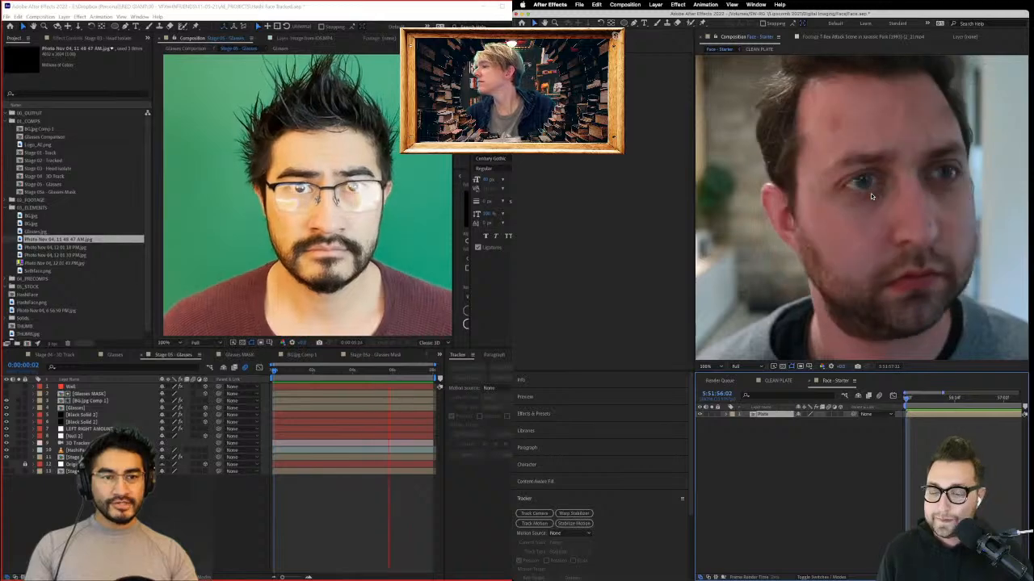
Step: Enlarge the composition viewer by widening it toward the side panels and adjusting its boundary with the timeline
{"action": "left_click", "coordinate": [715, 367]}
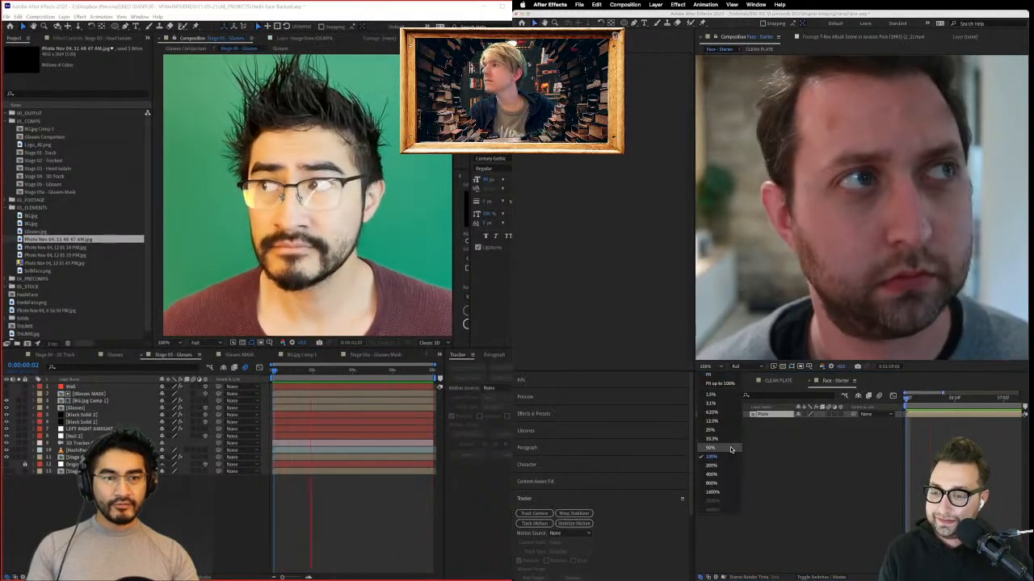
{"action": "left_click", "coordinate": [871, 244]}
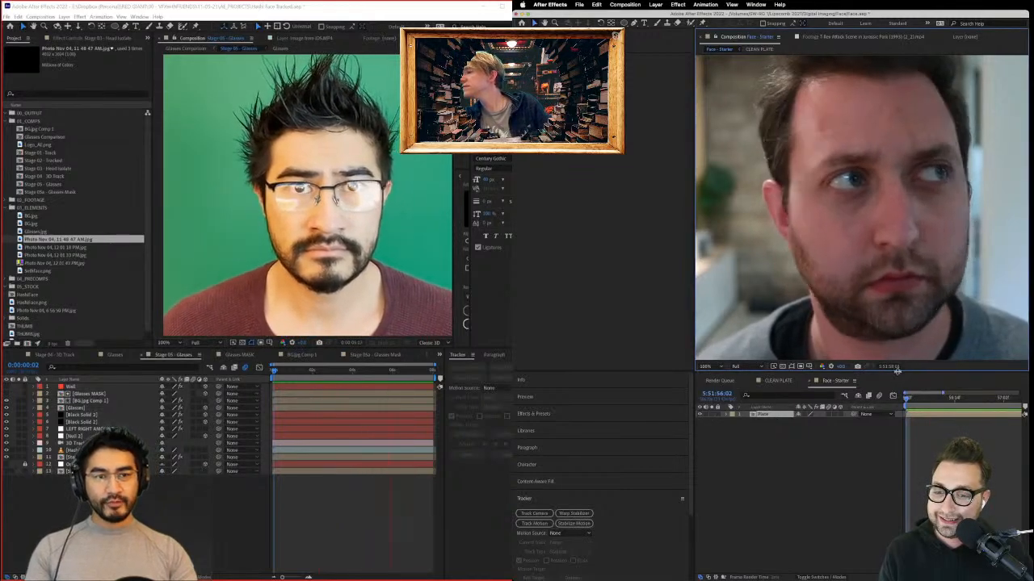
{"action": "left_click_drag", "start_coordinate": [898, 373], "coordinate": [898, 428]}
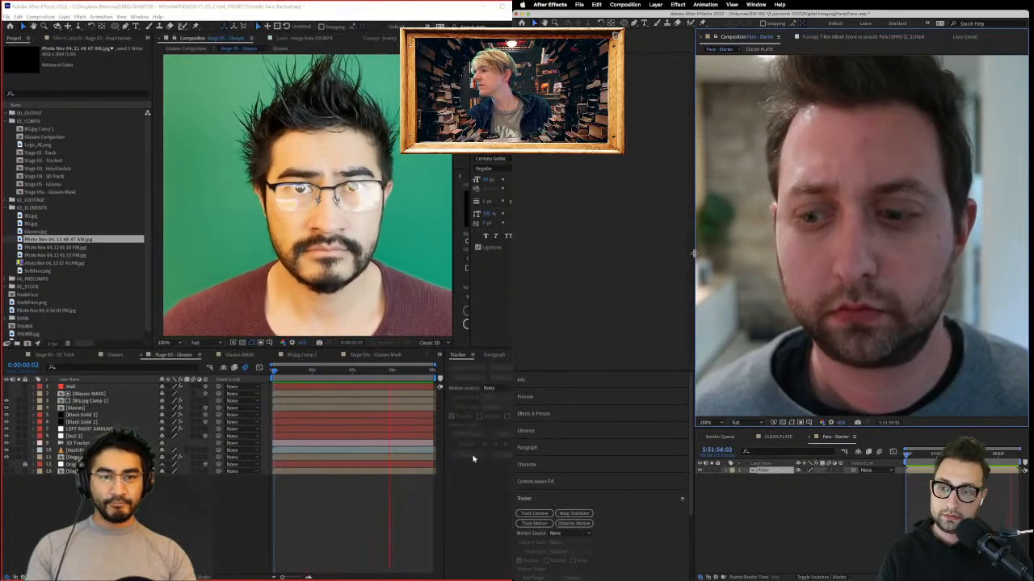
{"action": "left_click_drag", "start_coordinate": [694, 254], "coordinate": [651, 253]}
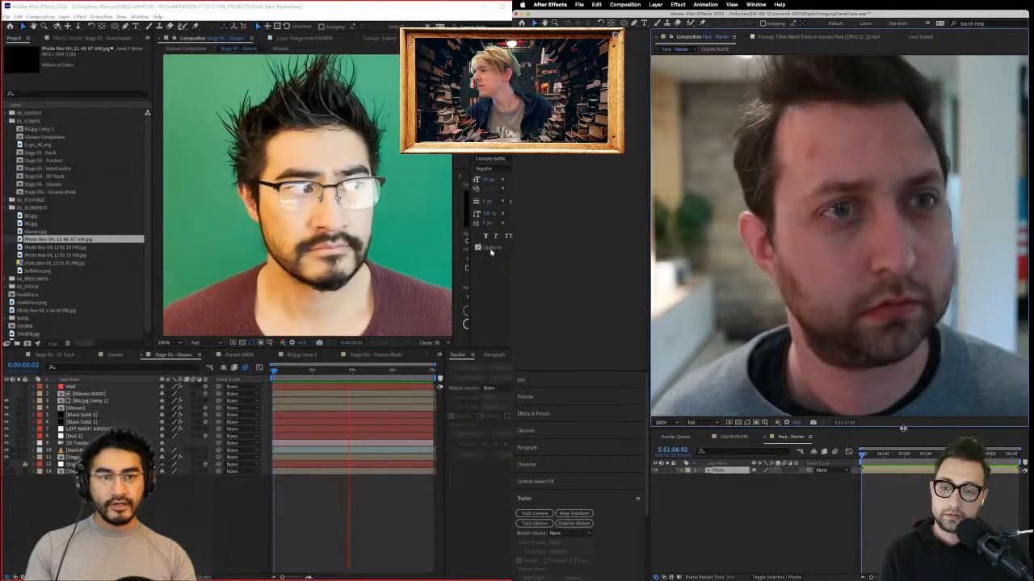
{"action": "left_click_drag", "start_coordinate": [902, 428], "coordinate": [902, 386]}
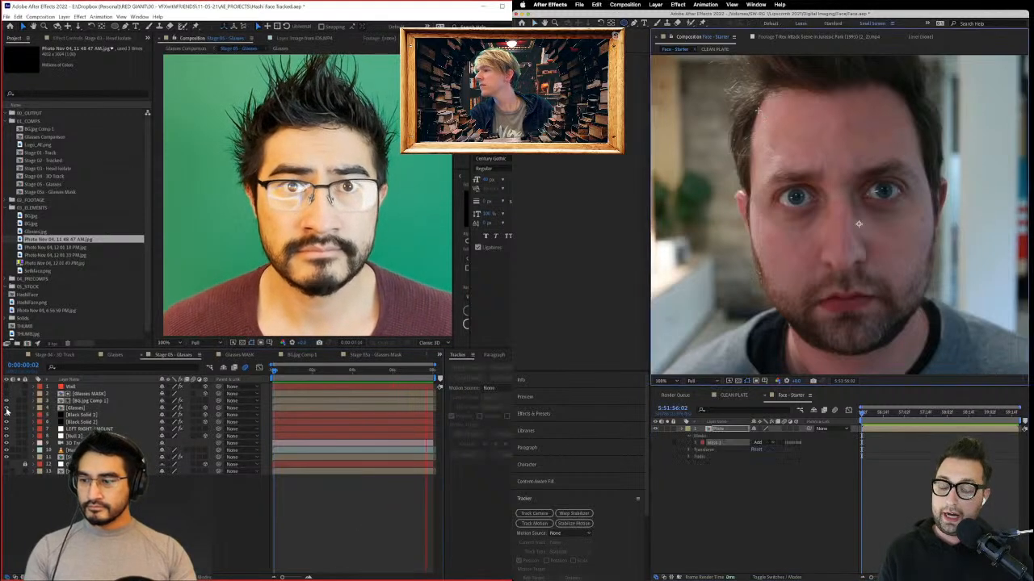
Step: Try an elliptical mask around the face, move the Tracker panel up directly below the Info panel, and undo the mask
{"action": "left_click_drag", "start_coordinate": [761, 111], "coordinate": [935, 352]}
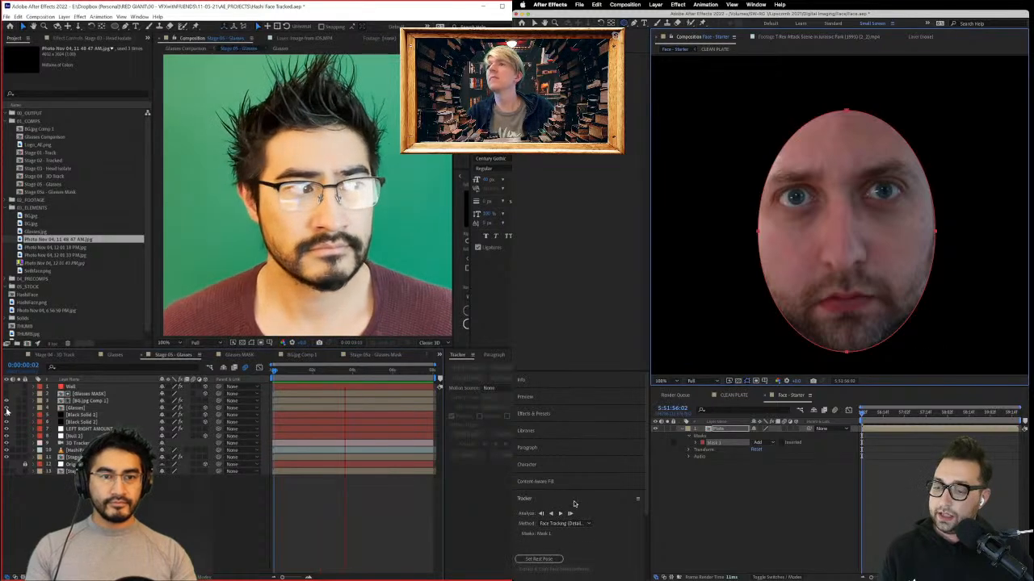
{"action": "left_click_drag", "start_coordinate": [520, 495], "coordinate": [538, 398]}
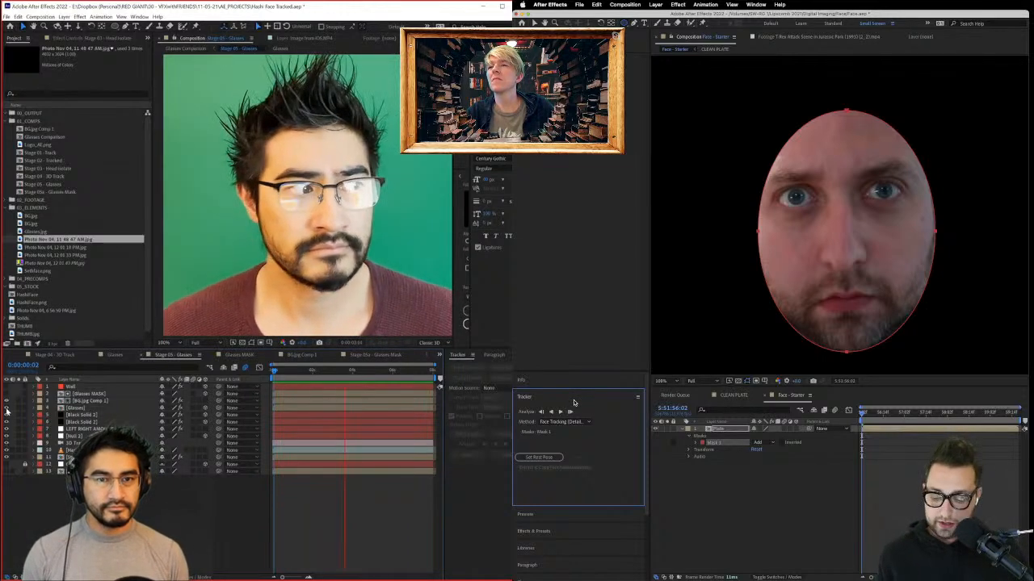
{"action": "key", "text": "super+z"}
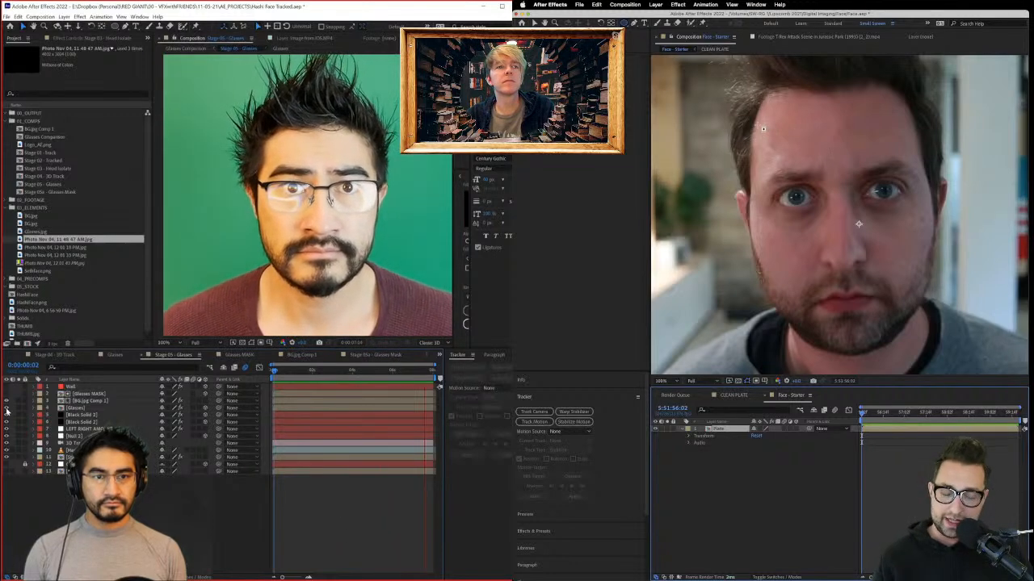
Step: Draw an elliptical mask around the face on the Plate layer and track it forward with Face Tracking (Detailed Features)
{"action": "left_click", "coordinate": [757, 124]}
{"action": "left_click_drag", "start_coordinate": [757, 125], "coordinate": [932, 353]}
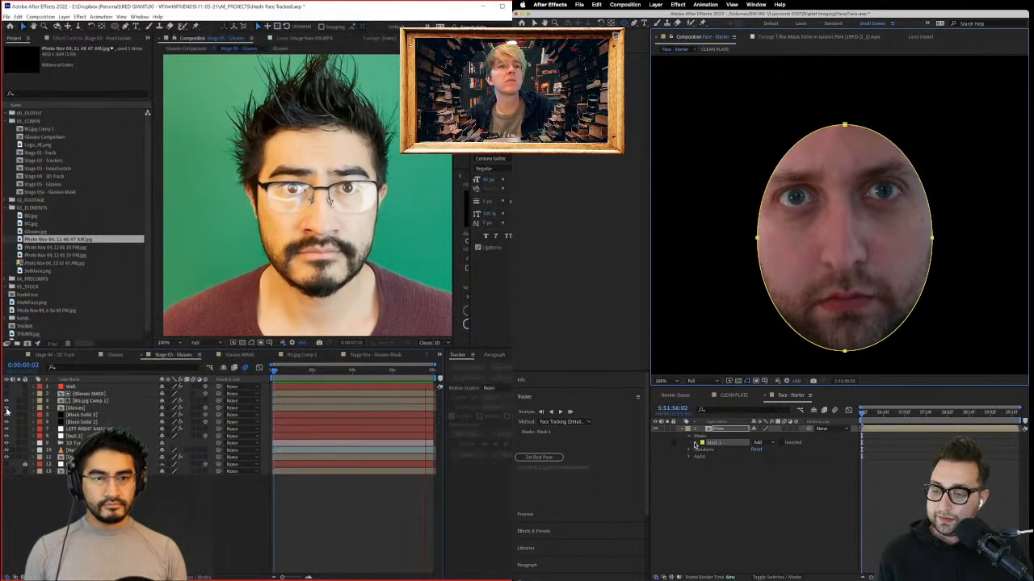
{"action": "left_click", "coordinate": [578, 422]}
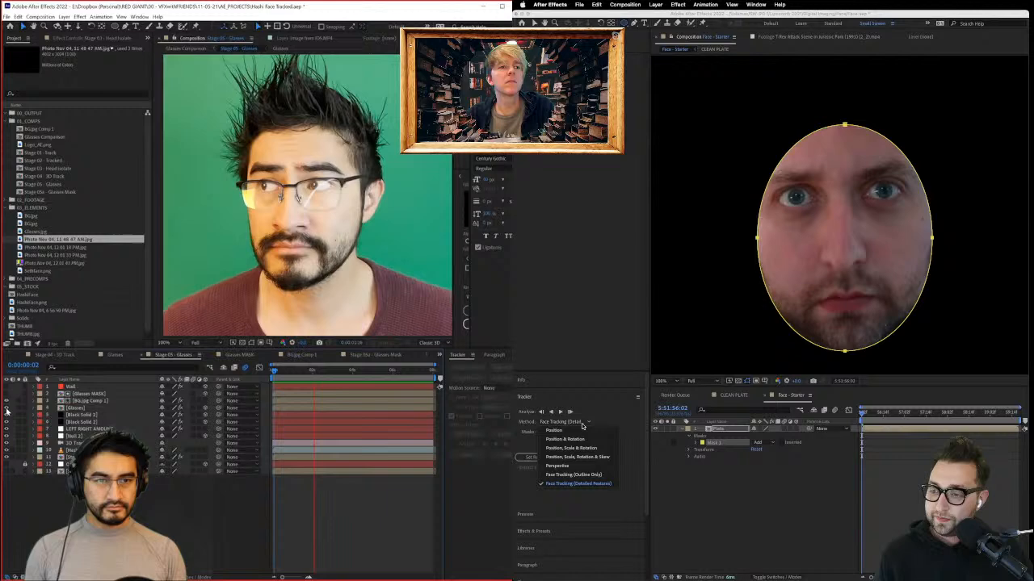
{"action": "left_click", "coordinate": [578, 482]}
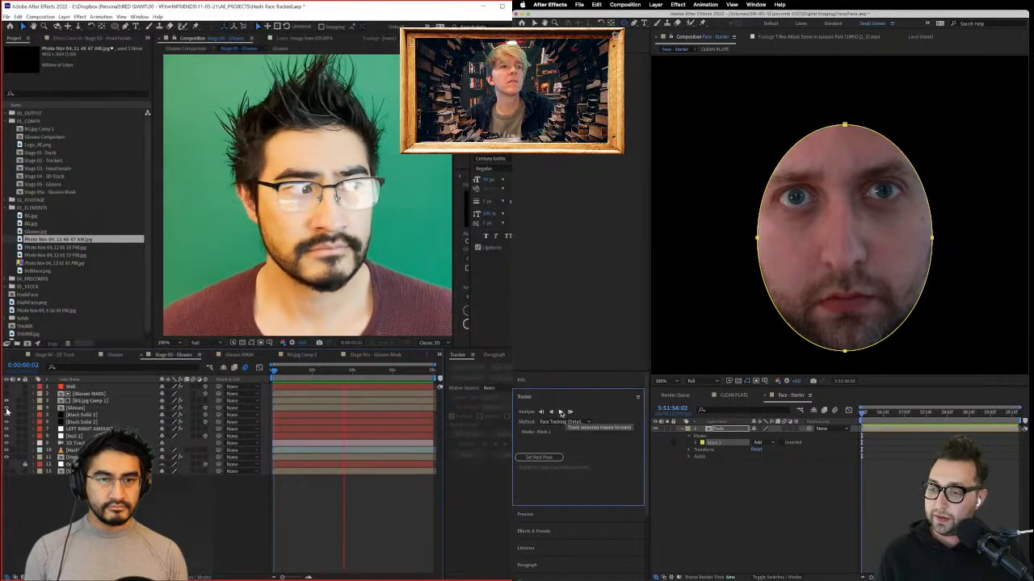
{"action": "left_click", "coordinate": [561, 413]}
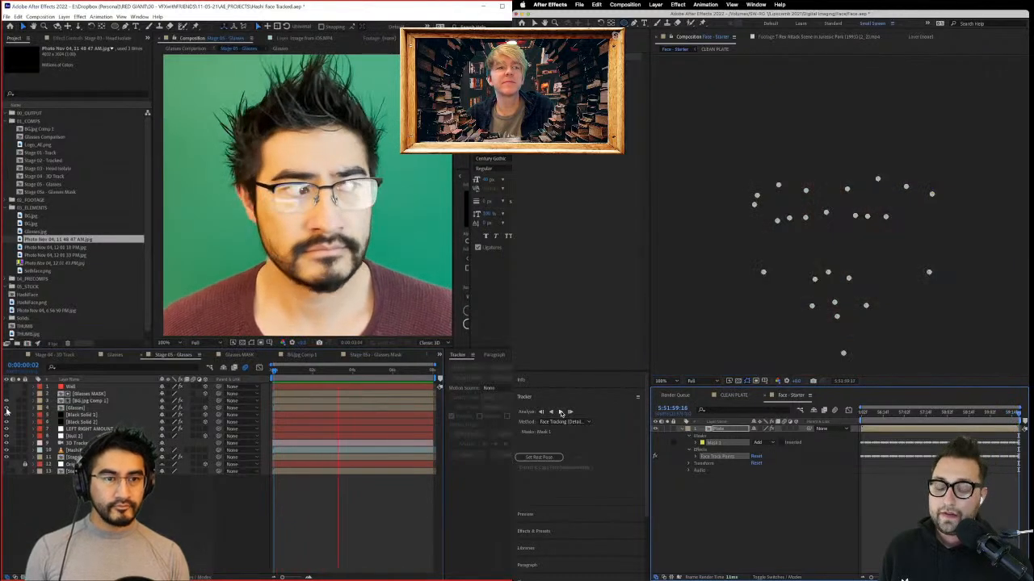
Step: Return to the start of the clip and expand the Face Track Points effect on the Plate layer
{"action": "left_click_drag", "start_coordinate": [987, 413], "coordinate": [859, 414]}
{"action": "left_click", "coordinate": [759, 510]}
{"action": "left_click", "coordinate": [713, 443]}
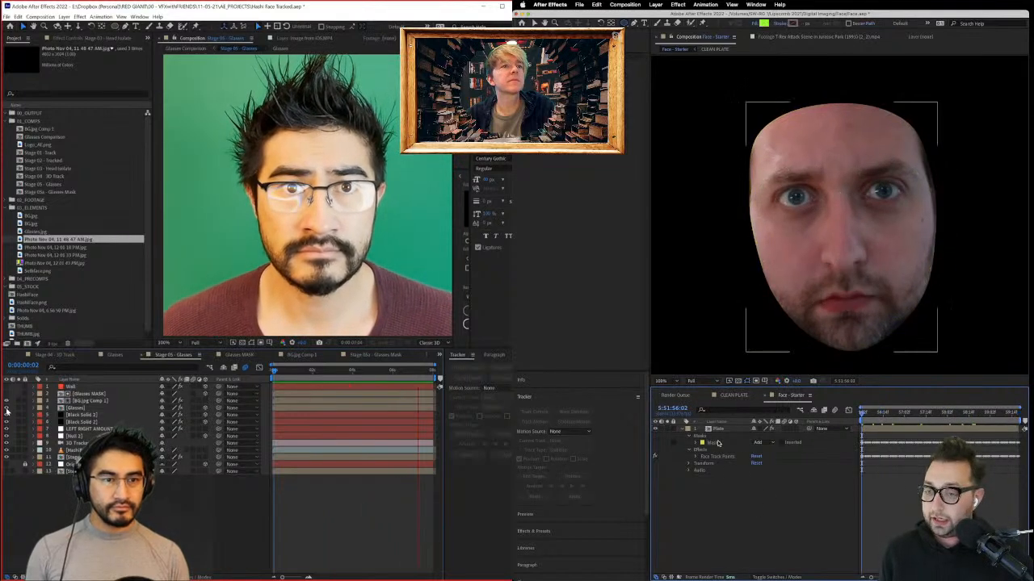
{"action": "left_click", "coordinate": [714, 456]}
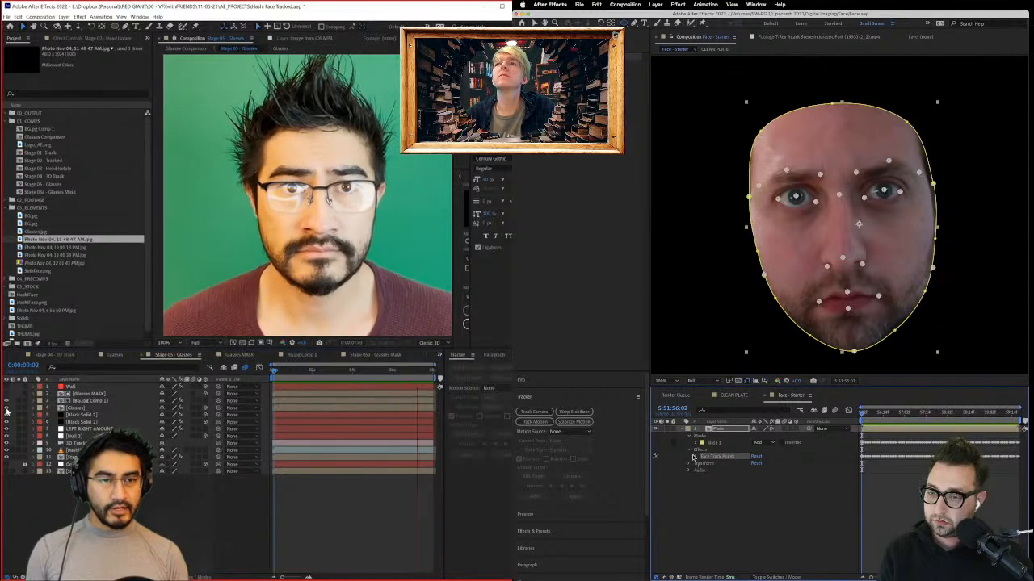
{"action": "left_click", "coordinate": [695, 457]}
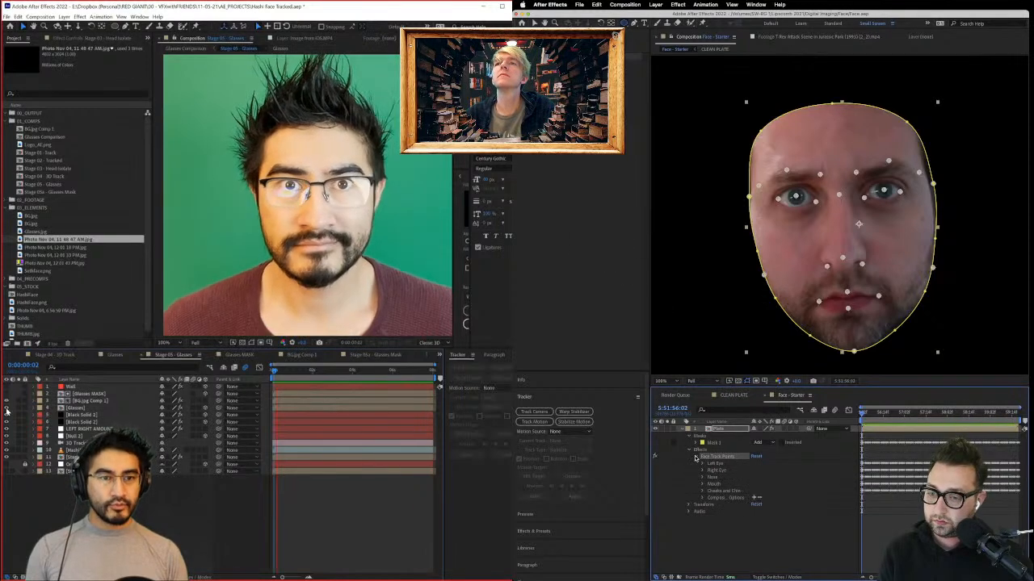
Step: Set Mask 1's mode to None and reselect Face Track Points with its Cheeks and Chin group expanded
{"action": "left_click", "coordinate": [762, 443]}
{"action": "left_click", "coordinate": [771, 451]}
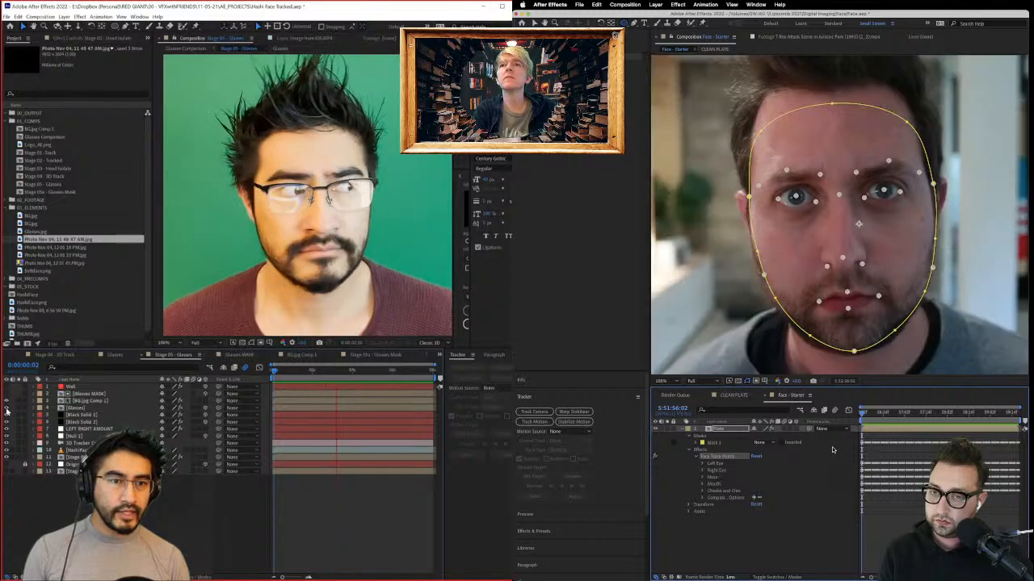
{"action": "left_click", "coordinate": [723, 461]}
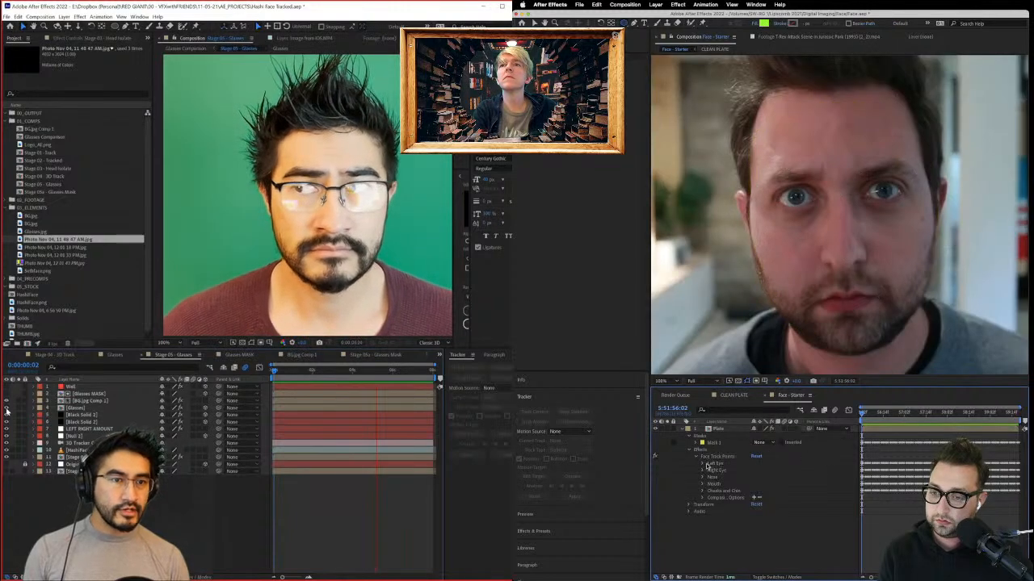
{"action": "left_click", "coordinate": [721, 457]}
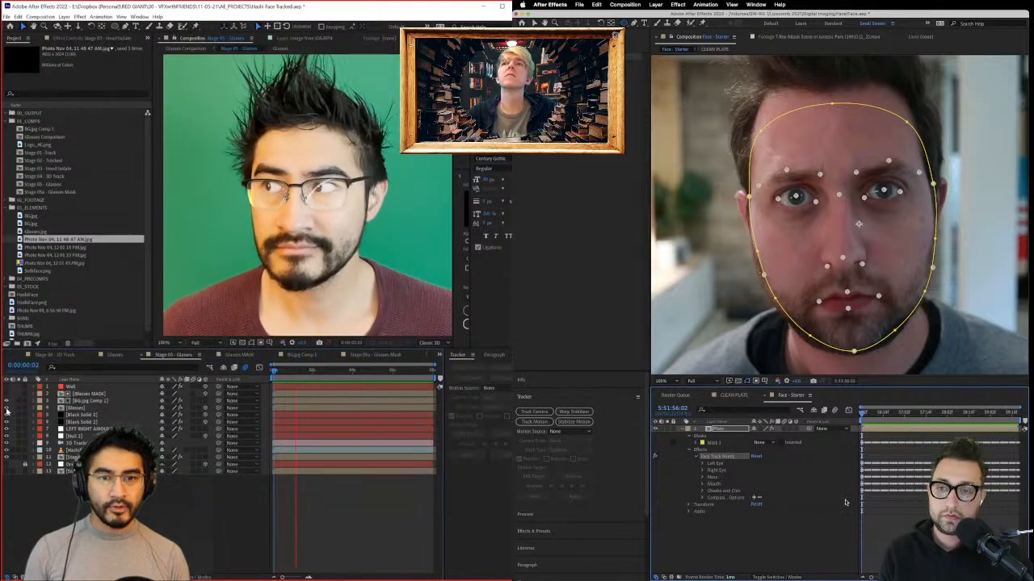
{"action": "left_click", "coordinate": [702, 491]}
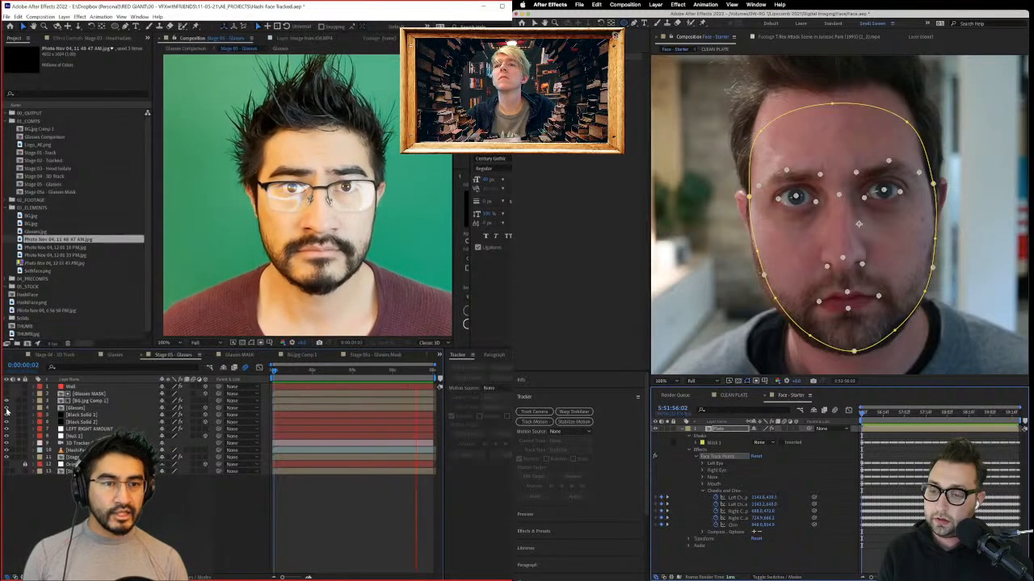
Step: Make the timeline taller with a wider layer name column, and fit the whole composition in the viewer
{"action": "left_click_drag", "start_coordinate": [751, 421], "coordinate": [797, 421]}
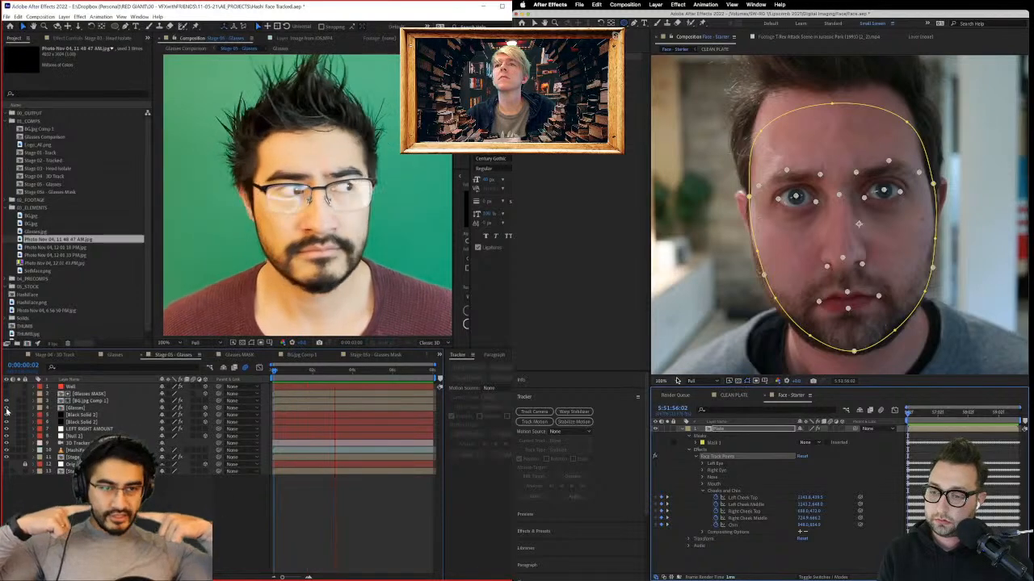
{"action": "left_click", "coordinate": [675, 381]}
{"action": "left_click", "coordinate": [676, 395]}
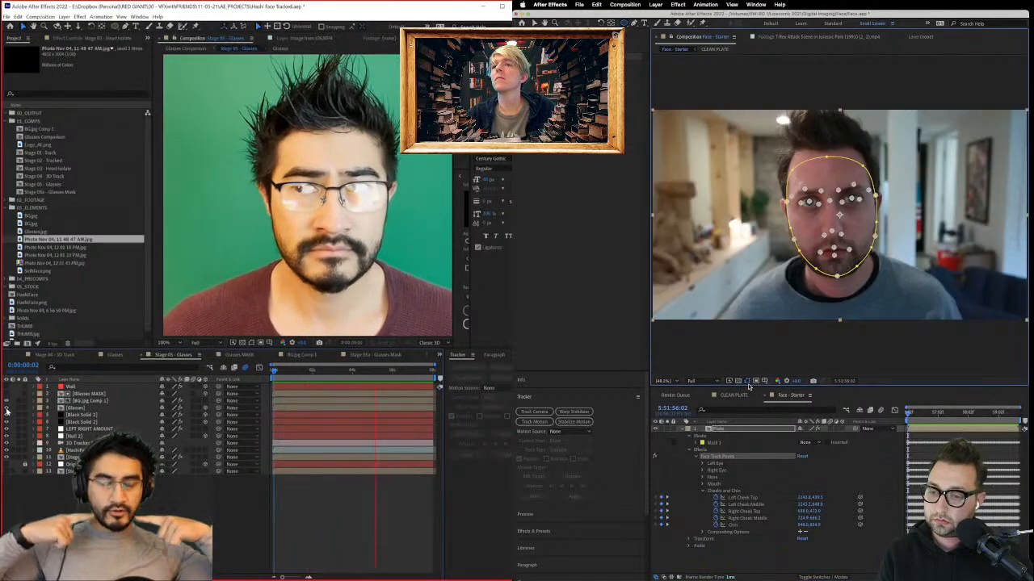
{"action": "left_click_drag", "start_coordinate": [747, 386], "coordinate": [761, 269]}
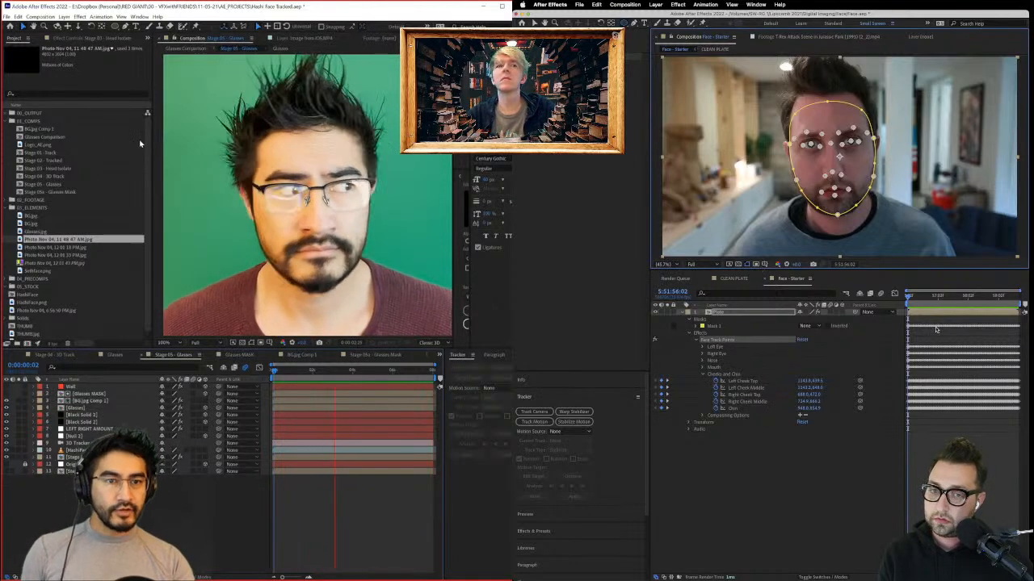
{"action": "mouse_move", "coordinate": [908, 298]}
{"action": "left_mouse_down"}
{"action": "mouse_move", "coordinate": [991, 300]}
{"action": "mouse_move", "coordinate": [906, 300]}
{"action": "left_mouse_up"}
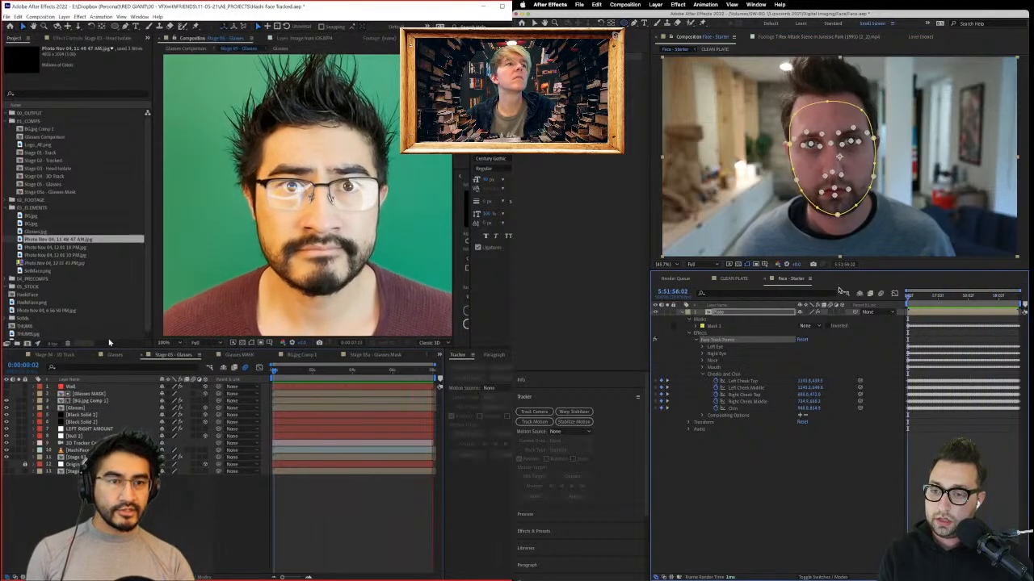
Step: Expand the Left Eye, Right Eye, Nose and Mouth groups of Face Track Points to examine their tracked points
{"action": "left_click", "coordinate": [702, 347]}
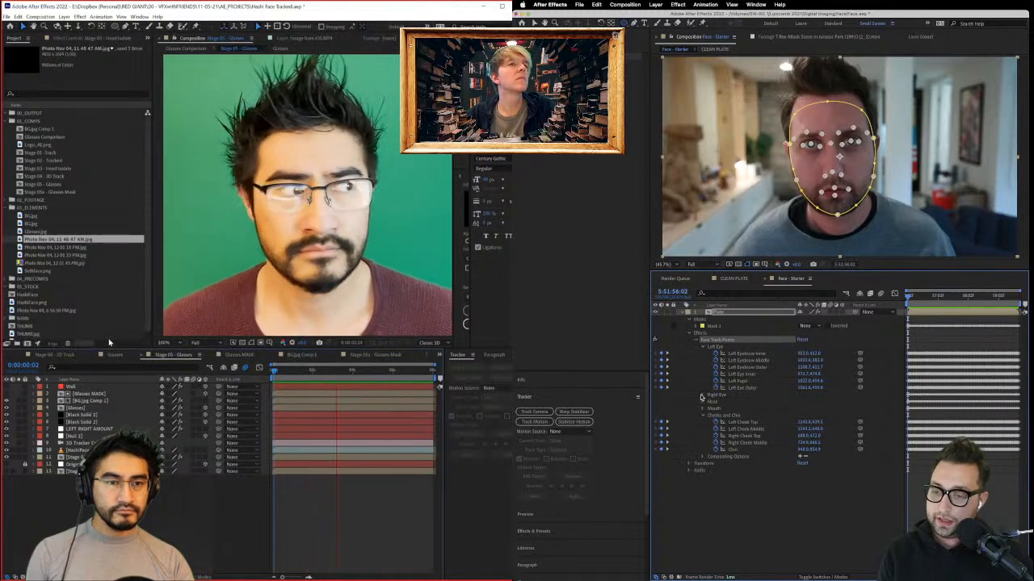
{"action": "left_click", "coordinate": [701, 395]}
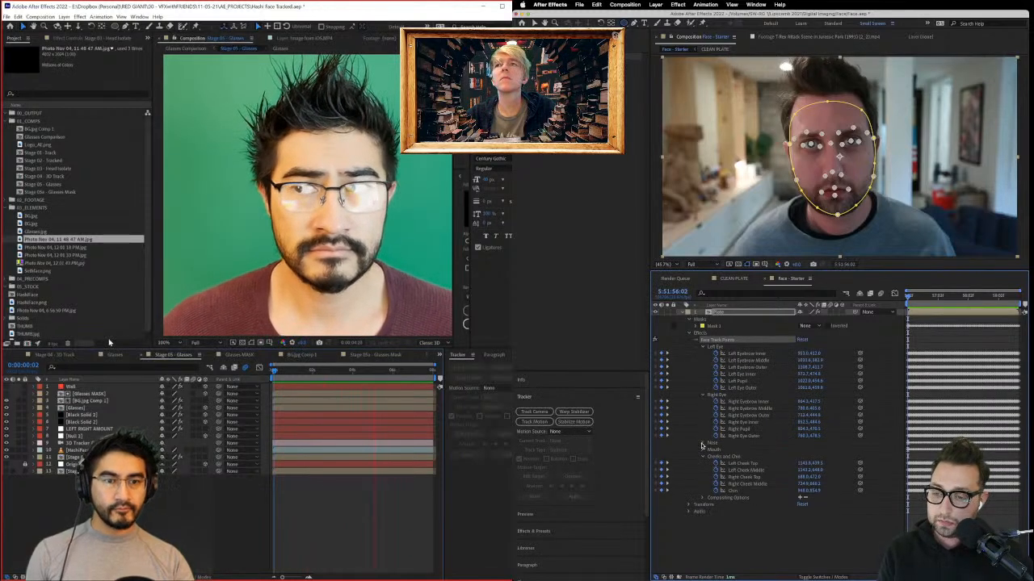
{"action": "left_click", "coordinate": [701, 443]}
{"action": "left_click", "coordinate": [703, 478]}
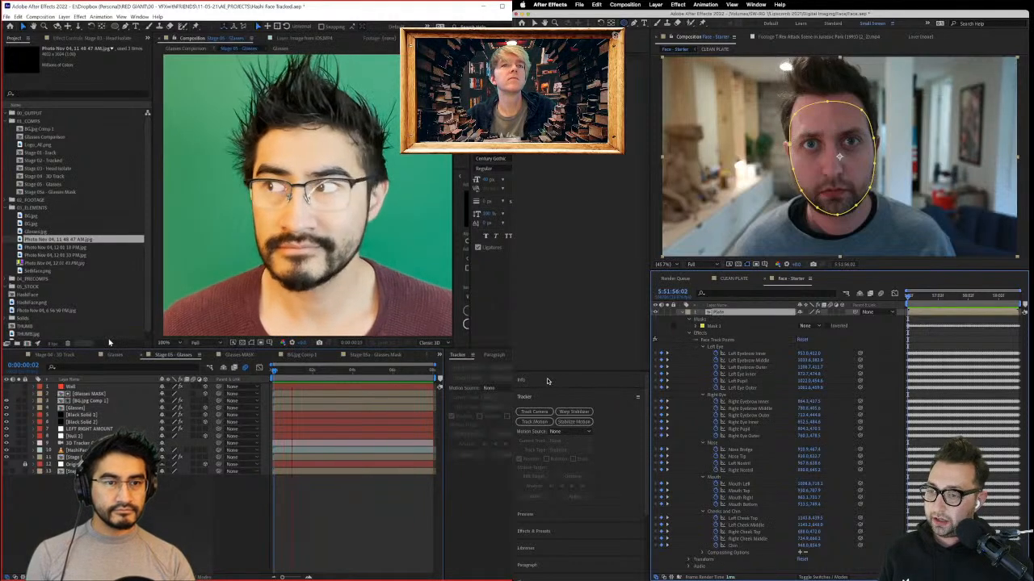
Step: Show the face tracking options for Mask 1 in the Tracker and expand the Face Track Points effect again
{"action": "left_click", "coordinate": [532, 399]}
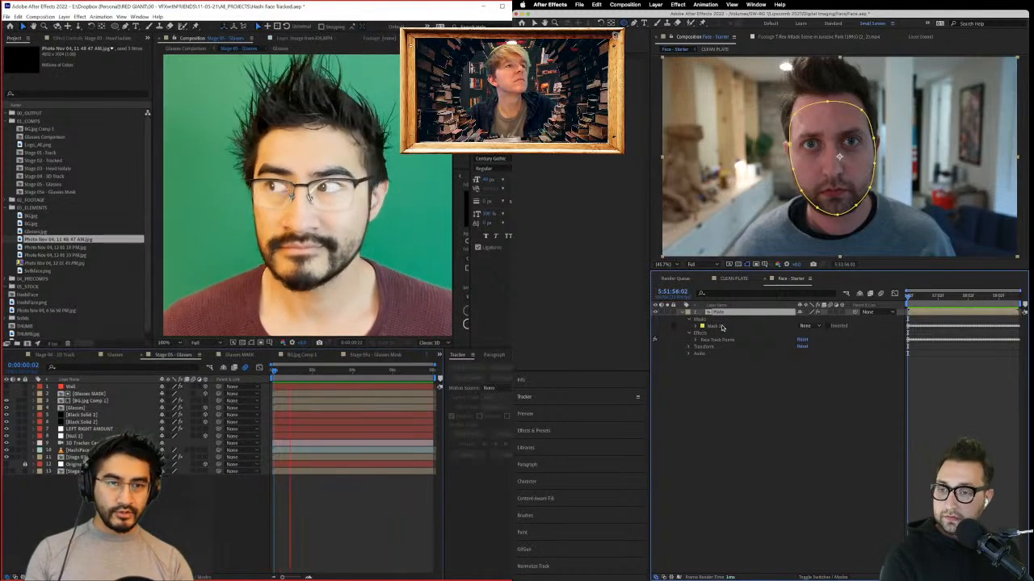
{"action": "left_click", "coordinate": [712, 326]}
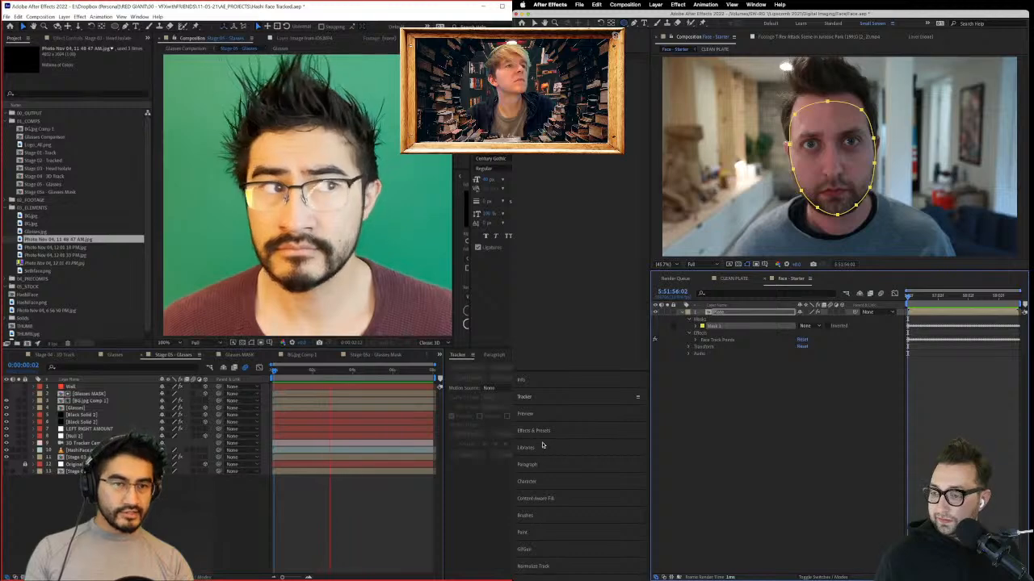
{"action": "left_click", "coordinate": [542, 399]}
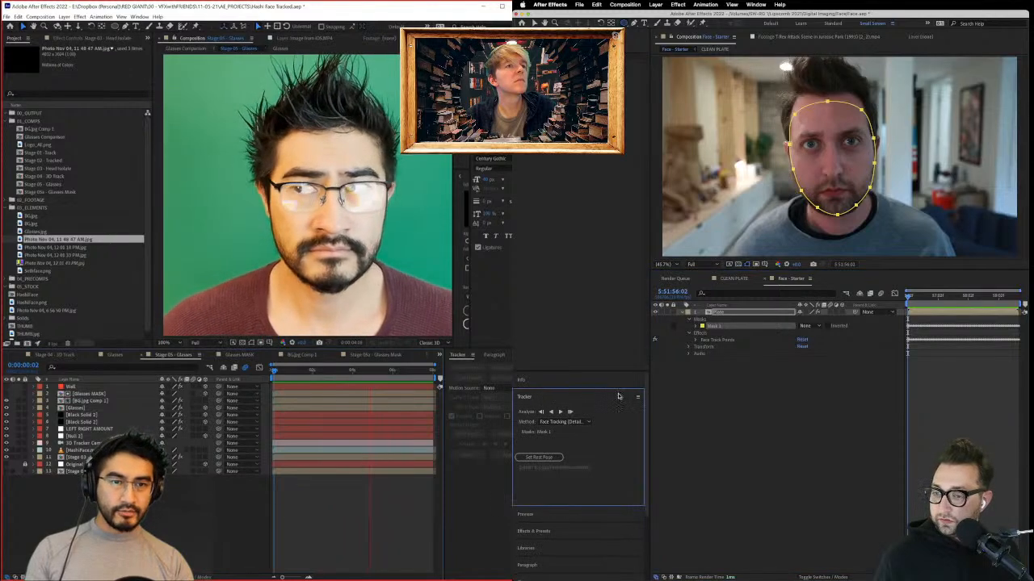
{"action": "left_click", "coordinate": [709, 340]}
{"action": "left_click", "coordinate": [695, 341]}
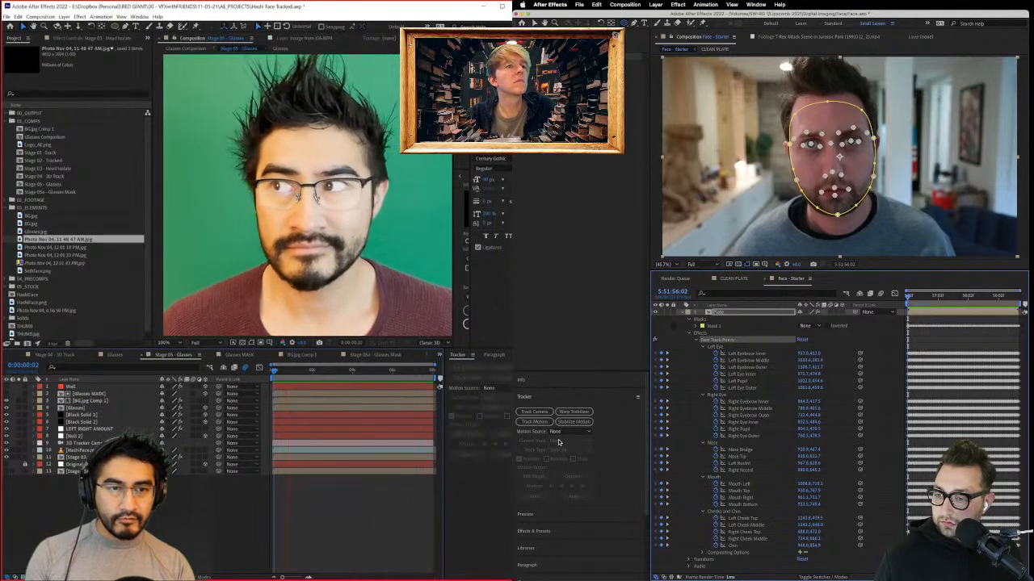
Step: Set the rest pose for Mask 1 at the current frame, and extract and copy the face measurements
{"action": "left_click", "coordinate": [714, 327]}
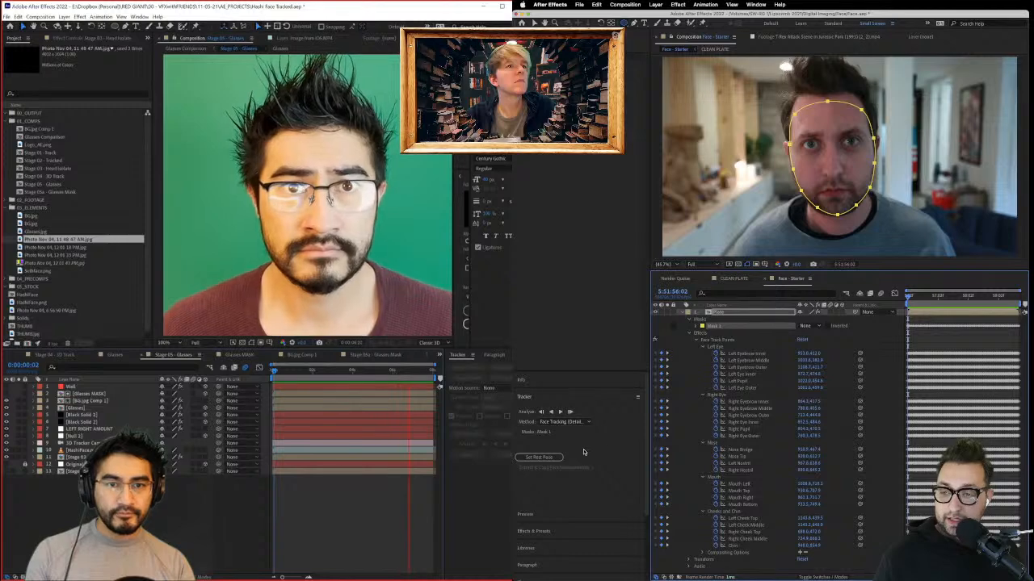
{"action": "left_click", "coordinate": [538, 458]}
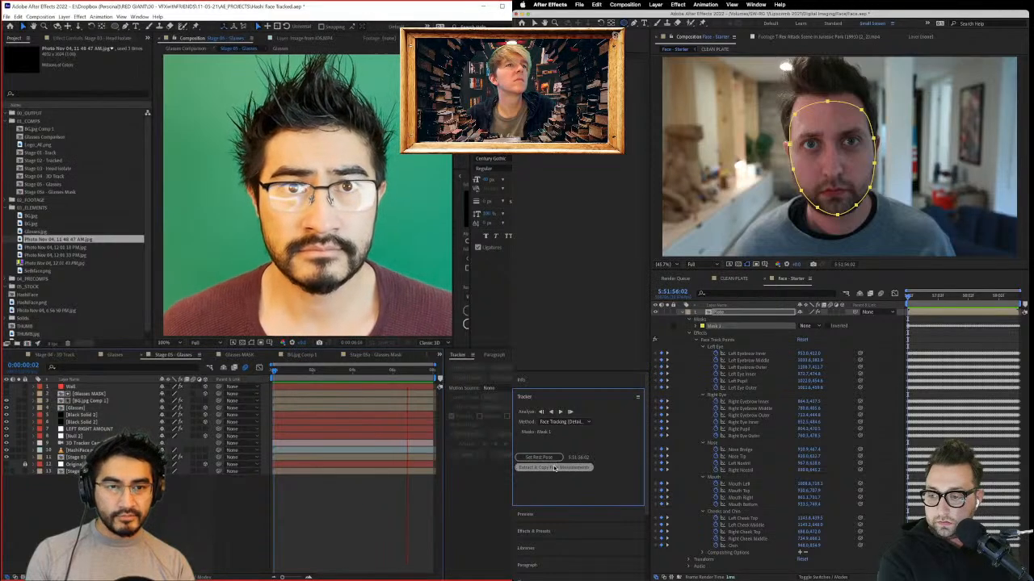
{"action": "left_click", "coordinate": [554, 468]}
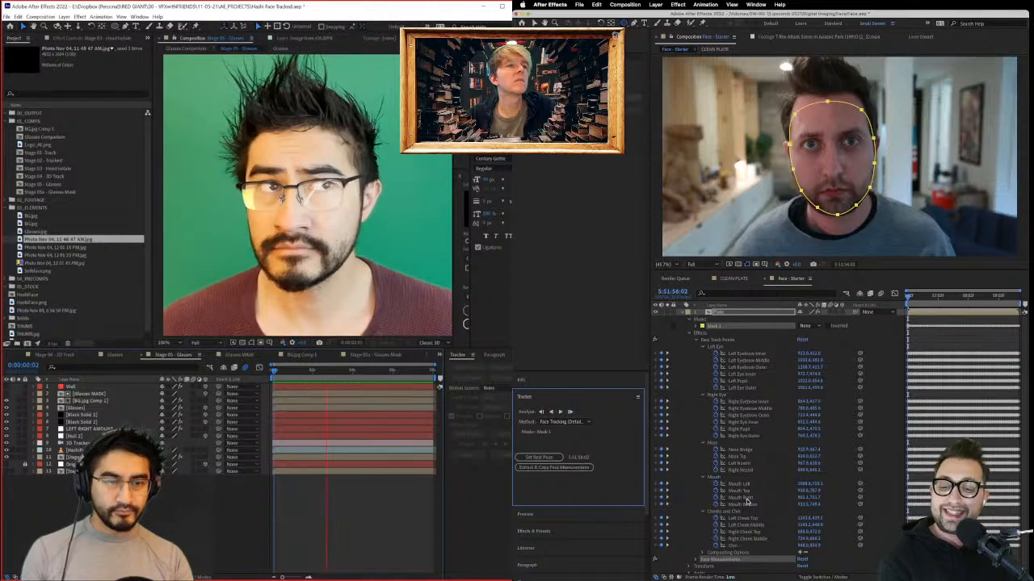
Step: Expand the Face Measurements effect on the Plate layer to examine its property groups
{"action": "scroll", "coordinate": [707, 544], "scroll_direction": "down", "scroll_amount": 1}
{"action": "left_click", "coordinate": [695, 557]}
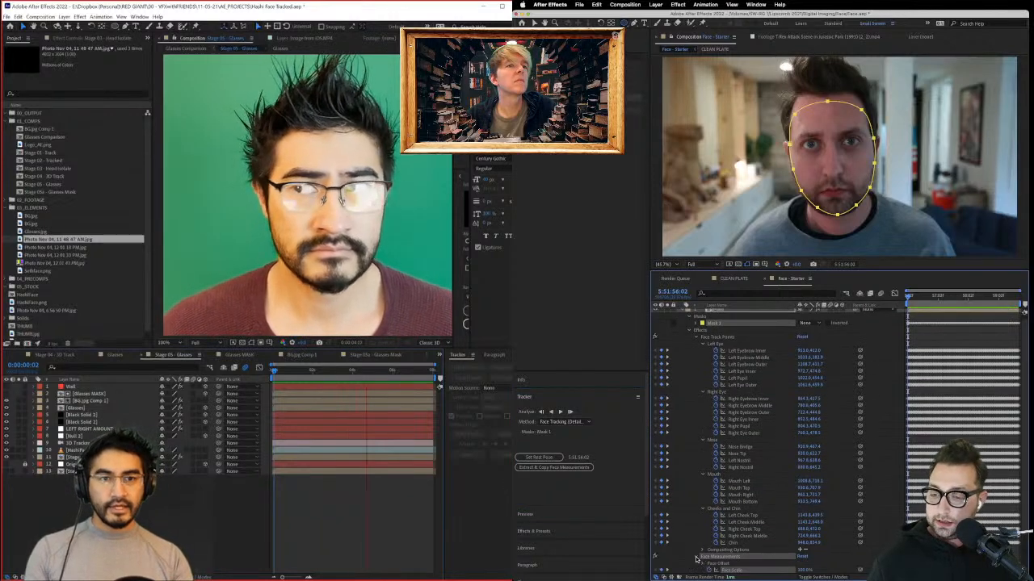
{"action": "scroll", "coordinate": [699, 542], "scroll_direction": "down", "scroll_amount": 3}
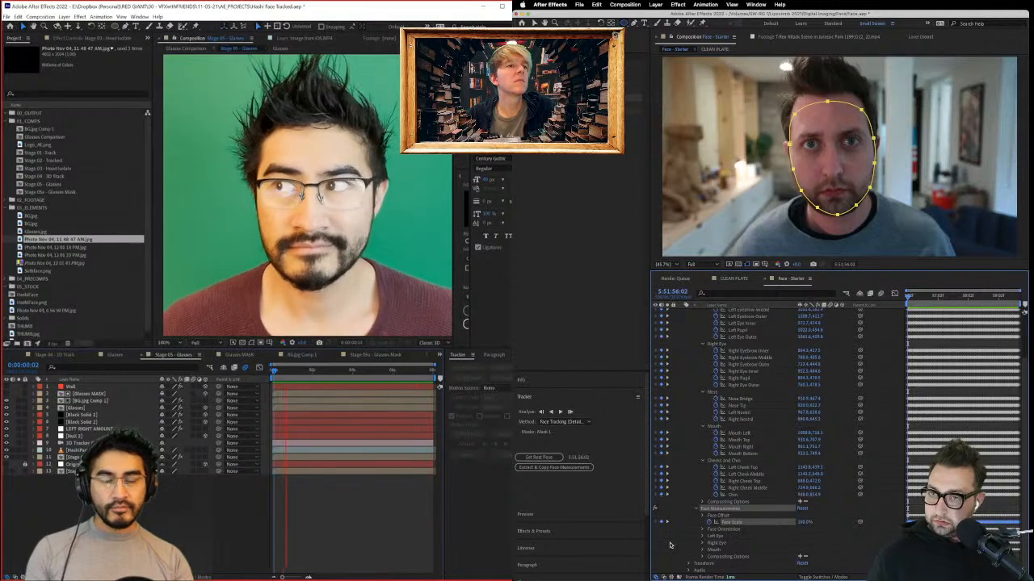
Step: Expand the Face Orientation, Left Eye, Right Eye and Mouth groups of Face Measurements to examine their properties
{"action": "left_click", "coordinate": [702, 530]}
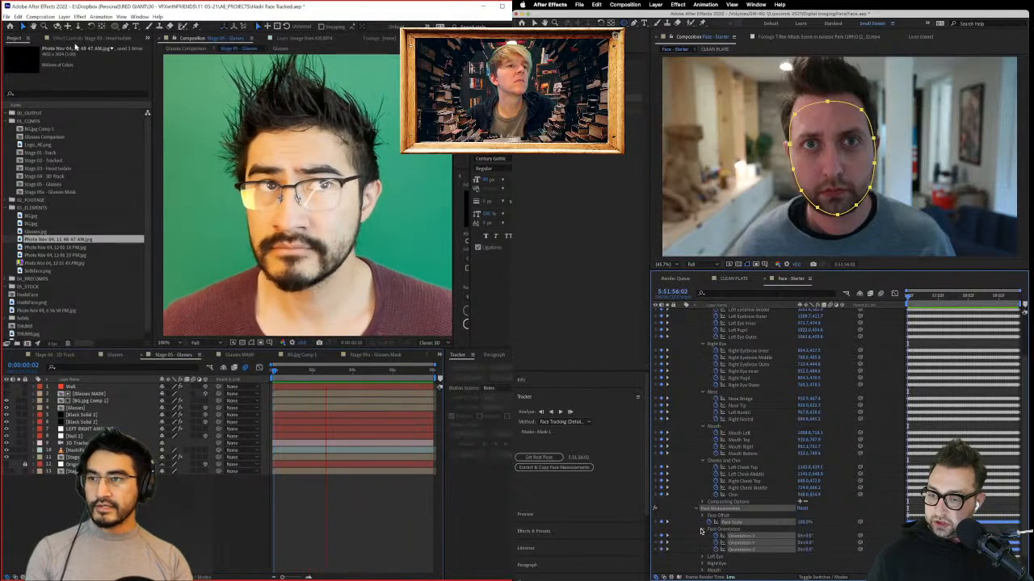
{"action": "left_click", "coordinate": [880, 502]}
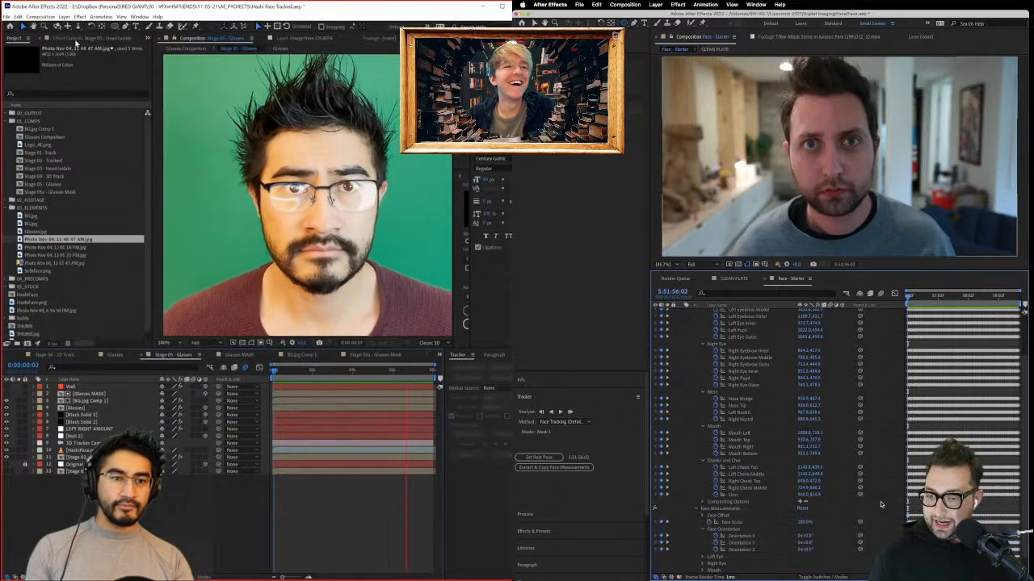
{"action": "scroll", "coordinate": [880, 502], "scroll_direction": "down", "scroll_amount": 1}
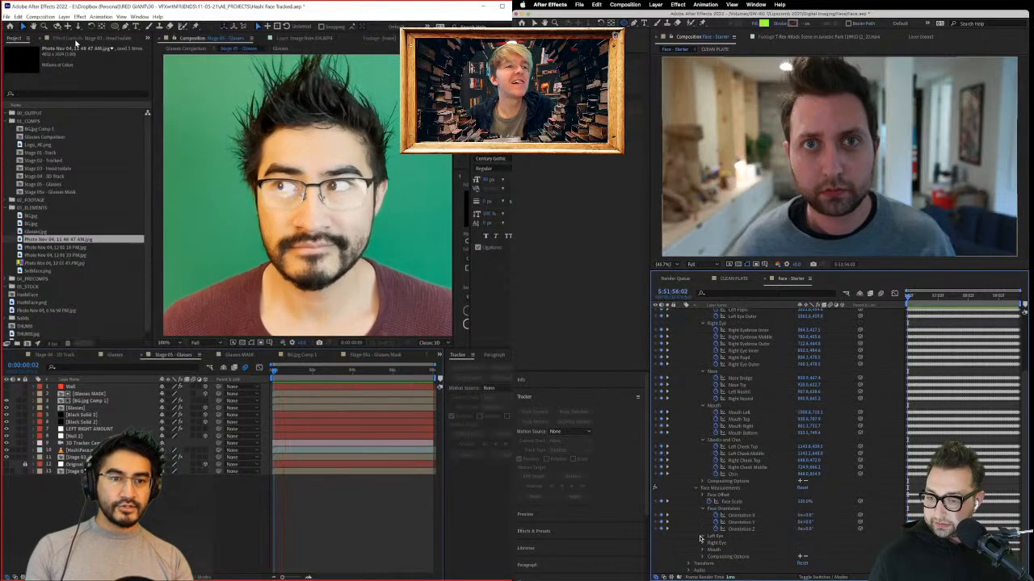
{"action": "left_click", "coordinate": [700, 537]}
{"action": "scroll", "coordinate": [702, 541], "scroll_direction": "down", "scroll_amount": 1}
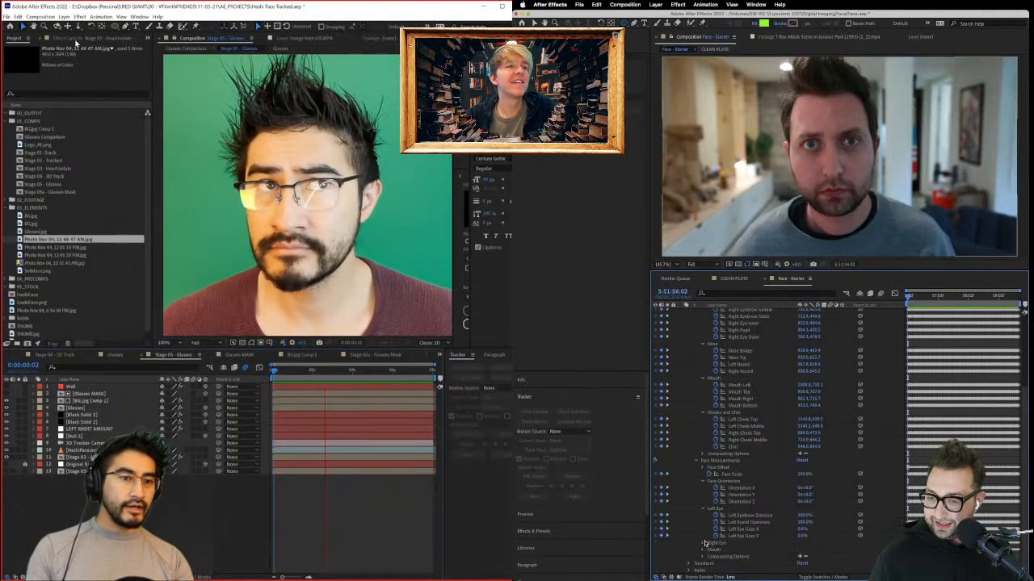
{"action": "left_click", "coordinate": [702, 543]}
{"action": "scroll", "coordinate": [702, 546], "scroll_direction": "down", "scroll_amount": 1}
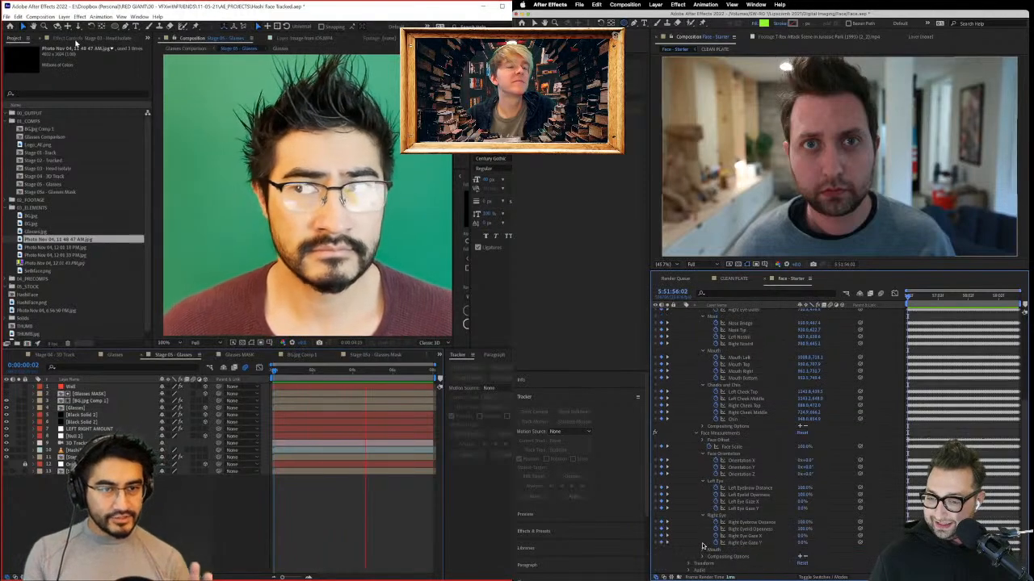
{"action": "left_click", "coordinate": [702, 550]}
{"action": "scroll", "coordinate": [702, 552], "scroll_direction": "down", "scroll_amount": 1}
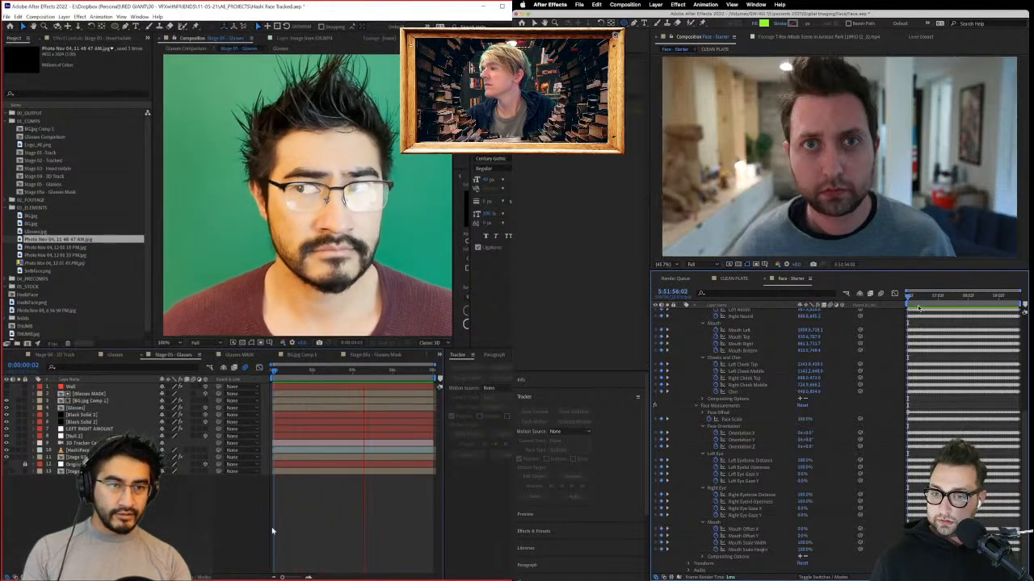
Step: Scrub through the Face - Starter timeline to examine how the face measurements change with the head and eye movement
{"action": "left_click", "coordinate": [935, 297]}
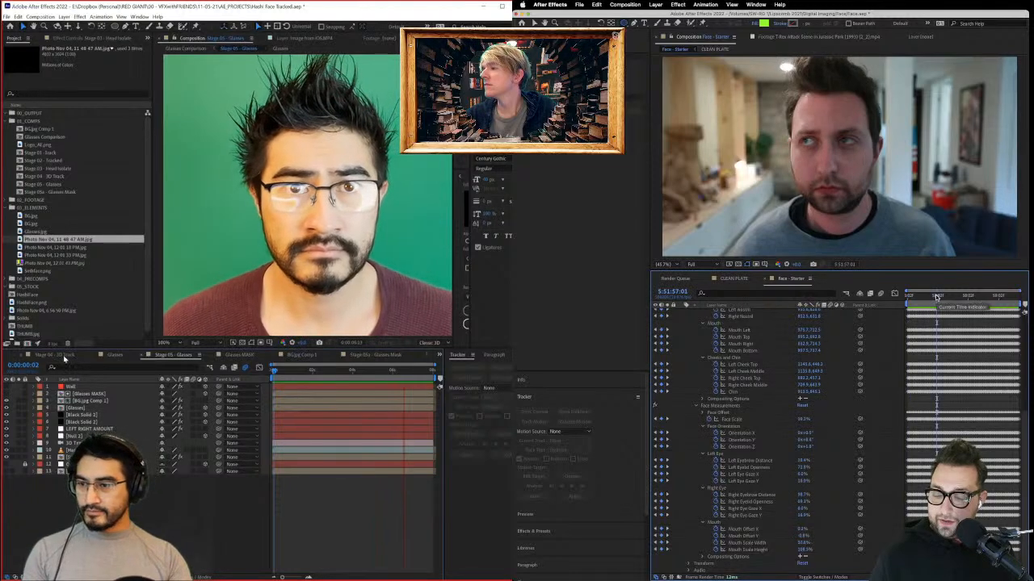
{"action": "left_click", "coordinate": [64, 356]}
{"action": "left_click_drag", "start_coordinate": [936, 297], "coordinate": [958, 298]}
Step: Open the Stage 03 - Head Isolate composition and collapse the properties of the HashiKeyed-Face Track layer
{"action": "left_click", "coordinate": [11, 358]}
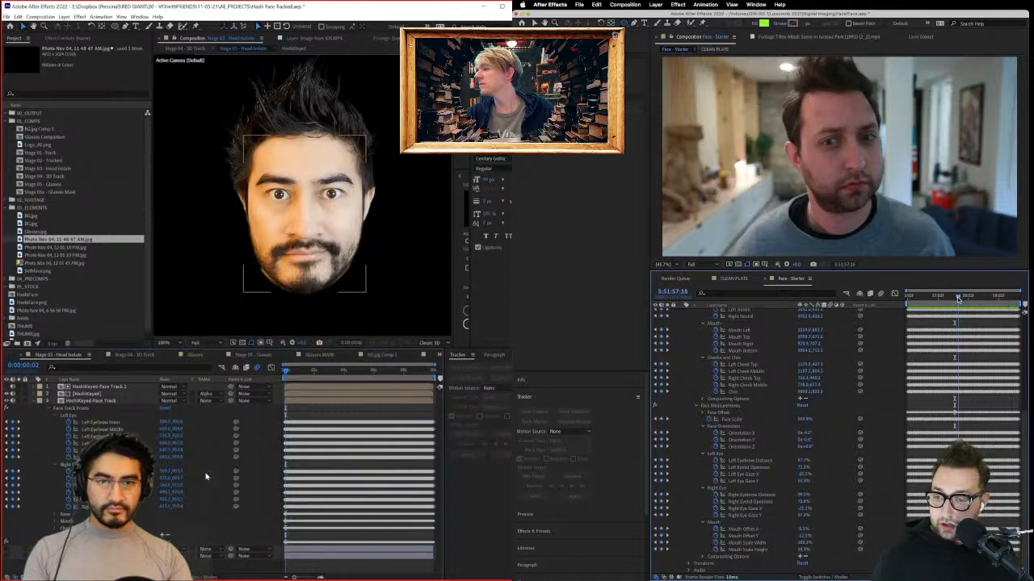
{"action": "left_click", "coordinate": [38, 401]}
{"action": "left_click", "coordinate": [33, 402]}
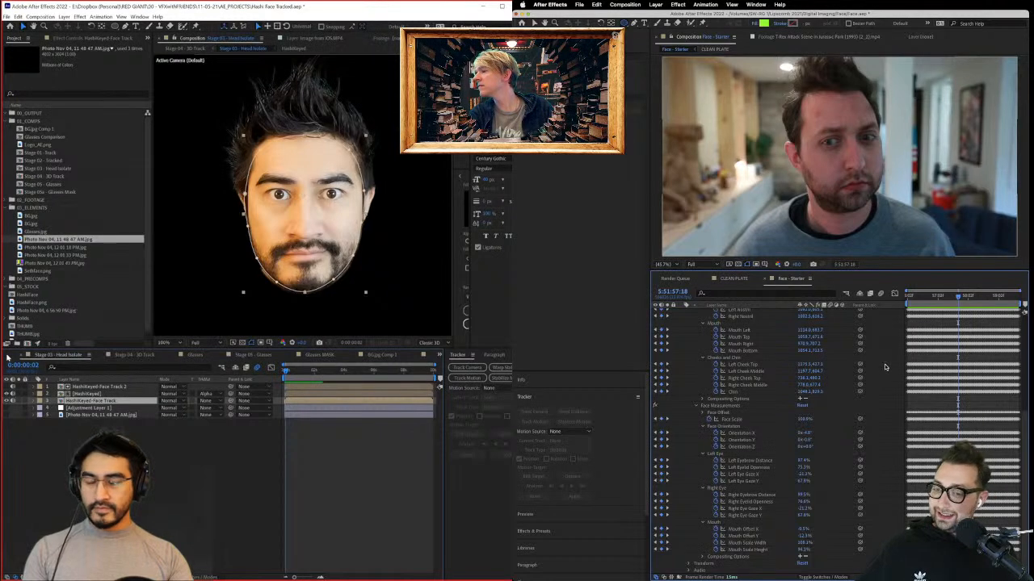
Step: Open the Stage 02 - Tracked composition and scrub Face - Starter around 5:51:57:21 to check the measurements
{"action": "left_click", "coordinate": [8, 358]}
{"action": "left_click", "coordinate": [971, 300]}
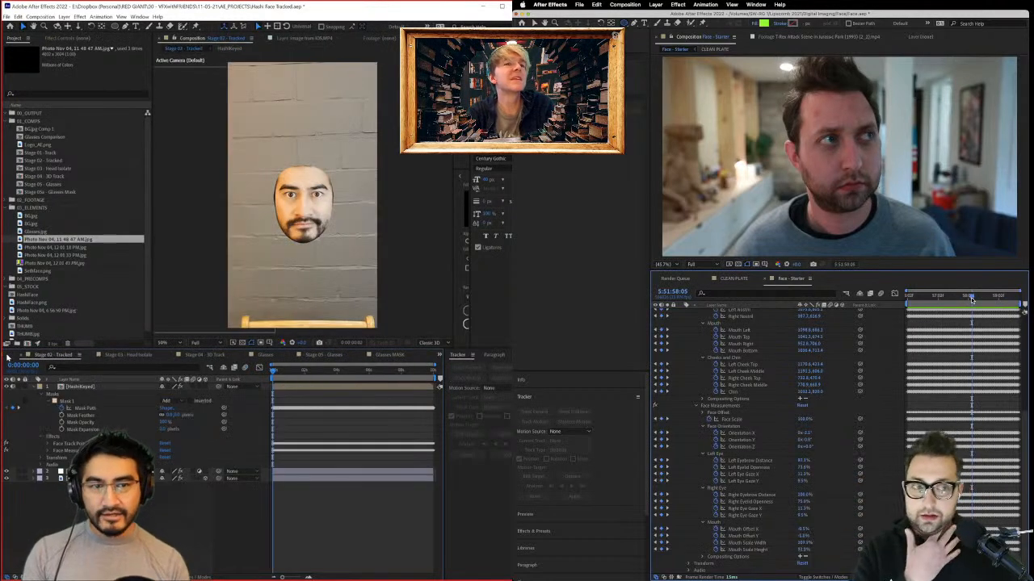
{"action": "left_click_drag", "start_coordinate": [972, 299], "coordinate": [961, 299]}
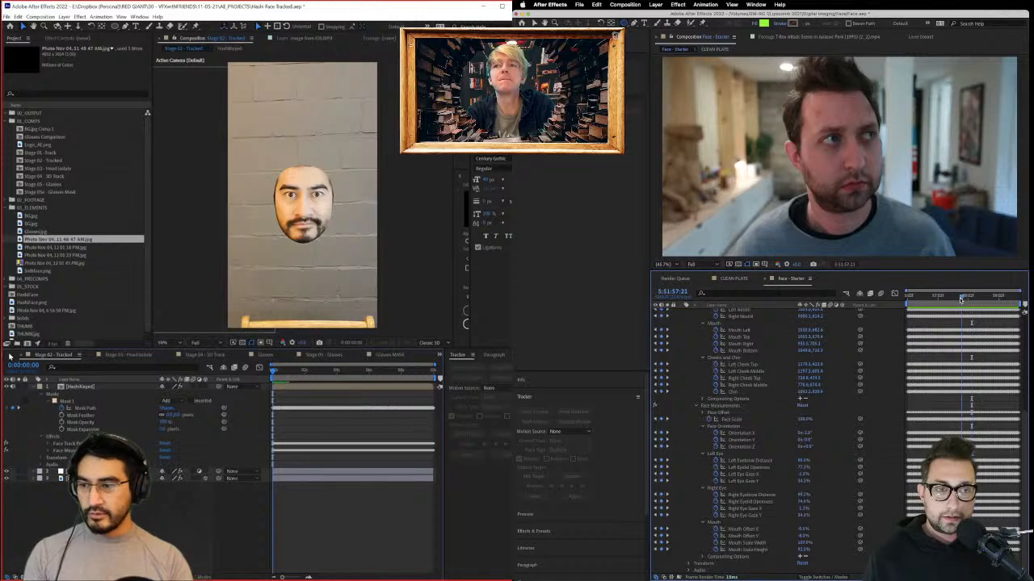
Step: Open the Stage 05 - Glasses composition, toggle the glasses layers' visibility and scrub to 0:00:03:12
{"action": "left_click", "coordinate": [379, 356]}
{"action": "left_click", "coordinate": [328, 356]}
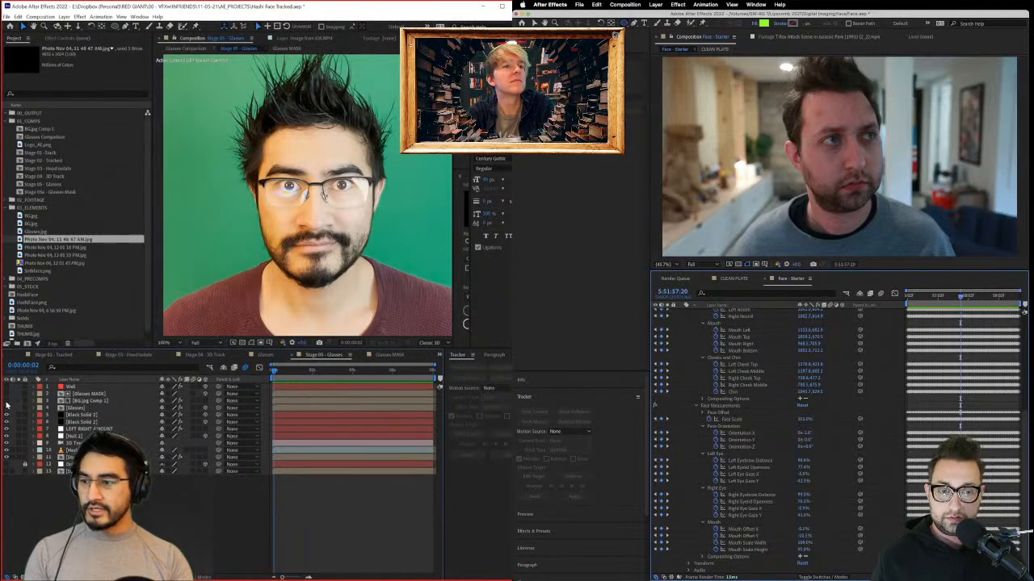
{"action": "left_click", "coordinate": [7, 402]}
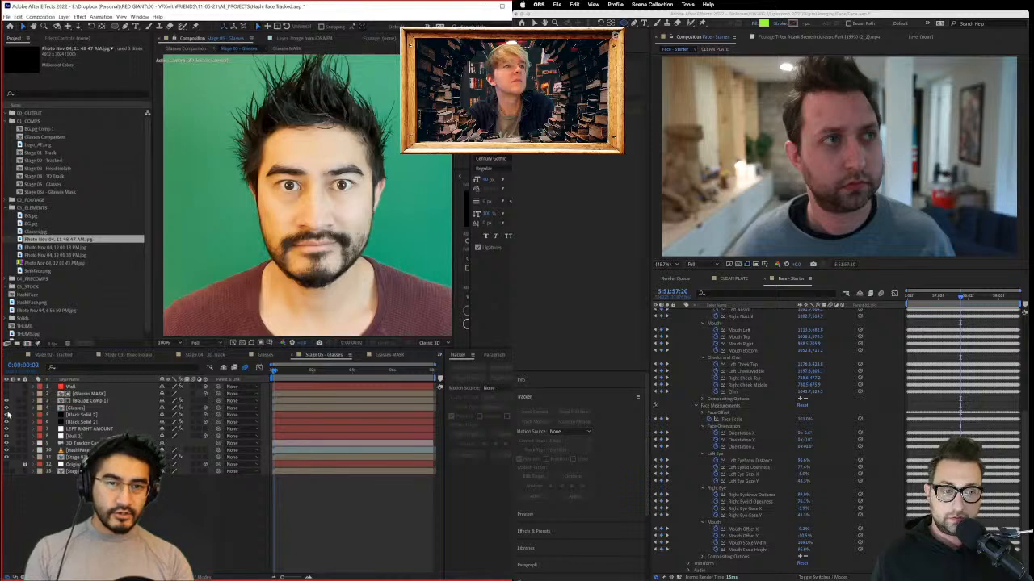
{"action": "left_click", "coordinate": [7, 410]}
{"action": "left_click_drag", "start_coordinate": [283, 376], "coordinate": [339, 377]}
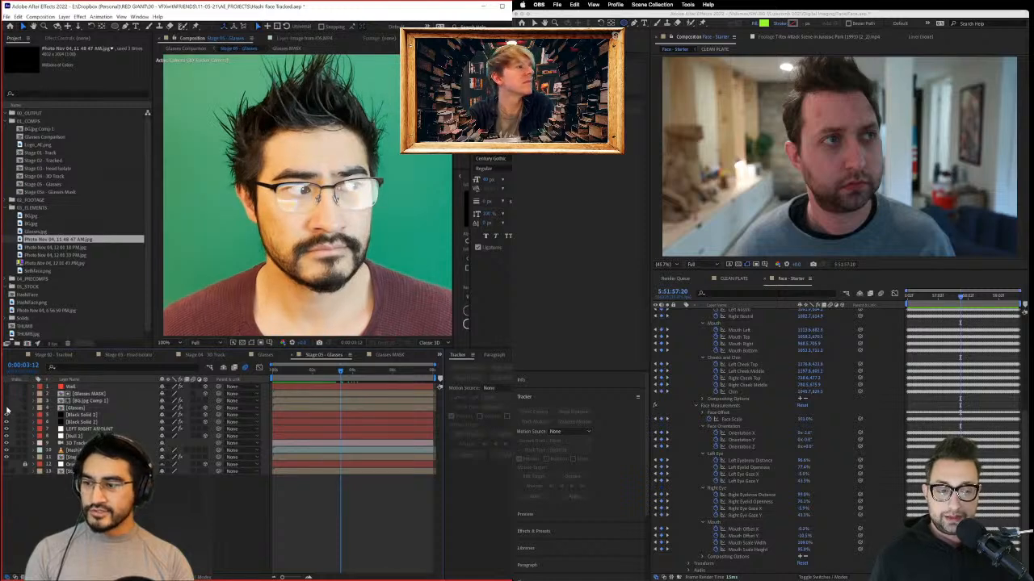
Step: Preview the face without the glasses layers up to 0:00:04:23, and show them again while scrubbing back to 0:00:03:20
{"action": "left_click", "coordinate": [7, 408]}
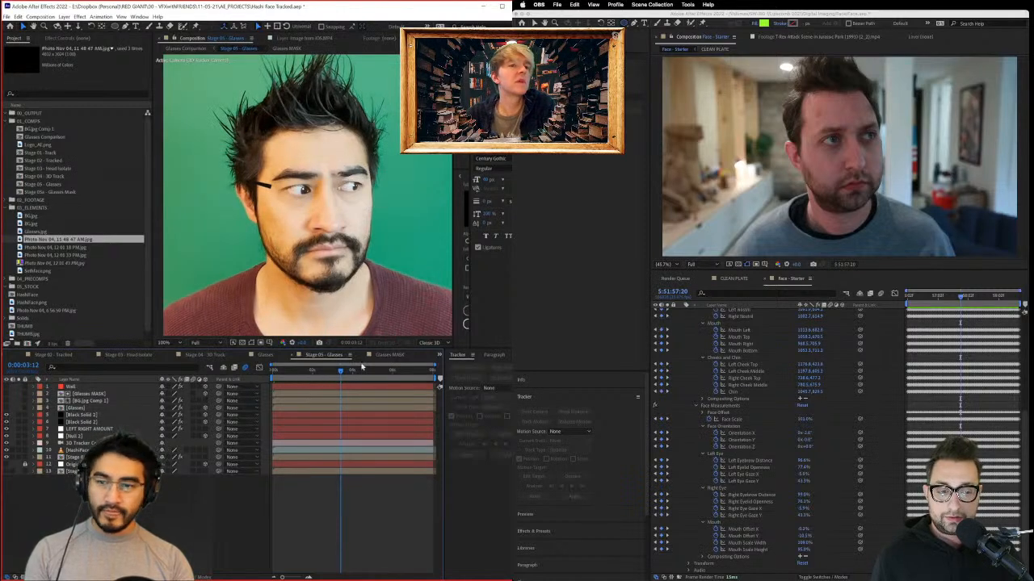
{"action": "mouse_move", "coordinate": [354, 374]}
{"action": "left_mouse_down"}
{"action": "mouse_move", "coordinate": [293, 378]}
{"action": "mouse_move", "coordinate": [365, 384]}
{"action": "left_mouse_up"}
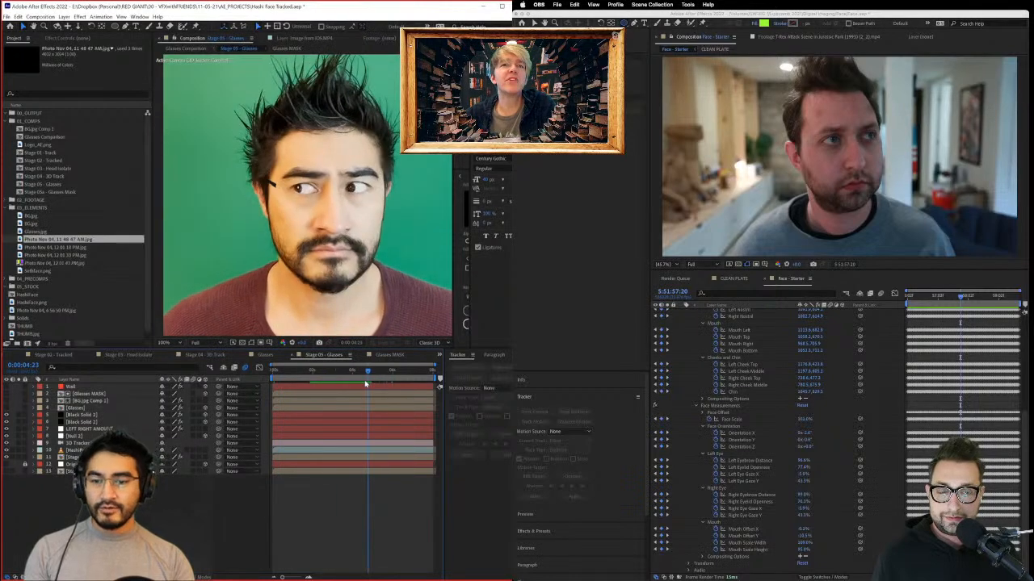
{"action": "left_click", "coordinate": [7, 407]}
{"action": "left_click_drag", "start_coordinate": [368, 372], "coordinate": [346, 391]}
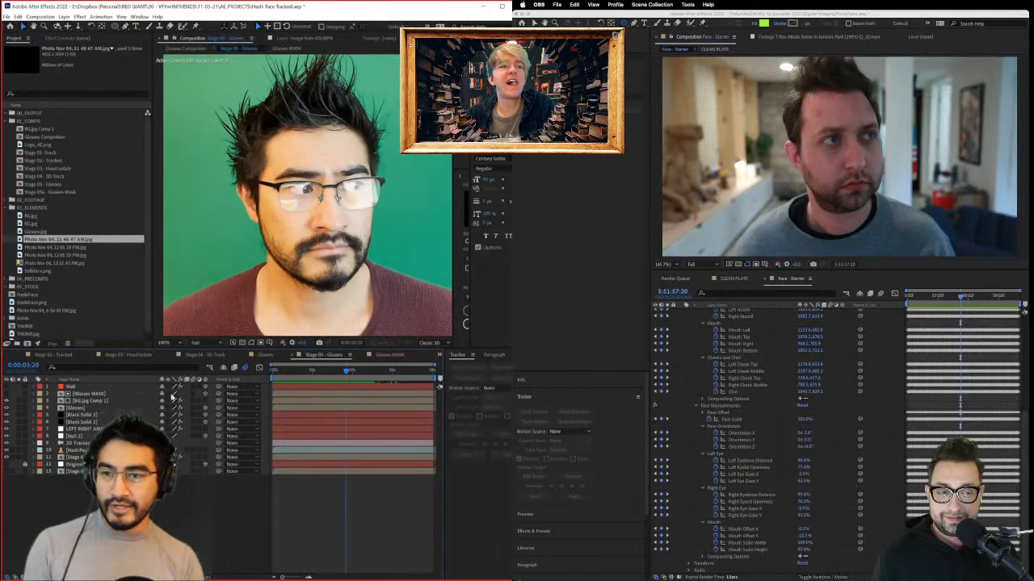
Step: Toggle the visibility of the glasses and Glasses MASK layers to compare the composite, and scrub to 0:00:05:08
{"action": "left_click", "coordinate": [7, 409]}
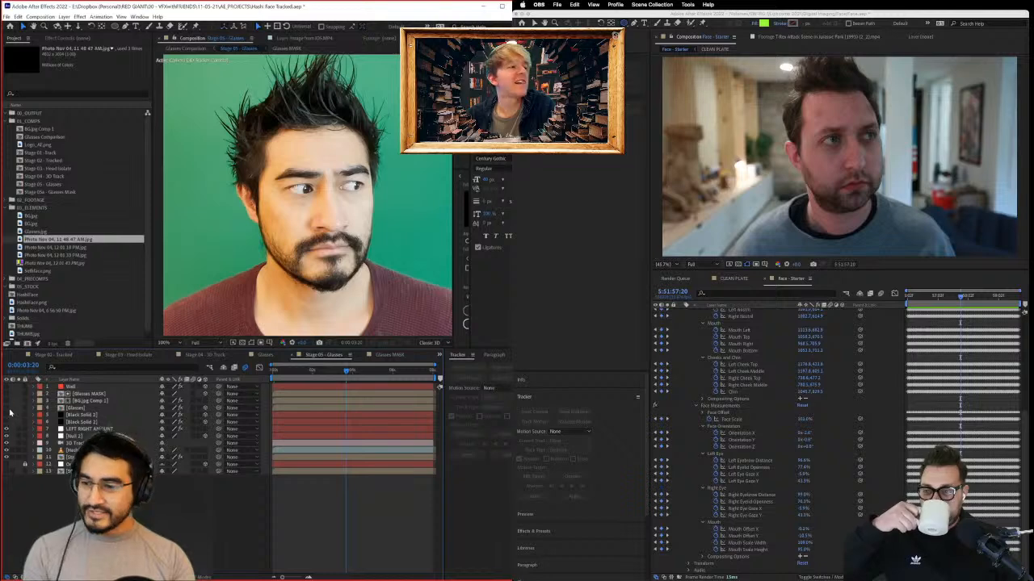
{"action": "left_click", "coordinate": [7, 395]}
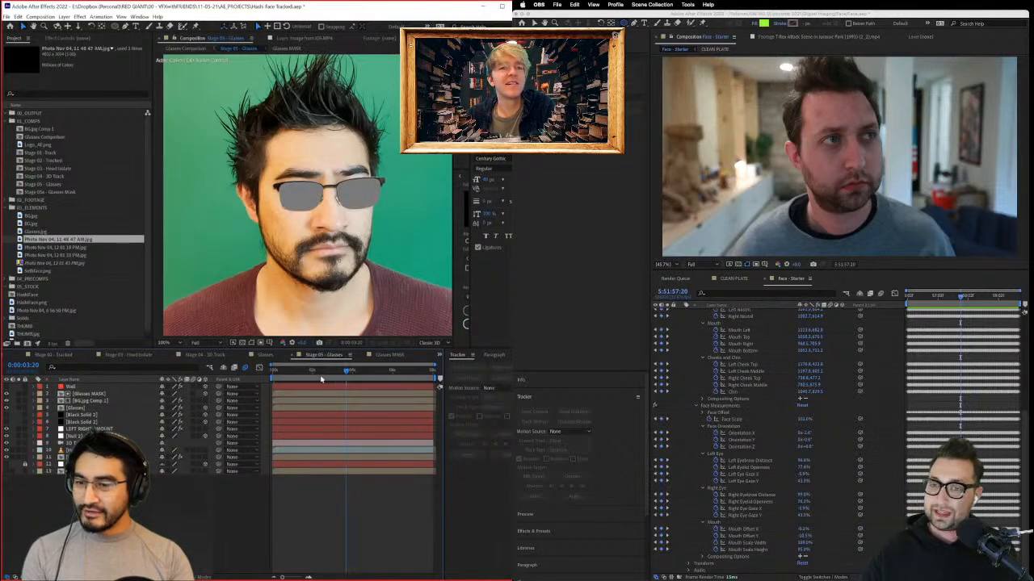
{"action": "left_click", "coordinate": [7, 408]}
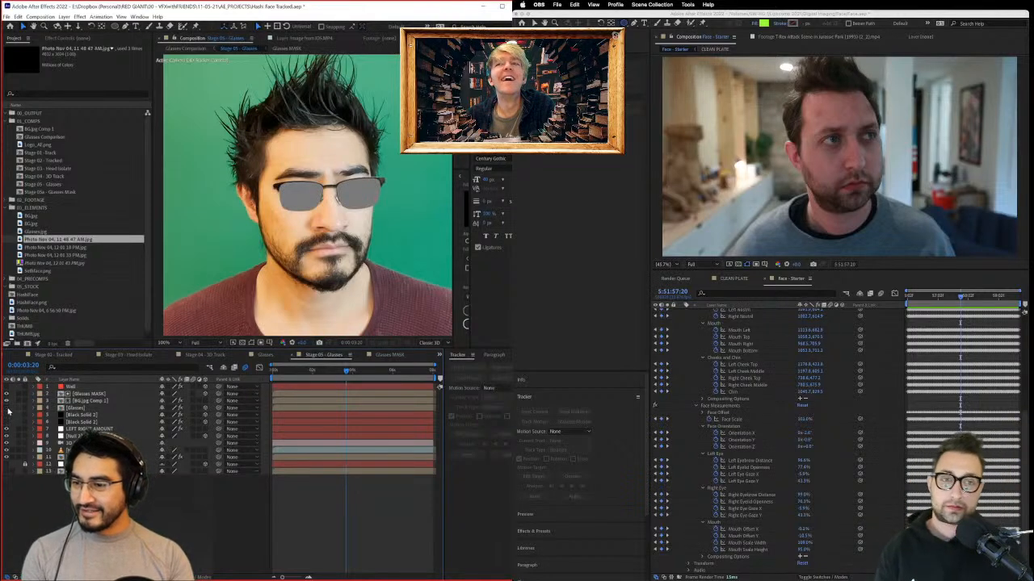
{"action": "left_click", "coordinate": [7, 407]}
{"action": "left_click", "coordinate": [7, 408]}
{"action": "left_click", "coordinate": [8, 395]}
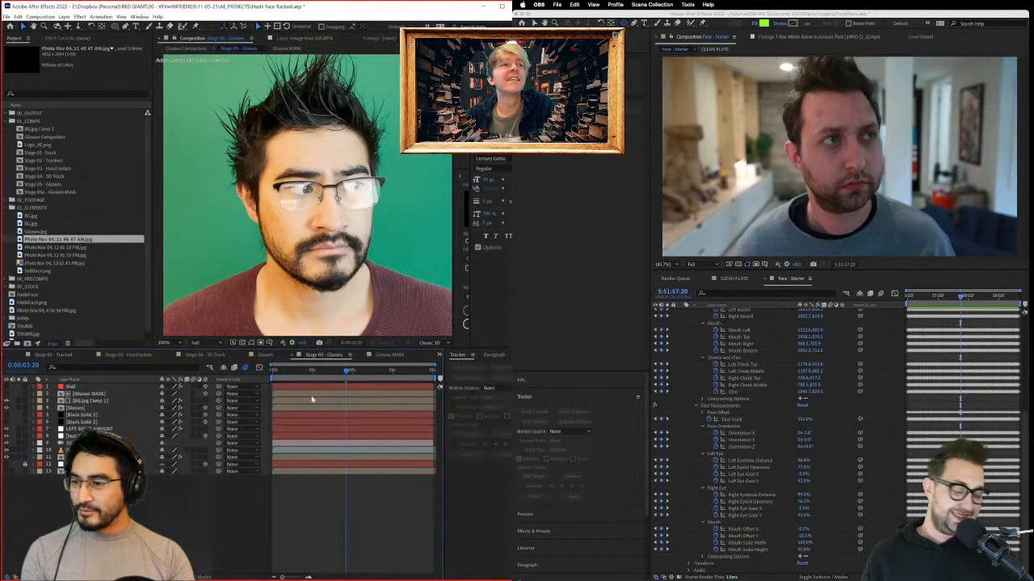
{"action": "left_click_drag", "start_coordinate": [347, 372], "coordinate": [379, 373]}
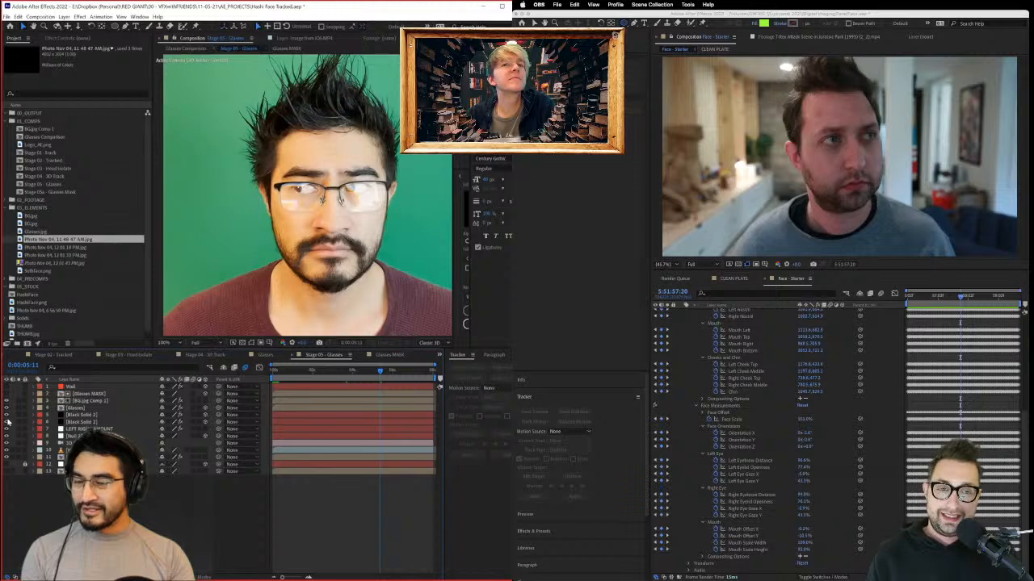
{"action": "mouse_move", "coordinate": [380, 370]}
{"action": "left_mouse_down"}
{"action": "mouse_move", "coordinate": [406, 377]}
{"action": "mouse_move", "coordinate": [253, 379]}
{"action": "mouse_move", "coordinate": [378, 381]}
{"action": "left_mouse_up"}
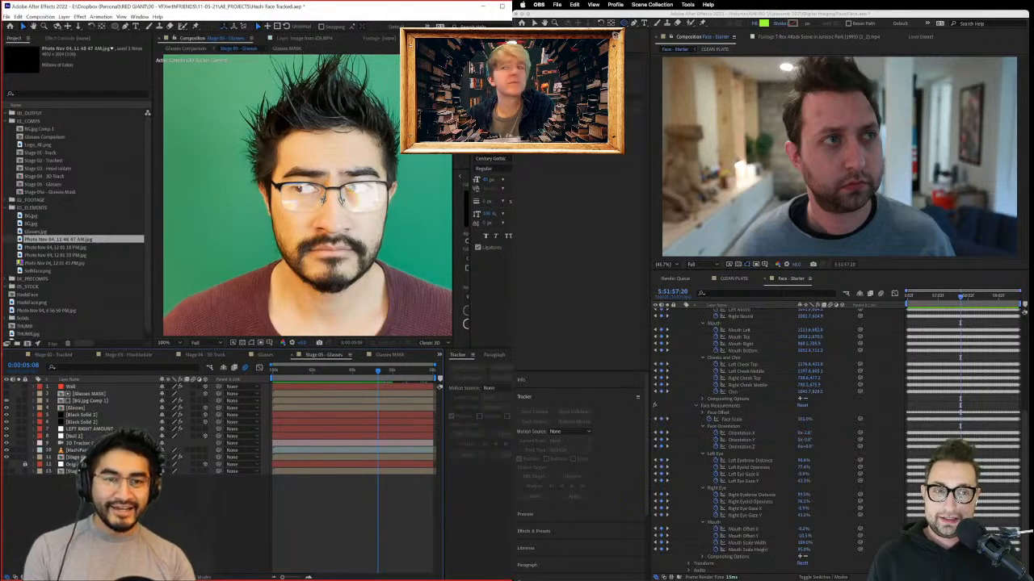
Step: Set the Face - Starter preview resolution to Quarter and scrub the timeline back to the first frame
{"action": "left_click", "coordinate": [919, 298]}
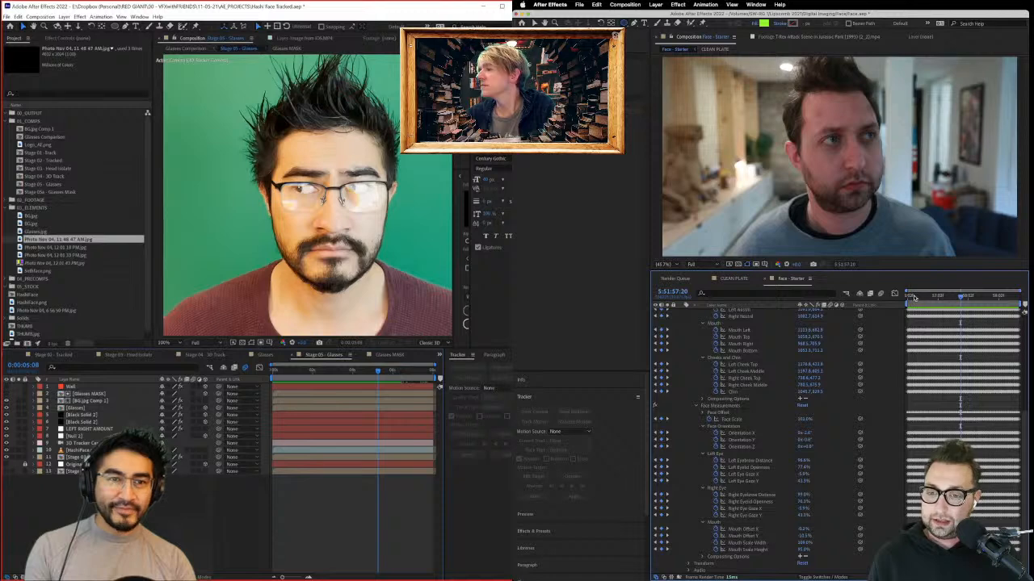
{"action": "left_click", "coordinate": [914, 297]}
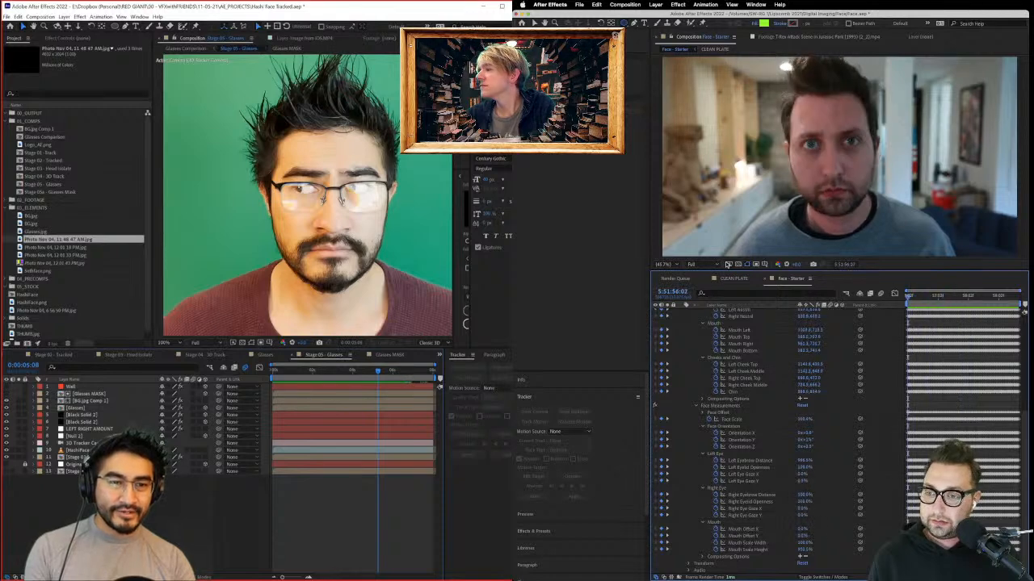
{"action": "left_click", "coordinate": [706, 267]}
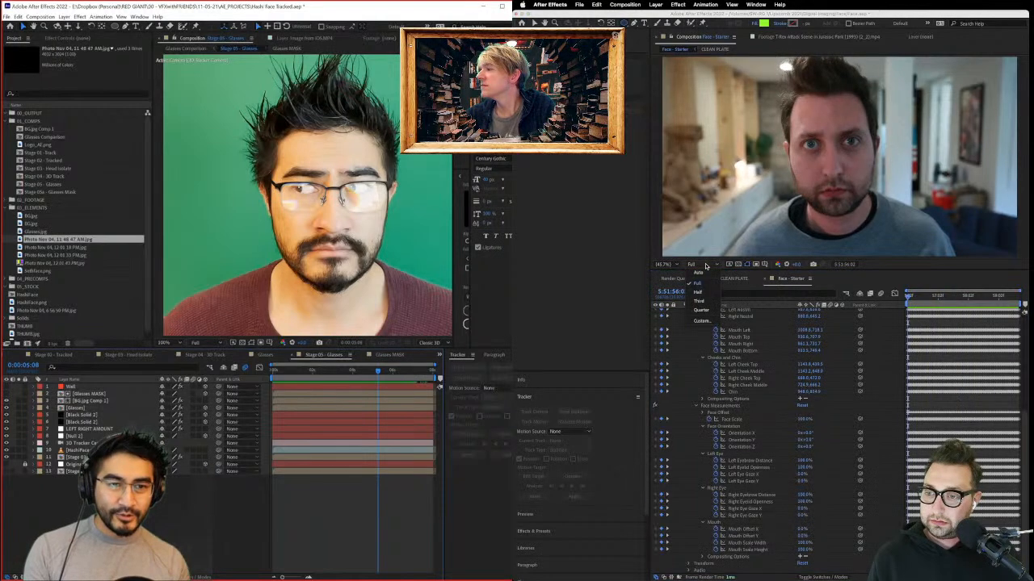
{"action": "left_click", "coordinate": [710, 310]}
{"action": "left_click", "coordinate": [981, 298]}
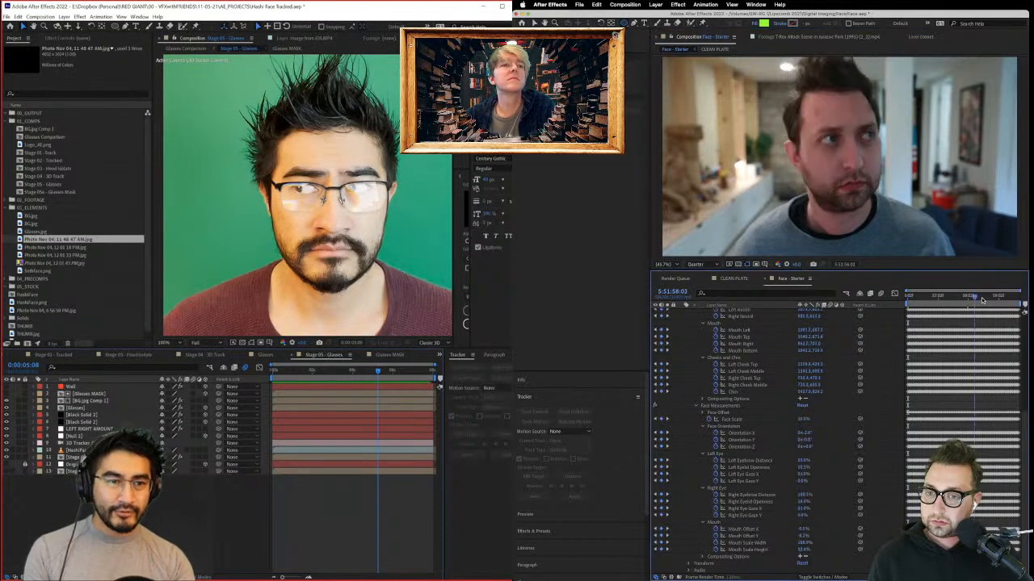
{"action": "left_click_drag", "start_coordinate": [980, 299], "coordinate": [838, 306]}
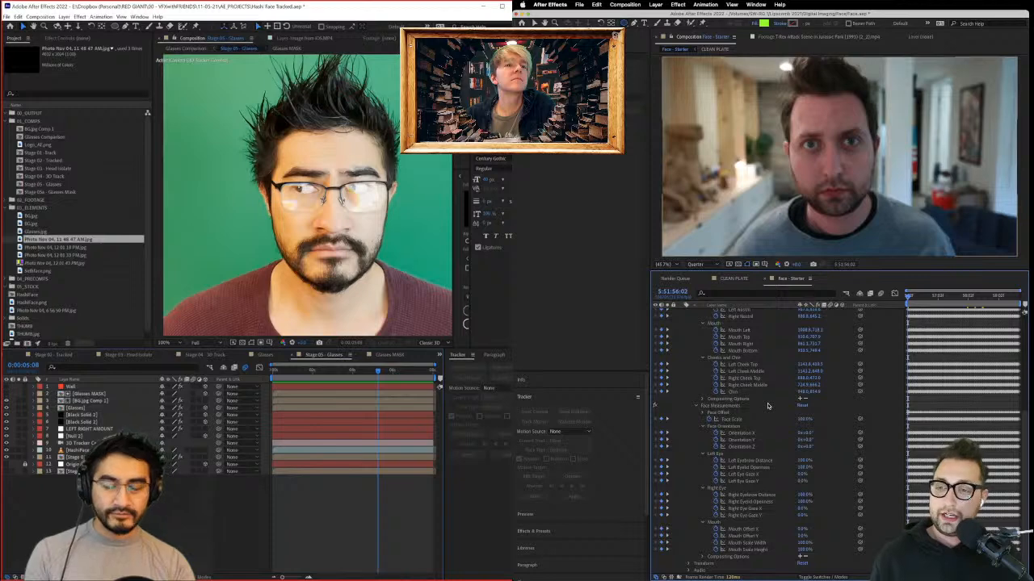
Step: Review the Face Track Points and Face Measurements properties on the Plate layer, and open the Stage 02 - Tracked composition
{"action": "scroll", "coordinate": [767, 403], "scroll_direction": "up", "scroll_amount": 5}
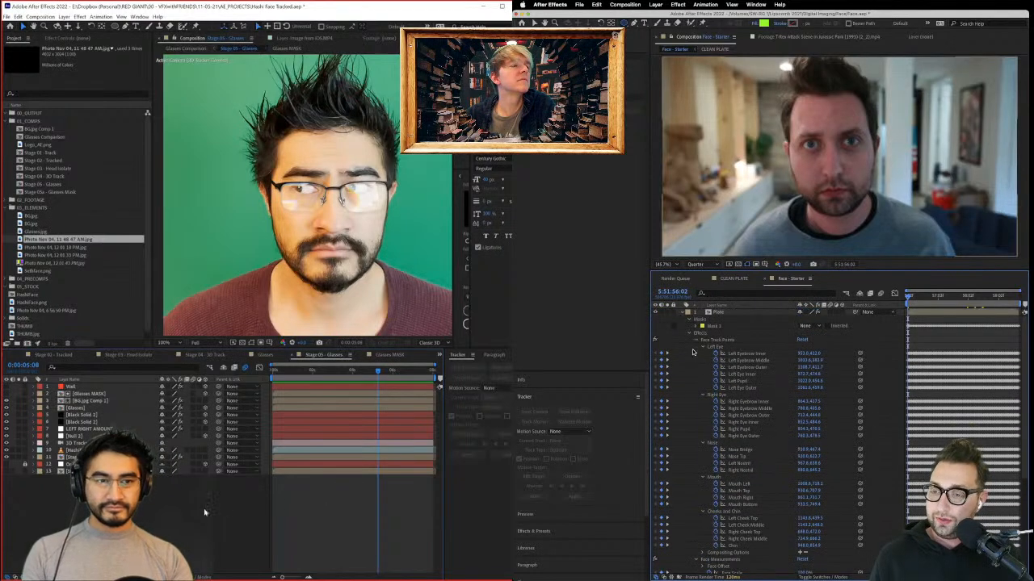
{"action": "scroll", "coordinate": [694, 349], "scroll_direction": "down", "scroll_amount": 6}
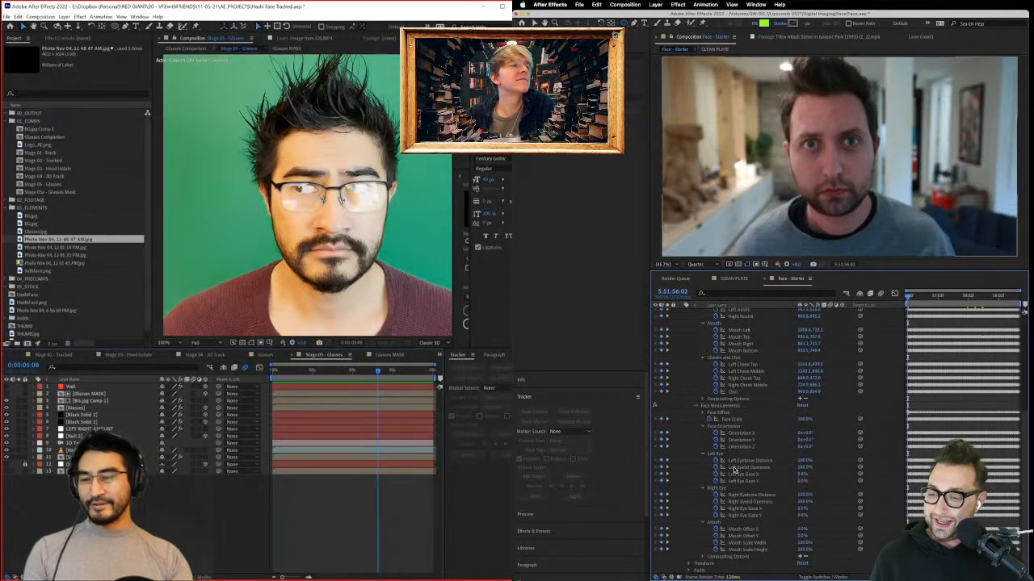
{"action": "scroll", "coordinate": [741, 464], "scroll_direction": "up", "scroll_amount": 1}
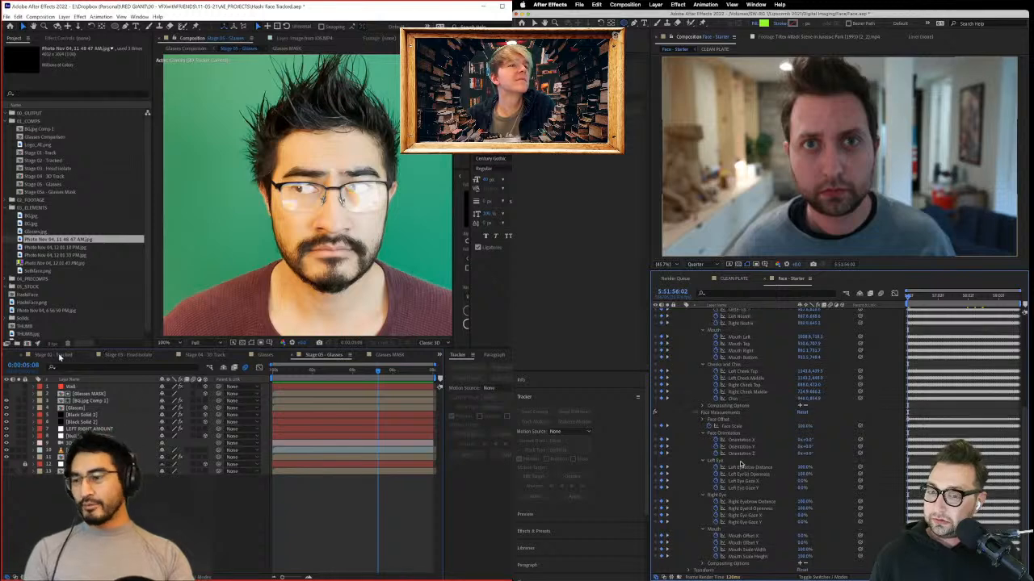
{"action": "left_click", "coordinate": [56, 354]}
Step: Collapse the Plate layer's effects and set the mode of Mask 1 to Add to isolate the face
{"action": "scroll", "coordinate": [741, 464], "scroll_direction": "up", "scroll_amount": 5}
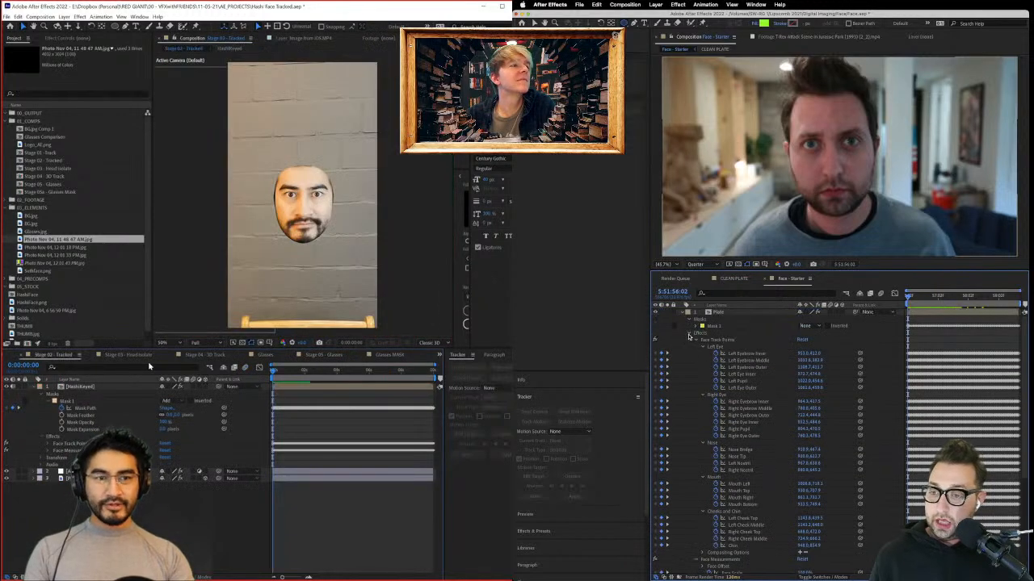
{"action": "left_click", "coordinate": [688, 334]}
{"action": "left_click", "coordinate": [720, 321]}
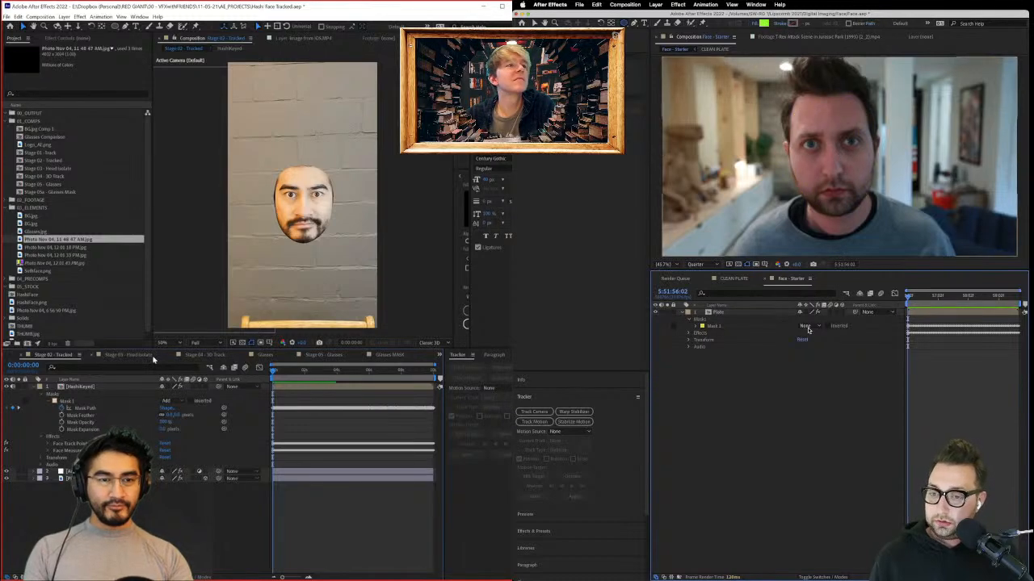
{"action": "left_click", "coordinate": [805, 327]}
{"action": "left_click", "coordinate": [816, 342]}
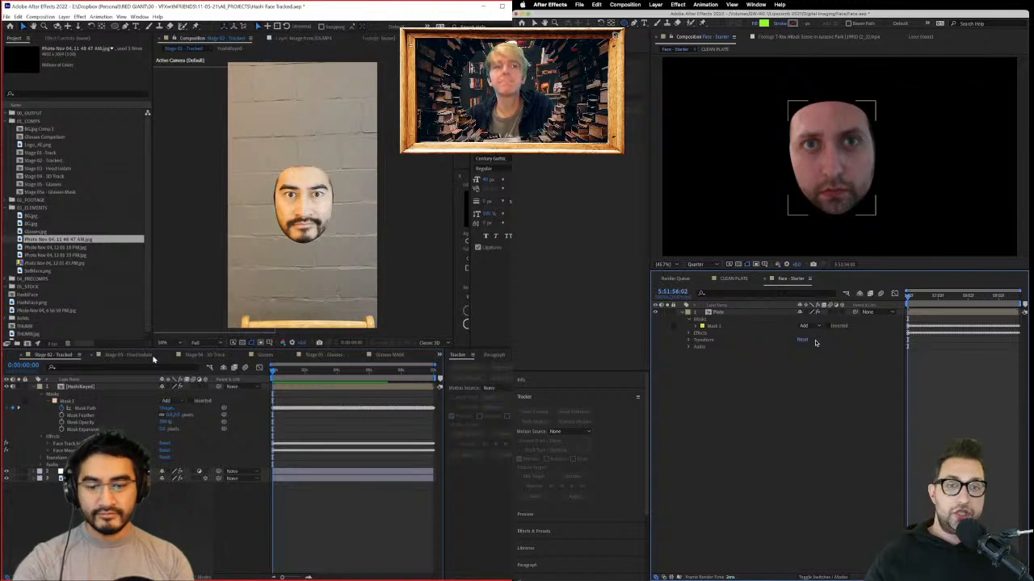
{"action": "left_click", "coordinate": [847, 354]}
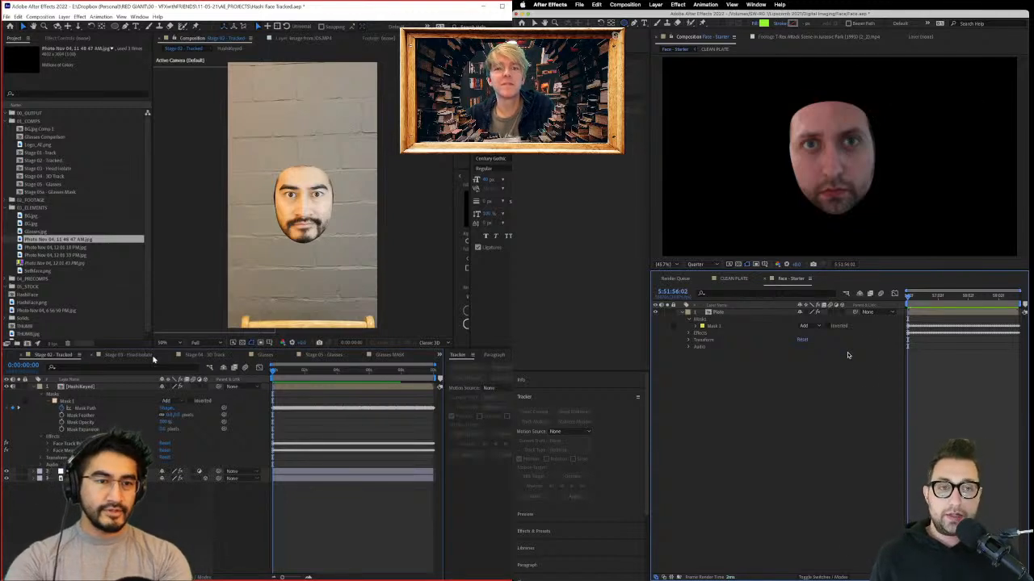
Step: Duplicate the masked Plate layer, then hide the original Plate and set its Mask 1 mode to None
{"action": "left_click", "coordinate": [726, 314]}
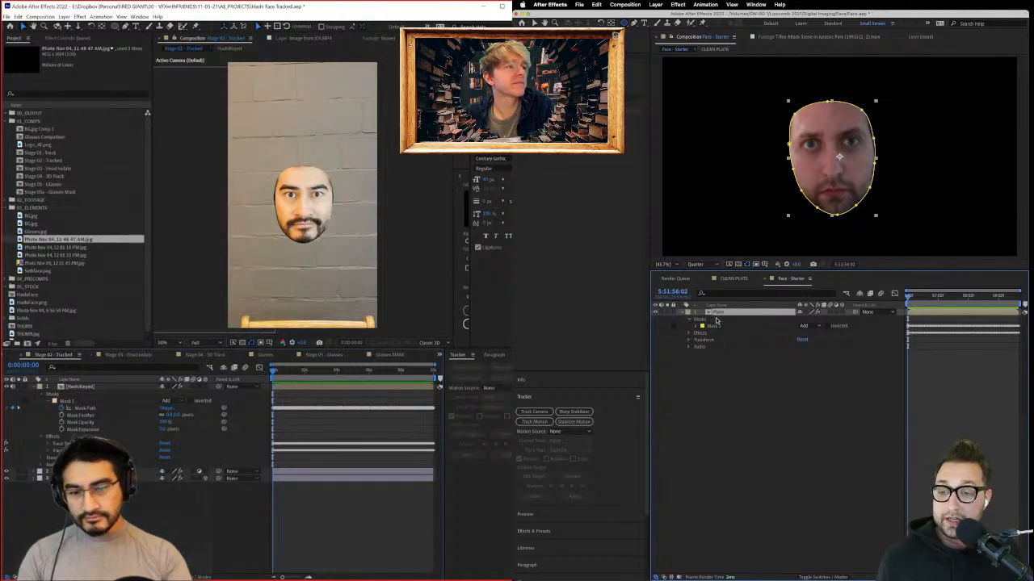
{"action": "key", "text": "ctrl+d"}
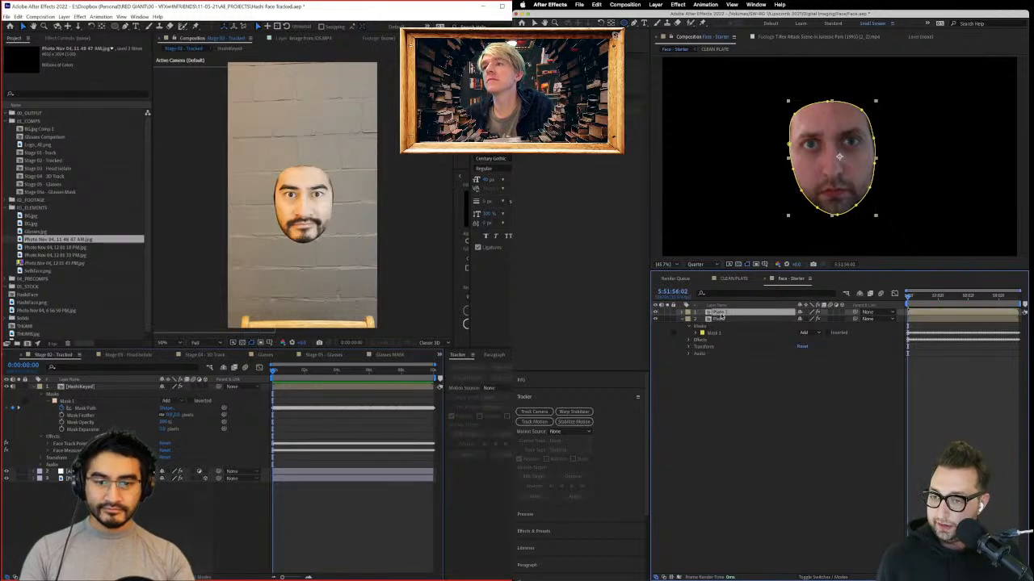
{"action": "left_click", "coordinate": [804, 333]}
{"action": "left_click", "coordinate": [815, 342]}
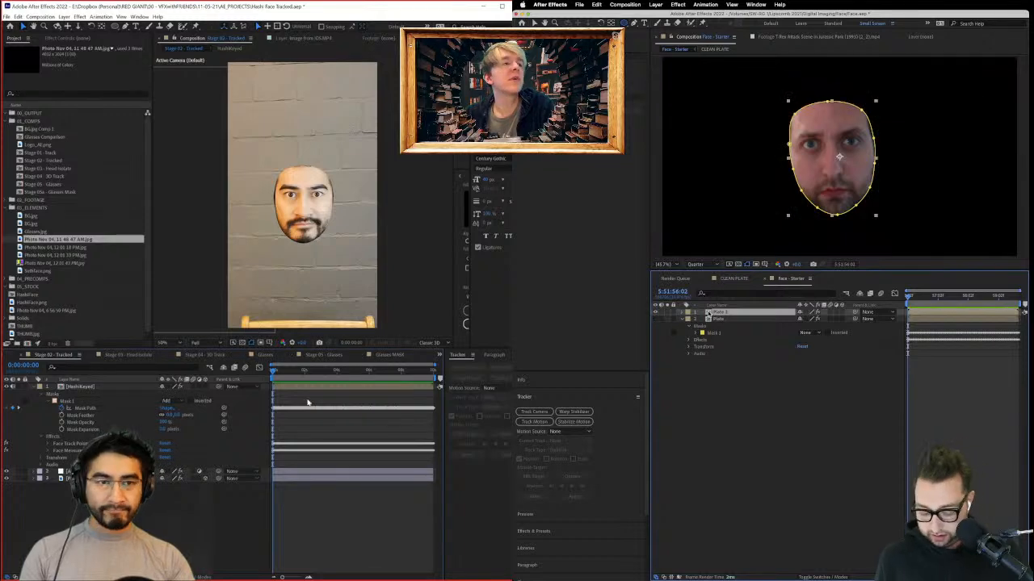
Step: Open the Stage 05 - Glasses composition and scrub its timeline to 0:00:06:06 to view the glasses composite
{"action": "key", "text": "super+shift+c"}
{"action": "left_click", "coordinate": [262, 354]}
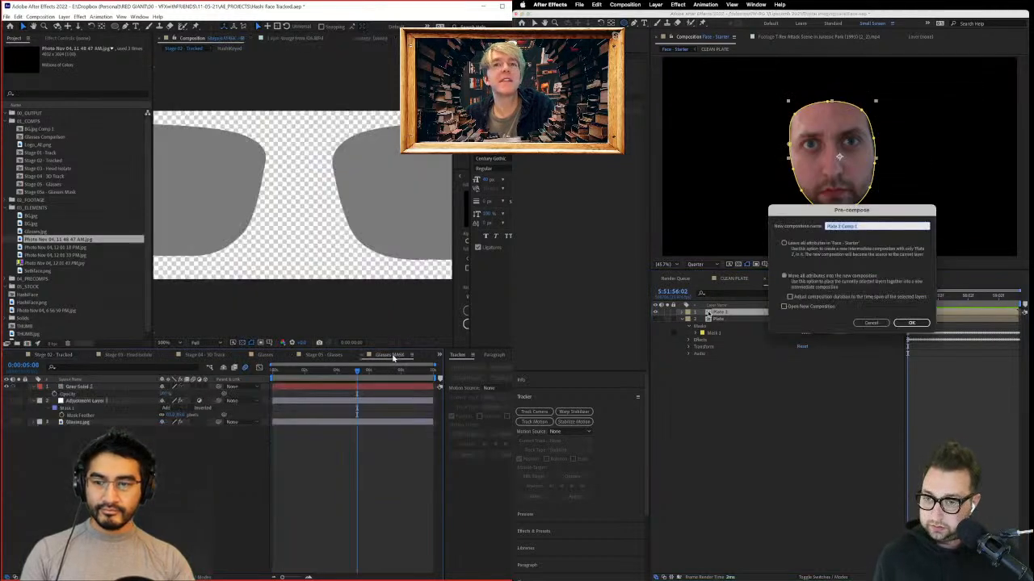
{"action": "left_click", "coordinate": [327, 355]}
{"action": "key", "text": "BackSpace"}
{"action": "key", "text": "BackSpace"}
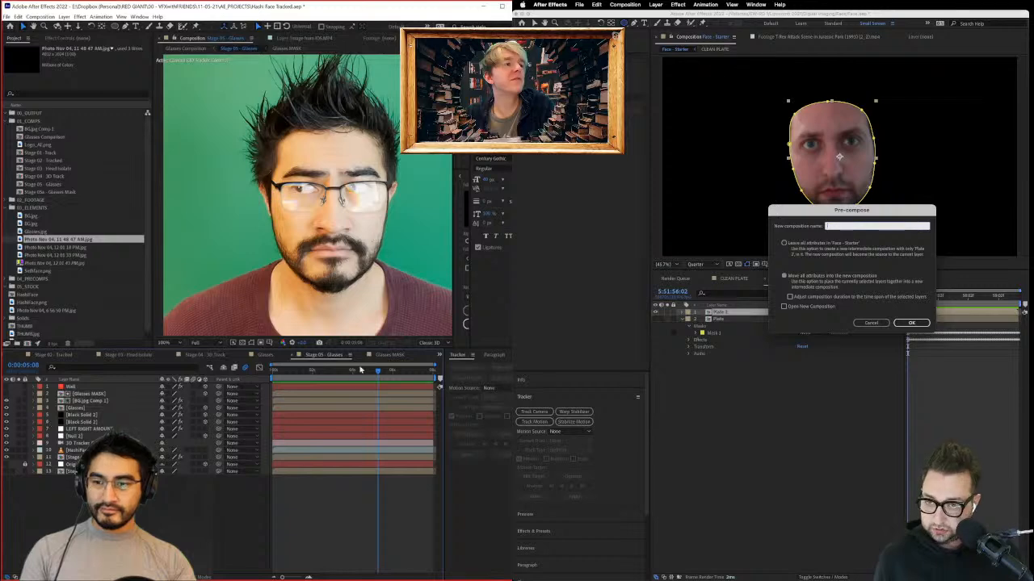
{"action": "mouse_move", "coordinate": [362, 371]}
{"action": "left_mouse_down"}
{"action": "mouse_move", "coordinate": [305, 379]}
{"action": "mouse_move", "coordinate": [388, 384]}
{"action": "mouse_move", "coordinate": [358, 391]}
{"action": "left_mouse_up"}
{"action": "left_click", "coordinate": [870, 323]}
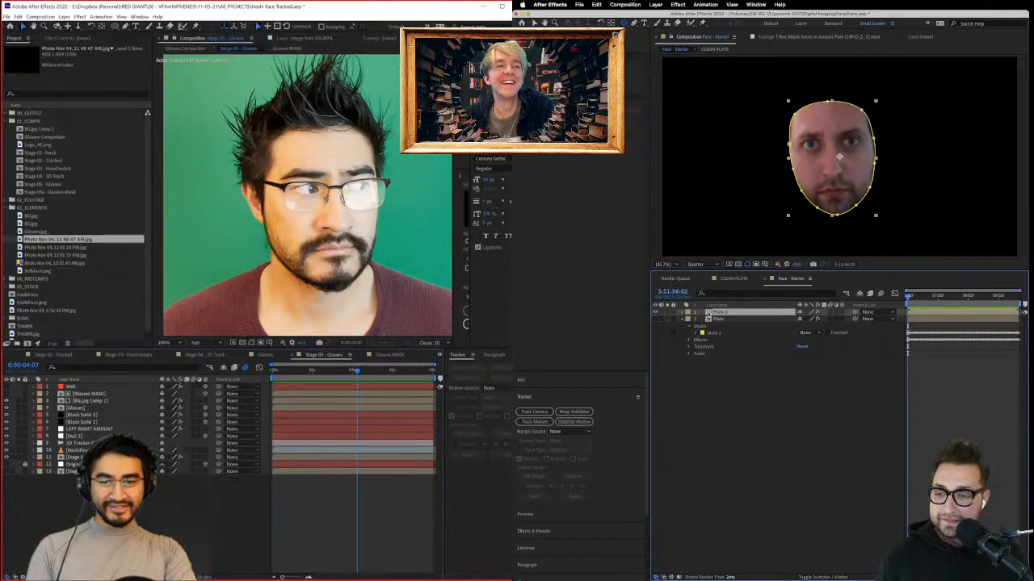
{"action": "left_click_drag", "start_coordinate": [372, 378], "coordinate": [396, 382]}
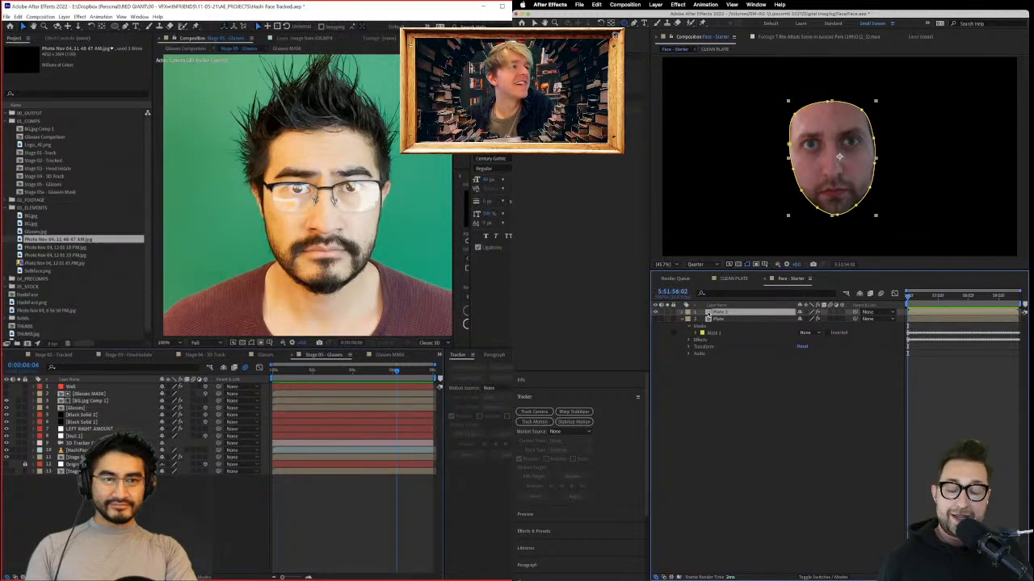
Step: Pre-compose the duplicate Plate layer as TrackerFace with all attributes moved into it, and run Track Camera on it
{"action": "key", "text": "super+shift+c"}
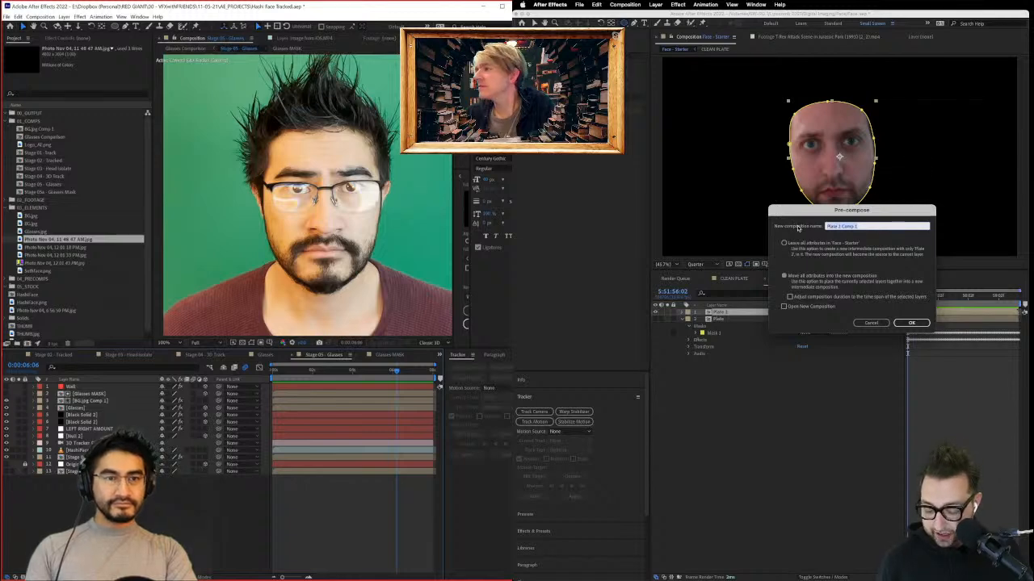
{"action": "type", "text": "Thre"}
{"action": "key", "text": "BackSpace"}
{"action": "key", "text": "BackSpace"}
{"action": "key", "text": "BackSpace"}
{"action": "key", "text": "BackSpace"}
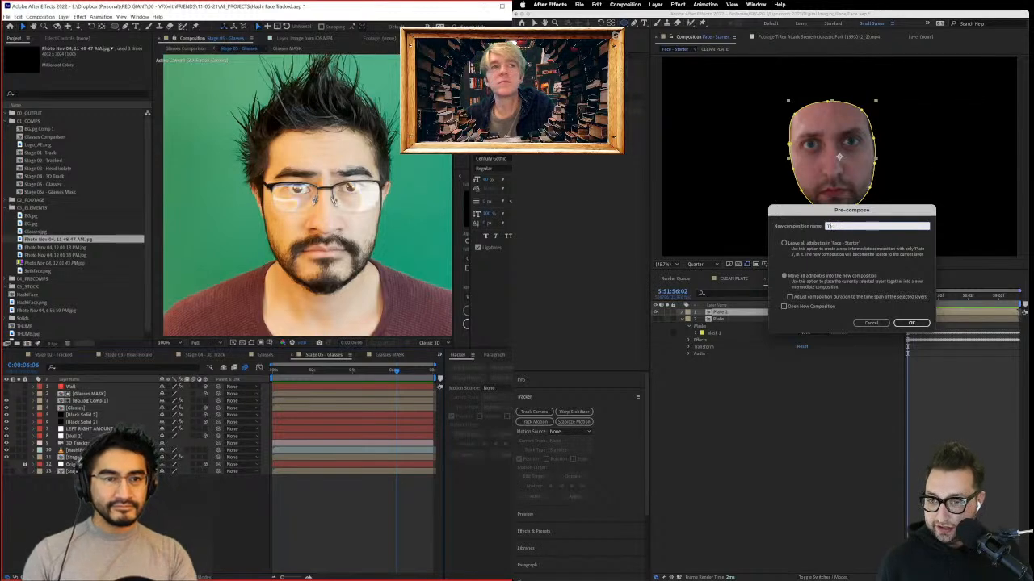
{"action": "type", "text": "rackerFace"}
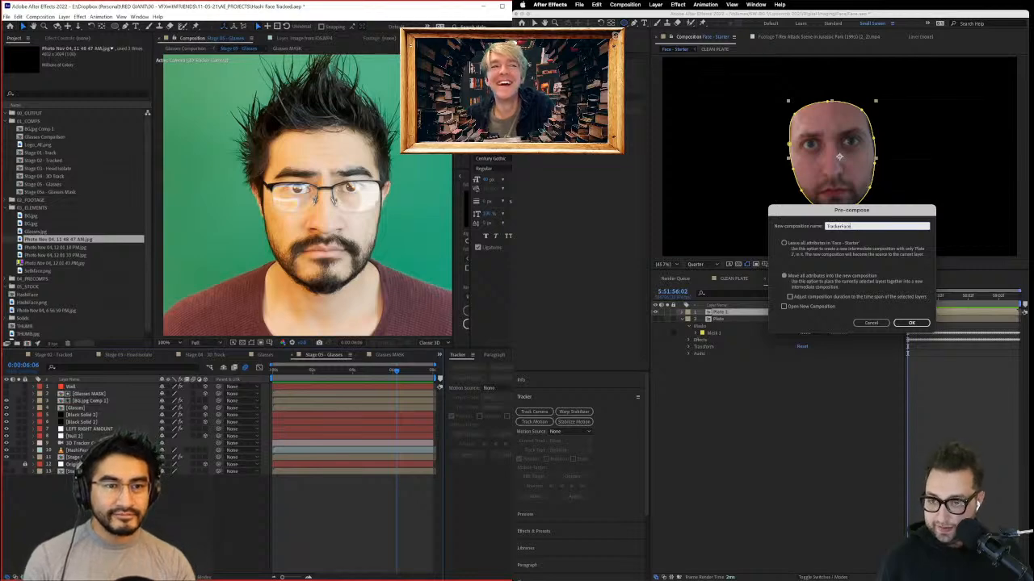
{"action": "key", "text": "Return"}
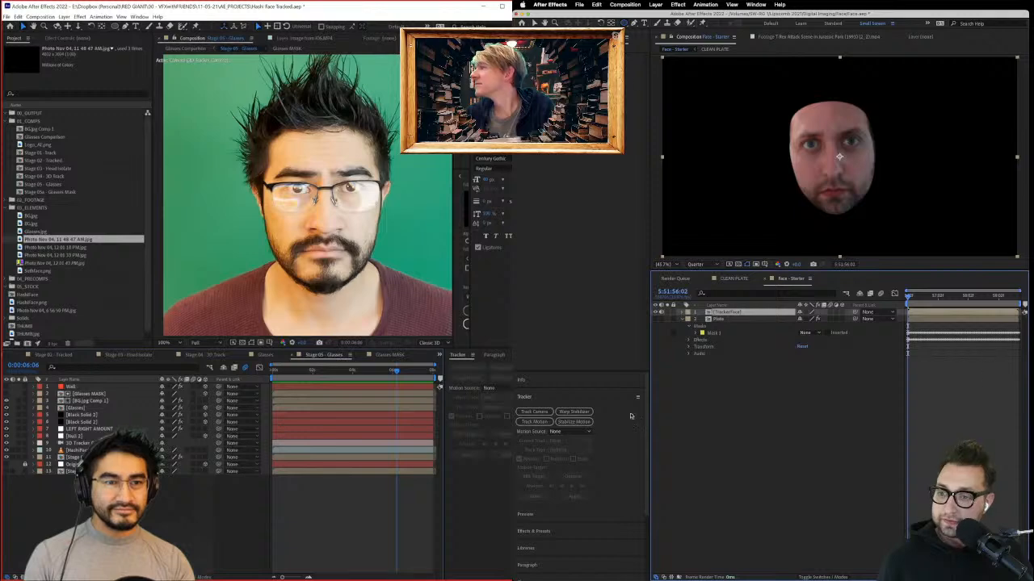
{"action": "left_click", "coordinate": [536, 413]}
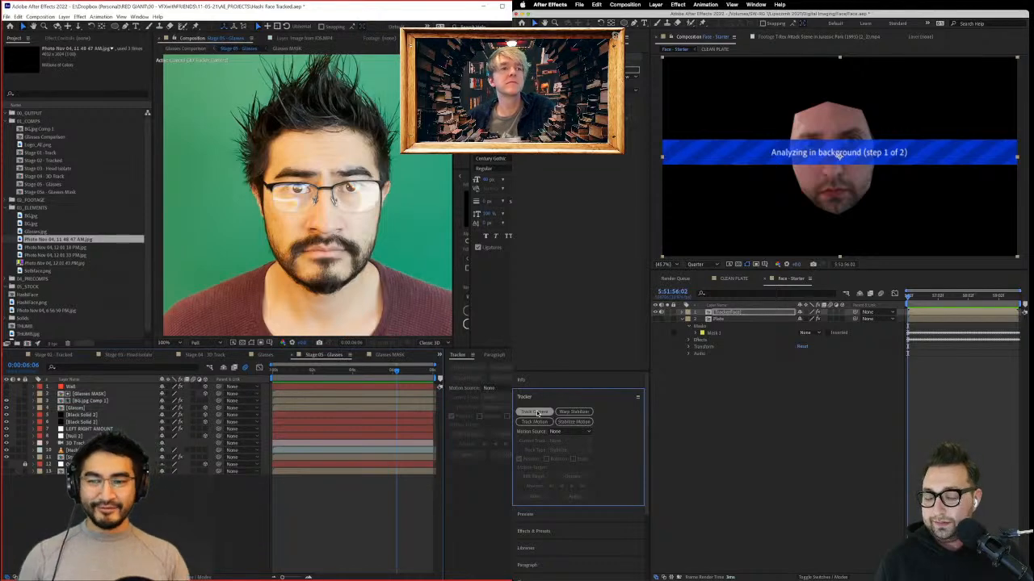
Step: Solo the camera-tracked head layer in Stage 05 - Glasses and scrub to 0:00:02:00 to examine its track points
{"action": "left_click", "coordinate": [379, 356]}
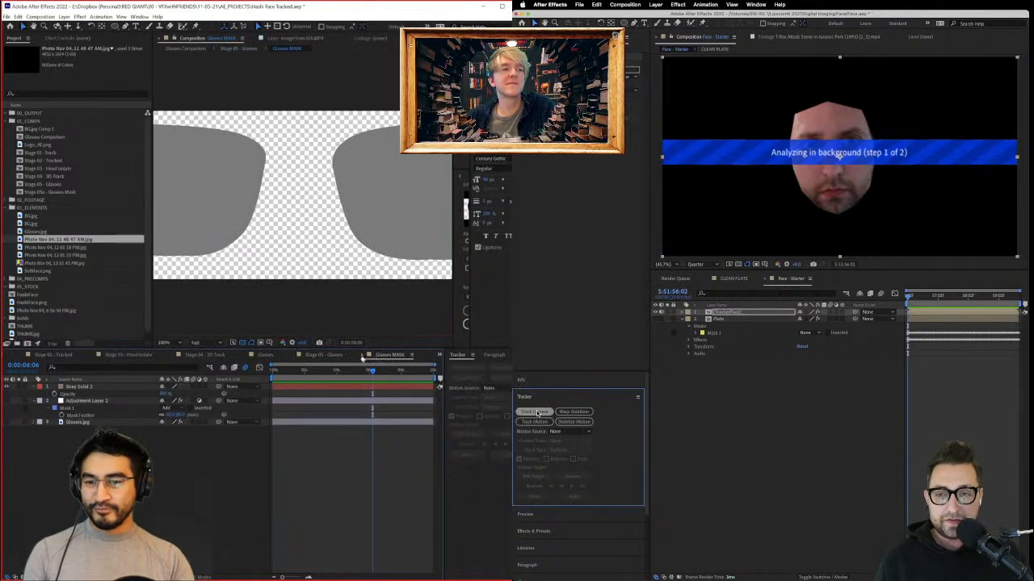
{"action": "left_click", "coordinate": [323, 356]}
{"action": "left_click", "coordinate": [71, 457]}
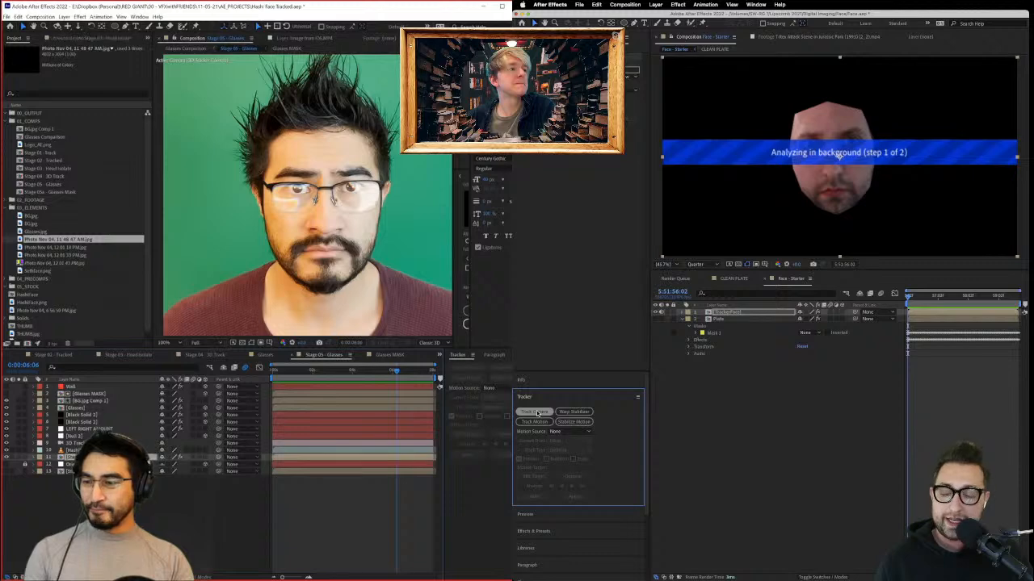
{"action": "left_click", "coordinate": [18, 462]}
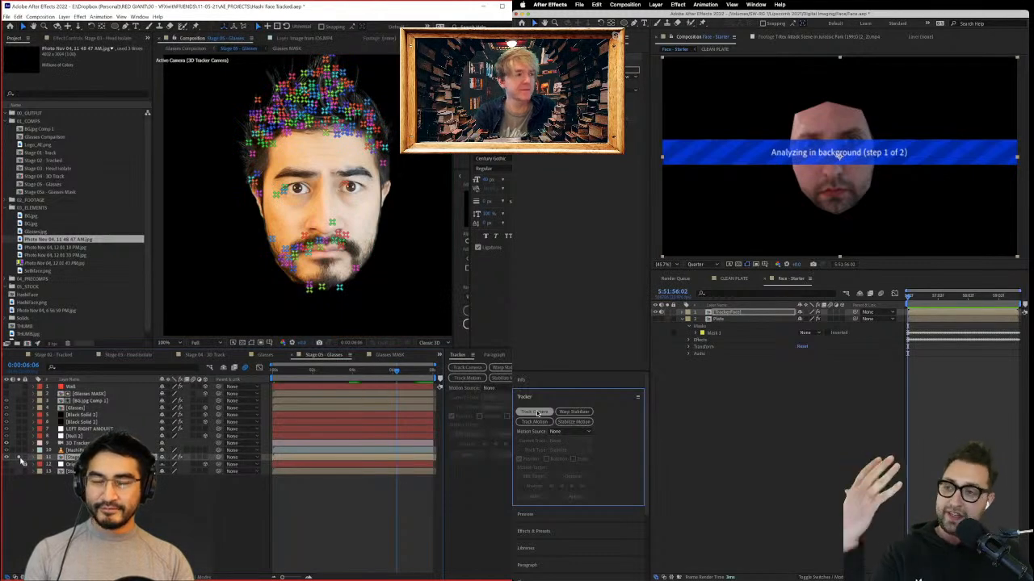
{"action": "left_click_drag", "start_coordinate": [339, 373], "coordinate": [339, 414]}
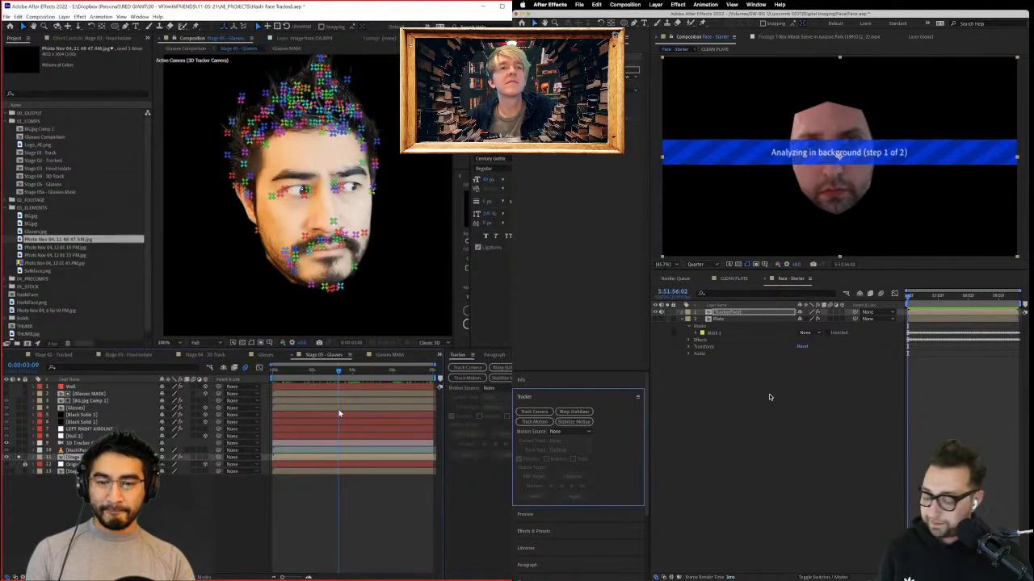
{"action": "left_click_drag", "start_coordinate": [339, 414], "coordinate": [312, 419]}
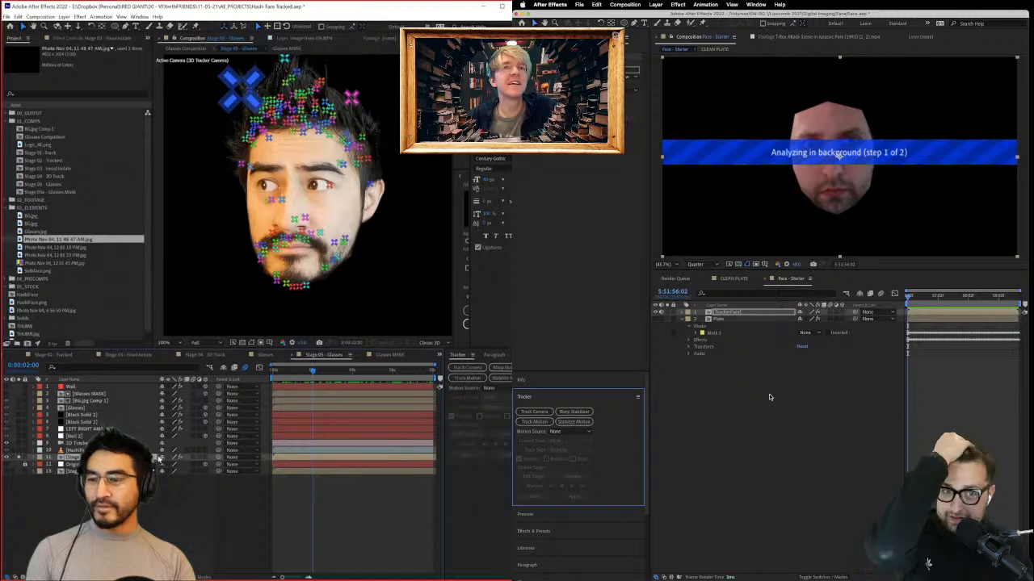
Step: Hide the hair layer in the Stage 03 head isolation composition to view the face mask alone, and return to Stage 02 - Tracked
{"action": "left_click", "coordinate": [129, 355]}
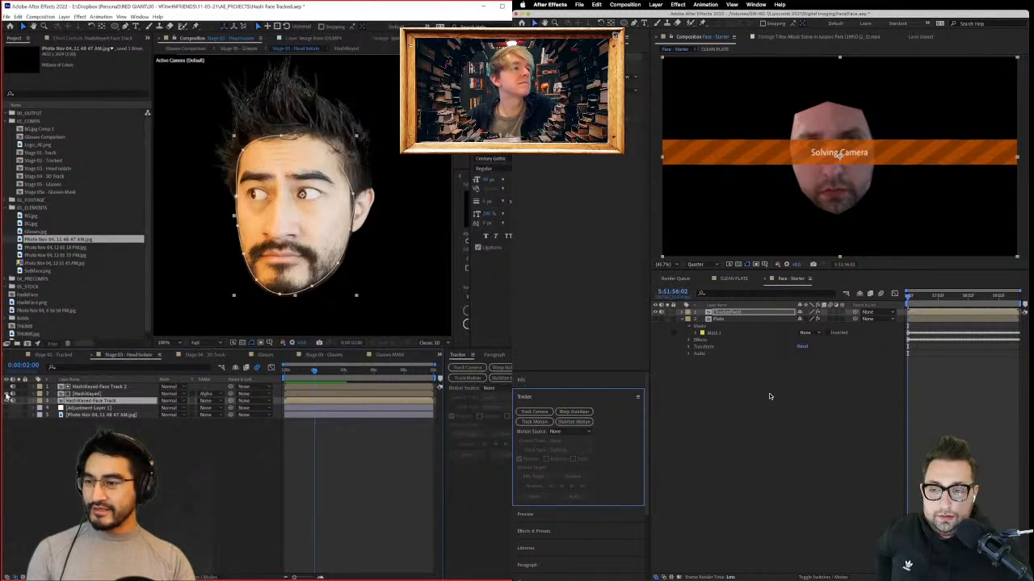
{"action": "left_click", "coordinate": [11, 393]}
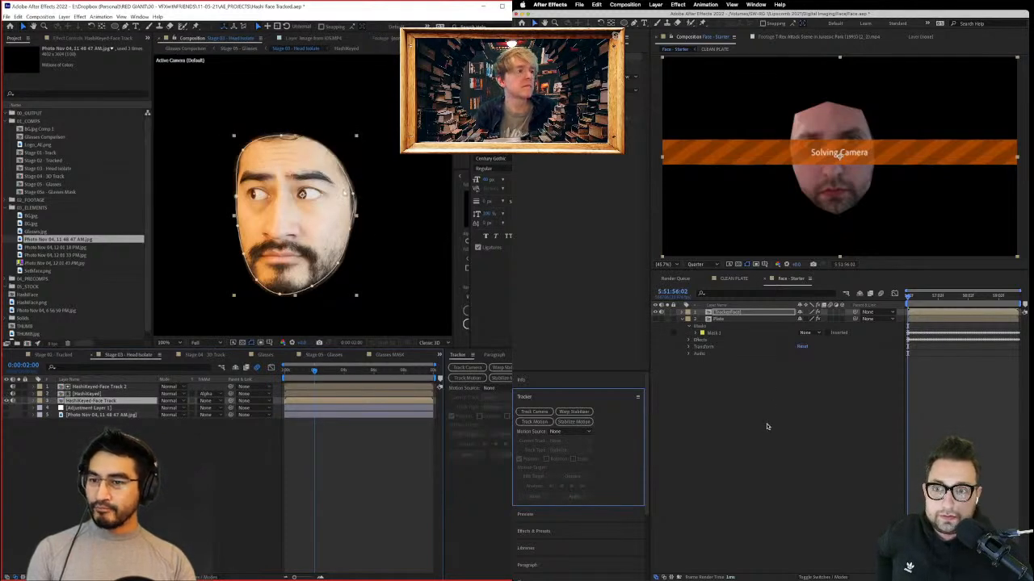
{"action": "left_click", "coordinate": [61, 356]}
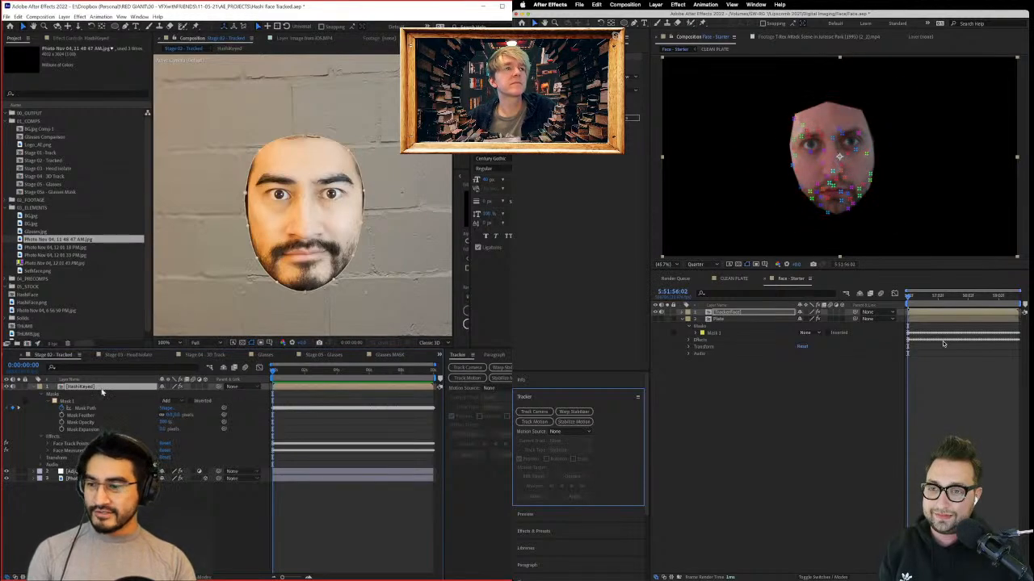
Step: Adjust the Mask Expansion of Mask 1 on the HashiKeyed layer so the mask extends slightly beyond the face
{"action": "left_click_drag", "start_coordinate": [912, 292], "coordinate": [947, 301]}
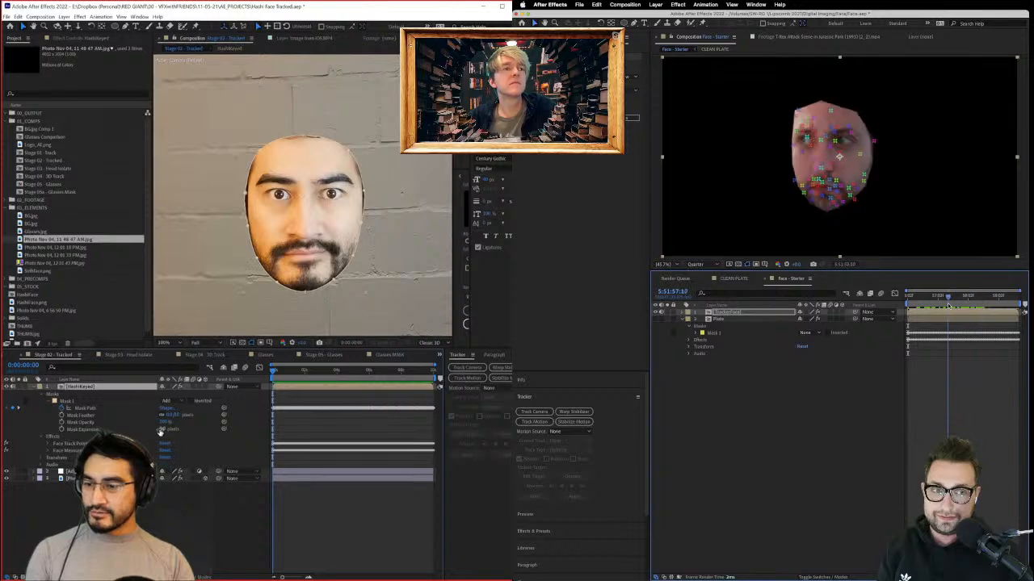
{"action": "scroll", "coordinate": [831, 137], "scroll_direction": "up", "scroll_amount": 4}
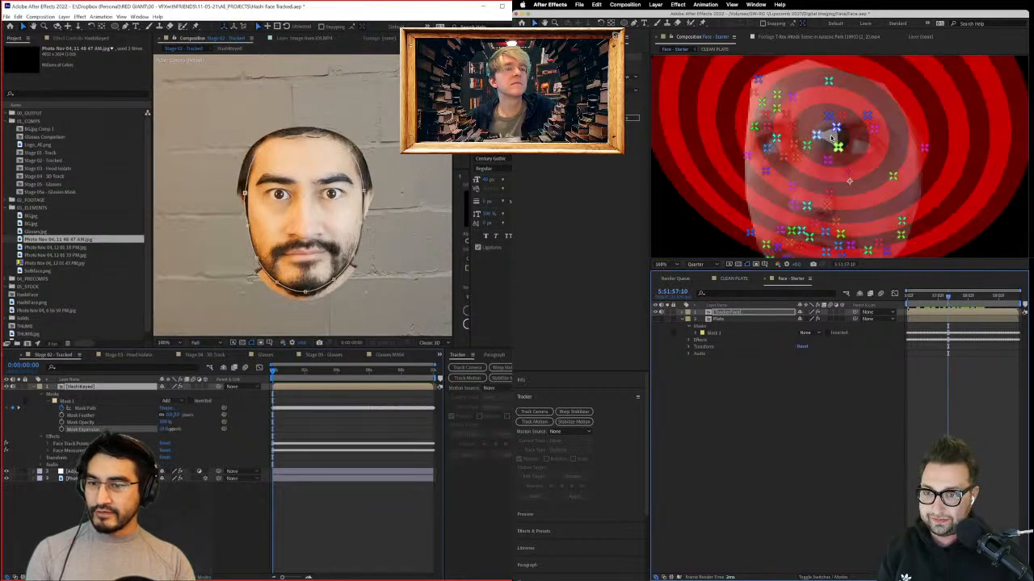
{"action": "left_click_drag", "start_coordinate": [165, 430], "coordinate": [166, 432]}
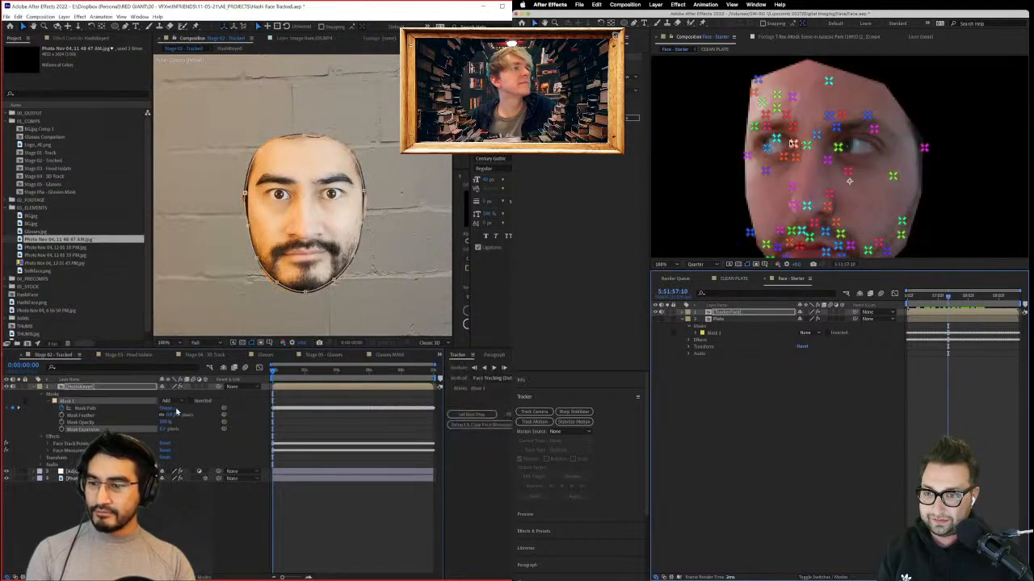
{"action": "left_click_drag", "start_coordinate": [836, 174], "coordinate": [840, 151]}
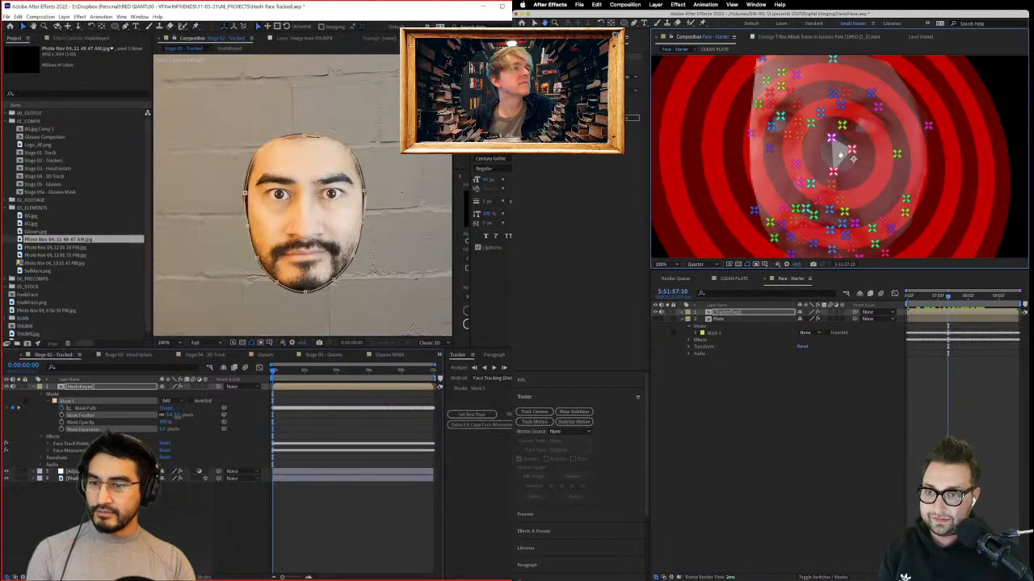
Step: Scrub back and forth through Face - Starter to examine how the solved camera track points follow the face
{"action": "scroll", "coordinate": [341, 310], "scroll_direction": "up", "scroll_amount": 1}
{"action": "left_click_drag", "start_coordinate": [935, 300], "coordinate": [925, 299]}
{"action": "left_click_drag", "start_coordinate": [341, 310], "coordinate": [327, 269]}
{"action": "left_click_drag", "start_coordinate": [925, 300], "coordinate": [909, 300]}
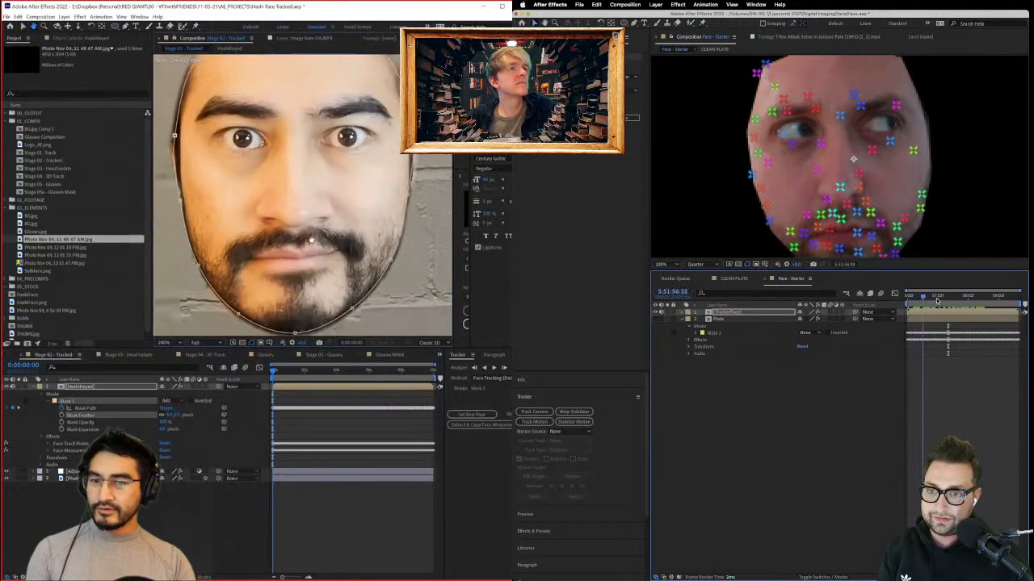
{"action": "left_click_drag", "start_coordinate": [327, 269], "coordinate": [312, 237]}
{"action": "left_click_drag", "start_coordinate": [909, 299], "coordinate": [972, 299]}
{"action": "scroll", "coordinate": [310, 218], "scroll_direction": "down", "scroll_amount": 1}
{"action": "left_click_drag", "start_coordinate": [310, 218], "coordinate": [332, 239]}
{"action": "left_click_drag", "start_coordinate": [972, 300], "coordinate": [1024, 295]}
{"action": "left_click_drag", "start_coordinate": [332, 239], "coordinate": [344, 248]}
{"action": "left_click_drag", "start_coordinate": [1024, 295], "coordinate": [931, 311]}
Step: Duplicate the masked HashiKeyed layer in Stage 02 - Tracked
{"action": "left_click", "coordinate": [85, 389]}
{"action": "key", "text": "ctrl+d"}
{"action": "left_click", "coordinate": [94, 394]}
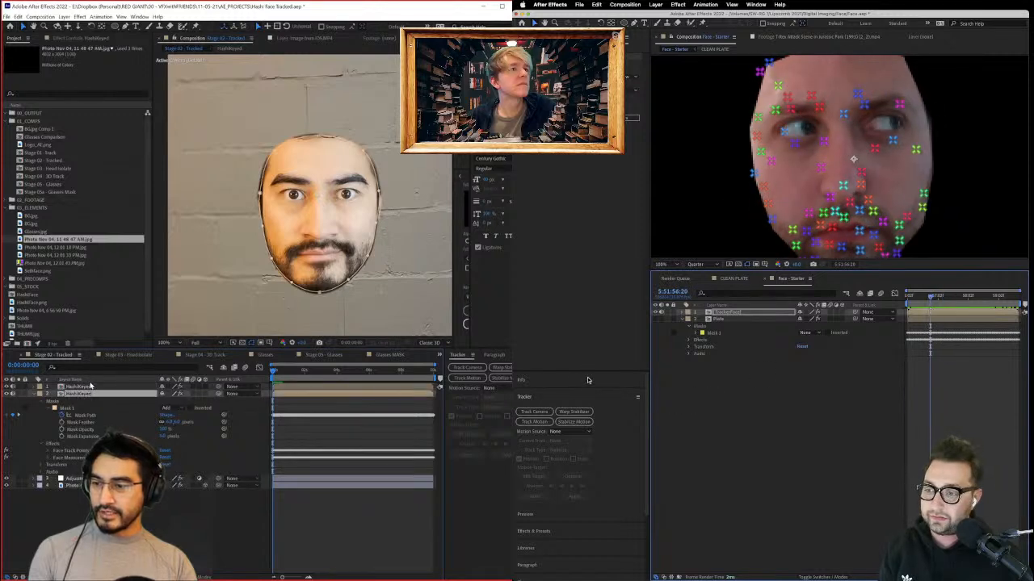
{"action": "left_click", "coordinate": [92, 386]}
Step: Duplicate HashiKeyed a second time in Stage 02 - Tracked and play a preview of Face - Starter from its first frame
{"action": "left_click", "coordinate": [554, 379]}
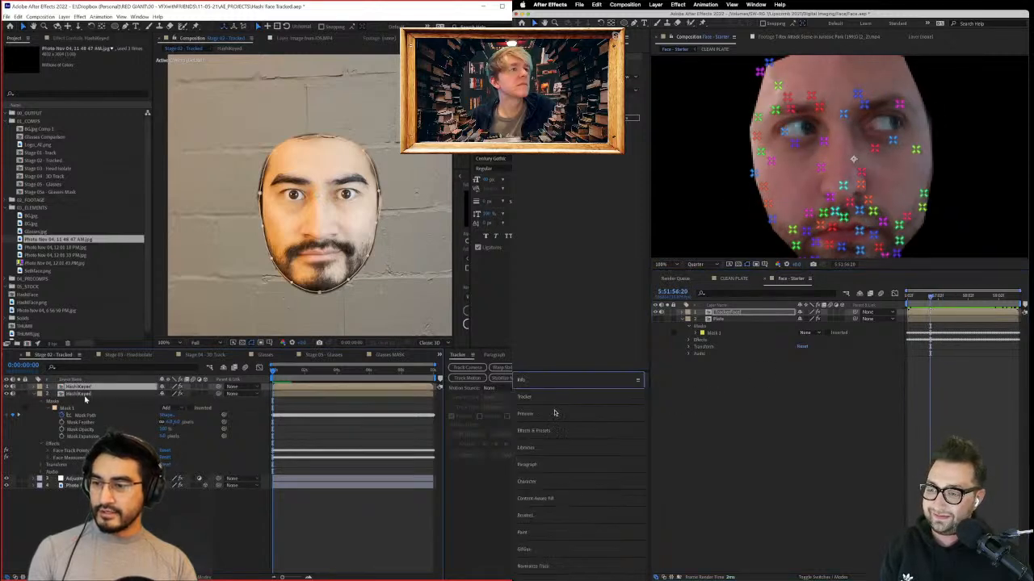
{"action": "left_click", "coordinate": [554, 413]}
{"action": "left_click", "coordinate": [87, 395]}
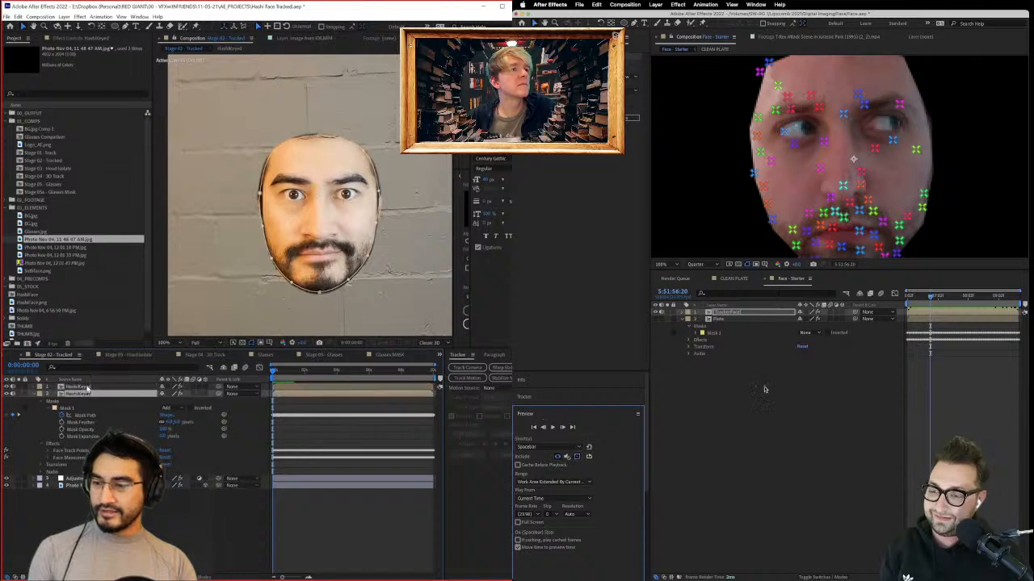
{"action": "left_click", "coordinate": [87, 387]}
{"action": "left_click_drag", "start_coordinate": [917, 299], "coordinate": [906, 299]}
{"action": "key", "text": "ctrl+d"}
{"action": "left_click", "coordinate": [80, 394]}
{"action": "key", "text": "space"}
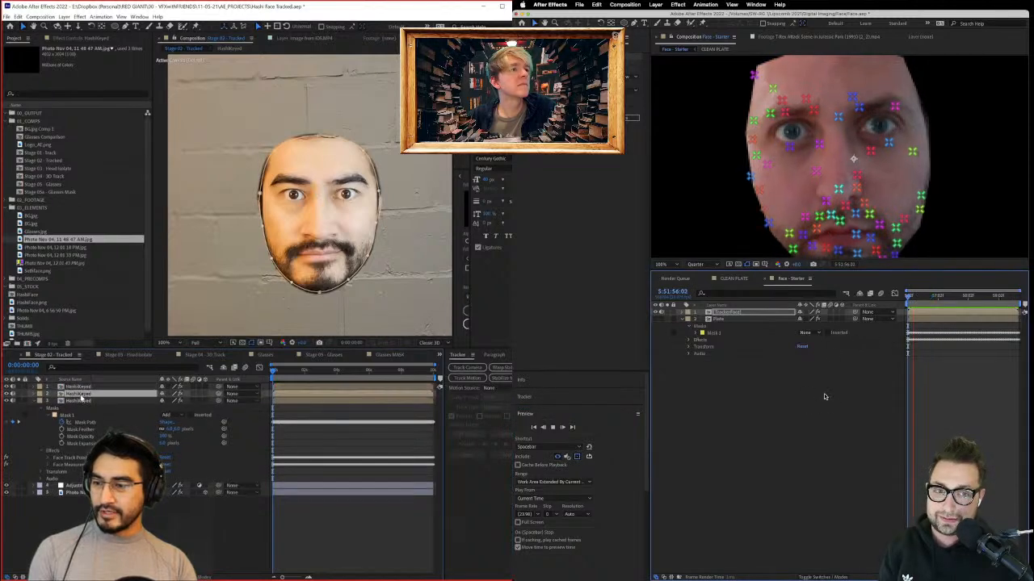
Step: Delete the mask from the middle HashiKeyed duplicate
{"action": "left_click", "coordinate": [81, 388]}
{"action": "left_click", "coordinate": [82, 393]}
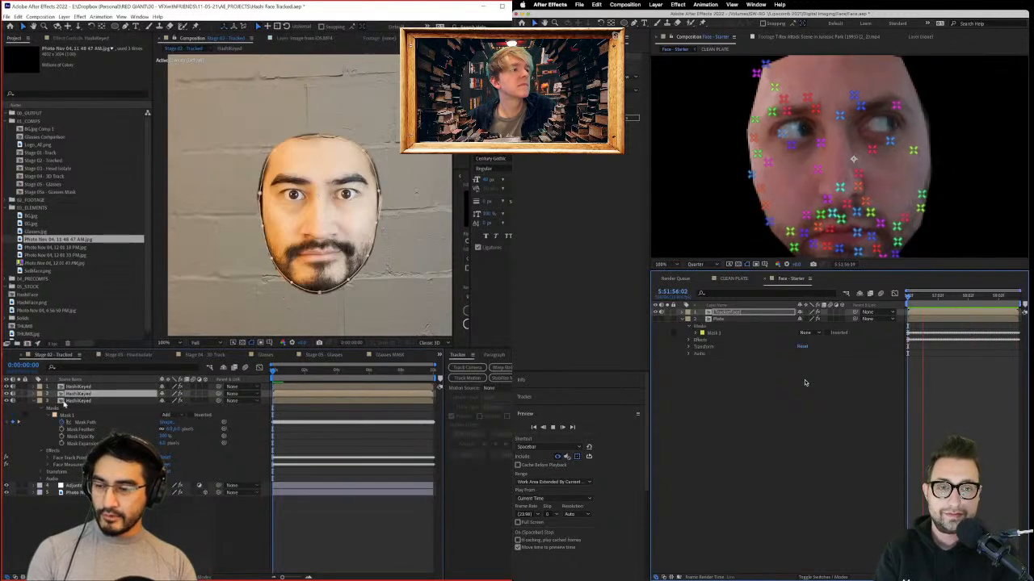
{"action": "key", "text": "m"}
{"action": "left_click", "coordinate": [65, 401]}
{"action": "key", "text": "Delete"}
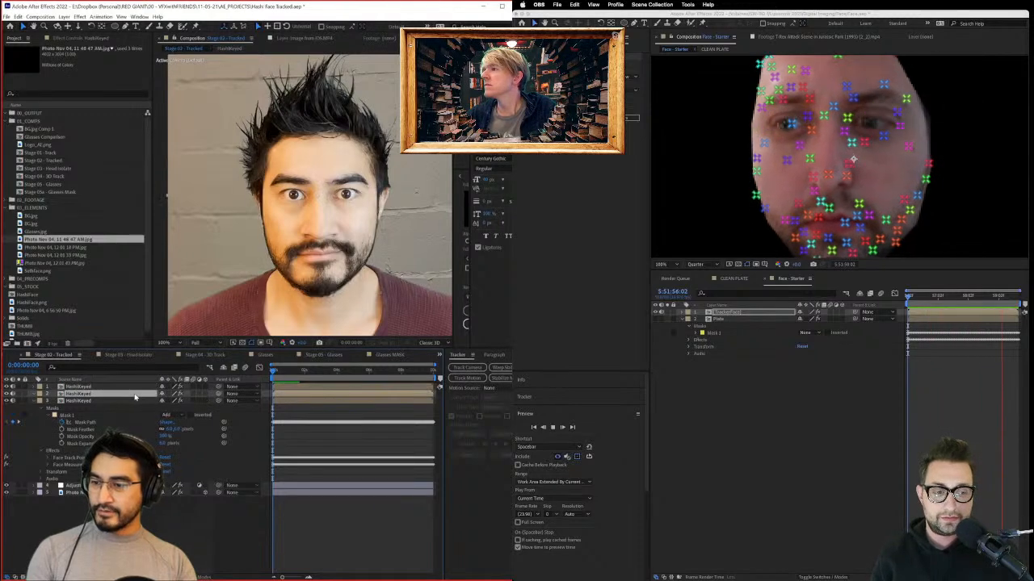
Step: Set the middle HashiKeyed layer's track matte to Alpha Matte, using the HashiKeyed copy above it
{"action": "key", "text": "F4"}
{"action": "left_click", "coordinate": [215, 394]}
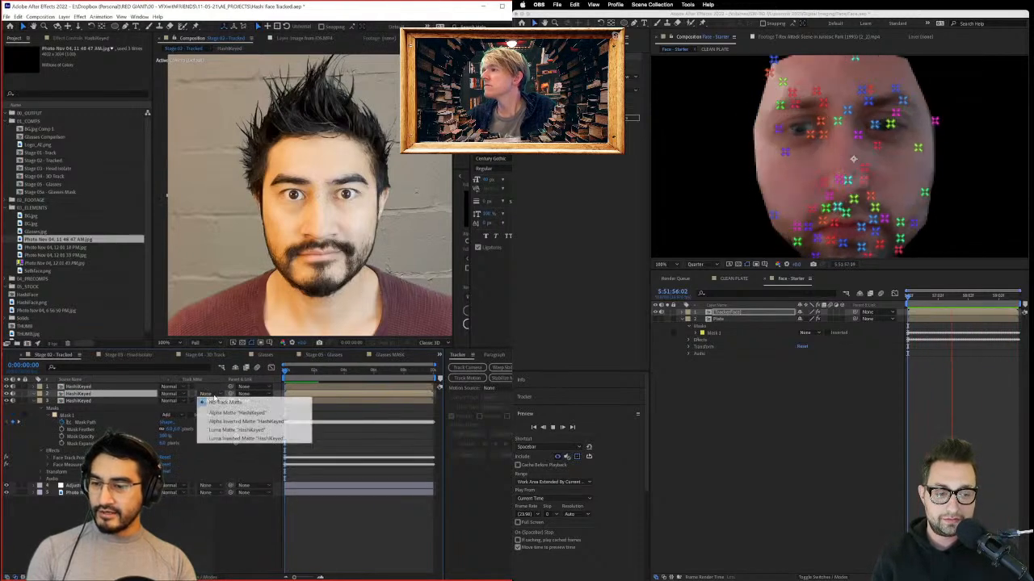
{"action": "left_click", "coordinate": [230, 408]}
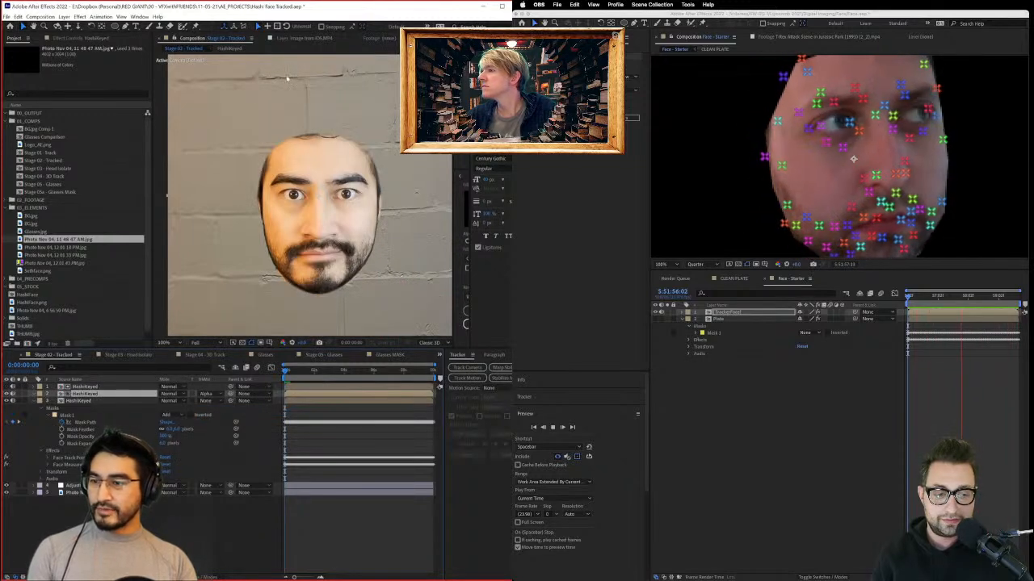
Step: Move and enlarge the top HashiKeyed layer's matte shape so it covers the hair and the top of the head
{"action": "left_click", "coordinate": [96, 388]}
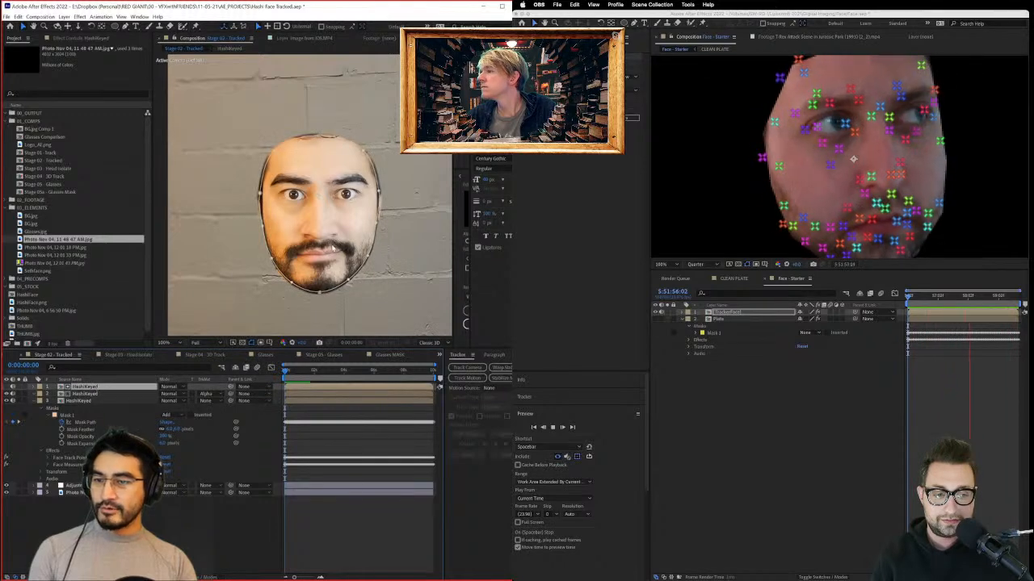
{"action": "left_click_drag", "start_coordinate": [331, 265], "coordinate": [418, 267]}
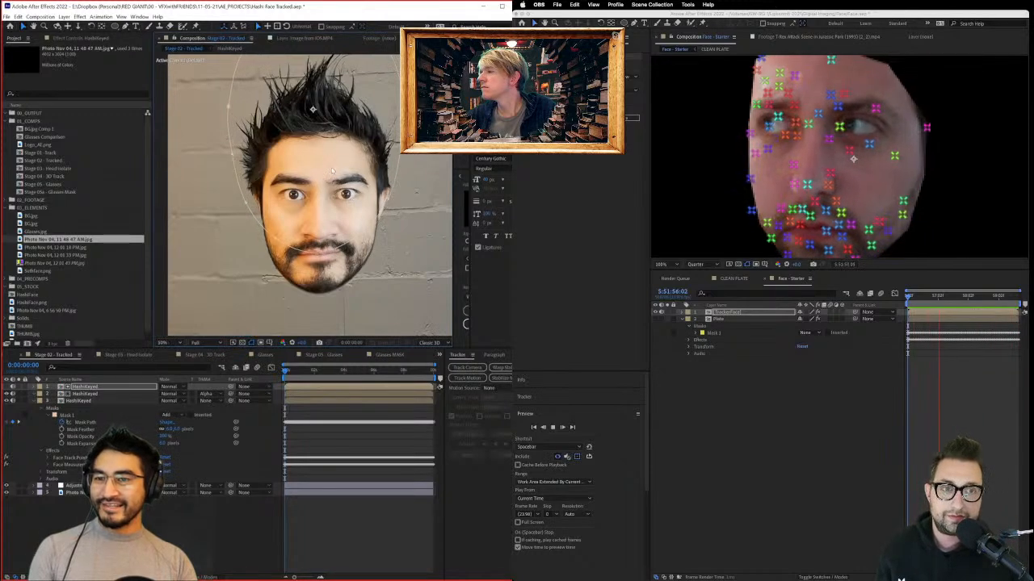
Step: Scrub through Stage 02 - Tracked to examine how the matte isolates the tracked head and hair over the frames
{"action": "scroll", "coordinate": [331, 171], "scroll_direction": "down", "scroll_amount": 2}
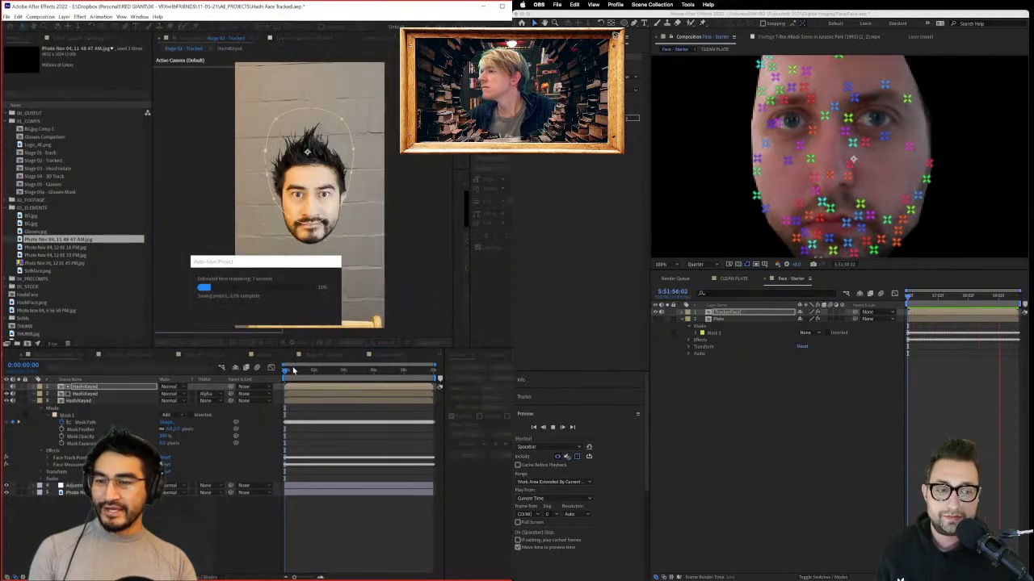
{"action": "left_click_drag", "start_coordinate": [300, 372], "coordinate": [255, 402]}
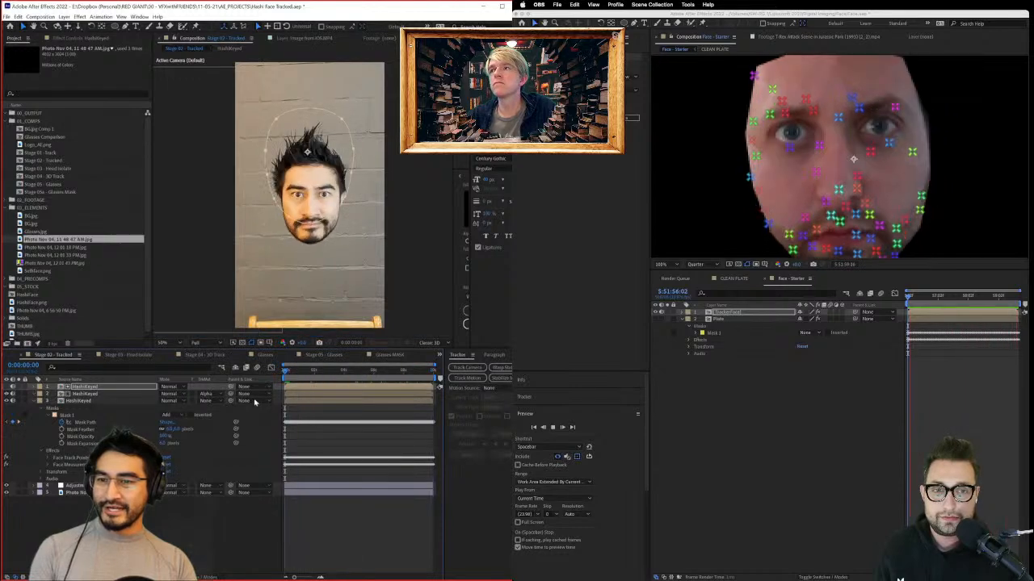
{"action": "scroll", "coordinate": [346, 234], "scroll_direction": "up", "scroll_amount": 2}
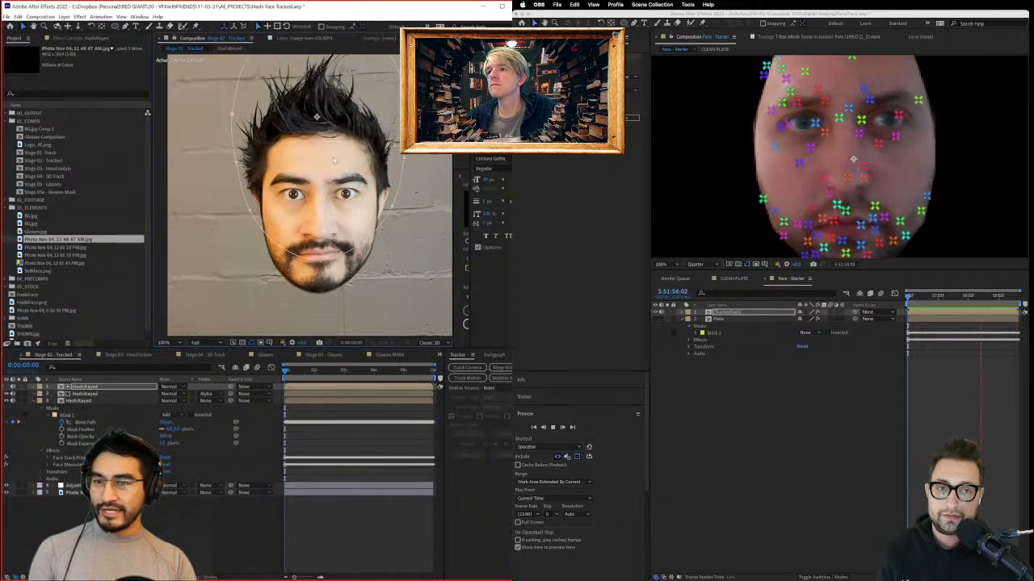
{"action": "left_click", "coordinate": [383, 372]}
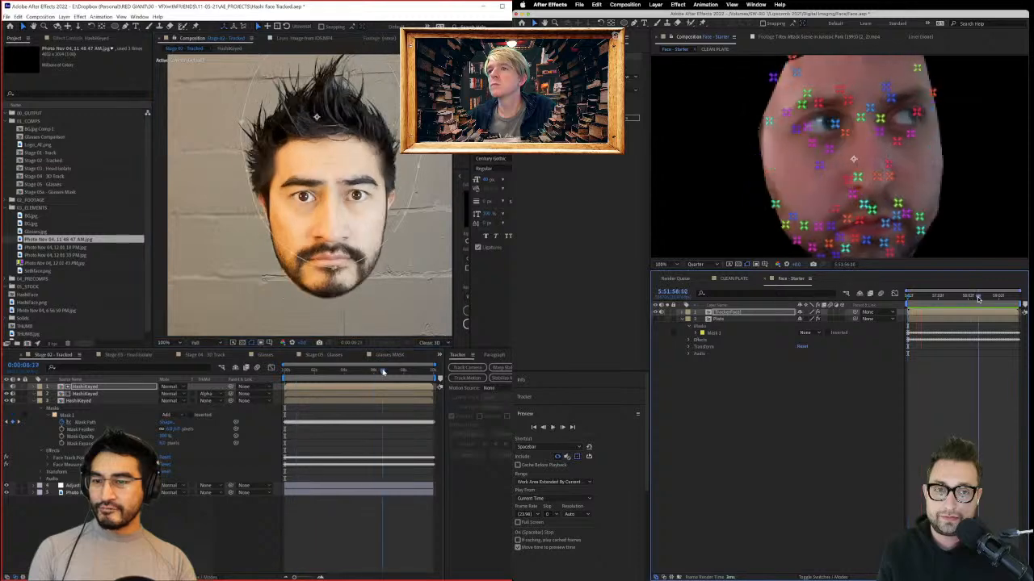
{"action": "left_click_drag", "start_coordinate": [383, 371], "coordinate": [387, 372]}
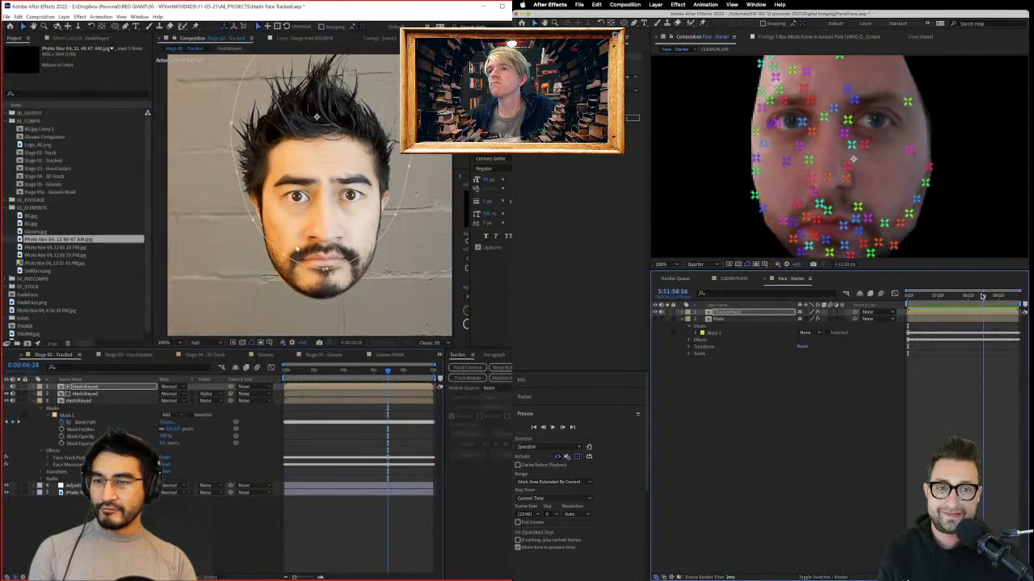
Step: Create a solid and camera from the forehead track points in Face - Starter, and open the Stage 05 - Glasses composition
{"action": "left_click", "coordinate": [823, 101]}
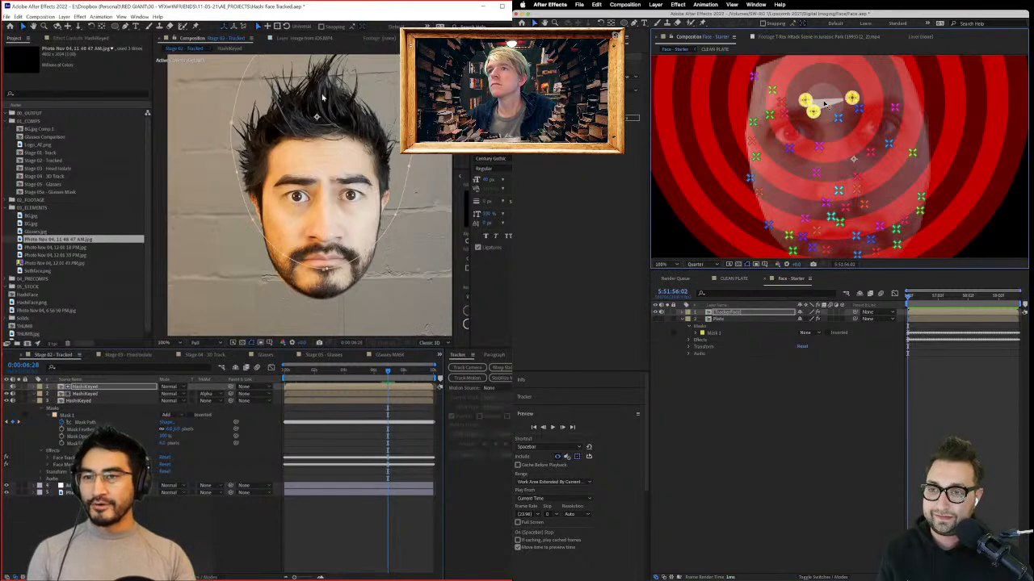
{"action": "key", "text": "comma"}
{"action": "key", "text": "comma"}
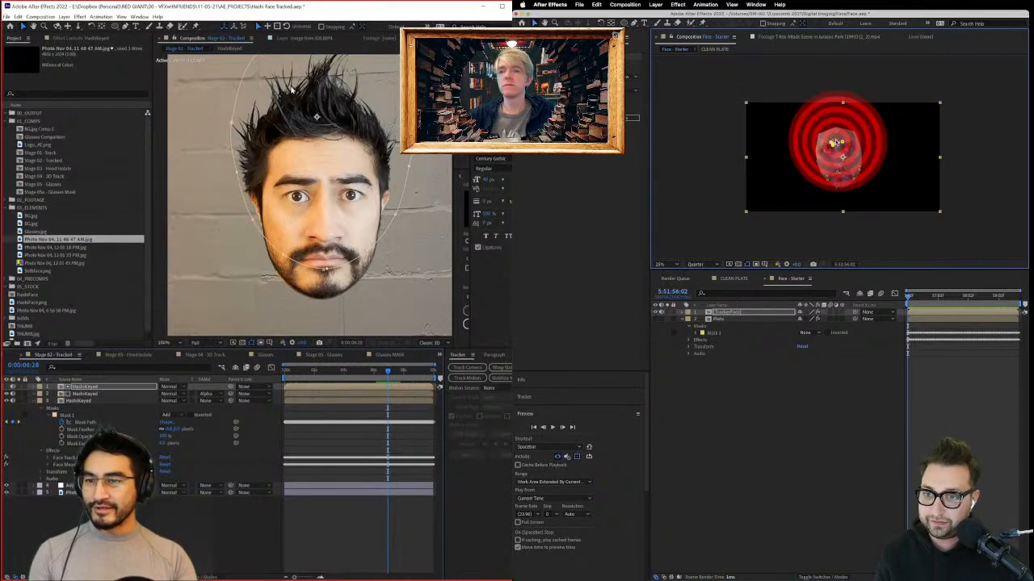
{"action": "right_click", "coordinate": [837, 144]}
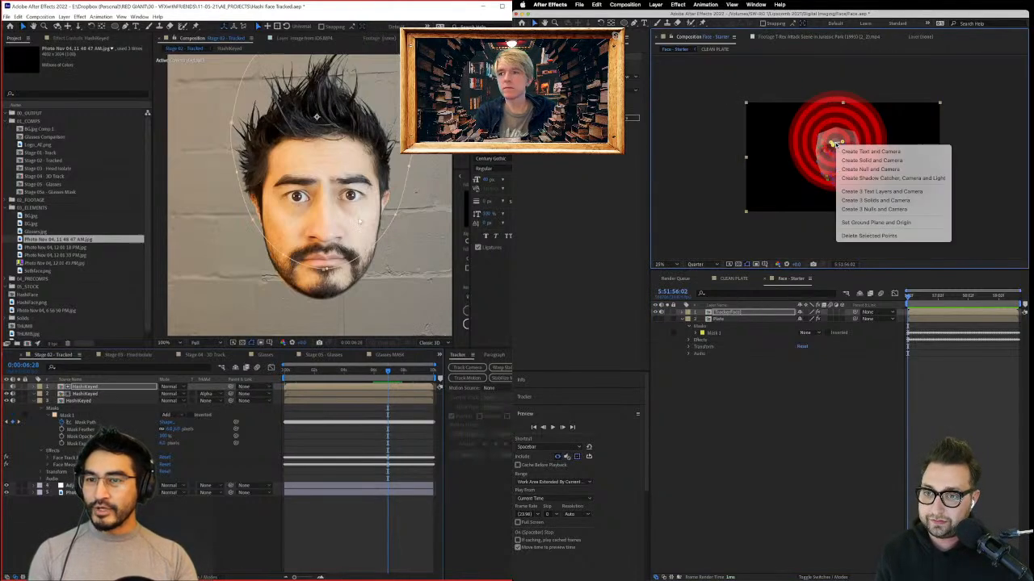
{"action": "left_click", "coordinate": [392, 356]}
{"action": "left_click", "coordinate": [871, 160]}
{"action": "left_click", "coordinate": [331, 355]}
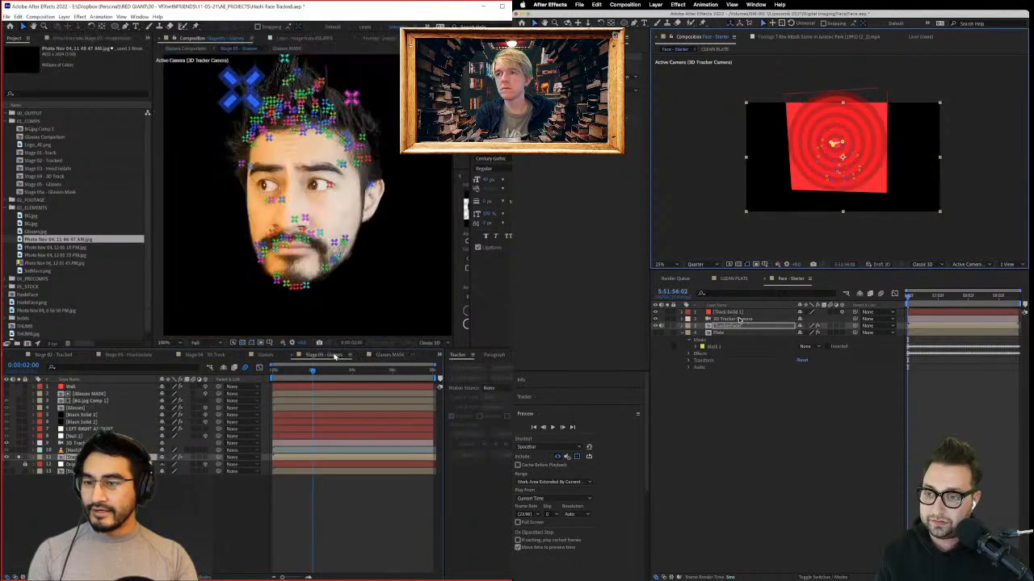
Step: Scale down Track Solid 1 in Face - Starter so it spans only the upper part of the face
{"action": "left_click", "coordinate": [738, 312]}
{"action": "key", "text": "s"}
{"action": "left_click_drag", "start_coordinate": [808, 320], "coordinate": [780, 321]}
{"action": "key", "text": "Return"}
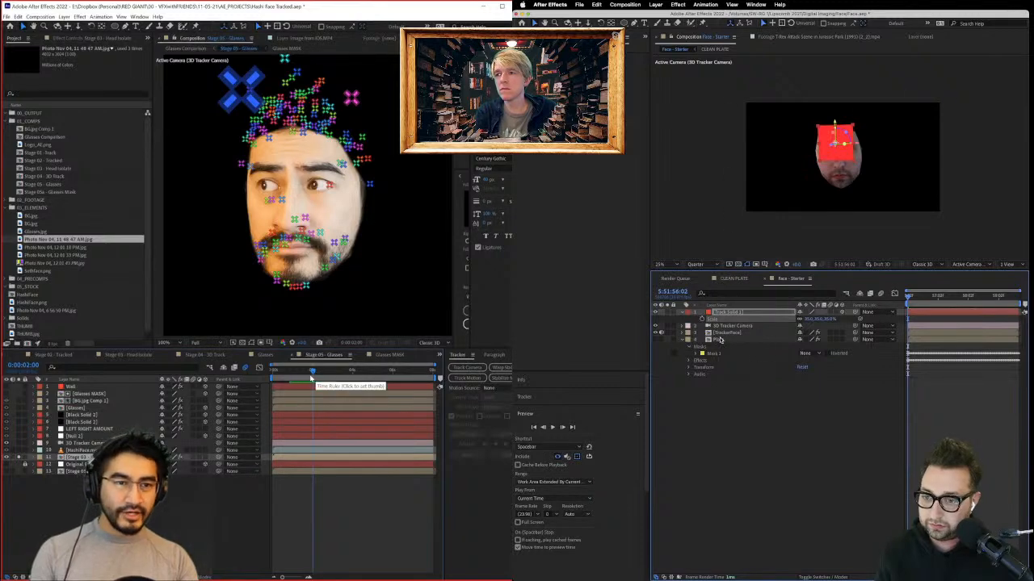
Step: Scrub through Stage 05 - Glasses to examine how the camera track points stick to the turning head
{"action": "left_click_drag", "start_coordinate": [304, 374], "coordinate": [376, 420]}
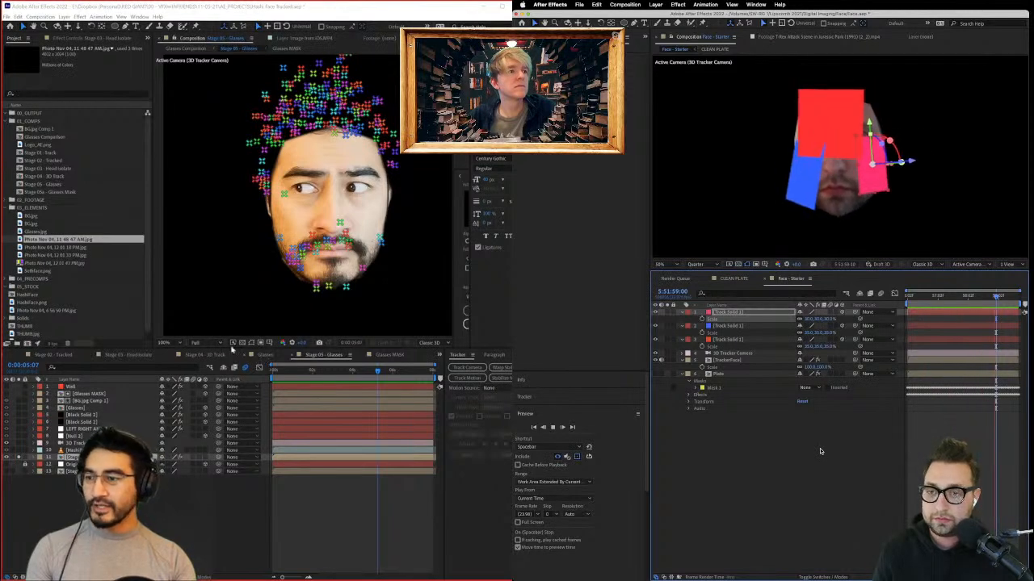
{"action": "left_click_drag", "start_coordinate": [149, 131], "coordinate": [150, 205]}
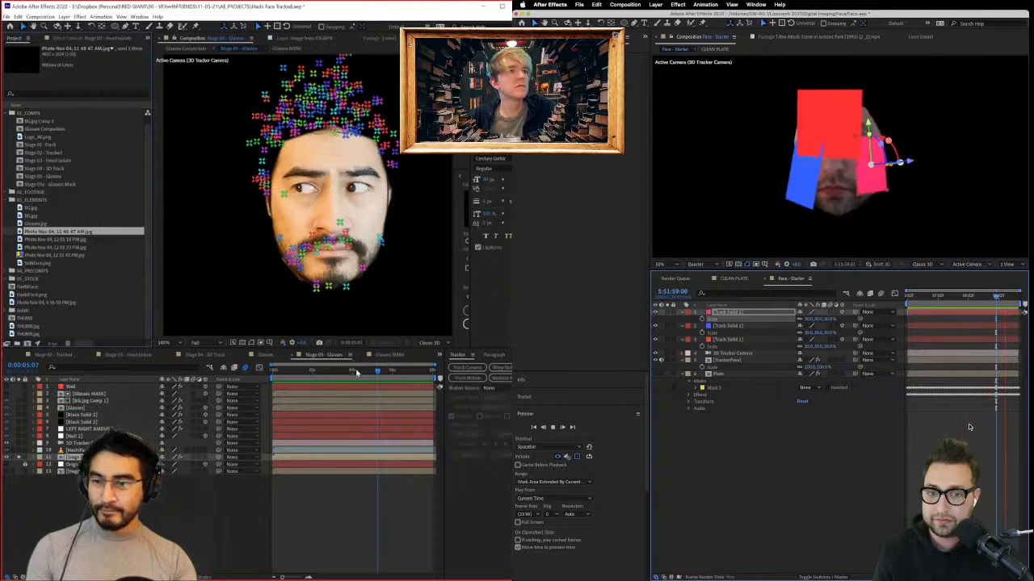
{"action": "left_click_drag", "start_coordinate": [356, 372], "coordinate": [330, 422]}
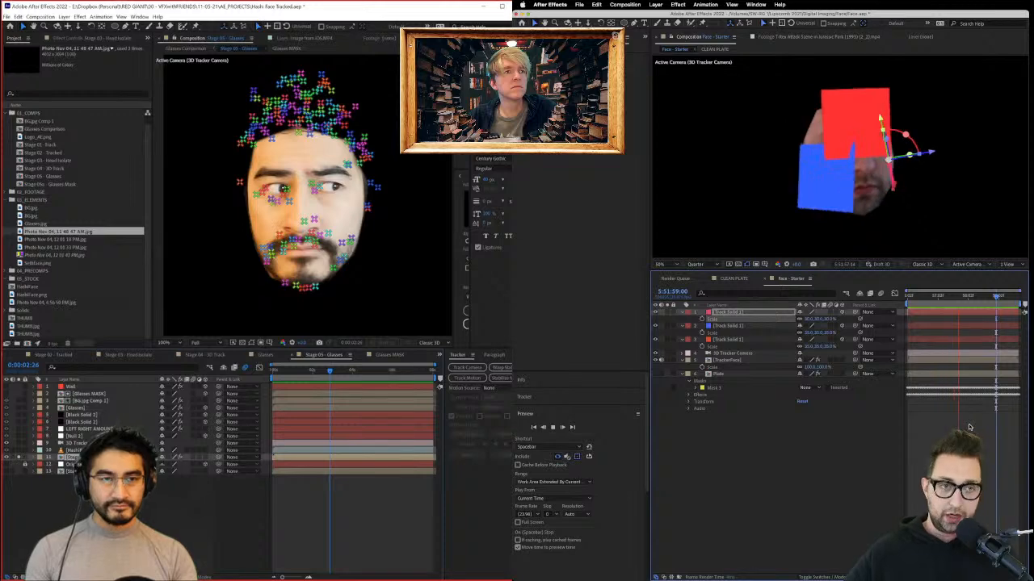
{"action": "left_click", "coordinate": [299, 372]}
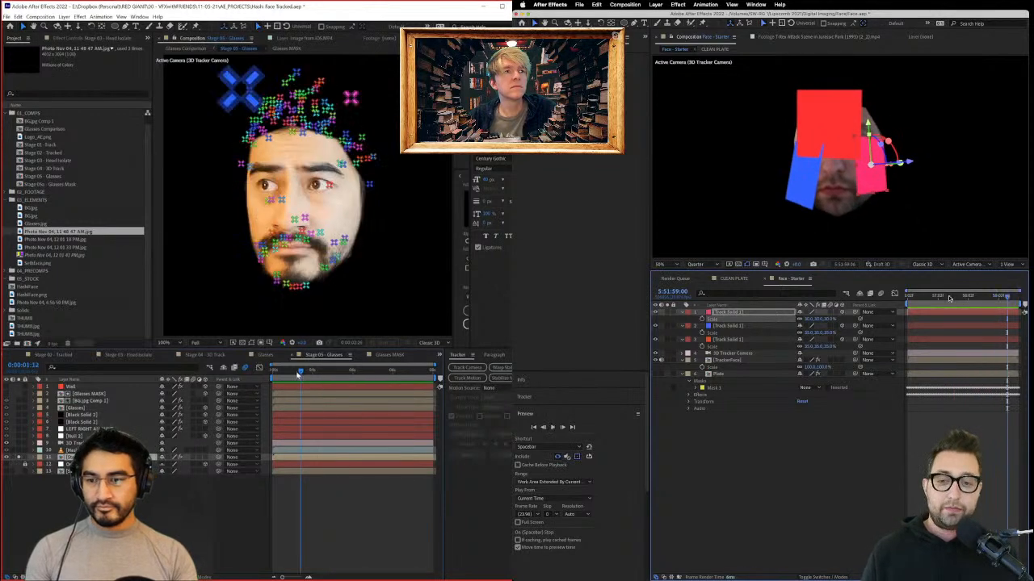
{"action": "left_click_drag", "start_coordinate": [297, 374], "coordinate": [325, 399]}
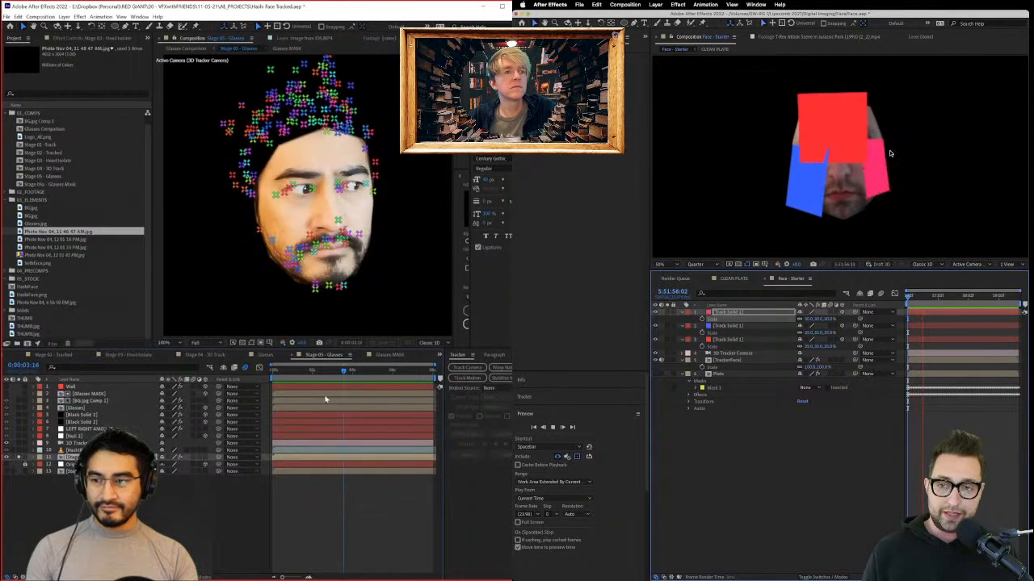
Step: Turn off solo on layer 11 in Stage 05 - Glasses and scrub through the composite with the glasses
{"action": "left_click", "coordinate": [19, 459]}
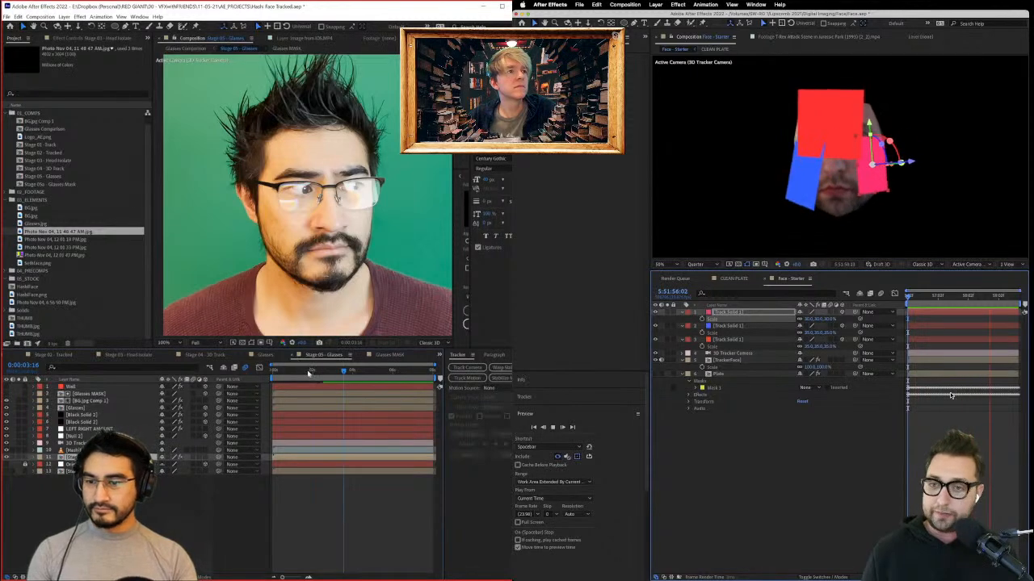
{"action": "left_click_drag", "start_coordinate": [308, 372], "coordinate": [332, 395]}
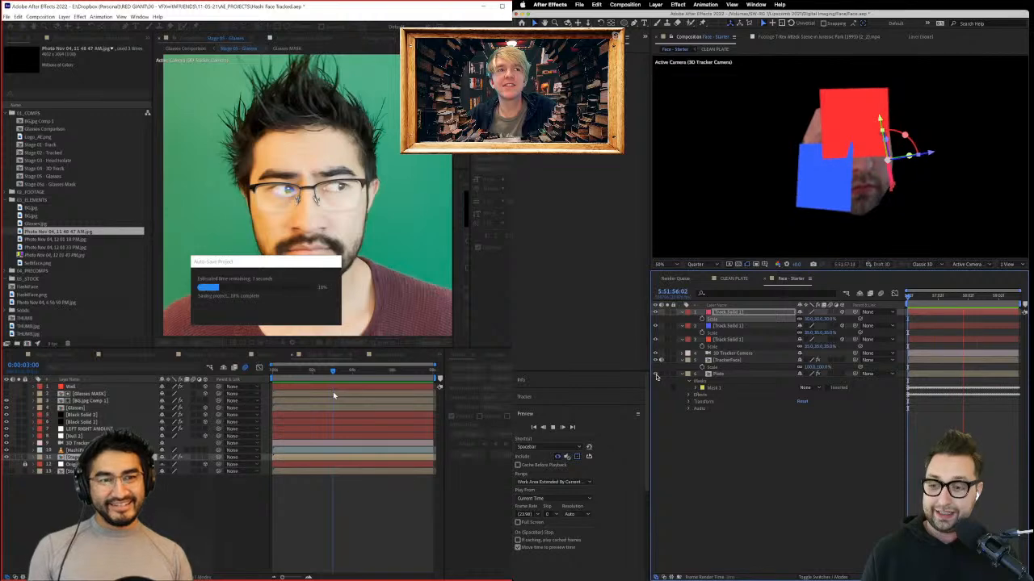
Step: Show the Plate layer in Face - Starter and draw an oval mask around the second eye on the red track solid
{"action": "left_click", "coordinate": [656, 375]}
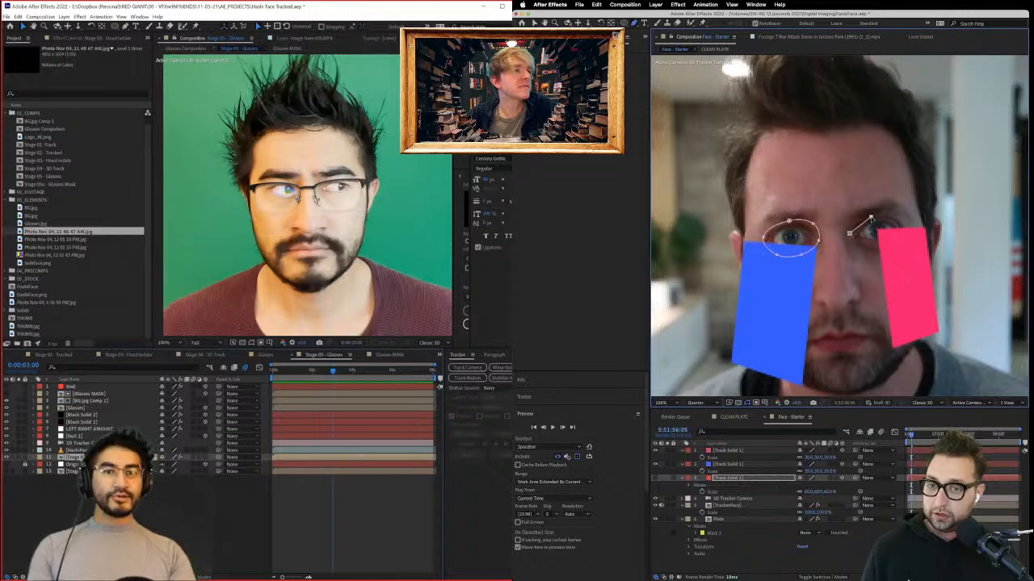
{"action": "left_click", "coordinate": [911, 235]}
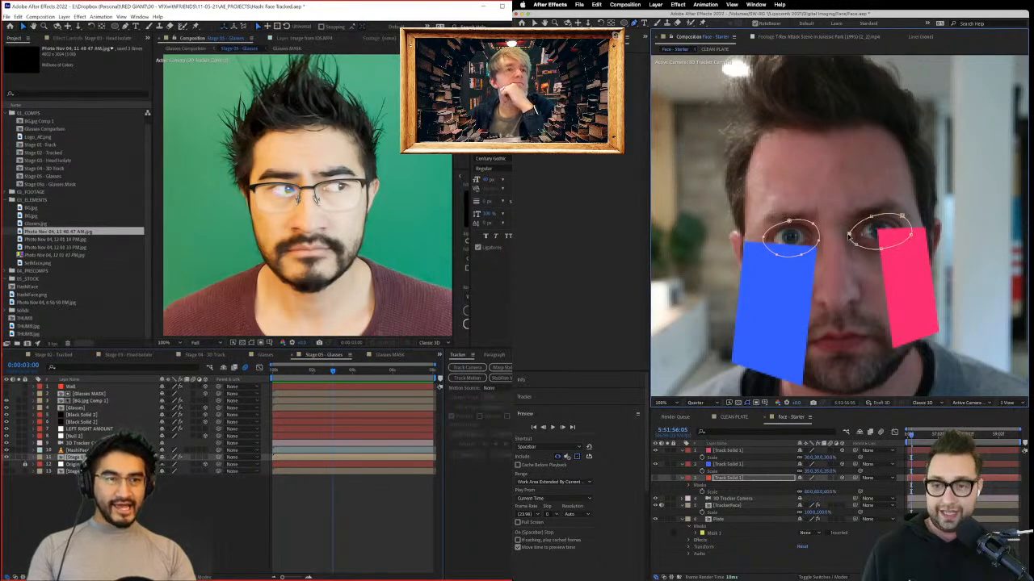
Step: Set both eye masks on the red track solid to Subtract and make the solid visible
{"action": "left_click", "coordinate": [725, 479]}
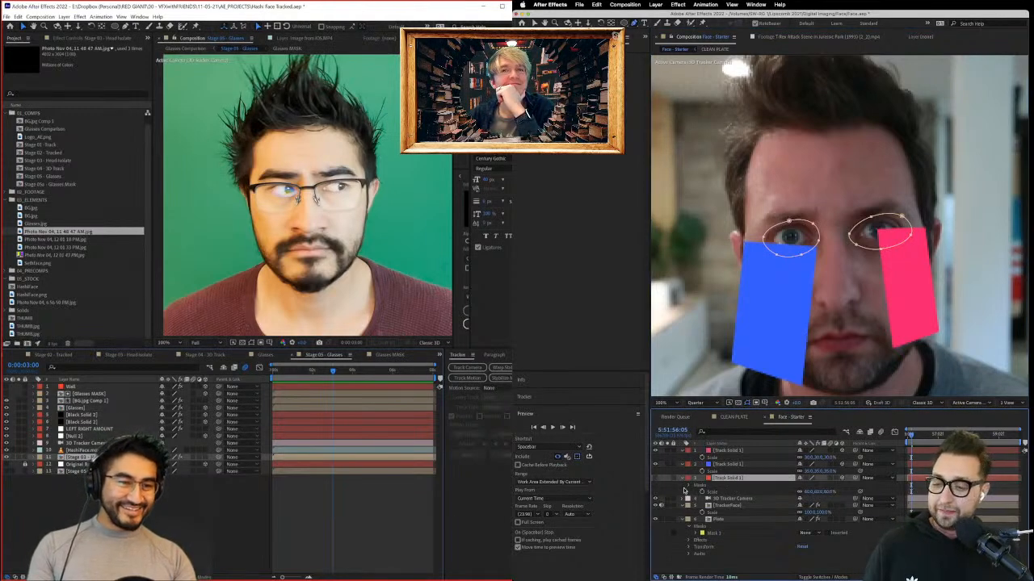
{"action": "left_click", "coordinate": [687, 486]}
{"action": "left_click", "coordinate": [719, 492]}
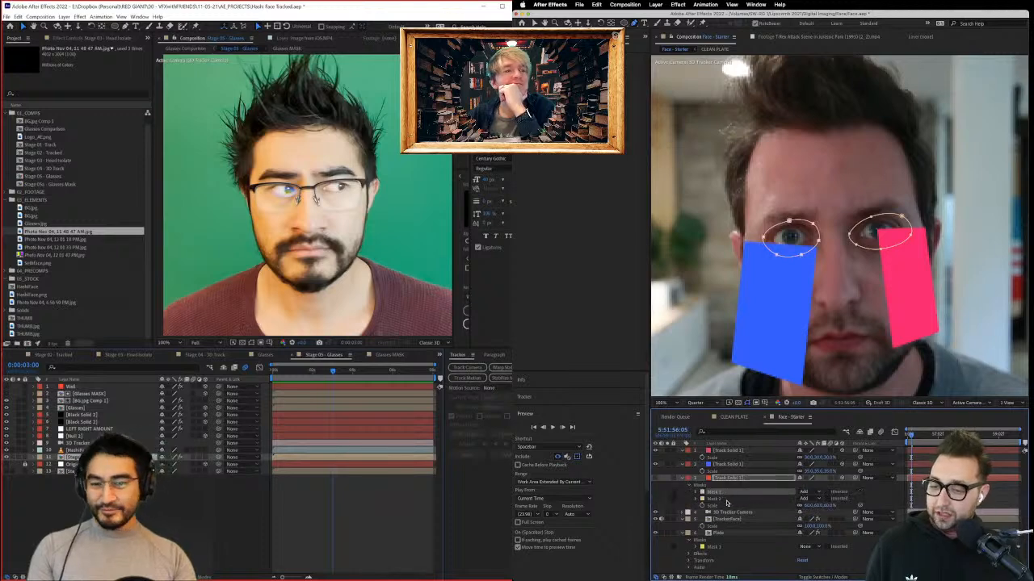
{"action": "left_click", "coordinate": [721, 499]}
{"action": "left_click", "coordinate": [810, 492]}
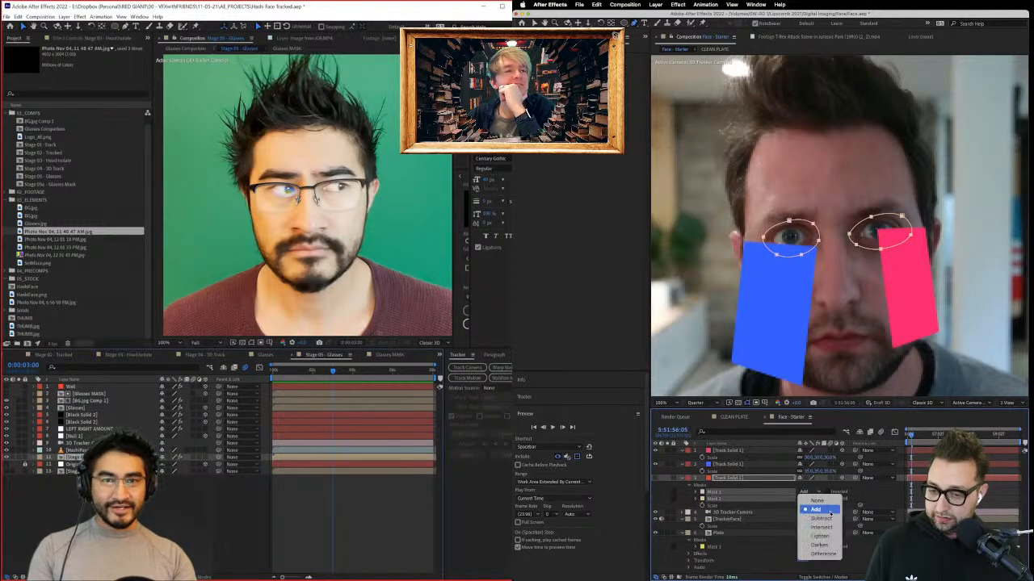
{"action": "left_click", "coordinate": [815, 515]}
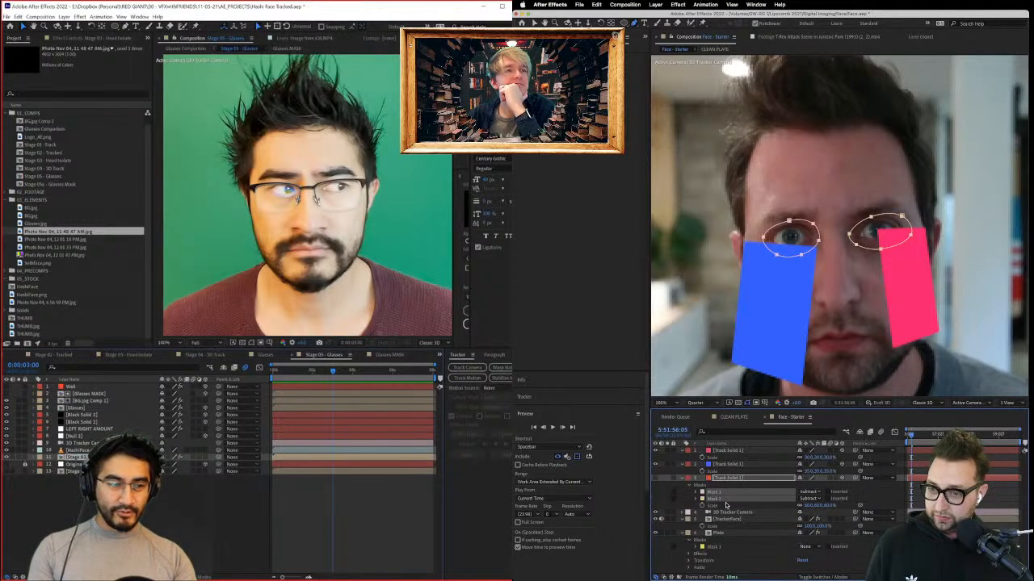
{"action": "left_click", "coordinate": [656, 480]}
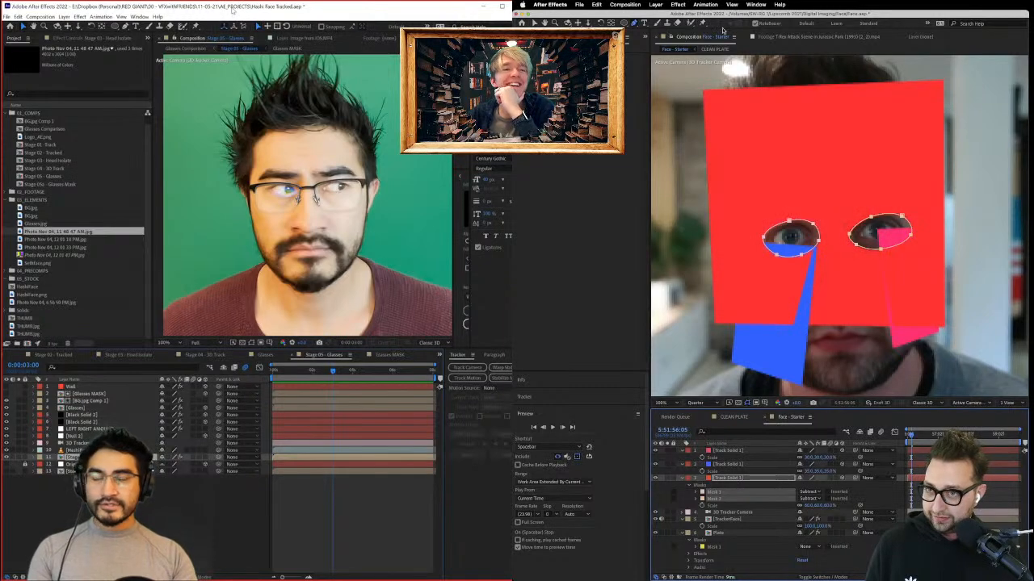
Step: Draw a cowl-shaped mask with two pointed ears on the red track solid and move it above the two eye masks
{"action": "left_click", "coordinate": [747, 95]}
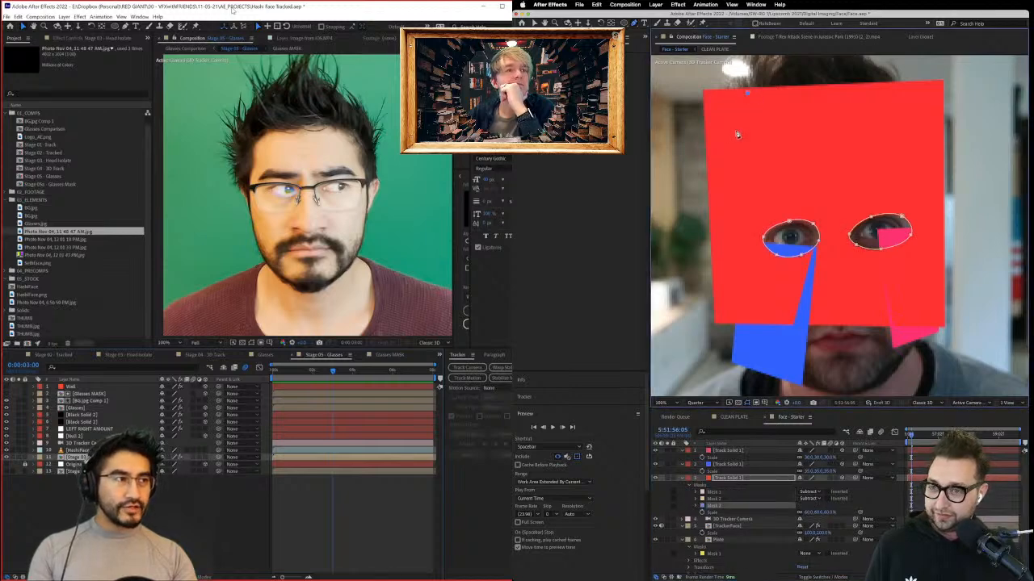
{"action": "left_click", "coordinate": [737, 134]}
{"action": "left_click", "coordinate": [730, 235]}
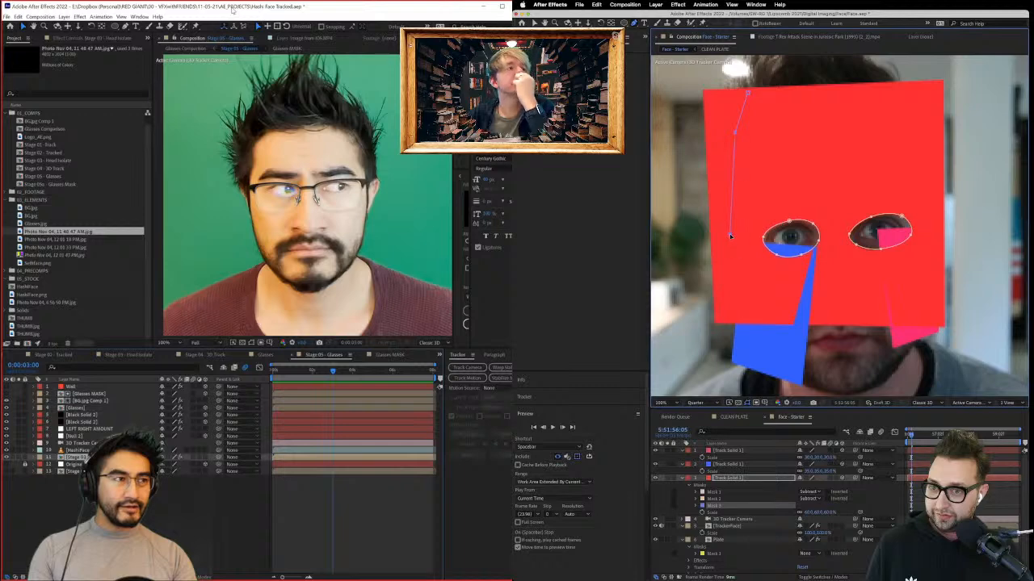
{"action": "left_click", "coordinate": [732, 312]}
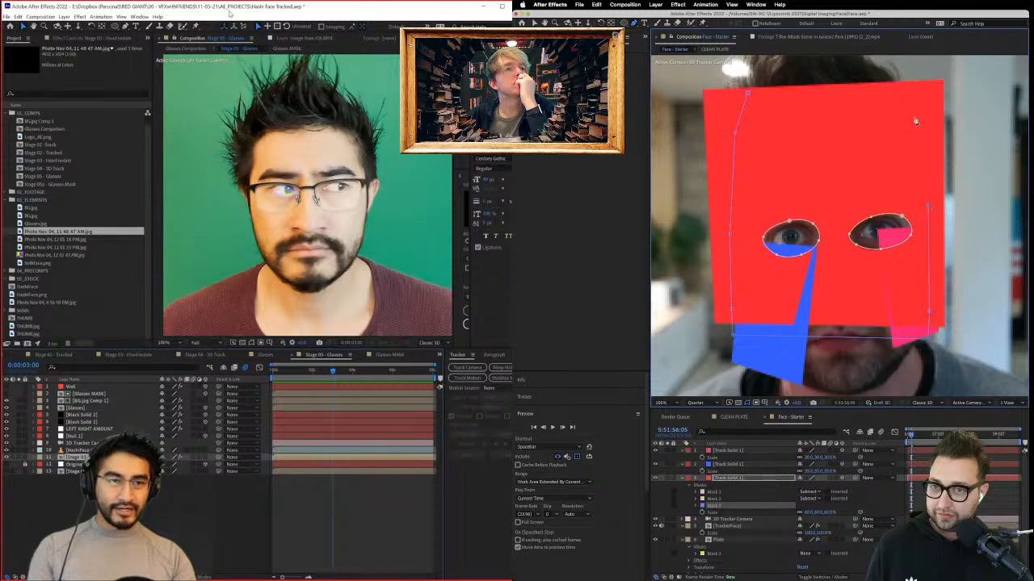
{"action": "left_click", "coordinate": [894, 87]}
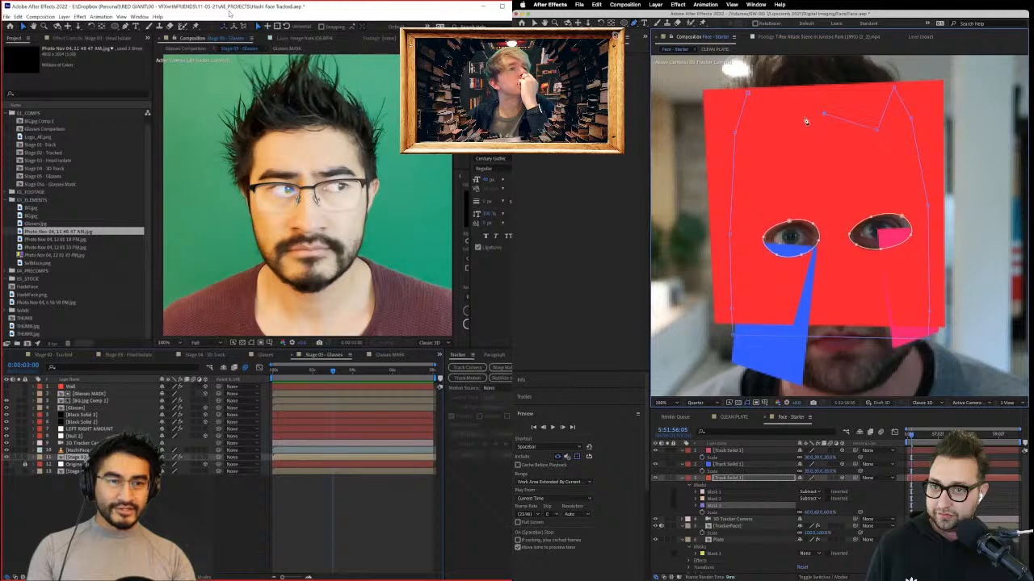
{"action": "left_click", "coordinate": [747, 95]}
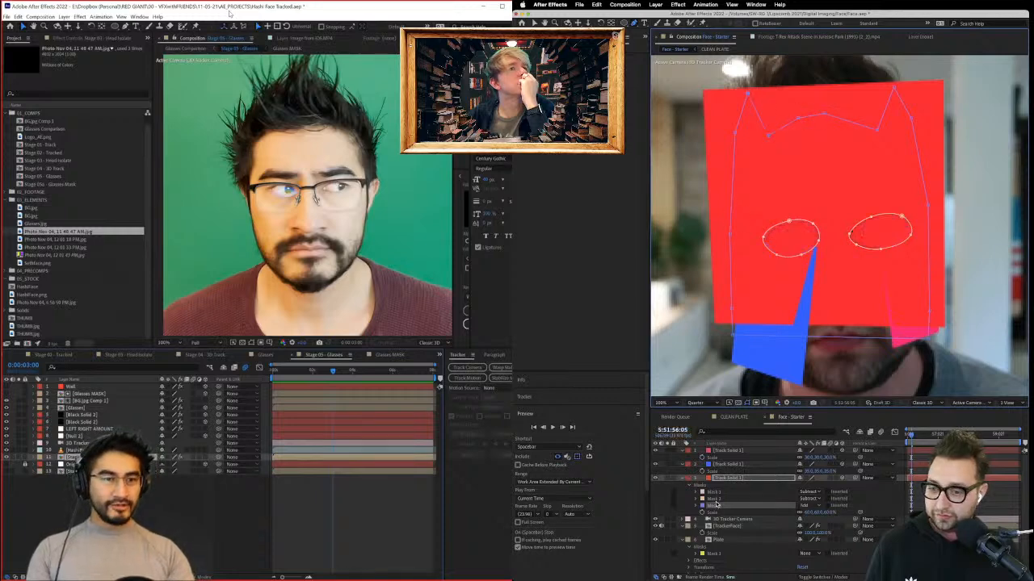
{"action": "left_click_drag", "start_coordinate": [715, 504], "coordinate": [717, 492]}
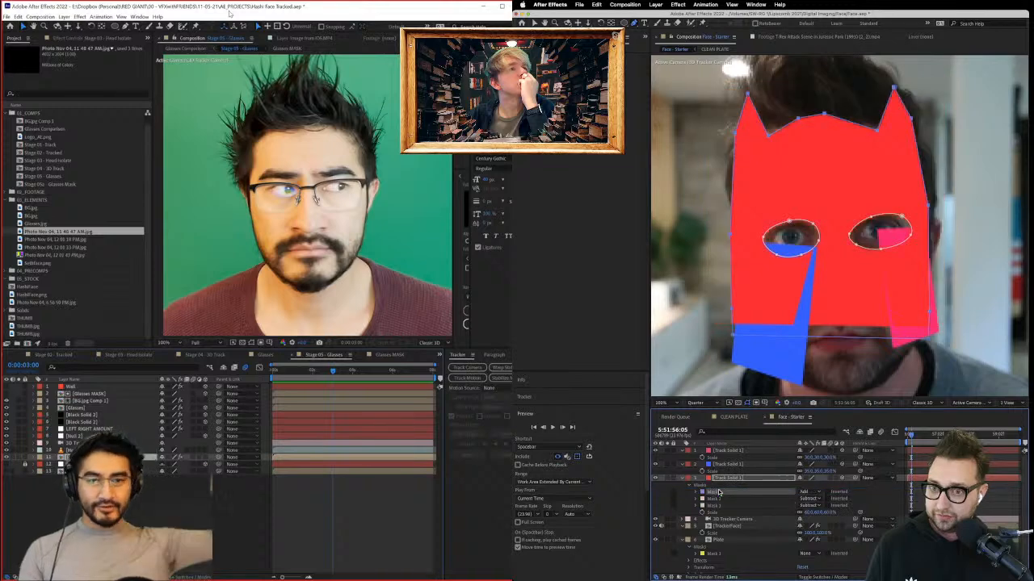
Step: Hide the blue and pink track solids and preview the tracked cowl on the face
{"action": "left_click", "coordinate": [656, 464]}
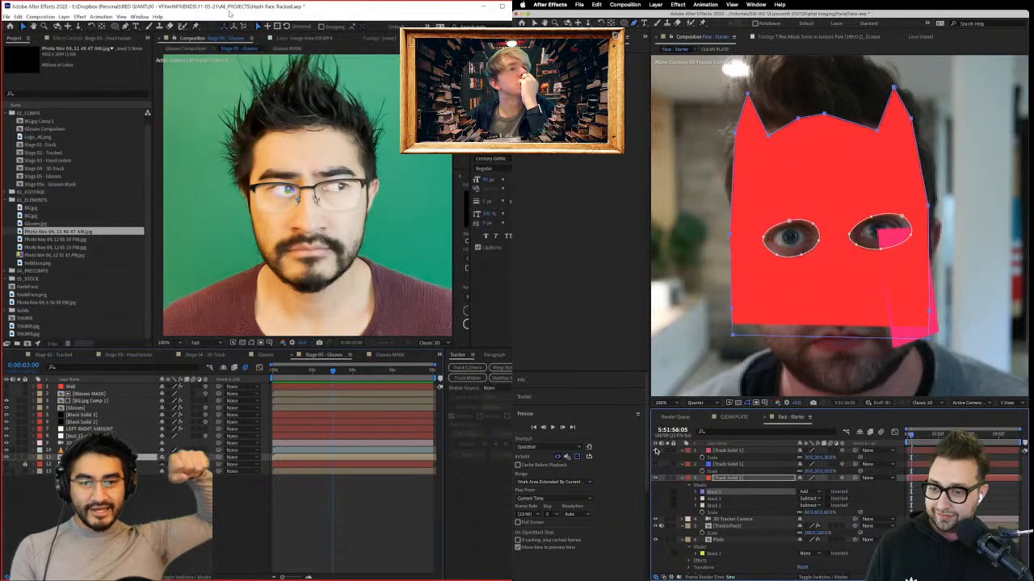
{"action": "left_click", "coordinate": [656, 450]}
{"action": "key", "text": "space"}
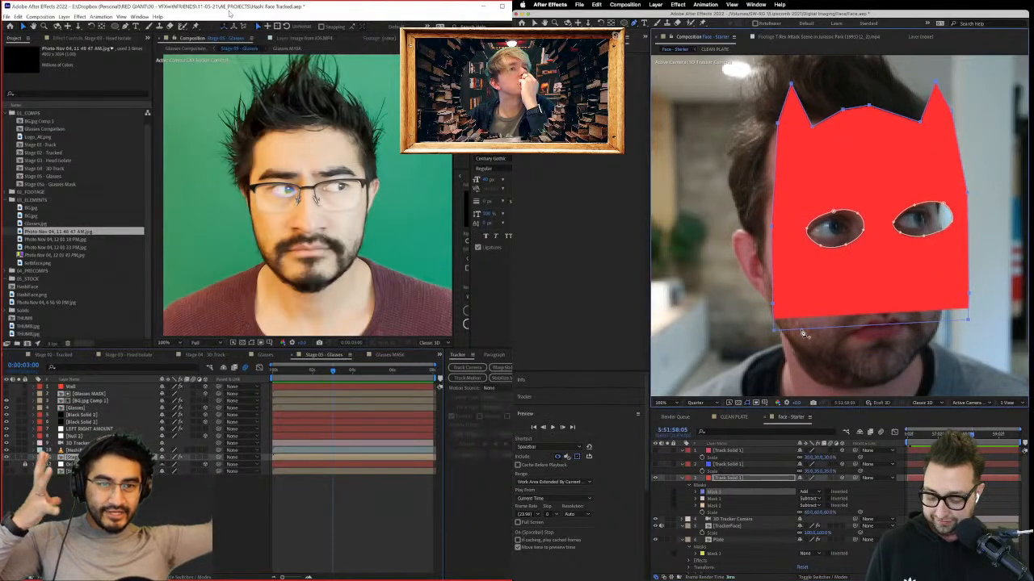
Step: Raise the cowl mask's lower edge to above the mouth on the red track solid and shape a pointed tip at the nose
{"action": "left_click_drag", "start_coordinate": [812, 333], "coordinate": [809, 307]}
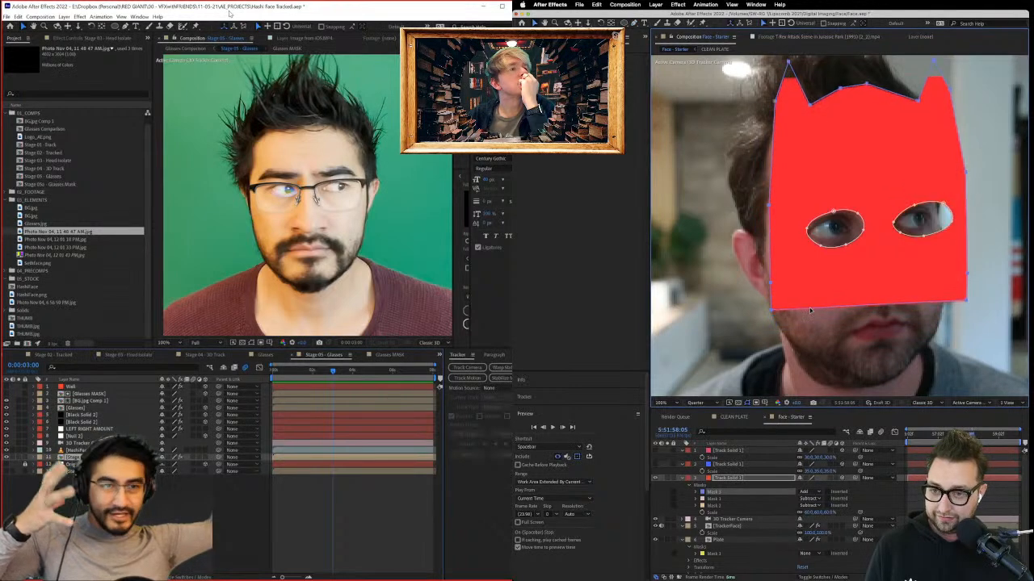
{"action": "key", "text": "super+z"}
{"action": "left_click", "coordinate": [837, 321]}
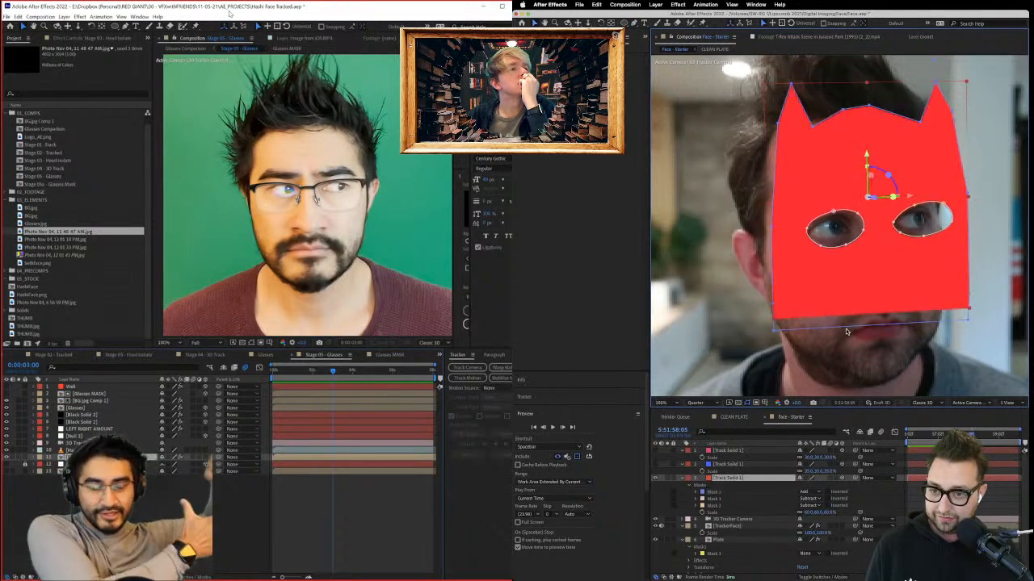
{"action": "left_click", "coordinate": [845, 330]}
{"action": "left_click", "coordinate": [751, 478]}
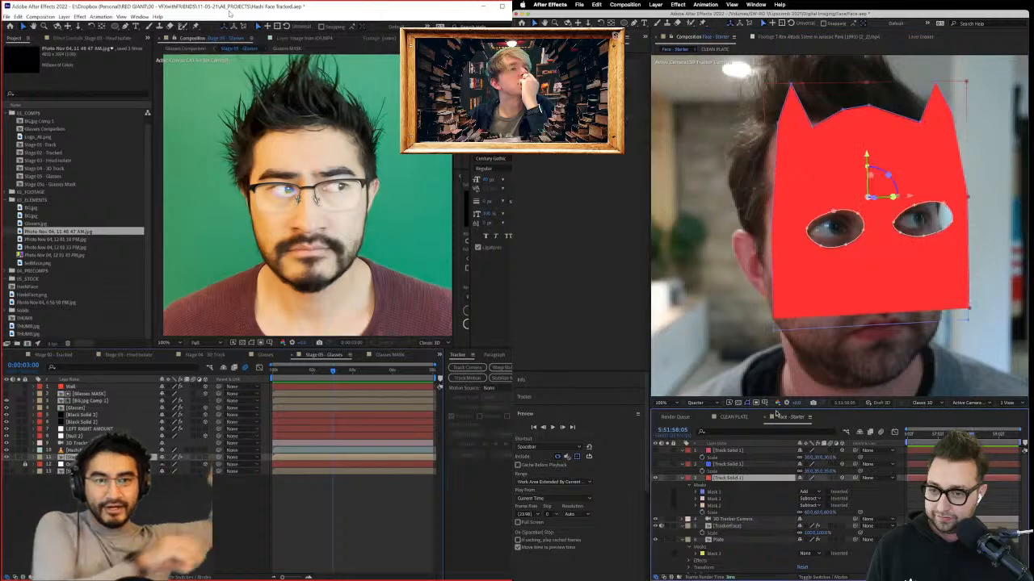
{"action": "left_click_drag", "start_coordinate": [790, 327], "coordinate": [791, 300]}
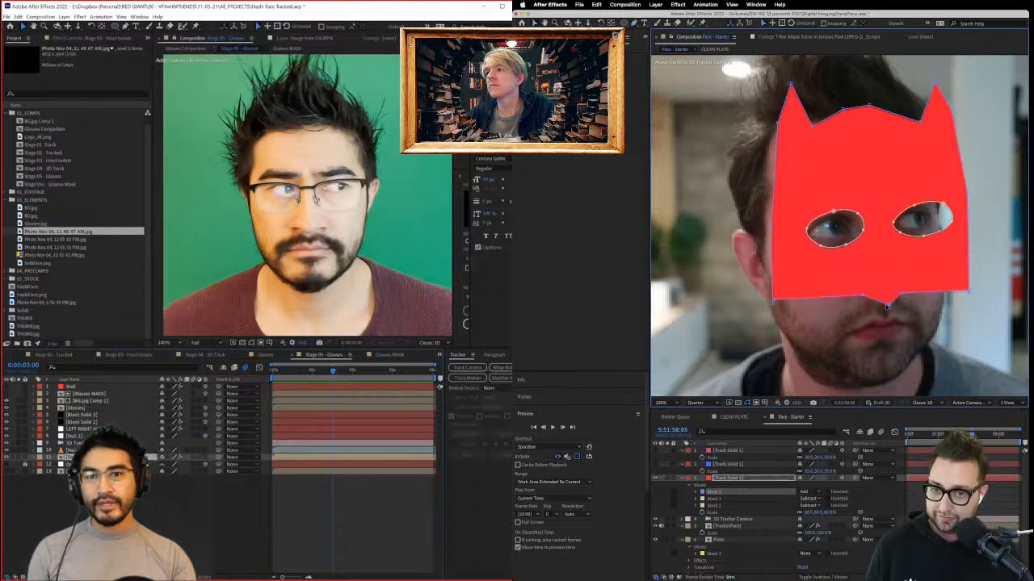
Step: Deselect the cowl mask and play back the reshaped tracked cowl on the face
{"action": "left_click", "coordinate": [776, 568]}
{"action": "key", "text": "space"}
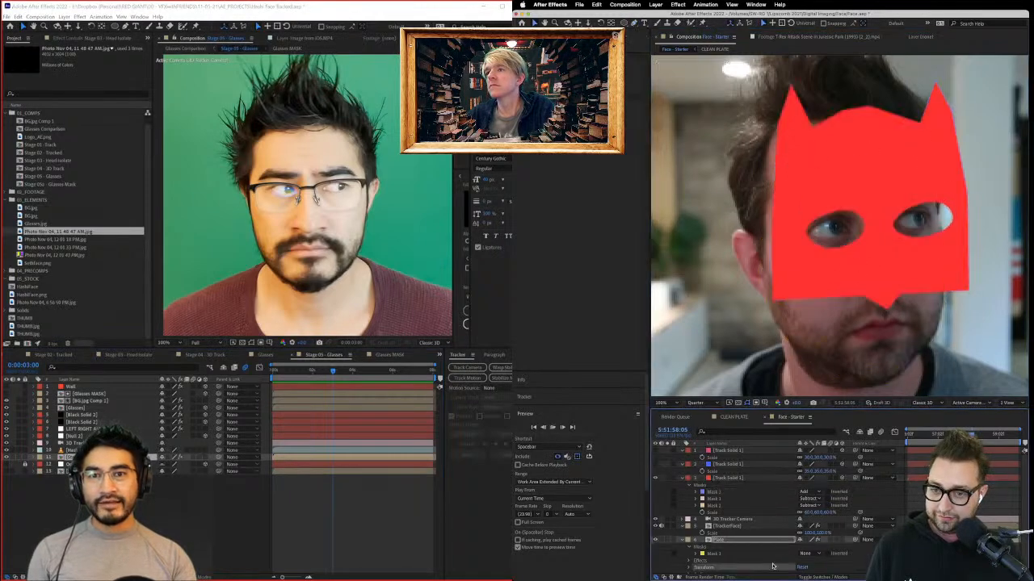
{"action": "left_click", "coordinate": [882, 500]}
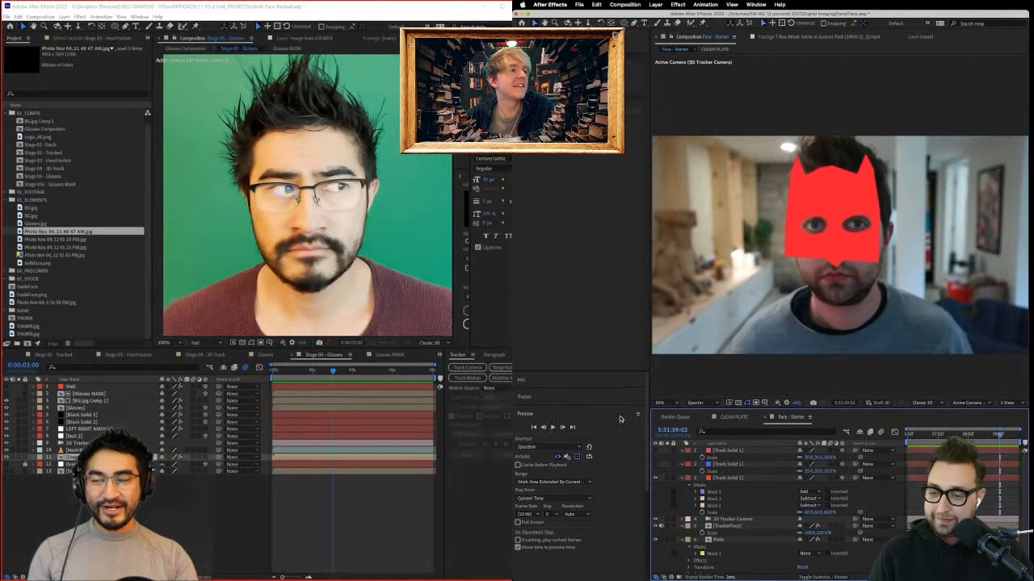
Step: Hide the red track solid and collapse the properties of the three track solids
{"action": "left_click", "coordinate": [731, 451]}
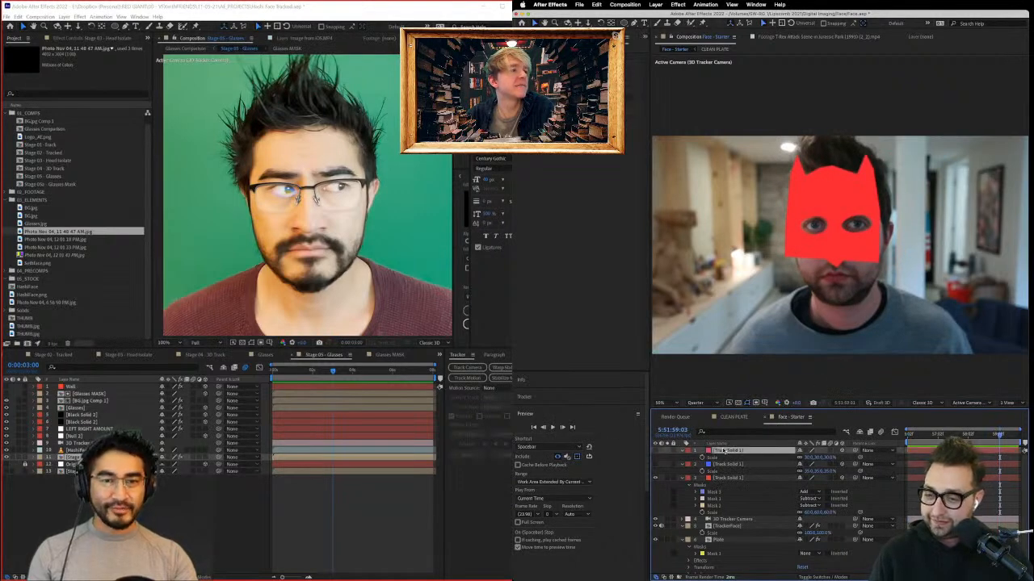
{"action": "left_click", "coordinate": [655, 478]}
{"action": "left_click", "coordinate": [730, 478], "text": "shift"}
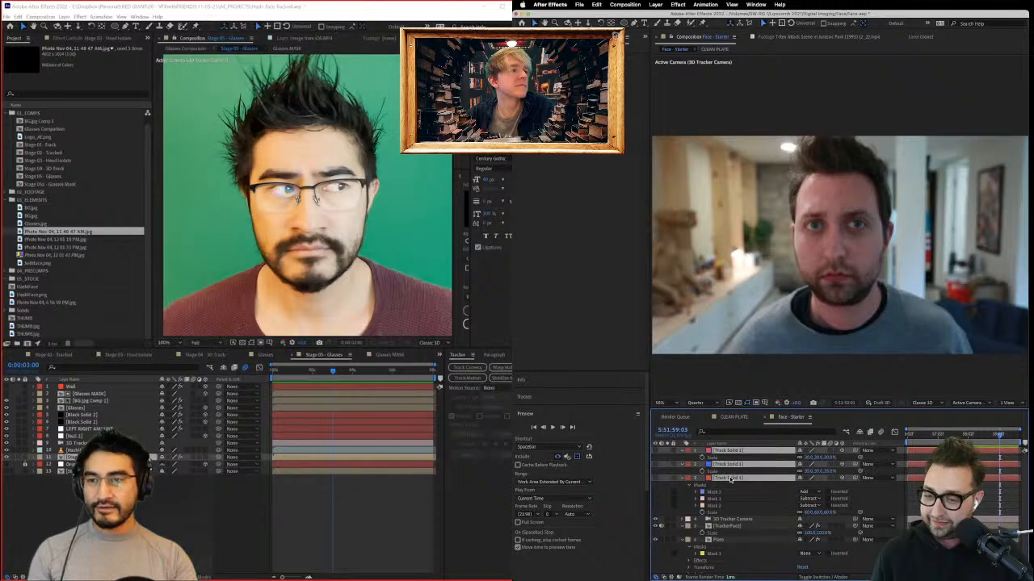
{"action": "left_click", "coordinate": [682, 480]}
Step: Open the CLEAN PLATE precomp from the Plate layer and hide its [00-87].png layer
{"action": "left_click", "coordinate": [763, 520]}
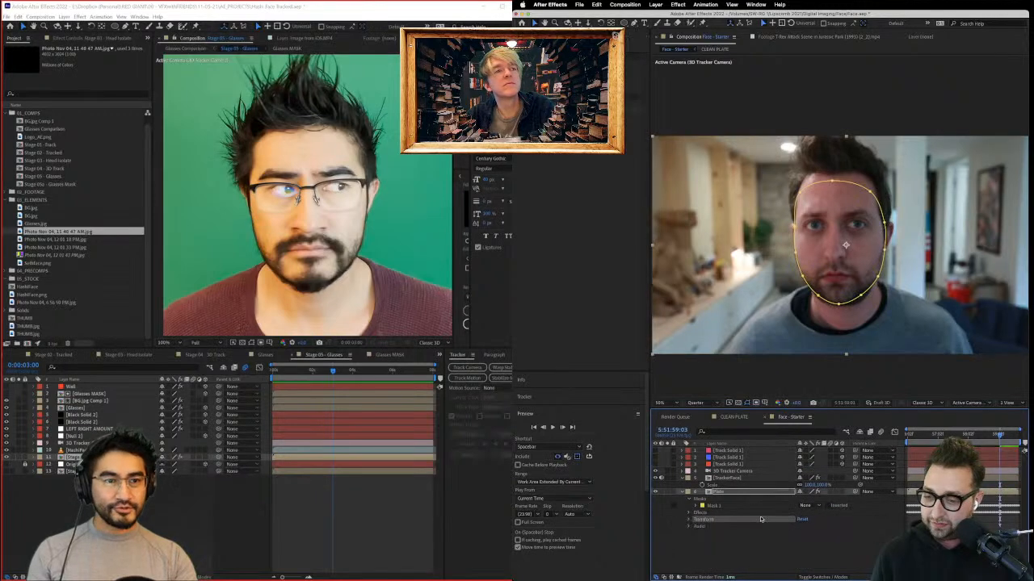
{"action": "left_click", "coordinate": [706, 483]}
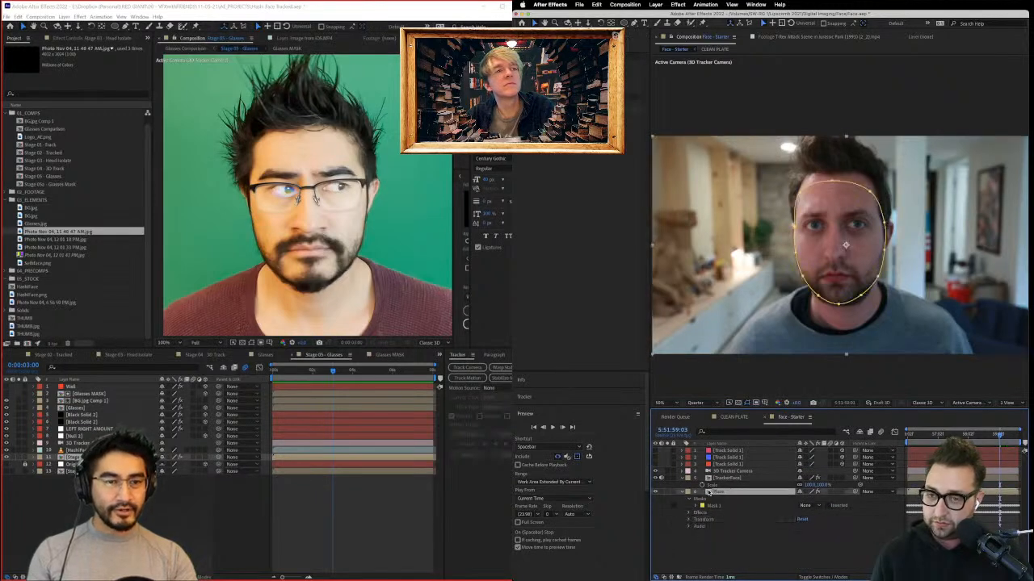
{"action": "double_click", "coordinate": [707, 491]}
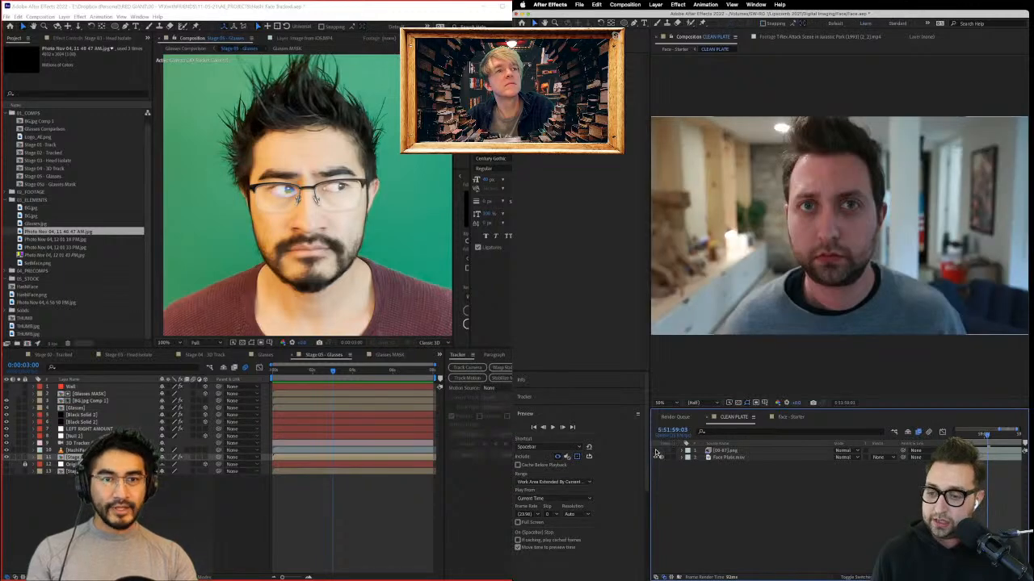
{"action": "left_click", "coordinate": [656, 450]}
Step: Preview the CLEAN PLATE footage from its start with the face tracking markers showing
{"action": "left_click_drag", "start_coordinate": [987, 434], "coordinate": [902, 438]}
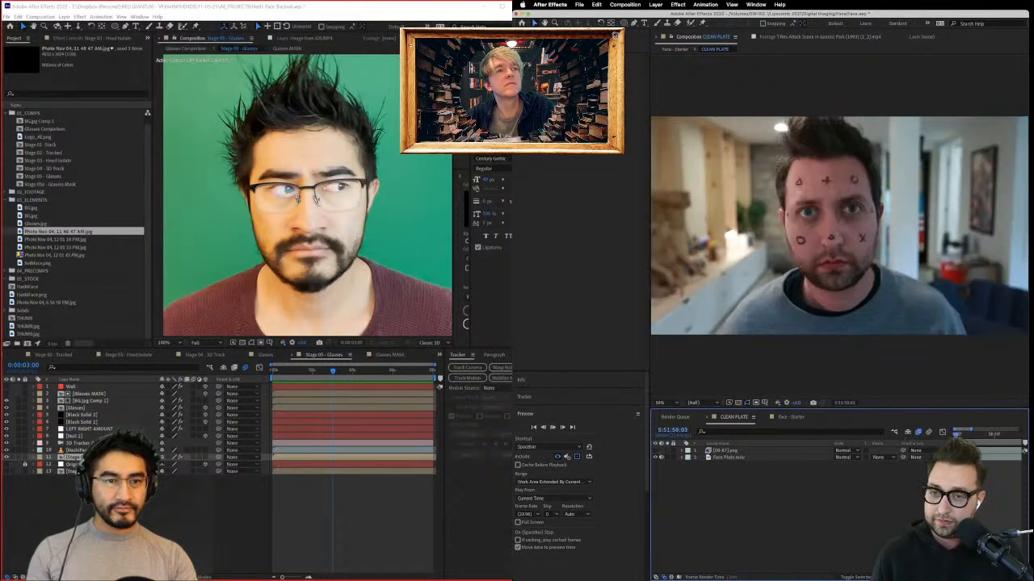
{"action": "key", "text": "space"}
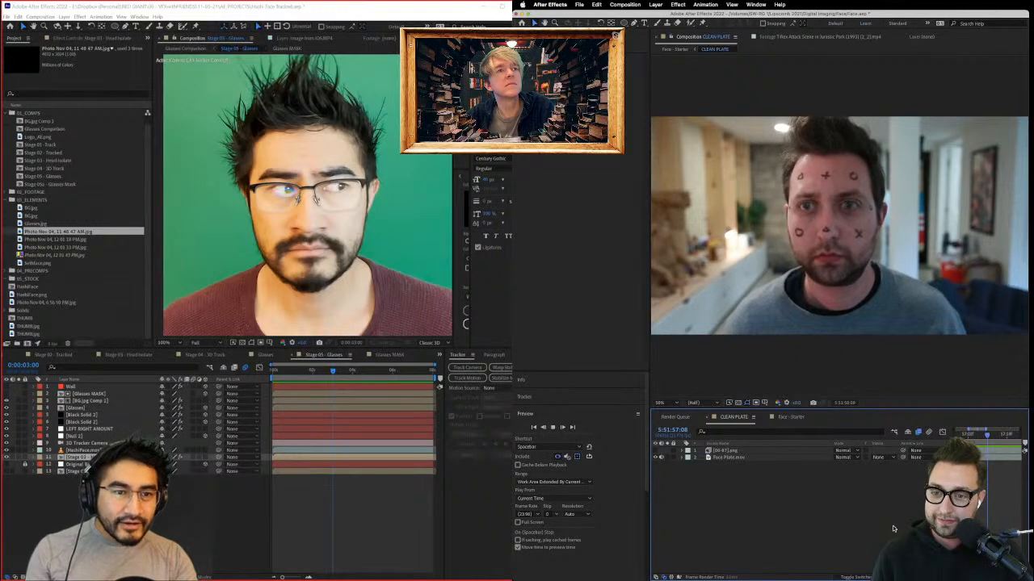
{"action": "key", "text": "slash"}
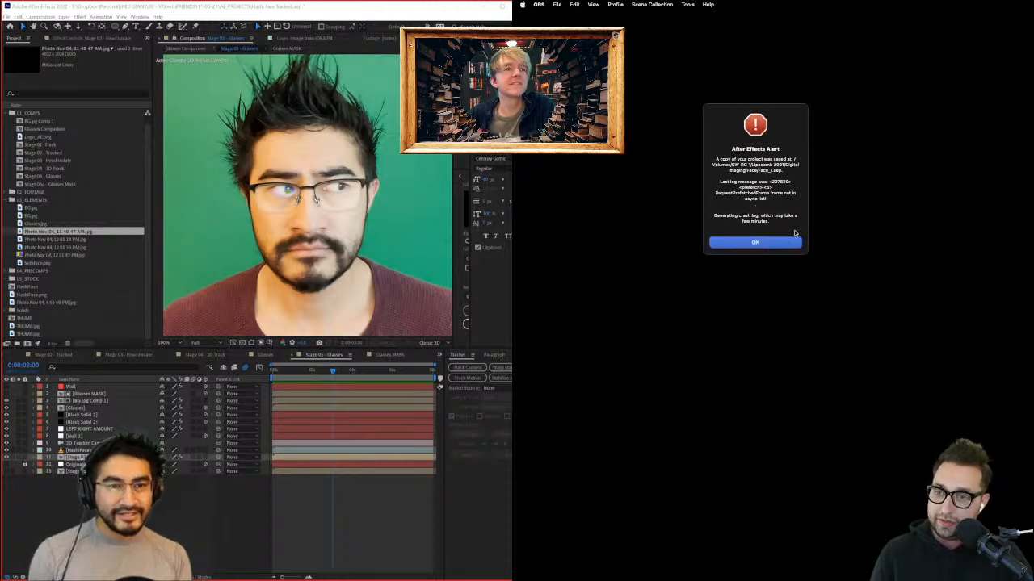
Step: Dismiss the After Effects crash alert and reopen the saved project copy Face_1.aep
{"action": "left_click", "coordinate": [765, 242]}
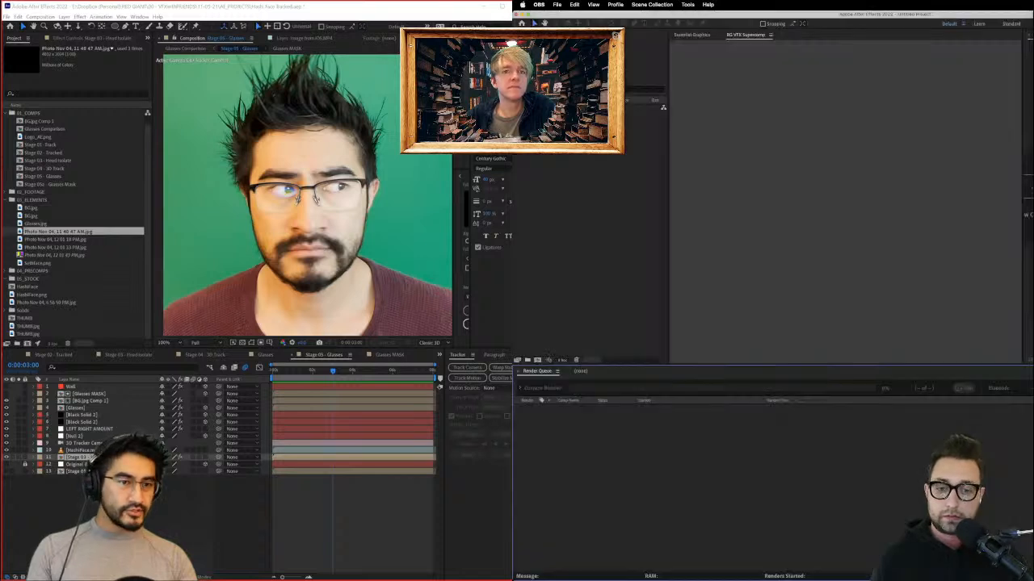
{"action": "left_click", "coordinate": [758, 14]}
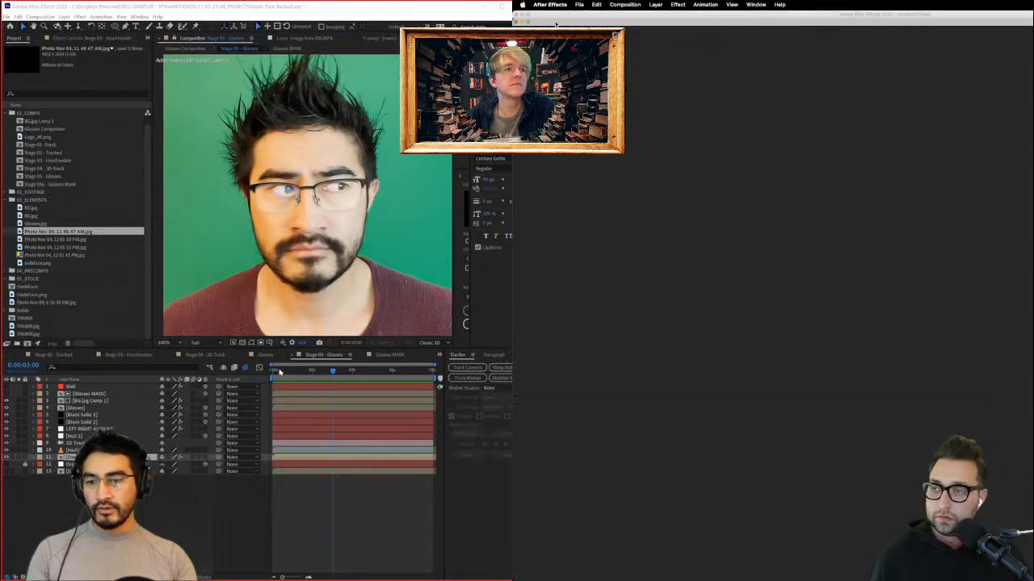
{"action": "left_click_drag", "start_coordinate": [279, 372], "coordinate": [468, 378]}
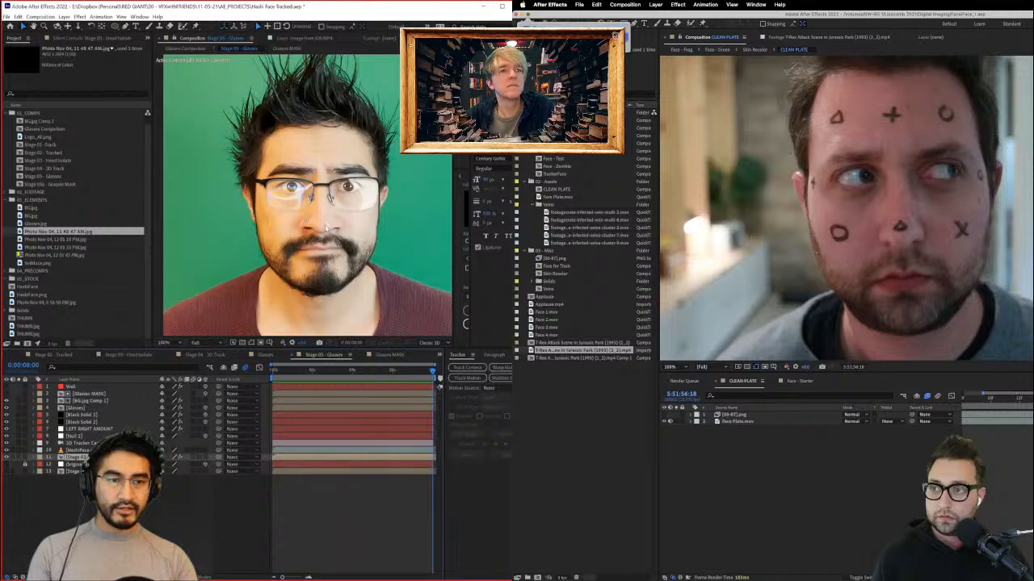
{"action": "left_click", "coordinate": [527, 14]}
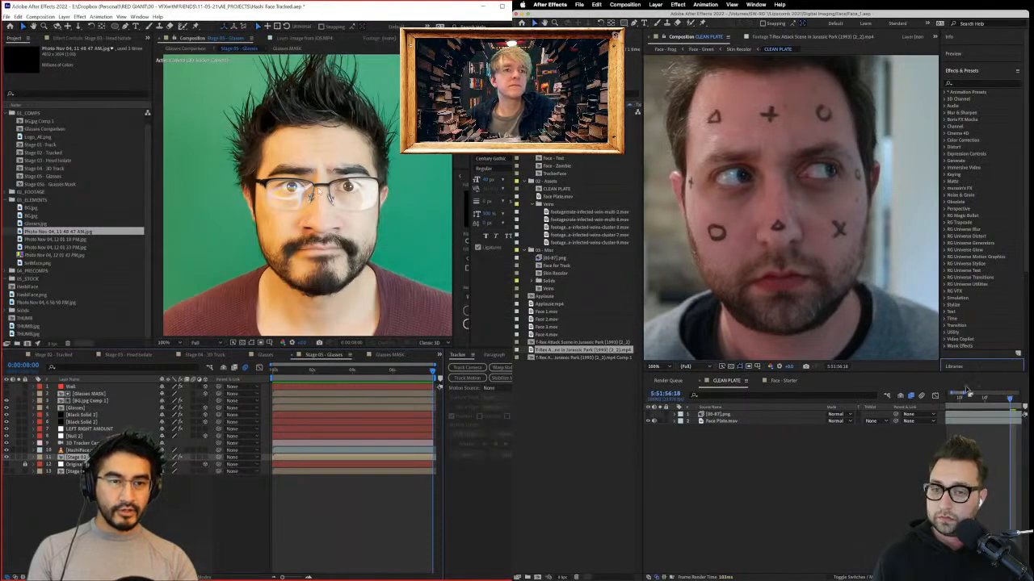
Step: Move Preview to the end of the panel stack, then undock Info and dock it beneath the Project panel
{"action": "left_click", "coordinate": [965, 71]}
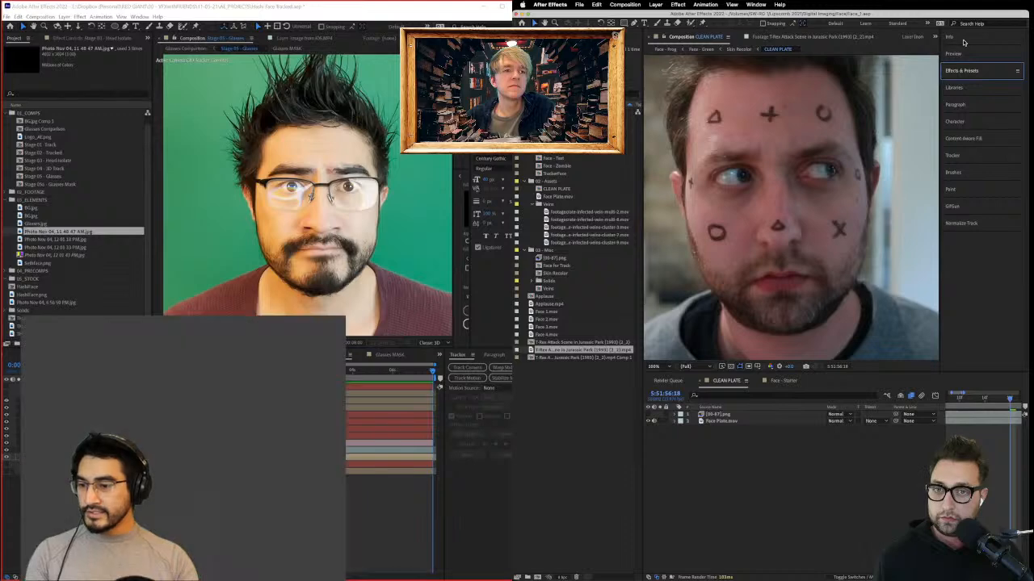
{"action": "left_click", "coordinate": [959, 41]}
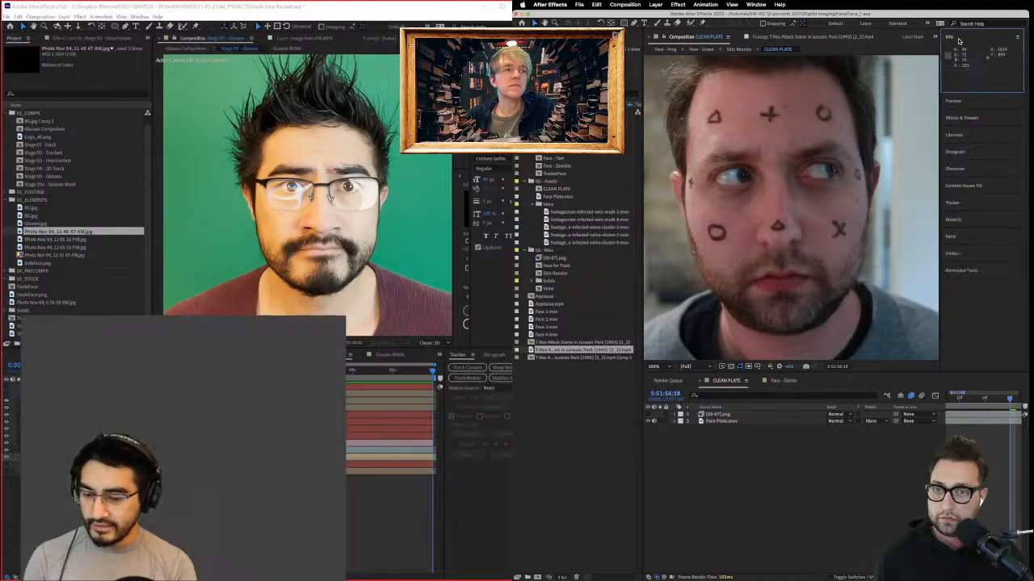
{"action": "left_click", "coordinate": [1016, 37]}
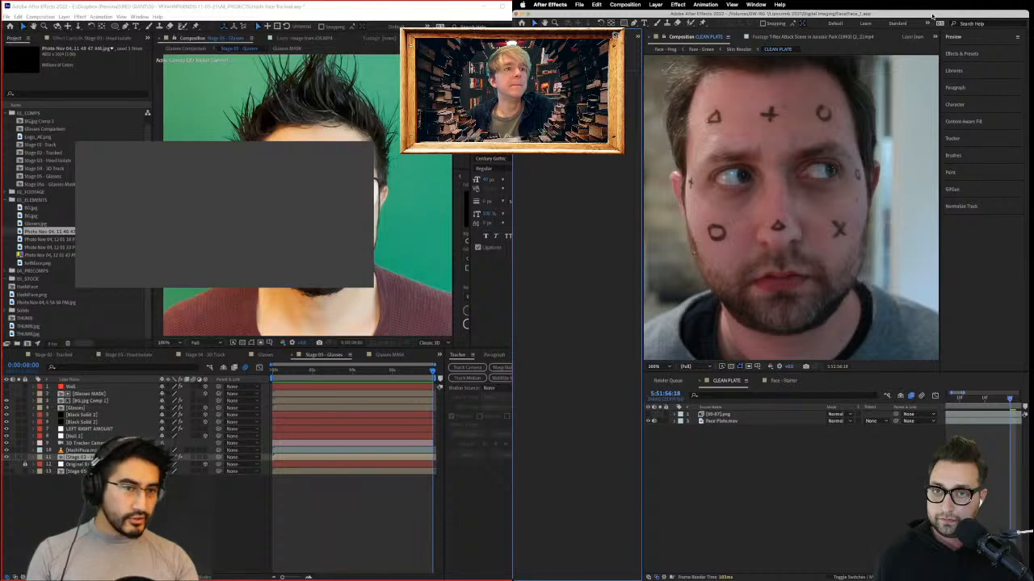
{"action": "left_click_drag", "start_coordinate": [960, 38], "coordinate": [585, 105]}
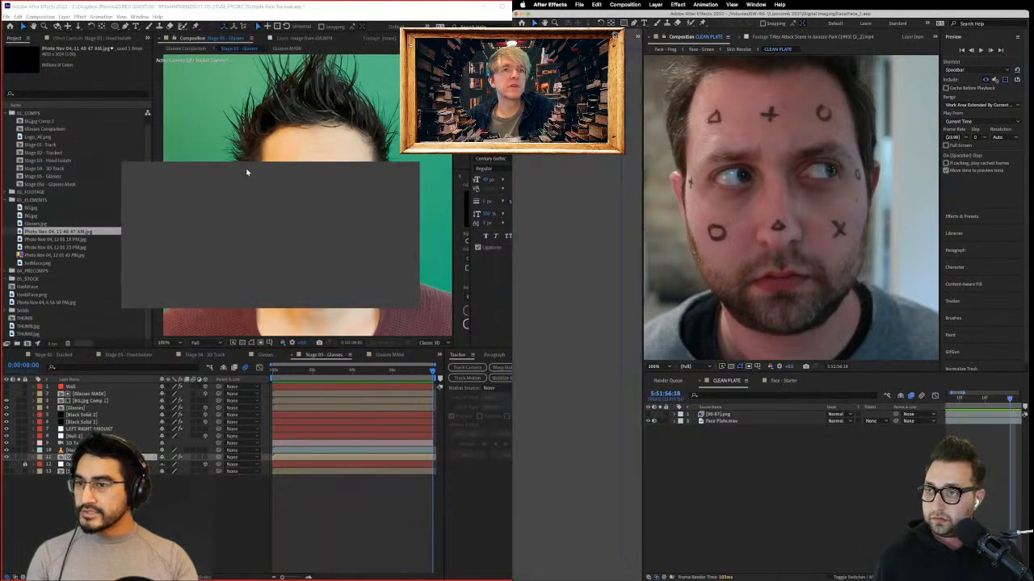
{"action": "left_click_drag", "start_coordinate": [634, 49], "coordinate": [969, 77]}
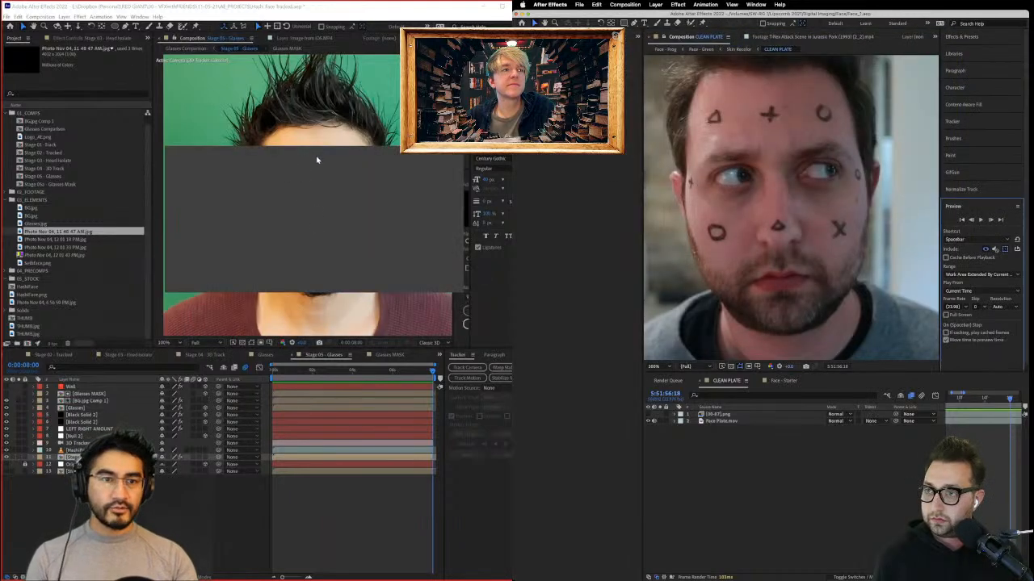
{"action": "left_click_drag", "start_coordinate": [585, 48], "coordinate": [565, 567]}
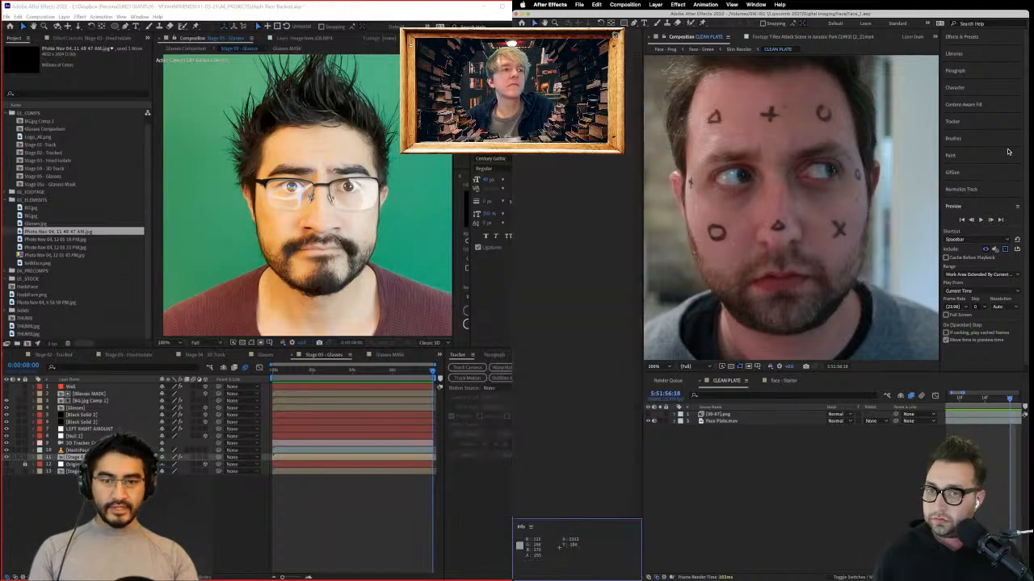
Step: Group the Effects & Presets, Libraries, Paragraph, Character and Content-Aware Fill panels with the Info panel
{"action": "left_click_drag", "start_coordinate": [968, 40], "coordinate": [561, 562]}
{"action": "left_click_drag", "start_coordinate": [961, 40], "coordinate": [571, 552]}
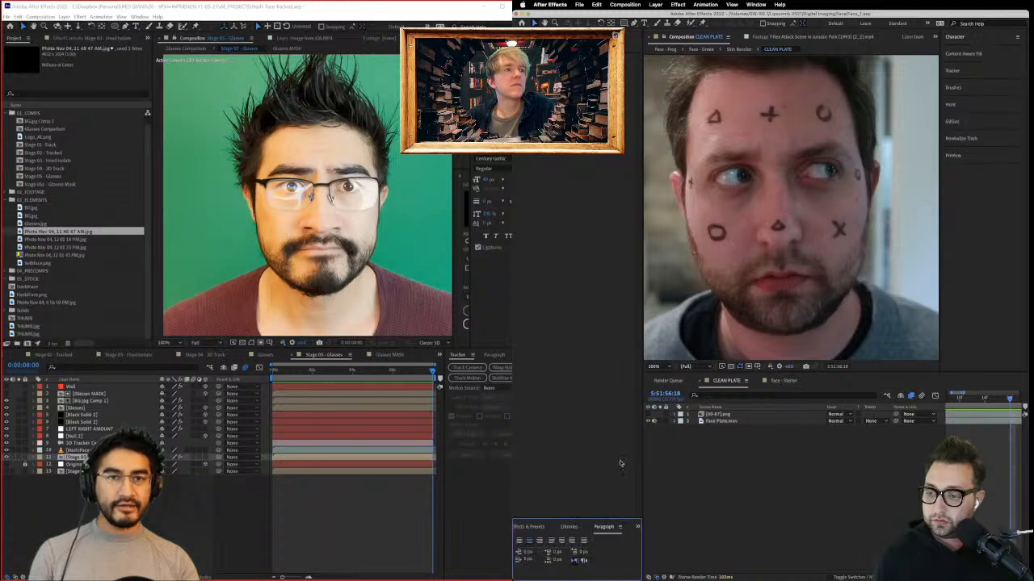
{"action": "left_click_drag", "start_coordinate": [973, 34], "coordinate": [549, 562]}
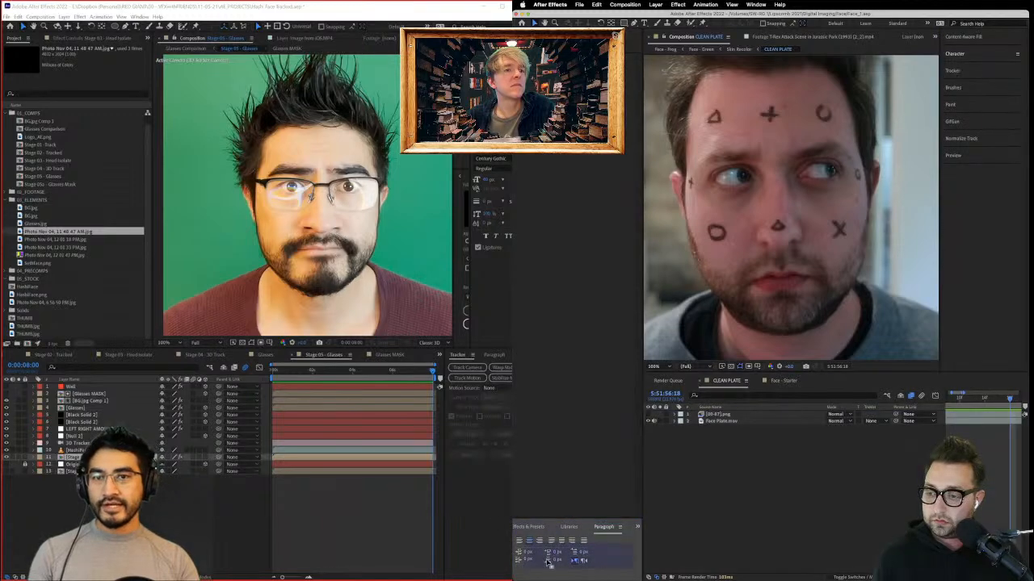
{"action": "left_click", "coordinate": [958, 37]}
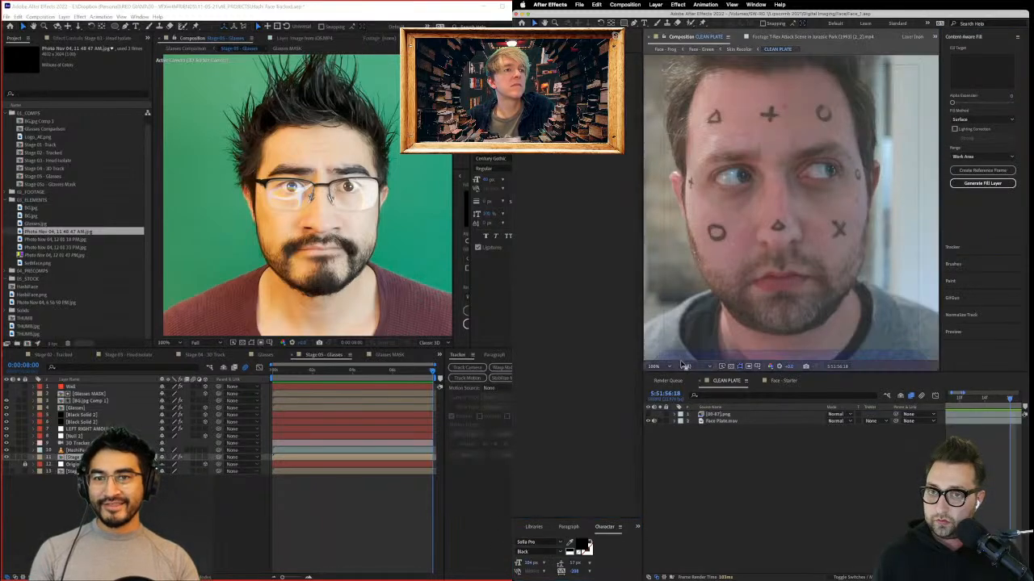
{"action": "left_click_drag", "start_coordinate": [562, 563], "coordinate": [563, 562]}
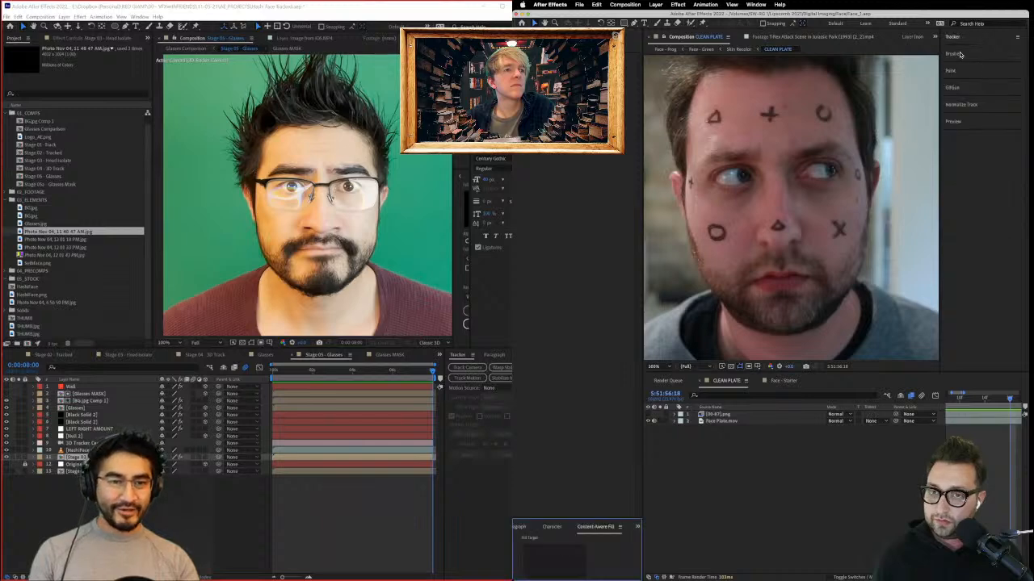
Step: Add the Tracker, Brushes, Paint, GifGun, Normalize Track and Preview panels to the Info group and make the group taller
{"action": "left_click_drag", "start_coordinate": [953, 41], "coordinate": [578, 537]}
{"action": "left_click_drag", "start_coordinate": [959, 36], "coordinate": [566, 550]}
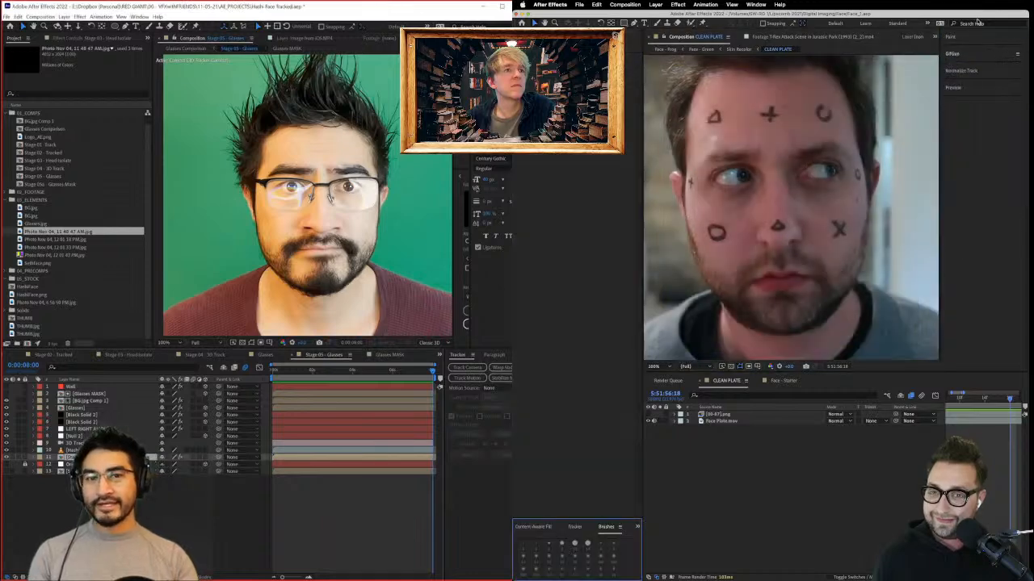
{"action": "mouse_move", "coordinate": [951, 36]}
{"action": "left_mouse_down"}
{"action": "mouse_move", "coordinate": [808, 404]}
{"action": "mouse_move", "coordinate": [577, 551]}
{"action": "left_mouse_up"}
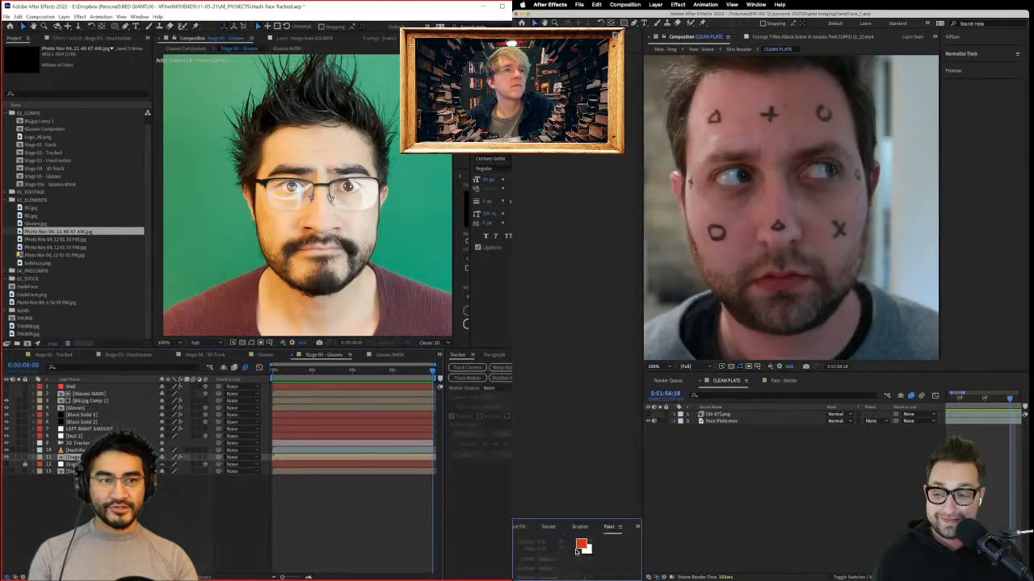
{"action": "mouse_move", "coordinate": [958, 38]}
{"action": "left_mouse_down"}
{"action": "mouse_move", "coordinate": [578, 323]}
{"action": "mouse_move", "coordinate": [577, 537]}
{"action": "left_mouse_up"}
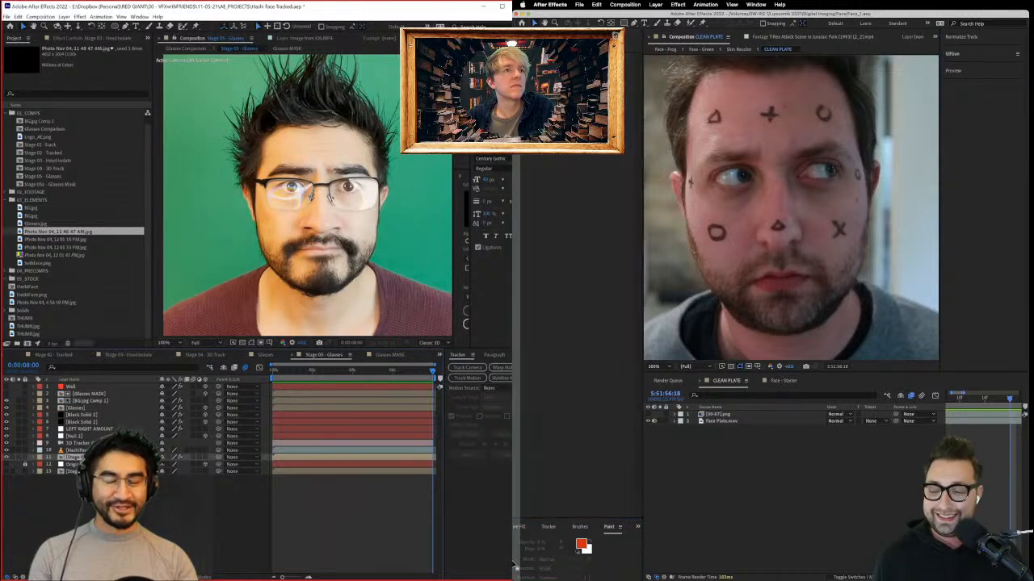
{"action": "left_click_drag", "start_coordinate": [961, 36], "coordinate": [563, 554]}
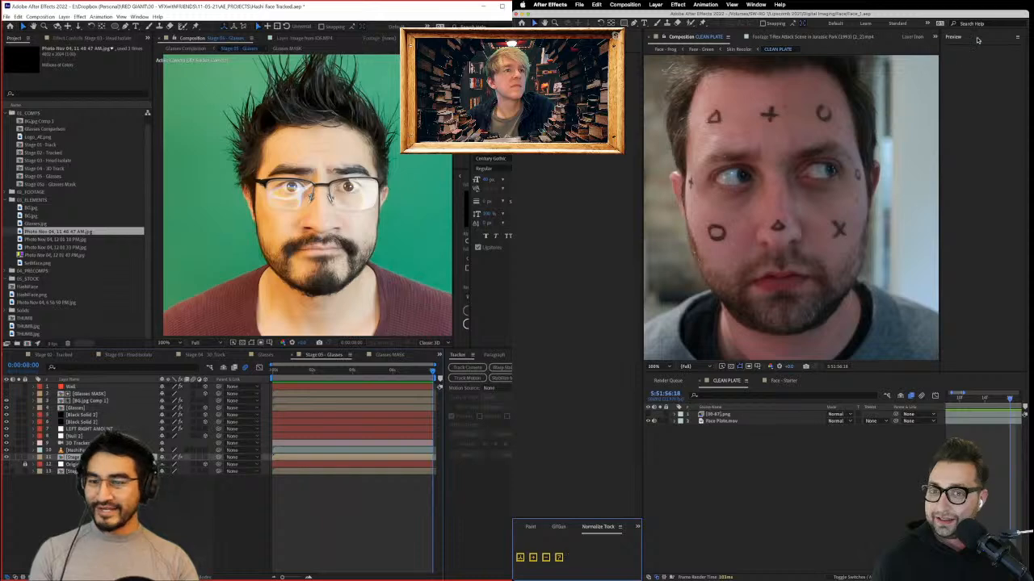
{"action": "left_click_drag", "start_coordinate": [977, 40], "coordinate": [568, 312]}
Step: Convert the panel group containing Info, Tracker and Preview into a stacked panel group
{"action": "left_click", "coordinate": [167, 537]}
{"action": "left_click", "coordinate": [8, 16]}
{"action": "left_click", "coordinate": [636, 314]}
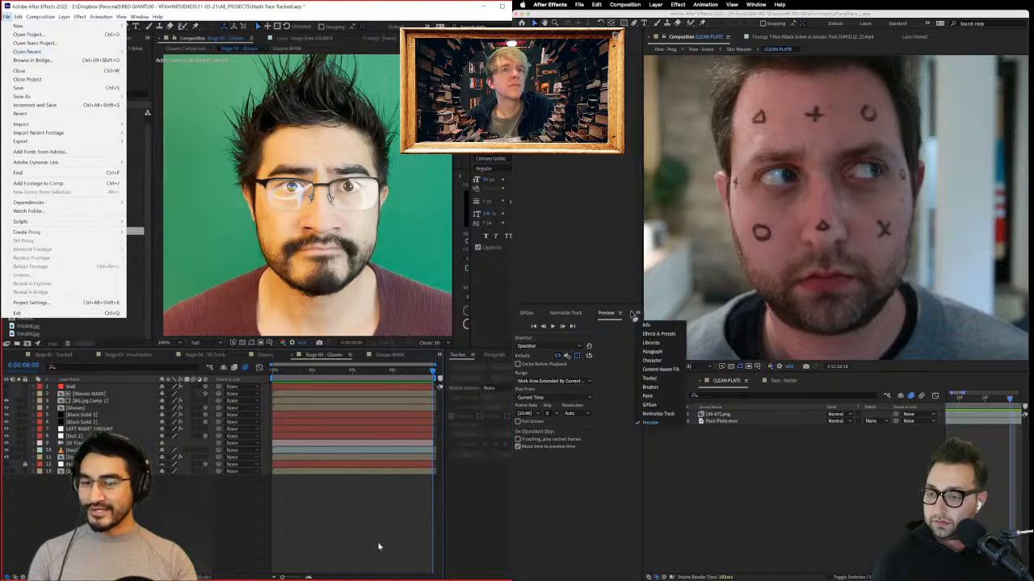
{"action": "left_click", "coordinate": [631, 314]}
{"action": "left_click", "coordinate": [621, 313]}
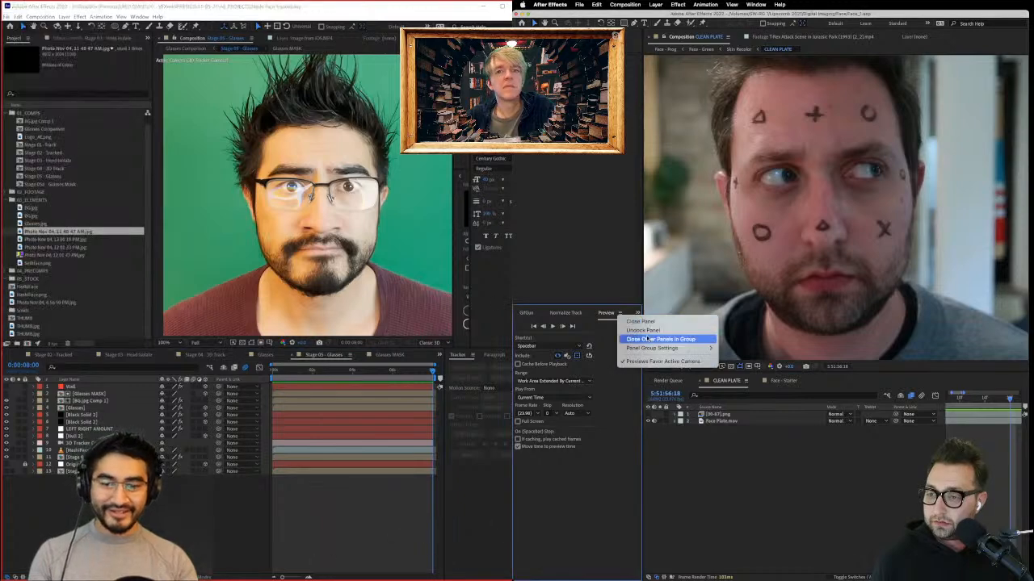
{"action": "mouse_move", "coordinate": [658, 348]}
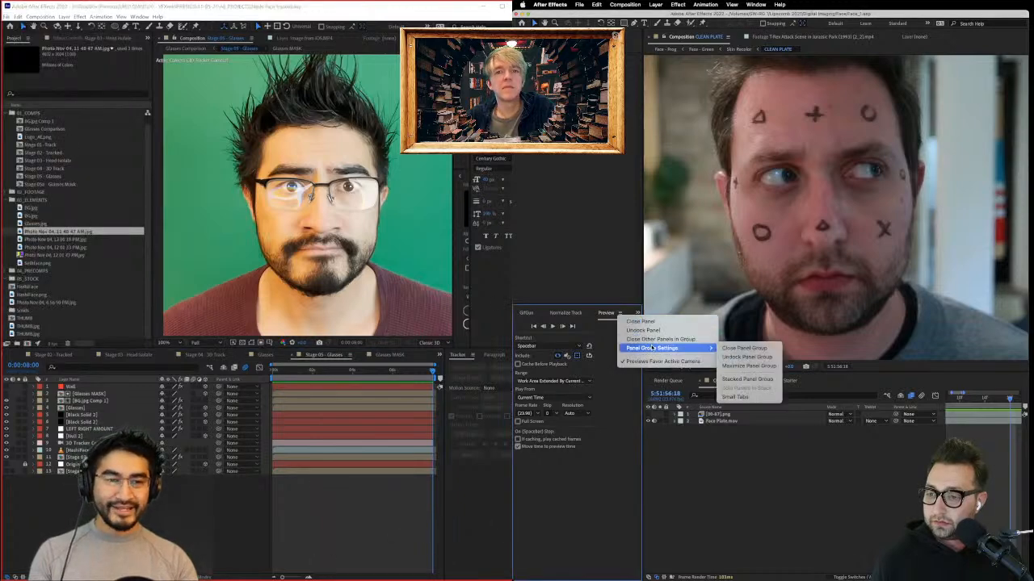
{"action": "left_click", "coordinate": [731, 381]}
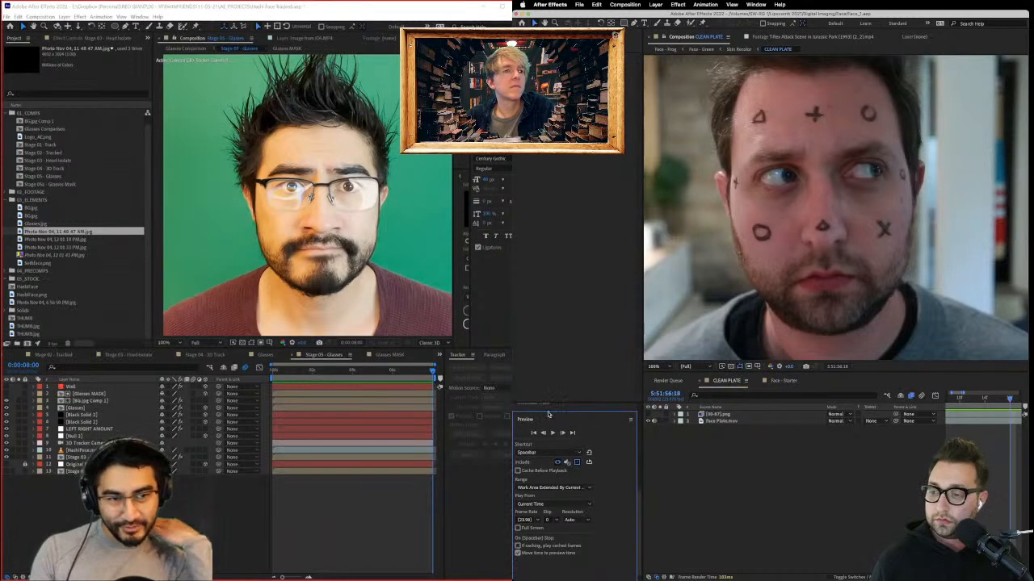
Step: Make the stacked panel group taller and expand the Tracker panel in it
{"action": "left_click_drag", "start_coordinate": [551, 403], "coordinate": [565, 292]}
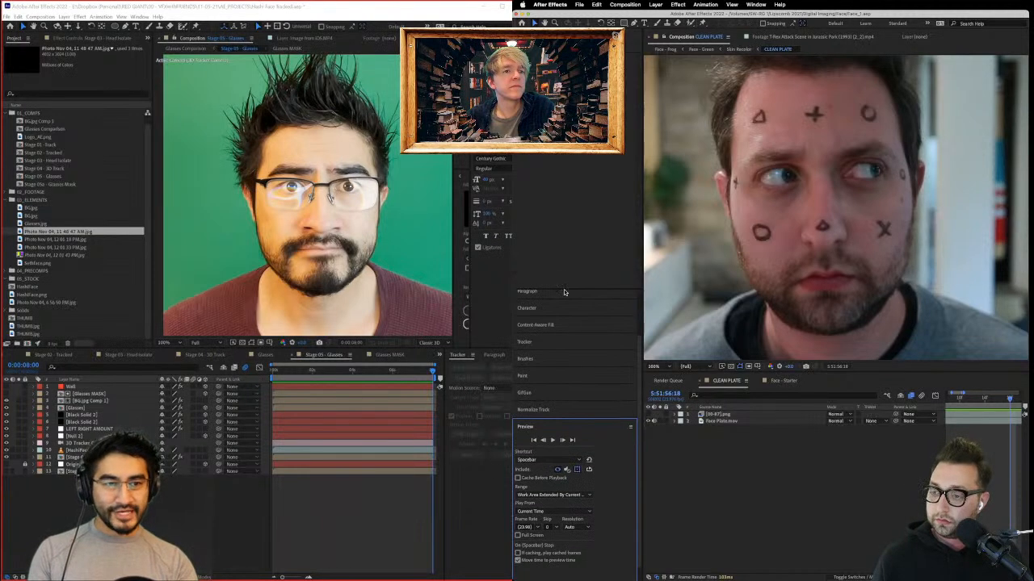
{"action": "scroll", "coordinate": [549, 410], "scroll_direction": "up", "scroll_amount": 3}
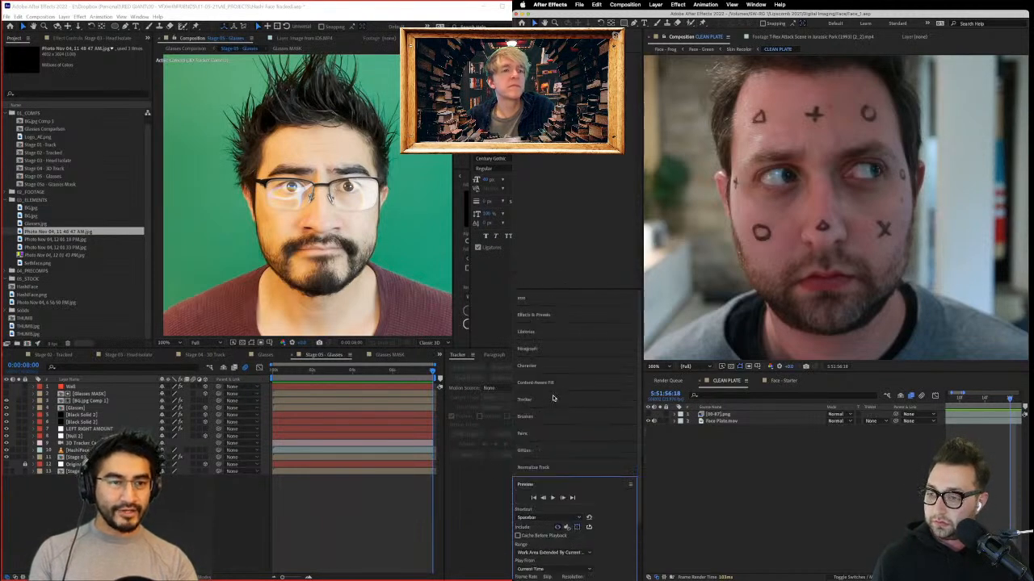
{"action": "left_click", "coordinate": [539, 401]}
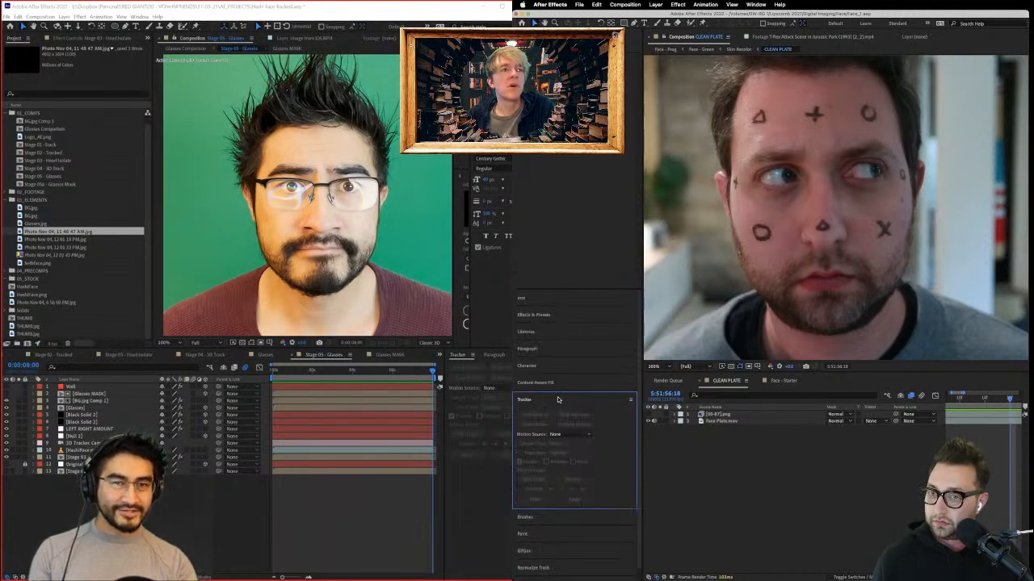
Step: Show the [00-47].png layer in CLEAN PLATE, and in Face - Starter pre-compose everything above the Plate layer as 3D
{"action": "left_click", "coordinate": [648, 415]}
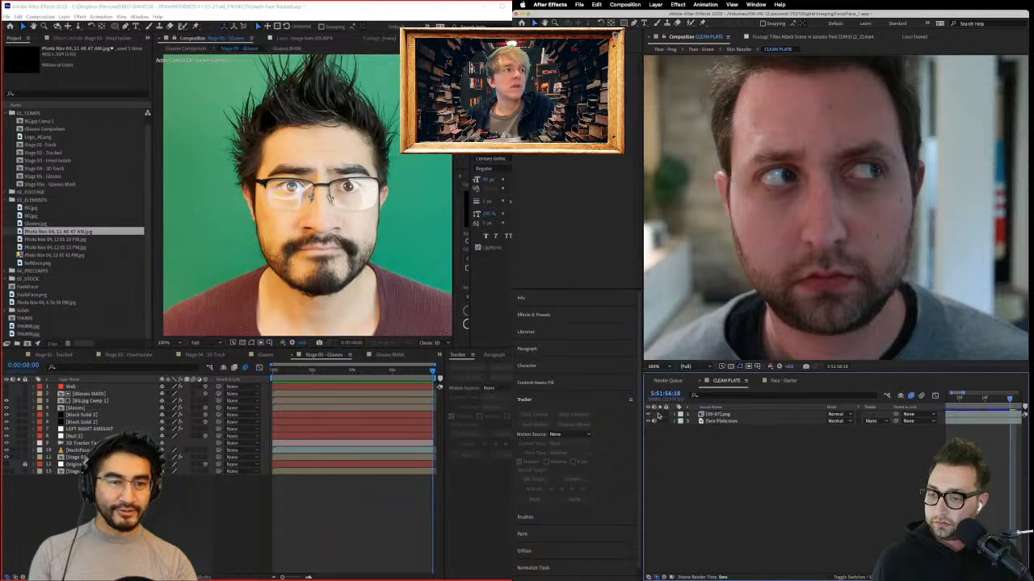
{"action": "left_click", "coordinate": [775, 380]}
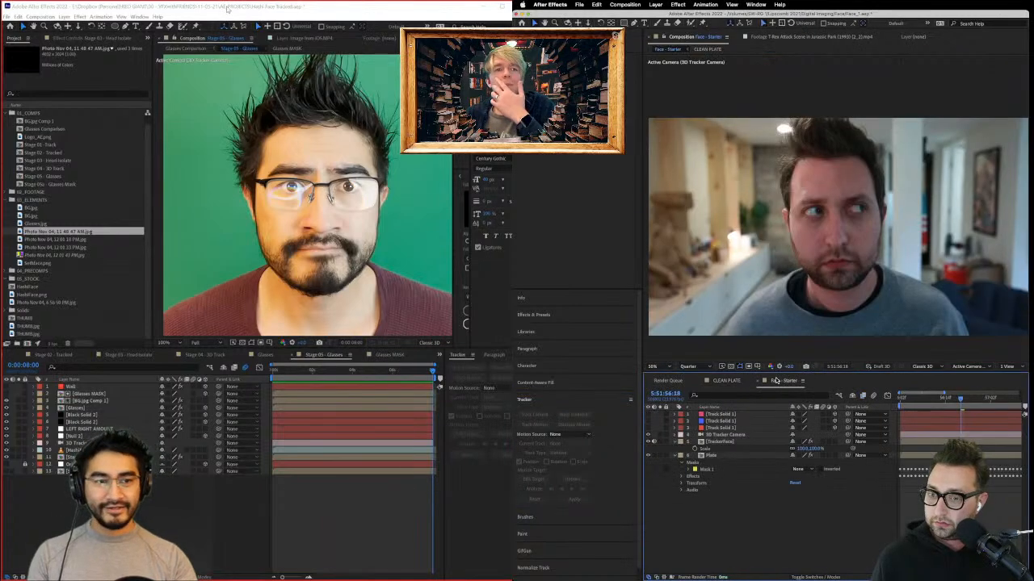
{"action": "left_click", "coordinate": [719, 436]}
{"action": "left_click", "coordinate": [756, 442]}
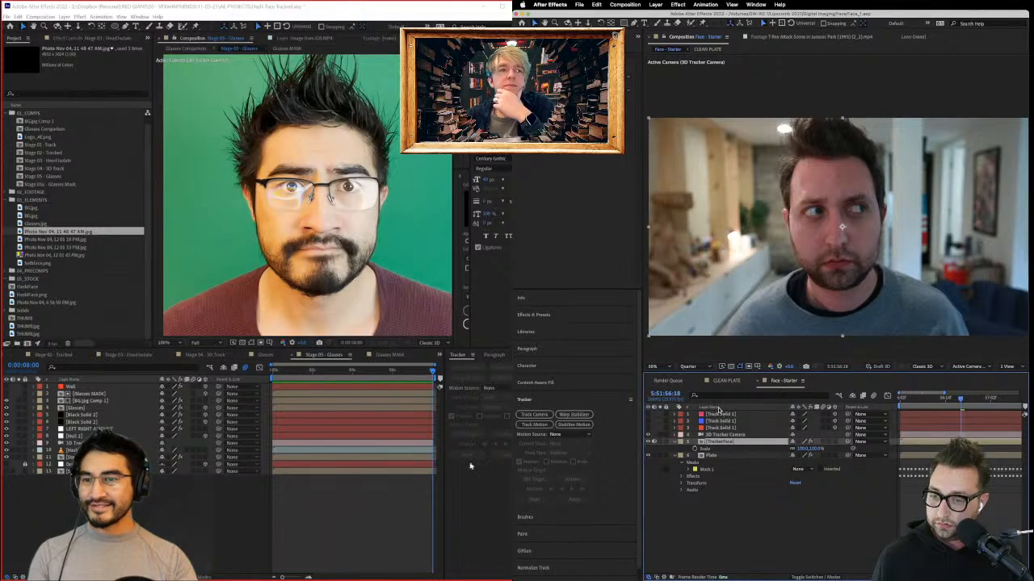
{"action": "left_click", "coordinate": [717, 415], "text": "shift"}
{"action": "key", "text": "super+shift+c"}
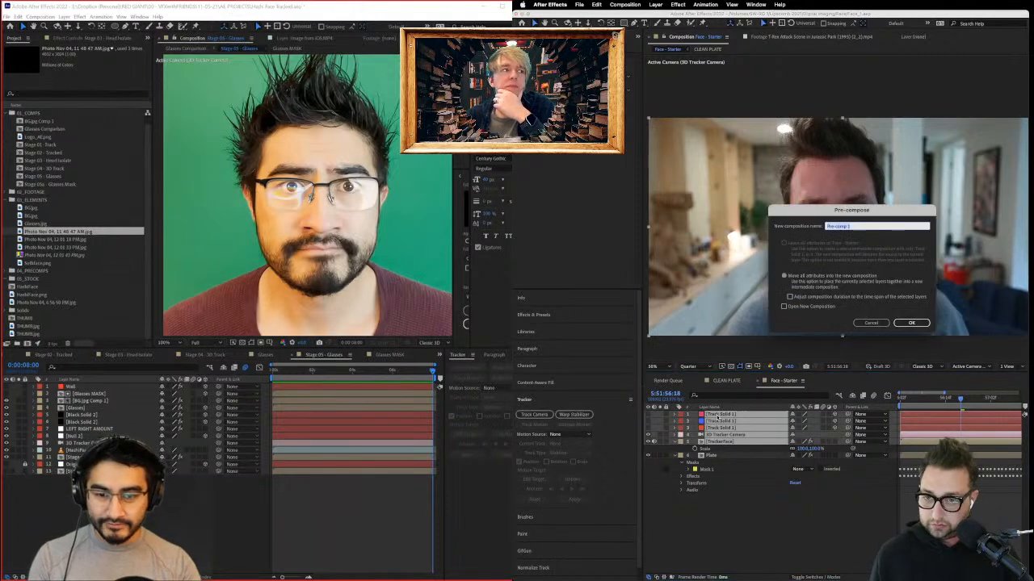
{"action": "key", "text": "Return"}
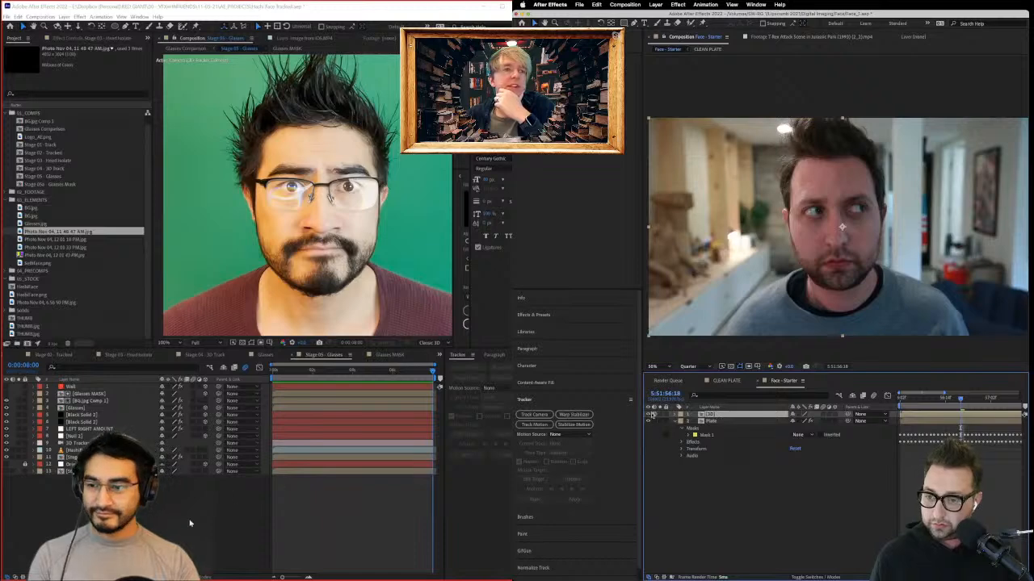
Step: Move the 3D pre-comp below the Plate layer and collapse the Plate layer's properties
{"action": "left_click_drag", "start_coordinate": [702, 416], "coordinate": [708, 499]}
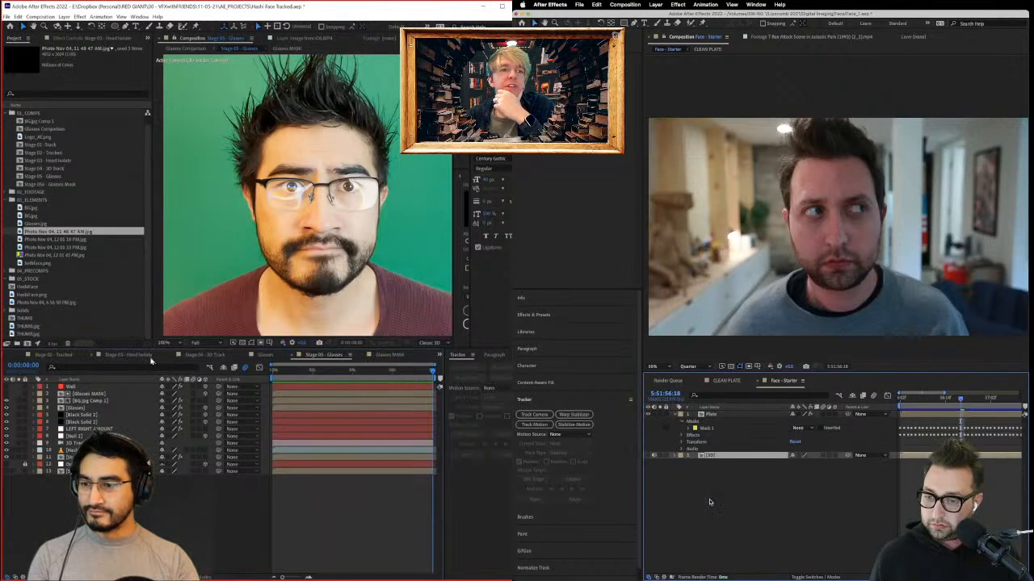
{"action": "left_click", "coordinate": [711, 415]}
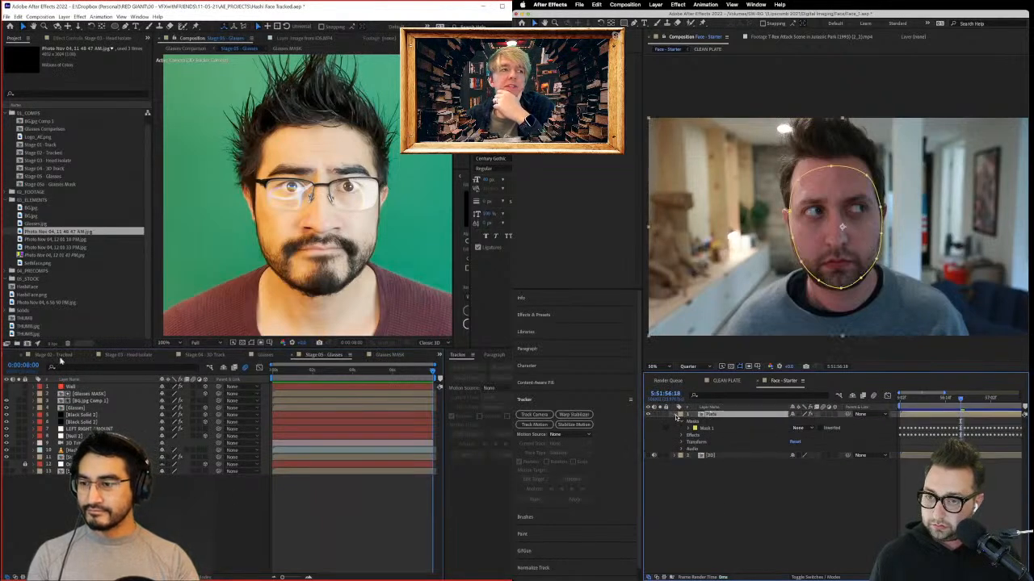
{"action": "left_click", "coordinate": [678, 415]}
Step: Save the face project and return the Stage 03 - Head Isolate composition to its first frame
{"action": "left_click", "coordinate": [127, 354]}
{"action": "key", "text": "ctrl+s"}
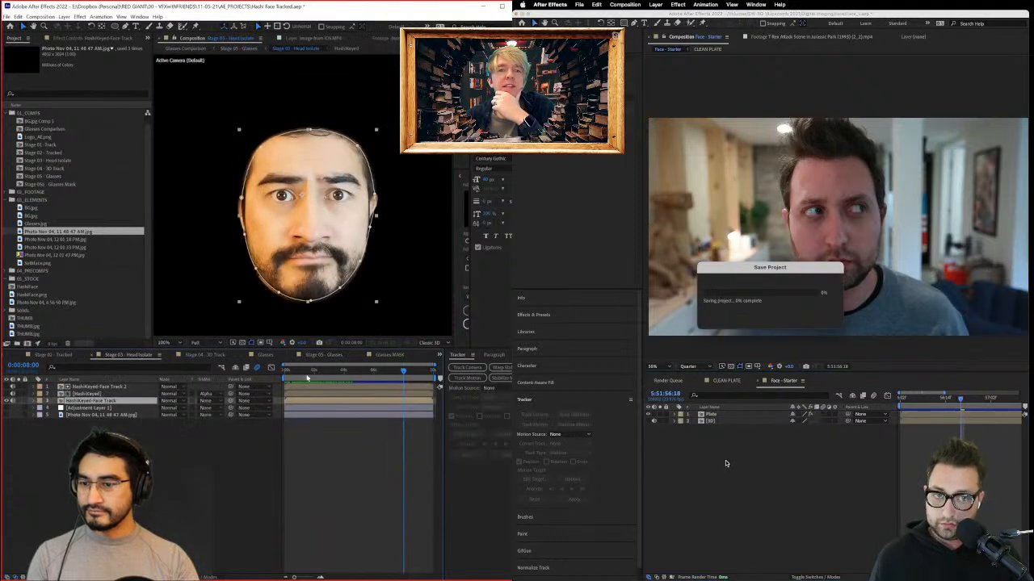
{"action": "left_click_drag", "start_coordinate": [296, 372], "coordinate": [282, 391]}
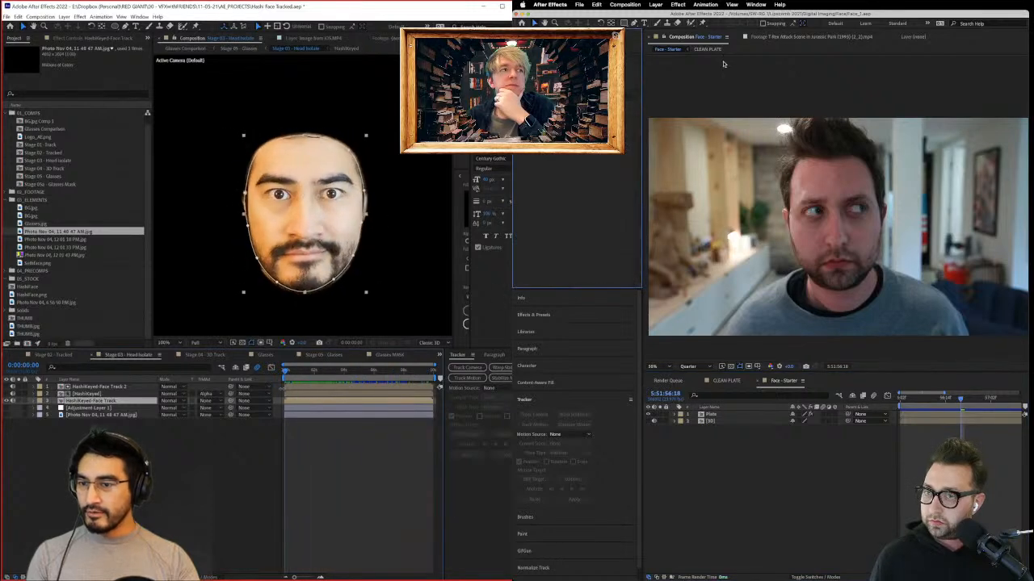
Step: Find the Bulge effect in Effects & Presets and apply it to the Plate layer in Face - Starter
{"action": "left_click", "coordinate": [715, 415]}
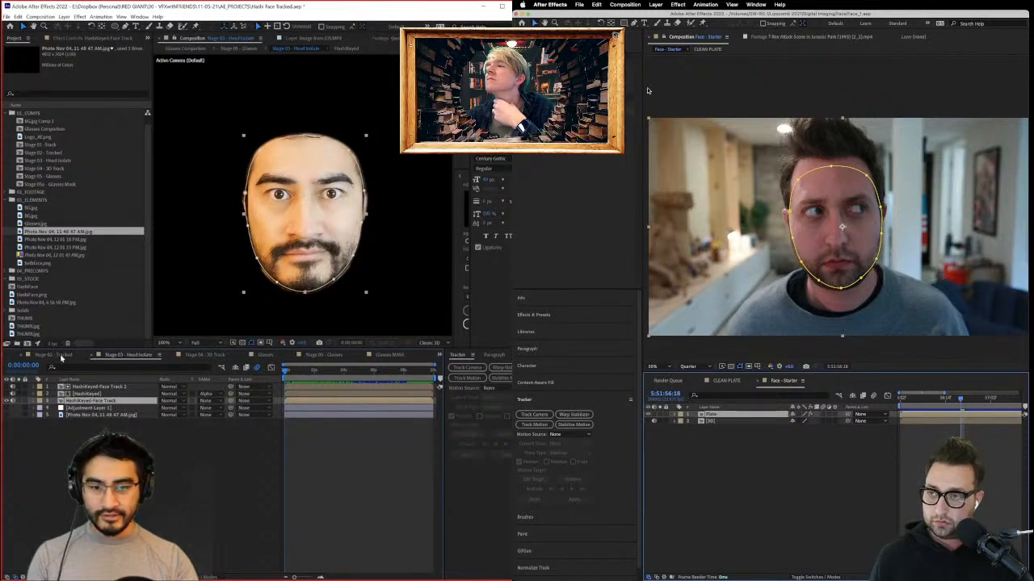
{"action": "left_click", "coordinate": [552, 313]}
{"action": "left_click", "coordinate": [538, 328]}
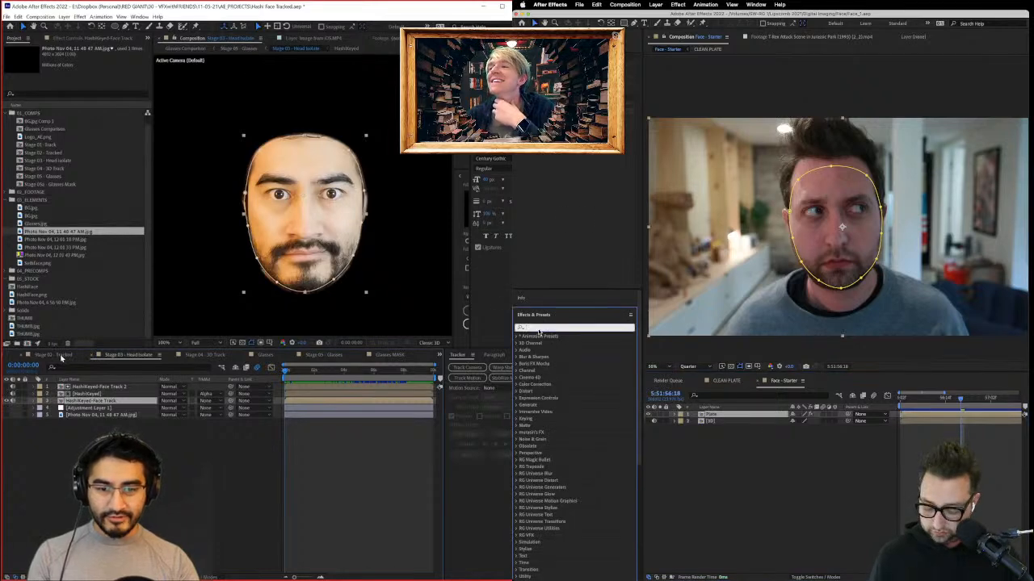
{"action": "type", "text": "bulge"}
{"action": "left_click", "coordinate": [65, 355]}
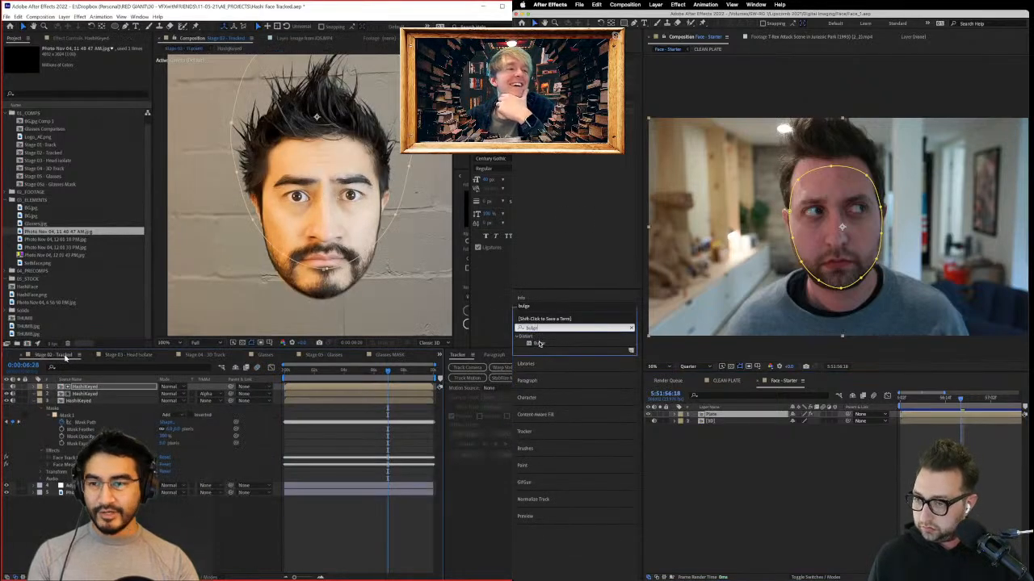
{"action": "left_click", "coordinate": [539, 343]}
{"action": "left_click_drag", "start_coordinate": [581, 159], "coordinate": [582, 159]}
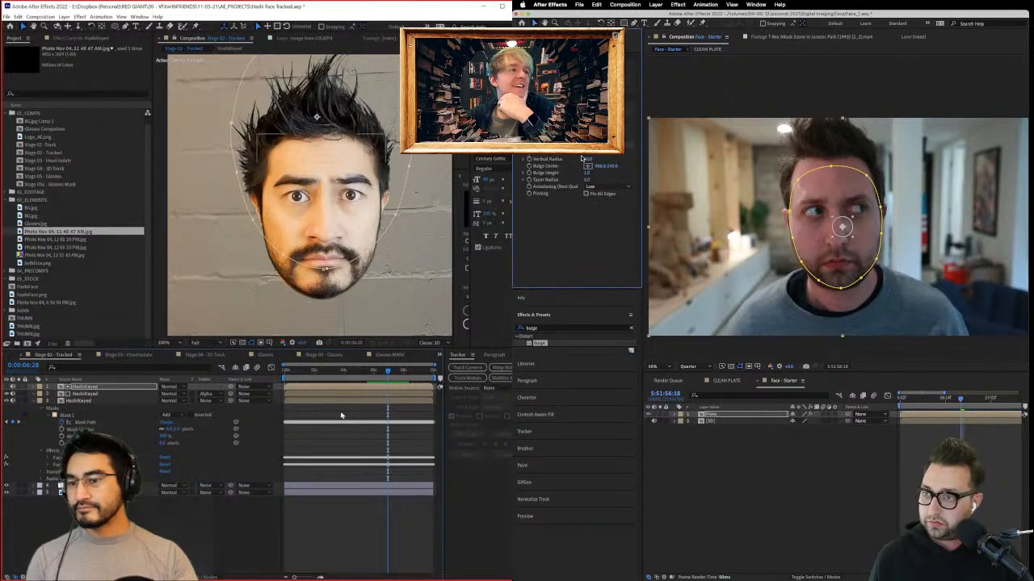
Step: Apply a second Bulge effect to the Plate layer and scrub Stage 02 - Tracked to 0:00:06:00
{"action": "left_click", "coordinate": [377, 371]}
{"action": "mouse_move", "coordinate": [373, 371]}
{"action": "left_mouse_down"}
{"action": "mouse_move", "coordinate": [350, 371]}
{"action": "mouse_move", "coordinate": [386, 376]}
{"action": "left_mouse_up"}
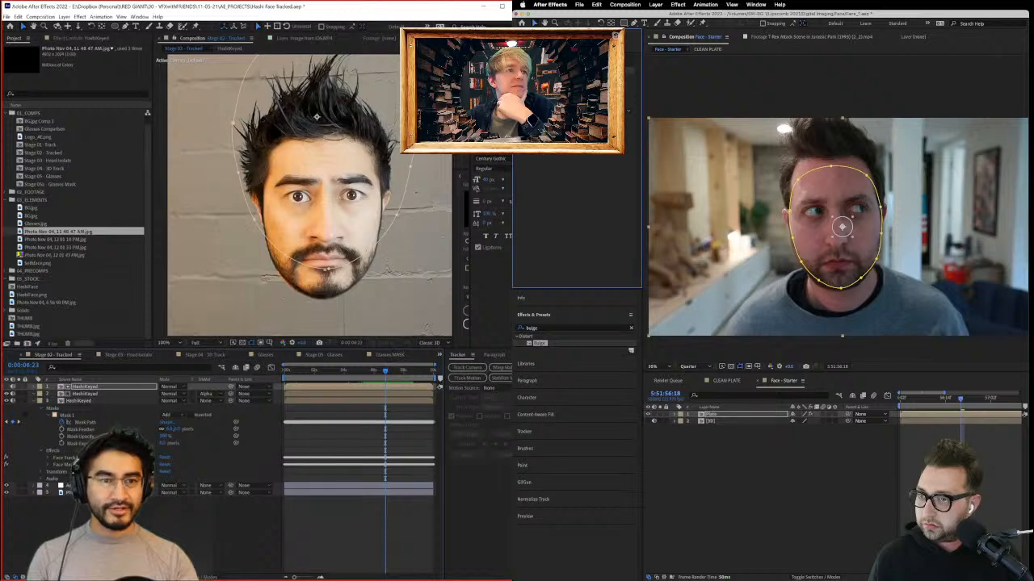
{"action": "left_click_drag", "start_coordinate": [530, 343], "coordinate": [573, 180]}
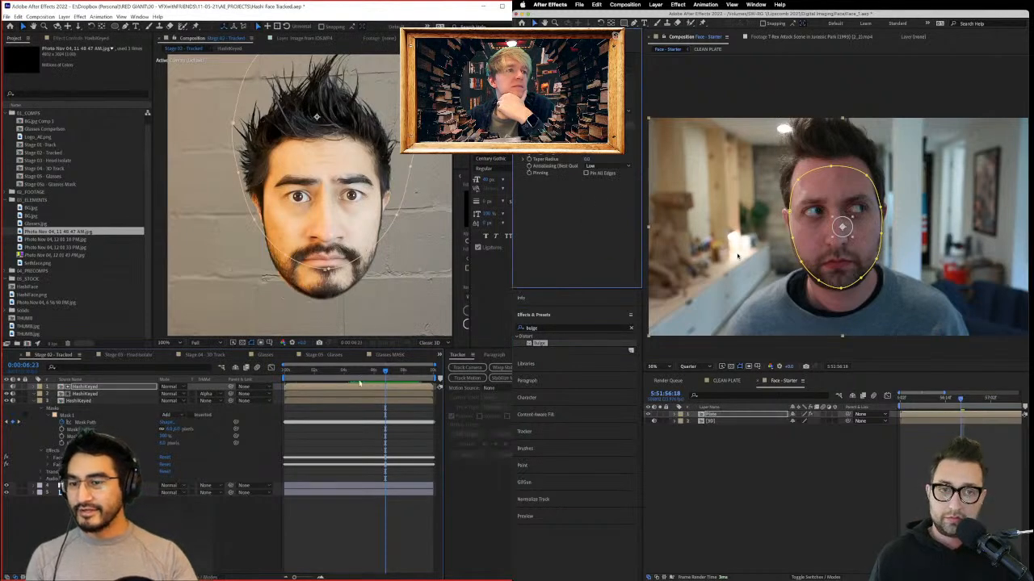
{"action": "mouse_move", "coordinate": [359, 373]}
{"action": "left_mouse_down"}
{"action": "mouse_move", "coordinate": [313, 379]}
{"action": "mouse_move", "coordinate": [373, 366]}
{"action": "left_mouse_up"}
Step: Reveal the Plate layer's effects and collapse the Nose, Mouth, Cheeks and Chin, and Face Measurements groups
{"action": "left_click", "coordinate": [679, 414]}
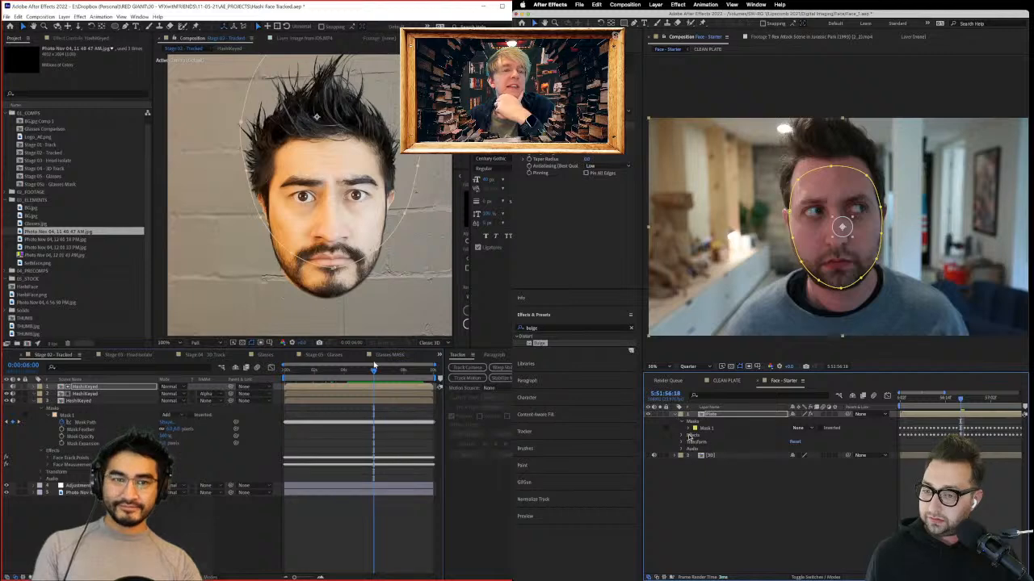
{"action": "left_click", "coordinate": [682, 436]}
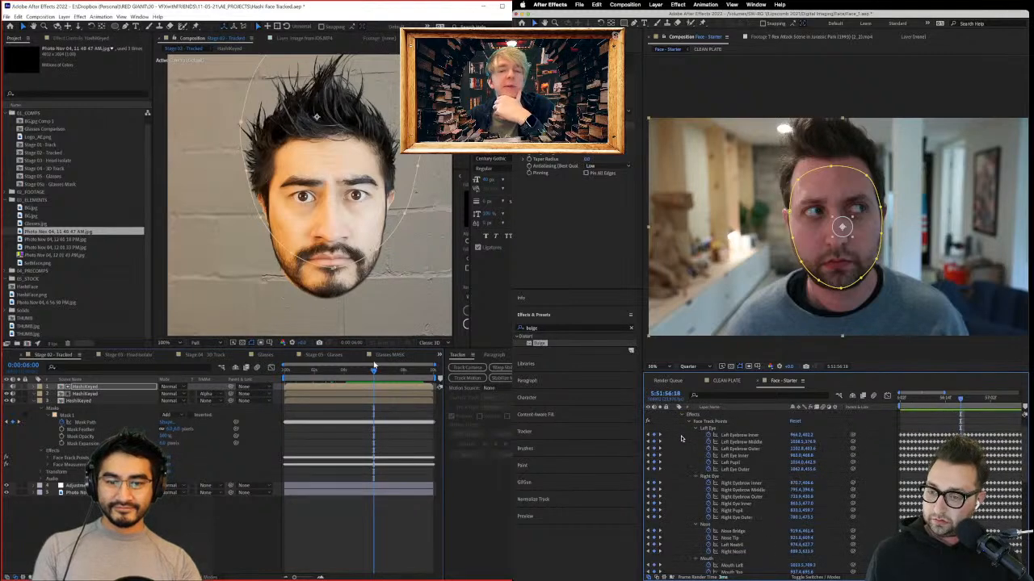
{"action": "left_click", "coordinate": [694, 526]}
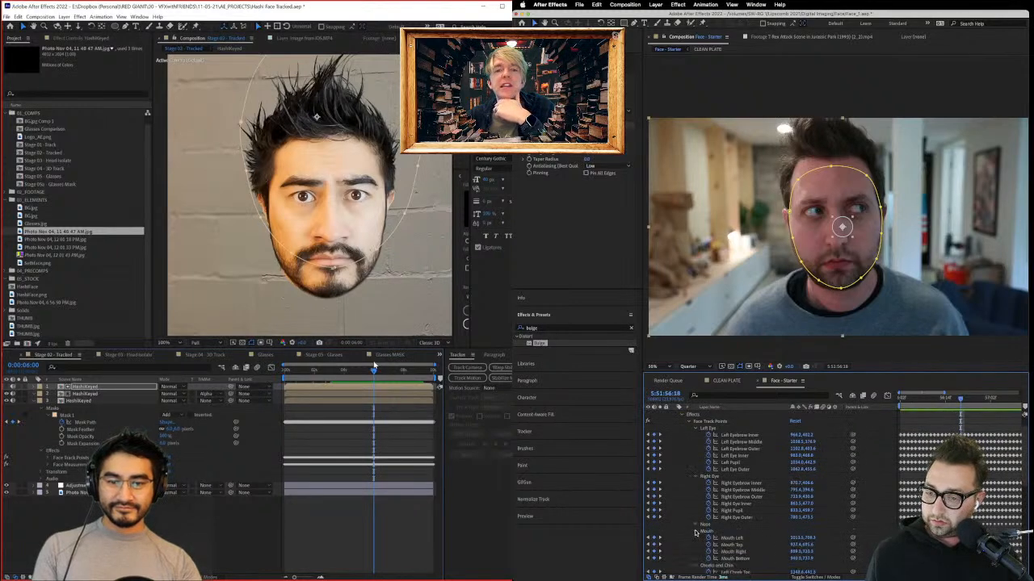
{"action": "left_click", "coordinate": [695, 532]}
{"action": "left_click", "coordinate": [695, 539]}
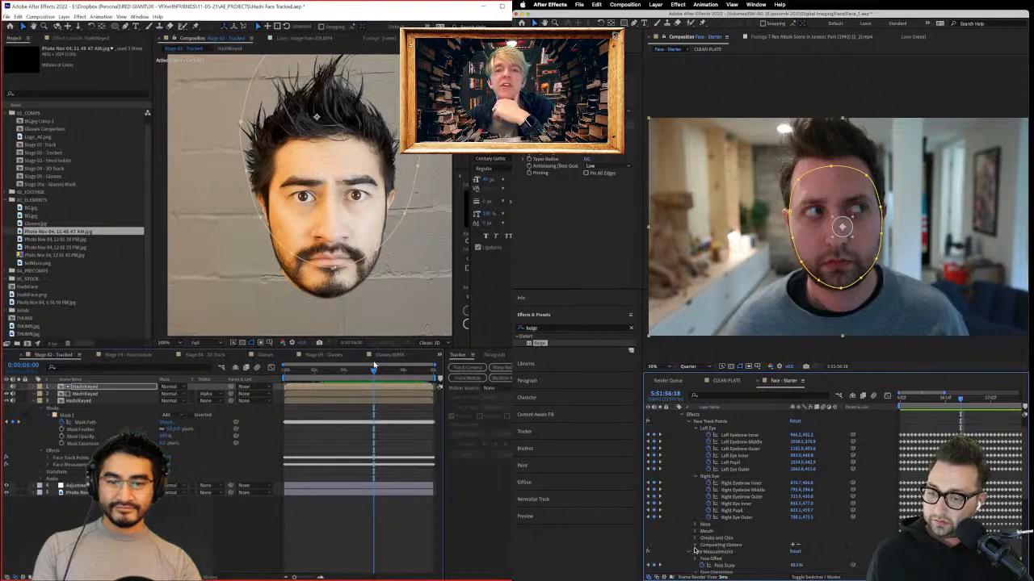
{"action": "scroll", "coordinate": [695, 541], "scroll_direction": "down", "scroll_amount": 2}
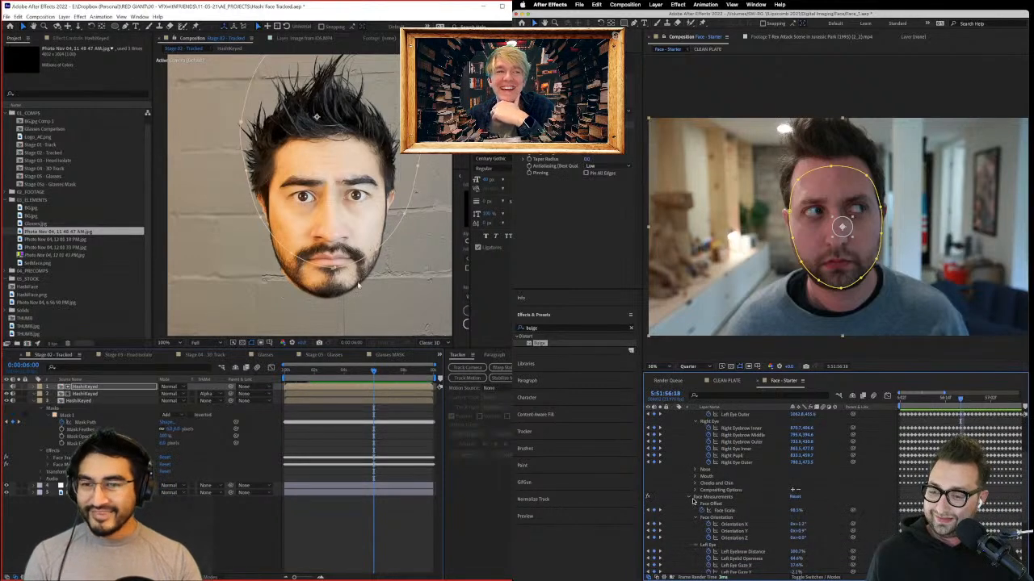
{"action": "left_click", "coordinate": [691, 498]}
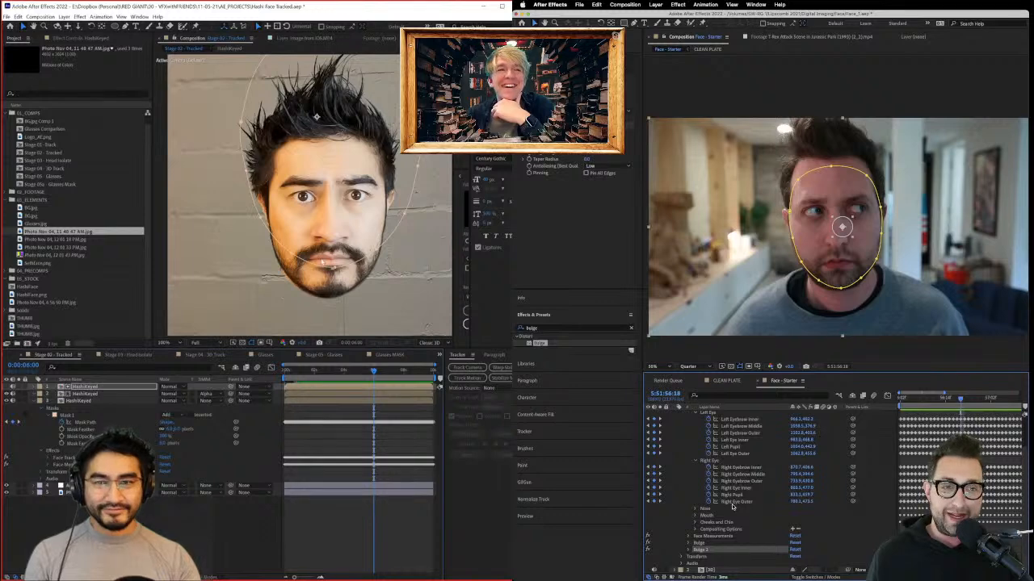
Step: Open the Glasses composition, and in Face - Starter expand the first Bulge effect on Plate and select its Bulge Center
{"action": "left_click", "coordinate": [134, 357]}
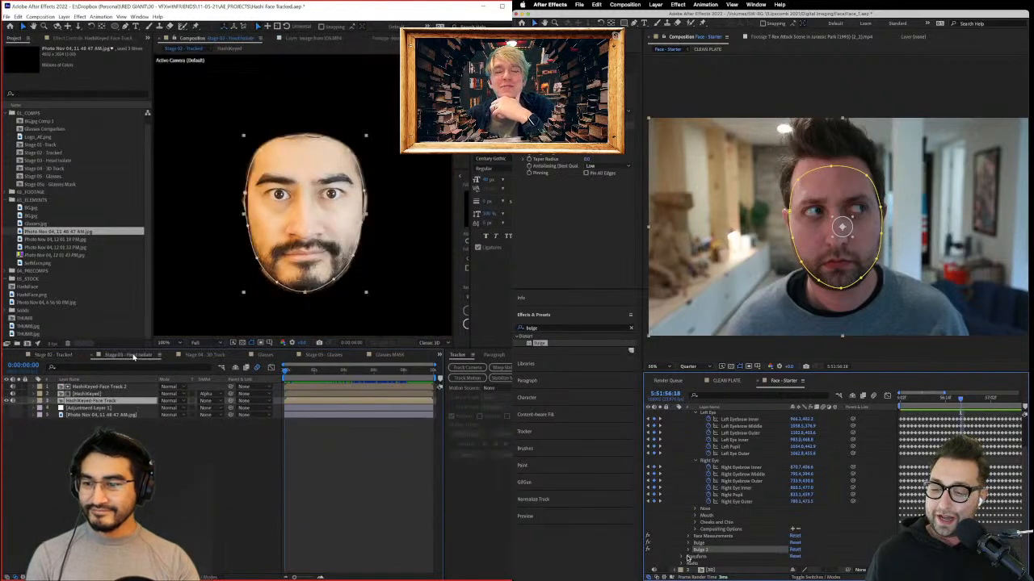
{"action": "left_click", "coordinate": [227, 356]}
{"action": "left_click", "coordinate": [266, 356]}
{"action": "left_click", "coordinate": [689, 543]}
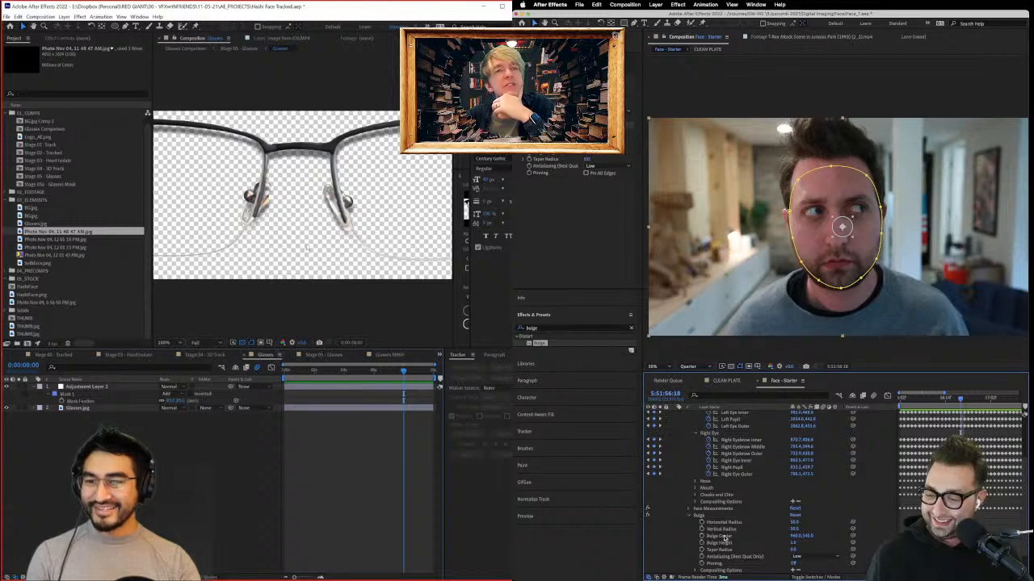
{"action": "left_click", "coordinate": [722, 536]}
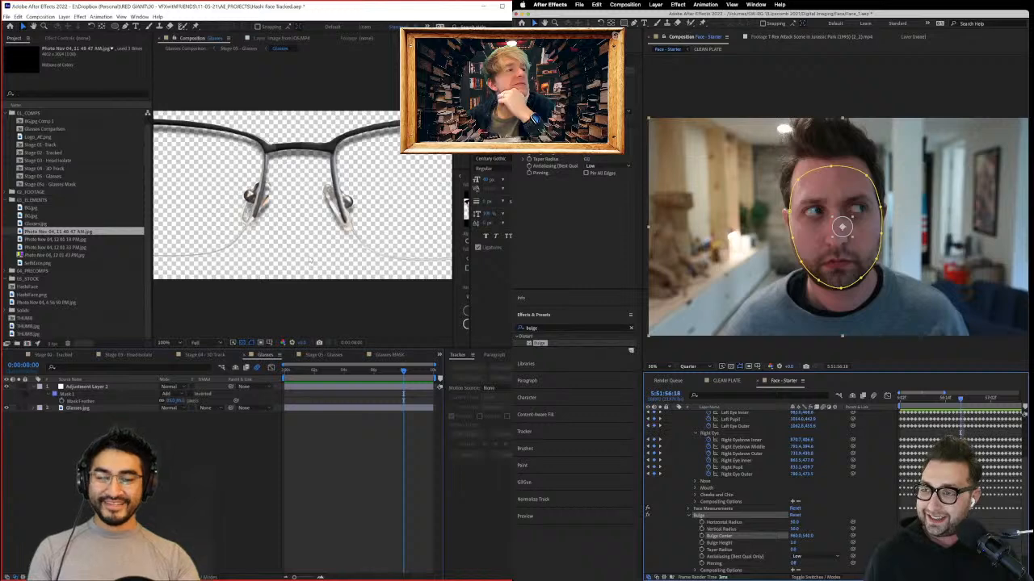
{"action": "left_click", "coordinate": [577, 226]}
{"action": "scroll", "coordinate": [306, 282], "scroll_direction": "down", "scroll_amount": 1}
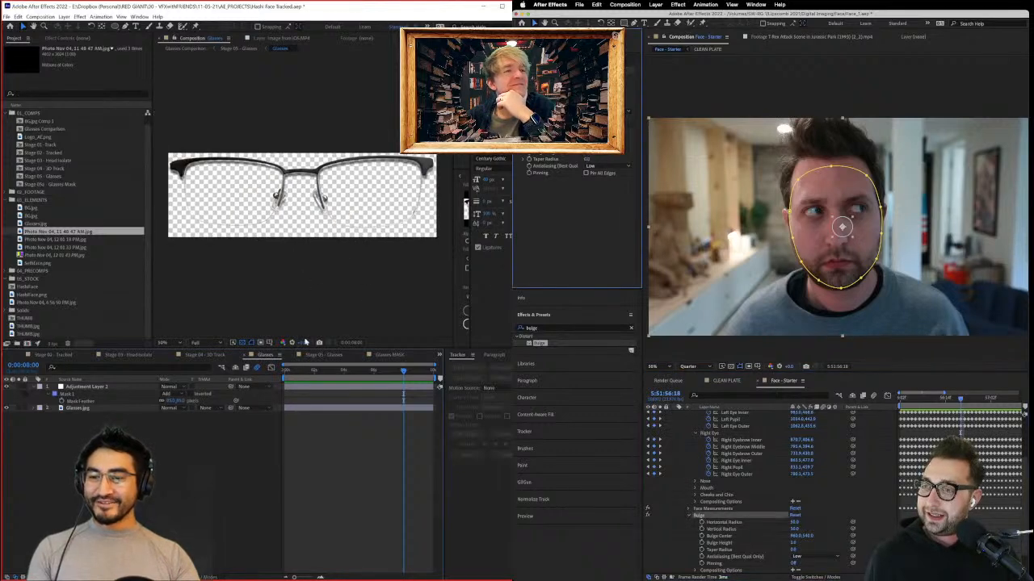
Step: Hide the BG.jpg Comp 1 layer in Stage 05 - Glasses and rename the first Bulge effect on Plate as Eye Left
{"action": "left_click", "coordinate": [325, 355]}
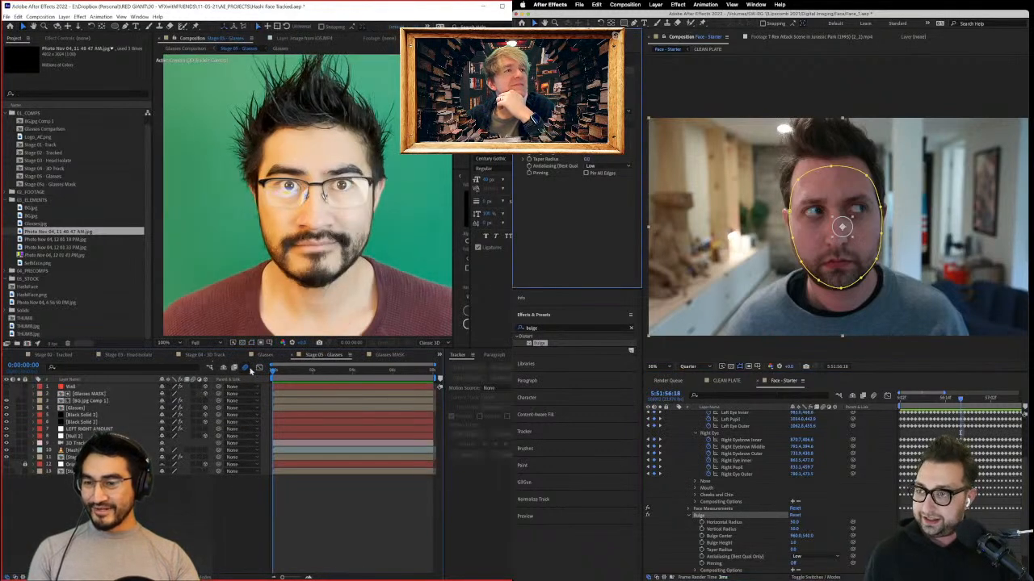
{"action": "left_click", "coordinate": [7, 408]}
{"action": "left_click", "coordinate": [8, 409]}
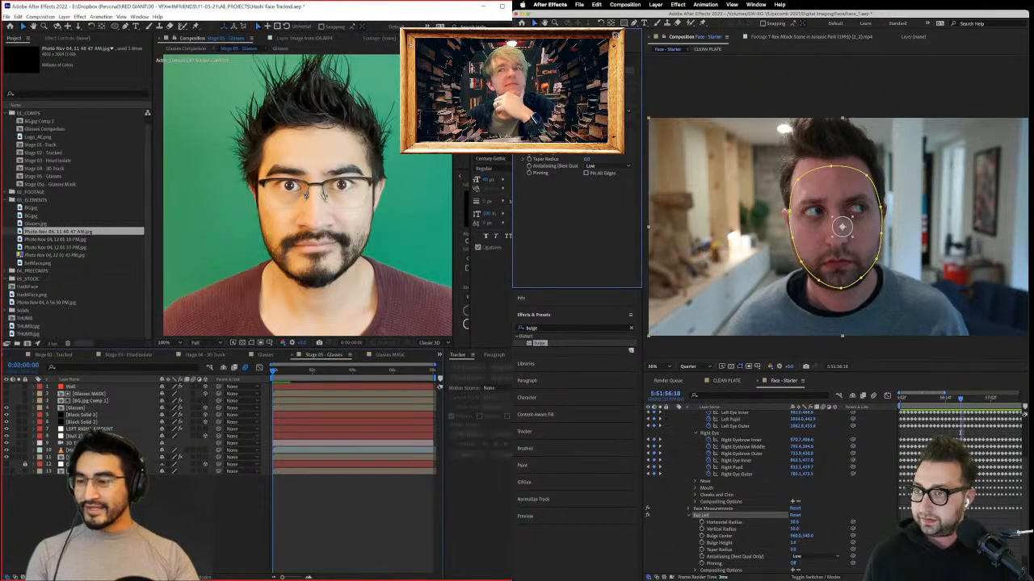
{"action": "left_click", "coordinate": [81, 450]}
{"action": "key", "text": "Return"}
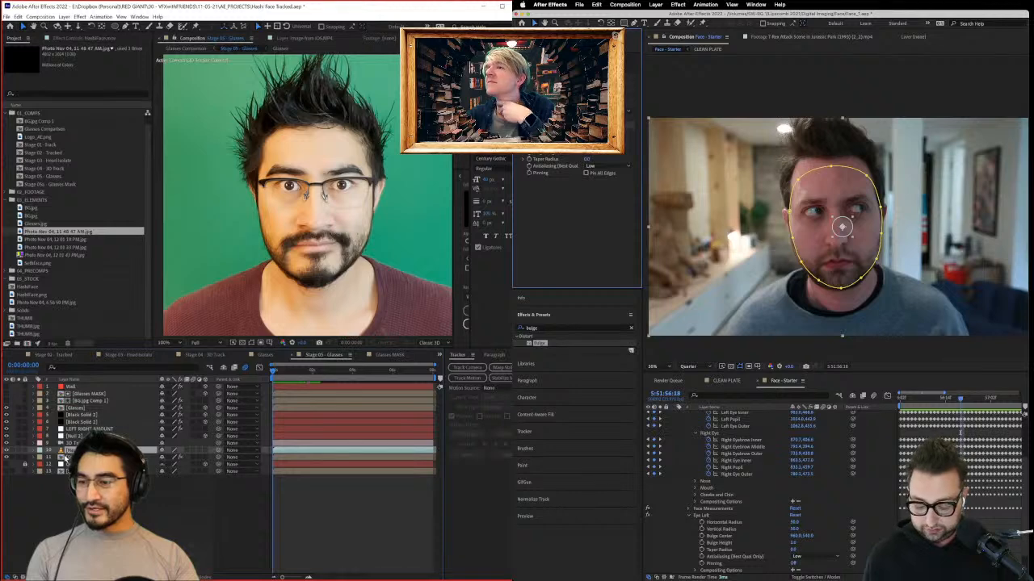
Step: Select the Head Isolate layer in Stage 05 - Glasses, display its 3D Camera Tracker points, and solo the layer at 0:00:01:19
{"action": "left_click", "coordinate": [67, 457]}
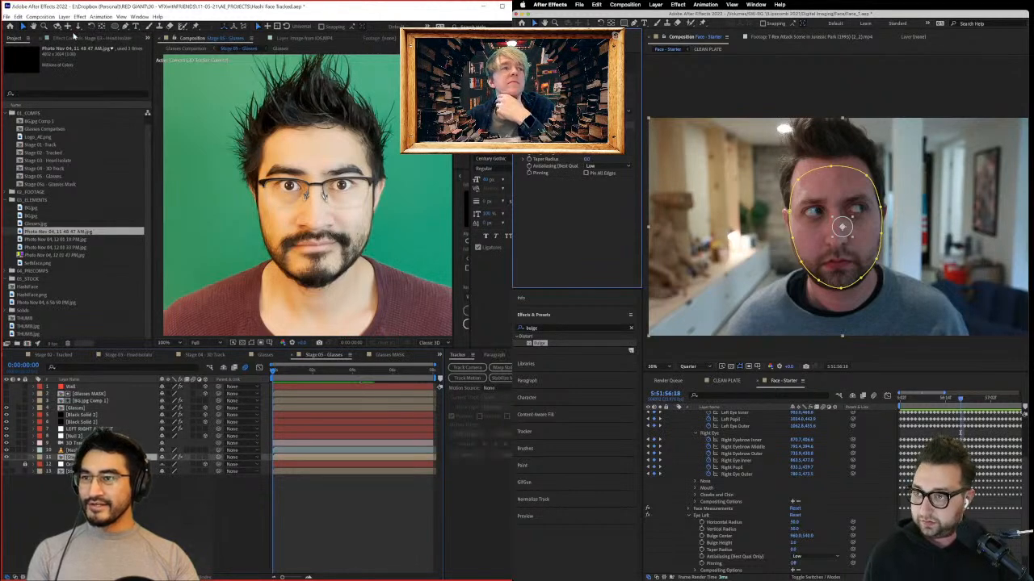
{"action": "left_click", "coordinate": [73, 37]}
{"action": "left_click", "coordinate": [36, 57]}
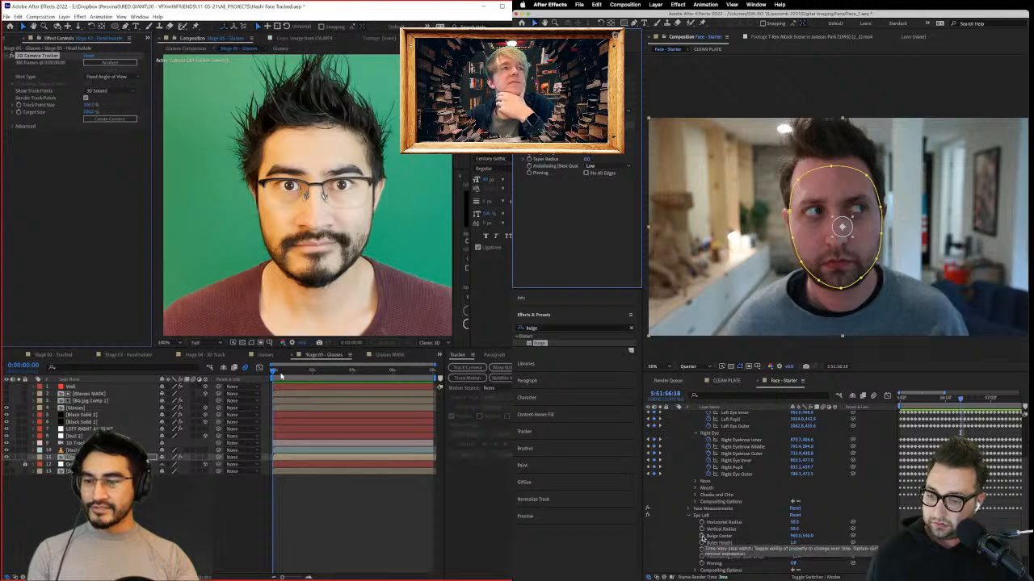
{"action": "left_click_drag", "start_coordinate": [285, 372], "coordinate": [306, 371]}
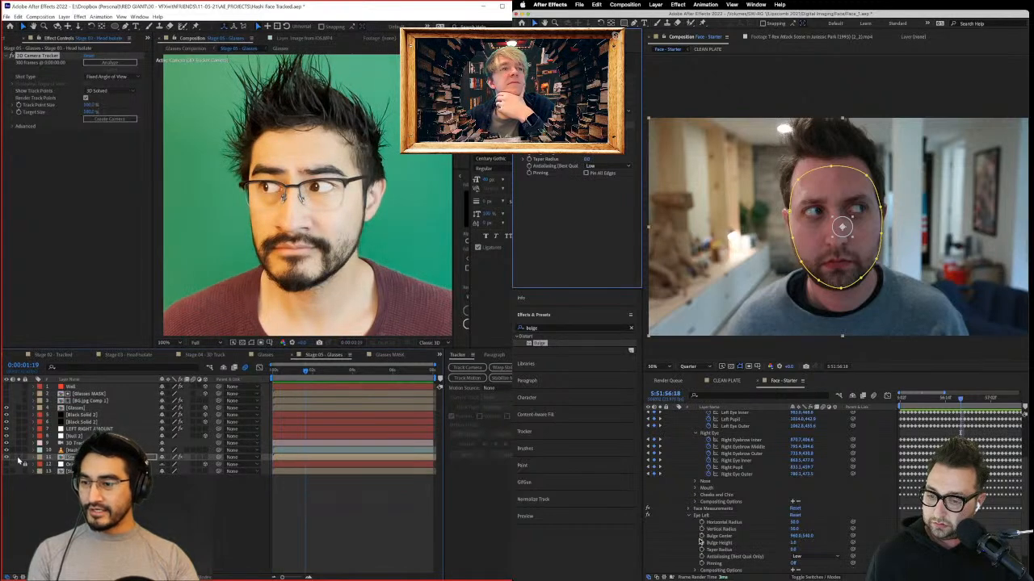
{"action": "left_click", "coordinate": [19, 457]}
Step: Link Eye Left's Bulge Center to the Left Pupil tracking data with an expression, and scrub the soloed head's track points to 0:00:04:02
{"action": "left_click", "coordinate": [702, 536], "text": "alt"}
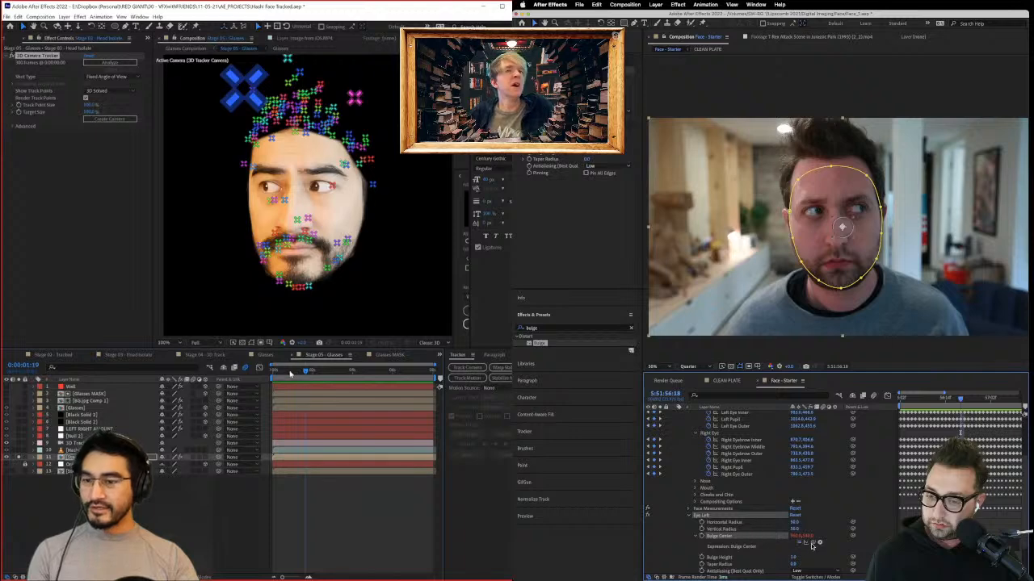
{"action": "left_click_drag", "start_coordinate": [290, 373], "coordinate": [351, 378]}
{"action": "left_click_drag", "start_coordinate": [812, 544], "coordinate": [751, 415]}
{"action": "left_click_drag", "start_coordinate": [351, 378], "coordinate": [385, 380]}
{"action": "left_click_drag", "start_coordinate": [751, 415], "coordinate": [744, 417]}
{"action": "left_click_drag", "start_coordinate": [384, 380], "coordinate": [408, 380]}
{"action": "left_click_drag", "start_coordinate": [744, 417], "coordinate": [745, 441]}
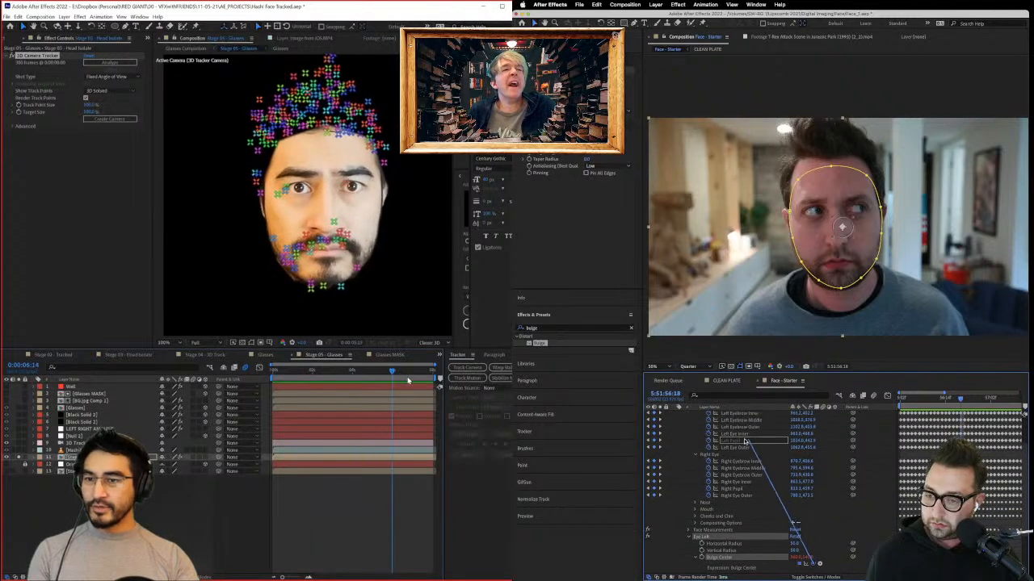
{"action": "left_click_drag", "start_coordinate": [408, 380], "coordinate": [395, 383]}
{"action": "left_click_drag", "start_coordinate": [745, 442], "coordinate": [737, 440]}
{"action": "left_click_drag", "start_coordinate": [395, 383], "coordinate": [309, 385]}
{"action": "left_click_drag", "start_coordinate": [737, 439], "coordinate": [737, 440]}
{"action": "left_click", "coordinate": [826, 487]}
{"action": "left_click_drag", "start_coordinate": [309, 385], "coordinate": [353, 394]}
{"action": "scroll", "coordinate": [723, 530], "scroll_direction": "down", "scroll_amount": 2}
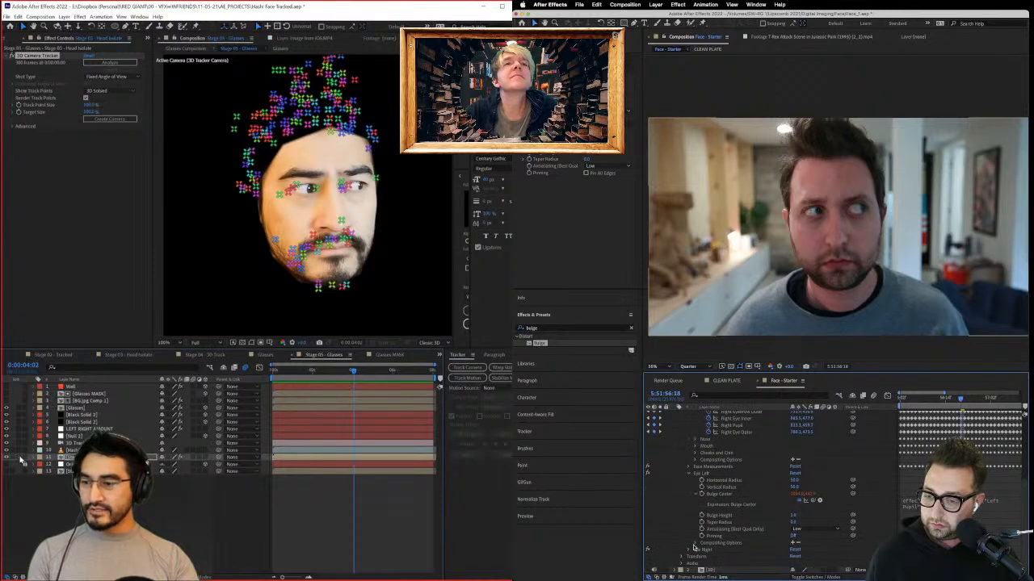
Step: Unsolo the Head Isolate layer and hide the Glasses layer in Stage 05 - Glasses, and in Face - Starter collapse Eye Left and expand Eye Right
{"action": "left_click", "coordinate": [22, 460]}
{"action": "left_click", "coordinate": [688, 474]}
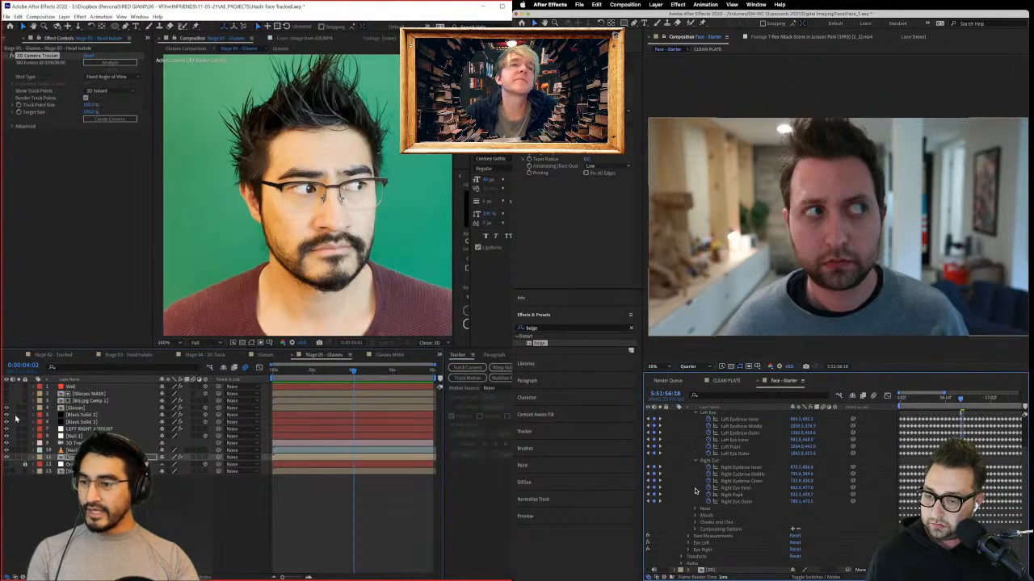
{"action": "left_click", "coordinate": [6, 408]}
{"action": "left_click", "coordinate": [688, 549]}
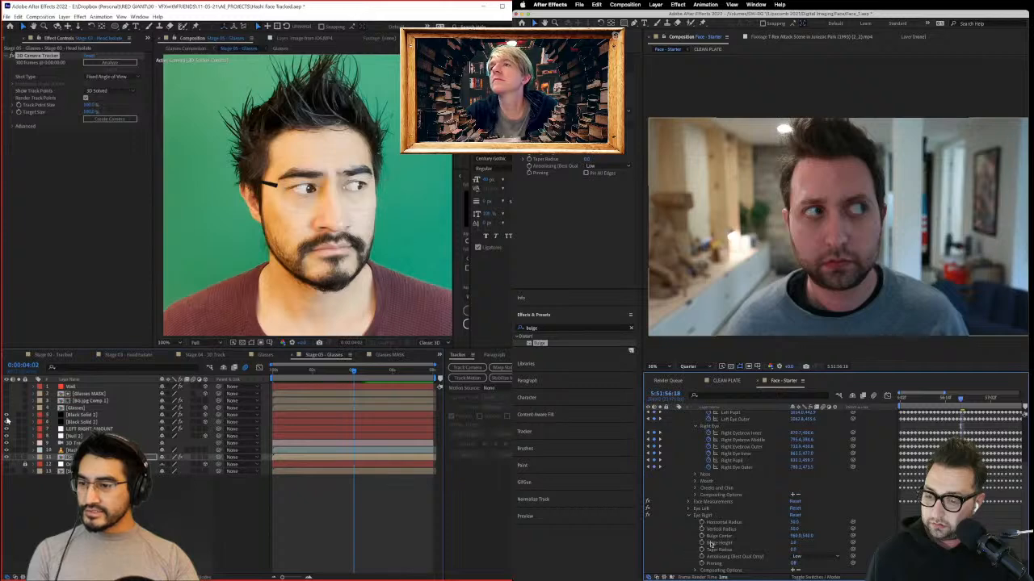
Step: Link Eye Right's Bulge Center to the Right Pupil tracking data with an expression, and show the checkerboard Wall layer in Stage 05 - Glasses
{"action": "left_click", "coordinate": [702, 536], "text": "alt"}
{"action": "left_click", "coordinate": [6, 387]}
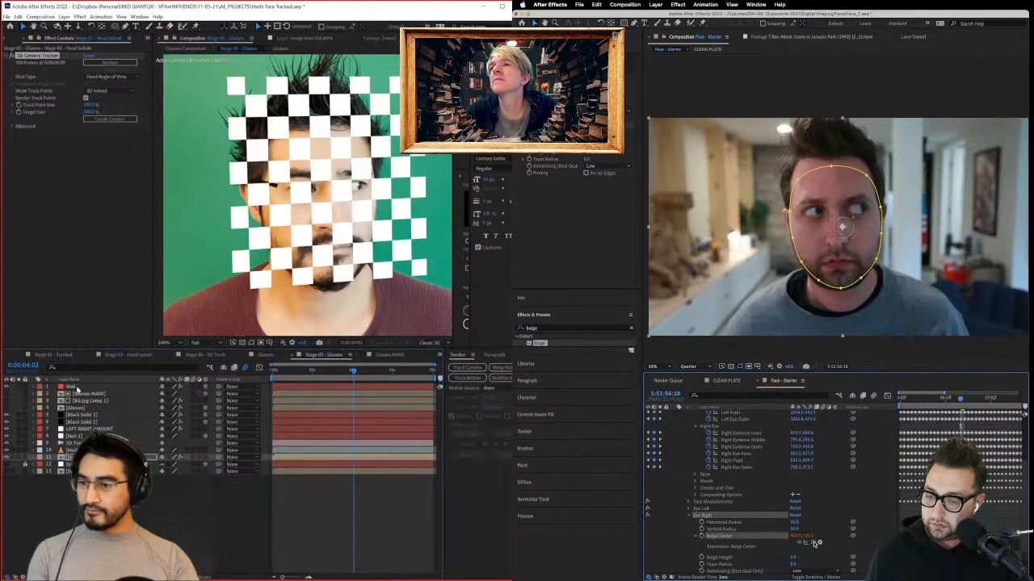
{"action": "left_click", "coordinate": [77, 388]}
{"action": "left_click_drag", "start_coordinate": [813, 542], "coordinate": [738, 464]}
{"action": "left_click_drag", "start_coordinate": [295, 371], "coordinate": [277, 371]}
{"action": "left_click_drag", "start_coordinate": [738, 464], "coordinate": [736, 461]}
{"action": "mouse_move", "coordinate": [277, 371]}
{"action": "left_mouse_down"}
{"action": "mouse_move", "coordinate": [386, 379]}
{"action": "mouse_move", "coordinate": [291, 384]}
{"action": "mouse_move", "coordinate": [409, 381]}
{"action": "mouse_move", "coordinate": [282, 390]}
{"action": "left_mouse_up"}
Step: Enlarge the view of the face in Face - Starter and preview the composition
{"action": "left_click", "coordinate": [902, 397]}
{"action": "left_click", "coordinate": [835, 125]}
{"action": "key", "text": "period"}
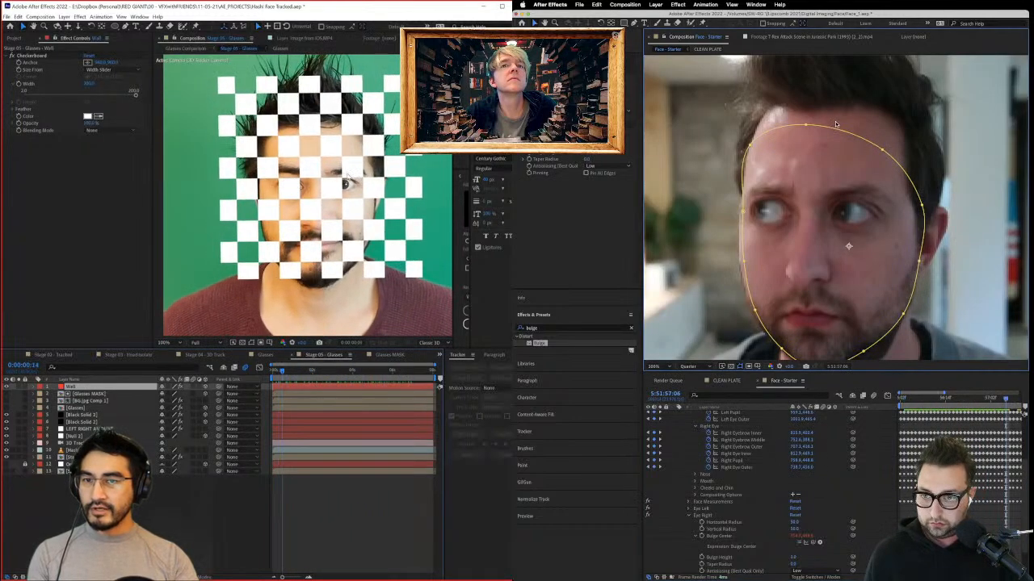
{"action": "left_click_drag", "start_coordinate": [852, 252], "coordinate": [851, 217]}
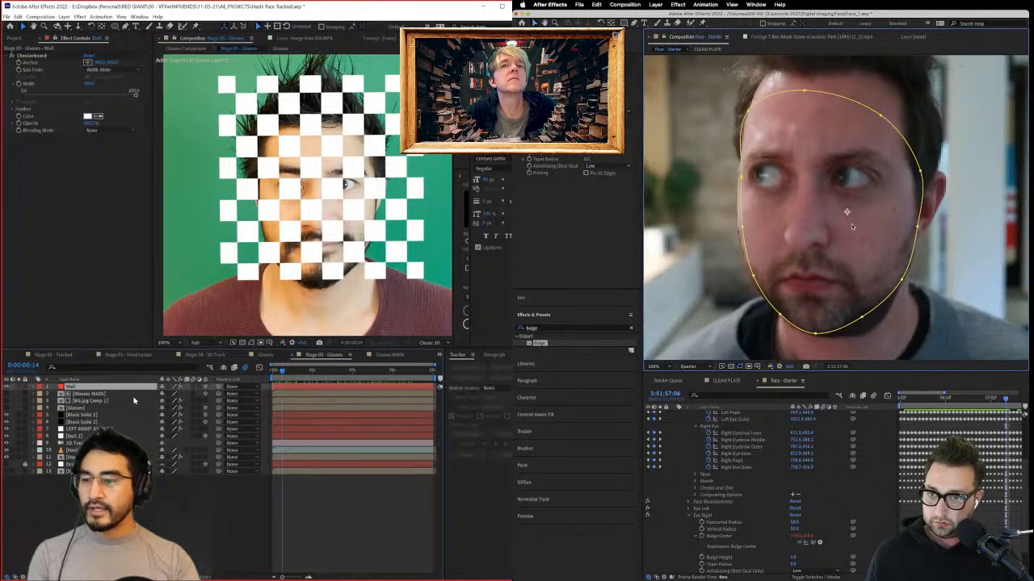
{"action": "key", "text": "space"}
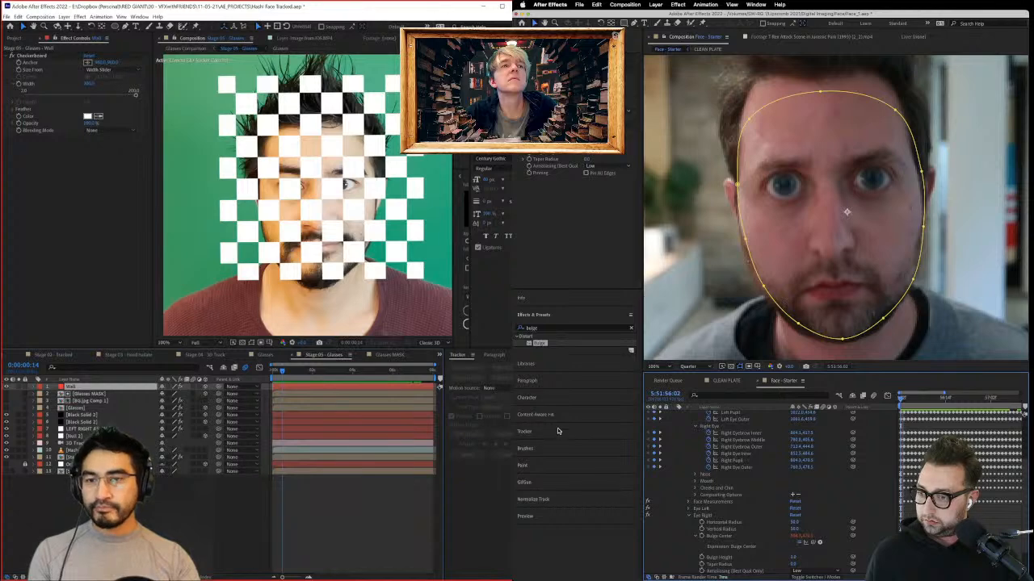
Step: Reveal the preview playback settings and save the Face - Starter project
{"action": "left_click", "coordinate": [545, 516]}
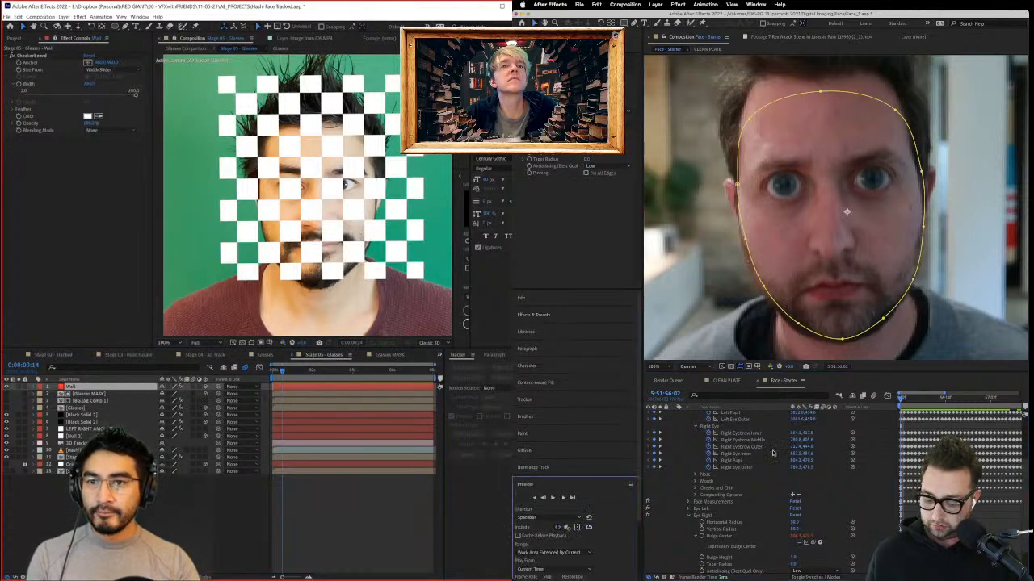
{"action": "key", "text": "super+s"}
{"action": "left_click", "coordinate": [928, 403]}
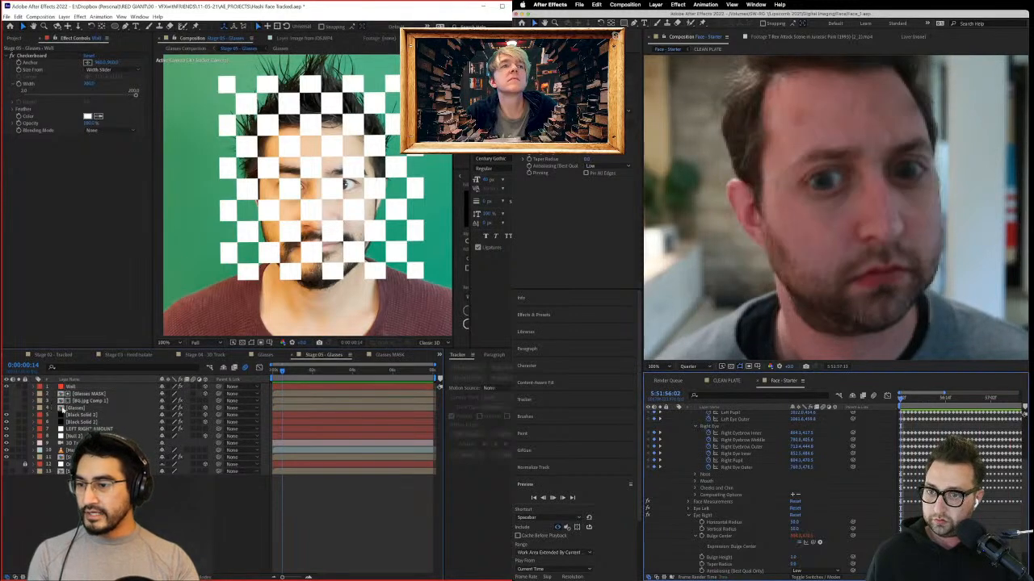
Step: Check the Glasses composition, hide the Wall layer in Stage 05 - Glasses with the glasses visible, and preview Face - Starter
{"action": "left_click", "coordinate": [263, 356]}
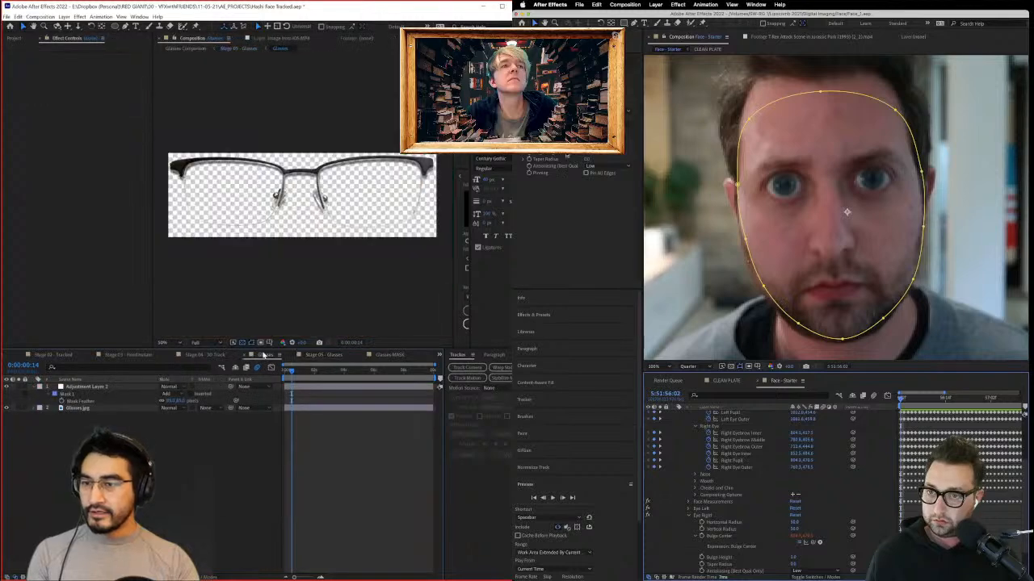
{"action": "left_click", "coordinate": [321, 356]}
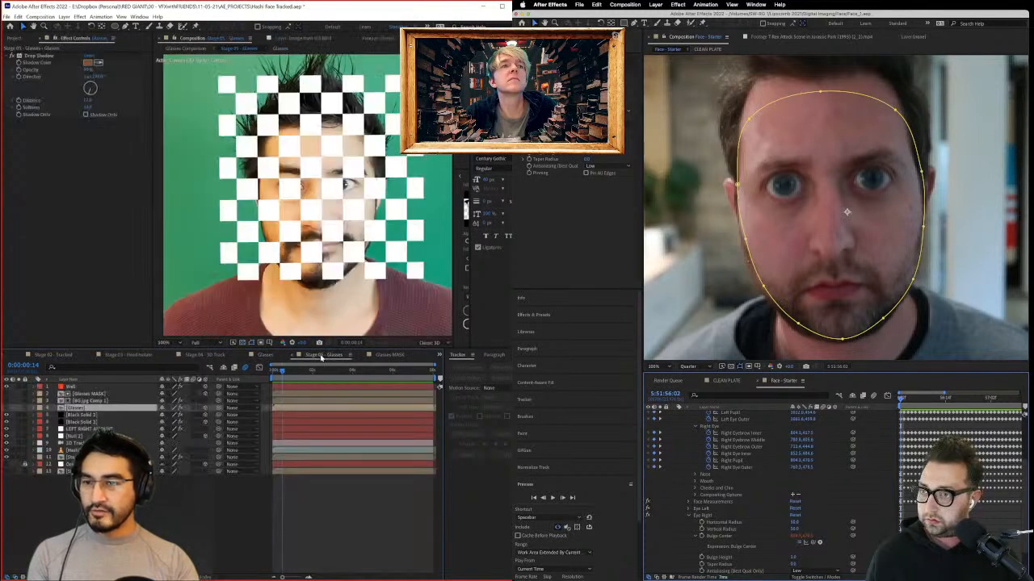
{"action": "left_click", "coordinate": [6, 387]}
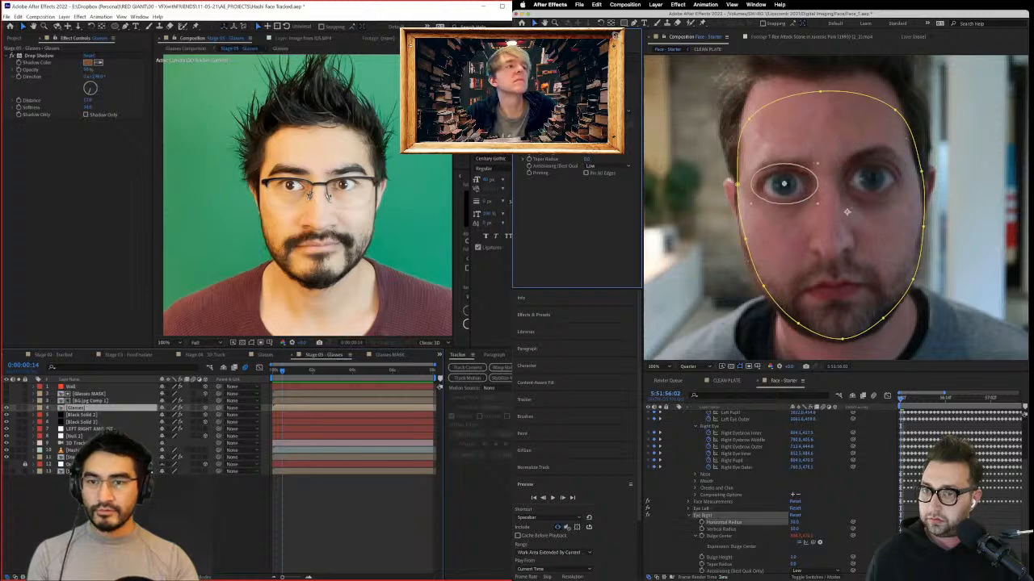
{"action": "key", "text": "space"}
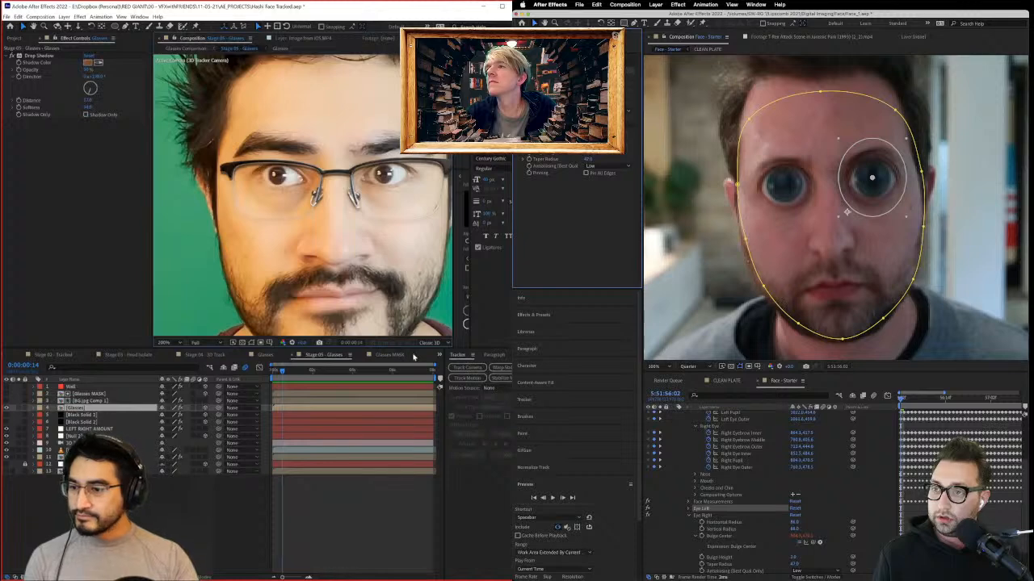
Step: Show the Glasses MASK layer, open its composition, and compare the lens shapes with Glasses.jpg shown and hidden
{"action": "left_click", "coordinate": [6, 394]}
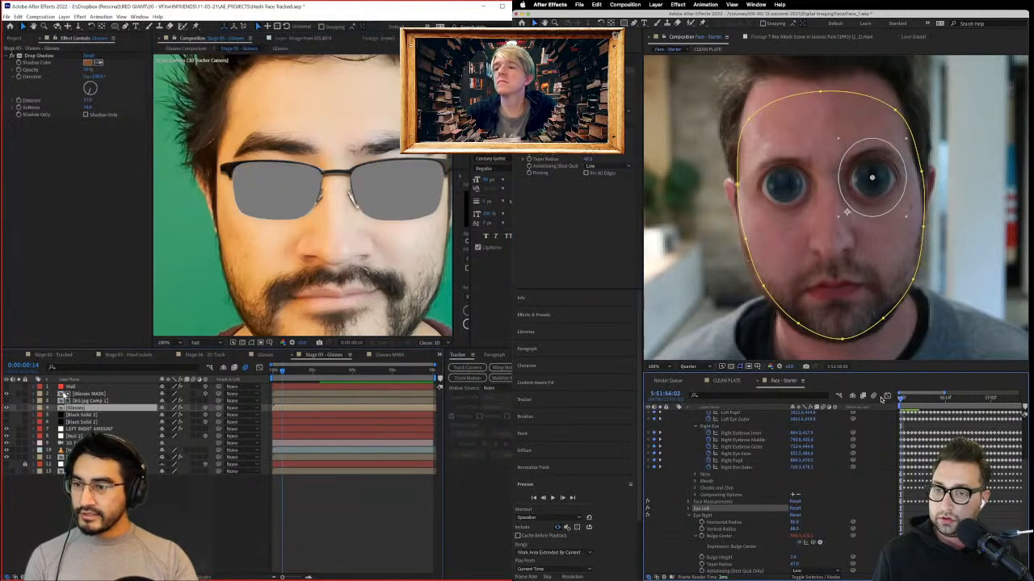
{"action": "left_click", "coordinate": [390, 356]}
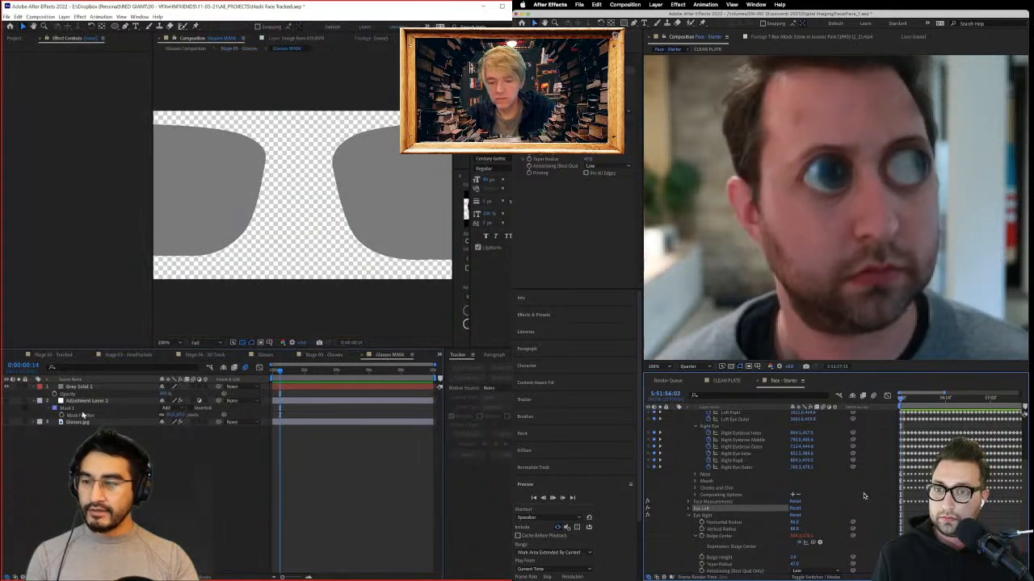
{"action": "left_click", "coordinate": [6, 422]}
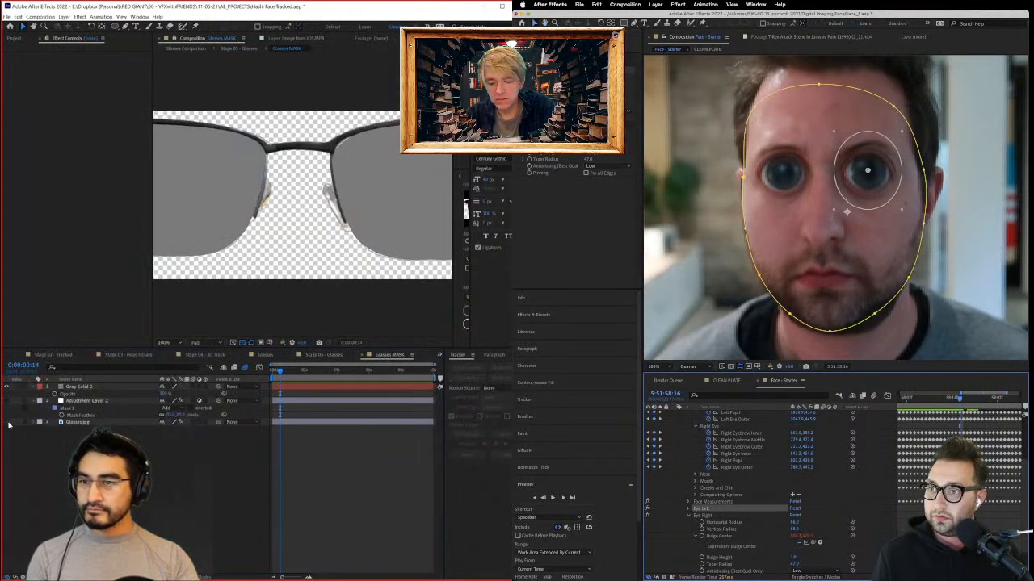
{"action": "left_click", "coordinate": [7, 422]}
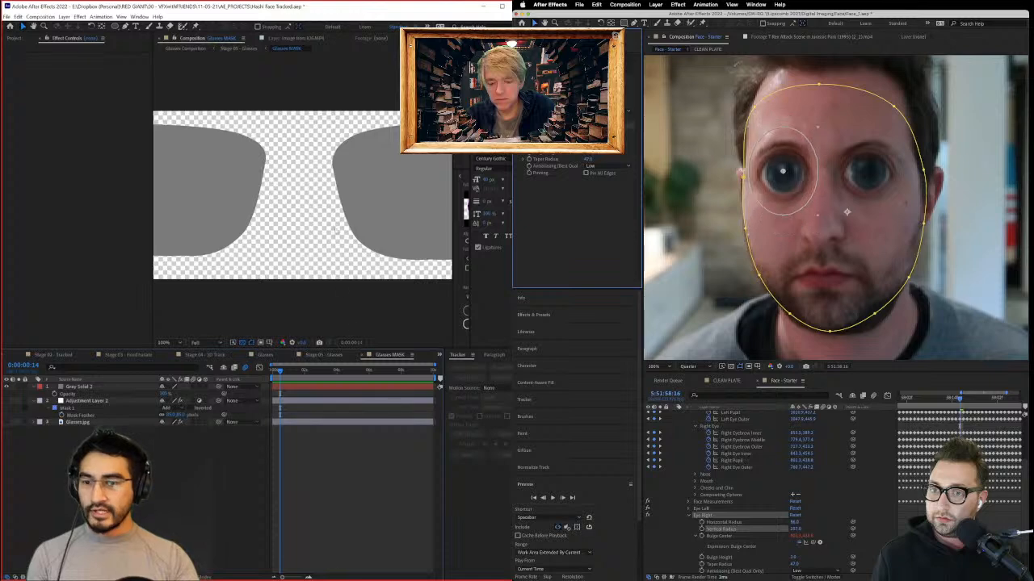
{"action": "key", "text": "comma"}
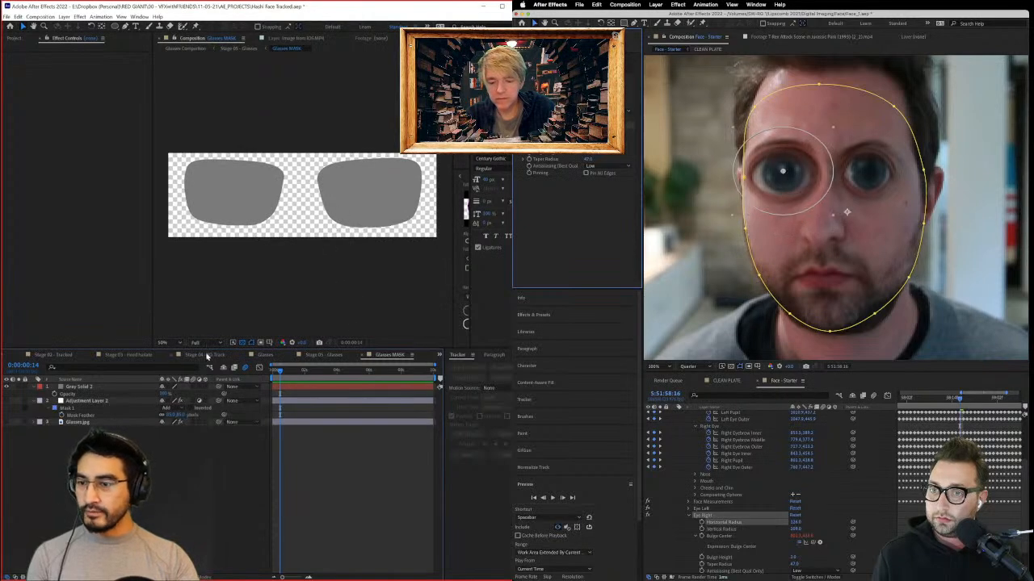
Step: Look through the Stage 04 - 3D Track, Glasses and Stage 03 - Head Isolate compositions and return to Stage 05 - Glasses
{"action": "left_click", "coordinate": [209, 356]}
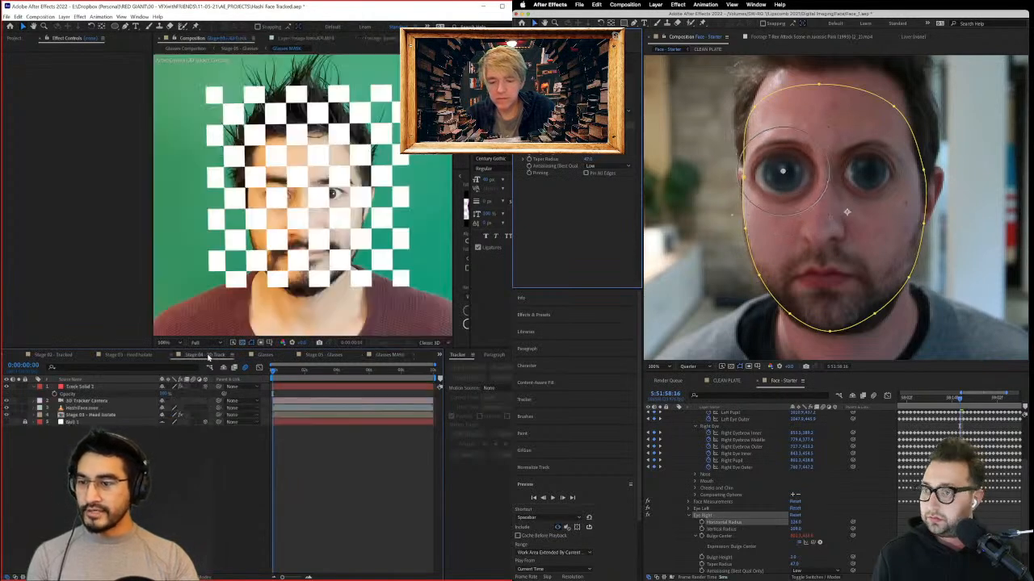
{"action": "left_click", "coordinate": [266, 355]}
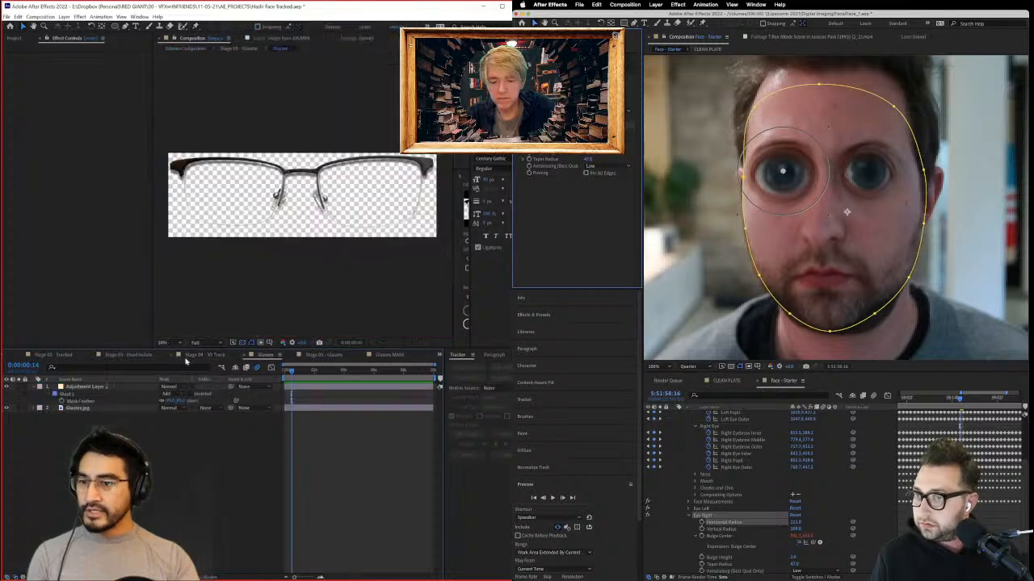
{"action": "left_click", "coordinate": [131, 355]}
{"action": "left_click", "coordinate": [323, 355]}
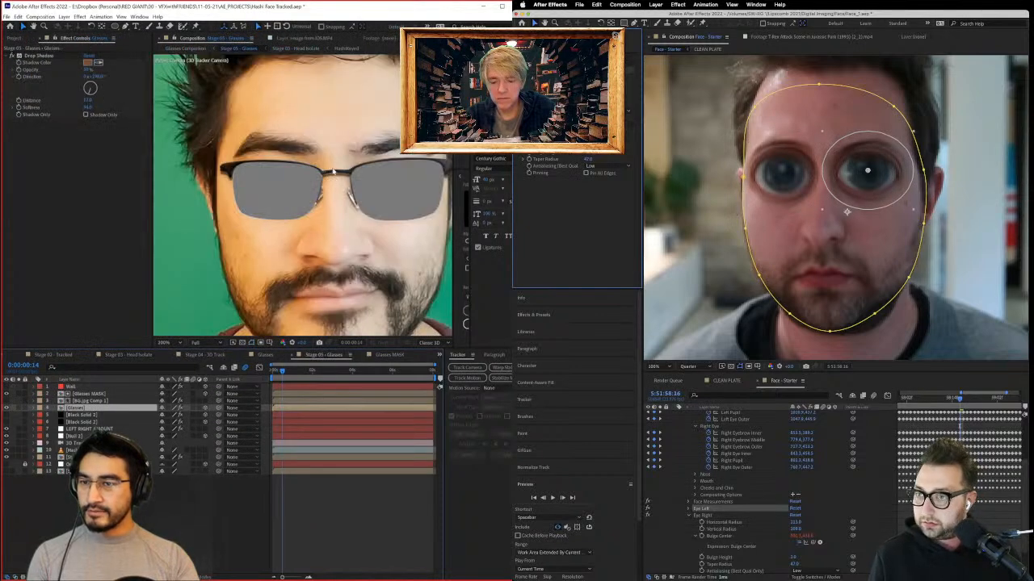
Step: Undo the first visibility change on Glasses MASK, view the whole head with the grey lenses, and hide the Glasses MASK layer
{"action": "left_click", "coordinate": [6, 394]}
{"action": "left_click", "coordinate": [865, 493]}
{"action": "key", "text": "ctrl+z"}
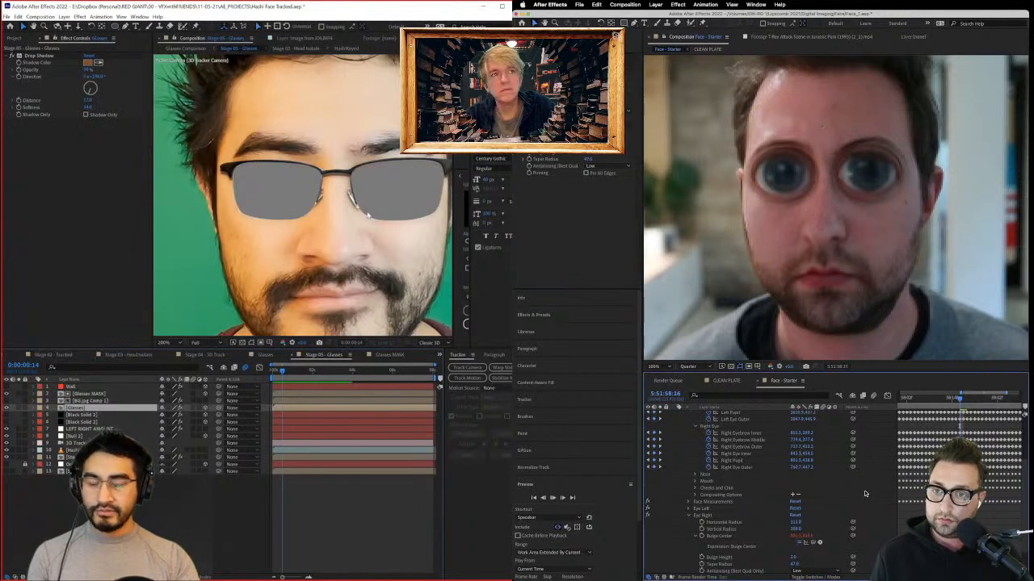
{"action": "scroll", "coordinate": [387, 190], "scroll_direction": "down", "scroll_amount": 1}
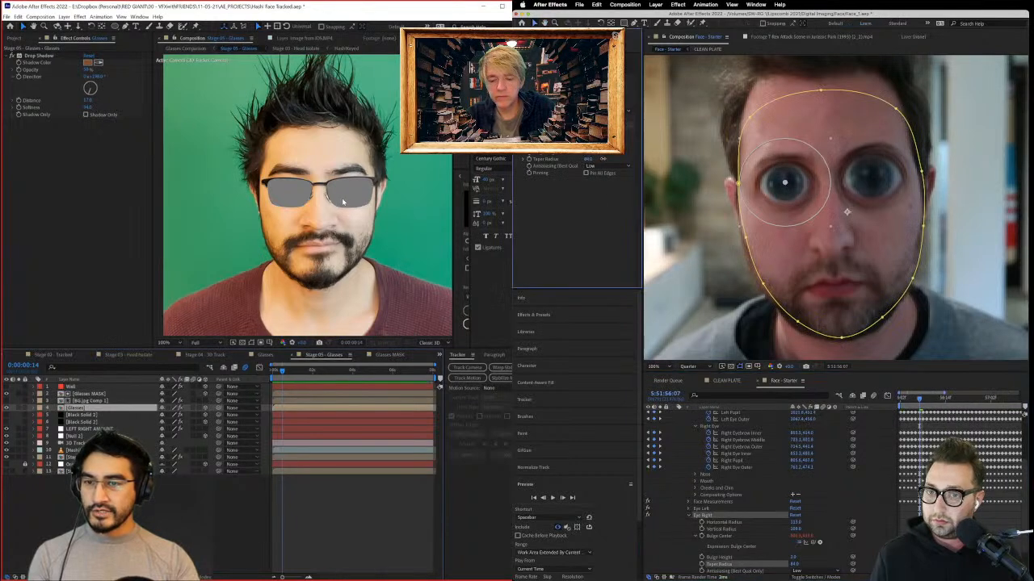
{"action": "left_click", "coordinate": [8, 394]}
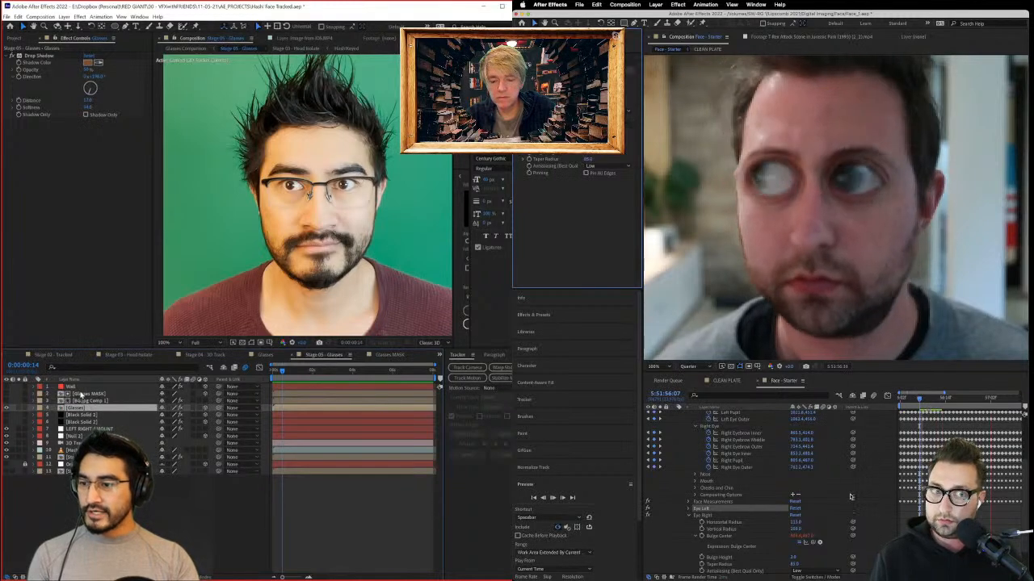
Step: Show the project's items, duplicate the Glasses MASK layer in Stage 05 - Glasses, and make the duplicate visible
{"action": "left_click", "coordinate": [14, 39]}
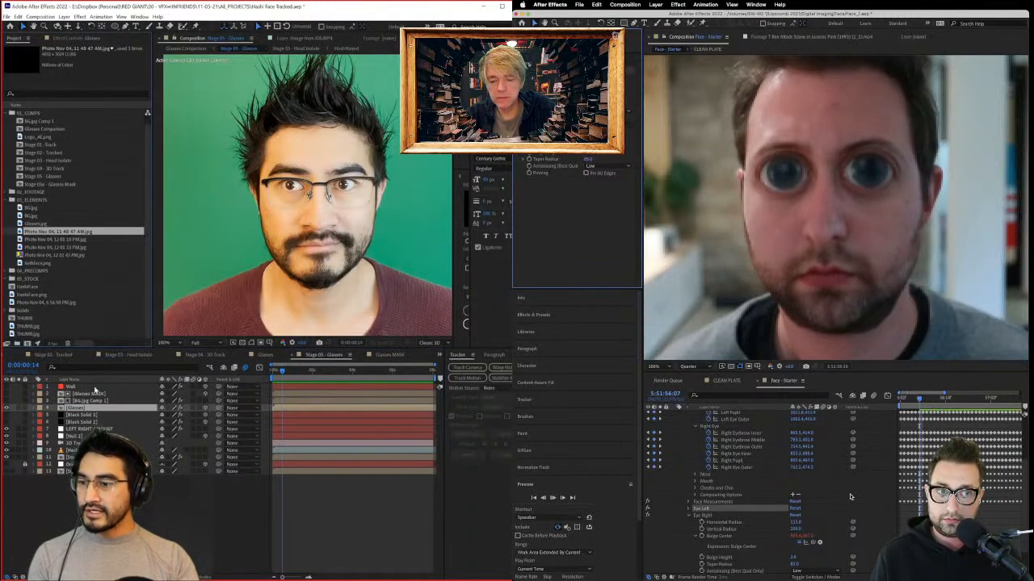
{"action": "left_click", "coordinate": [69, 393]}
{"action": "key", "text": "ctrl+d"}
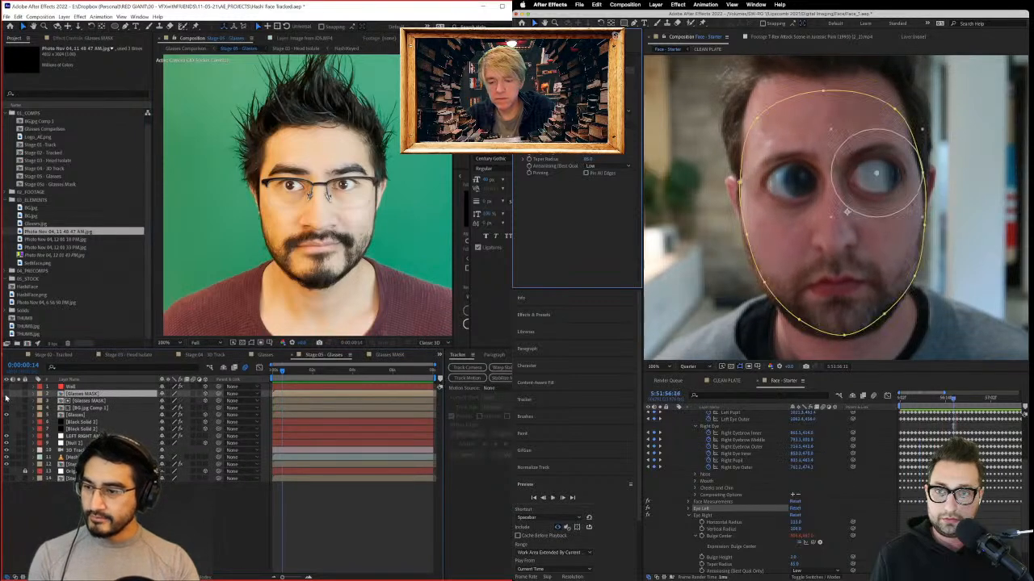
{"action": "left_click", "coordinate": [6, 395]}
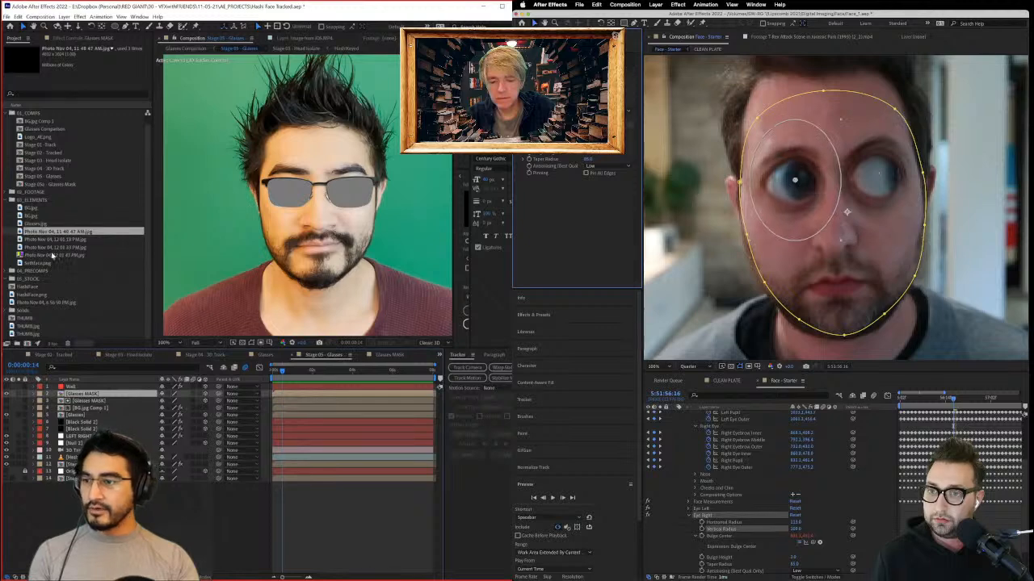
Step: Add BG.jpg to the Stage 05 - Glasses composition, scale it down and position it over the face
{"action": "left_click", "coordinate": [46, 239]}
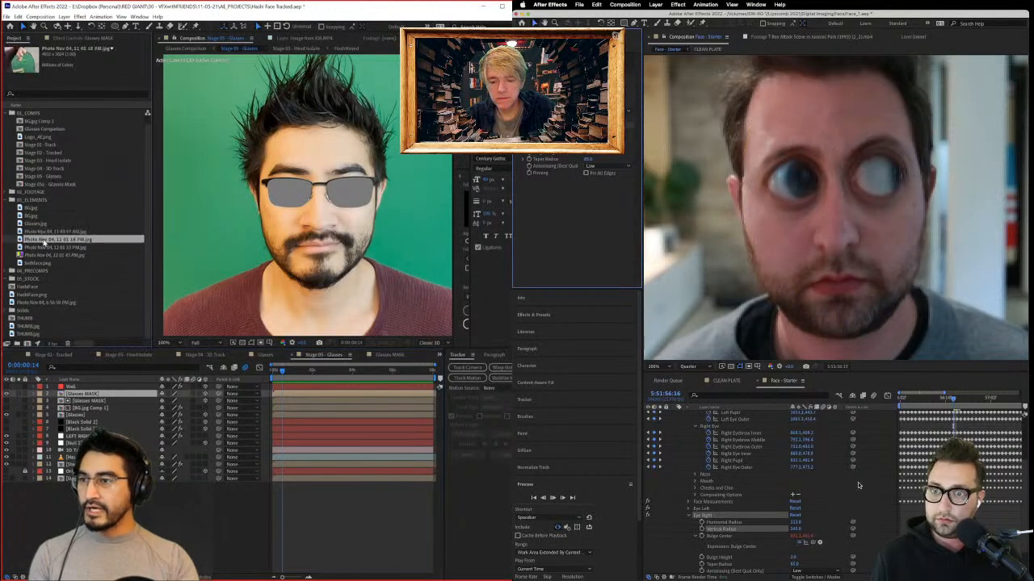
{"action": "left_click", "coordinate": [32, 216]}
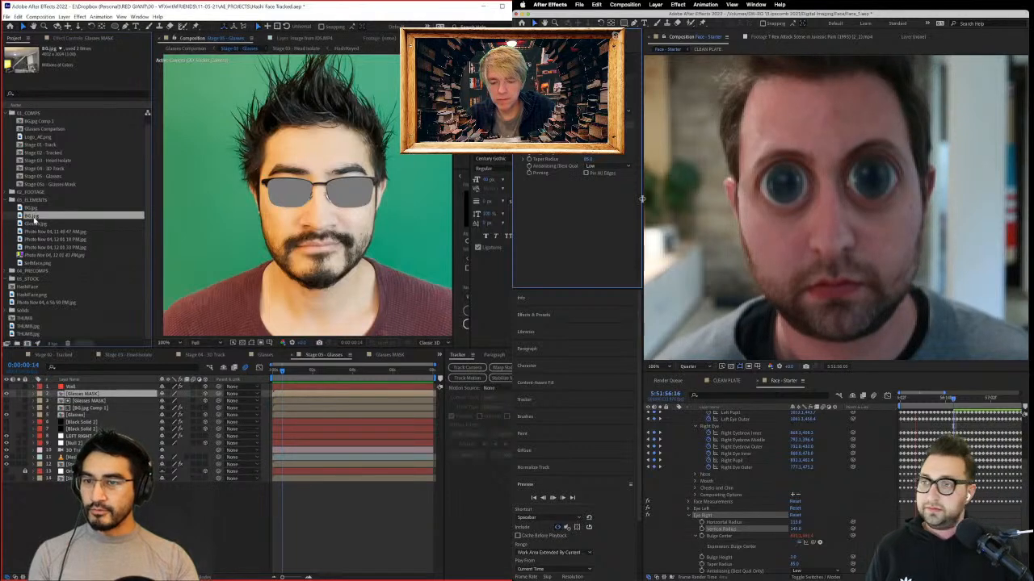
{"action": "left_click_drag", "start_coordinate": [34, 222], "coordinate": [306, 209]}
{"action": "key", "text": "s"}
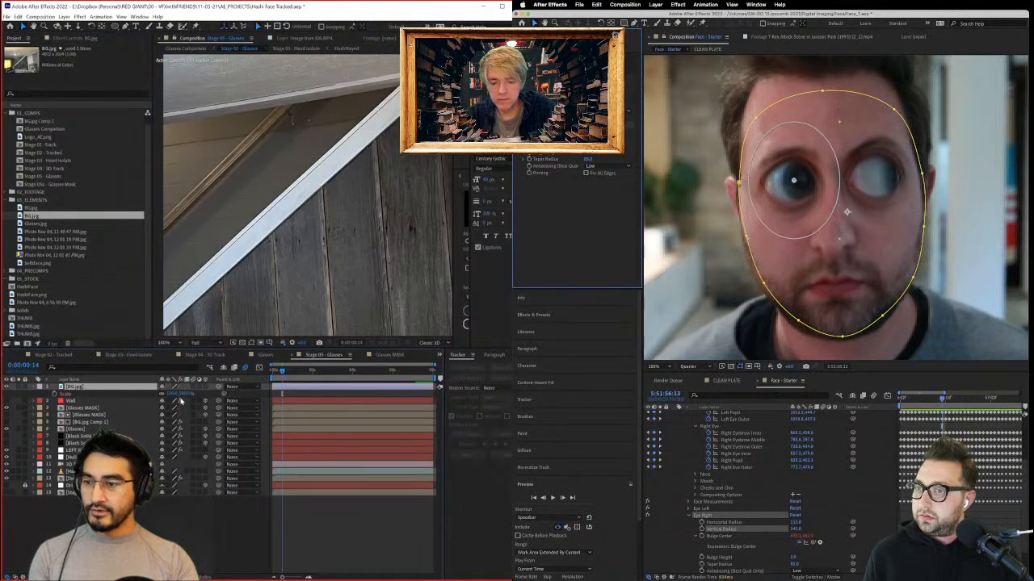
{"action": "left_click_drag", "start_coordinate": [180, 393], "coordinate": [157, 402]}
{"action": "left_click_drag", "start_coordinate": [400, 228], "coordinate": [389, 198]}
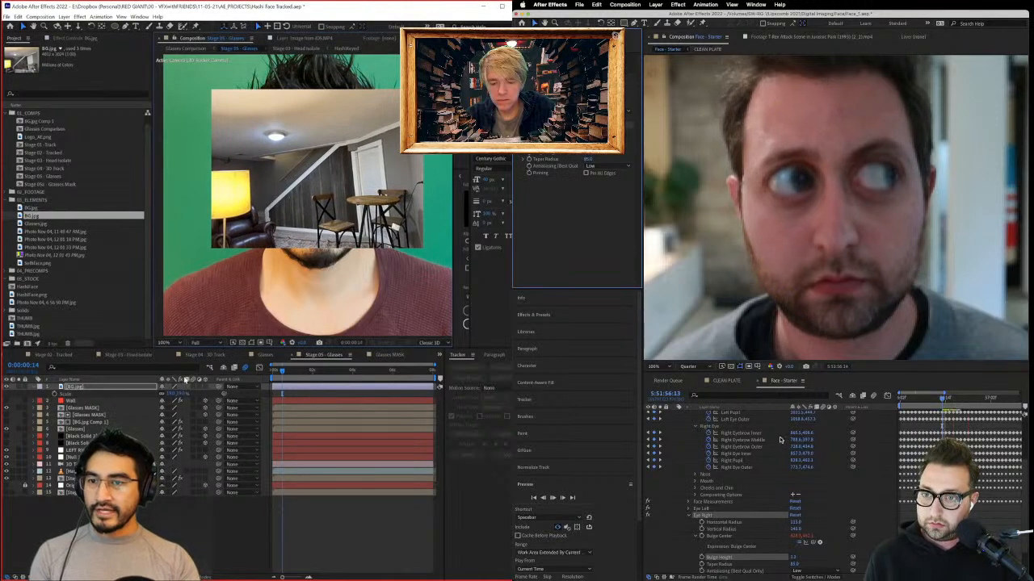
Step: Place BG.jpg directly beneath the duplicated Glasses MASK layer, give it an Alpha Matte from that layer, and preview the lens reflections
{"action": "left_click_drag", "start_coordinate": [97, 389], "coordinate": [142, 414]}
{"action": "key", "text": "space"}
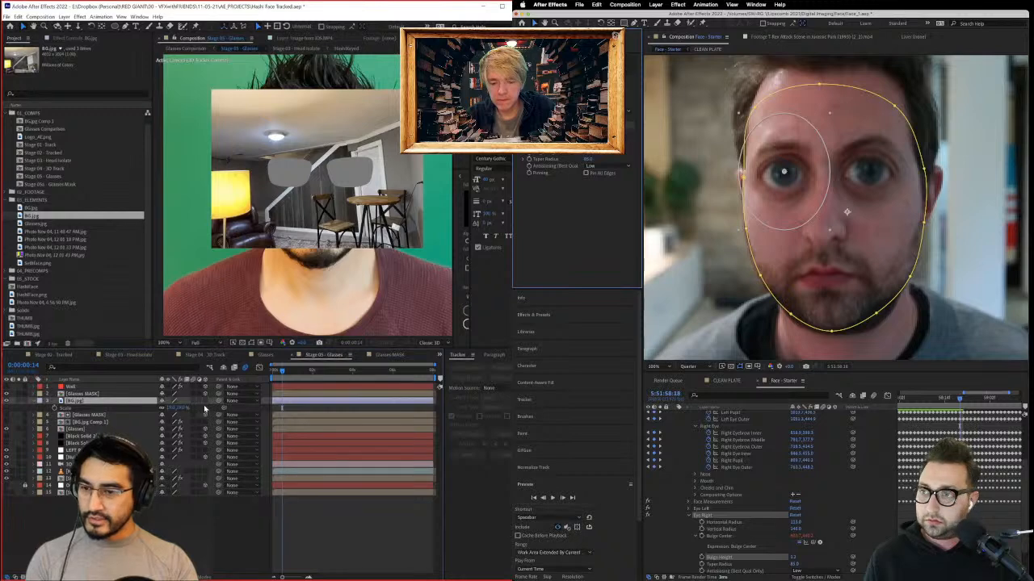
{"action": "key", "text": "F4"}
{"action": "left_click", "coordinate": [208, 400]}
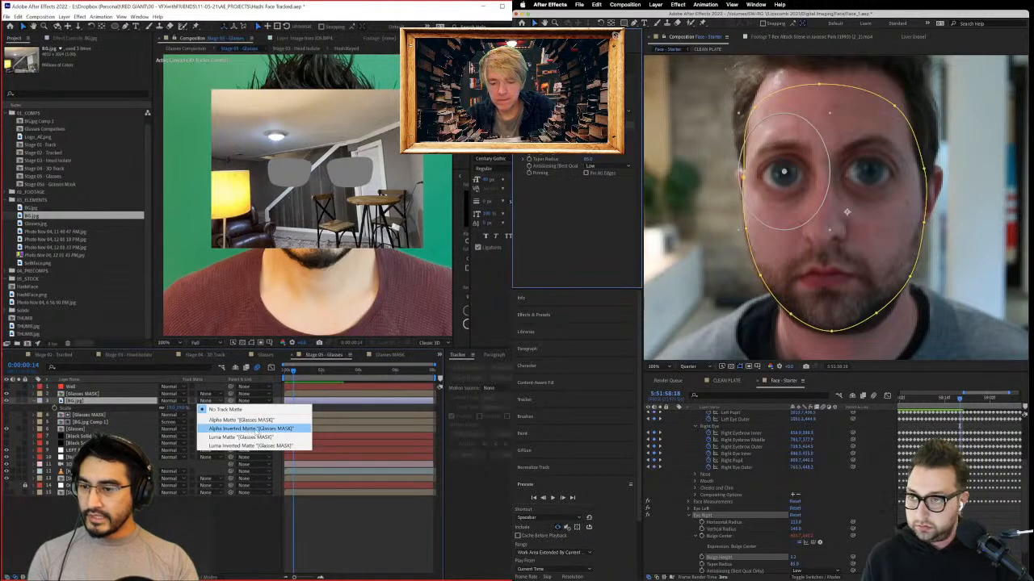
{"action": "left_click", "coordinate": [250, 428]}
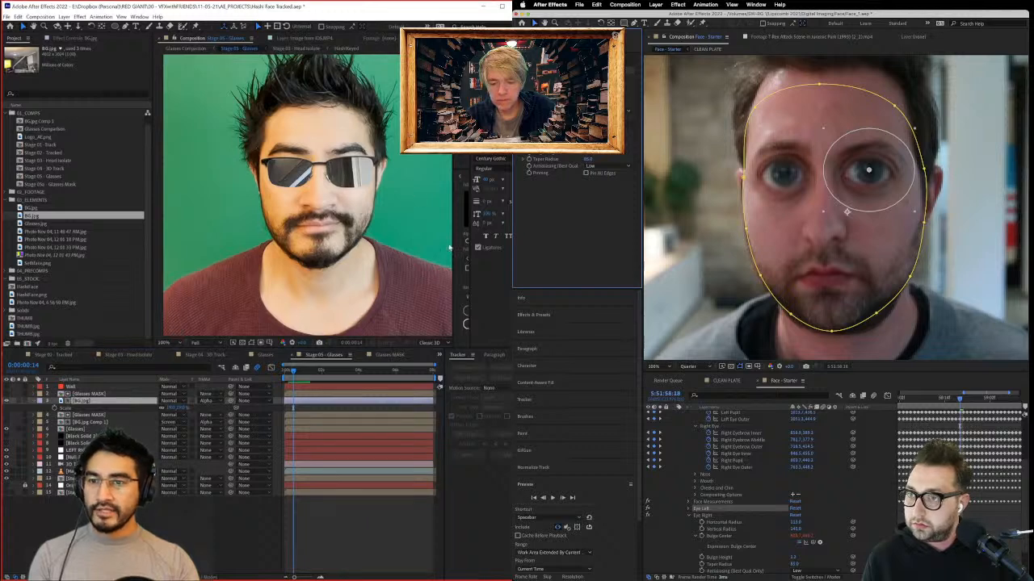
{"action": "key", "text": "space"}
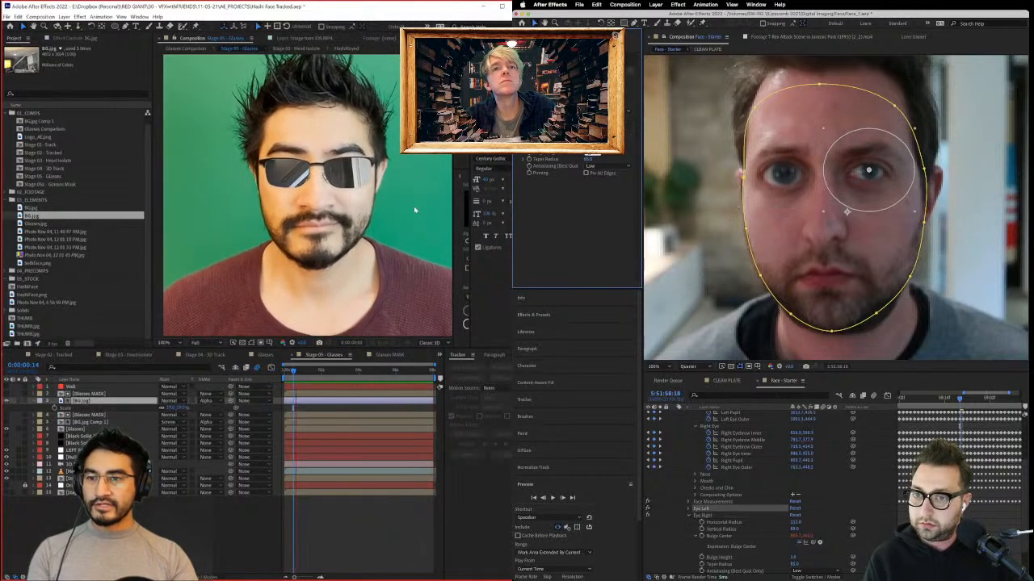
Step: Set the Eye Right effect's Bulge Height to 0 in Face - Starter and save the project
{"action": "type", "text": "0"}
{"action": "key", "text": "Return"}
{"action": "key", "text": "super+s"}
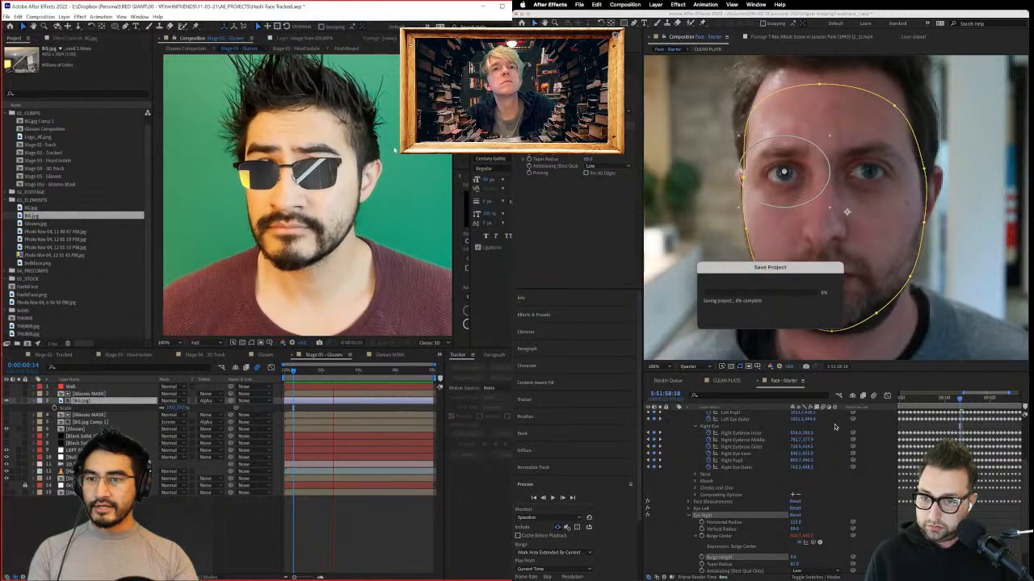
{"action": "left_click", "coordinate": [867, 521]}
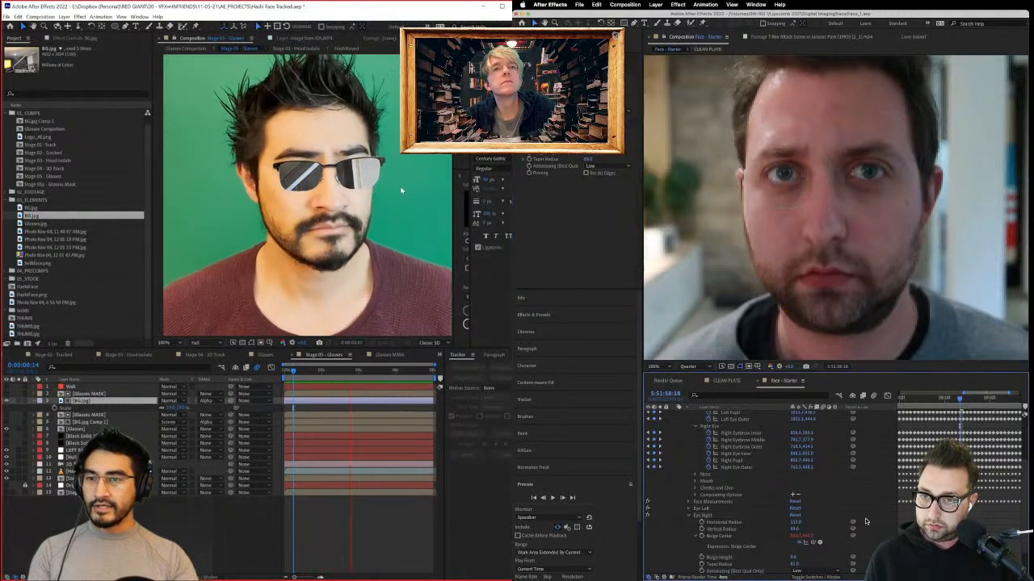
{"action": "left_click", "coordinate": [689, 516]}
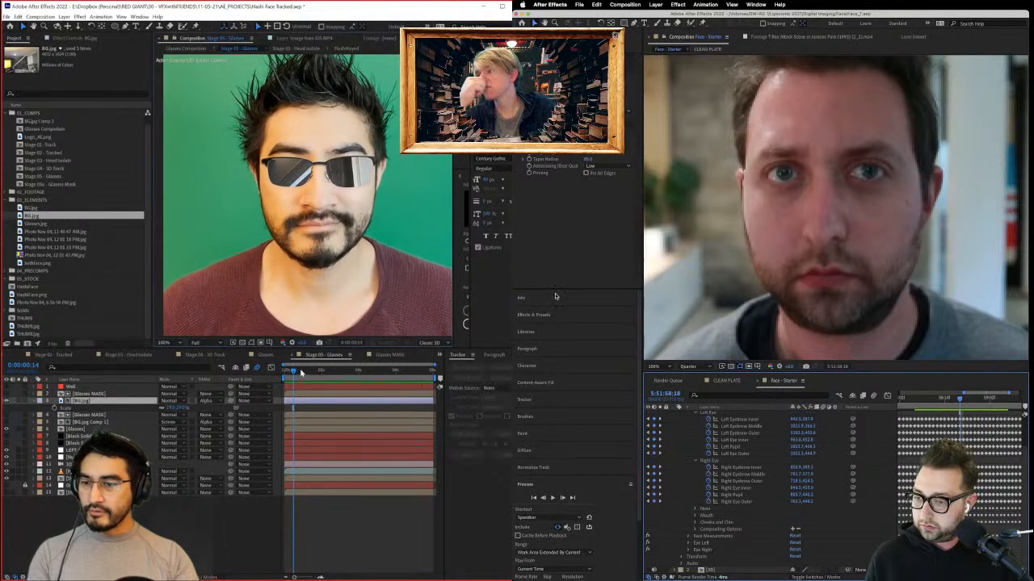
Step: Scrub through Stage 05 - Glasses to check the lens reflections and bring up the effects library for Face - Starter
{"action": "mouse_move", "coordinate": [302, 372]}
{"action": "left_mouse_down"}
{"action": "mouse_move", "coordinate": [344, 370]}
{"action": "mouse_move", "coordinate": [287, 371]}
{"action": "mouse_move", "coordinate": [319, 371]}
{"action": "left_mouse_up"}
{"action": "left_click", "coordinate": [543, 314]}
{"action": "left_click", "coordinate": [631, 328]}
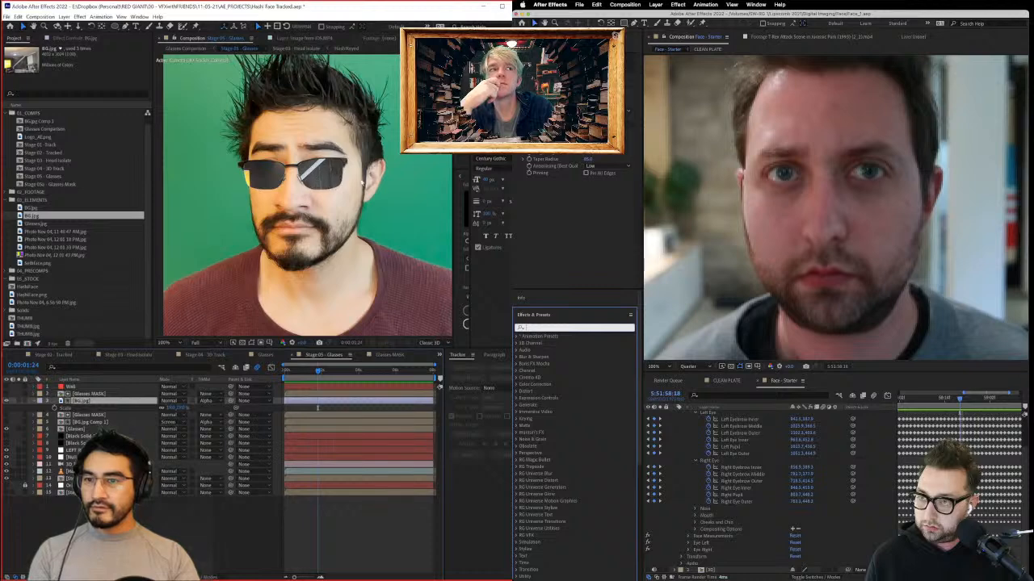
Step: Open the Face - Test composition from the project, examine the plate layer's Nose effect settings, and return to Face - Starter
{"action": "key", "text": "super+0"}
{"action": "left_click_drag", "start_coordinate": [319, 371], "coordinate": [312, 375]}
{"action": "scroll", "coordinate": [563, 234], "scroll_direction": "up", "scroll_amount": 4}
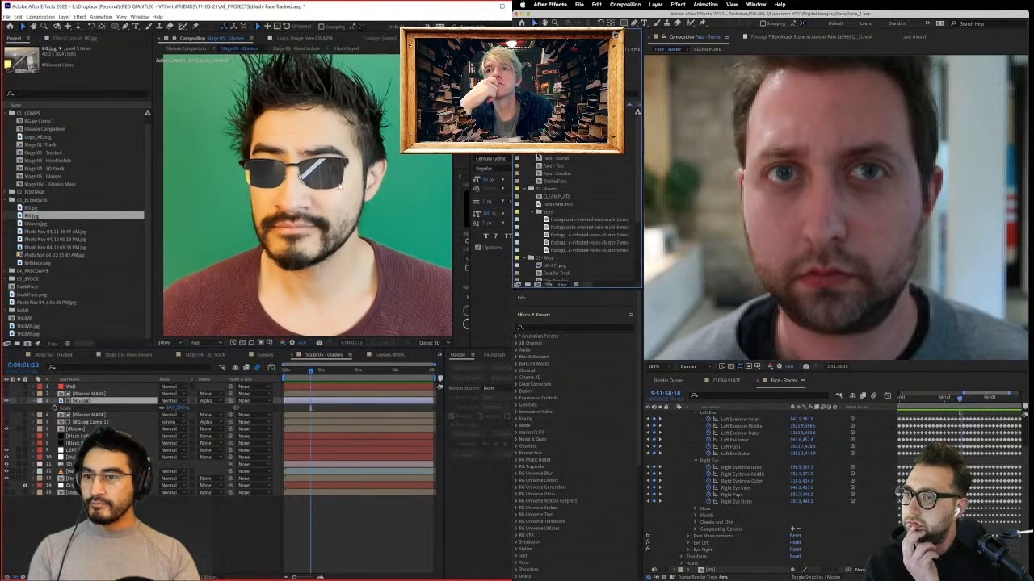
{"action": "double_click", "coordinate": [538, 166]}
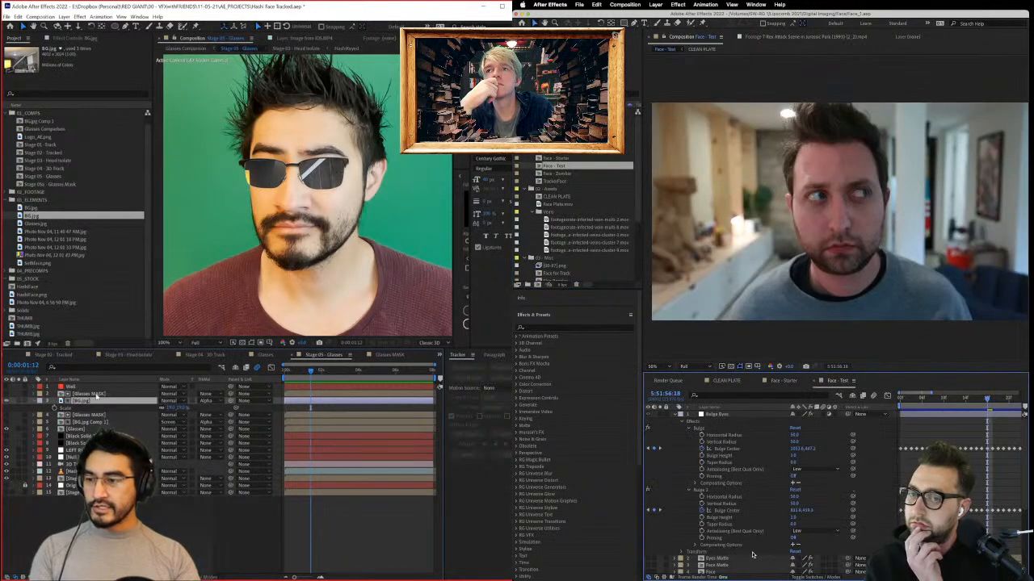
{"action": "scroll", "coordinate": [752, 555], "scroll_direction": "down", "scroll_amount": 5}
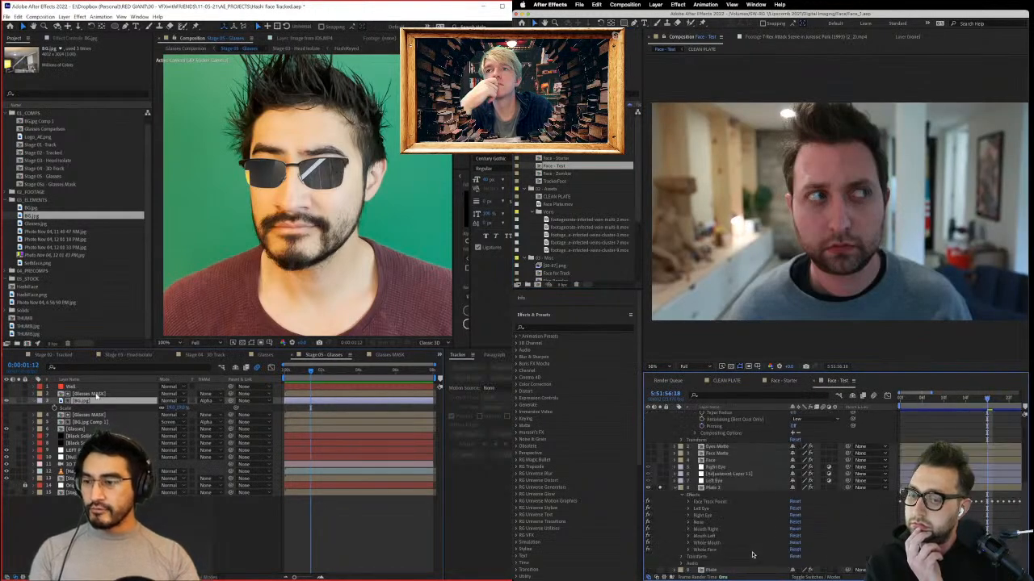
{"action": "left_click", "coordinate": [688, 523]}
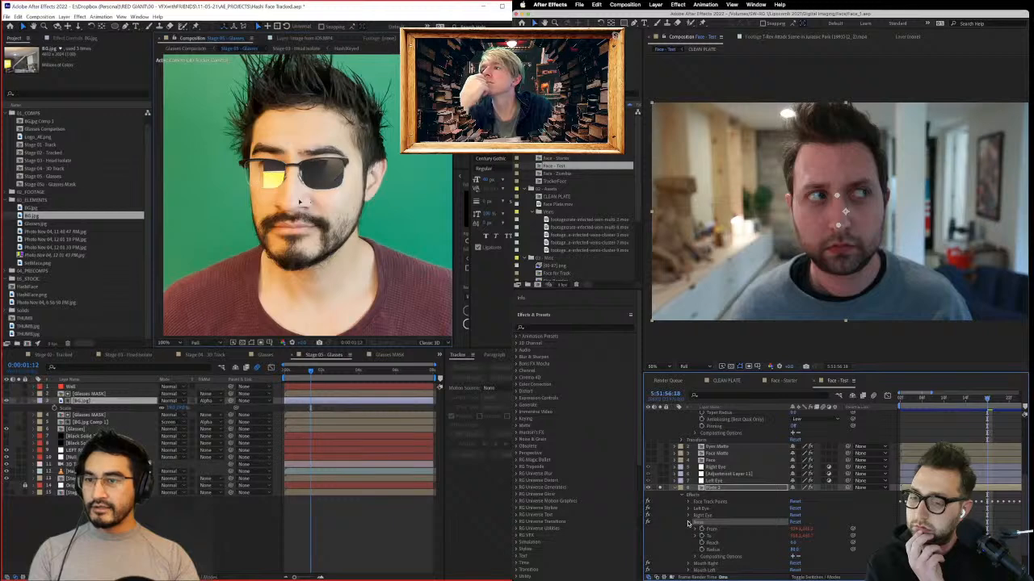
{"action": "left_click", "coordinate": [687, 522]}
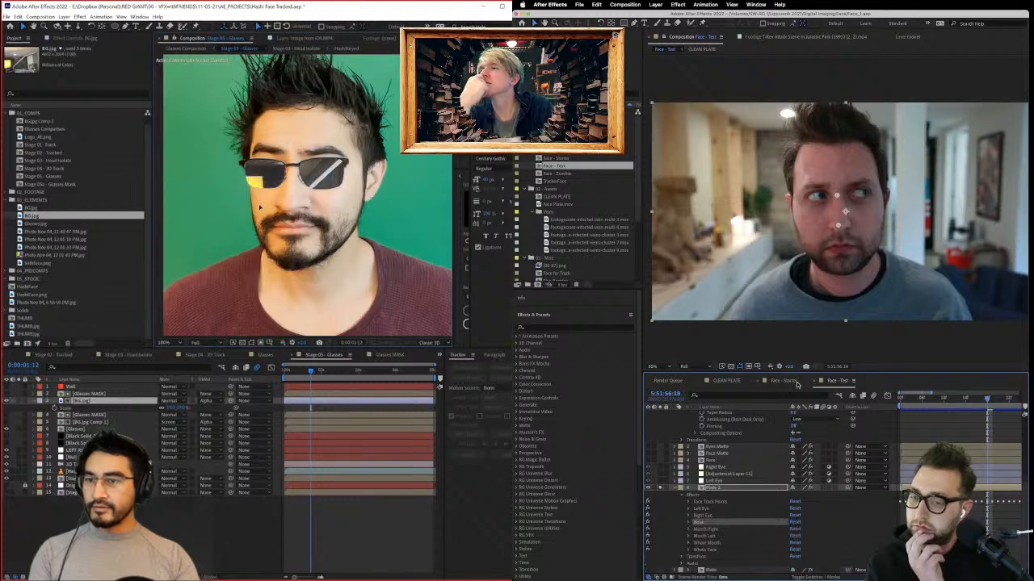
{"action": "left_click", "coordinate": [781, 383]}
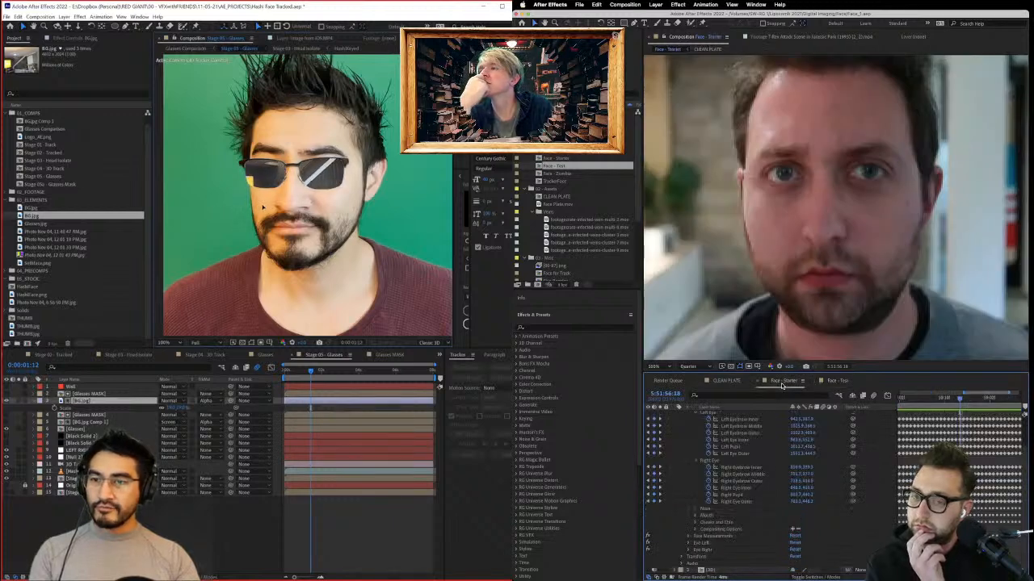
Step: Find CC Smear among the Distort effects and apply it to the Plate layer in Face - Starter
{"action": "left_click", "coordinate": [516, 391]}
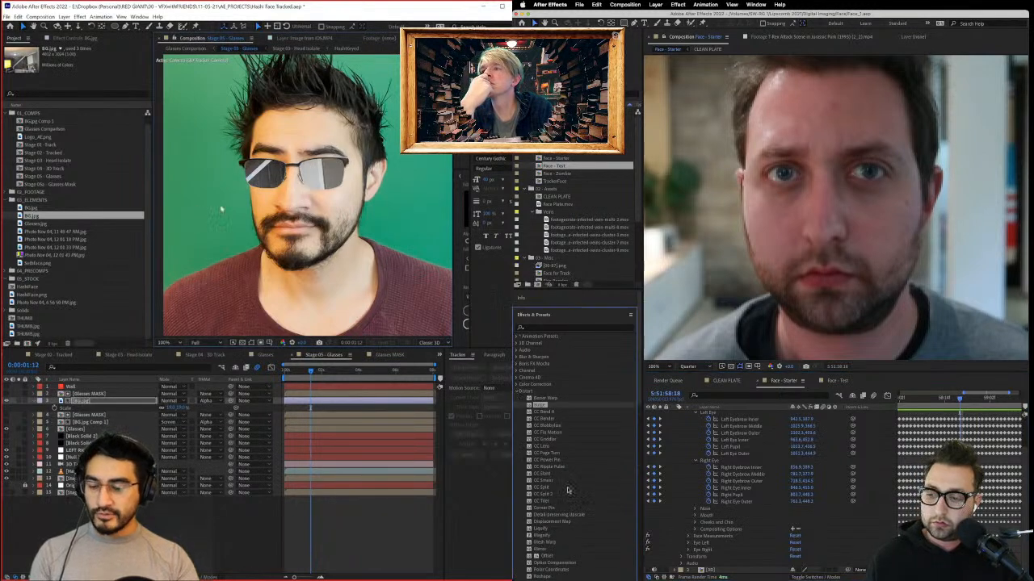
{"action": "scroll", "coordinate": [567, 490], "scroll_direction": "down", "scroll_amount": 10}
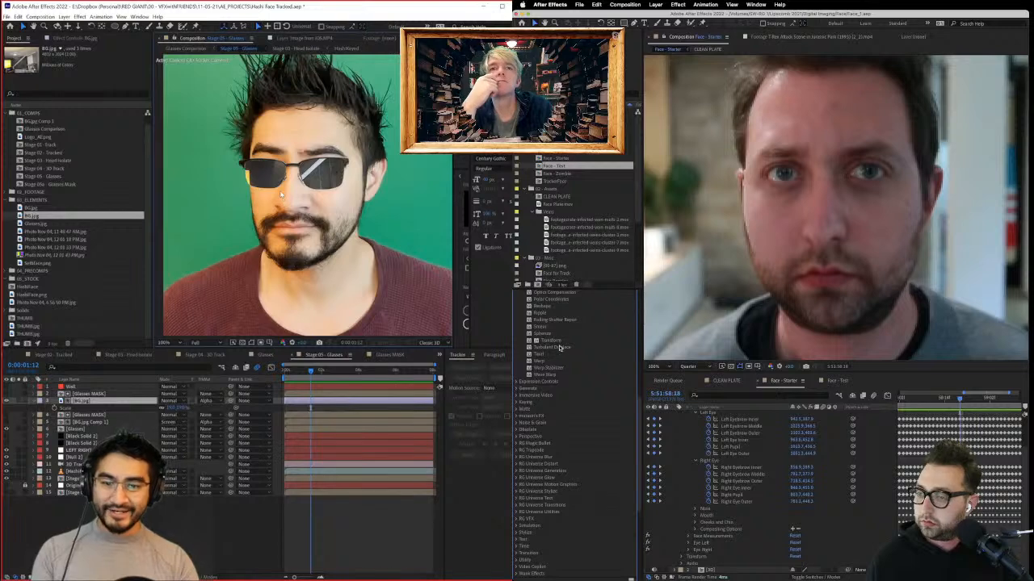
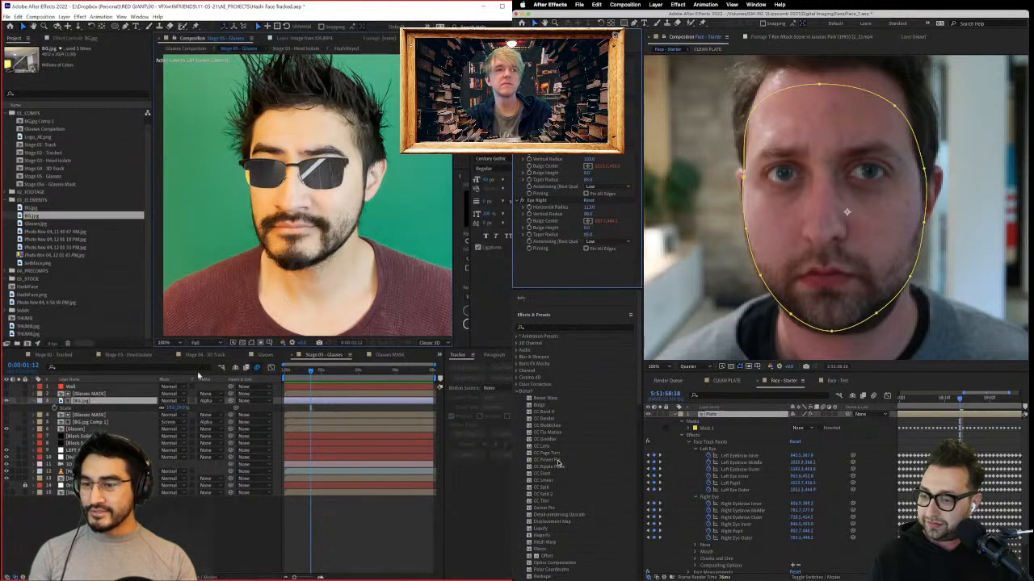
{"action": "left_click", "coordinate": [545, 482]}
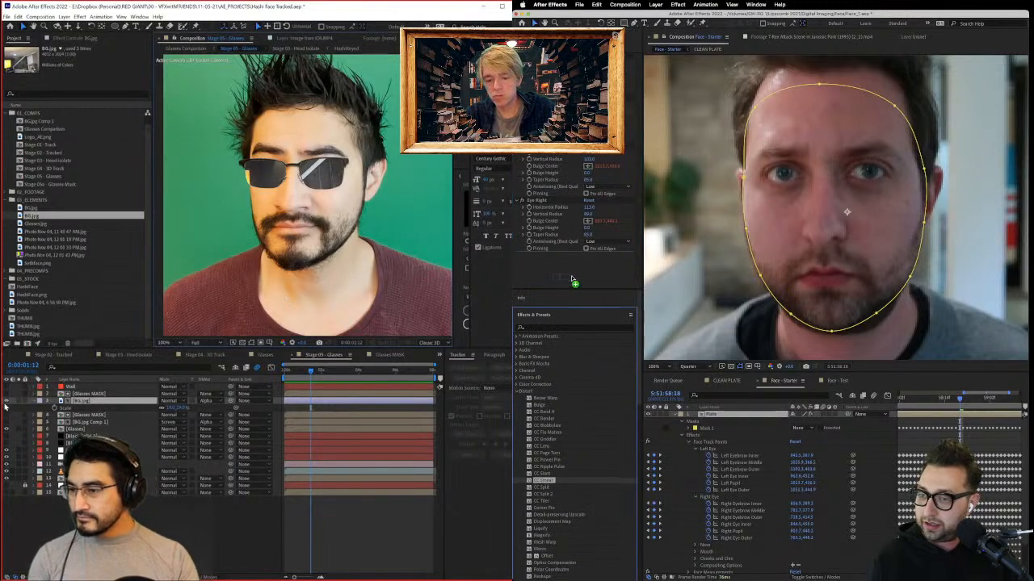
{"action": "left_click_drag", "start_coordinate": [571, 279], "coordinate": [572, 278]}
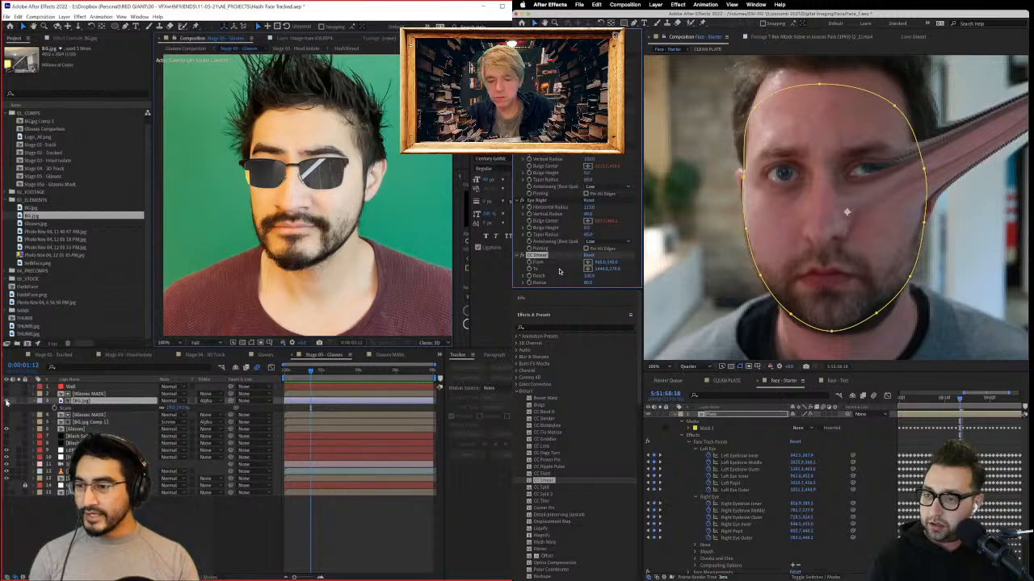
Step: Reveal the Nose track points and the CC Smear parameters on the Plate layer
{"action": "scroll", "coordinate": [726, 476], "scroll_direction": "down", "scroll_amount": 1}
{"action": "left_click", "coordinate": [693, 532]}
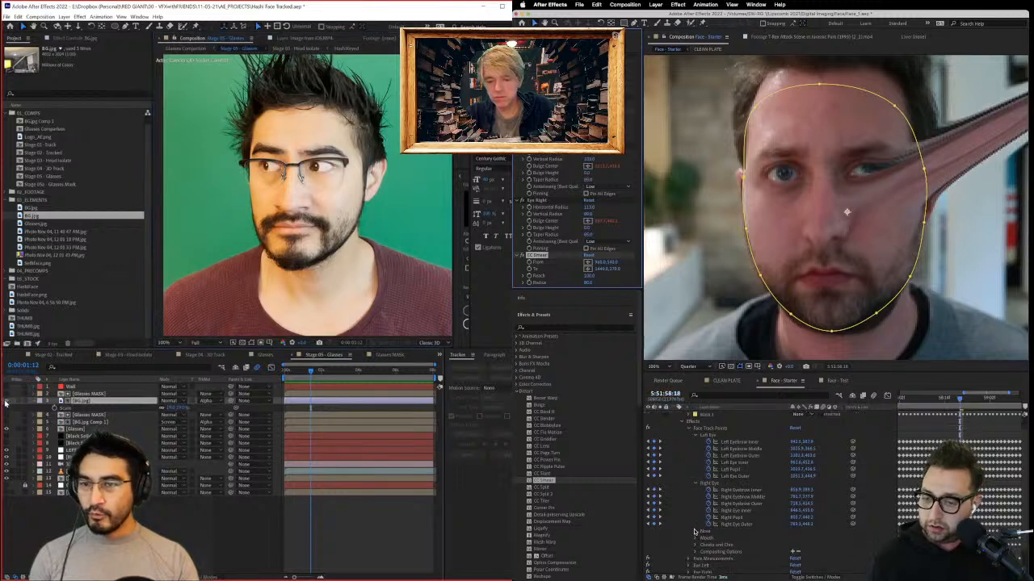
{"action": "scroll", "coordinate": [741, 539], "scroll_direction": "down", "scroll_amount": 3}
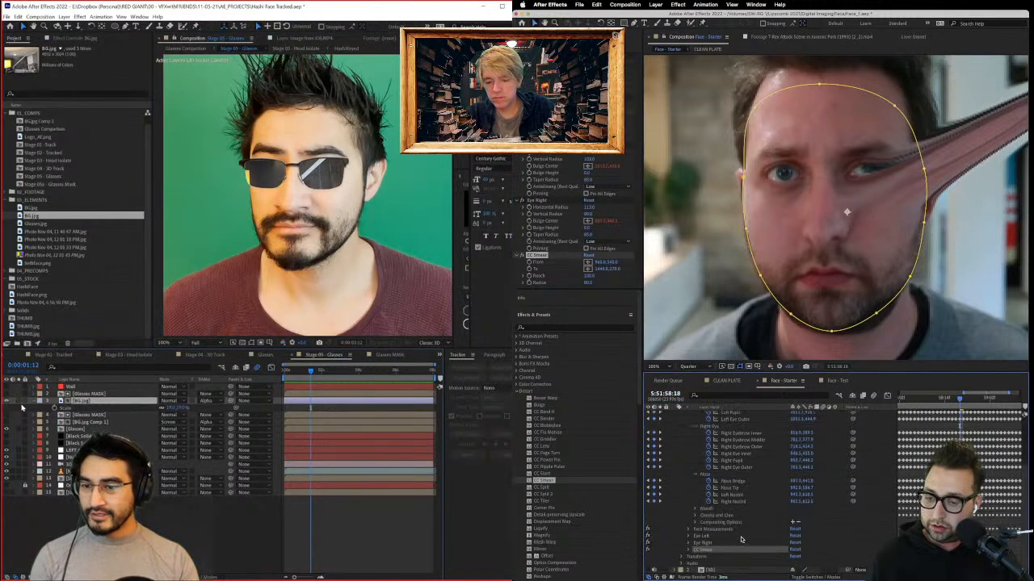
{"action": "left_click", "coordinate": [687, 550]}
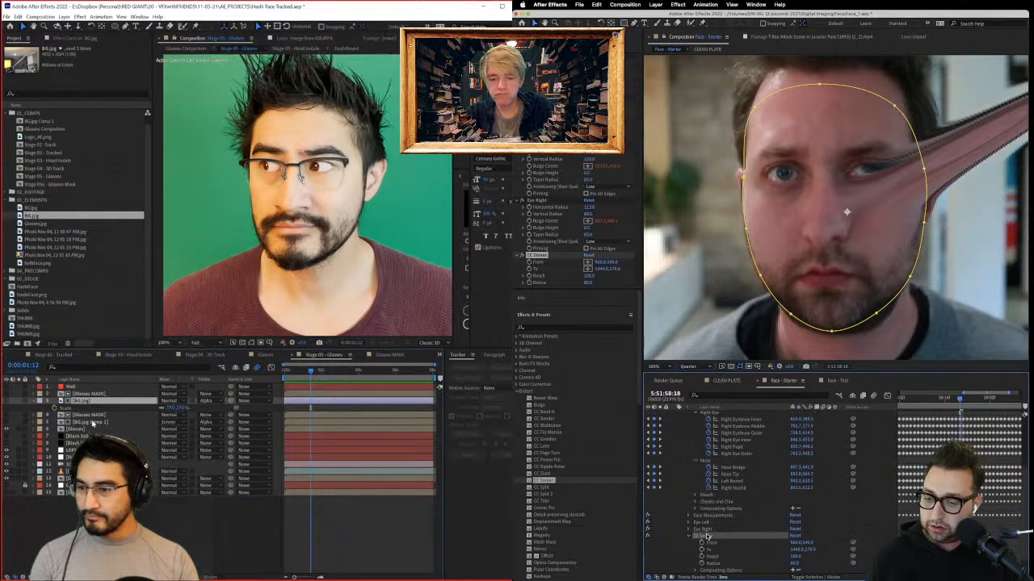
Step: Rename the CC Smear effect as Nose, and open BG.jpg Comp 1 in the glasses project at its start
{"action": "double_click", "coordinate": [93, 423]}
{"action": "key", "text": "Return"}
{"action": "type", "text": "N"}
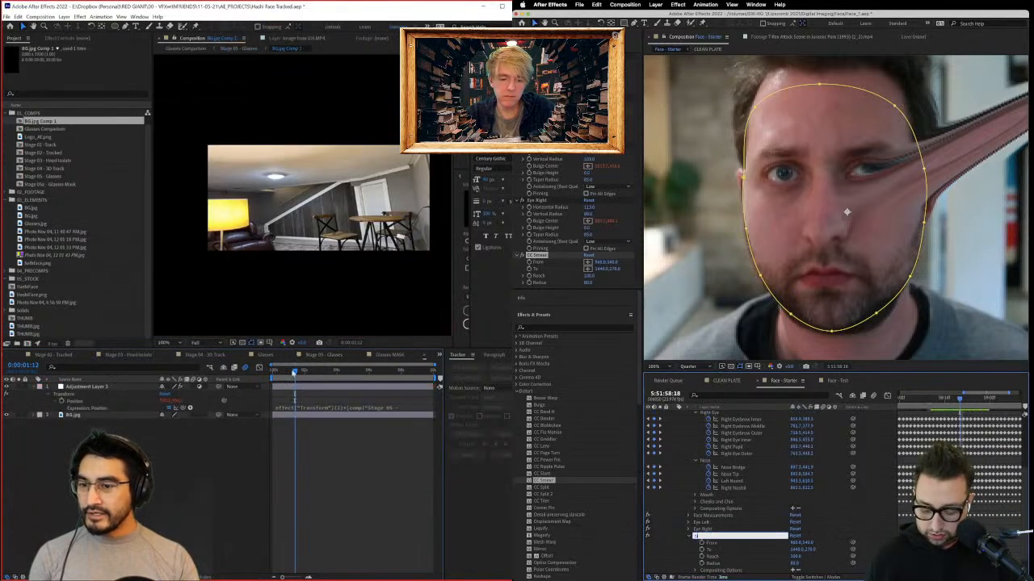
{"action": "type", "text": "ose"}
{"action": "key", "text": "Return"}
{"action": "mouse_move", "coordinate": [293, 373]}
{"action": "left_mouse_down"}
{"action": "mouse_move", "coordinate": [272, 378]}
{"action": "mouse_move", "coordinate": [425, 387]}
{"action": "mouse_move", "coordinate": [254, 390]}
{"action": "left_mouse_up"}
Step: Link the Nose effect's From point to the Nose Tip track point by expression, and scrub through BG.jpg Comp 1
{"action": "left_click", "coordinate": [700, 543], "text": "alt"}
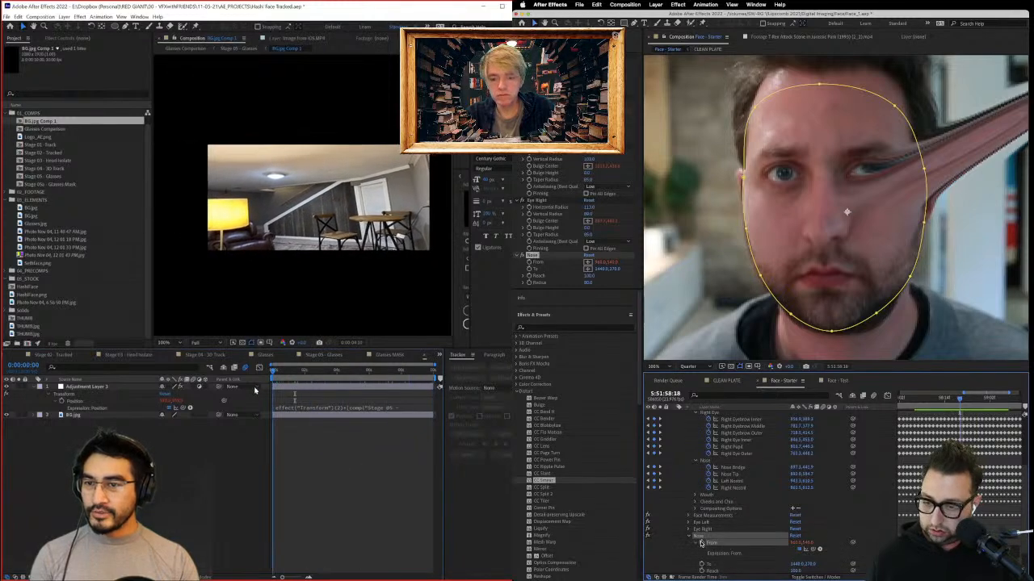
{"action": "left_click_drag", "start_coordinate": [812, 549], "coordinate": [736, 479]}
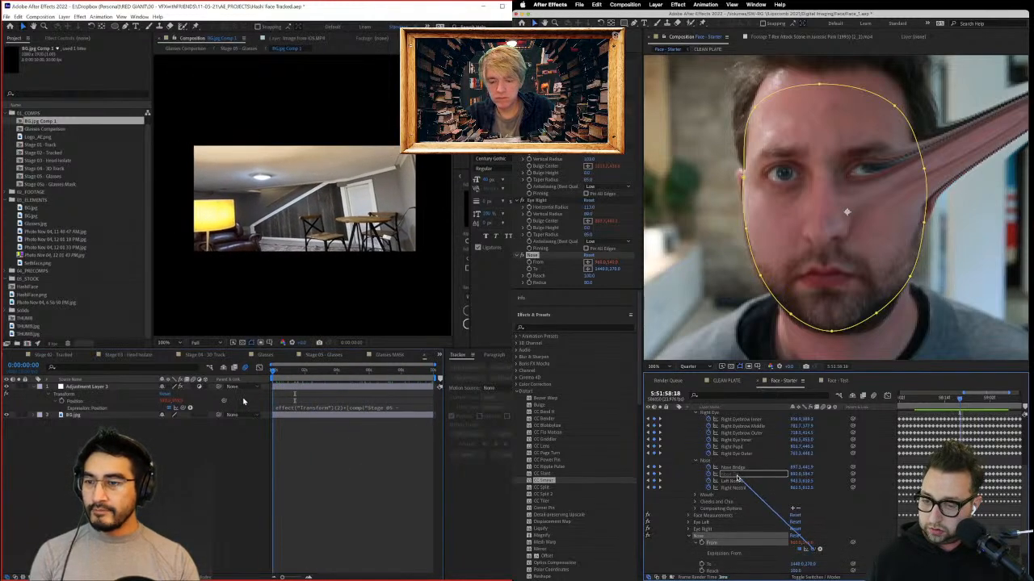
{"action": "left_click_drag", "start_coordinate": [243, 401], "coordinate": [408, 404]}
{"action": "left_click_drag", "start_coordinate": [737, 478], "coordinate": [732, 476]}
{"action": "left_click_drag", "start_coordinate": [409, 404], "coordinate": [340, 408]}
{"action": "left_click", "coordinate": [856, 546]}
Step: Link the Nose effect's To point to the Nose Bridge track point by expression
{"action": "left_click", "coordinate": [701, 565], "text": "alt"}
{"action": "left_click_drag", "start_coordinate": [812, 570], "coordinate": [735, 454]}
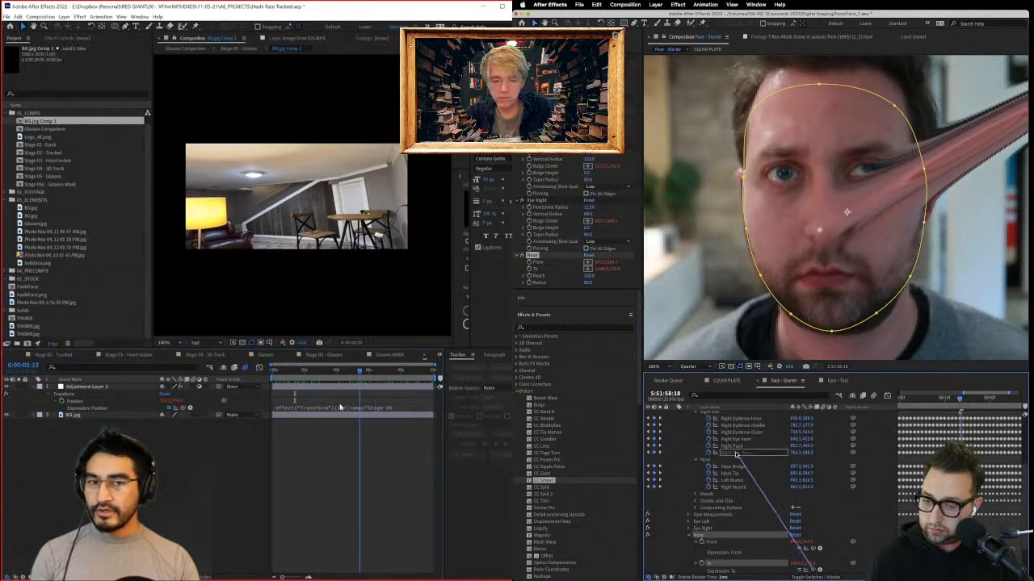
{"action": "left_click_drag", "start_coordinate": [340, 407], "coordinate": [326, 407]}
{"action": "left_click_drag", "start_coordinate": [736, 455], "coordinate": [732, 469]}
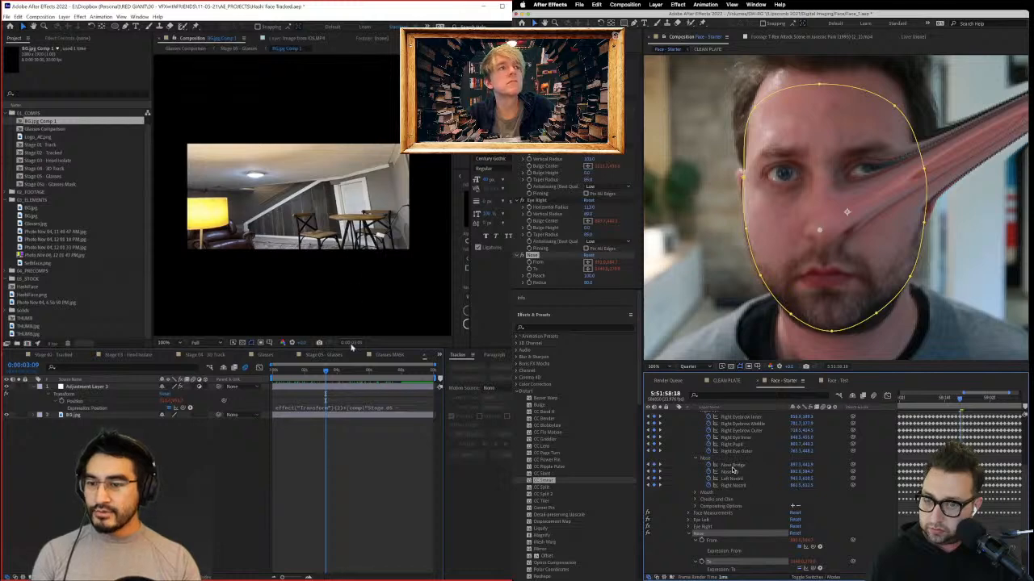
Step: Return to Stage 05 - Glasses and scrub through it, and play Face - Starter from its beginning to check the nose smear
{"action": "left_click", "coordinate": [323, 356]}
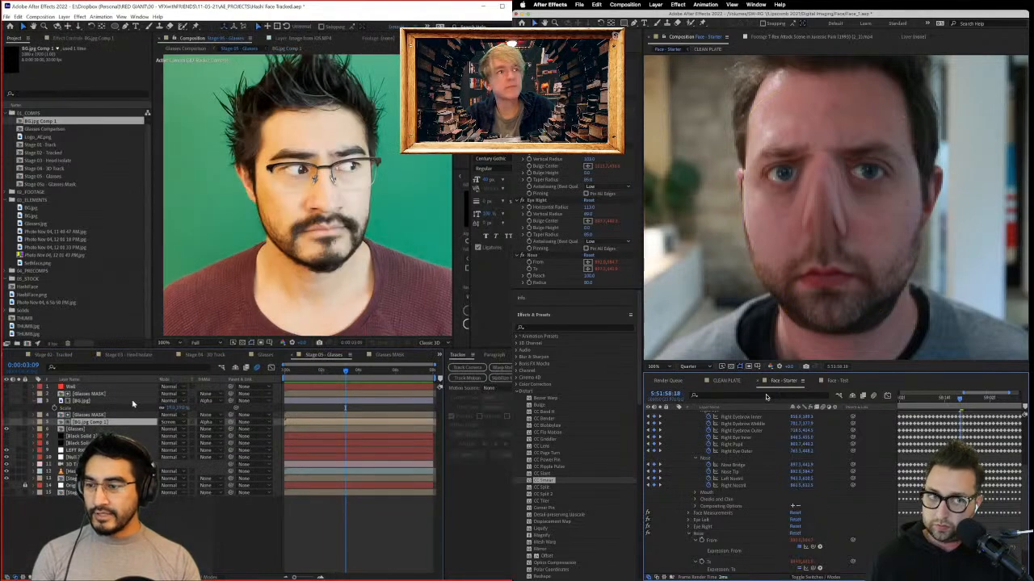
{"action": "left_click_drag", "start_coordinate": [327, 377], "coordinate": [318, 378]}
{"action": "left_click_drag", "start_coordinate": [914, 399], "coordinate": [752, 393]}
{"action": "left_click_drag", "start_coordinate": [318, 378], "coordinate": [342, 378]}
{"action": "left_click_drag", "start_coordinate": [752, 392], "coordinate": [751, 429]}
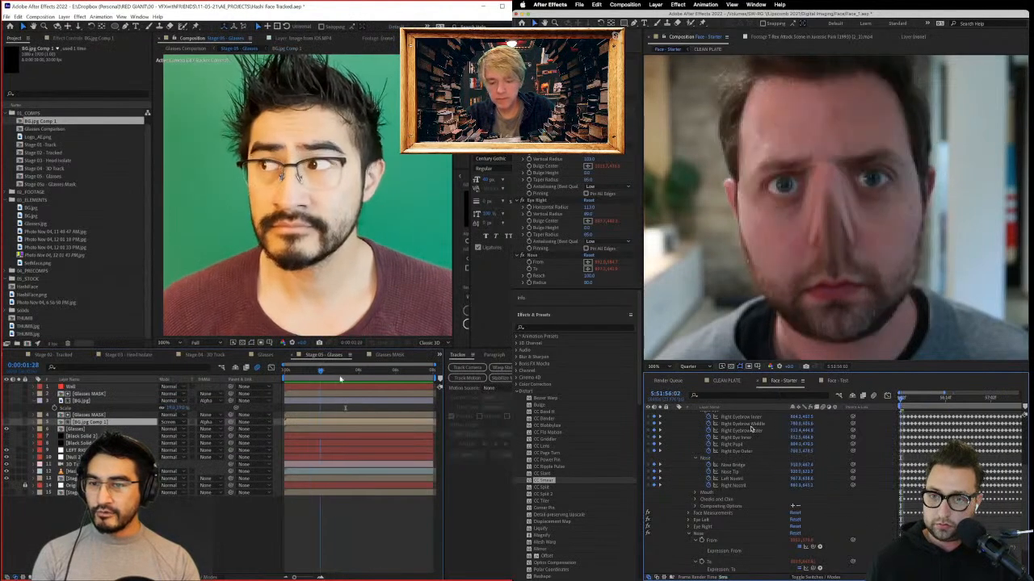
{"action": "left_click_drag", "start_coordinate": [341, 379], "coordinate": [323, 385]}
{"action": "key", "text": "space"}
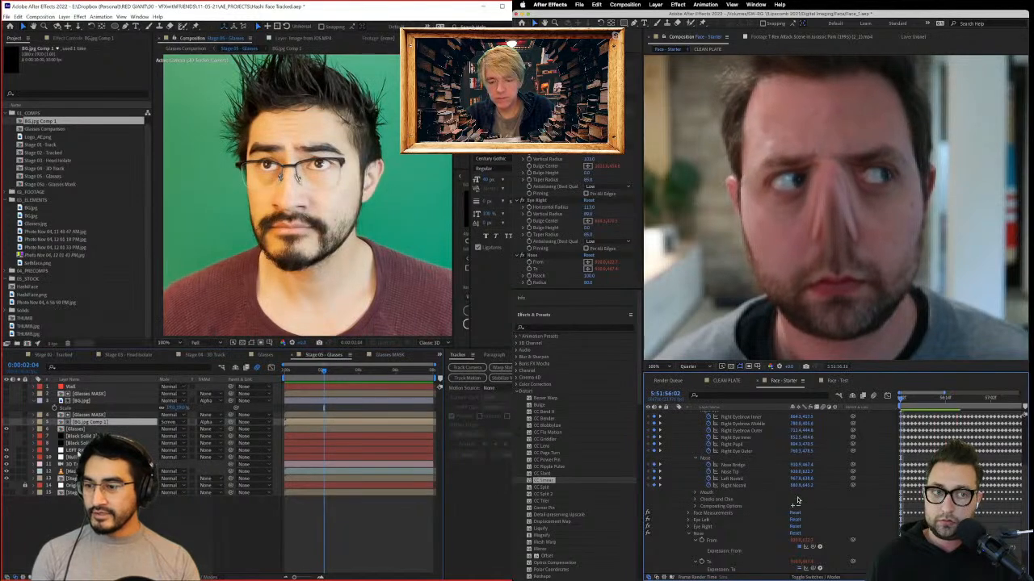
Step: Select the Null 2 layer in Stage 05 - Glasses and show its layer controls in the viewer
{"action": "left_click", "coordinate": [113, 450]}
{"action": "left_click", "coordinate": [113, 457]}
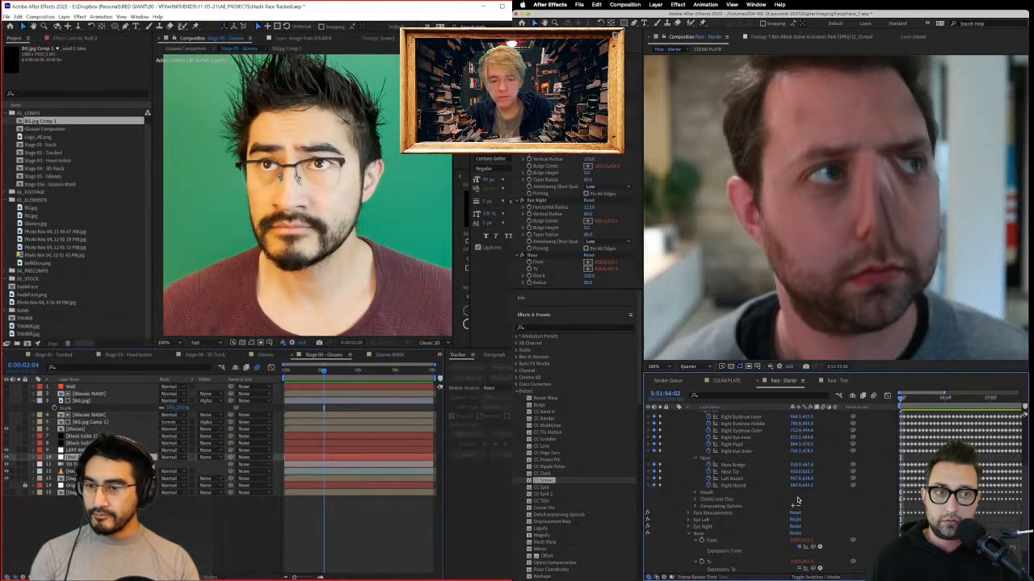
{"action": "left_click", "coordinate": [269, 344]}
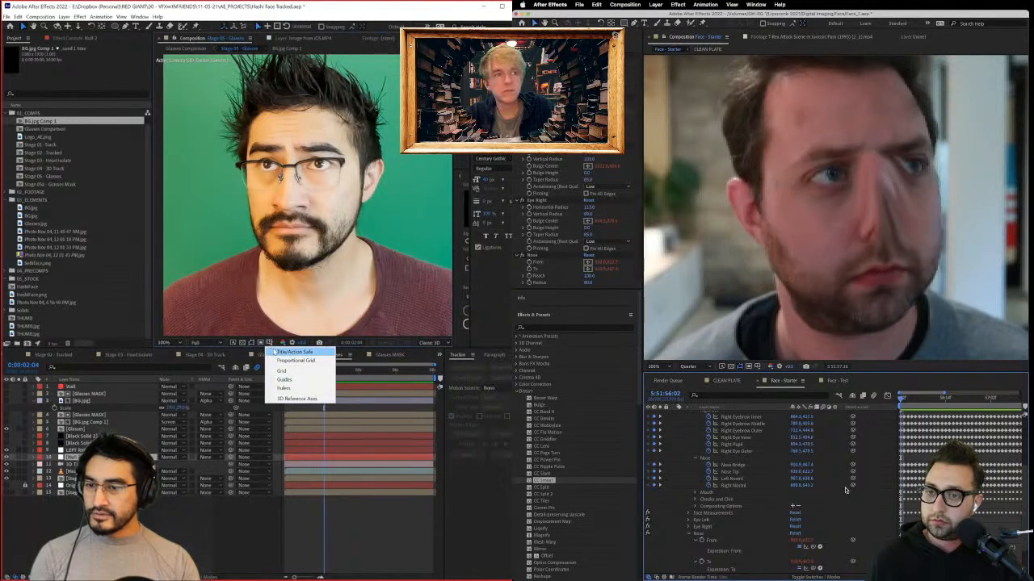
{"action": "left_click", "coordinate": [275, 352]}
{"action": "left_click", "coordinate": [269, 343]}
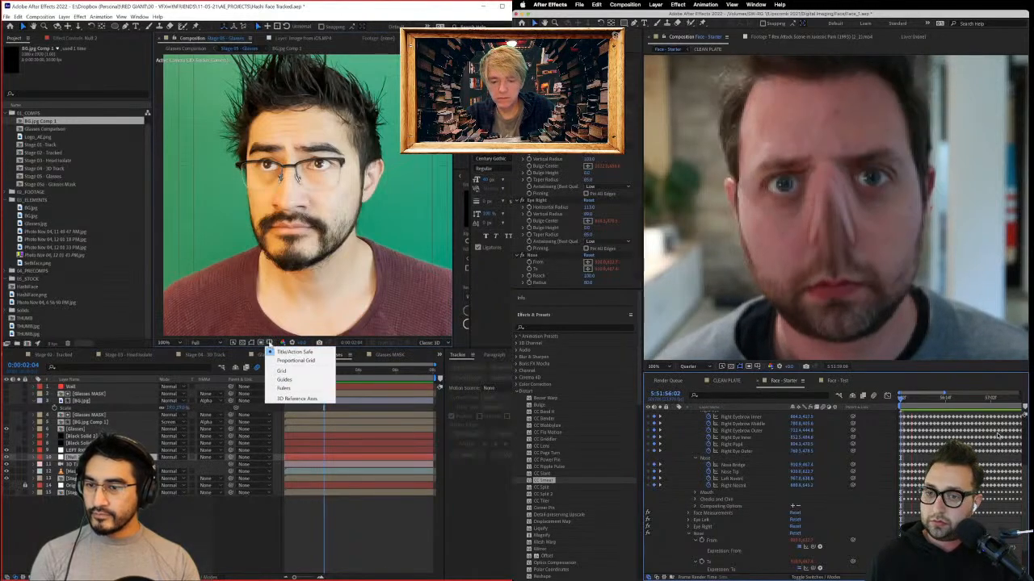
{"action": "key", "text": "space"}
{"action": "left_click", "coordinate": [252, 344]}
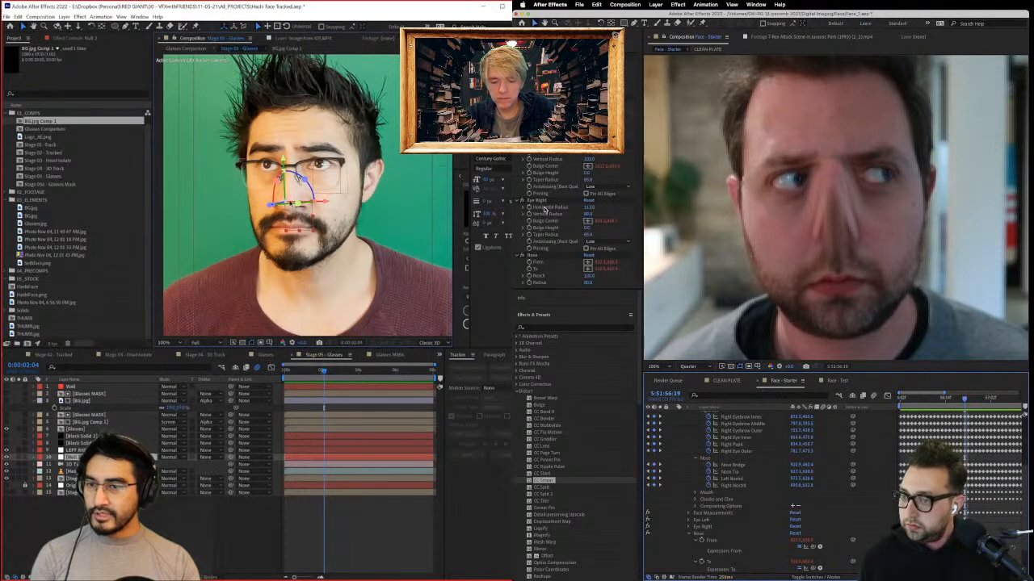
Step: Lower the Nose effect's Reach to about -28 and preview it, and scrub Stage 05 - Glasses to 0:00:06:21
{"action": "left_click_drag", "start_coordinate": [588, 276], "coordinate": [536, 277]}
{"action": "key", "text": "space"}
{"action": "left_click_drag", "start_coordinate": [312, 373], "coordinate": [289, 378]}
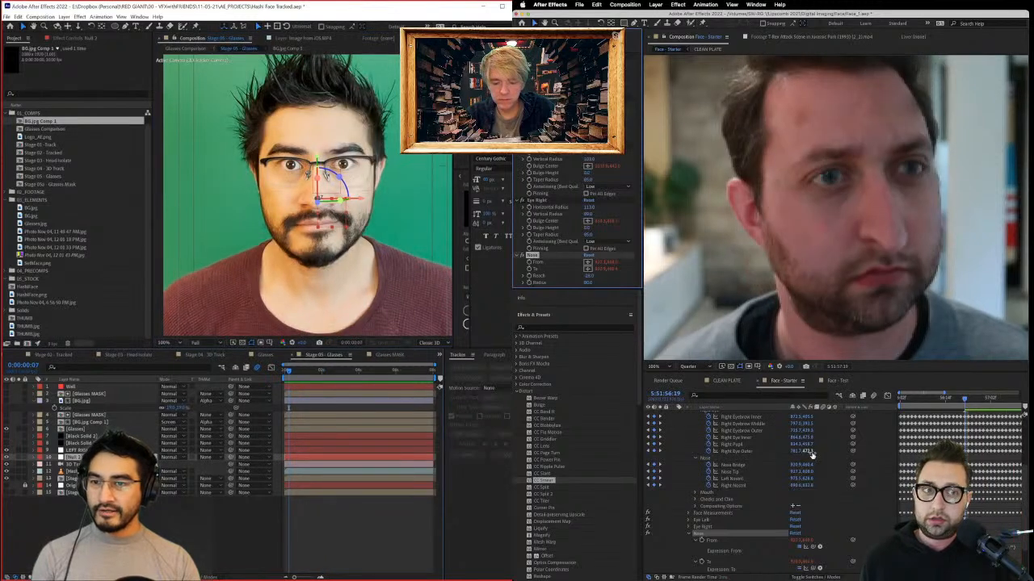
{"action": "scroll", "coordinate": [319, 205], "scroll_direction": "up", "scroll_amount": 2}
{"action": "left_click_drag", "start_coordinate": [313, 377], "coordinate": [411, 366]}
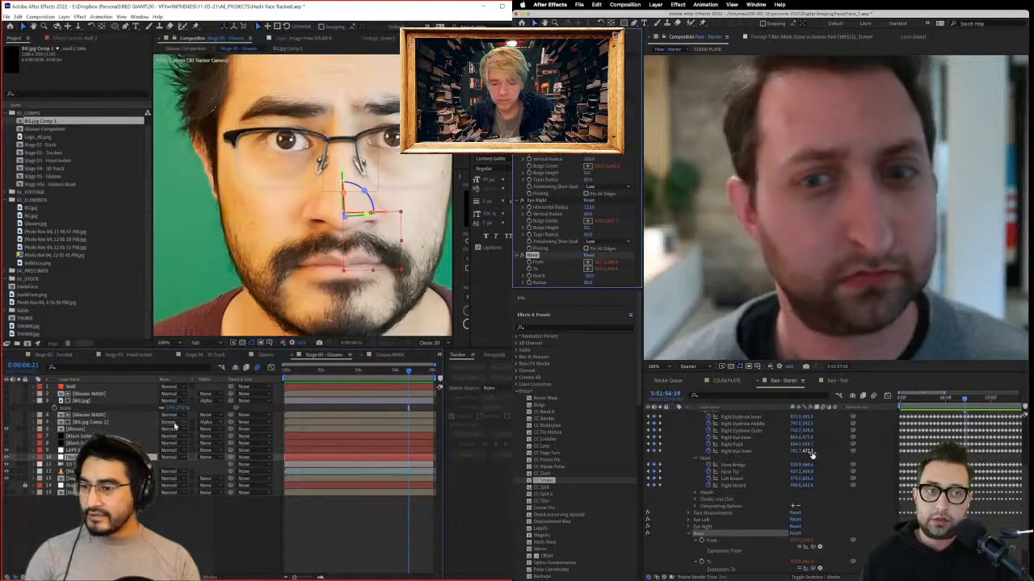
Step: Select the LEFT RIGHT AMOUNT layer and reveal its two slider control expressions in the timeline
{"action": "left_click", "coordinate": [113, 450]}
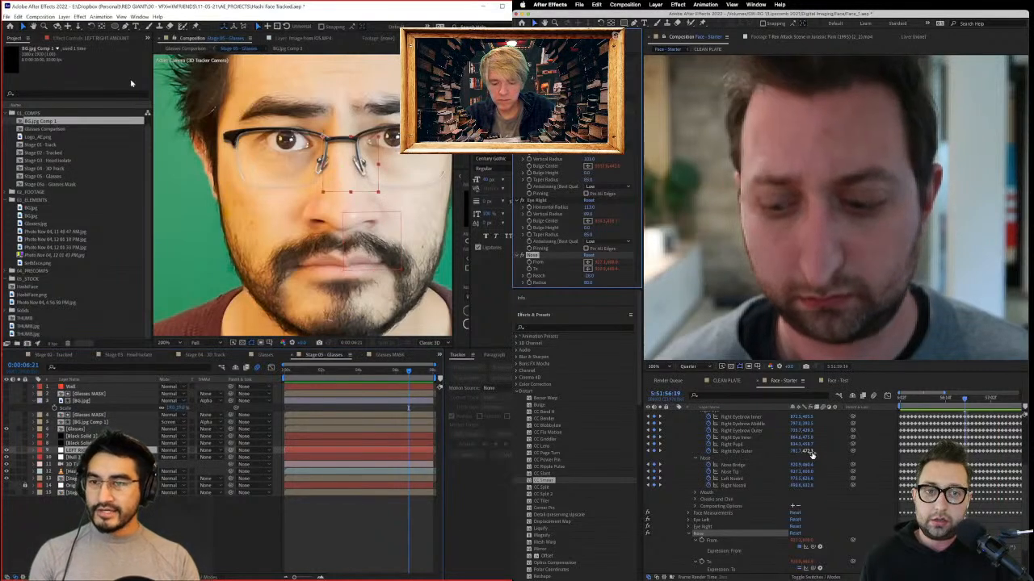
{"action": "left_click", "coordinate": [73, 38]}
{"action": "left_click", "coordinate": [32, 55]}
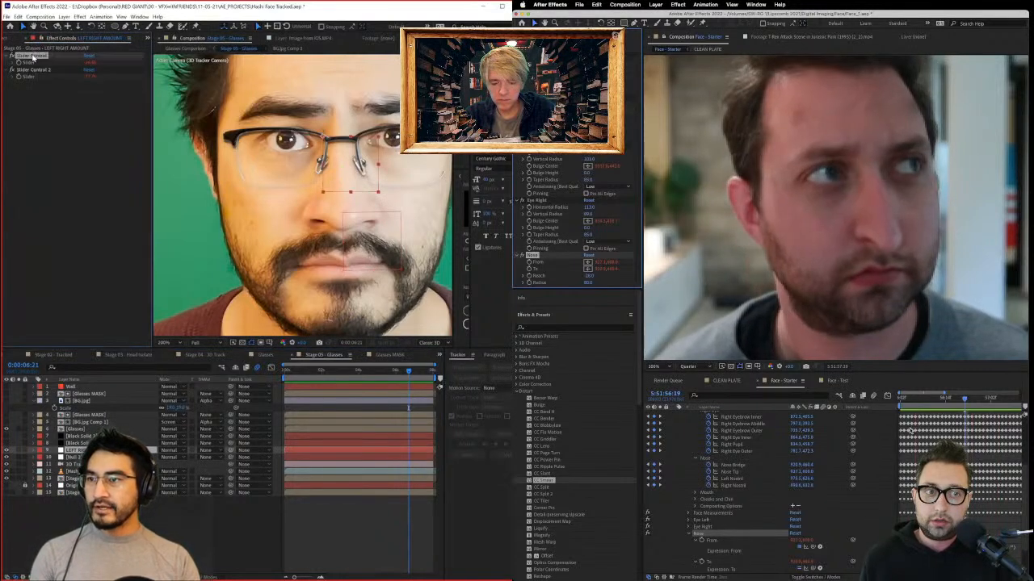
{"action": "key", "text": "space"}
{"action": "key", "text": "e"}
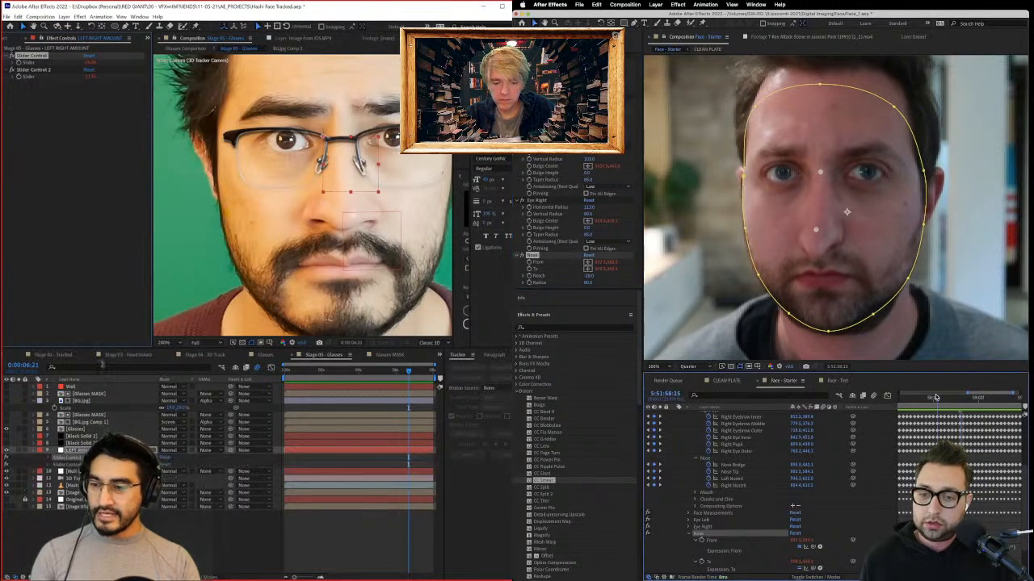
{"action": "key", "text": "e"}
Step: Save the face project, view the first slider's expression in an enlarged timeline, and set the Nose effect's Reach to 0
{"action": "left_click_drag", "start_coordinate": [947, 399], "coordinate": [756, 394]}
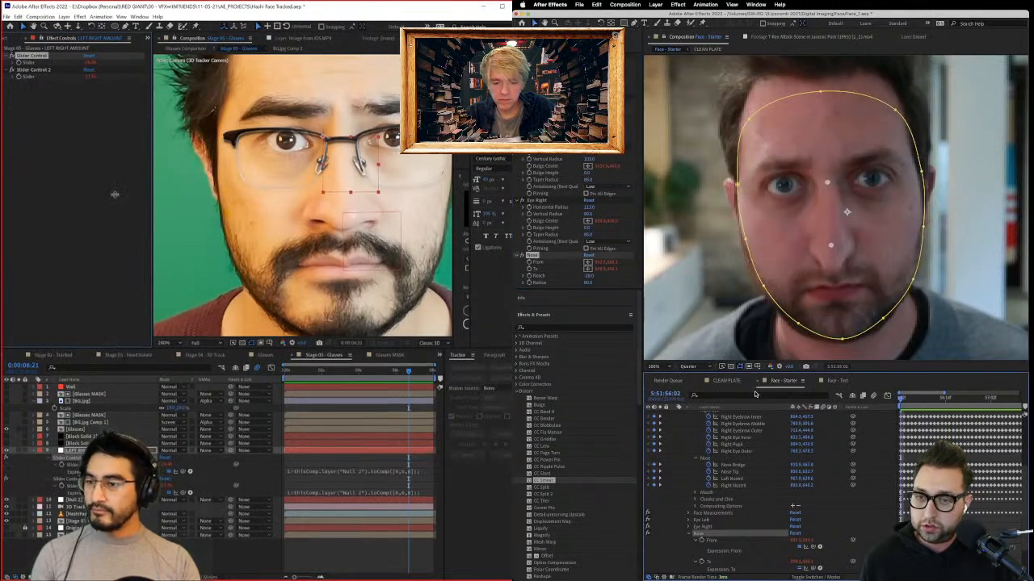
{"action": "left_click_drag", "start_coordinate": [114, 348], "coordinate": [115, 194]}
{"action": "key", "text": "super+s"}
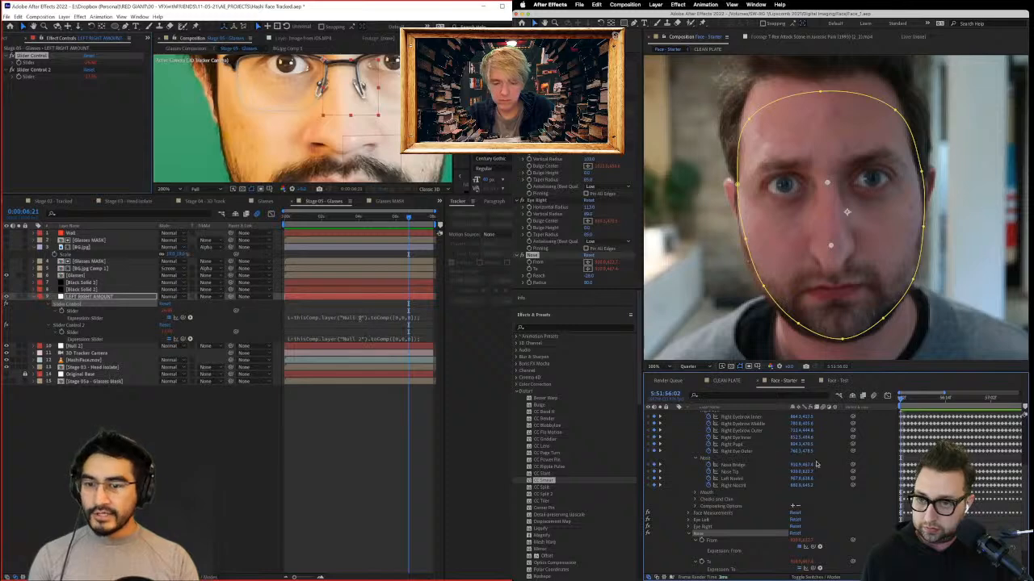
{"action": "left_click", "coordinate": [323, 321]}
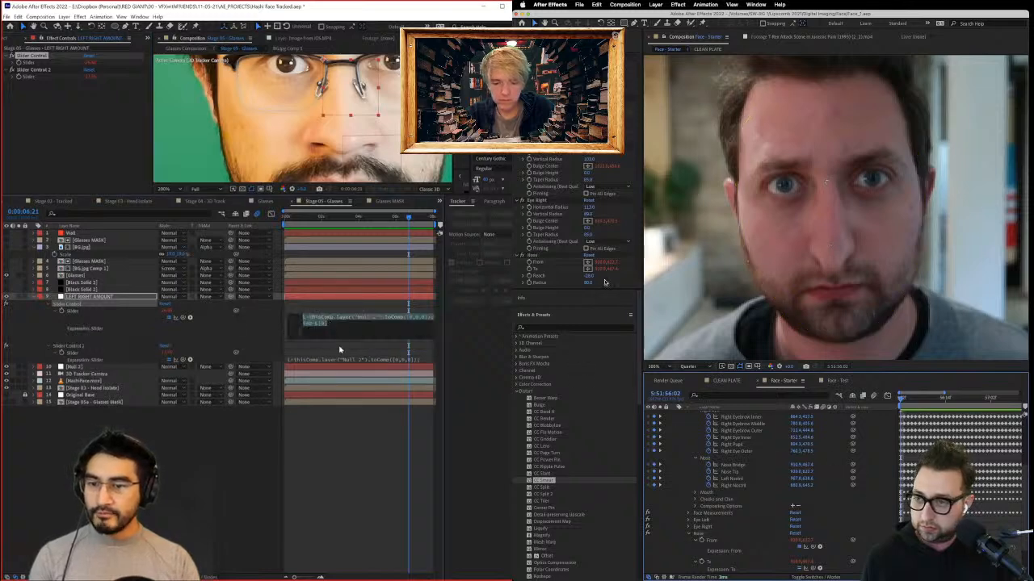
{"action": "left_click", "coordinate": [590, 278]}
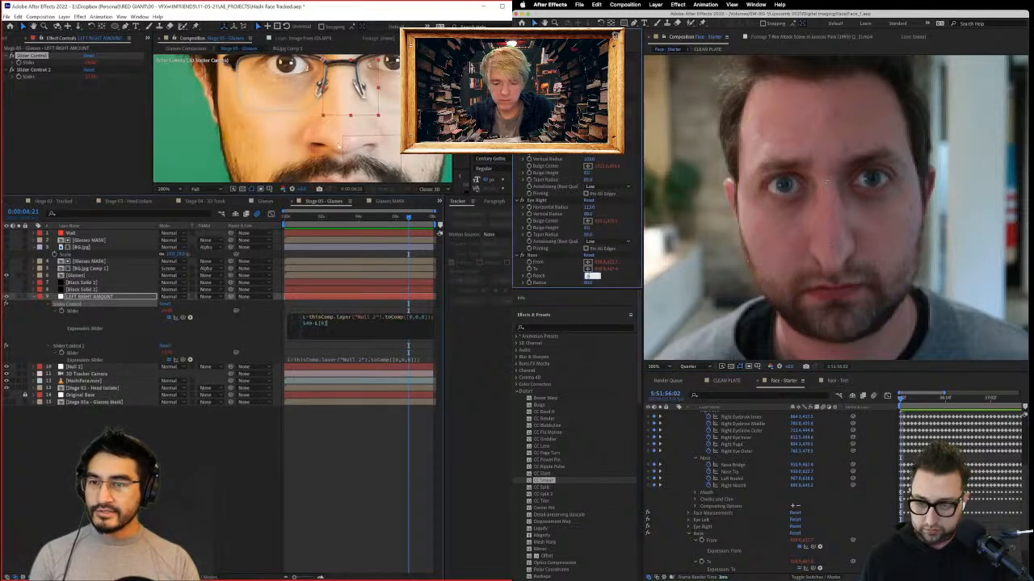
{"action": "key", "text": "Return"}
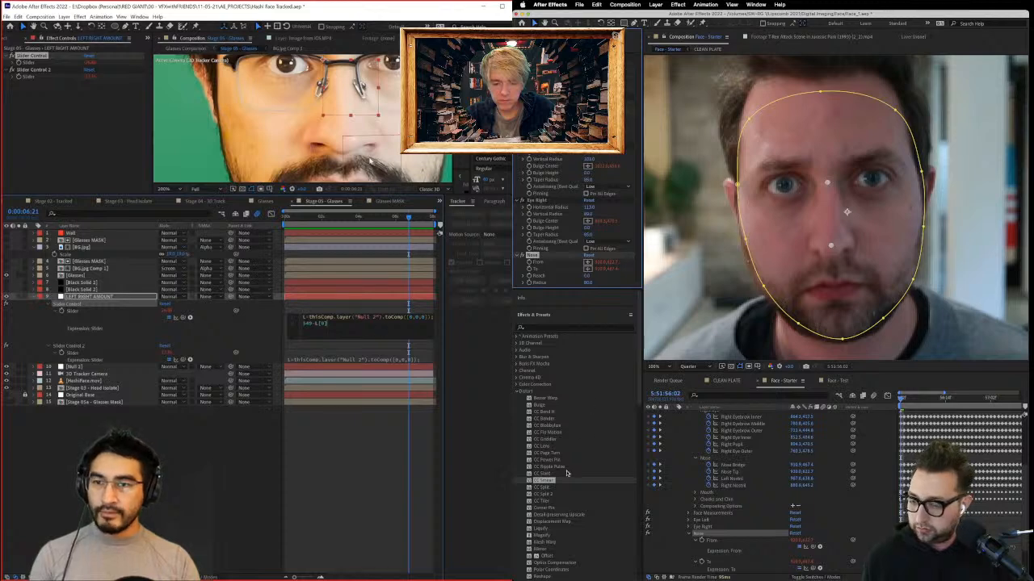
Step: Scrub Stage 05 - Glasses with Null 2 selected, and check the effects in Face - Test before returning to Face - Starter's beginning
{"action": "left_click", "coordinate": [370, 160]}
{"action": "left_click", "coordinate": [832, 381]}
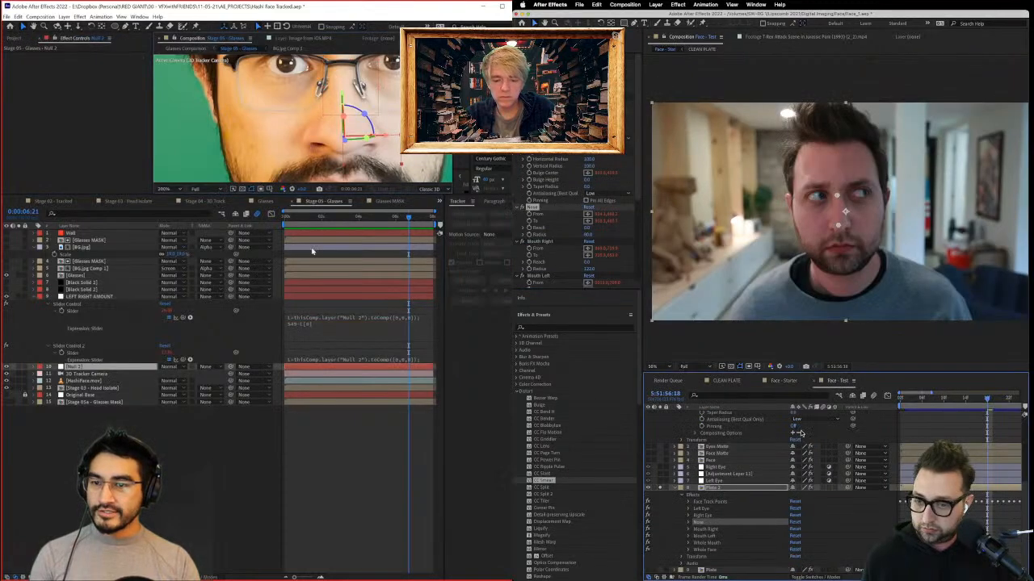
{"action": "mouse_move", "coordinate": [313, 220]}
{"action": "left_mouse_down"}
{"action": "mouse_move", "coordinate": [288, 220]}
{"action": "mouse_move", "coordinate": [396, 219]}
{"action": "mouse_move", "coordinate": [324, 233]}
{"action": "left_mouse_up"}
{"action": "left_click", "coordinate": [717, 528]}
{"action": "left_click", "coordinate": [783, 380]}
{"action": "key", "text": "Home"}
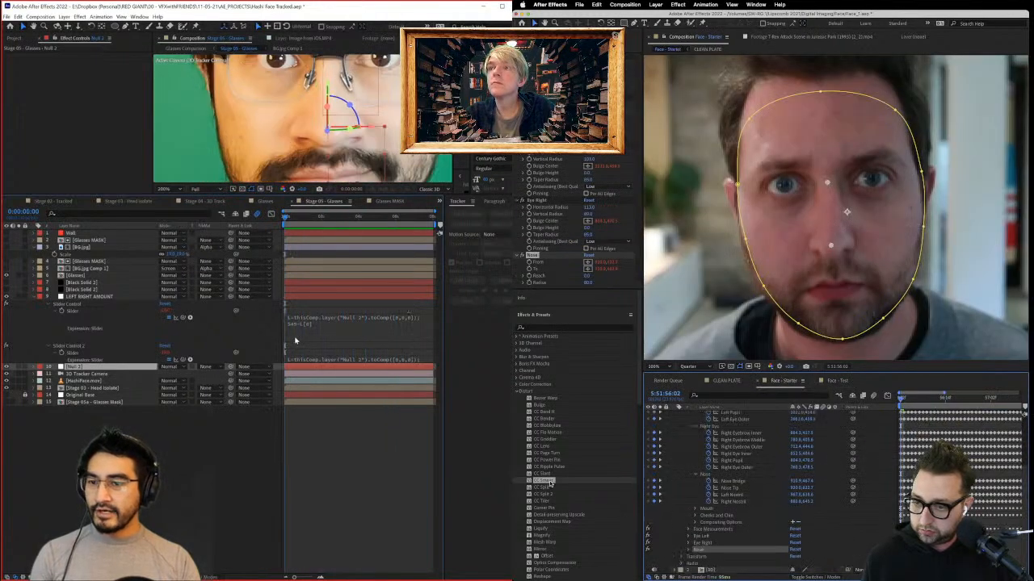
{"action": "left_click", "coordinate": [705, 528]}
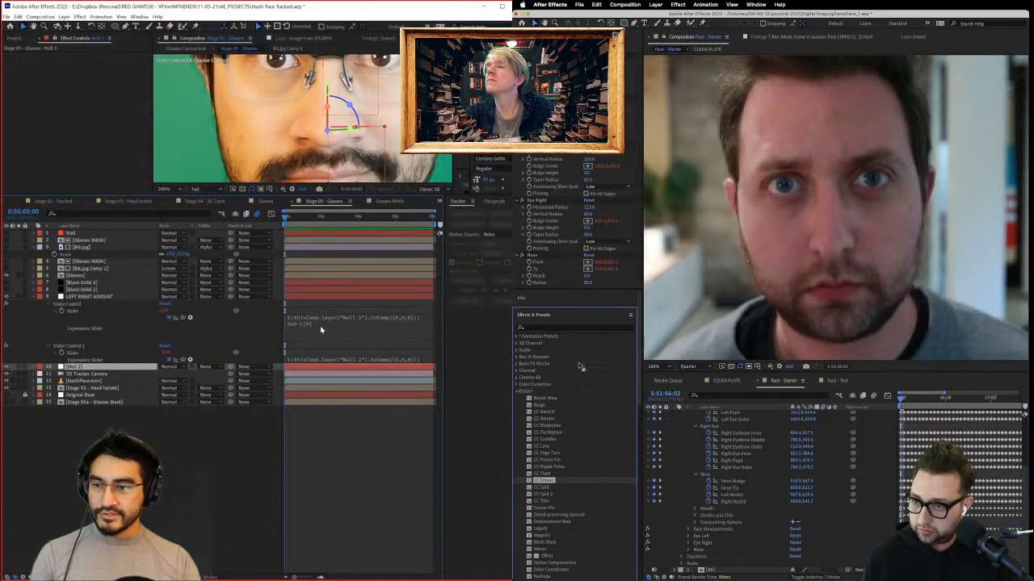
{"action": "left_click", "coordinate": [320, 329]}
Step: Add another CC Smear effect to the face footage in Face - Starter and rename it Mouth Right
{"action": "left_click_drag", "start_coordinate": [579, 366], "coordinate": [539, 275]}
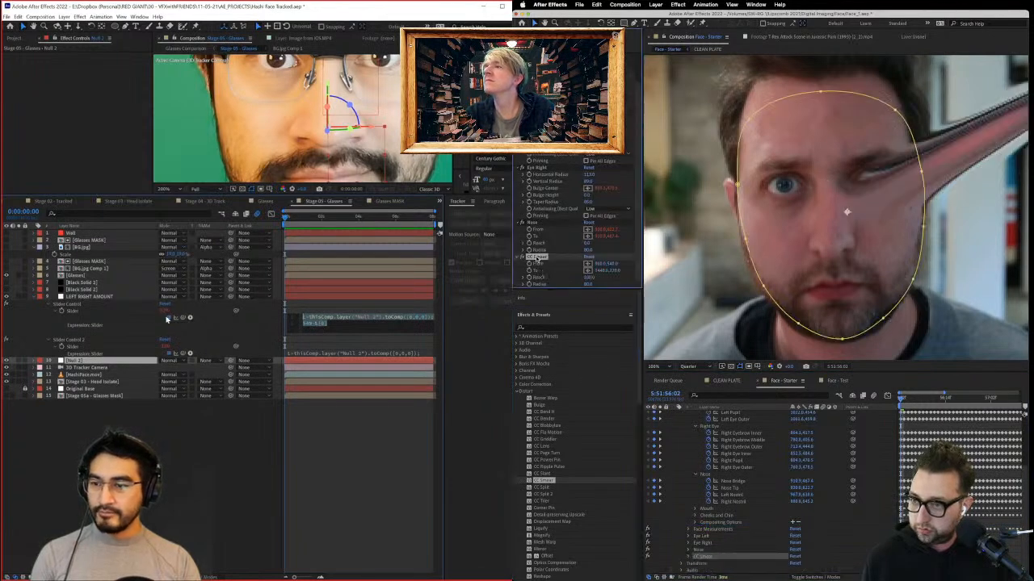
{"action": "key", "text": "Return"}
{"action": "type", "text": "Mout"}
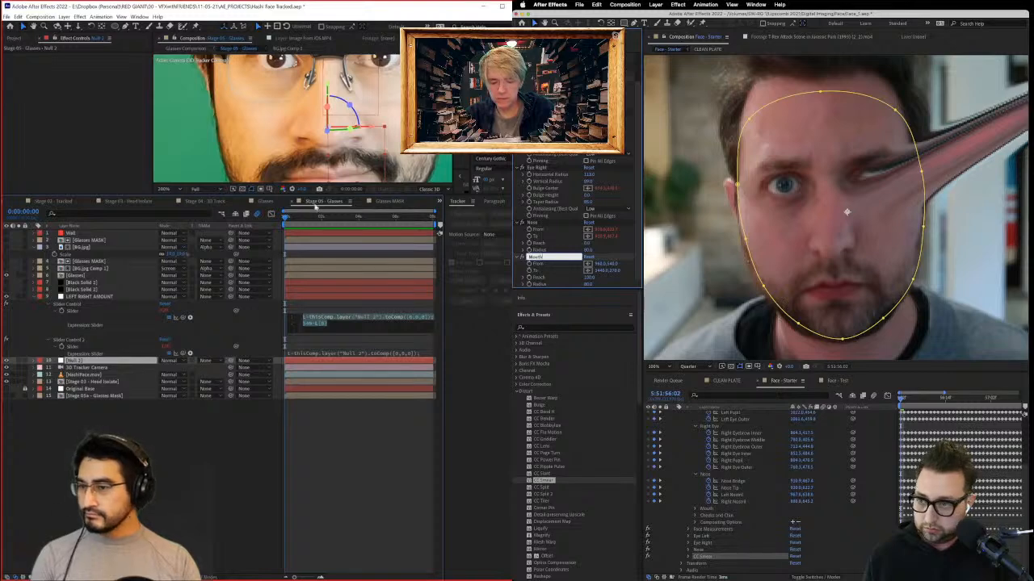
{"action": "type", "text": "h Right"}
{"action": "left_click_drag", "start_coordinate": [290, 220], "coordinate": [306, 220]}
{"action": "key", "text": "Return"}
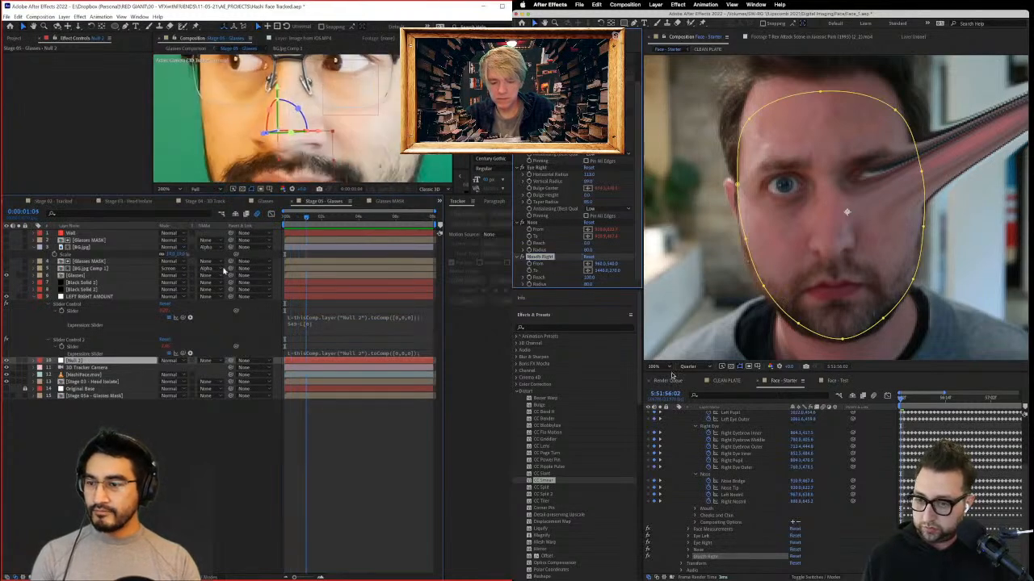
Step: Expand the Mouth and Cheeks and Chin track points, find the right cheek points, and scrub Stage 05 - Glasses to 0:00:04:20
{"action": "key", "text": "Home"}
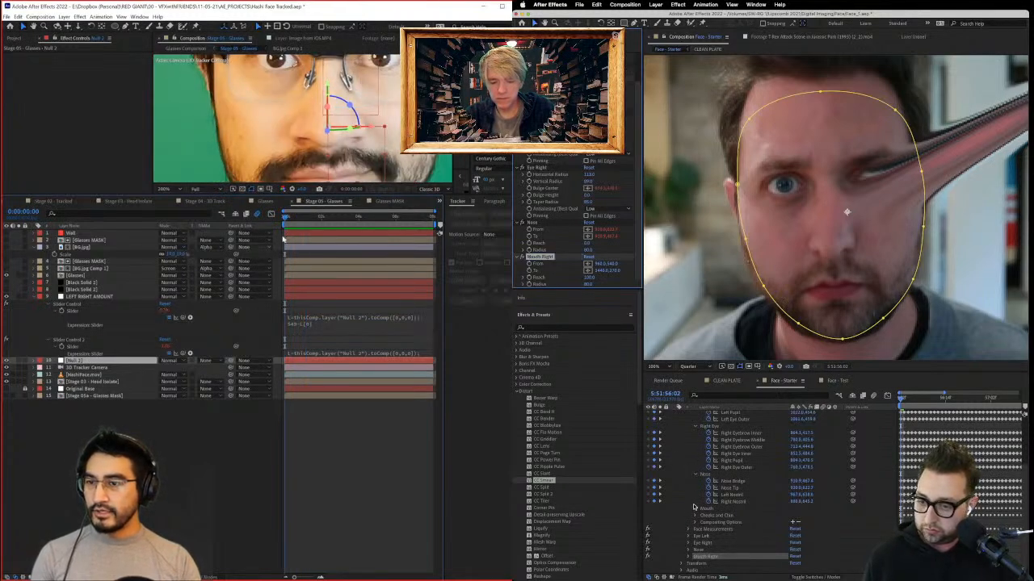
{"action": "left_click", "coordinate": [694, 507]}
{"action": "left_click_drag", "start_coordinate": [285, 219], "coordinate": [372, 218]}
{"action": "left_click", "coordinate": [695, 515]}
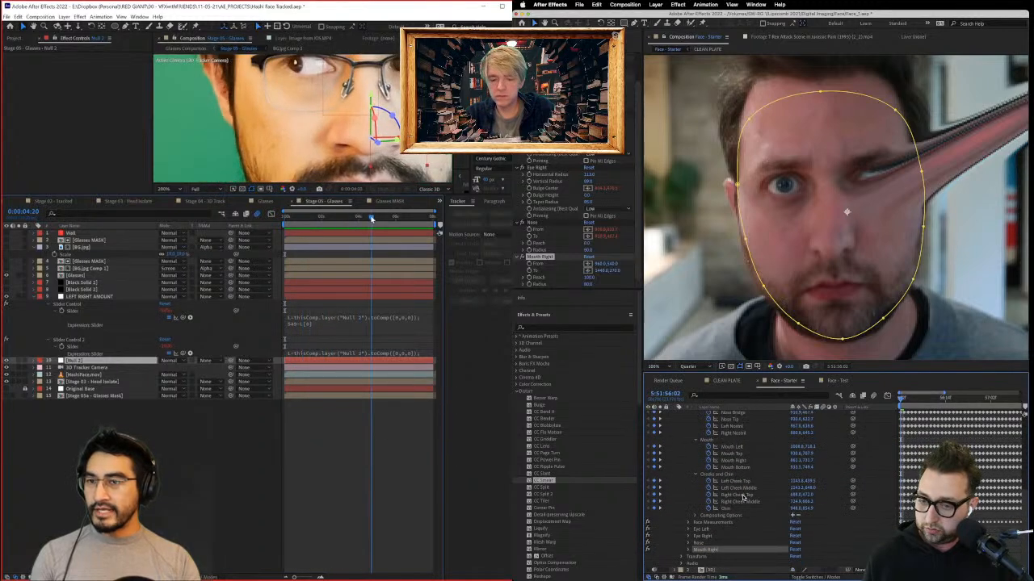
{"action": "left_click", "coordinate": [743, 496]}
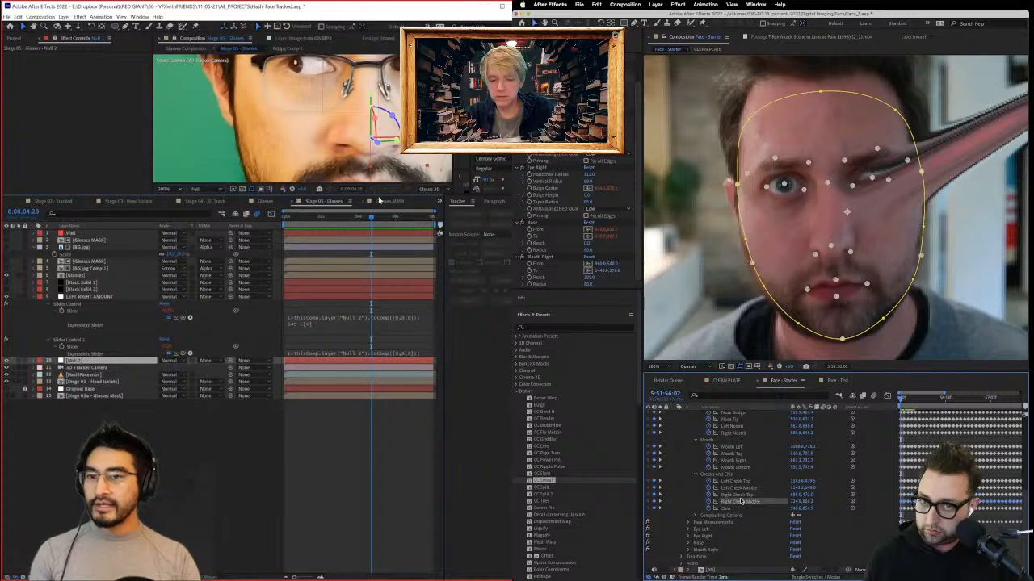
{"action": "left_click", "coordinate": [735, 496]}
{"action": "left_click_drag", "start_coordinate": [375, 194], "coordinate": [376, 235]}
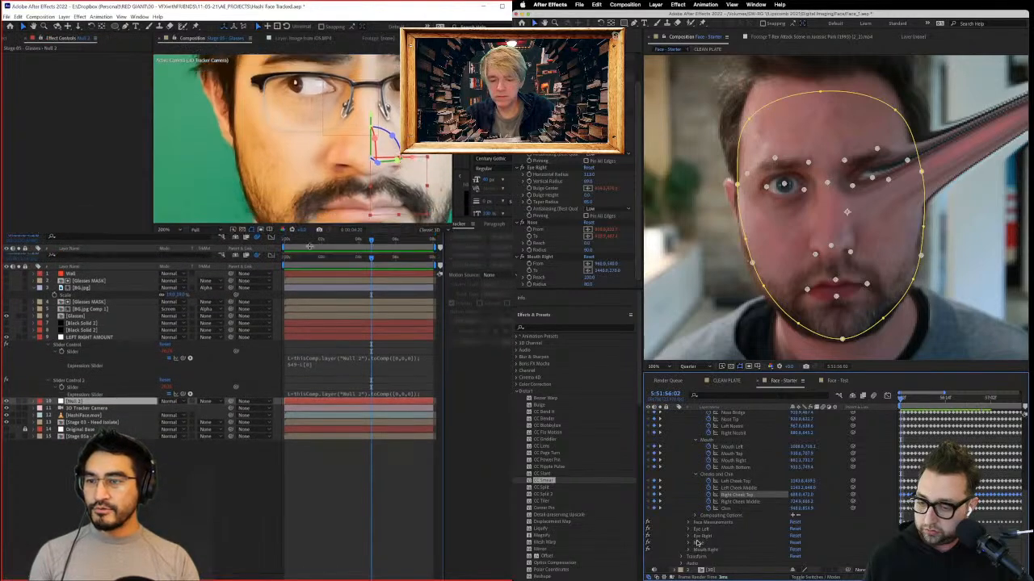
Step: Link the Mouth Right effect's From point to the Mouth Right track point by expression, and open and scrub BG.jpg Comp 1
{"action": "left_click", "coordinate": [685, 554]}
{"action": "left_click", "coordinate": [688, 551]}
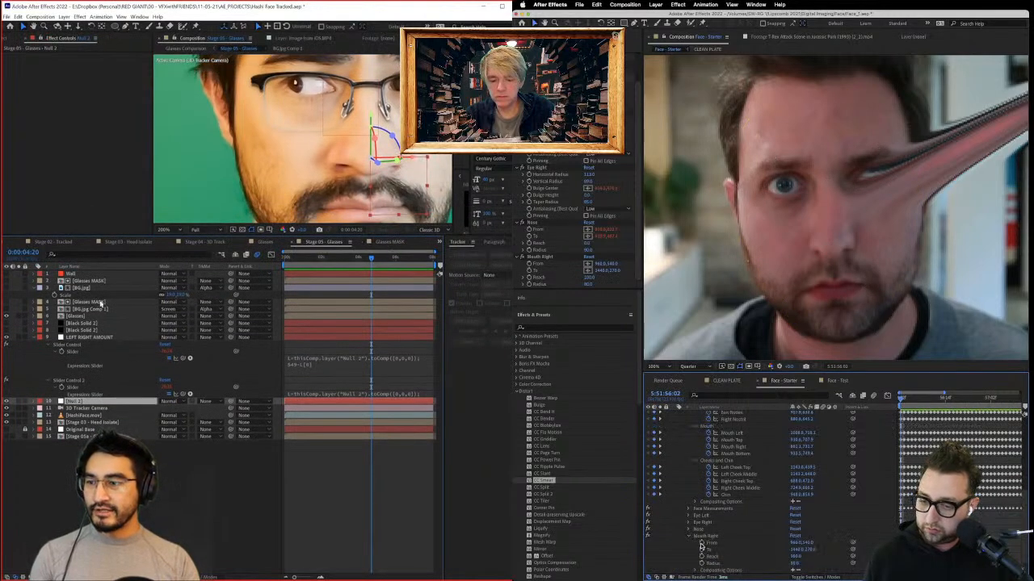
{"action": "left_click", "coordinate": [101, 303]}
{"action": "left_click", "coordinate": [701, 544], "text": "alt"}
{"action": "double_click", "coordinate": [104, 309]}
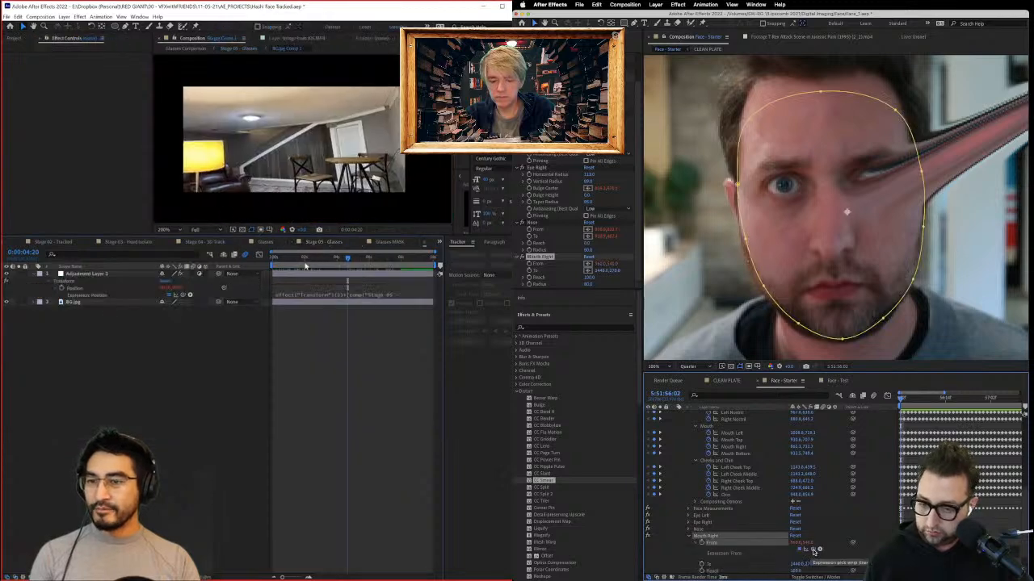
{"action": "left_click_drag", "start_coordinate": [813, 550], "coordinate": [759, 490]}
{"action": "left_click_drag", "start_coordinate": [301, 259], "coordinate": [274, 259]}
{"action": "left_click_drag", "start_coordinate": [759, 490], "coordinate": [741, 450]}
{"action": "left_click_drag", "start_coordinate": [274, 260], "coordinate": [277, 260]}
{"action": "left_click_drag", "start_coordinate": [741, 450], "coordinate": [736, 446]}
{"action": "left_click_drag", "start_coordinate": [278, 260], "coordinate": [281, 260]}
{"action": "left_click_drag", "start_coordinate": [735, 446], "coordinate": [733, 446]}
{"action": "mouse_move", "coordinate": [281, 260]}
{"action": "left_mouse_down"}
{"action": "mouse_move", "coordinate": [423, 259]}
{"action": "mouse_move", "coordinate": [355, 266]}
{"action": "mouse_move", "coordinate": [332, 283]}
{"action": "left_mouse_up"}
{"action": "left_click", "coordinate": [756, 557]}
Step: Link the Mouth Right effect's To point to the Right Cheek Top track point by expression, and return to Stage 05 - Glasses
{"action": "left_click", "coordinate": [701, 564], "text": "alt"}
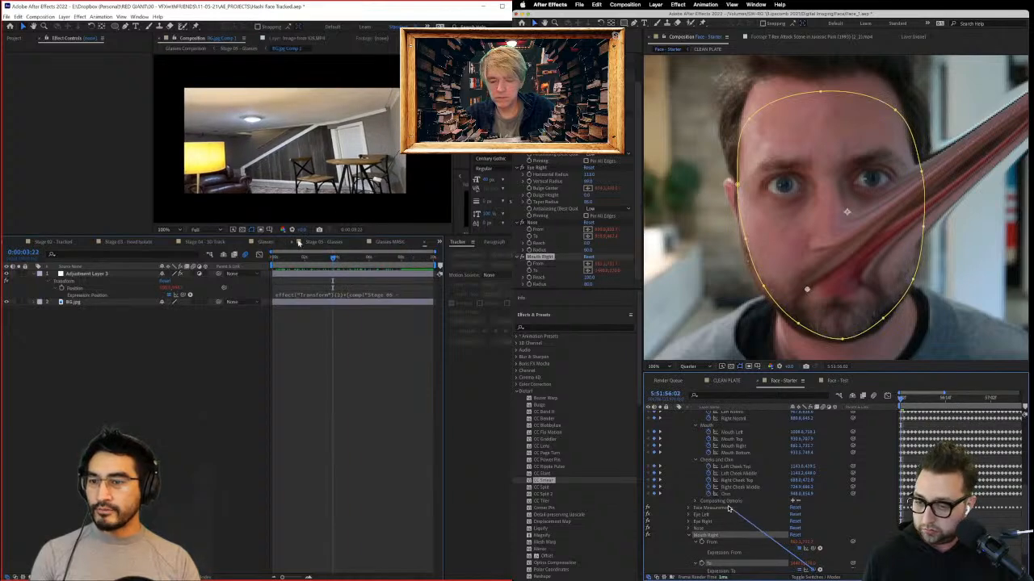
{"action": "left_click", "coordinate": [247, 245]}
{"action": "left_click", "coordinate": [205, 246]}
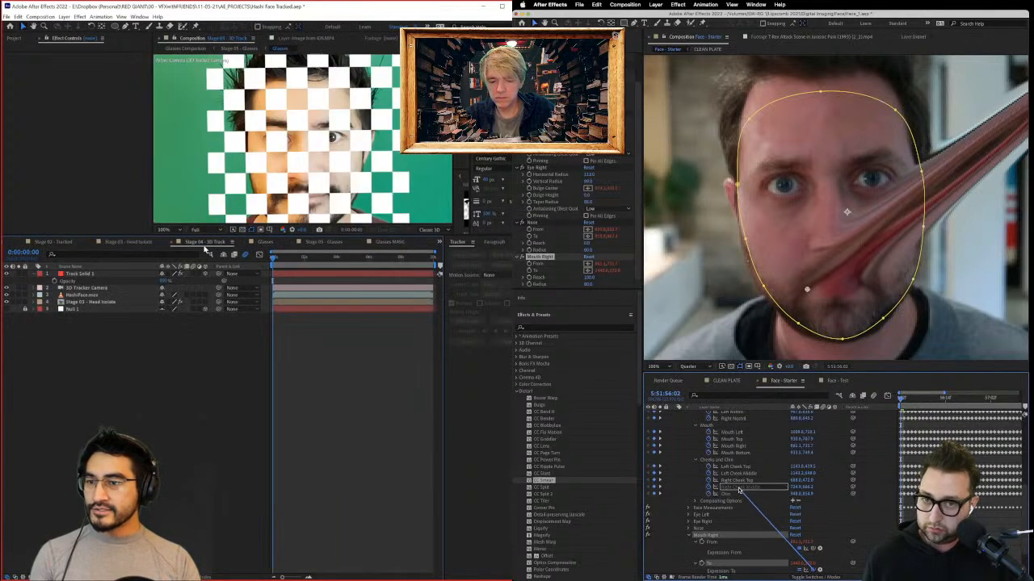
{"action": "left_click_drag", "start_coordinate": [739, 487], "coordinate": [739, 487]}
{"action": "left_click", "coordinate": [305, 242]}
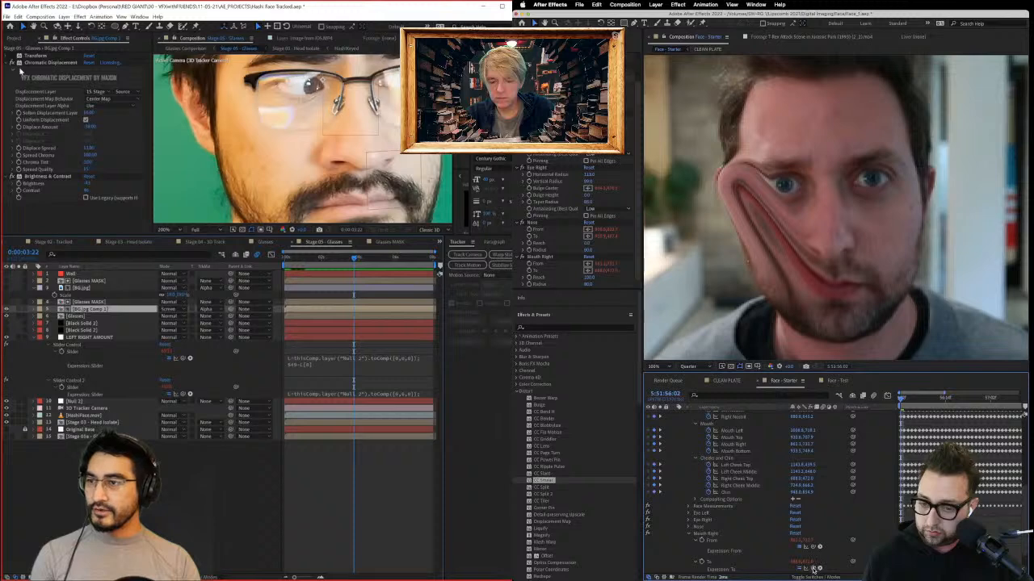
Step: Relink the Mouth Right effect's To point to Right Cheek Middle, and adjust its Reach and Radius while previewing the smear
{"action": "left_click_drag", "start_coordinate": [817, 568], "coordinate": [800, 511]}
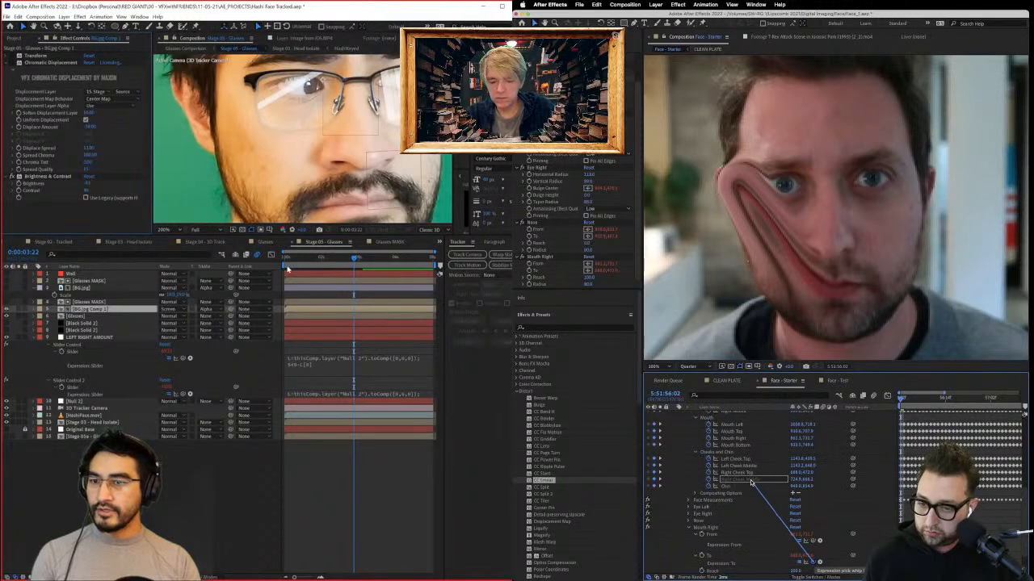
{"action": "left_click_drag", "start_coordinate": [751, 482], "coordinate": [751, 482]}
{"action": "left_click", "coordinate": [287, 268]}
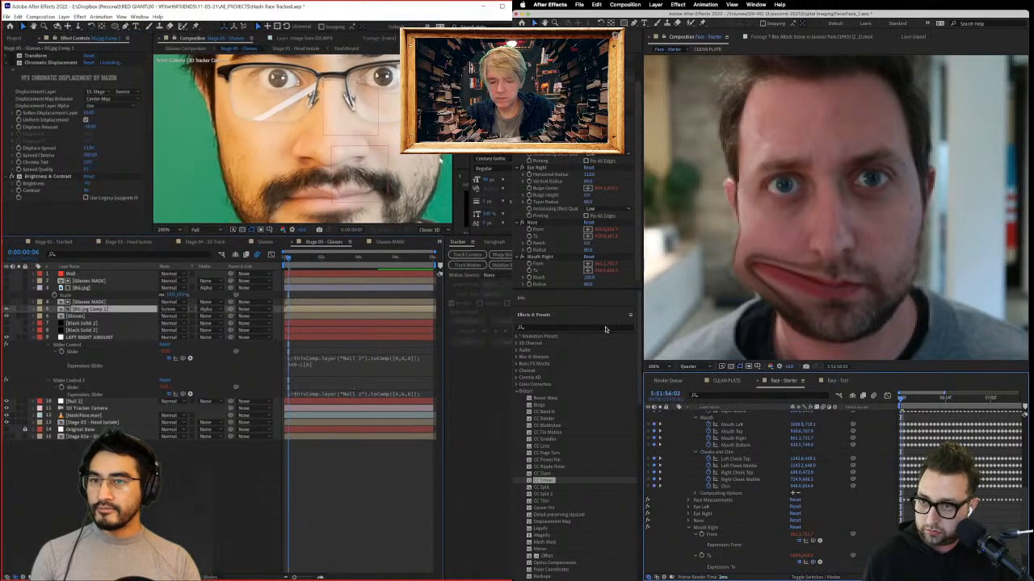
{"action": "scroll", "coordinate": [440, 161], "scroll_direction": "down", "scroll_amount": 1}
{"action": "mouse_move", "coordinate": [589, 284]}
{"action": "left_mouse_down"}
{"action": "mouse_move", "coordinate": [543, 277]}
{"action": "mouse_move", "coordinate": [572, 276]}
{"action": "mouse_move", "coordinate": [559, 277]}
{"action": "left_mouse_up"}
{"action": "key", "text": "space"}
{"action": "key", "text": "space"}
Step: Set the BG.jpg Comp 1 layer's blending mode to Normal in Stage 05 - Glasses and play the composition
{"action": "left_click", "coordinate": [172, 309]}
{"action": "left_click", "coordinate": [199, 245]}
{"action": "key", "text": "space"}
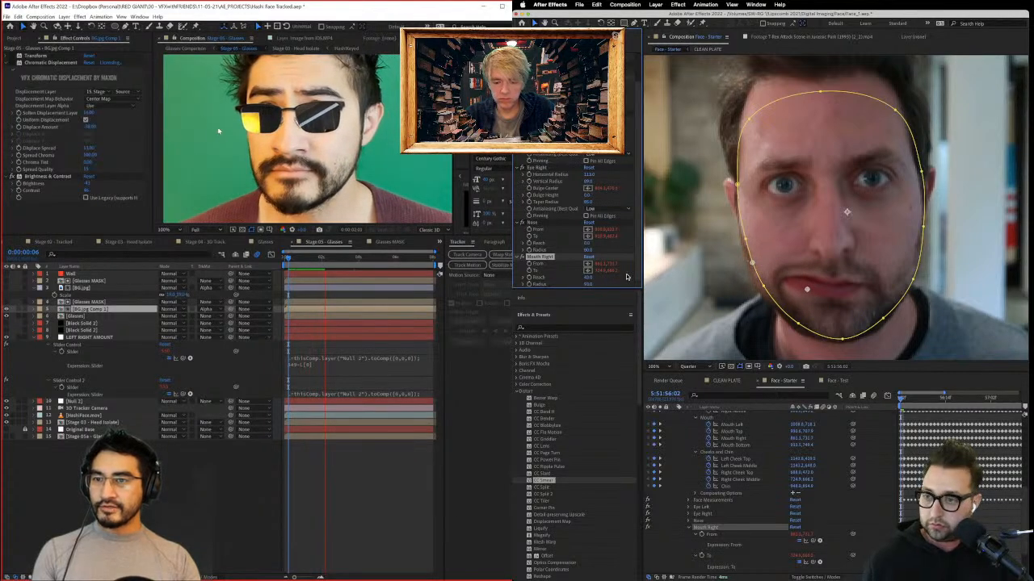
Step: Set the Mouth Right effect's Reach to 0 and duplicate the effect
{"action": "type", "text": "0"}
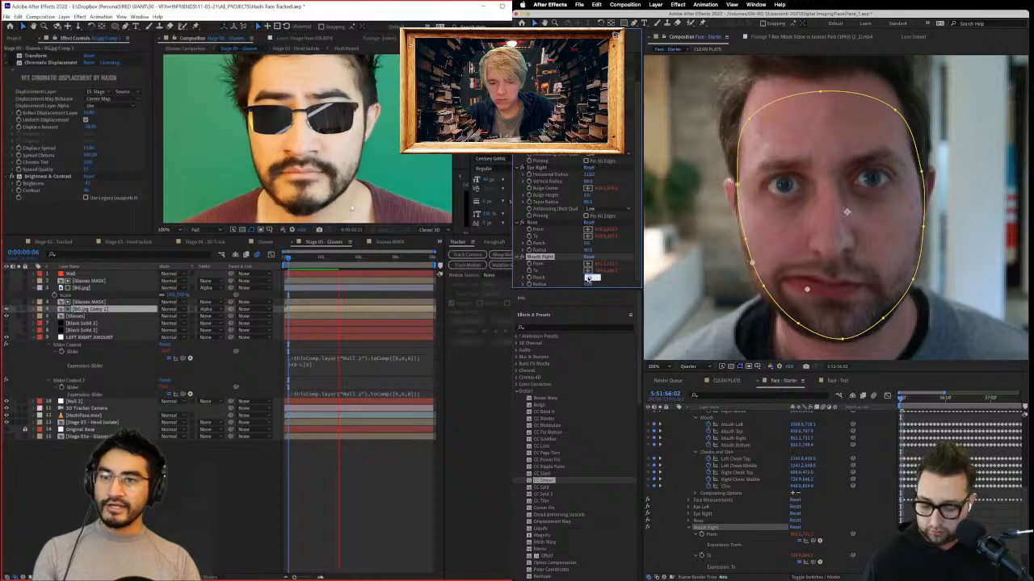
{"action": "key", "text": "Return"}
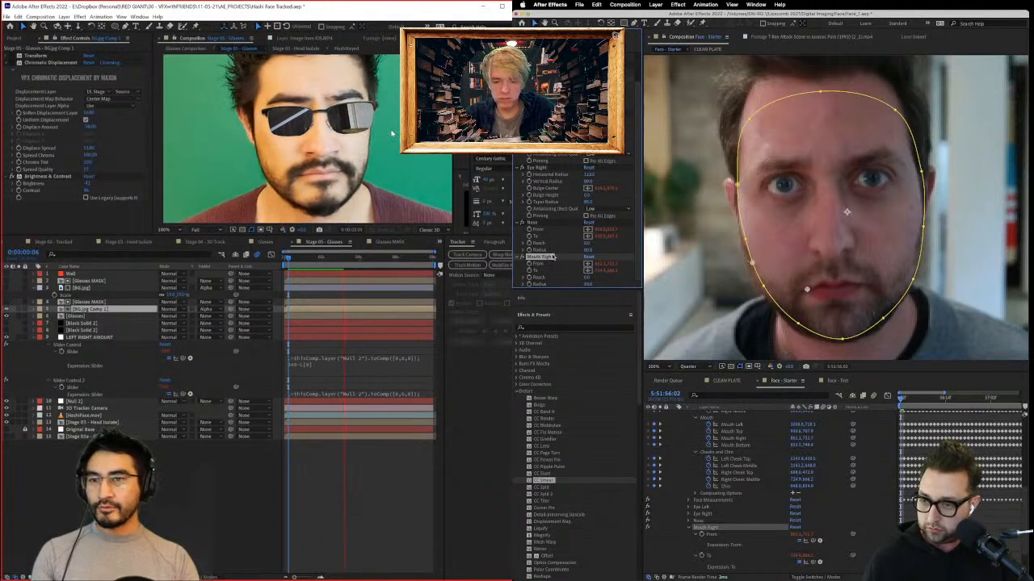
{"action": "scroll", "coordinate": [553, 256], "scroll_direction": "down", "scroll_amount": 2}
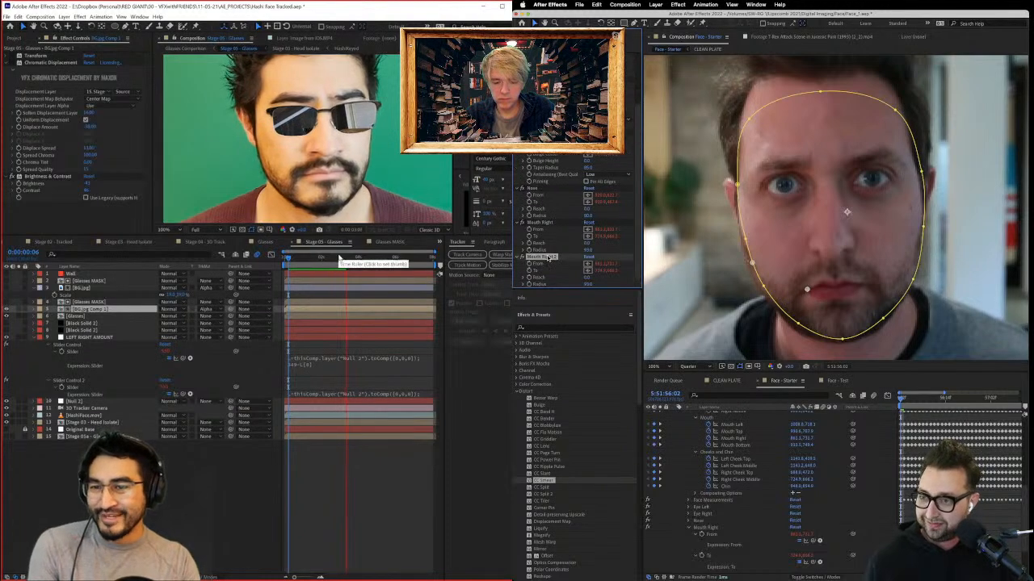
Step: Rename the duplicated Mouth Right effect to Mouth Left
{"action": "key", "text": "Right"}
{"action": "key", "text": "BackSpace"}
{"action": "key", "text": "BackSpace"}
{"action": "key", "text": "BackSpace"}
{"action": "key", "text": "BackSpace"}
{"action": "key", "text": "BackSpace"}
{"action": "key", "text": "BackSpace"}
{"action": "key", "text": "BackSpace"}
{"action": "left_click_drag", "start_coordinate": [289, 258], "coordinate": [374, 269]}
{"action": "type", "text": "Lef"}
Step: Link the Mouth Left effect's From point to the Mouth Left face track point by expression
{"action": "scroll", "coordinate": [734, 505], "scroll_direction": "down", "scroll_amount": 3}
{"action": "left_click", "coordinate": [689, 549]}
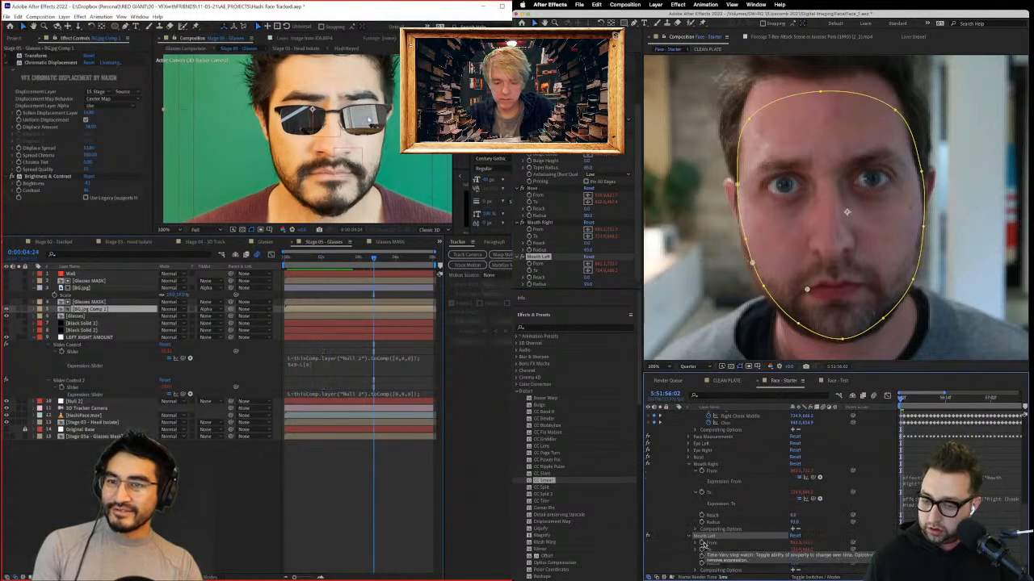
{"action": "left_click", "coordinate": [702, 545]}
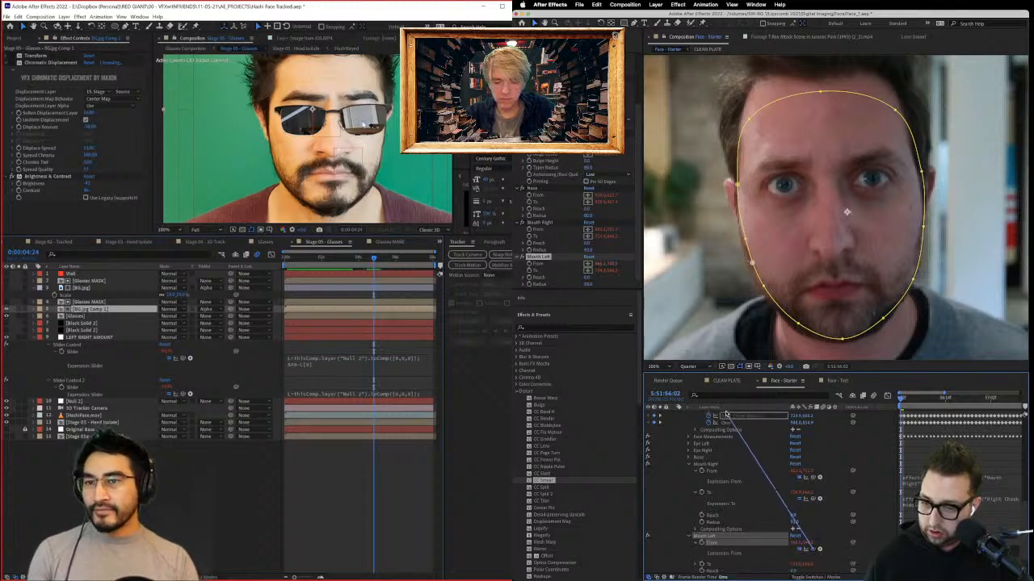
{"action": "left_click_drag", "start_coordinate": [726, 414], "coordinate": [746, 473]}
{"action": "scroll", "coordinate": [387, 108], "scroll_direction": "up", "scroll_amount": 1}
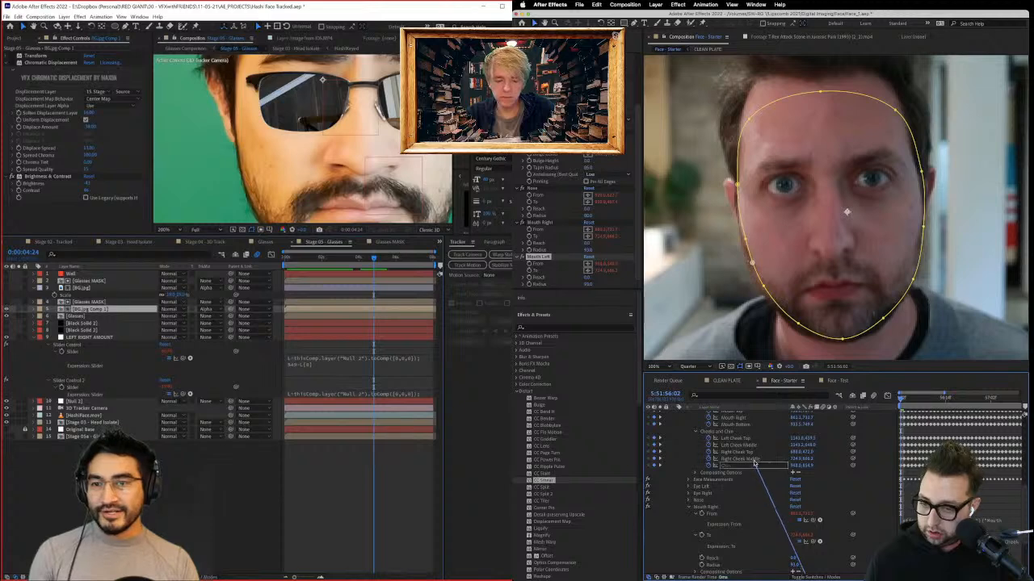
{"action": "scroll", "coordinate": [370, 137], "scroll_direction": "down", "scroll_amount": 1}
{"action": "left_click_drag", "start_coordinate": [736, 418], "coordinate": [743, 444]}
{"action": "left_click", "coordinate": [864, 520]}
Step: Link the Mouth Left effect's To point to Left Cheek Middle, and show the Glasses MASK layer on its own to check its motion
{"action": "left_click", "coordinate": [6, 303]}
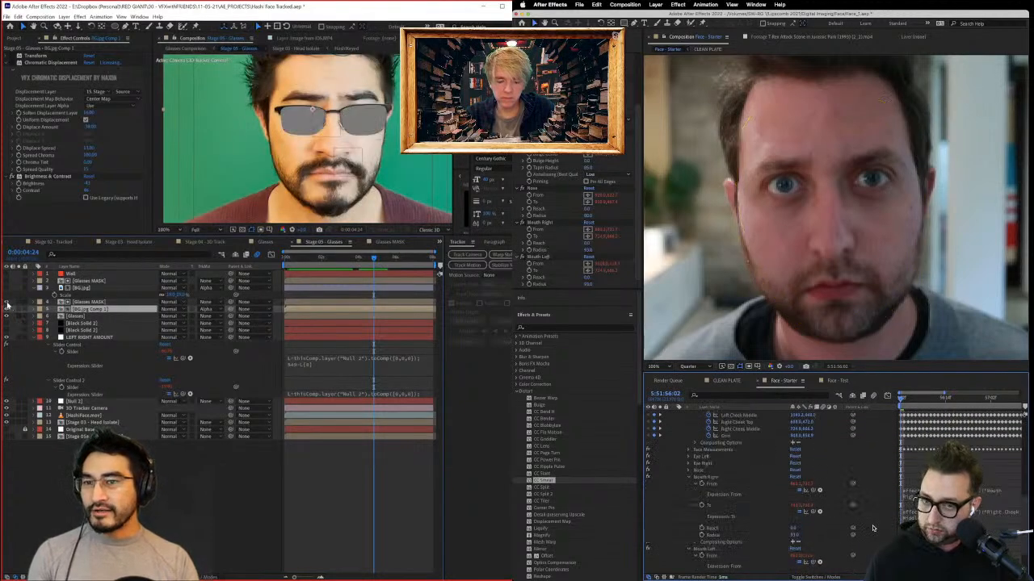
{"action": "scroll", "coordinate": [873, 528], "scroll_direction": "down", "scroll_amount": 2}
{"action": "left_click", "coordinate": [84, 303]}
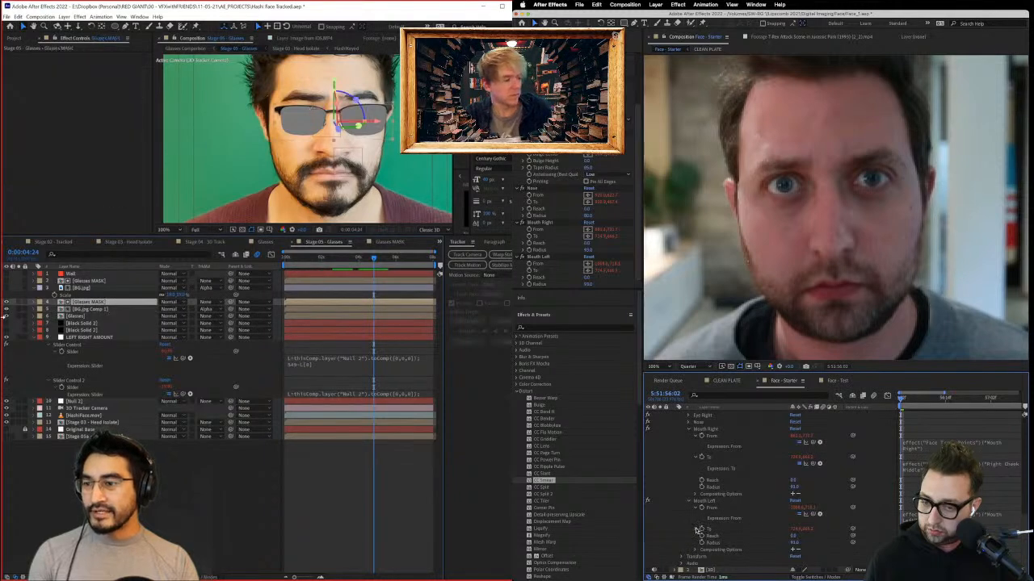
{"action": "left_click", "coordinate": [695, 529]}
{"action": "left_click", "coordinate": [20, 302]}
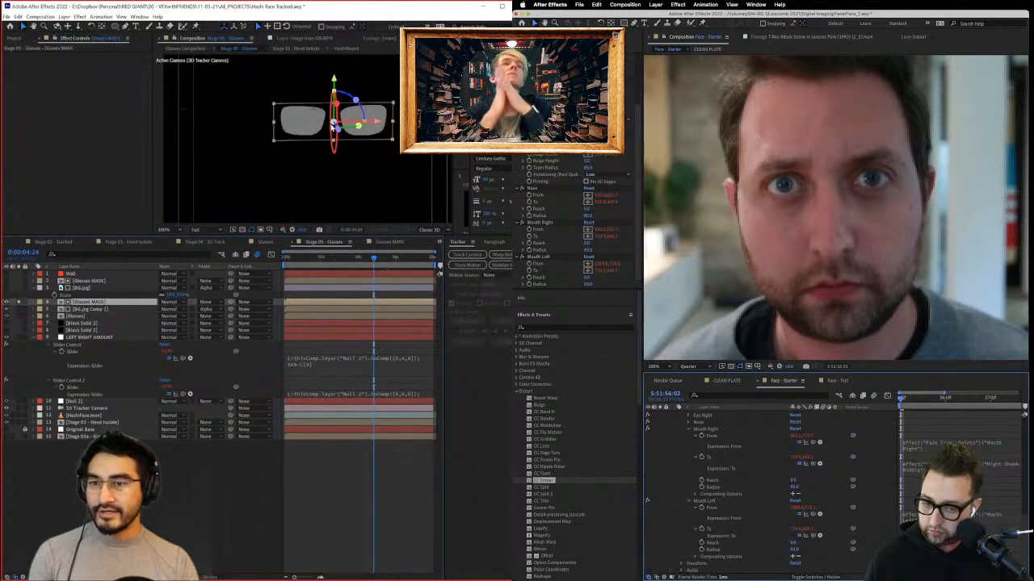
{"action": "left_click_drag", "start_coordinate": [355, 258], "coordinate": [327, 267]}
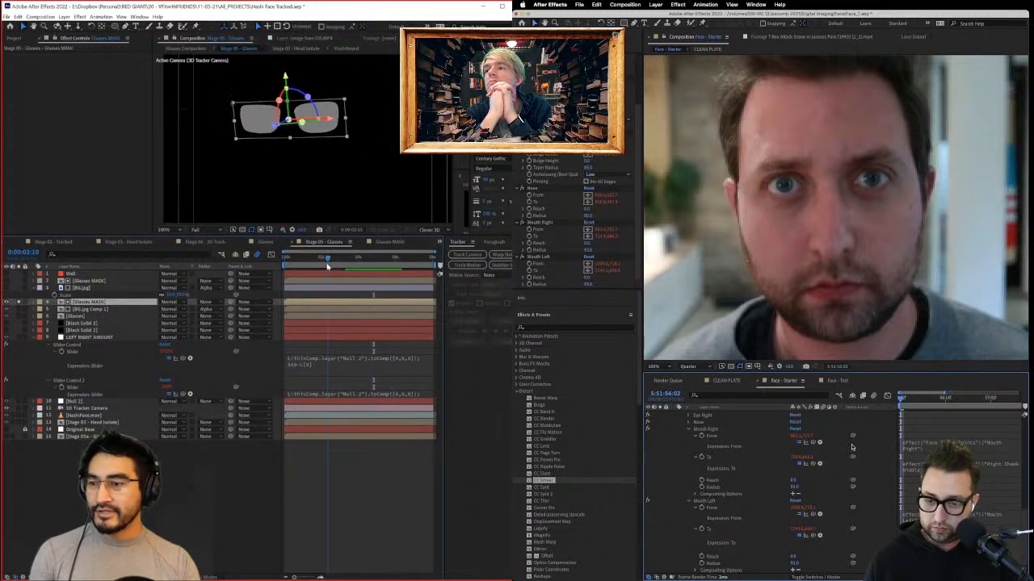
{"action": "left_click", "coordinate": [18, 304]}
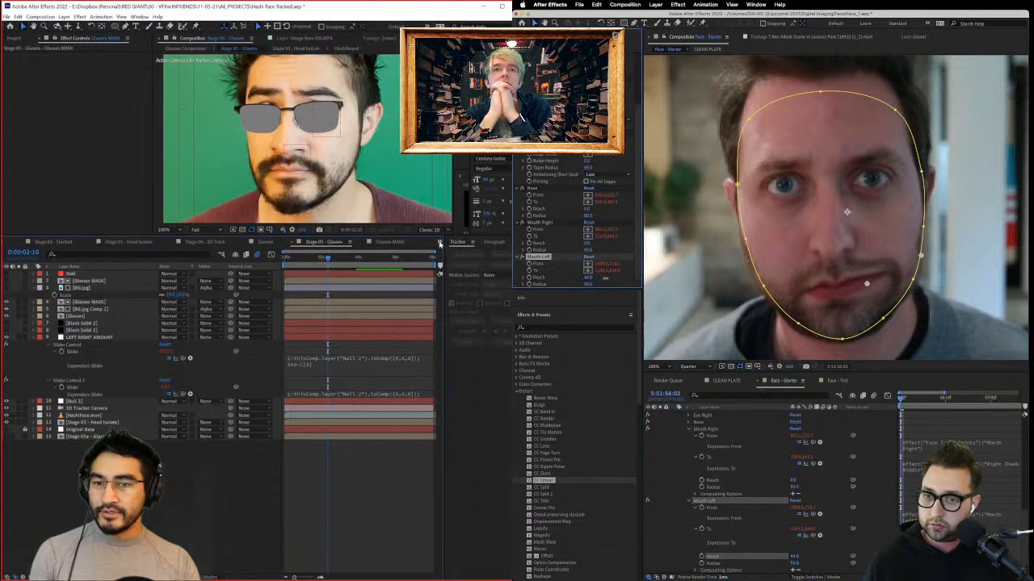
Step: Set the Mouth Right effect's Reach to 47 and open the Stage 05a - Glasses Mask composition
{"action": "left_click_drag", "start_coordinate": [588, 247], "coordinate": [602, 244]}
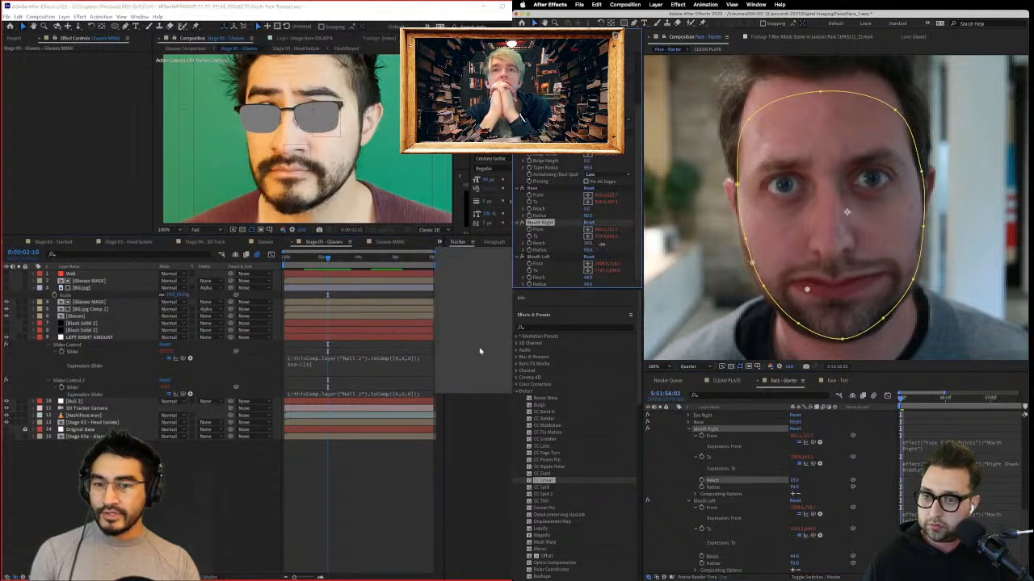
{"action": "key", "text": "super+shift+h"}
{"action": "left_click", "coordinate": [490, 354]}
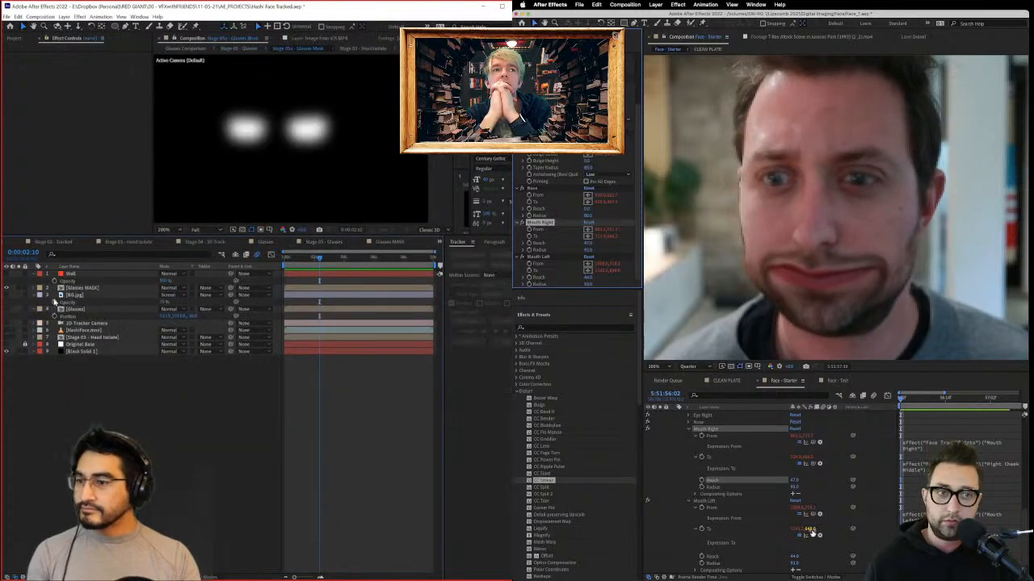
Step: Turn on the 3D Tracker Camera in the Glasses Mask composition and scrub through the Glasses MASK layer's tracked motion
{"action": "left_click", "coordinate": [75, 288]}
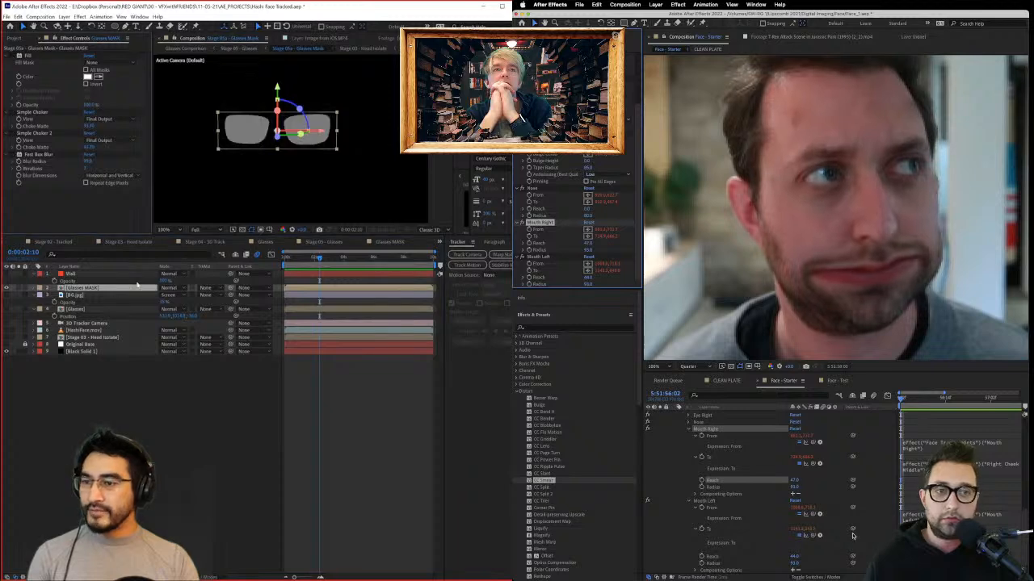
{"action": "left_click_drag", "start_coordinate": [294, 264], "coordinate": [375, 263]}
{"action": "left_click_drag", "start_coordinate": [899, 401], "coordinate": [834, 403]}
{"action": "left_click_drag", "start_coordinate": [375, 262], "coordinate": [273, 274]}
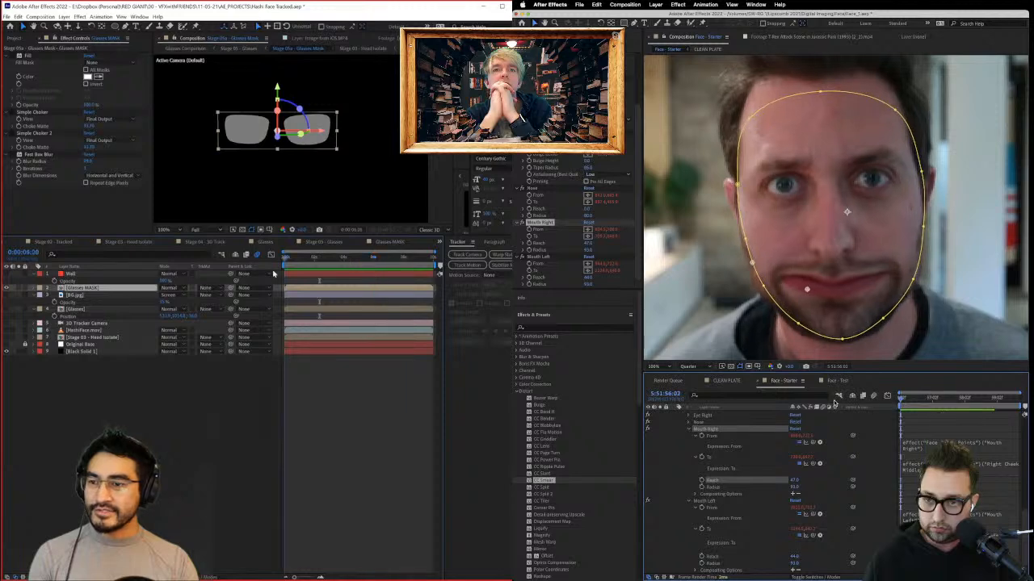
{"action": "scroll", "coordinate": [573, 221], "scroll_direction": "up", "scroll_amount": 2}
{"action": "left_click", "coordinate": [6, 323]}
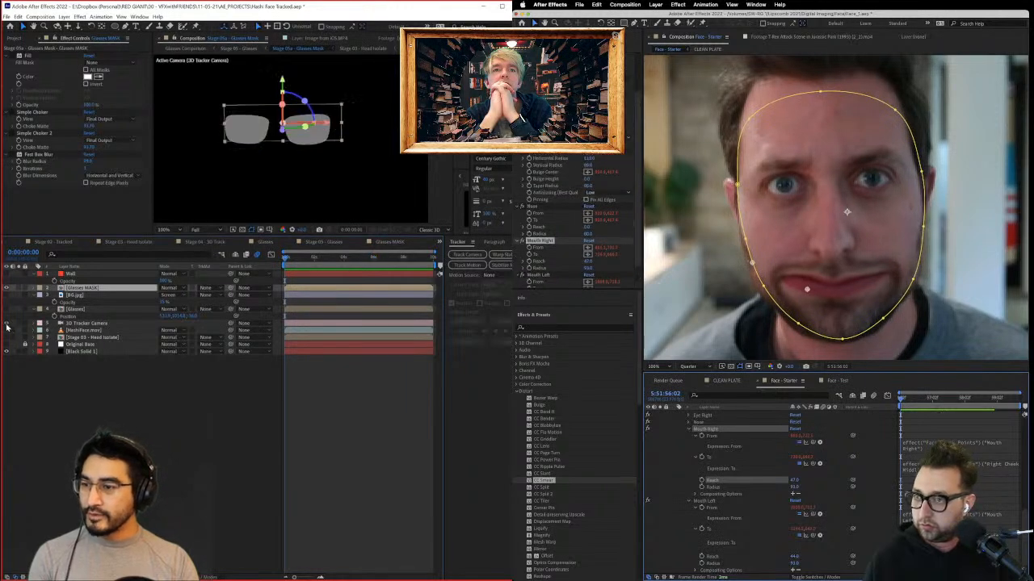
{"action": "left_click_drag", "start_coordinate": [296, 260], "coordinate": [397, 259]}
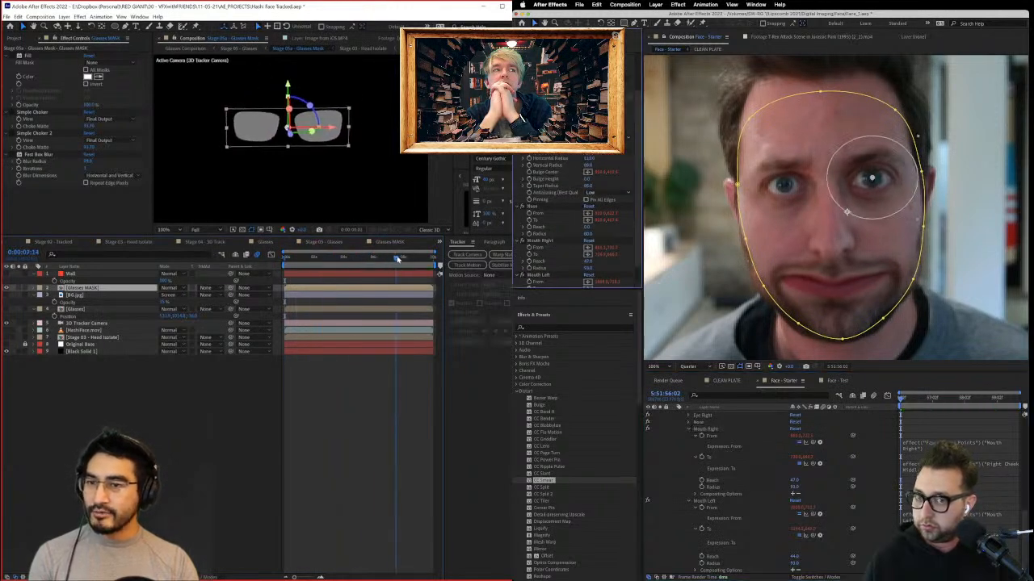
Step: Re-enable the Fill and Fast Box Blur effects on the Glasses MASK layer
{"action": "left_click", "coordinate": [18, 56]}
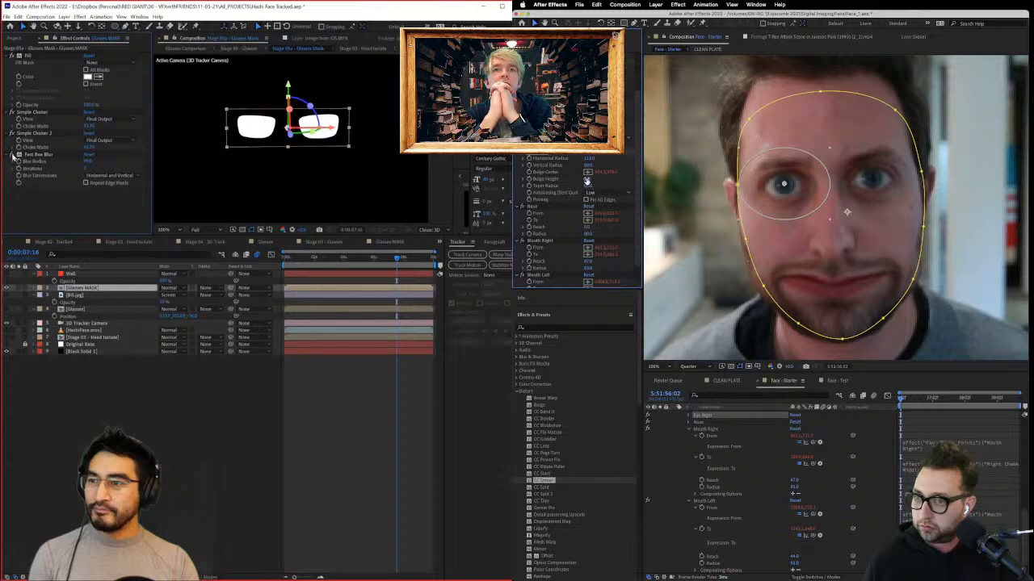
{"action": "left_click", "coordinate": [12, 155]}
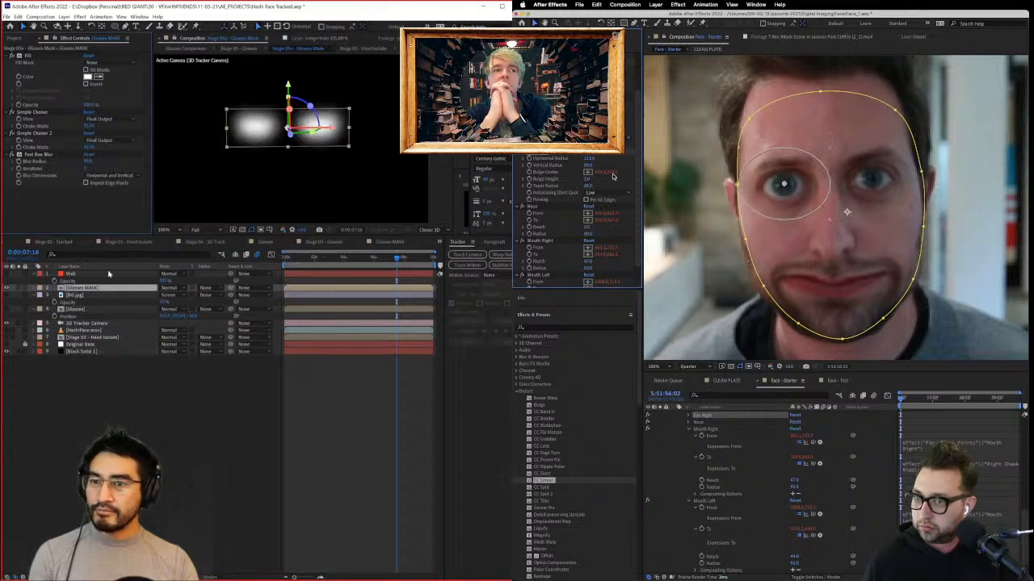
{"action": "left_click", "coordinate": [84, 352]}
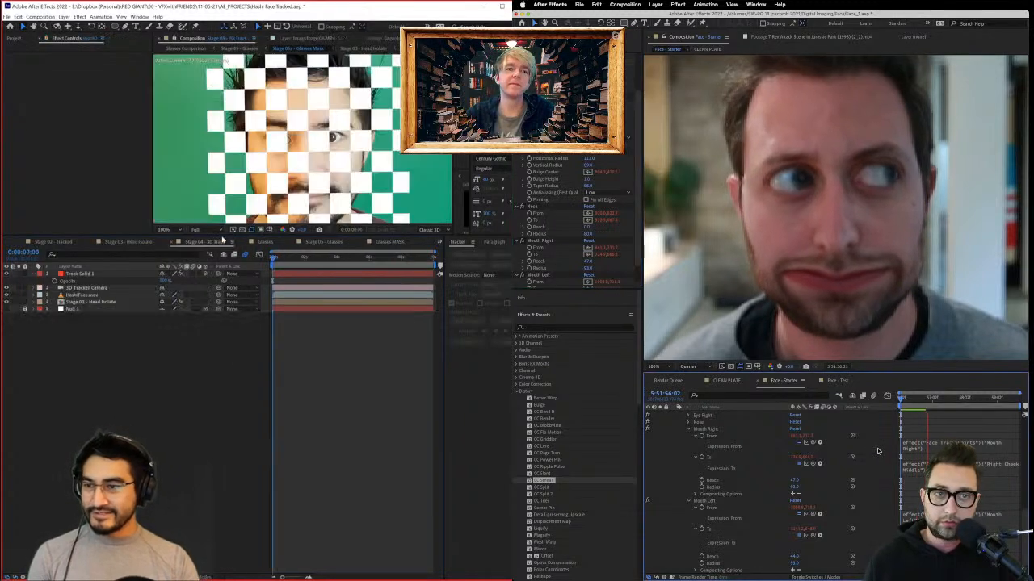
Step: Look through the Stage 04 - 3D Track, Glasses and Stage 03 - Head Isolate compositions, and return to Stage 05 - Glasses
{"action": "left_click", "coordinate": [215, 243]}
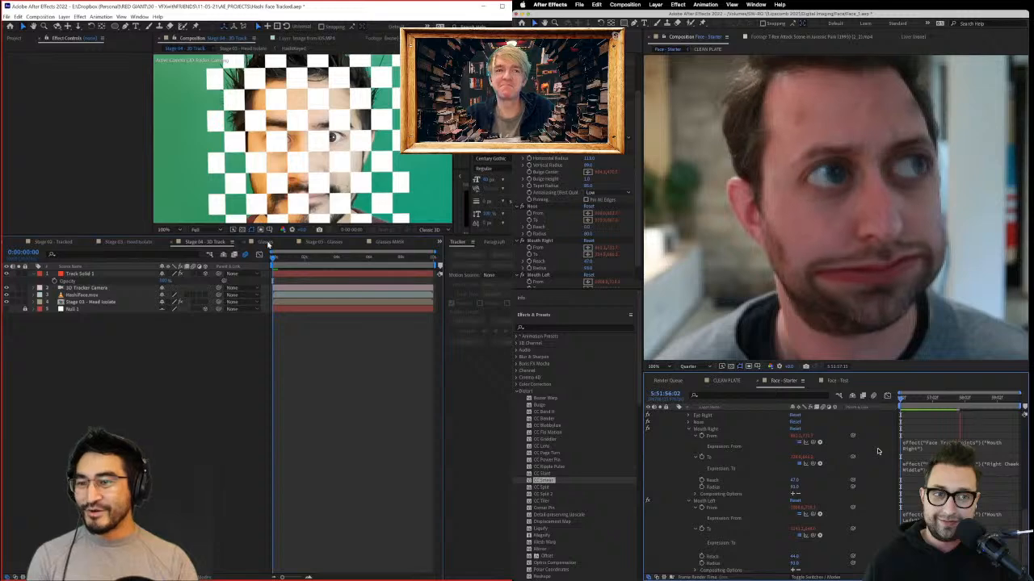
{"action": "left_click", "coordinate": [267, 243]}
{"action": "left_click", "coordinate": [135, 242]}
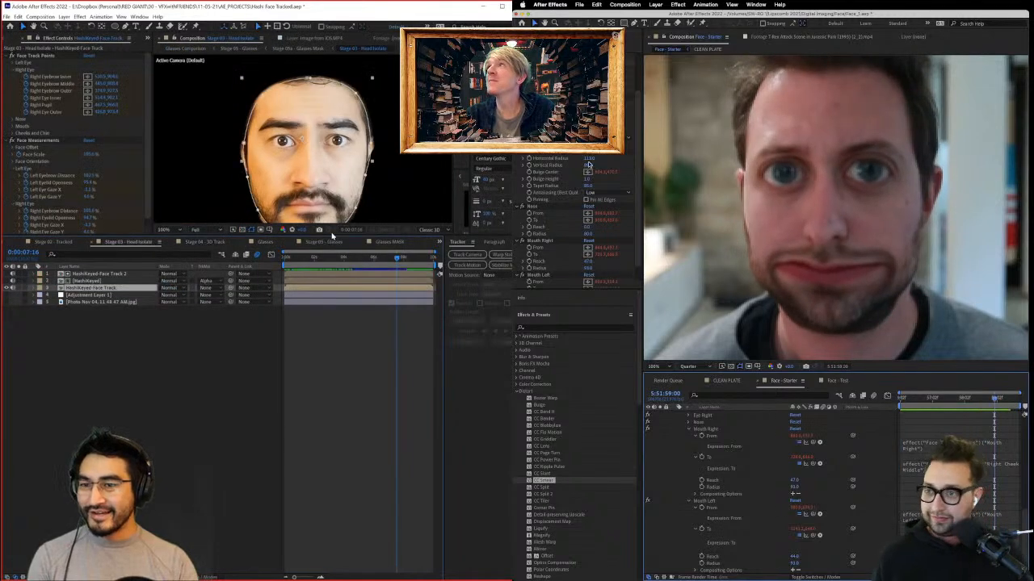
{"action": "left_click", "coordinate": [327, 242]}
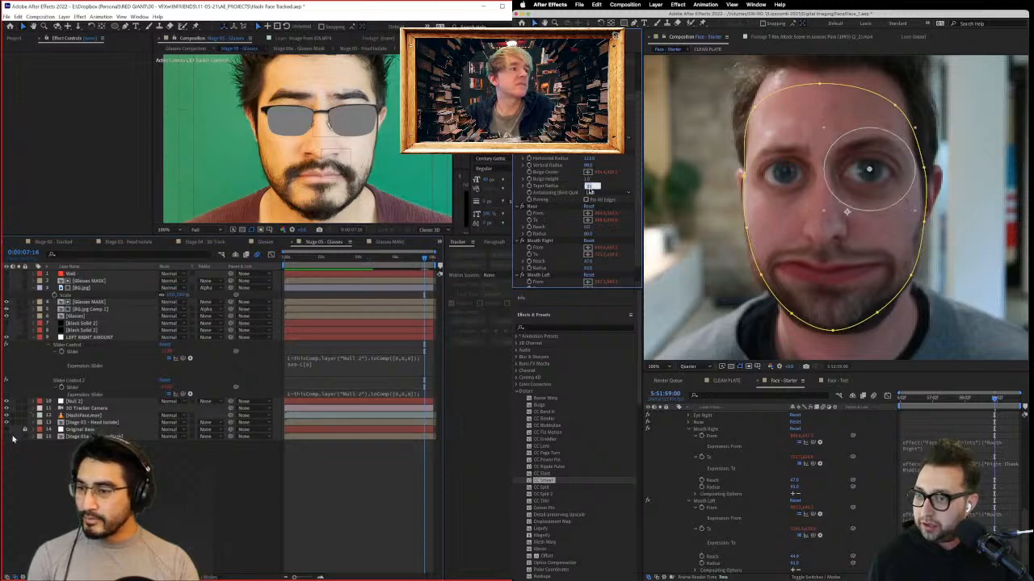
Step: Move the Stage 05a - Glasses Mask layer above the glasses layers and make it visible
{"action": "left_click", "coordinate": [80, 437]}
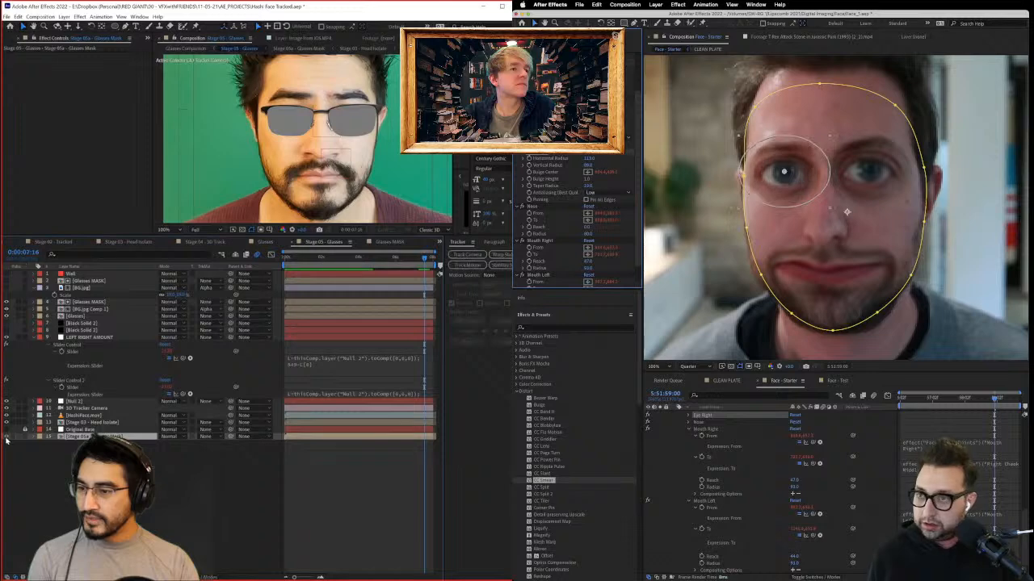
{"action": "left_click_drag", "start_coordinate": [83, 437], "coordinate": [111, 283]}
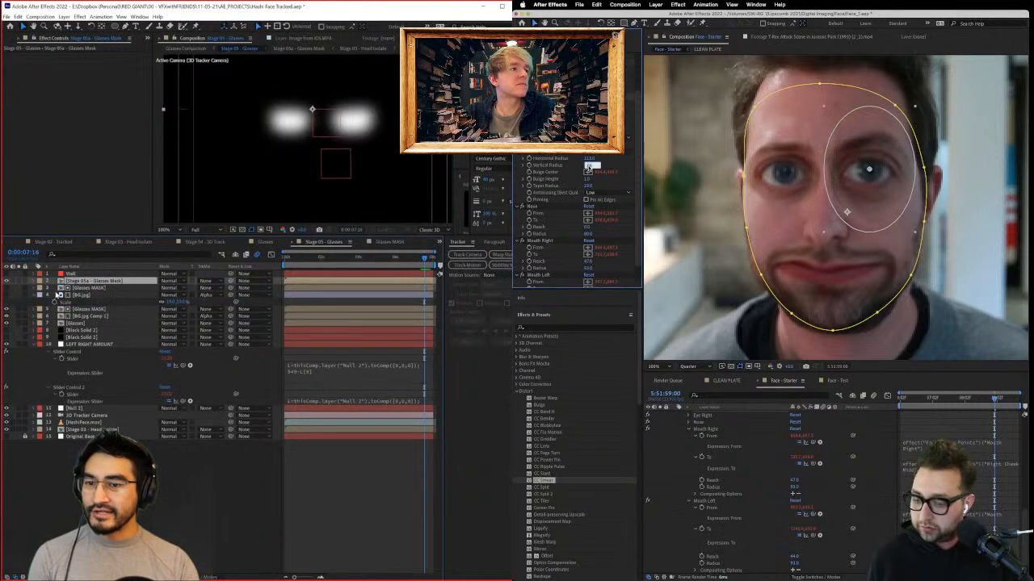
{"action": "left_click", "coordinate": [6, 281]}
Step: Increase the Eye Right Bulge effect's Vertical Radius to match the other eye, and preview the face
{"action": "type", "text": "6"}
{"action": "key", "text": "Return"}
{"action": "key", "text": "space"}
Step: Hide the Stage 05a - Glasses Mask layer and return it to the end of the layer stack
{"action": "left_click", "coordinate": [6, 281]}
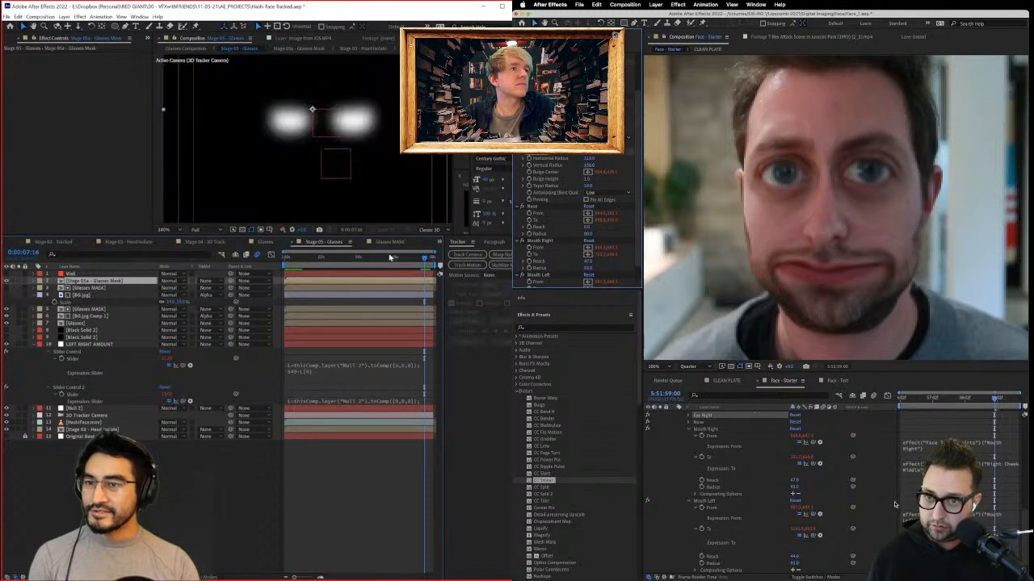
{"action": "left_click", "coordinate": [6, 281]}
{"action": "key", "text": "space"}
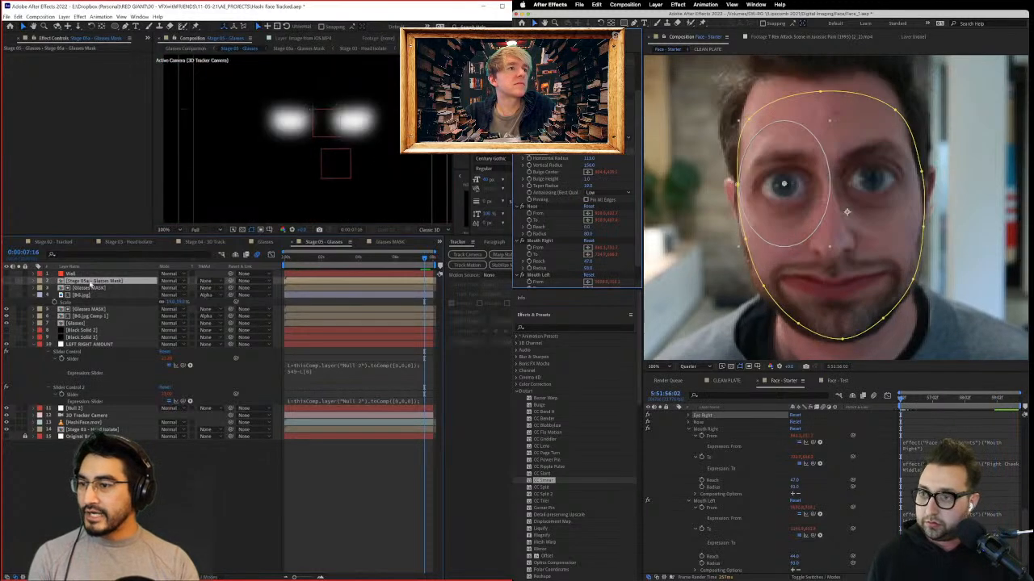
{"action": "left_click_drag", "start_coordinate": [101, 284], "coordinate": [105, 439]}
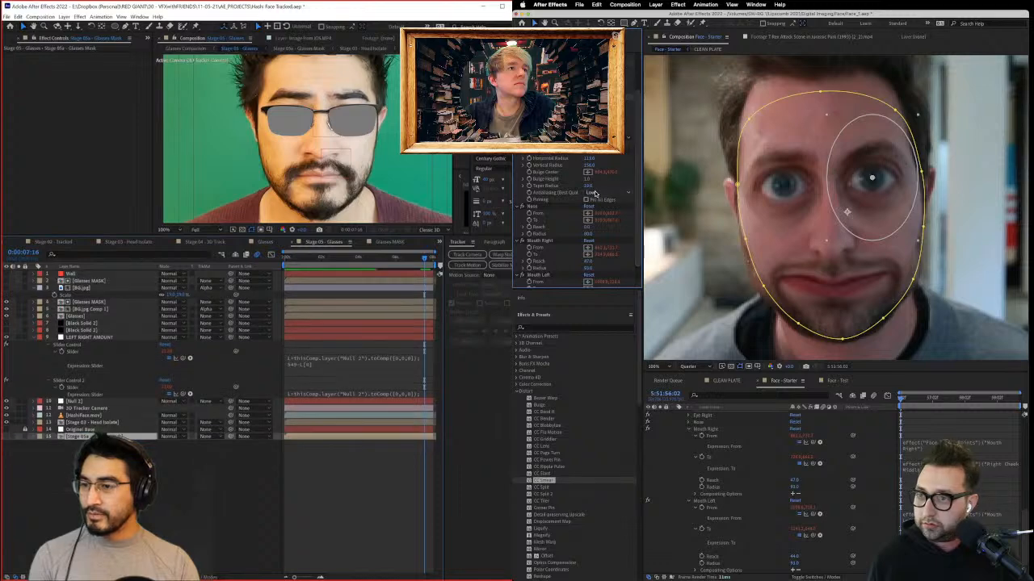
Step: Select the BG.jpg Comp 1 reflection layer and scrub the timeline to review the lens reflections
{"action": "left_click", "coordinate": [94, 310]}
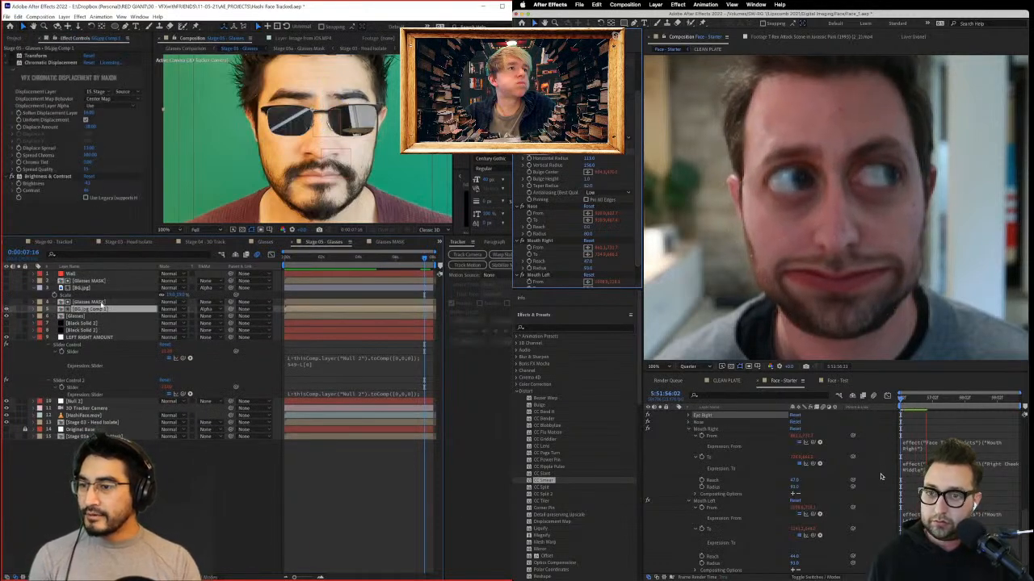
{"action": "left_click", "coordinate": [319, 258]}
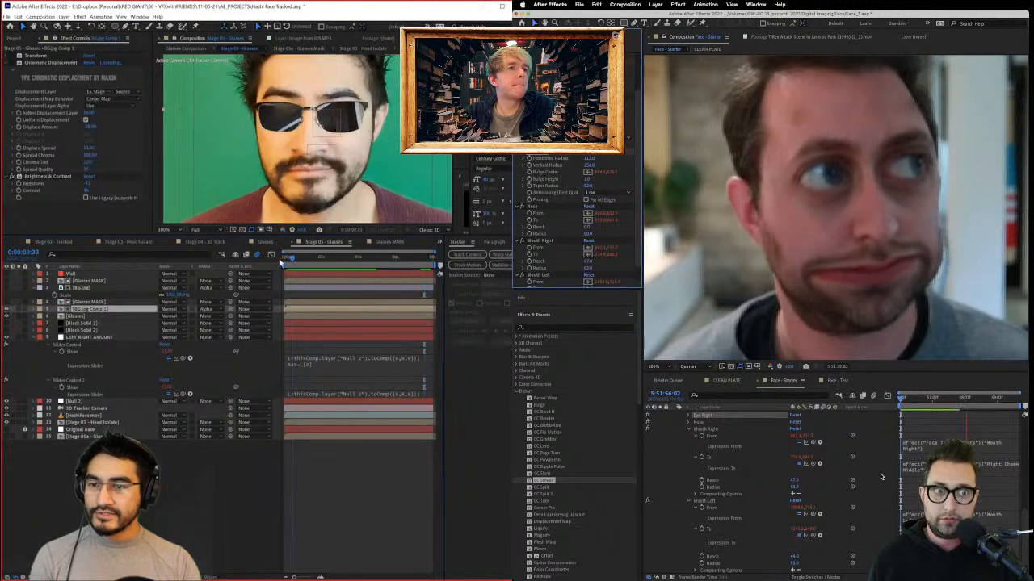
{"action": "left_click_drag", "start_coordinate": [320, 263], "coordinate": [367, 262]}
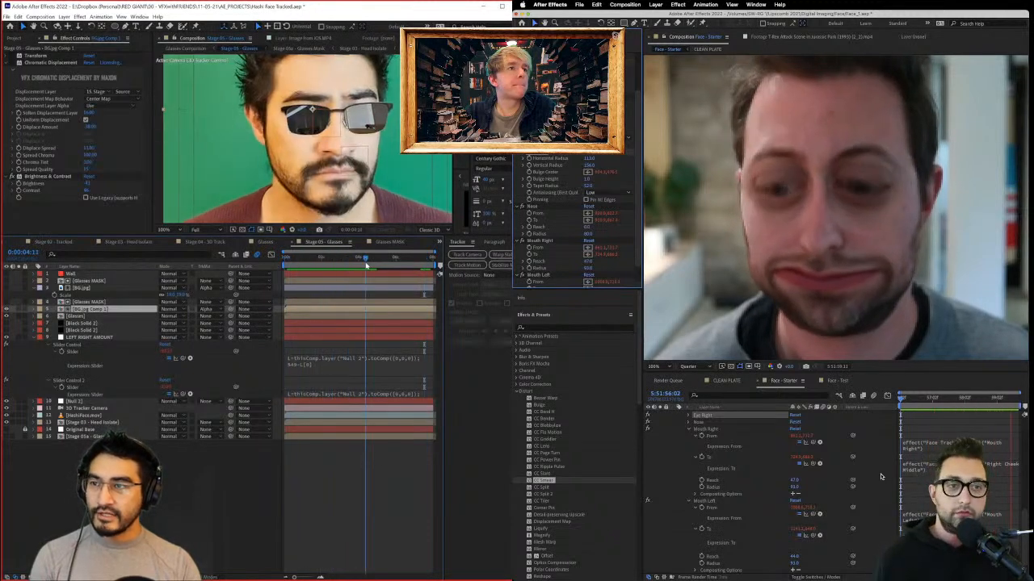
Step: Use Stage 05a - Glasses Mask as the Chromatic Displacement effect's Displacement Layer on BG.jpg Comp 1, and scrub to check the reflections
{"action": "left_click", "coordinate": [110, 96]}
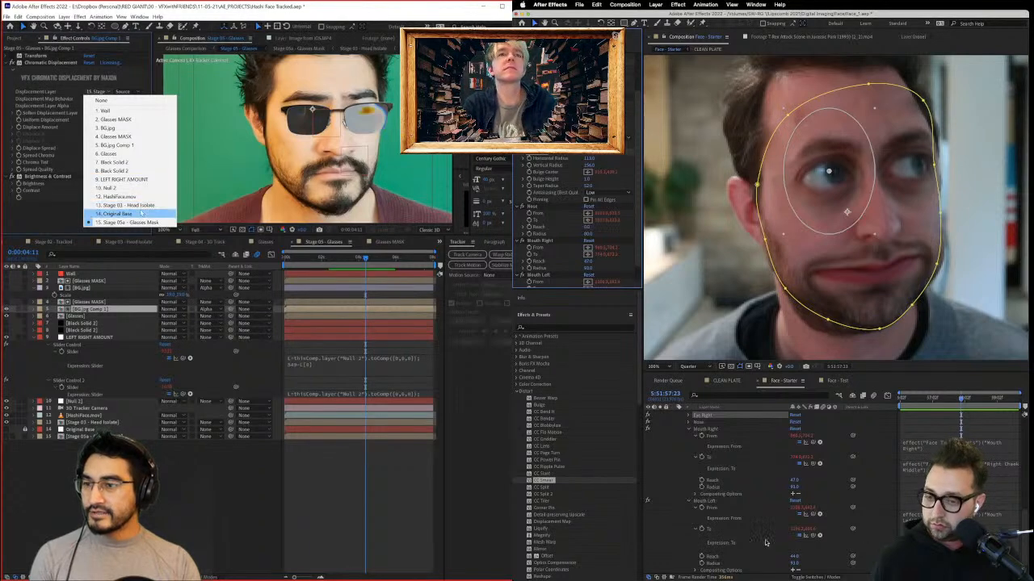
{"action": "left_click", "coordinate": [147, 223]}
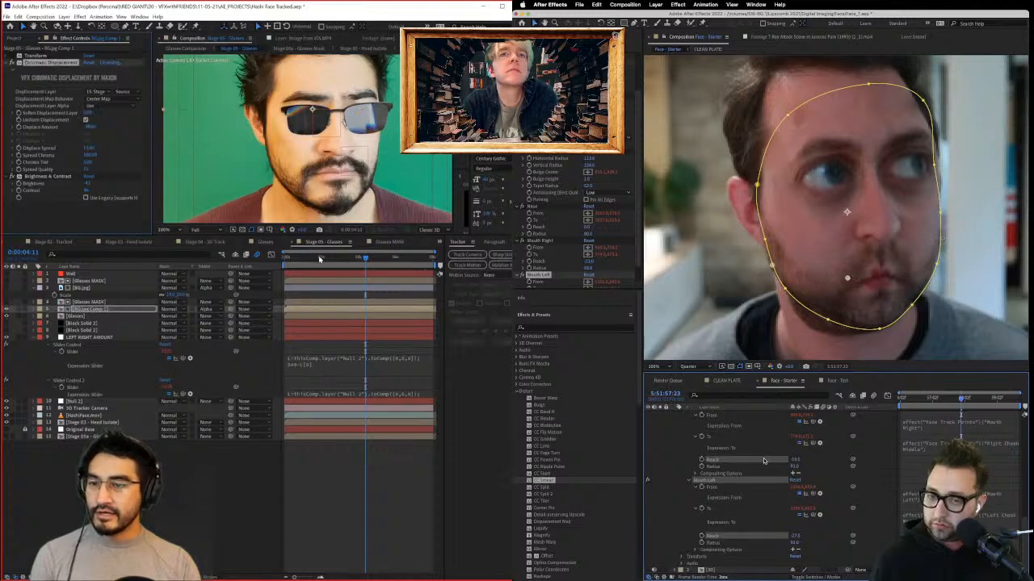
{"action": "left_click_drag", "start_coordinate": [319, 258], "coordinate": [345, 260]}
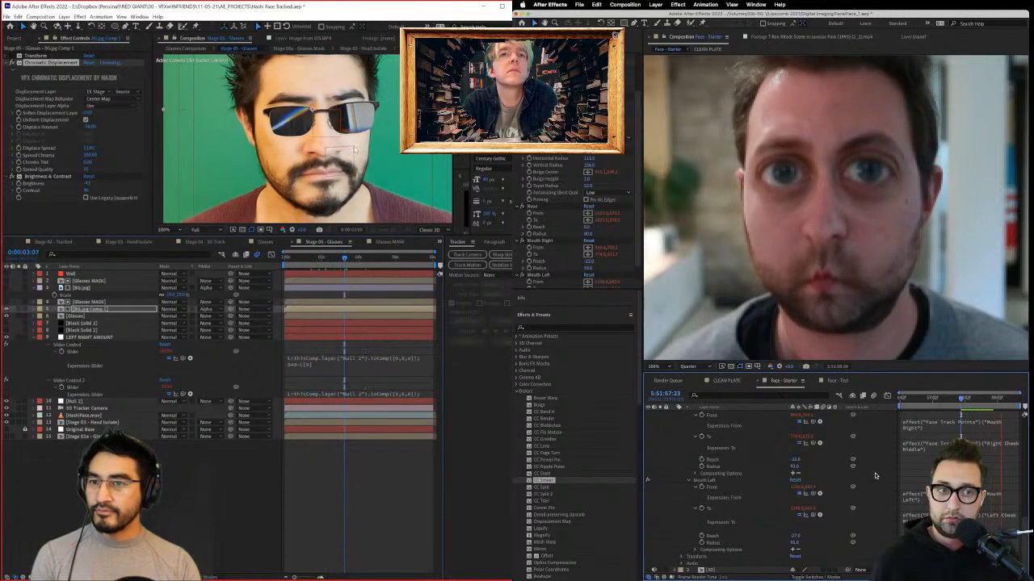
Step: Lower Chromatic Displacement's Spread Chroma to 0, try different Displace Spread amounts, and set Displace Spread to 0
{"action": "scroll", "coordinate": [335, 125], "scroll_direction": "up", "scroll_amount": 2}
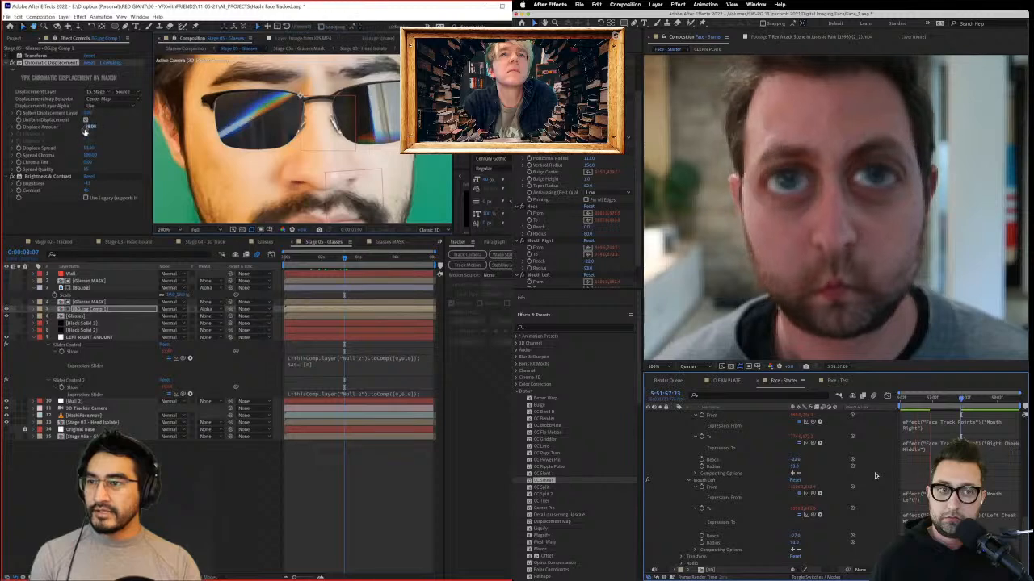
{"action": "left_click_drag", "start_coordinate": [90, 155], "coordinate": [50, 155]}
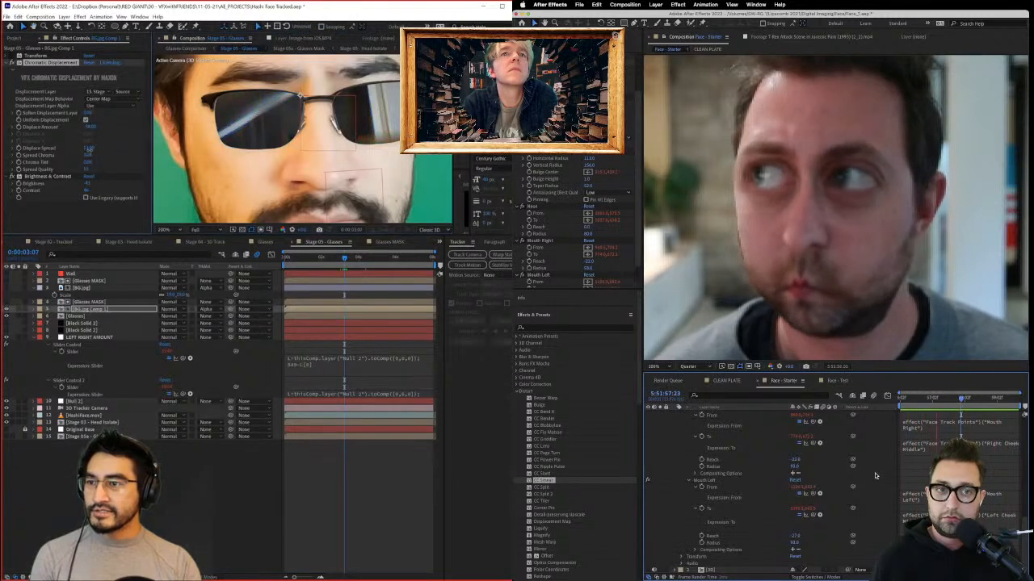
{"action": "left_click_drag", "start_coordinate": [89, 148], "coordinate": [50, 148]}
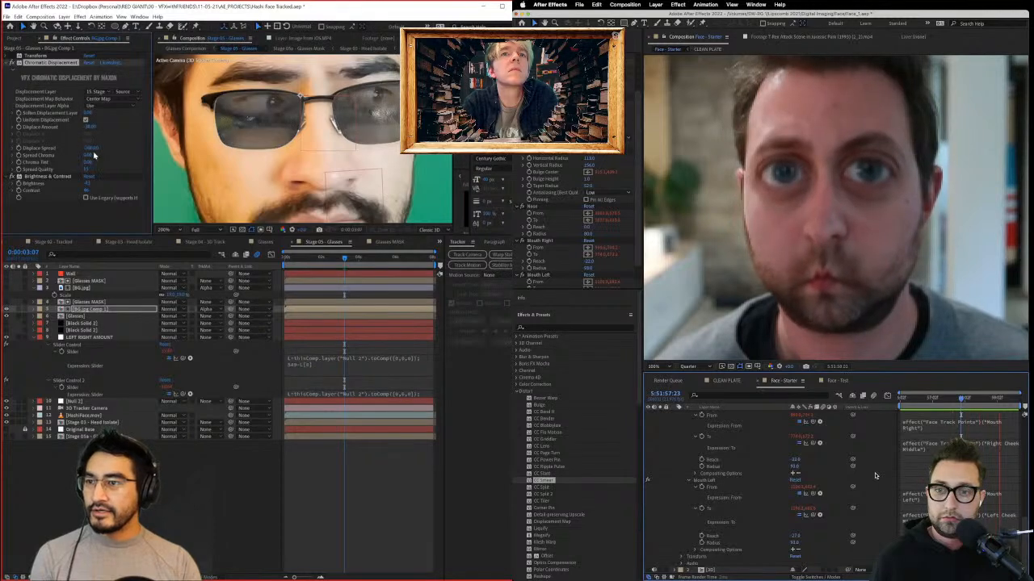
{"action": "left_click", "coordinate": [92, 149]}
{"action": "type", "text": "0"}
{"action": "key", "text": "Return"}
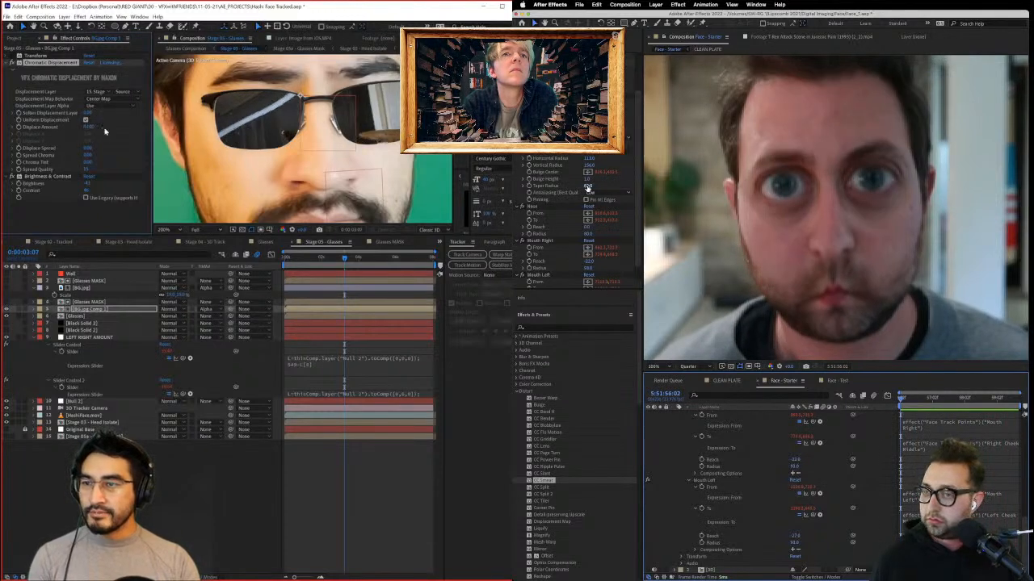
Step: Increase Chromatic Displacement's Soften Displacement Layer amount on BG.jpg Comp 1, scrub to check the lens reflections, and return to the first frame
{"action": "left_click_drag", "start_coordinate": [88, 113], "coordinate": [111, 113]}
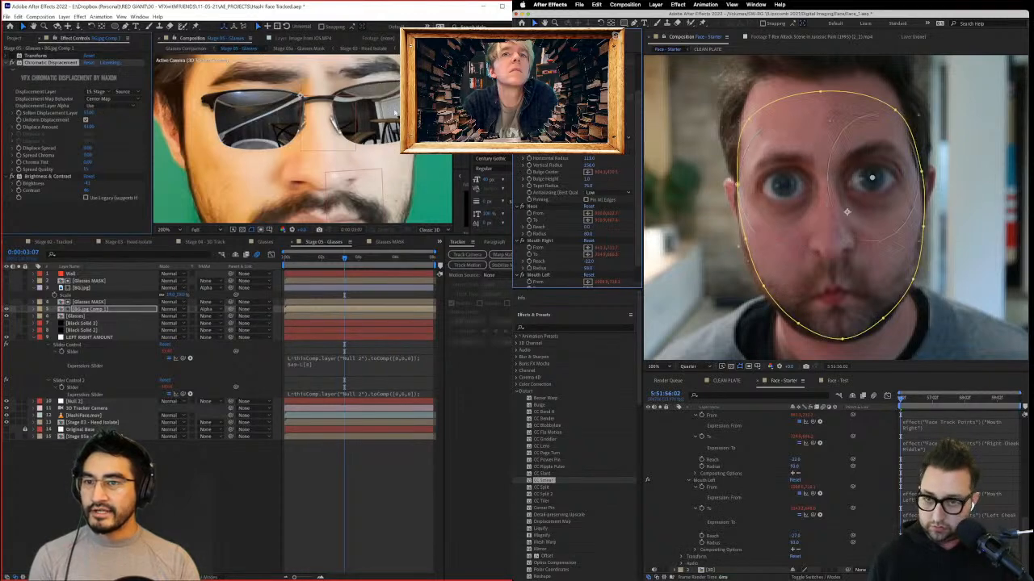
{"action": "mouse_move", "coordinate": [338, 259]}
{"action": "left_mouse_down"}
{"action": "mouse_move", "coordinate": [288, 261]}
{"action": "mouse_move", "coordinate": [434, 263]}
{"action": "mouse_move", "coordinate": [323, 253]}
{"action": "left_mouse_up"}
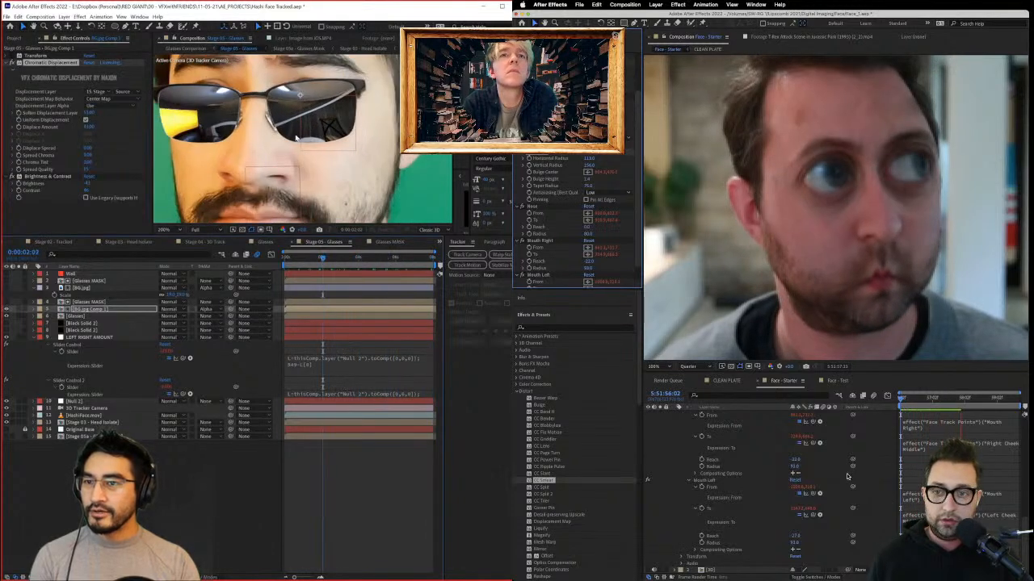
{"action": "scroll", "coordinate": [303, 123], "scroll_direction": "down", "scroll_amount": 1}
{"action": "scroll", "coordinate": [304, 121], "scroll_direction": "up", "scroll_amount": 2}
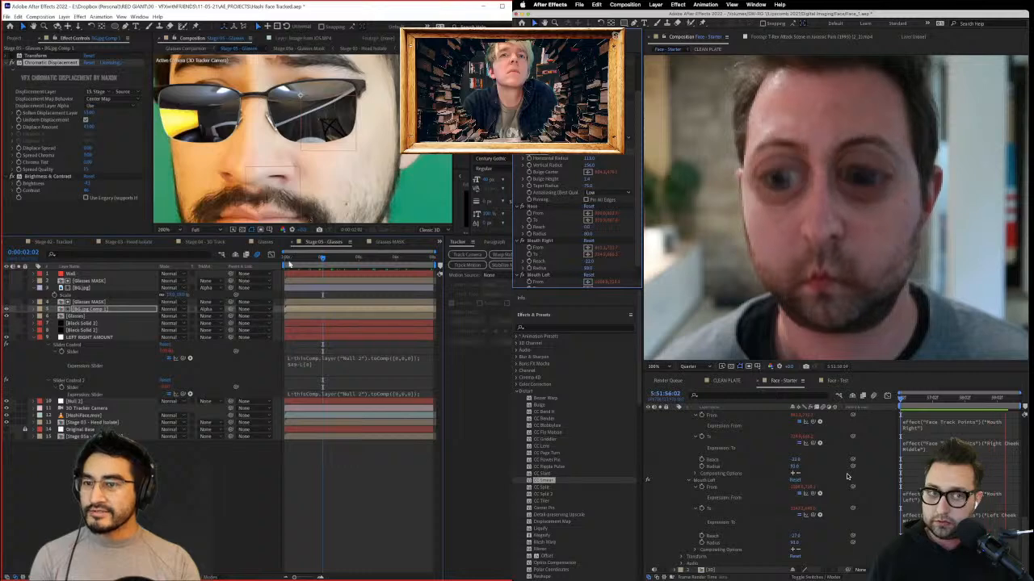
{"action": "key", "text": "Home"}
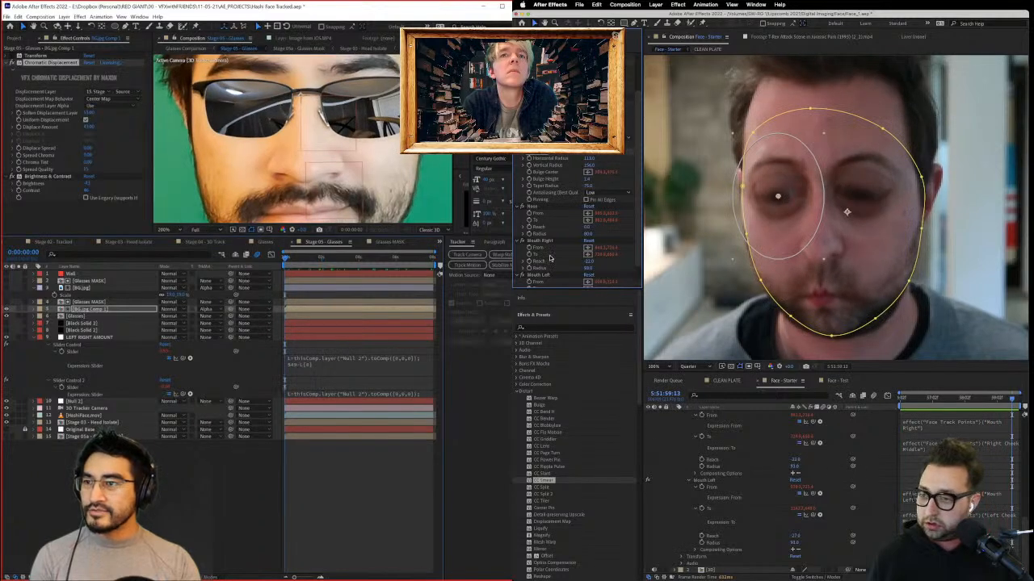
Step: Neutralize the face distortions by setting Reach to 0 on Mouth Left and Mouth Right and the eye Bulge Height to 0, saving the project
{"action": "scroll", "coordinate": [549, 258], "scroll_direction": "down", "scroll_amount": 1}
{"action": "left_click", "coordinate": [587, 278]}
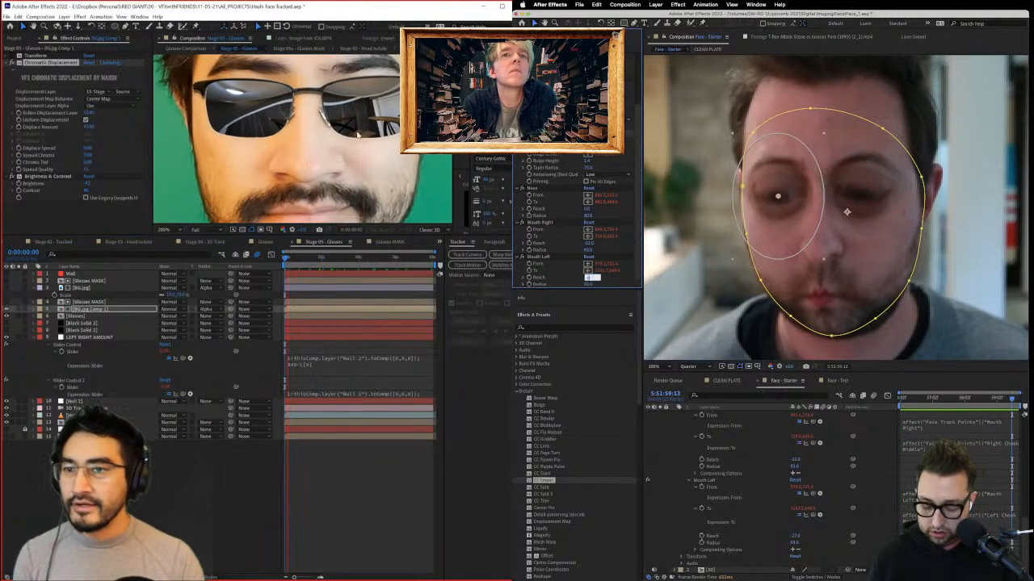
{"action": "type", "text": "0"}
{"action": "key", "text": "Return"}
{"action": "left_click", "coordinate": [588, 243]}
{"action": "type", "text": "0"}
{"action": "scroll", "coordinate": [373, 126], "scroll_direction": "down", "scroll_amount": 2}
{"action": "key", "text": "Return"}
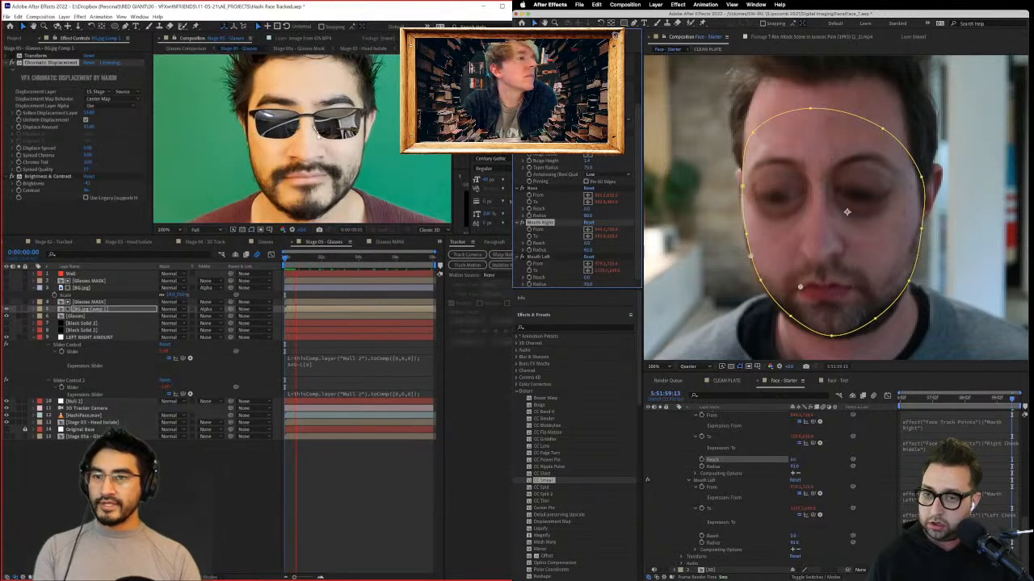
{"action": "key", "text": "super+s"}
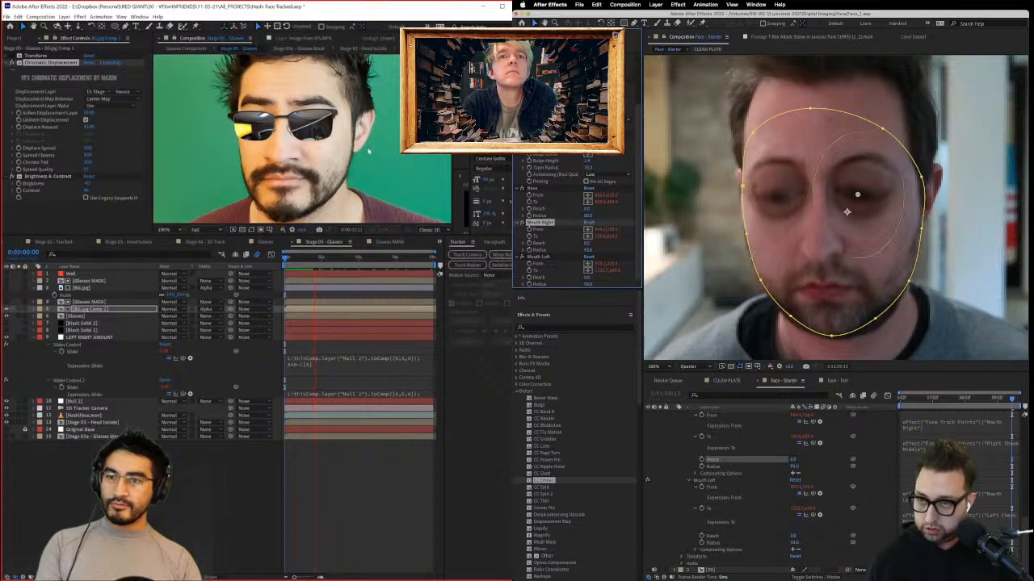
{"action": "left_click", "coordinate": [588, 162]}
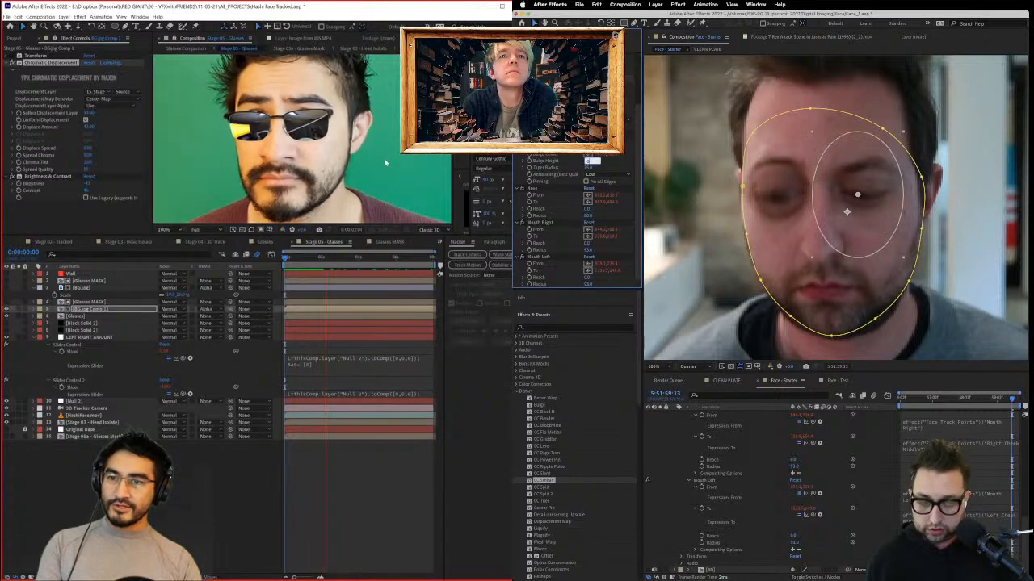
{"action": "key", "text": "Return"}
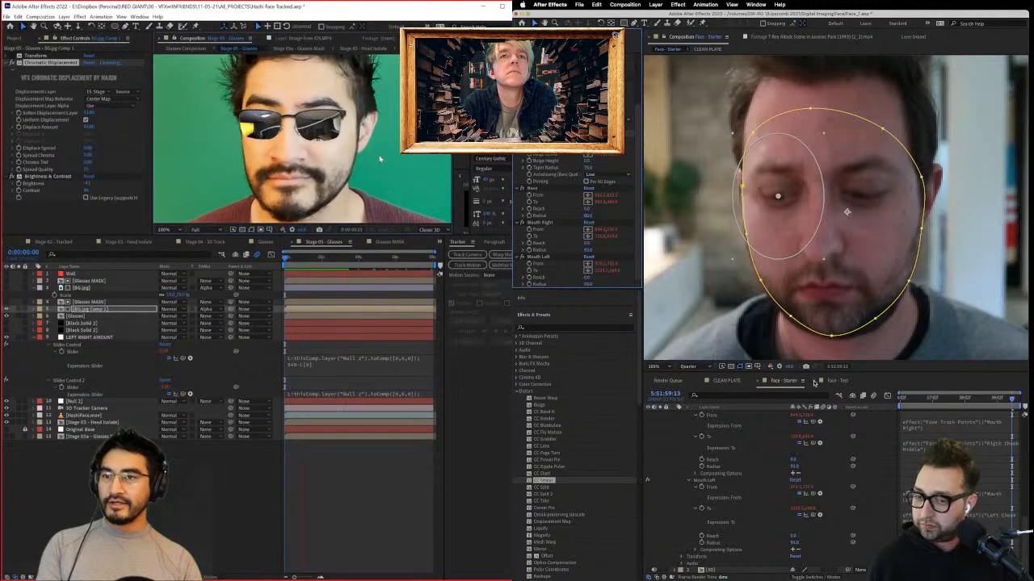
Step: Set BG.jpg Comp 1's blending mode to Screen and preview it, and review the Whole Mouth and Whole Face effects in the Face - Test comp
{"action": "left_click", "coordinate": [834, 381]}
{"action": "left_click", "coordinate": [180, 310]}
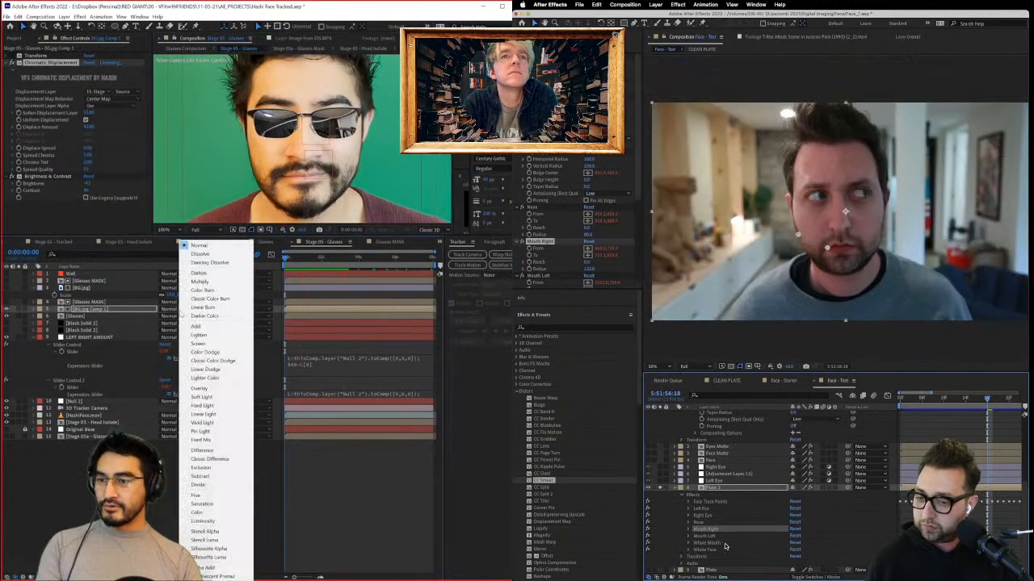
{"action": "left_click", "coordinate": [725, 542]}
{"action": "left_click", "coordinate": [213, 345]}
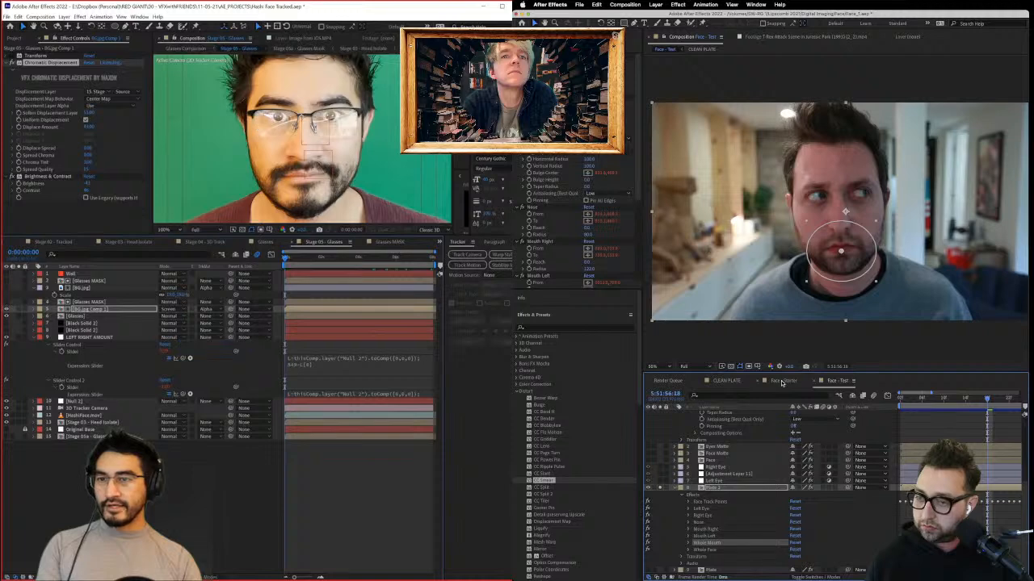
{"action": "scroll", "coordinate": [521, 230], "scroll_direction": "down", "scroll_amount": 5}
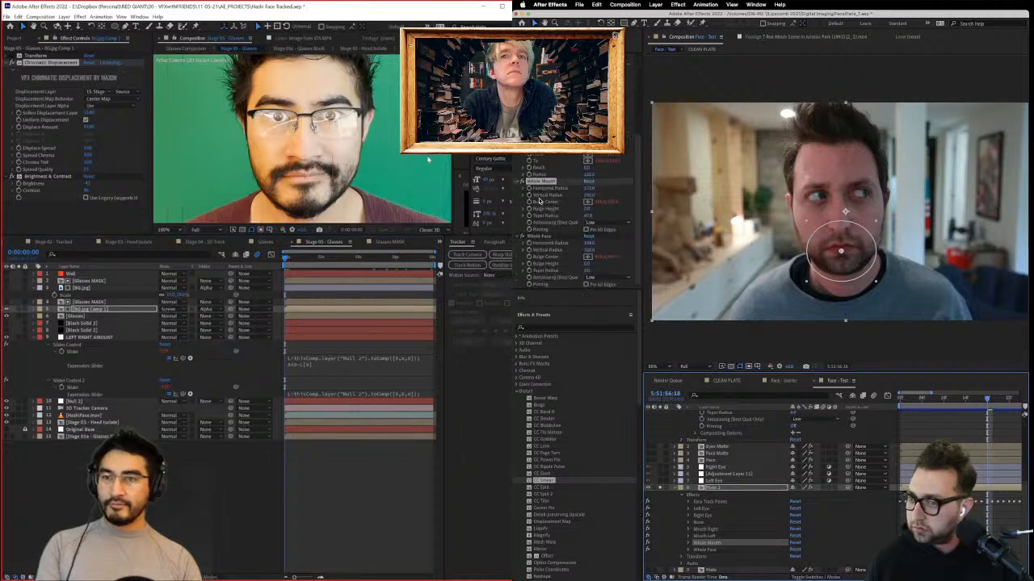
{"action": "key", "text": "space"}
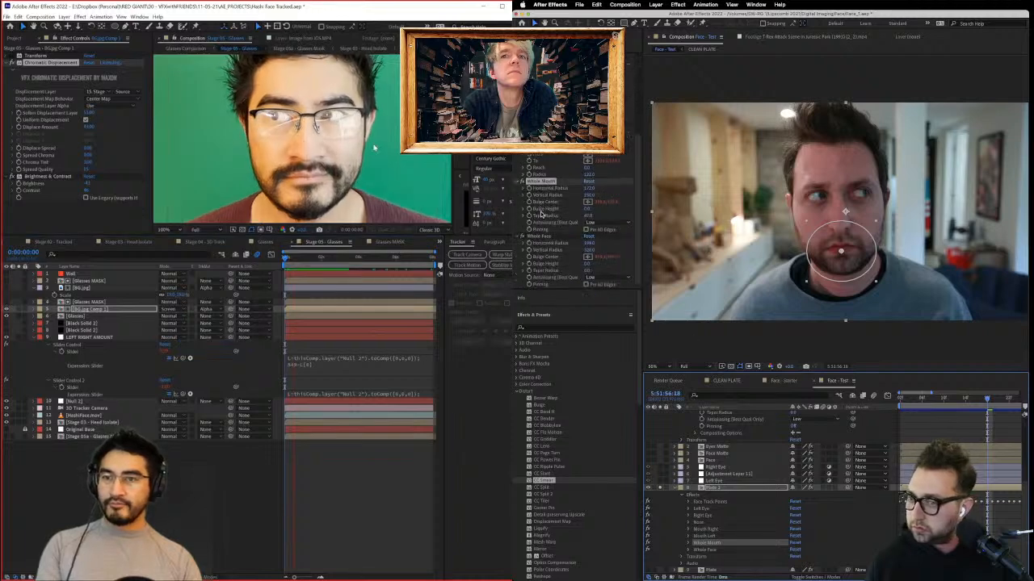
Step: Return to the Face - Starter comp and add a new Bulge effect to the face layer after Mouth Left
{"action": "left_click", "coordinate": [802, 381]}
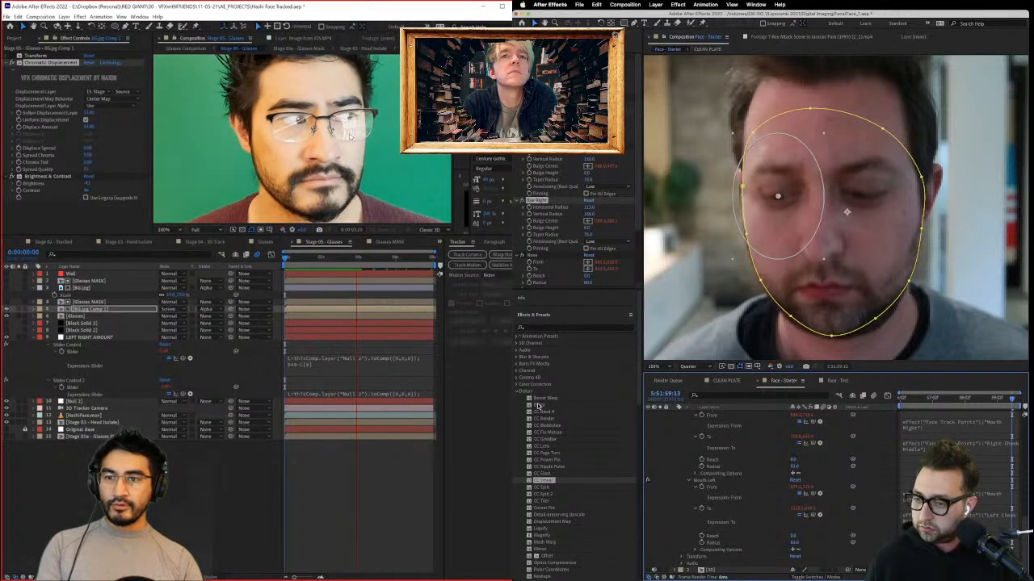
{"action": "left_click_drag", "start_coordinate": [538, 406], "coordinate": [588, 320]}
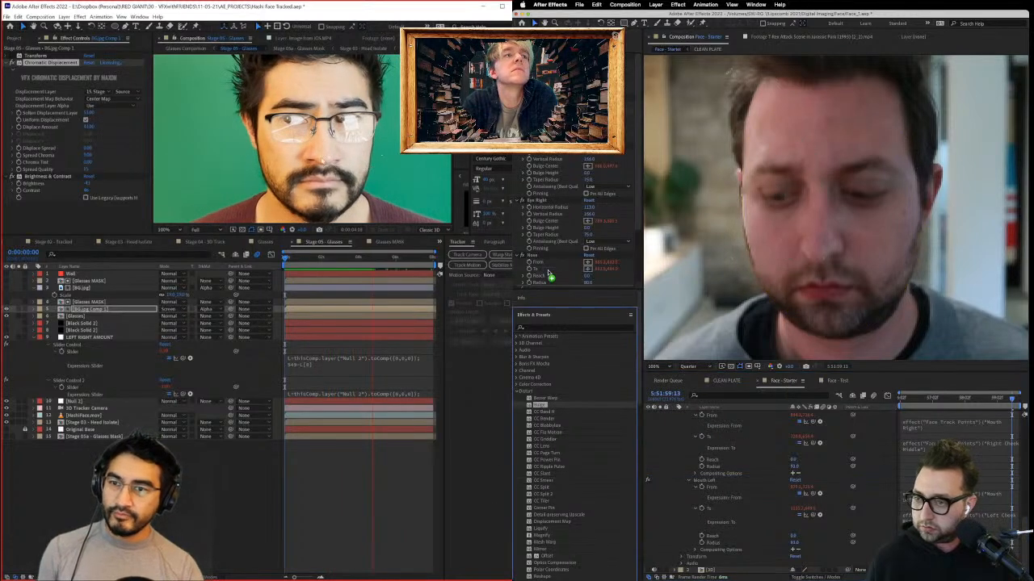
{"action": "mouse_move", "coordinate": [548, 272]}
{"action": "left_mouse_down"}
{"action": "mouse_move", "coordinate": [542, 287]}
{"action": "mouse_move", "coordinate": [546, 274]}
{"action": "left_mouse_up"}
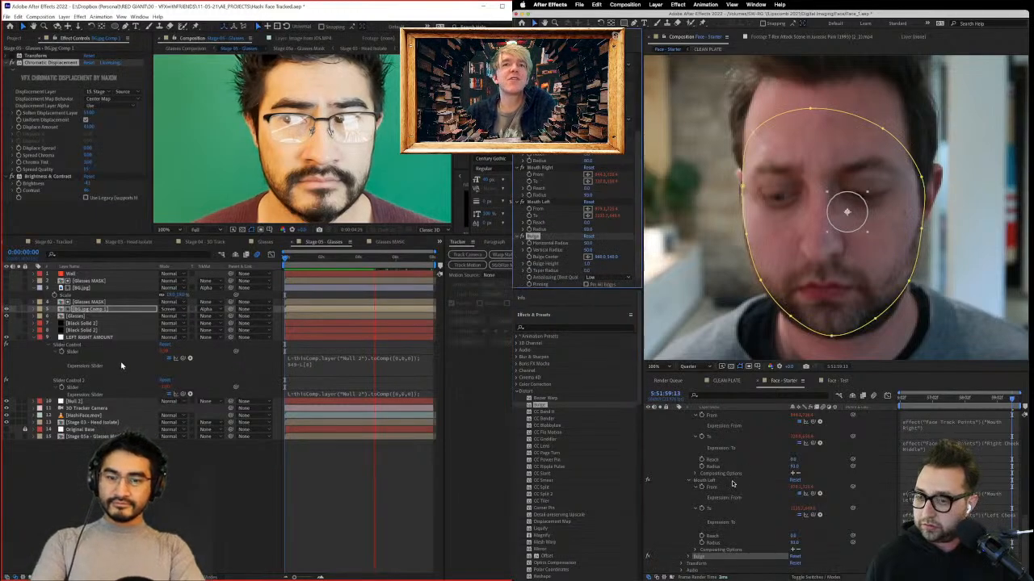
Step: Link the new Bulge effect's Bulge Center by expression to the tracked Nose Tip point, and scrub back to the start of the clip
{"action": "scroll", "coordinate": [735, 521], "scroll_direction": "down", "scroll_amount": 1}
{"action": "scroll", "coordinate": [687, 477], "scroll_direction": "up", "scroll_amount": 2}
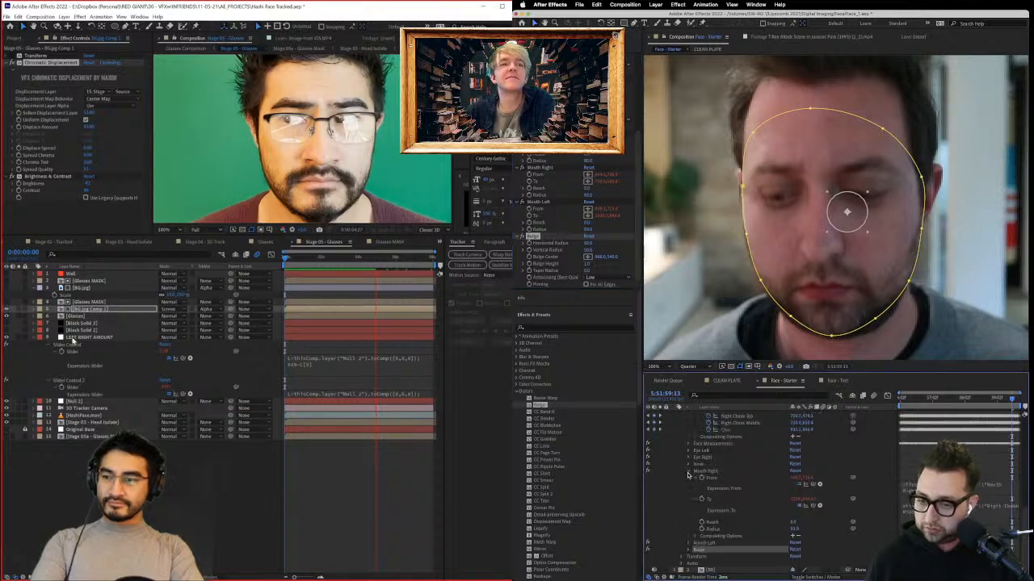
{"action": "left_click", "coordinate": [689, 473]}
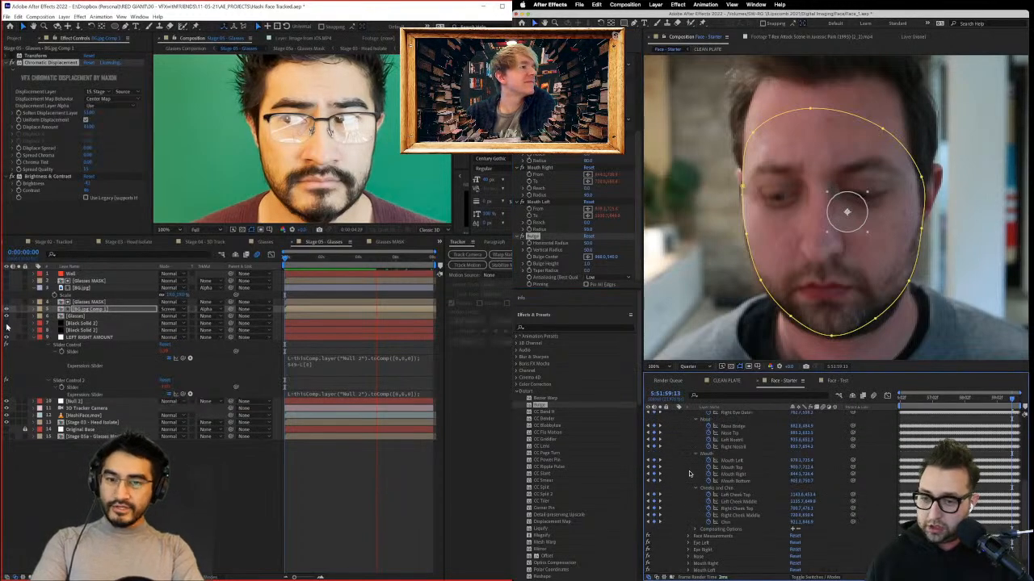
{"action": "scroll", "coordinate": [701, 511], "scroll_direction": "down", "scroll_amount": 2}
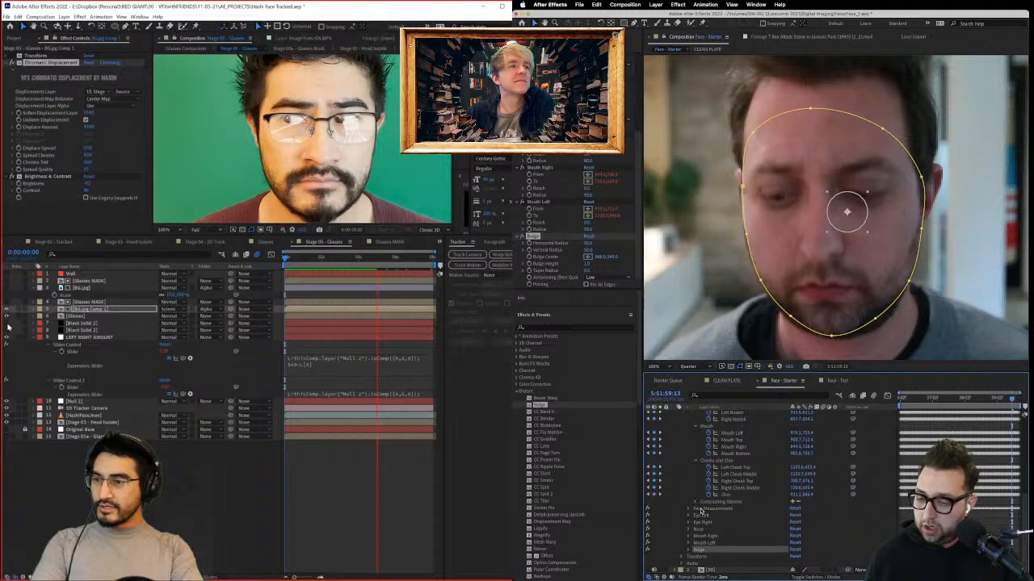
{"action": "left_click", "coordinate": [687, 550]}
{"action": "scroll", "coordinate": [701, 548], "scroll_direction": "down", "scroll_amount": 4}
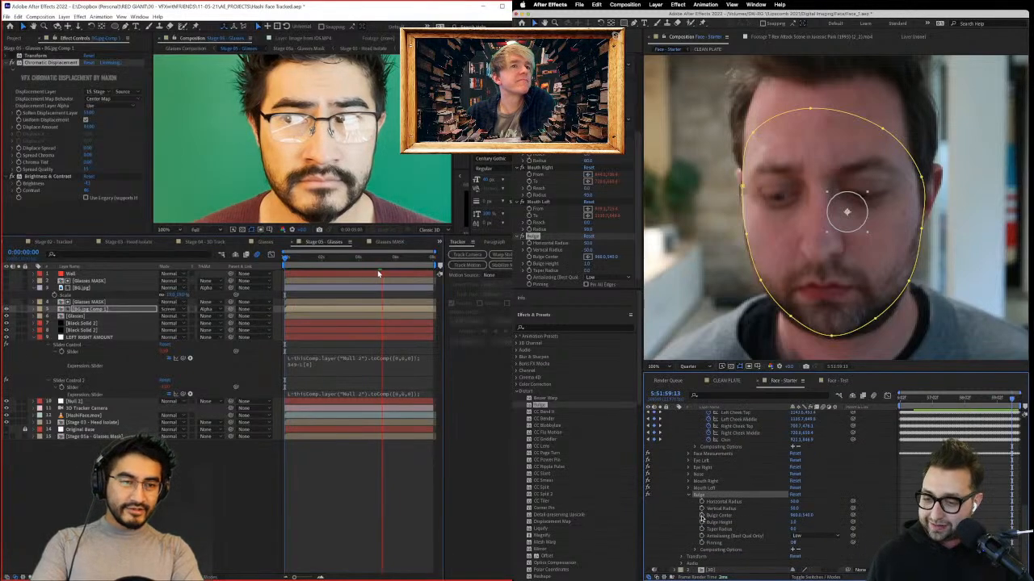
{"action": "left_click", "coordinate": [701, 515], "text": "alt"}
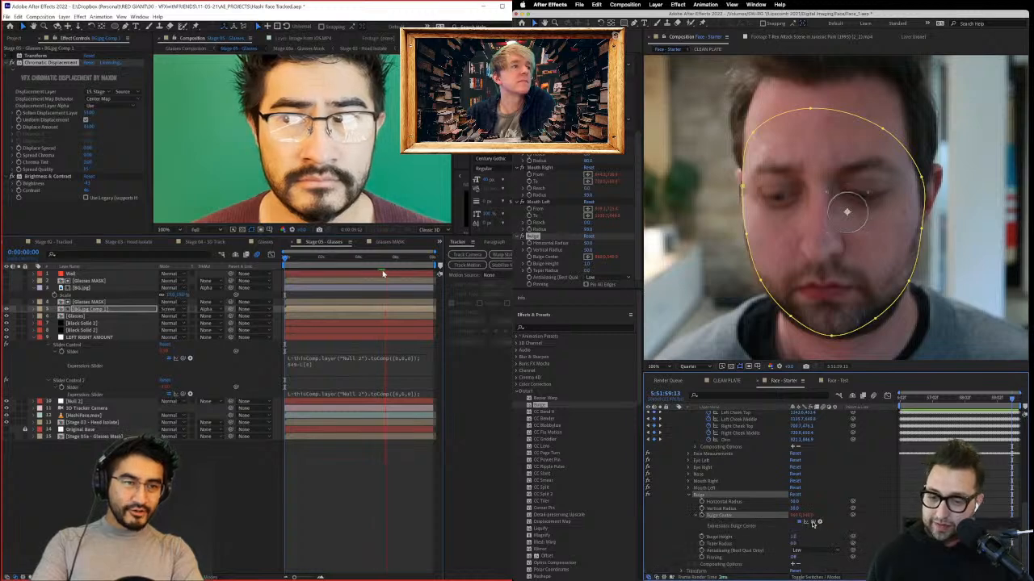
{"action": "left_click_drag", "start_coordinate": [754, 428], "coordinate": [732, 460]}
{"action": "left_click", "coordinate": [858, 514]}
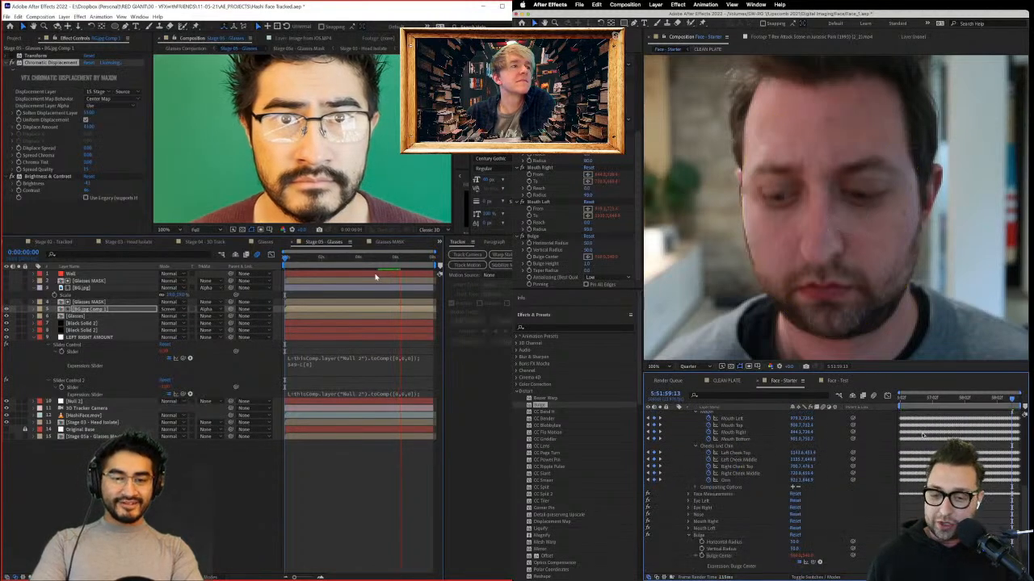
{"action": "left_click_drag", "start_coordinate": [922, 398], "coordinate": [882, 403]}
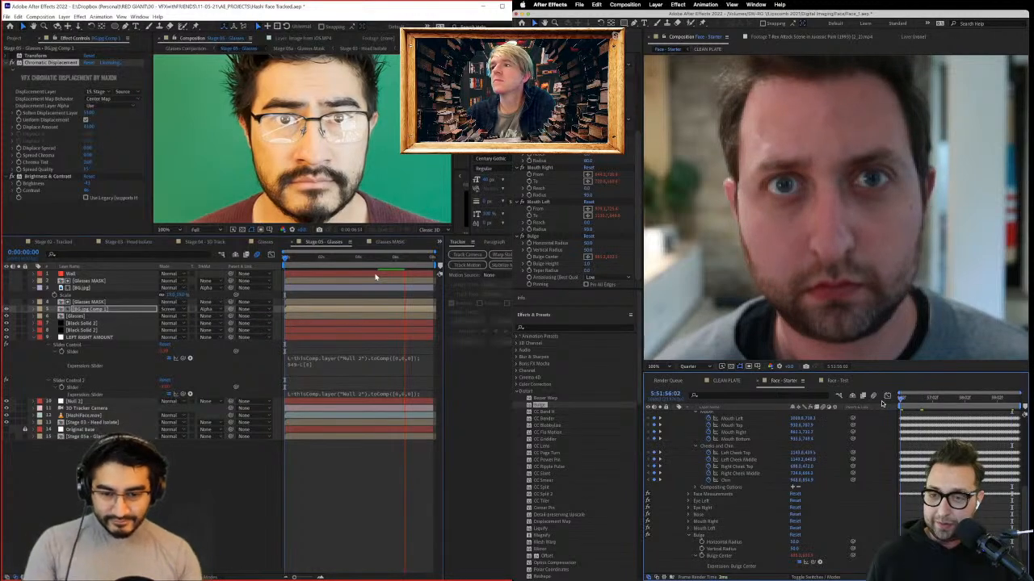
Step: Rename the new Bulge effect Whole Face and enlarge it to a Vertical Radius of about 333 and a Horizontal Radius of about 214
{"action": "left_click", "coordinate": [535, 236]}
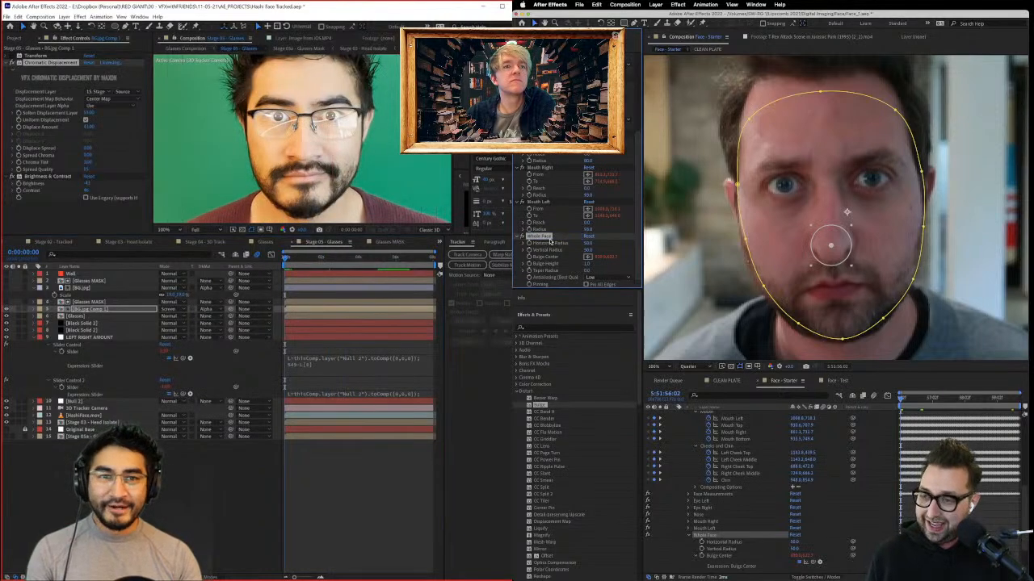
{"action": "key", "text": "space"}
{"action": "left_click_drag", "start_coordinate": [588, 250], "coordinate": [690, 238]}
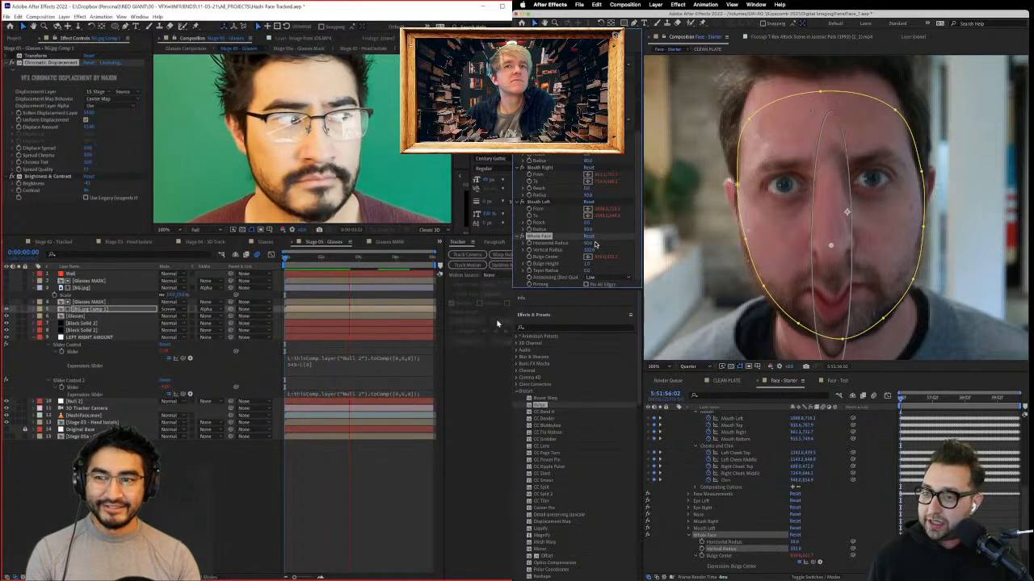
{"action": "left_click_drag", "start_coordinate": [588, 245], "coordinate": [663, 237]}
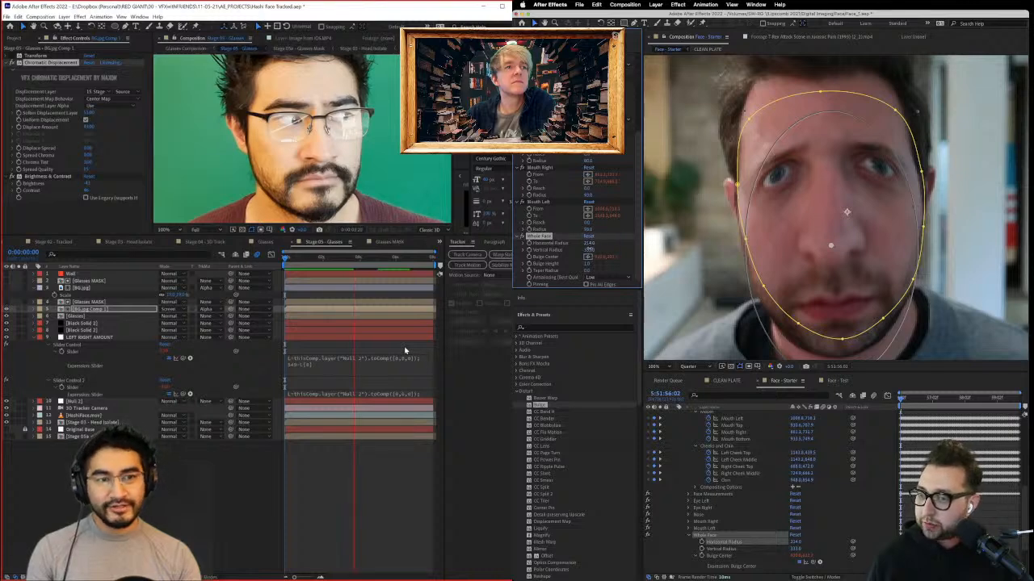
Step: Set the Whole Face bulge's vertical radius to 347 and its bulge height to -0.7
{"action": "left_click_drag", "start_coordinate": [590, 249], "coordinate": [575, 250]}
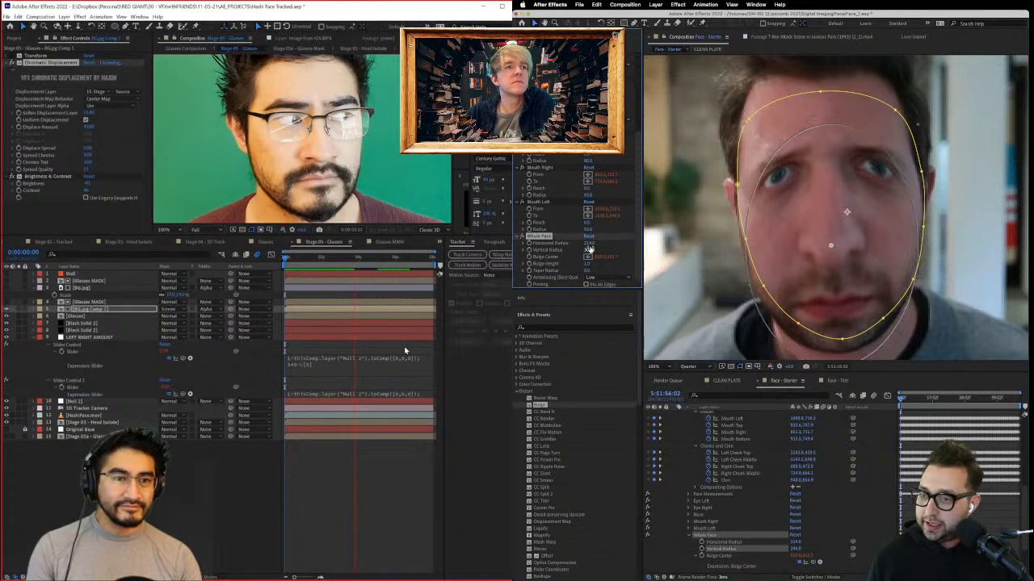
{"action": "left_click_drag", "start_coordinate": [600, 249], "coordinate": [608, 248]}
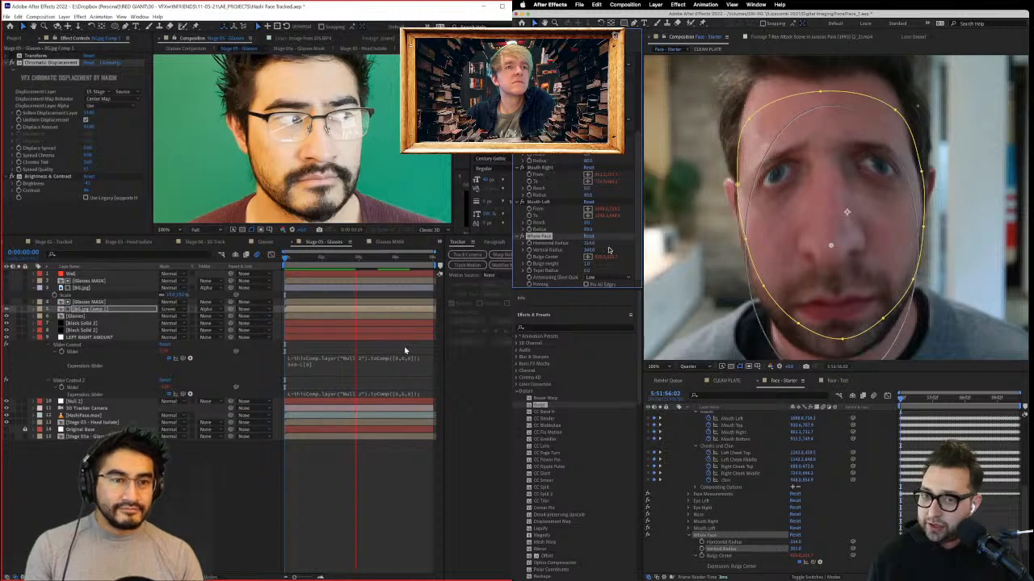
{"action": "left_click_drag", "start_coordinate": [918, 401], "coordinate": [865, 397]}
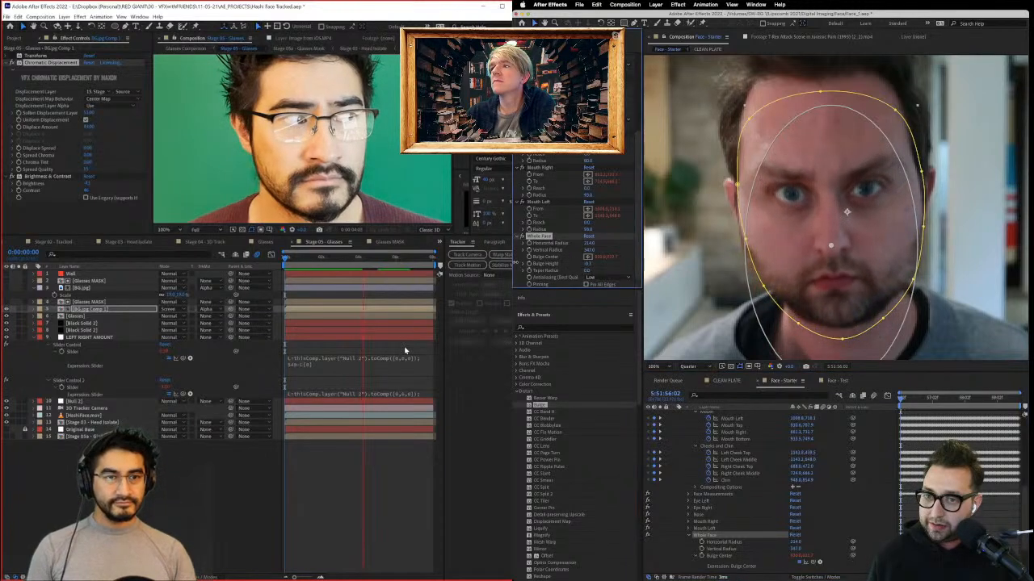
{"action": "scroll", "coordinate": [745, 514], "scroll_direction": "down", "scroll_amount": 3}
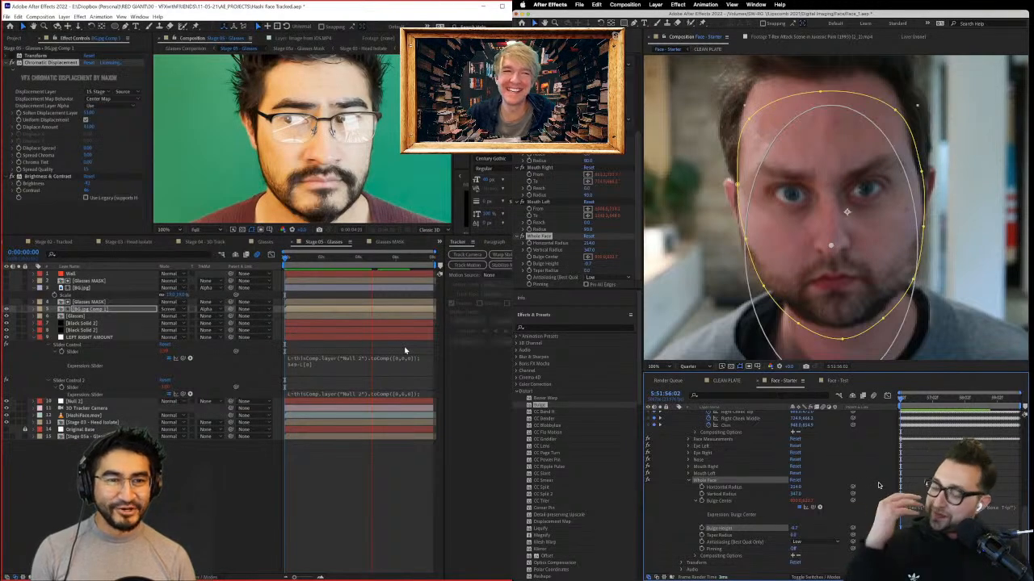
{"action": "scroll", "coordinate": [879, 485], "scroll_direction": "down", "scroll_amount": 1}
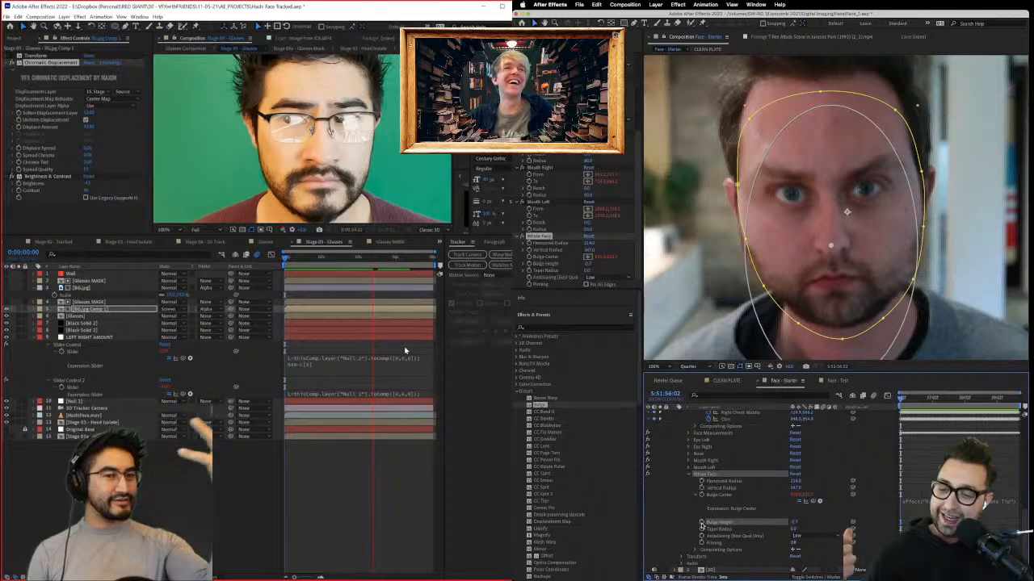
Step: Disable the expression driving the Whole Face effect's Bulge Center
{"action": "left_click", "coordinate": [710, 495]}
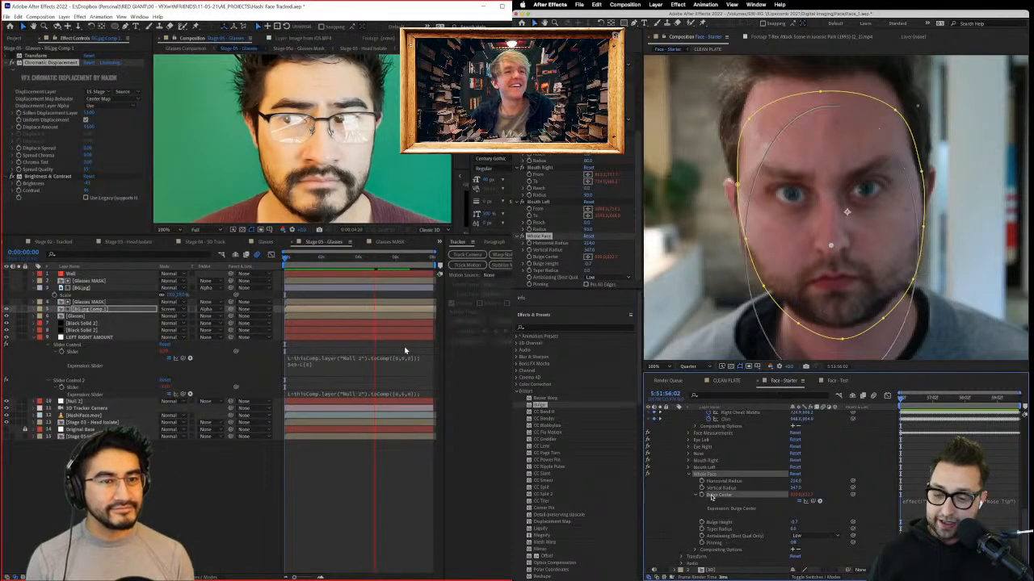
{"action": "left_click", "coordinate": [799, 502]}
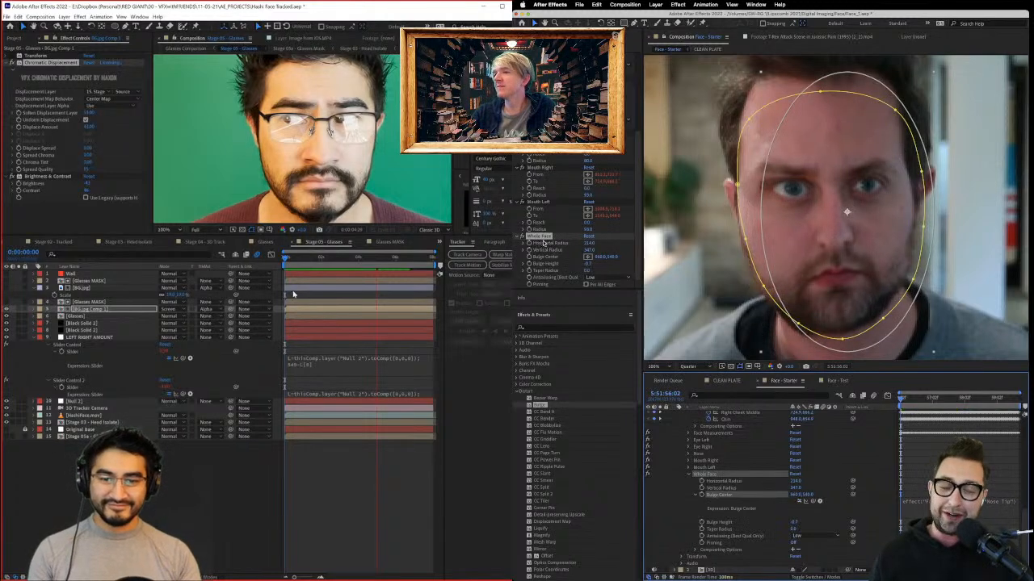
Step: Close the glasses face-tracking project, saving its changes
{"action": "left_click", "coordinate": [6, 16]}
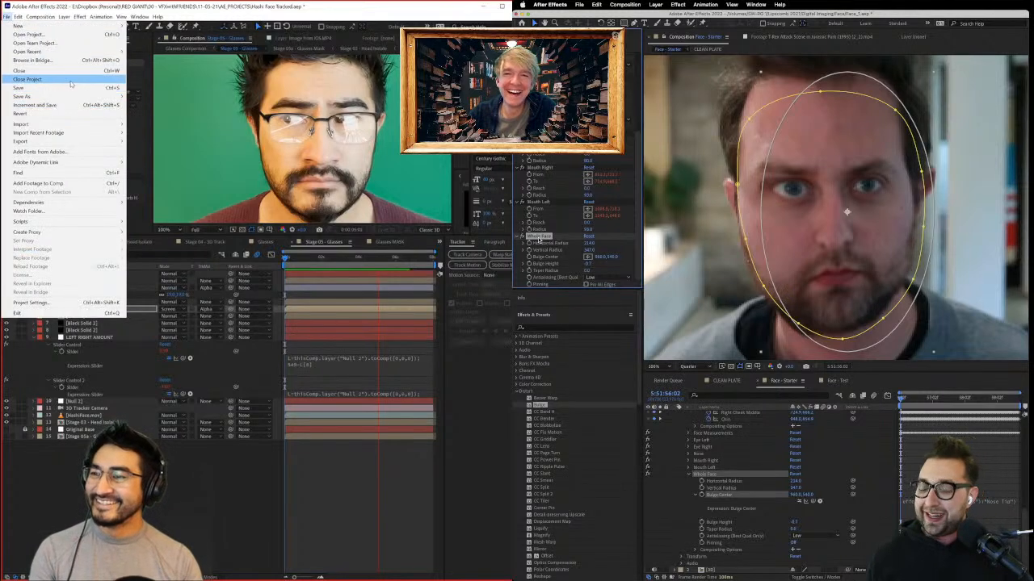
{"action": "left_click", "coordinate": [71, 79]}
{"action": "key", "text": "Return"}
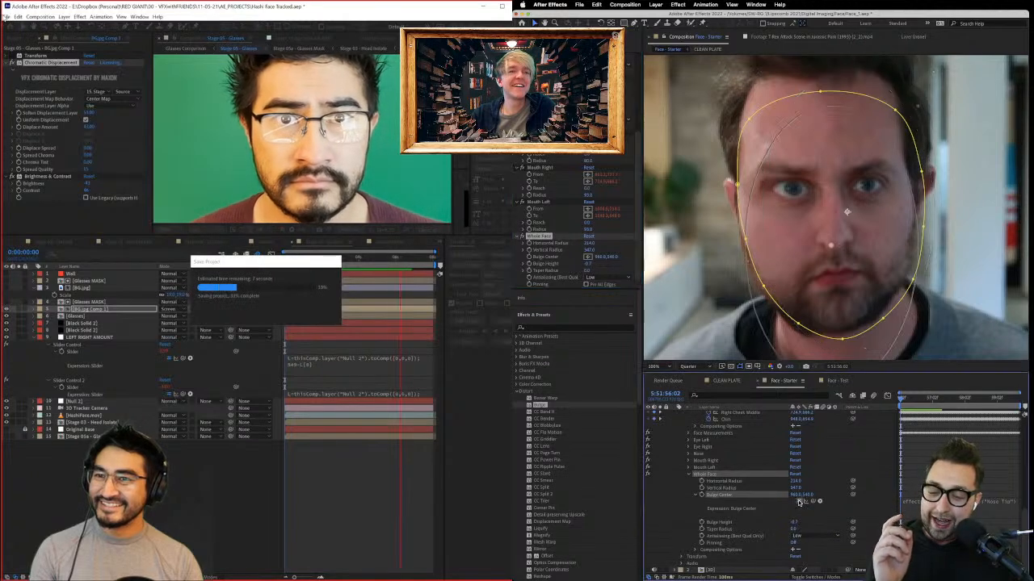
Step: Link the Whole Face effect's Bulge Center to the Nose Bridge track point and set its vertical radius to 327
{"action": "left_click_drag", "start_coordinate": [809, 501], "coordinate": [755, 431]}
{"action": "left_click", "coordinate": [17, 17]}
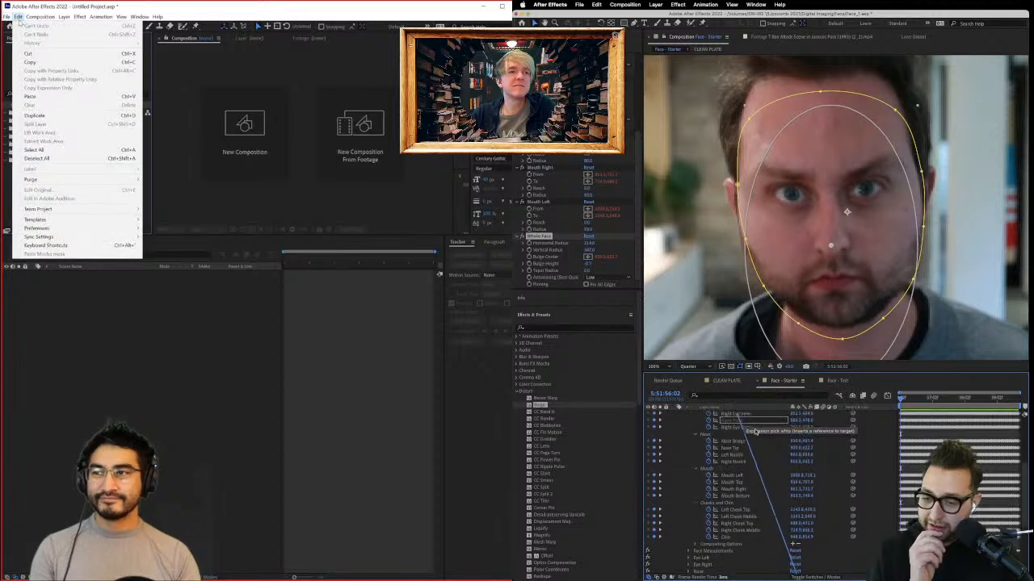
{"action": "mouse_move", "coordinate": [81, 51]}
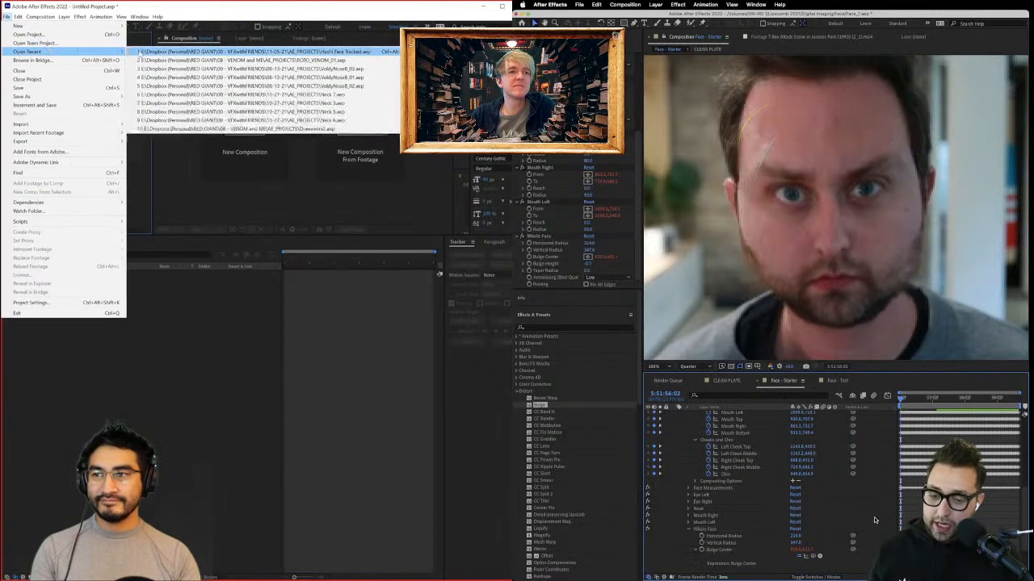
{"action": "scroll", "coordinate": [741, 466], "scroll_direction": "up", "scroll_amount": 1}
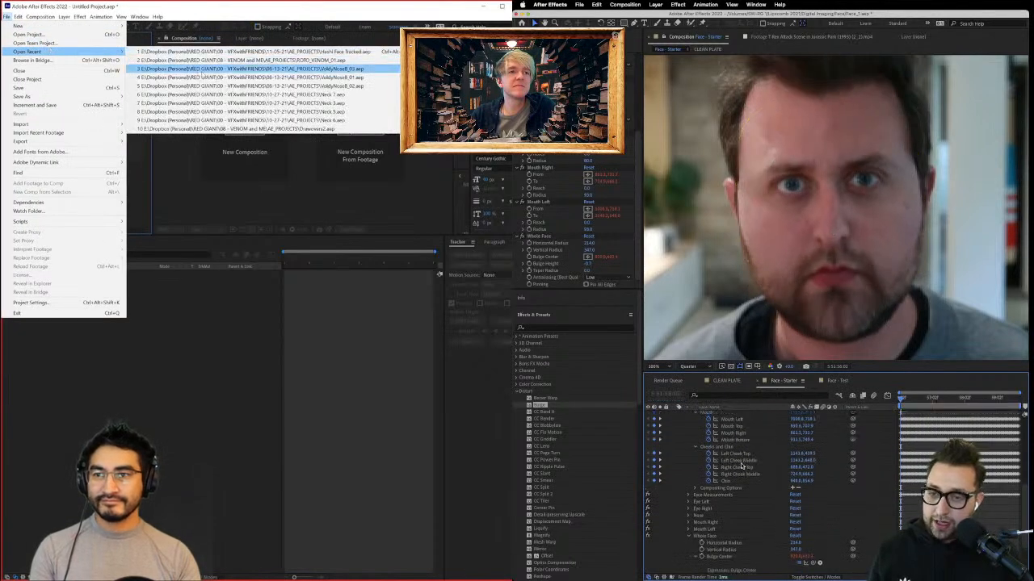
{"action": "scroll", "coordinate": [741, 466], "scroll_direction": "up", "scroll_amount": 3}
{"action": "left_click_drag", "start_coordinate": [928, 400], "coordinate": [863, 396]}
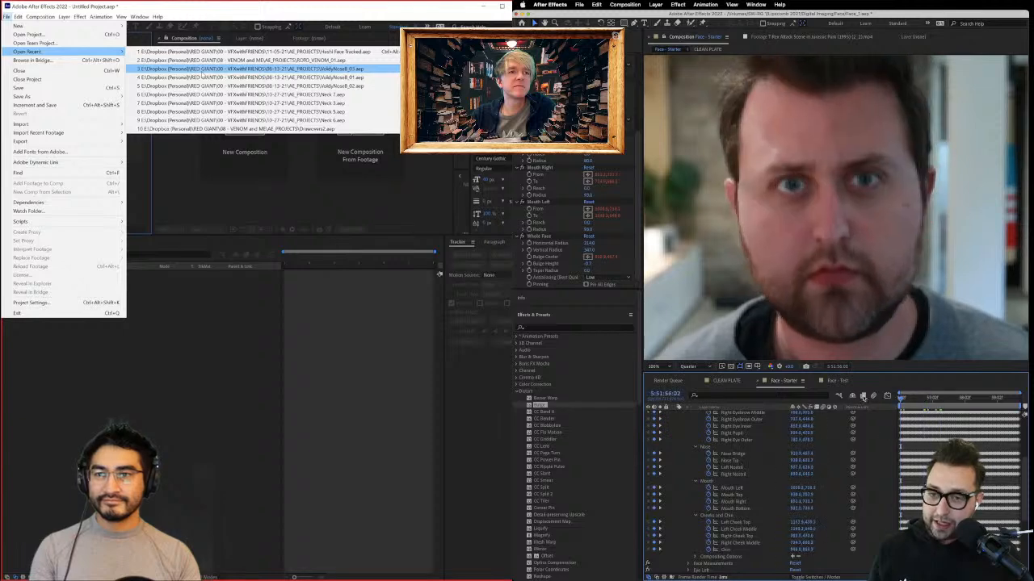
{"action": "left_click", "coordinate": [559, 235]}
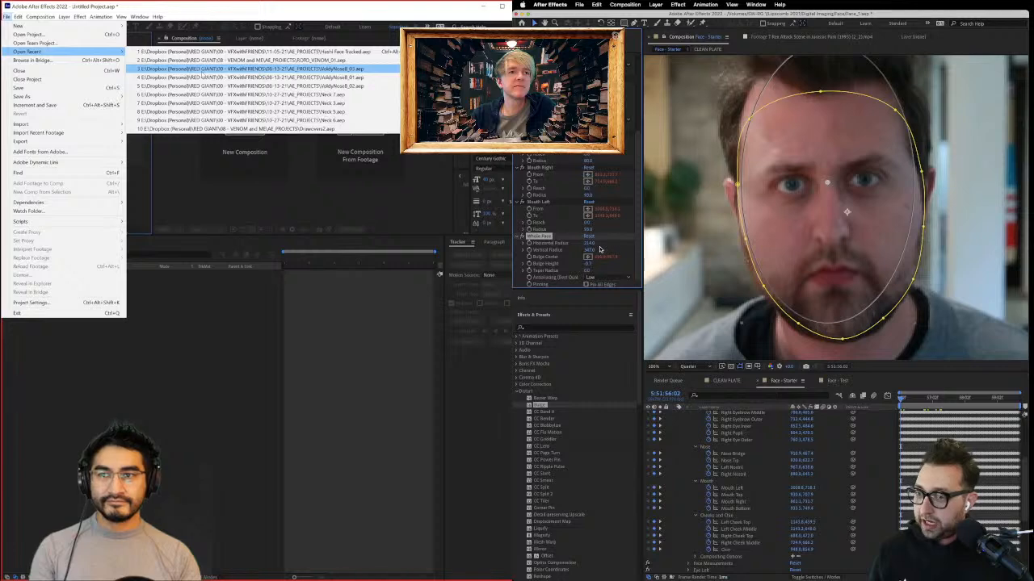
{"action": "left_click_drag", "start_coordinate": [589, 249], "coordinate": [570, 248]}
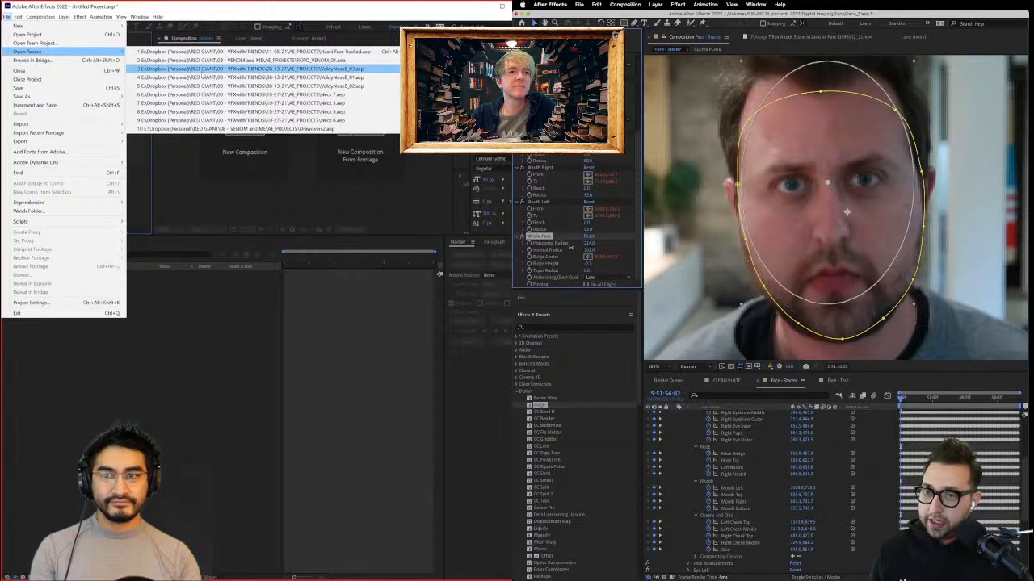
Step: Open the recent project VoldyNoseB_03.aep without saving the untitled one, show its Voldy composition and collapse the Solids folder
{"action": "left_click", "coordinate": [250, 69]}
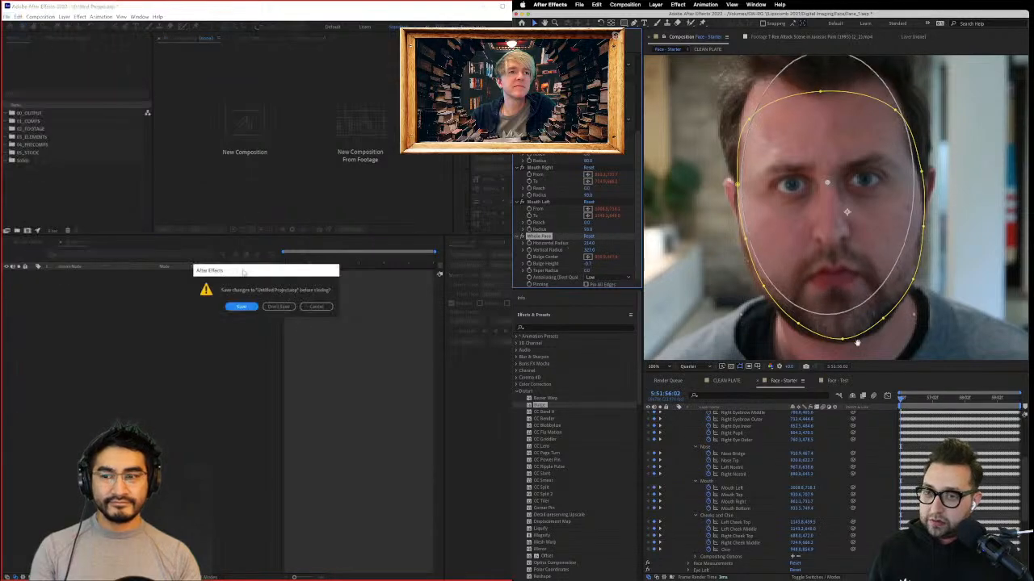
{"action": "left_click", "coordinate": [278, 307]}
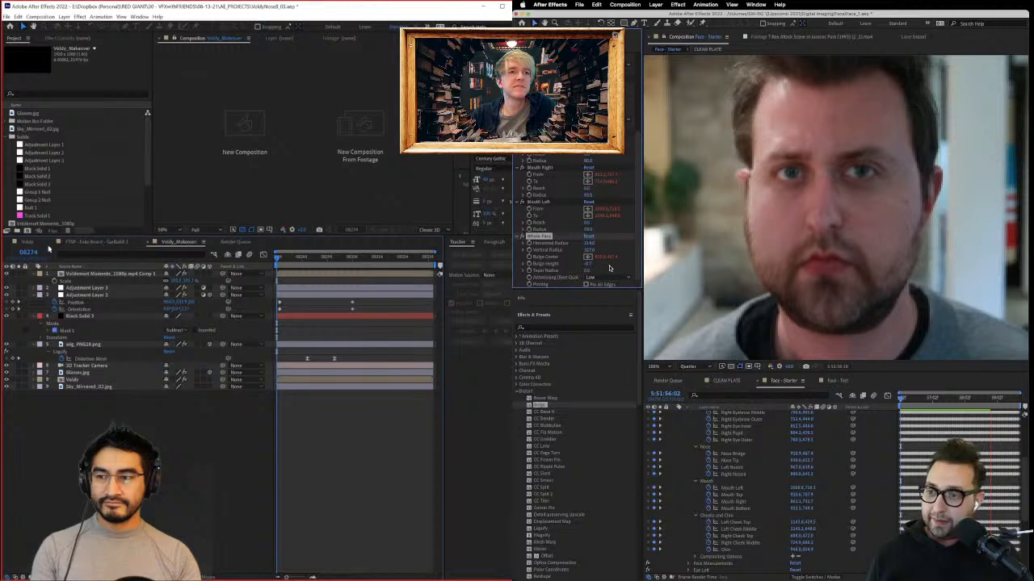
{"action": "left_click", "coordinate": [29, 243]}
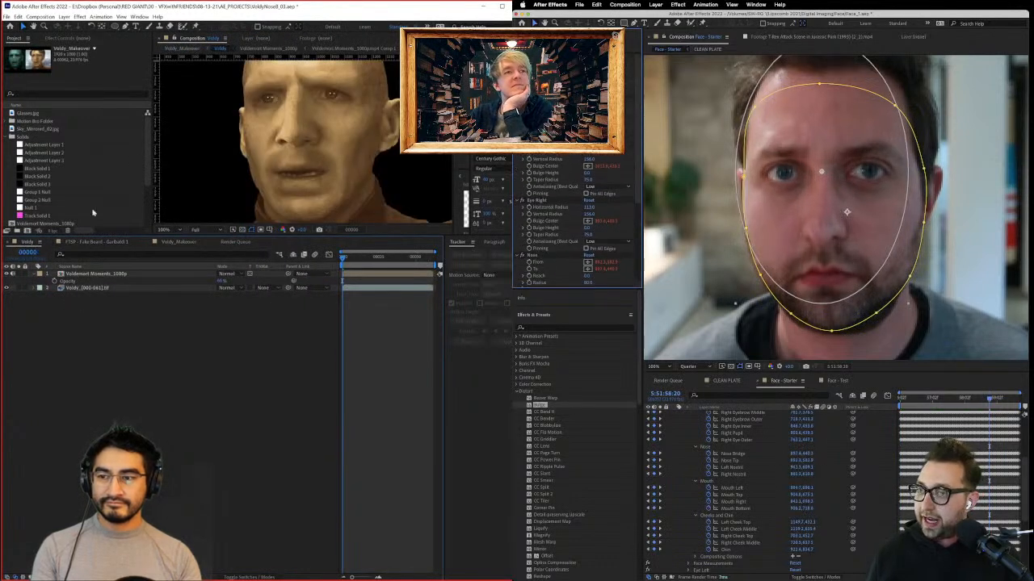
{"action": "left_click", "coordinate": [12, 137]}
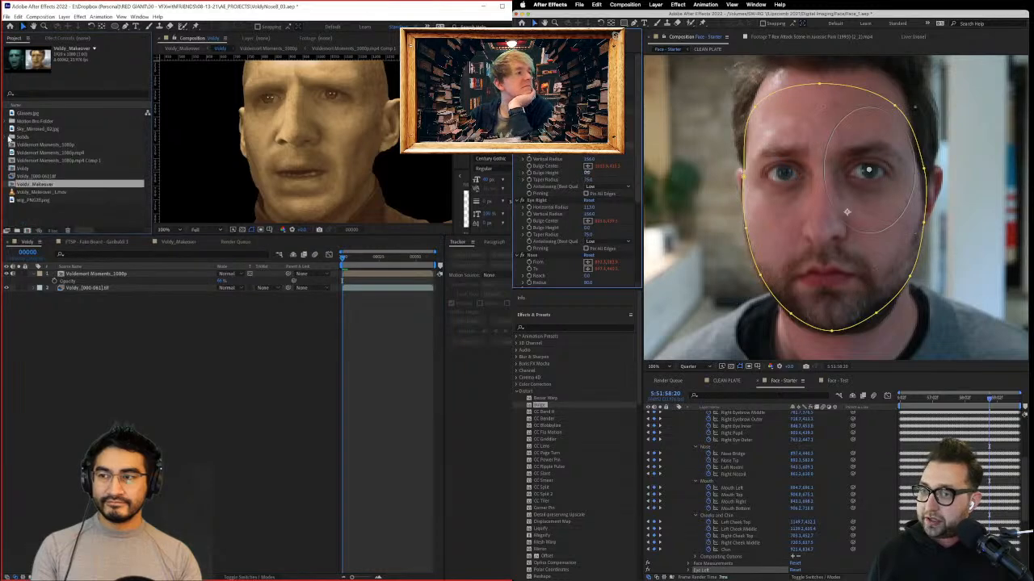
{"action": "left_click", "coordinate": [50, 146]}
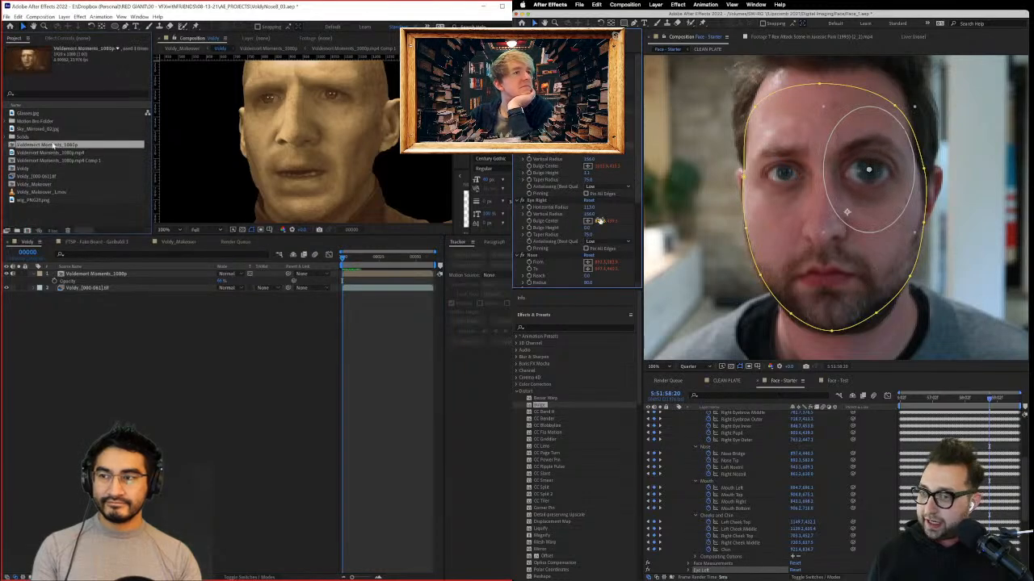
Step: Set the Bulge Height of the Eye Left and Eye Right effects to 1.1
{"action": "type", "text": ".1"}
{"action": "key", "text": "Return"}
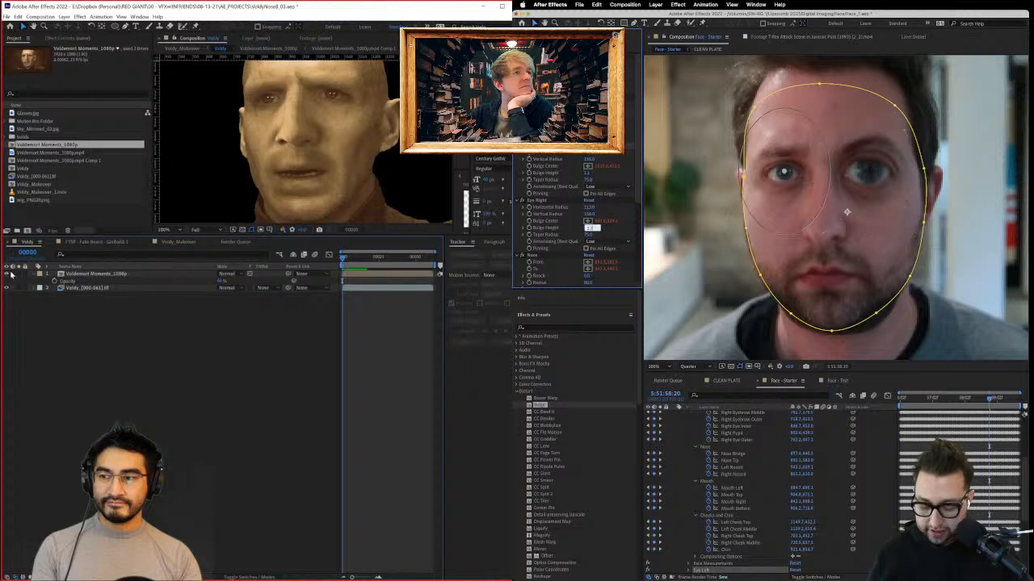
Step: Open the Voldemort Moments_1080p composition, solo its footage layers and go a few frames into the shot
{"action": "double_click", "coordinate": [89, 274]}
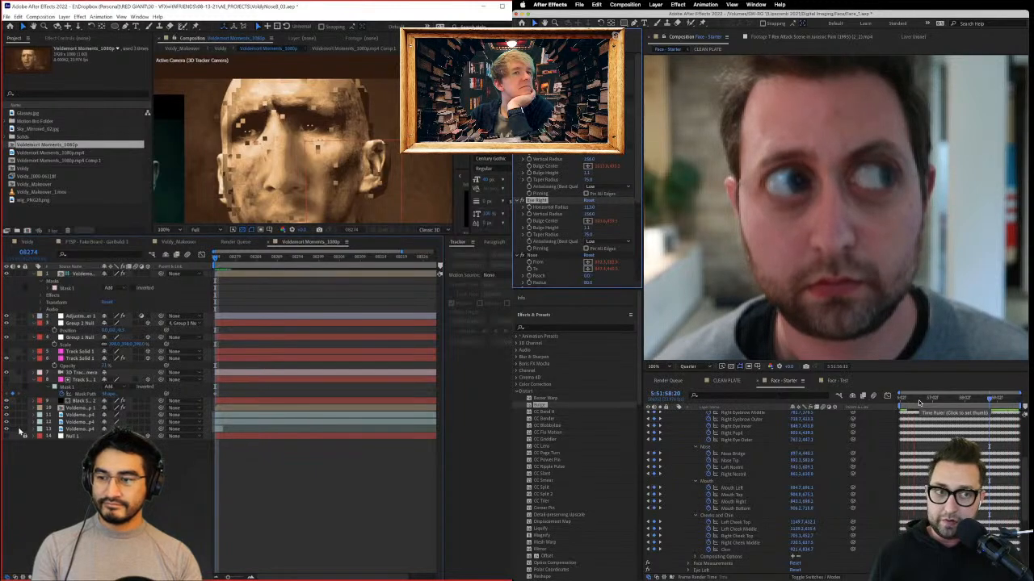
{"action": "left_click", "coordinate": [19, 429]}
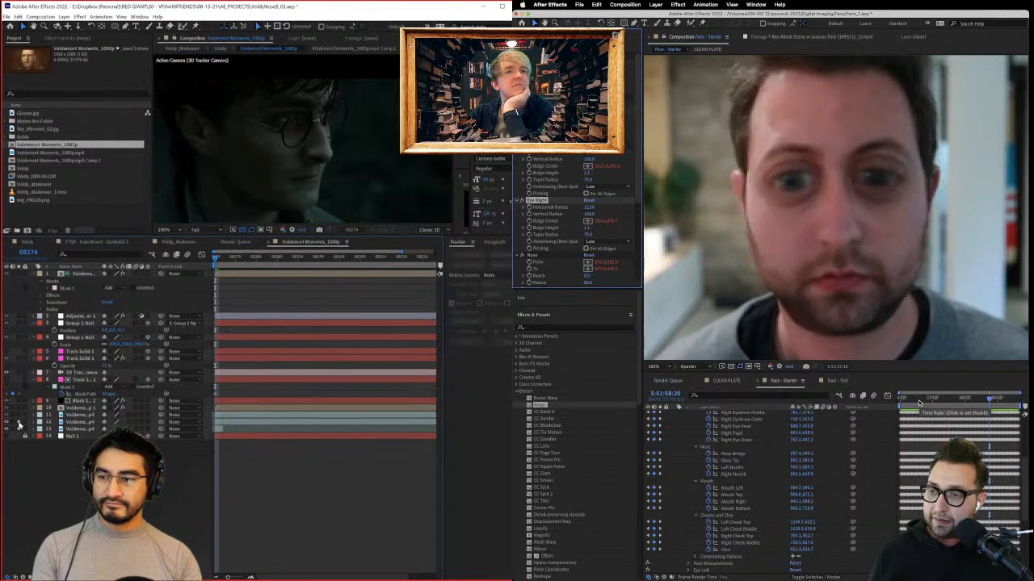
{"action": "left_click", "coordinate": [20, 415]}
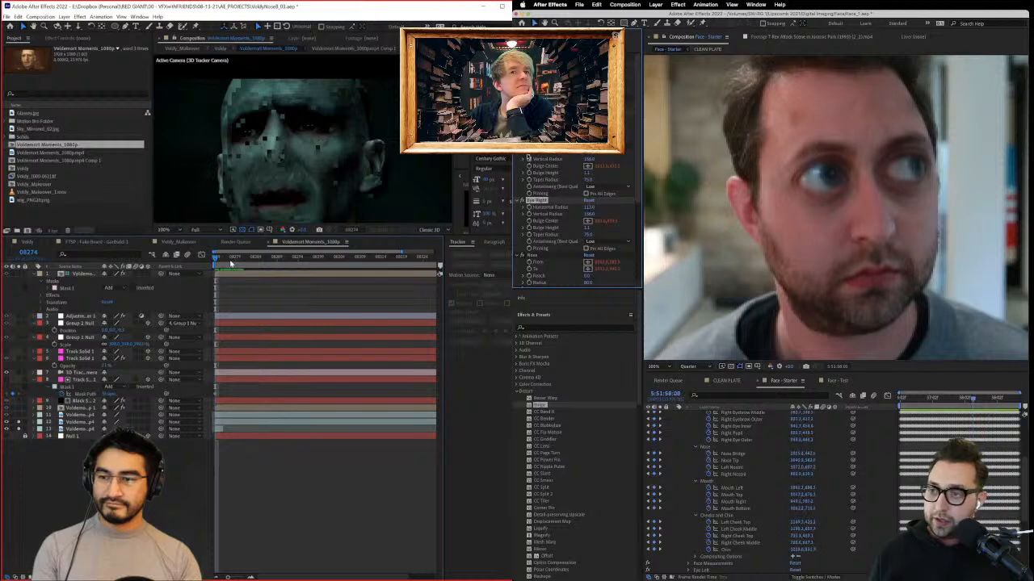
{"action": "left_click", "coordinate": [231, 257]}
{"action": "scroll", "coordinate": [539, 231], "scroll_direction": "down", "scroll_amount": 3}
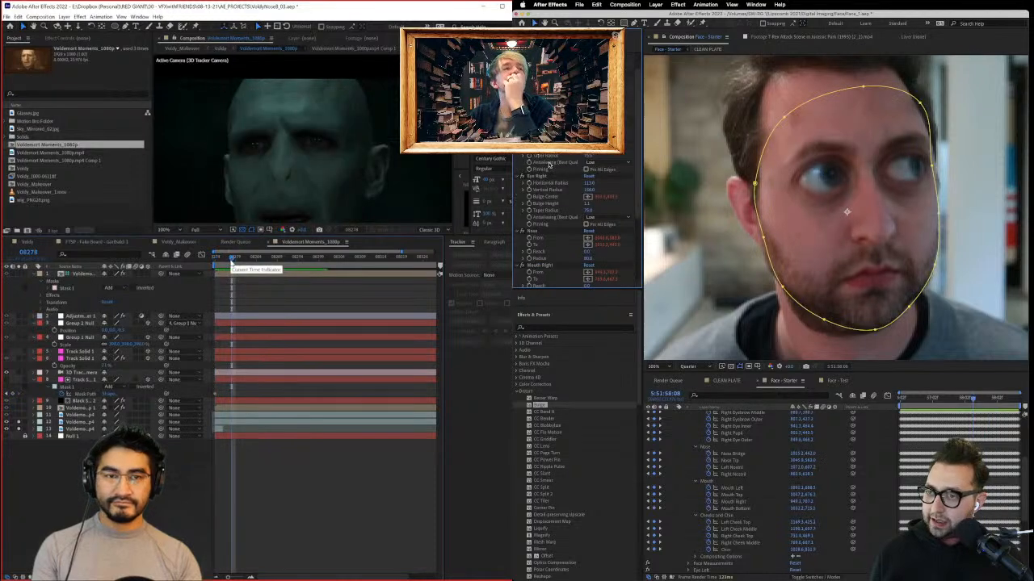
{"action": "scroll", "coordinate": [538, 231], "scroll_direction": "down", "scroll_amount": 4}
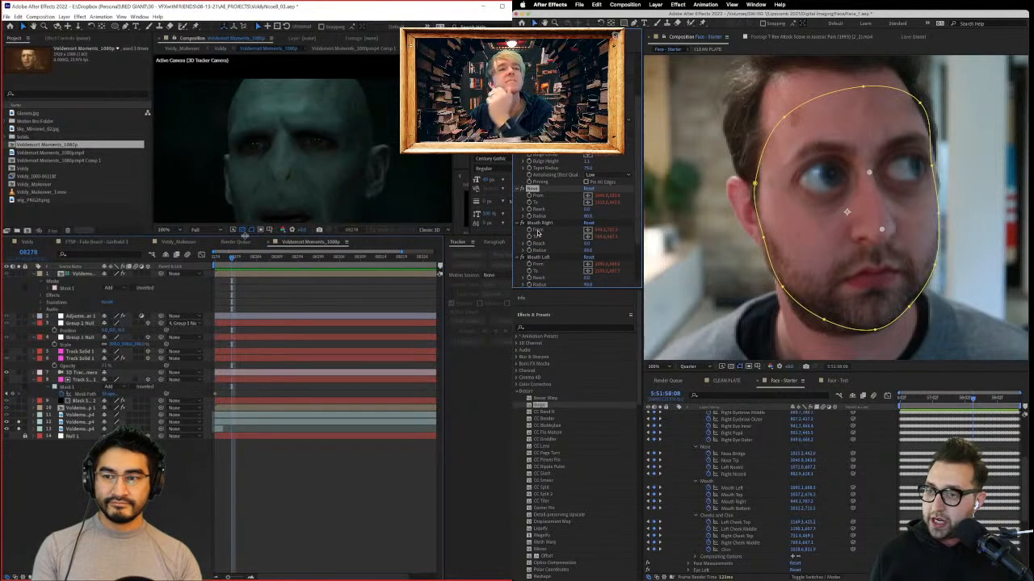
Step: Enlarge the composition view and display the 3D Camera Tracker points of the Voldemort Moments_1080p.mp4 Comp 1 layer
{"action": "left_click_drag", "start_coordinate": [241, 322], "coordinate": [242, 372]}
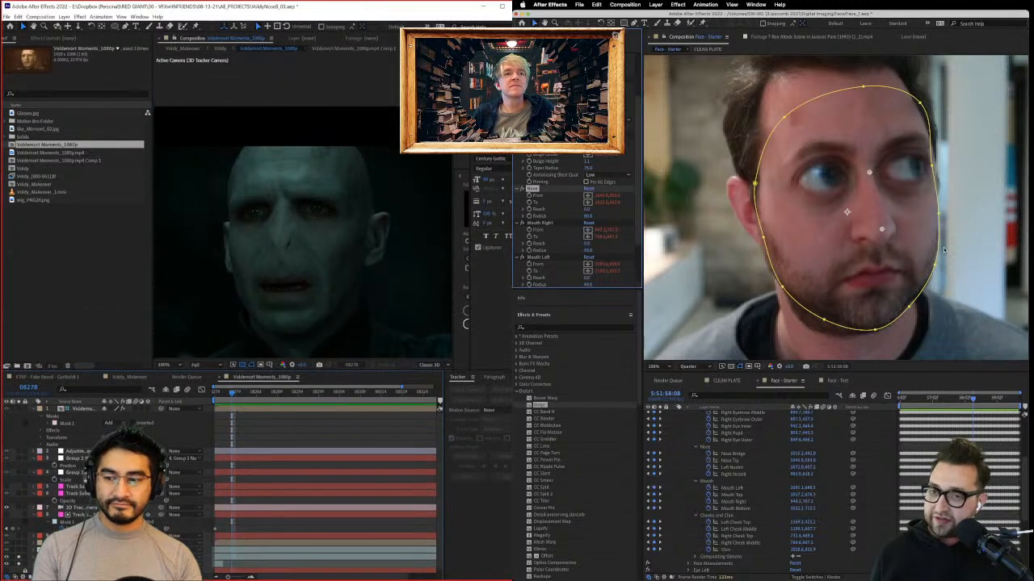
{"action": "left_click", "coordinate": [89, 542]}
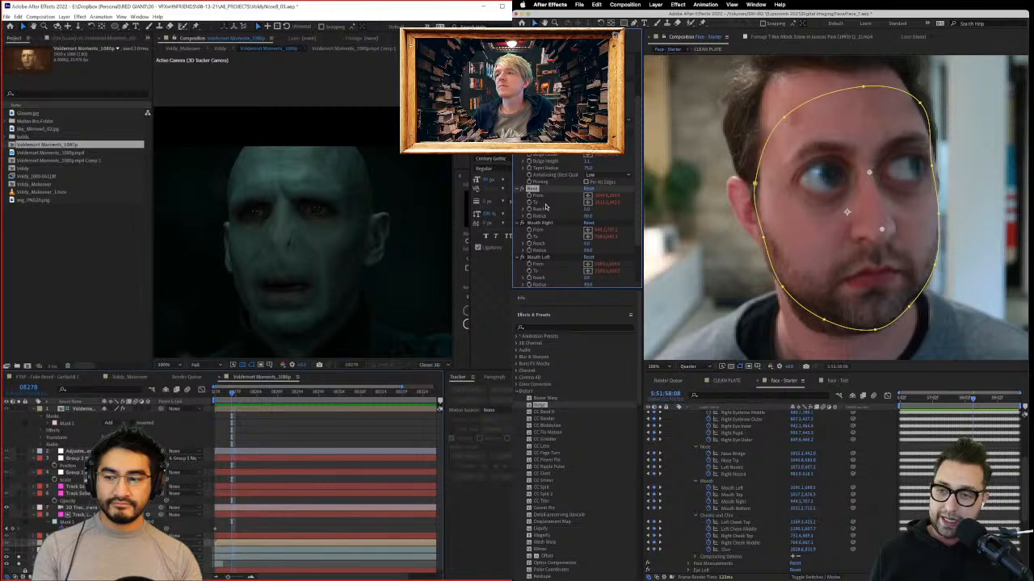
{"action": "left_click", "coordinate": [78, 42]}
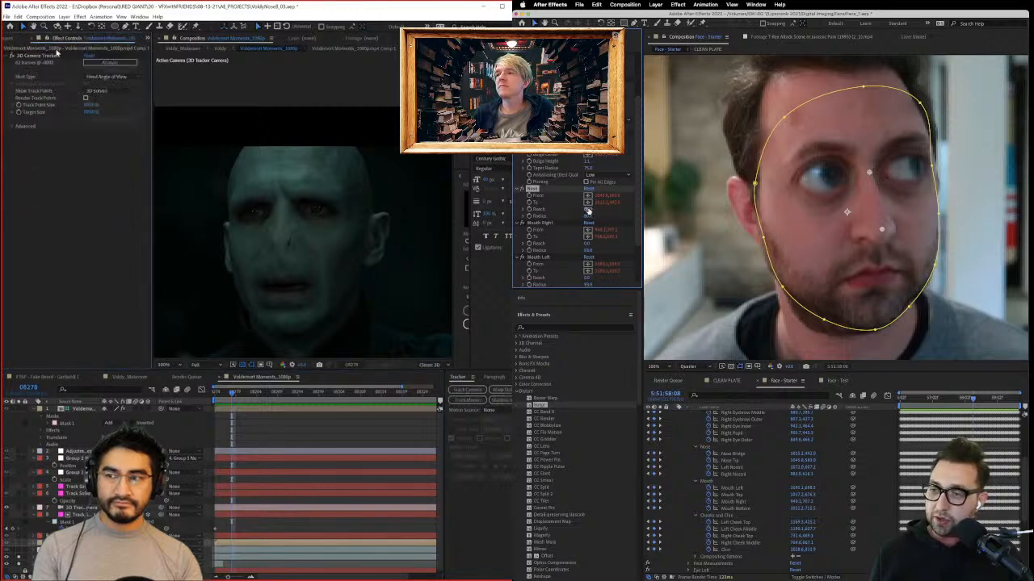
{"action": "left_click", "coordinate": [56, 53]}
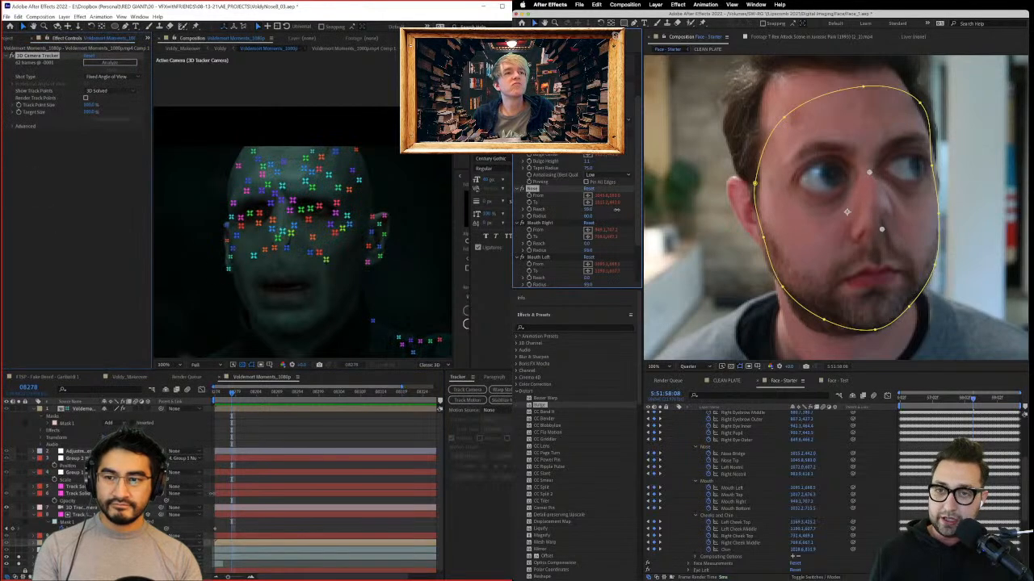
Step: Set the Nose effect's Reach to about 75 and preview the face
{"action": "left_click_drag", "start_coordinate": [616, 210], "coordinate": [620, 210]}
{"action": "key", "text": "super+shift+h"}
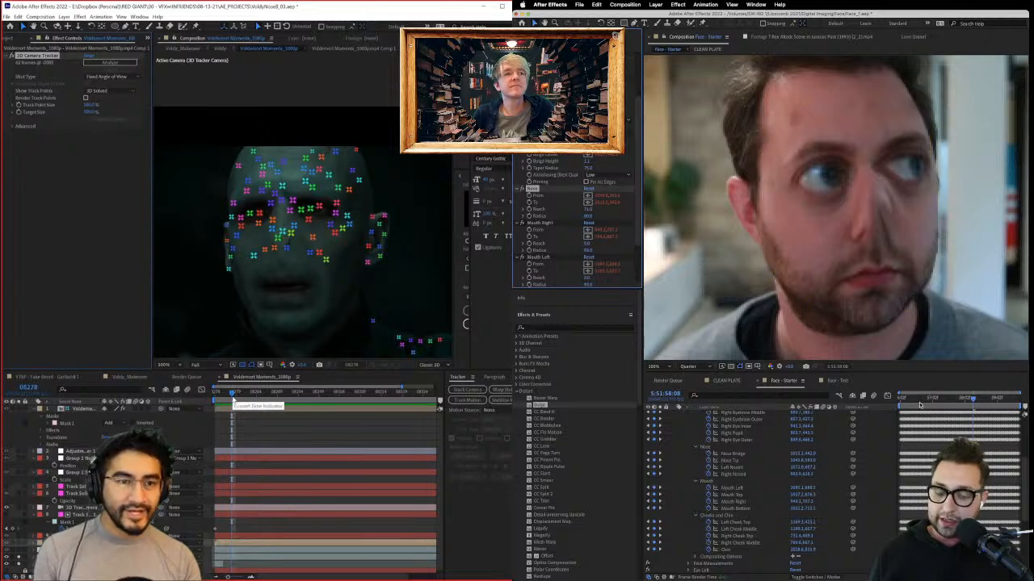
{"action": "key", "text": "space"}
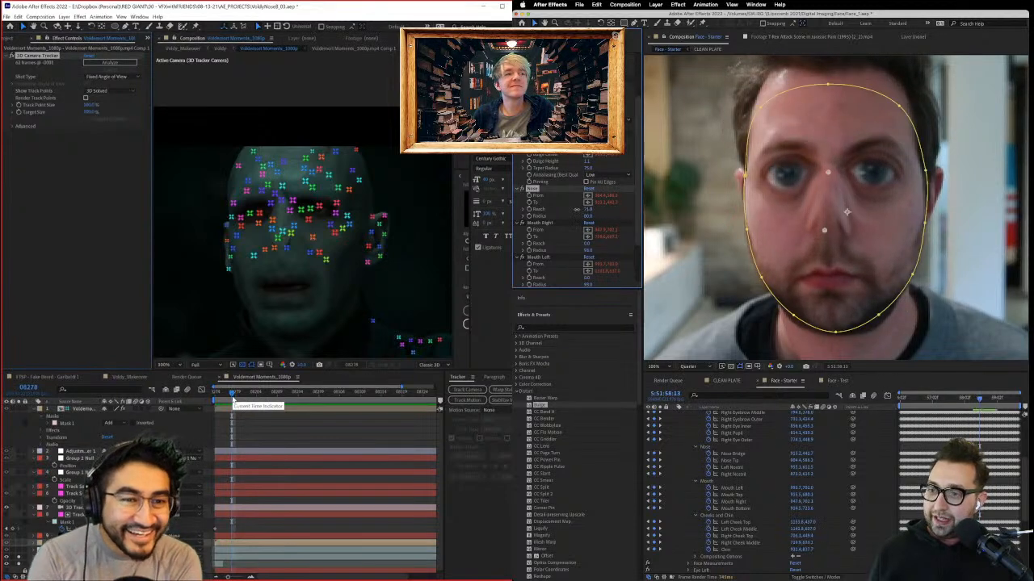
Step: Set the Nose effect's Reach to -42 and preview the face from the start of the composition
{"action": "left_click_drag", "start_coordinate": [577, 209], "coordinate": [538, 209]}
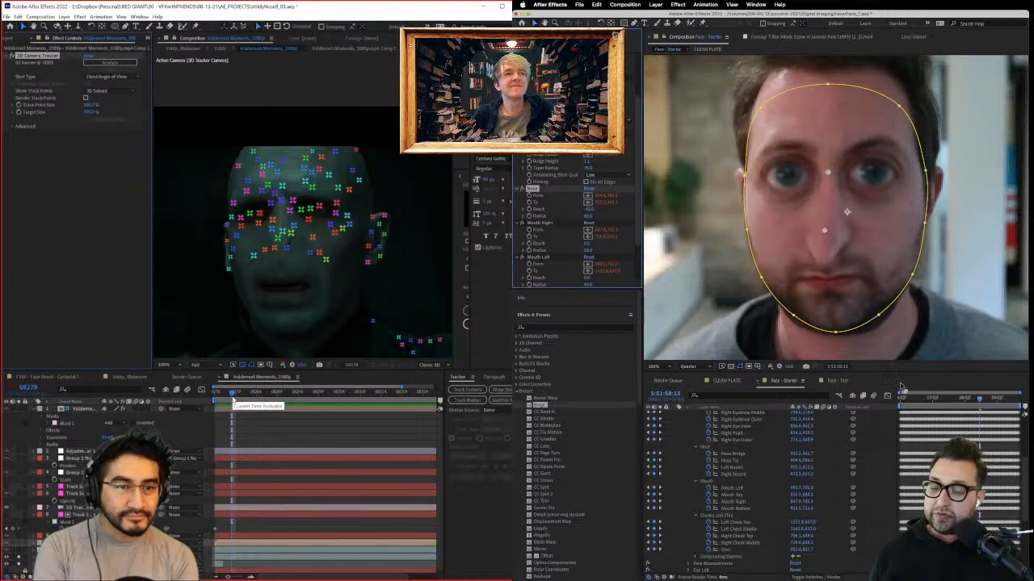
{"action": "left_click", "coordinate": [901, 394]}
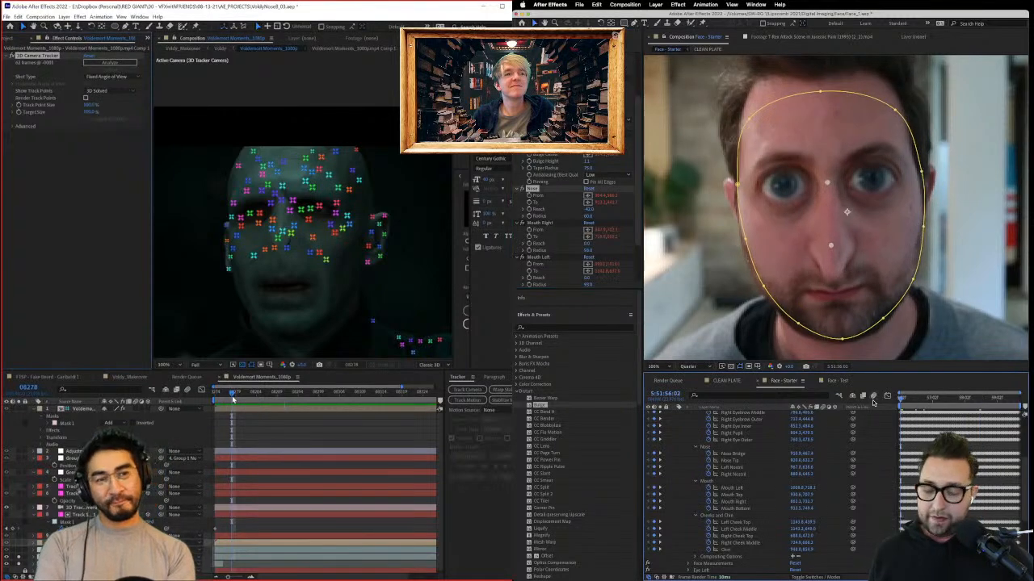
{"action": "key", "text": "space"}
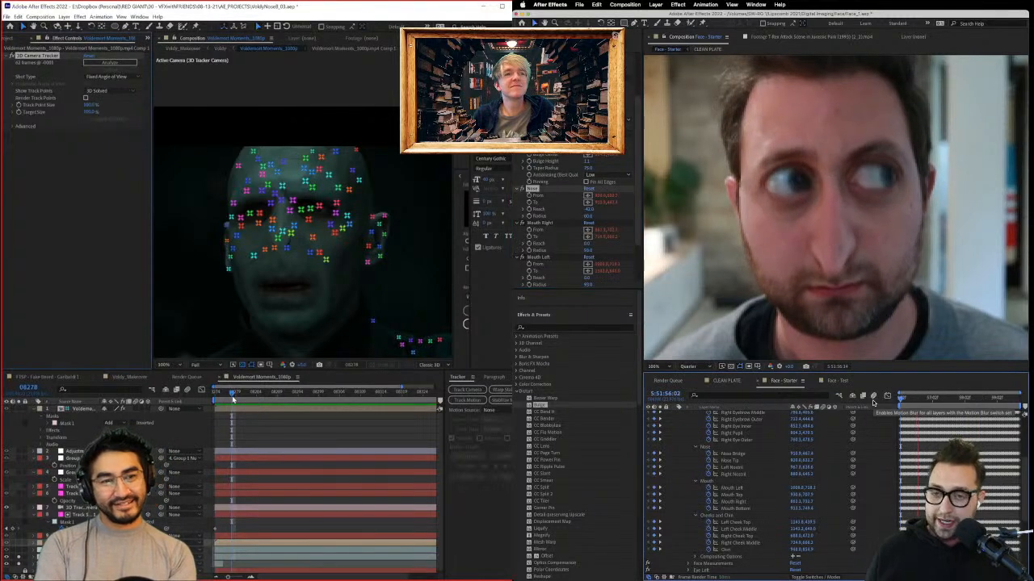
Step: Scrub back to the start of the distorted face shot and play it through
{"action": "key", "text": "space"}
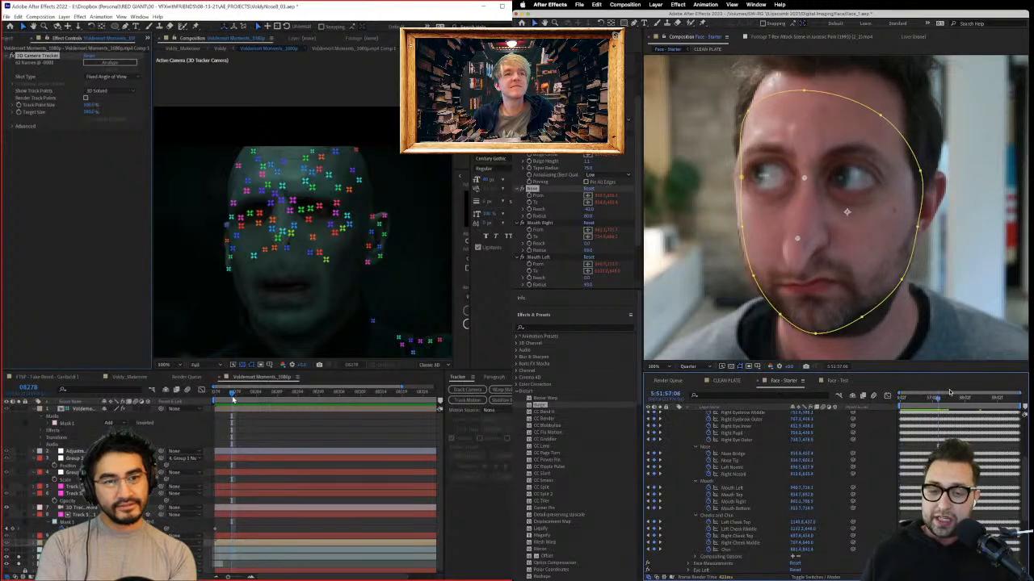
{"action": "mouse_move", "coordinate": [949, 400]}
{"action": "left_mouse_down"}
{"action": "mouse_move", "coordinate": [964, 400]}
{"action": "mouse_move", "coordinate": [935, 402]}
{"action": "left_mouse_up"}
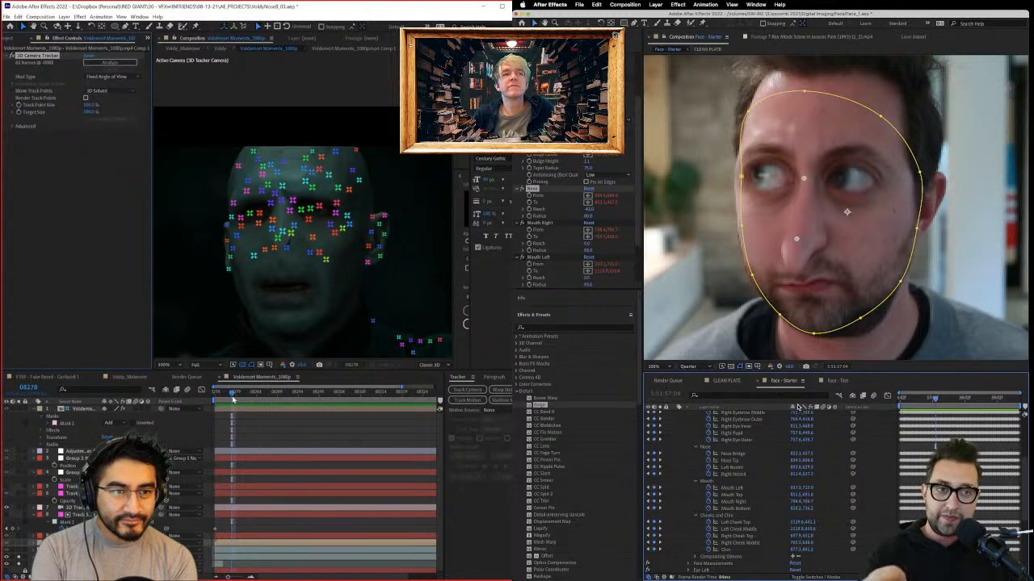
{"action": "left_click_drag", "start_coordinate": [937, 401], "coordinate": [886, 398]}
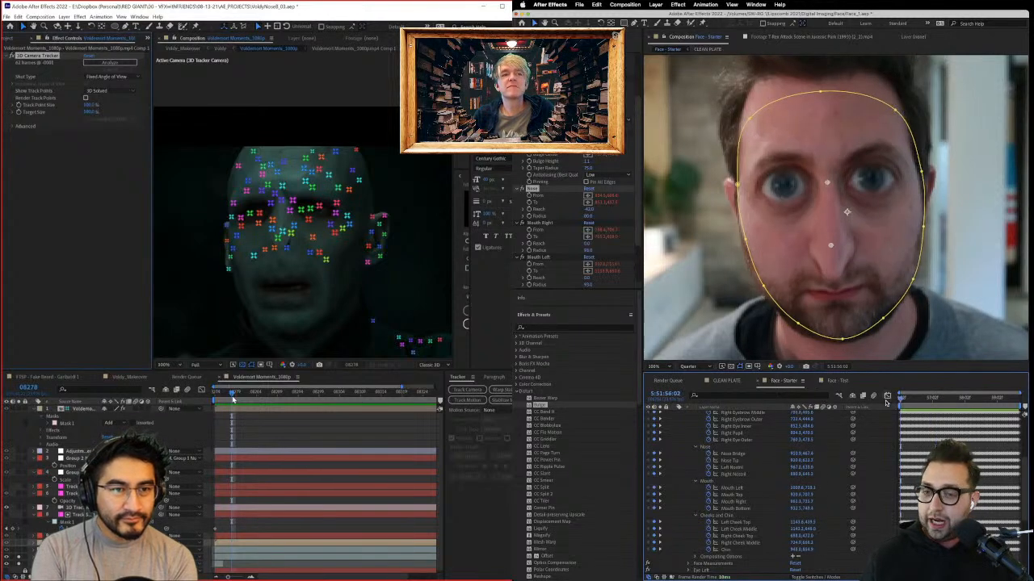
{"action": "key", "text": "space"}
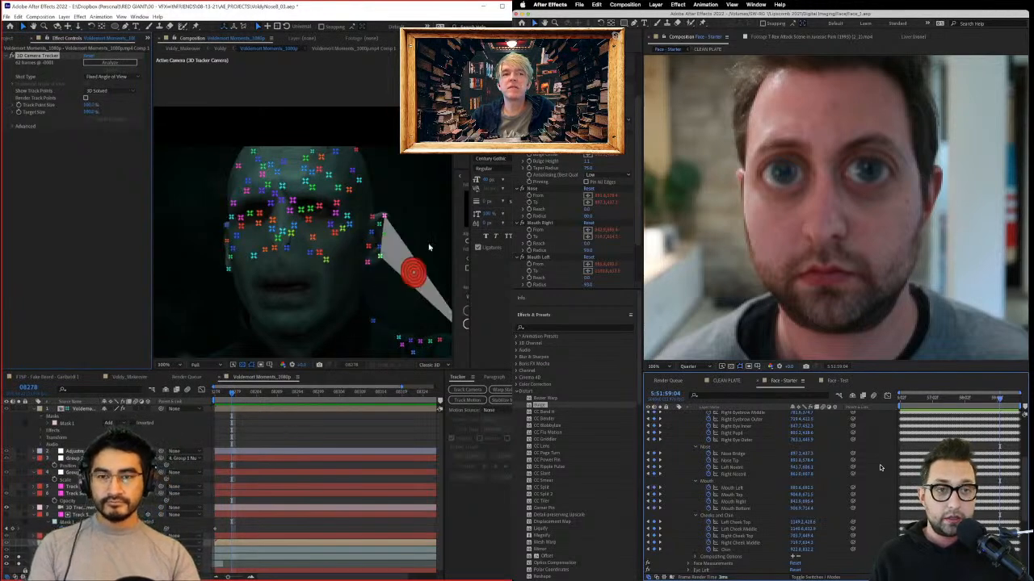
Step: Open the recent project Hashi Face Tracked.aep, saving the changes to the current Voldemort project
{"action": "left_click", "coordinate": [7, 16]}
{"action": "mouse_move", "coordinate": [50, 55]}
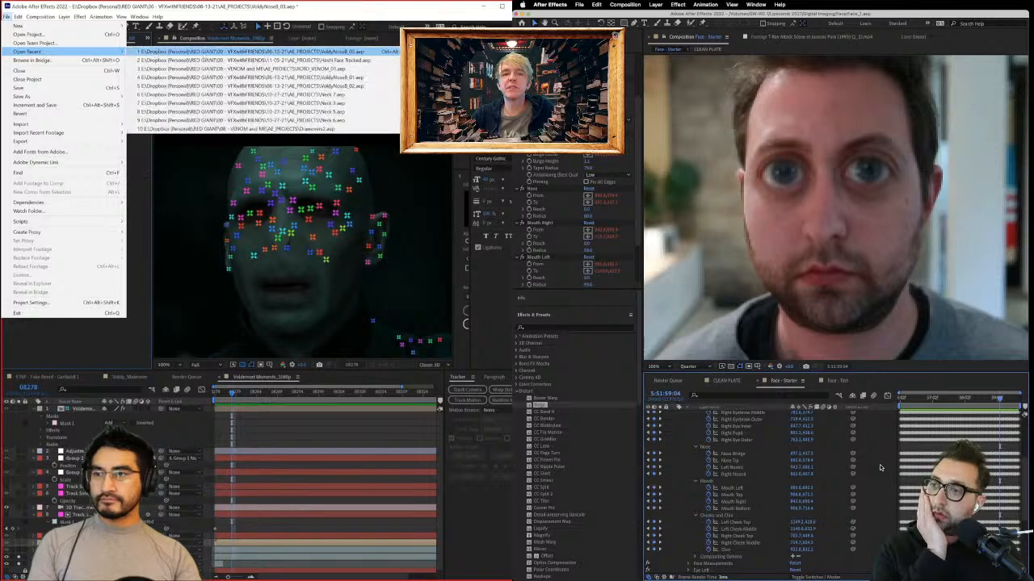
{"action": "left_click", "coordinate": [225, 63]}
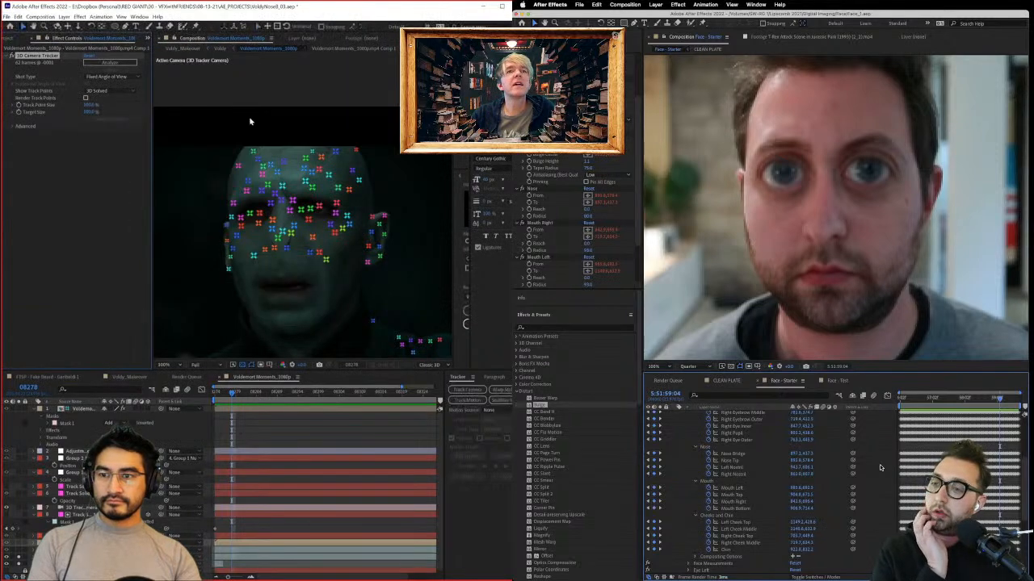
{"action": "left_click", "coordinate": [6, 16]}
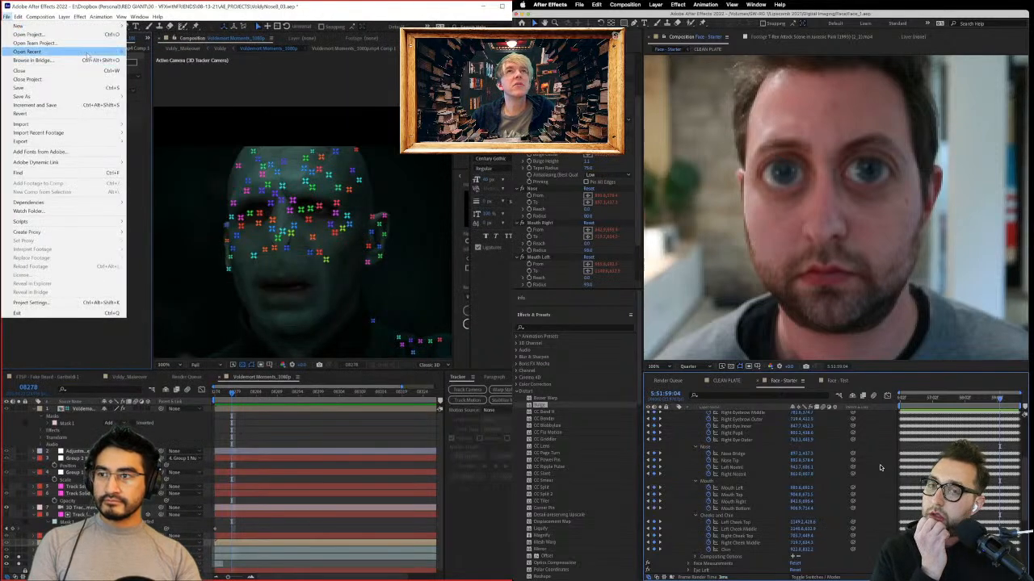
{"action": "mouse_move", "coordinate": [50, 56]}
{"action": "left_click", "coordinate": [233, 61]}
{"action": "left_click", "coordinate": [596, 4]}
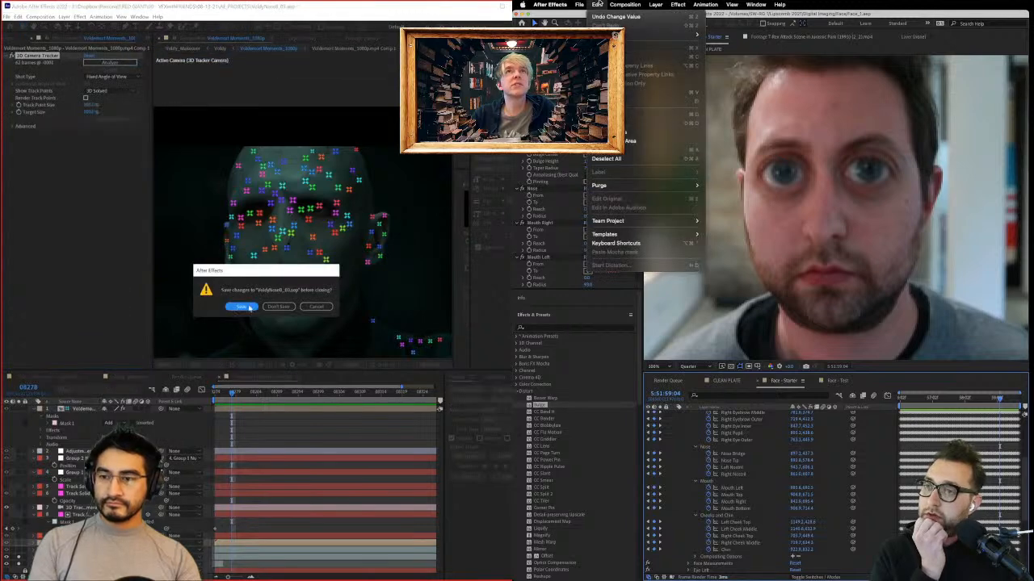
{"action": "left_click", "coordinate": [241, 306]}
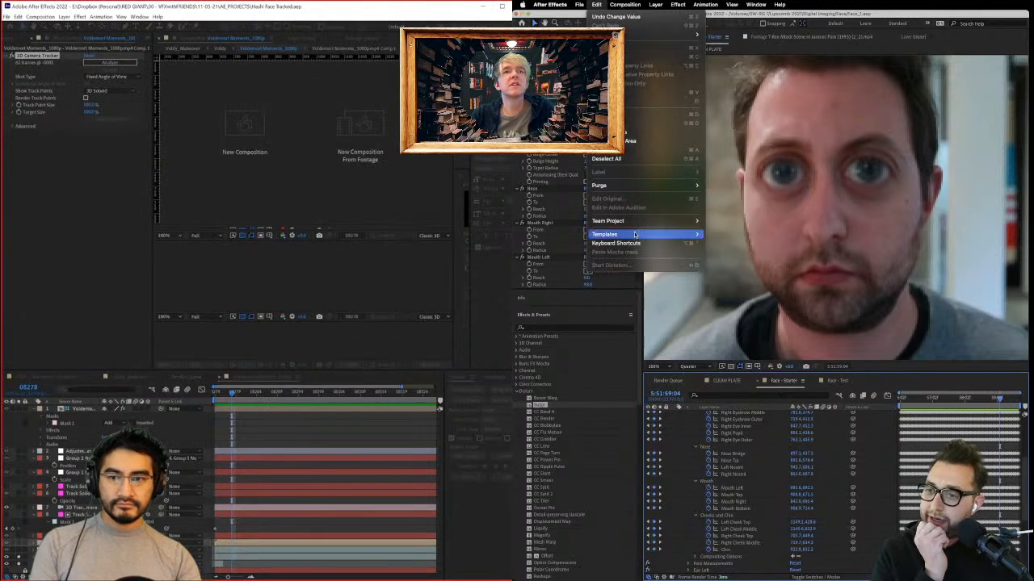
{"action": "mouse_move", "coordinate": [583, 3]}
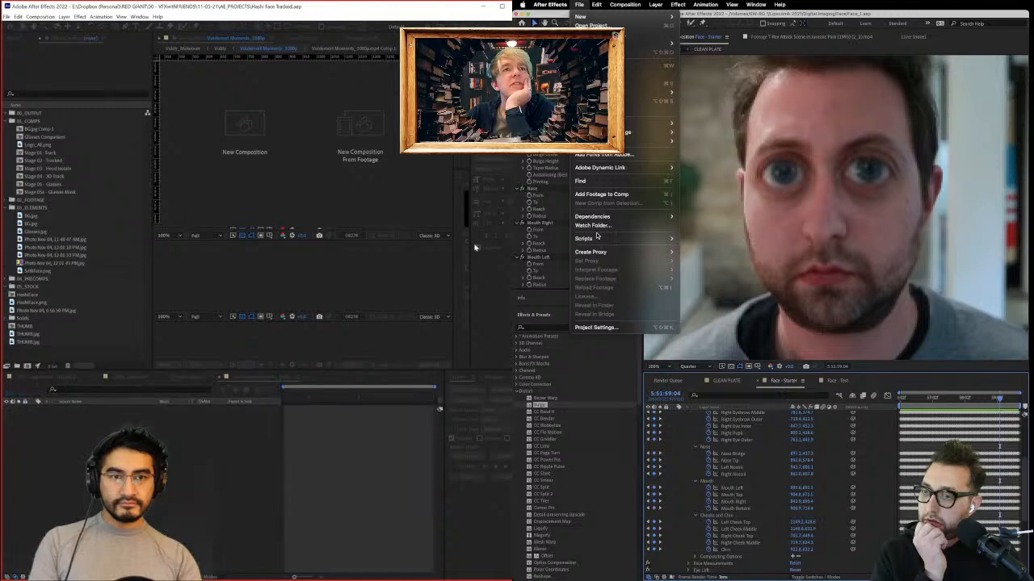
{"action": "mouse_move", "coordinate": [599, 240]}
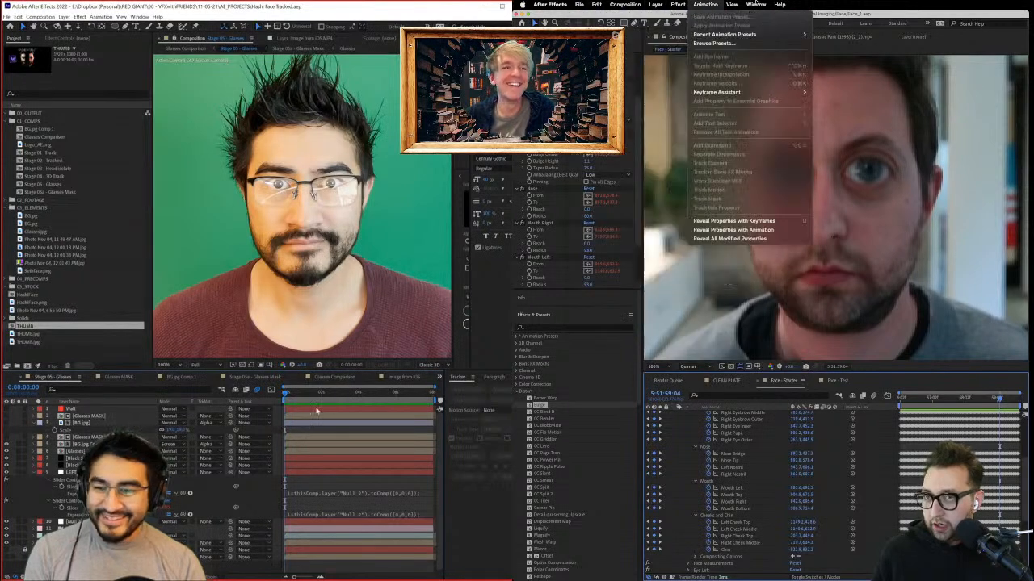
{"action": "mouse_move", "coordinate": [756, 5]}
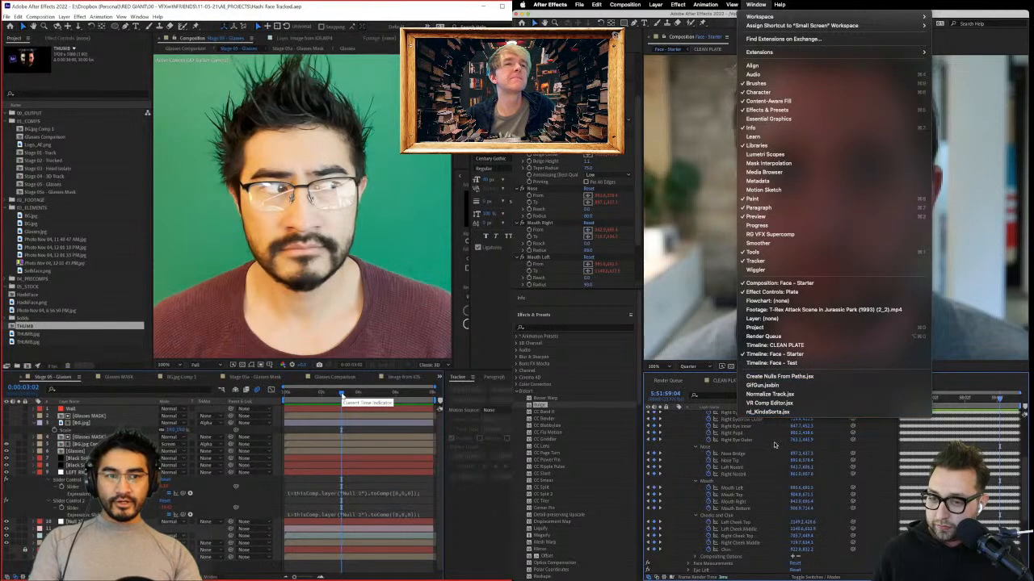
{"action": "left_click", "coordinate": [760, 461]}
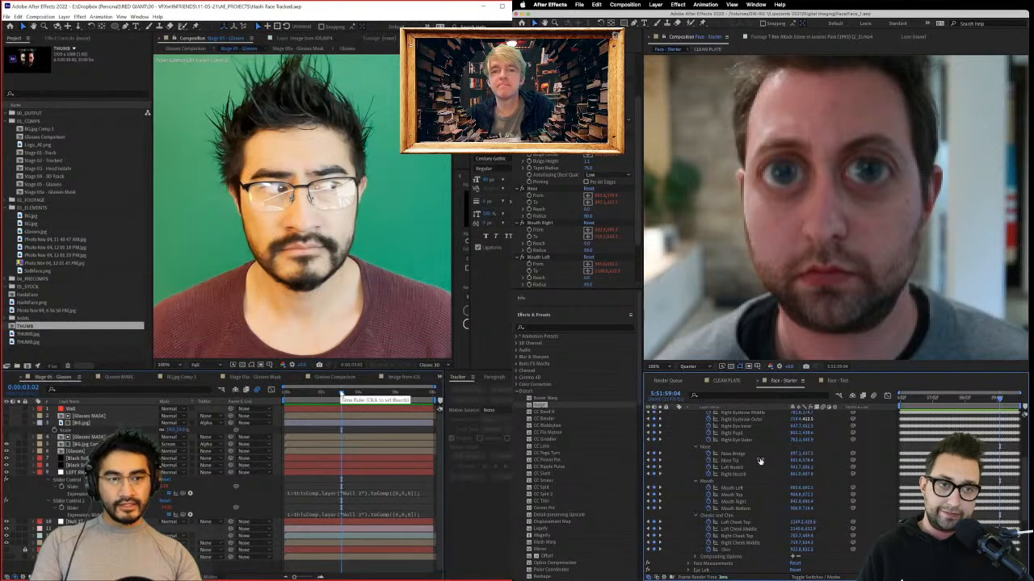
{"action": "left_click", "coordinate": [121, 16]}
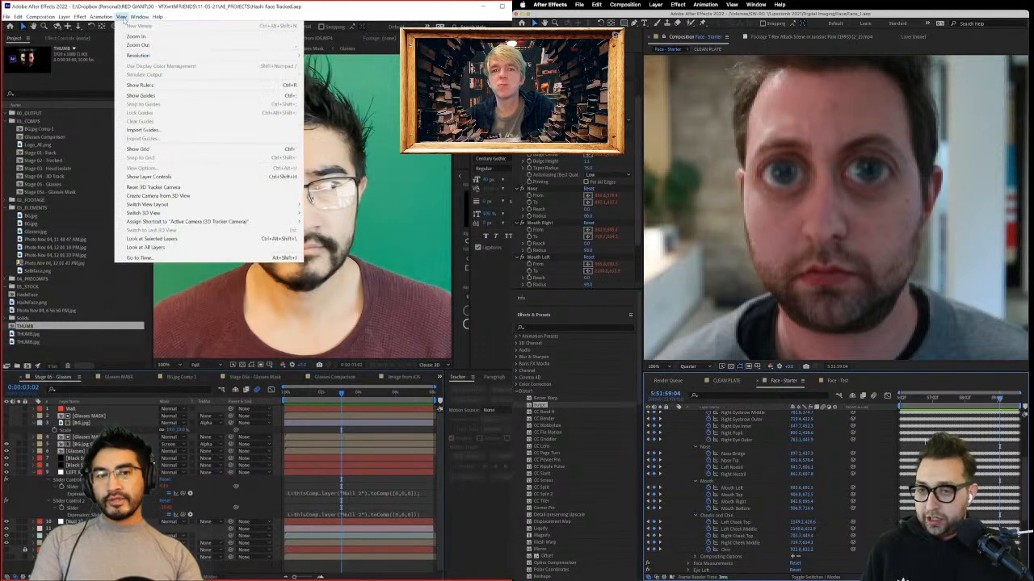
{"action": "mouse_move", "coordinate": [102, 16]}
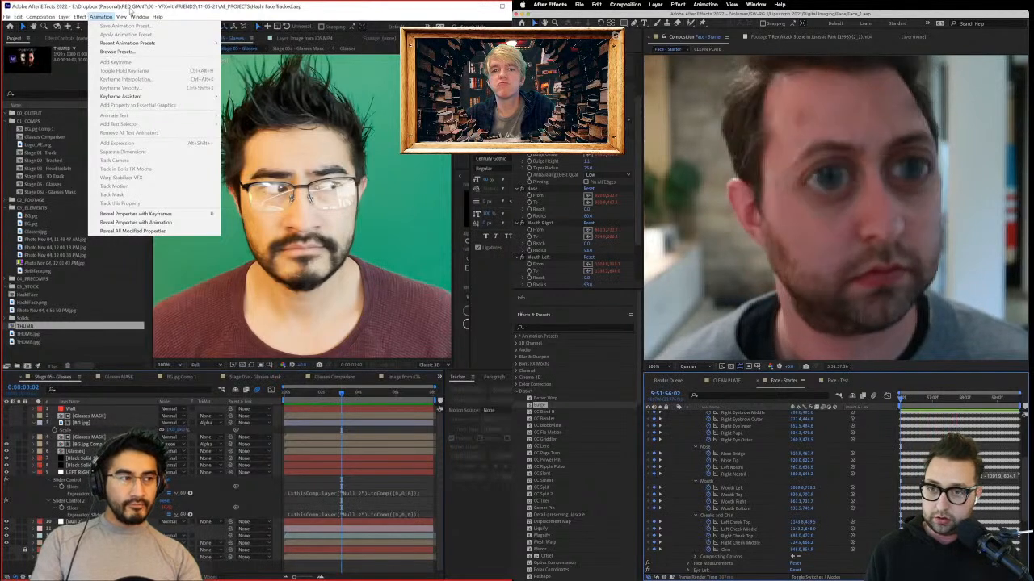
Step: Set the Whole Face effect's Bulge Height to 0.7 and preview the face at Auto resolution
{"action": "scroll", "coordinate": [543, 229], "scroll_direction": "down", "scroll_amount": 3}
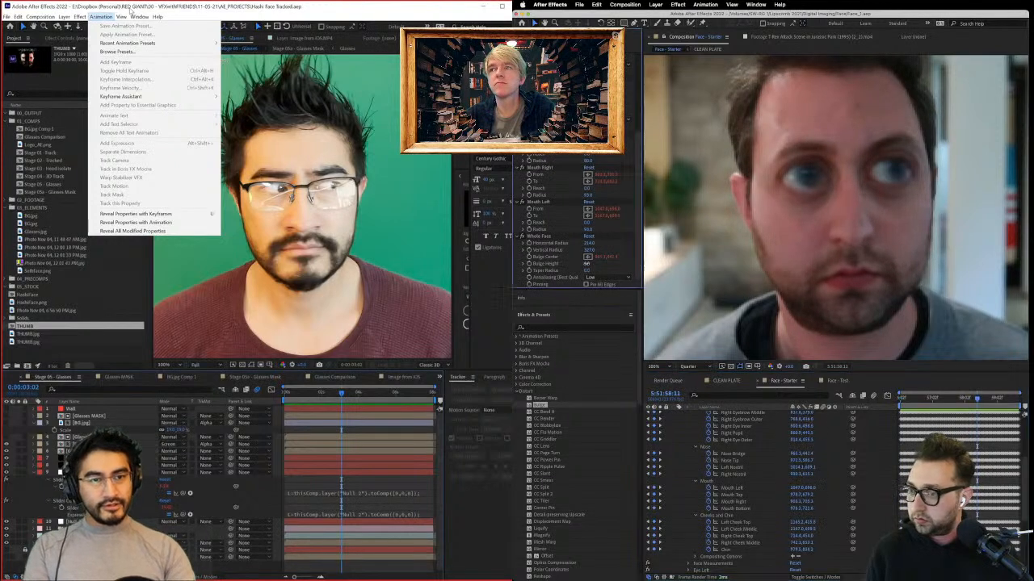
{"action": "left_click_drag", "start_coordinate": [588, 263], "coordinate": [612, 264]}
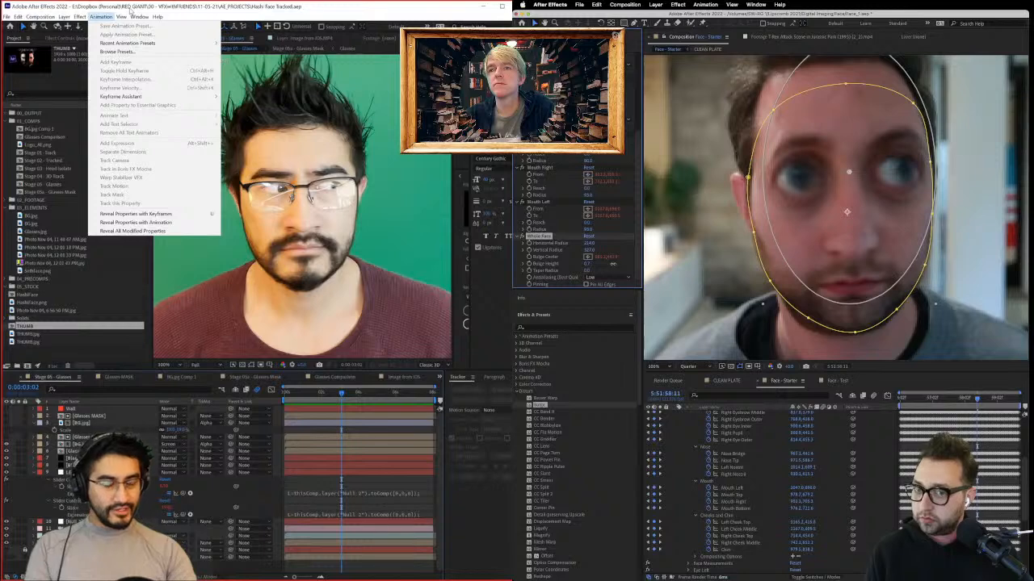
{"action": "left_click", "coordinate": [689, 366]}
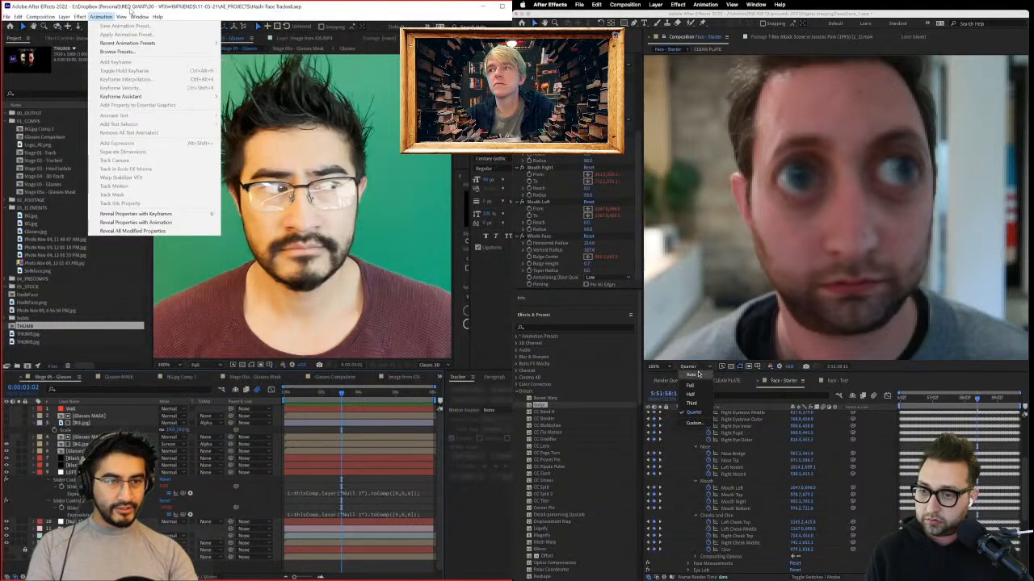
{"action": "left_click", "coordinate": [698, 374]}
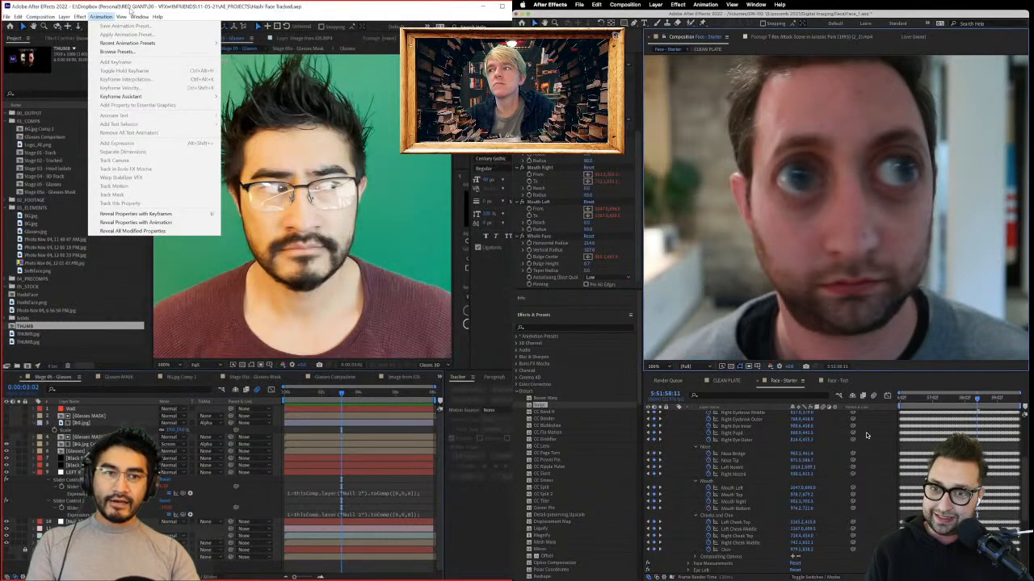
{"action": "key", "text": "space"}
{"action": "left_click", "coordinate": [130, 12]}
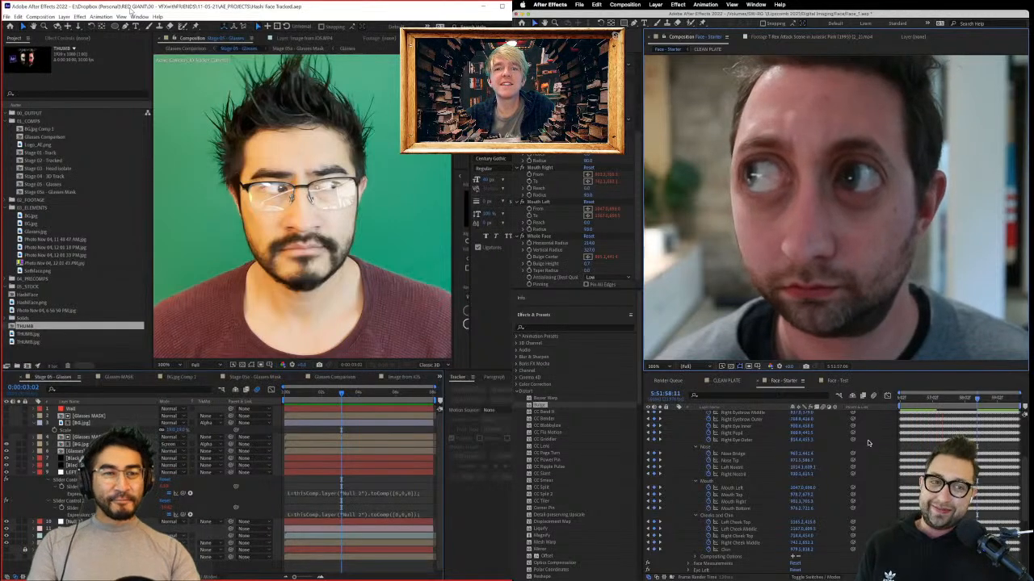
Step: Remove the whole-face bulge, set the Bulge Height of the Eye Left and Eye Right effects to -1.0, and preview the face
{"action": "left_click", "coordinate": [591, 237]}
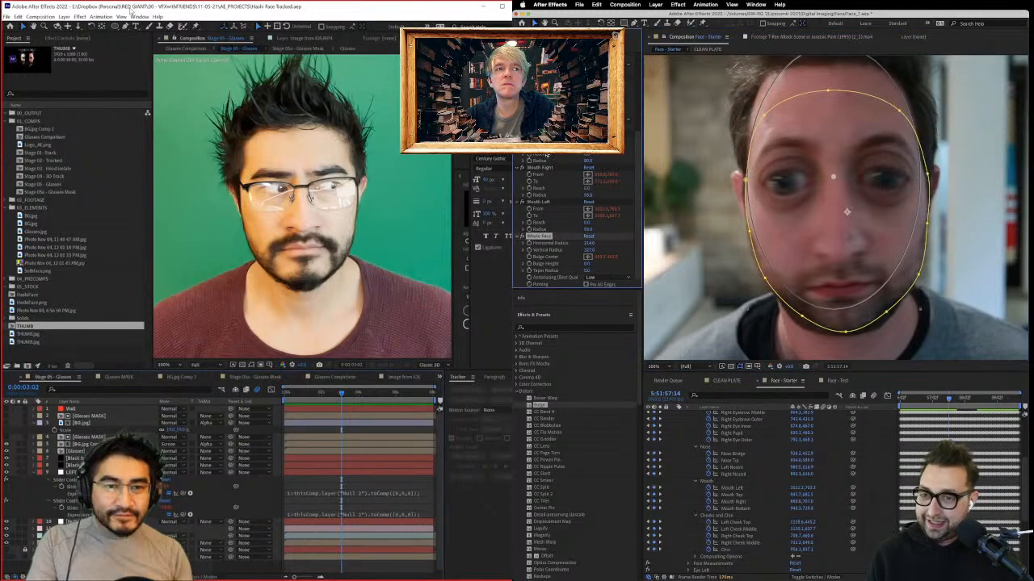
{"action": "scroll", "coordinate": [546, 154], "scroll_direction": "up", "scroll_amount": 5}
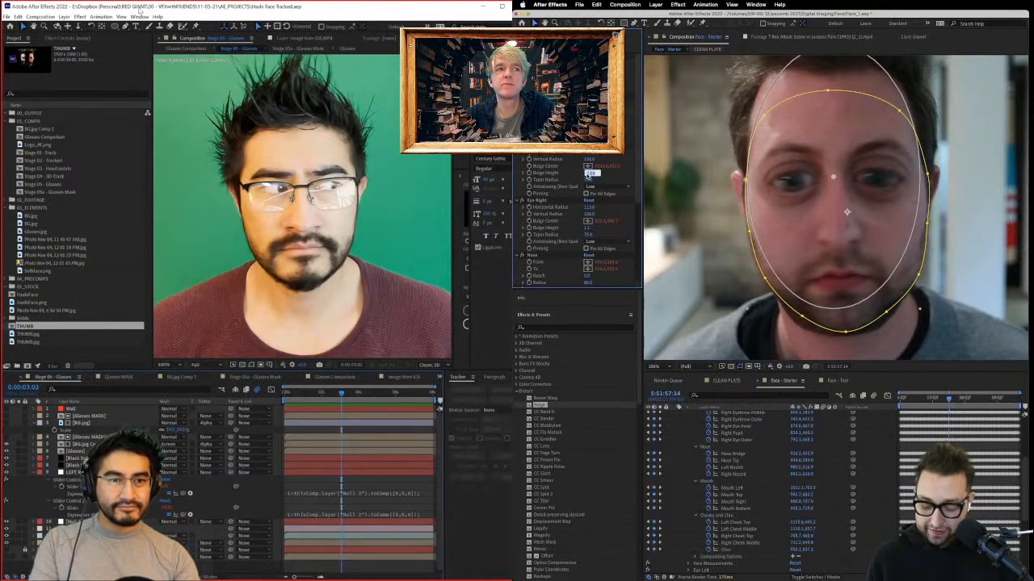
{"action": "type", "text": "1.2"}
{"action": "key", "text": "Return"}
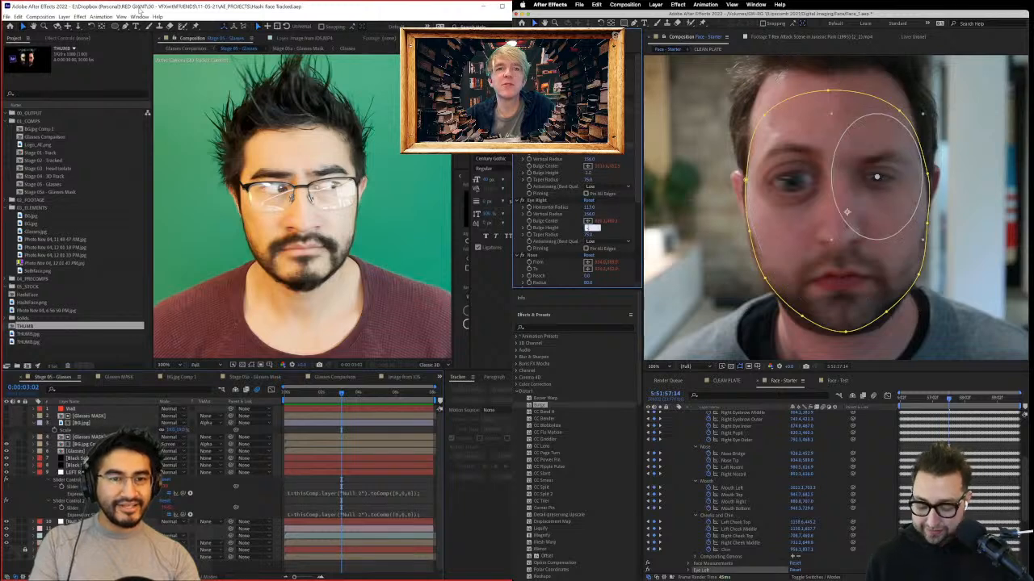
{"action": "key", "text": "Return"}
{"action": "left_click", "coordinate": [879, 458]}
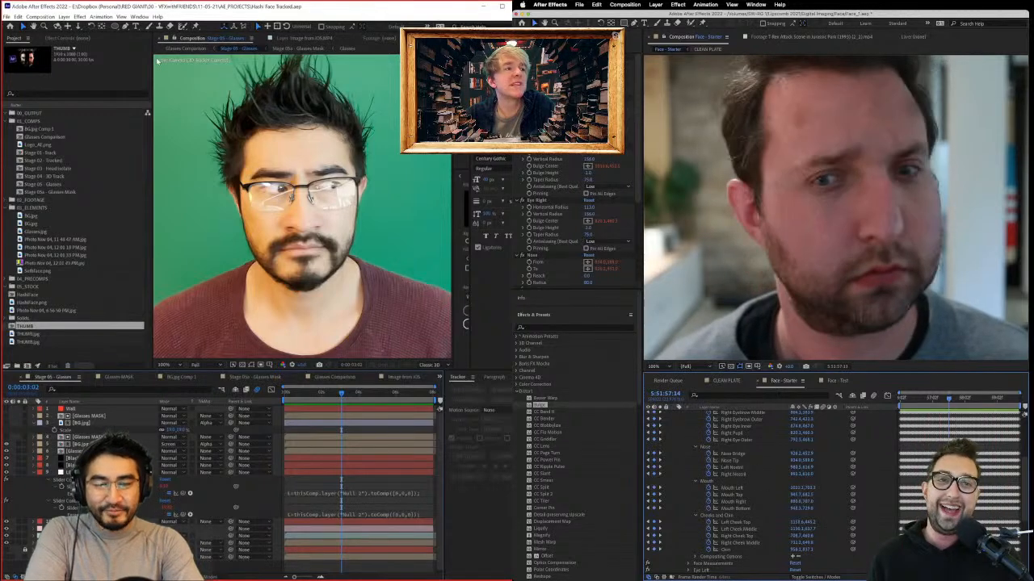
Step: Open the Stage 03 - Head Isolate composition in the Hashi Face Tracked project
{"action": "key", "text": "super+Tab"}
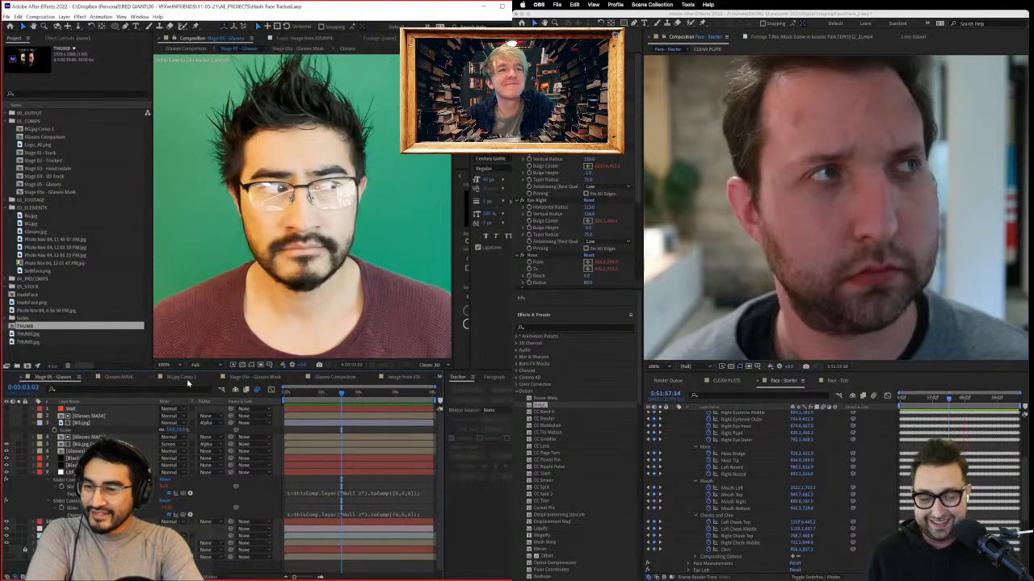
{"action": "left_click", "coordinate": [11, 379]}
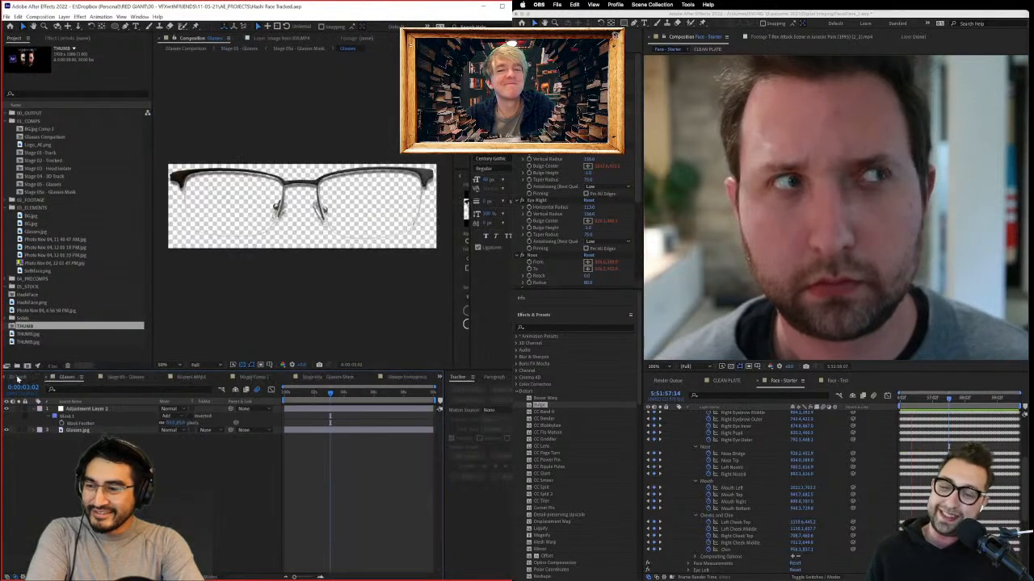
{"action": "scroll", "coordinate": [113, 381], "scroll_direction": "up", "scroll_amount": 1}
{"action": "left_click", "coordinate": [58, 380]}
{"action": "left_click", "coordinate": [11, 380]}
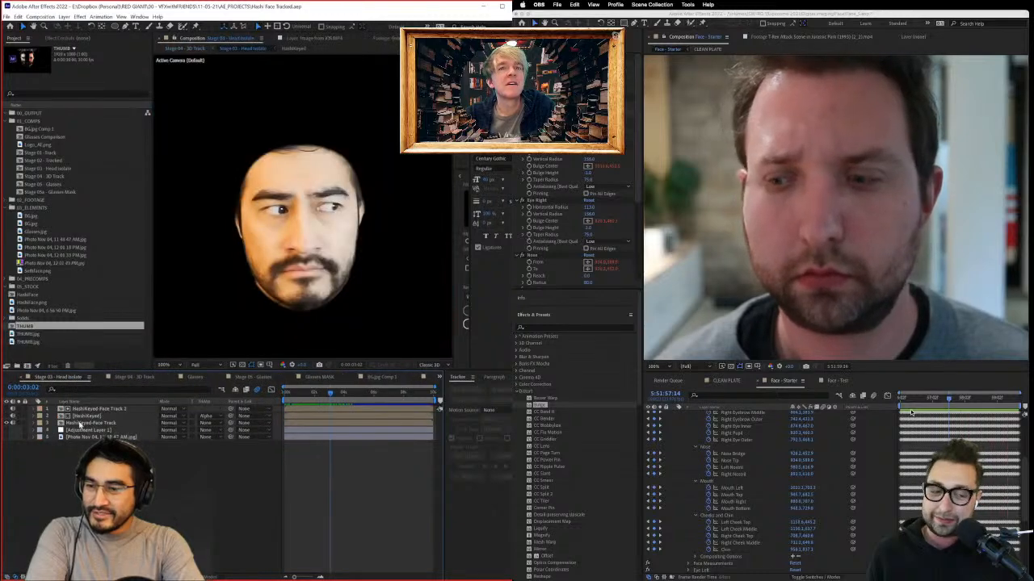
Step: Turn off the solo switches, hide the face layers and show Mask 1's properties on the HashiKeyed-Face Track layer
{"action": "left_click", "coordinate": [12, 423]}
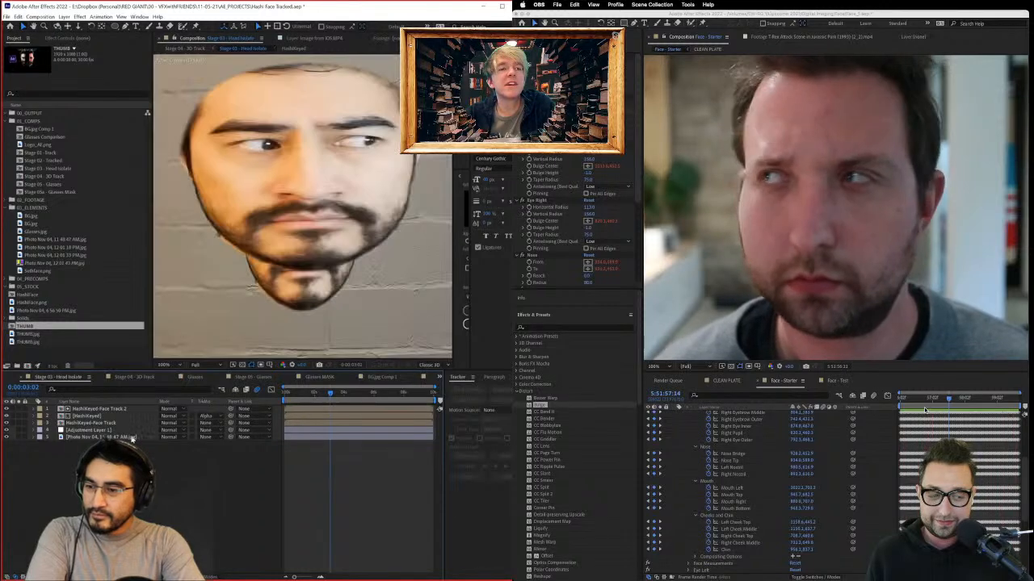
{"action": "left_click", "coordinate": [6, 423]}
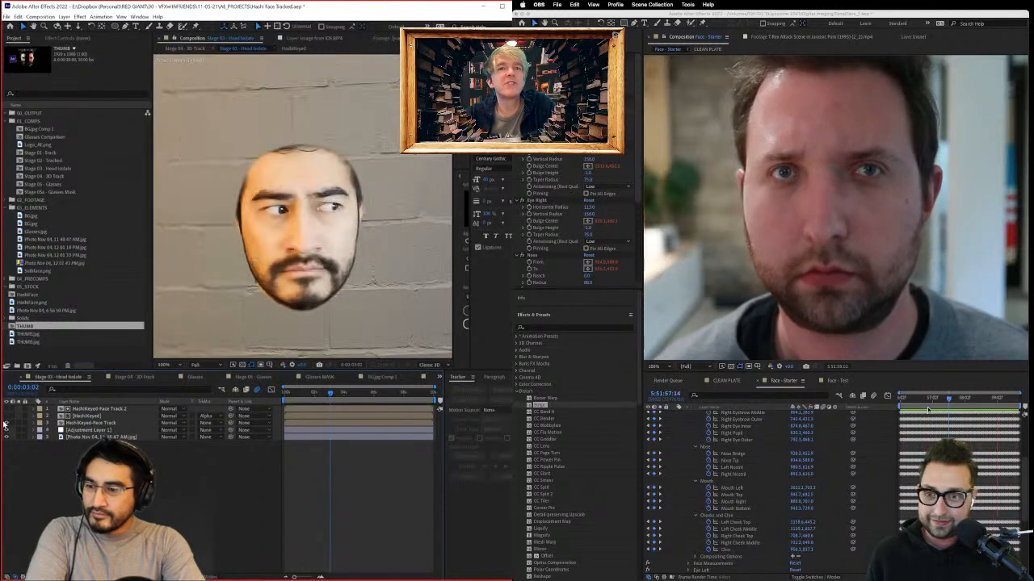
{"action": "left_click", "coordinate": [79, 424]}
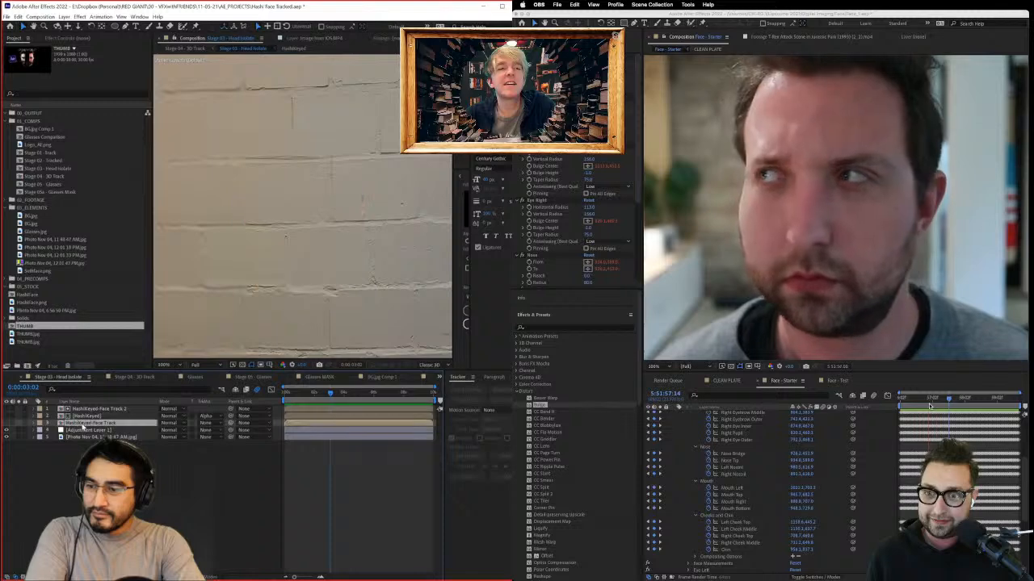
{"action": "key", "text": "m"}
{"action": "key", "text": "m"}
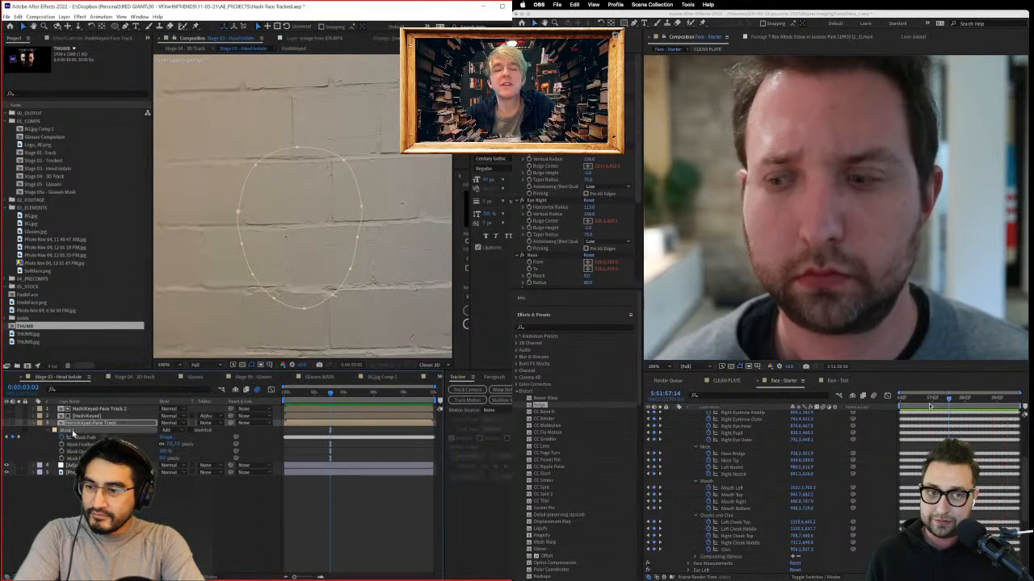
{"action": "left_click", "coordinate": [68, 430]}
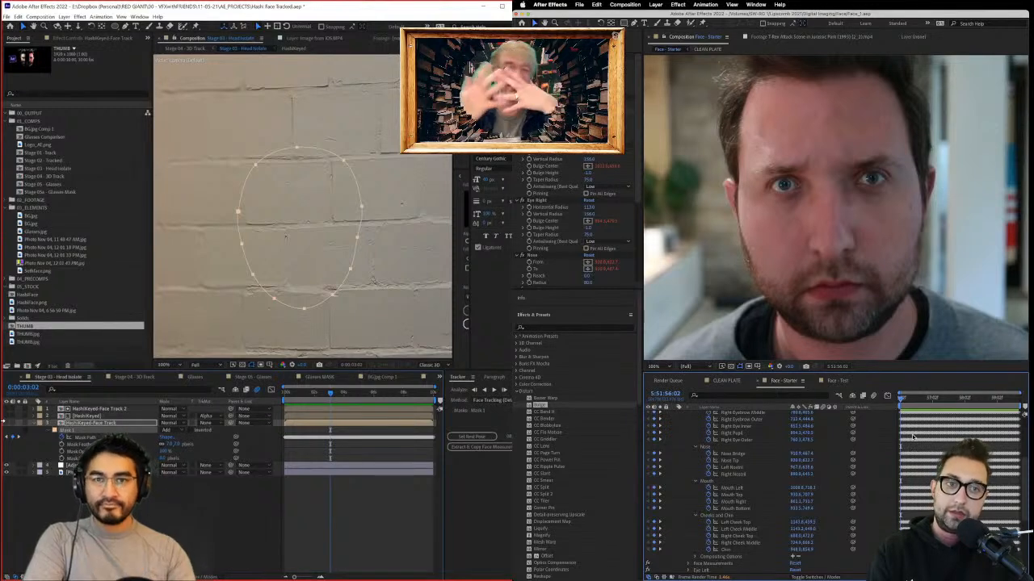
Step: Make the HashiKeyed-Face Track layer visible and display the points of its Face Track Points effect
{"action": "left_click", "coordinate": [7, 426]}
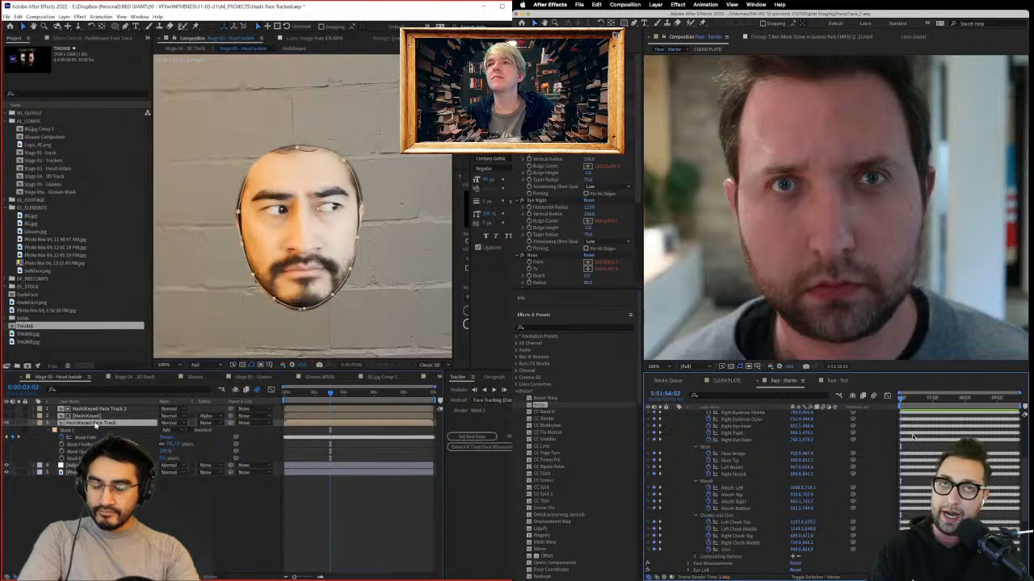
{"action": "left_click", "coordinate": [94, 424]}
{"action": "left_click", "coordinate": [83, 39]}
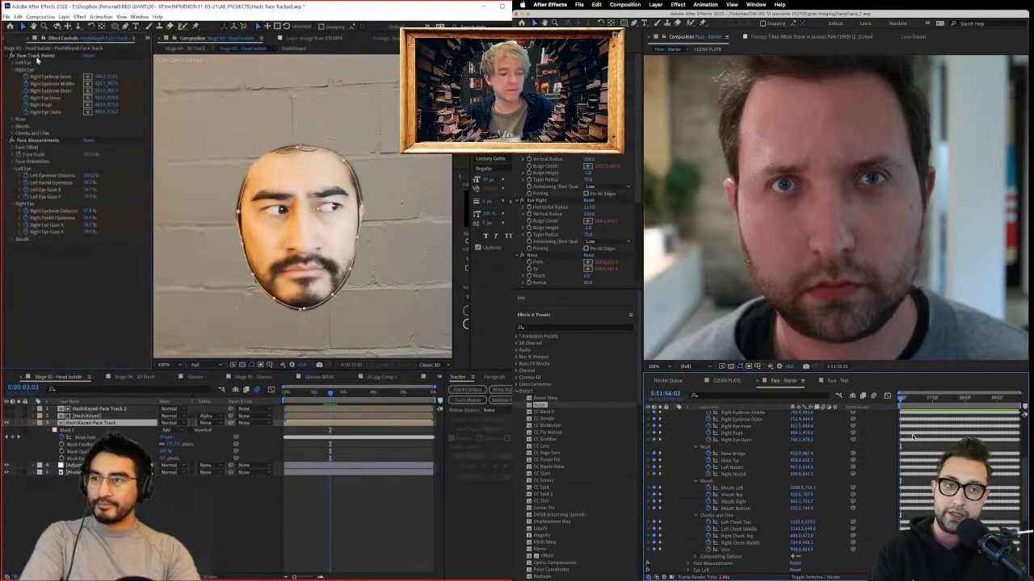
{"action": "left_click", "coordinate": [28, 57]}
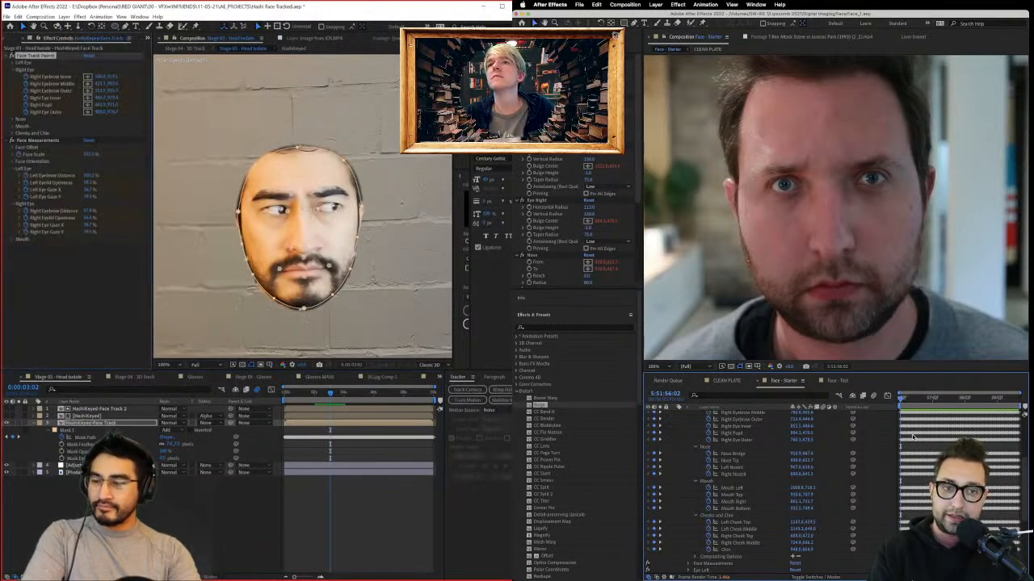
Step: Set Mask 1's mode to None on the HashiKeyed-Face Track layer, save the project, and move the playhead to 0:00:03:00
{"action": "left_click", "coordinate": [168, 434]}
{"action": "left_click", "coordinate": [171, 437]}
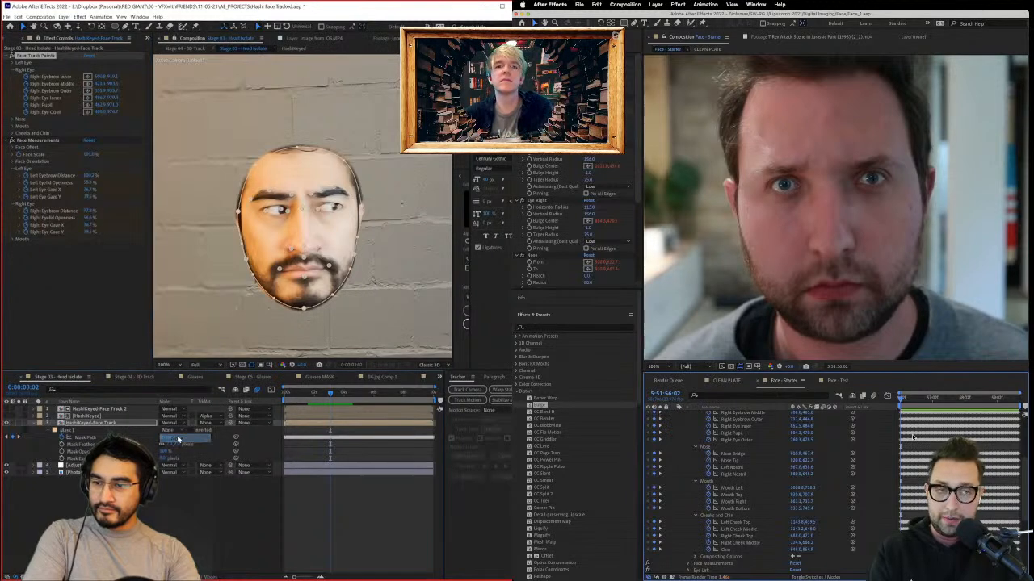
{"action": "left_click", "coordinate": [374, 523]}
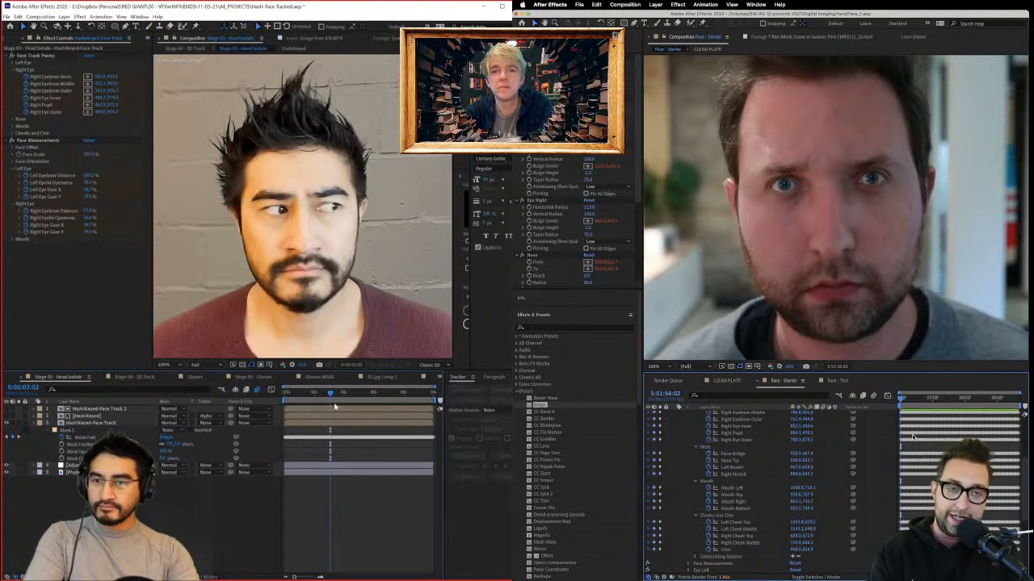
{"action": "key", "text": "ctrl+s"}
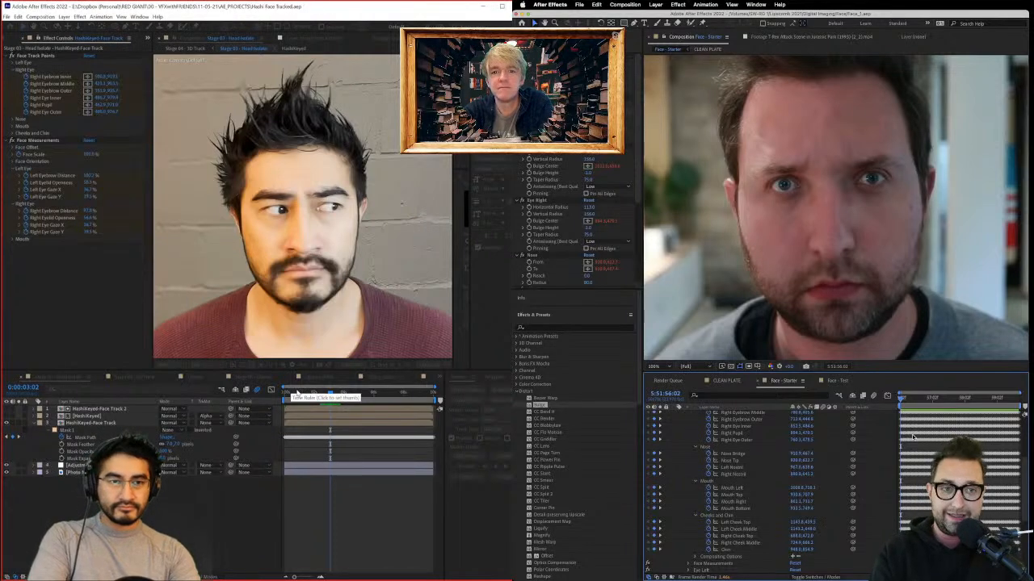
{"action": "left_click", "coordinate": [298, 393]}
{"action": "left_click_drag", "start_coordinate": [298, 393], "coordinate": [329, 394]}
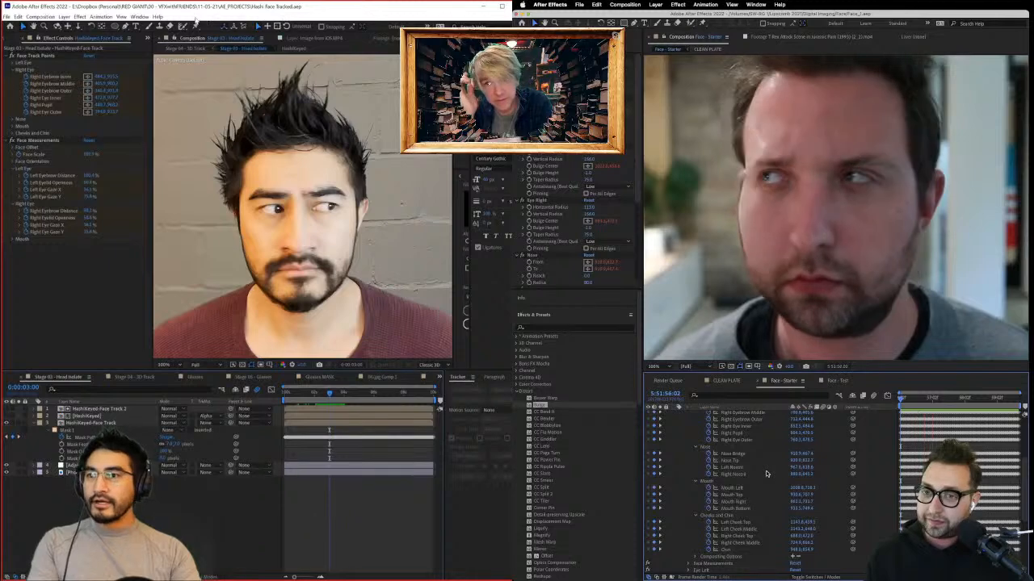
Step: Open the Motion Bro extension, enlarge and reposition its window, and show its preview and package path settings
{"action": "left_click", "coordinate": [140, 16]}
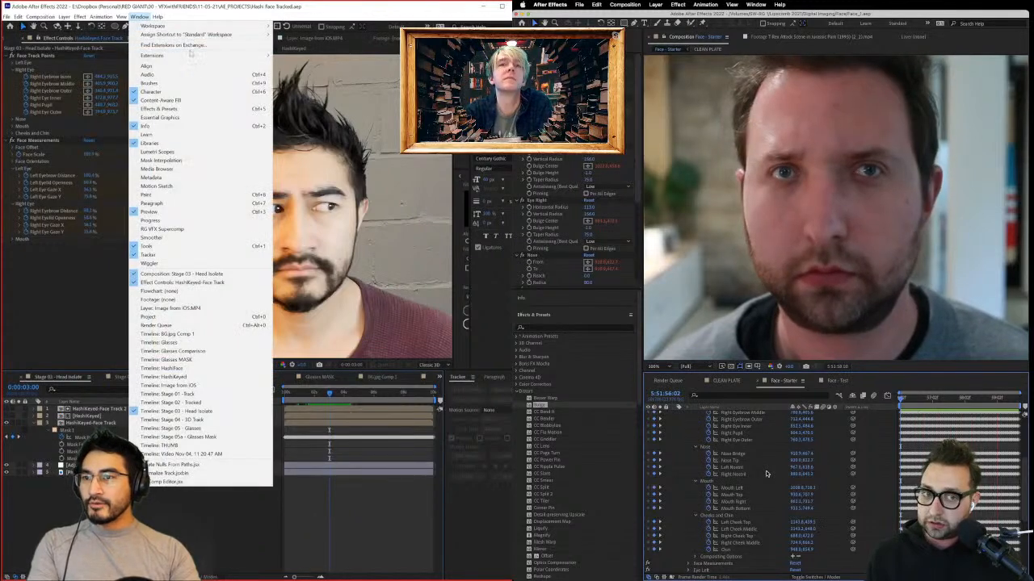
{"action": "mouse_move", "coordinate": [193, 54]}
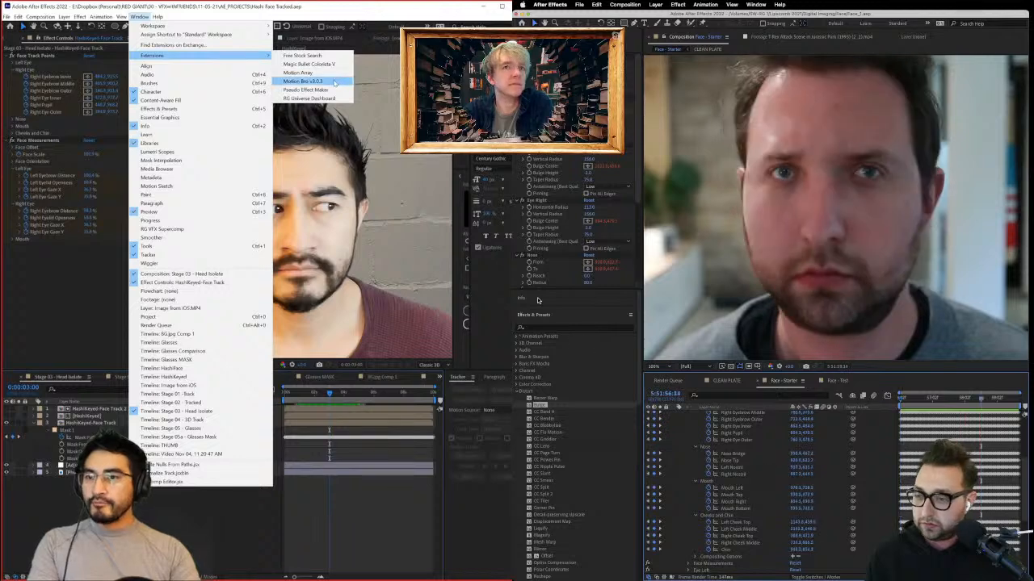
{"action": "left_click", "coordinate": [331, 82]}
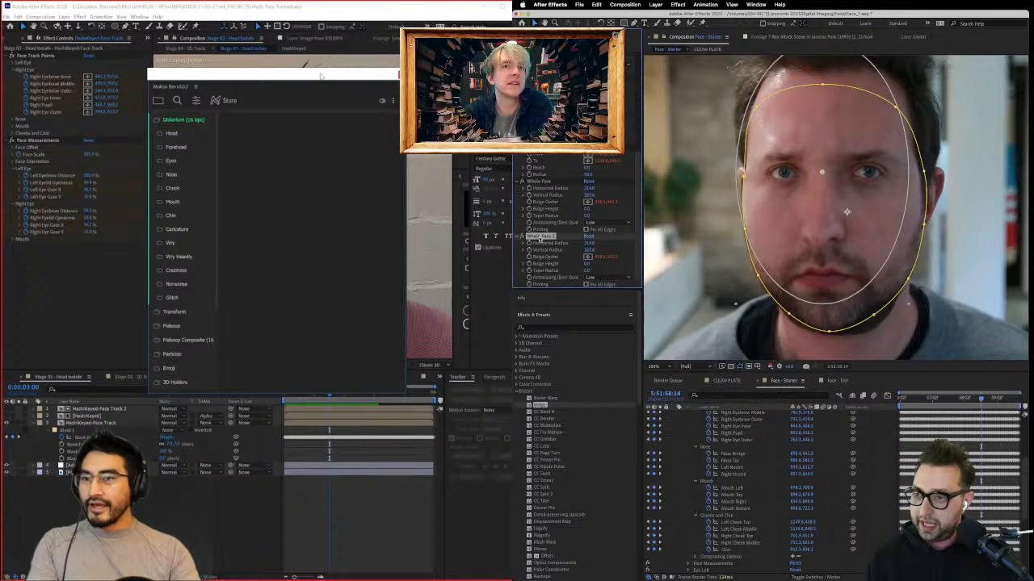
{"action": "left_click_drag", "start_coordinate": [321, 76], "coordinate": [254, 75]}
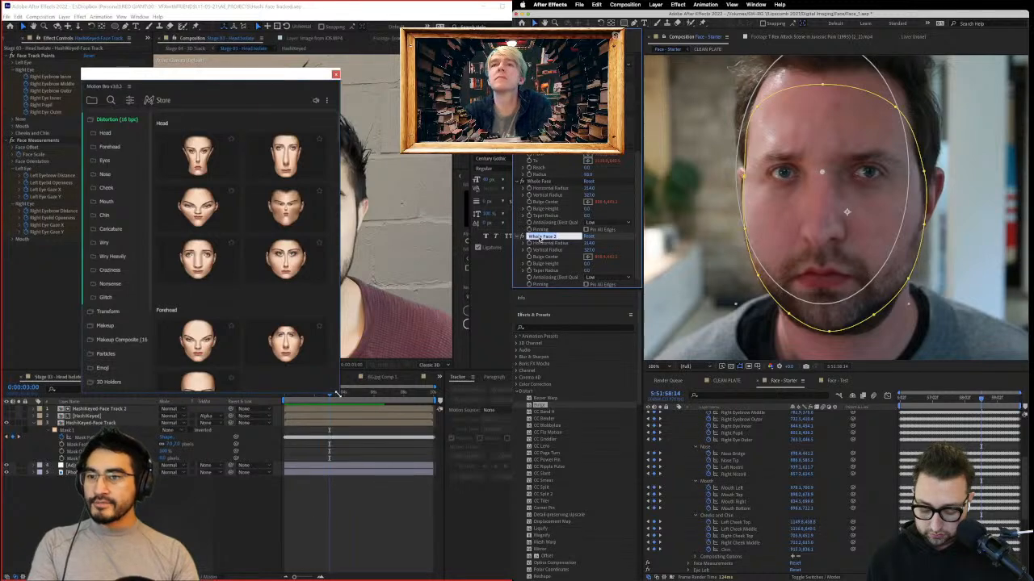
{"action": "left_click_drag", "start_coordinate": [337, 393], "coordinate": [440, 420]}
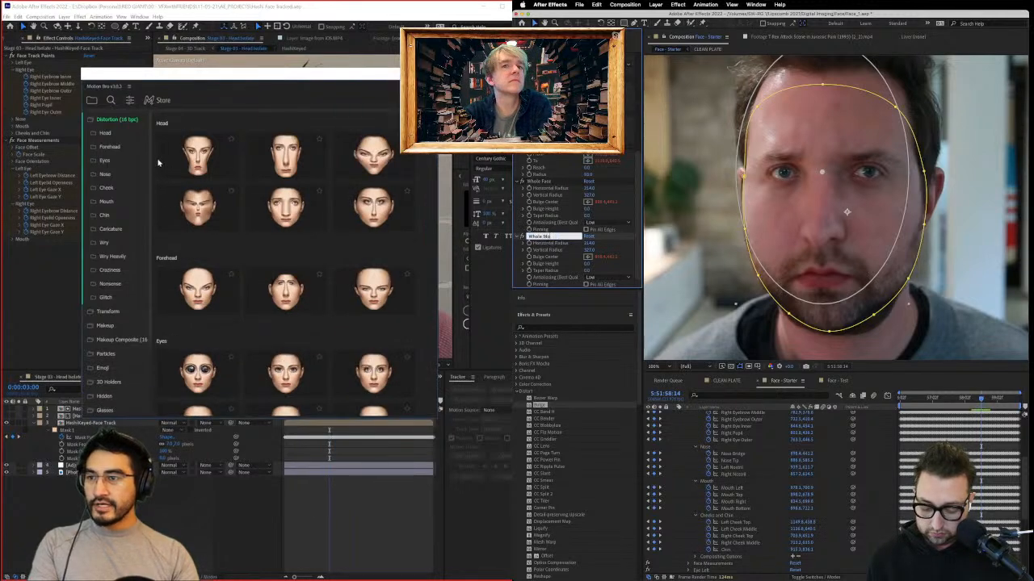
{"action": "left_click", "coordinate": [131, 100]}
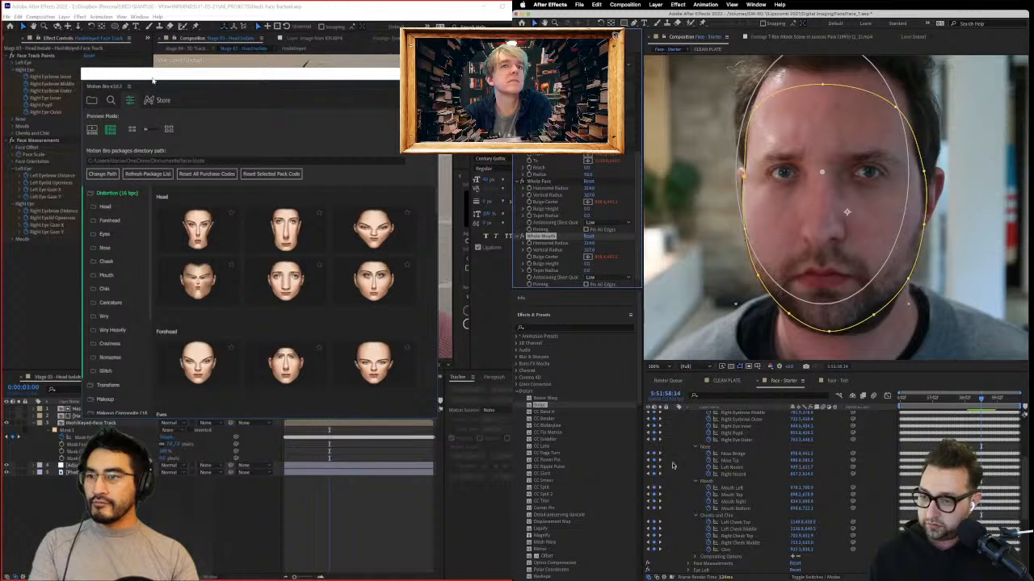
{"action": "left_click_drag", "start_coordinate": [155, 77], "coordinate": [174, 113]}
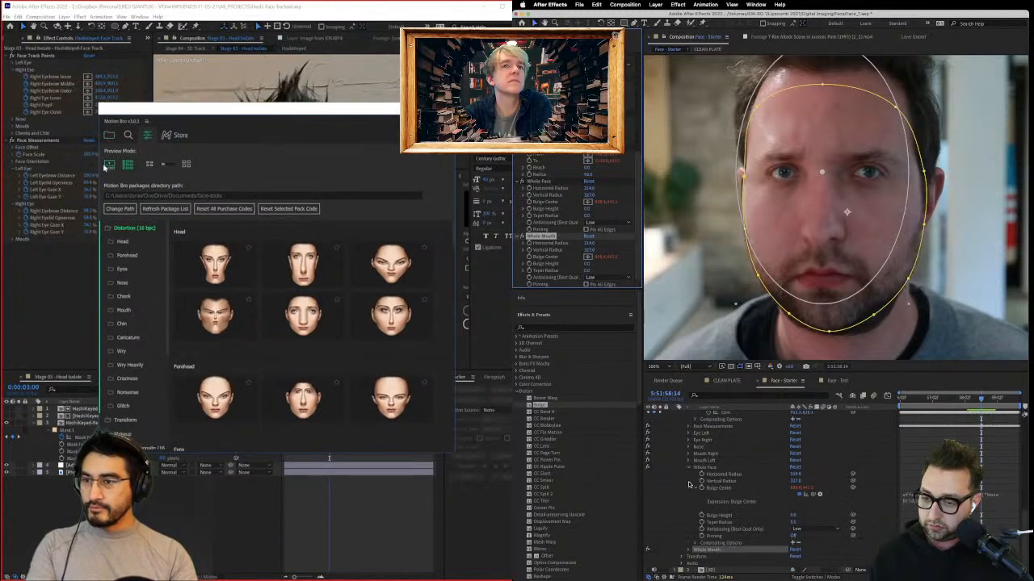
Step: Collapse the Whole Face effect, expand Whole Mouth's properties, and open the AE Face Tools pack in Motion Bro
{"action": "left_click", "coordinate": [688, 468]}
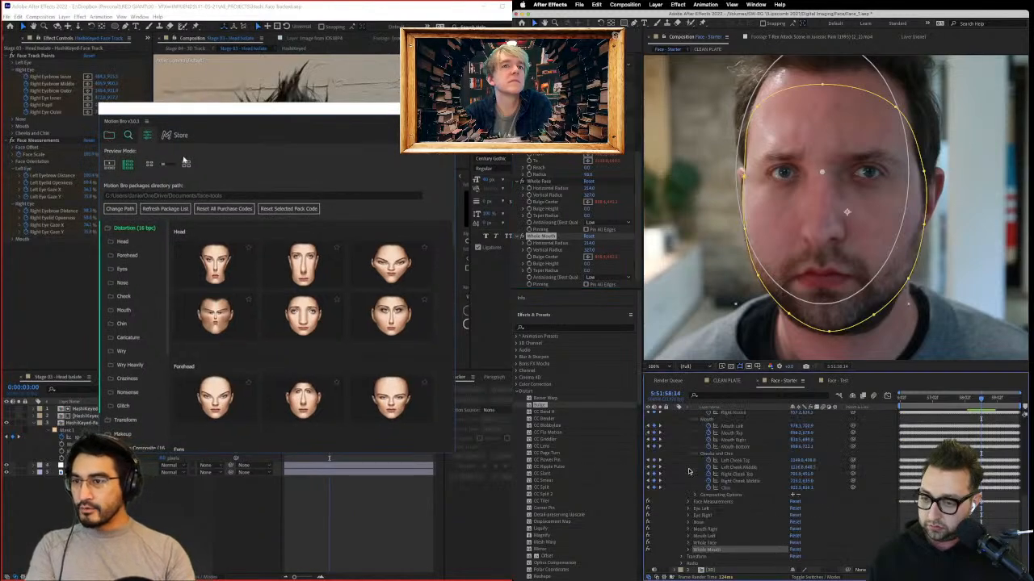
{"action": "left_click_drag", "start_coordinate": [184, 115], "coordinate": [210, 109]}
{"action": "left_click", "coordinate": [689, 549]}
{"action": "left_click", "coordinate": [135, 132]}
{"action": "scroll", "coordinate": [751, 508], "scroll_direction": "down", "scroll_amount": 2}
{"action": "left_click", "coordinate": [147, 166]}
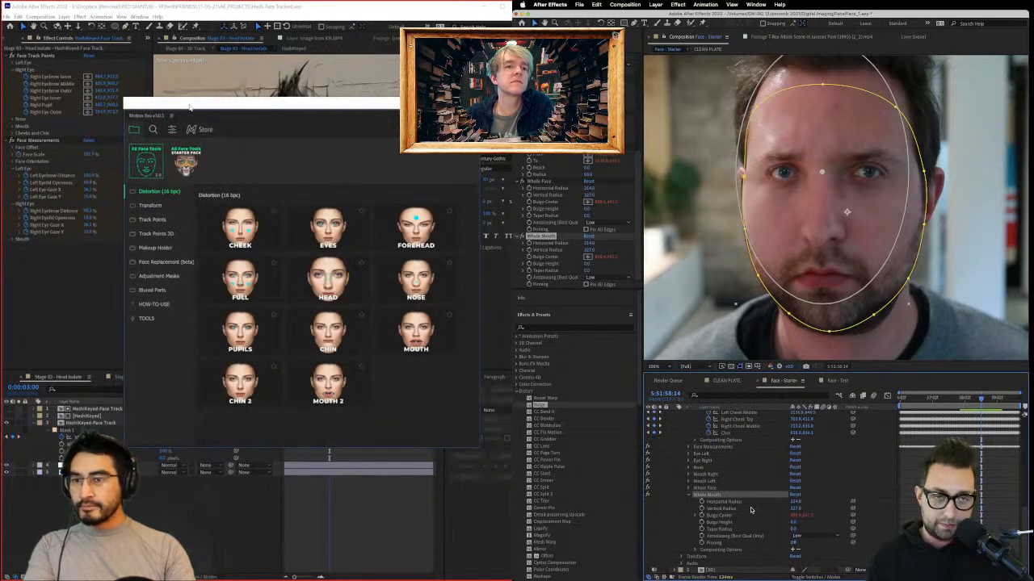
Step: Link the Whole Mouth effect's Bulge Center to the Mouth Top track point with an expression
{"action": "left_click_drag", "start_coordinate": [189, 108], "coordinate": [216, 107]}
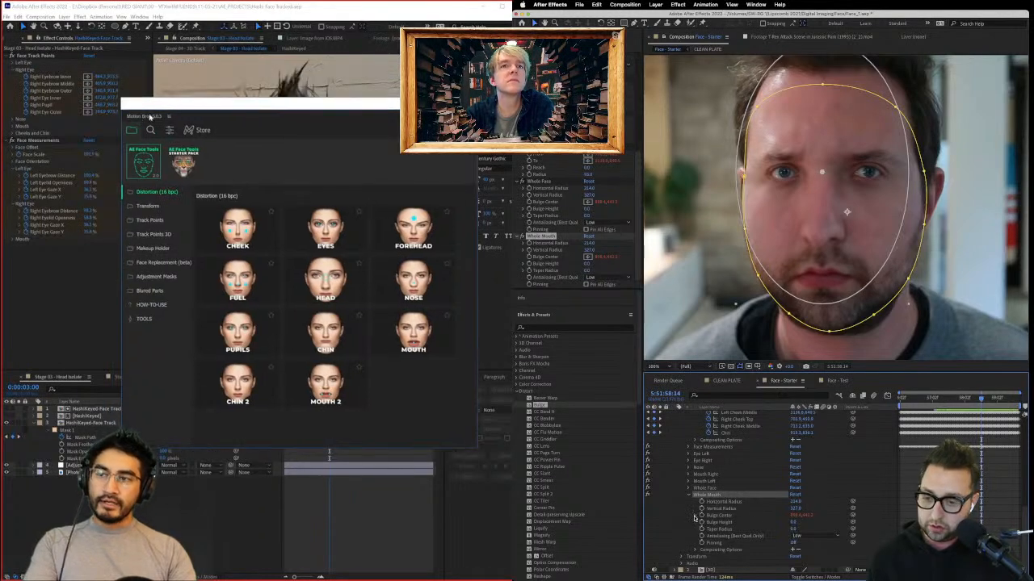
{"action": "left_click", "coordinate": [699, 515], "text": "alt"}
{"action": "scroll", "coordinate": [743, 515], "scroll_direction": "up", "scroll_amount": 5}
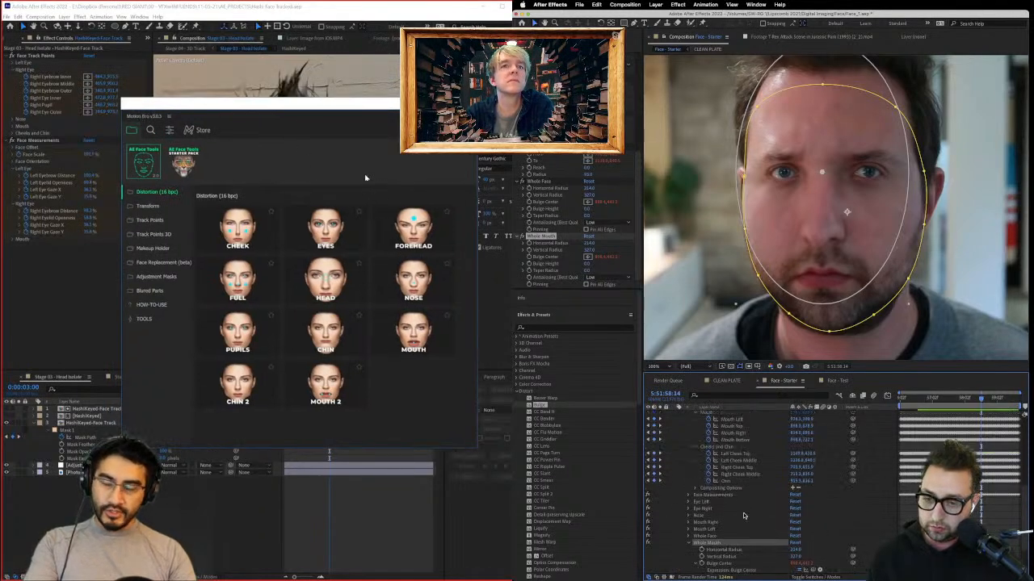
{"action": "key", "text": "super+s"}
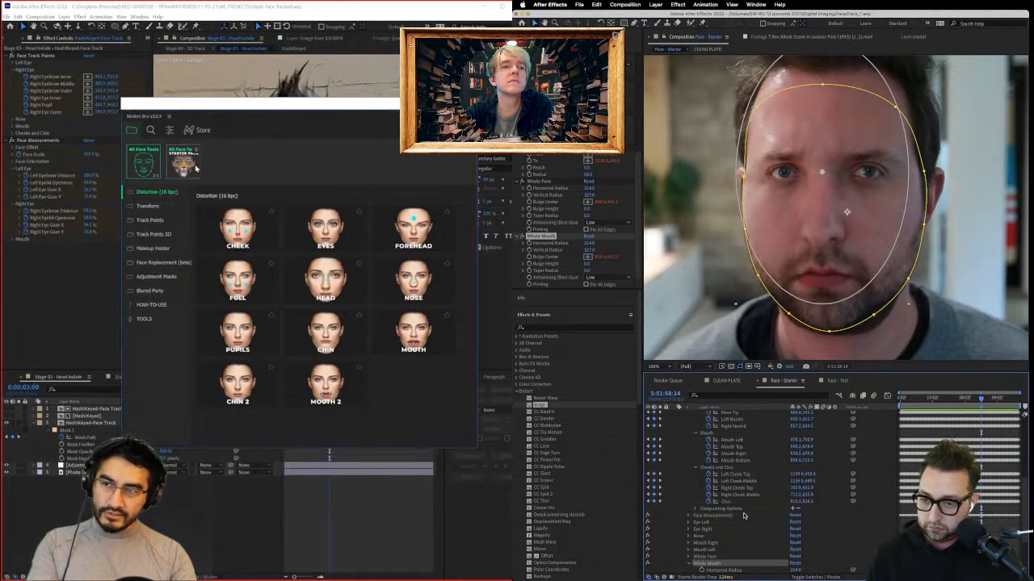
{"action": "scroll", "coordinate": [744, 515], "scroll_direction": "down", "scroll_amount": 2}
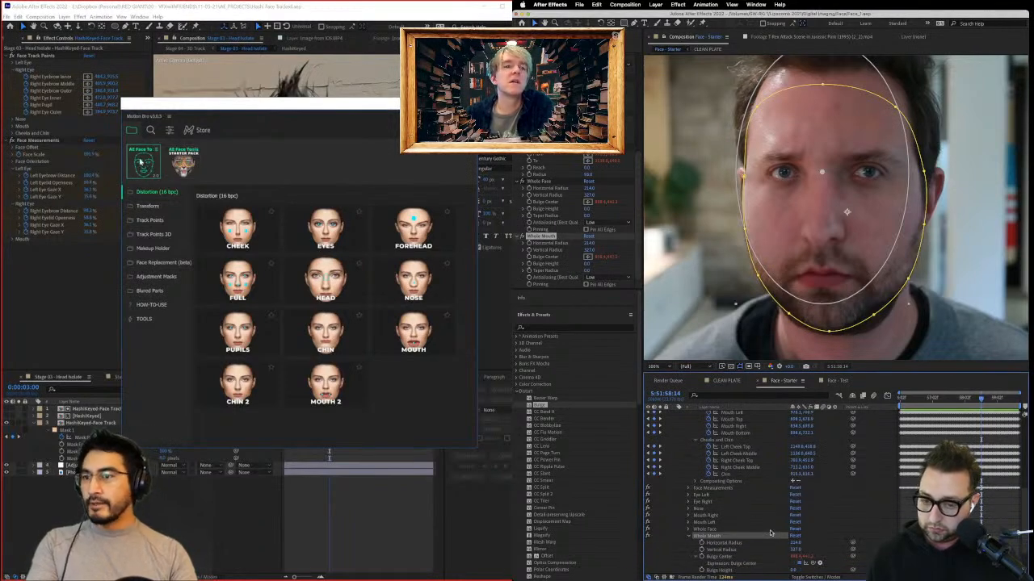
{"action": "left_click_drag", "start_coordinate": [813, 564], "coordinate": [738, 420]}
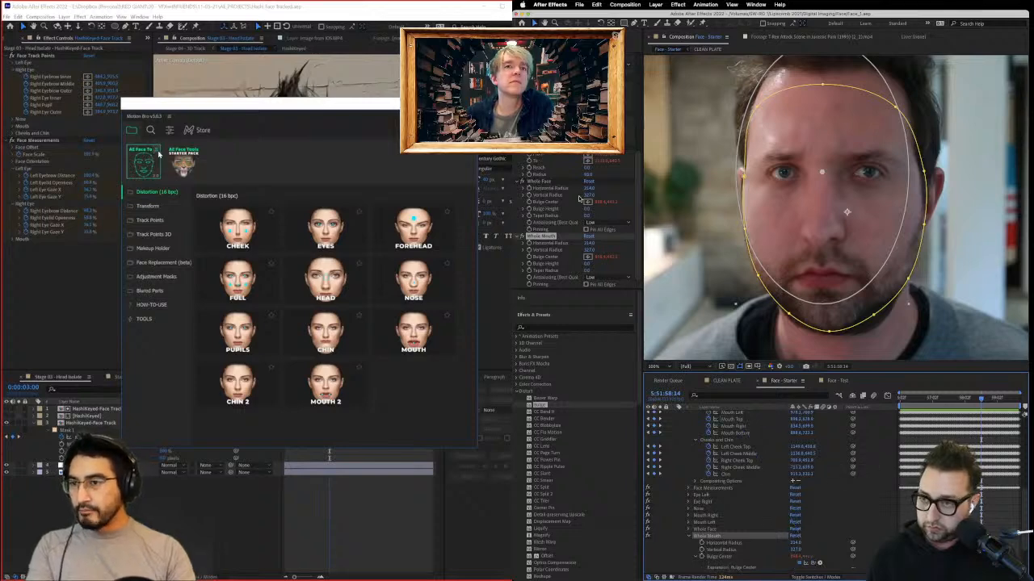
Step: Reduce Whole Mouth's Vertical Radius, set its Bulge Height to 1.1, and select the HashiKeyed-Face Track layer in the other project
{"action": "left_click_drag", "start_coordinate": [590, 250], "coordinate": [516, 246]}
{"action": "left_click_drag", "start_coordinate": [222, 108], "coordinate": [241, 123]}
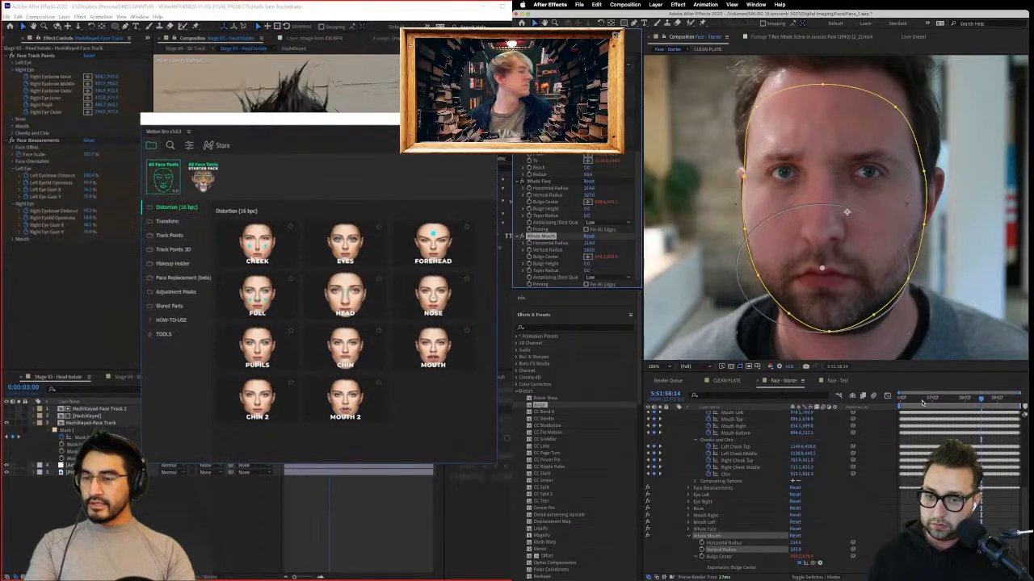
{"action": "left_click", "coordinate": [87, 417]}
{"action": "left_click", "coordinate": [90, 423]}
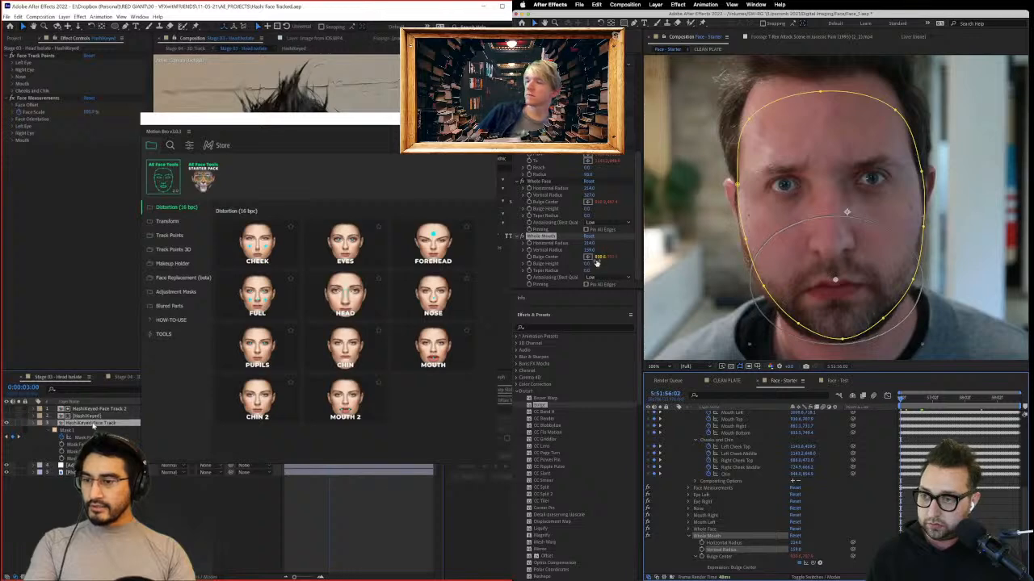
{"action": "left_click_drag", "start_coordinate": [587, 265], "coordinate": [628, 264]}
Step: Highlight the Face Track Points and Face Measurements effects in turn, and view the bulged mouth with its effect outlines deselected
{"action": "left_click", "coordinate": [41, 58]}
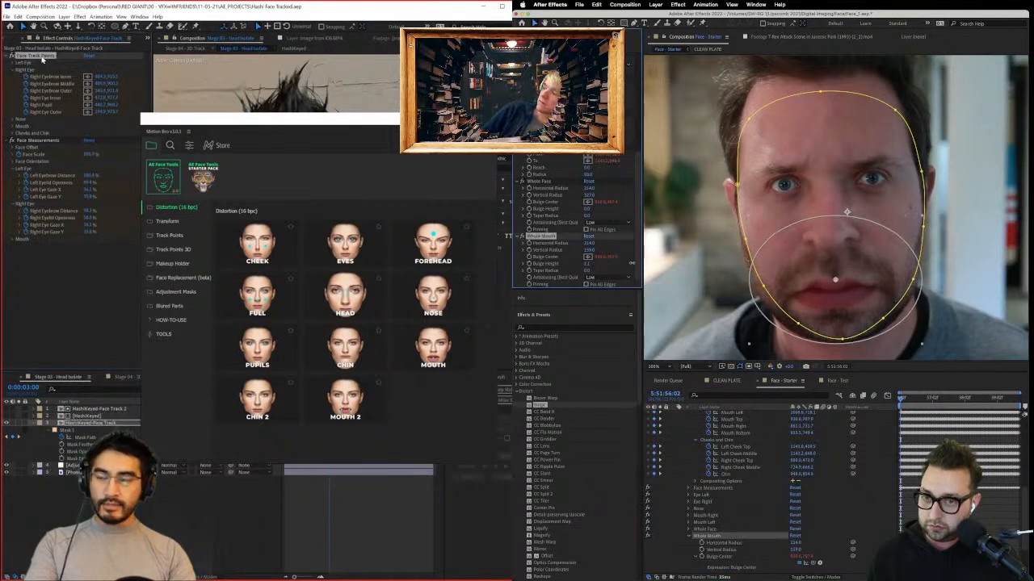
{"action": "left_click", "coordinate": [37, 141]}
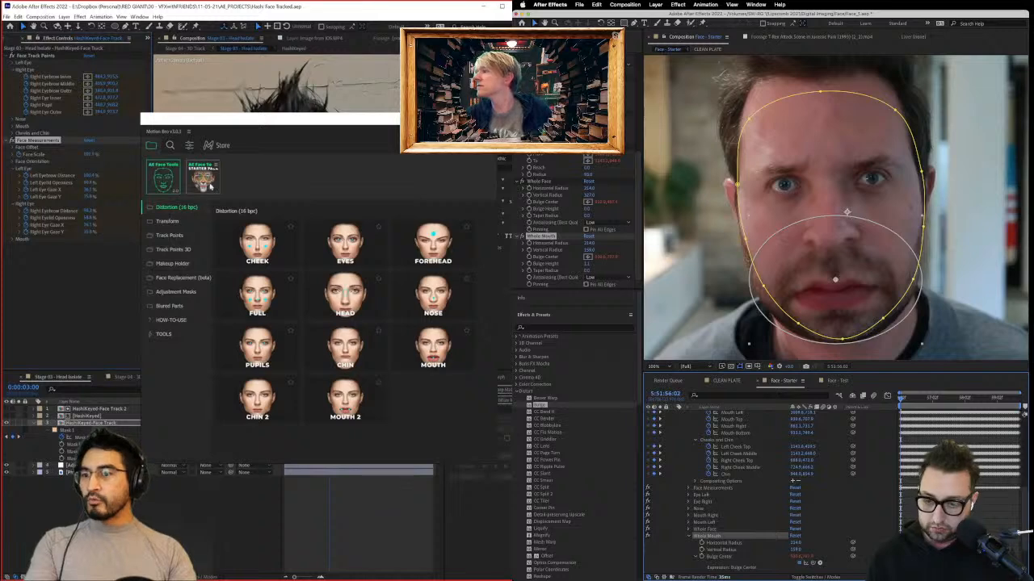
{"action": "left_click", "coordinate": [872, 519]}
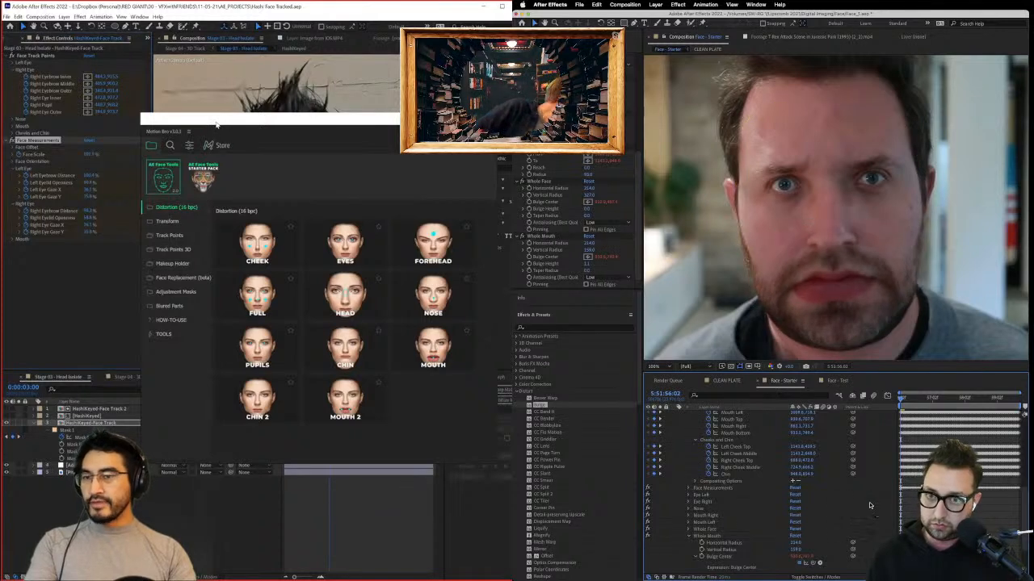
Step: Show Motion Bro's Transform presets, increase the Taper Radius of the Whole Mouth effect, and preview the face
{"action": "left_click_drag", "start_coordinate": [216, 125], "coordinate": [217, 164]}
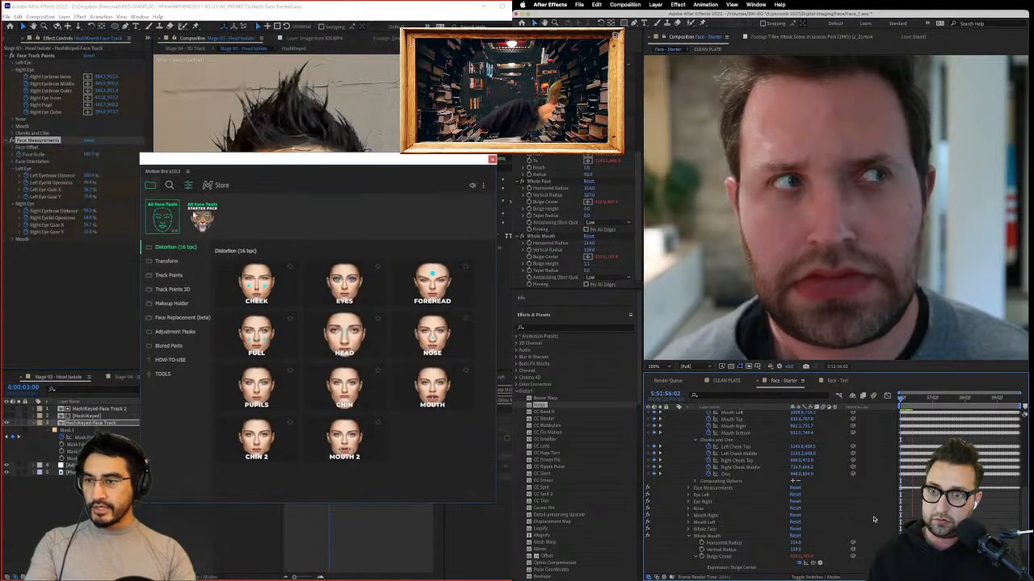
{"action": "left_click", "coordinate": [166, 262]}
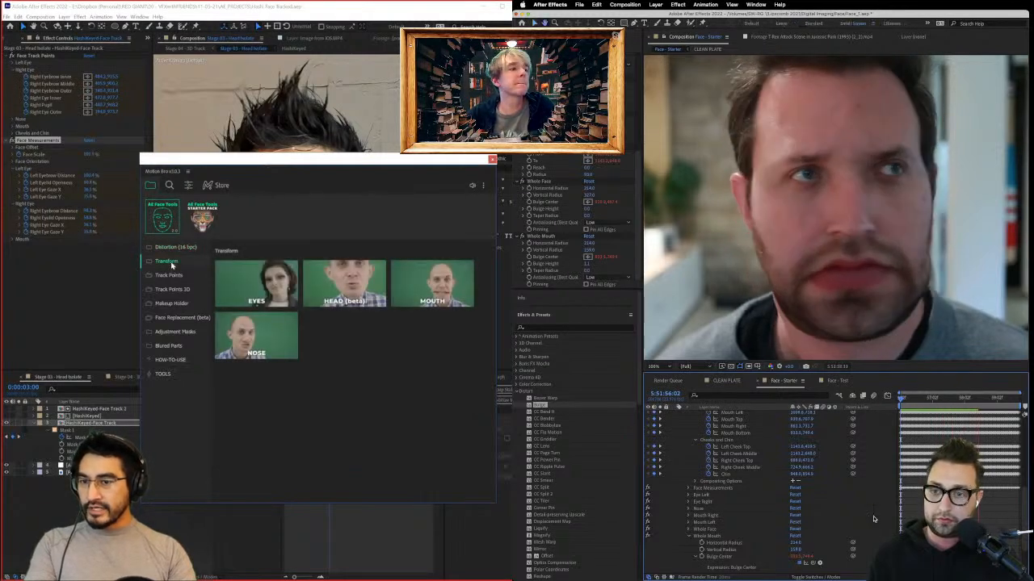
{"action": "mouse_move", "coordinate": [278, 284]}
{"action": "left_click_drag", "start_coordinate": [587, 271], "coordinate": [603, 270]}
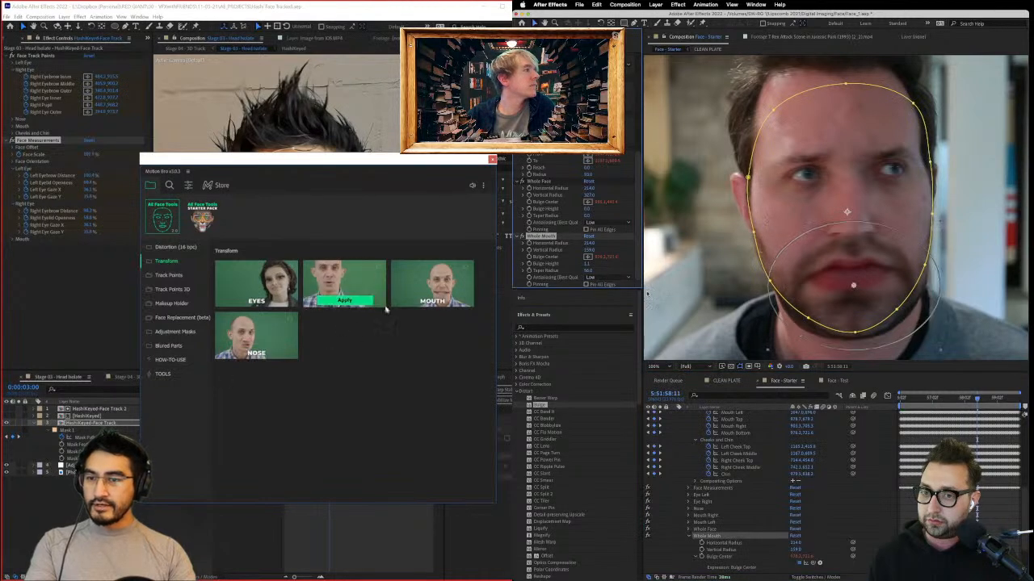
{"action": "mouse_move", "coordinate": [446, 287]}
{"action": "left_click", "coordinate": [828, 502]}
{"action": "key", "text": "space"}
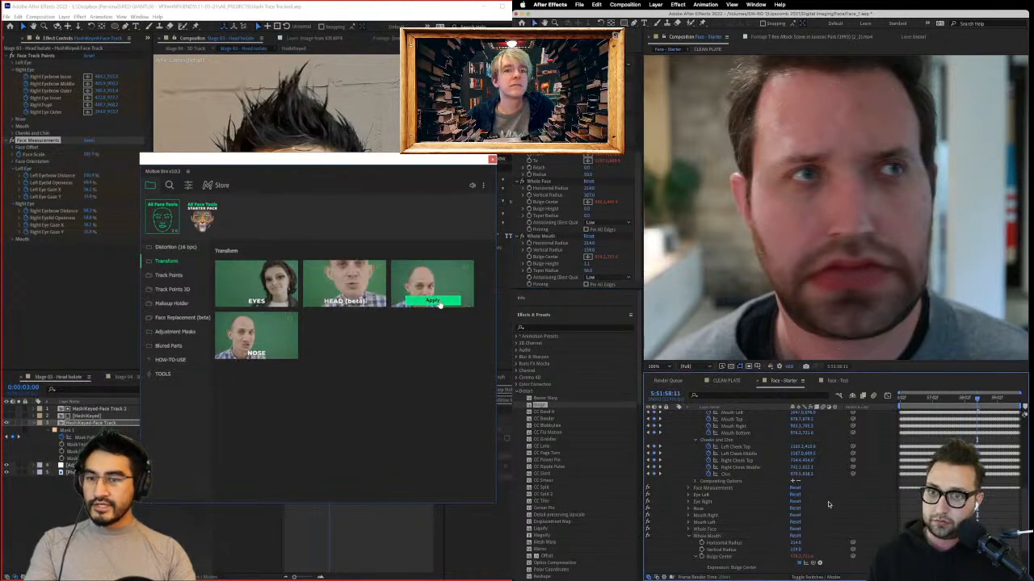
Step: Browse the Track Points presets for eyes and the Track Points 3D presets for the face in Motion Bro
{"action": "left_click", "coordinate": [174, 276]}
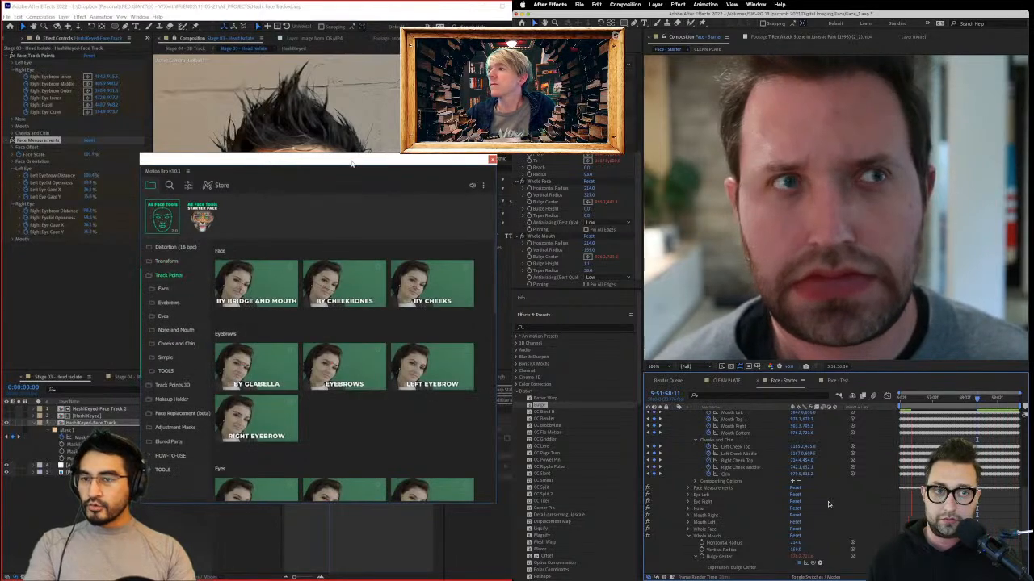
{"action": "left_click_drag", "start_coordinate": [351, 164], "coordinate": [385, 171]}
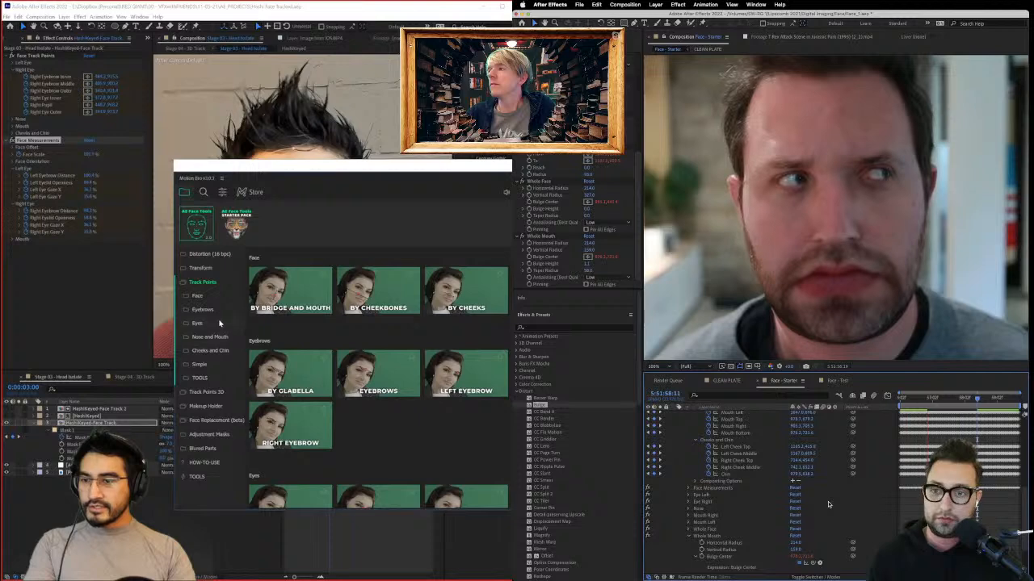
{"action": "left_click", "coordinate": [219, 323]}
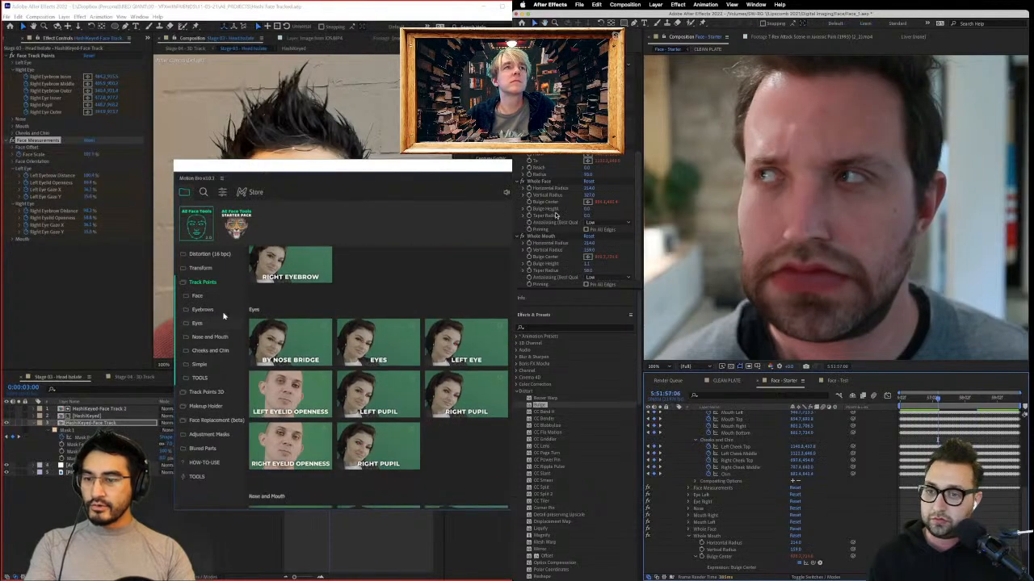
{"action": "left_click", "coordinate": [216, 393]}
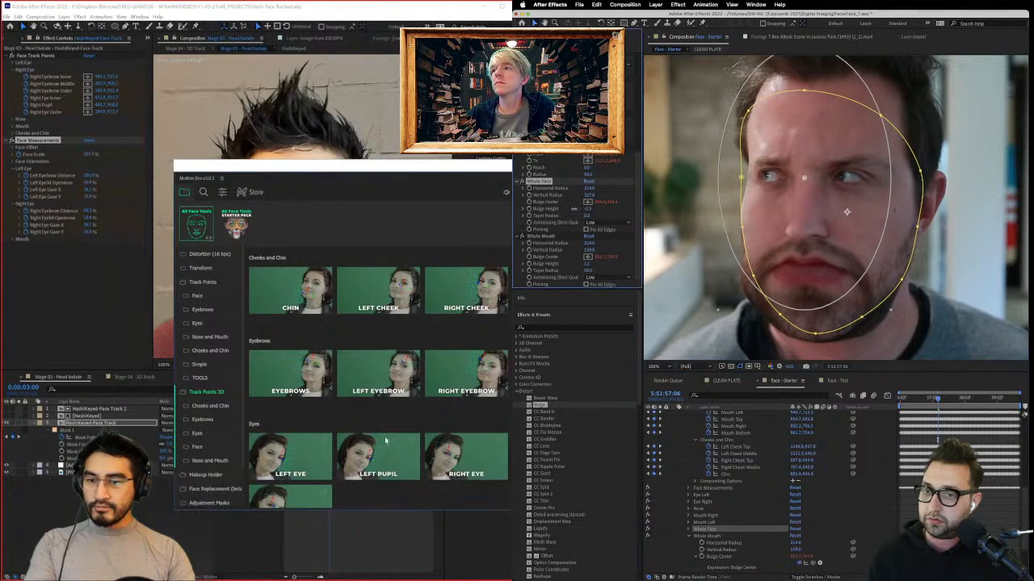
{"action": "mouse_move", "coordinate": [383, 473]}
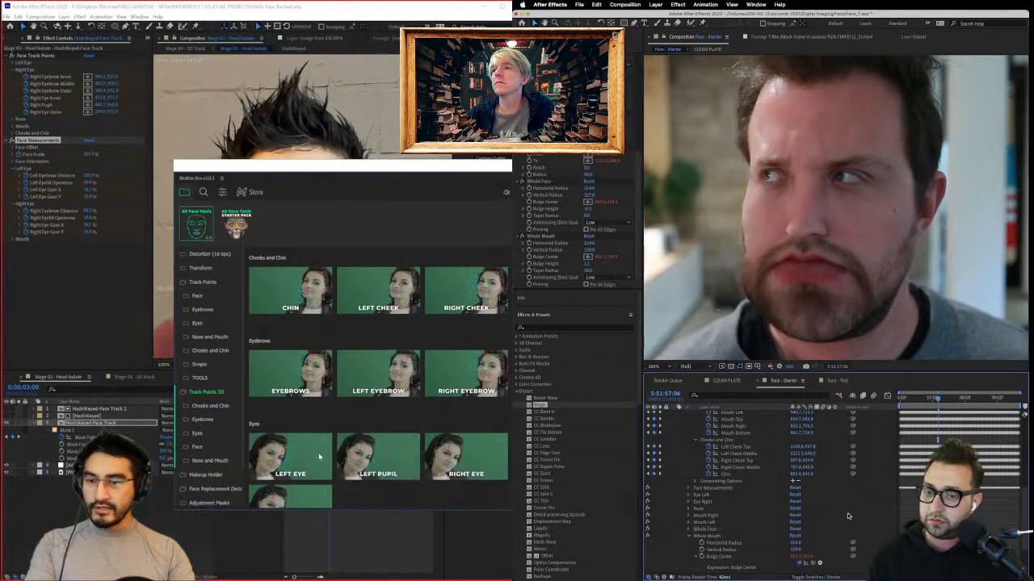
{"action": "scroll", "coordinate": [383, 326], "scroll_direction": "down", "scroll_amount": 2}
{"action": "scroll", "coordinate": [323, 339], "scroll_direction": "down", "scroll_amount": 1}
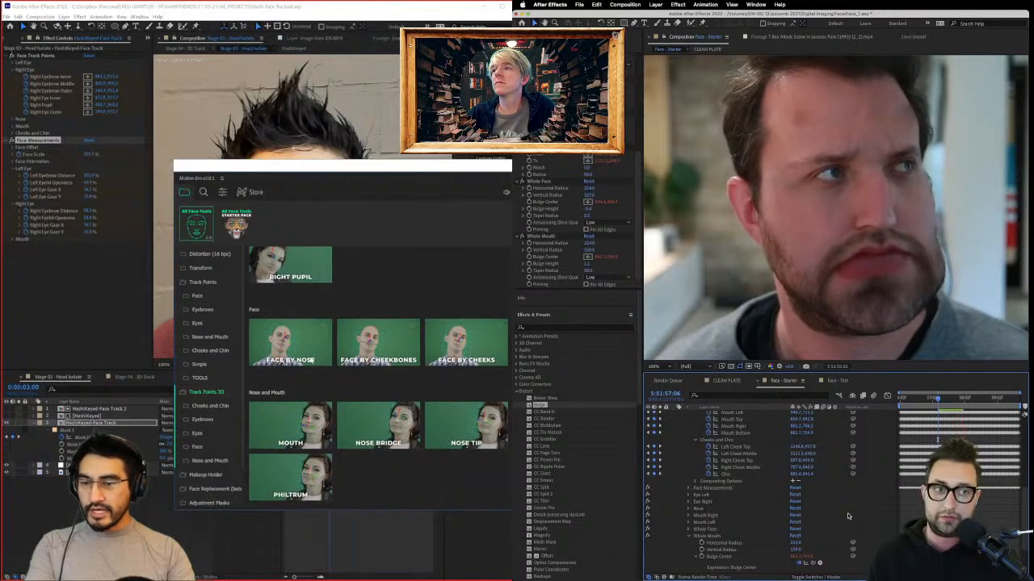
{"action": "mouse_move", "coordinate": [291, 349]}
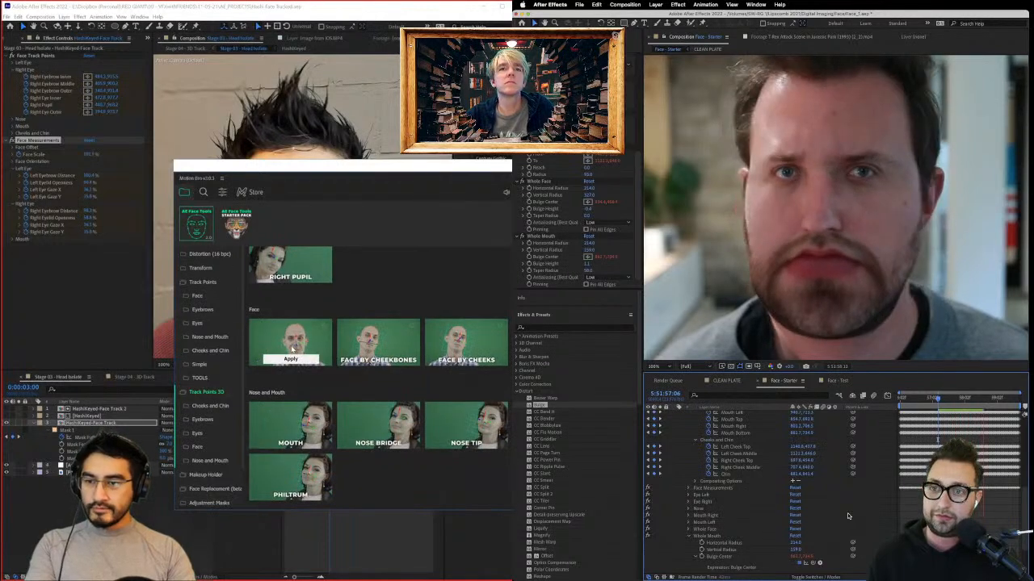
{"action": "mouse_move", "coordinate": [401, 341]}
{"action": "mouse_move", "coordinate": [468, 347]}
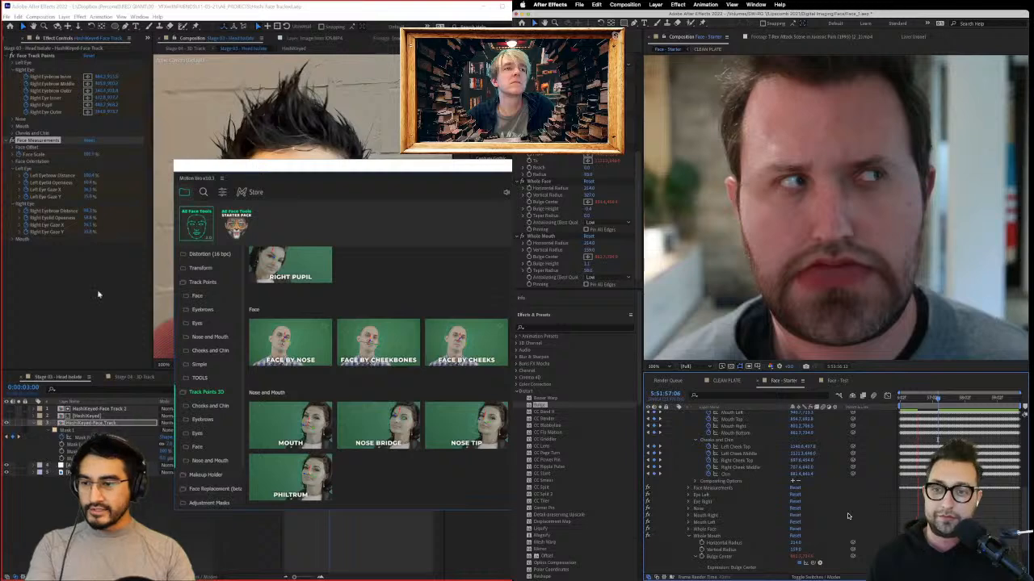
Step: Add the Face by Cheeks 3D track point from Motion Bro to the head composition, and save the bearded-face project
{"action": "left_click", "coordinate": [466, 359]}
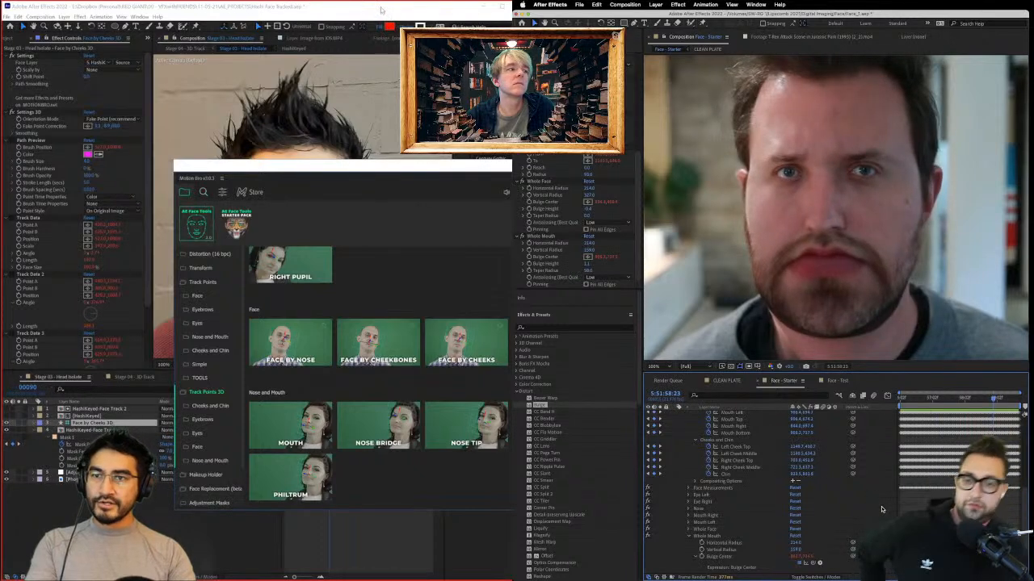
{"action": "key", "text": "super+s"}
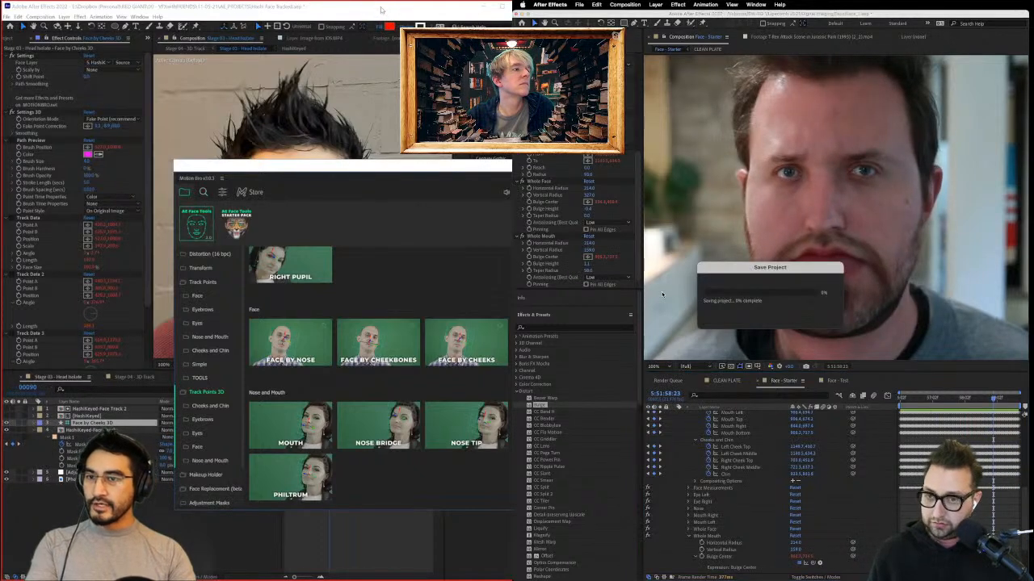
Step: Set the Bulge Height of the Eye Left and Eye Right effects to 1.0, and move Motion Bro off the other composition's face
{"action": "scroll", "coordinate": [570, 160], "scroll_direction": "down", "scroll_amount": 5}
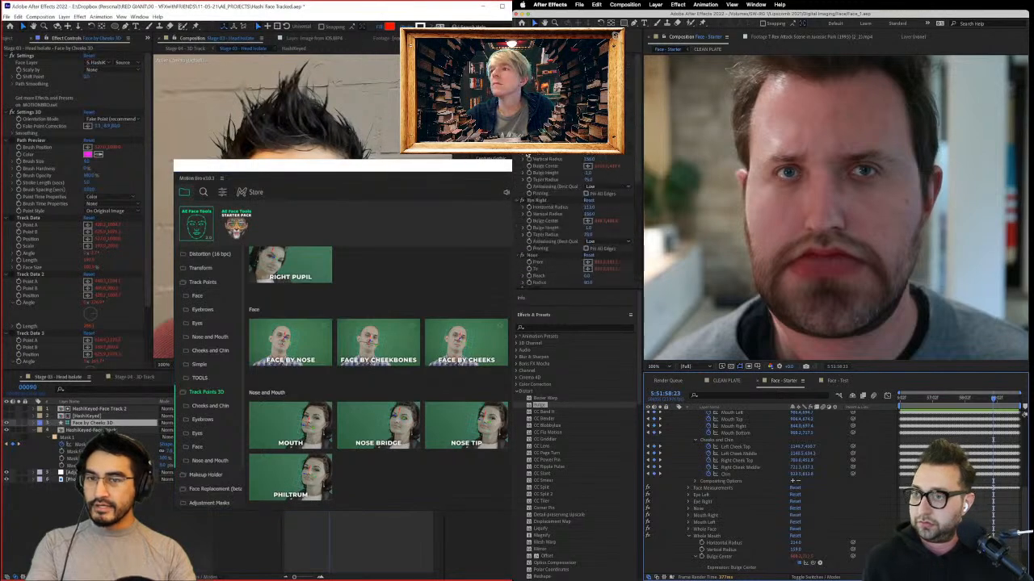
{"action": "left_click_drag", "start_coordinate": [499, 168], "coordinate": [444, 347]}
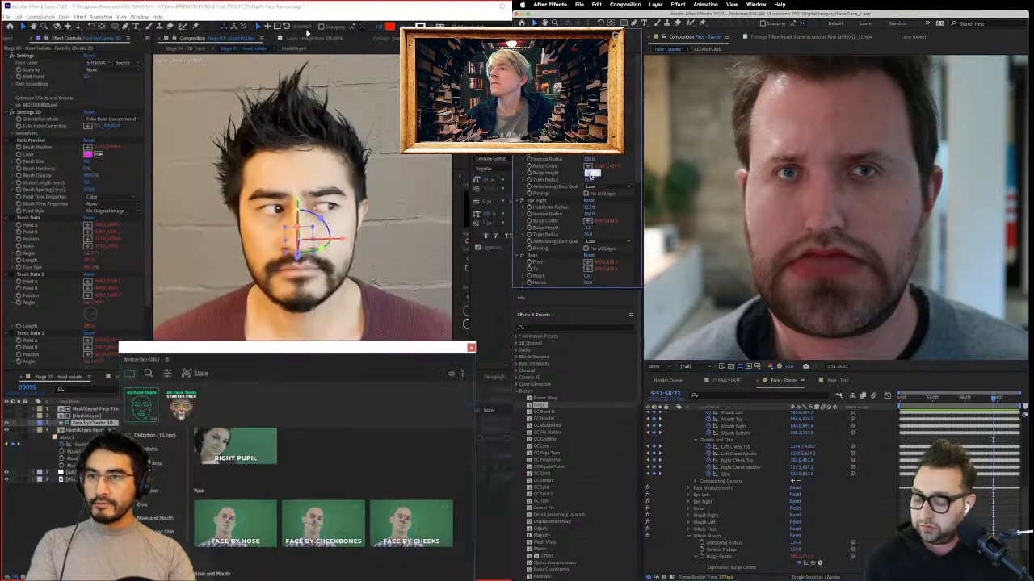
{"action": "key", "text": "Return"}
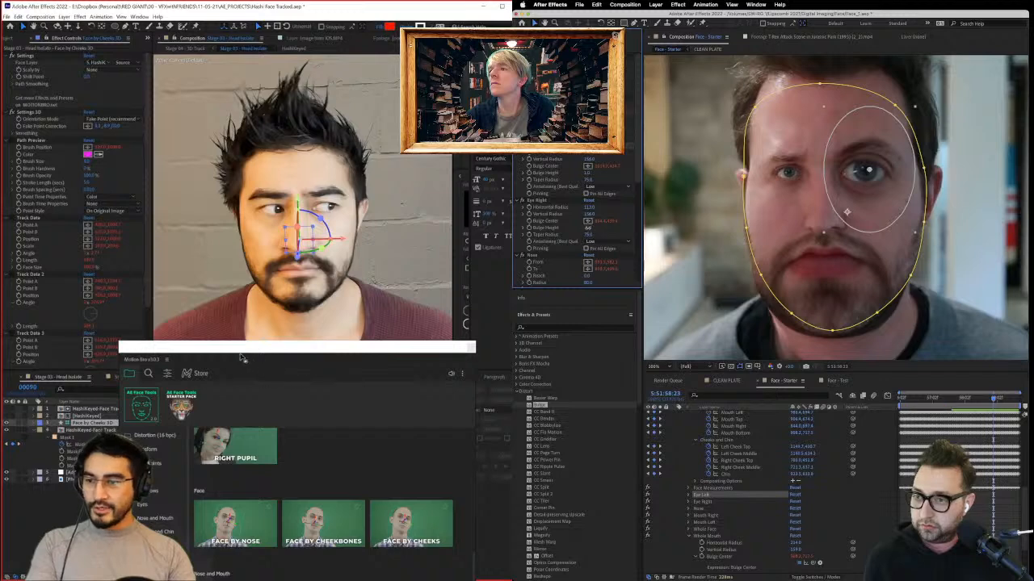
Step: Clear Motion Bro off the timeline, show the layer switches, and preview the Face by Cheeks 3D tracking from the first frame
{"action": "left_click_drag", "start_coordinate": [228, 349], "coordinate": [363, 518]}
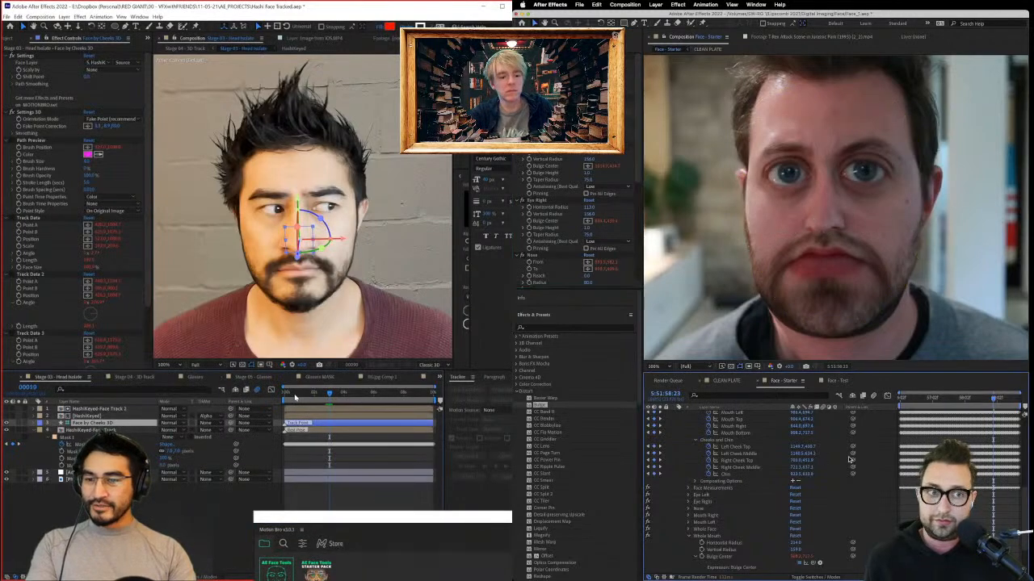
{"action": "left_click", "coordinate": [286, 393]}
{"action": "key", "text": "space"}
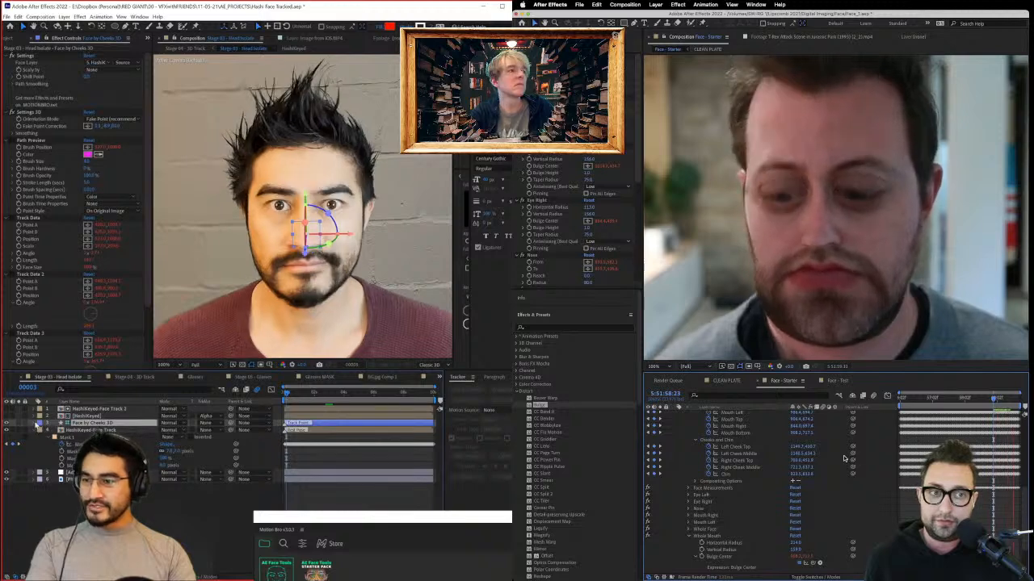
{"action": "key", "text": "F4"}
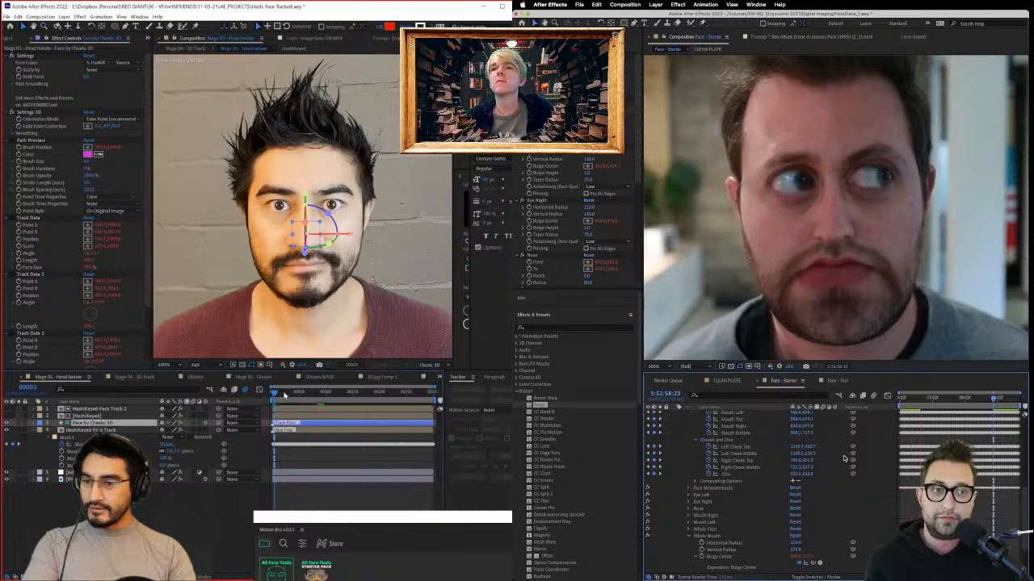
{"action": "mouse_move", "coordinate": [285, 394]}
{"action": "left_mouse_down"}
{"action": "mouse_move", "coordinate": [301, 395]}
{"action": "mouse_move", "coordinate": [272, 394]}
{"action": "left_mouse_up"}
{"action": "key", "text": "space"}
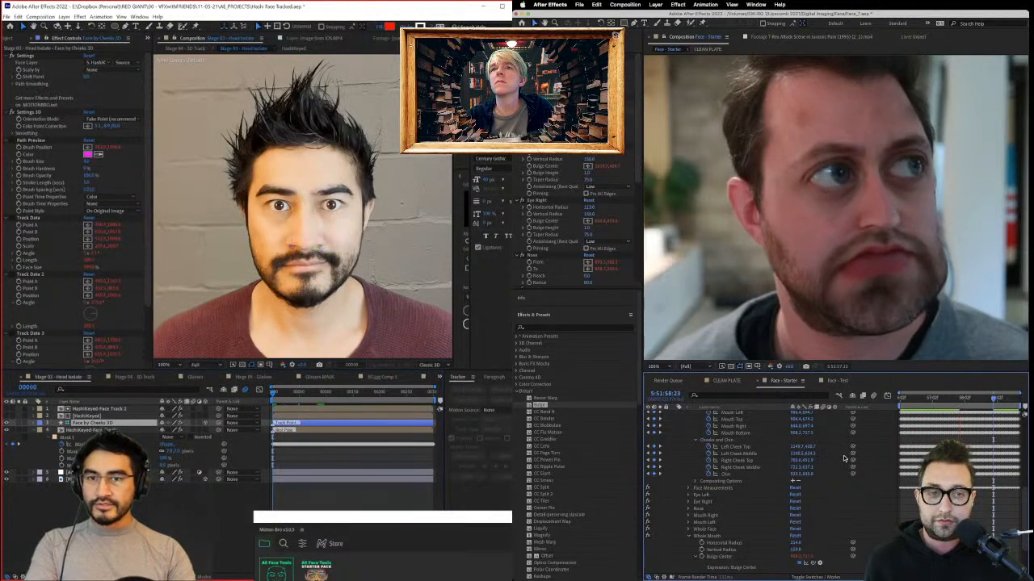
{"action": "mouse_move", "coordinate": [287, 397]}
{"action": "left_mouse_down"}
{"action": "mouse_move", "coordinate": [434, 390]}
{"action": "mouse_move", "coordinate": [292, 407]}
{"action": "left_mouse_up"}
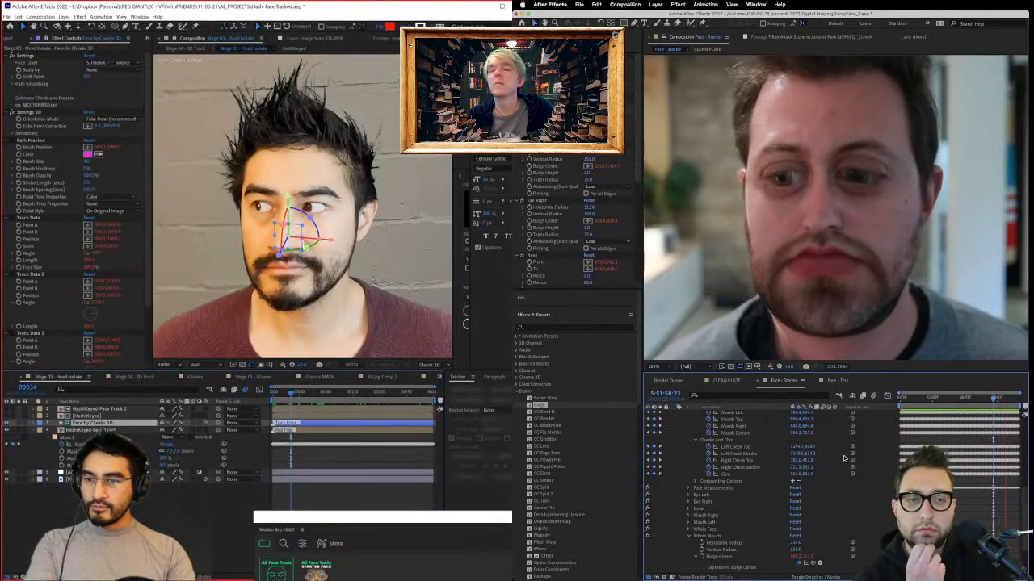
{"action": "mouse_move", "coordinate": [291, 394]}
{"action": "left_mouse_down"}
{"action": "mouse_move", "coordinate": [373, 395]}
{"action": "mouse_move", "coordinate": [291, 397]}
{"action": "left_mouse_up"}
Step: Select Glasses.jpg among the project's 03_ELEMENTS items, and save the bearded-face project
{"action": "left_click", "coordinate": [9, 38]}
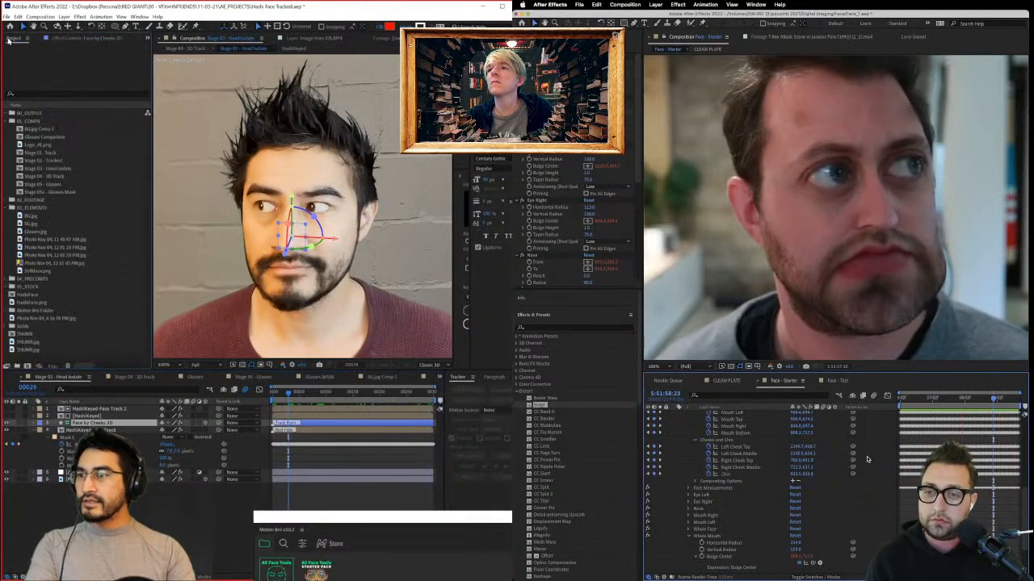
{"action": "left_click", "coordinate": [32, 208]}
{"action": "left_click", "coordinate": [32, 231]}
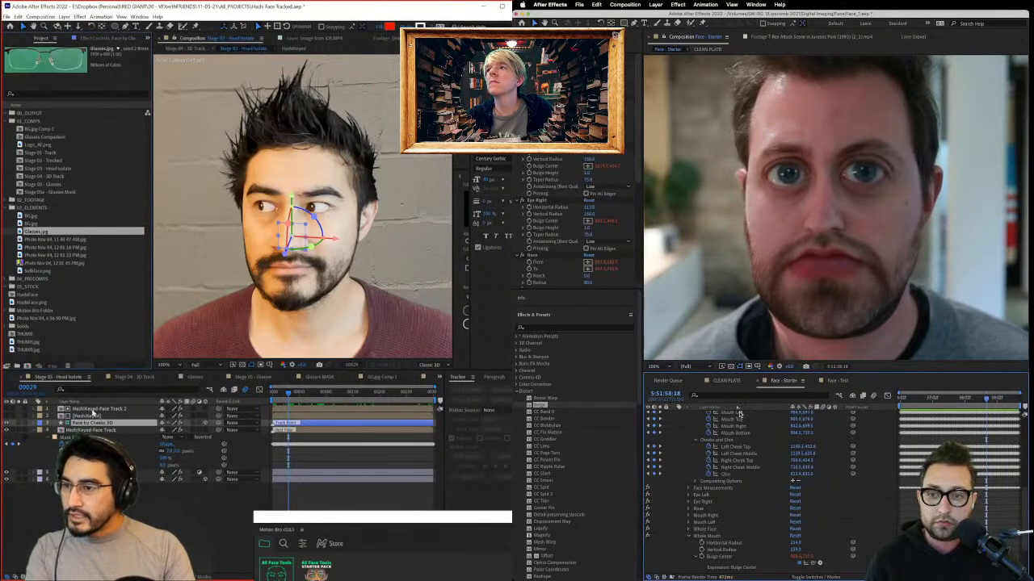
{"action": "left_click_drag", "start_coordinate": [52, 227], "coordinate": [38, 260]}
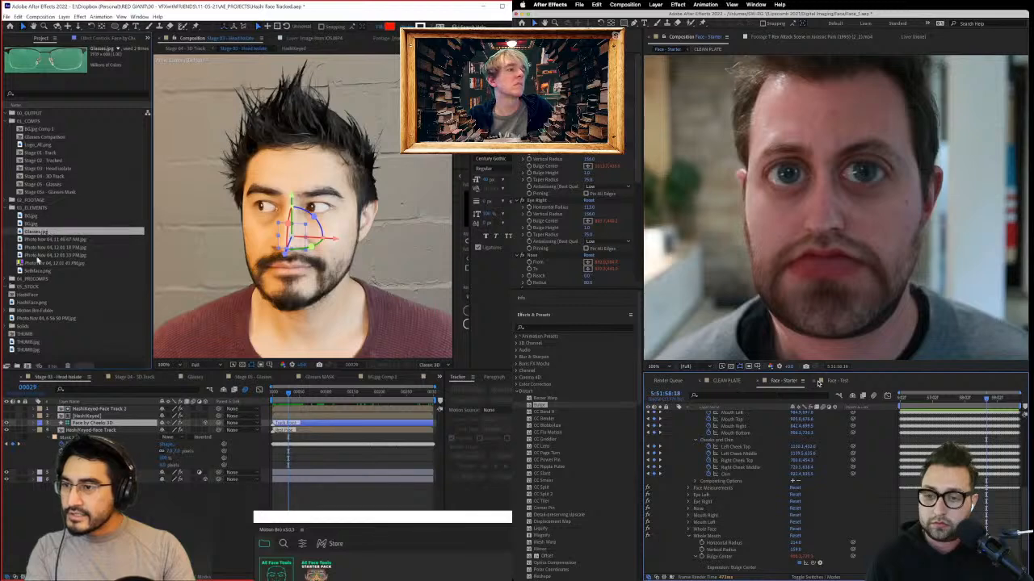
{"action": "key", "text": "comma"}
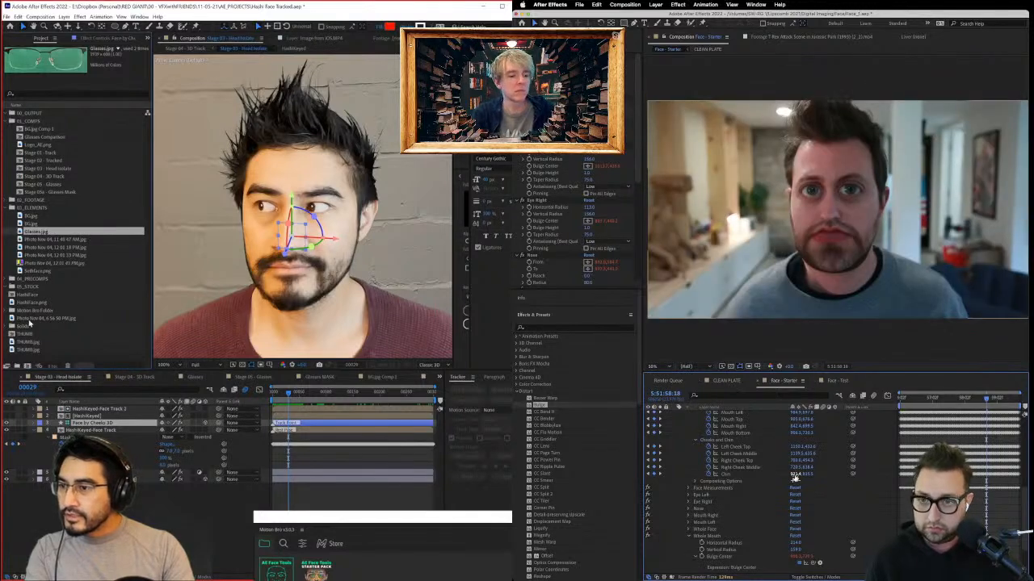
{"action": "key", "text": "super+s"}
{"action": "mouse_move", "coordinate": [768, 575]}
Step: Find the Glasses composition in the 04_PRECOMPS folder and place it as the uppermost layer of Stage 03 - Head Isolate
{"action": "left_click", "coordinate": [52, 184]}
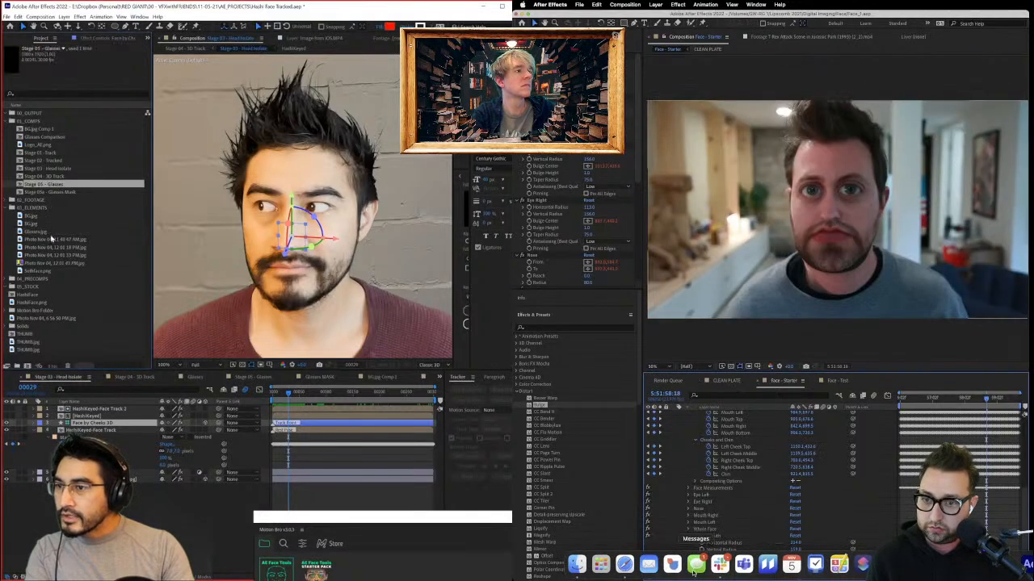
{"action": "left_click", "coordinate": [50, 239]}
{"action": "left_click", "coordinate": [11, 207]}
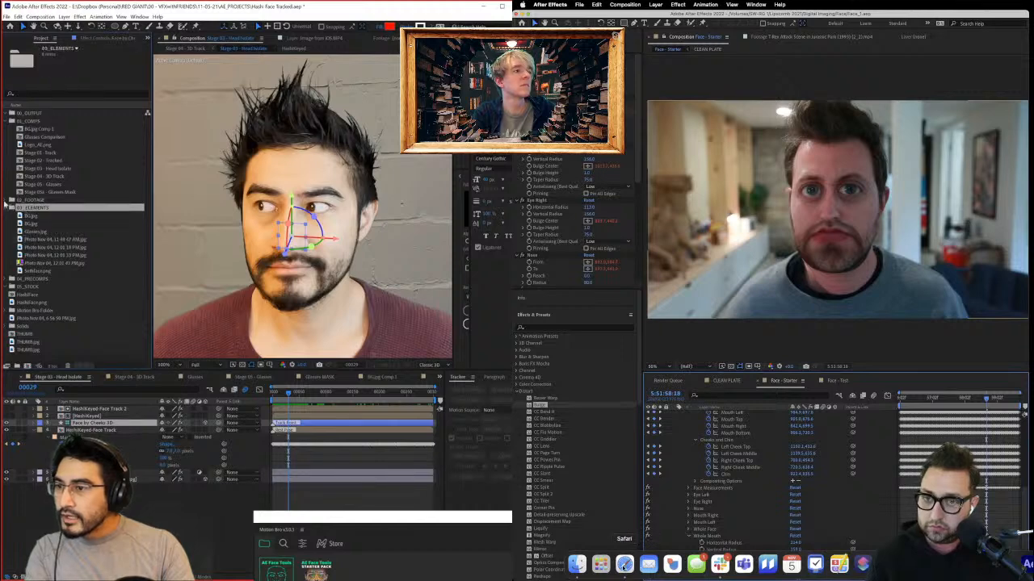
{"action": "left_click", "coordinate": [11, 199]}
{"action": "scroll", "coordinate": [41, 315], "scroll_direction": "down", "scroll_amount": 3}
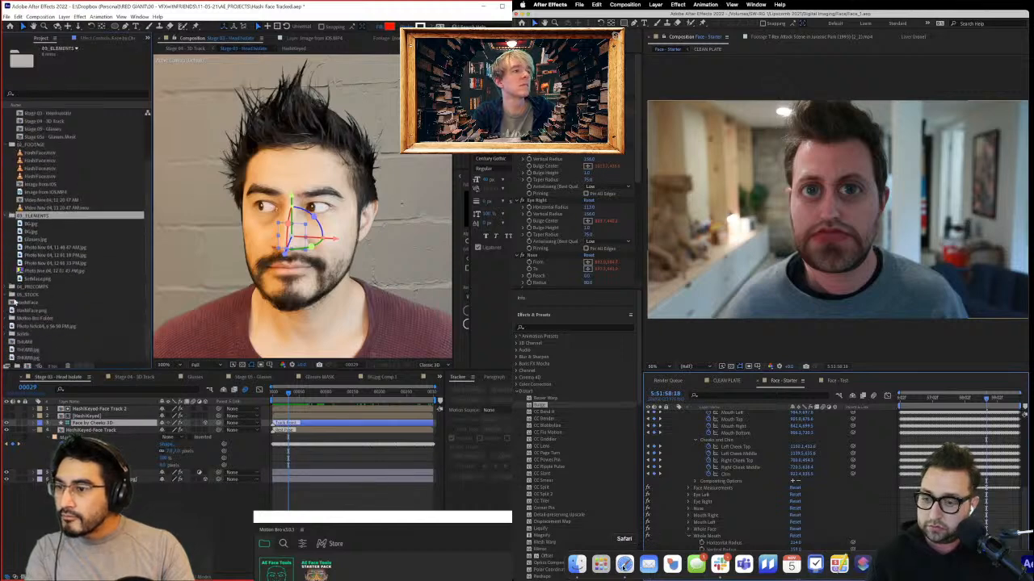
{"action": "left_click", "coordinate": [9, 287]}
{"action": "left_click", "coordinate": [34, 295]}
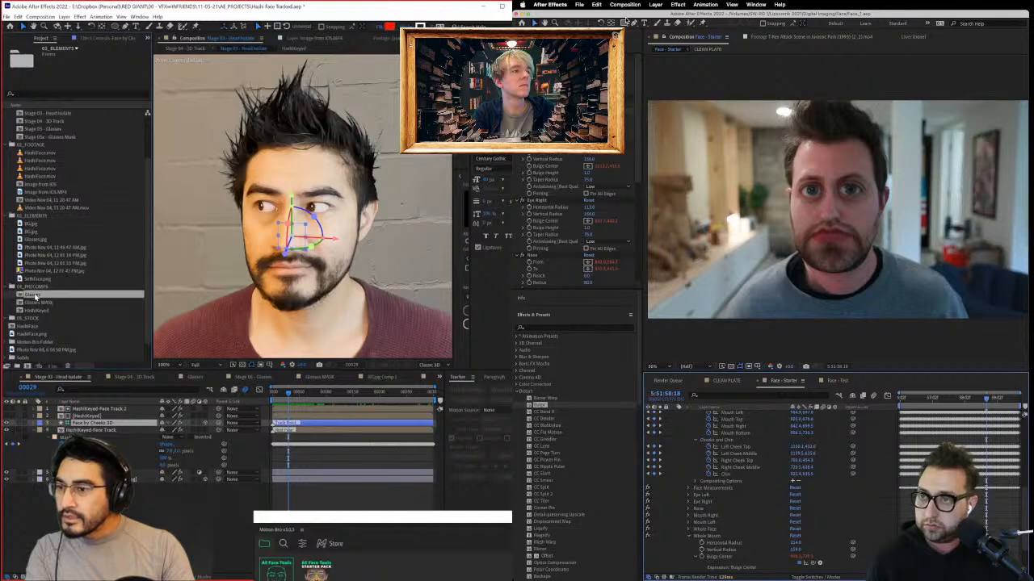
{"action": "left_click_drag", "start_coordinate": [36, 296], "coordinate": [134, 413]}
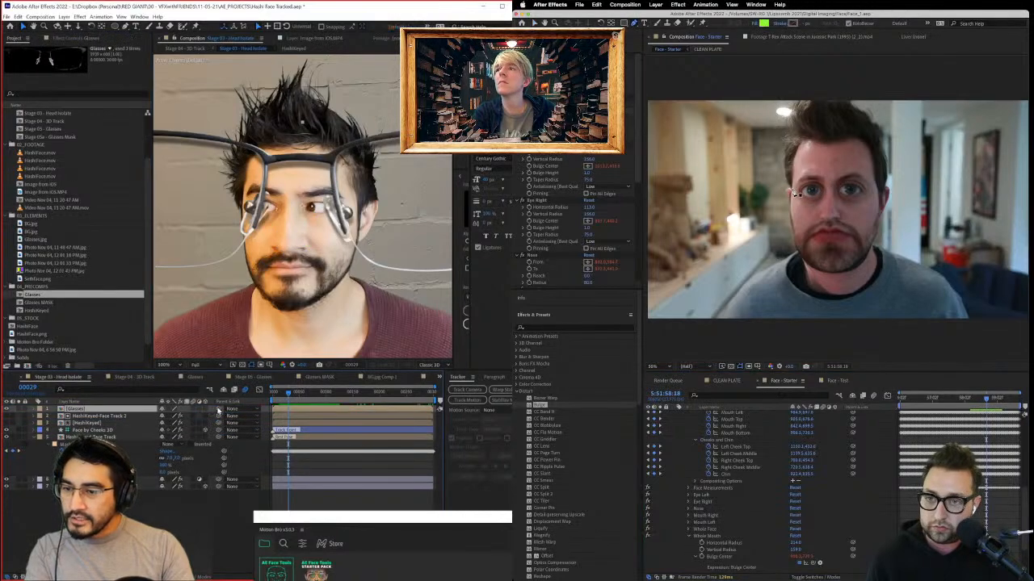
Step: Make the Glasses layer 3D, parent it to Face by Cheeks 3D, and reveal the Position of that parent layer
{"action": "left_click", "coordinate": [209, 410]}
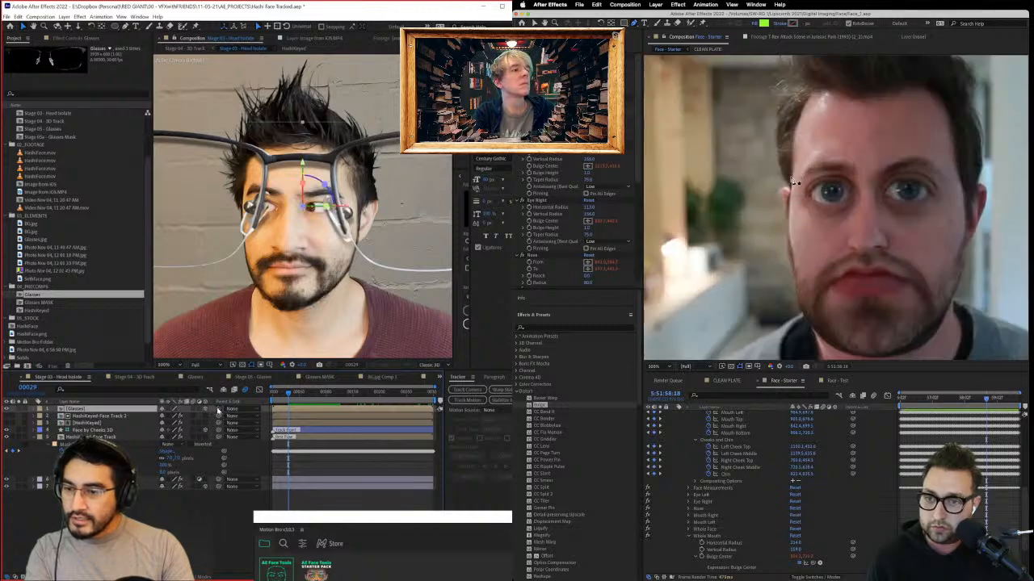
{"action": "left_click_drag", "start_coordinate": [218, 410], "coordinate": [93, 433]}
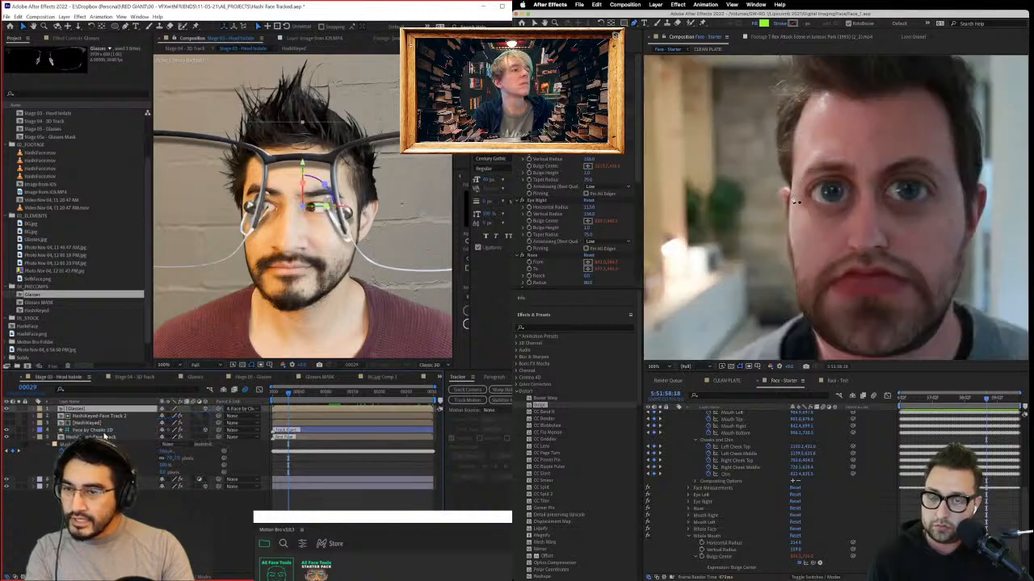
{"action": "left_click", "coordinate": [96, 431]}
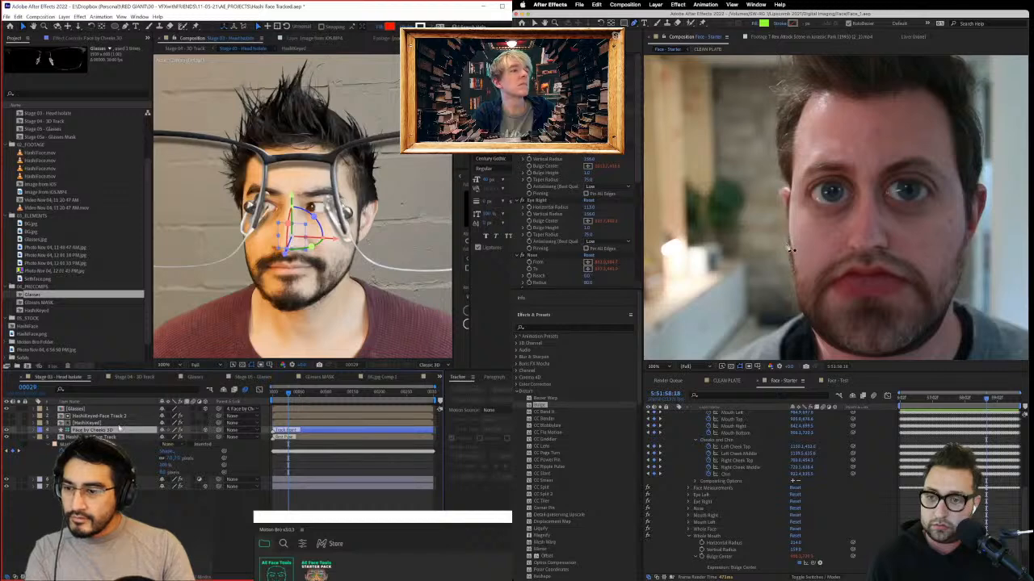
{"action": "key", "text": "p"}
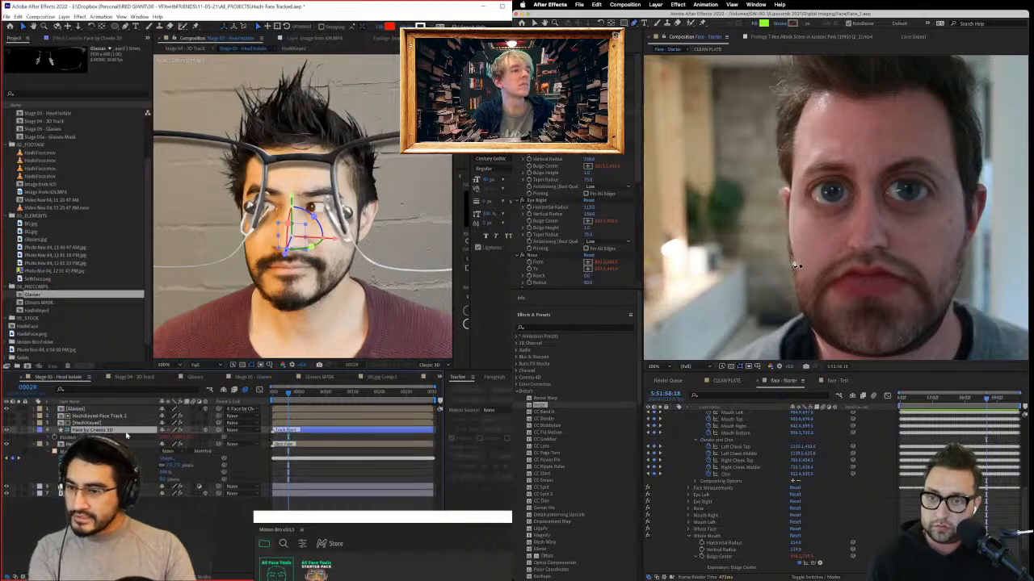
Step: Start a green pen shape around one eye of the bearded face, and reveal the Glasses layer's Scale
{"action": "left_click", "coordinate": [795, 166]}
{"action": "left_click", "coordinate": [113, 423]}
{"action": "left_click", "coordinate": [795, 215]}
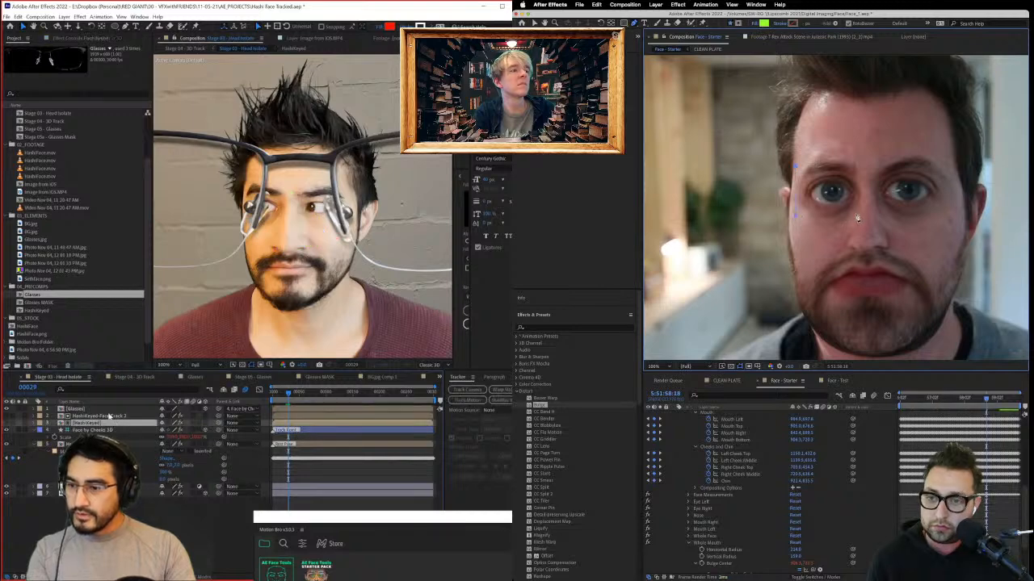
{"action": "left_click", "coordinate": [108, 416]}
{"action": "left_click", "coordinate": [90, 410]}
{"action": "left_click", "coordinate": [856, 216]}
{"action": "key", "text": "s"}
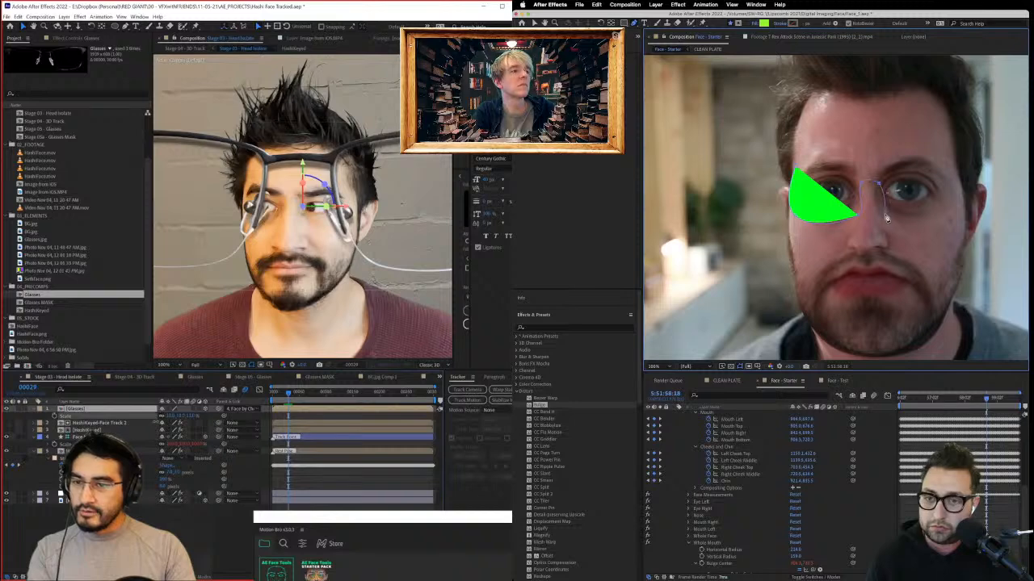
Step: Scale, rotate and position the Glasses layer over the man's eyes, and complete the green glasses outline across the bearded face
{"action": "left_click_drag", "start_coordinate": [332, 214], "coordinate": [365, 262]}
{"action": "left_click", "coordinate": [952, 171]}
{"action": "key", "text": "w"}
{"action": "mouse_move", "coordinate": [323, 208]}
{"action": "left_mouse_down"}
{"action": "mouse_move", "coordinate": [345, 218]}
{"action": "mouse_move", "coordinate": [328, 225]}
{"action": "left_mouse_up"}
{"action": "left_click", "coordinate": [943, 159]}
{"action": "key", "text": "v"}
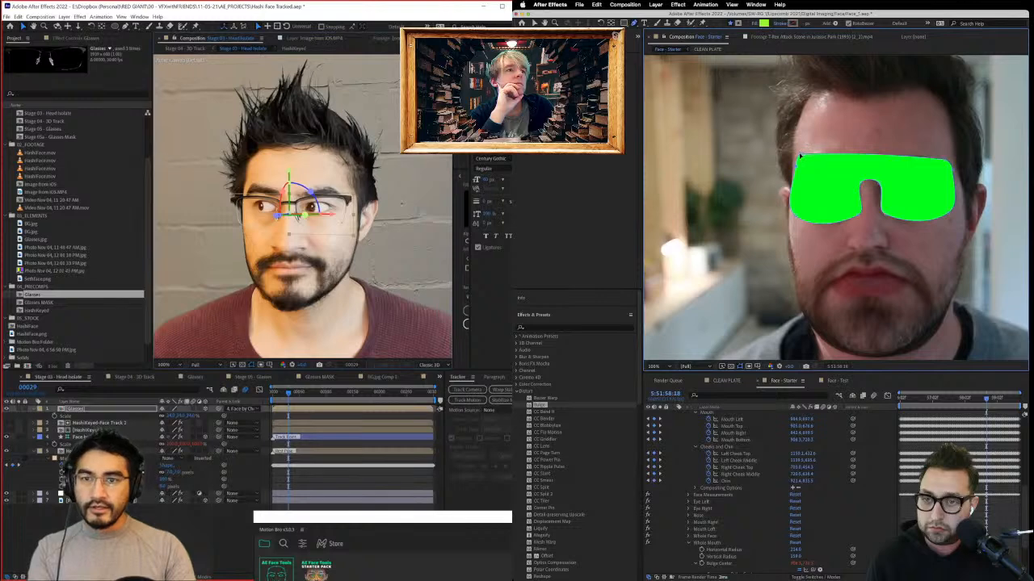
Step: Curve the green shape's upper edge down at the nose bridge, and preview the tracked glasses at Half resolution
{"action": "left_click_drag", "start_coordinate": [799, 156], "coordinate": [815, 160]}
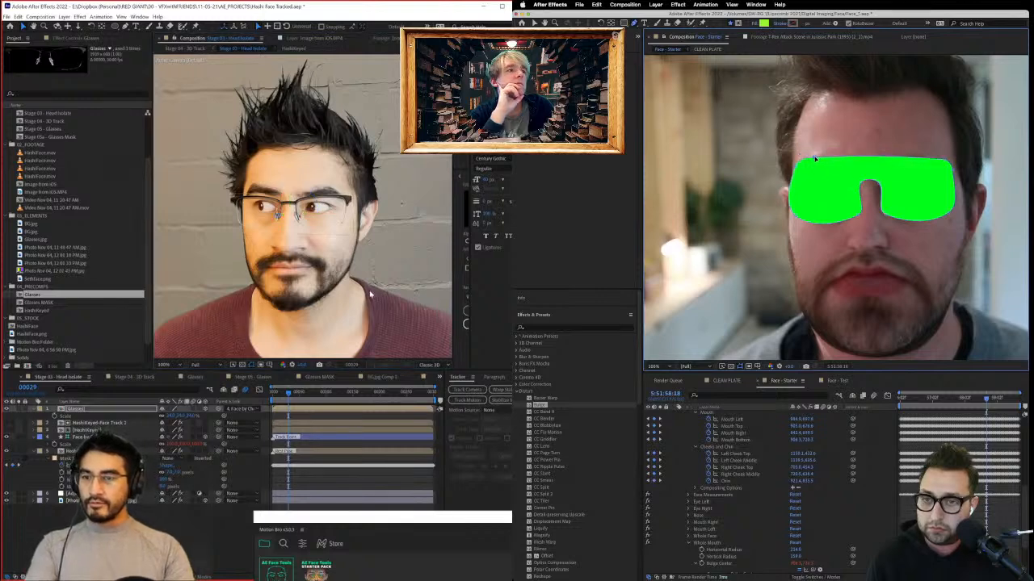
{"action": "key", "text": "space"}
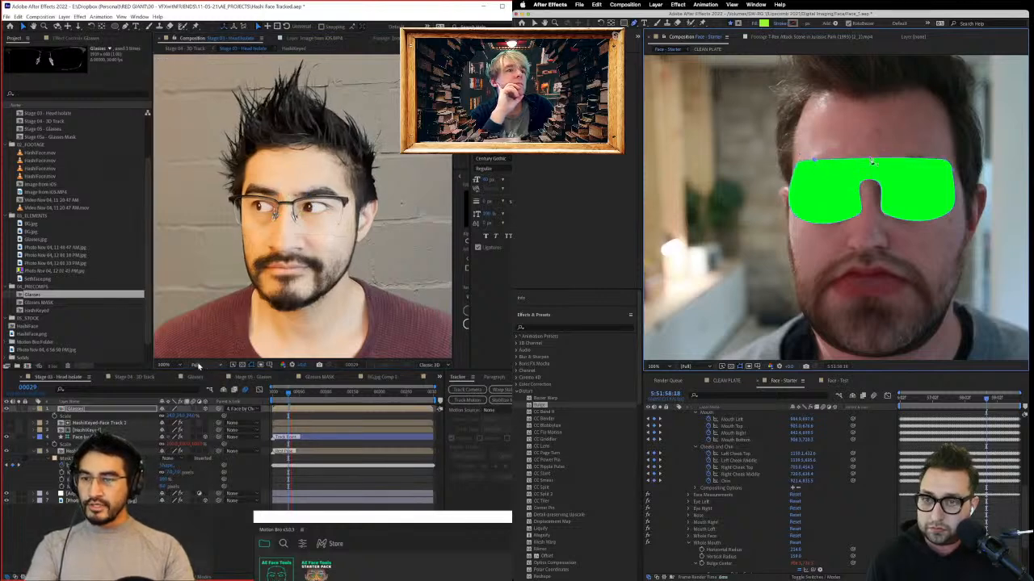
{"action": "left_click", "coordinate": [198, 366]}
{"action": "left_click_drag", "start_coordinate": [872, 160], "coordinate": [872, 171]}
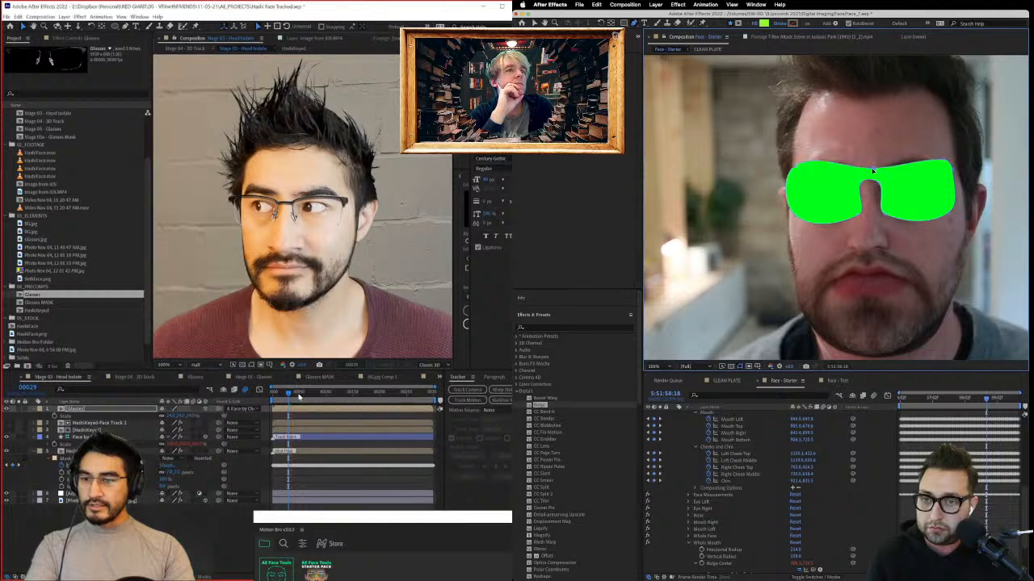
{"action": "key", "text": "space"}
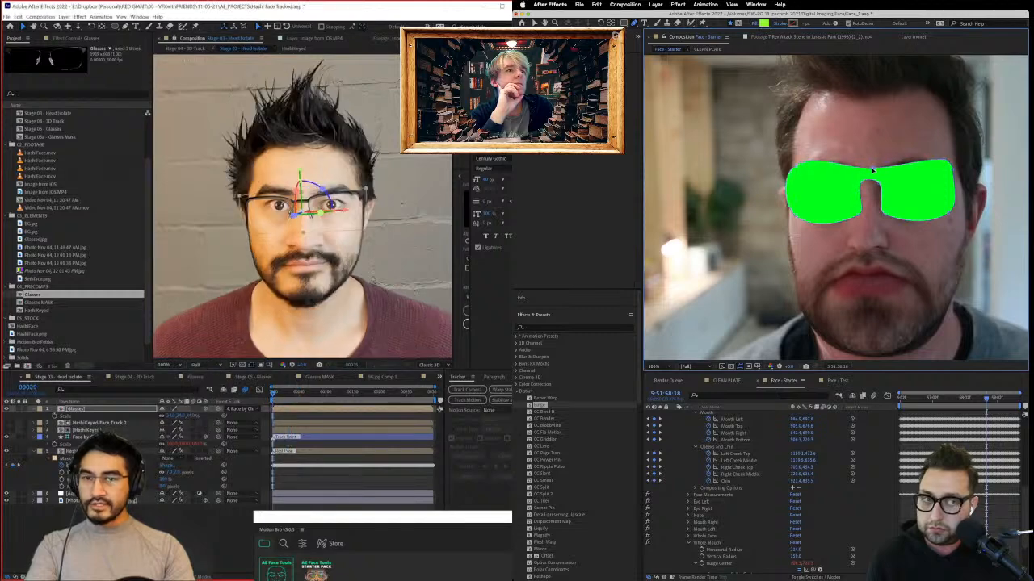
{"action": "key", "text": "space"}
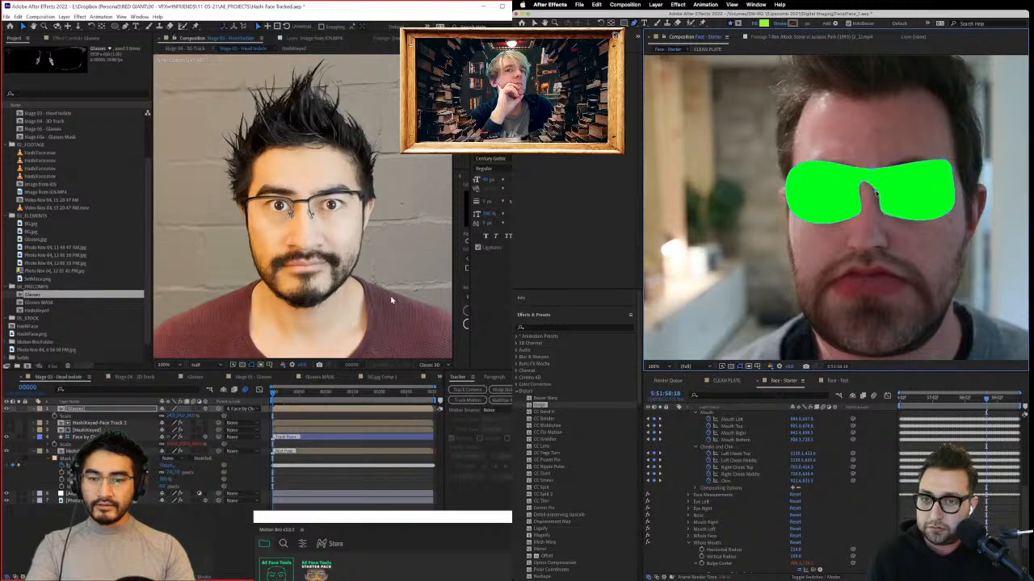
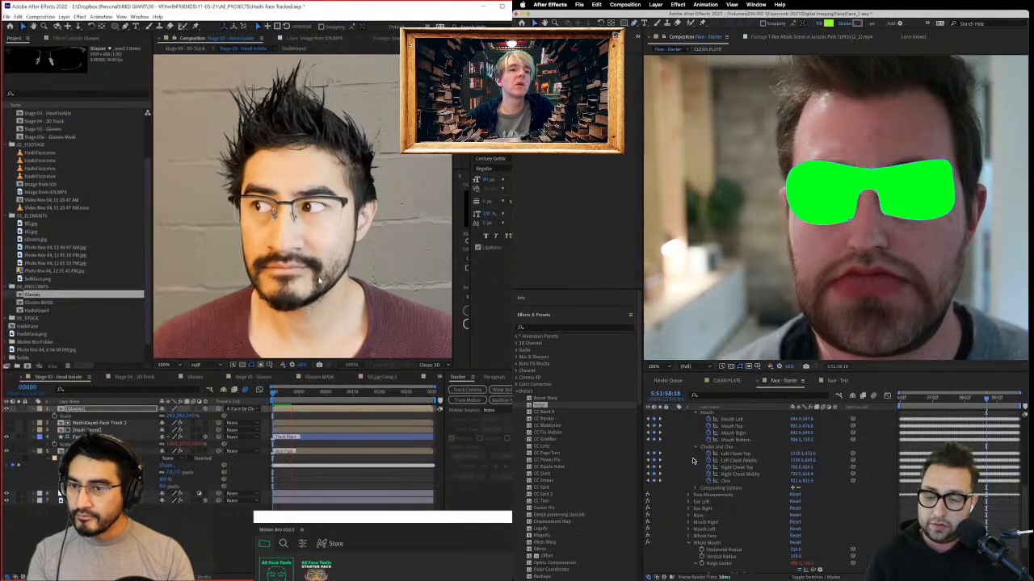
Step: Collapse the Face layer's properties and expand Shape Layer 1 in the Face - Starter timeline
{"action": "scroll", "coordinate": [762, 467], "scroll_direction": "up", "scroll_amount": 3}
{"action": "scroll", "coordinate": [762, 467], "scroll_direction": "up", "scroll_amount": 3}
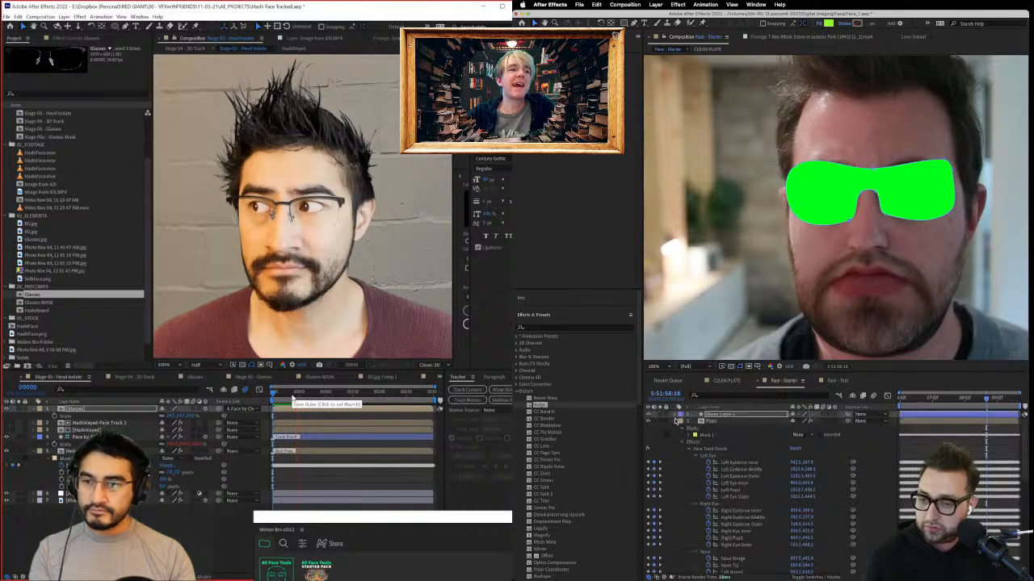
{"action": "left_click", "coordinate": [677, 421]}
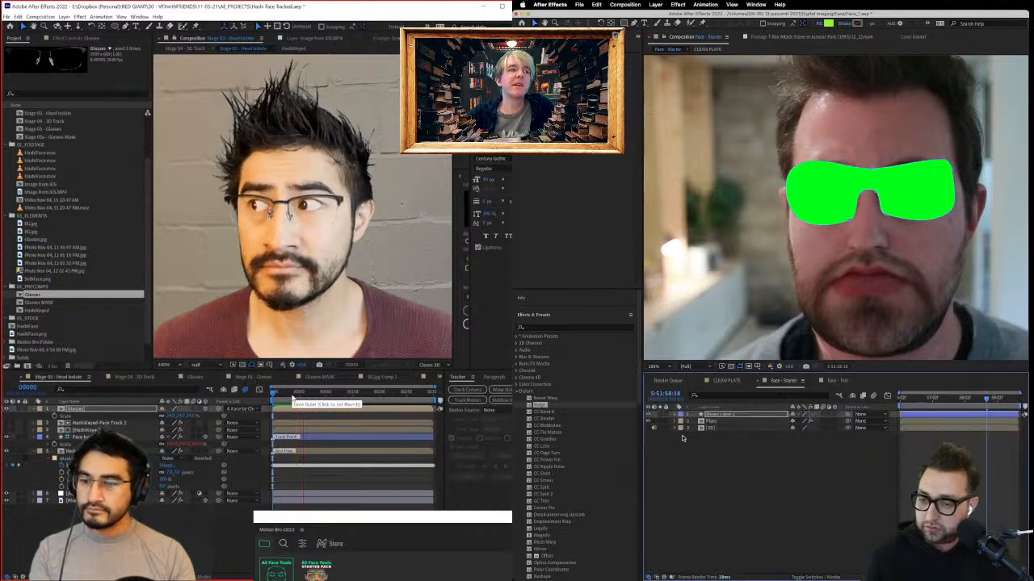
{"action": "left_click", "coordinate": [675, 414]}
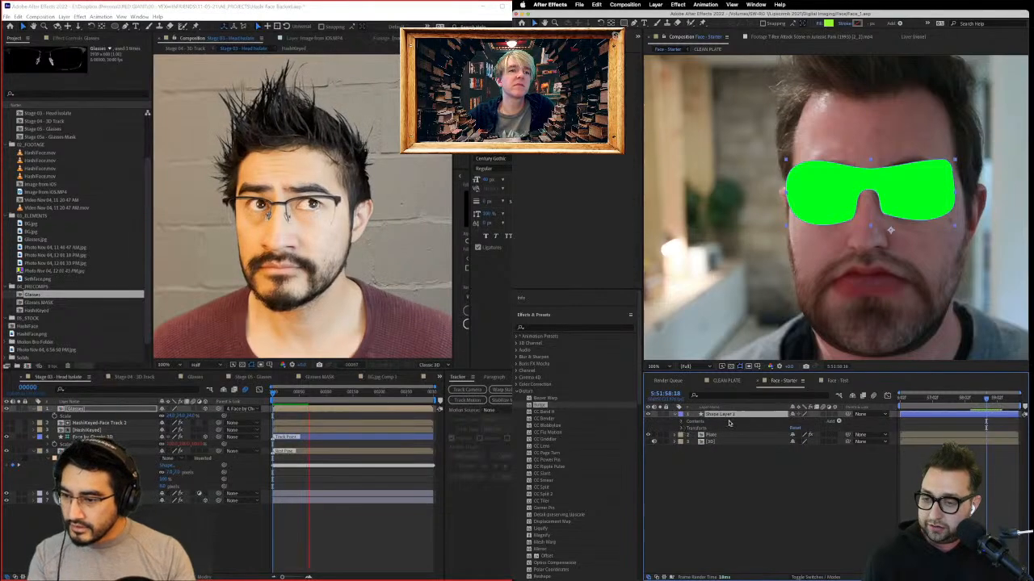
Step: Expand the Plate layer's effects in Face - Starter and examine the Face Track Points and Face Measurements properties
{"action": "left_click", "coordinate": [679, 435]}
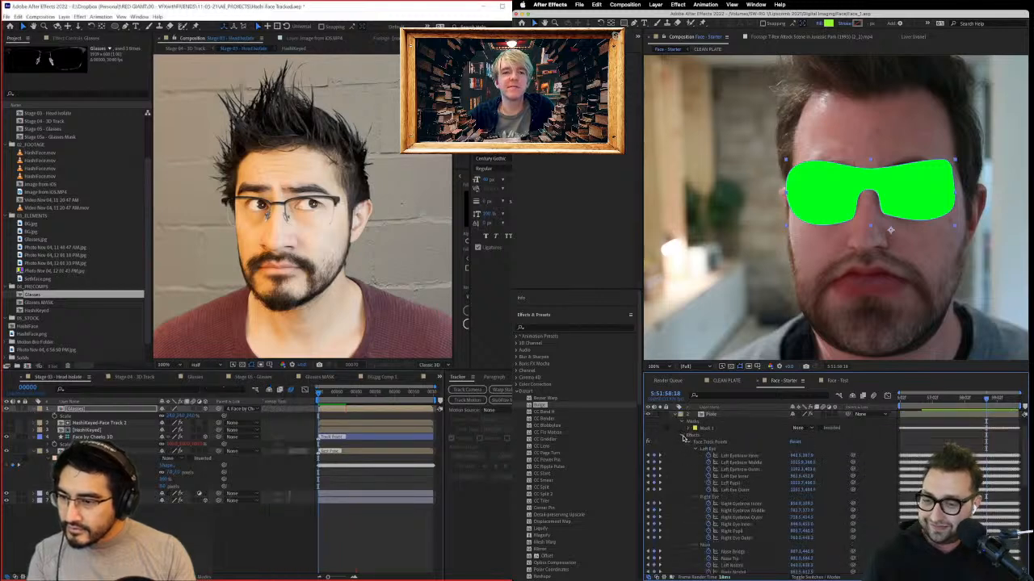
{"action": "left_click", "coordinate": [683, 436]}
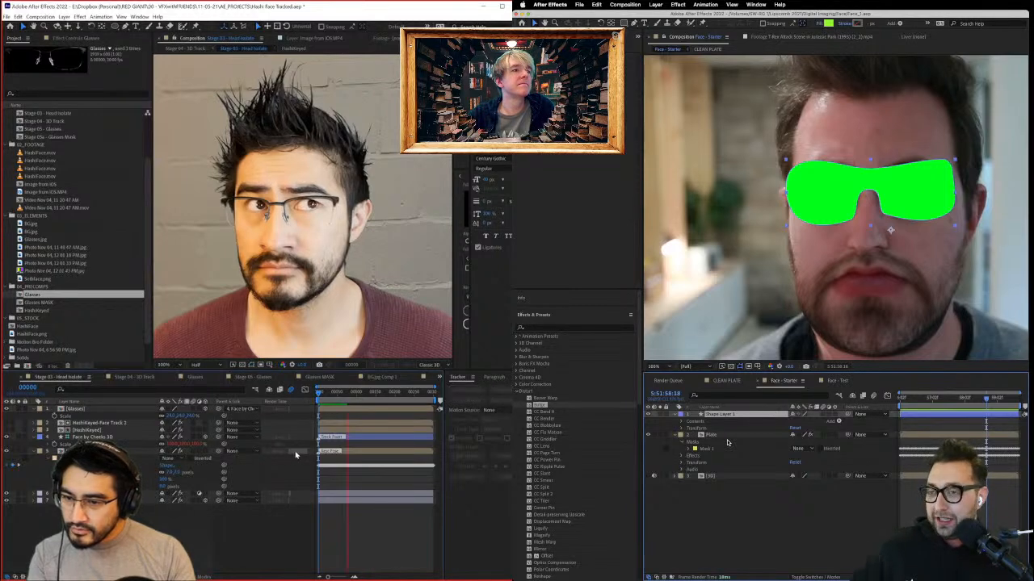
{"action": "left_click", "coordinate": [682, 457]}
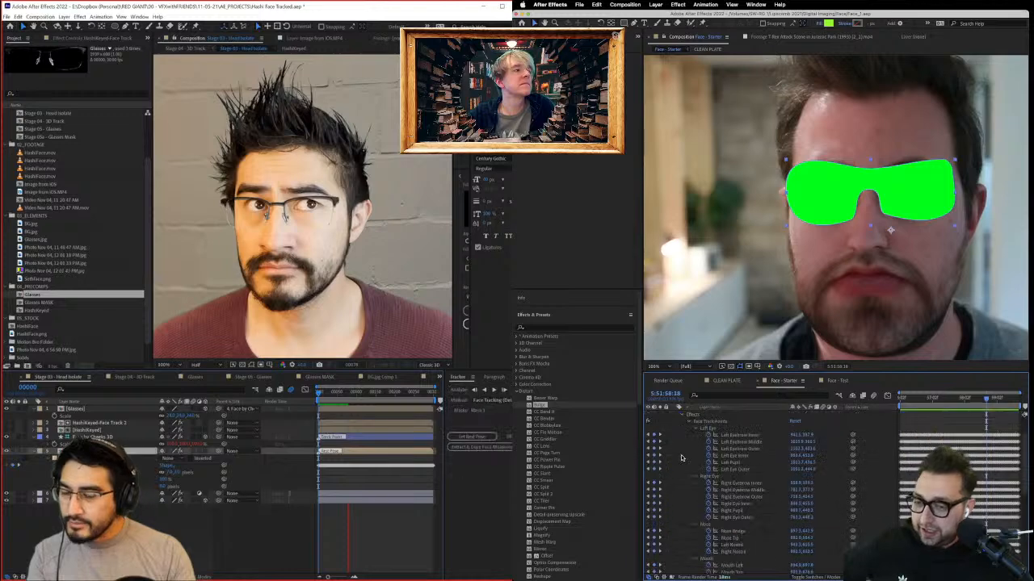
{"action": "left_click", "coordinate": [688, 423]}
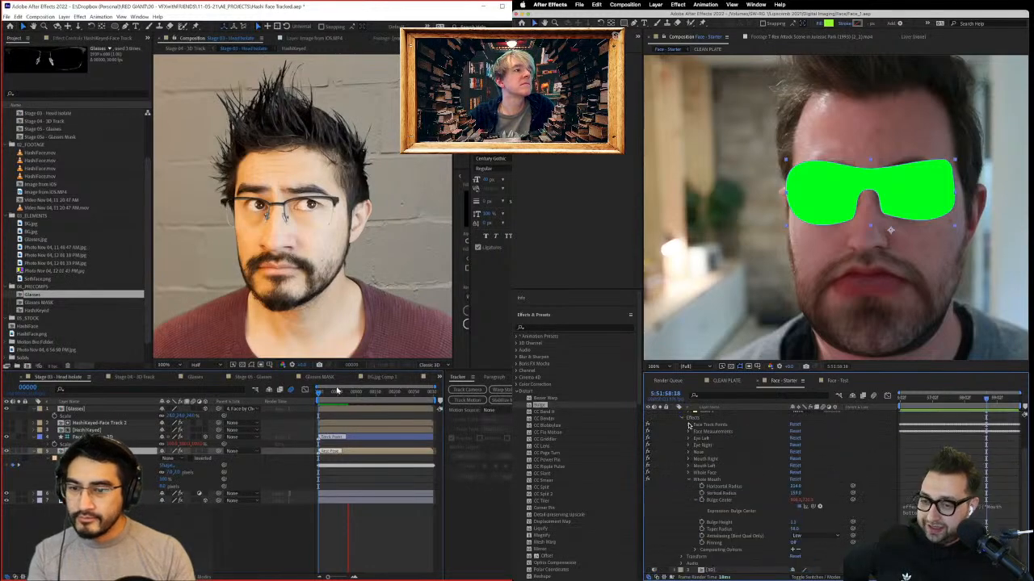
{"action": "left_click", "coordinate": [689, 432]}
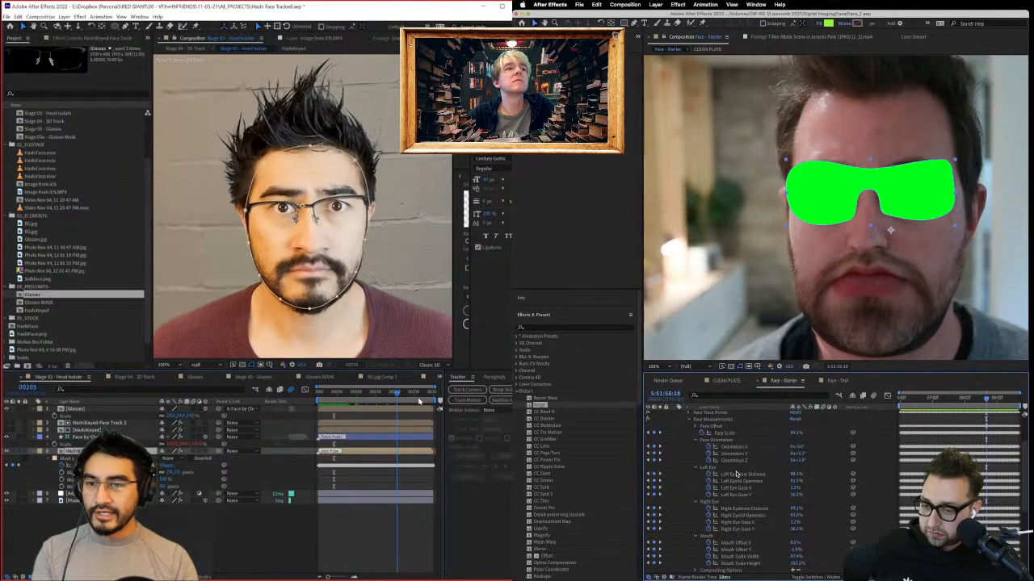
{"action": "scroll", "coordinate": [736, 474], "scroll_direction": "up", "scroll_amount": 2}
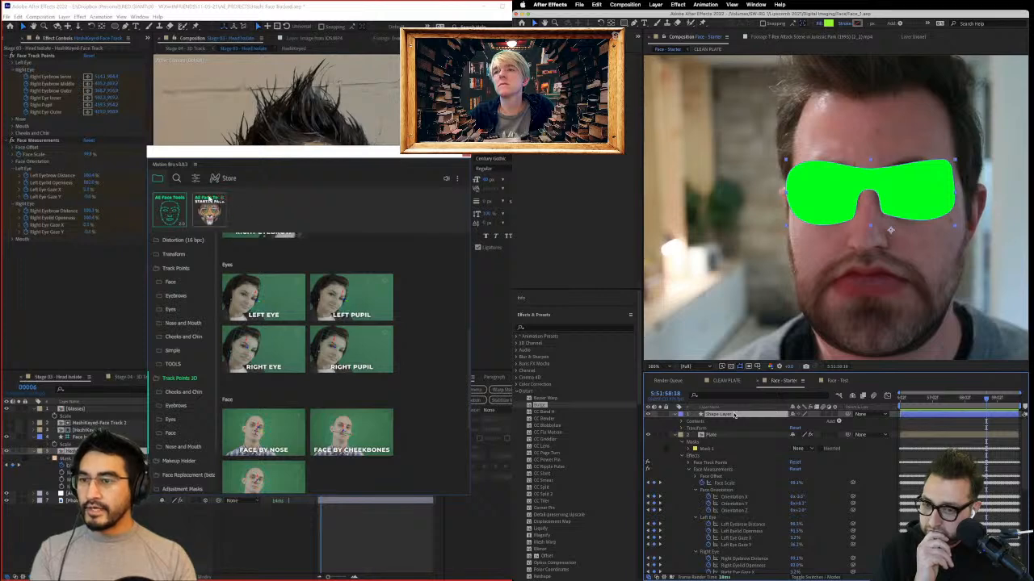
Step: Add a null object to the Face - Starter composition and reveal its Position property
{"action": "left_click", "coordinate": [654, 4]}
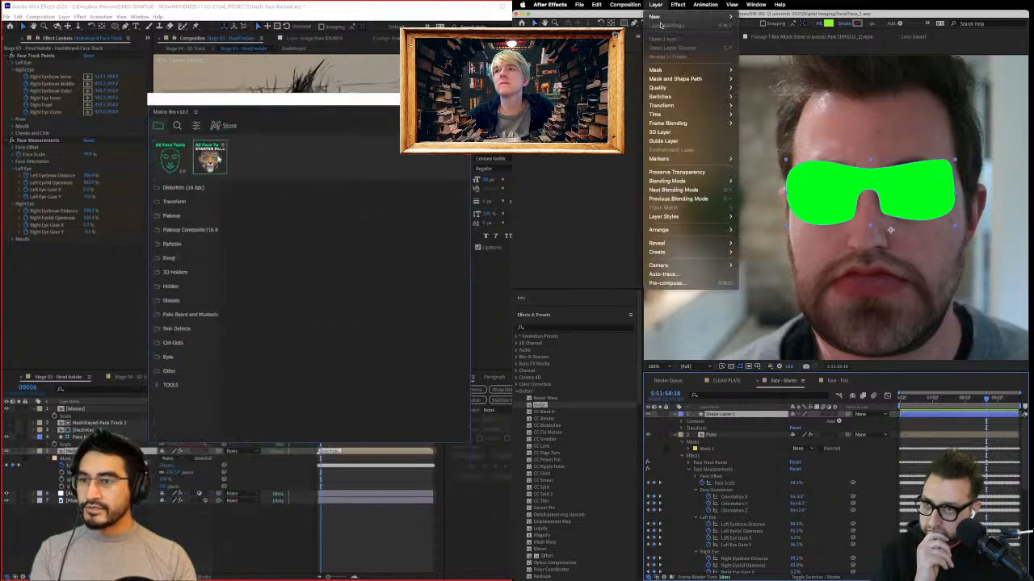
{"action": "mouse_move", "coordinate": [656, 17]}
{"action": "left_click", "coordinate": [759, 61]}
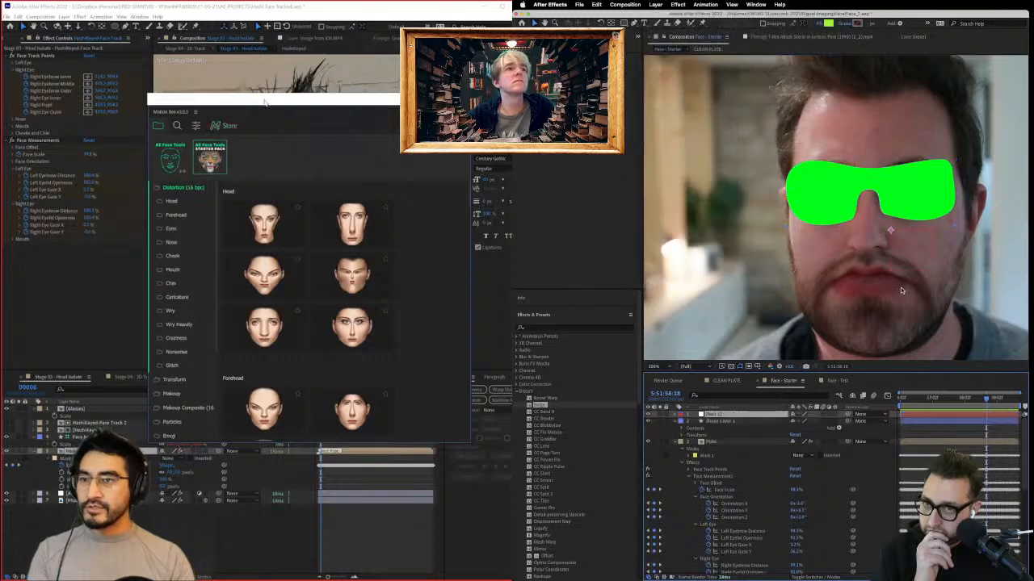
{"action": "left_click_drag", "start_coordinate": [264, 102], "coordinate": [269, 80]}
{"action": "scroll", "coordinate": [334, 222], "scroll_direction": "down", "scroll_amount": 3}
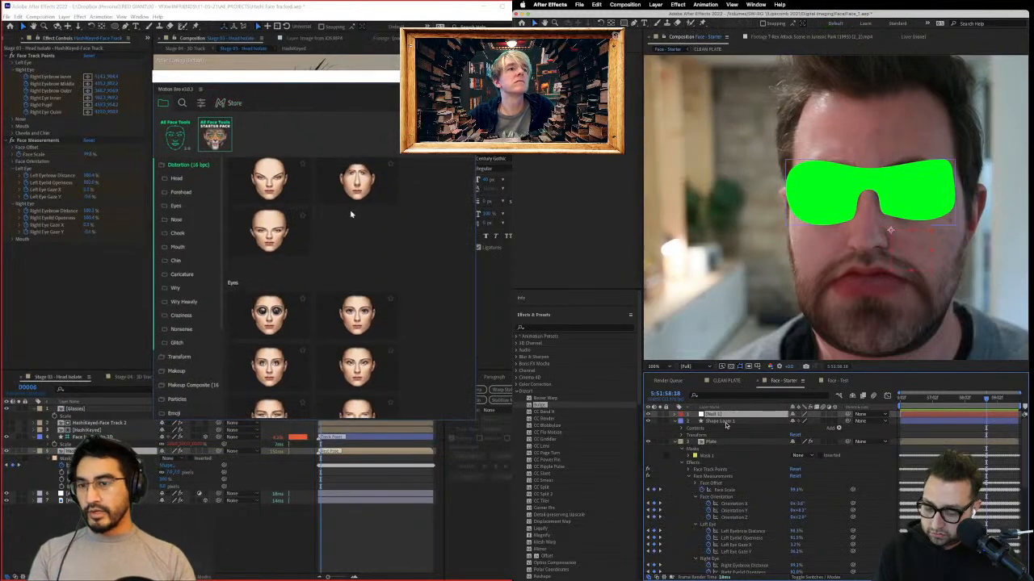
{"action": "scroll", "coordinate": [352, 212], "scroll_direction": "down", "scroll_amount": 3}
{"action": "key", "text": "p"}
{"action": "scroll", "coordinate": [352, 226], "scroll_direction": "down", "scroll_amount": 2}
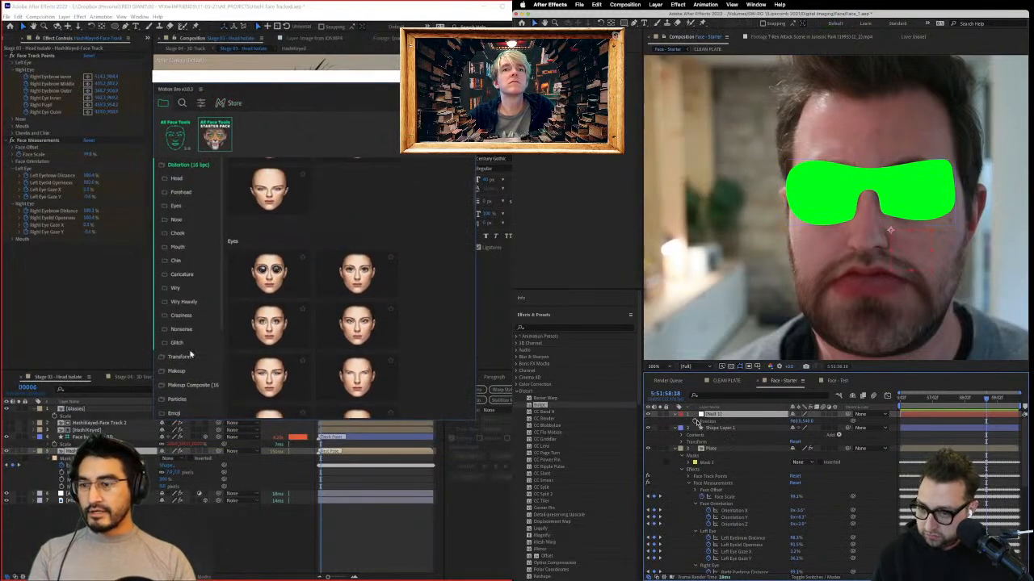
Step: Link the null's Position by expression to the Nose Bridge point in the Plate layer's Face Track Points
{"action": "left_click", "coordinate": [8, 437]}
{"action": "left_click", "coordinate": [688, 476]}
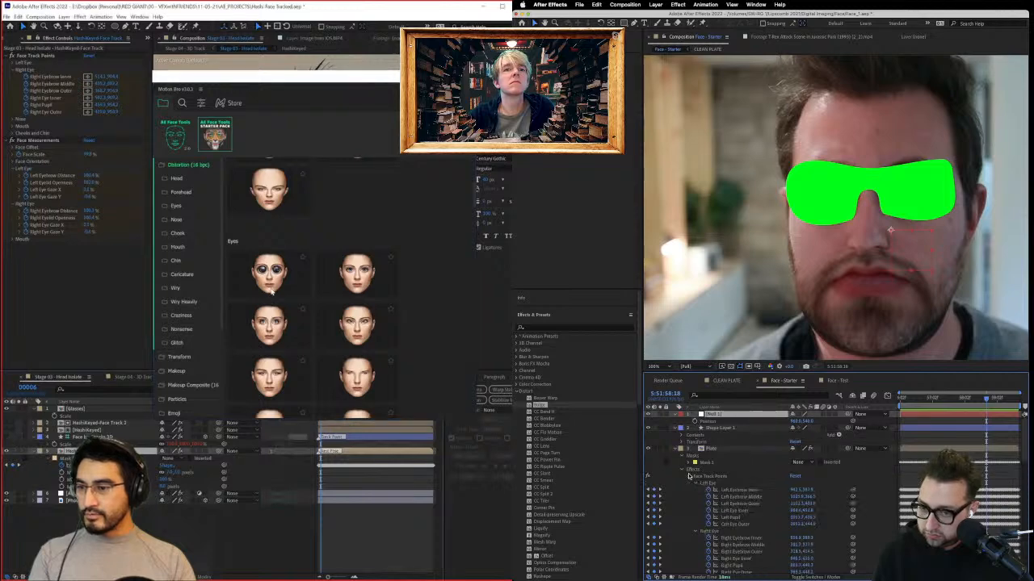
{"action": "scroll", "coordinate": [693, 483], "scroll_direction": "down", "scroll_amount": 3}
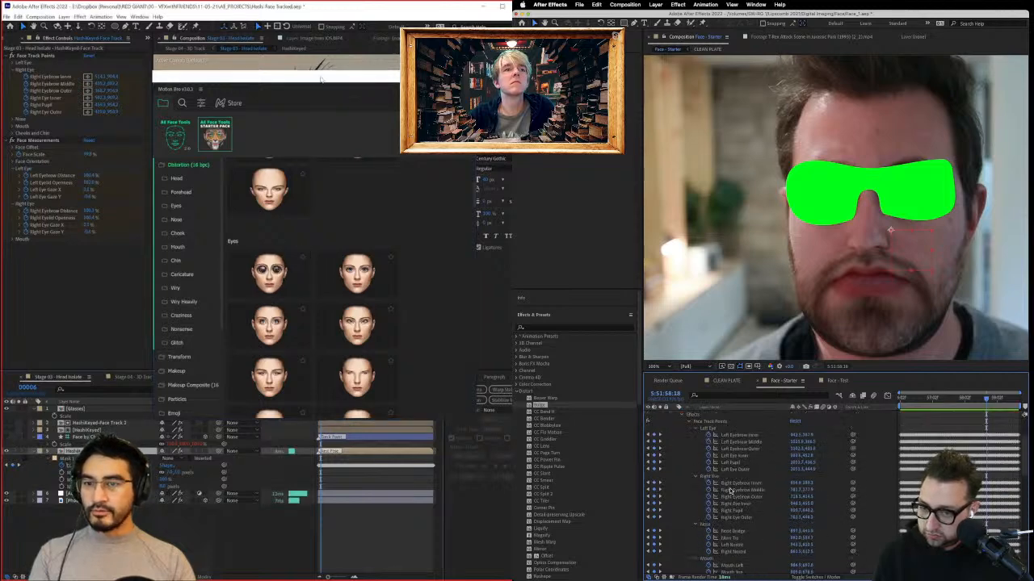
{"action": "left_click_drag", "start_coordinate": [320, 79], "coordinate": [482, 95]}
{"action": "scroll", "coordinate": [729, 489], "scroll_direction": "up", "scroll_amount": 3}
{"action": "mouse_move", "coordinate": [411, 277]}
{"action": "left_click", "coordinate": [693, 421], "text": "alt"}
{"action": "scroll", "coordinate": [412, 276], "scroll_direction": "down", "scroll_amount": 3}
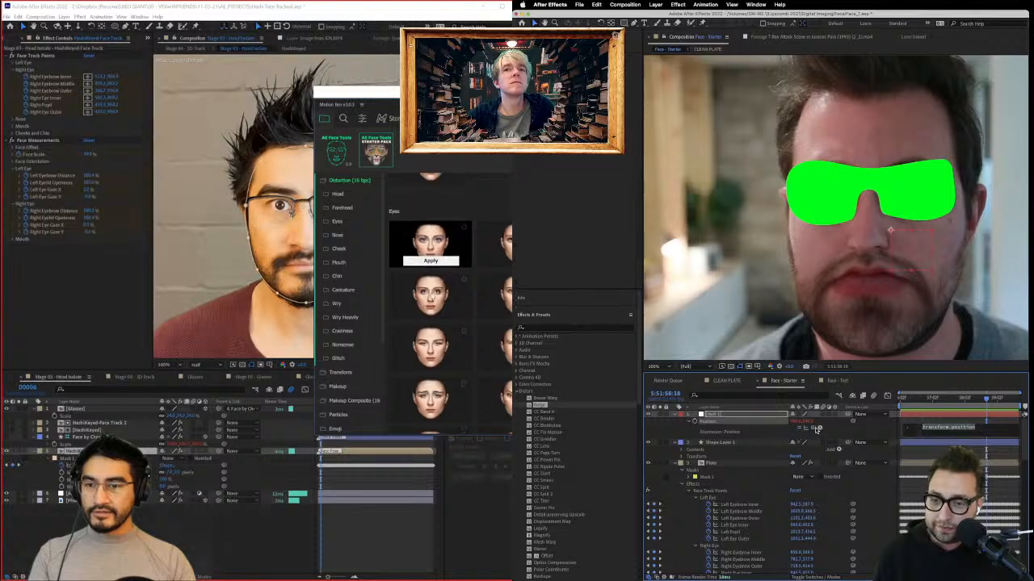
{"action": "left_click_drag", "start_coordinate": [813, 427], "coordinate": [734, 528]}
{"action": "scroll", "coordinate": [362, 234], "scroll_direction": "down", "scroll_amount": 3}
{"action": "scroll", "coordinate": [360, 223], "scroll_direction": "up", "scroll_amount": 3}
Step: Browse the AE Face Tools Starter Pack's distortion presets in Motion Bro and open its Makeup category
{"action": "left_click", "coordinate": [348, 209]}
{"action": "left_click", "coordinate": [339, 263]}
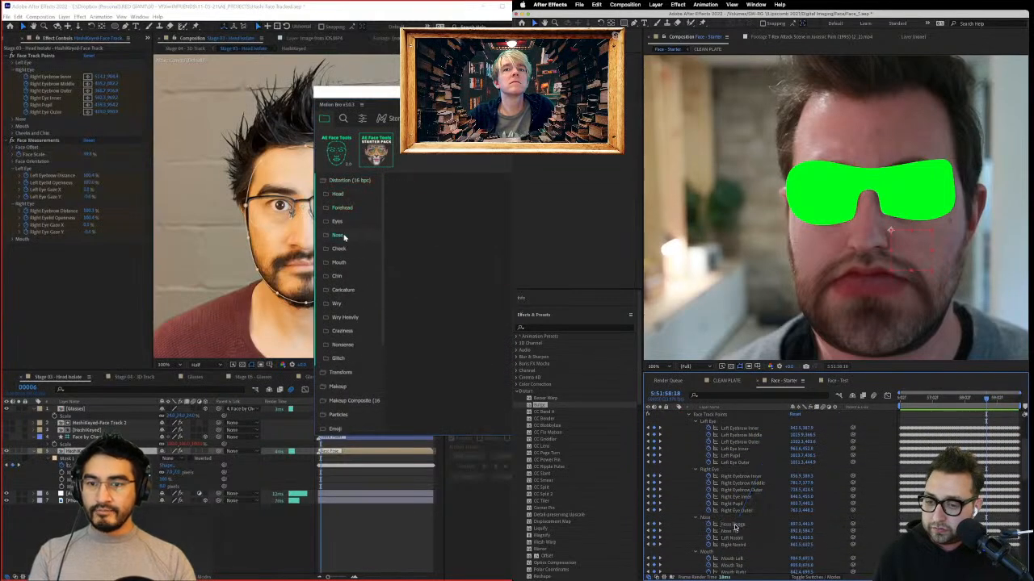
{"action": "left_click_drag", "start_coordinate": [380, 92], "coordinate": [185, 99]}
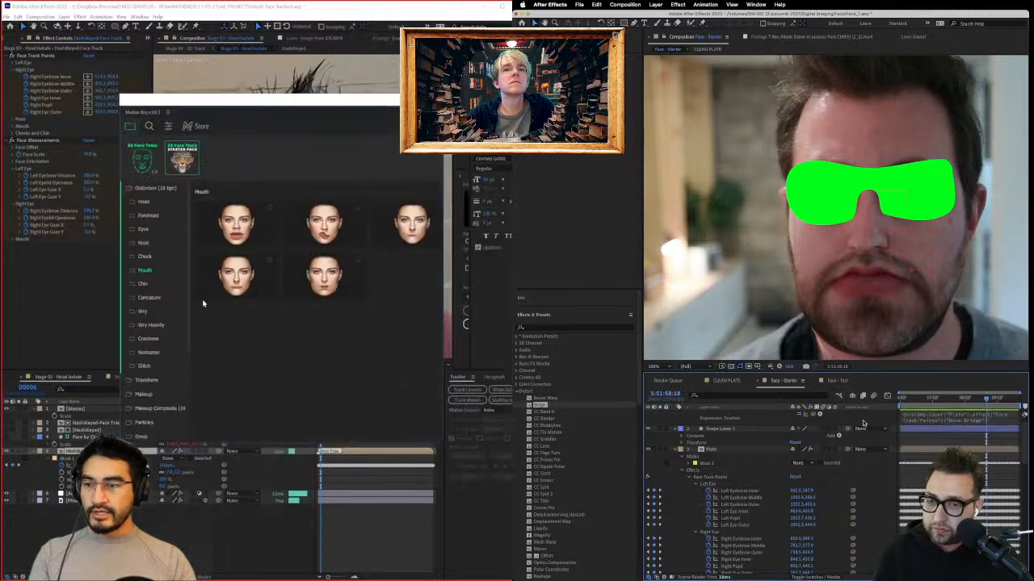
{"action": "left_click", "coordinate": [155, 298]}
{"action": "scroll", "coordinate": [756, 436], "scroll_direction": "up", "scroll_amount": 1}
{"action": "left_click", "coordinate": [147, 311]}
{"action": "scroll", "coordinate": [149, 314], "scroll_direction": "down", "scroll_amount": 3}
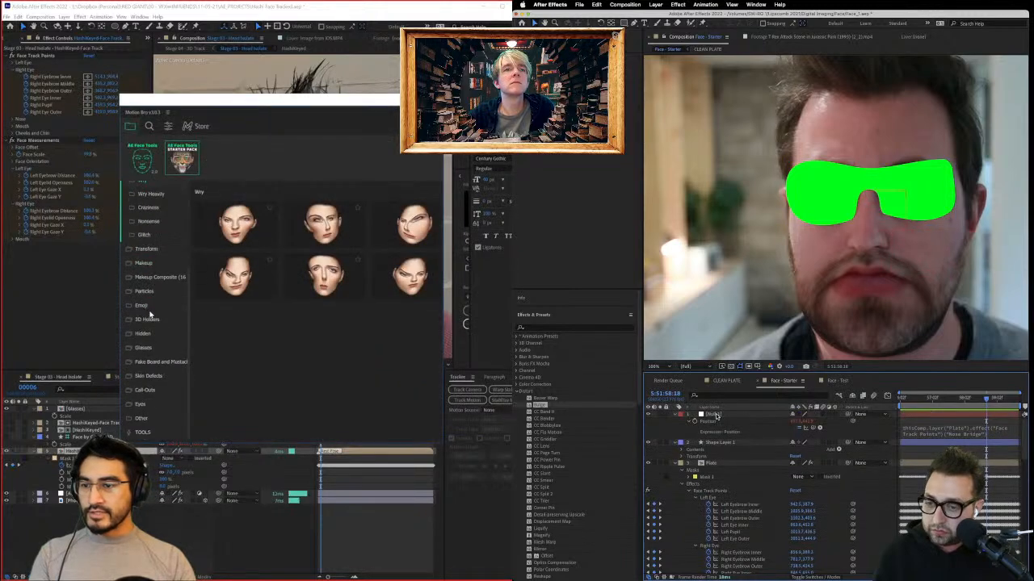
{"action": "left_click", "coordinate": [144, 262]}
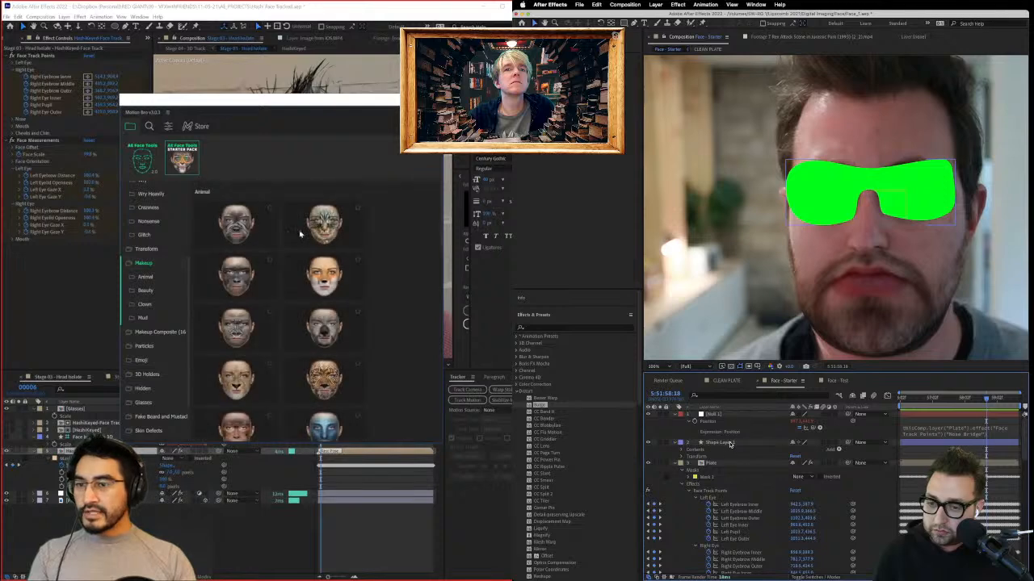
Step: Apply the tiger face makeup preset to the man's tracked face, and make Shape Layer 1 3D and parent it to Null 1
{"action": "left_click", "coordinate": [729, 443]}
{"action": "left_click_drag", "start_coordinate": [321, 105], "coordinate": [325, 85]}
{"action": "scroll", "coordinate": [326, 300], "scroll_direction": "down", "scroll_amount": 3}
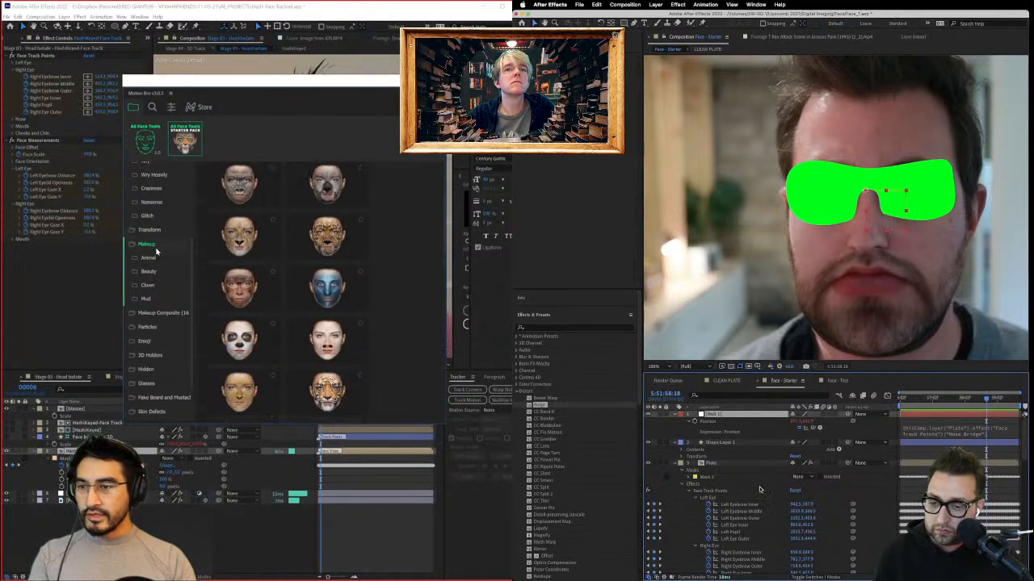
{"action": "scroll", "coordinate": [283, 301], "scroll_direction": "down", "scroll_amount": 5}
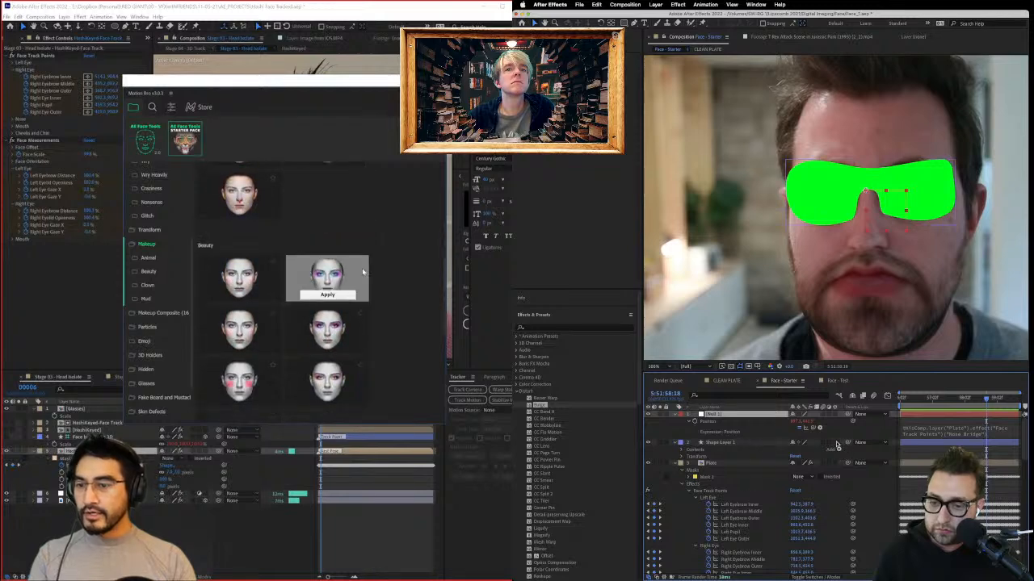
{"action": "scroll", "coordinate": [363, 272], "scroll_direction": "up", "scroll_amount": 3}
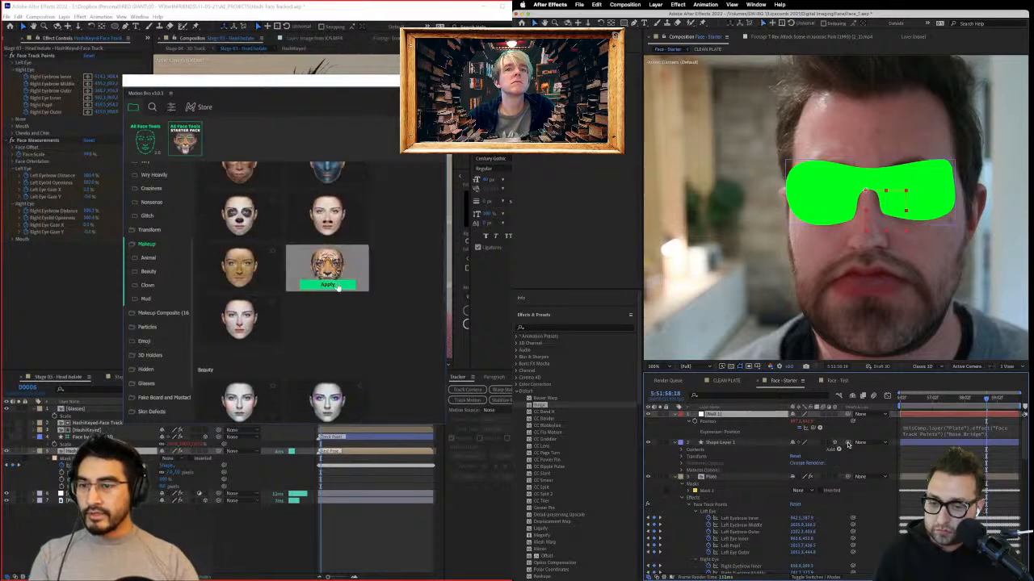
{"action": "left_click", "coordinate": [338, 286]}
{"action": "left_click_drag", "start_coordinate": [835, 441], "coordinate": [732, 415]}
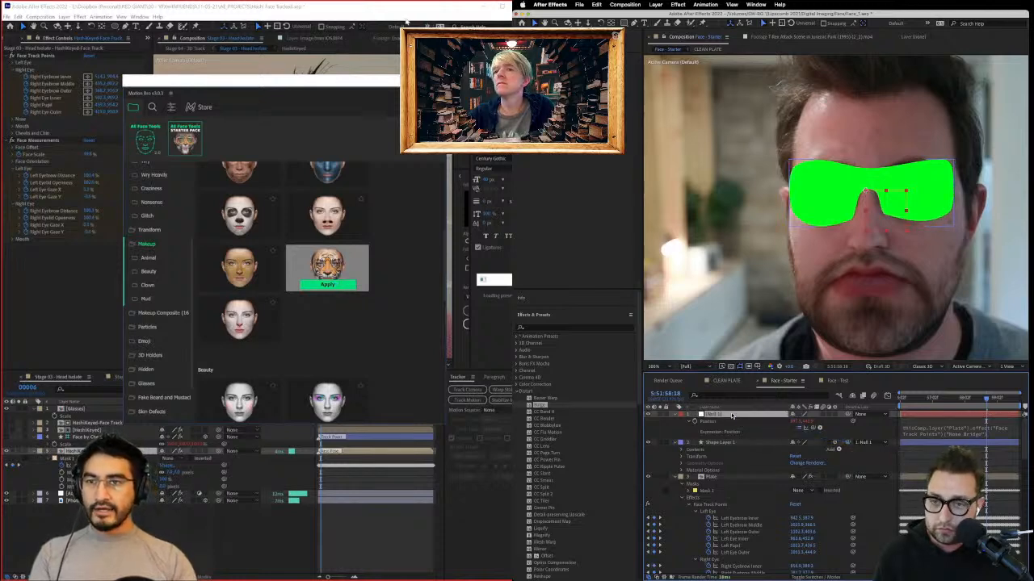
Step: Reveal Shape Layer 1's rotation properties and link its Y Rotation by expression to Orientation Y in the Plate layer's Face Measurements
{"action": "key", "text": "r"}
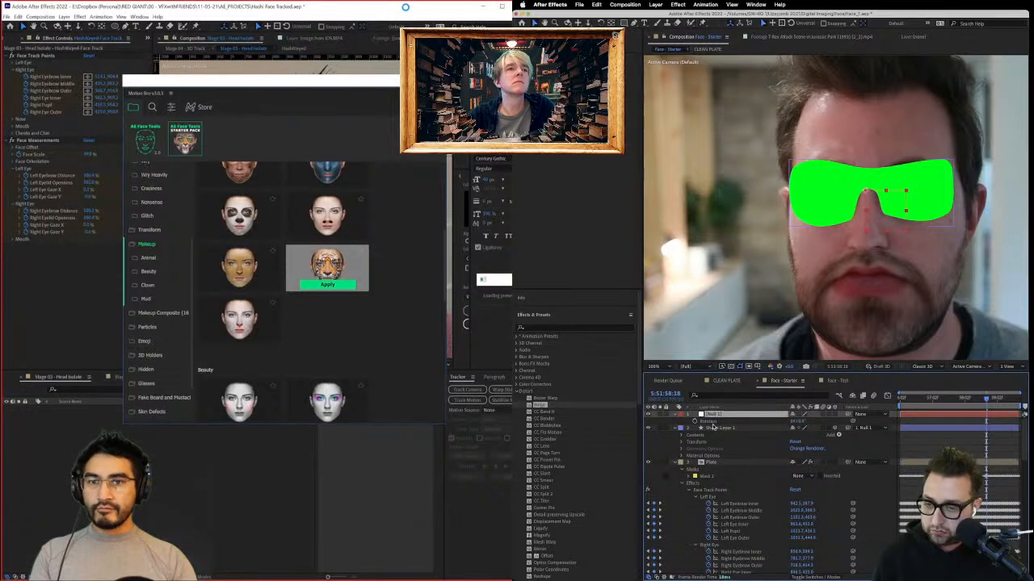
{"action": "left_click", "coordinate": [730, 428]}
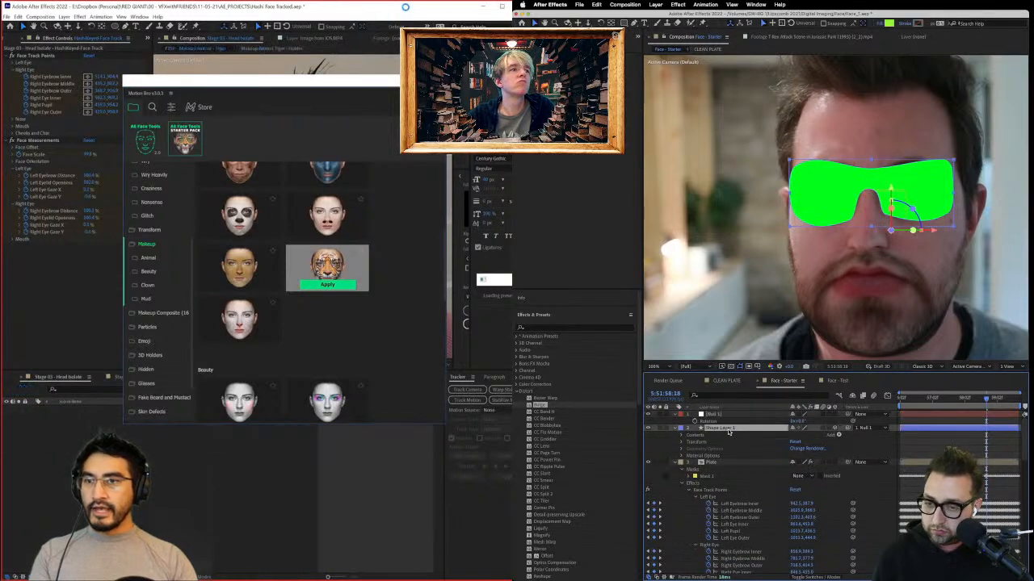
{"action": "key", "text": "r"}
{"action": "left_click", "coordinate": [694, 450], "text": "alt"}
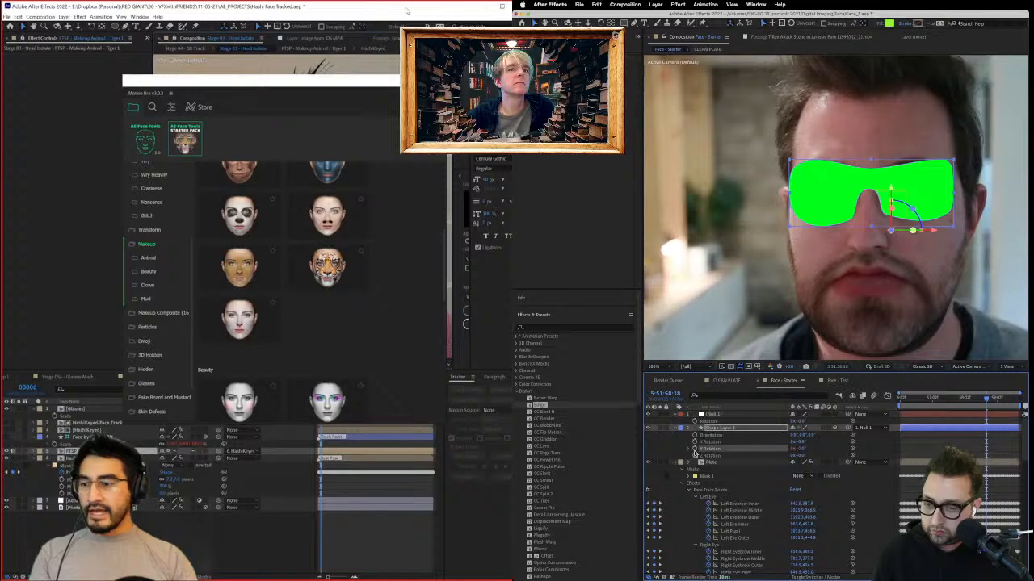
{"action": "left_click_drag", "start_coordinate": [817, 457], "coordinate": [764, 511]}
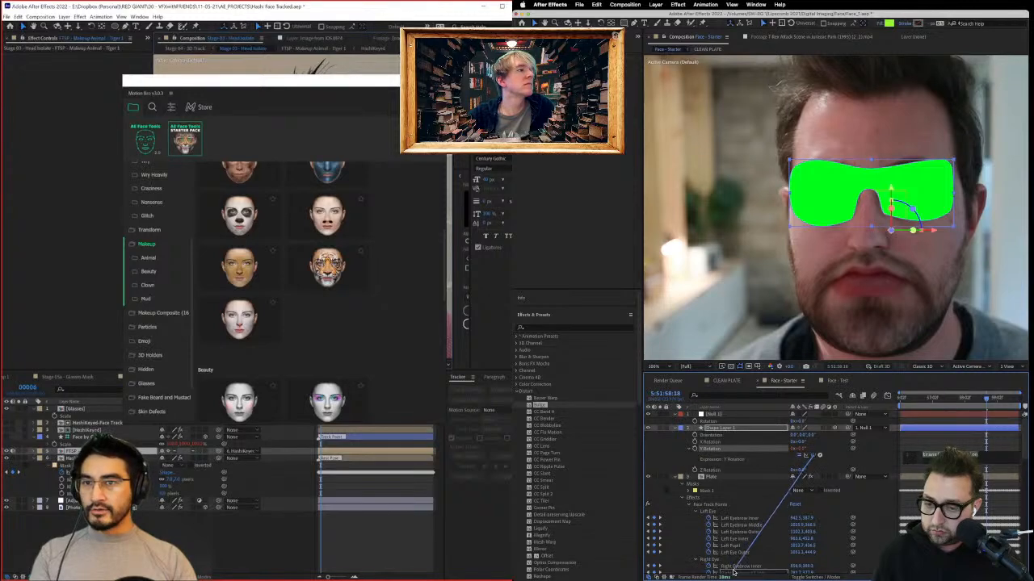
{"action": "mouse_move", "coordinate": [733, 572]}
{"action": "left_mouse_down"}
{"action": "mouse_move", "coordinate": [722, 575]}
{"action": "mouse_move", "coordinate": [736, 557]}
{"action": "left_mouse_up"}
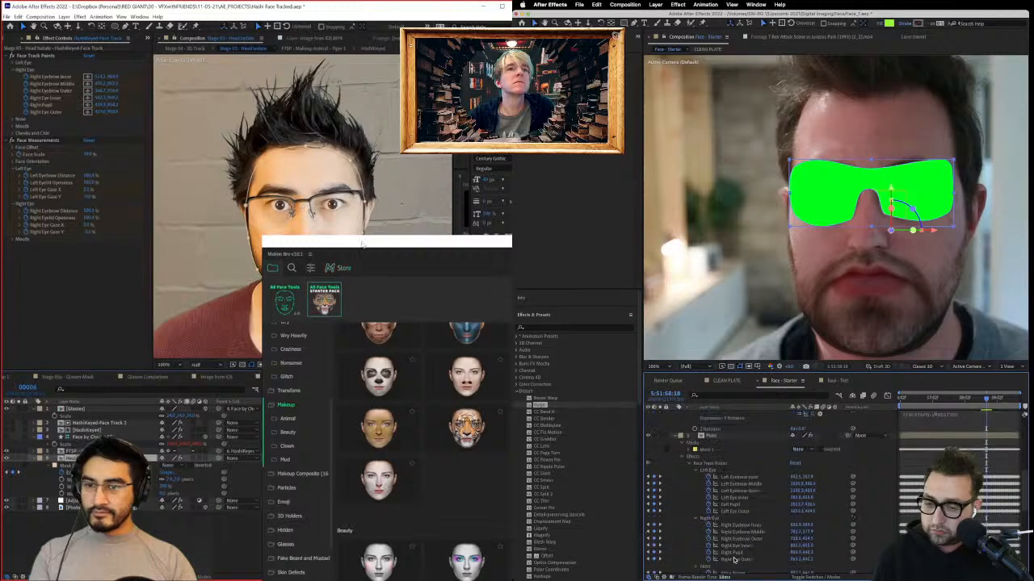
Step: Scrub through both compositions to check how the green glasses and the man's tracked face behave over time
{"action": "left_click", "coordinate": [352, 394]}
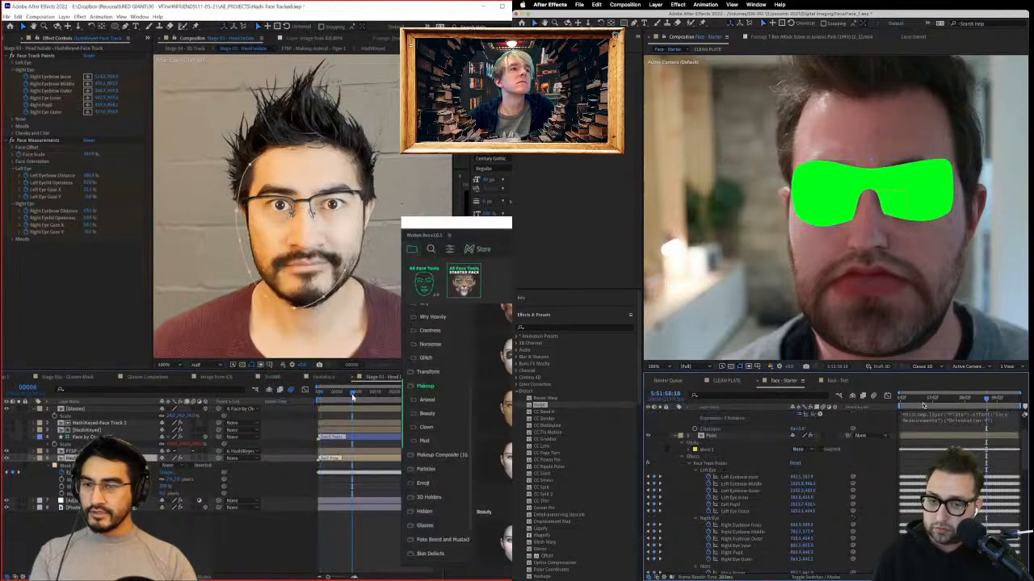
{"action": "left_click_drag", "start_coordinate": [923, 403], "coordinate": [873, 406]}
{"action": "left_click_drag", "start_coordinate": [352, 396], "coordinate": [427, 396]}
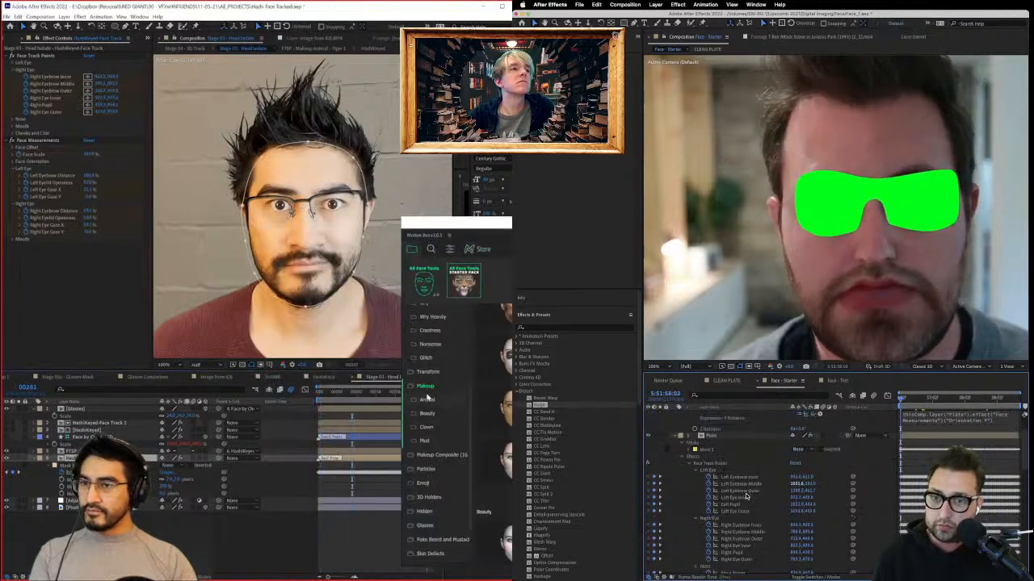
{"action": "key", "text": "space"}
{"action": "key", "text": "ctrl+Up"}
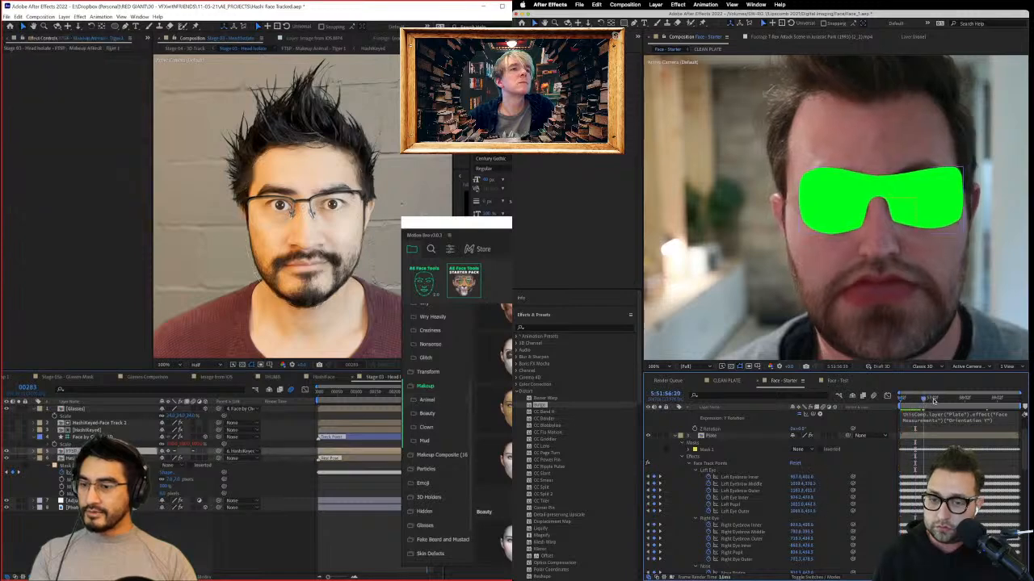
{"action": "left_click", "coordinate": [937, 400]}
{"action": "left_click_drag", "start_coordinate": [939, 400], "coordinate": [945, 399]}
{"action": "left_click", "coordinate": [344, 394]}
Step: Link Shape Layer 1's Z Rotation by expression to the Plate layer's Orientation Z, and preview the green glasses
{"action": "scroll", "coordinate": [734, 446], "scroll_direction": "up", "scroll_amount": 3}
{"action": "left_click", "coordinate": [719, 429]}
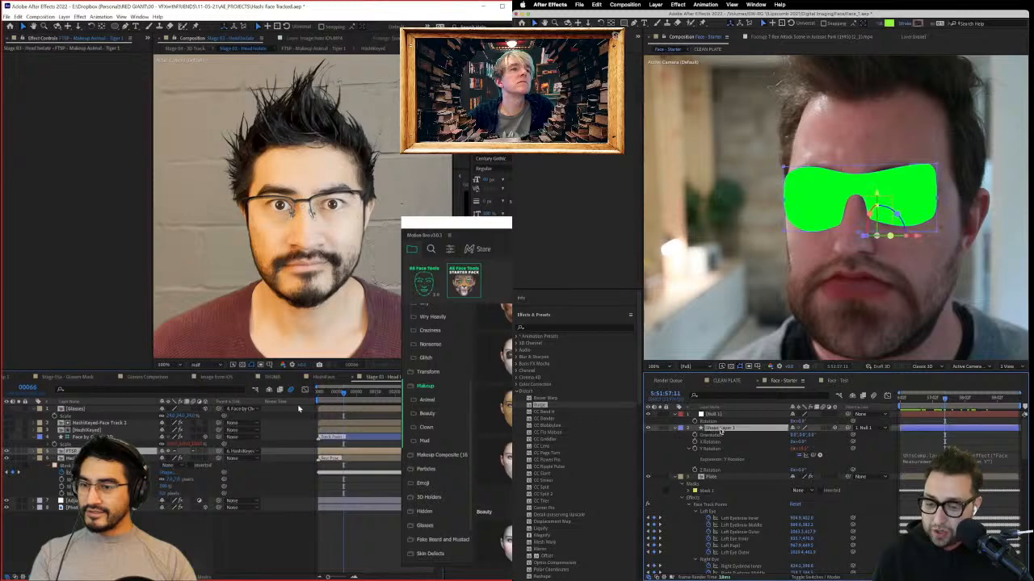
{"action": "left_click_drag", "start_coordinate": [334, 396], "coordinate": [417, 393]}
{"action": "left_click", "coordinate": [689, 505]}
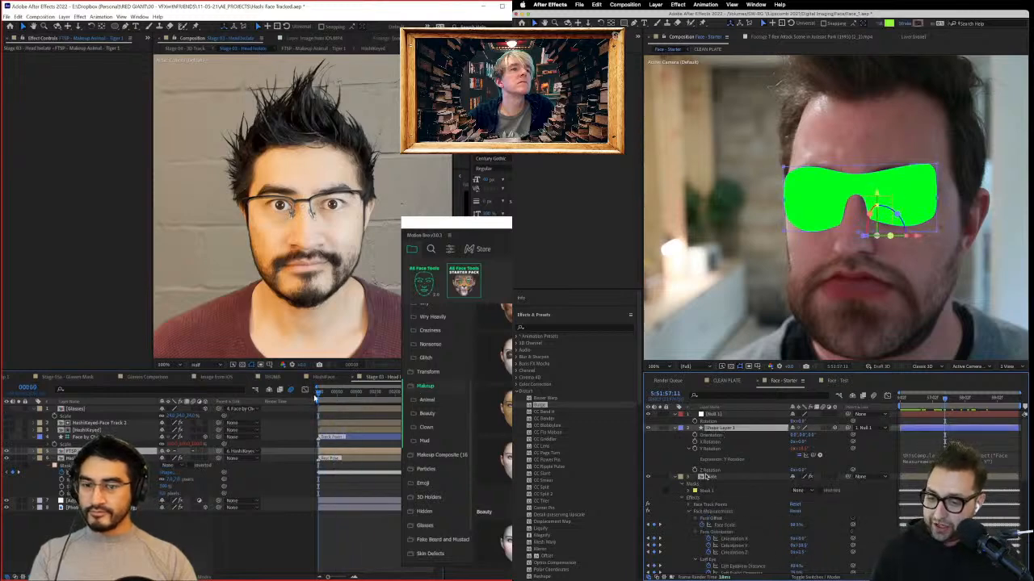
{"action": "left_click", "coordinate": [694, 470], "text": "alt"}
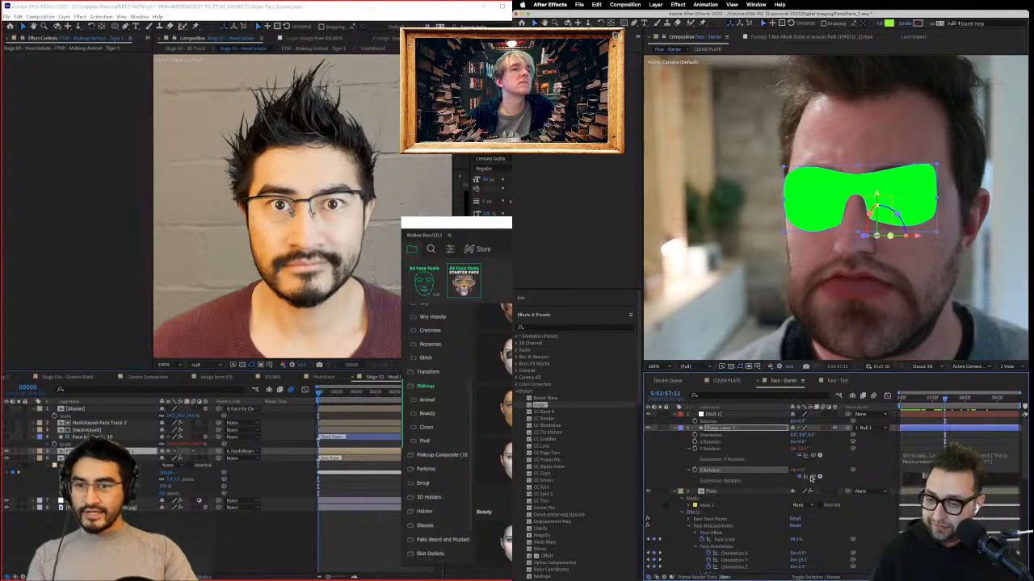
{"action": "left_click_drag", "start_coordinate": [485, 223], "coordinate": [218, 90]}
{"action": "left_click_drag", "start_coordinate": [813, 477], "coordinate": [744, 568]}
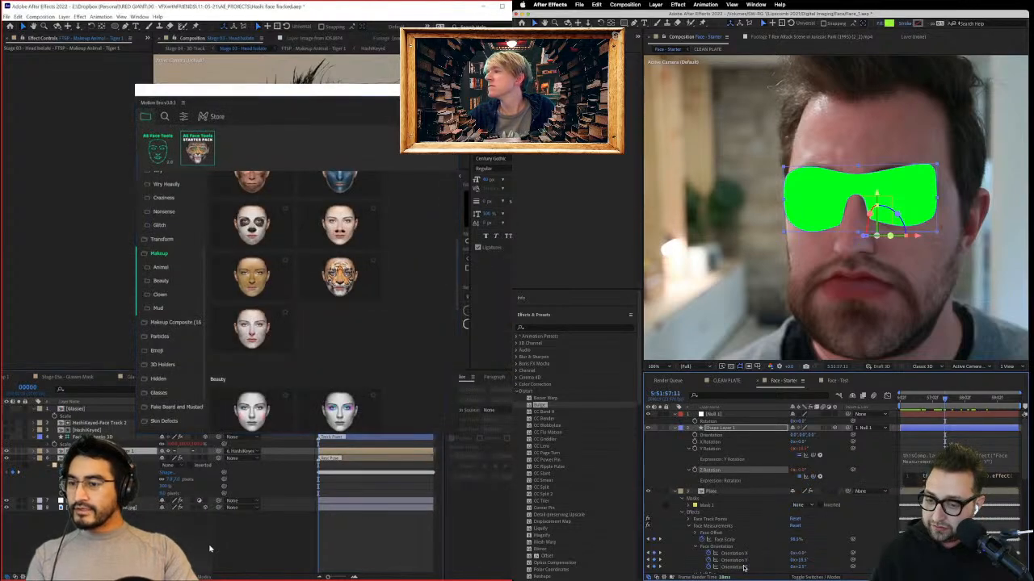
{"action": "left_click", "coordinate": [872, 477]}
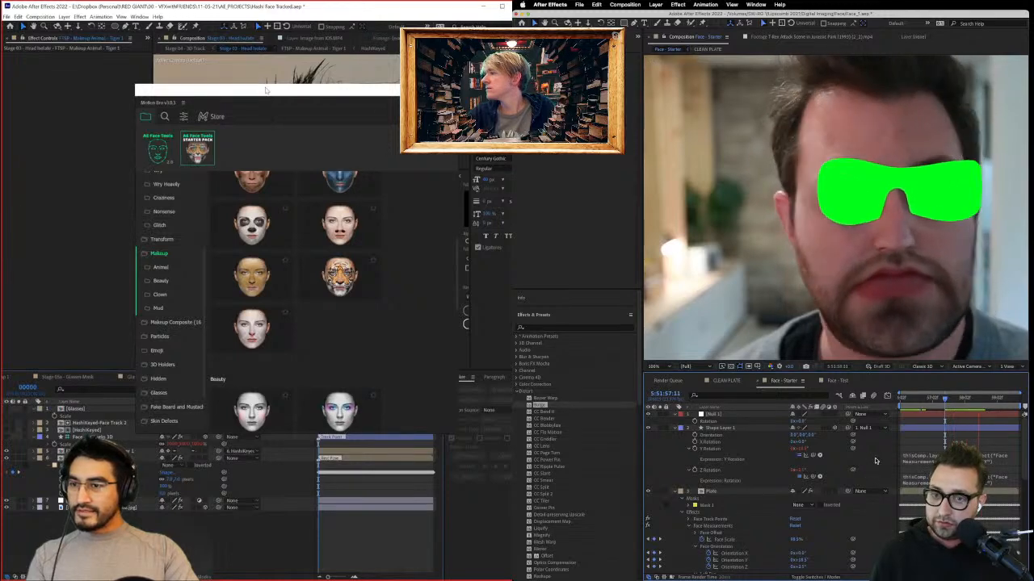
{"action": "left_click_drag", "start_coordinate": [266, 91], "coordinate": [479, 211]}
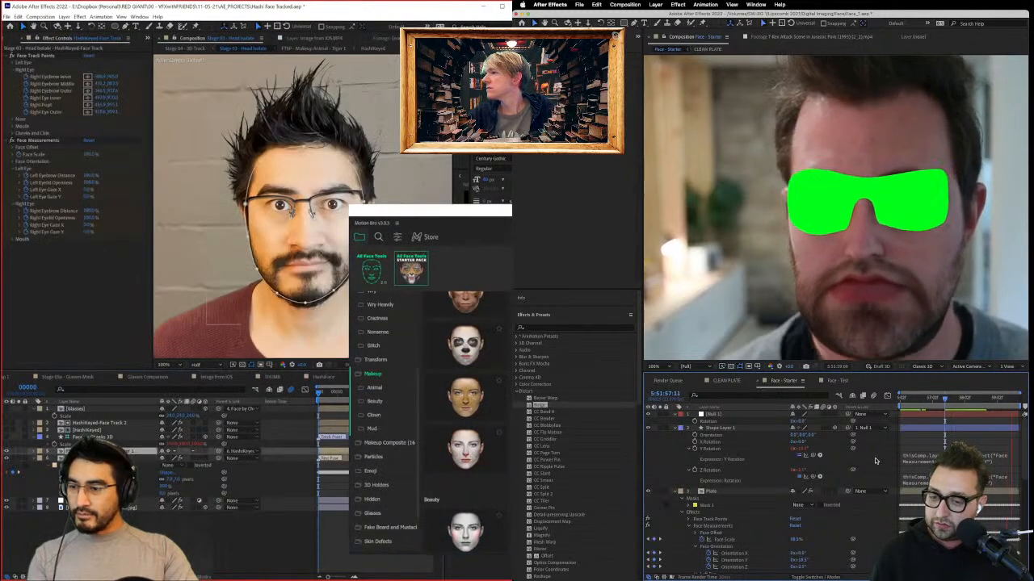
Step: Link Shape Layer 1's X Rotation by expression to Orientation X in the Plate layer's Face Measurements
{"action": "left_click", "coordinate": [80, 451]}
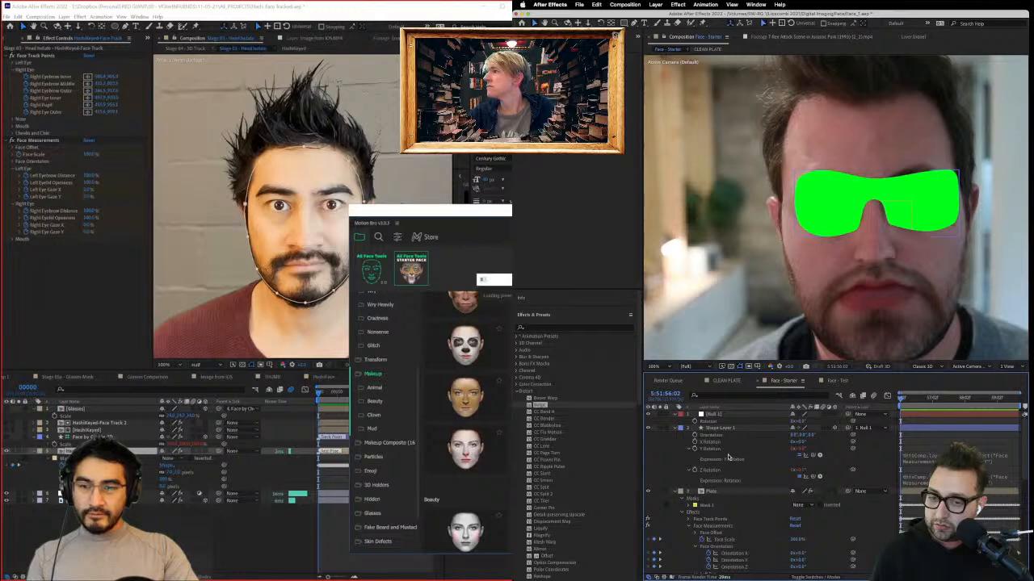
{"action": "left_click", "coordinate": [692, 441]}
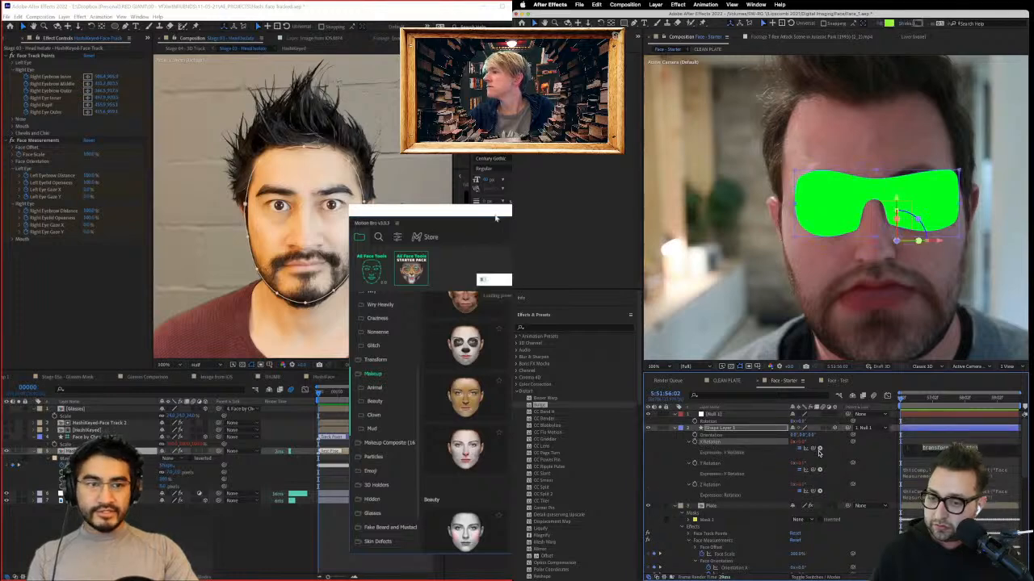
{"action": "scroll", "coordinate": [746, 547], "scroll_direction": "down", "scroll_amount": 4}
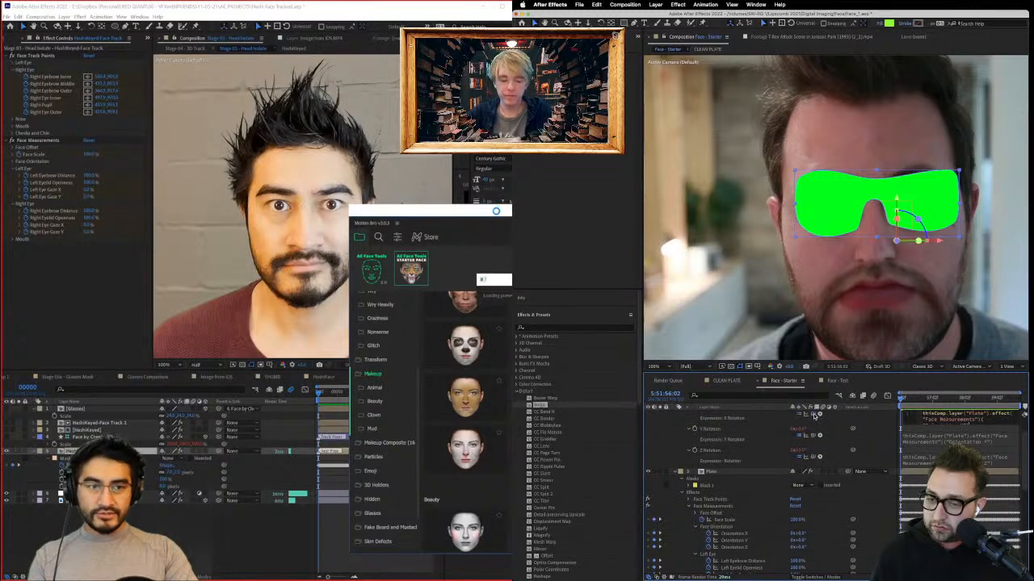
{"action": "left_click", "coordinate": [961, 420]}
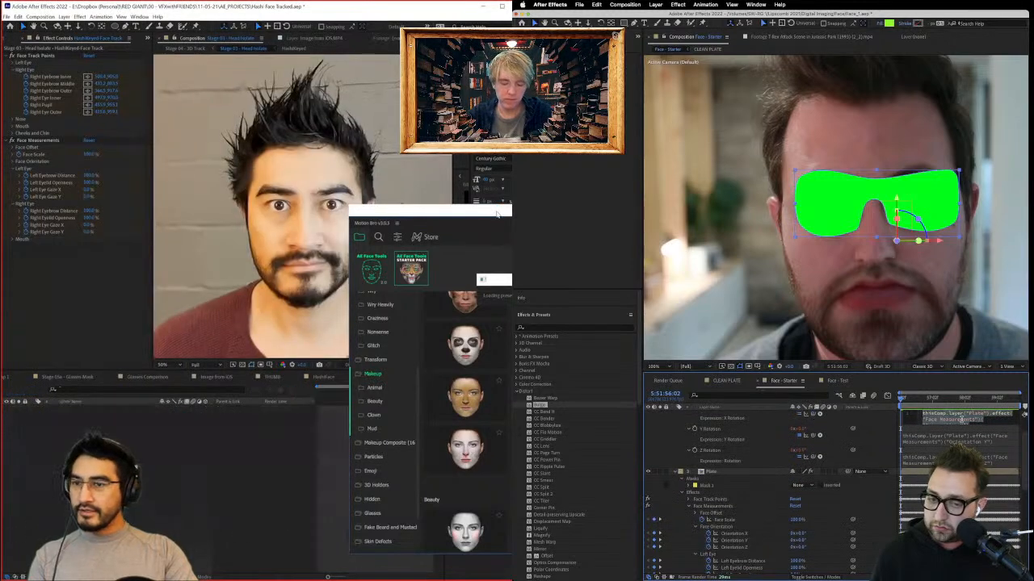
{"action": "key", "text": "BackSpace"}
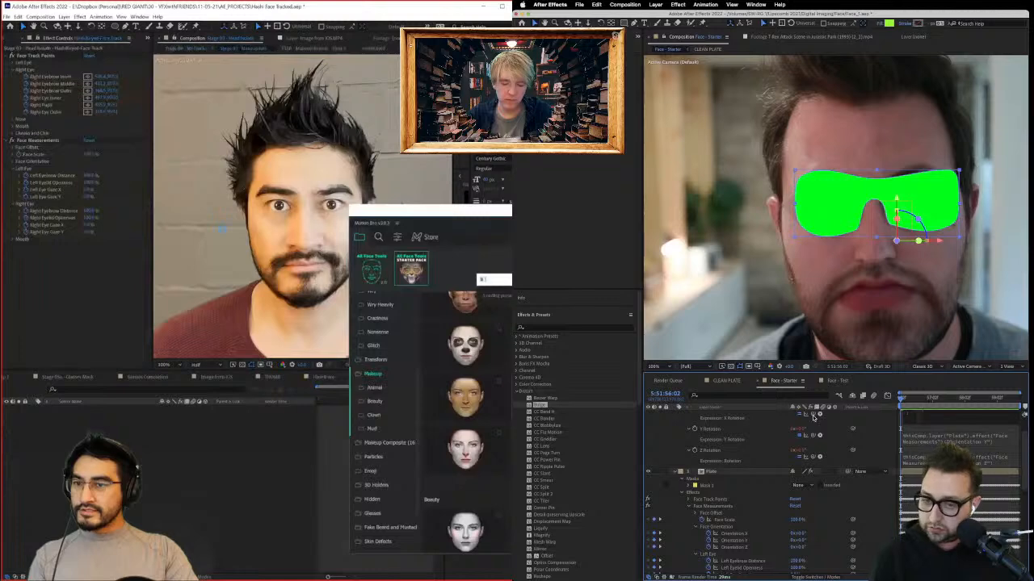
{"action": "left_click_drag", "start_coordinate": [813, 415], "coordinate": [739, 540]}
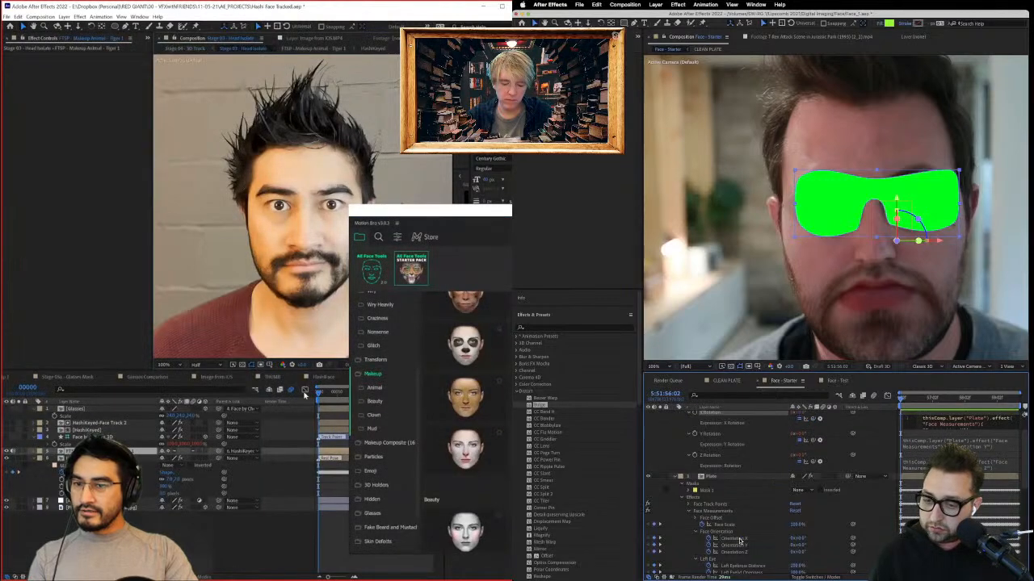
{"action": "left_click", "coordinate": [878, 460]}
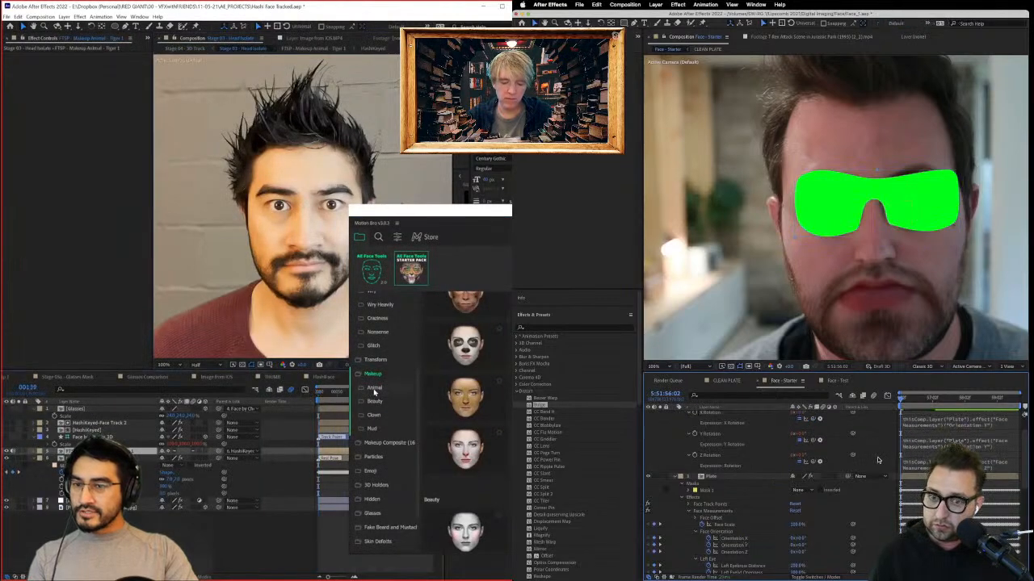
Step: Show Motion Bro's preview mode and package settings, and delete Shape Layer 1 and Null 1 from the Face - Starter composition
{"action": "left_click", "coordinate": [398, 239]}
{"action": "left_click", "coordinate": [379, 237]}
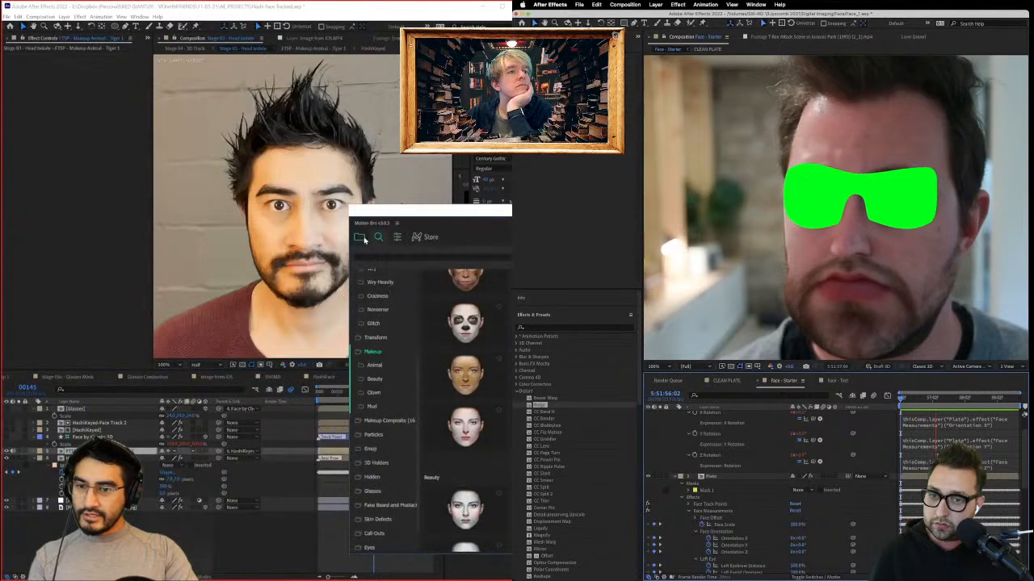
{"action": "left_click", "coordinate": [379, 239]}
{"action": "left_click", "coordinate": [398, 239]}
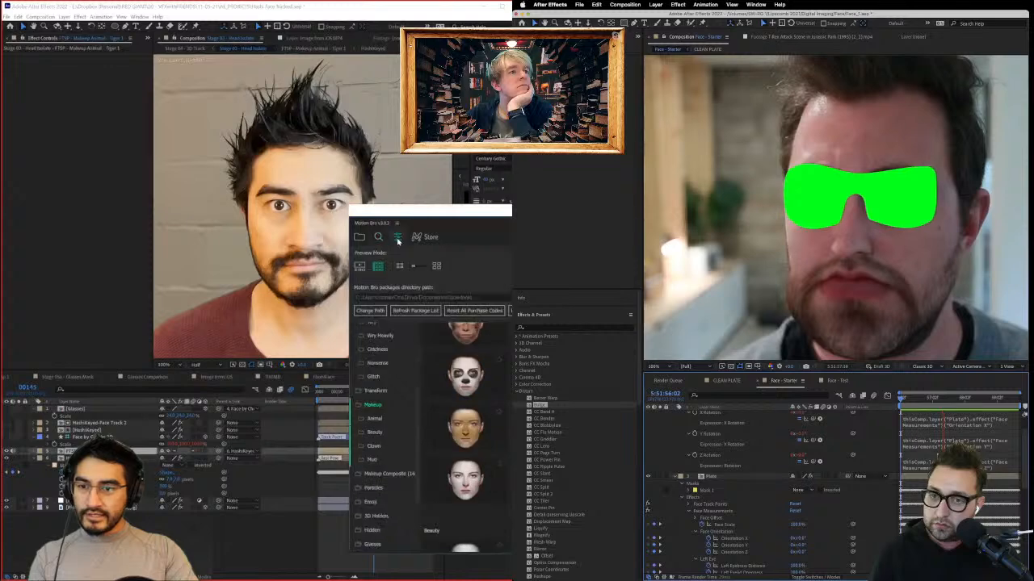
{"action": "left_click", "coordinate": [7, 16]}
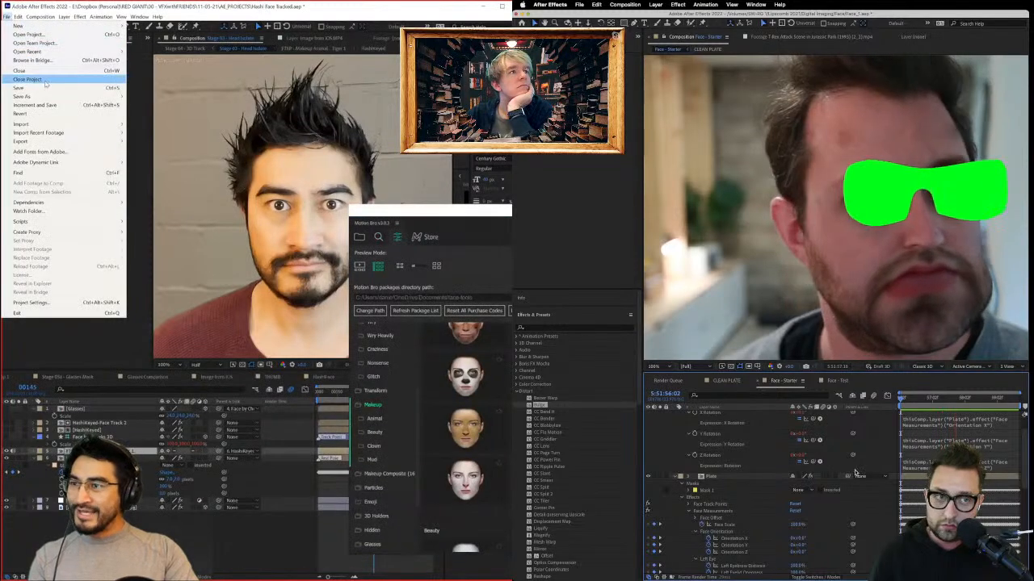
{"action": "key", "text": "space"}
{"action": "scroll", "coordinate": [759, 456], "scroll_direction": "up", "scroll_amount": 2}
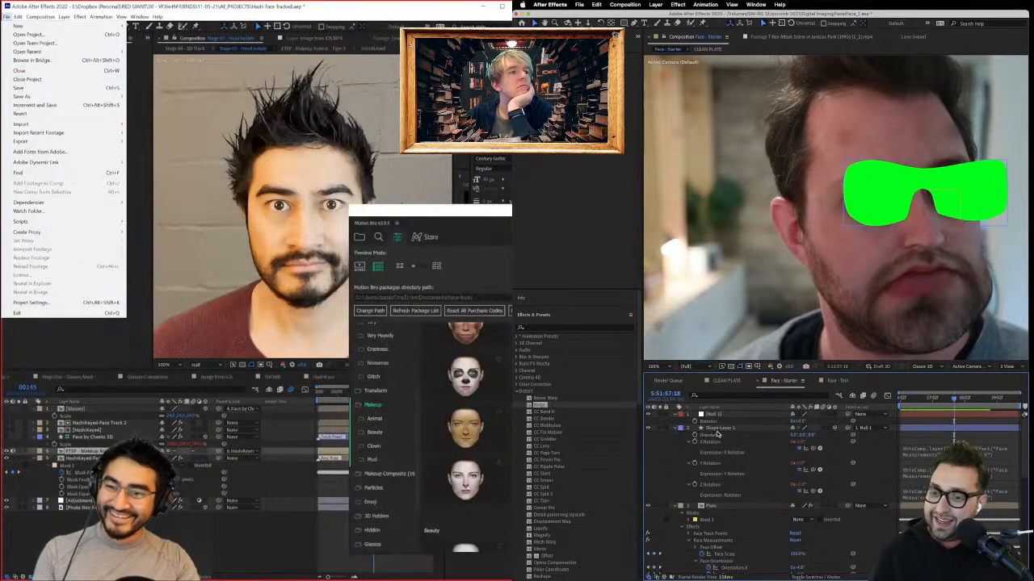
Step: Browse the Emoji, Call-Outs, Fake Beard and Glasses presets, and try the dark Combined sunglasses on the man's tracked face
{"action": "left_click", "coordinate": [387, 507]}
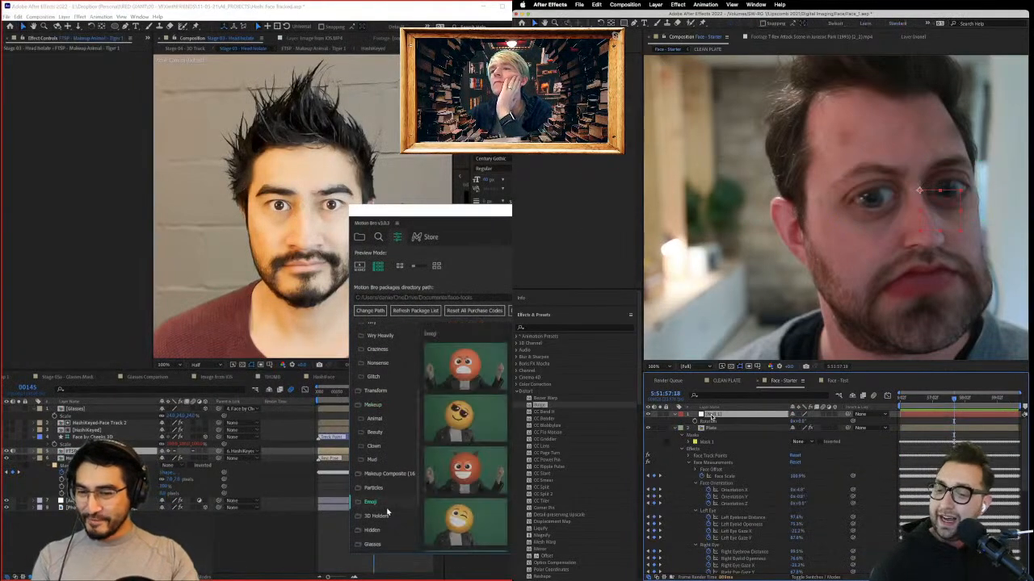
{"action": "scroll", "coordinate": [387, 512], "scroll_direction": "down", "scroll_amount": 3}
{"action": "left_click", "coordinate": [386, 503]}
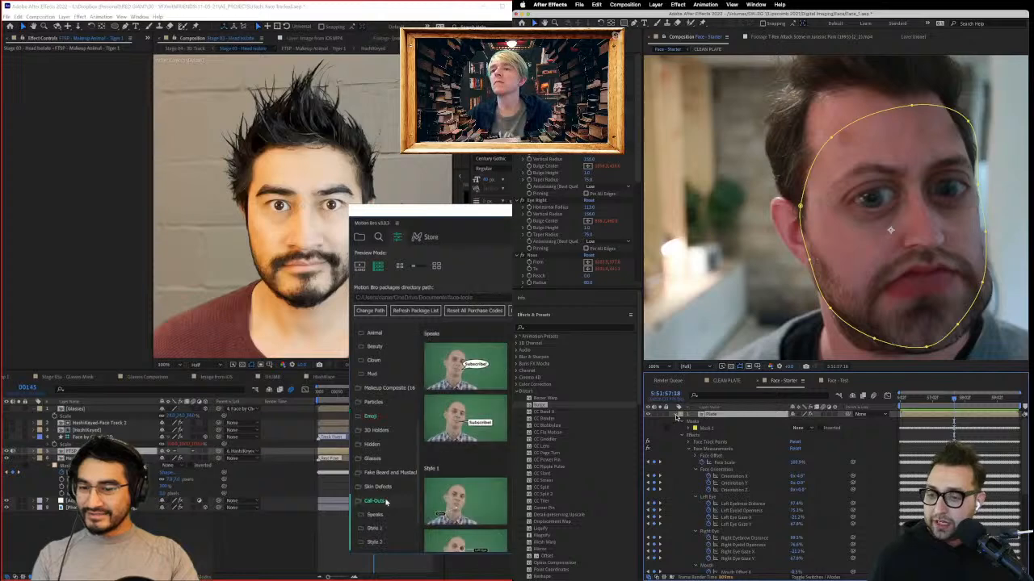
{"action": "left_click", "coordinate": [387, 487]}
{"action": "left_click", "coordinate": [379, 473]}
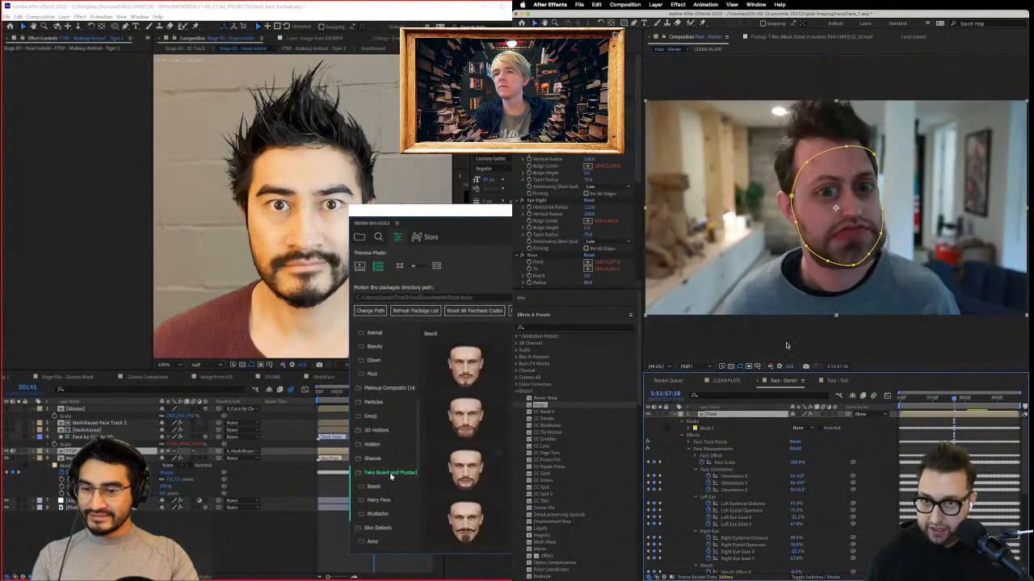
{"action": "left_click", "coordinate": [389, 459]}
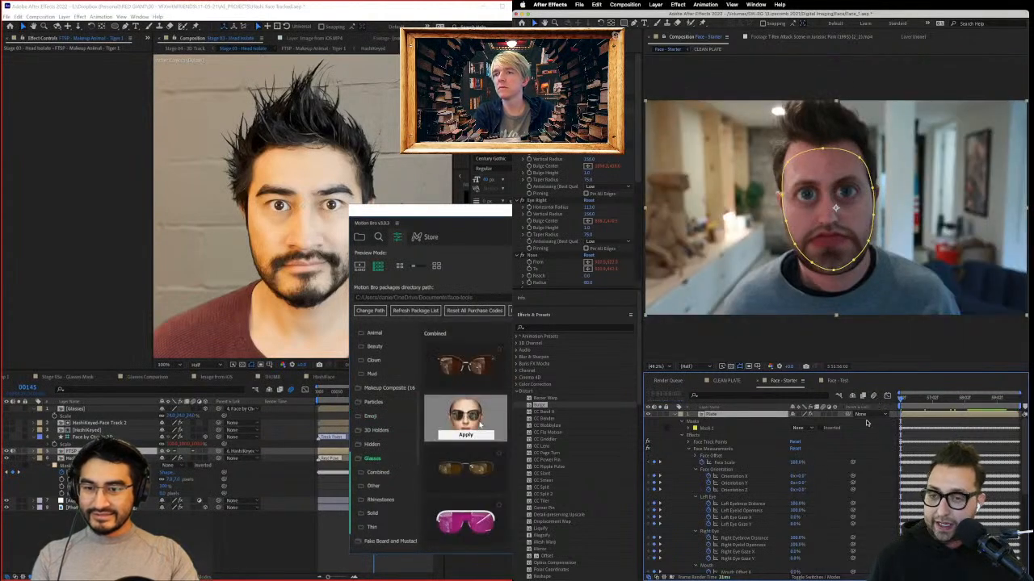
{"action": "left_click", "coordinate": [470, 435]}
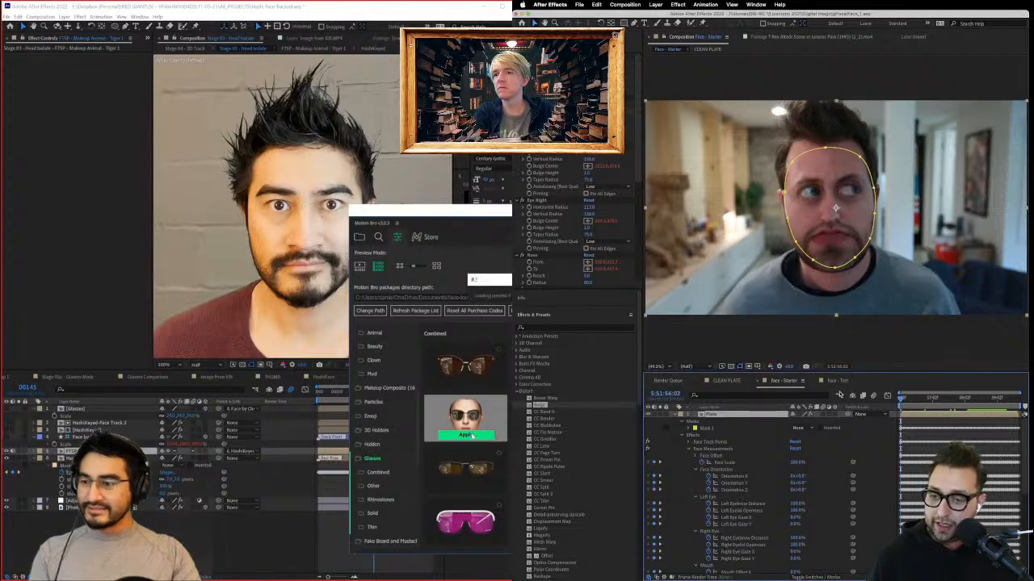
Step: Collapse the Nose, Mouth, Whole Face and Whole Mouth effects on Plate, and delete the glasses and tiger makeup layers from the head composition
{"action": "scroll", "coordinate": [526, 203], "scroll_direction": "down", "scroll_amount": 5}
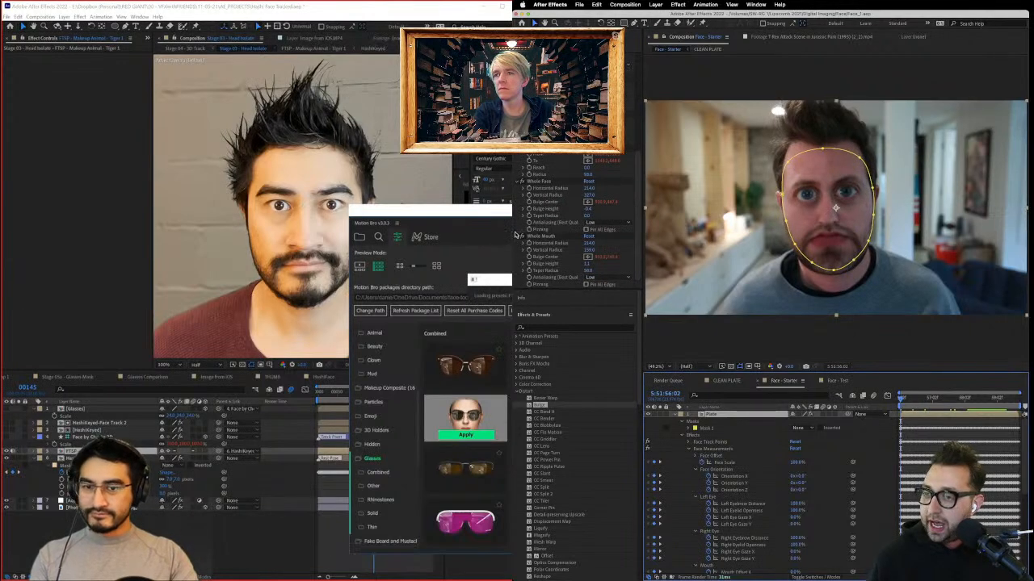
{"action": "scroll", "coordinate": [515, 234], "scroll_direction": "up", "scroll_amount": 3}
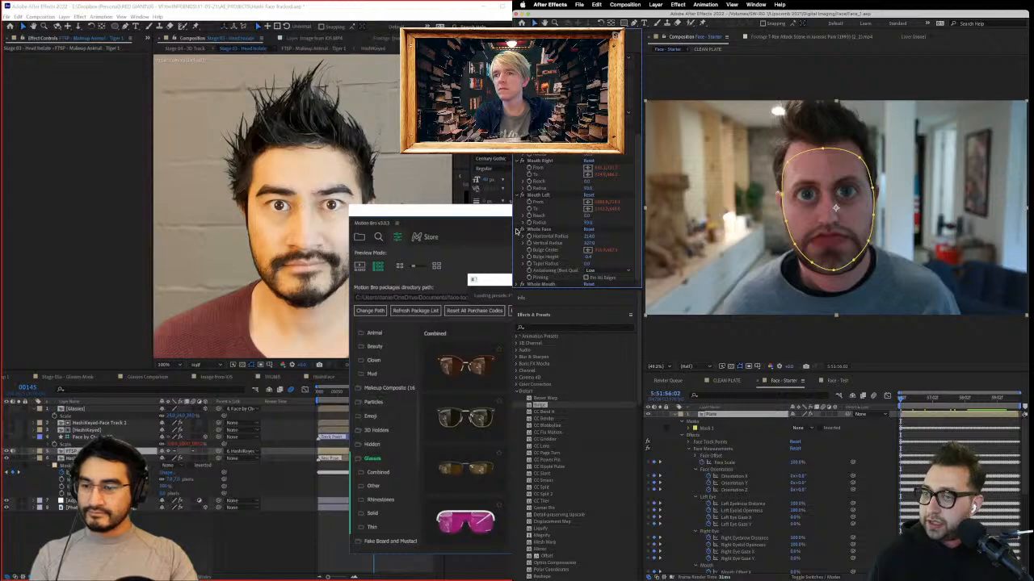
{"action": "scroll", "coordinate": [517, 230], "scroll_direction": "up", "scroll_amount": 2}
{"action": "scroll", "coordinate": [516, 238], "scroll_direction": "up", "scroll_amount": 2}
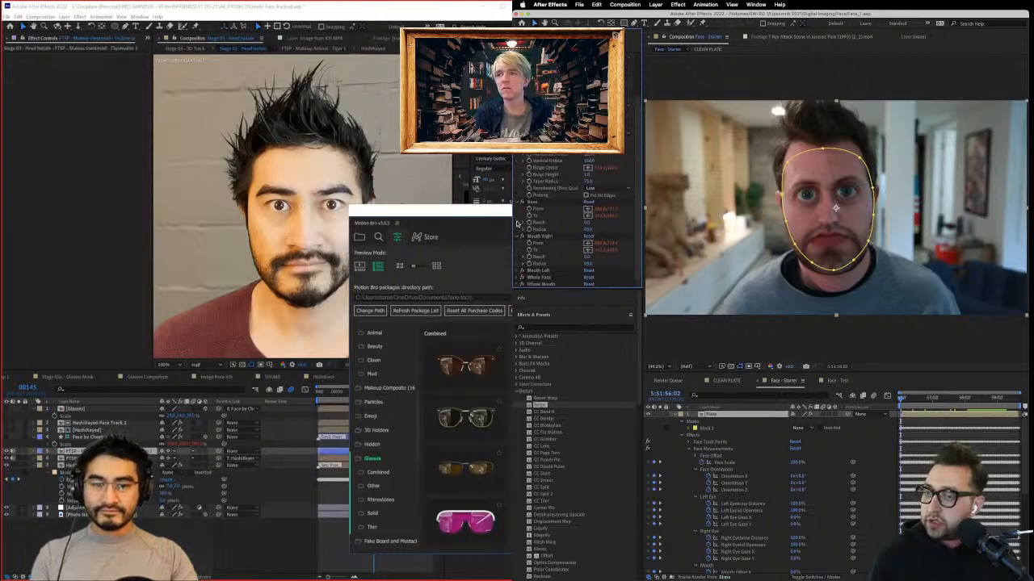
{"action": "scroll", "coordinate": [517, 235], "scroll_direction": "up", "scroll_amount": 2}
{"action": "left_click", "coordinate": [521, 230]}
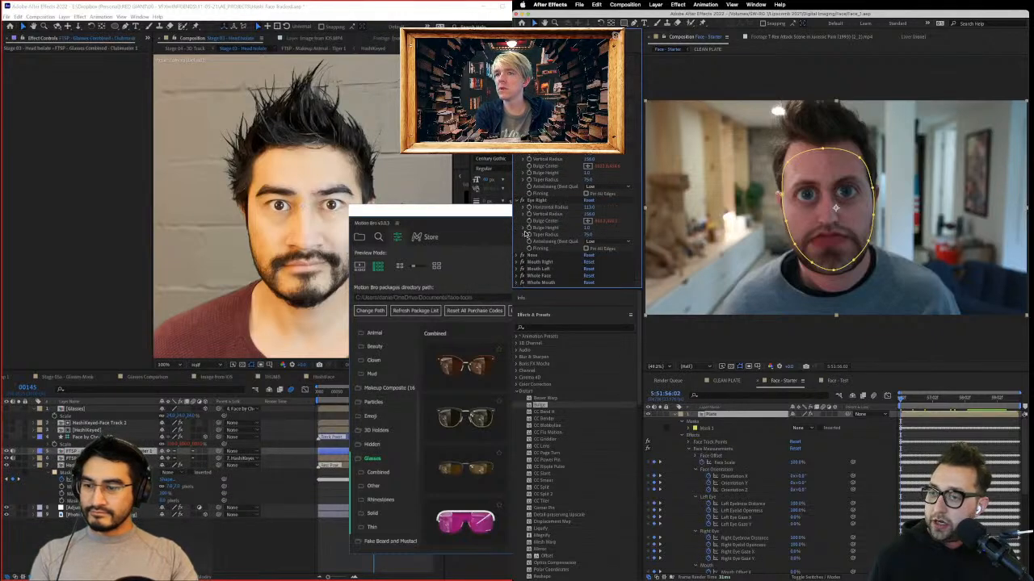
{"action": "key", "text": "Delete"}
{"action": "key", "text": "Delete"}
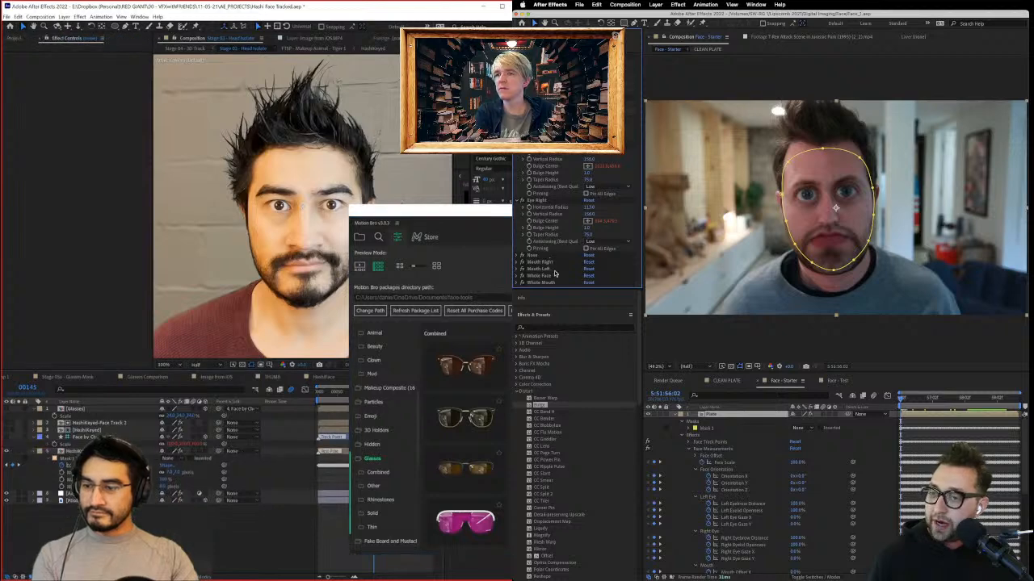
Step: Expand the Mouth Right warp effect on Plate, and apply the Combined Clubmaster sunglasses preset at a frame where the man's head is turned
{"action": "left_click", "coordinate": [516, 262]}
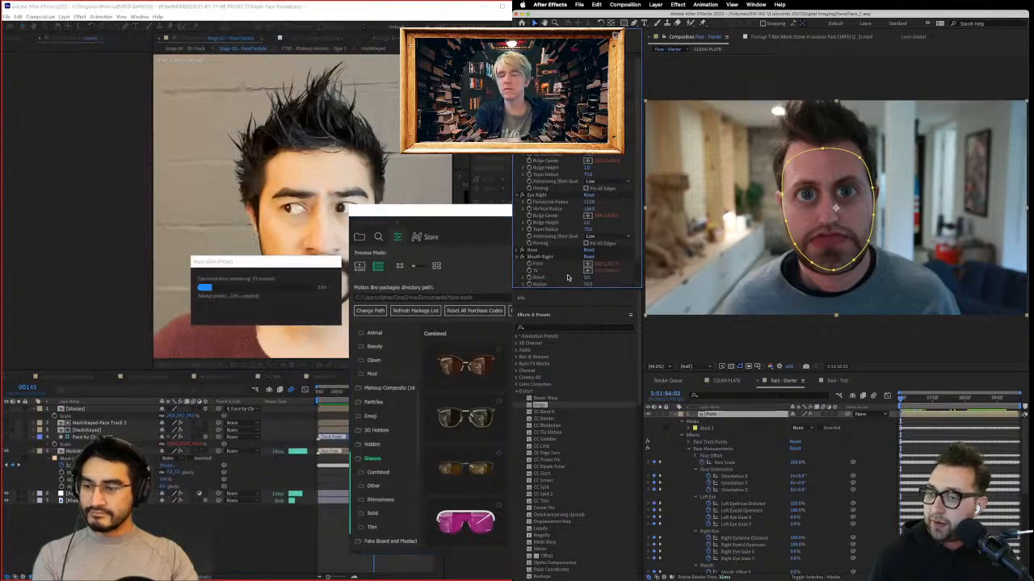
{"action": "mouse_move", "coordinate": [587, 277]}
{"action": "left_mouse_down"}
{"action": "mouse_move", "coordinate": [619, 279]}
{"action": "mouse_move", "coordinate": [575, 275]}
{"action": "left_mouse_up"}
{"action": "left_click", "coordinate": [465, 434]}
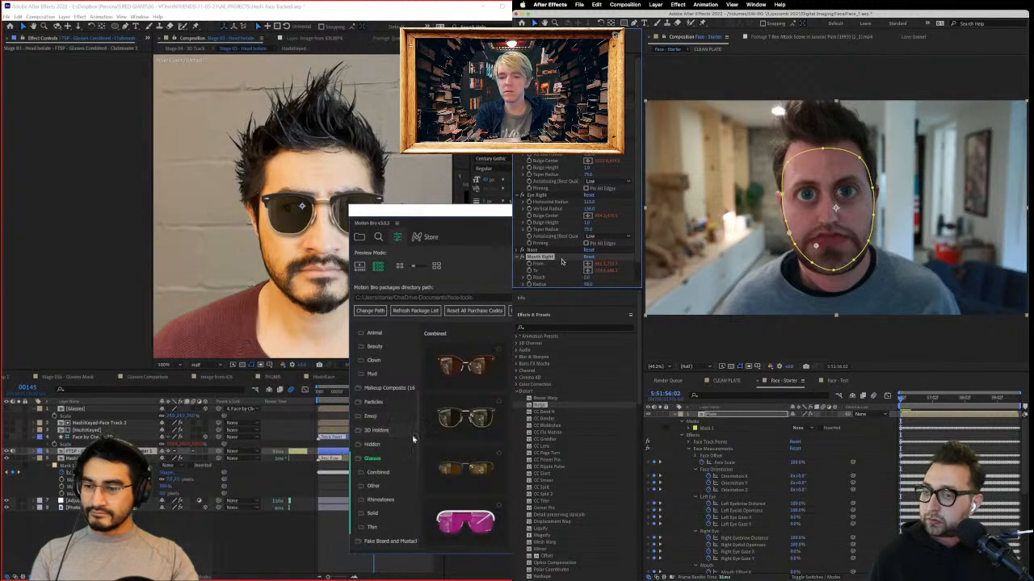
Step: Collapse the Mouth Right and Eye Right effects on Plate, and list the Clown makeup presets in Motion Bro
{"action": "left_click", "coordinate": [517, 257]}
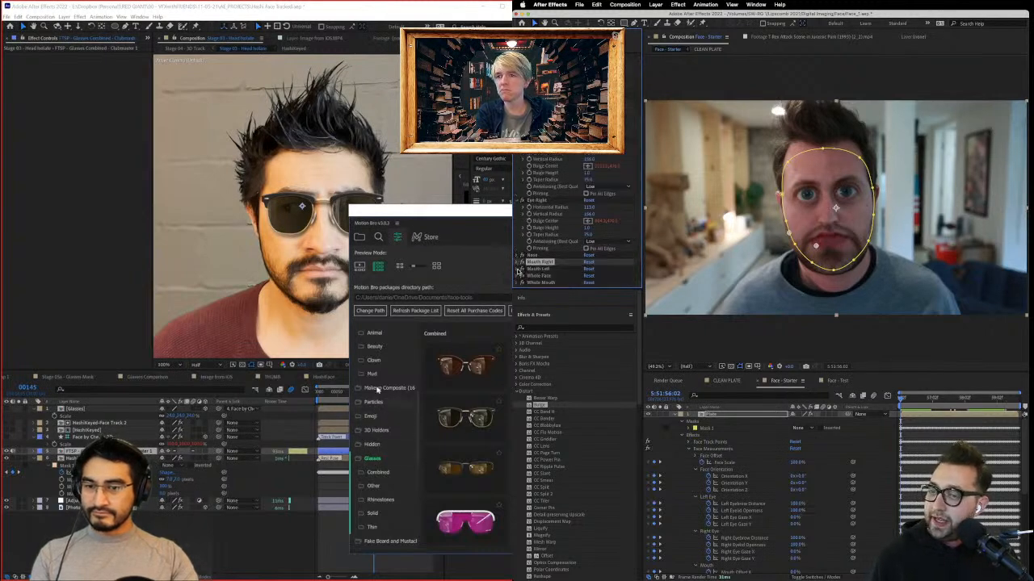
{"action": "left_click", "coordinate": [374, 360]}
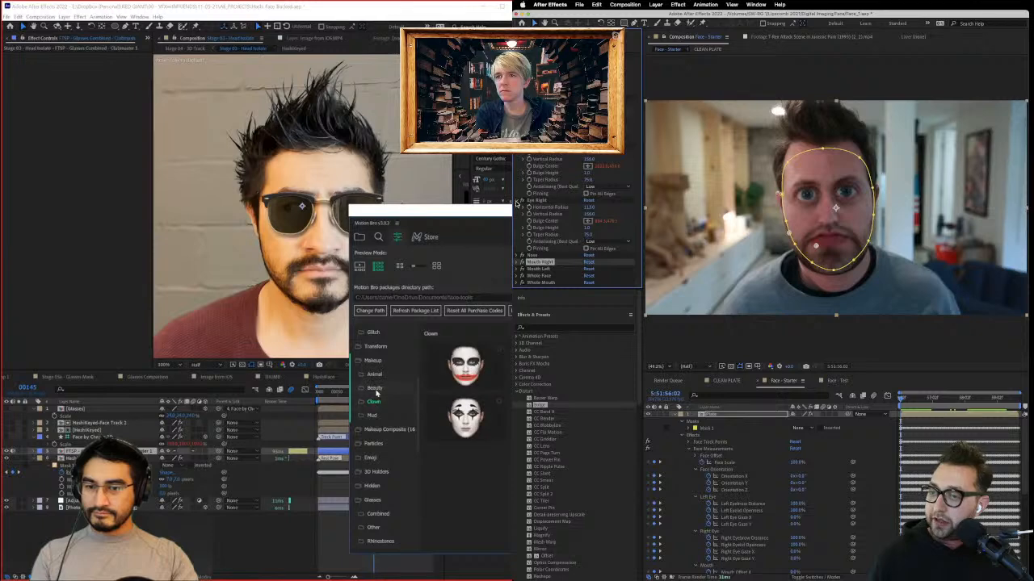
{"action": "left_click", "coordinate": [517, 200]}
{"action": "scroll", "coordinate": [516, 164], "scroll_direction": "down", "scroll_amount": 3}
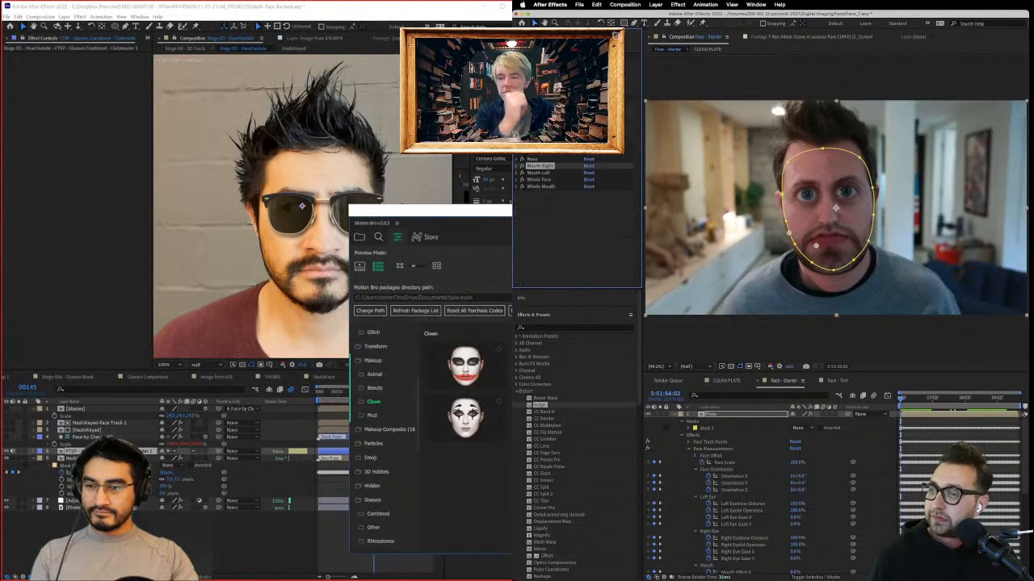
Step: Apply the Clown 2 makeup preset to the HashiKeyed face track layer, delete Face Measurements from Plate, and save the project
{"action": "left_click", "coordinate": [76, 457]}
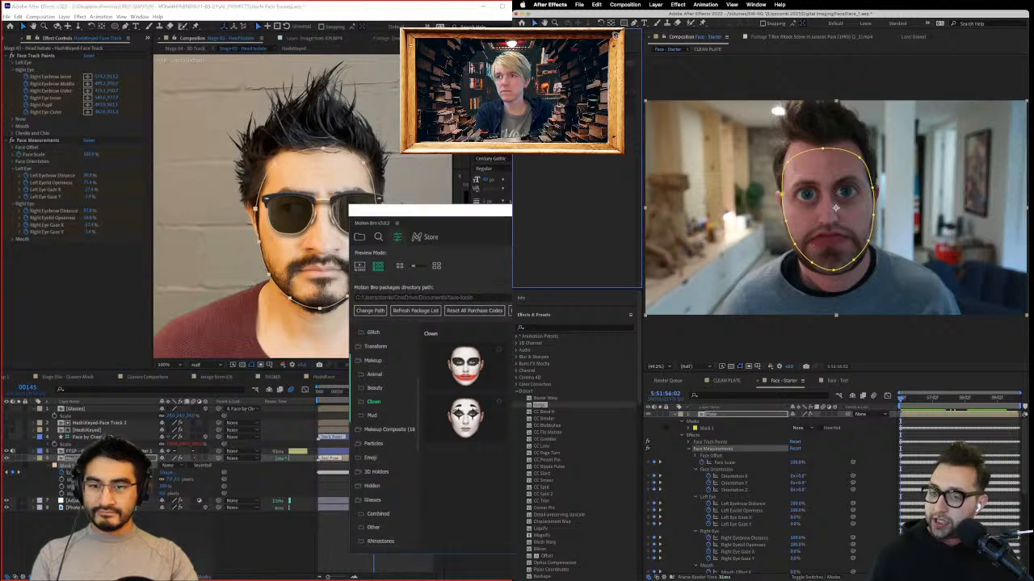
{"action": "key", "text": "Delete"}
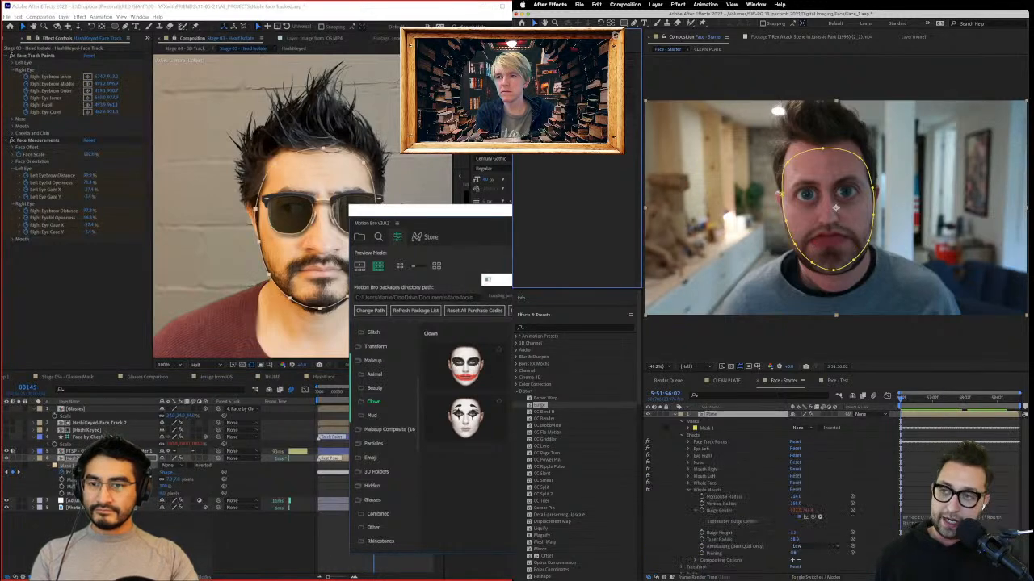
{"action": "key", "text": "super+s"}
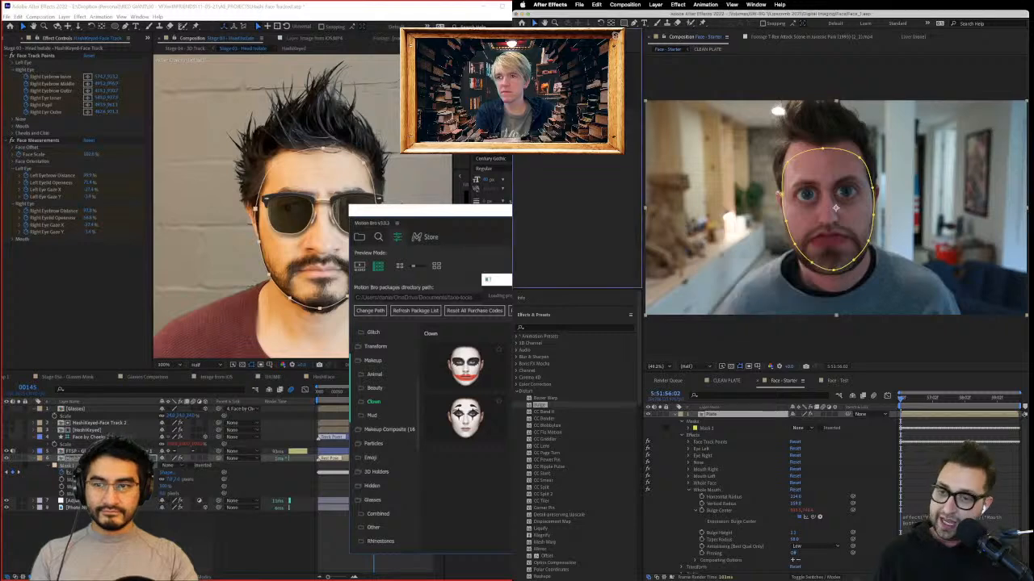
Step: Display Plate's face track points over the face and collapse the layer's Masks group
{"action": "left_click", "coordinate": [710, 441]}
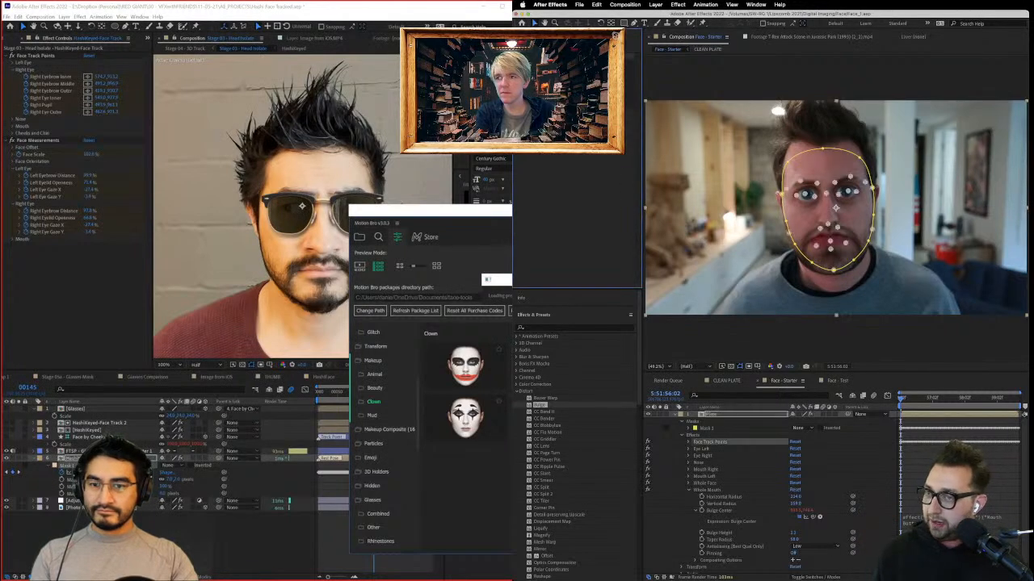
{"action": "left_click", "coordinate": [682, 421]}
{"action": "left_click", "coordinate": [721, 415]}
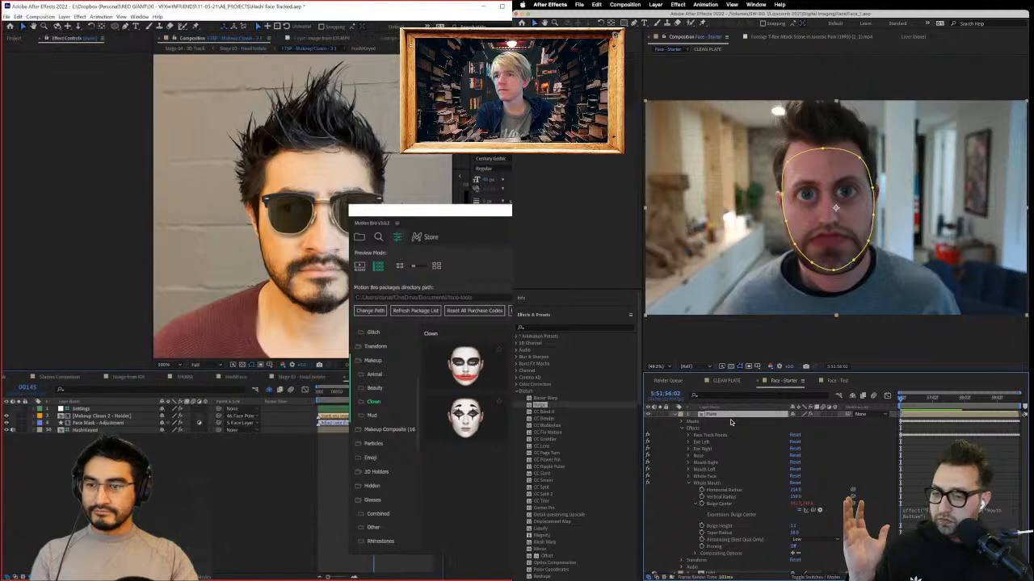
Step: Examine the clown makeup composition's holder and Face Mask - Adjustment layers over time, and the Eye Left and Nose effects on Plate
{"action": "left_click", "coordinate": [321, 393]}
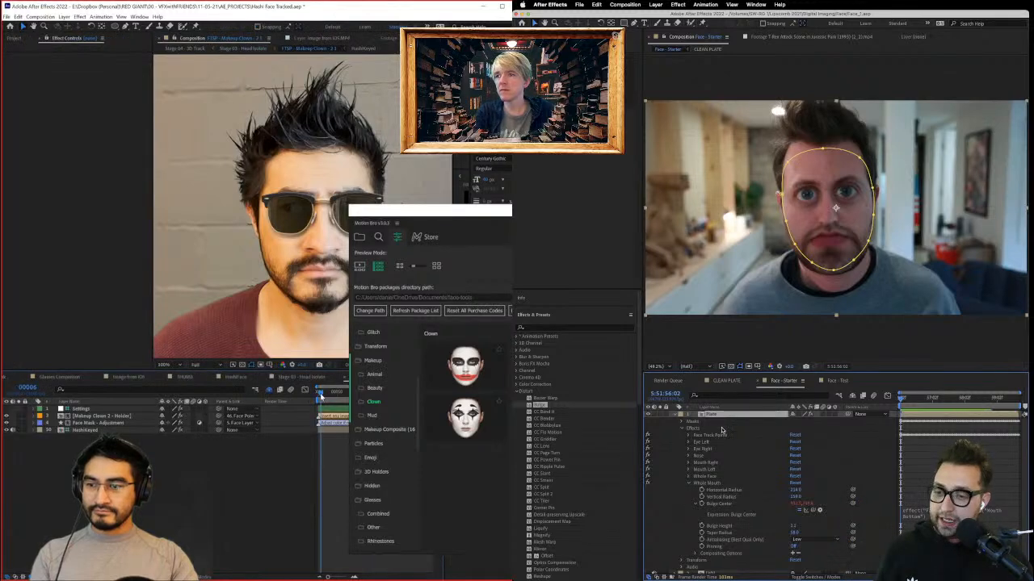
{"action": "left_click", "coordinate": [699, 443]}
{"action": "left_click_drag", "start_coordinate": [327, 394], "coordinate": [341, 393]}
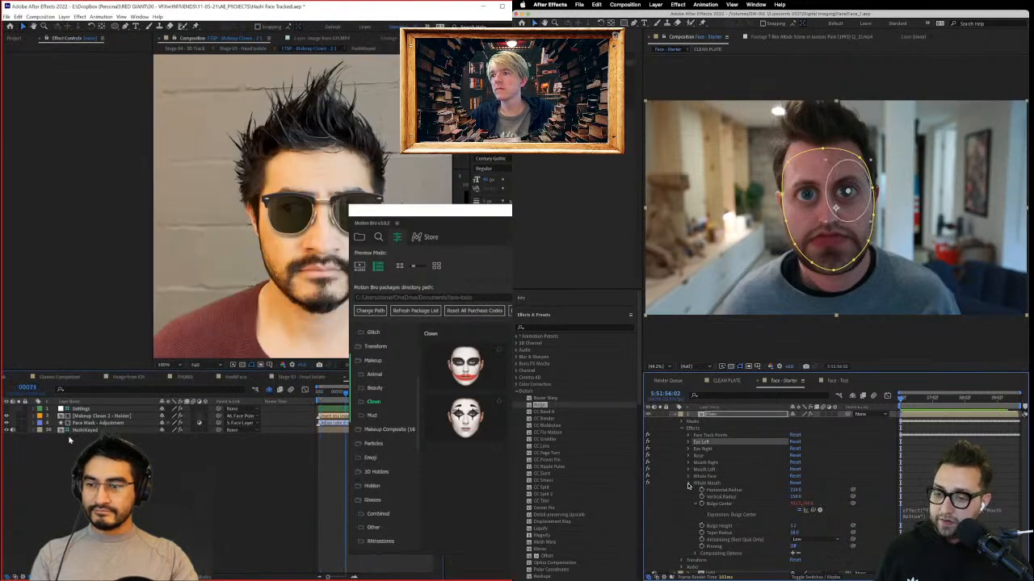
{"action": "left_click", "coordinate": [688, 483]}
{"action": "left_click", "coordinate": [89, 416]}
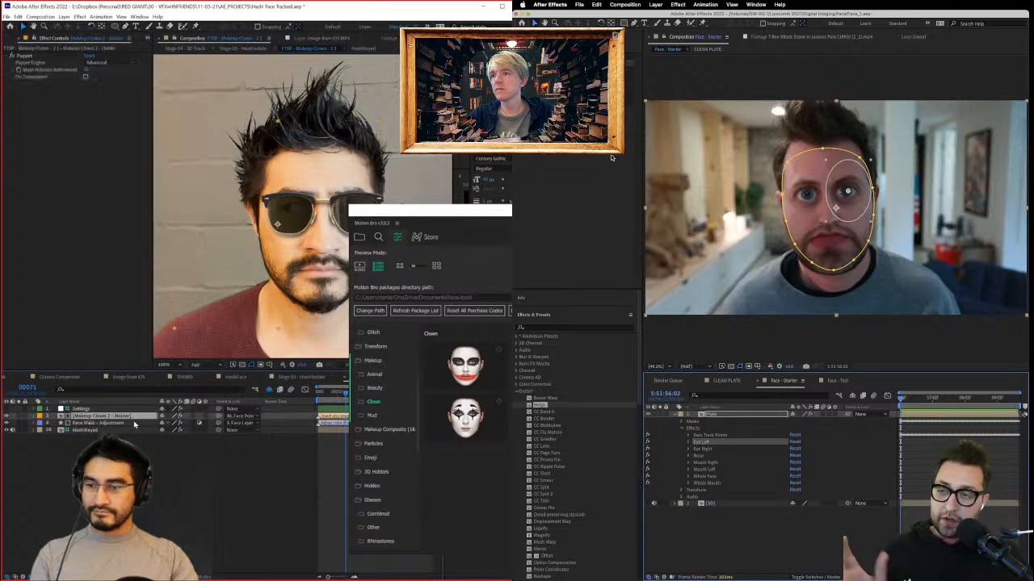
{"action": "left_click", "coordinate": [699, 455]}
{"action": "left_click", "coordinate": [129, 423]}
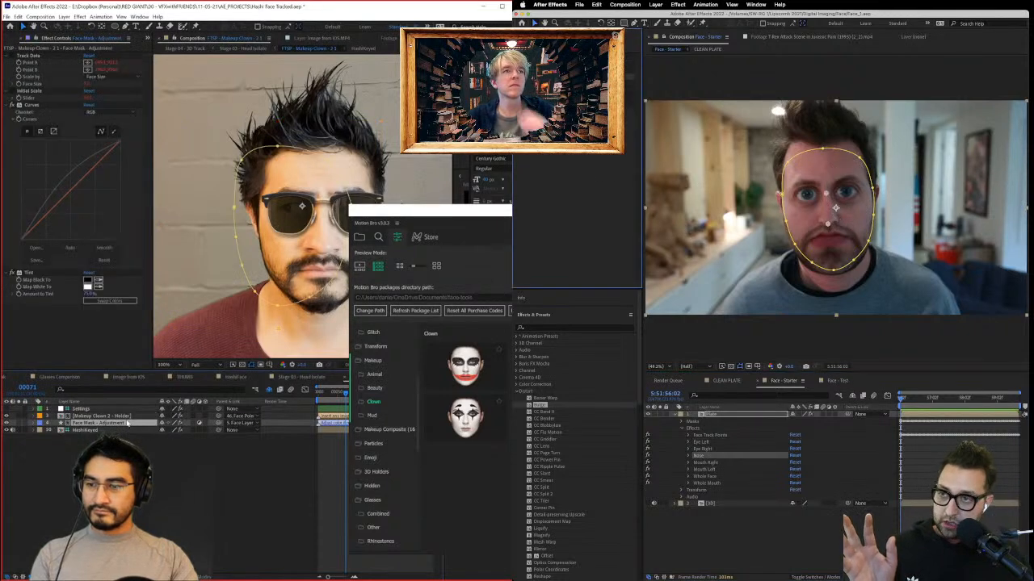
Step: Examine the Clown 2 makeup holder precomp over time and Plate's Whole Mouth and Face Track Points effects, and return to the head isolate composition
{"action": "double_click", "coordinate": [127, 417]}
{"action": "left_click", "coordinate": [706, 482]}
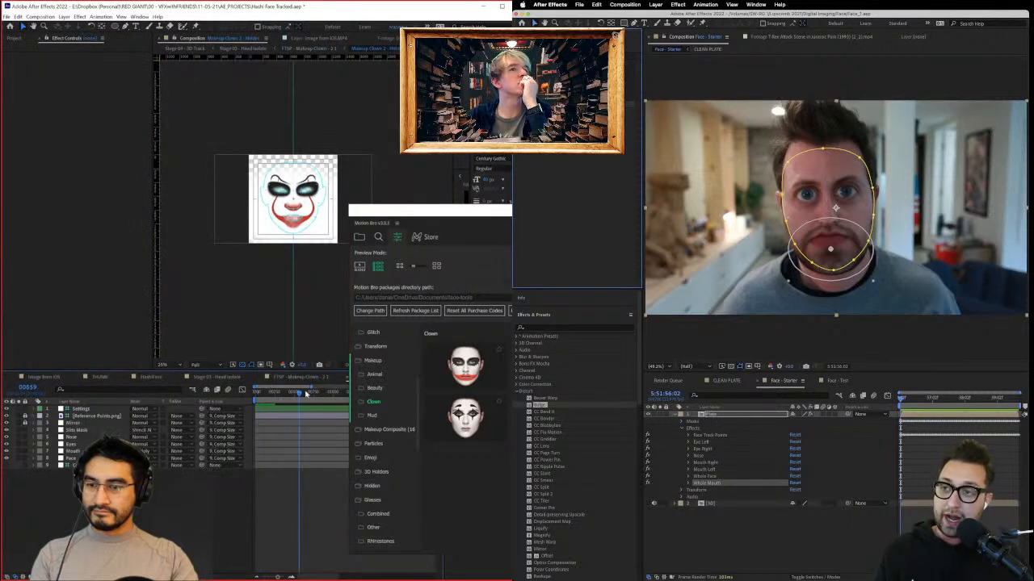
{"action": "left_click", "coordinate": [710, 435]}
{"action": "left_click_drag", "start_coordinate": [306, 394], "coordinate": [252, 401]}
{"action": "left_click", "coordinate": [212, 377]}
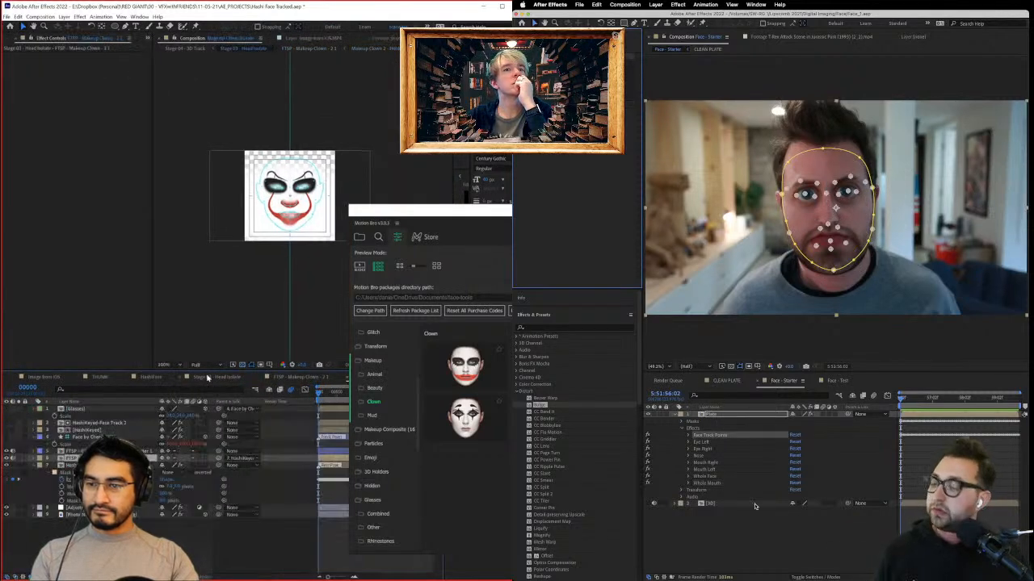
Step: Select Plate's warp effects from Eye Left to Whole Mouth and view the commands for saving them as an animation preset
{"action": "left_click", "coordinate": [699, 443]}
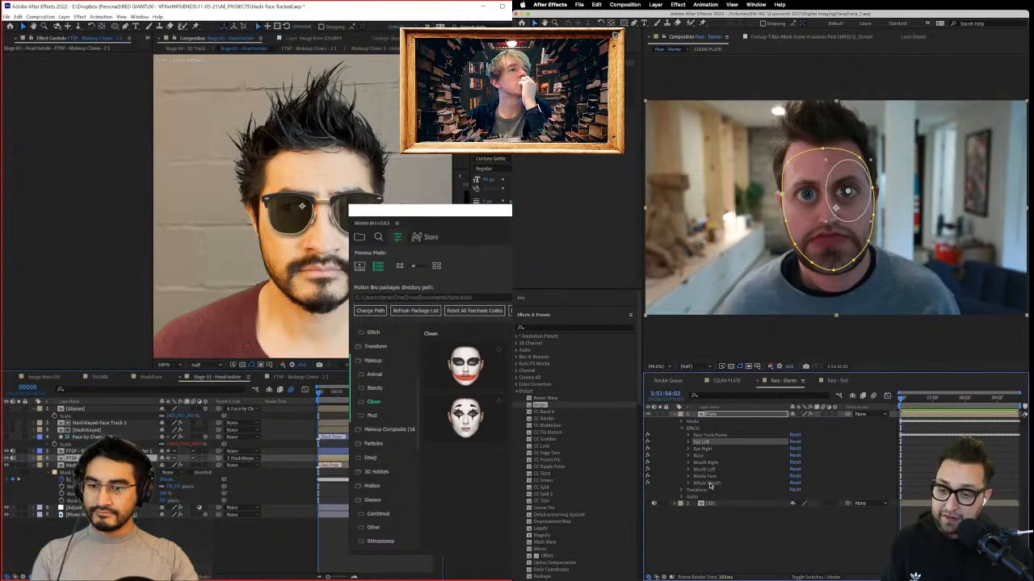
{"action": "left_click", "coordinate": [707, 483], "text": "shift"}
{"action": "mouse_move", "coordinate": [432, 393]}
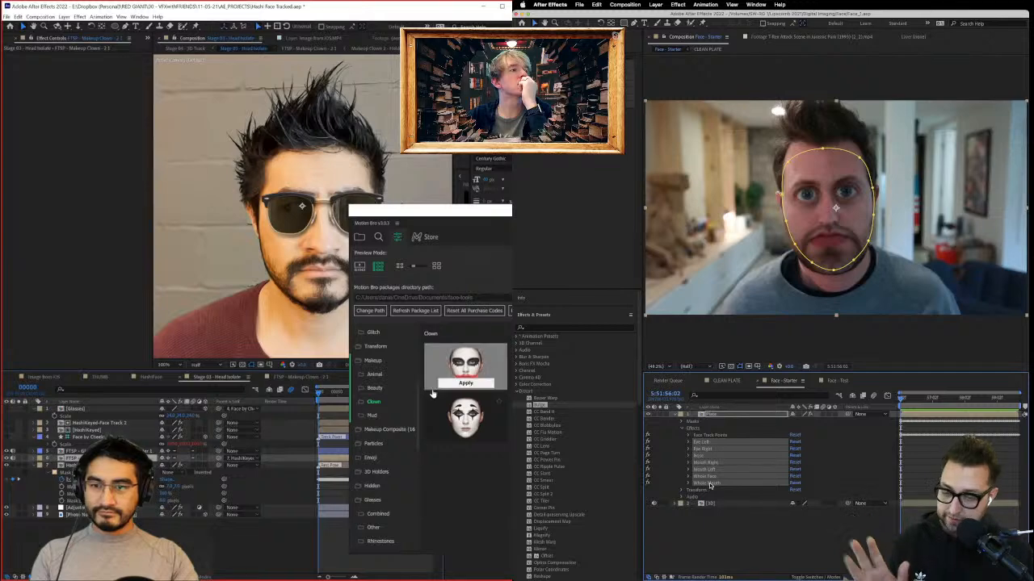
{"action": "left_click", "coordinate": [702, 6]}
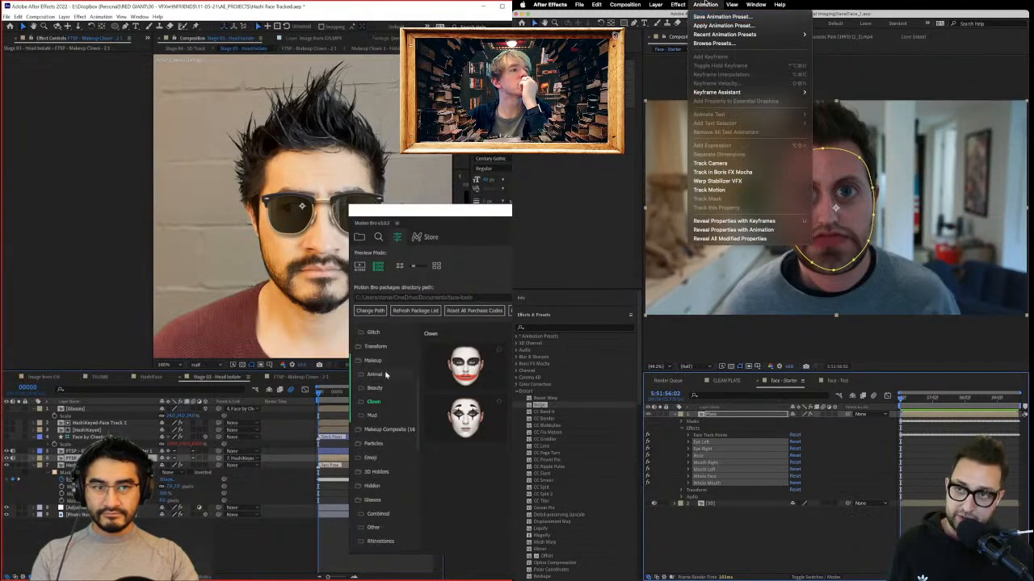
{"action": "left_click", "coordinate": [671, 16]}
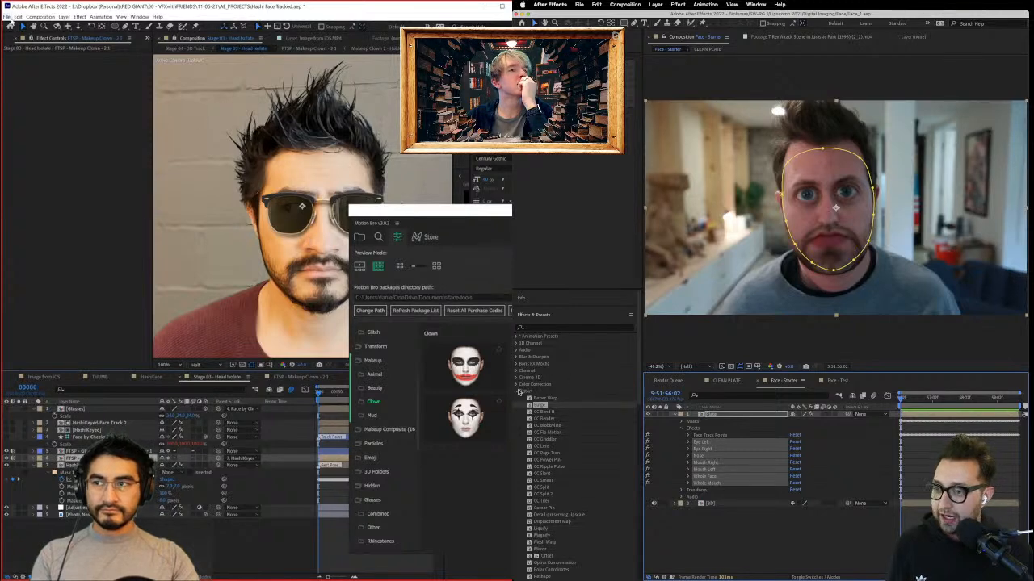
Step: Close the Hashi face tracking project without saving, and select Face Distortion among the other session's animation presets
{"action": "left_click", "coordinate": [7, 17]}
{"action": "left_click", "coordinate": [516, 390]}
{"action": "left_click", "coordinate": [37, 79]}
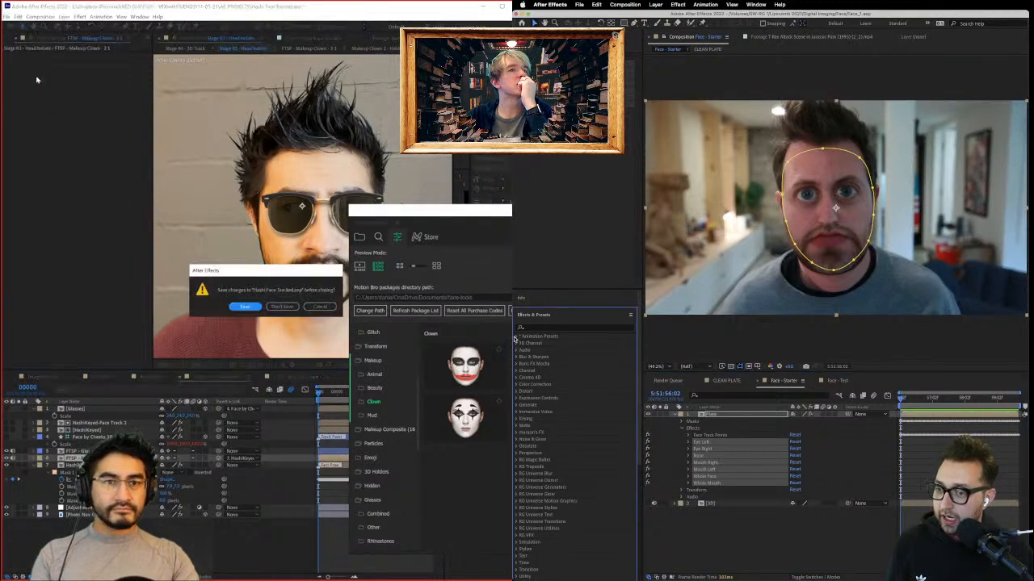
{"action": "left_click", "coordinate": [517, 336]}
{"action": "left_click", "coordinate": [283, 307]}
{"action": "left_click", "coordinate": [543, 364]}
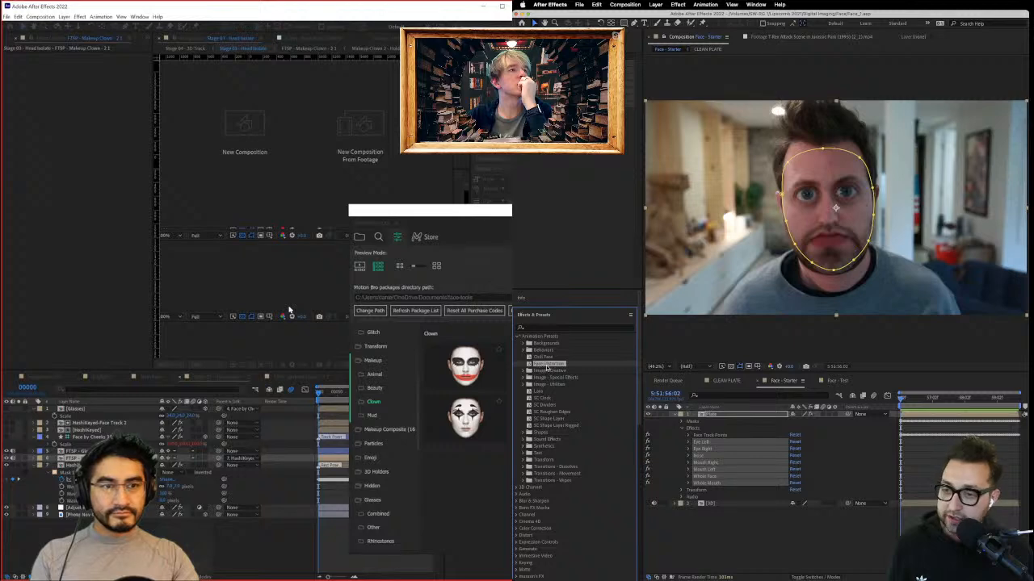
Step: Show the face project's items, and discard the untitled project's changes to browse for another project to open
{"action": "left_click_drag", "start_coordinate": [901, 399], "coordinate": [865, 401]}
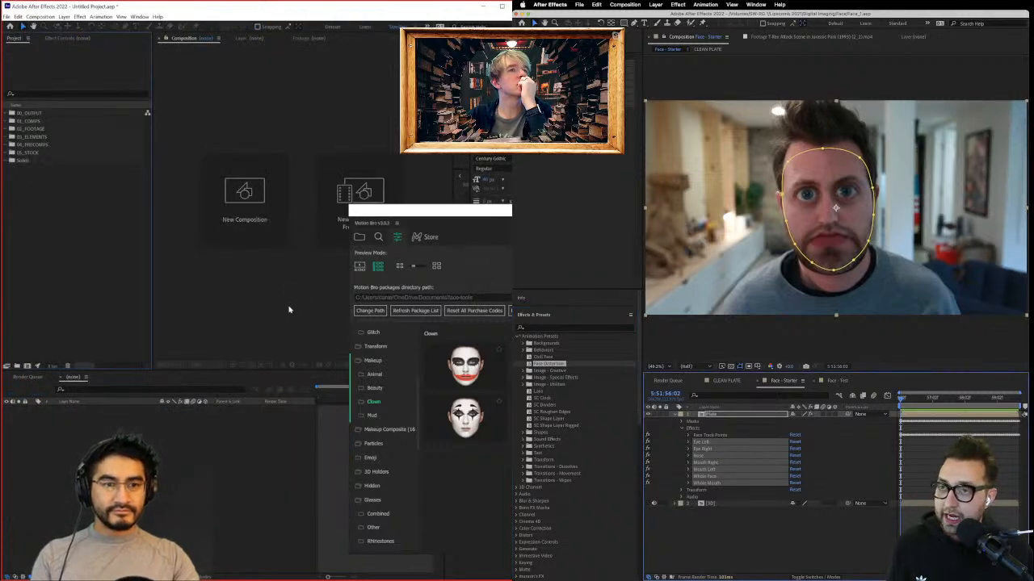
{"action": "key", "text": "super+0"}
{"action": "left_click", "coordinate": [18, 16]}
{"action": "mouse_move", "coordinate": [6, 17]}
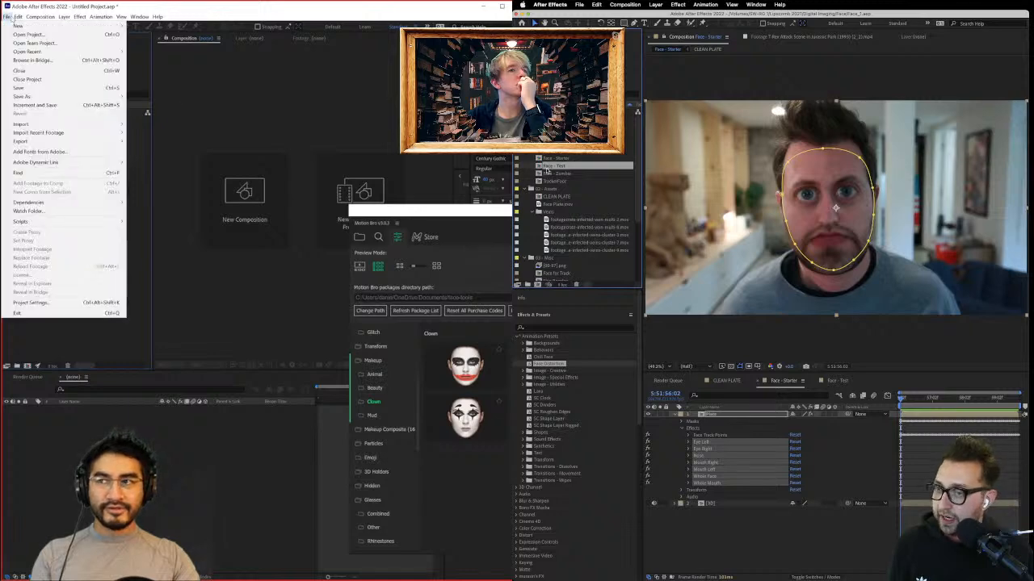
{"action": "scroll", "coordinate": [548, 171], "scroll_direction": "down", "scroll_amount": 4}
{"action": "left_click", "coordinate": [32, 35]}
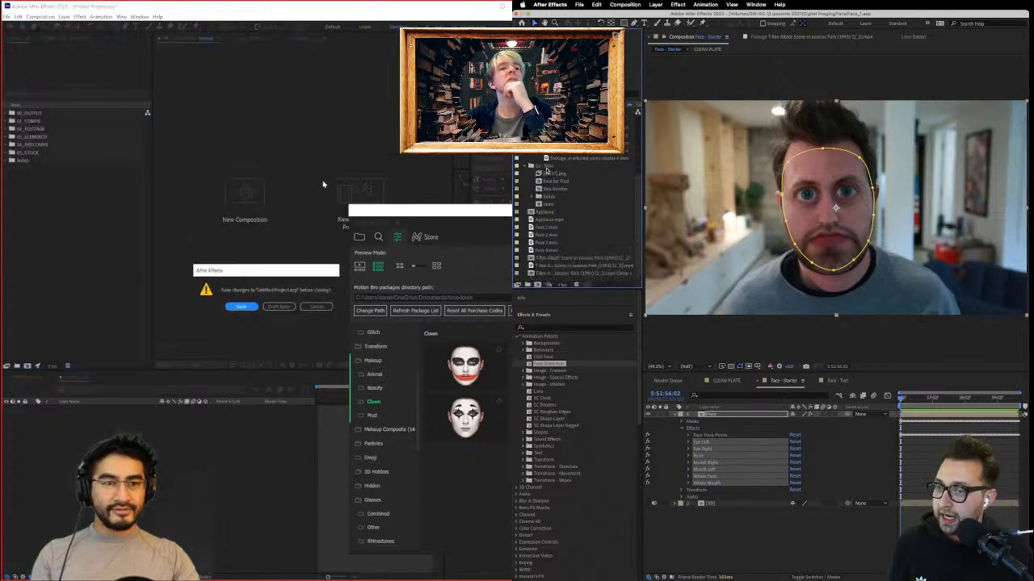
{"action": "left_click", "coordinate": [282, 308]}
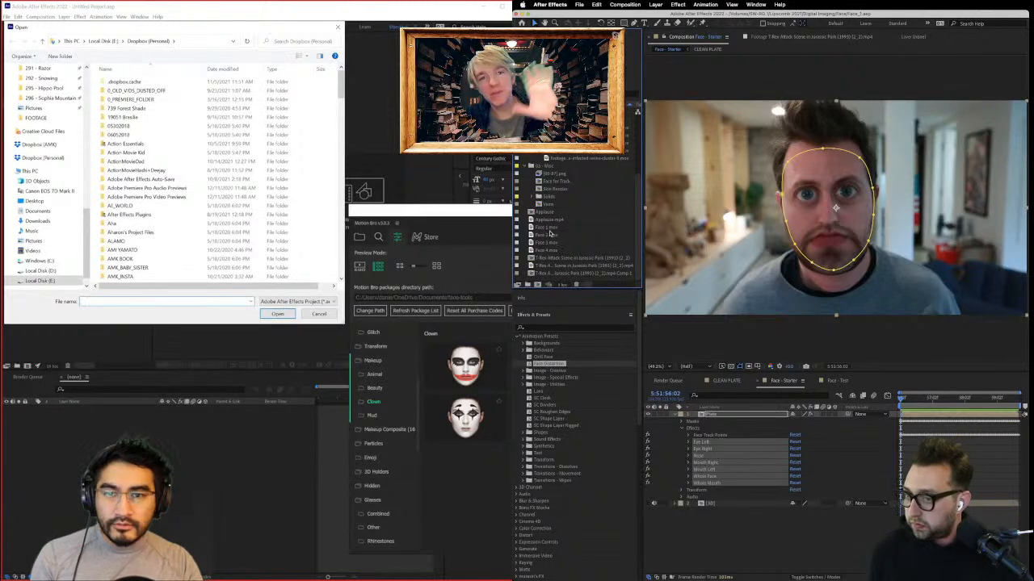
Step: Open the Applause composition from the face project's items while looking through the Dropbox (Personal) folder for the other project
{"action": "scroll", "coordinate": [545, 219], "scroll_direction": "up", "scroll_amount": 4}
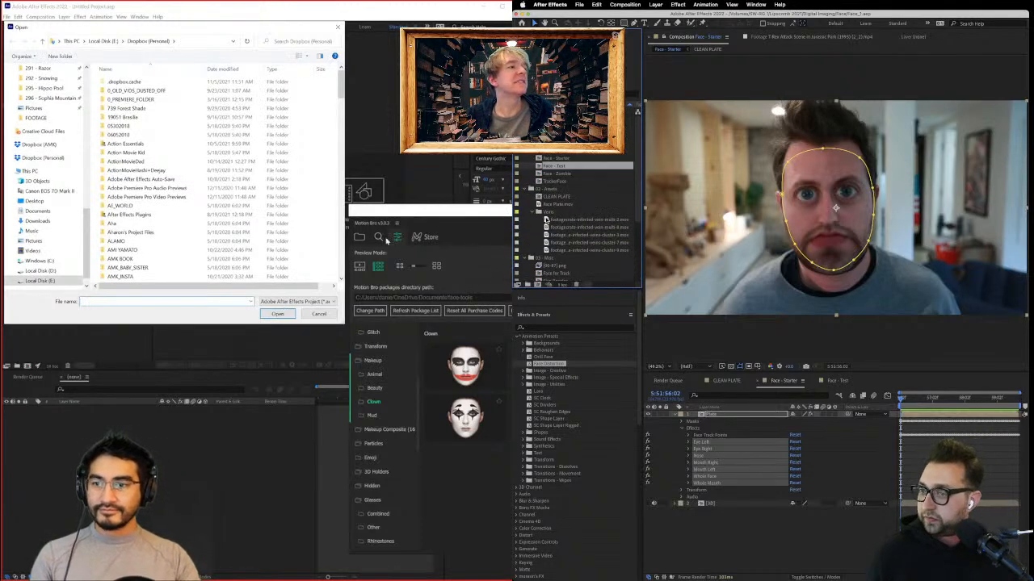
{"action": "scroll", "coordinate": [142, 150], "scroll_direction": "down", "scroll_amount": 4}
{"action": "scroll", "coordinate": [545, 219], "scroll_direction": "down", "scroll_amount": 3}
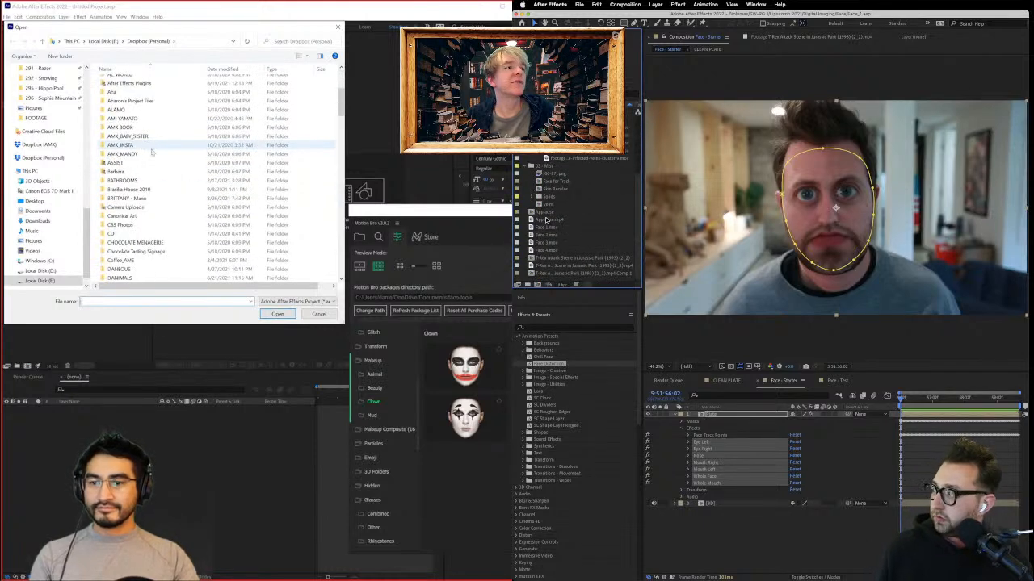
{"action": "scroll", "coordinate": [151, 152], "scroll_direction": "down", "scroll_amount": 10}
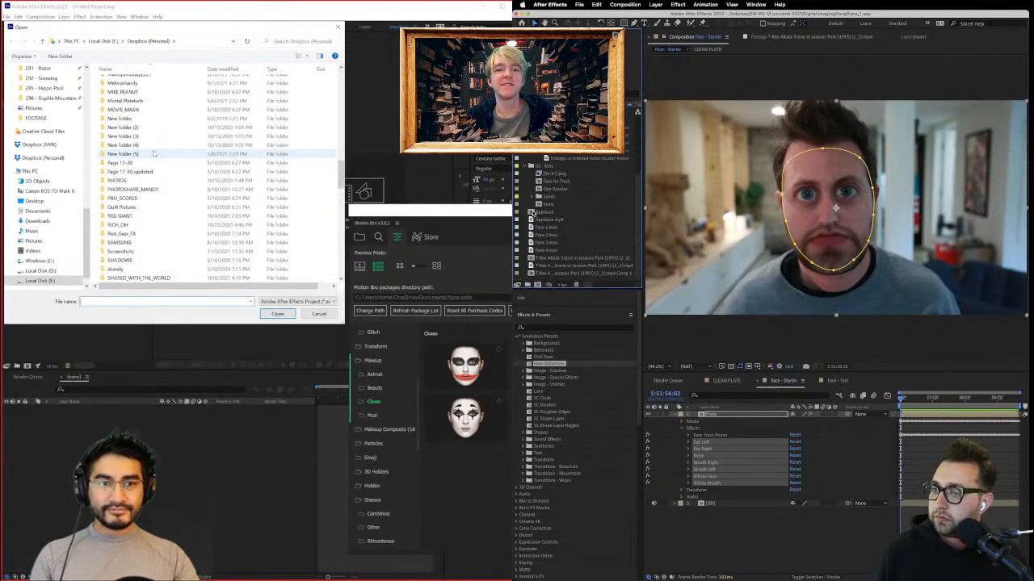
{"action": "double_click", "coordinate": [541, 212]}
{"action": "scroll", "coordinate": [158, 160], "scroll_direction": "down", "scroll_amount": 8}
{"action": "scroll", "coordinate": [159, 160], "scroll_direction": "up", "scroll_amount": 11}
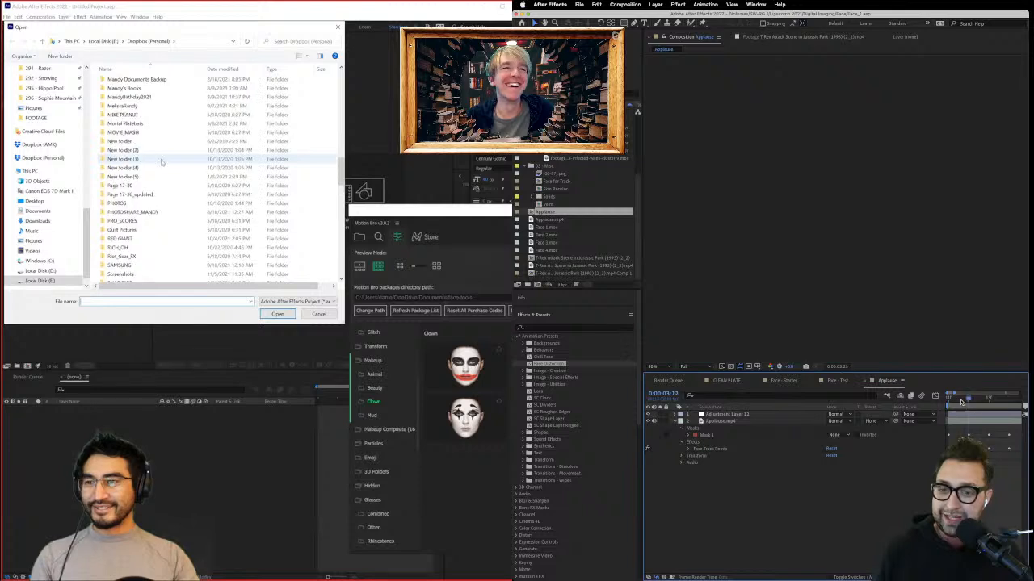
Step: Remove the adjustment layer above Applause.mp4 with the time at 0:00:02:11, and cancel browsing for the other project
{"action": "left_click", "coordinate": [949, 398]}
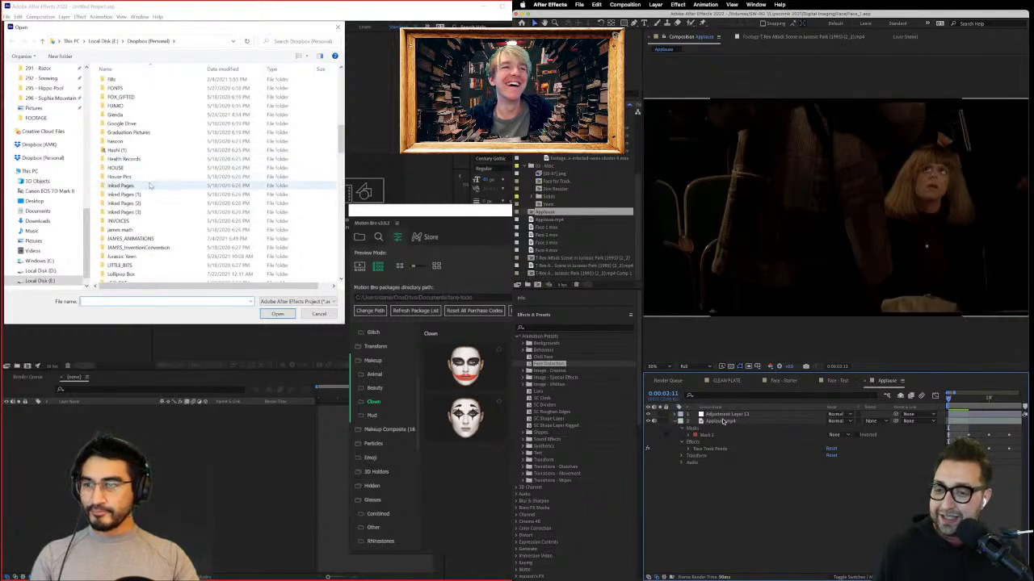
{"action": "scroll", "coordinate": [151, 186], "scroll_direction": "down", "scroll_amount": 12}
{"action": "left_click", "coordinate": [720, 421]}
{"action": "left_click", "coordinate": [320, 314]}
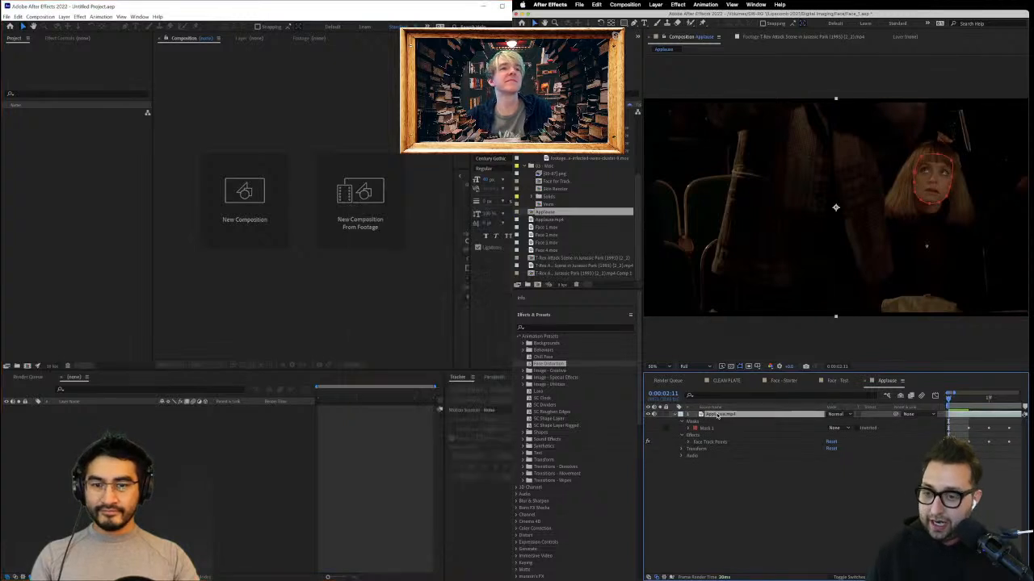
{"action": "left_click", "coordinate": [749, 444]}
Step: Preview the woman's face up close in the Applause composition from 0:00:02:11, and return to that starting frame
{"action": "left_click", "coordinate": [6, 17]}
{"action": "mouse_move", "coordinate": [32, 51]}
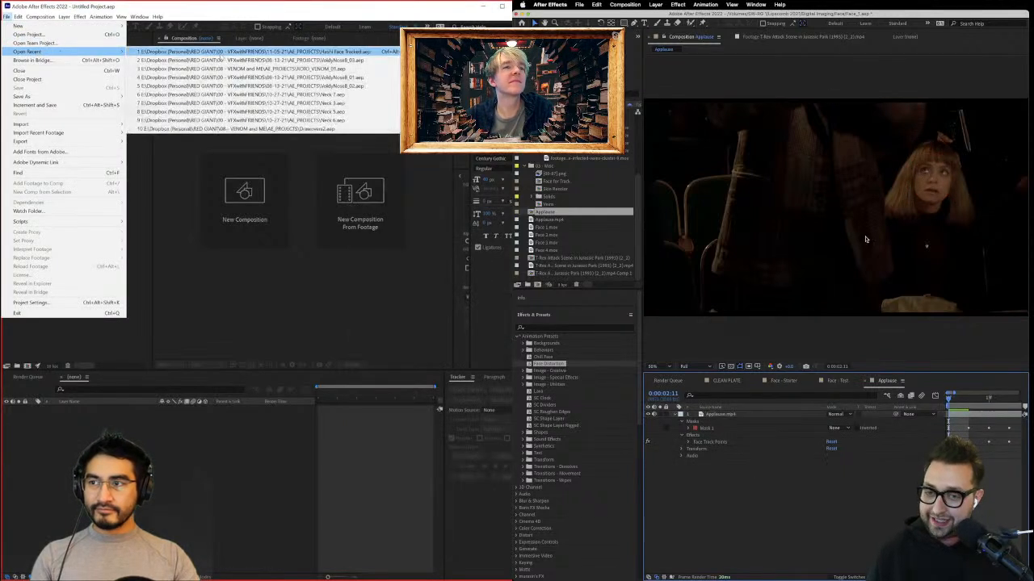
{"action": "scroll", "coordinate": [880, 202], "scroll_direction": "up", "scroll_amount": 2}
{"action": "left_click_drag", "start_coordinate": [893, 200], "coordinate": [701, 205]}
{"action": "key", "text": "minus"}
{"action": "key", "text": "minus"}
{"action": "key", "text": "minus"}
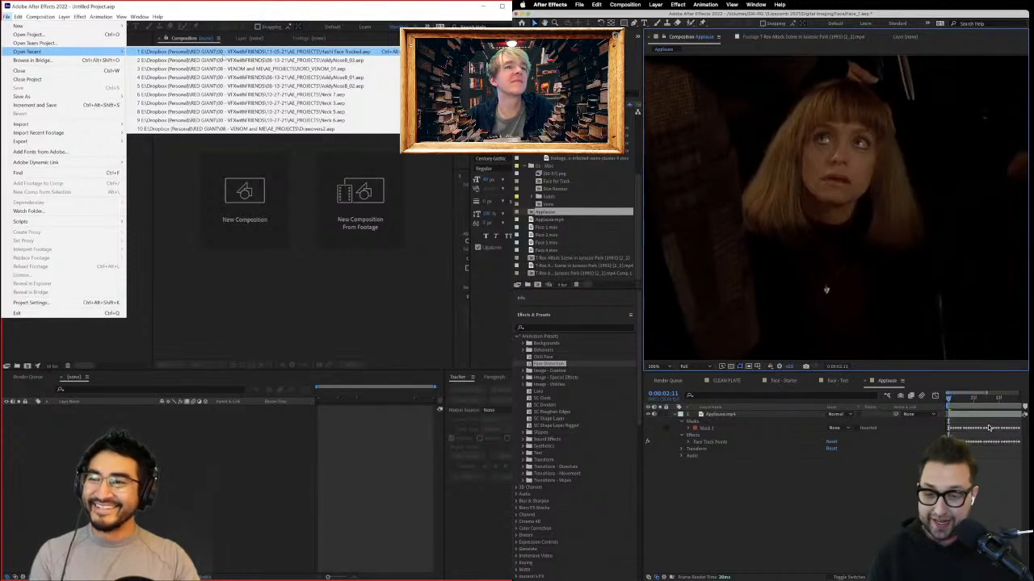
{"action": "left_click", "coordinate": [947, 400]}
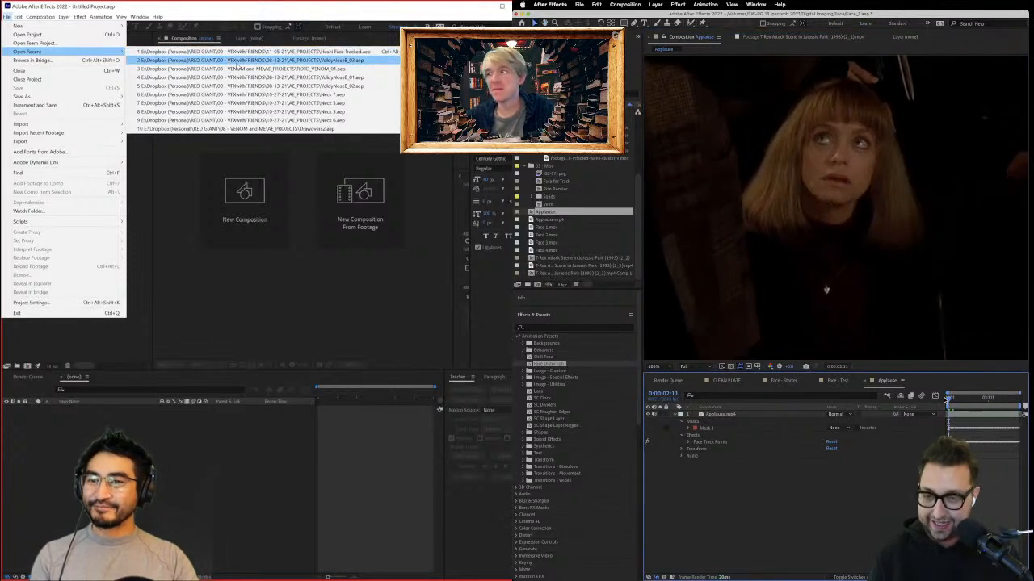
{"action": "key", "text": "Escape"}
{"action": "key", "text": "Escape"}
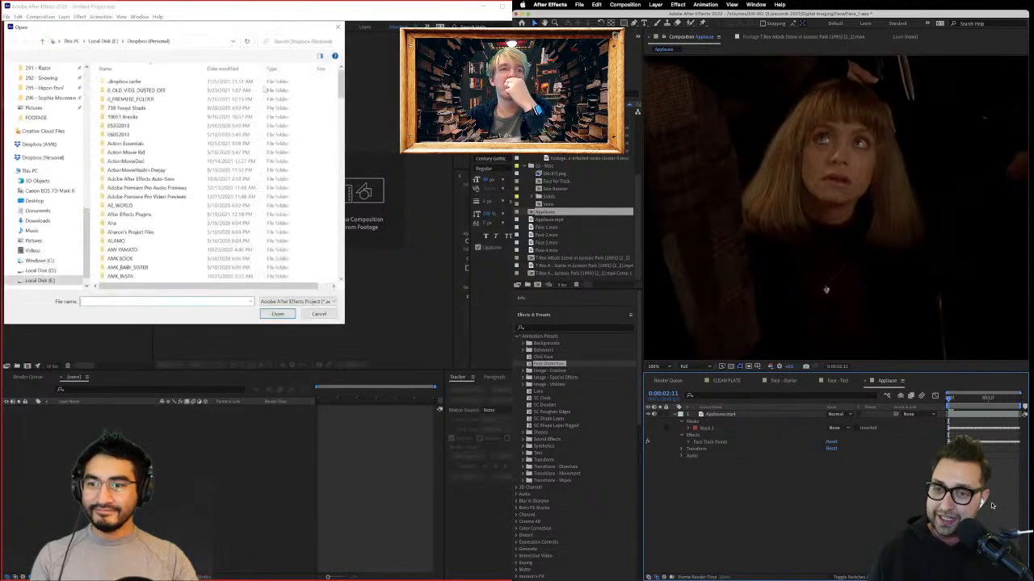
{"action": "key", "text": "space"}
{"action": "key", "text": "Escape"}
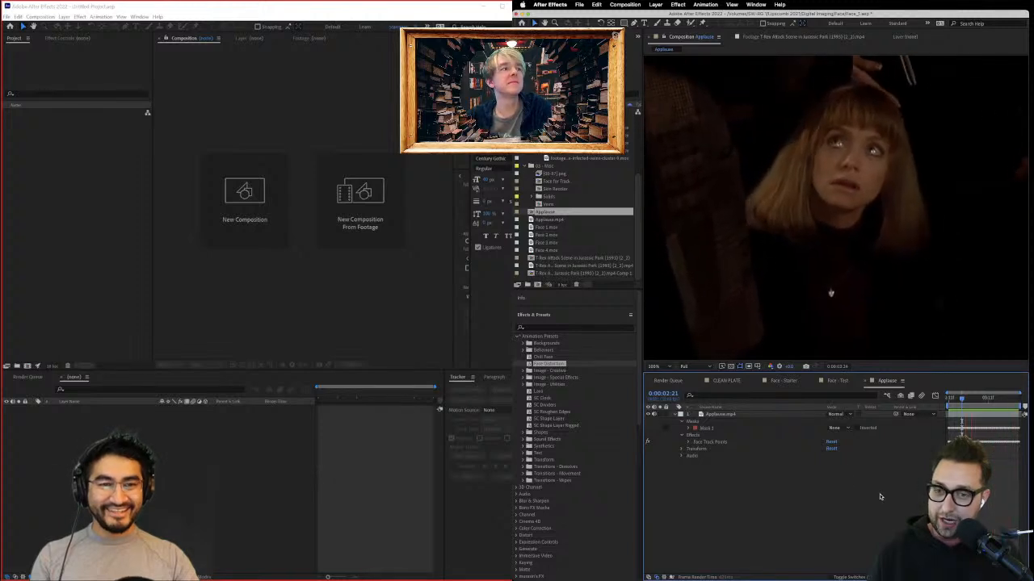
{"action": "left_click_drag", "start_coordinate": [965, 404], "coordinate": [878, 403]}
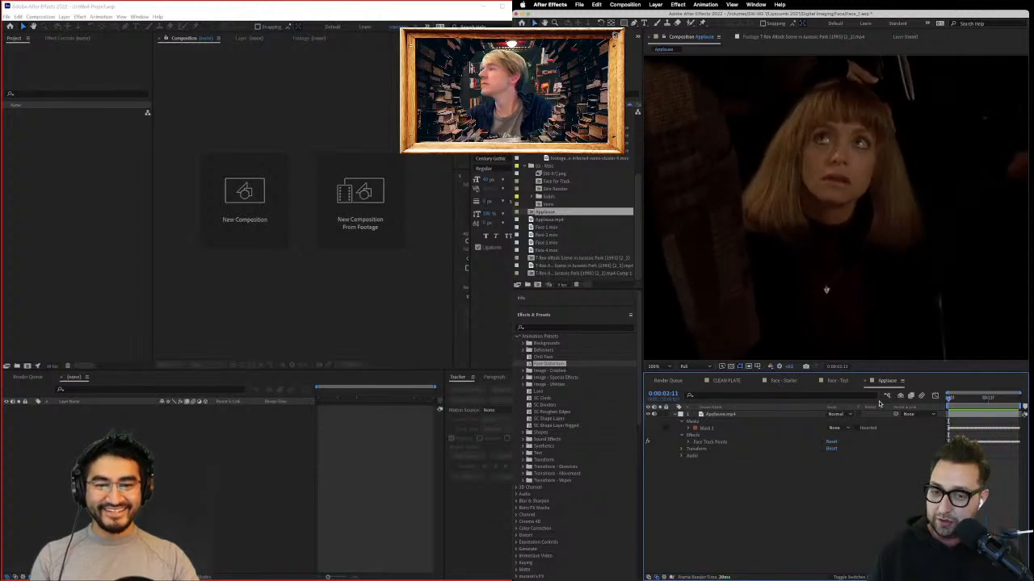
Step: Apply the Face Distortion preset to the face-tracked Applause.mp4 layer and return to the project's items
{"action": "left_click", "coordinate": [717, 415]}
{"action": "left_click", "coordinate": [712, 443]}
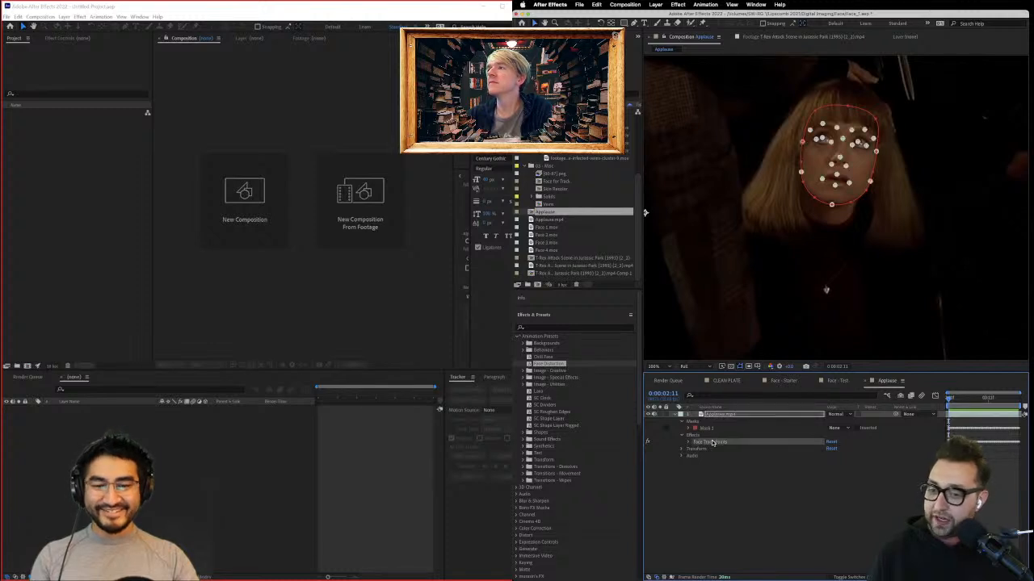
{"action": "left_click", "coordinate": [723, 414]}
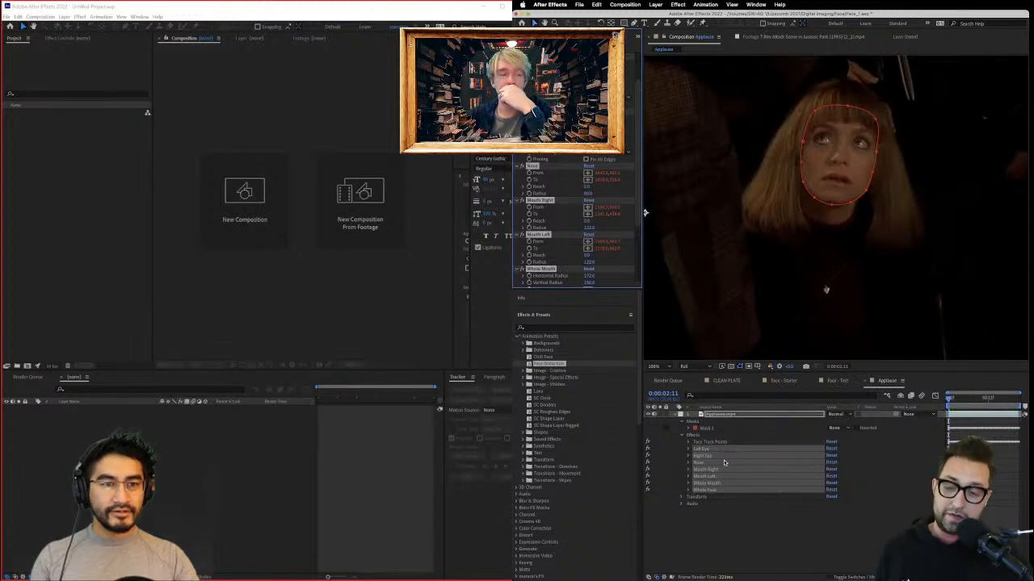
{"action": "left_click", "coordinate": [768, 533]}
{"action": "left_click", "coordinate": [533, 56]}
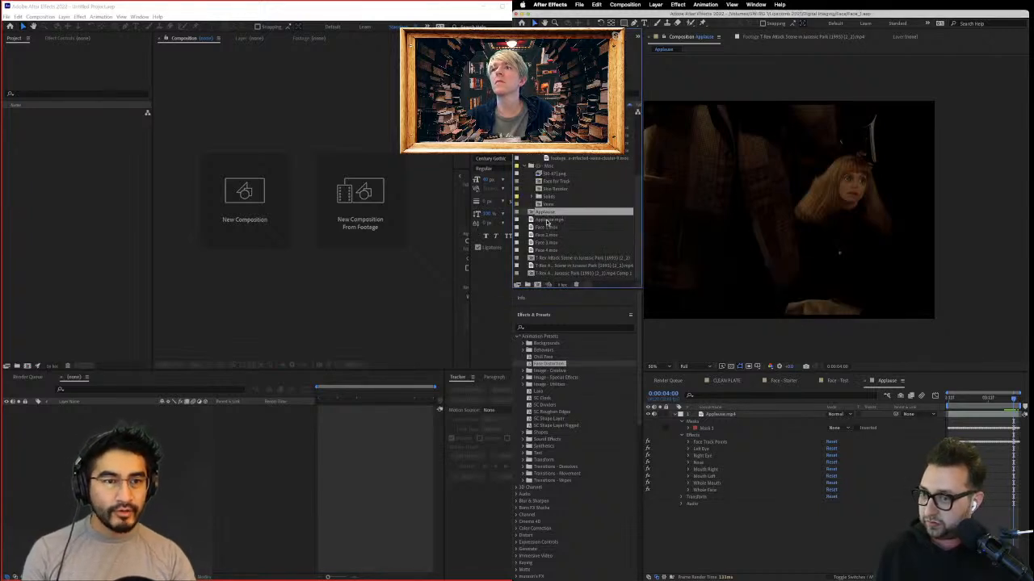
{"action": "mouse_move", "coordinate": [743, 576]}
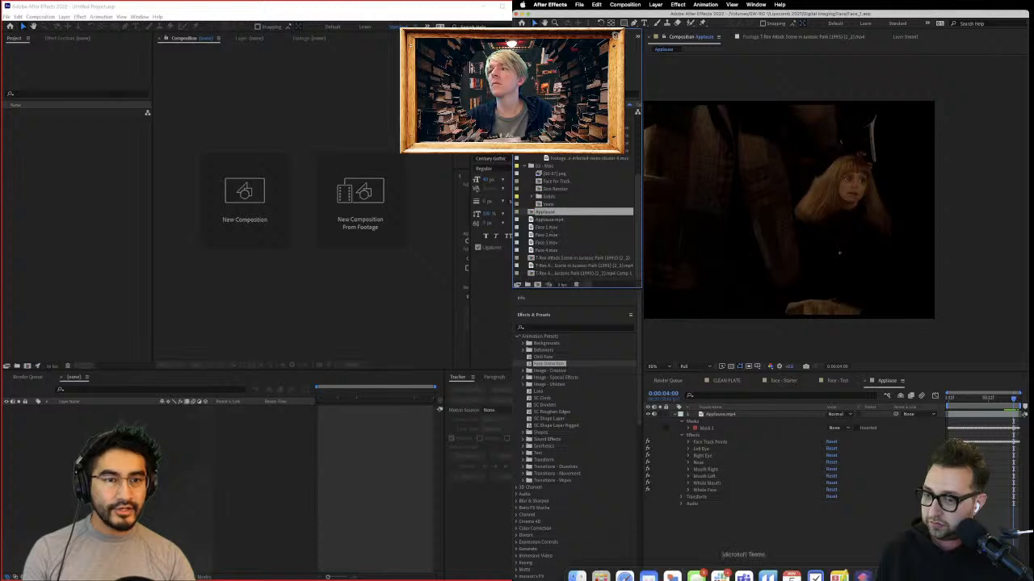
{"action": "left_click", "coordinate": [624, 565]}
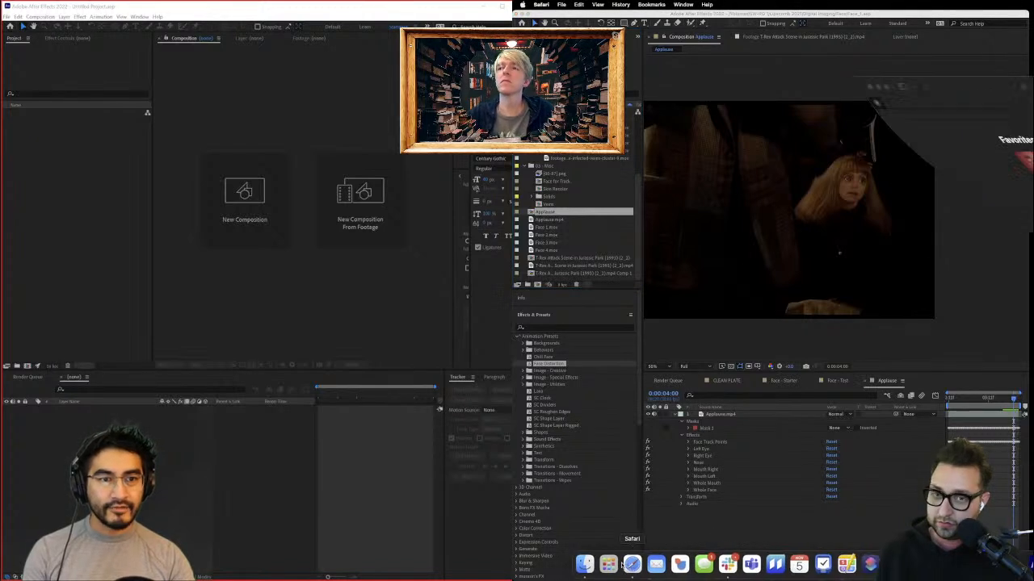
{"action": "left_click_drag", "start_coordinate": [989, 50], "coordinate": [1033, 51]}
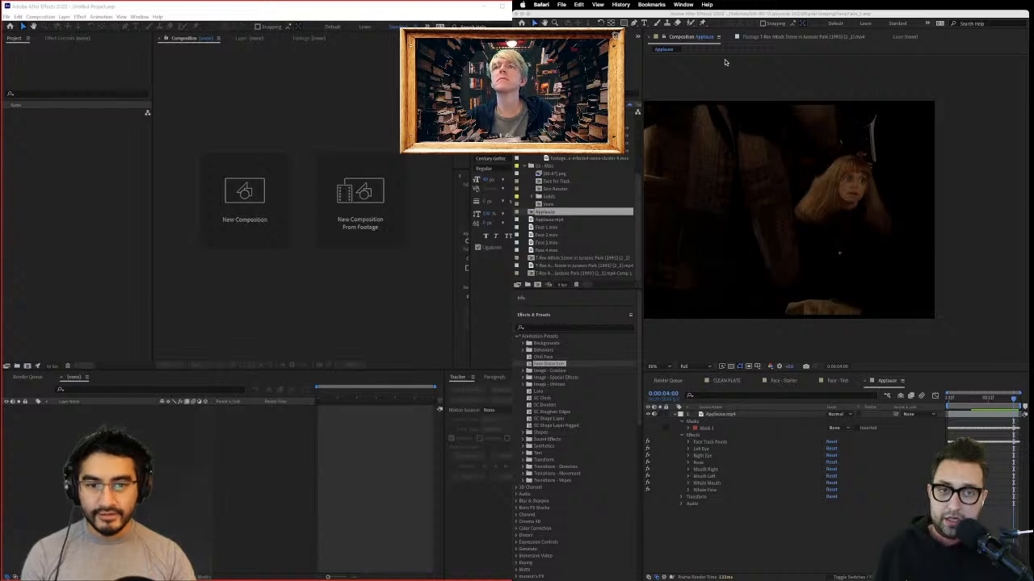
{"action": "left_click", "coordinate": [553, 212]}
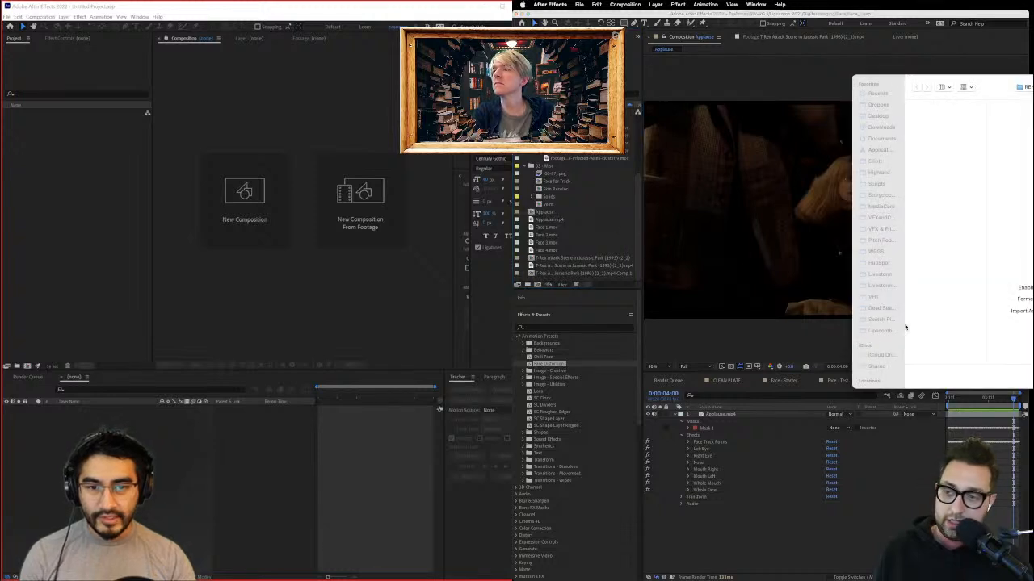
{"action": "key", "text": "Escape"}
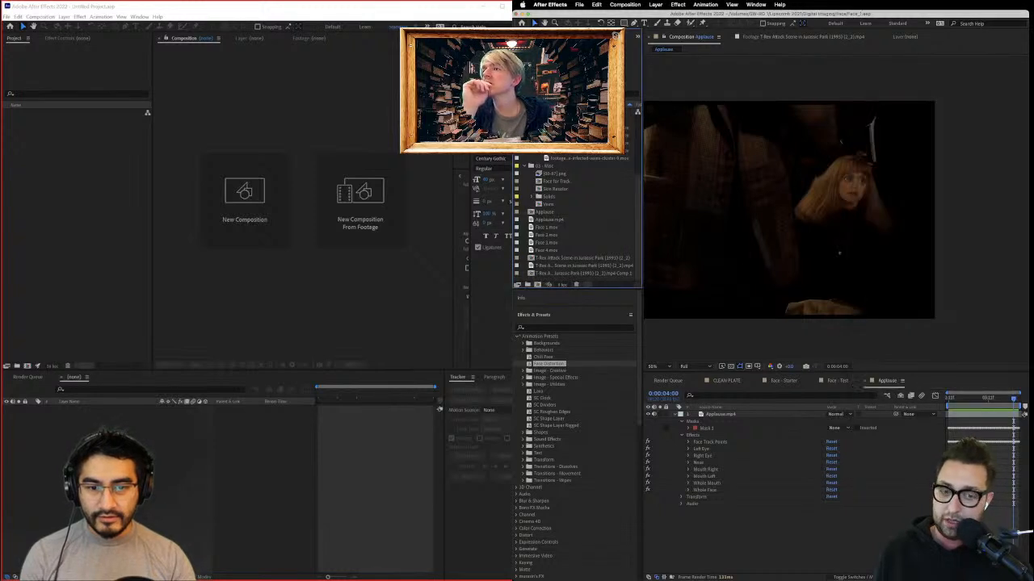
Step: Open the T-Rex attack scene footage from Jurassic Park and look through its shots
{"action": "double_click", "coordinate": [530, 265]}
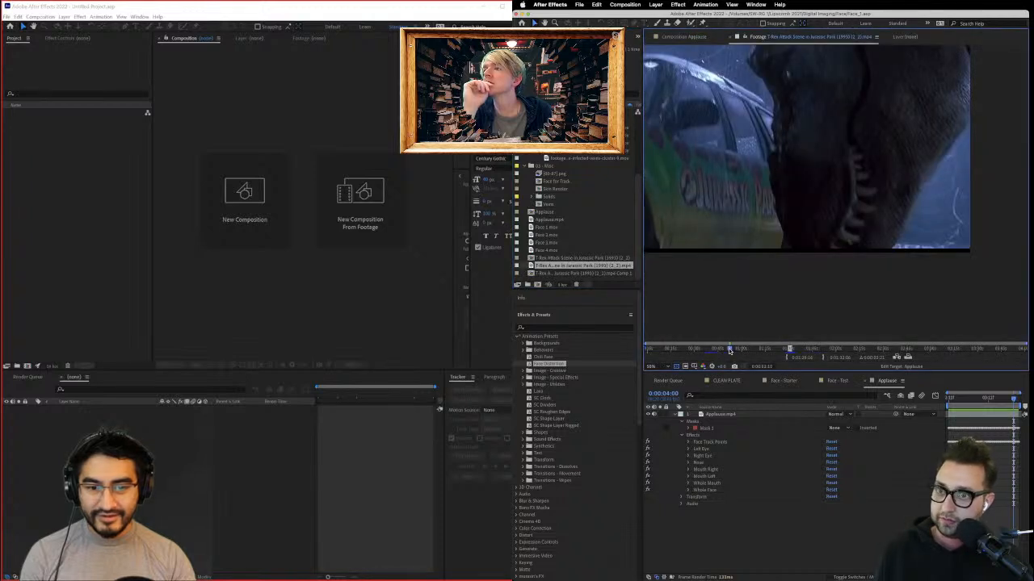
{"action": "left_click_drag", "start_coordinate": [728, 348], "coordinate": [723, 349]}
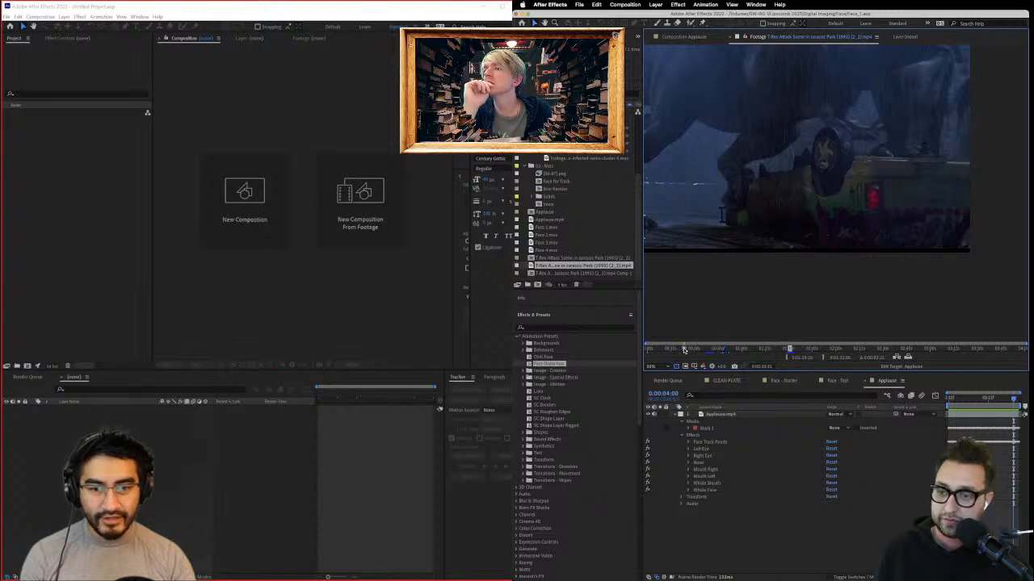
{"action": "left_click_drag", "start_coordinate": [684, 349], "coordinate": [708, 349]}
Step: Open the recent Voldy nose project, version 03, from the 08-13-21 AE_PROJECTS folder
{"action": "left_click", "coordinate": [6, 16]}
{"action": "mouse_move", "coordinate": [97, 51]}
{"action": "left_click", "coordinate": [348, 62]}
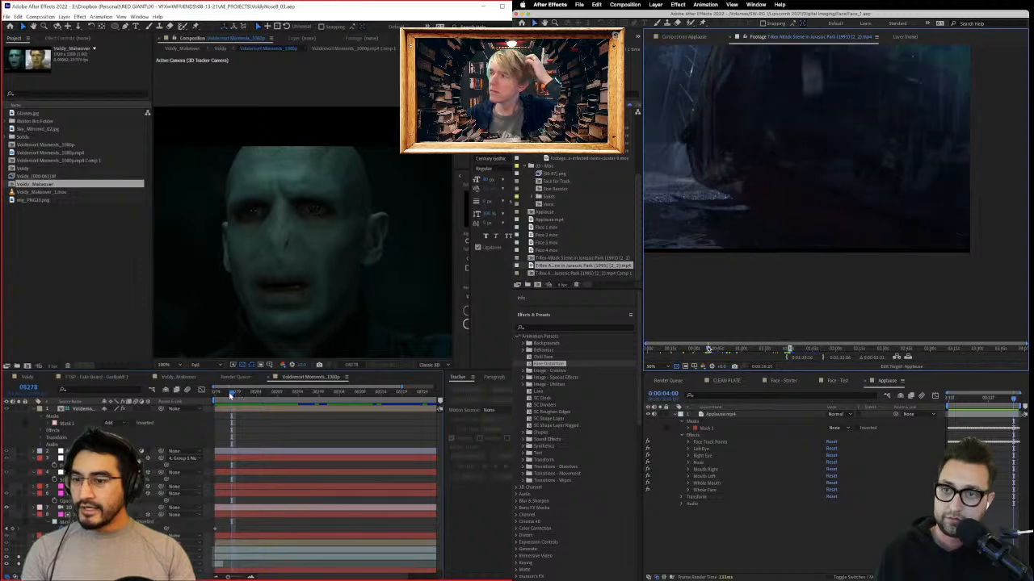
Step: Examine the noseless face in the Voldemort Moments_1080p composition up close and at several frames, returning to frame 08280
{"action": "left_click_drag", "start_coordinate": [231, 396], "coordinate": [323, 405]}
{"action": "left_click", "coordinate": [630, 570]}
{"action": "scroll", "coordinate": [346, 260], "scroll_direction": "up", "scroll_amount": 1}
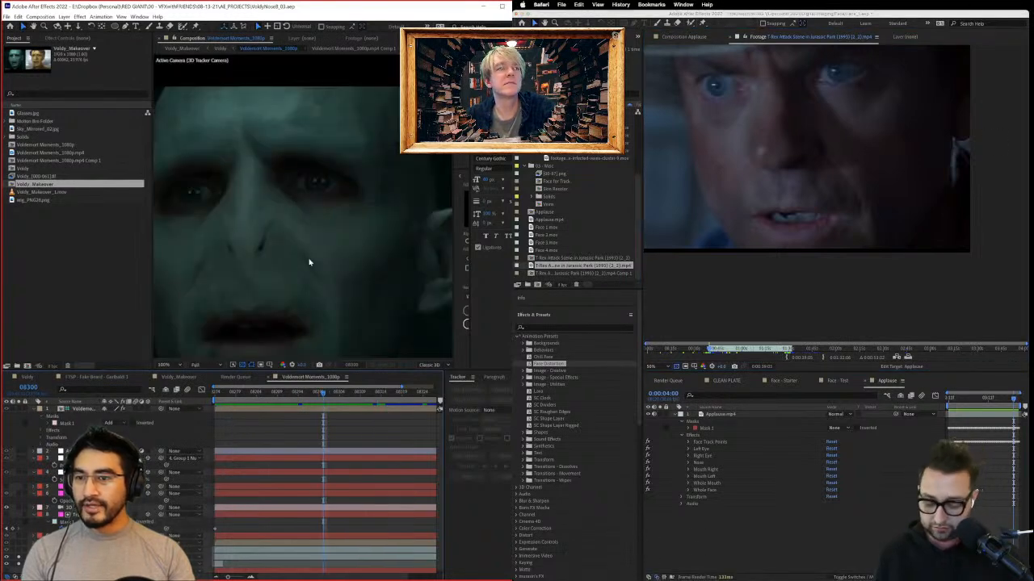
{"action": "scroll", "coordinate": [347, 254], "scroll_direction": "down", "scroll_amount": 2}
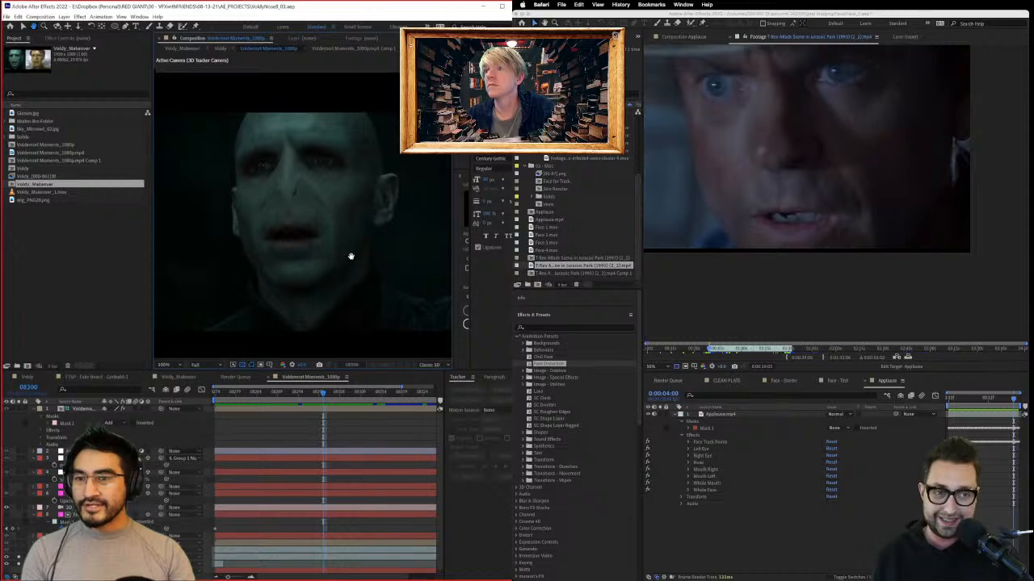
{"action": "scroll", "coordinate": [347, 258], "scroll_direction": "up", "scroll_amount": 2}
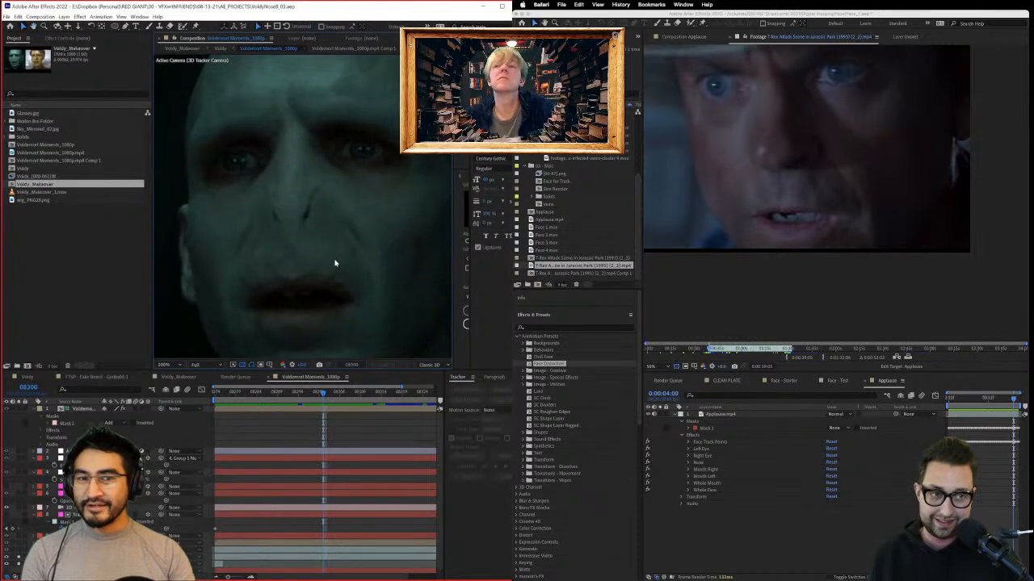
{"action": "scroll", "coordinate": [371, 295], "scroll_direction": "down", "scroll_amount": 2}
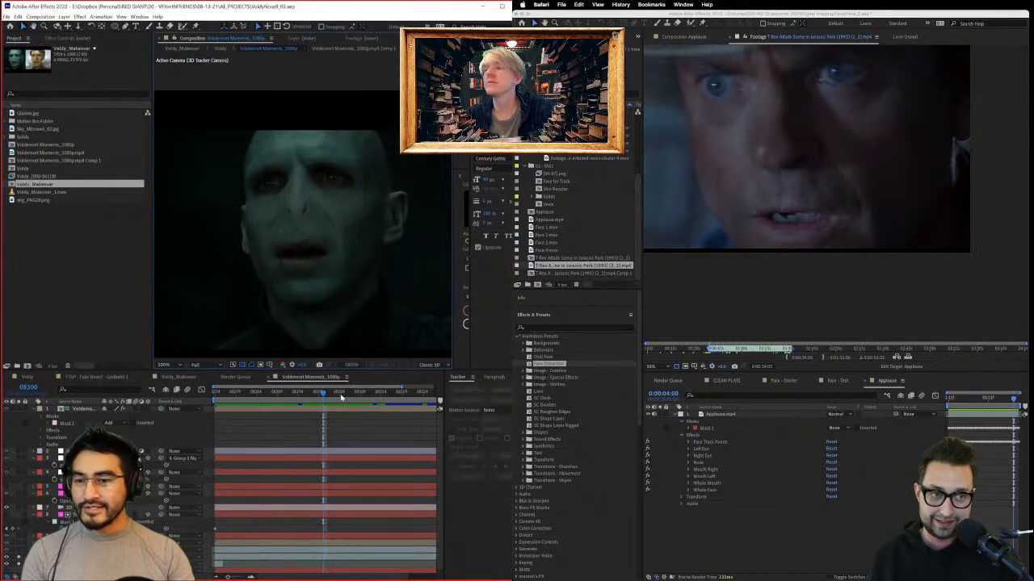
{"action": "mouse_move", "coordinate": [340, 398]}
{"action": "left_mouse_down"}
{"action": "mouse_move", "coordinate": [361, 395]}
{"action": "mouse_move", "coordinate": [340, 397]}
{"action": "left_mouse_up"}
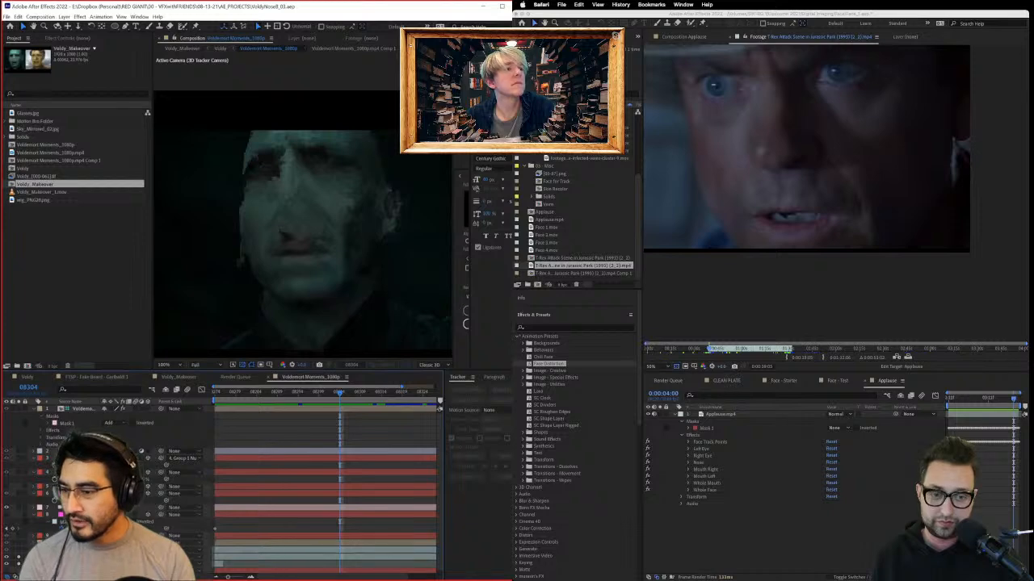
{"action": "scroll", "coordinate": [324, 489], "scroll_direction": "down", "scroll_amount": 1}
{"action": "left_click", "coordinate": [186, 562]}
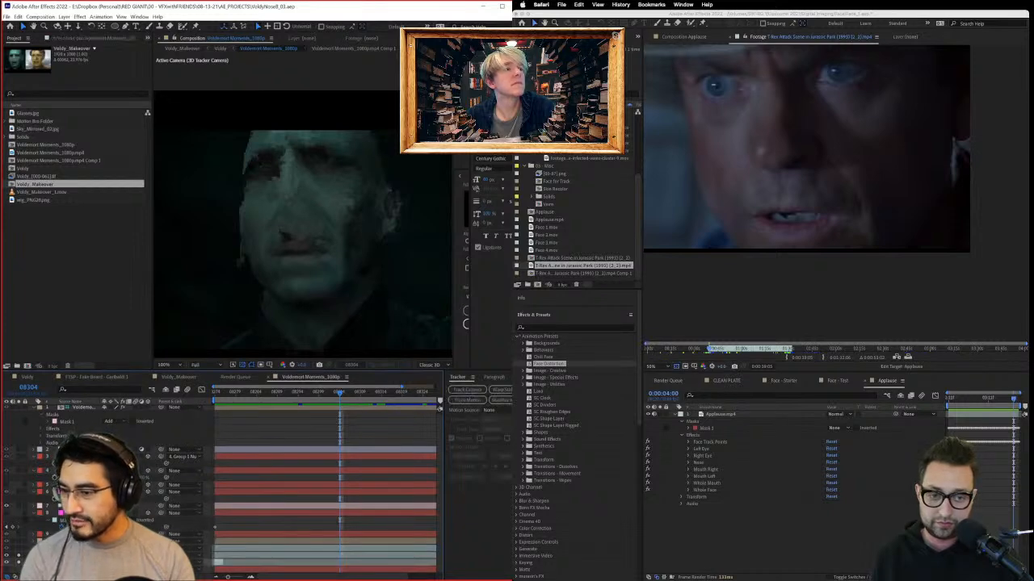
{"action": "left_click", "coordinate": [186, 555]}
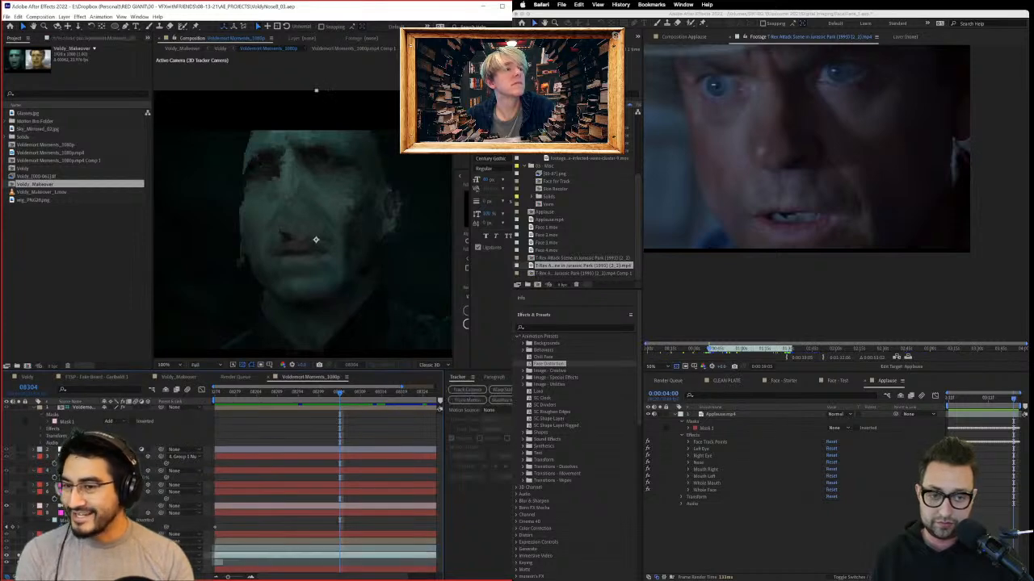
{"action": "left_click", "coordinate": [245, 393]}
{"action": "left_click_drag", "start_coordinate": [274, 398], "coordinate": [241, 403]}
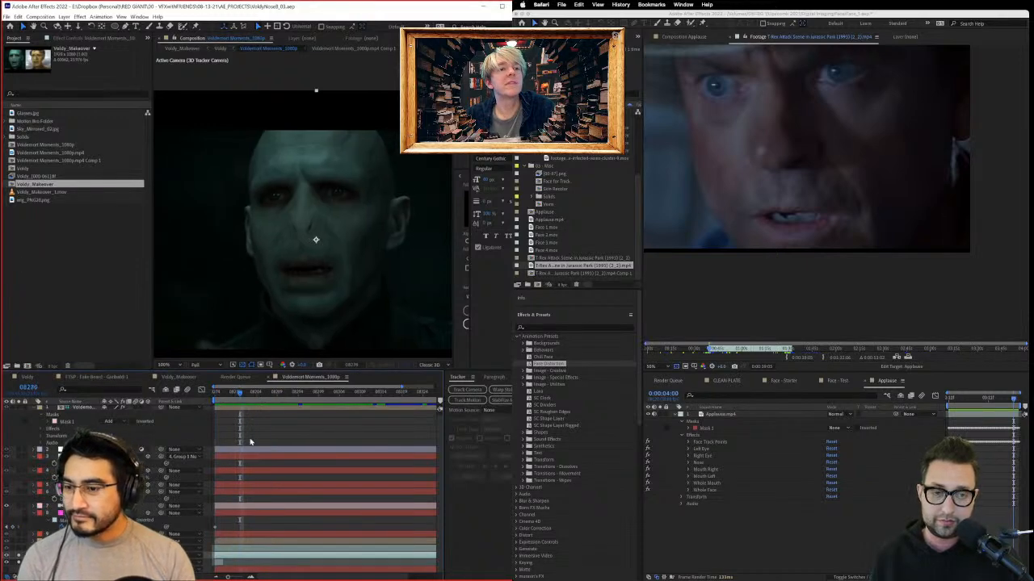
Step: Review the Media & Disk Cache and Import preferences, including hardware accelerated decoding, and leave them without changes
{"action": "left_click", "coordinate": [18, 16]}
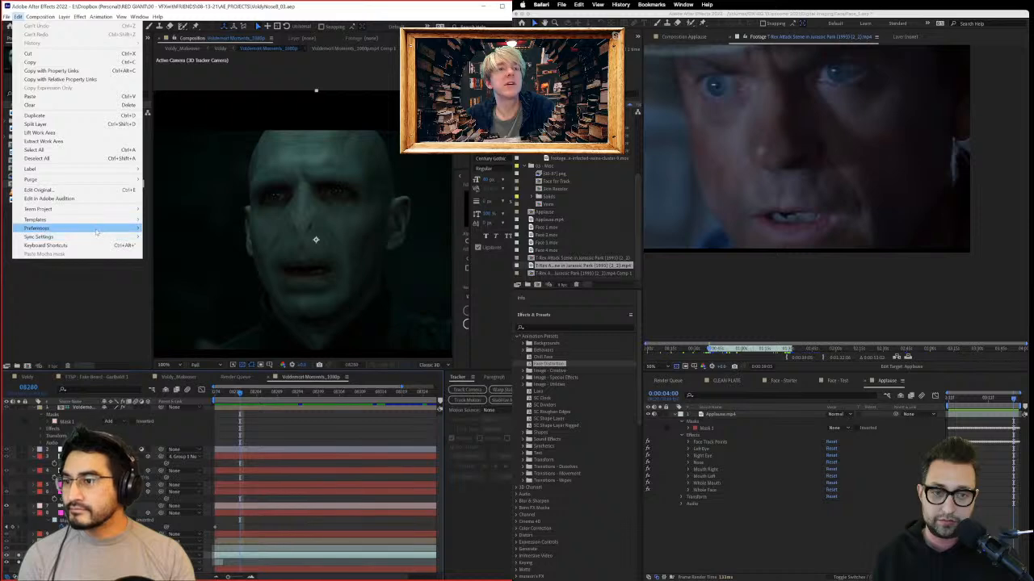
{"action": "mouse_move", "coordinate": [113, 229]}
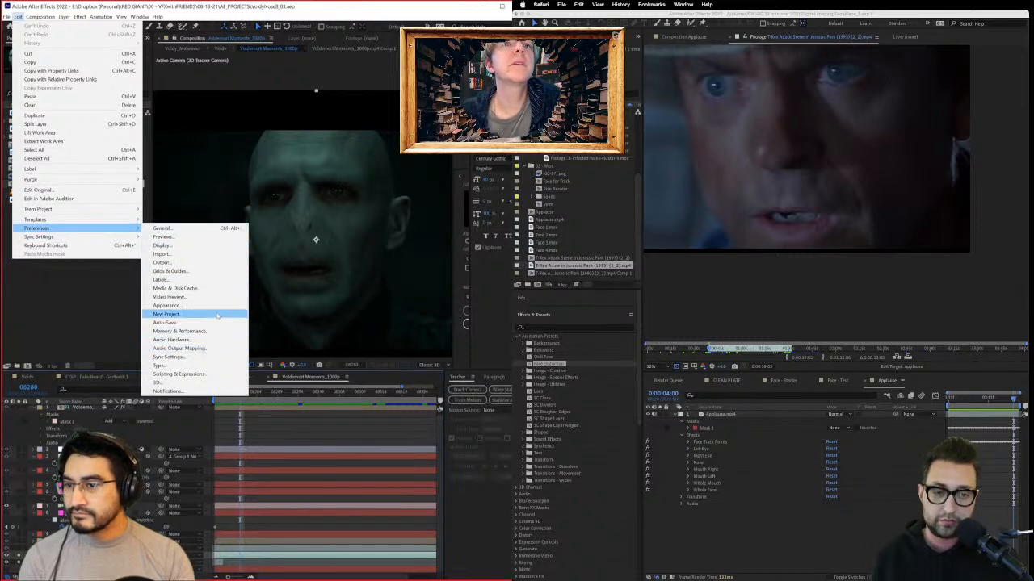
{"action": "left_click", "coordinate": [213, 289]}
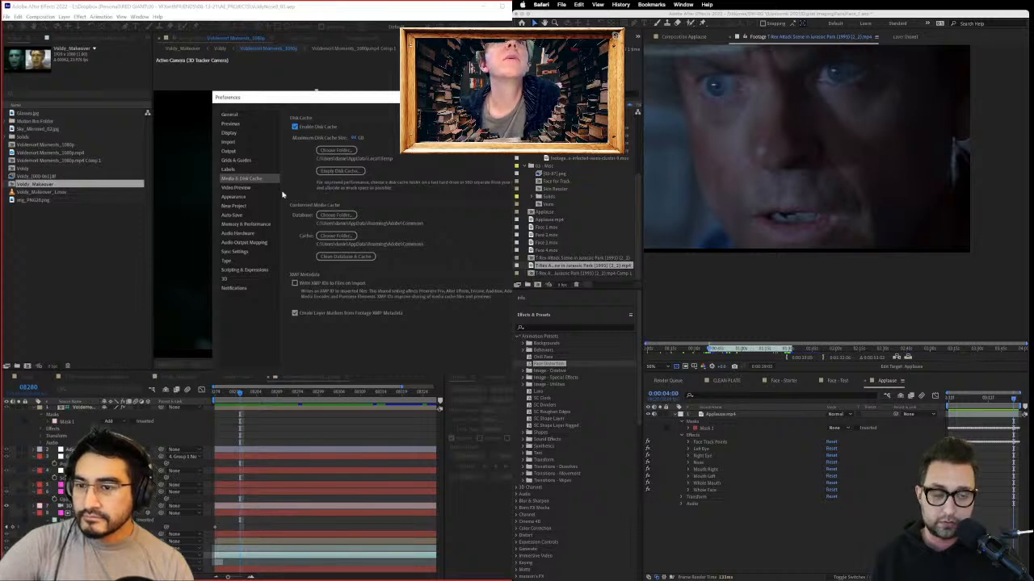
{"action": "left_click", "coordinate": [231, 142]}
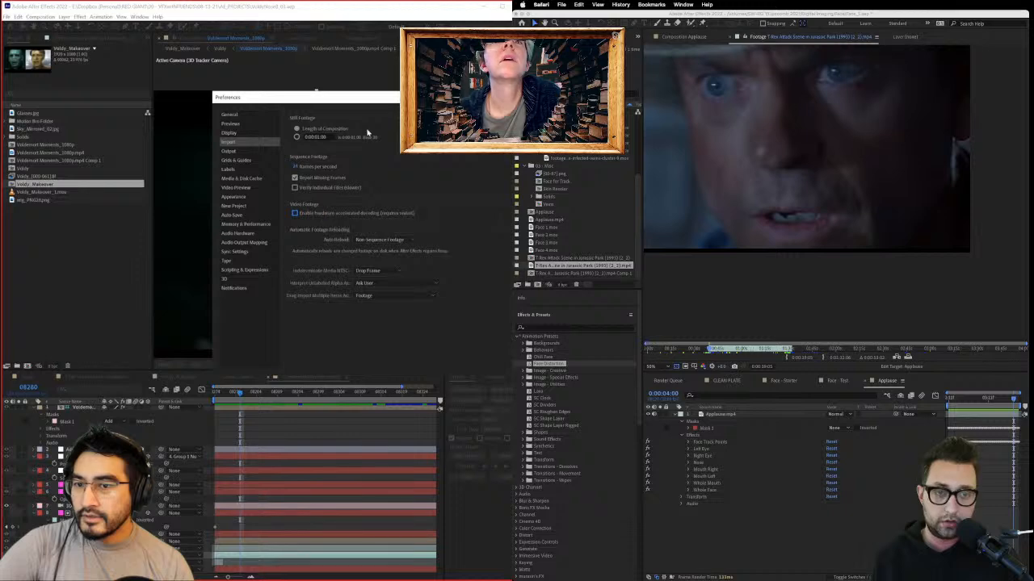
{"action": "left_click_drag", "start_coordinate": [374, 98], "coordinate": [278, 117]}
{"action": "key", "text": "Escape"}
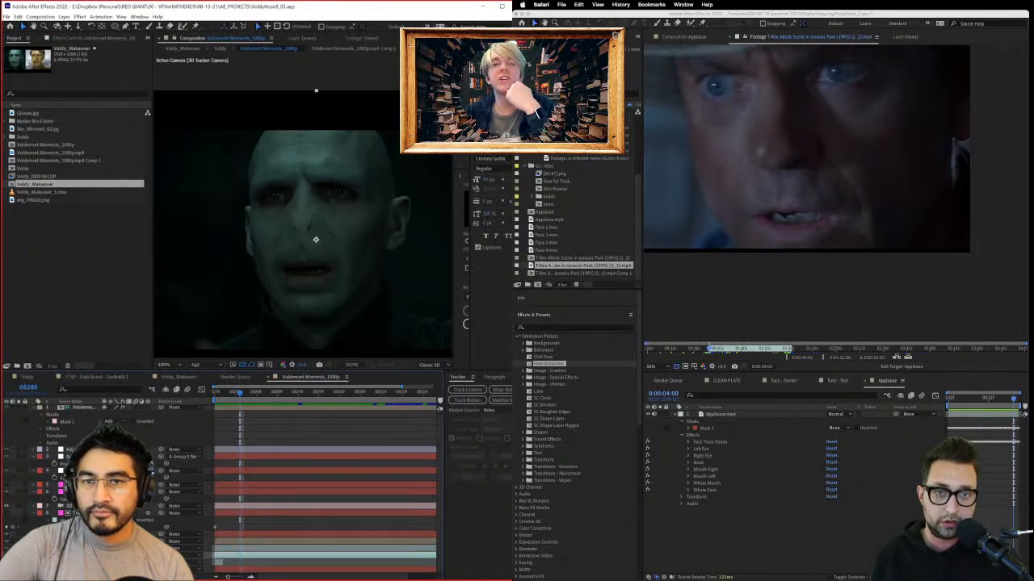
Step: Glance over the preference categories on the Mac and start a new empty project in place of the Voldy project
{"action": "left_click", "coordinate": [859, 16]}
{"action": "left_click", "coordinate": [565, 5]}
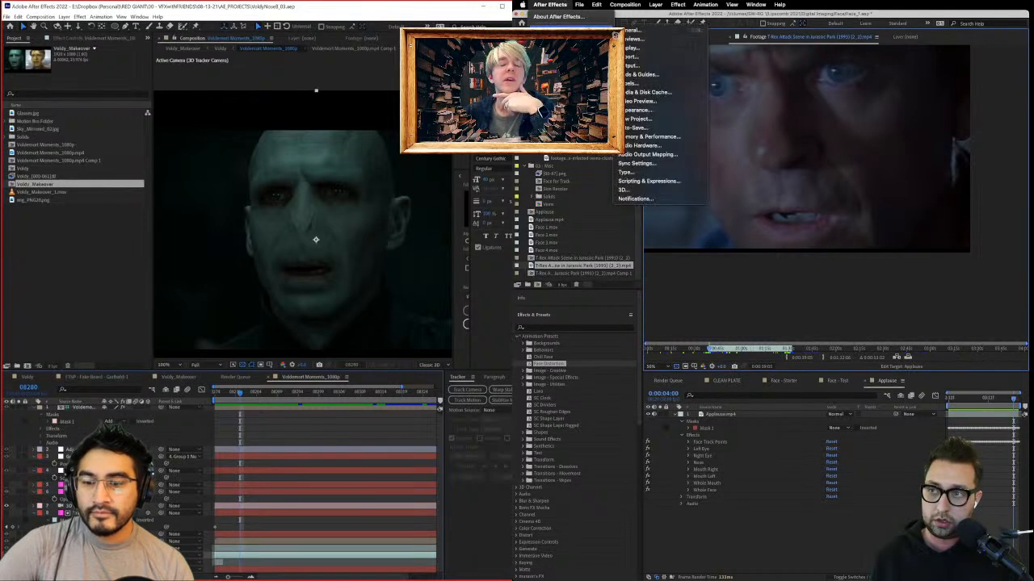
{"action": "left_click", "coordinate": [565, 5]}
{"action": "key", "text": "ctrl+alt+n"}
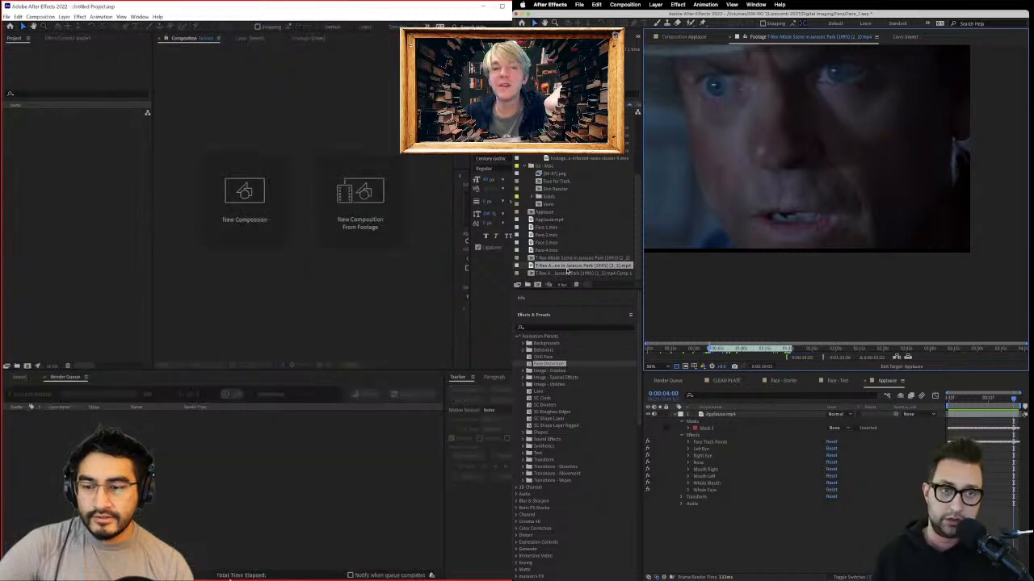
Step: Import the Welcome to Jurassic Park Scene Movieclips video from the Downloads folder into the face project
{"action": "double_click", "coordinate": [569, 278]}
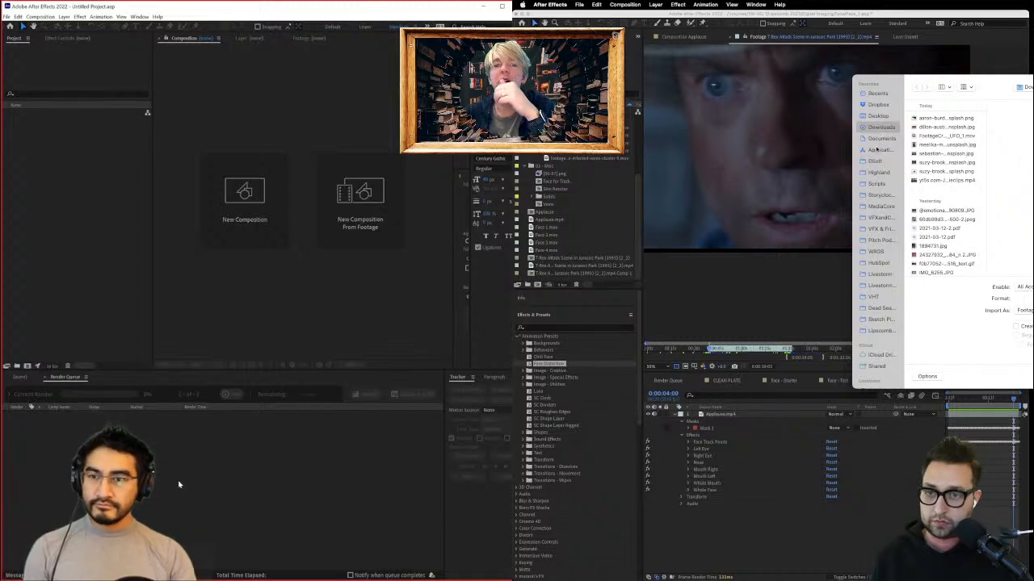
{"action": "left_click", "coordinate": [875, 104]}
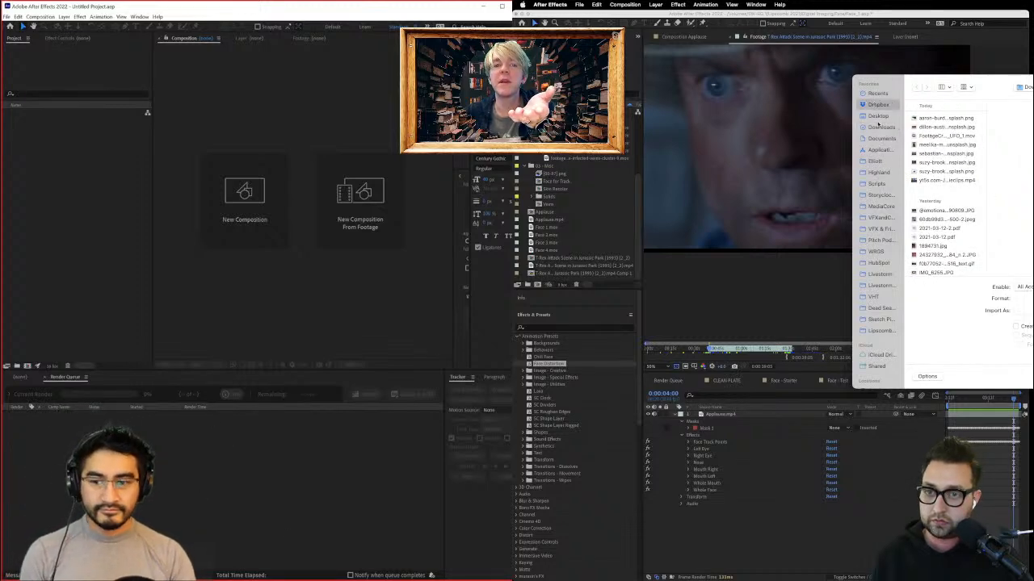
{"action": "left_click", "coordinate": [875, 127]}
{"action": "left_click_drag", "start_coordinate": [961, 82], "coordinate": [1033, 86]}
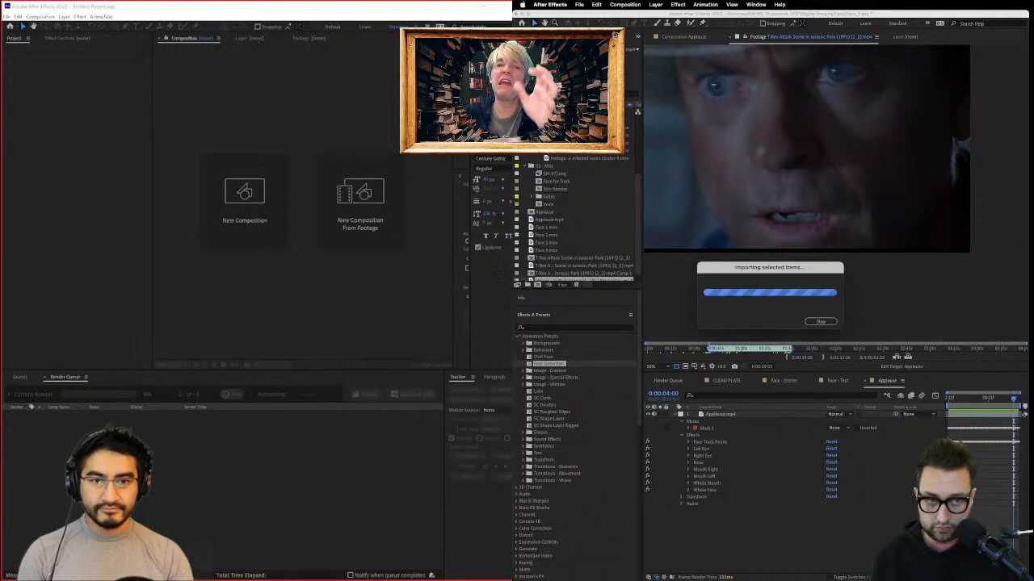
Step: Trim the Welcome to Jurassic Park footage to the woman's reaction, from 0:00:30:10 to 0:00:33:11, and create a composition from it
{"action": "double_click", "coordinate": [530, 274]}
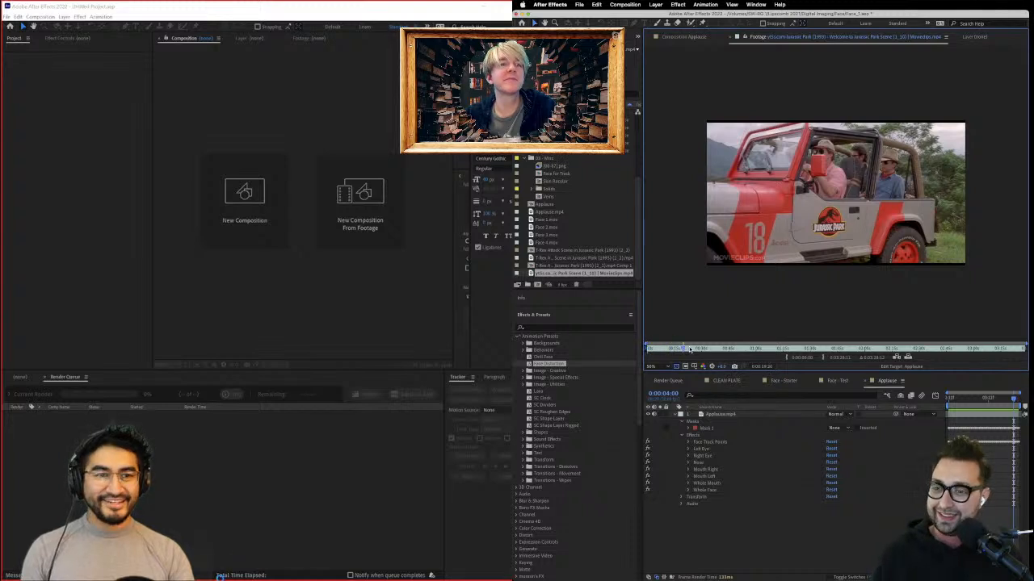
{"action": "left_click", "coordinate": [690, 349]}
{"action": "left_click", "coordinate": [695, 348]}
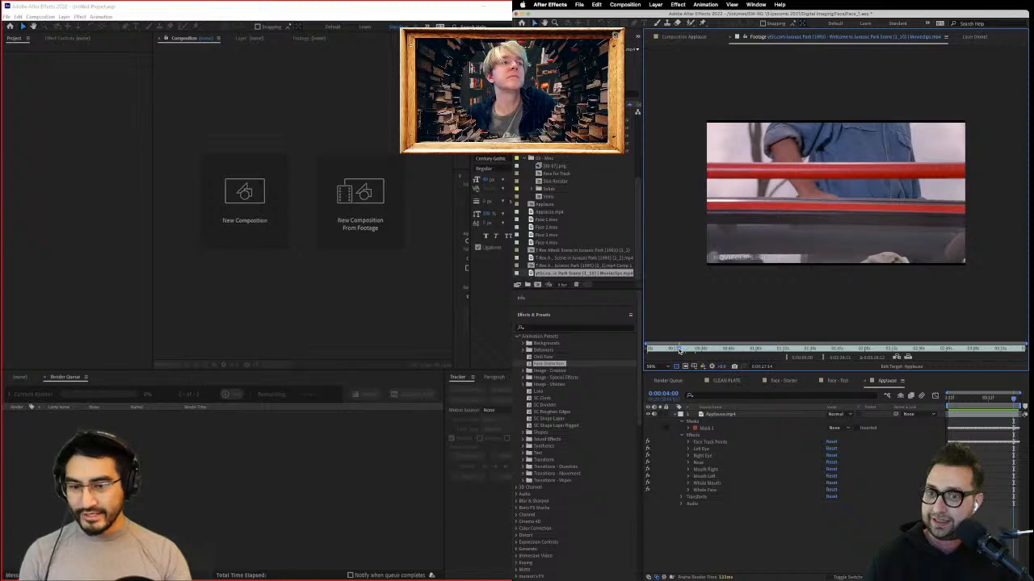
{"action": "left_click_drag", "start_coordinate": [679, 349], "coordinate": [701, 350]}
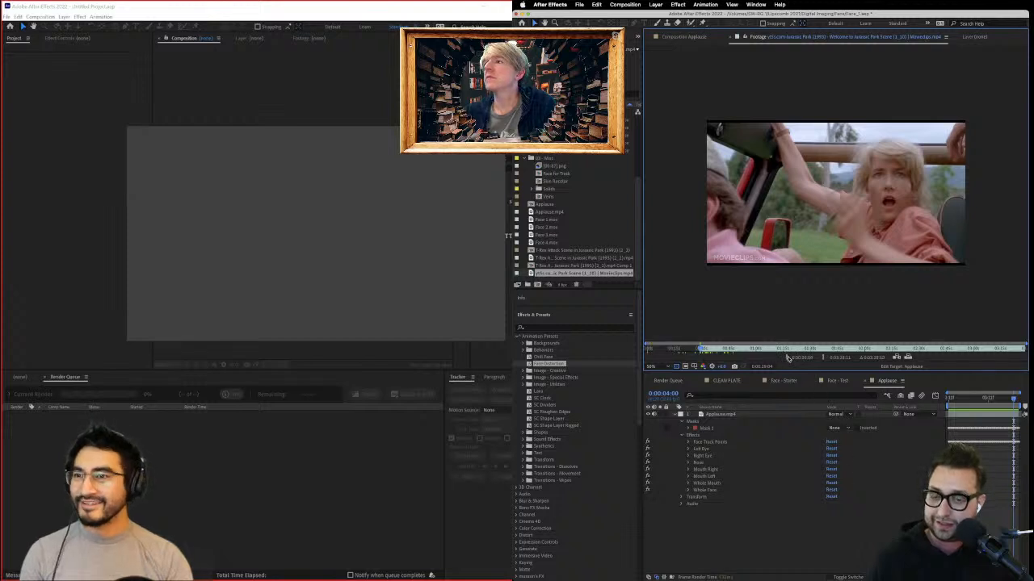
{"action": "key", "text": "space"}
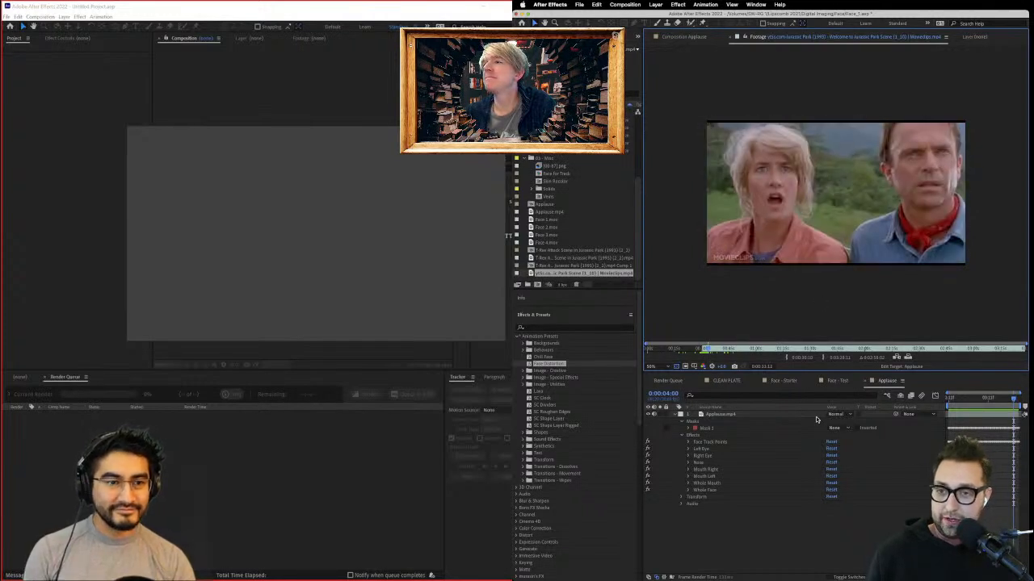
{"action": "left_click", "coordinate": [824, 357]}
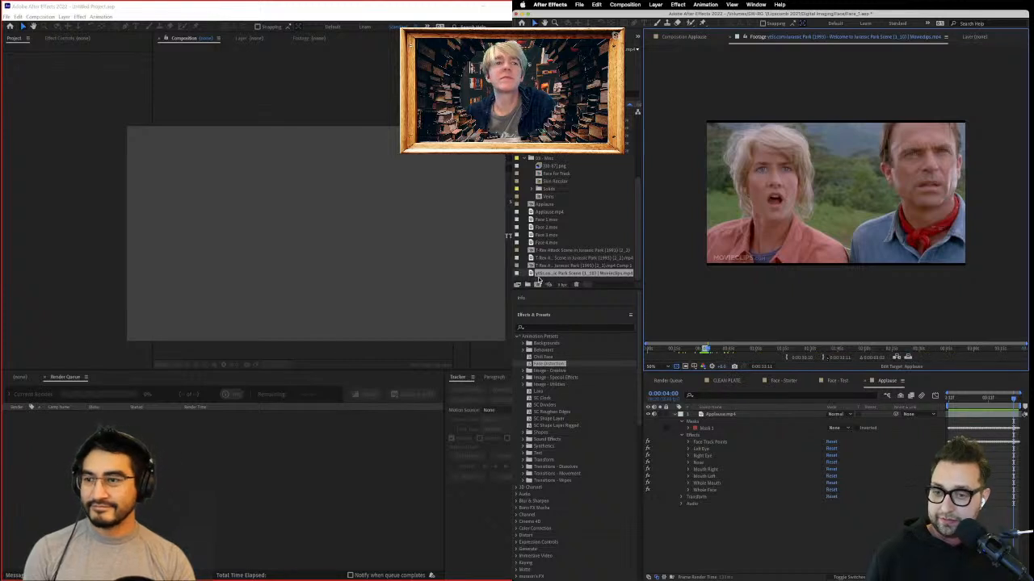
{"action": "left_click_drag", "start_coordinate": [531, 275], "coordinate": [539, 284]}
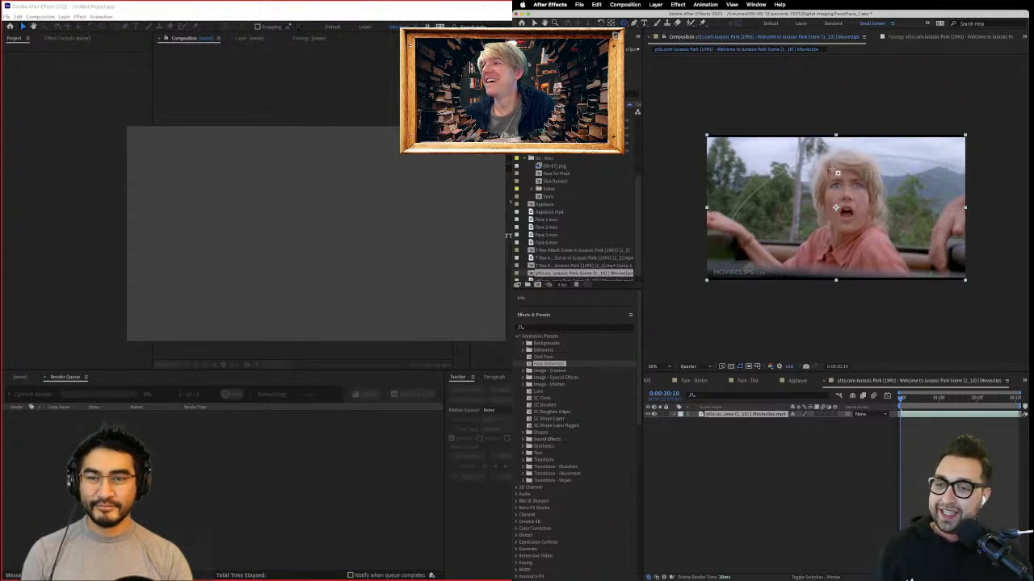
Step: Draw an elliptical mask around the woman's face and track it forward with Face Tracking (Detailed Features)
{"action": "left_click_drag", "start_coordinate": [830, 169], "coordinate": [867, 196]}
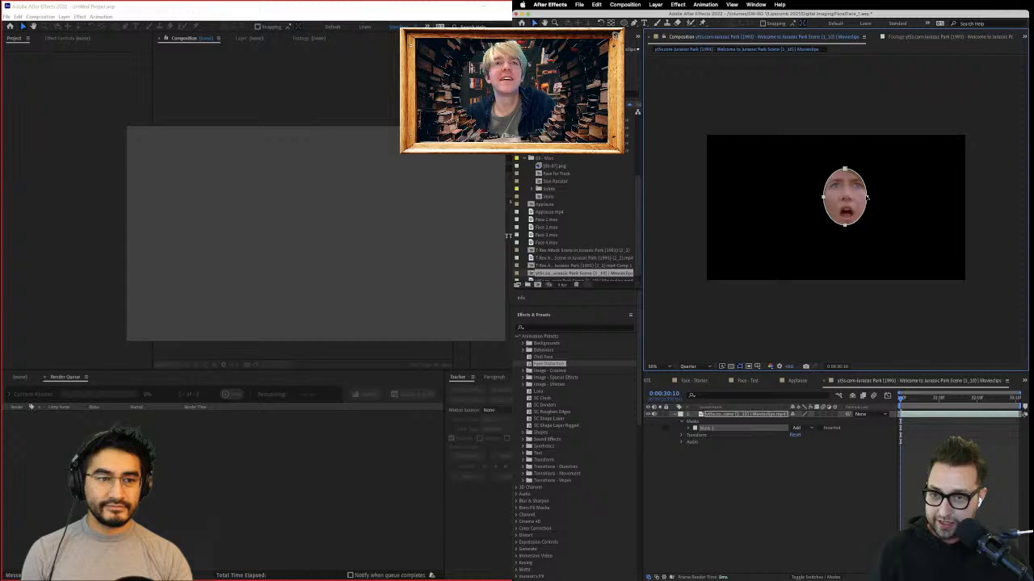
{"action": "left_click", "coordinate": [688, 429]}
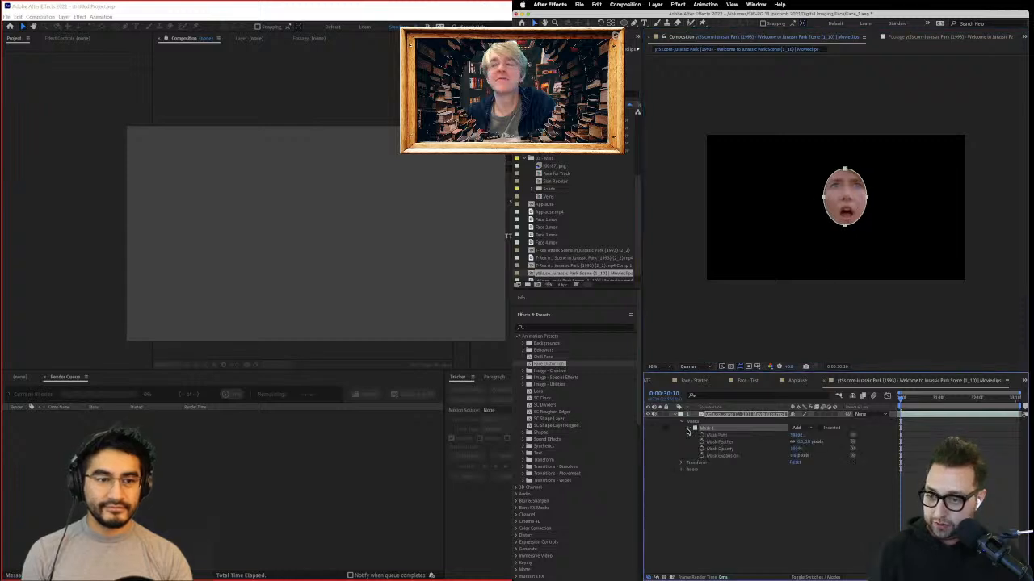
{"action": "left_click", "coordinate": [533, 314]}
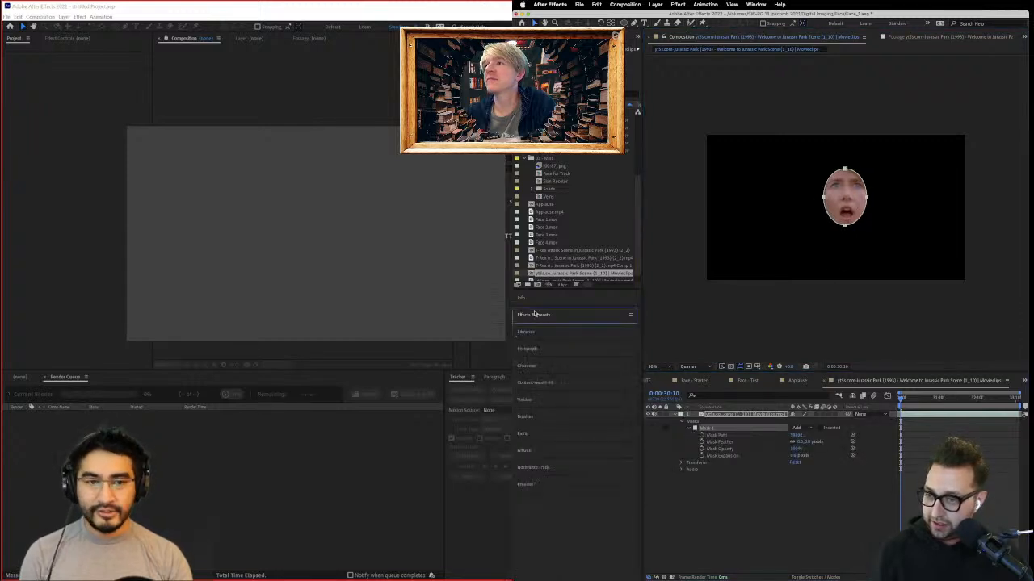
{"action": "left_click", "coordinate": [525, 399]}
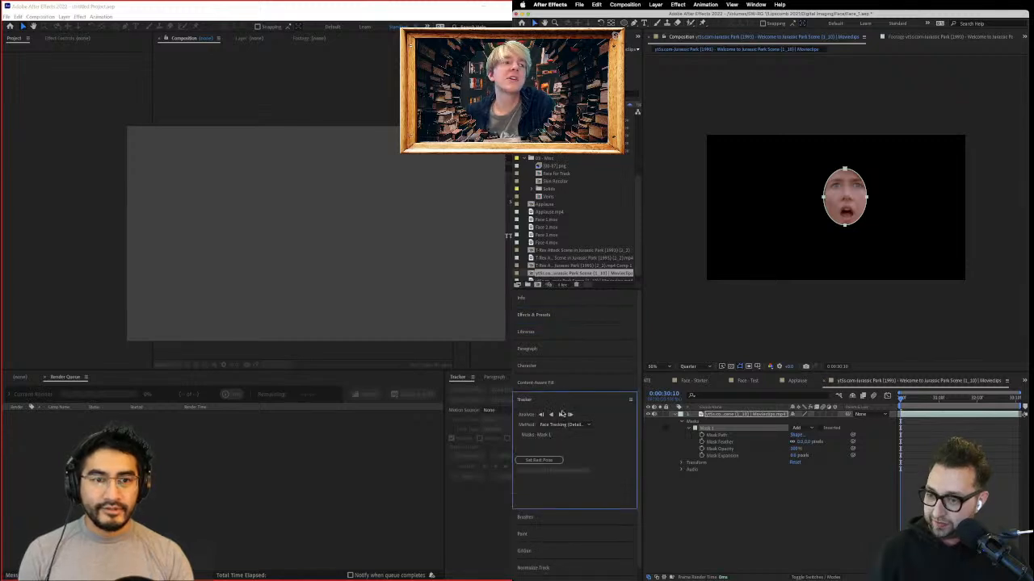
{"action": "left_click", "coordinate": [559, 415]}
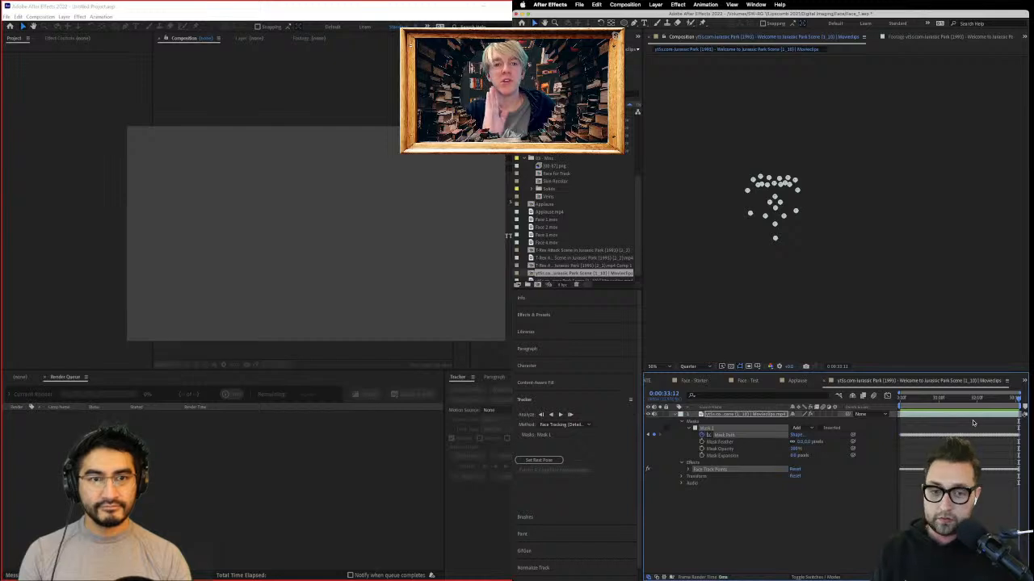
Step: Check the face mask and track points through the shot back to its first frame, 0:00:30:10
{"action": "left_click", "coordinate": [1000, 398]}
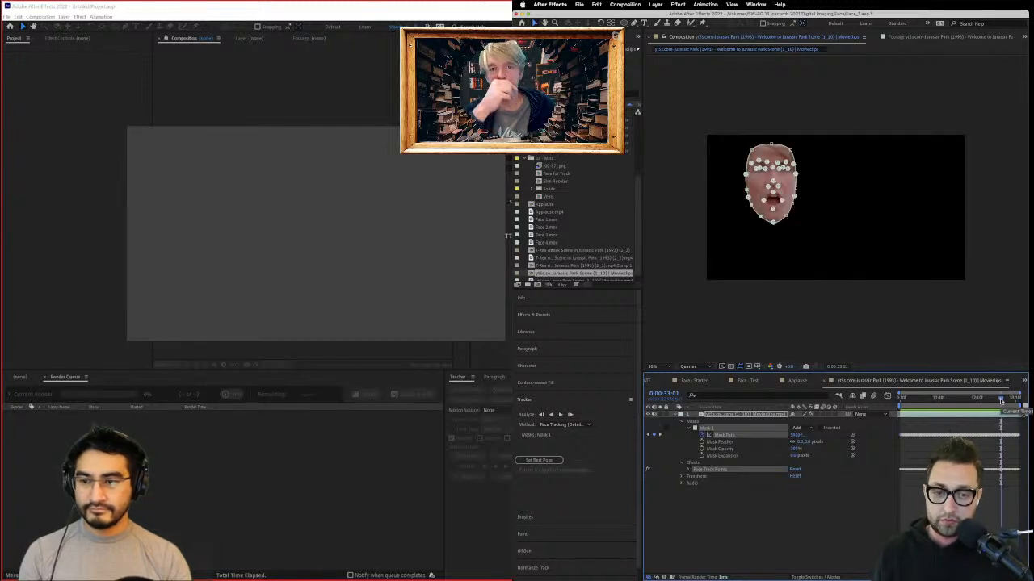
{"action": "left_click_drag", "start_coordinate": [1000, 401], "coordinate": [889, 424]}
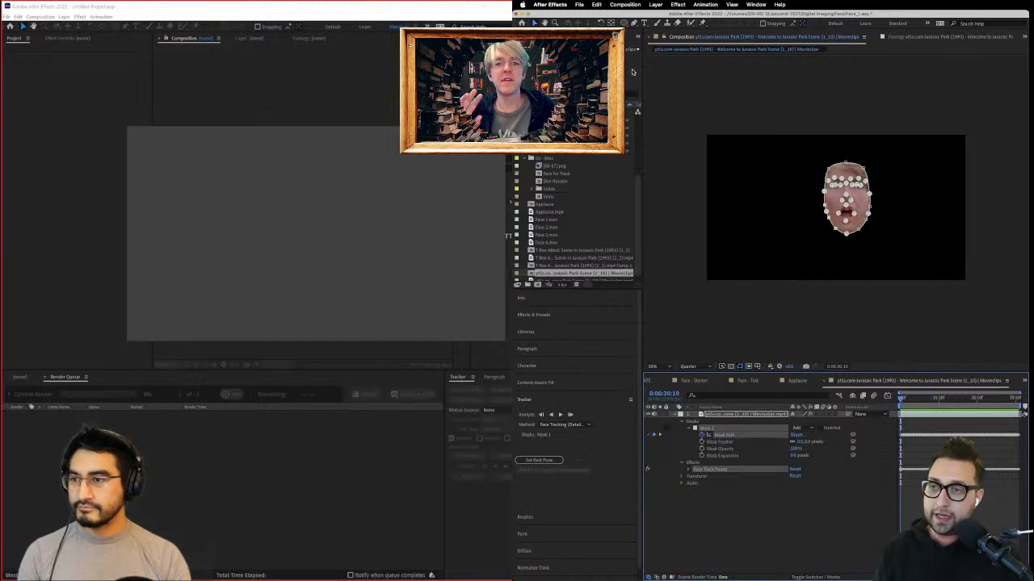
{"action": "left_click", "coordinate": [740, 517]}
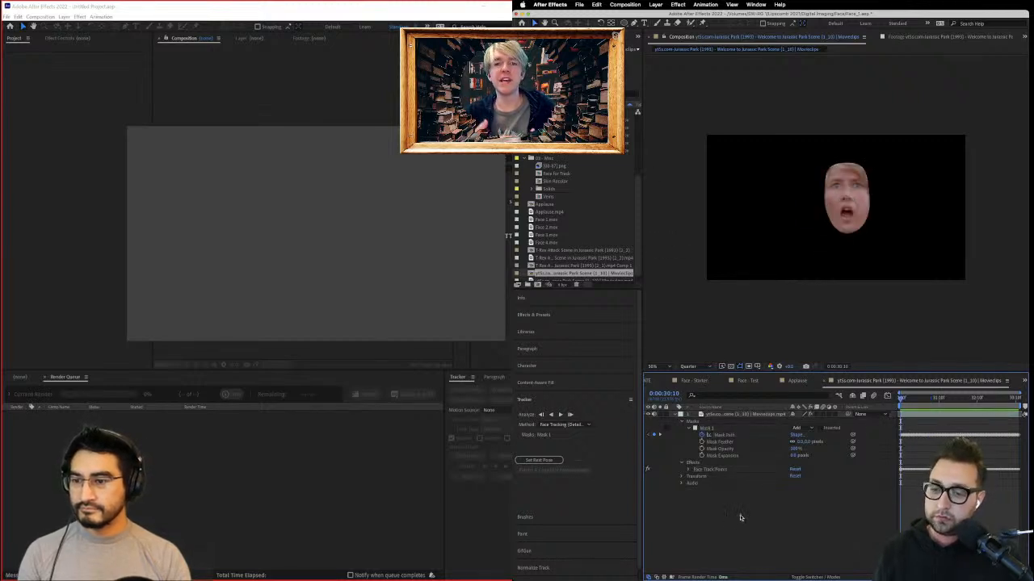
Step: Select the tracked Jurassic Park layer and expand its Face Track Points effect to show the facial feature groups
{"action": "left_click", "coordinate": [740, 415]}
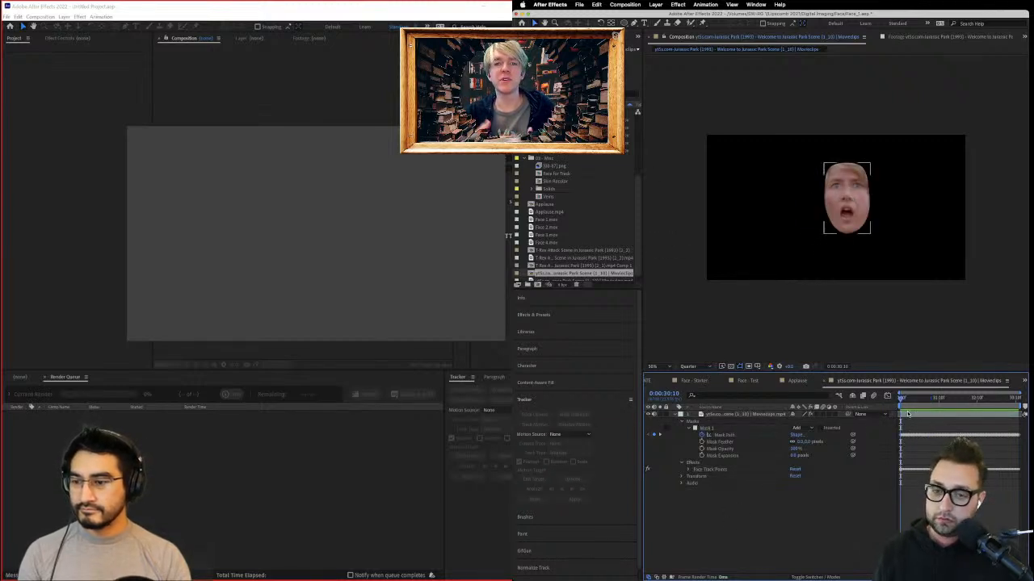
{"action": "left_click", "coordinate": [731, 427]}
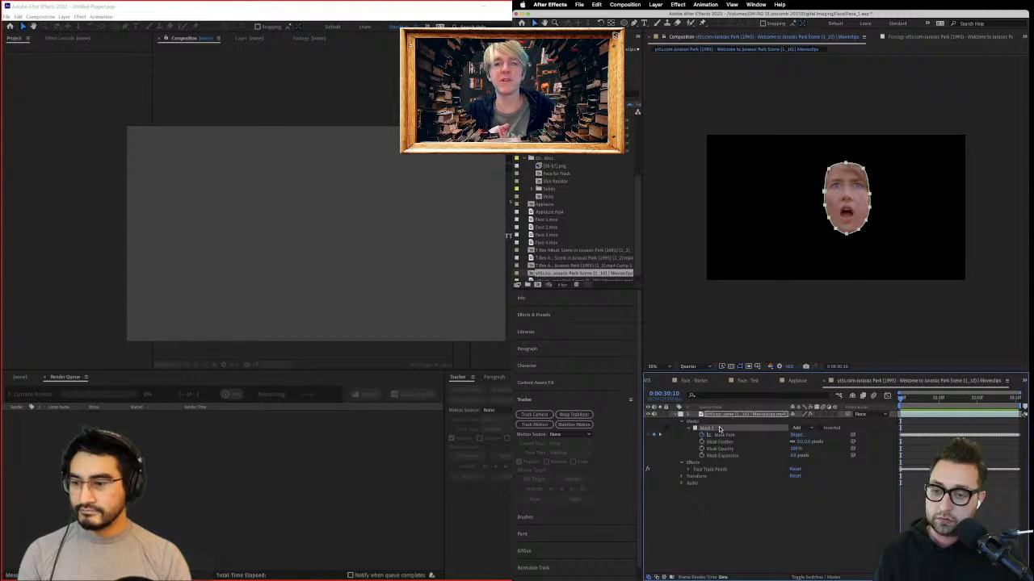
{"action": "left_click", "coordinate": [688, 469]}
{"action": "left_click", "coordinate": [710, 469]}
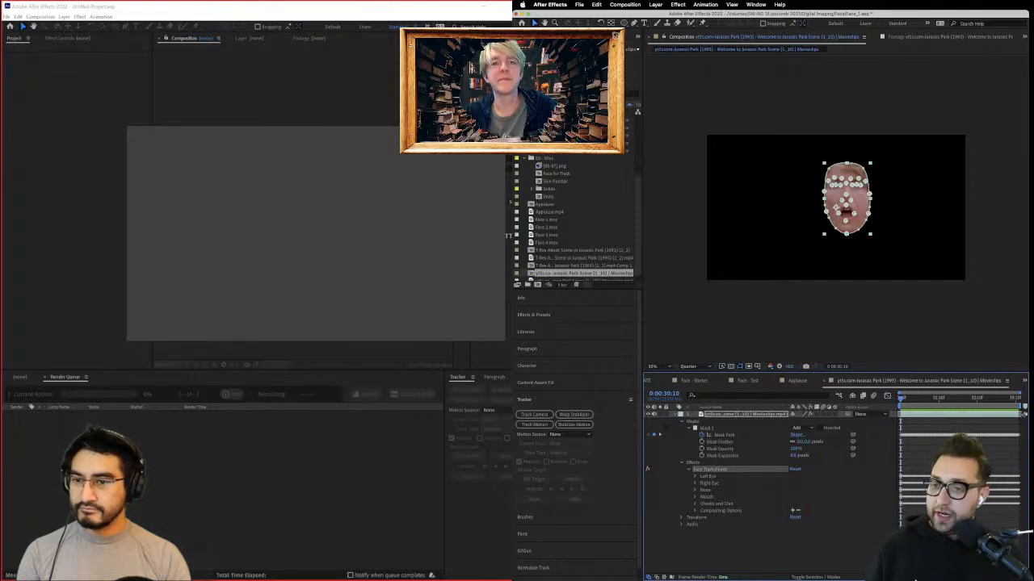
Step: Apply the saved Face Distortion animation preset to the tracked Jurassic Park layer
{"action": "left_click", "coordinate": [586, 36]}
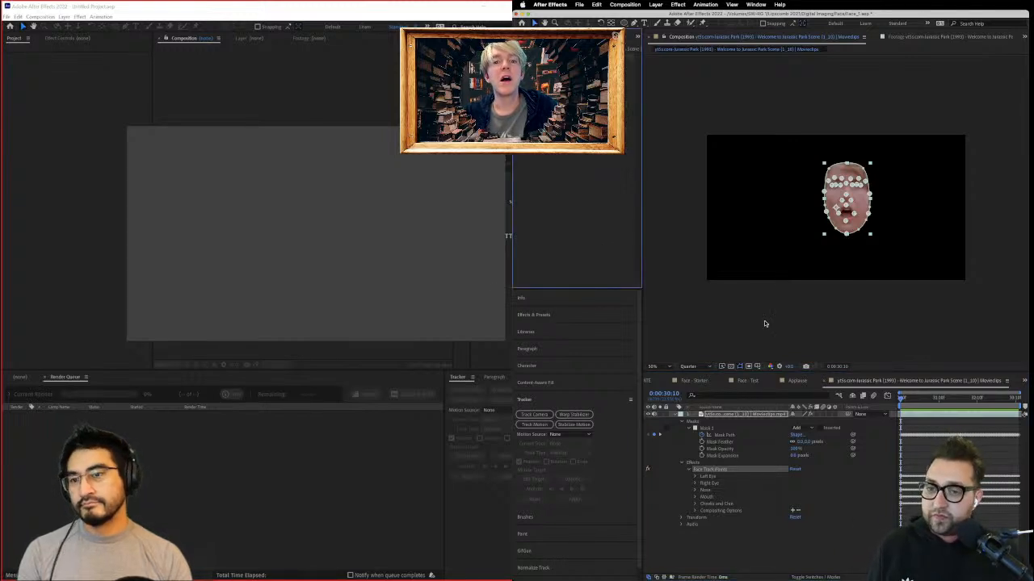
{"action": "left_click", "coordinate": [549, 314]}
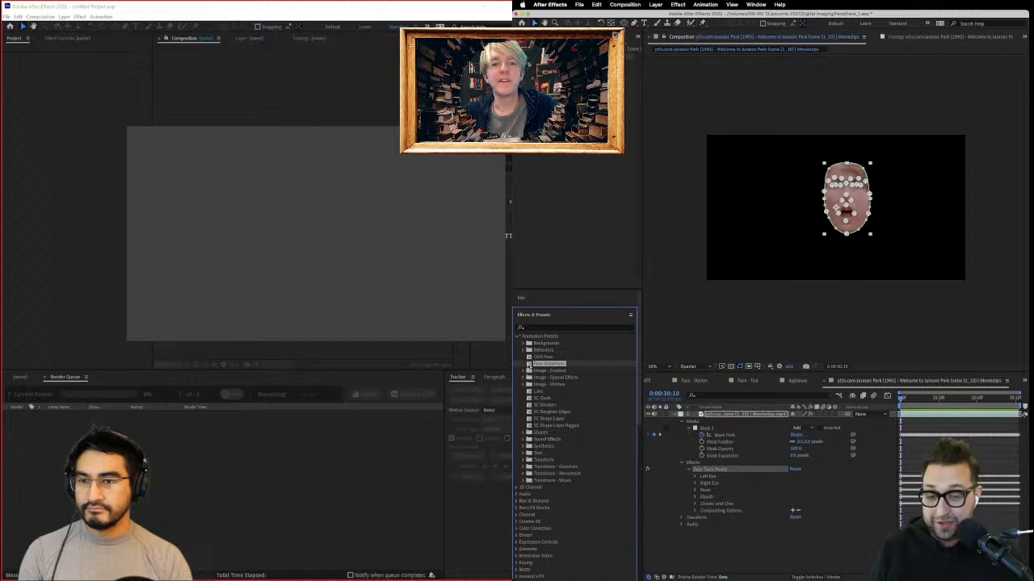
{"action": "left_click_drag", "start_coordinate": [610, 406], "coordinate": [729, 416]}
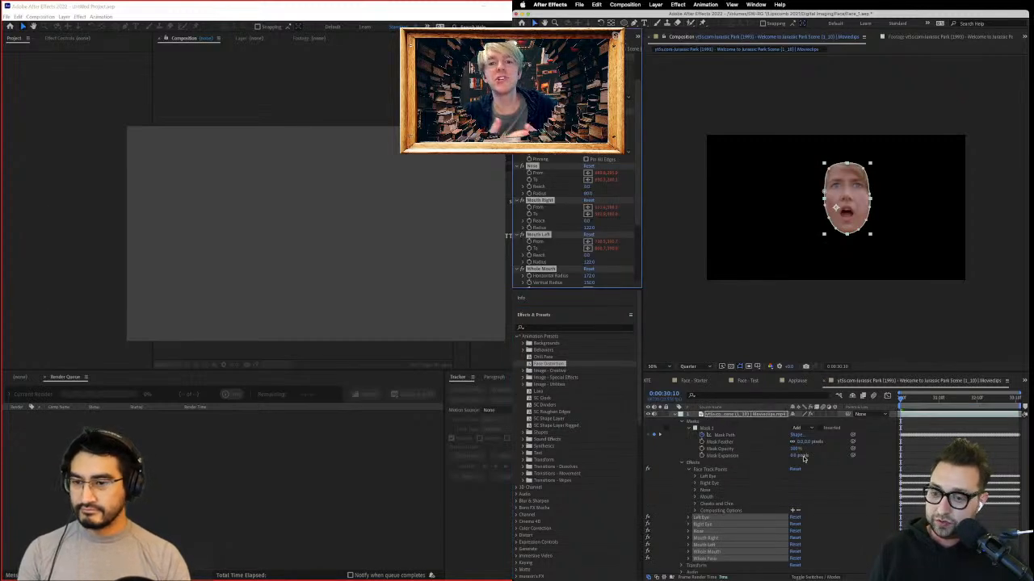
Step: Enlarge the woman's eyes with the preset's Left Eye and Right Eye bulge effects
{"action": "left_click", "coordinate": [550, 233]}
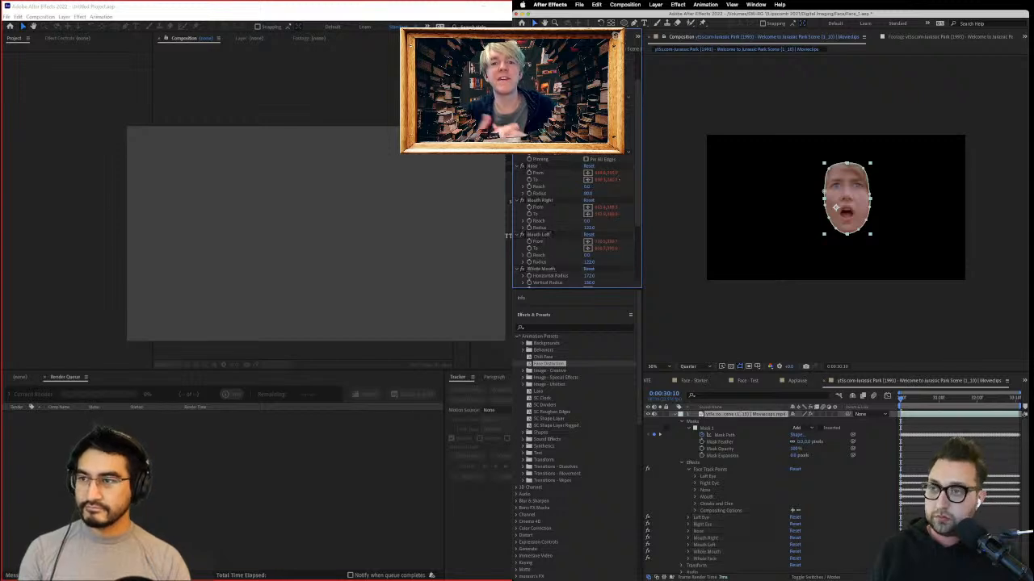
{"action": "left_click", "coordinate": [701, 518]}
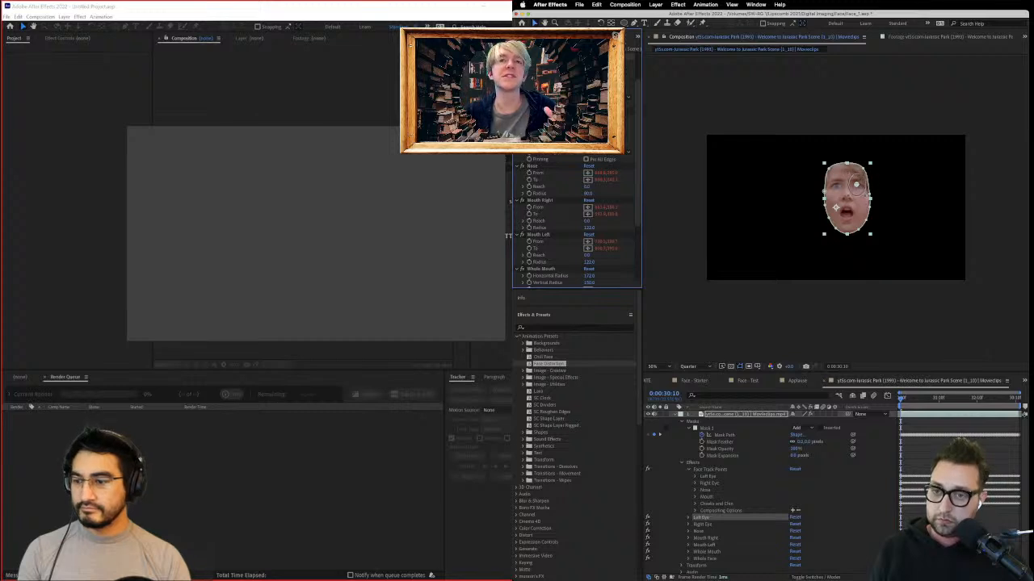
{"action": "left_click", "coordinate": [701, 524]}
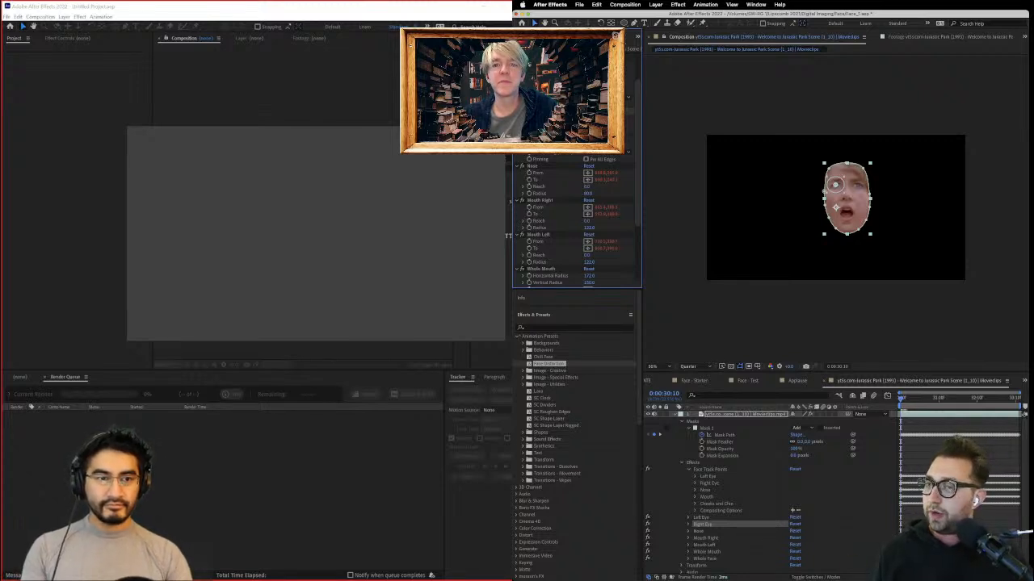
{"action": "left_click", "coordinate": [701, 518]}
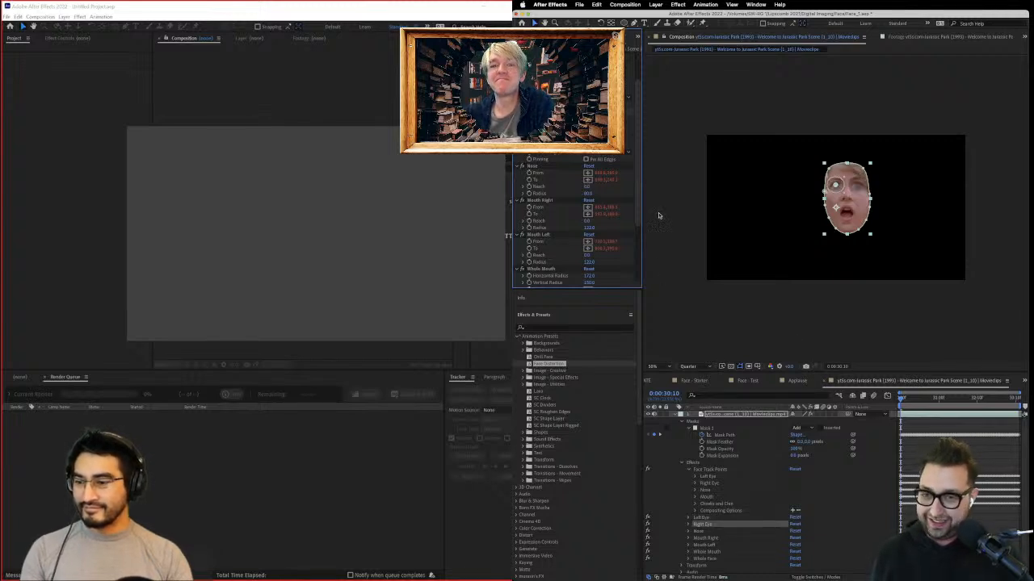
{"action": "left_click", "coordinate": [858, 498]}
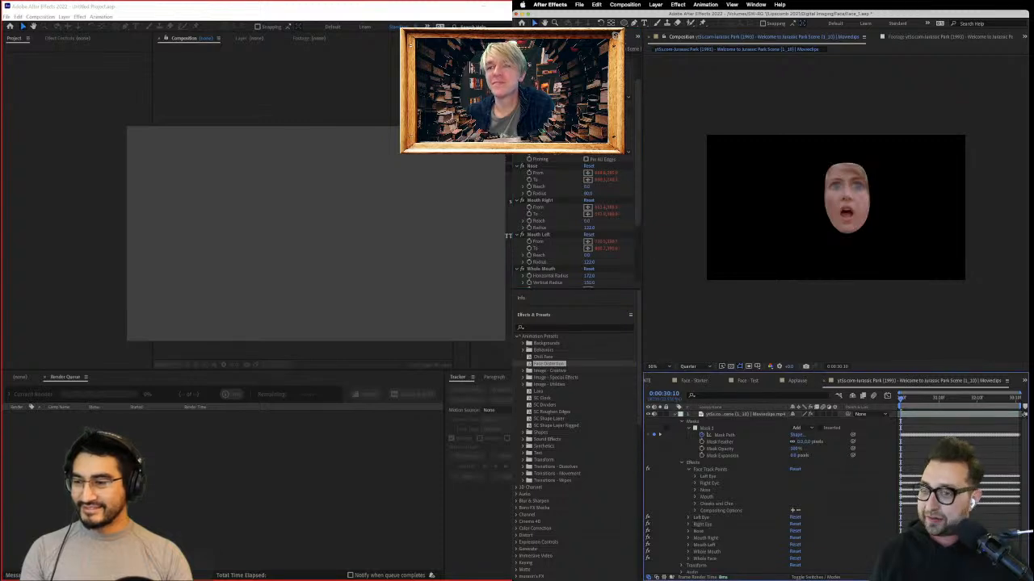
Step: Set the face mask's mode to None so the full shot shows around the distorted face
{"action": "left_click", "coordinate": [577, 97]}
{"action": "left_click", "coordinate": [540, 57]}
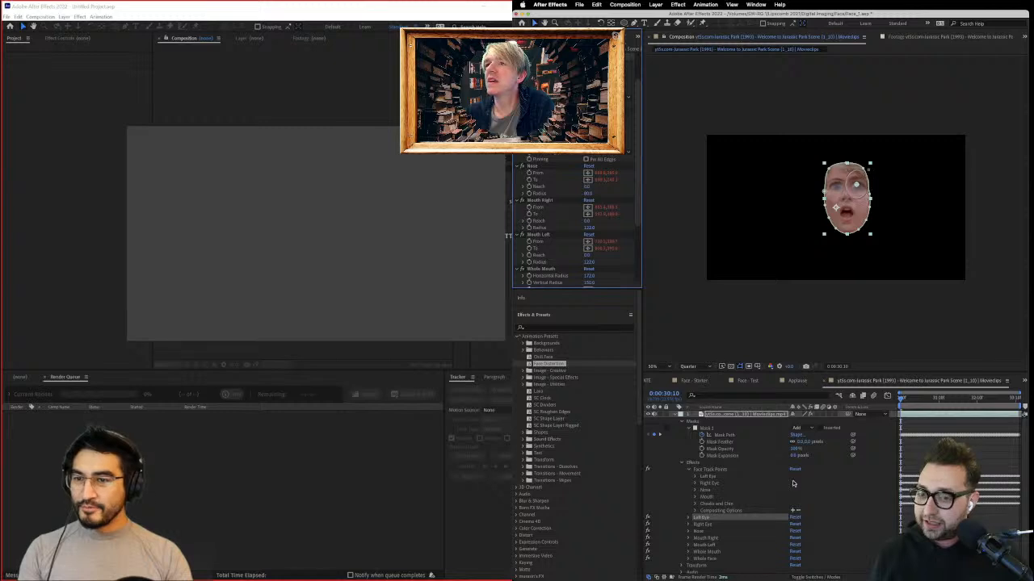
{"action": "left_click", "coordinate": [811, 428]}
{"action": "left_click", "coordinate": [810, 437]}
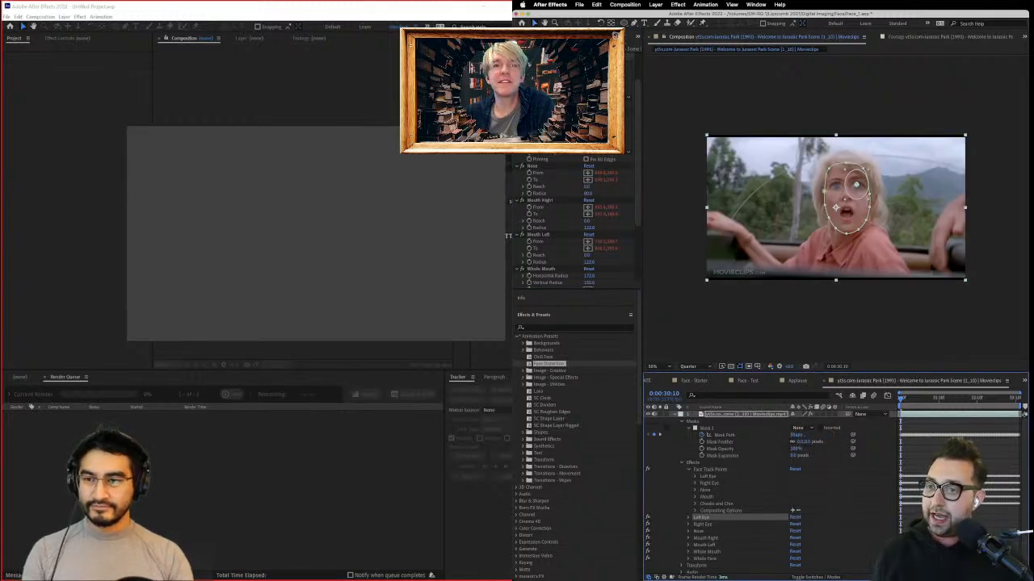
Step: Check the Right Eye and Left Eye bulges on the full shot and preview it from 0:00:30:10
{"action": "left_click", "coordinate": [540, 110]}
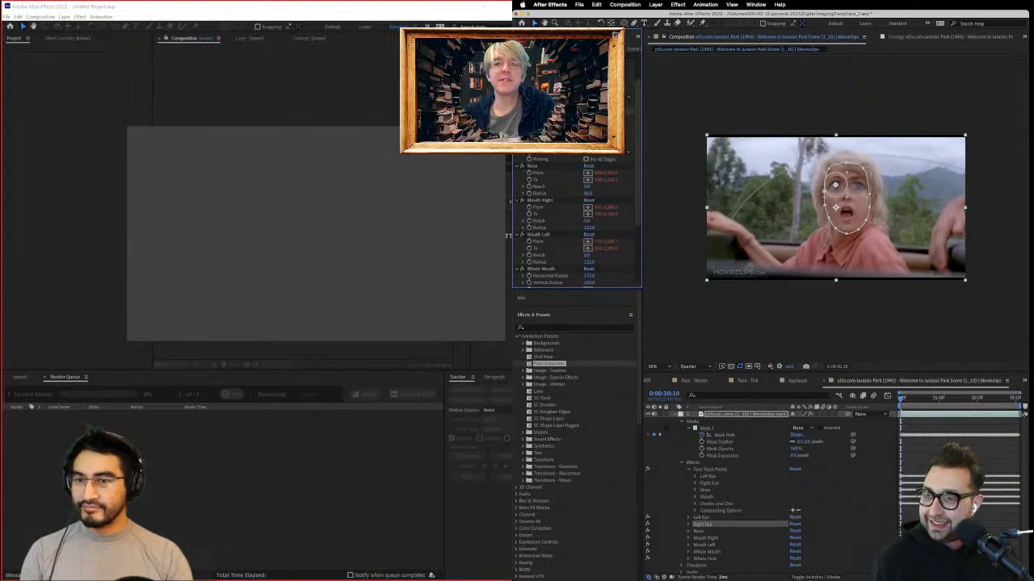
{"action": "key", "text": "Up"}
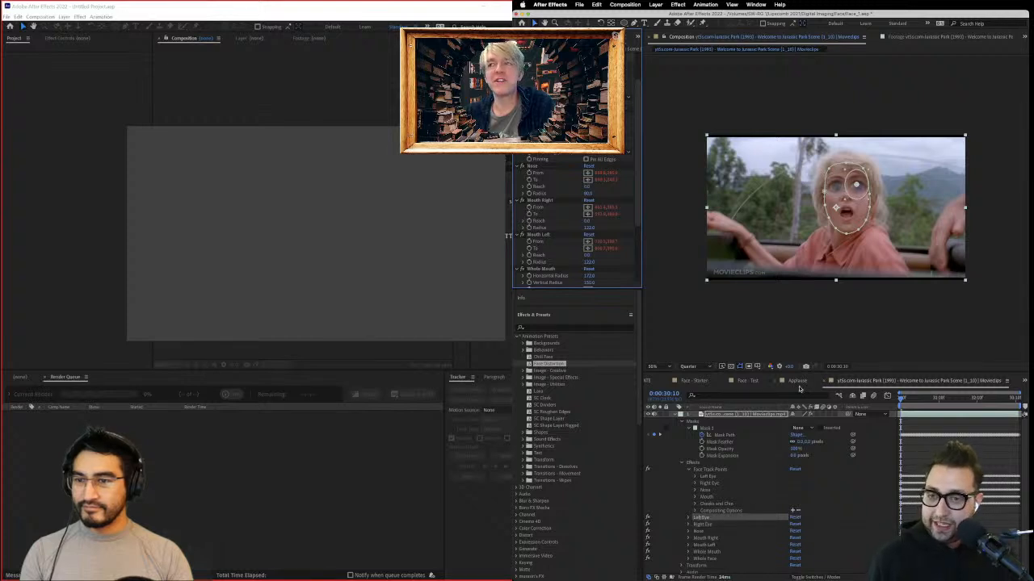
{"action": "left_click", "coordinate": [873, 507]}
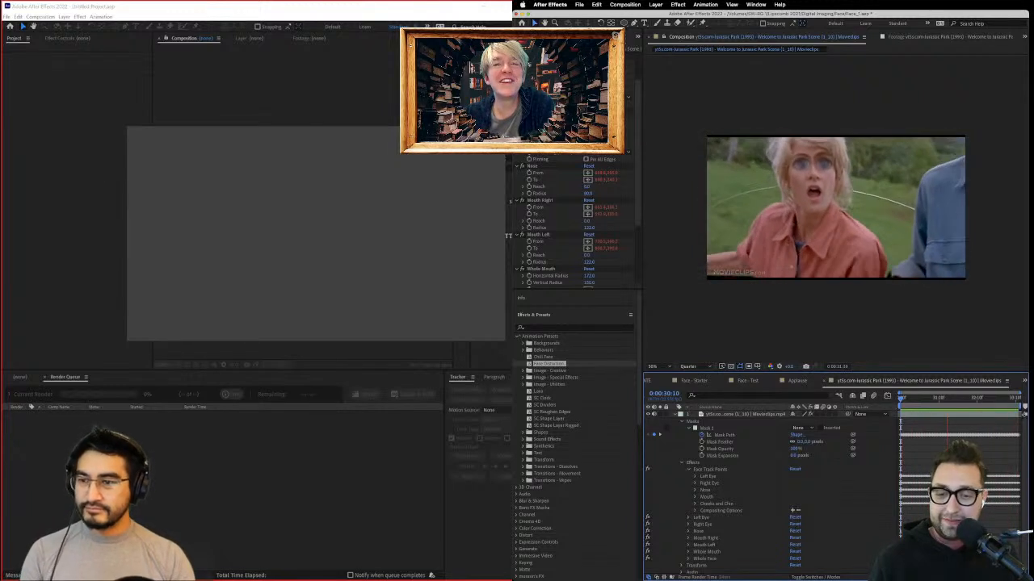
{"action": "key", "text": "space"}
{"action": "left_click_drag", "start_coordinate": [975, 400], "coordinate": [899, 399]}
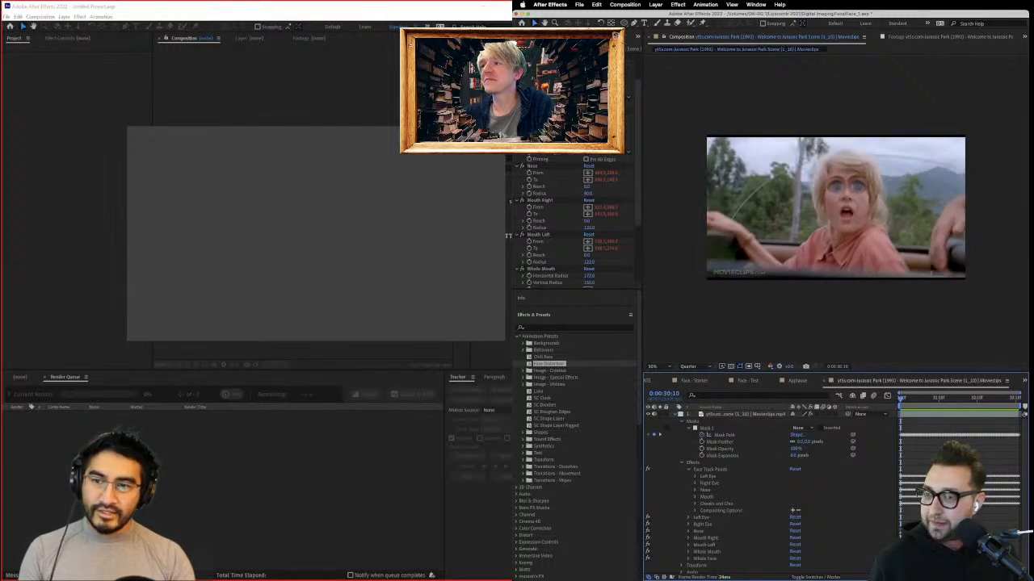
Step: Review both eye bulges and reduce the Whole Mouth effect's horizontal radius to 111 and its vertical radius to fit the mouth
{"action": "left_click", "coordinate": [543, 111]}
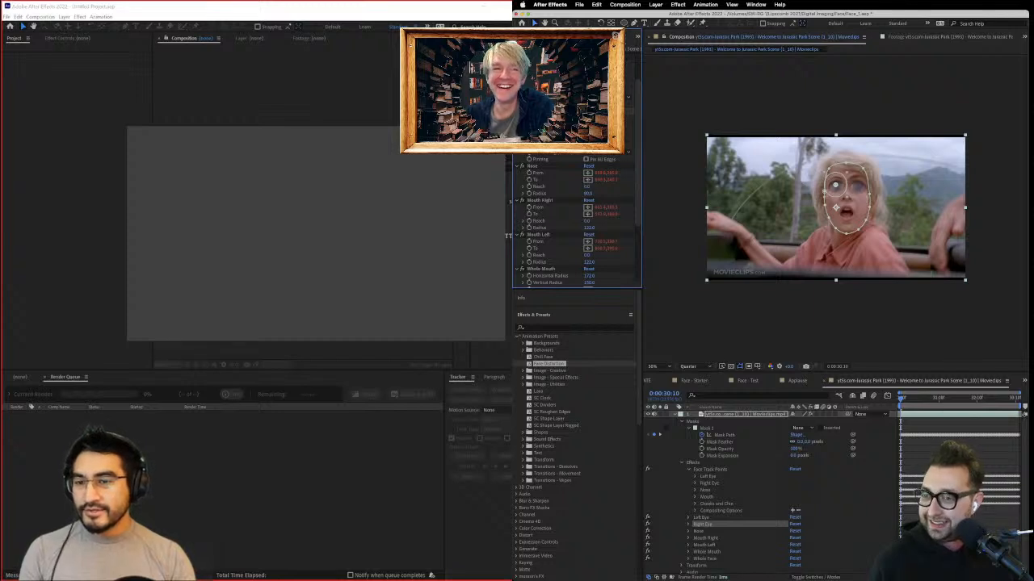
{"action": "left_click", "coordinate": [543, 56]}
{"action": "left_click", "coordinate": [842, 478]}
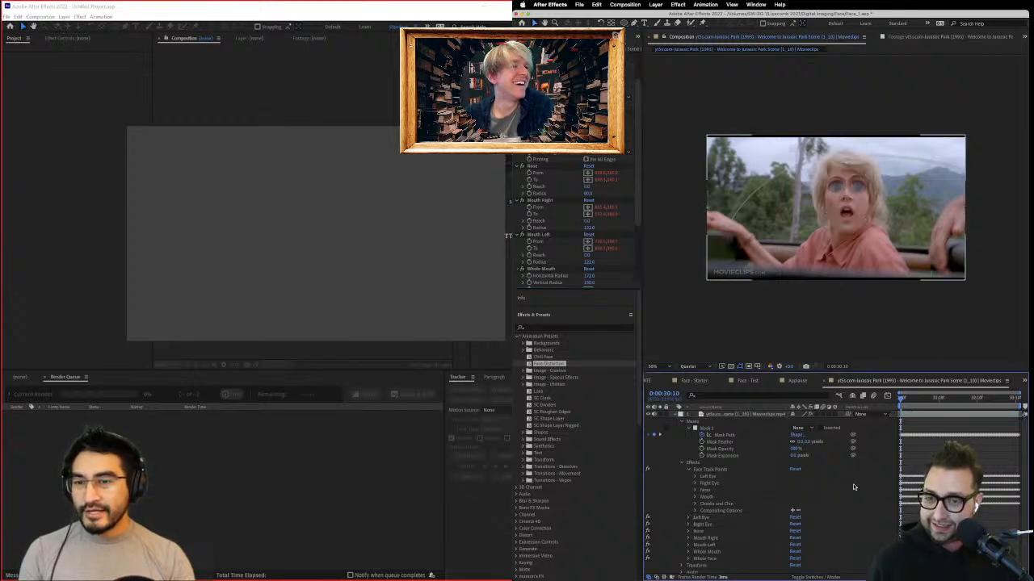
{"action": "scroll", "coordinate": [555, 214], "scroll_direction": "down", "scroll_amount": 3}
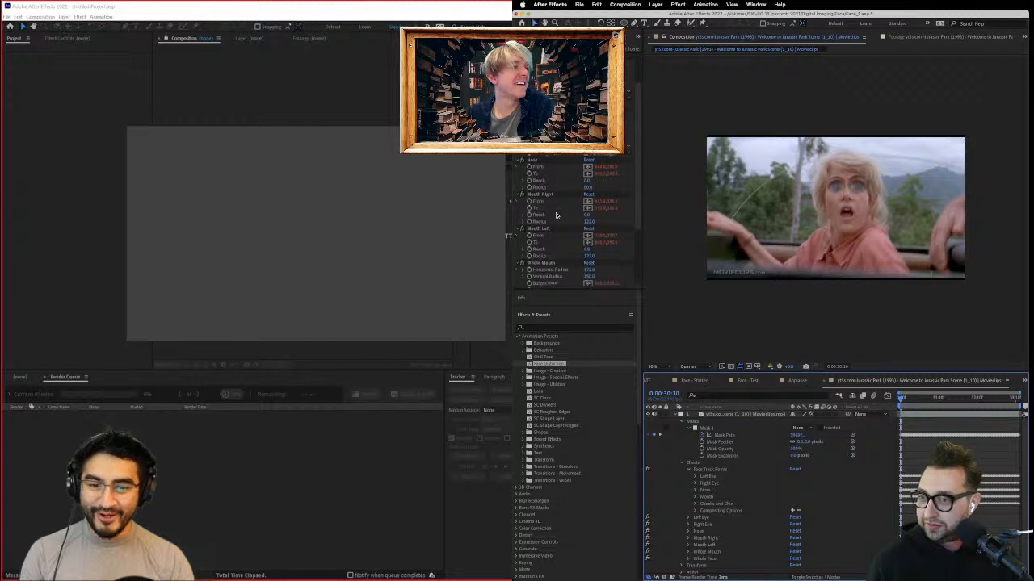
{"action": "left_click", "coordinate": [548, 208]}
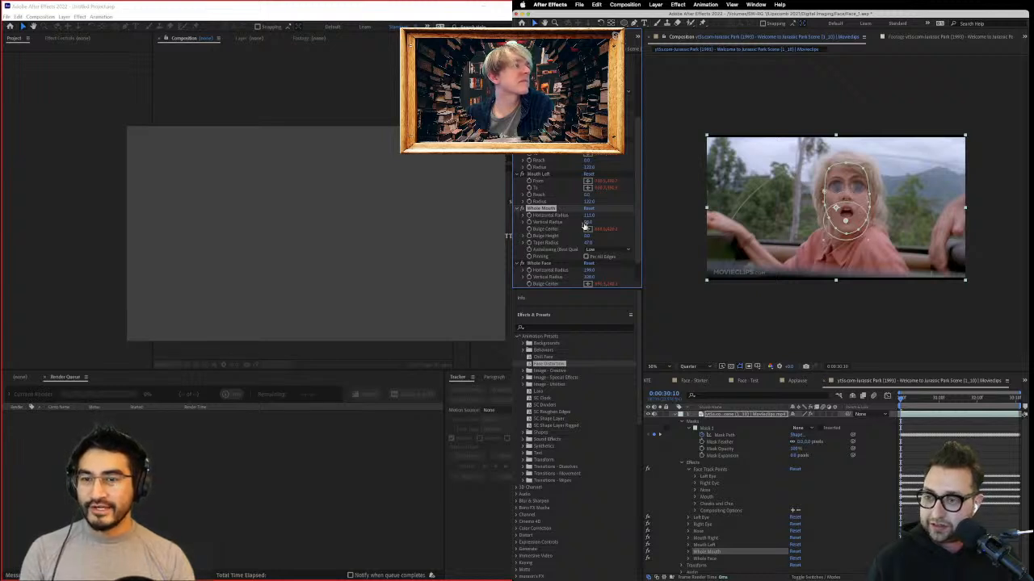
{"action": "scroll", "coordinate": [558, 252], "scroll_direction": "down", "scroll_amount": 2}
Step: Fit the Whole Face bulge radii around the woman's head, and move the bald head layer off Voldemort's face in the other project
{"action": "left_click", "coordinate": [546, 235]}
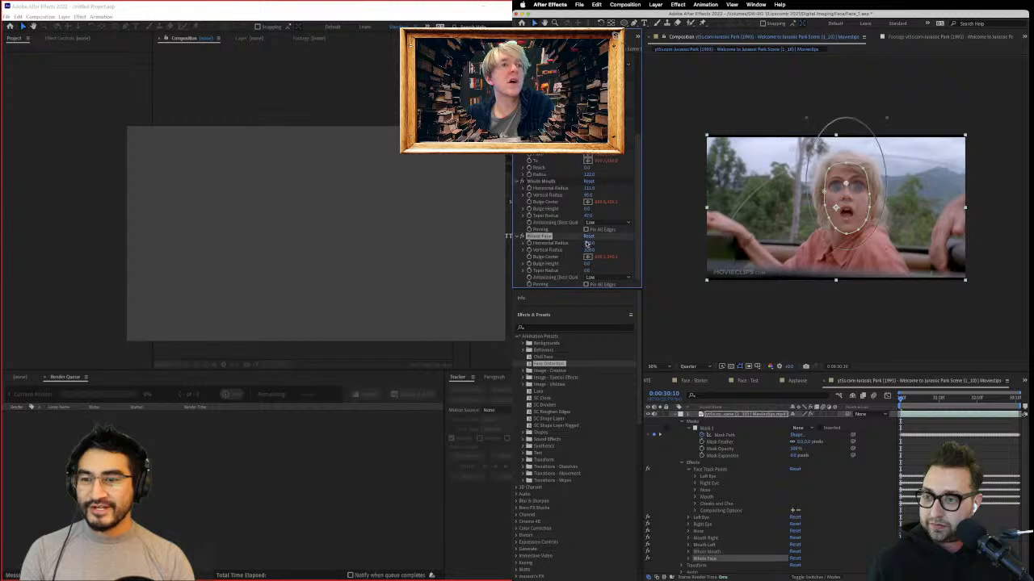
{"action": "left_click_drag", "start_coordinate": [577, 243], "coordinate": [563, 250]}
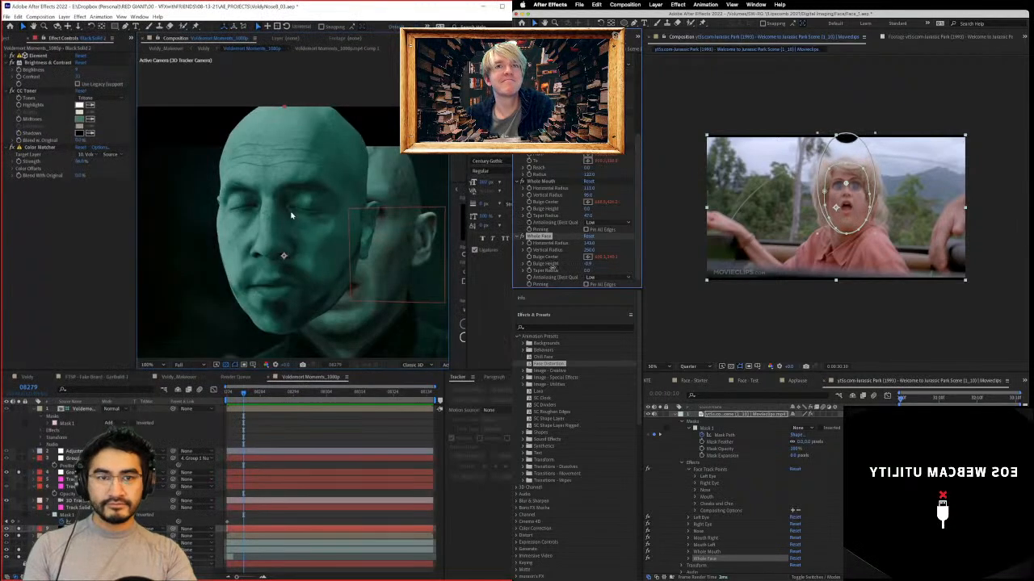
{"action": "left_click_drag", "start_coordinate": [291, 215], "coordinate": [428, 240]}
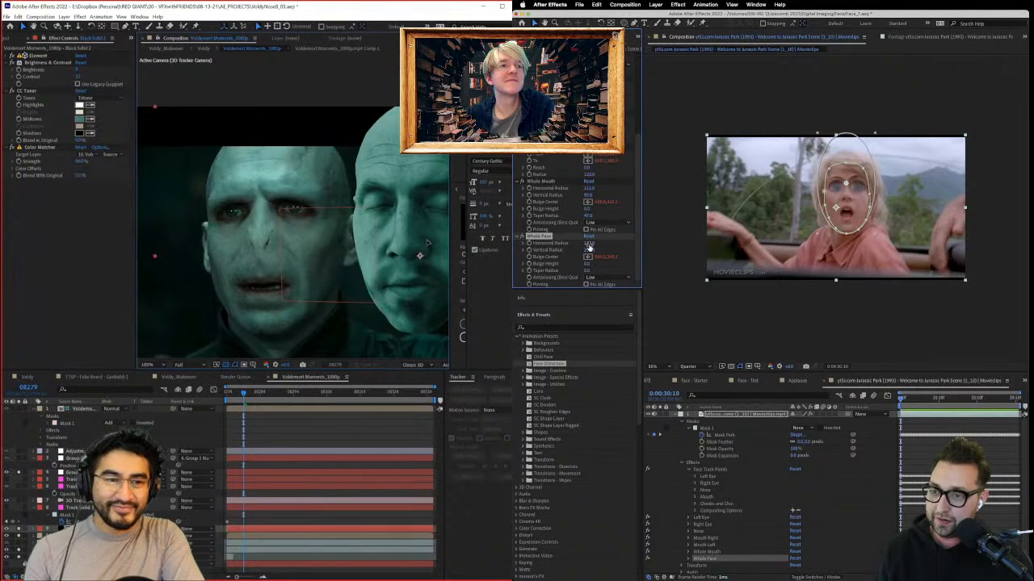
{"action": "left_click_drag", "start_coordinate": [589, 248], "coordinate": [612, 244]}
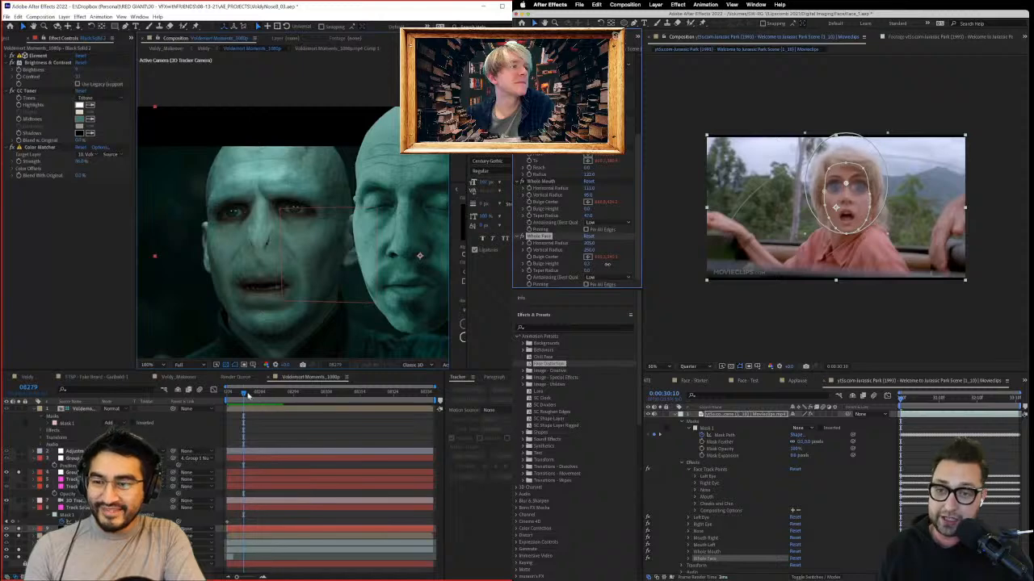
{"action": "left_click_drag", "start_coordinate": [245, 394], "coordinate": [224, 432]}
Step: Set the Whole Mouth effect's vertical radius to 146 and its bulge height to 1.2 to exaggerate the woman's mouth
{"action": "left_click", "coordinate": [865, 519]}
{"action": "left_click", "coordinate": [589, 215]}
{"action": "left_click_drag", "start_coordinate": [588, 209], "coordinate": [613, 208]}
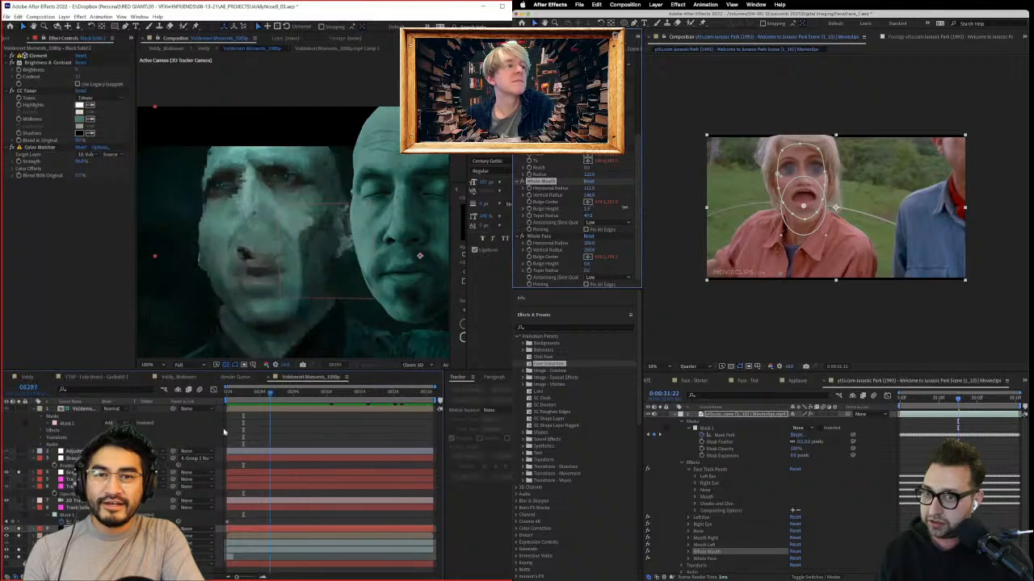
{"action": "left_click_drag", "start_coordinate": [224, 431], "coordinate": [188, 436]}
{"action": "left_click_drag", "start_coordinate": [614, 209], "coordinate": [608, 208]}
{"action": "left_click", "coordinate": [858, 506]}
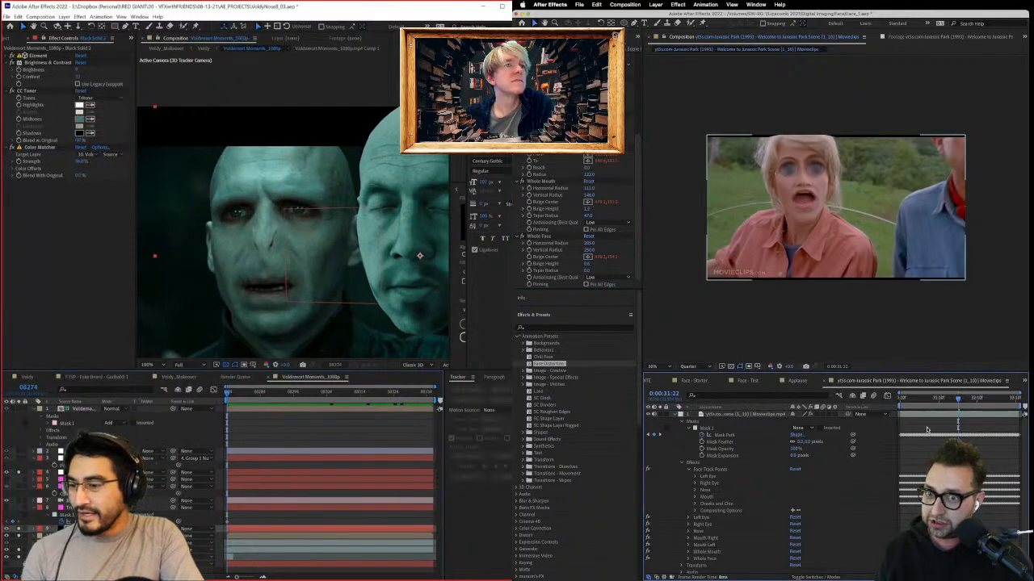
Step: Preview the distorted face from the first frame, and examine the 3D Camera Tracker points on Voldemort's face in the other project
{"action": "left_click", "coordinate": [912, 399]}
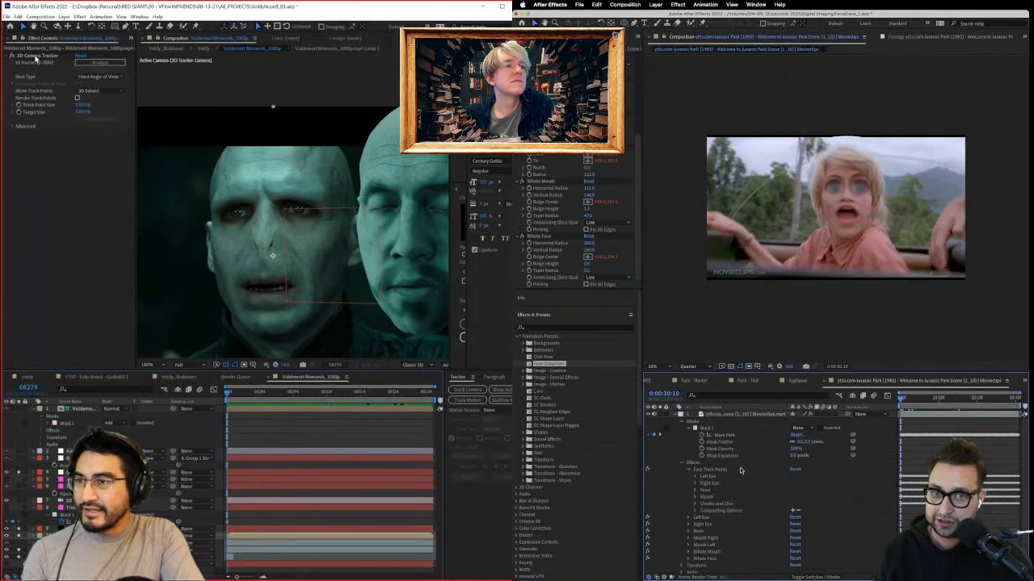
{"action": "left_click", "coordinate": [36, 58]}
{"action": "key", "text": "space"}
{"action": "scroll", "coordinate": [755, 290], "scroll_direction": "up", "scroll_amount": 1}
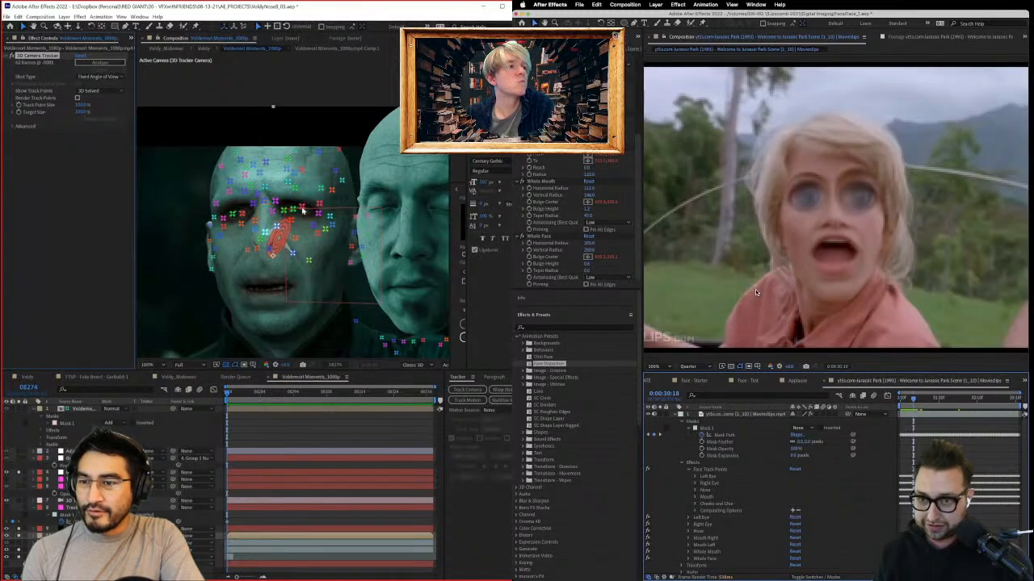
{"action": "left_click", "coordinate": [899, 397]}
{"action": "key", "text": "space"}
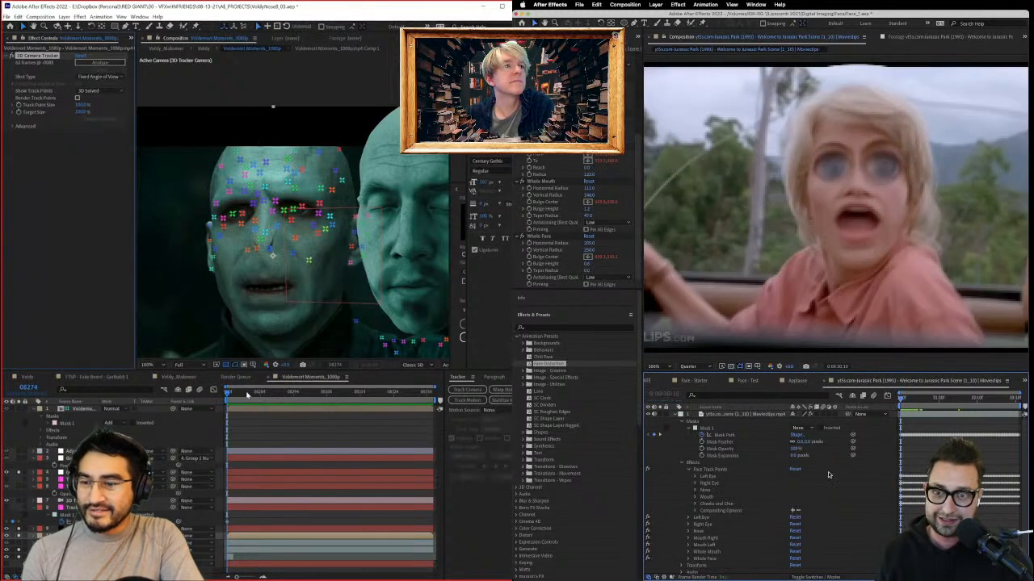
{"action": "left_click_drag", "start_coordinate": [247, 395], "coordinate": [184, 402]}
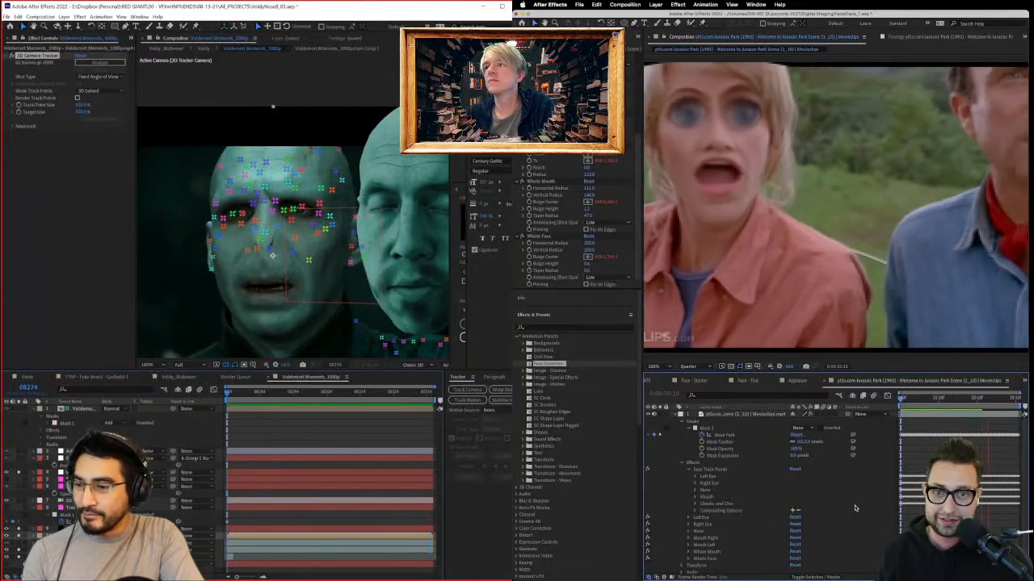
{"action": "key", "text": "space"}
{"action": "left_click", "coordinate": [395, 347]}
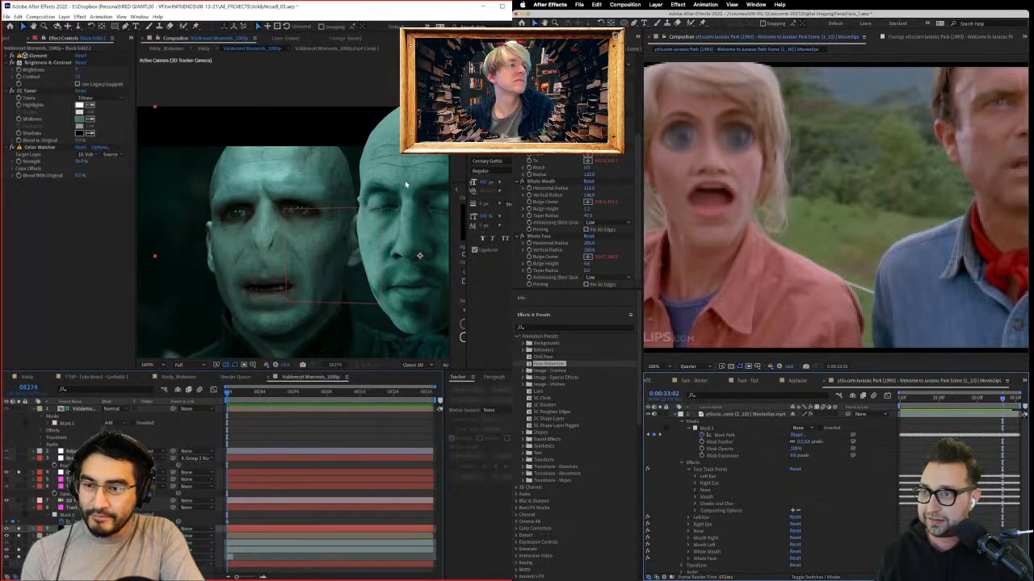
Step: Enlarge the Left Eye and Right Eye bulges to a vertical radius of 113, and place the bald head layer over Voldemort's face
{"action": "scroll", "coordinate": [573, 222], "scroll_direction": "down", "scroll_amount": 5}
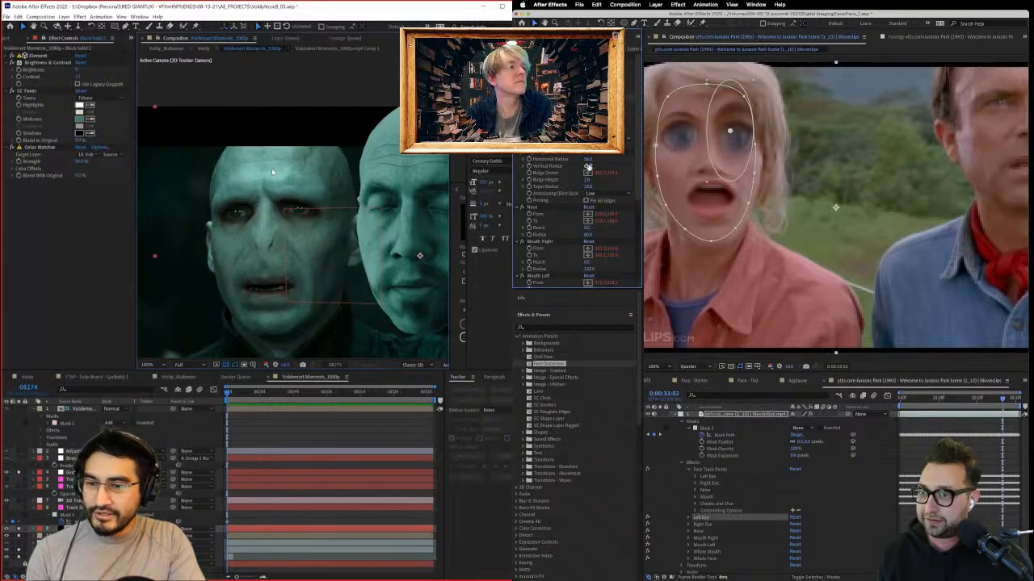
{"action": "key", "text": "ctrl+z"}
{"action": "mouse_move", "coordinate": [588, 166]}
{"action": "left_mouse_down"}
{"action": "mouse_move", "coordinate": [609, 164]}
{"action": "mouse_move", "coordinate": [601, 166]}
{"action": "left_mouse_up"}
{"action": "scroll", "coordinate": [275, 241], "scroll_direction": "up", "scroll_amount": 1}
{"action": "left_click_drag", "start_coordinate": [246, 270], "coordinate": [299, 228]}
{"action": "left_click_drag", "start_coordinate": [588, 159], "coordinate": [600, 158]}
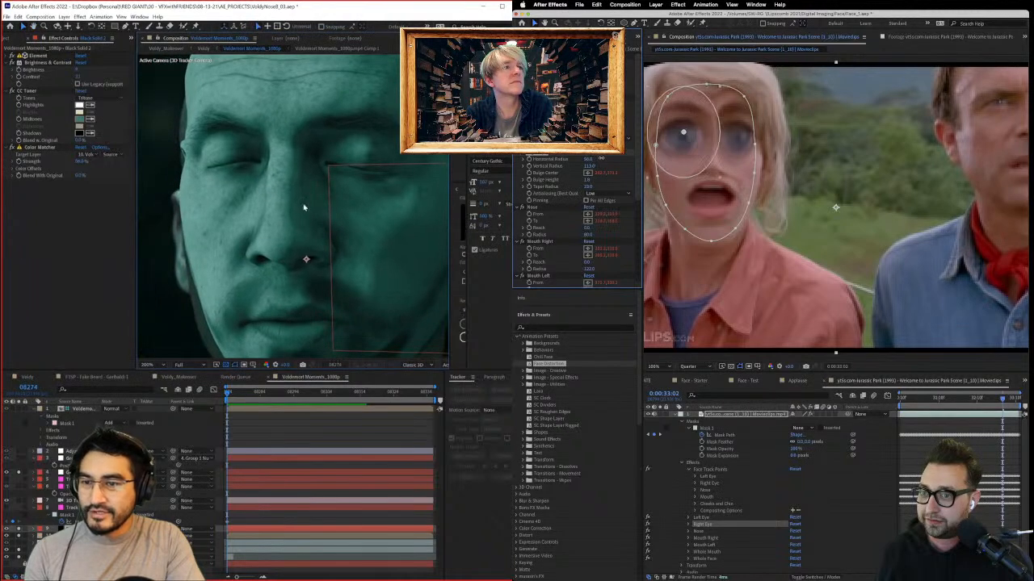
{"action": "key", "text": "Up"}
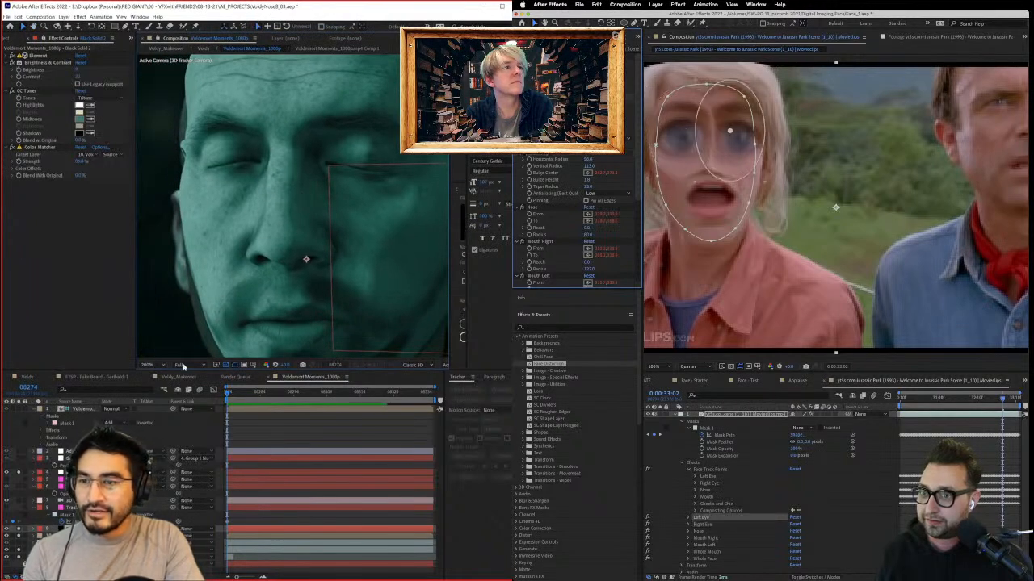
{"action": "left_click", "coordinate": [835, 507]}
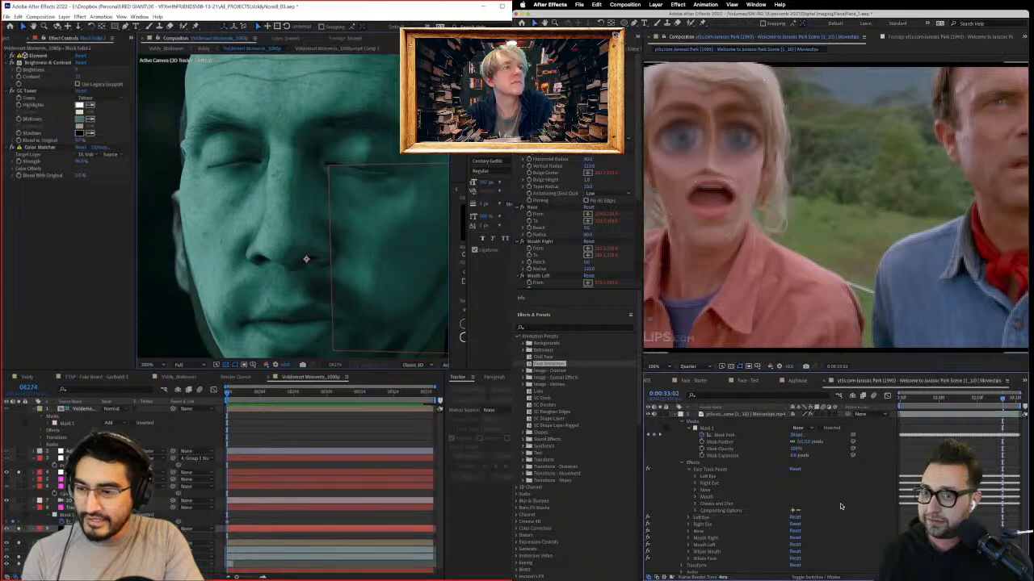
Step: Set the taper radius of the Right Eye and Left Eye bulges to 70 and preview the clip from its first frame
{"action": "left_click", "coordinate": [899, 394]}
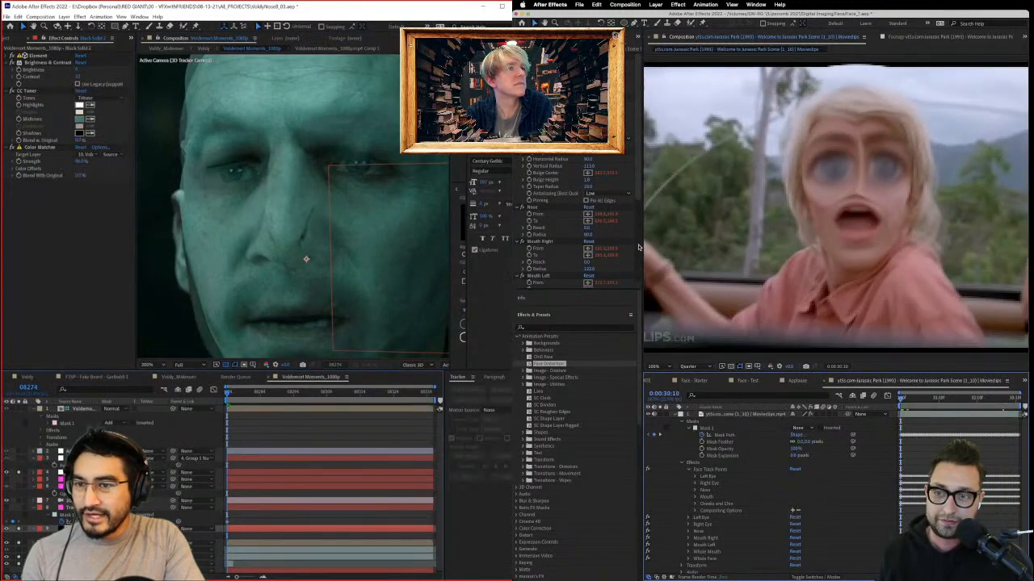
{"action": "left_click_drag", "start_coordinate": [588, 186], "coordinate": [603, 186]}
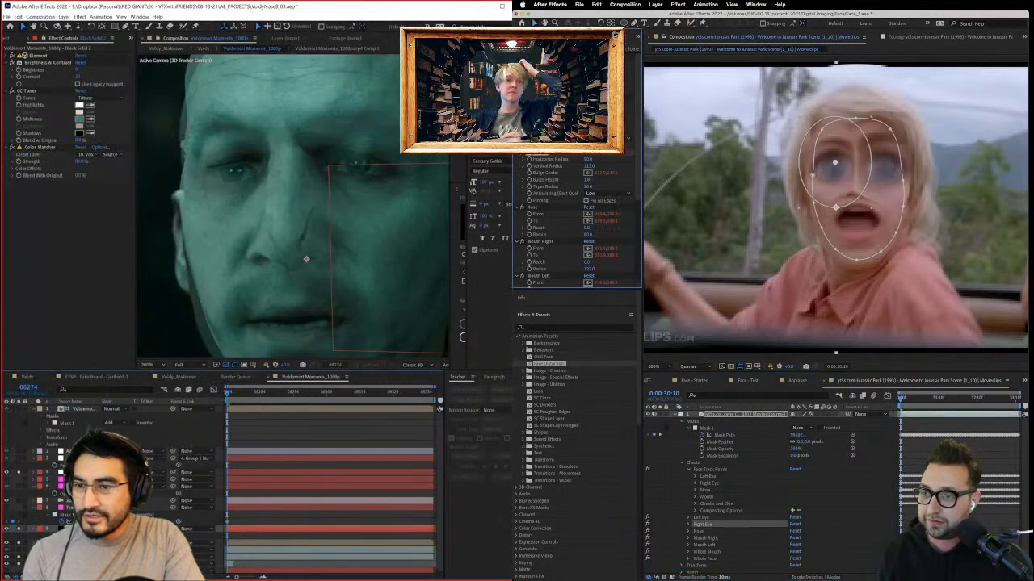
{"action": "left_click", "coordinate": [701, 518]}
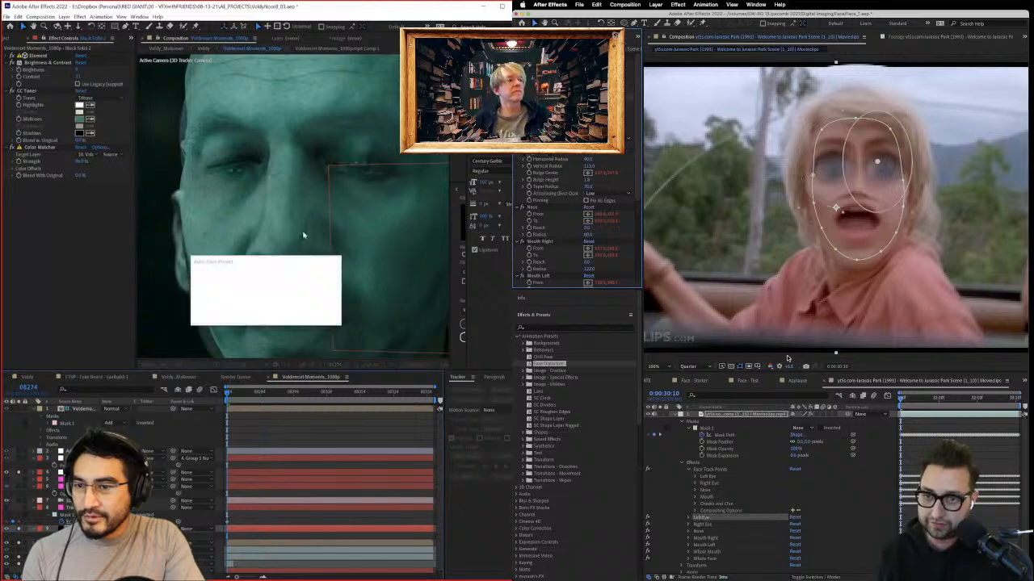
{"action": "left_click", "coordinate": [852, 483]}
{"action": "key", "text": "space"}
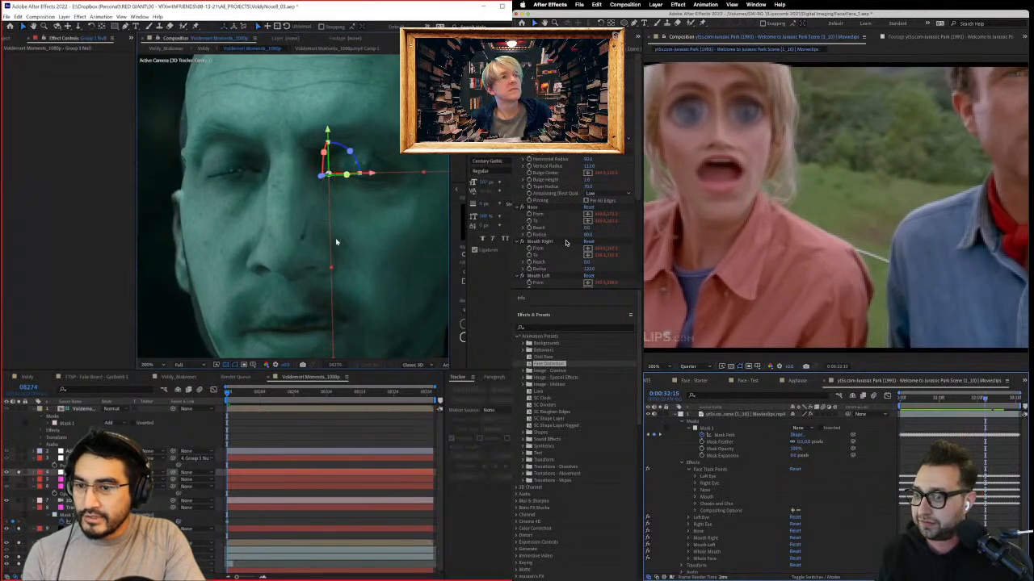
Step: Set the Whole Face bulge height to 1 and preview the woman's distorted face across the clip
{"action": "scroll", "coordinate": [565, 242], "scroll_direction": "down", "scroll_amount": 3}
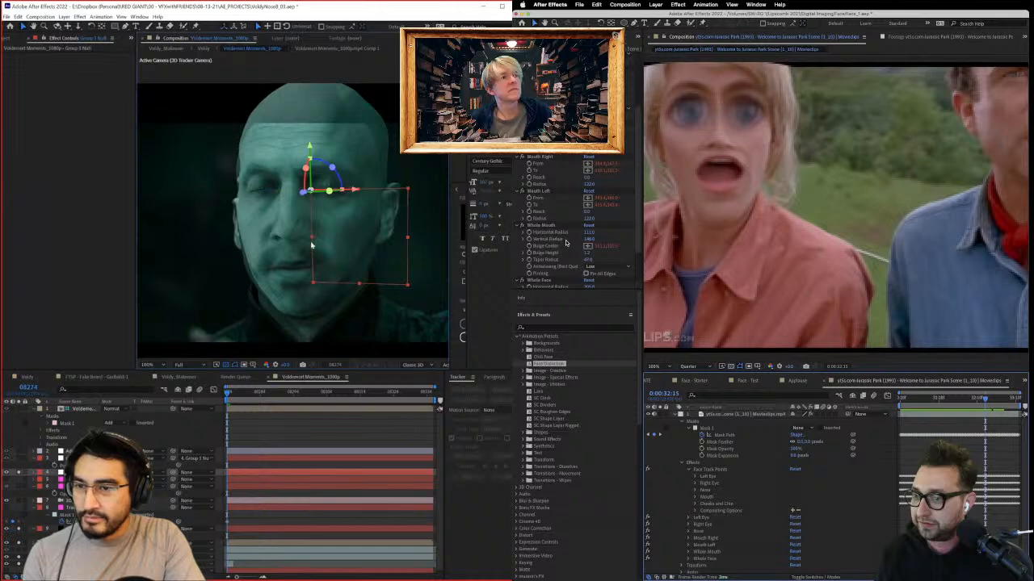
{"action": "scroll", "coordinate": [557, 257], "scroll_direction": "down", "scroll_amount": 3}
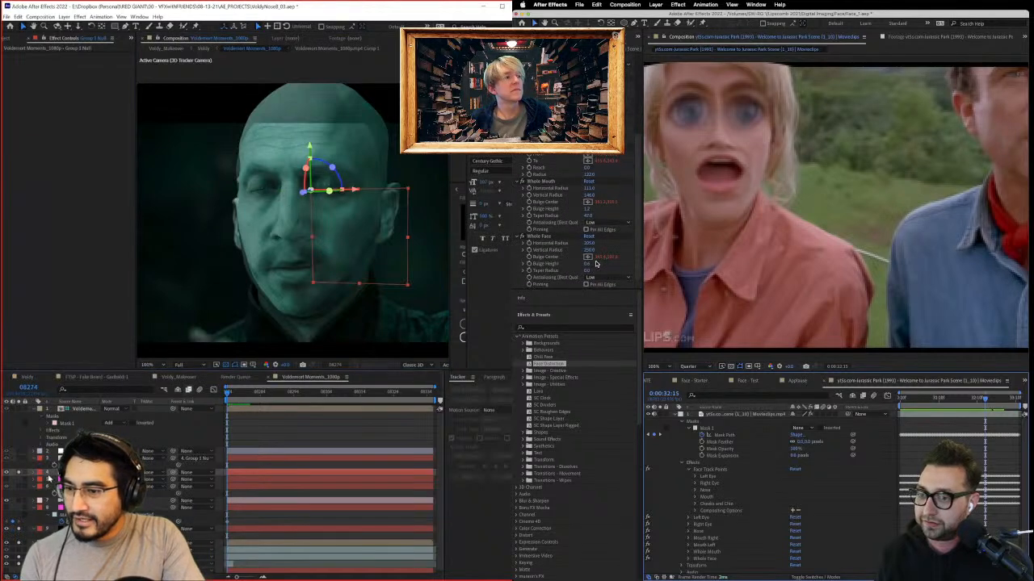
{"action": "left_click_drag", "start_coordinate": [586, 266], "coordinate": [605, 265]}
{"action": "left_click", "coordinate": [874, 507]}
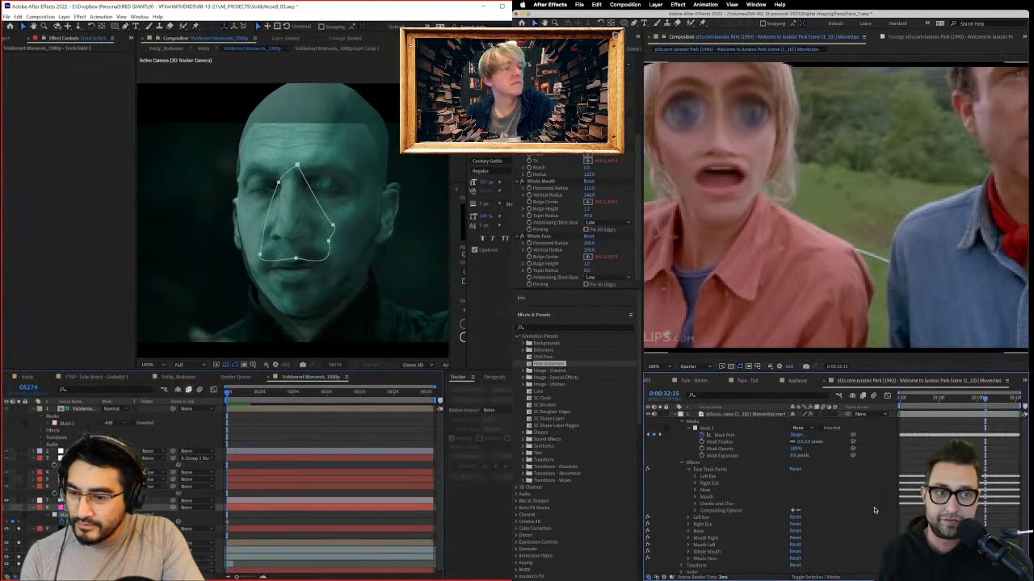
{"action": "key", "text": "space"}
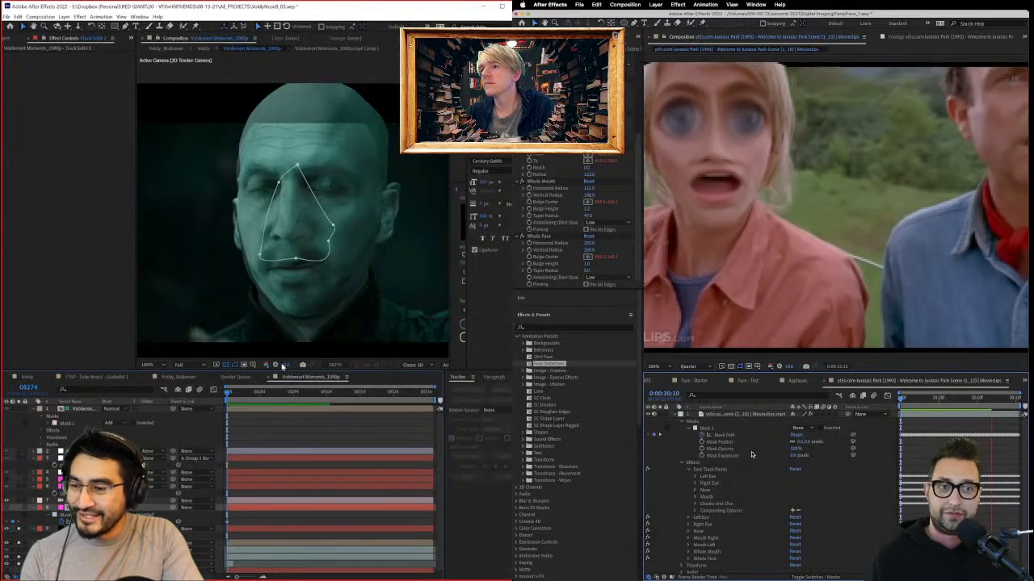
{"action": "key", "text": "space"}
{"action": "key", "text": "comma"}
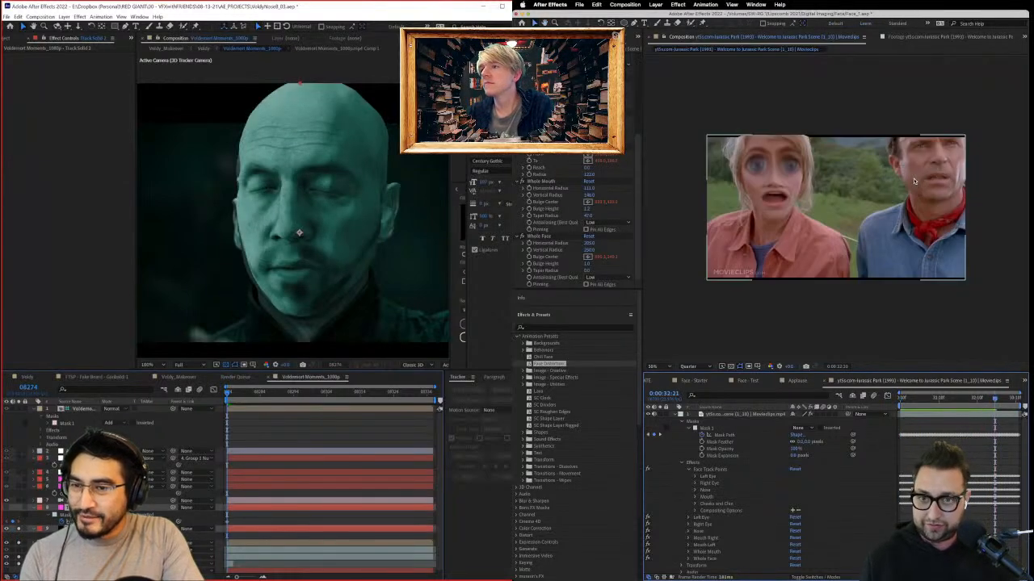
Step: Duplicate the Jurassic Park clip layer at frame 0:00:33:11, with the Ellipse tool active
{"action": "left_click", "coordinate": [623, 22]}
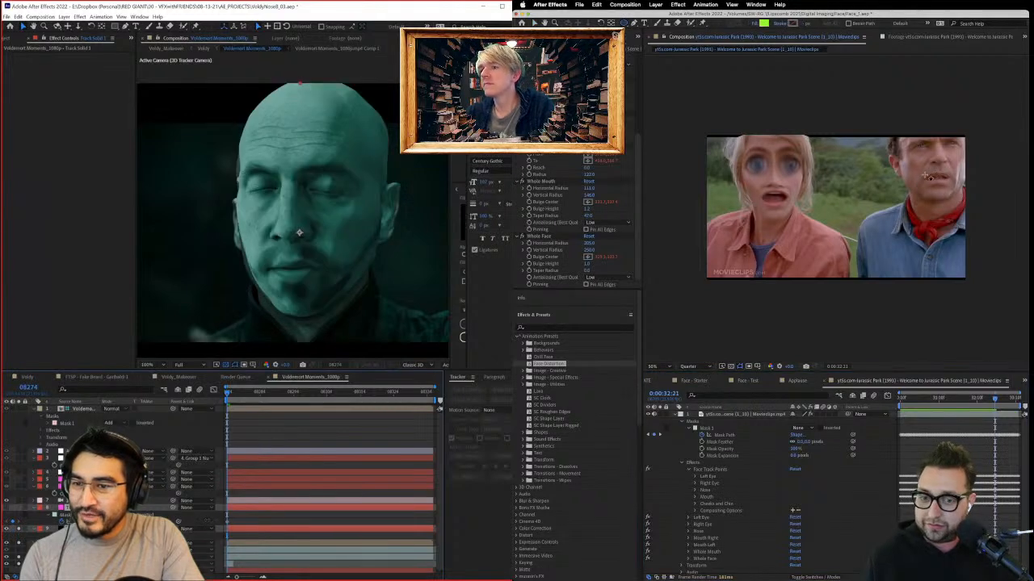
{"action": "key", "text": "space"}
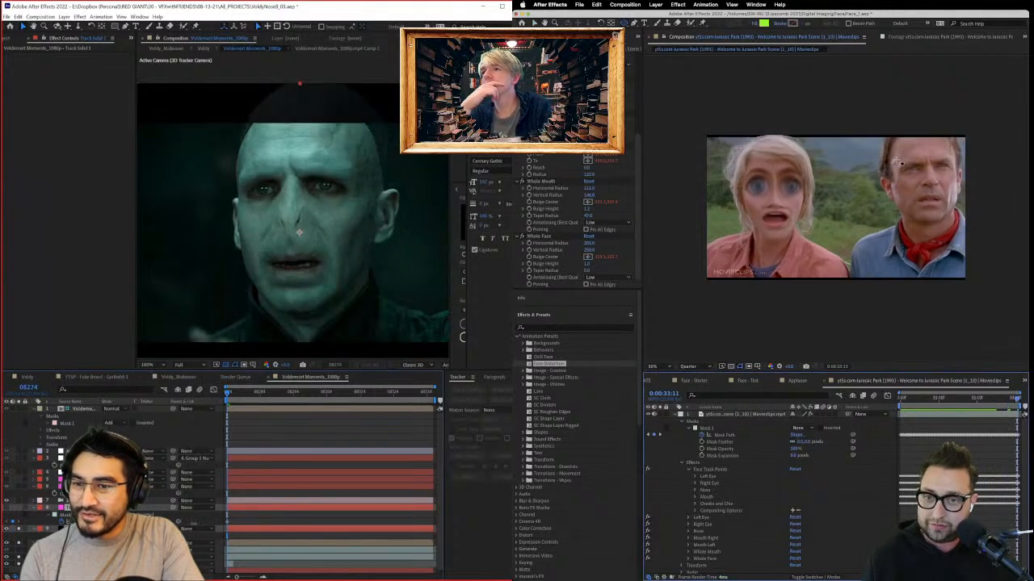
{"action": "left_click", "coordinate": [729, 415]}
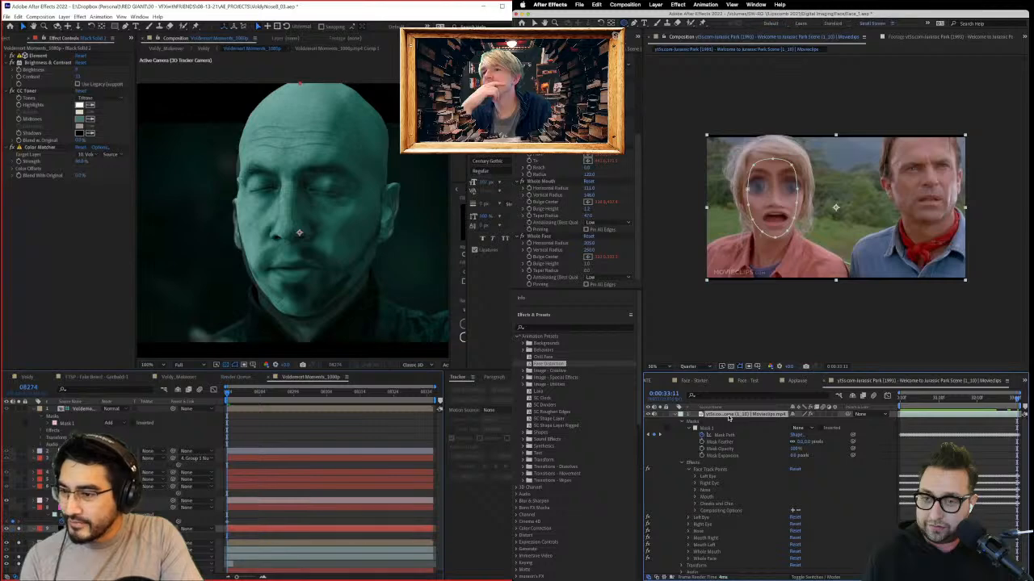
{"action": "key", "text": "ctrl+d"}
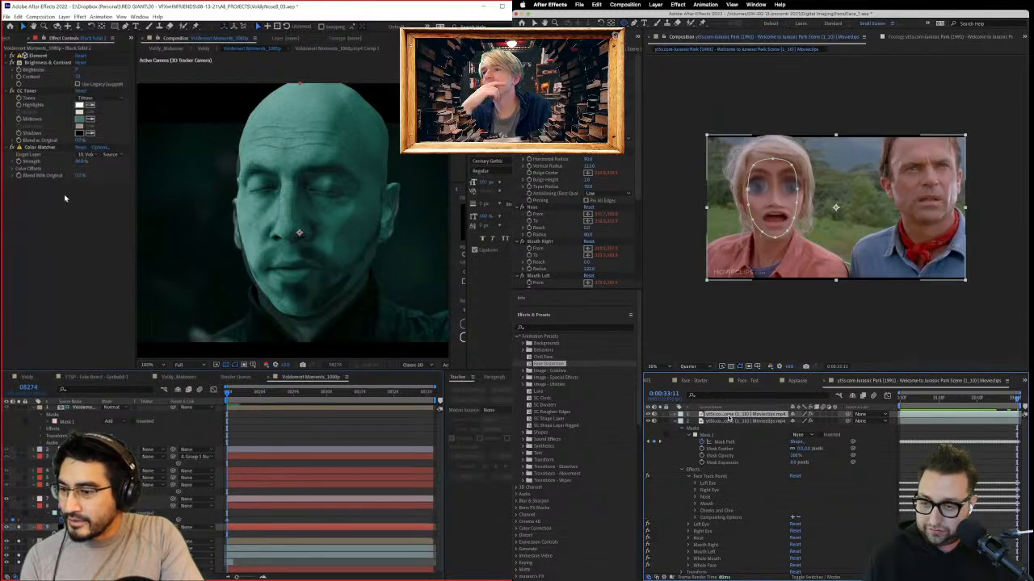
Step: Delete Mask 1 from the duplicated clip layer, and expose the Element lighting settings in the Voldemort project
{"action": "left_click", "coordinate": [7, 56]}
{"action": "left_click", "coordinate": [675, 415]}
{"action": "scroll", "coordinate": [118, 205], "scroll_direction": "down", "scroll_amount": 4}
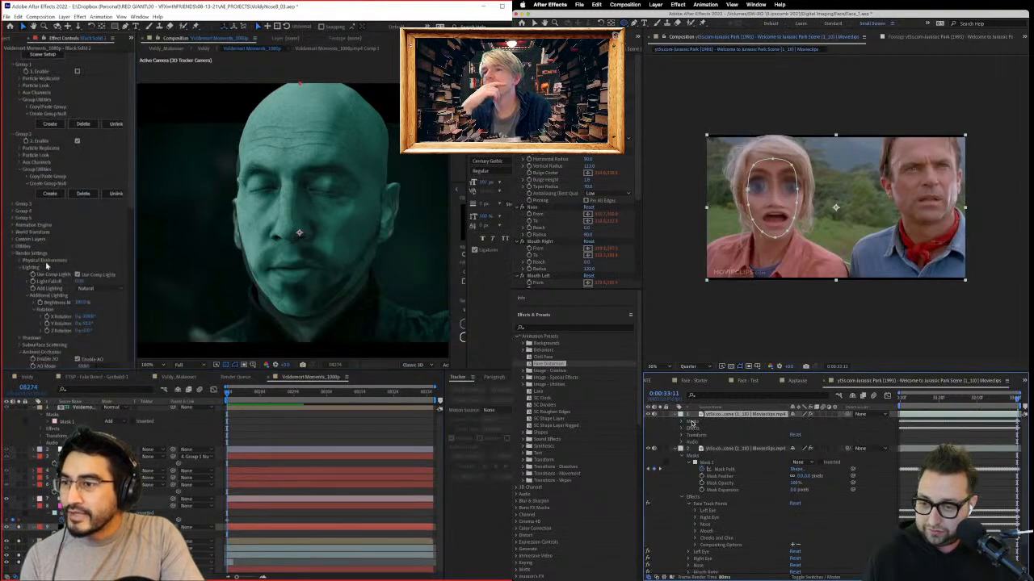
{"action": "left_click", "coordinate": [685, 424]}
{"action": "left_click", "coordinate": [680, 421]}
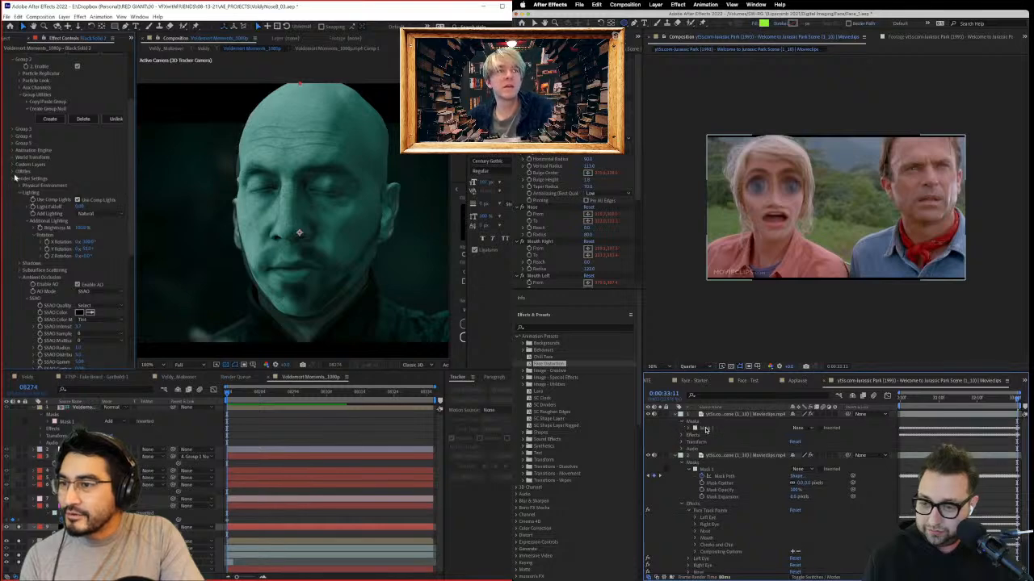
{"action": "left_click", "coordinate": [706, 429]}
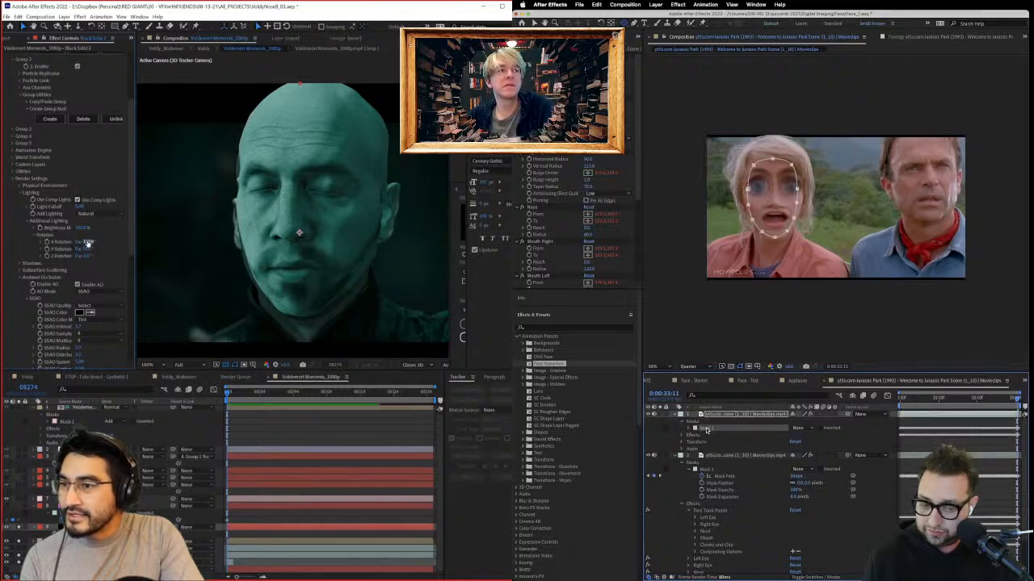
{"action": "key", "text": "Delete"}
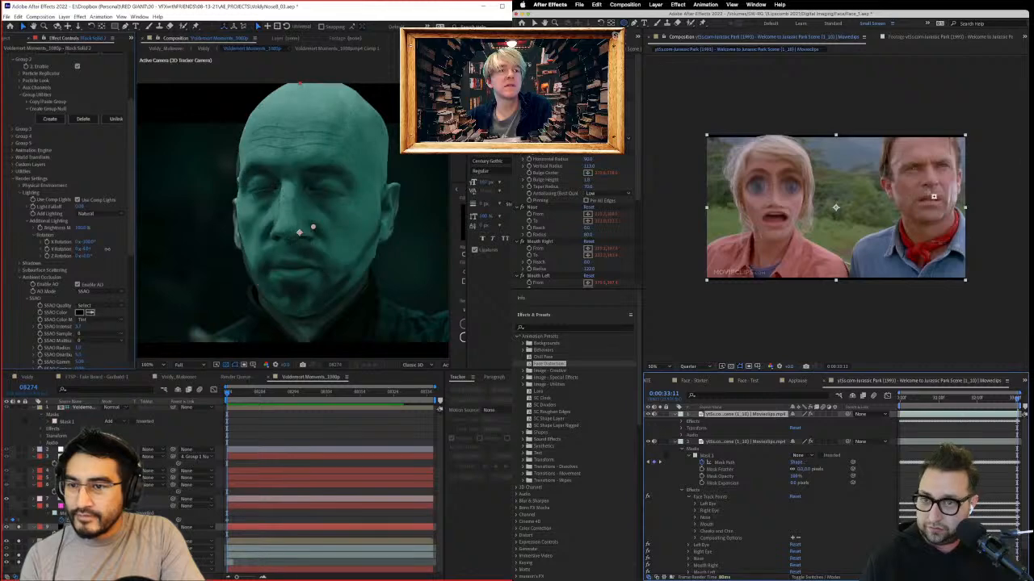
Step: Draw an elliptical mask around the man's face and track it backward with detailed face tracking
{"action": "left_click", "coordinate": [895, 142]}
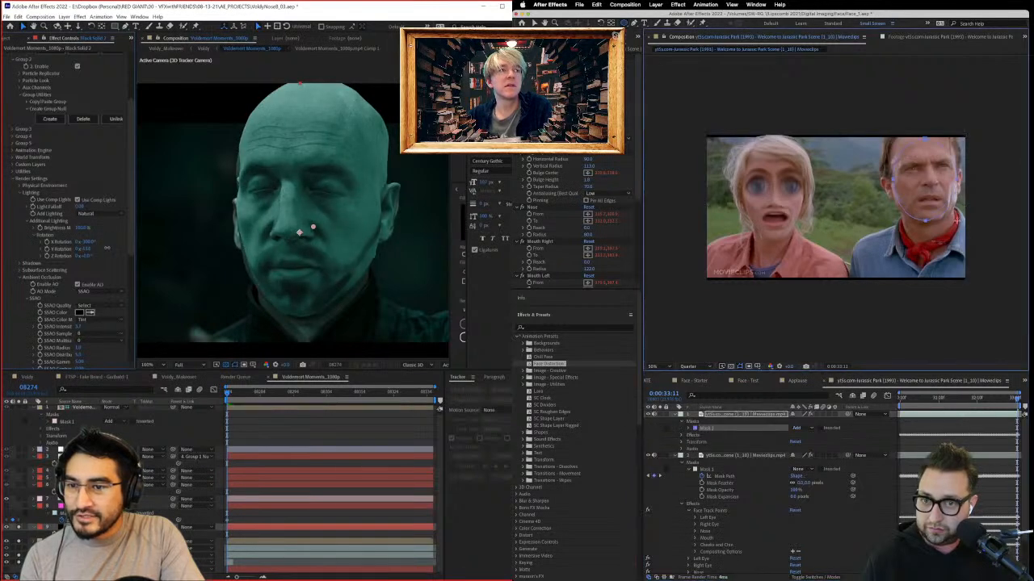
{"action": "left_click", "coordinate": [551, 316]}
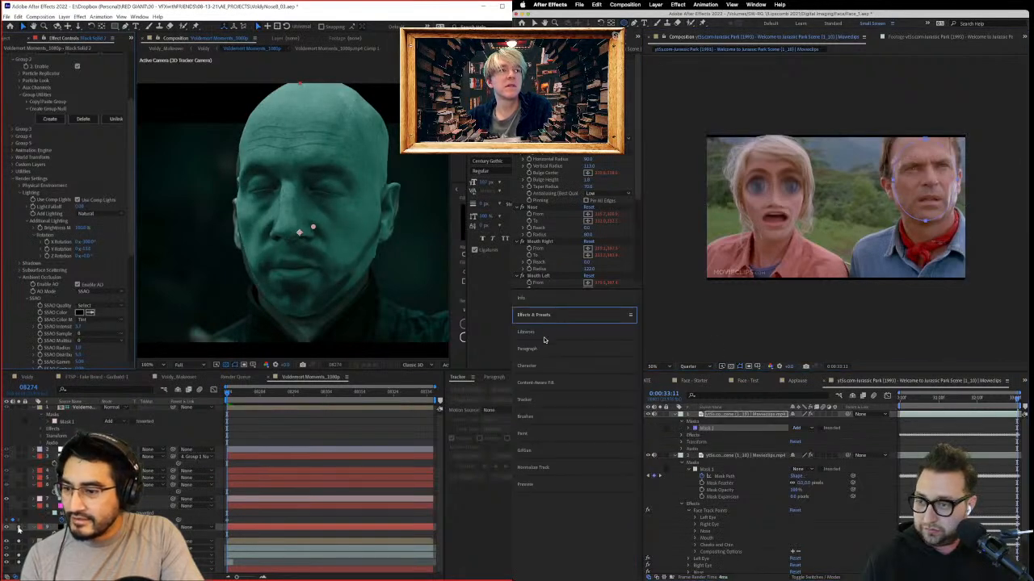
{"action": "left_click", "coordinate": [556, 402]}
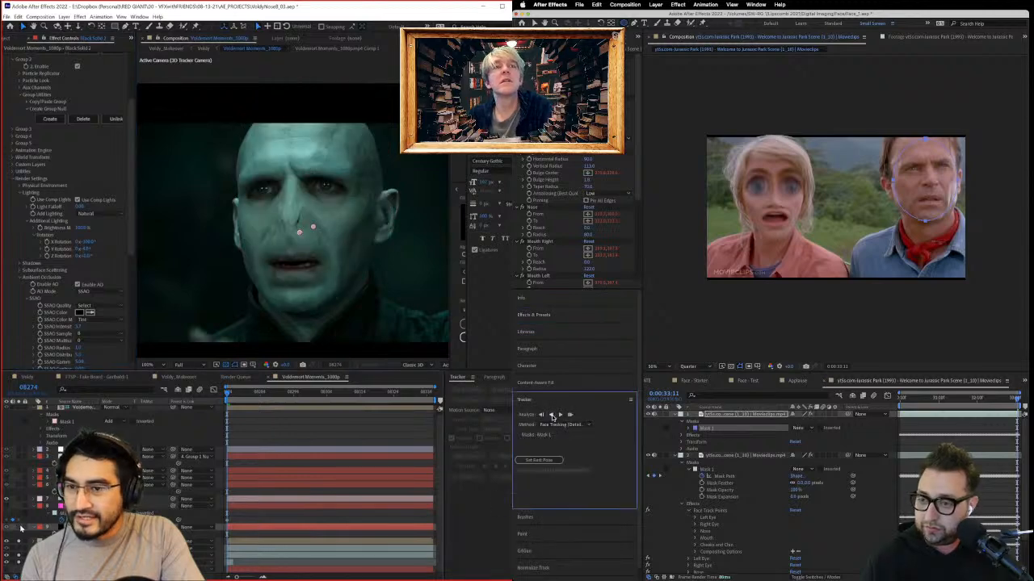
{"action": "left_click", "coordinate": [552, 415]}
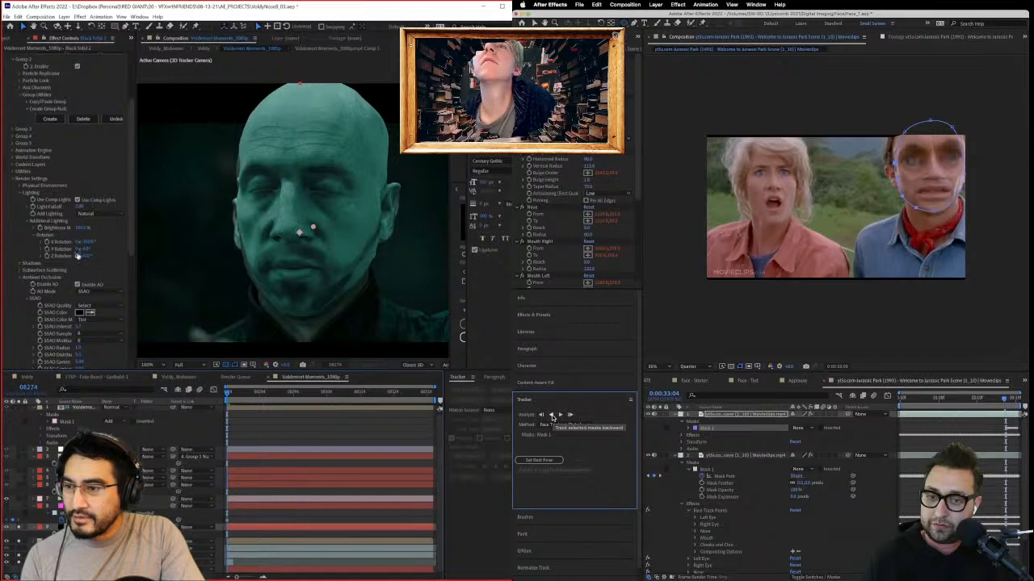
Step: Rotate Element's additional lighting on the bald head, and solo the head layer on and off to compare it with Voldemort's face
{"action": "mouse_move", "coordinate": [85, 243]}
{"action": "left_mouse_down"}
{"action": "mouse_move", "coordinate": [117, 244]}
{"action": "mouse_move", "coordinate": [94, 249]}
{"action": "left_mouse_up"}
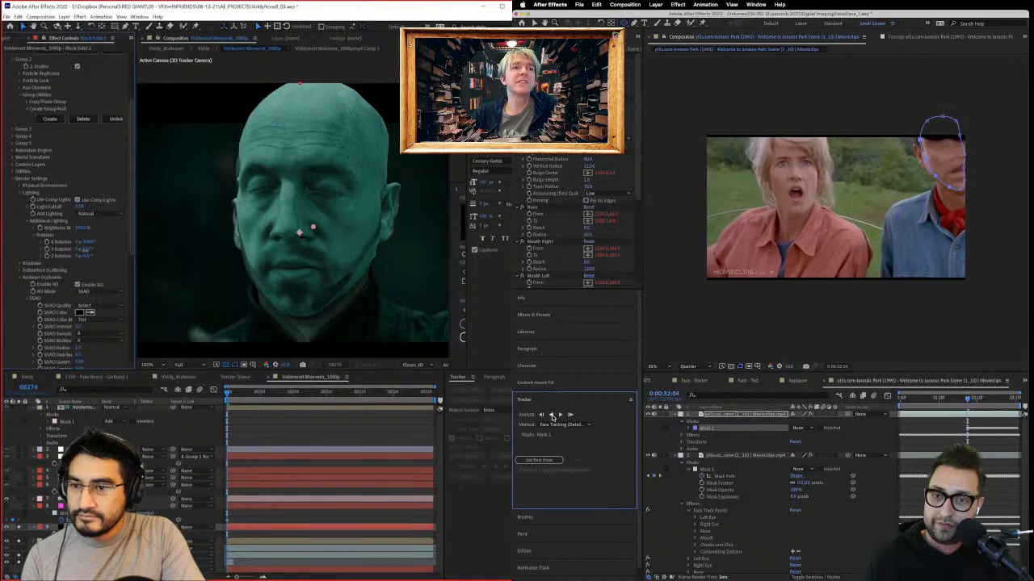
{"action": "left_click", "coordinate": [18, 528]}
{"action": "left_click", "coordinate": [19, 528]}
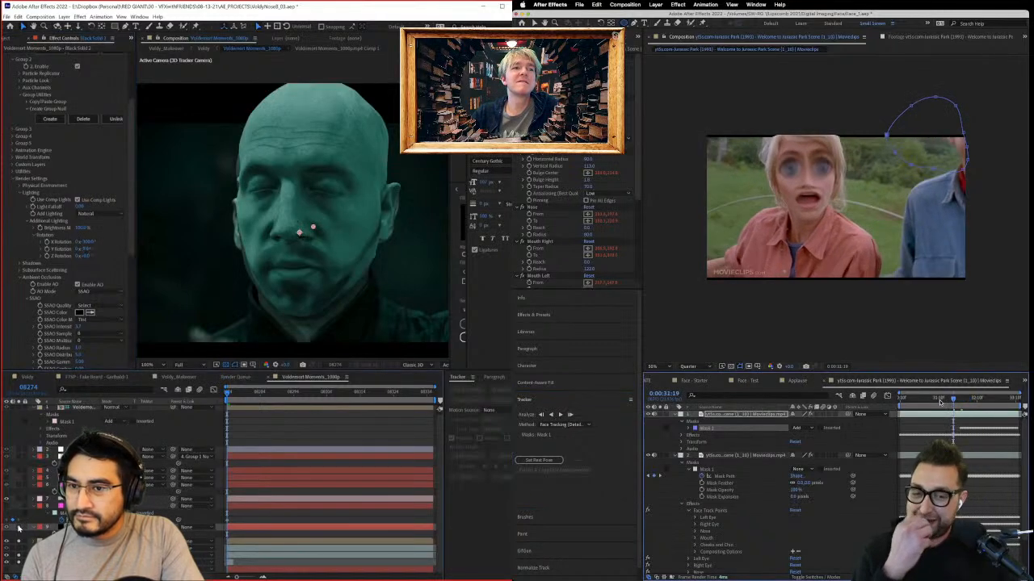
{"action": "left_click", "coordinate": [18, 528]}
{"action": "left_click", "coordinate": [18, 528]}
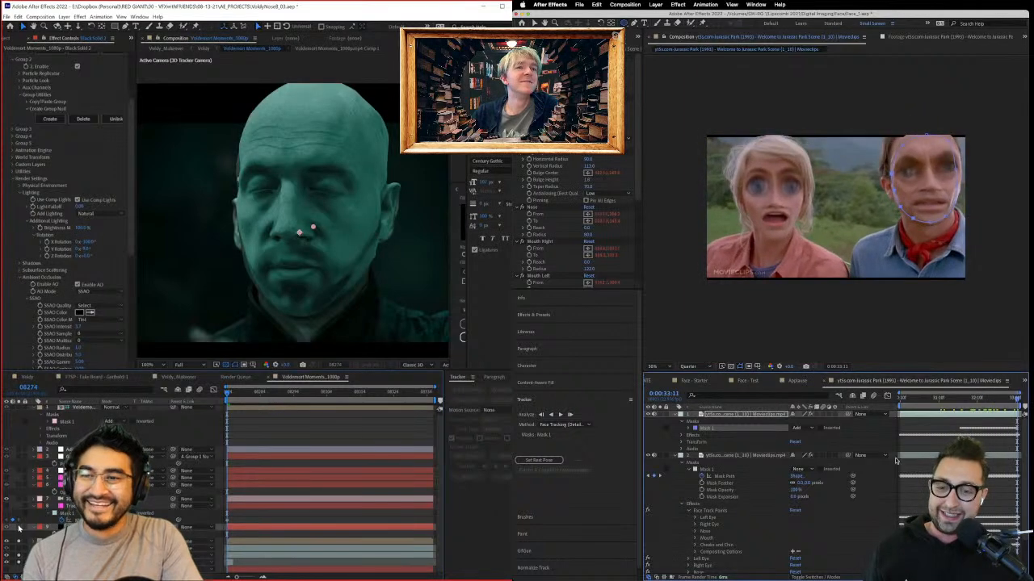
{"action": "left_click", "coordinate": [19, 528]}
{"action": "left_click", "coordinate": [19, 528]}
{"action": "left_click", "coordinate": [18, 528]}
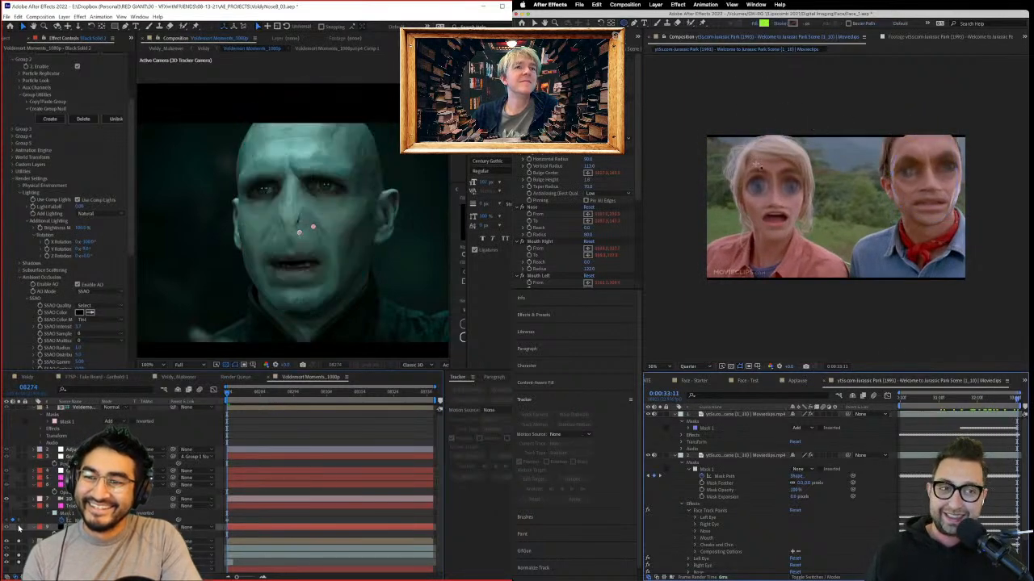
{"action": "left_click", "coordinate": [18, 529]}
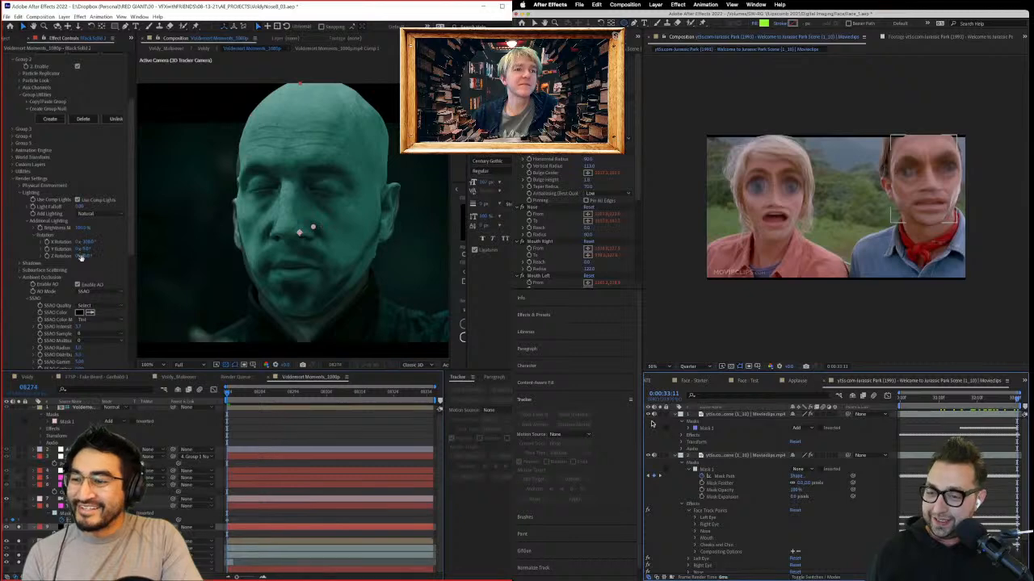
Step: Hide the duplicated clip layer and select the original, and raise the brightness multiplier of Element's additional lighting on the head
{"action": "left_click", "coordinate": [648, 415]}
{"action": "left_click", "coordinate": [743, 456]}
{"action": "left_click_drag", "start_coordinate": [81, 228], "coordinate": [90, 227]}
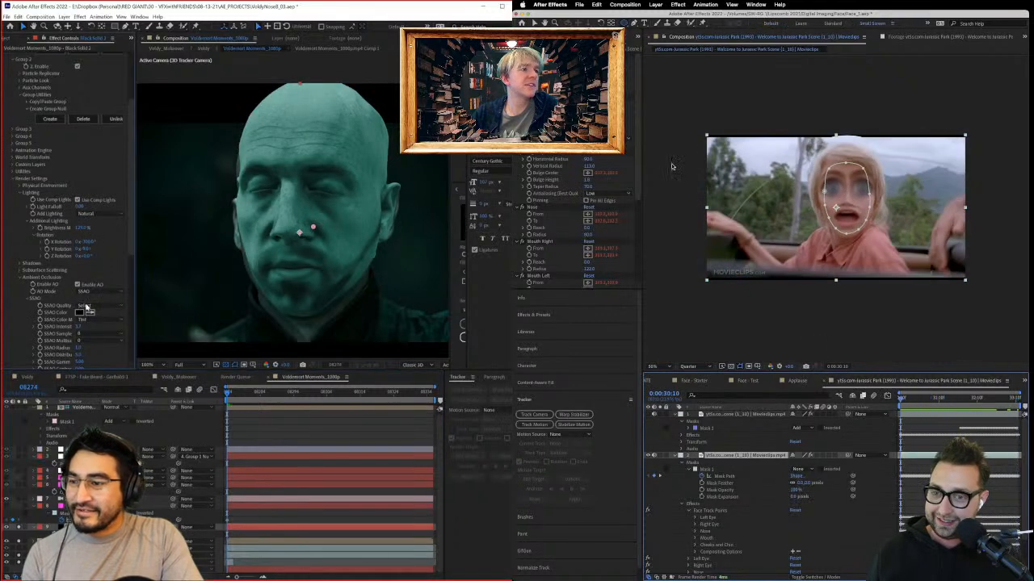
{"action": "scroll", "coordinate": [87, 307], "scroll_direction": "down", "scroll_amount": 3}
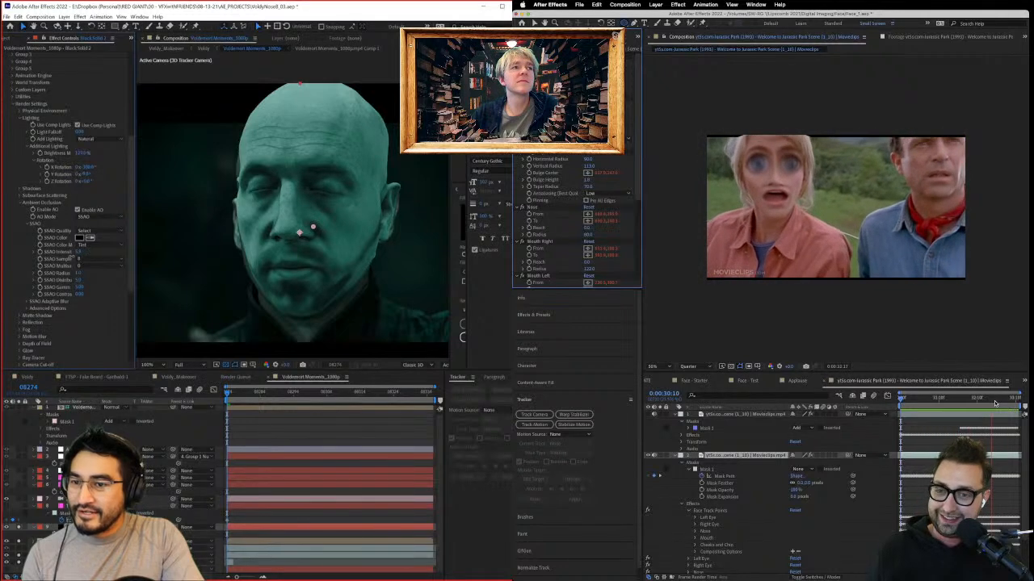
Step: Scrub the distorted clip to 0:00:33:04, and adjust the rotation of the additional lighting on the bald head in the other project
{"action": "left_click", "coordinate": [993, 401]}
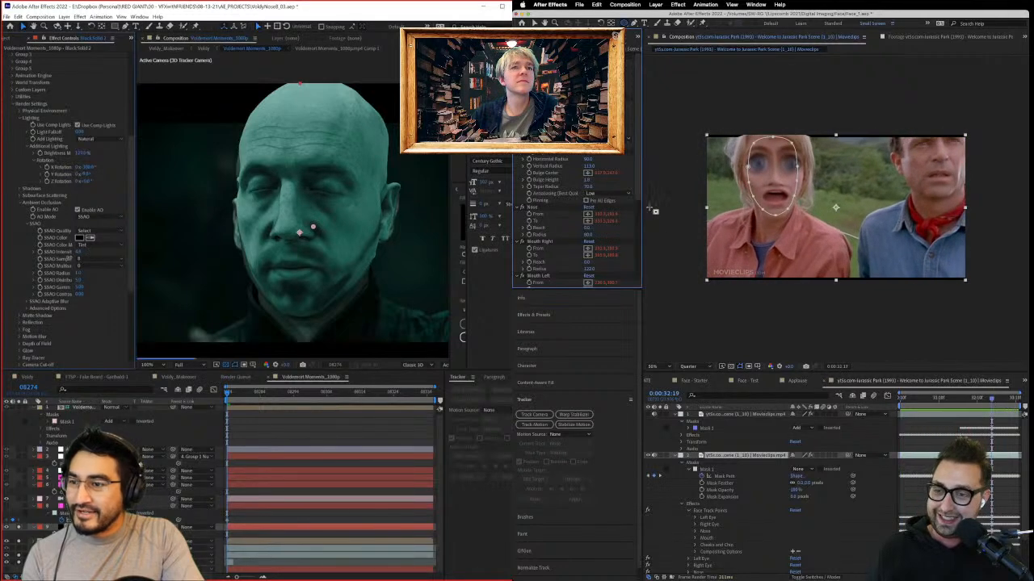
{"action": "left_click_drag", "start_coordinate": [117, 172], "coordinate": [123, 173]}
{"action": "left_click_drag", "start_coordinate": [992, 400], "coordinate": [999, 401]}
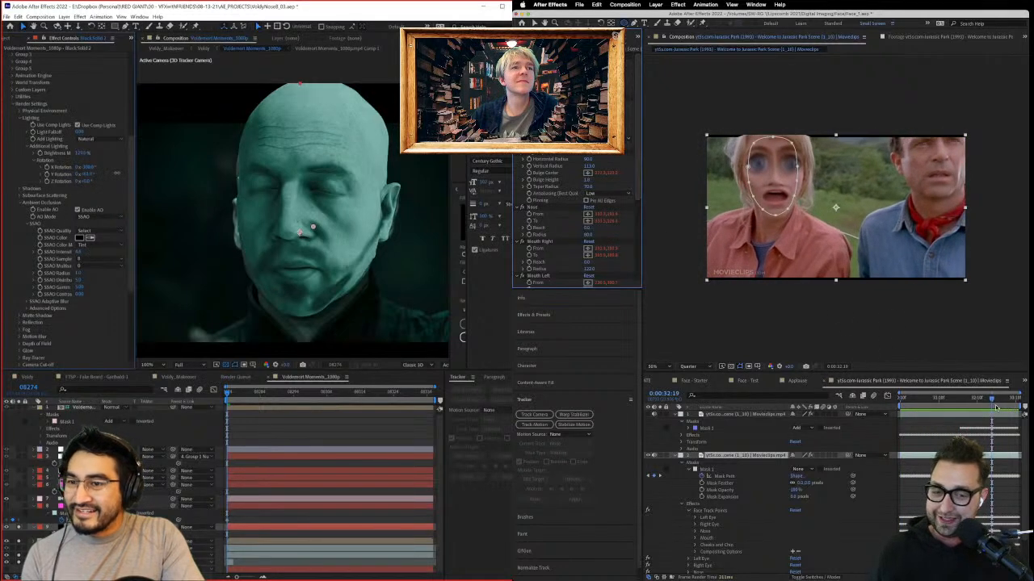
{"action": "left_click_drag", "start_coordinate": [123, 173], "coordinate": [121, 173]}
{"action": "left_click_drag", "start_coordinate": [999, 401], "coordinate": [1006, 402]}
{"action": "left_click_drag", "start_coordinate": [121, 174], "coordinate": [83, 178]}
Step: Save the face project and set the Mouth Left effect's reach to 52 to stretch the woman's mouth
{"action": "left_click", "coordinate": [533, 182]}
{"action": "left_click", "coordinate": [528, 179]}
{"action": "key", "text": "Up"}
{"action": "scroll", "coordinate": [555, 223], "scroll_direction": "down", "scroll_amount": 1}
{"action": "key", "text": "super+s"}
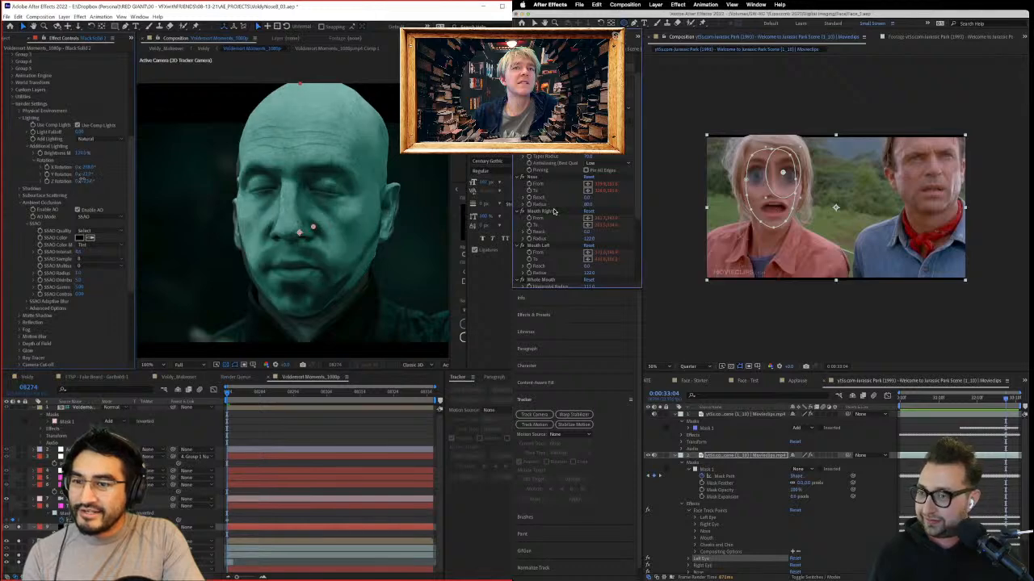
{"action": "scroll", "coordinate": [554, 211], "scroll_direction": "down", "scroll_amount": 3}
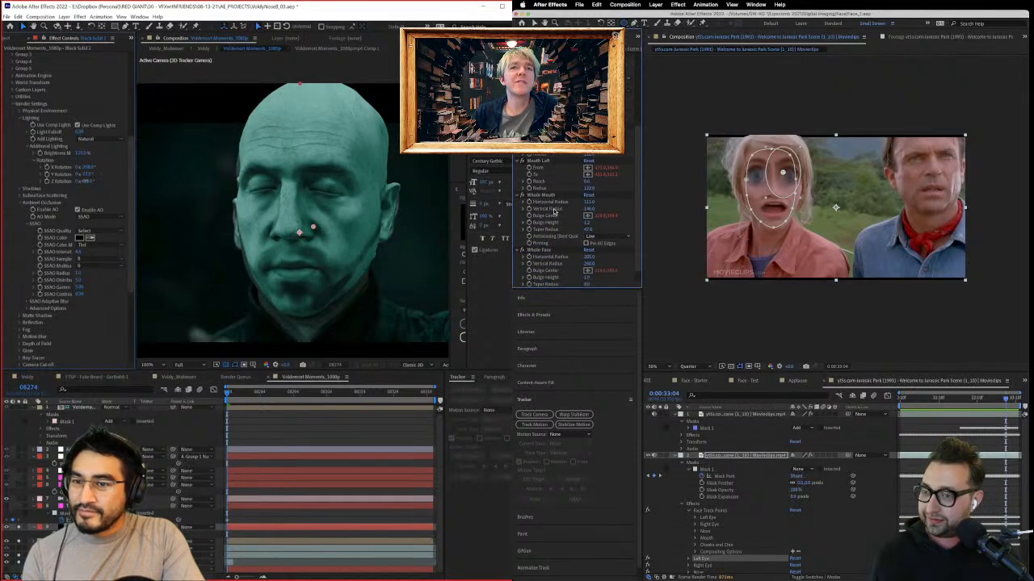
Step: Move the bald head layer beside Voldemort's face for comparison, and adjust the X rotation of its additional lighting
{"action": "left_click", "coordinate": [18, 528]}
{"action": "left_click", "coordinate": [18, 528]}
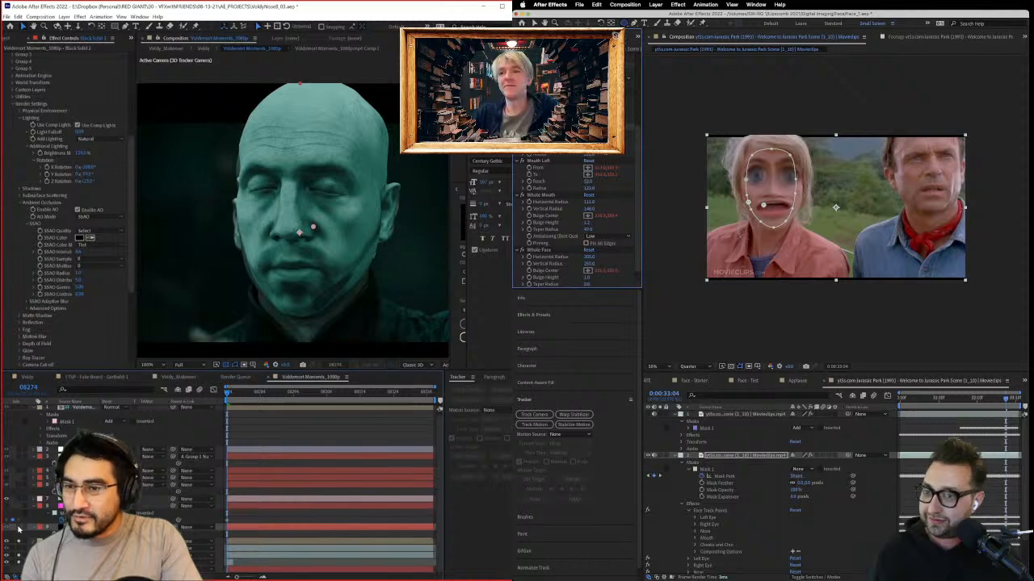
{"action": "left_click_drag", "start_coordinate": [308, 246], "coordinate": [399, 246]}
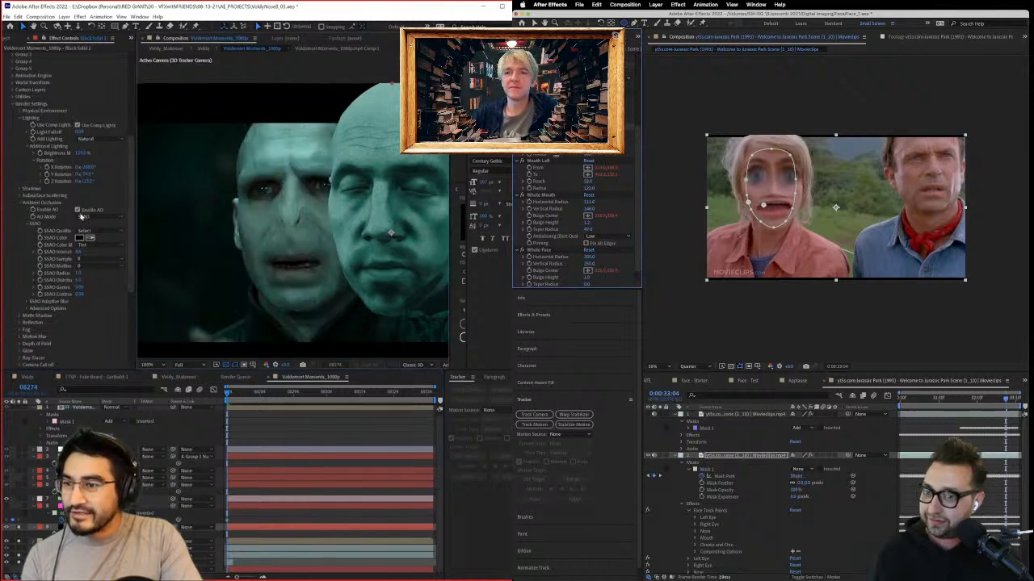
{"action": "left_click_drag", "start_coordinate": [88, 167], "coordinate": [80, 168]}
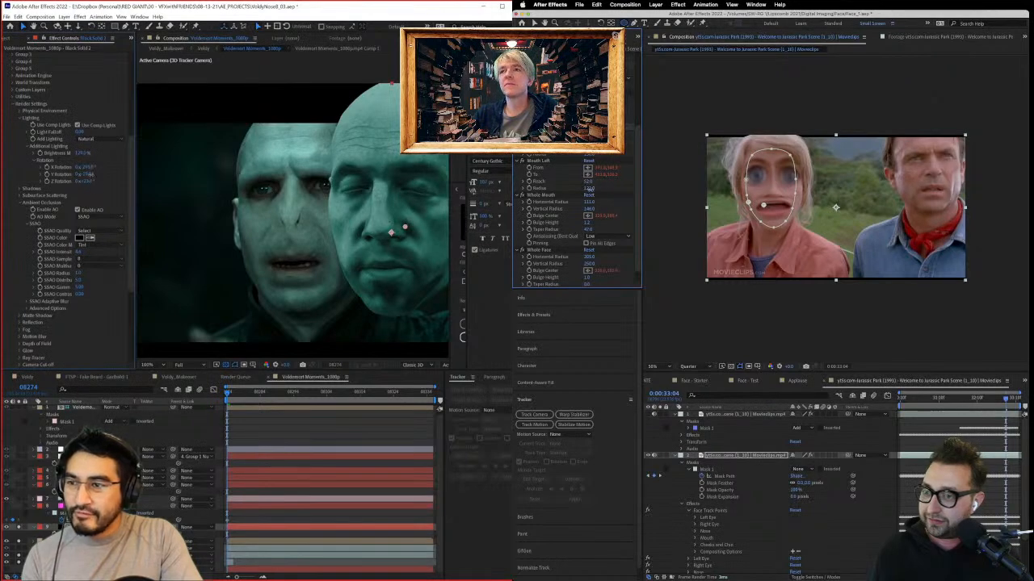
Step: Adjust the rotation of the bald head's additional lighting, and set the Mouth Left effect's radius to 144
{"action": "left_click_drag", "start_coordinate": [91, 174], "coordinate": [94, 174]}
{"action": "left_click_drag", "start_coordinate": [590, 189], "coordinate": [599, 189]}
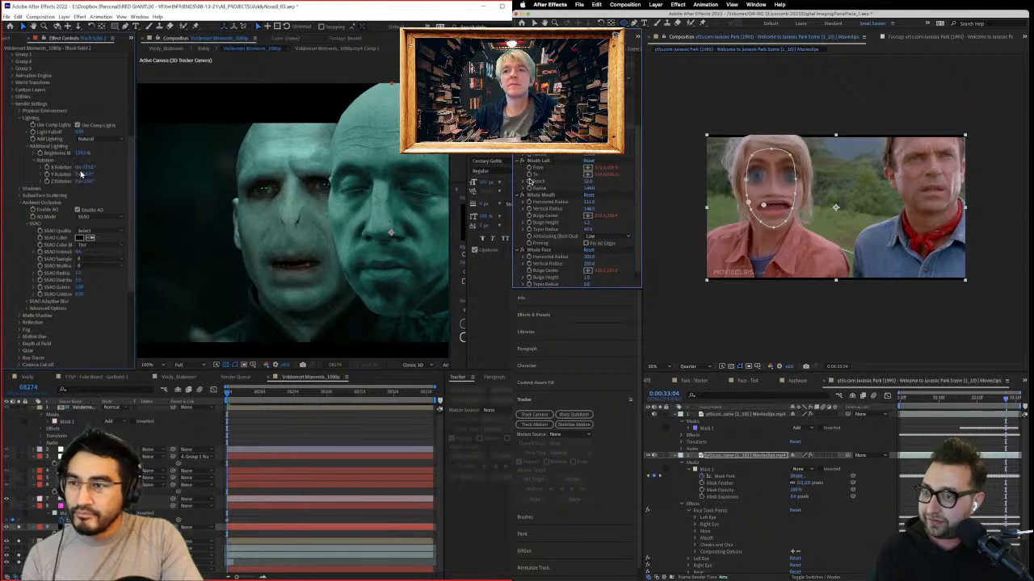
{"action": "left_click_drag", "start_coordinate": [71, 174], "coordinate": [97, 170]}
Step: Keyframe the Mouth Left reach and the Whole Mouth and Whole Face bulge heights at 0:00:33:04, and fine-tune the bald head's additional lighting rotation
{"action": "left_click", "coordinate": [528, 222]}
{"action": "left_click", "coordinate": [529, 277]}
{"action": "left_click_drag", "start_coordinate": [937, 398], "coordinate": [935, 398]}
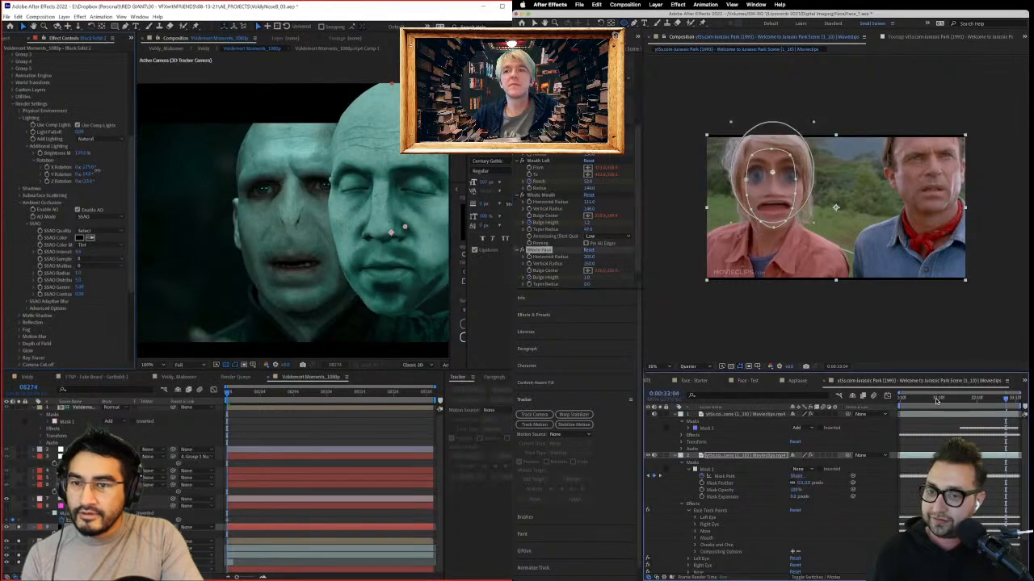
{"action": "left_click_drag", "start_coordinate": [97, 170], "coordinate": [96, 170]}
{"action": "left_click_drag", "start_coordinate": [935, 399], "coordinate": [905, 399]}
{"action": "left_click_drag", "start_coordinate": [96, 170], "coordinate": [92, 172]}
{"action": "left_click_drag", "start_coordinate": [904, 399], "coordinate": [868, 400]}
{"action": "left_click_drag", "start_coordinate": [92, 172], "coordinate": [90, 172]}
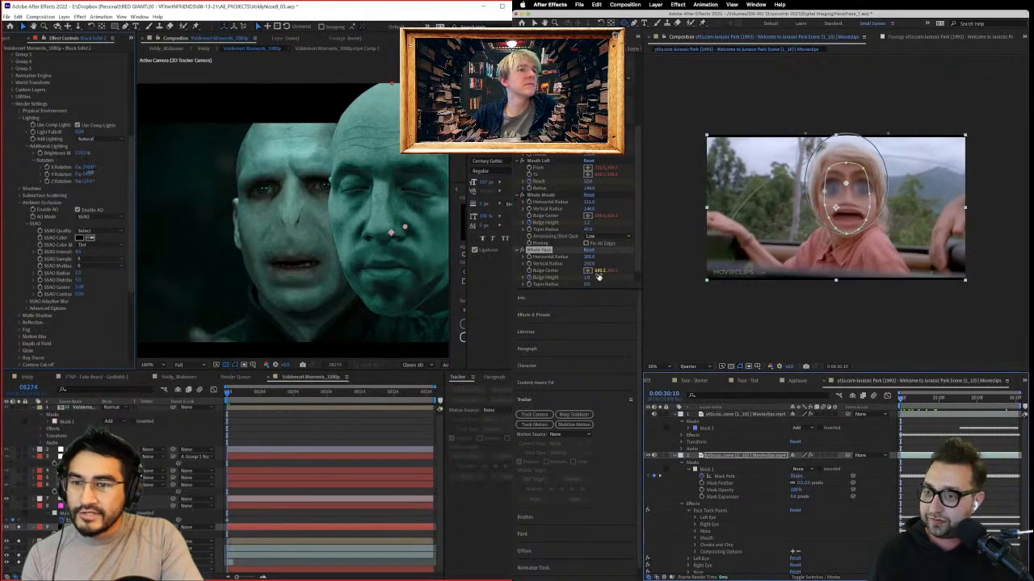
Step: Set the Whole Face bulge height to 0 at 0:00:30:10, and undo the bald head's move beside Voldemort's face
{"action": "left_click", "coordinate": [587, 277]}
{"action": "key", "text": "Return"}
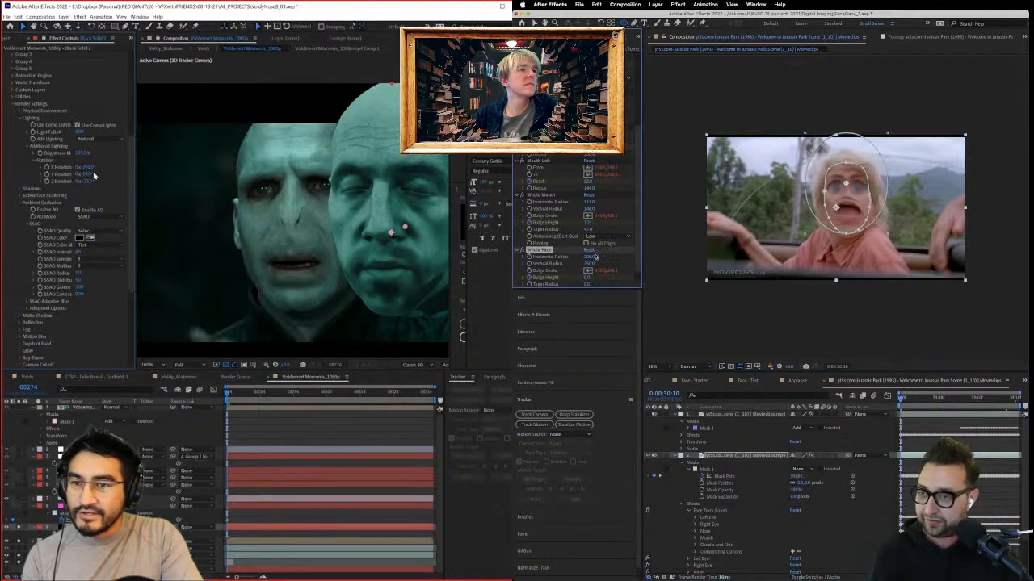
{"action": "key", "text": "ctrl+z"}
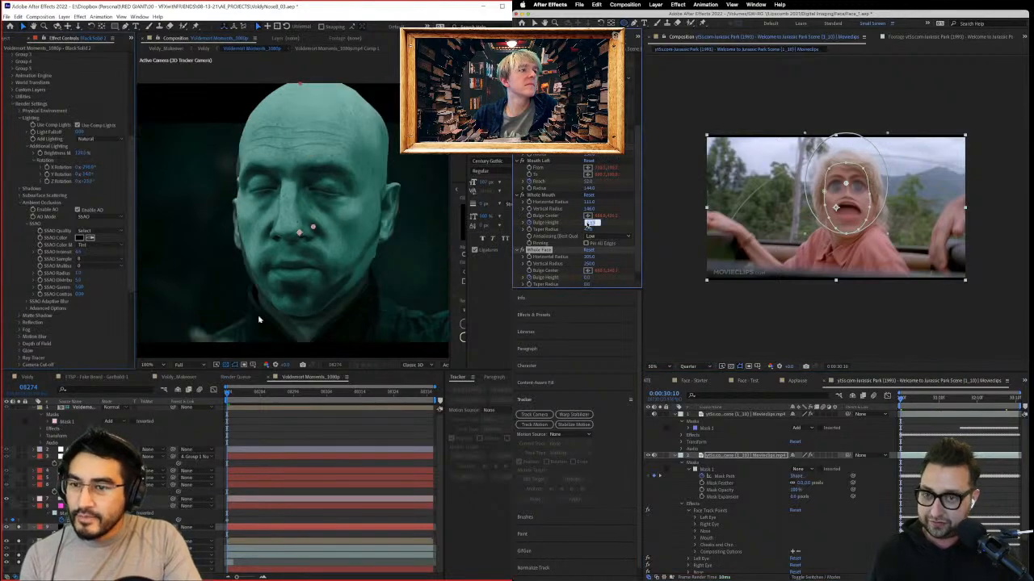
{"action": "left_click", "coordinate": [621, 225]}
Step: Preview the woman's distortion from 0:00:30:10 with the clip layer deselected, and select the bald head's Element layer in the other project
{"action": "left_click", "coordinate": [89, 506]}
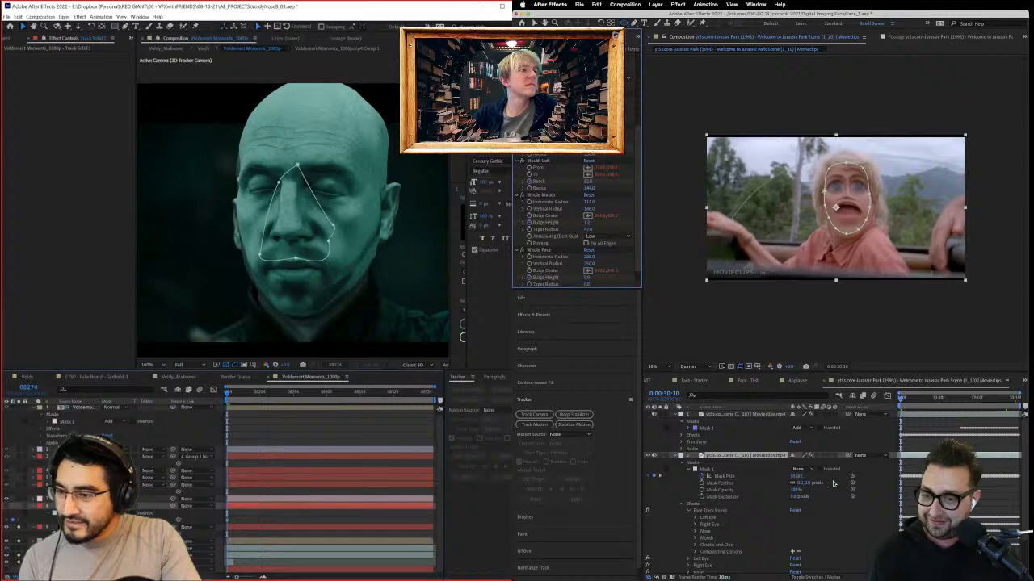
{"action": "left_click", "coordinate": [860, 435]}
{"action": "key", "text": "F4"}
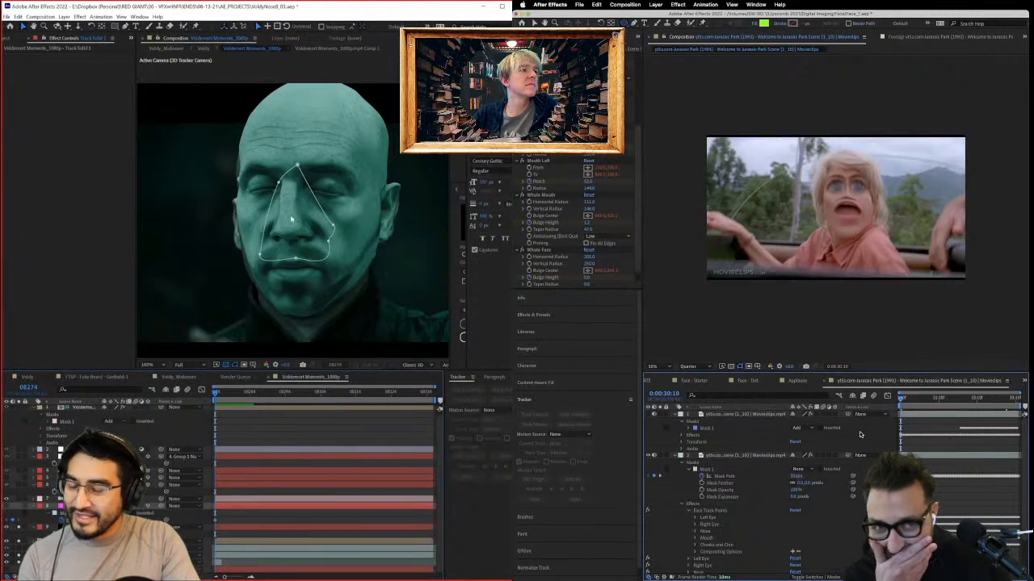
{"action": "scroll", "coordinate": [298, 234], "scroll_direction": "down", "scroll_amount": 1}
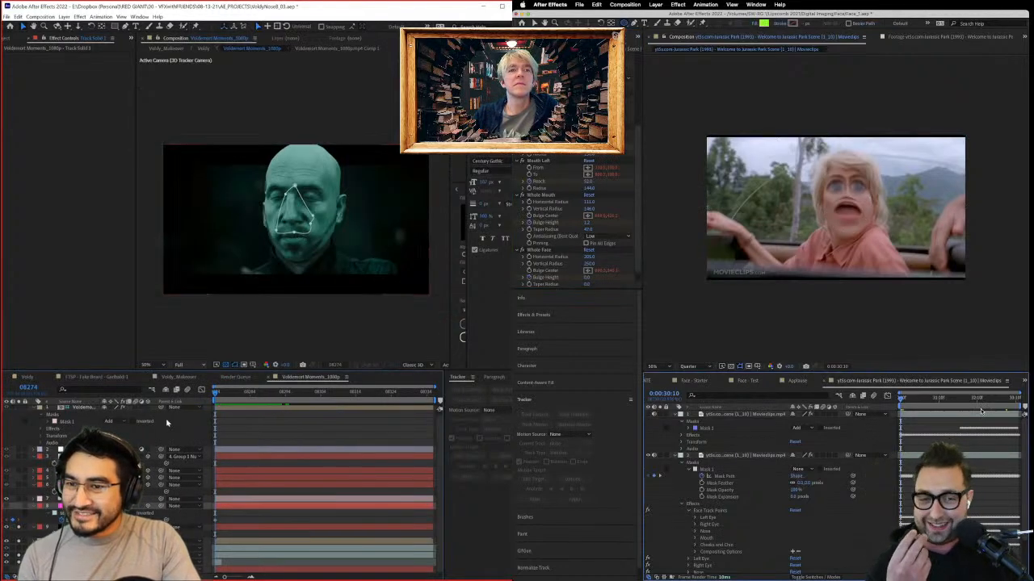
{"action": "left_click", "coordinate": [89, 527]}
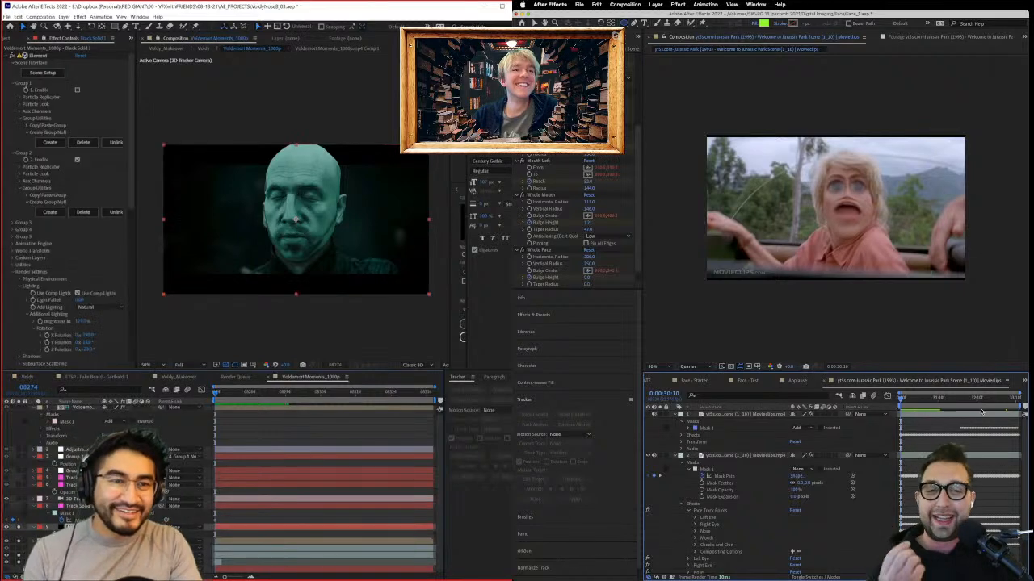
{"action": "key", "text": "space"}
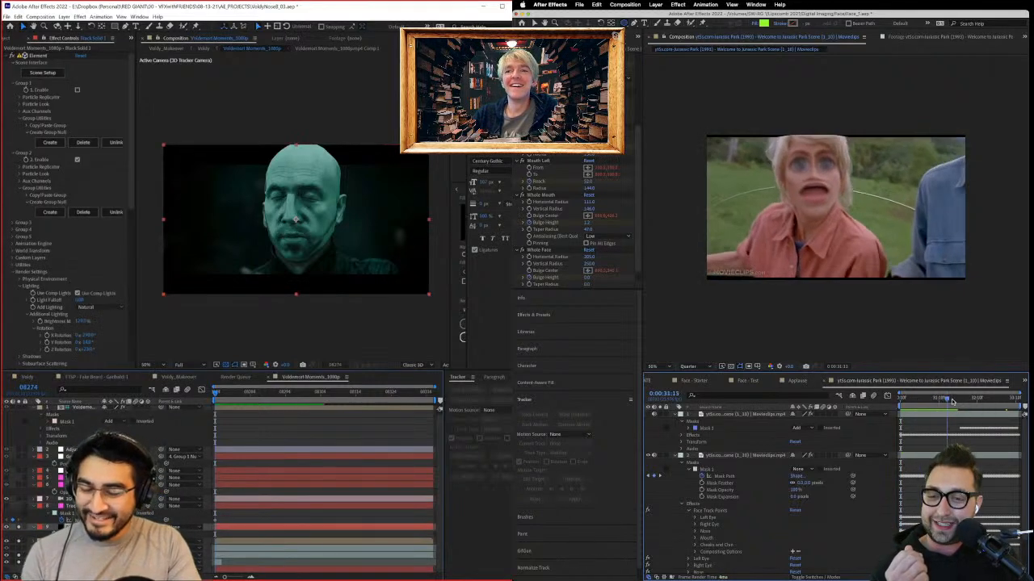
{"action": "key", "text": "space"}
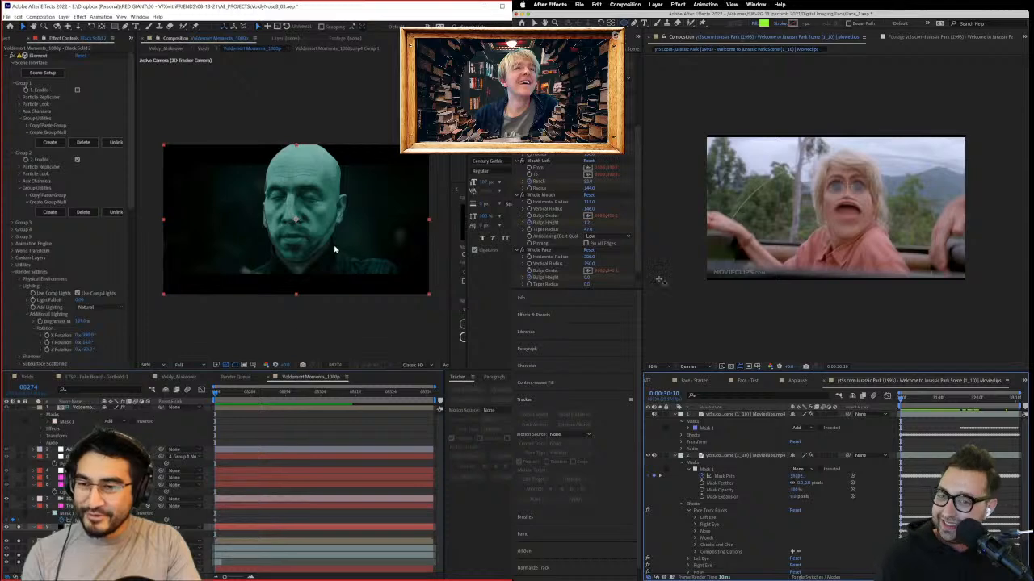
Step: Set the Whole Mouth bulge height and the Mouth Left reach to 0 at 0:00:30:10, and reselect the bald head's Element layer
{"action": "scroll", "coordinate": [334, 249], "scroll_direction": "up", "scroll_amount": 1}
{"action": "scroll", "coordinate": [335, 250], "scroll_direction": "up", "scroll_amount": 1}
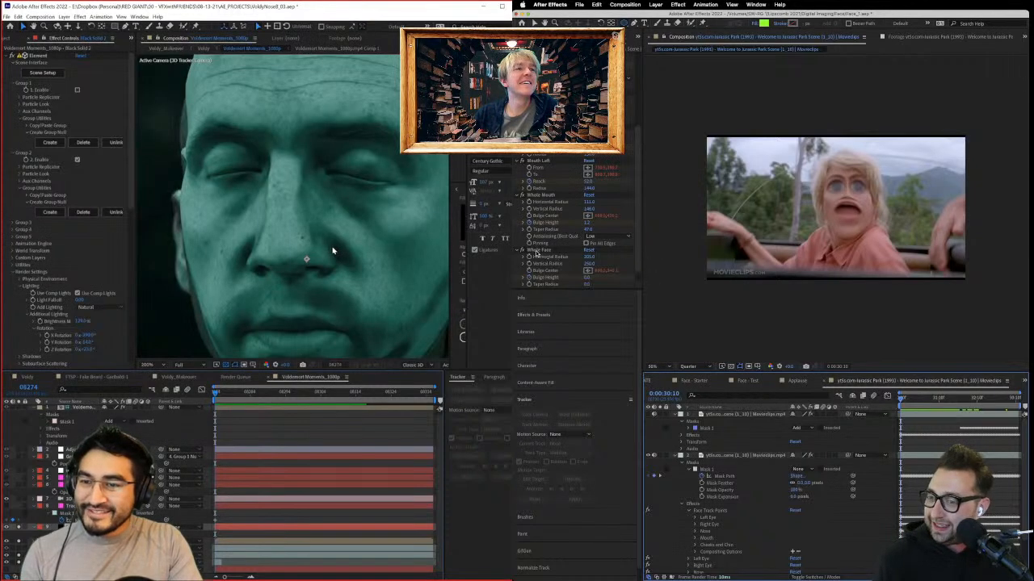
{"action": "left_click", "coordinate": [552, 272]}
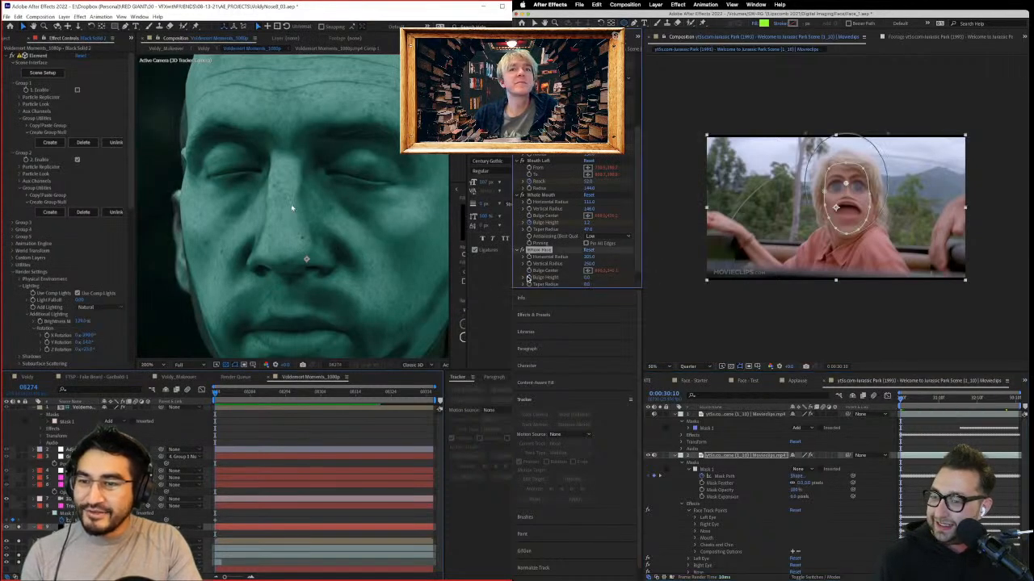
{"action": "left_click", "coordinate": [886, 490]}
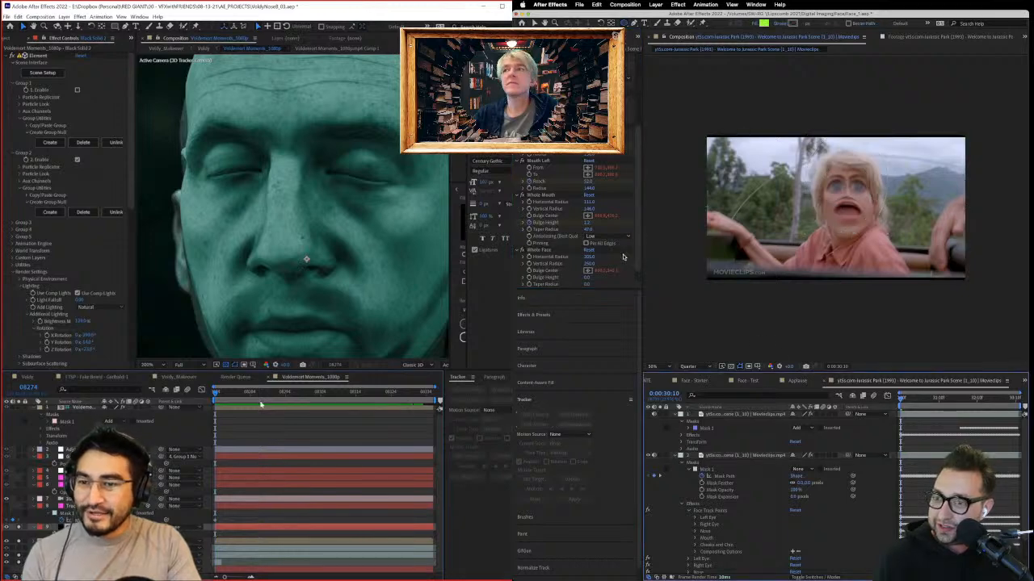
{"action": "left_click", "coordinate": [589, 224]}
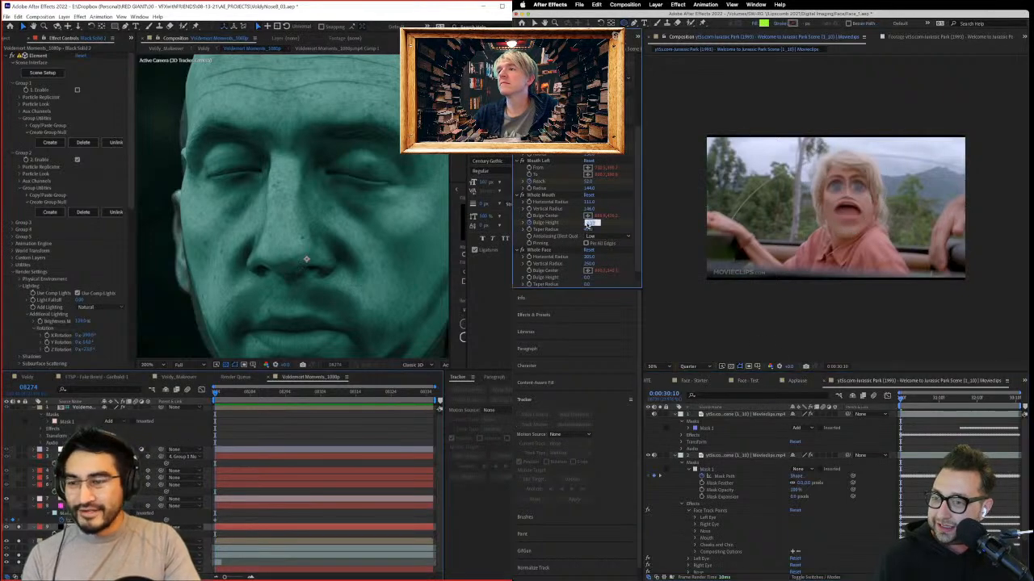
{"action": "left_click", "coordinate": [541, 195]}
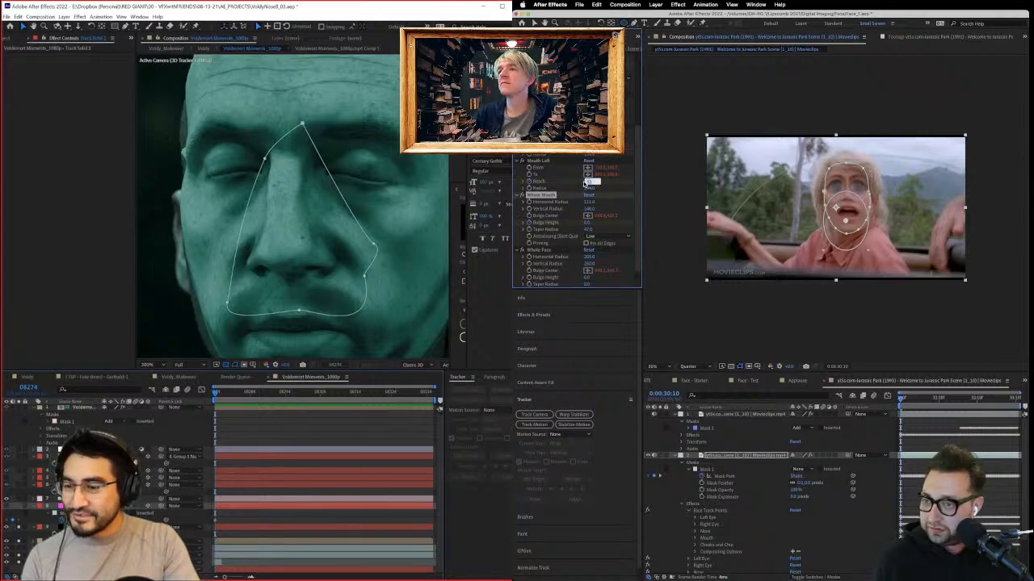
{"action": "left_click", "coordinate": [89, 527]}
{"action": "key", "text": "F4"}
{"action": "key", "text": "Return"}
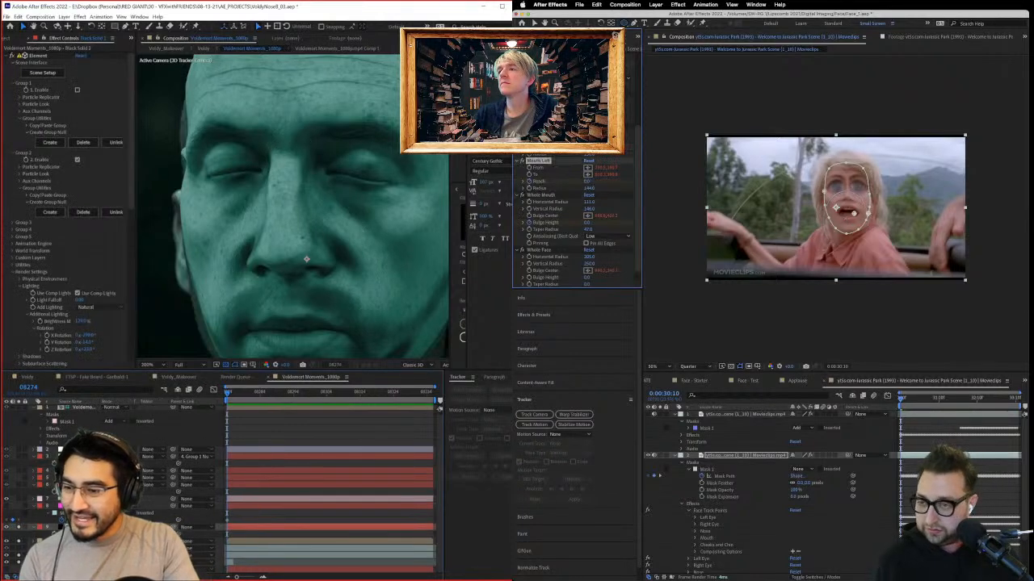
Step: Select the masked track solid covering Voldemort's nose and play the composition to check how it follows the face
{"action": "left_click", "coordinate": [162, 527]}
{"action": "left_click", "coordinate": [202, 546]}
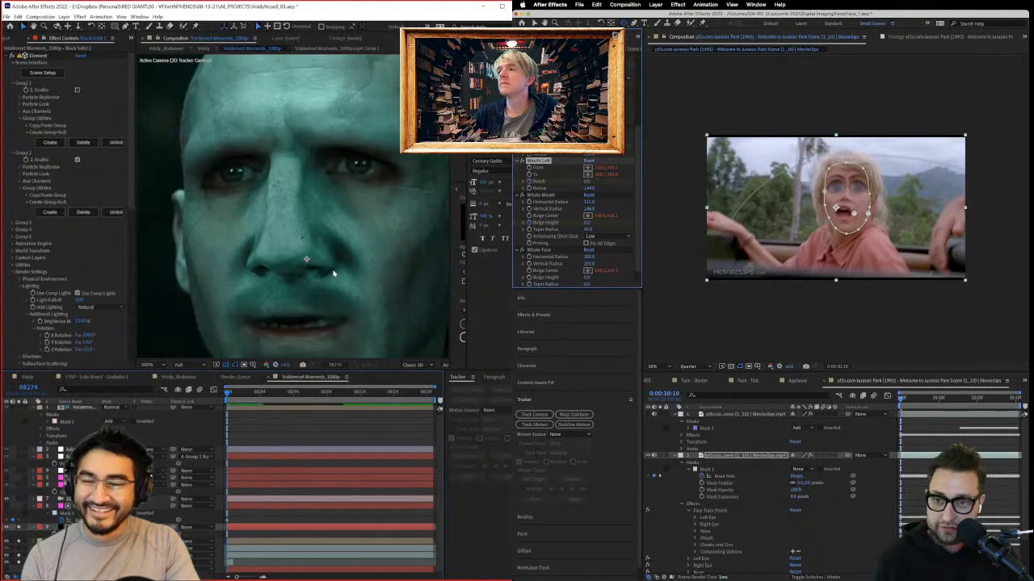
{"action": "scroll", "coordinate": [333, 273], "scroll_direction": "down", "scroll_amount": 1}
{"action": "left_click", "coordinate": [876, 526]}
{"action": "left_click", "coordinate": [89, 505]}
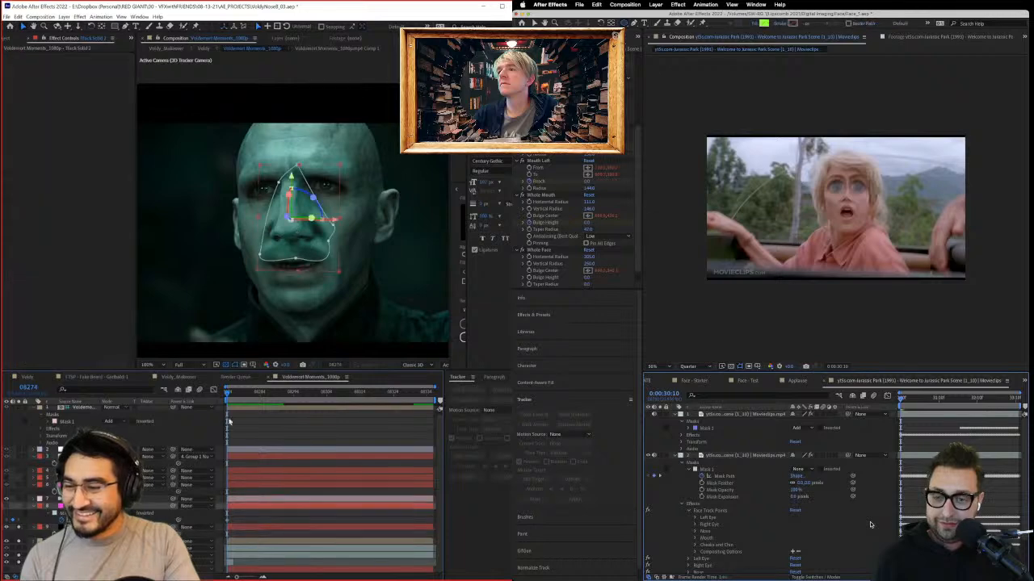
{"action": "key", "text": "space"}
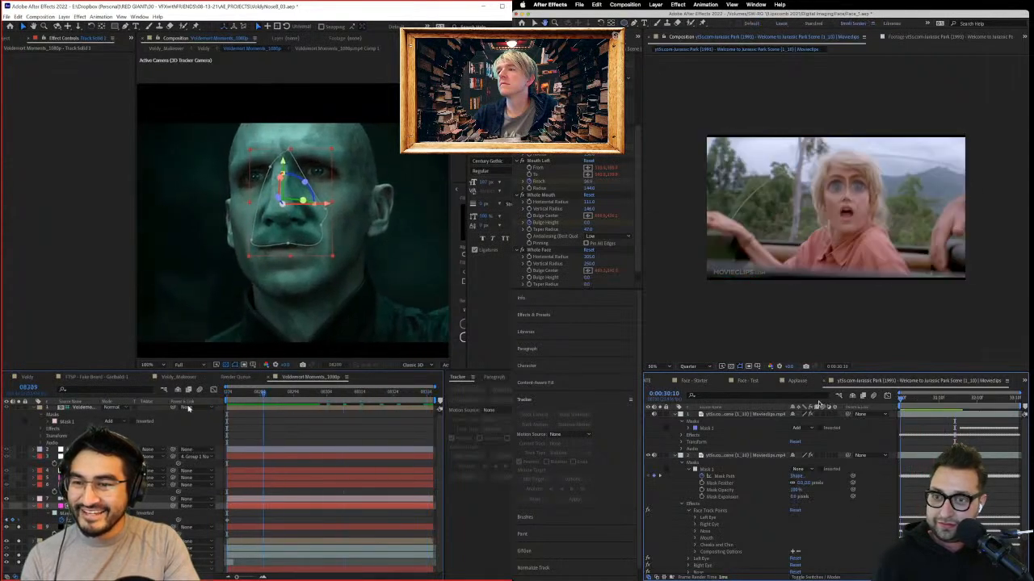
Step: Reshape the solid's mask to fit closely around Voldemort's nose, and set the Right Eye bulge height on the Jurassic Park clip to 0
{"action": "scroll", "coordinate": [575, 222], "scroll_direction": "up", "scroll_amount": 4}
{"action": "left_click_drag", "start_coordinate": [299, 309], "coordinate": [307, 281]}
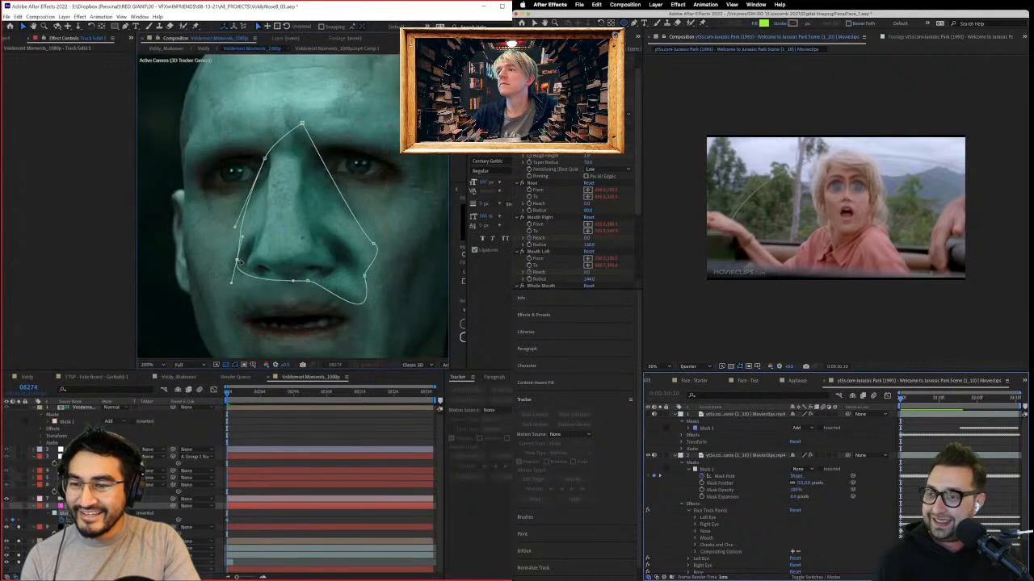
{"action": "left_click_drag", "start_coordinate": [222, 267], "coordinate": [223, 270]}
{"action": "left_click", "coordinate": [588, 155]}
{"action": "left_click_drag", "start_coordinate": [364, 275], "coordinate": [353, 231]}
{"action": "type", "text": "0"}
{"action": "key", "text": "Return"}
{"action": "left_click", "coordinate": [373, 243]}
{"action": "left_click_drag", "start_coordinate": [338, 195], "coordinate": [325, 211]}
{"action": "scroll", "coordinate": [586, 159], "scroll_direction": "up", "scroll_amount": 2}
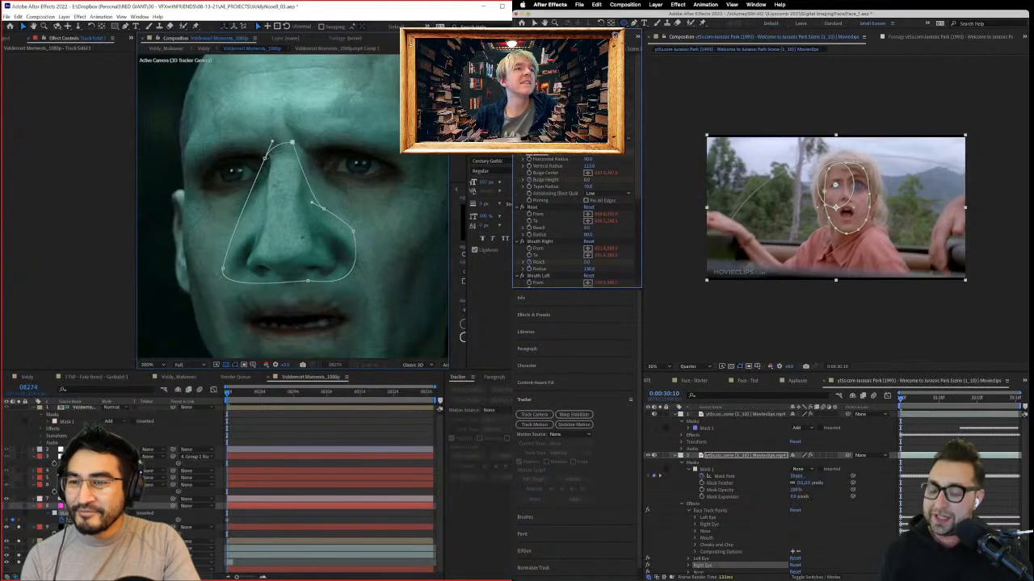
{"action": "left_click_drag", "start_coordinate": [265, 158], "coordinate": [279, 168]}
Step: Deselect the Left Eye effect and save the project
{"action": "left_click", "coordinate": [701, 559]}
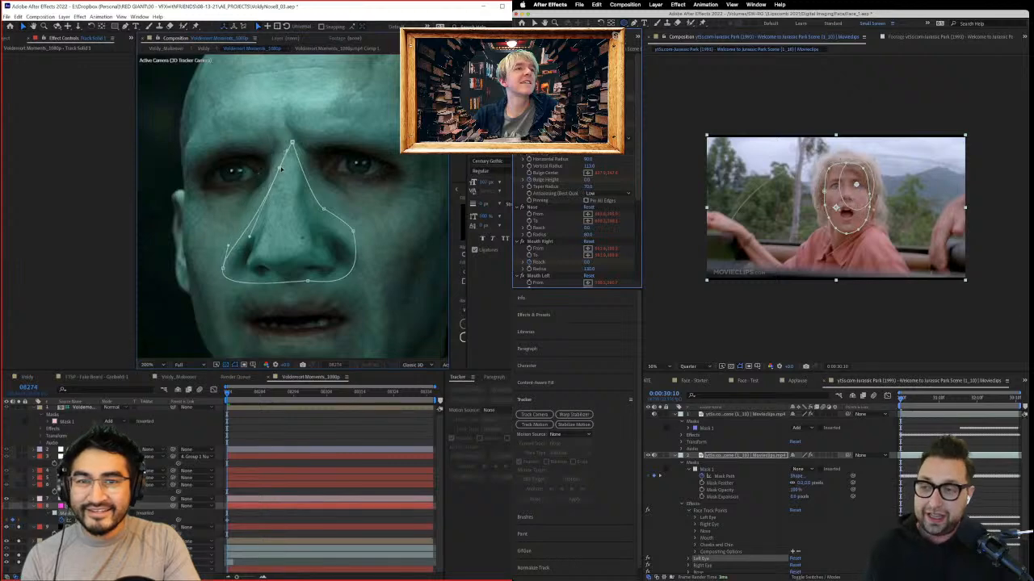
{"action": "left_click", "coordinate": [888, 432]}
{"action": "scroll", "coordinate": [336, 271], "scroll_direction": "down", "scroll_amount": 1}
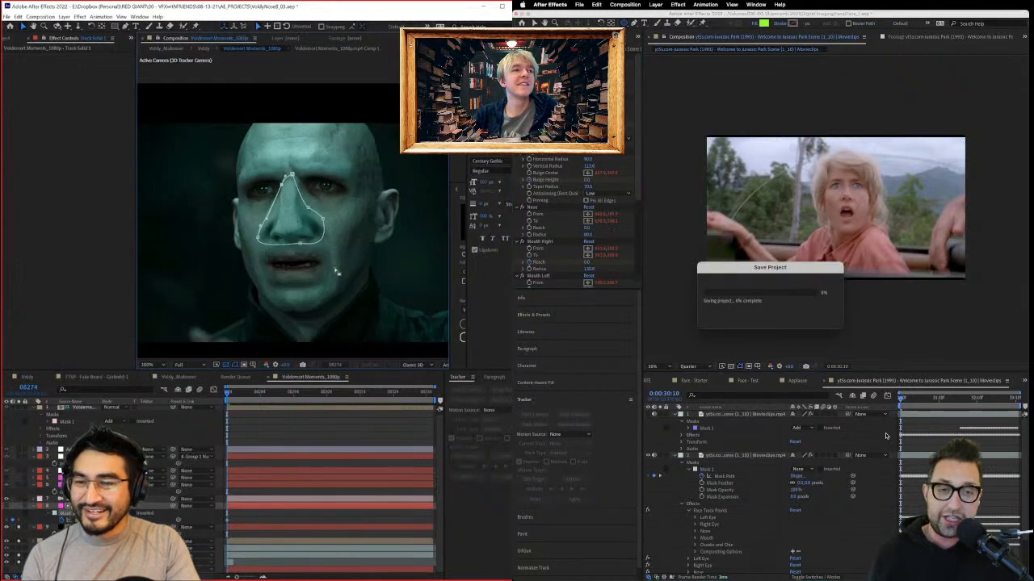
Step: Play back both compositions and scrub the Voldemort shot to frame 08295 to inspect the face effects
{"action": "left_click", "coordinate": [335, 419]}
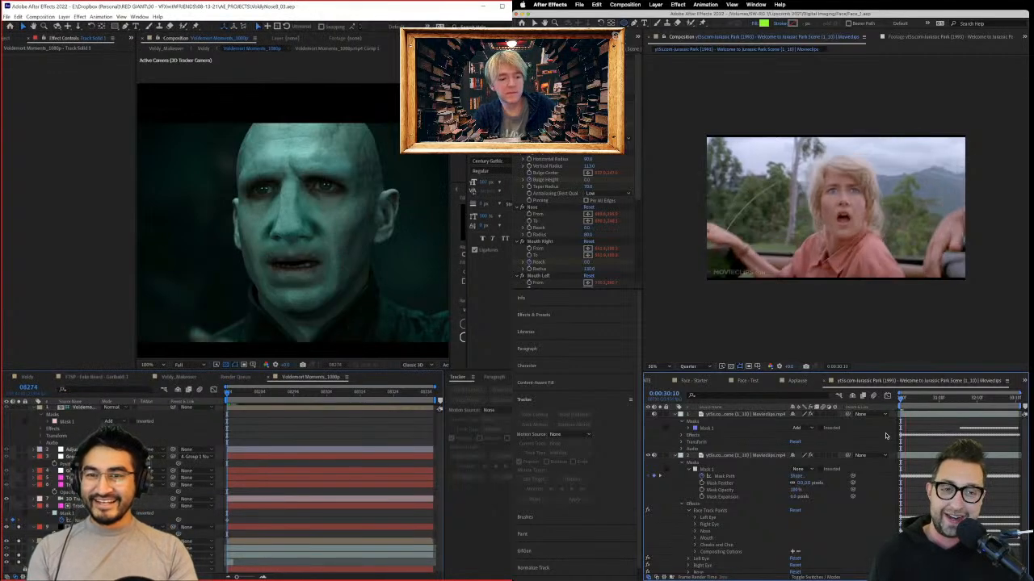
{"action": "key", "text": "space"}
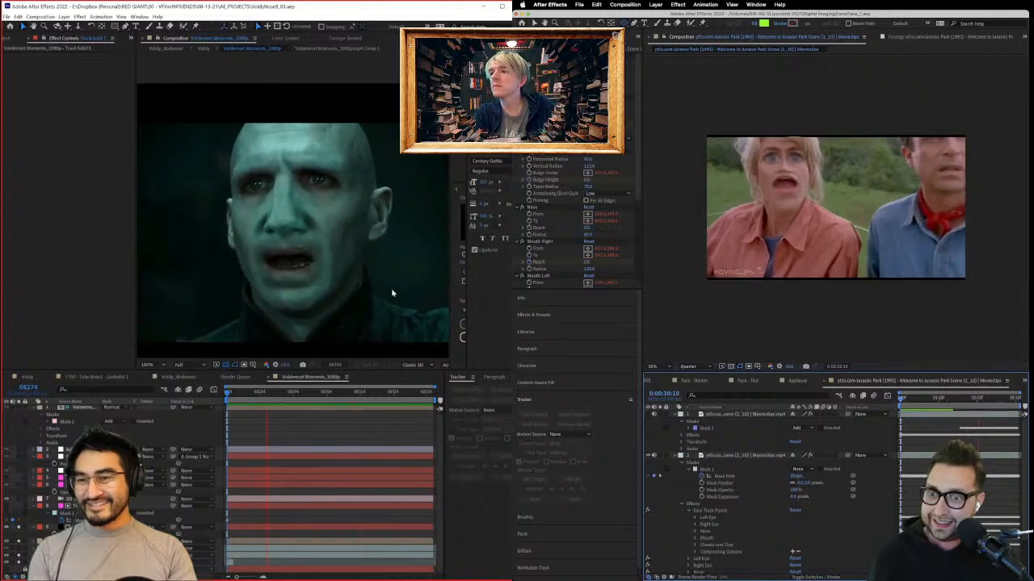
{"action": "key", "text": "space"}
{"action": "left_click", "coordinate": [296, 392]}
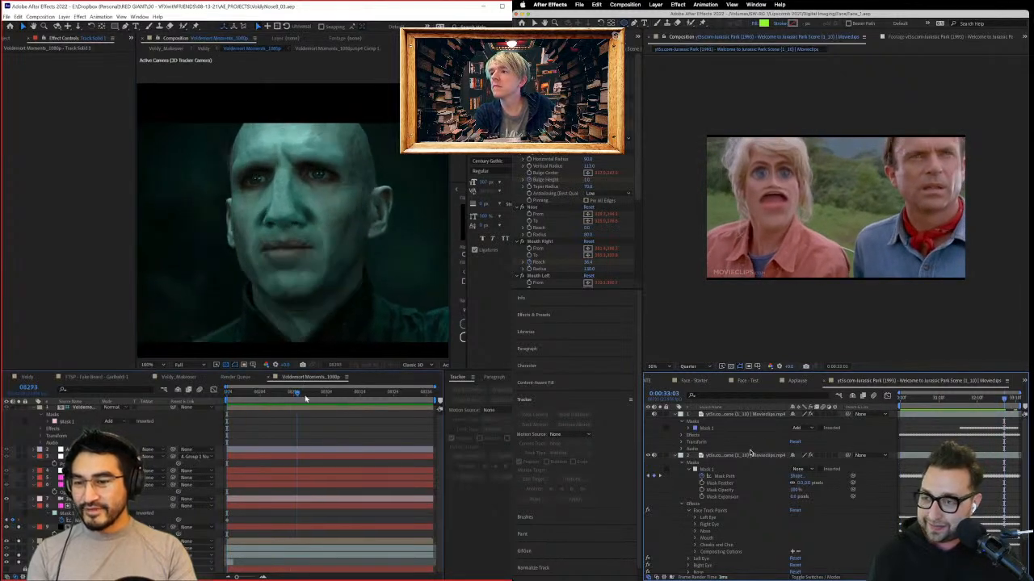
{"action": "left_click_drag", "start_coordinate": [305, 399], "coordinate": [297, 403]}
{"action": "scroll", "coordinate": [750, 453], "scroll_direction": "down", "scroll_amount": 2}
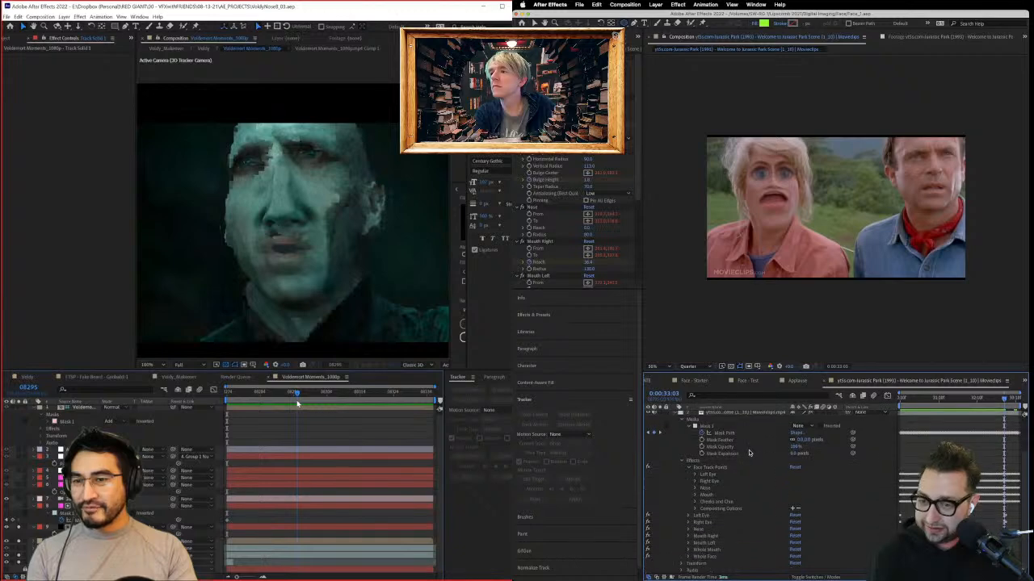
Step: Reveal the lower Jurassic Park layer's keyframed properties with Face Track Points collapsed, and open the nested Voldemort footage composition
{"action": "scroll", "coordinate": [749, 453], "scroll_direction": "up", "scroll_amount": 2}
{"action": "left_click", "coordinate": [743, 454]}
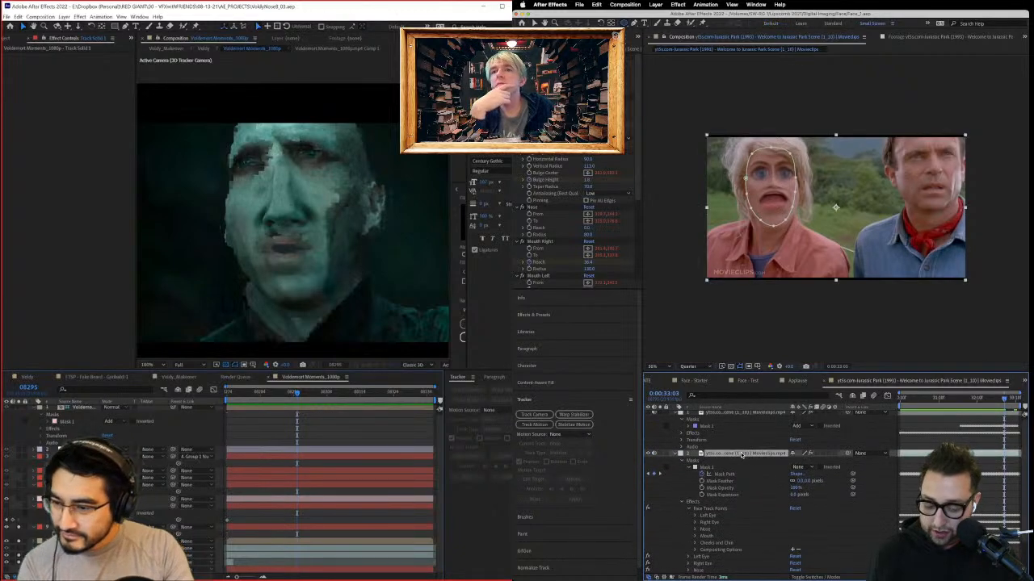
{"action": "key", "text": "u"}
{"action": "key", "text": "ctrl+Up"}
{"action": "key", "text": "ctrl+Up"}
{"action": "key", "text": "ctrl+Up"}
{"action": "scroll", "coordinate": [750, 492], "scroll_direction": "down", "scroll_amount": 4}
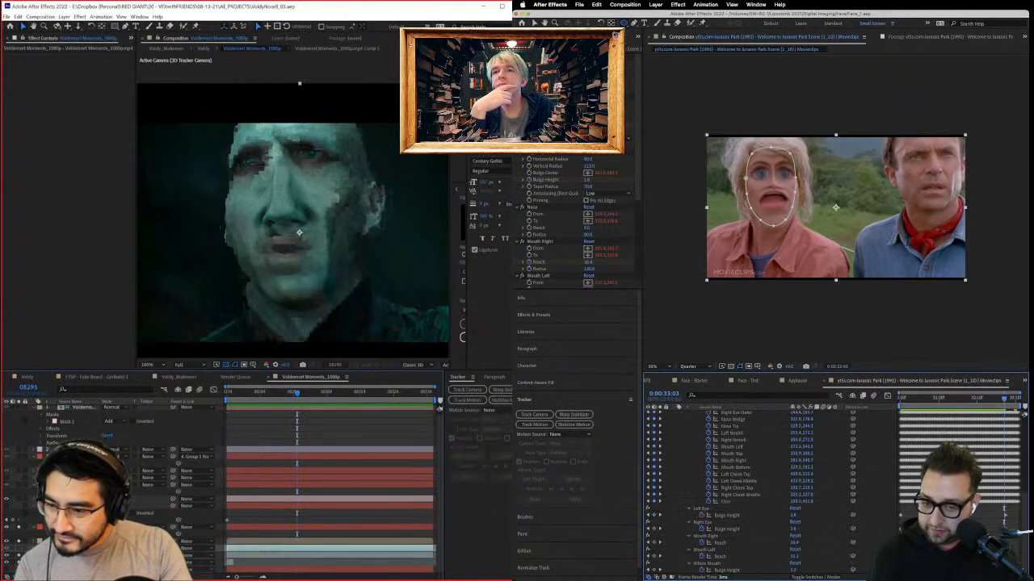
{"action": "scroll", "coordinate": [749, 492], "scroll_direction": "up", "scroll_amount": 2}
{"action": "double_click", "coordinate": [84, 548]}
{"action": "scroll", "coordinate": [764, 461], "scroll_direction": "up", "scroll_amount": 3}
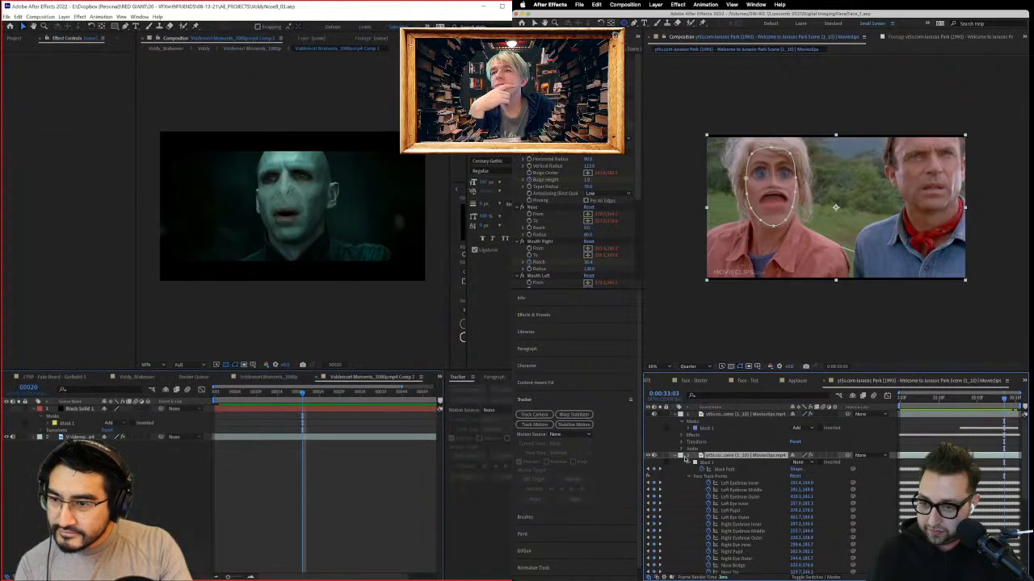
{"action": "left_click", "coordinate": [689, 475]}
Step: Look through the Fake Beard, Voldy and Voldy_Makeover compositions and the render queue, and return to Voldemort Moments_1080p
{"action": "left_click", "coordinate": [65, 377]}
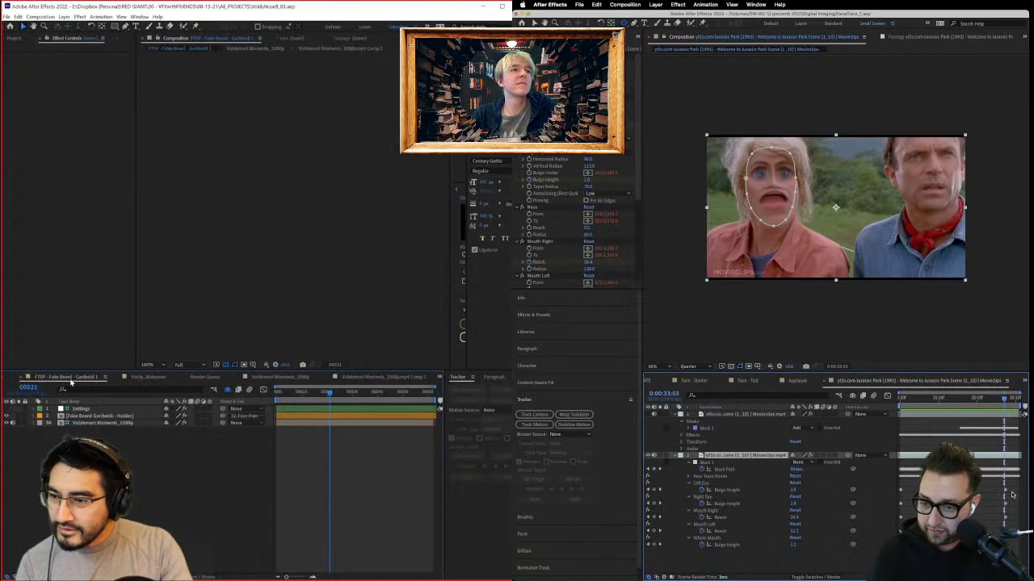
{"action": "left_click", "coordinate": [148, 377]}
{"action": "left_click", "coordinate": [16, 379]}
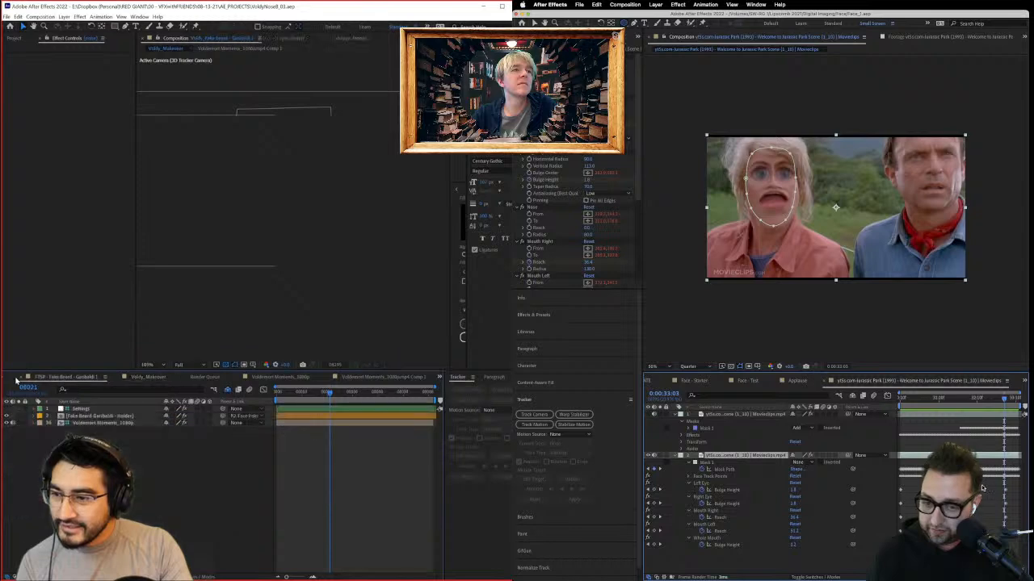
{"action": "left_click", "coordinate": [9, 380]}
{"action": "left_click_drag", "start_coordinate": [982, 485], "coordinate": [1006, 507]}
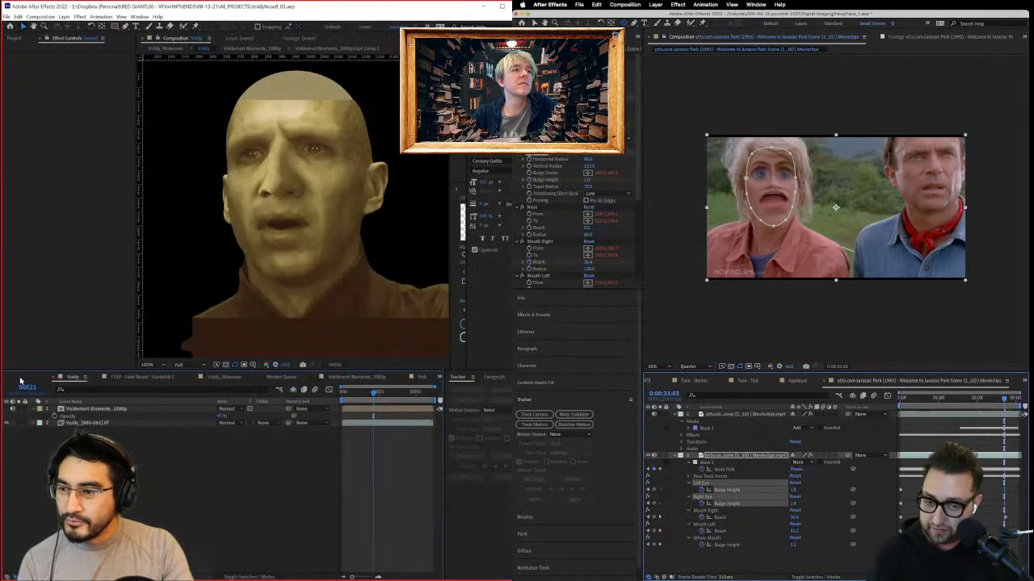
{"action": "left_click", "coordinate": [123, 377]}
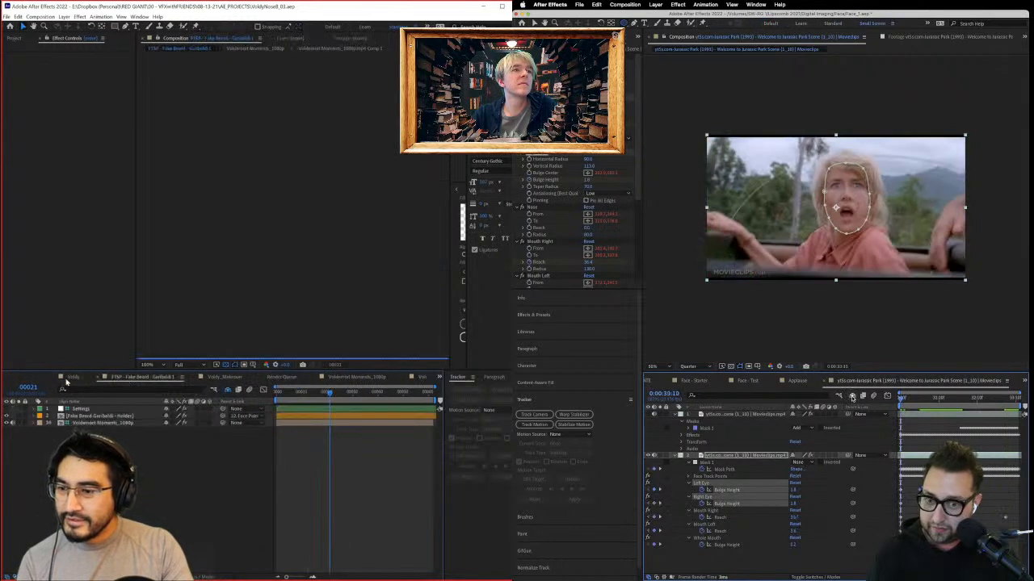
{"action": "left_click", "coordinate": [225, 377]}
{"action": "left_click", "coordinate": [281, 377]}
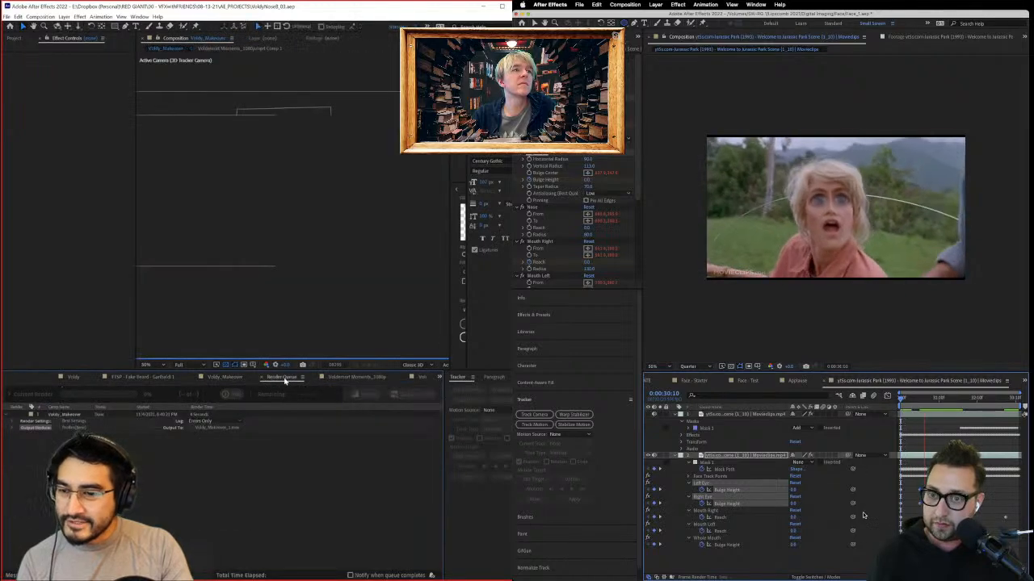
{"action": "left_click", "coordinate": [368, 377]}
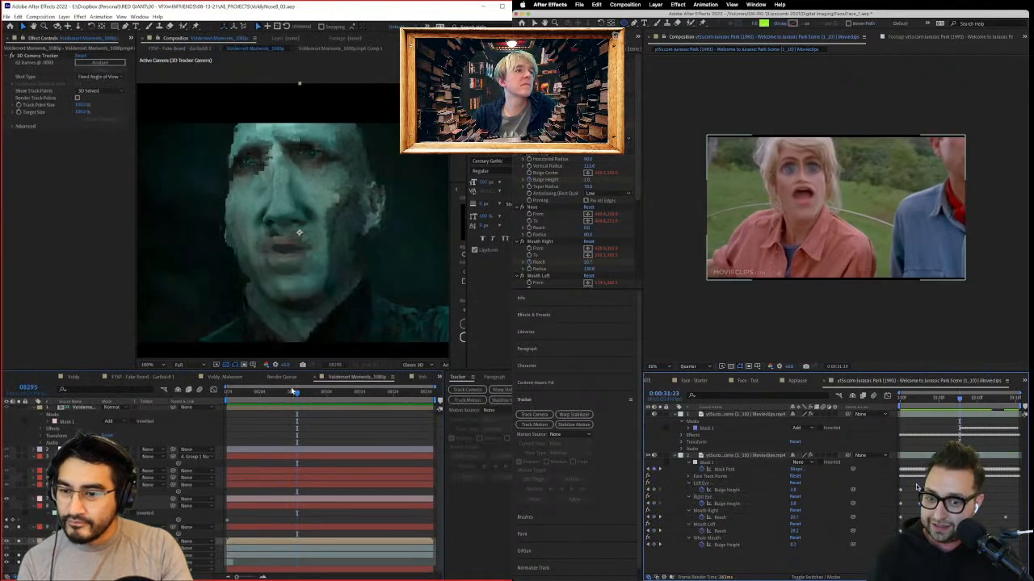
Step: Ease the eye bulge and mouth keyframes on the lower Jurassic Park layer, and select Group 2 Null at frame 08274
{"action": "left_click_drag", "start_coordinate": [296, 393], "coordinate": [266, 407]}
{"action": "left_click_drag", "start_coordinate": [903, 486], "coordinate": [889, 506]}
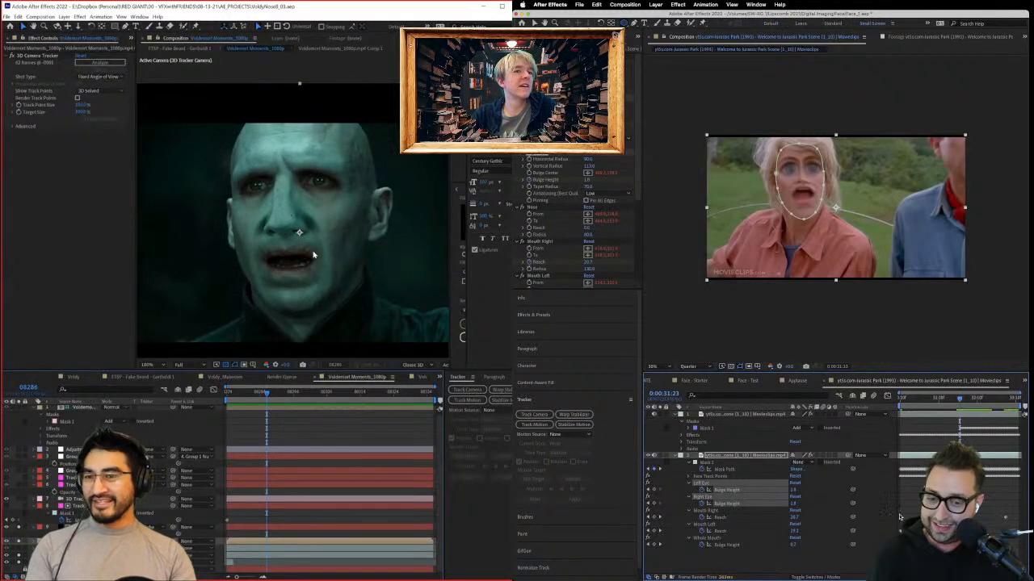
{"action": "left_click_drag", "start_coordinate": [904, 510], "coordinate": [890, 549]}
{"action": "left_click_drag", "start_coordinate": [265, 398], "coordinate": [185, 422]}
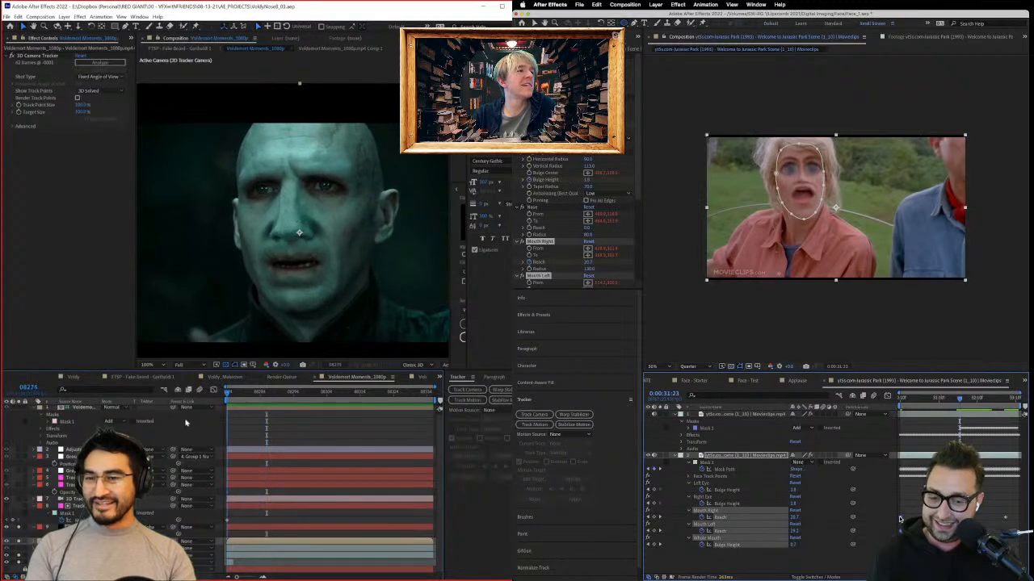
{"action": "scroll", "coordinate": [313, 216], "scroll_direction": "up", "scroll_amount": 4}
{"action": "scroll", "coordinate": [314, 218], "scroll_direction": "down", "scroll_amount": 4}
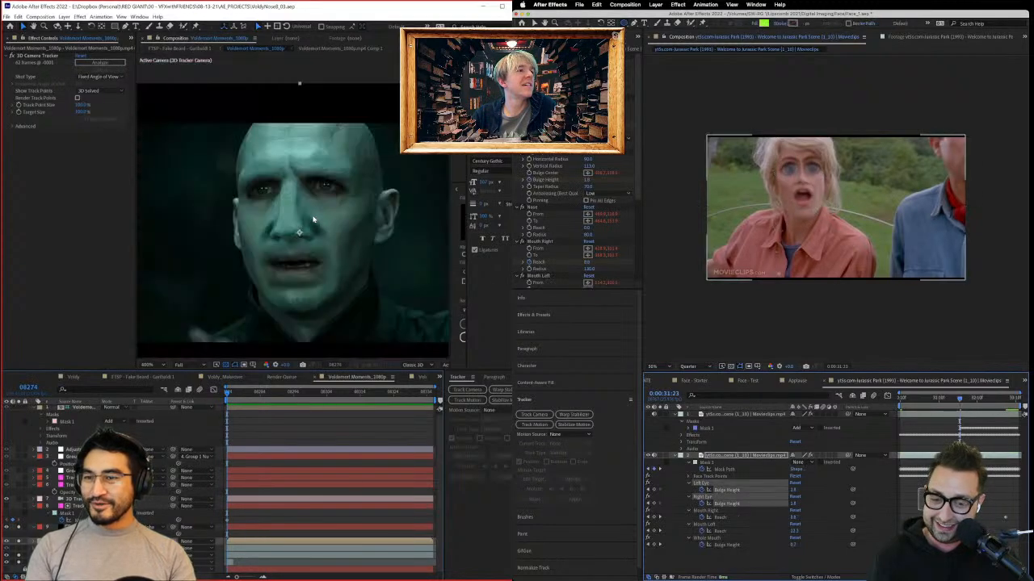
{"action": "scroll", "coordinate": [315, 225], "scroll_direction": "up", "scroll_amount": 1}
{"action": "right_click", "coordinate": [1006, 516]}
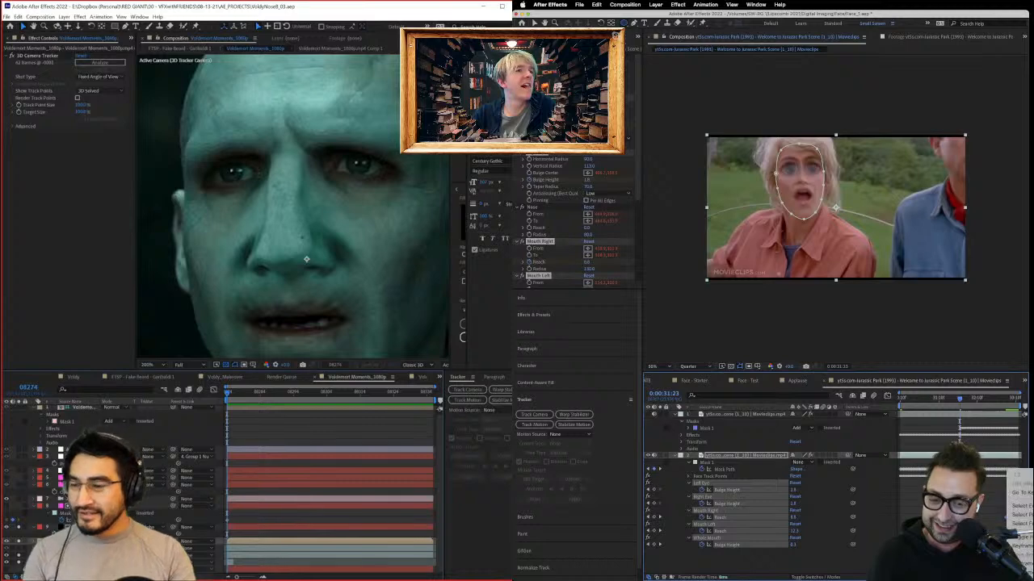
{"action": "left_click", "coordinate": [80, 456]}
{"action": "left_click", "coordinate": [1022, 565]}
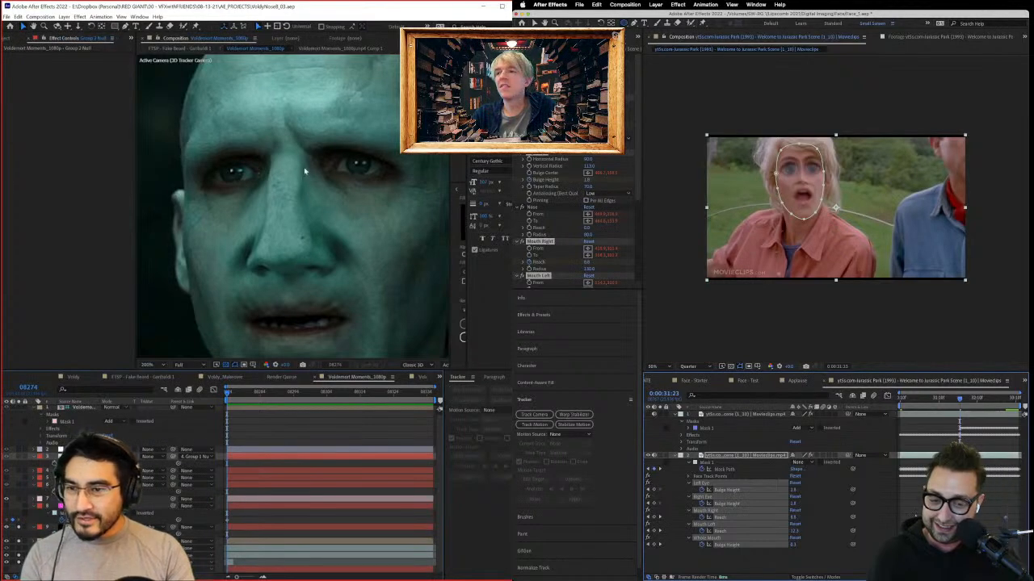
Step: Preview the Jurassic Park clip from 0:00:30:17, solo Group 2 Null in the Voldemort shot and scale it slightly narrower
{"action": "left_click", "coordinate": [872, 517]}
{"action": "left_click", "coordinate": [911, 399]}
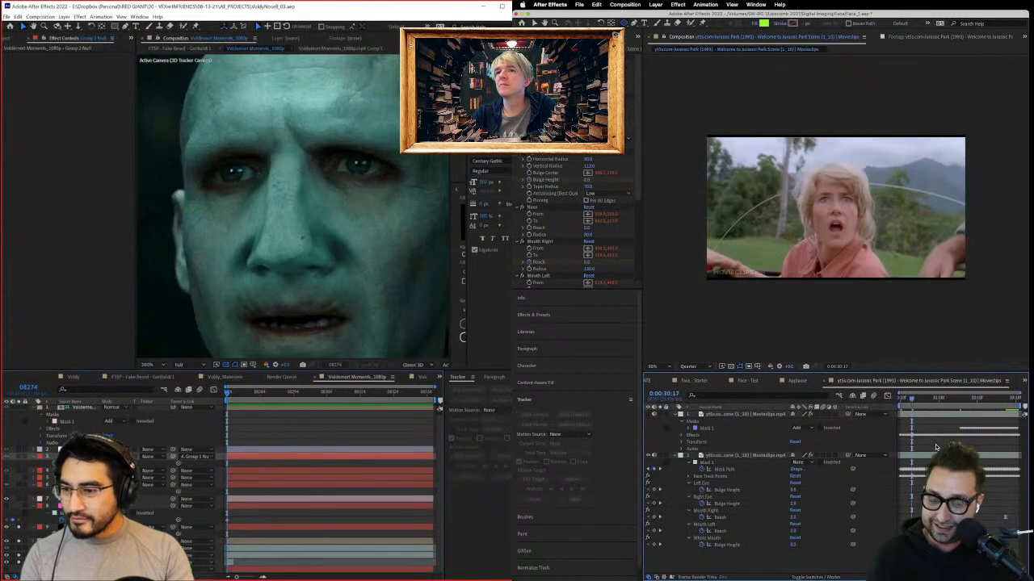
{"action": "key", "text": "space"}
{"action": "left_click", "coordinate": [18, 456]}
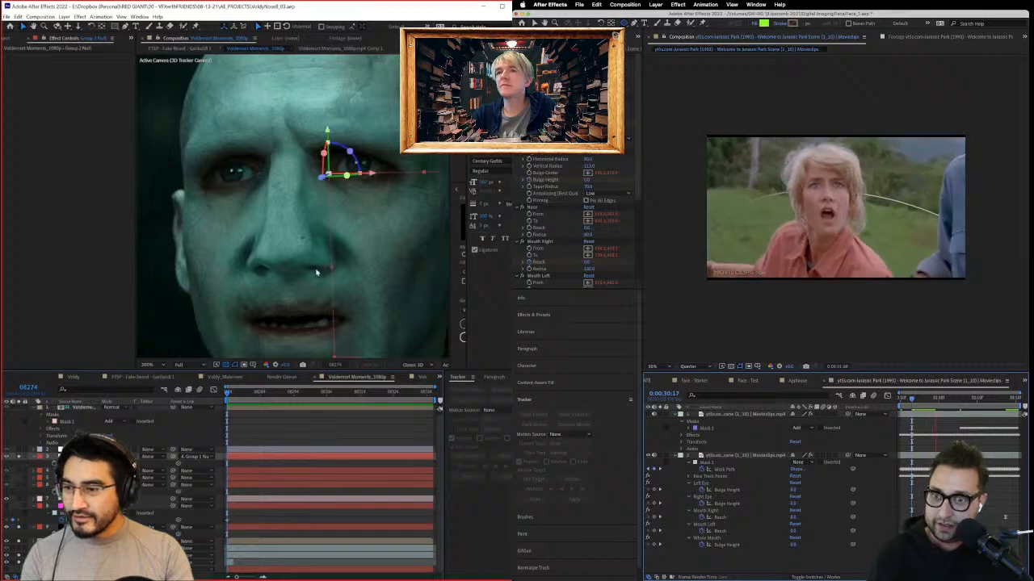
{"action": "scroll", "coordinate": [350, 237], "scroll_direction": "down", "scroll_amount": 1}
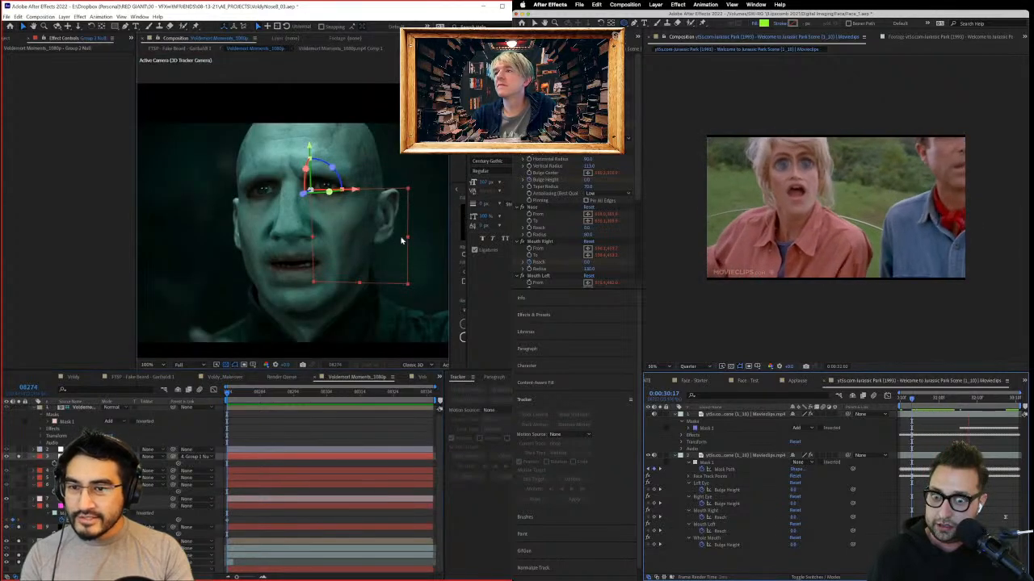
{"action": "left_click_drag", "start_coordinate": [401, 239], "coordinate": [399, 239]}
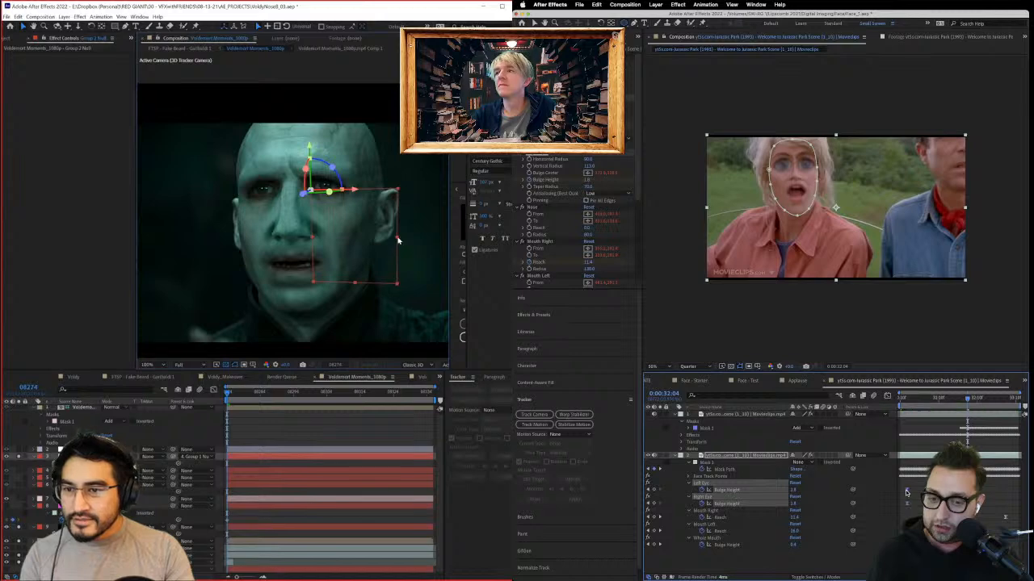
Step: Play the Jurassic Park clip from 0:00:30:10 and rotate Group 2 Null to tilt Voldemort's nose upward
{"action": "left_click", "coordinate": [900, 399]}
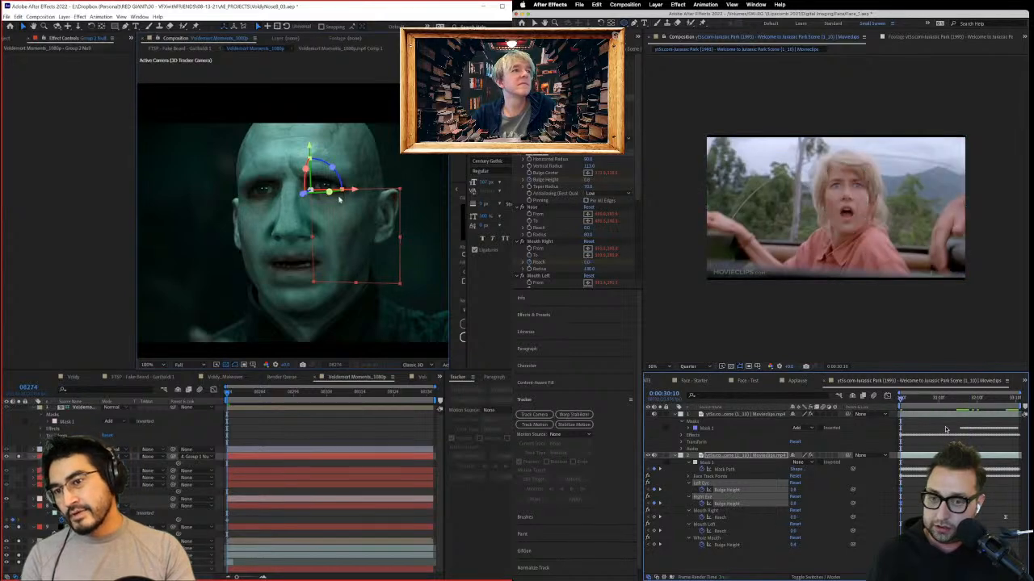
{"action": "key", "text": "space"}
{"action": "left_click_drag", "start_coordinate": [305, 169], "coordinate": [308, 162]}
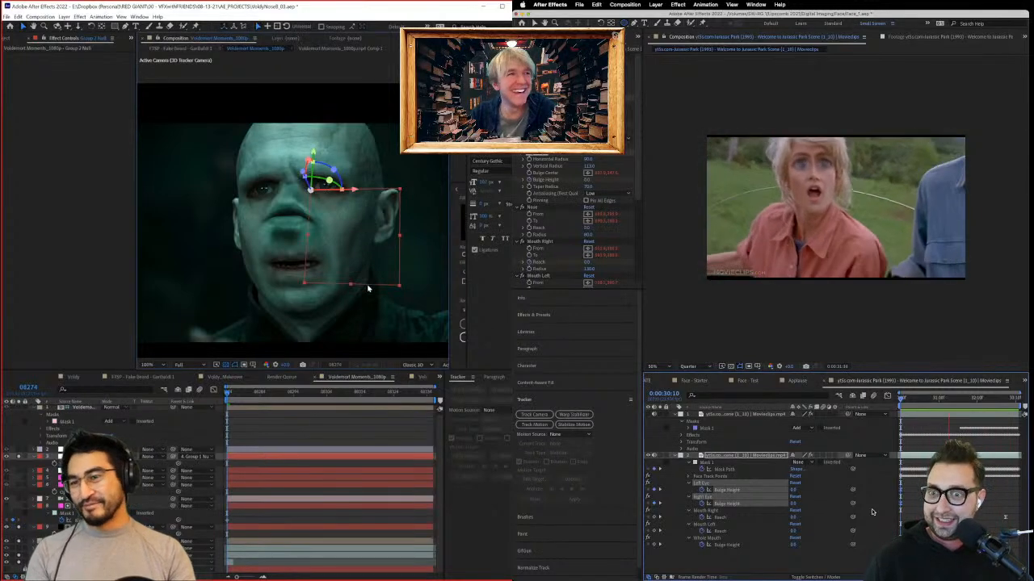
Step: Zoom in on both faces and play the Voldemort shot to examine the upturned nose and the bulging eyes and mouth
{"action": "scroll", "coordinate": [373, 300], "scroll_direction": "up", "scroll_amount": 2}
{"action": "scroll", "coordinate": [776, 172], "scroll_direction": "up", "scroll_amount": 4}
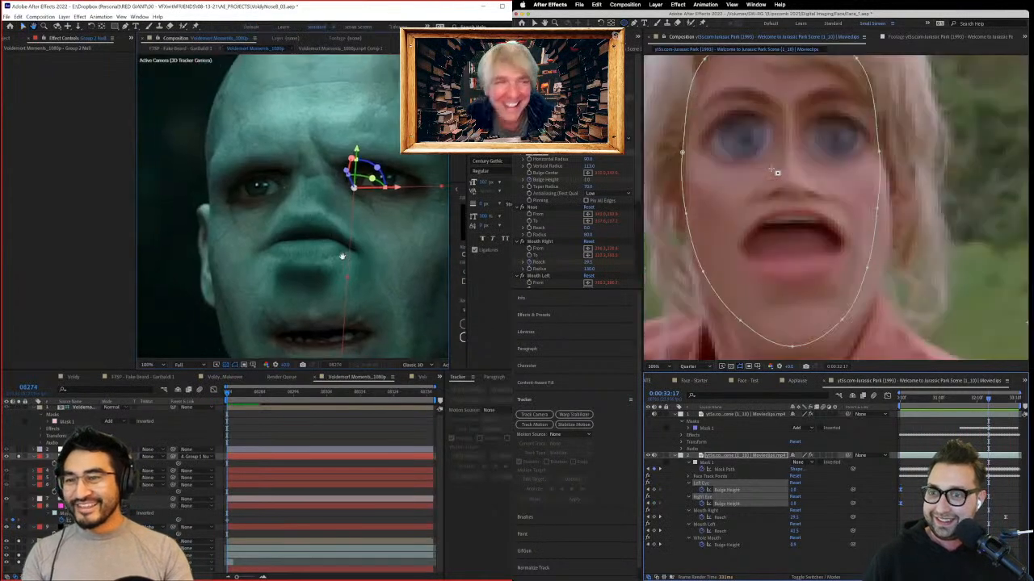
{"action": "left_click_drag", "start_coordinate": [344, 275], "coordinate": [328, 269]}
{"action": "scroll", "coordinate": [328, 270], "scroll_direction": "down", "scroll_amount": 1}
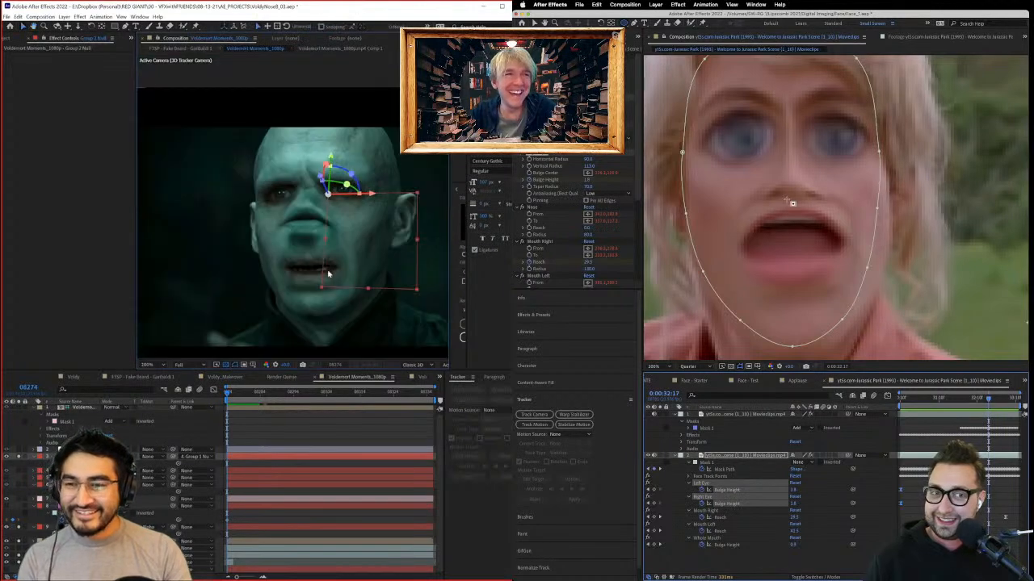
{"action": "scroll", "coordinate": [355, 284], "scroll_direction": "up", "scroll_amount": 1}
{"action": "left_click_drag", "start_coordinate": [784, 202], "coordinate": [847, 194]}
{"action": "scroll", "coordinate": [848, 197], "scroll_direction": "down", "scroll_amount": 2}
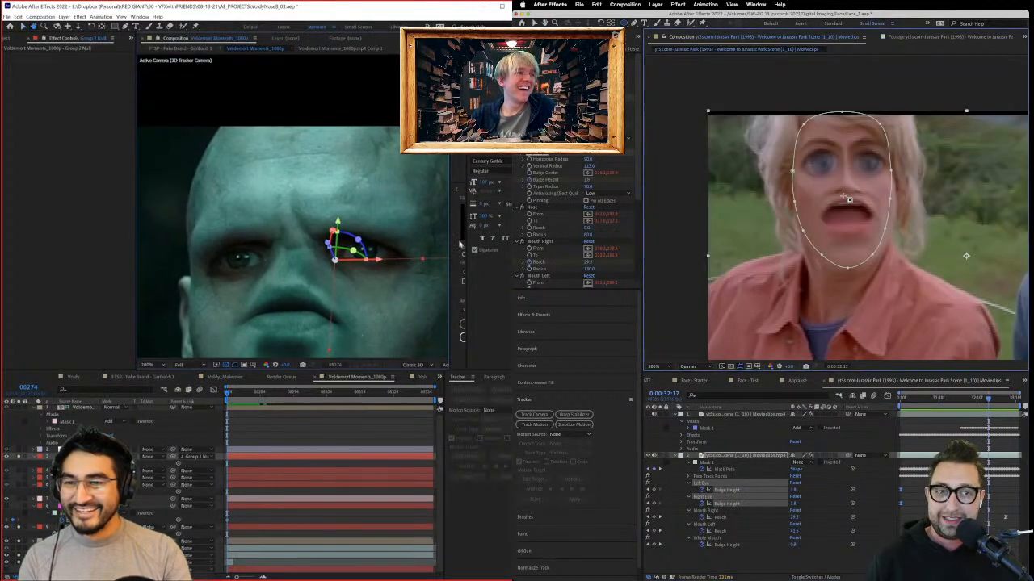
{"action": "key", "text": "space"}
{"action": "left_click_drag", "start_coordinate": [887, 246], "coordinate": [896, 217]}
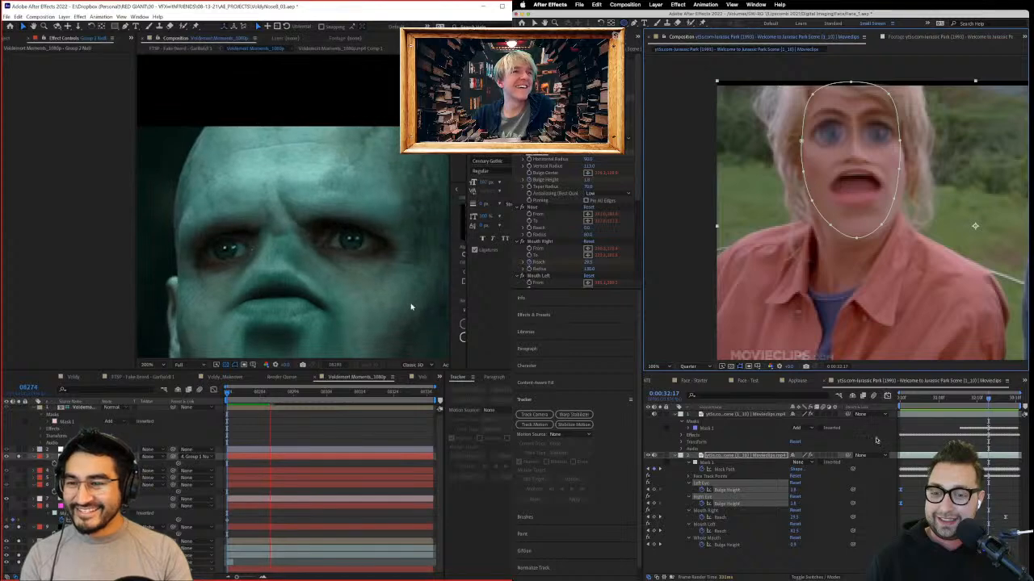
Step: Play the Jurassic Park clip from 0:00:30:10 to examine the eye bulge and mouth distortion
{"action": "left_click", "coordinate": [877, 440]}
{"action": "left_click_drag", "start_coordinate": [928, 397], "coordinate": [900, 397]}
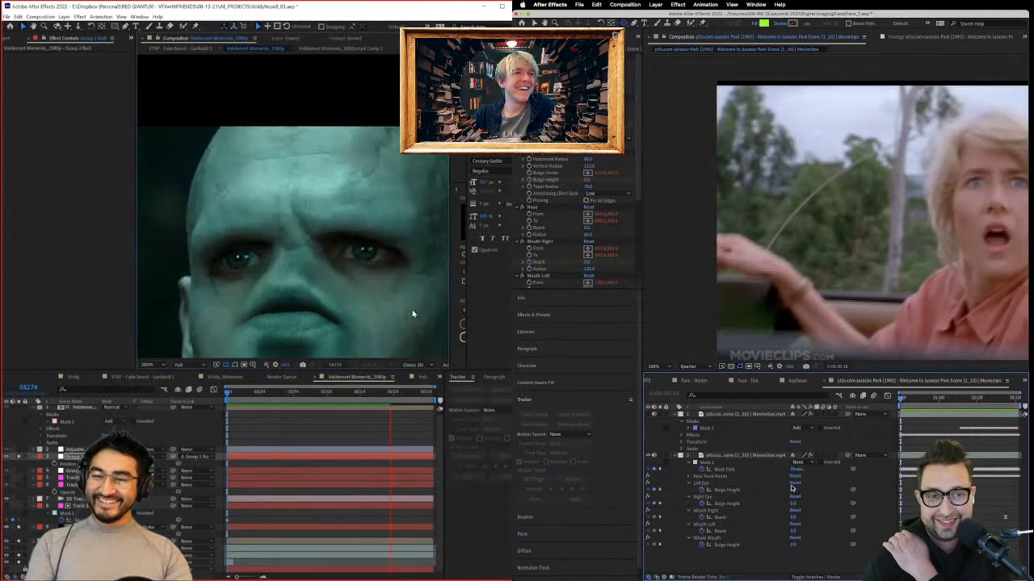
{"action": "key", "text": "space"}
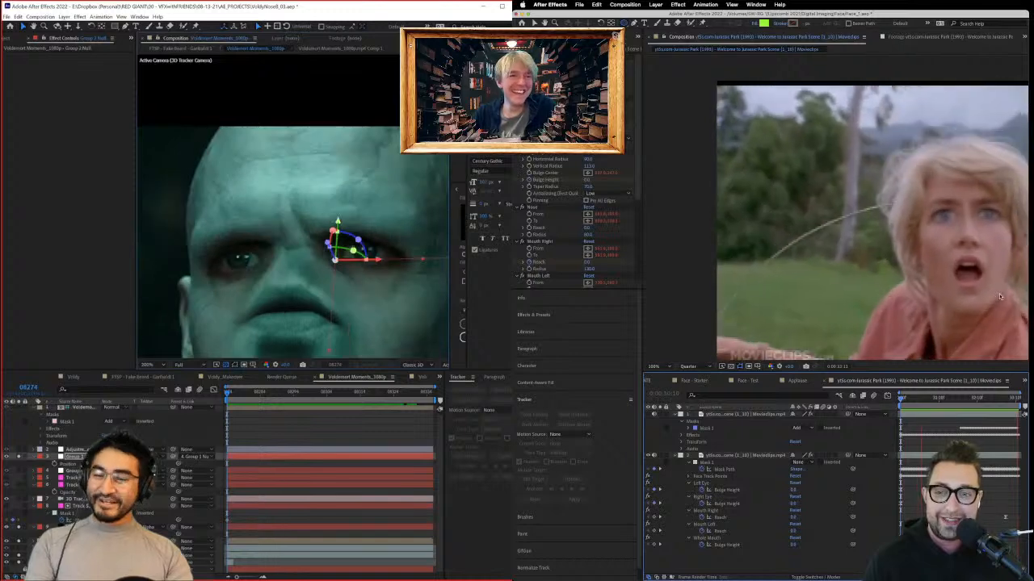
{"action": "key", "text": "space"}
{"action": "left_click_drag", "start_coordinate": [943, 204], "coordinate": [865, 203]}
Step: Try to tilt Voldemort's nose further by rotating Group 2 Null
{"action": "left_click_drag", "start_coordinate": [332, 231], "coordinate": [336, 260]}
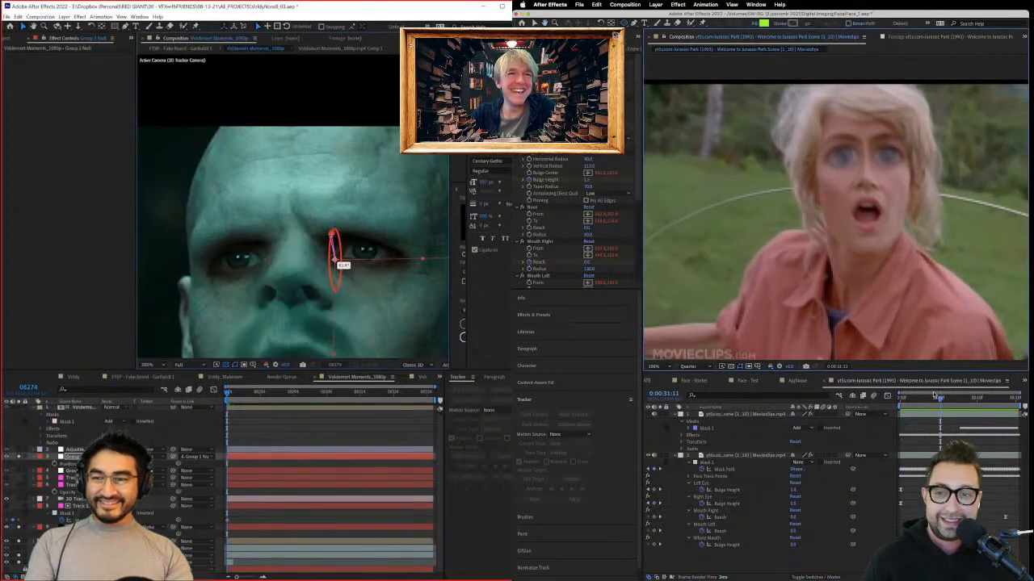
{"action": "left_click_drag", "start_coordinate": [926, 405], "coordinate": [825, 406]}
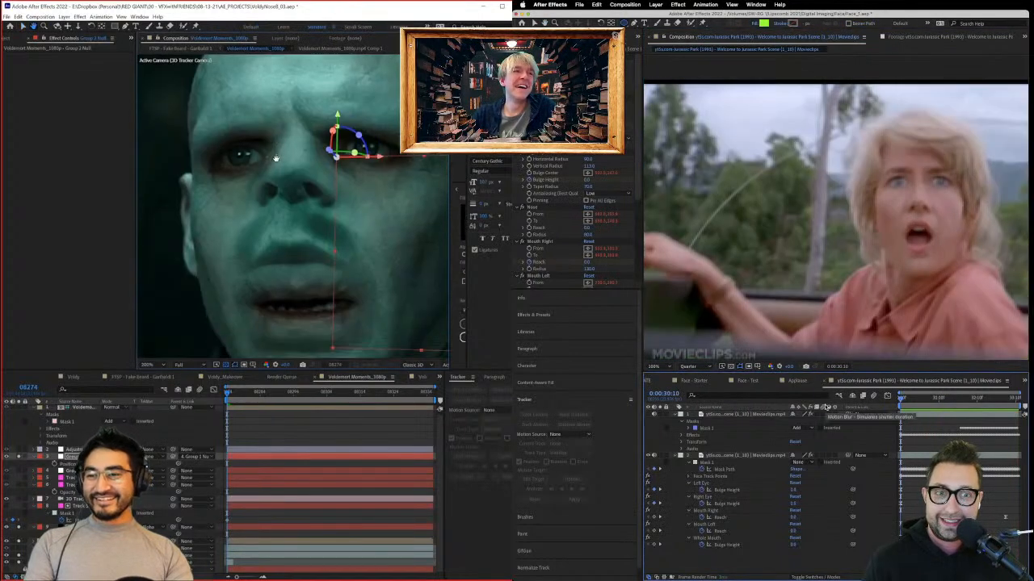
{"action": "left_click_drag", "start_coordinate": [331, 130], "coordinate": [335, 155]}
Step: Undo the rotation of Voldemort's nose null and move the Jurassic Park clip to 0:00:33:04
{"action": "left_click", "coordinate": [1006, 403]}
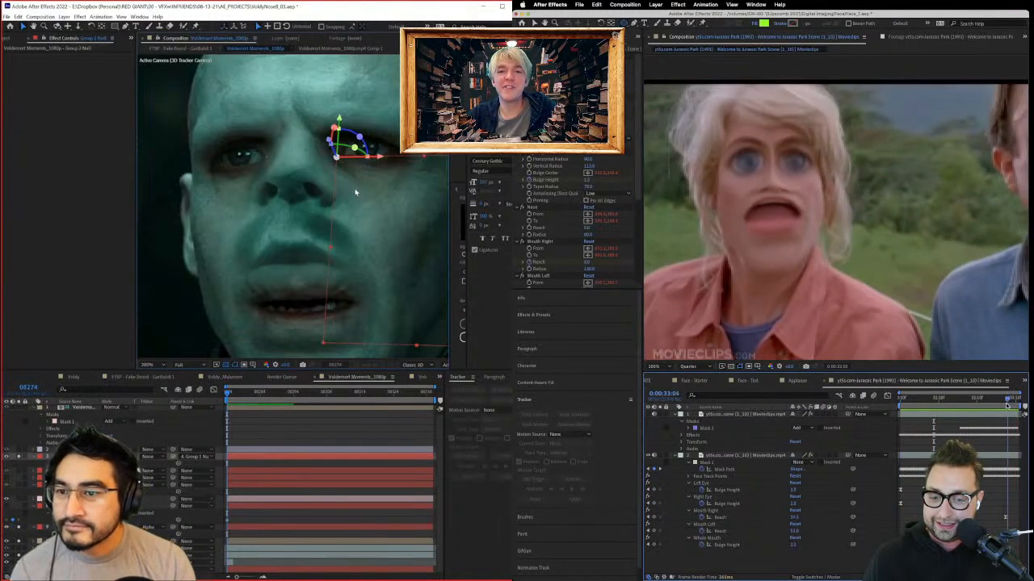
{"action": "key", "text": "ctrl+z"}
{"action": "key", "text": "ctrl+z"}
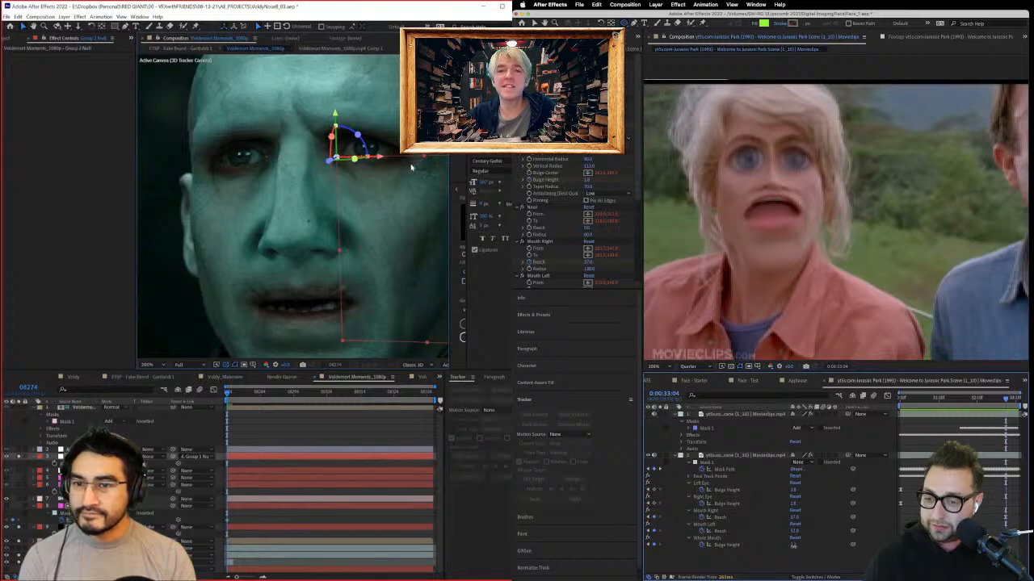
Step: Adjust the mouth distortion at 0:00:33:04 and stretch Voldemort's nose slightly by changing Group 2 Null's height
{"action": "scroll", "coordinate": [411, 167], "scroll_direction": "down", "scroll_amount": 1}
{"action": "left_click_drag", "start_coordinate": [793, 545], "coordinate": [820, 531]}
{"action": "left_click", "coordinate": [779, 551]}
{"action": "left_click_drag", "start_coordinate": [362, 272], "coordinate": [365, 260]}
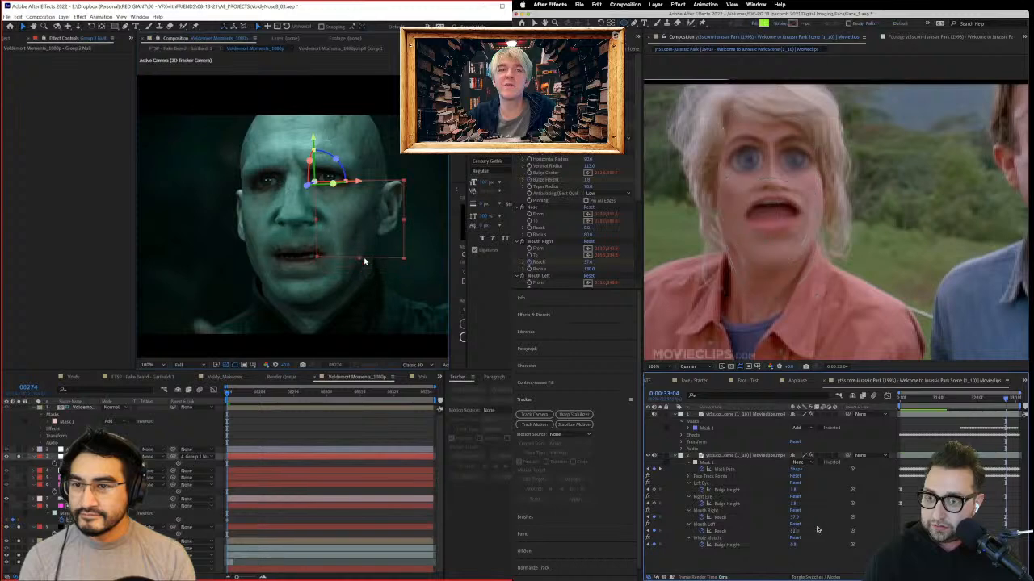
{"action": "left_click_drag", "start_coordinate": [819, 530], "coordinate": [832, 529]}
{"action": "left_click", "coordinate": [823, 529]}
{"action": "left_click_drag", "start_coordinate": [365, 264], "coordinate": [367, 270]}
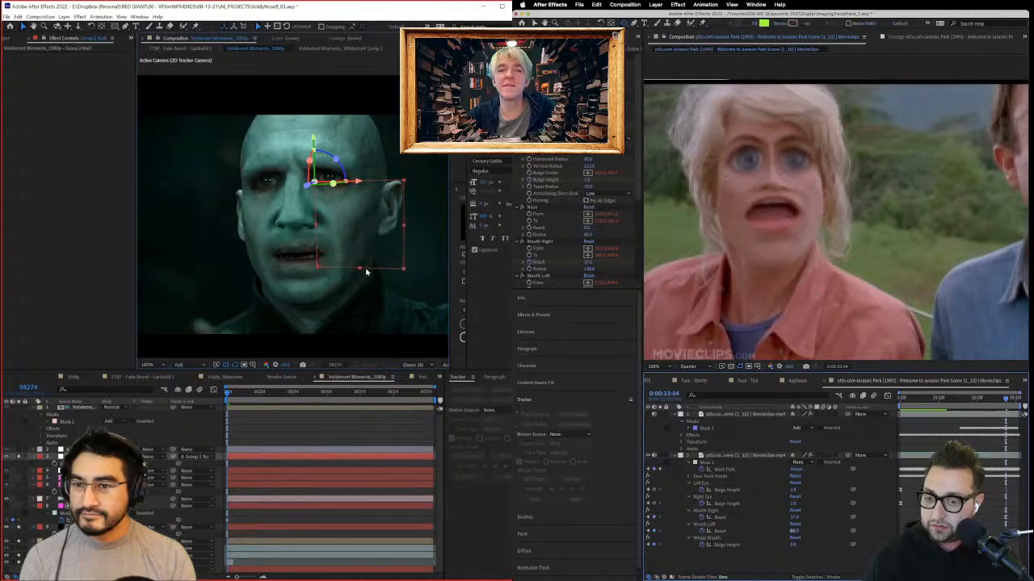
Step: Increase the Mouth Left reach, set the Mouth Right reach to 91, and nudge Group 2 Null along its axes
{"action": "mouse_move", "coordinate": [795, 531]}
{"action": "left_mouse_down"}
{"action": "mouse_move", "coordinate": [825, 530]}
{"action": "mouse_move", "coordinate": [811, 528]}
{"action": "left_mouse_up"}
{"action": "left_click_drag", "start_coordinate": [359, 183], "coordinate": [360, 183]}
{"action": "left_click_drag", "start_coordinate": [795, 516], "coordinate": [817, 516]}
{"action": "left_click_drag", "start_coordinate": [313, 140], "coordinate": [313, 142]}
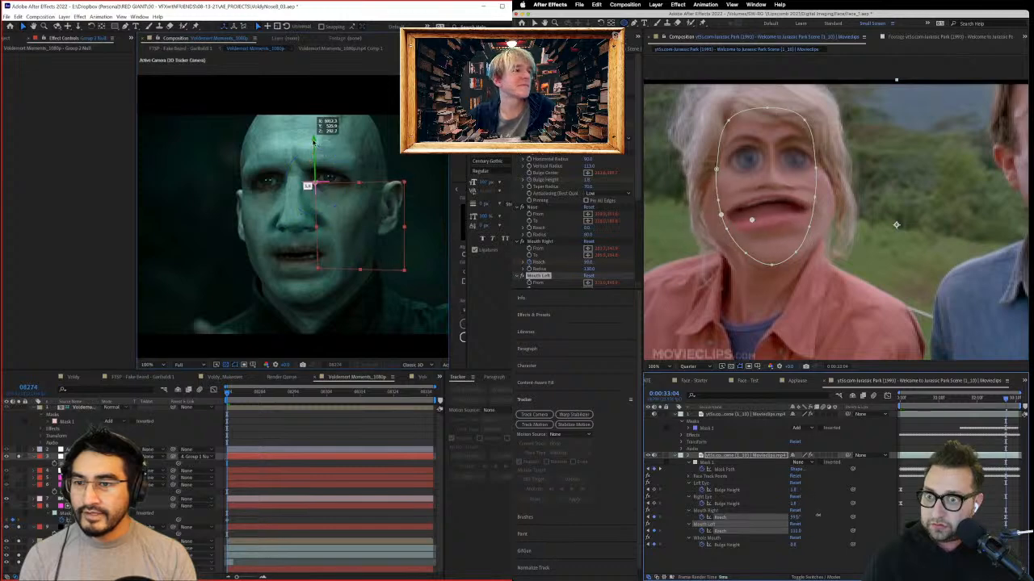
{"action": "left_click_drag", "start_coordinate": [817, 516], "coordinate": [814, 517]}
{"action": "left_click_drag", "start_coordinate": [313, 142], "coordinate": [313, 142]}
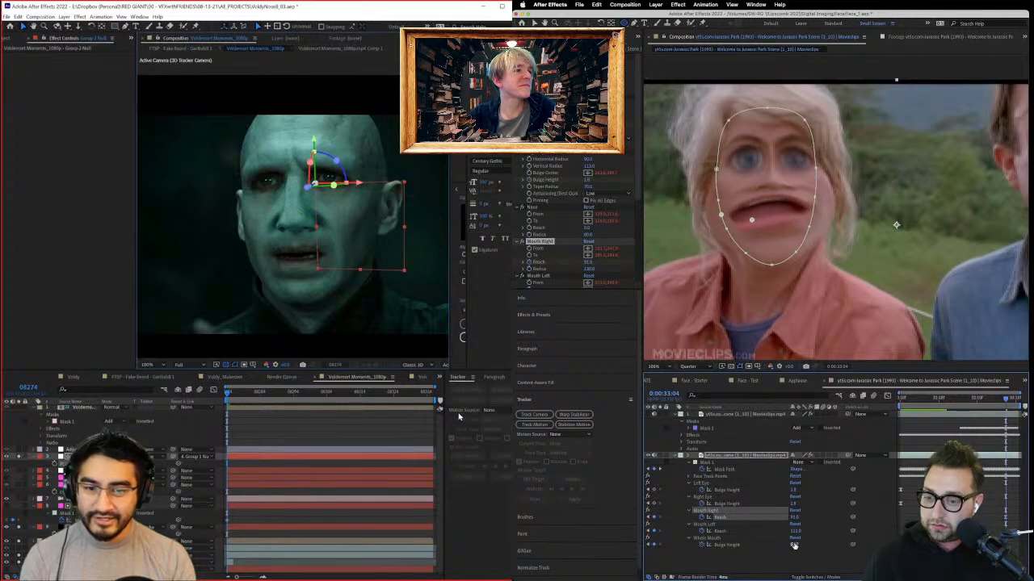
Step: Expand the Whole Mouth effect and raise its Bulge Height, and select the camera-tracked video layer in the Voldemort shot
{"action": "left_click_drag", "start_coordinate": [287, 397], "coordinate": [403, 412]}
{"action": "left_click", "coordinate": [688, 538]}
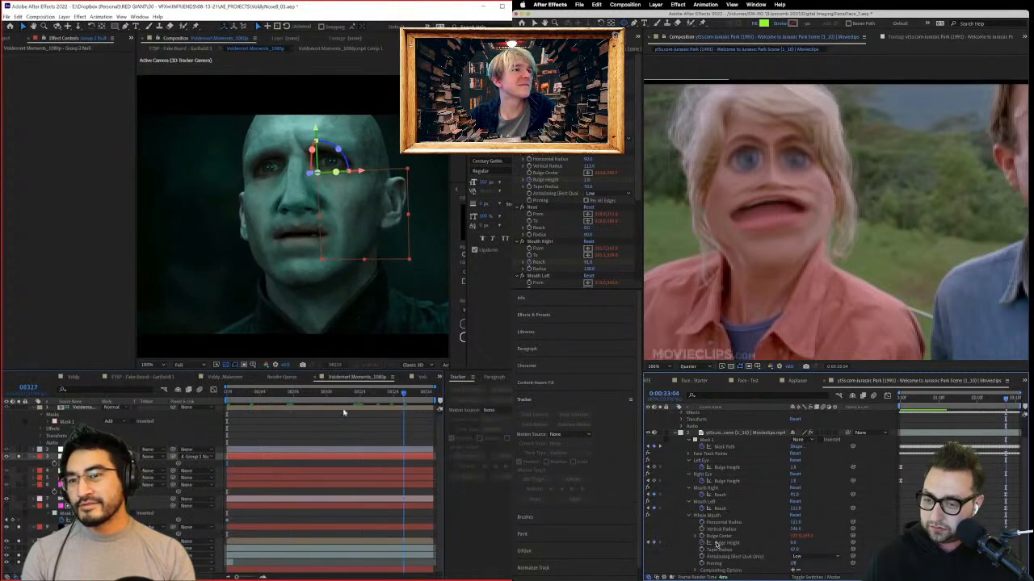
{"action": "key", "text": "space"}
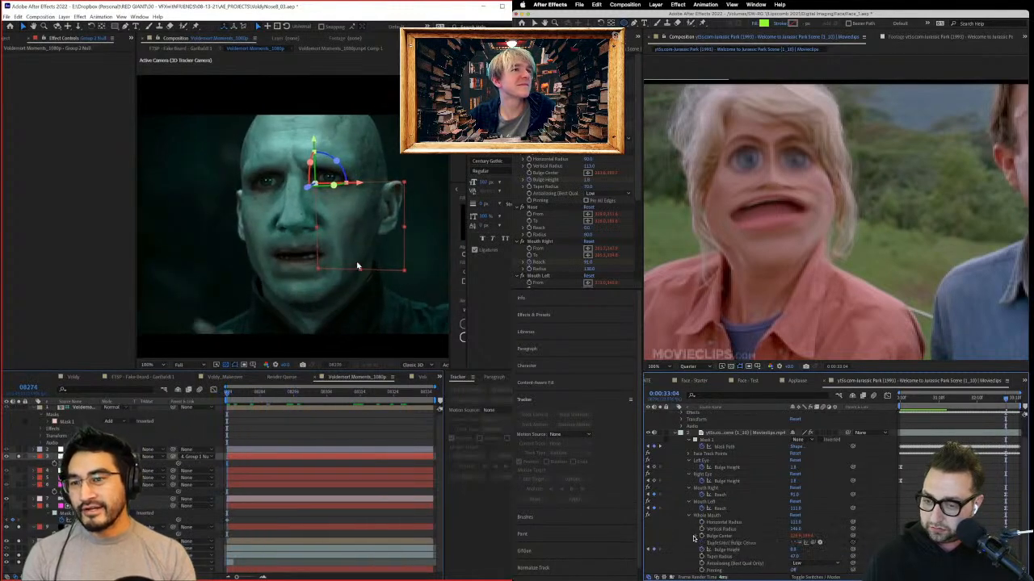
{"action": "scroll", "coordinate": [358, 265], "scroll_direction": "up", "scroll_amount": 1}
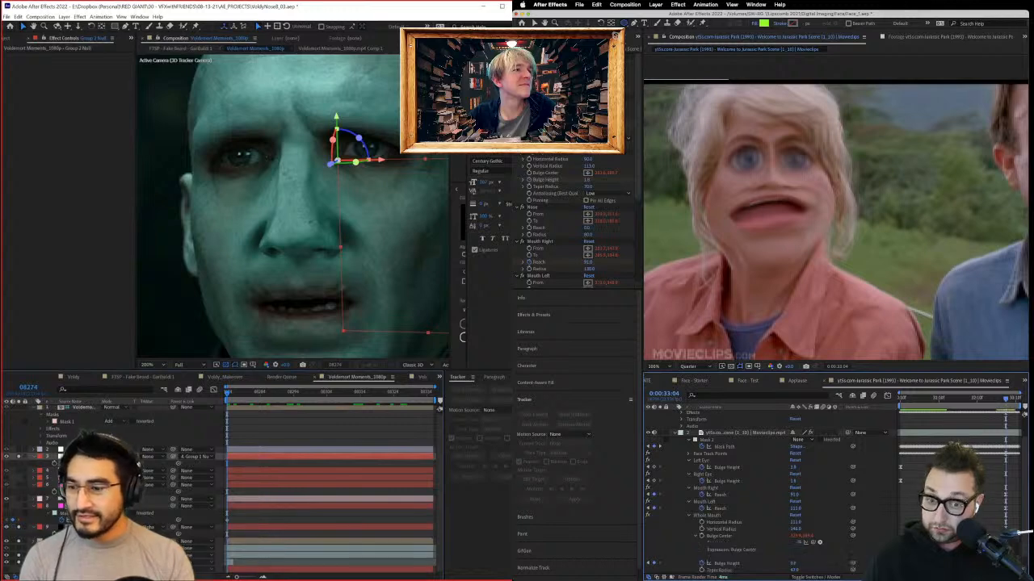
{"action": "left_click", "coordinate": [81, 548]}
{"action": "left_click", "coordinate": [81, 541]}
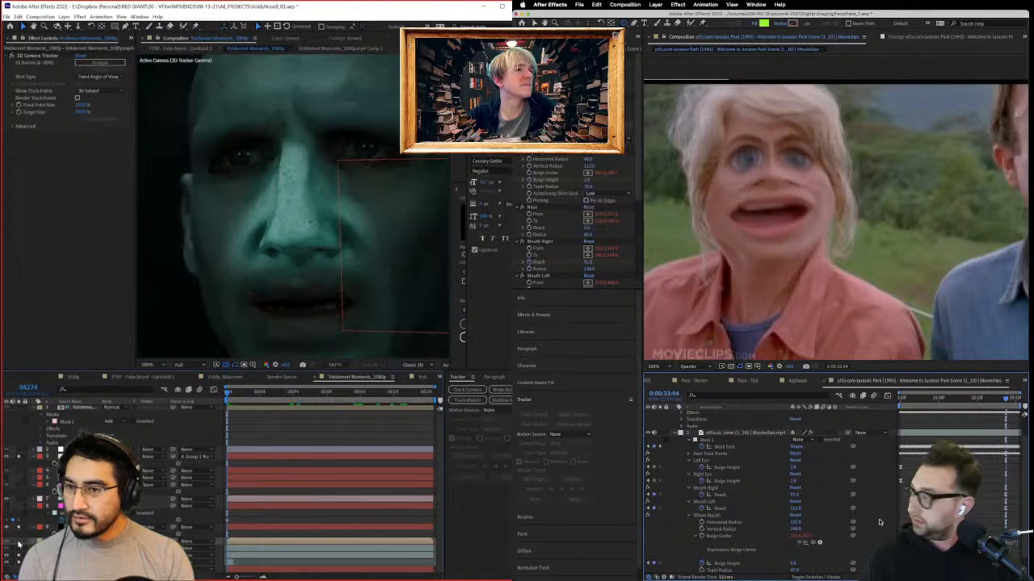
Step: Start the mouth effect keyframes at 0:00:30:13 in the Jurassic Park clip and play the result
{"action": "left_click", "coordinate": [905, 398]}
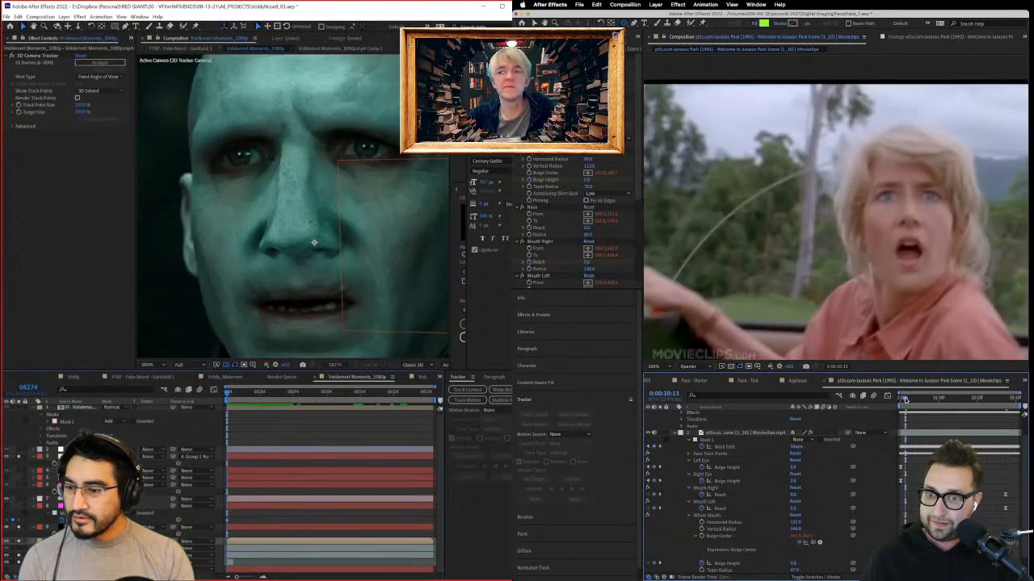
{"action": "key", "text": "space"}
{"action": "mouse_move", "coordinate": [246, 398]}
{"action": "left_mouse_down"}
{"action": "mouse_move", "coordinate": [439, 399]}
{"action": "mouse_move", "coordinate": [227, 397]}
{"action": "left_mouse_up"}
{"action": "scroll", "coordinate": [328, 272], "scroll_direction": "down", "scroll_amount": 1}
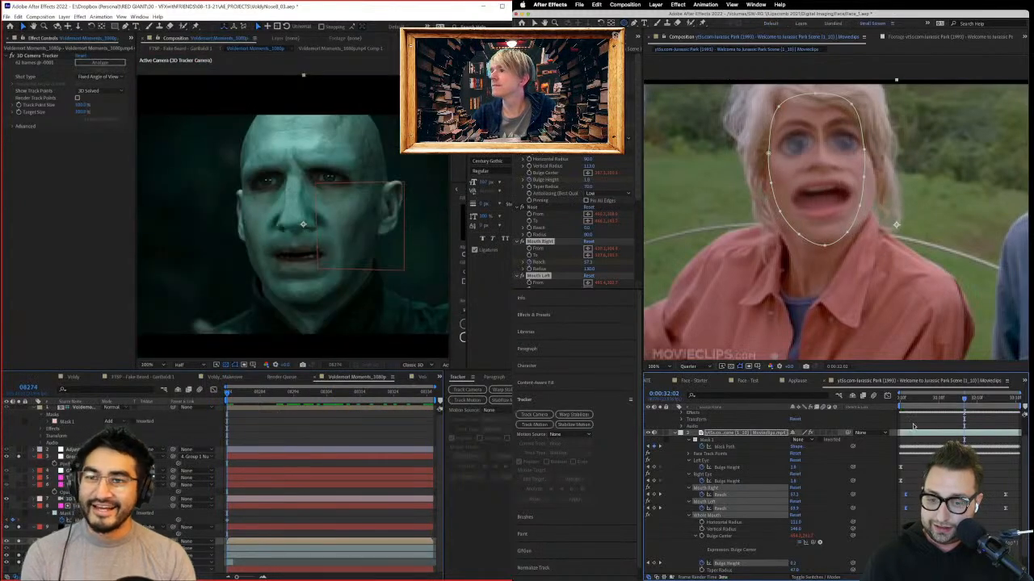
Step: Play the Jurassic Park clip from 0:00:30:10 and inspect Voldemort's nose up close and at full-face size
{"action": "left_click_drag", "start_coordinate": [382, 202], "coordinate": [376, 178]}
{"action": "left_click_drag", "start_coordinate": [910, 399], "coordinate": [905, 399]}
{"action": "left_click_drag", "start_coordinate": [376, 178], "coordinate": [377, 189]}
{"action": "left_click_drag", "start_coordinate": [905, 399], "coordinate": [900, 399]}
{"action": "scroll", "coordinate": [380, 175], "scroll_direction": "up", "scroll_amount": 1}
{"action": "left_click", "coordinate": [884, 457]}
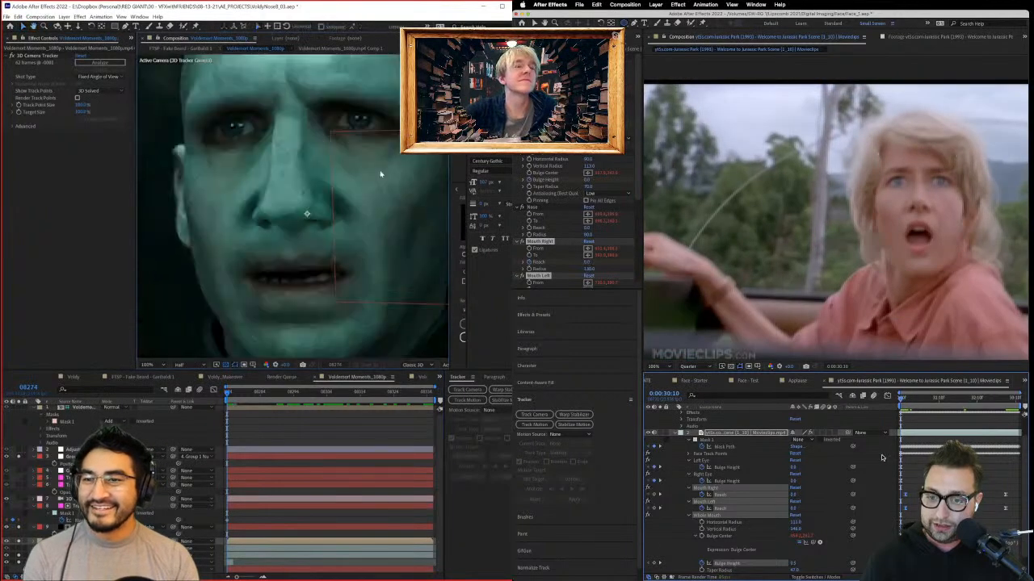
{"action": "scroll", "coordinate": [344, 189], "scroll_direction": "down", "scroll_amount": 1}
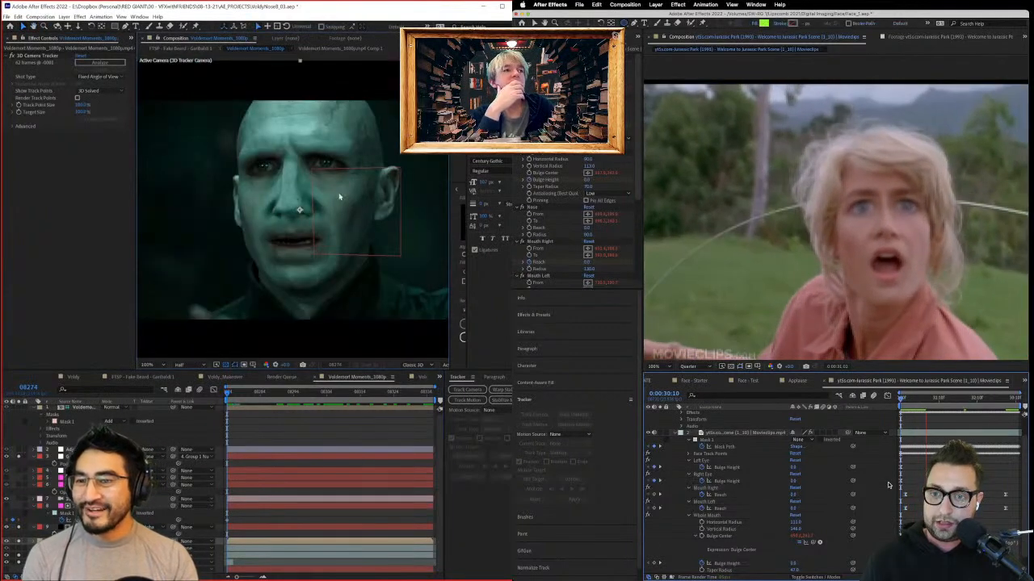
Step: Solo Adjustment Layer 1 in the Voldemort shot at frame 08274 and move the Jurassic Park clip to 0:00:33:04
{"action": "mouse_move", "coordinate": [236, 401]}
{"action": "left_mouse_down"}
{"action": "mouse_move", "coordinate": [446, 411]}
{"action": "mouse_move", "coordinate": [227, 404]}
{"action": "left_mouse_up"}
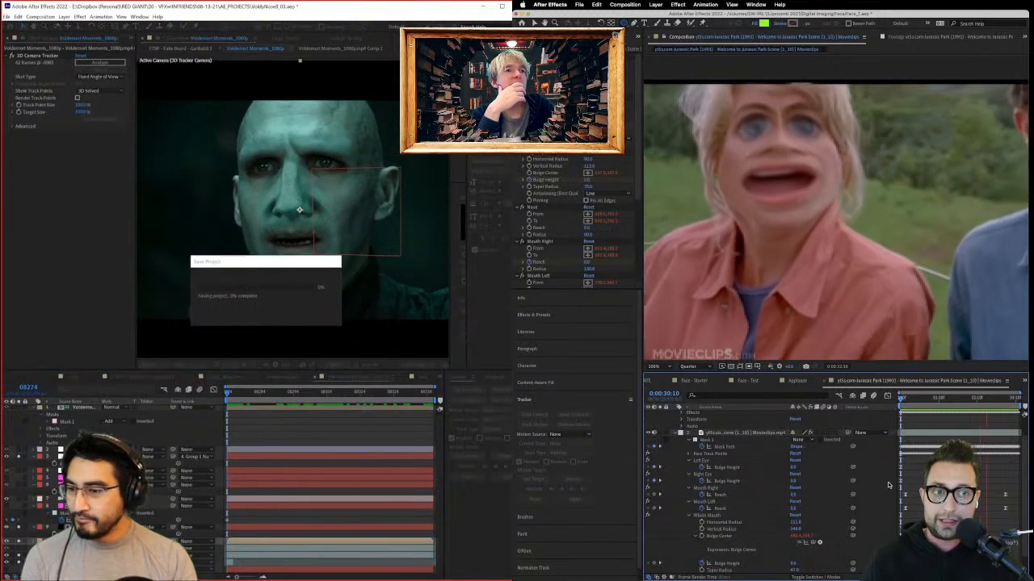
{"action": "left_click", "coordinate": [17, 457]}
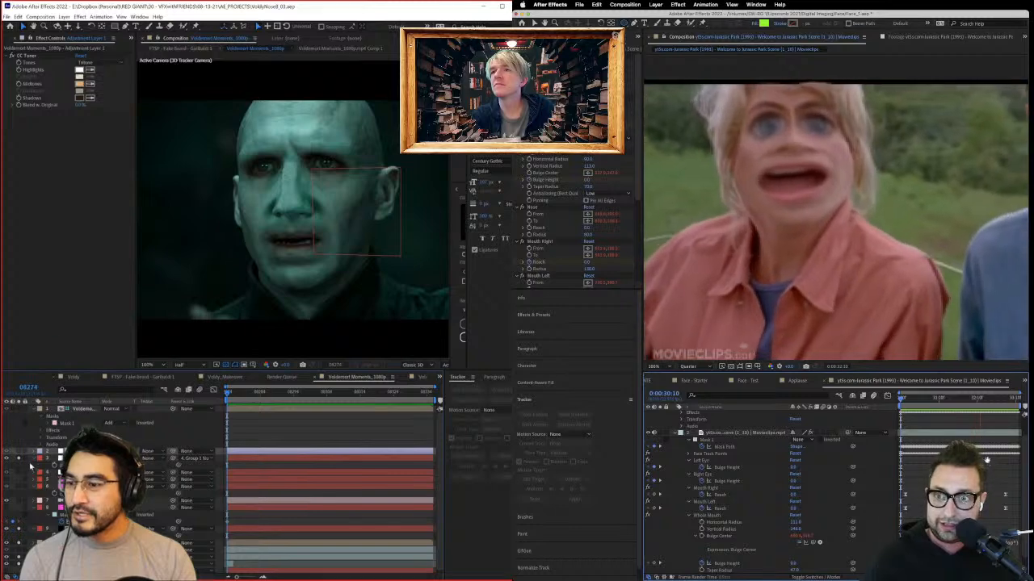
{"action": "left_click_drag", "start_coordinate": [1002, 398], "coordinate": [1006, 401]}
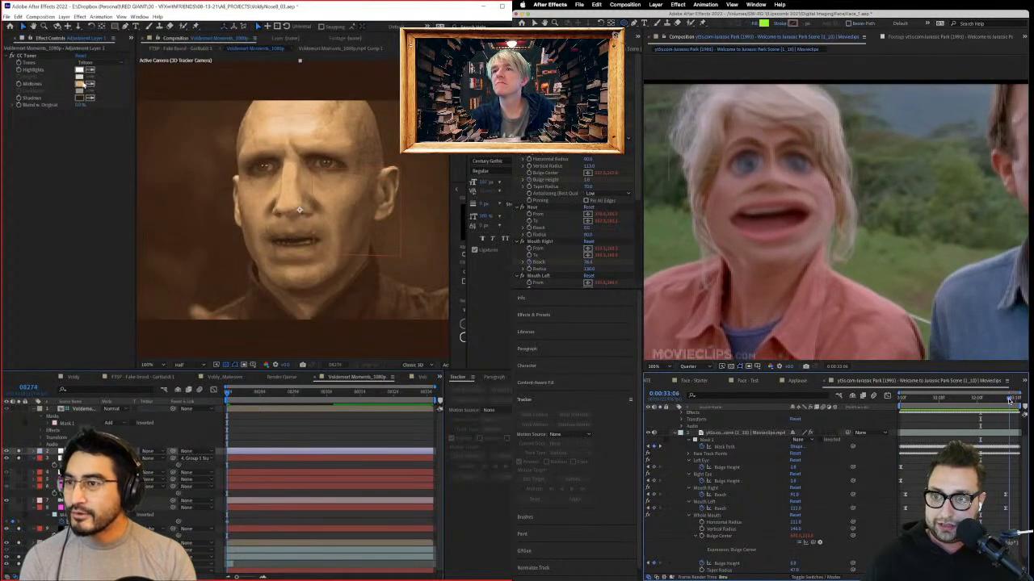
{"action": "left_click", "coordinate": [79, 84]}
{"action": "left_click_drag", "start_coordinate": [200, 241], "coordinate": [239, 263]}
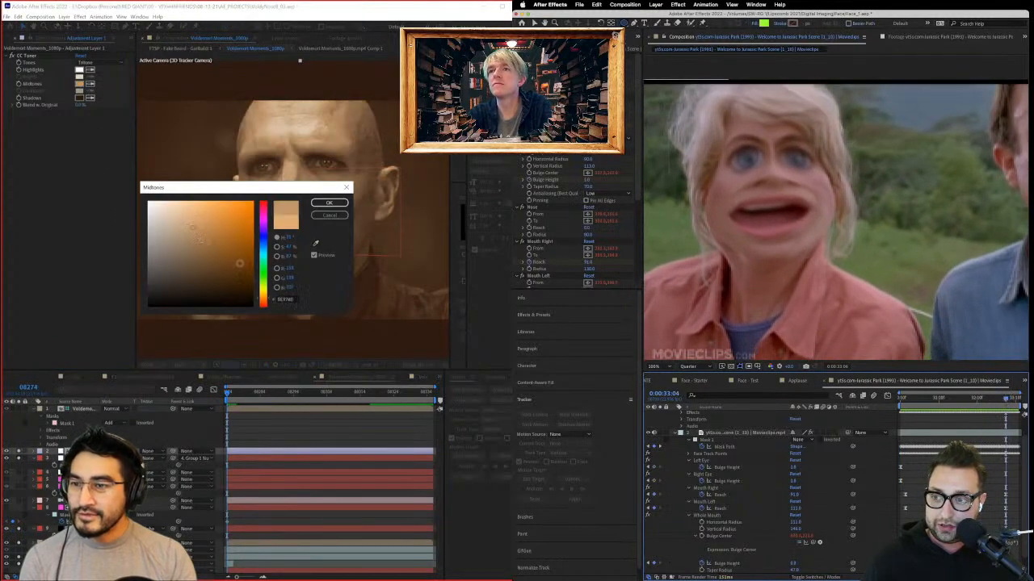
{"action": "left_click_drag", "start_coordinate": [266, 298], "coordinate": [265, 295]}
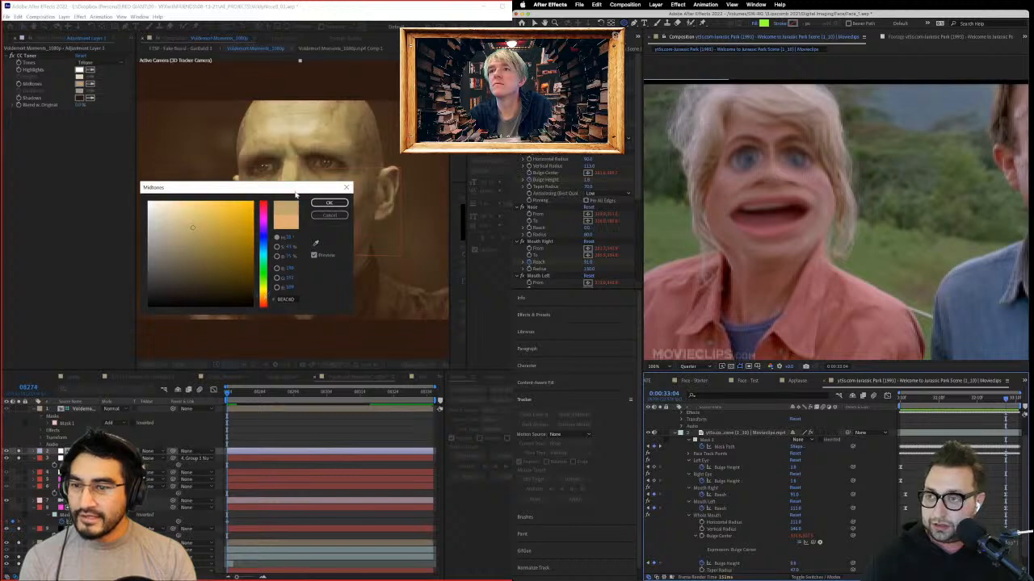
{"action": "left_click_drag", "start_coordinate": [296, 195], "coordinate": [402, 290]}
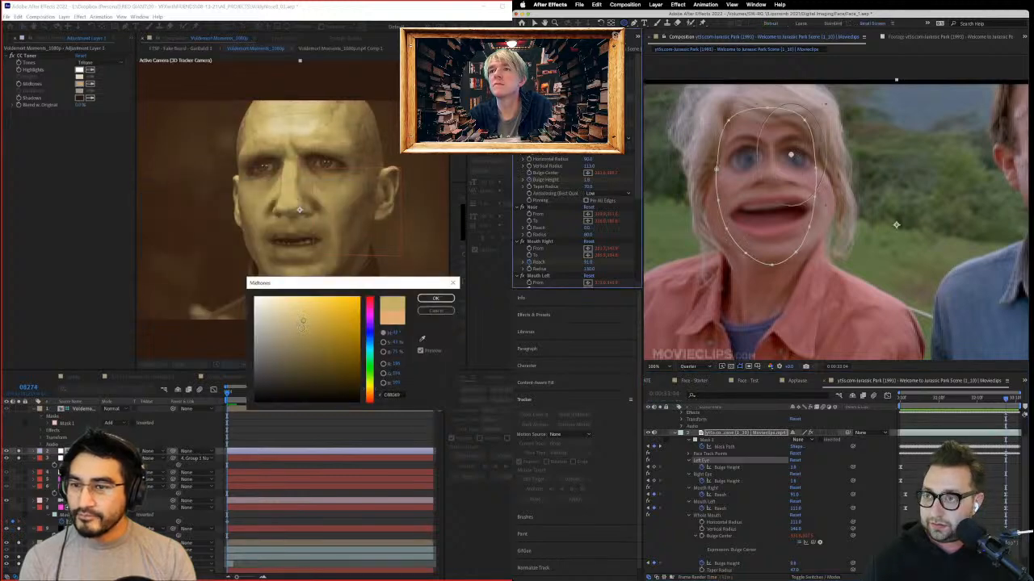
{"action": "mouse_move", "coordinate": [303, 322]}
{"action": "left_mouse_down"}
{"action": "mouse_move", "coordinate": [306, 346]}
{"action": "mouse_move", "coordinate": [310, 331]}
{"action": "left_mouse_up"}
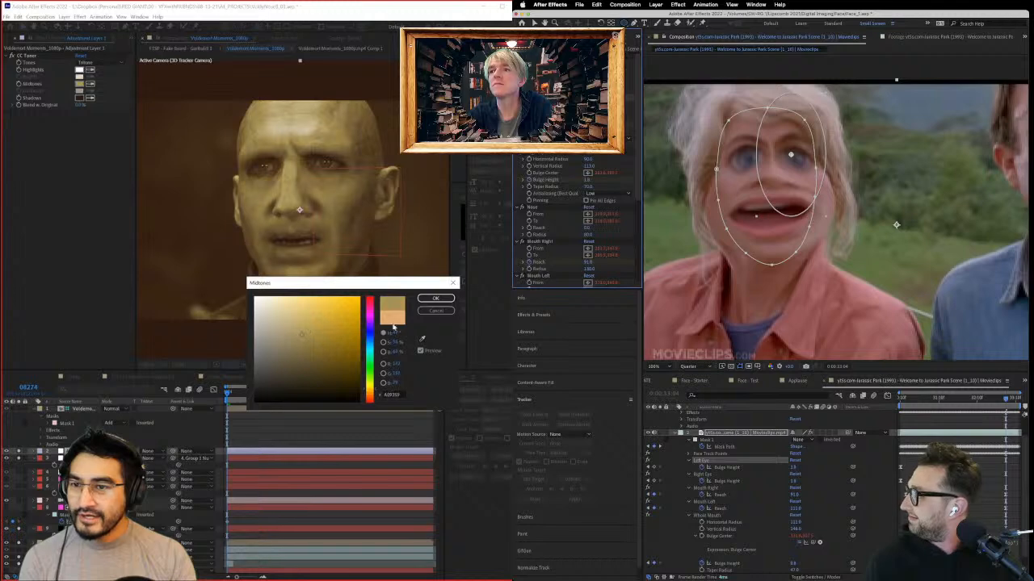
{"action": "left_click", "coordinate": [440, 314]}
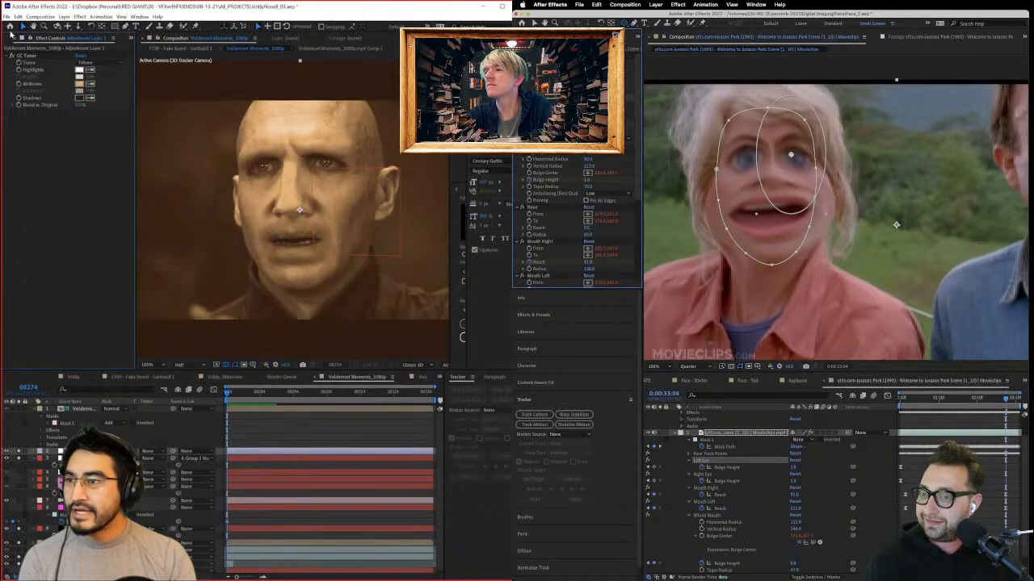
Step: Import HashiFace.png, increase the Left Eye and Right Eye Bulge Height at 0:00:33:04, and preview the Jurassic Park clip from 0:00:31:22
{"action": "left_click", "coordinate": [96, 263]}
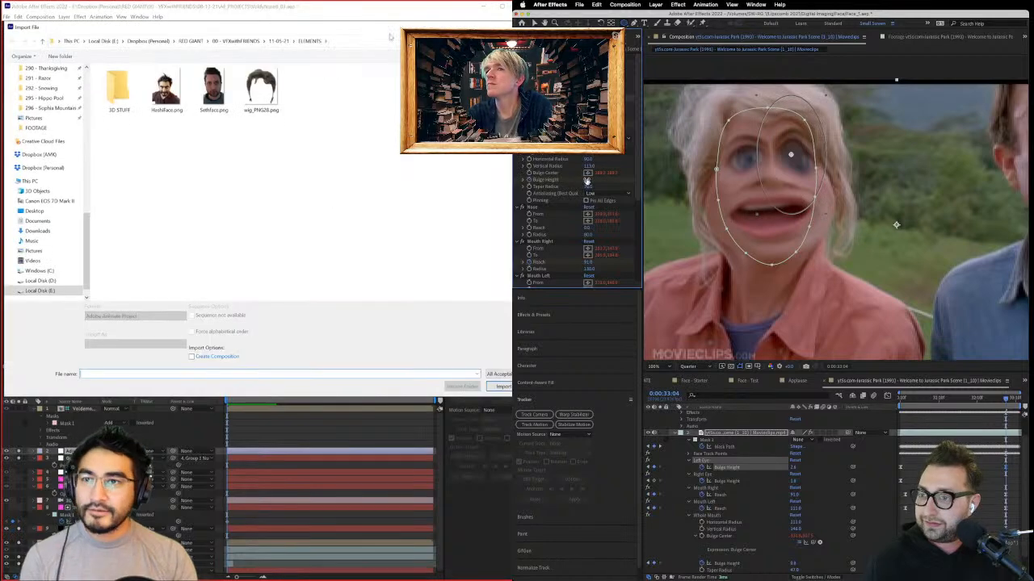
{"action": "left_click_drag", "start_coordinate": [382, 32], "coordinate": [734, 208]}
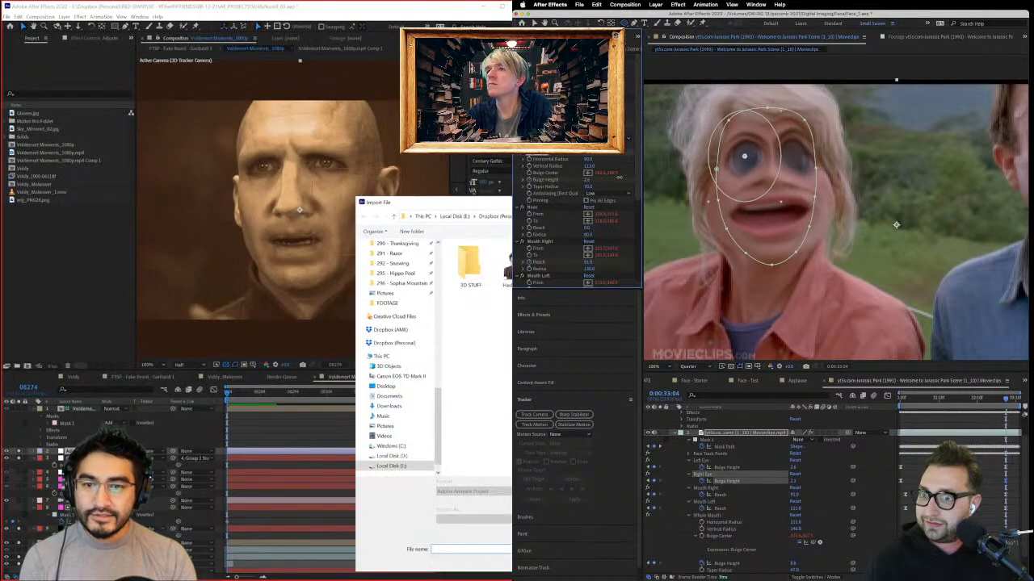
{"action": "left_click", "coordinate": [957, 399]}
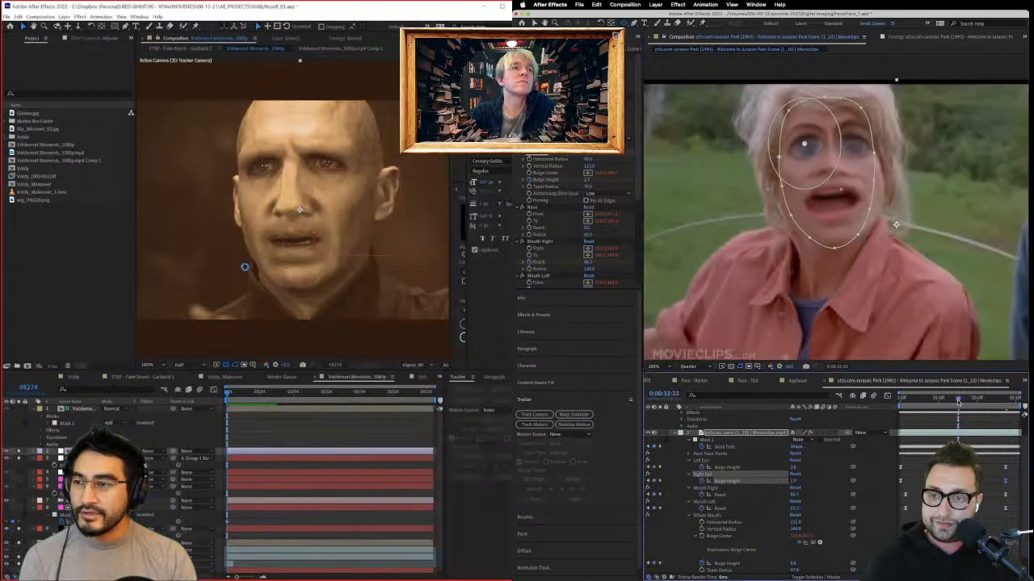
{"action": "key", "text": "space"}
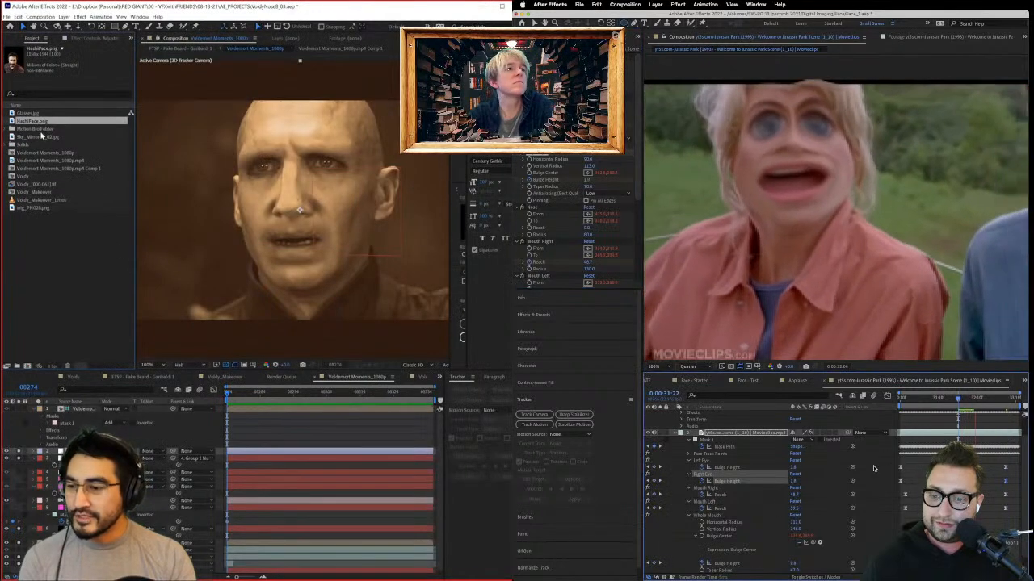
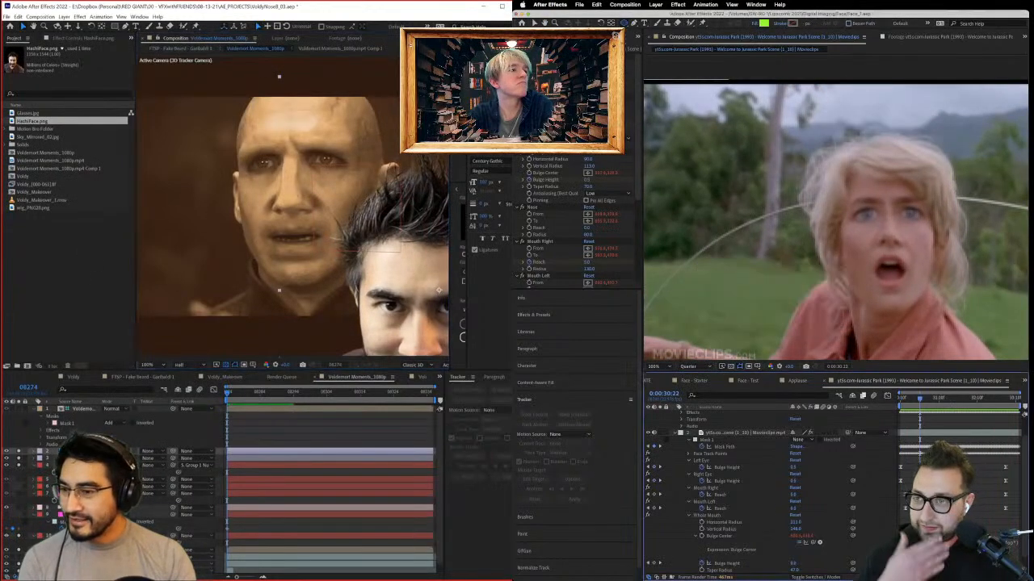
Step: View the original Jurassic Park footage and return to its composition, showing the whole frame
{"action": "left_click", "coordinate": [79, 425]}
{"action": "left_click", "coordinate": [923, 35]}
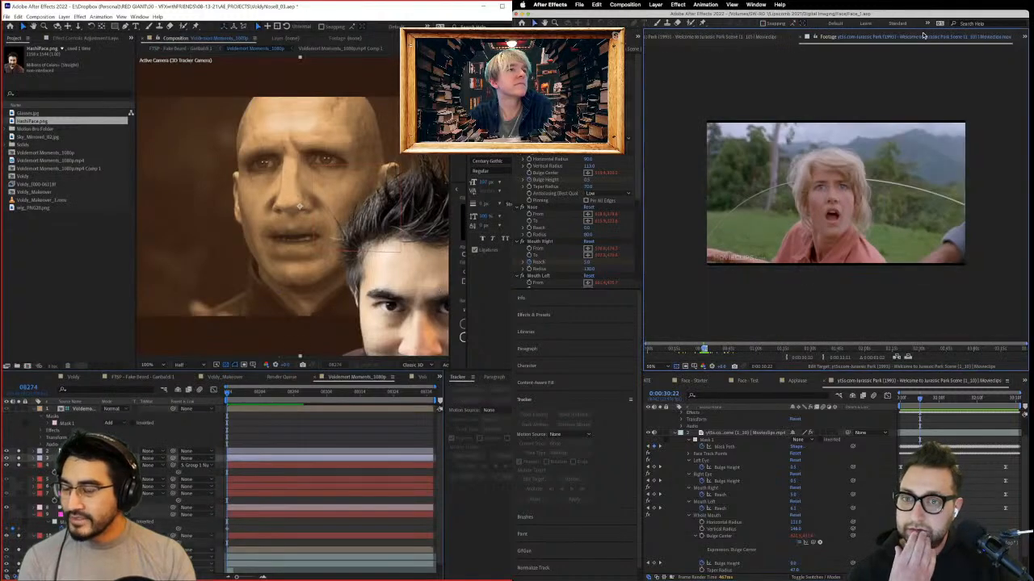
{"action": "left_click", "coordinate": [698, 38]}
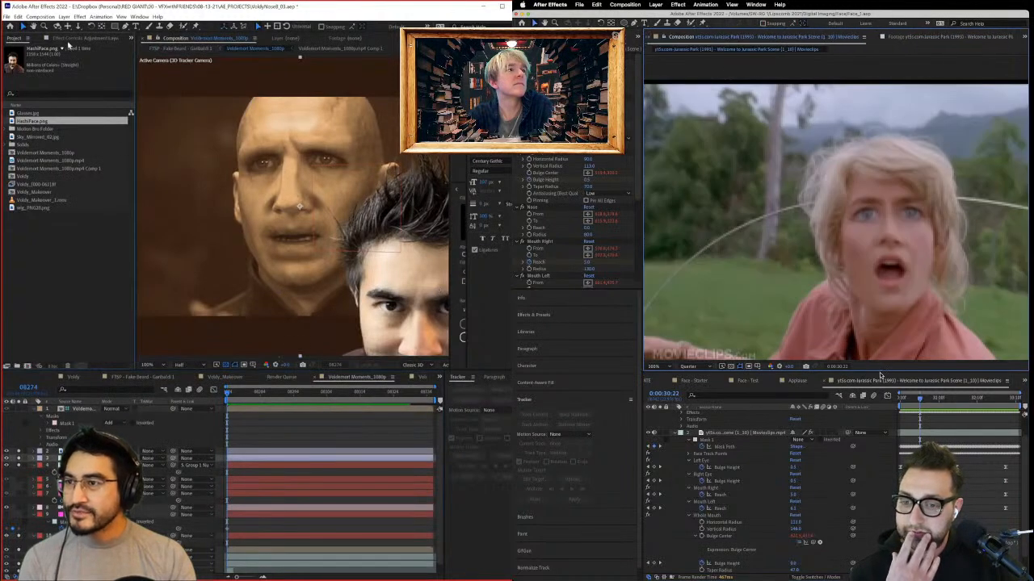
{"action": "key", "text": "comma"}
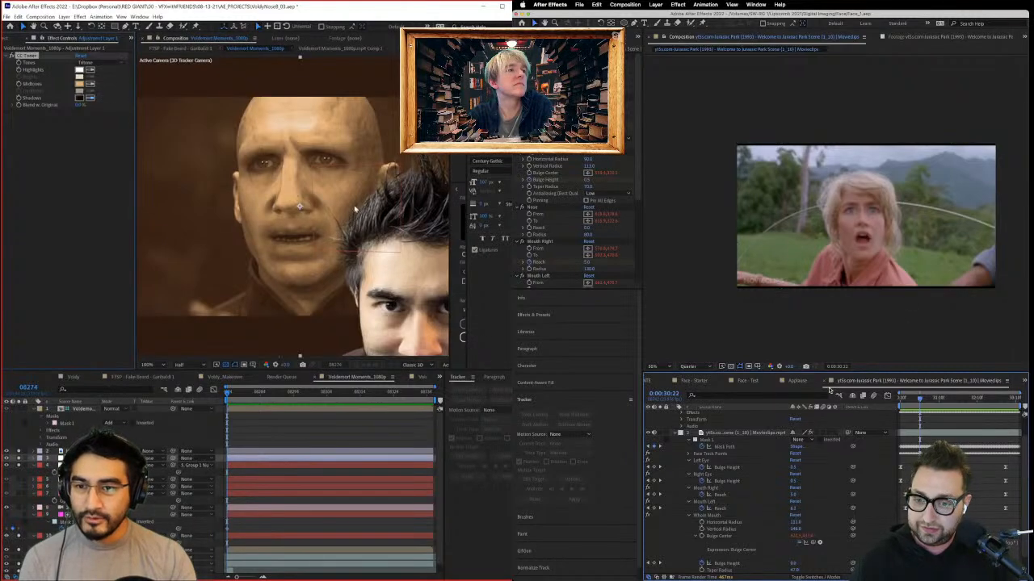
Step: Close the Jurassic Park composition and set the CC Toner tones on Adjustment Layer 1 to Pentone
{"action": "left_click", "coordinate": [824, 380]}
{"action": "left_click", "coordinate": [92, 62]}
{"action": "left_click", "coordinate": [107, 90]}
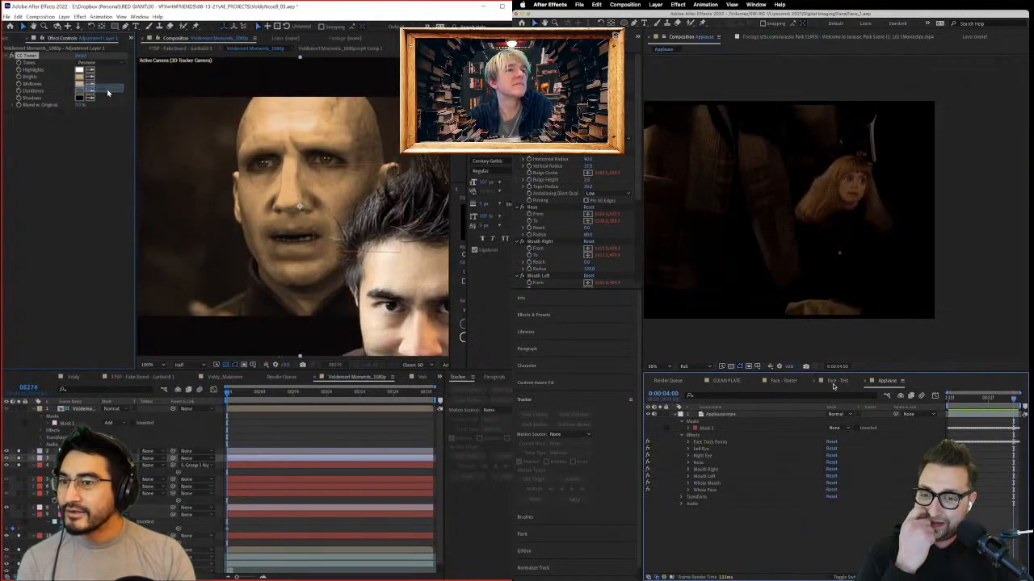
Step: Adjust the CC Toner Darktones in the Voldemort shot and duplicate the Plate layer in the Face - Starter composition
{"action": "left_click", "coordinate": [91, 91]}
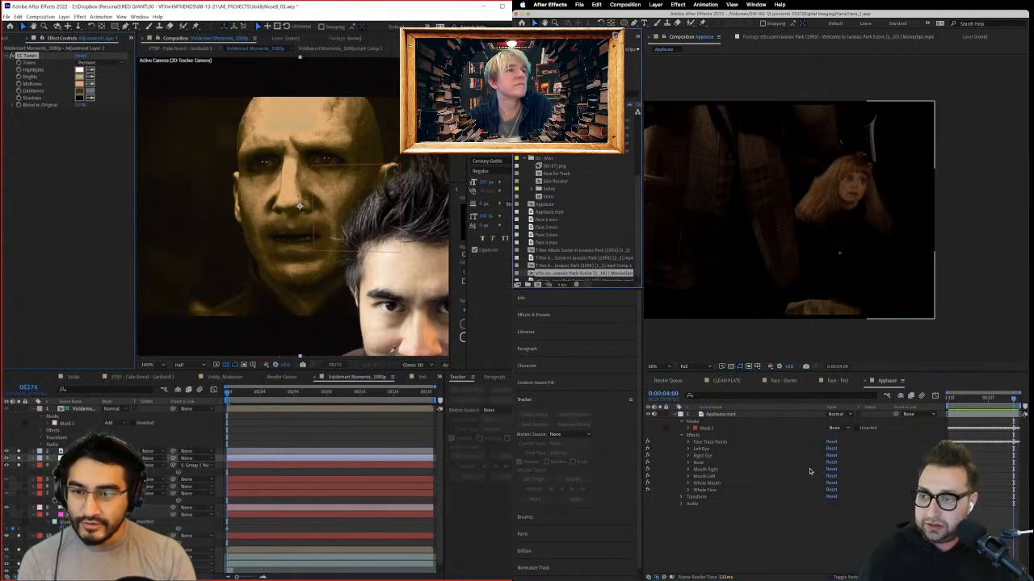
{"action": "left_click", "coordinate": [717, 415]}
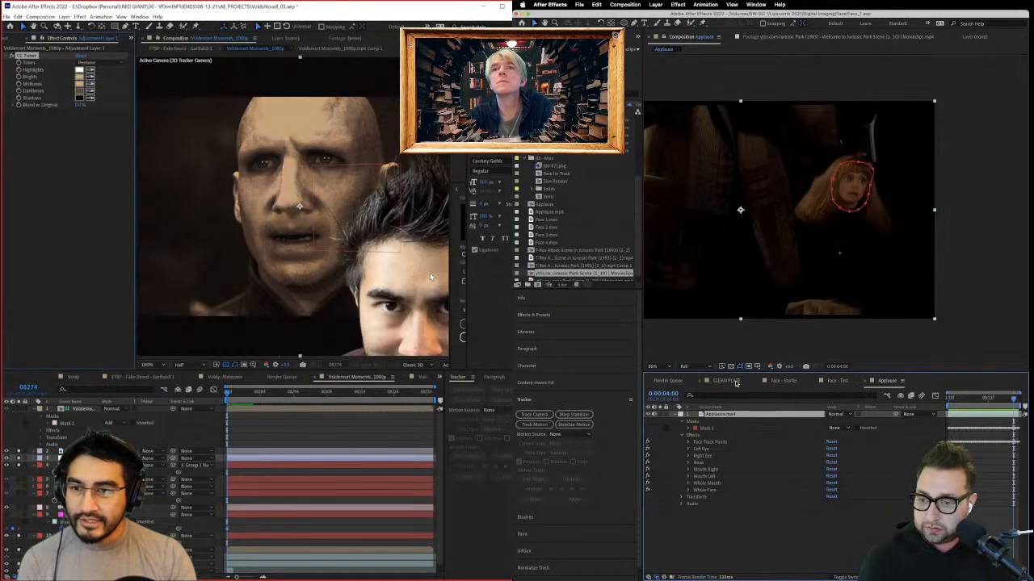
{"action": "left_click", "coordinate": [773, 381]}
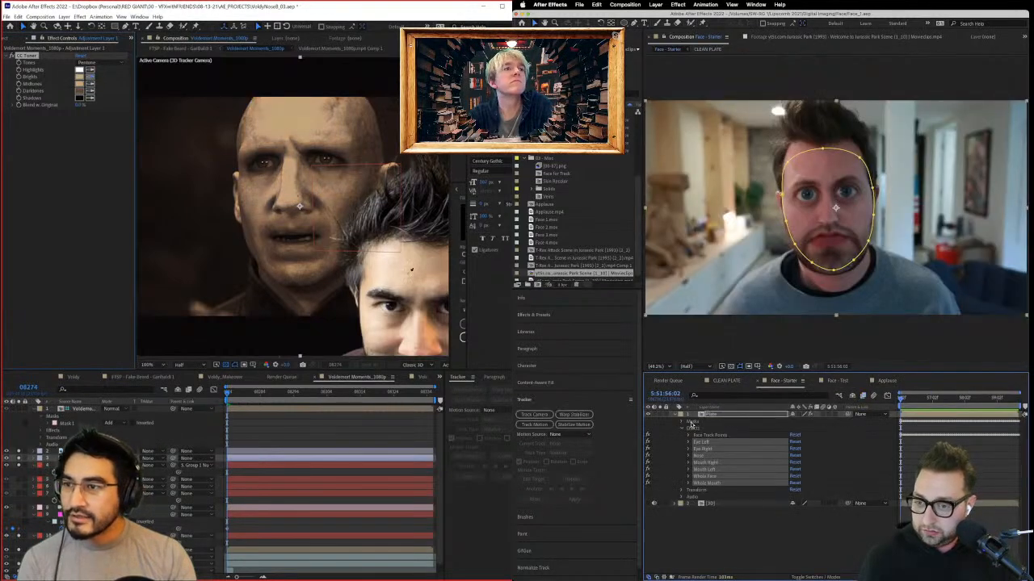
{"action": "left_click", "coordinate": [675, 415]}
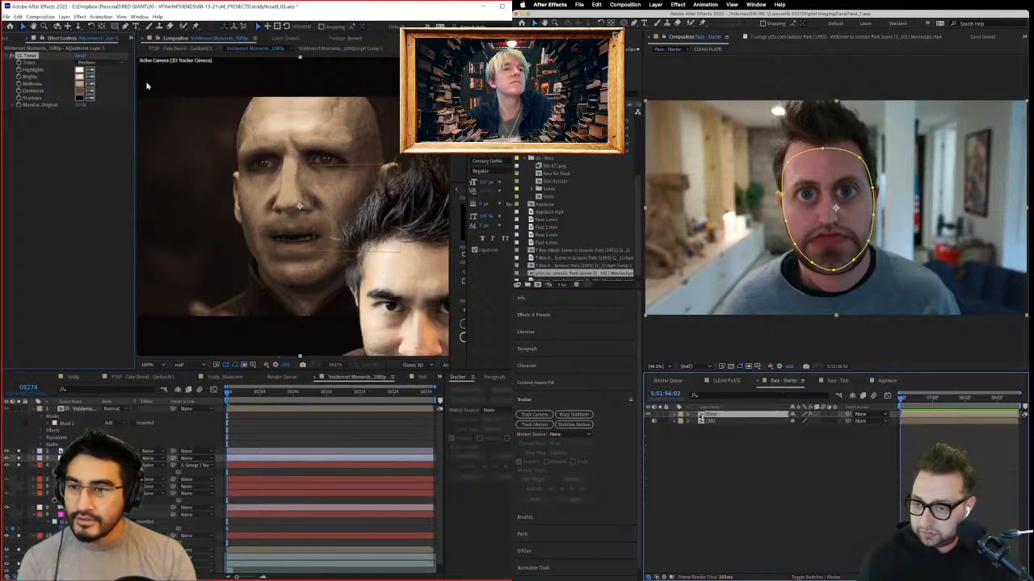
{"action": "key", "text": "super+d"}
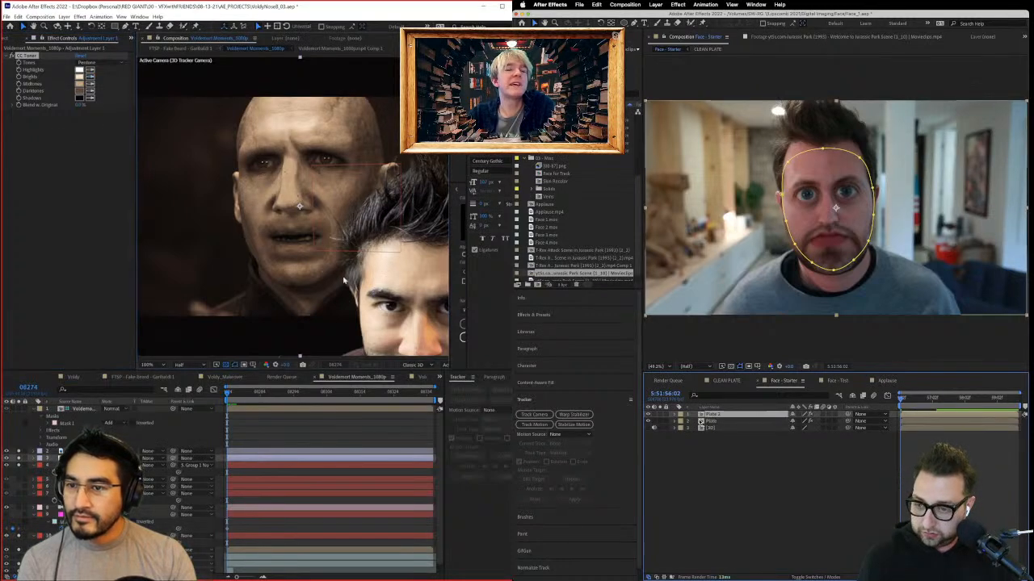
{"action": "left_click", "coordinate": [699, 421]}
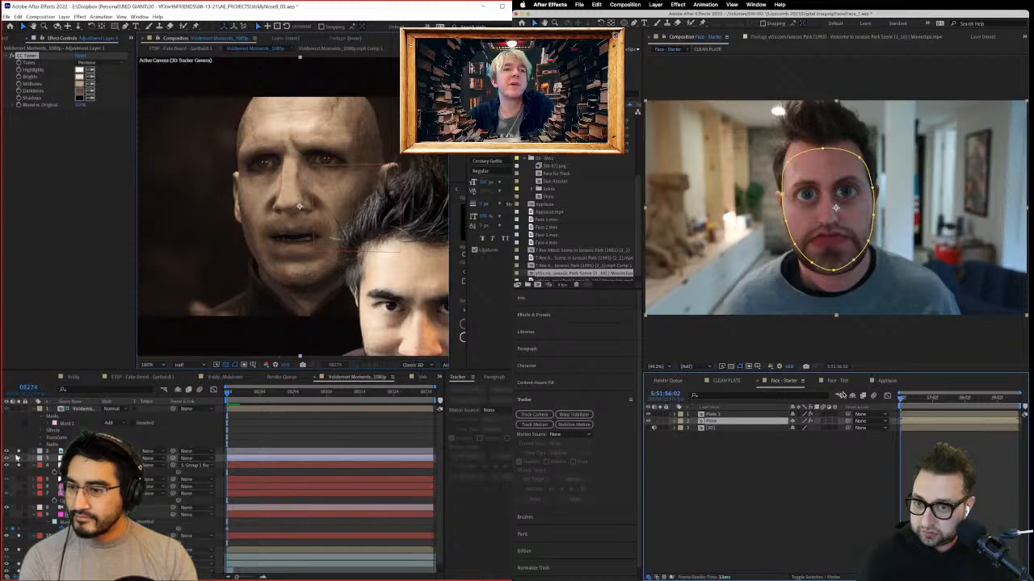
{"action": "left_click", "coordinate": [885, 381]}
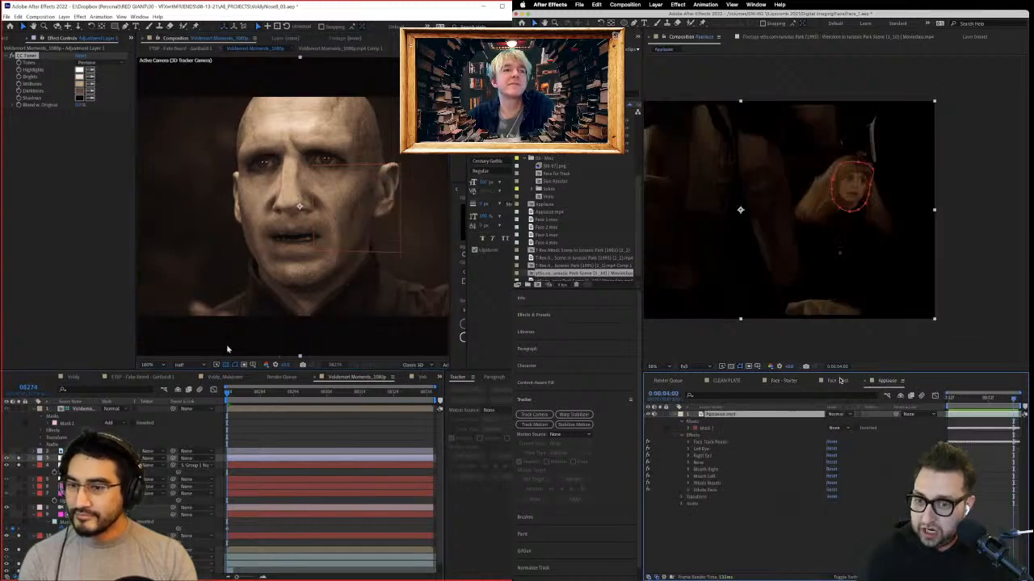
{"action": "scroll", "coordinate": [562, 226], "scroll_direction": "down", "scroll_amount": 1}
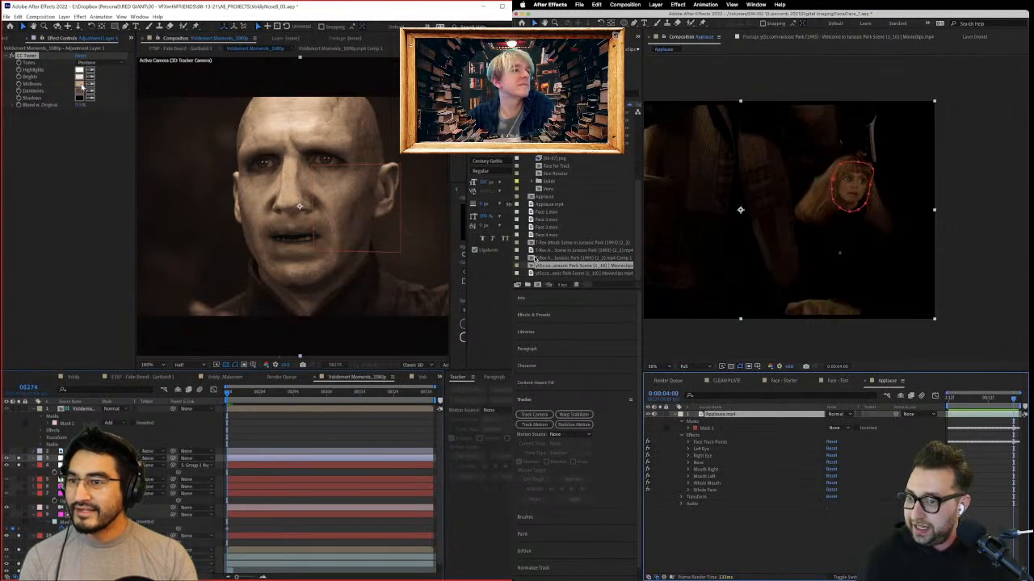
Step: Set the CC Toner Midtones to a paler tan and open the T-Rex Attack Scene composition
{"action": "left_click", "coordinate": [81, 84]}
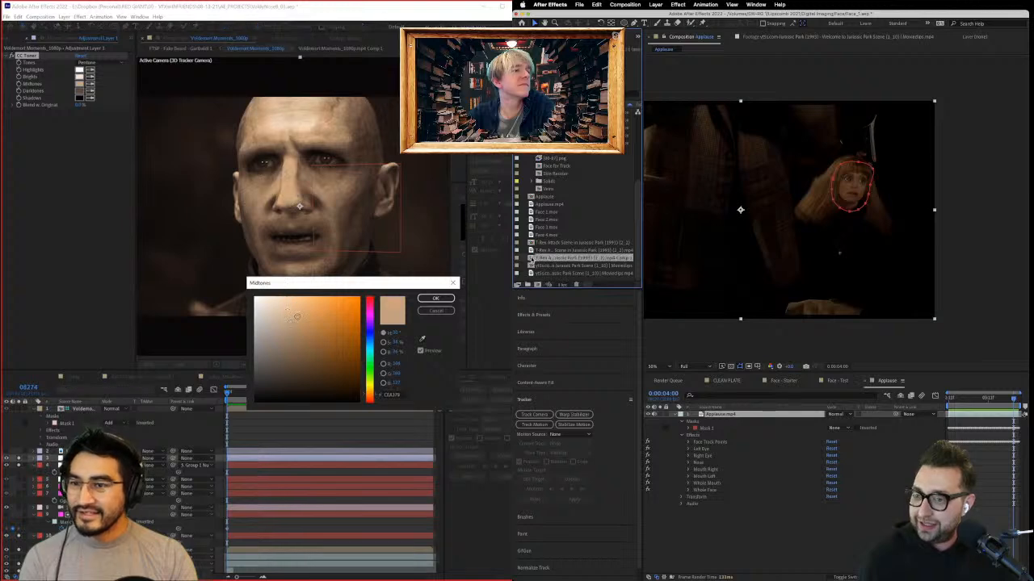
{"action": "double_click", "coordinate": [557, 257]}
{"action": "left_click", "coordinate": [928, 400]}
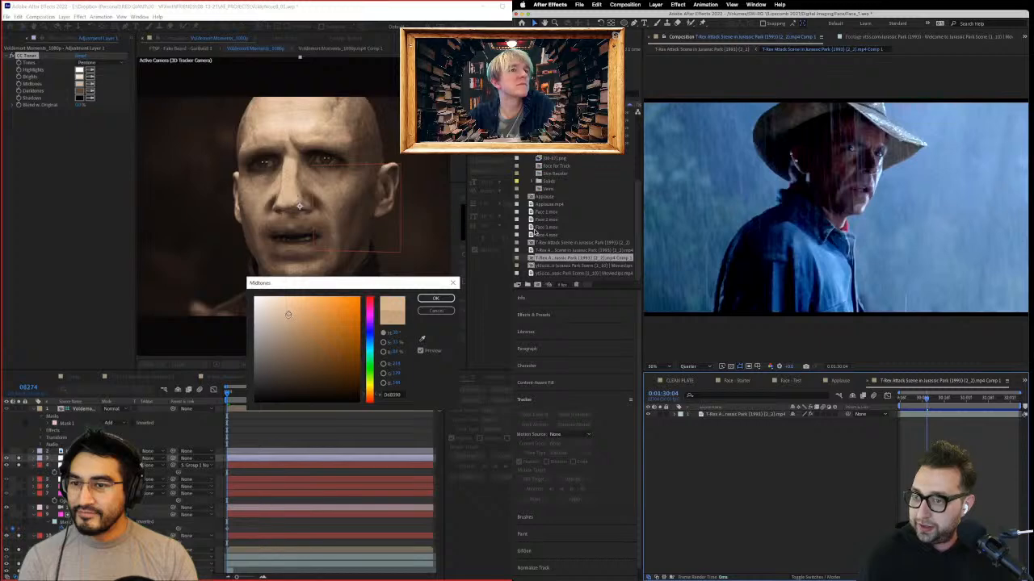
{"action": "left_click", "coordinate": [288, 321]}
{"action": "left_click", "coordinate": [429, 301]}
Step: Set the CC Toner Darktones to a muted brown and preview the Welcome to Jurassic Park composition from 0:00:30:10
{"action": "double_click", "coordinate": [530, 267]}
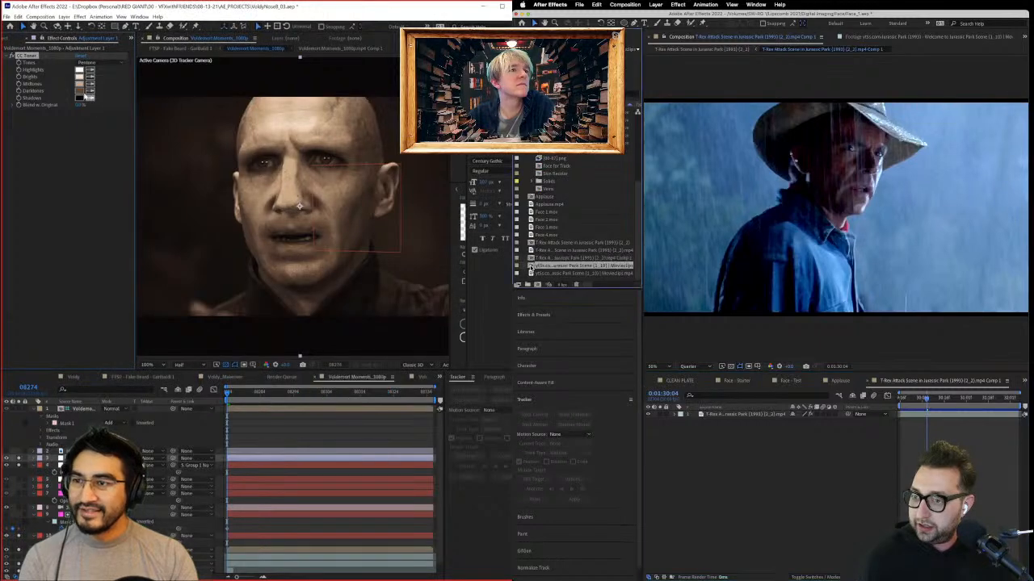
{"action": "left_click", "coordinate": [80, 91]}
{"action": "left_click", "coordinate": [295, 352]}
{"action": "left_click", "coordinate": [901, 397]}
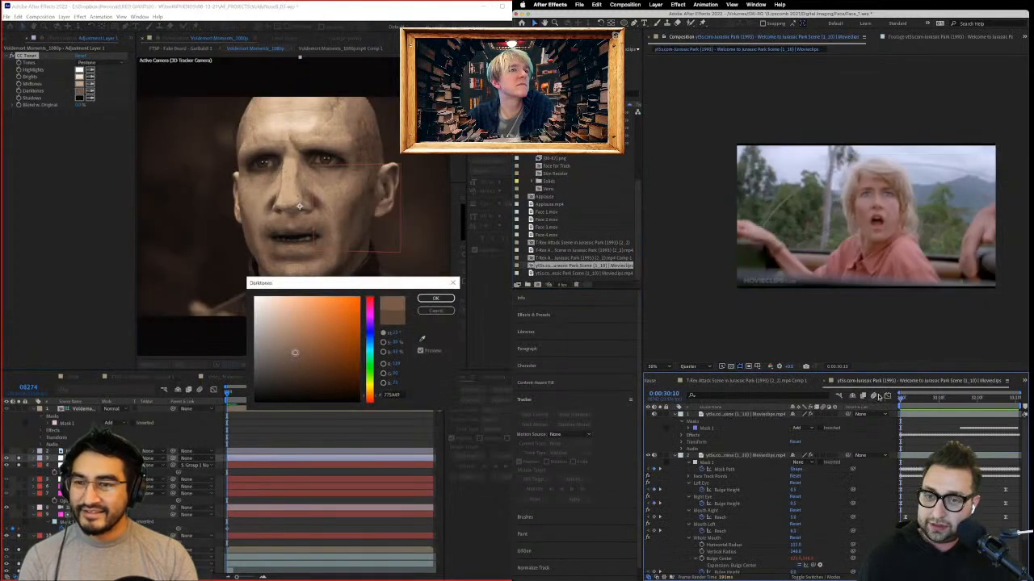
{"action": "left_click", "coordinate": [282, 348]}
{"action": "key", "text": "space"}
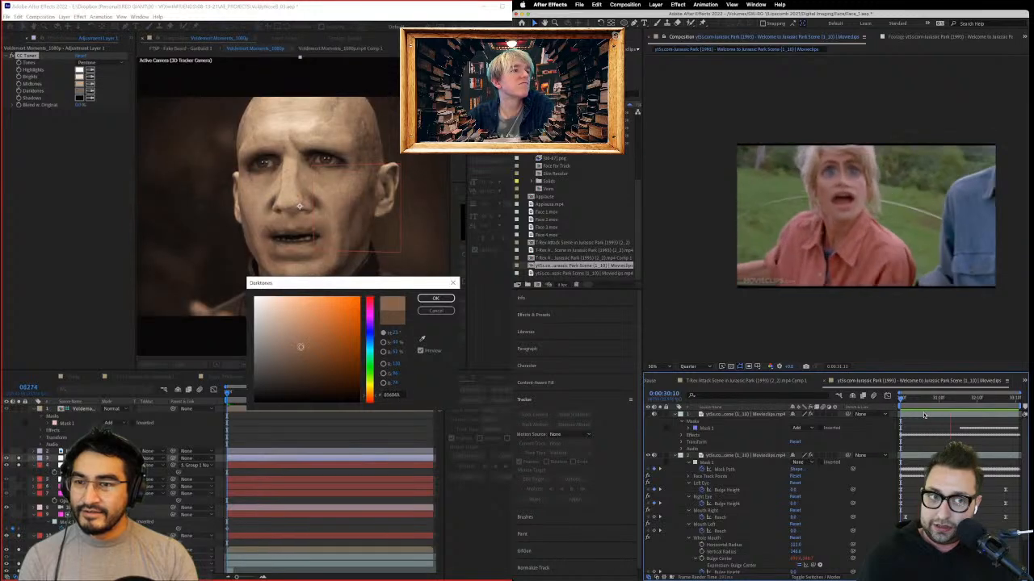
{"action": "left_click", "coordinate": [296, 347]}
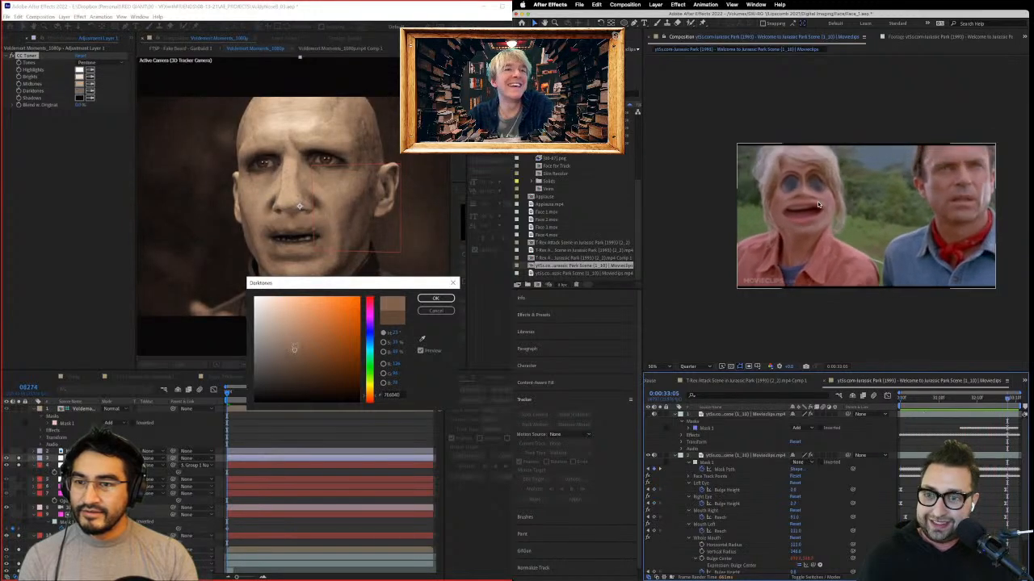
{"action": "scroll", "coordinate": [818, 204], "scroll_direction": "up", "scroll_amount": 2}
{"action": "scroll", "coordinate": [817, 201], "scroll_direction": "up", "scroll_amount": 1}
{"action": "scroll", "coordinate": [850, 185], "scroll_direction": "down", "scroll_amount": 2}
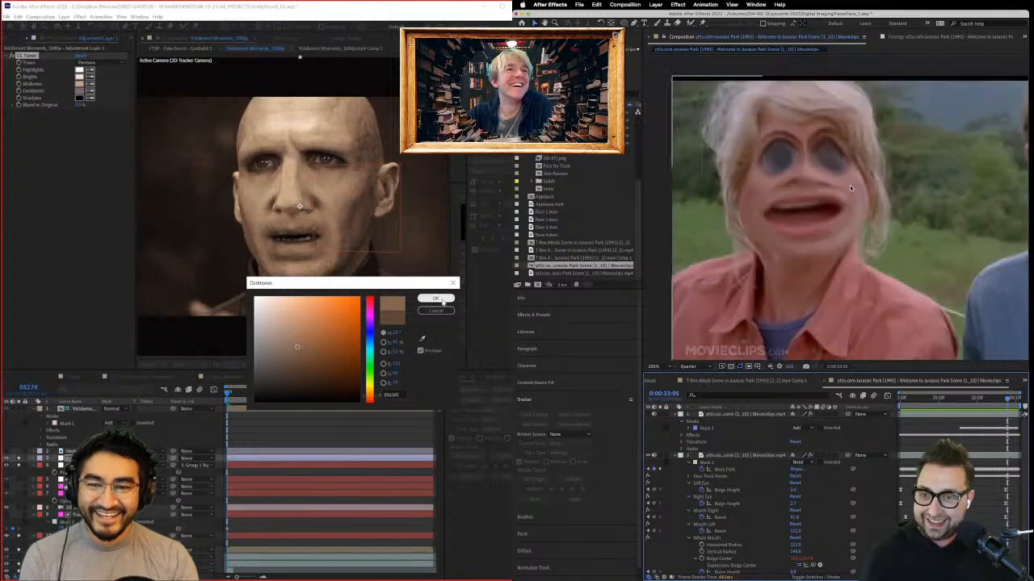
{"action": "left_click", "coordinate": [436, 298]}
Step: Examine the distorted Jurassic Park face up close, show the second clip layer's effects, and replay the clip from 0:00:30:10
{"action": "scroll", "coordinate": [850, 185], "scroll_direction": "up", "scroll_amount": 1}
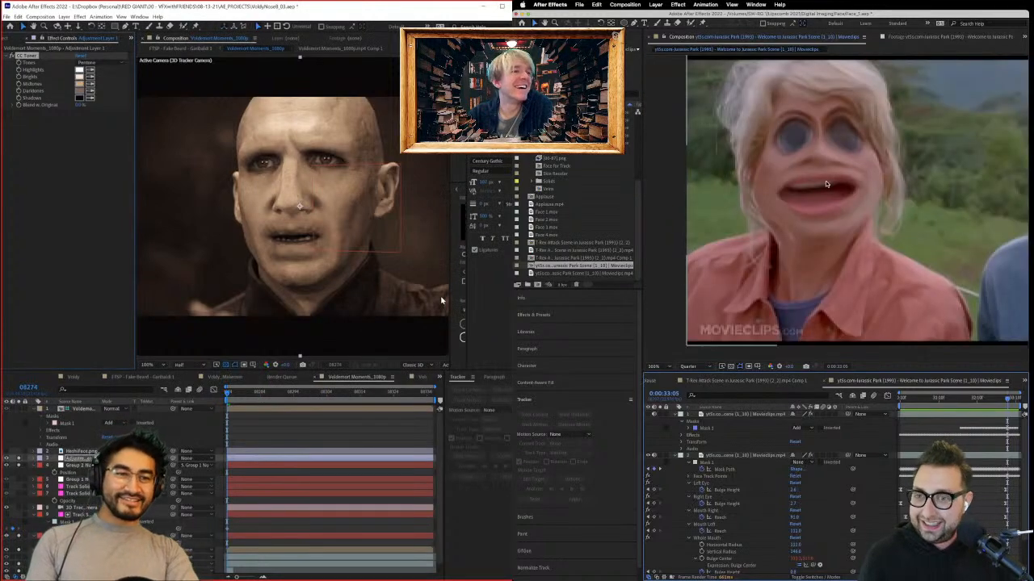
{"action": "scroll", "coordinate": [825, 184], "scroll_direction": "up", "scroll_amount": 1}
{"action": "scroll", "coordinate": [783, 174], "scroll_direction": "down", "scroll_amount": 2}
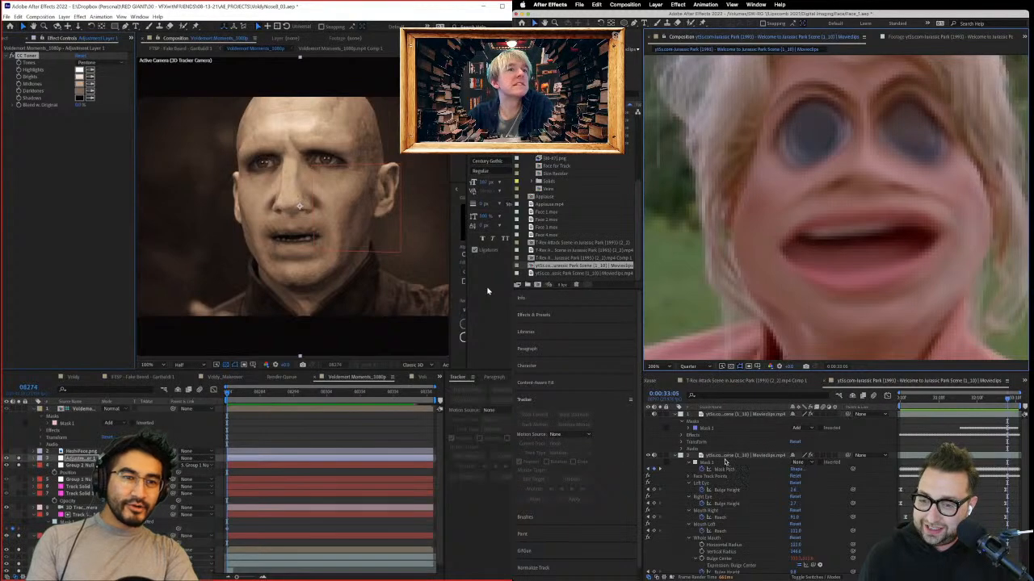
{"action": "left_click", "coordinate": [722, 459]}
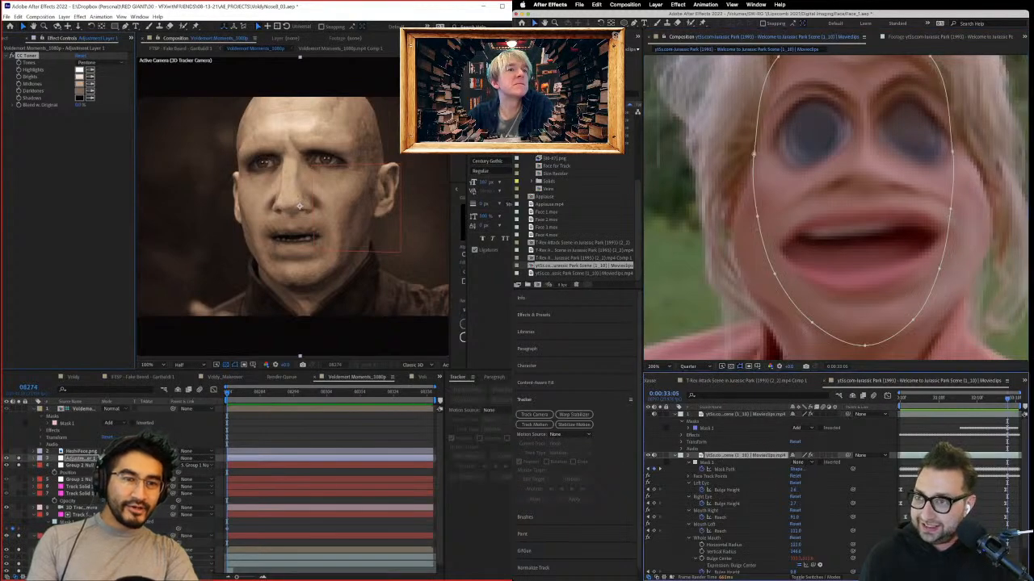
{"action": "key", "text": "F3"}
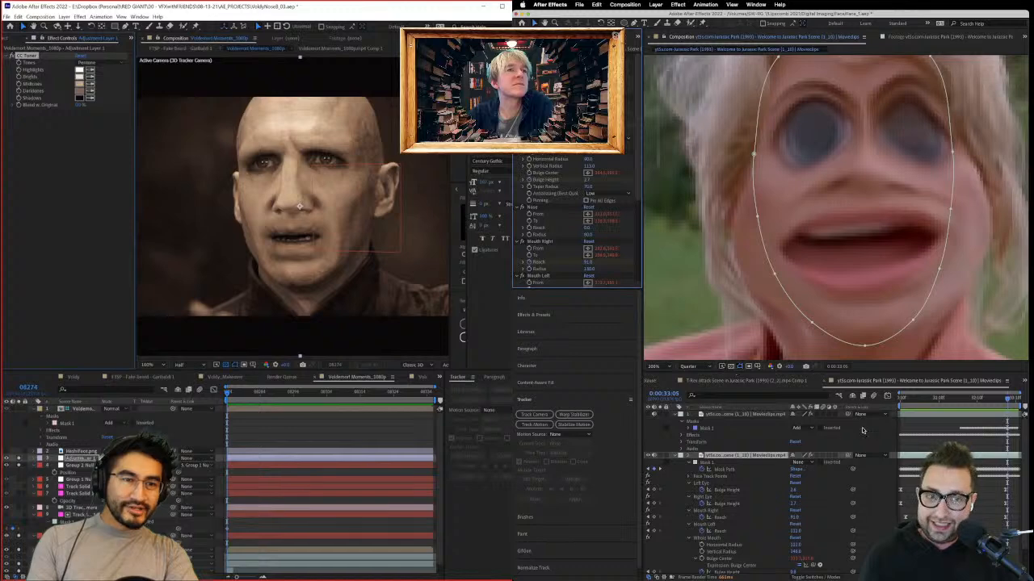
{"action": "left_click", "coordinate": [905, 404]}
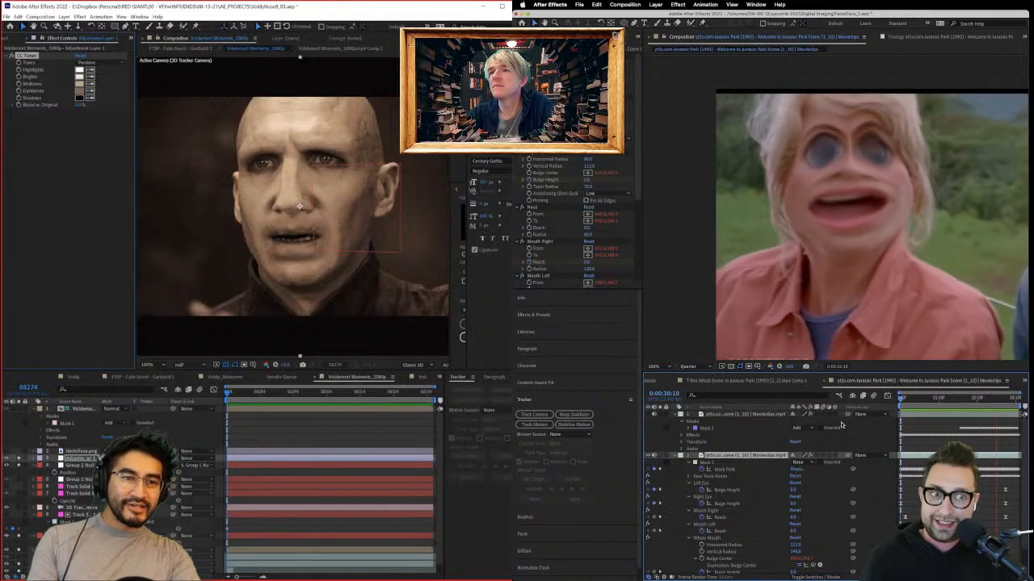
Step: Turn off the Whole Mouth, Mouth Left and Mouth Right effects on the second Jurassic Park layer
{"action": "scroll", "coordinate": [532, 225], "scroll_direction": "down", "scroll_amount": 5}
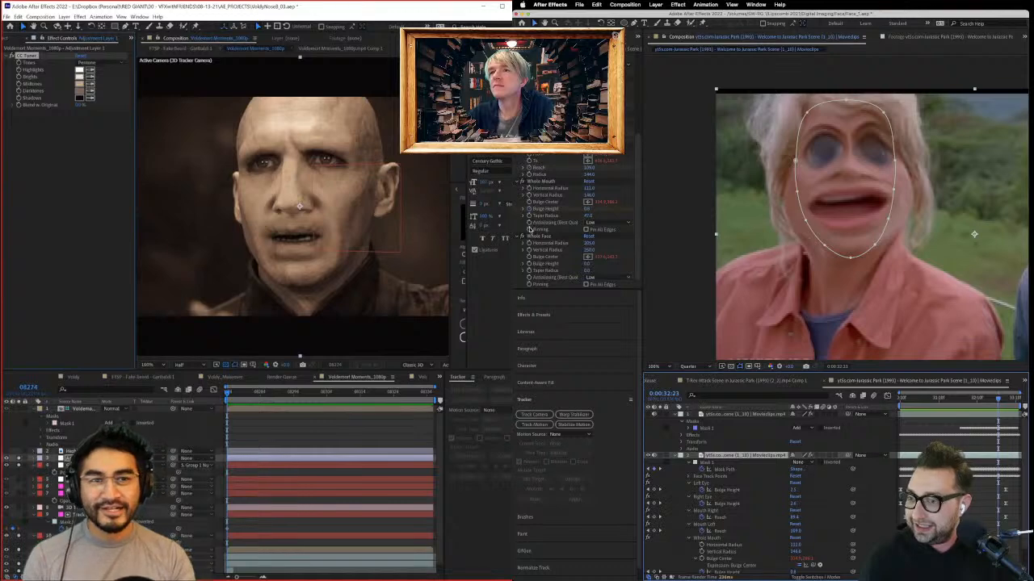
{"action": "left_click", "coordinate": [522, 182]}
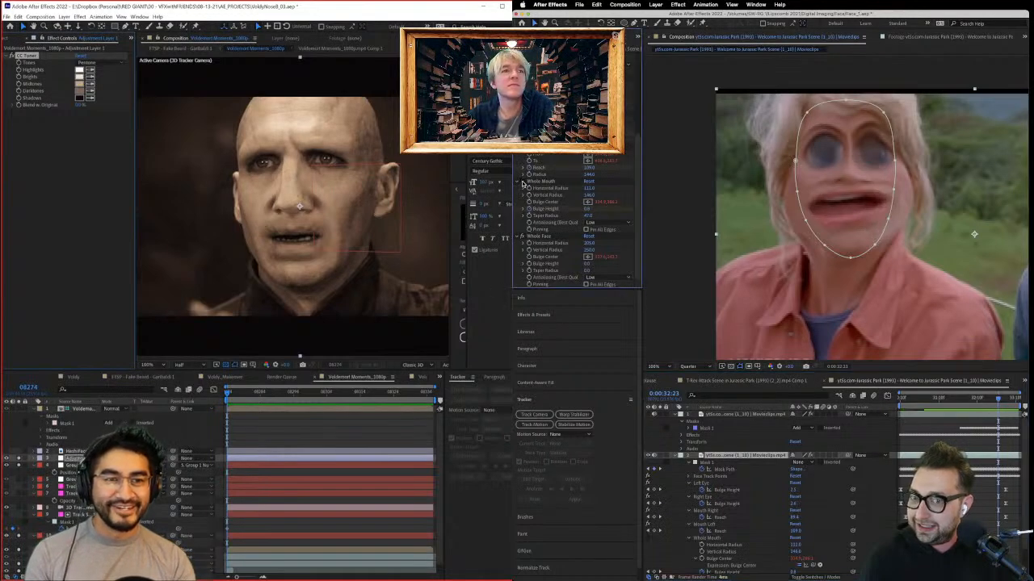
{"action": "left_click", "coordinate": [523, 147]}
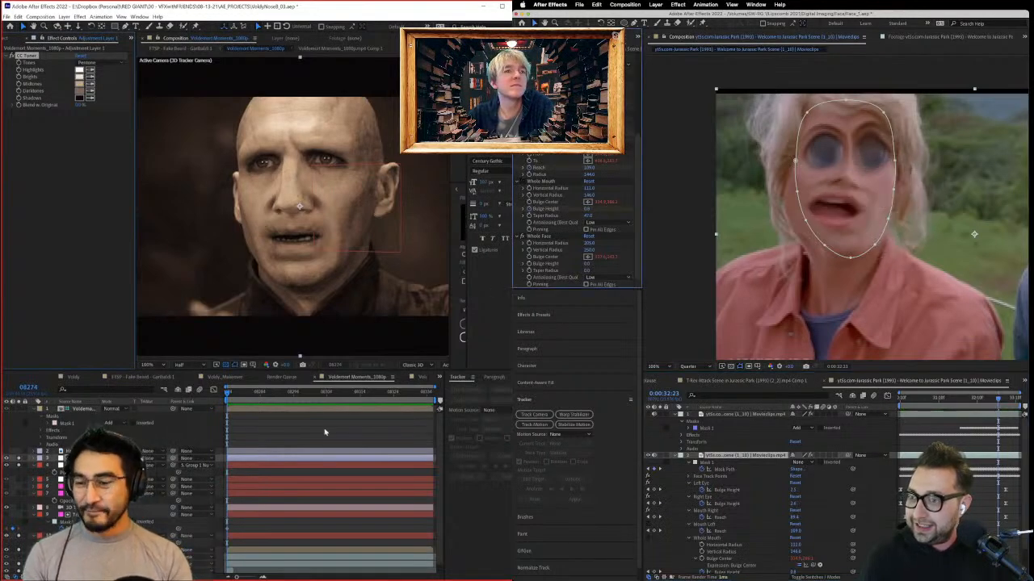
{"action": "left_click", "coordinate": [523, 113]}
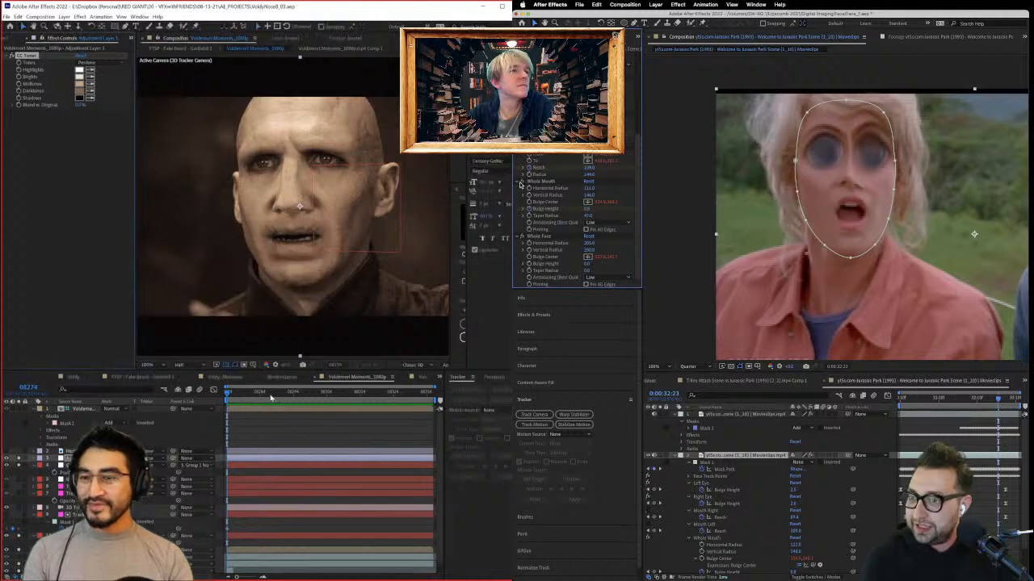
Step: Preview the Jurassic Park clip from its start and delete the last Bulge Height keyframes of Left Eye and Right Eye
{"action": "left_click", "coordinate": [901, 400]}
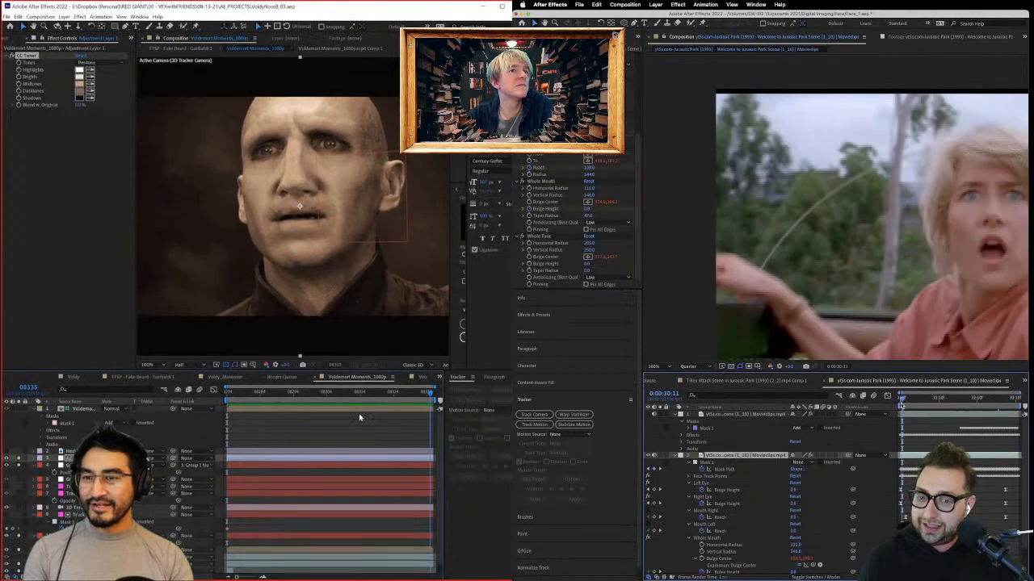
{"action": "key", "text": "space"}
{"action": "left_click_drag", "start_coordinate": [990, 483], "coordinate": [1012, 507]}
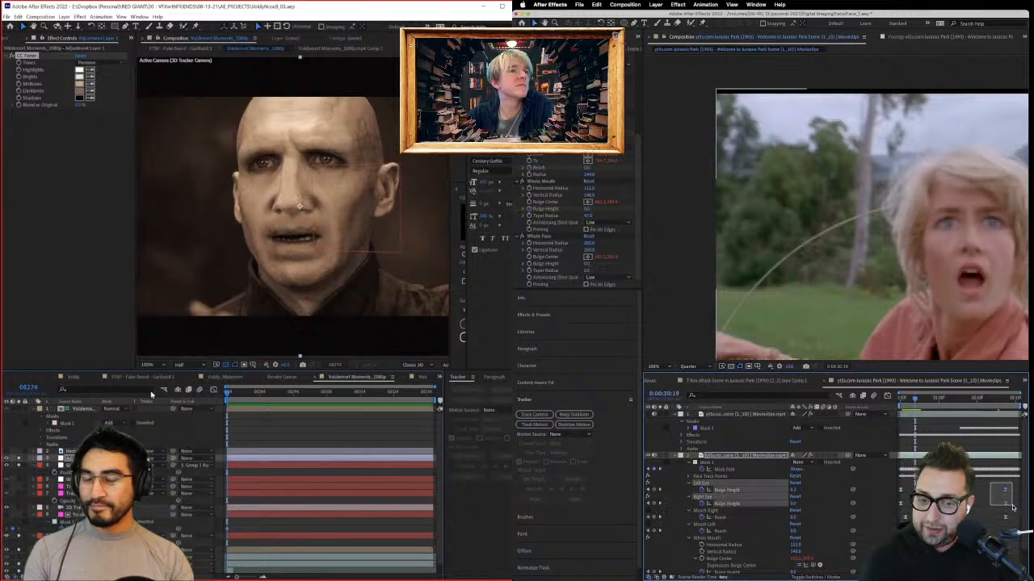
{"action": "left_click", "coordinate": [1013, 507]}
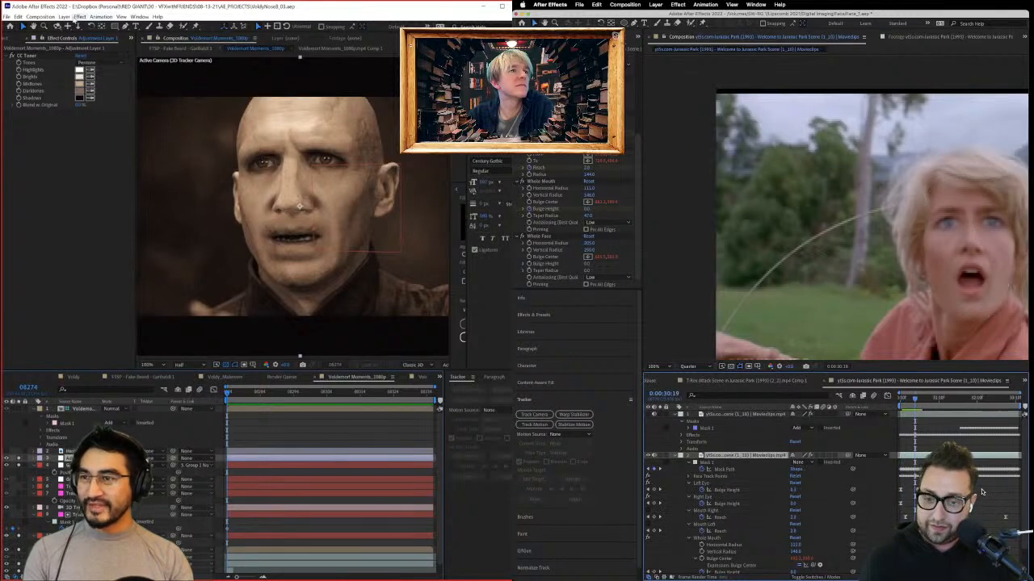
Step: Add a new adjustment layer to the Voldemort shot and make it a 3D layer
{"action": "left_click", "coordinate": [64, 16]}
{"action": "mouse_move", "coordinate": [81, 25]}
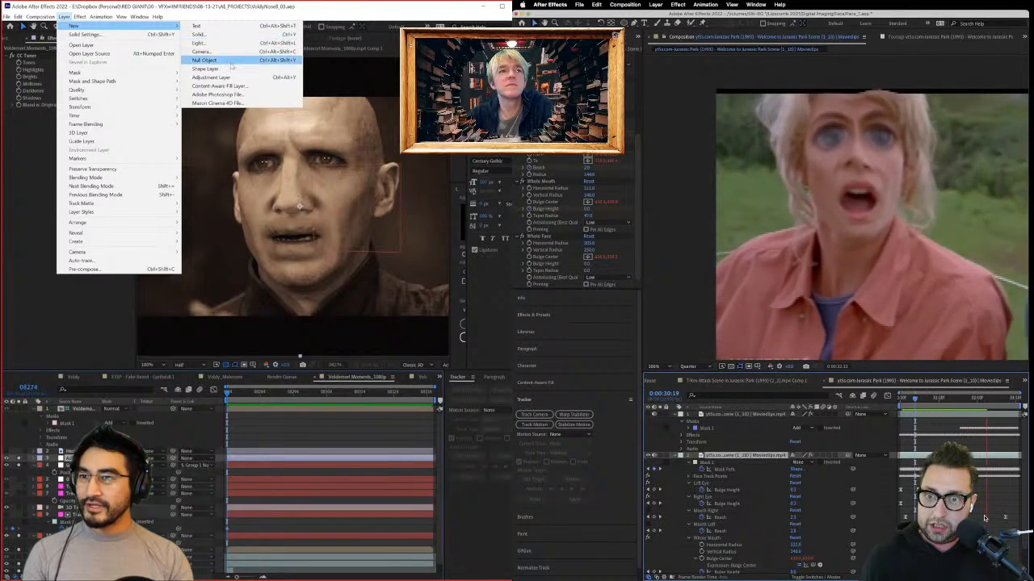
{"action": "left_click", "coordinate": [231, 61]}
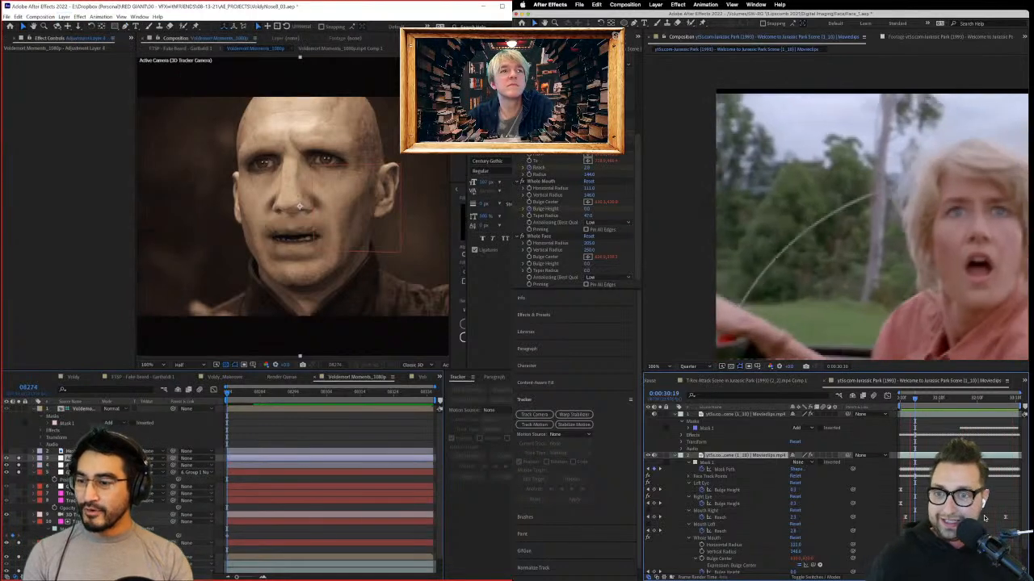
{"action": "key", "text": "F4"}
{"action": "left_click", "coordinate": [147, 458]}
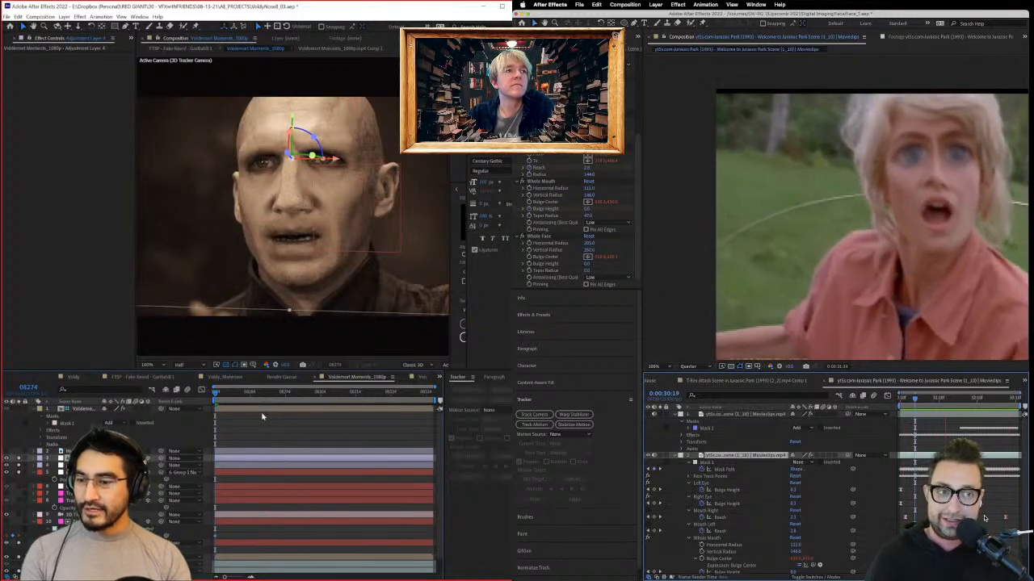
{"action": "key", "text": "space"}
{"action": "left_click_drag", "start_coordinate": [220, 393], "coordinate": [19, 441]}
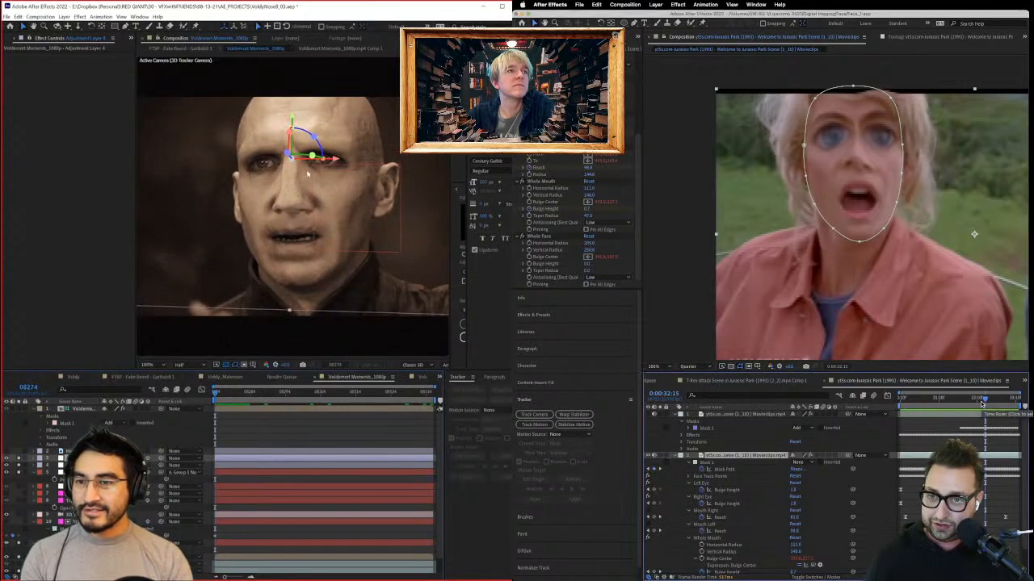
Step: Rotate the 3D adjustment layer slightly about its Z axis and move the Jurassic Park clip to 0:00:33:03
{"action": "left_click_drag", "start_coordinate": [981, 404], "coordinate": [957, 403]}
{"action": "left_click_drag", "start_coordinate": [313, 137], "coordinate": [314, 136]}
{"action": "left_click_drag", "start_coordinate": [957, 404], "coordinate": [975, 404]}
{"action": "left_click_drag", "start_coordinate": [313, 136], "coordinate": [313, 135]}
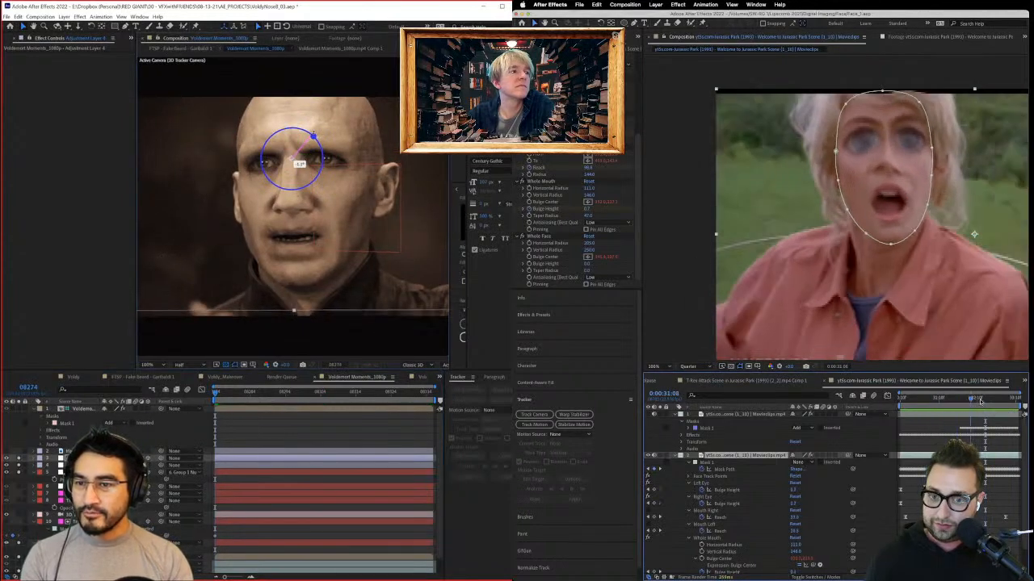
{"action": "left_click_drag", "start_coordinate": [976, 403], "coordinate": [1003, 404]}
{"action": "left_click_drag", "start_coordinate": [313, 135], "coordinate": [314, 134]}
{"action": "left_click_drag", "start_coordinate": [1003, 405], "coordinate": [1004, 404]}
Step: Draw a Pen-tool mask around Voldemort's left-hand eye on the adjustment layer and set Whole Face's Bulge Height to -1.1
{"action": "scroll", "coordinate": [316, 168], "scroll_direction": "up", "scroll_amount": 1}
{"action": "left_click_drag", "start_coordinate": [298, 159], "coordinate": [274, 228]}
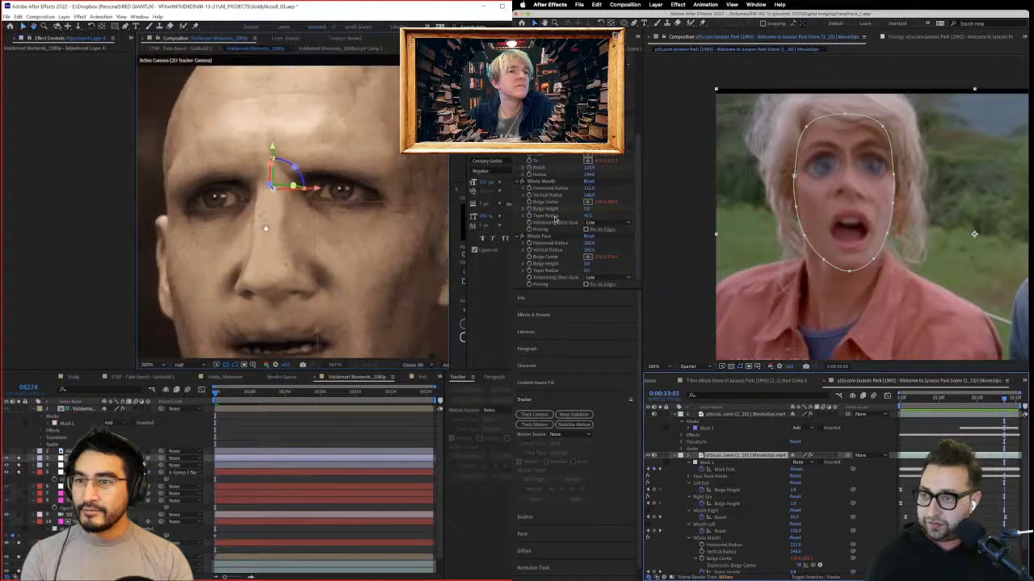
{"action": "left_click", "coordinate": [125, 26]}
{"action": "left_click_drag", "start_coordinate": [587, 264], "coordinate": [550, 266]}
{"action": "left_click_drag", "start_coordinate": [188, 211], "coordinate": [197, 202]}
{"action": "left_click_drag", "start_coordinate": [550, 267], "coordinate": [543, 266]}
{"action": "left_click_drag", "start_coordinate": [224, 193], "coordinate": [237, 195]}
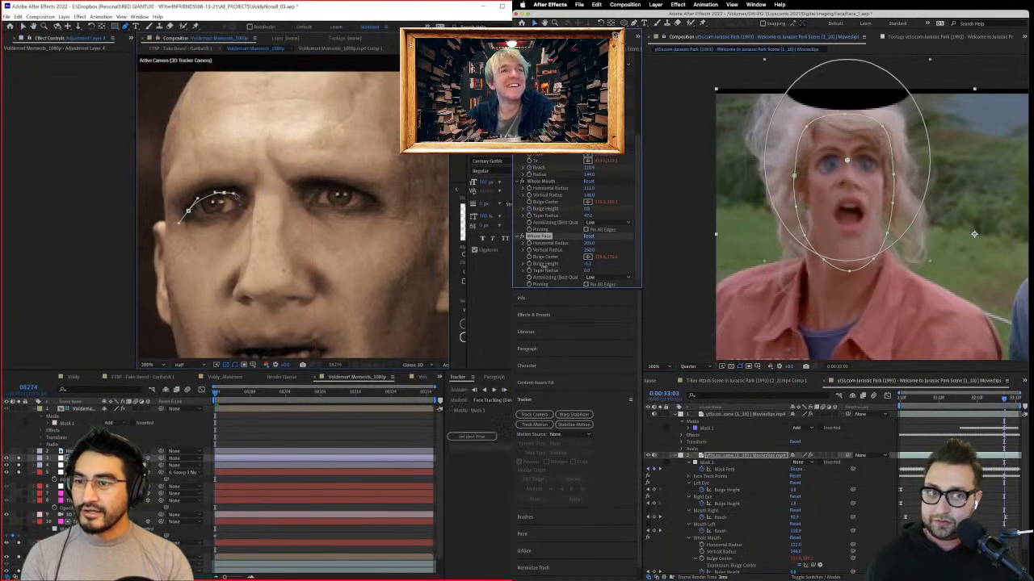
{"action": "left_click_drag", "start_coordinate": [544, 266], "coordinate": [543, 267]}
{"action": "left_click", "coordinate": [253, 208]}
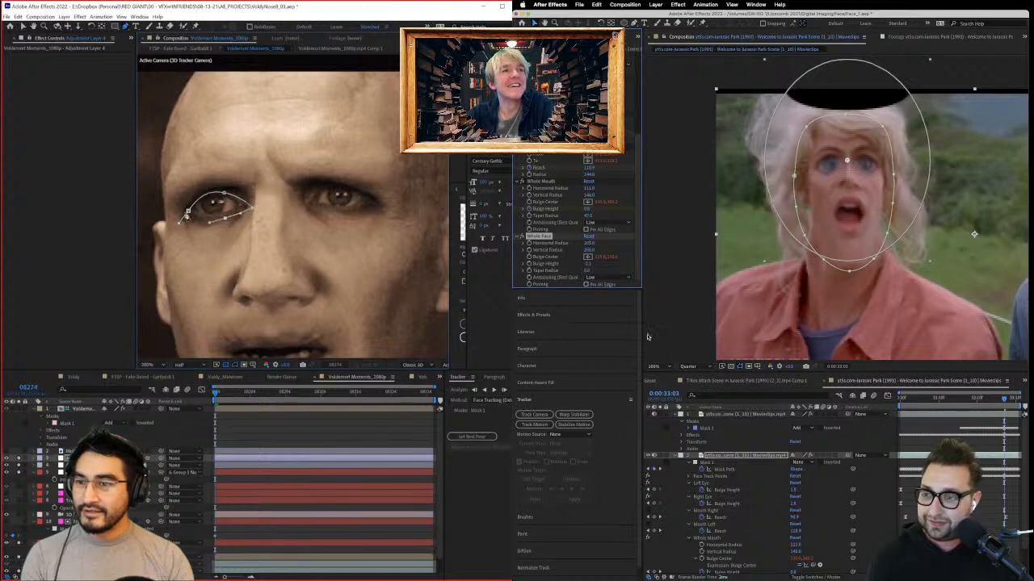
Step: Pin all edges of the Whole Face bulge and draw a second mask around Voldemort's right-hand eye
{"action": "left_click", "coordinate": [586, 284]}
{"action": "left_click", "coordinate": [337, 186]}
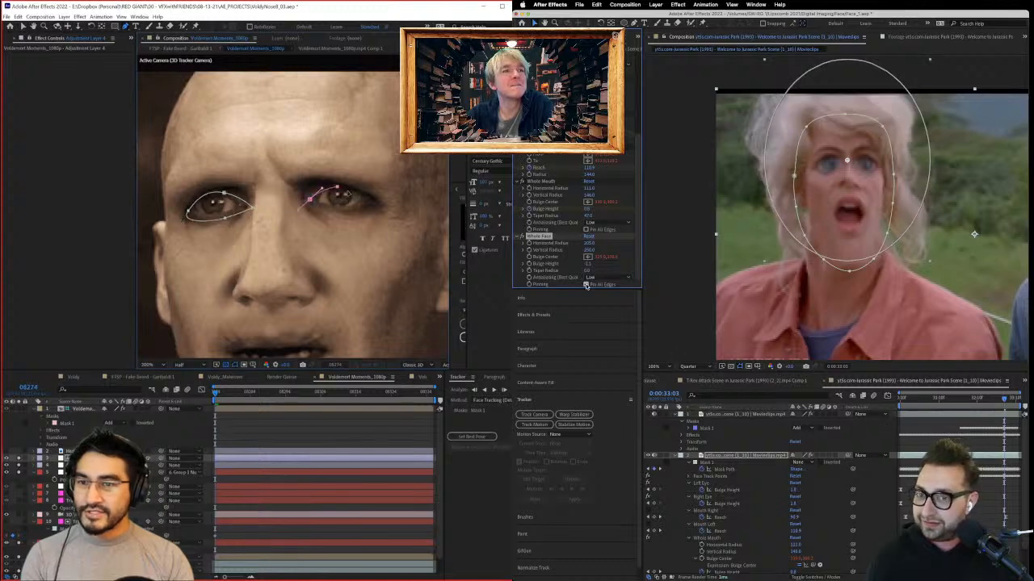
{"action": "left_click", "coordinate": [364, 216]}
{"action": "left_click_drag", "start_coordinate": [993, 401], "coordinate": [900, 404]}
{"action": "left_click", "coordinate": [340, 215]}
{"action": "left_click", "coordinate": [309, 199]}
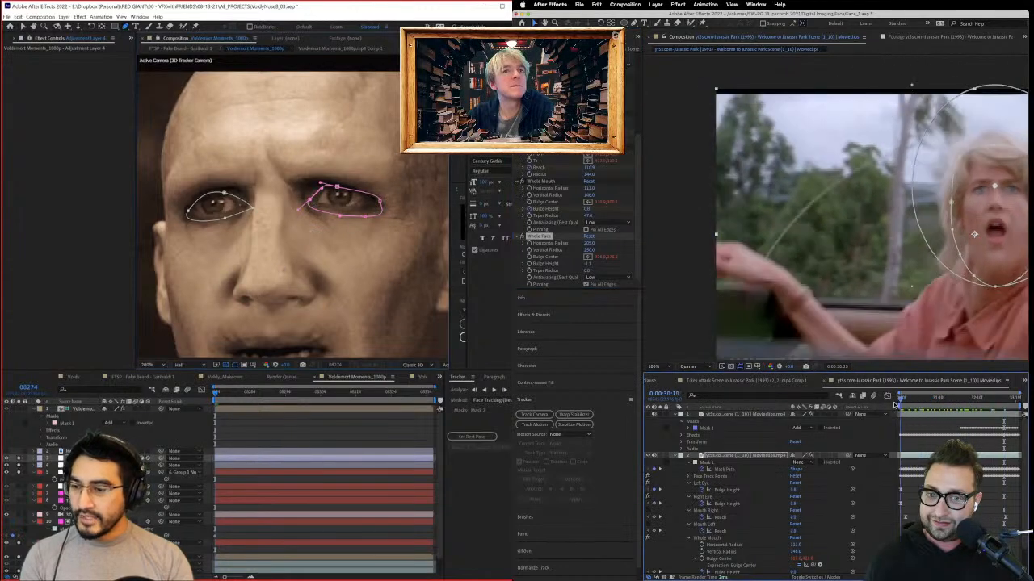
Step: Apply the CC Toner effect to the masked 3D adjustment layer over Voldemort's eyes
{"action": "left_click", "coordinate": [97, 185]}
{"action": "left_click", "coordinate": [890, 439]}
{"action": "key", "text": "ctrl+space"}
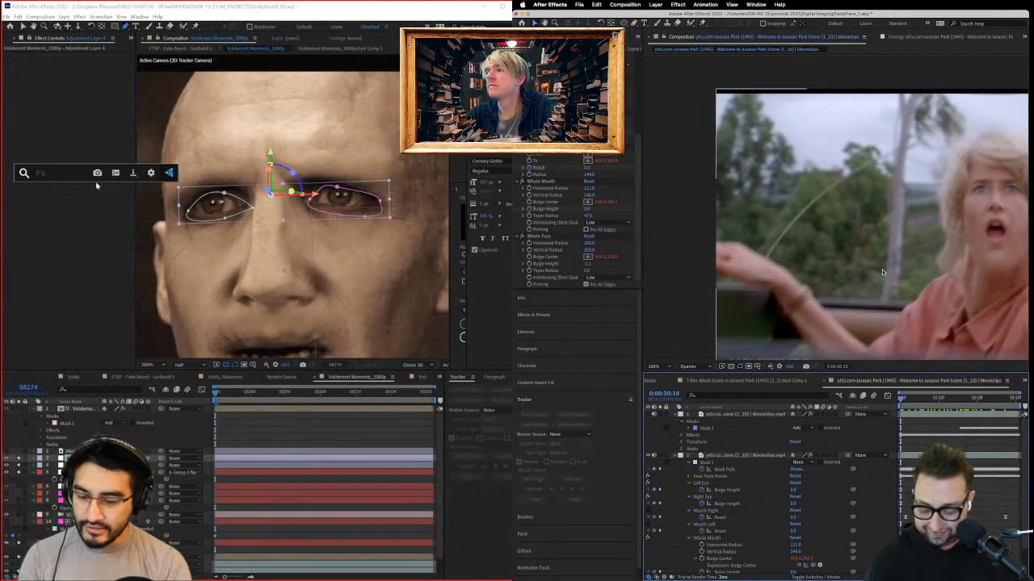
{"action": "type", "text": "ton"}
{"action": "key", "text": "shift+slash"}
{"action": "key", "text": "Return"}
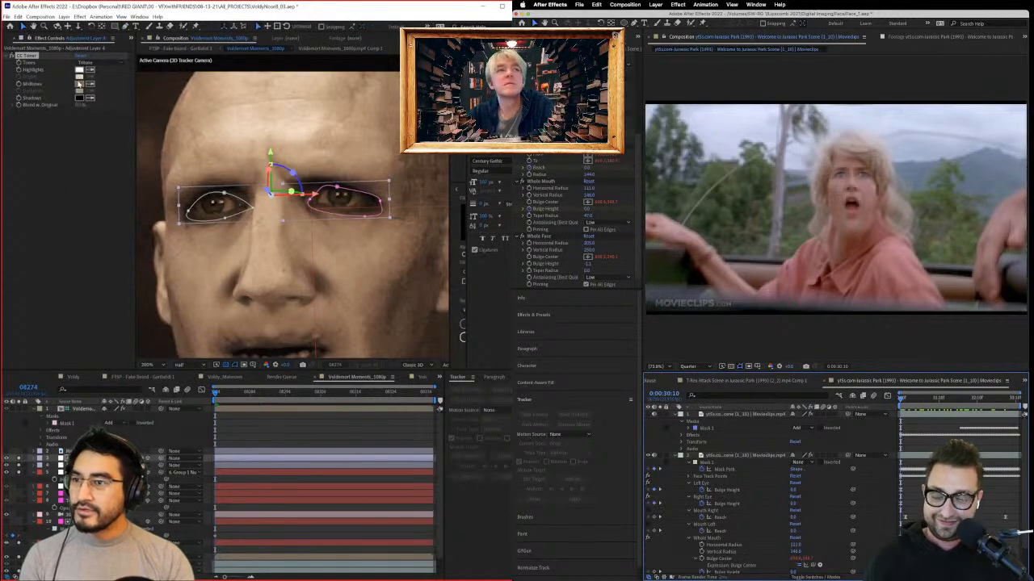
Step: Change CC Toner's midtones to a light blue and scrub the Jurassic Park clip to 0:00:33:06
{"action": "left_click", "coordinate": [80, 84]}
{"action": "key", "text": "space"}
{"action": "left_click", "coordinate": [370, 331]}
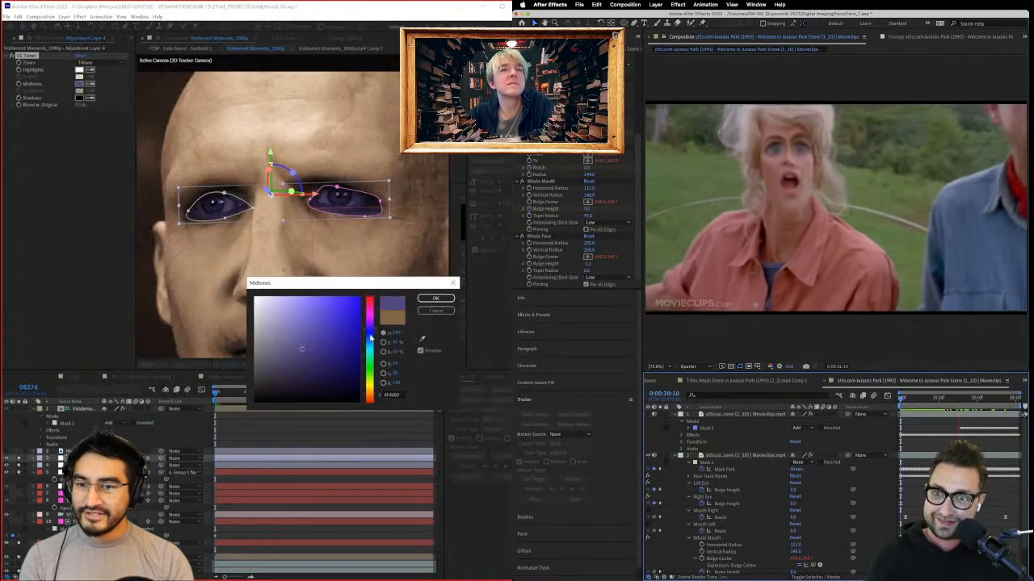
{"action": "left_click_drag", "start_coordinate": [372, 337], "coordinate": [371, 338]}
{"action": "left_click", "coordinate": [1012, 400]}
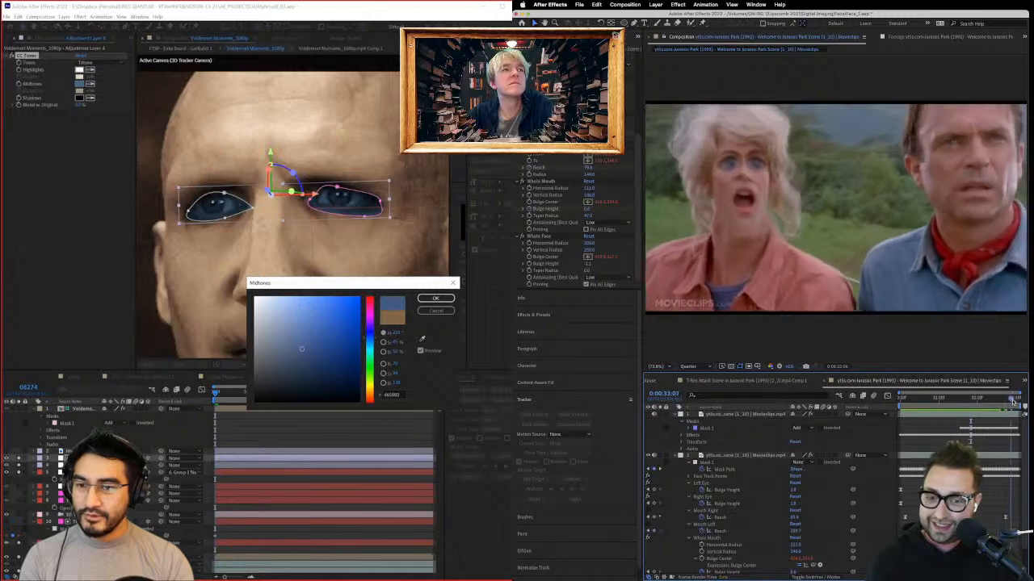
{"action": "left_click_drag", "start_coordinate": [1012, 401], "coordinate": [1023, 404]}
{"action": "left_click", "coordinate": [298, 304]}
{"action": "left_click_drag", "start_coordinate": [293, 300], "coordinate": [285, 299]}
{"action": "left_click_drag", "start_coordinate": [1023, 404], "coordinate": [1009, 401]}
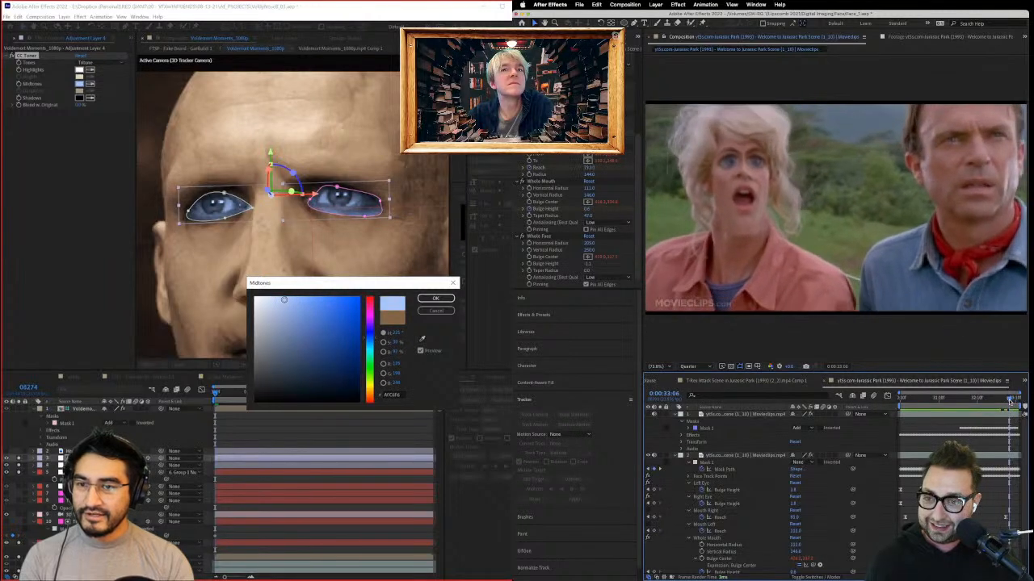
{"action": "left_click_drag", "start_coordinate": [277, 301], "coordinate": [272, 304]}
Step: Start keyframing Whole Face's Bulge Height at 0:00:33:06 and return the Jurassic Park clip to 0:00:30:10
{"action": "left_click", "coordinate": [529, 264]}
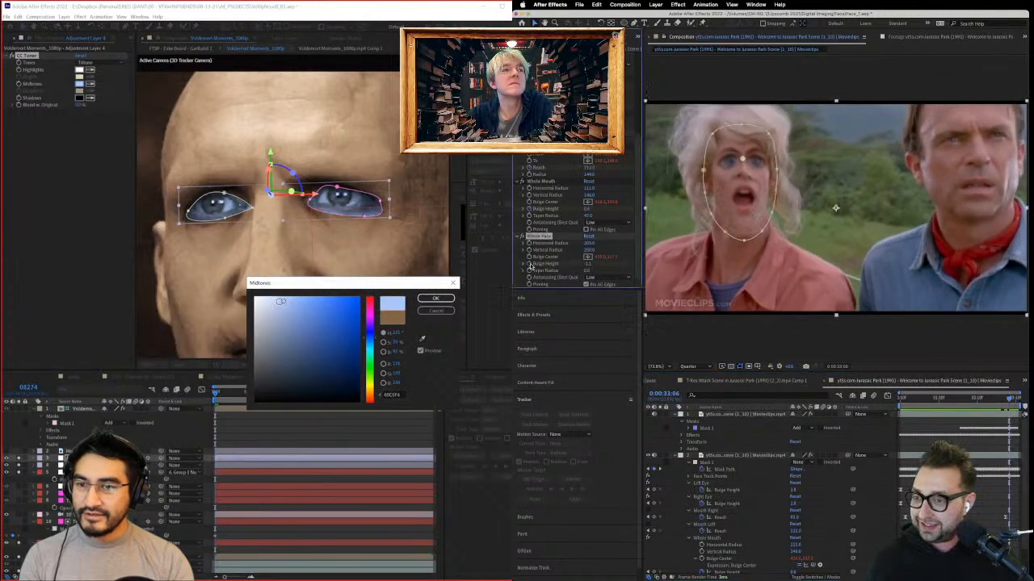
{"action": "left_click", "coordinate": [428, 302]}
{"action": "left_click_drag", "start_coordinate": [922, 402], "coordinate": [901, 402]}
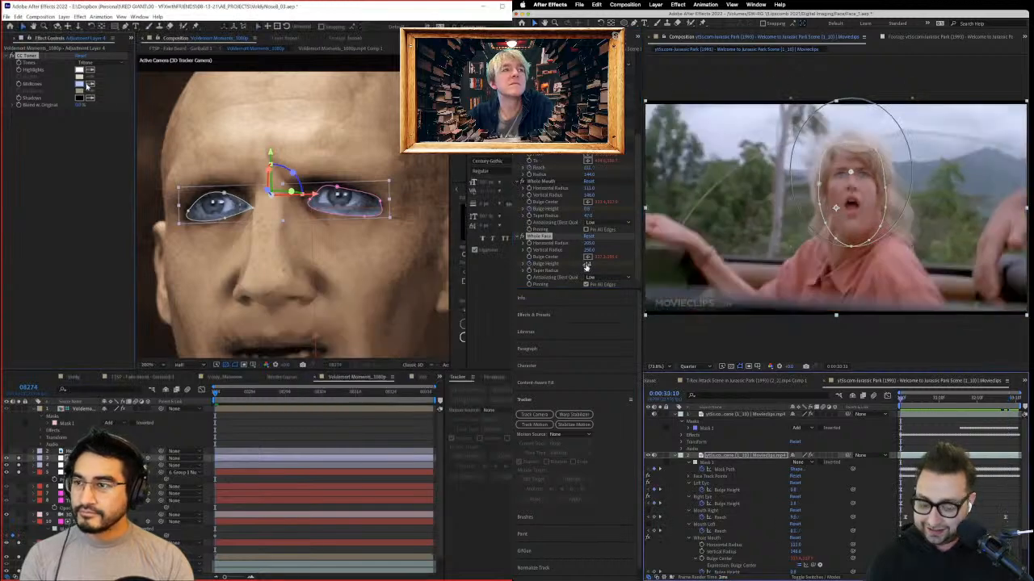
Step: Shift the hue of CC Toner's midtones from blue to a light cyan
{"action": "left_click", "coordinate": [87, 85]}
{"action": "left_click_drag", "start_coordinate": [369, 342], "coordinate": [372, 349]}
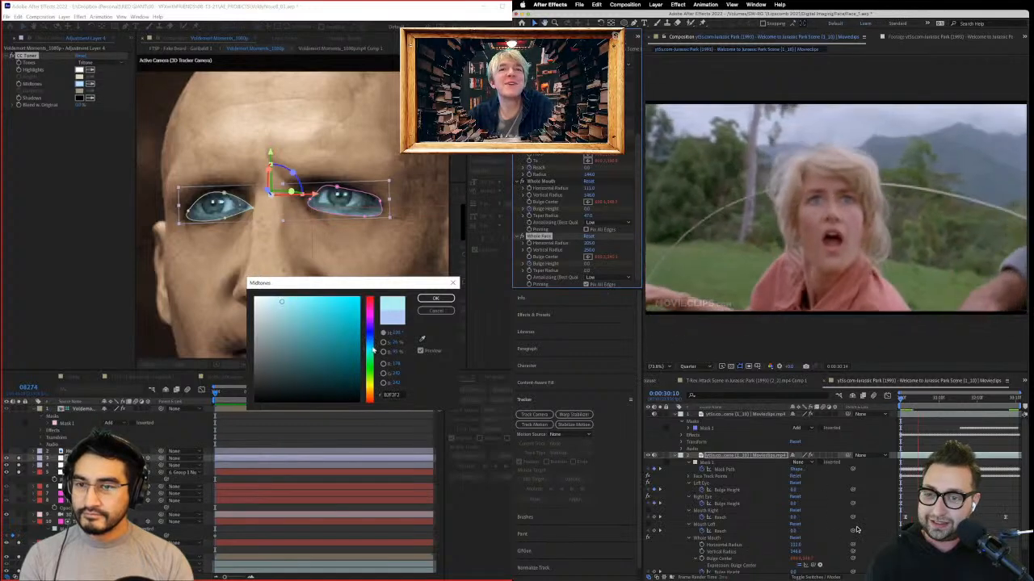
{"action": "left_click", "coordinate": [436, 300]}
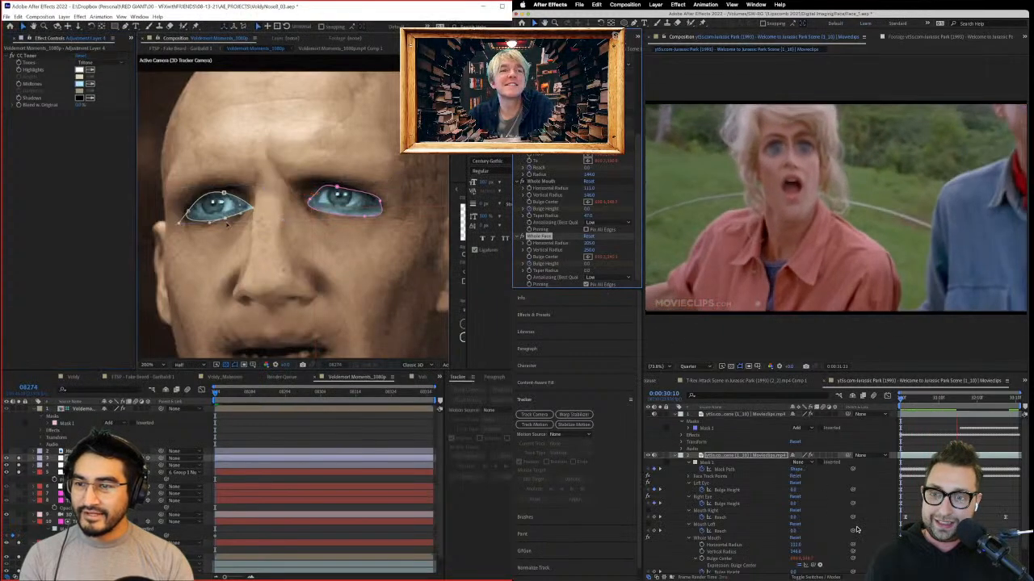
Step: Feather the eye masks on Voldemort's adjustment layer and play the Jurassic Park clip from 0:00:30:10
{"action": "key", "text": "m"}
{"action": "key", "text": "space"}
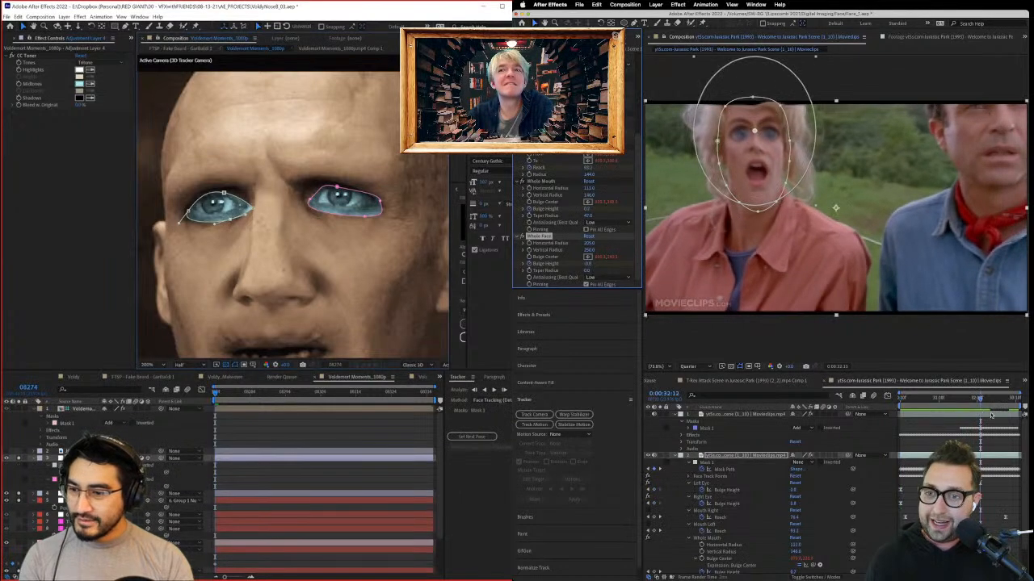
{"action": "left_click_drag", "start_coordinate": [963, 401], "coordinate": [1017, 416]}
{"action": "left_click", "coordinate": [874, 490]}
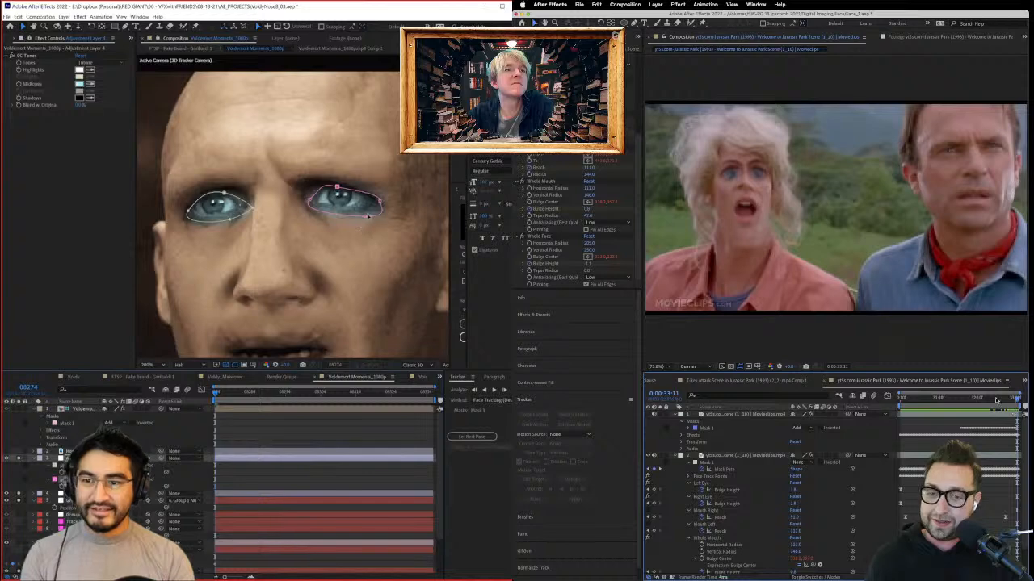
{"action": "left_click_drag", "start_coordinate": [995, 402], "coordinate": [899, 402]}
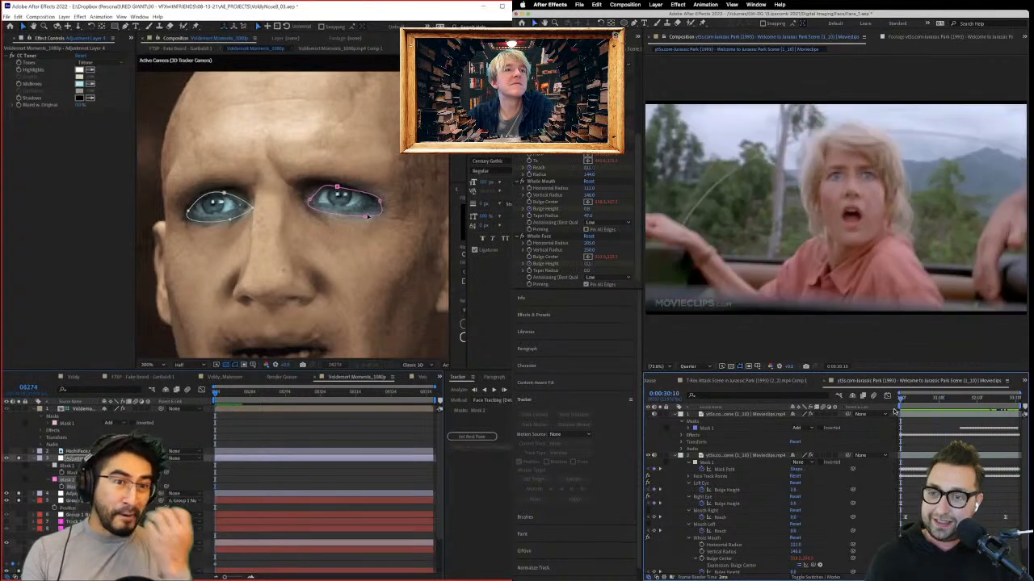
{"action": "key", "text": "space"}
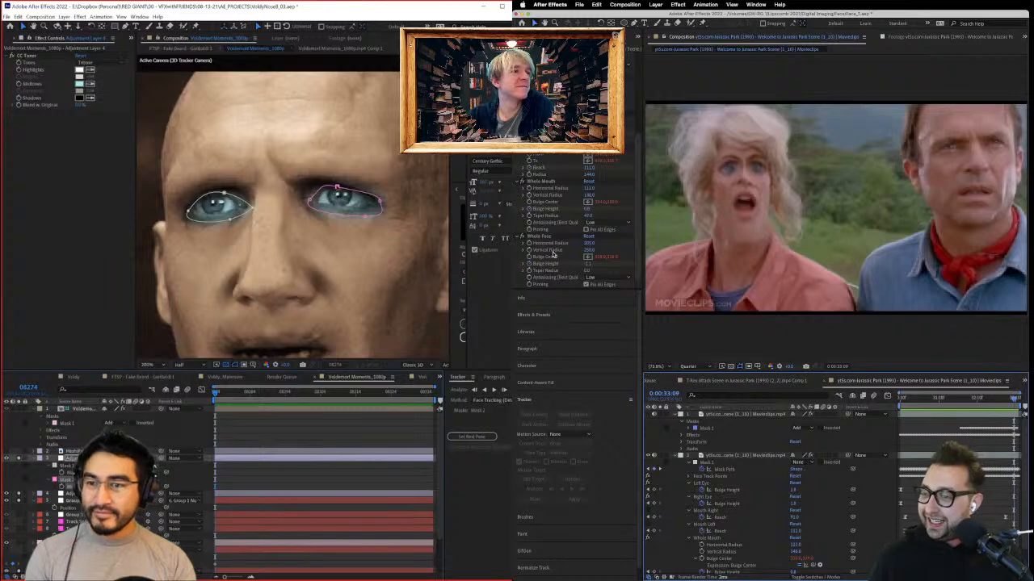
Step: Lower Whole Face's Bulge Height to about -2.5 at 0:00:33:09 and move the upper point of Voldemort's right-hand eye mask
{"action": "left_click", "coordinate": [591, 265]}
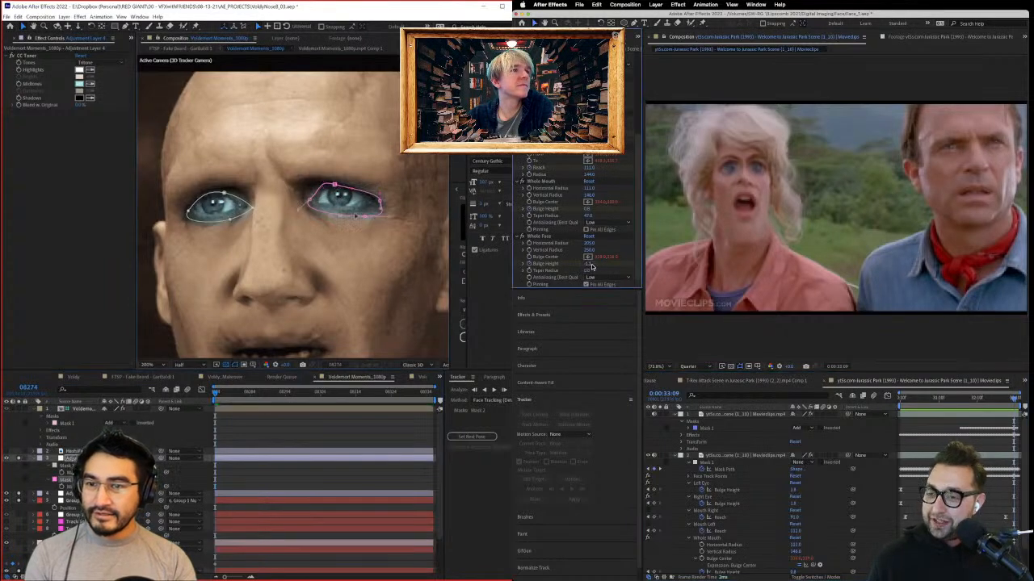
{"action": "left_click_drag", "start_coordinate": [588, 266], "coordinate": [530, 264]}
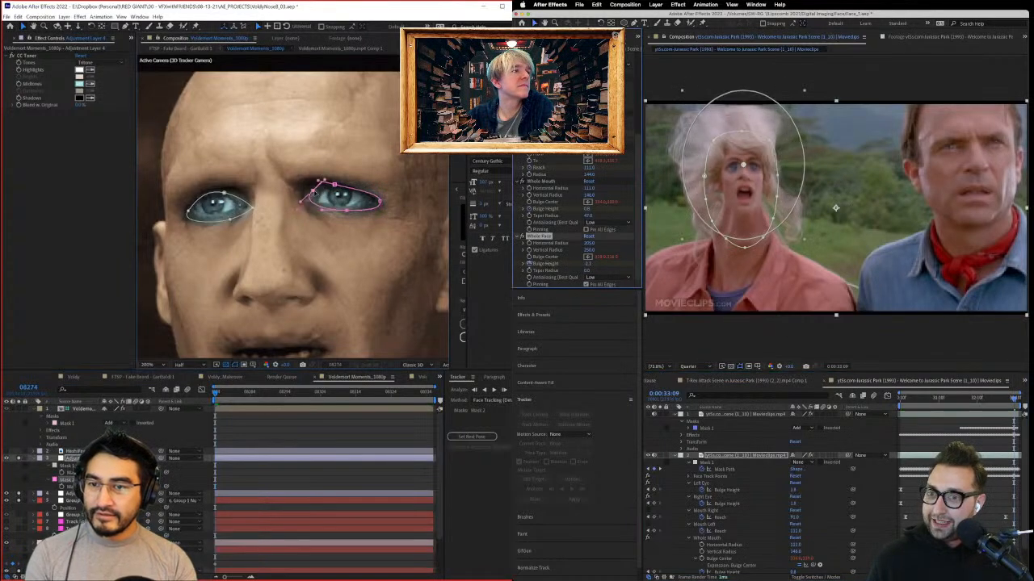
{"action": "left_click_drag", "start_coordinate": [335, 185], "coordinate": [345, 189]}
{"action": "left_click", "coordinate": [867, 500]}
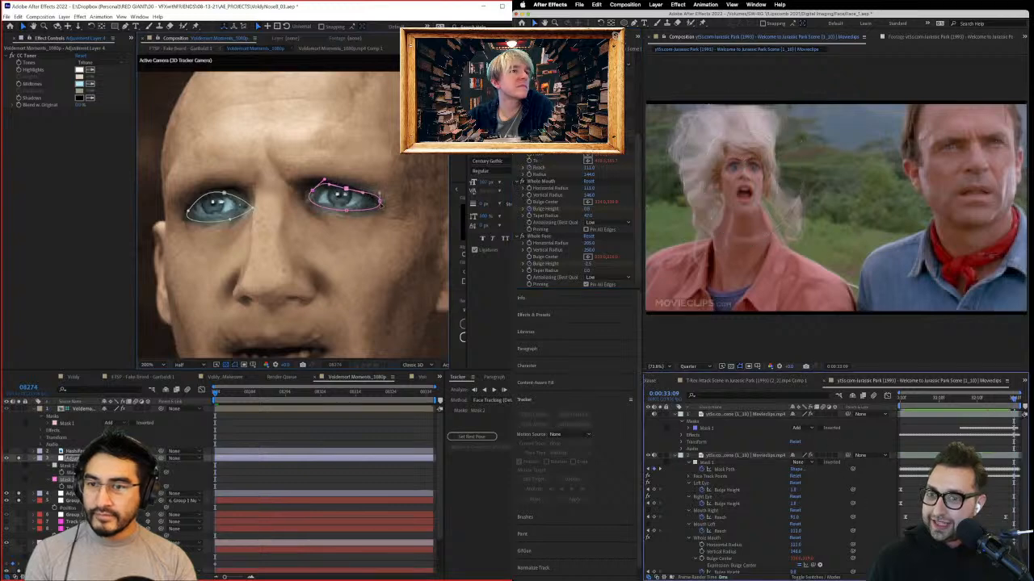
Step: Tighten the corners and lower edge of Voldemort's right-hand eye mask and preview the Jurassic Park clip up to 0:00:32:15
{"action": "left_click", "coordinate": [379, 201]}
{"action": "left_click", "coordinate": [925, 398]}
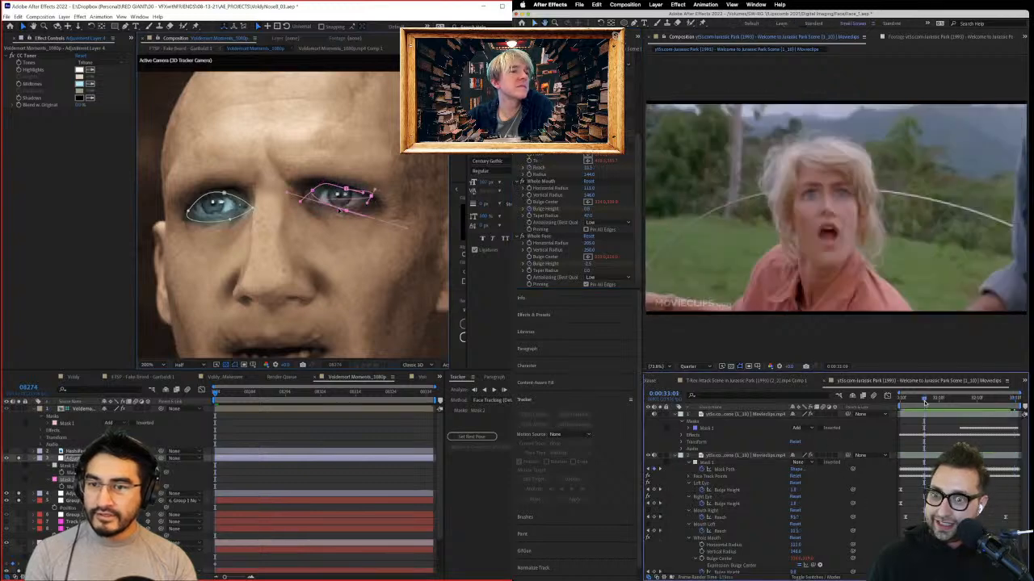
{"action": "left_click_drag", "start_coordinate": [339, 210], "coordinate": [371, 210]}
{"action": "key", "text": "space"}
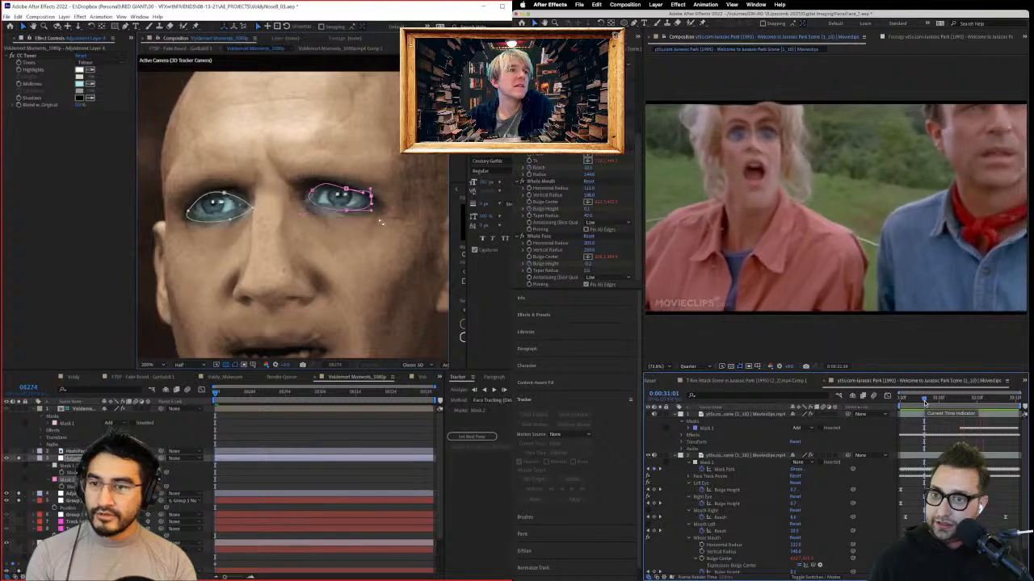
{"action": "key", "text": "space"}
{"action": "scroll", "coordinate": [807, 492], "scroll_direction": "down", "scroll_amount": 2}
{"action": "left_click_drag", "start_coordinate": [301, 214], "coordinate": [322, 210]}
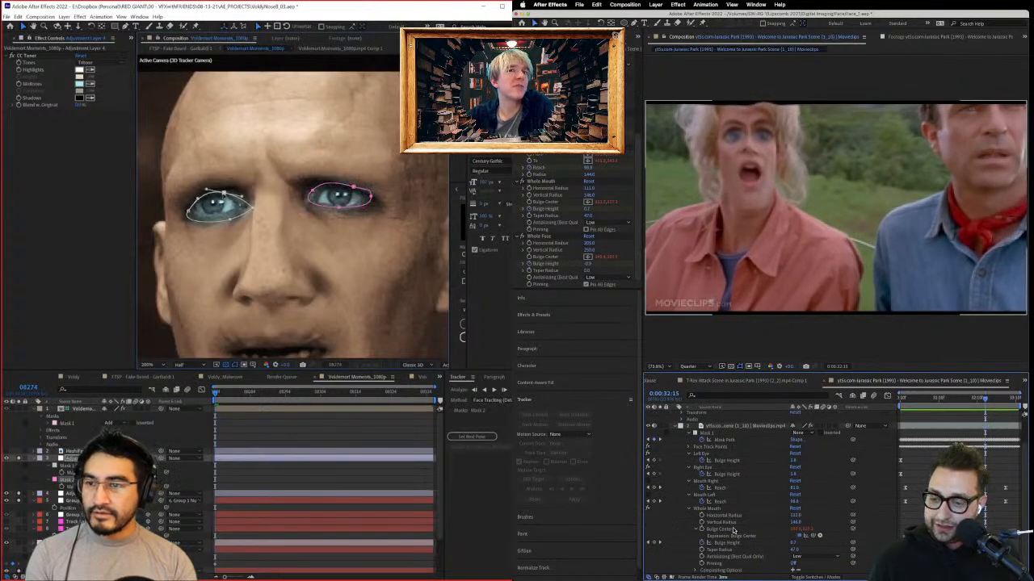
Step: Pull in the lower edge of Voldemort's left-hand eye mask and save the project
{"action": "scroll", "coordinate": [733, 530], "scroll_direction": "up", "scroll_amount": 2}
{"action": "left_click_drag", "start_coordinate": [229, 219], "coordinate": [224, 215]}
{"action": "scroll", "coordinate": [733, 530], "scroll_direction": "down", "scroll_amount": 2}
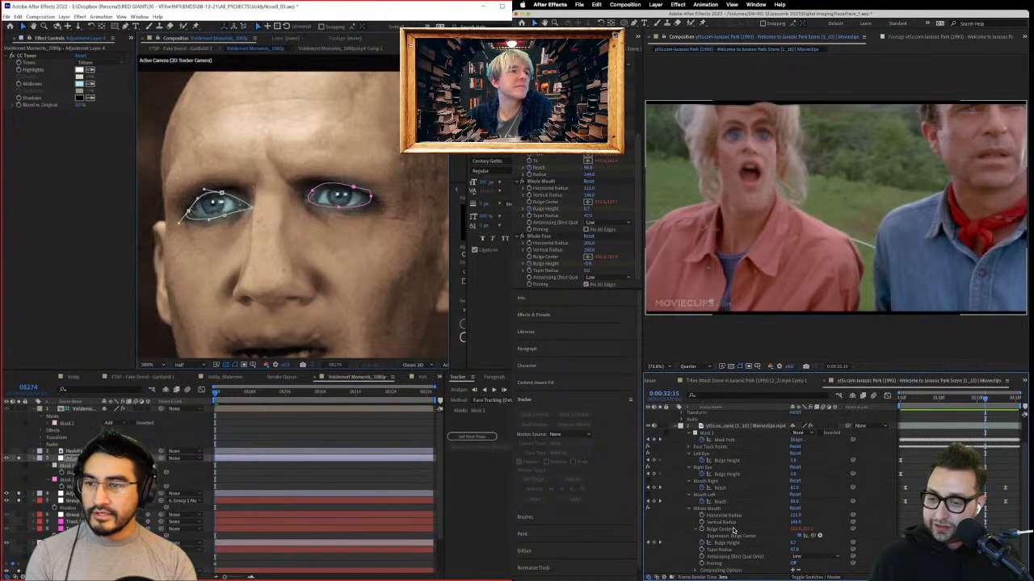
{"action": "key", "text": "ctrl+s"}
Step: Open Element's Scene Setup from the black solid layer and collapse the Face Track Points of both Jurassic Park layers
{"action": "scroll", "coordinate": [733, 531], "scroll_direction": "up", "scroll_amount": 10}
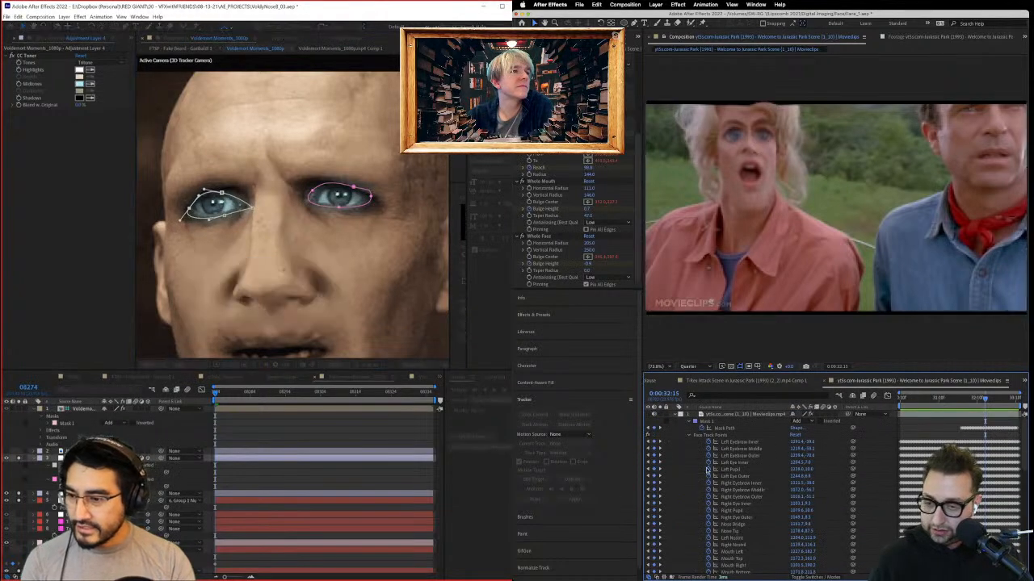
{"action": "left_click", "coordinate": [81, 521]}
{"action": "scroll", "coordinate": [81, 521], "scroll_direction": "down", "scroll_amount": 2}
{"action": "left_click", "coordinate": [81, 529]}
{"action": "left_click", "coordinate": [688, 435]}
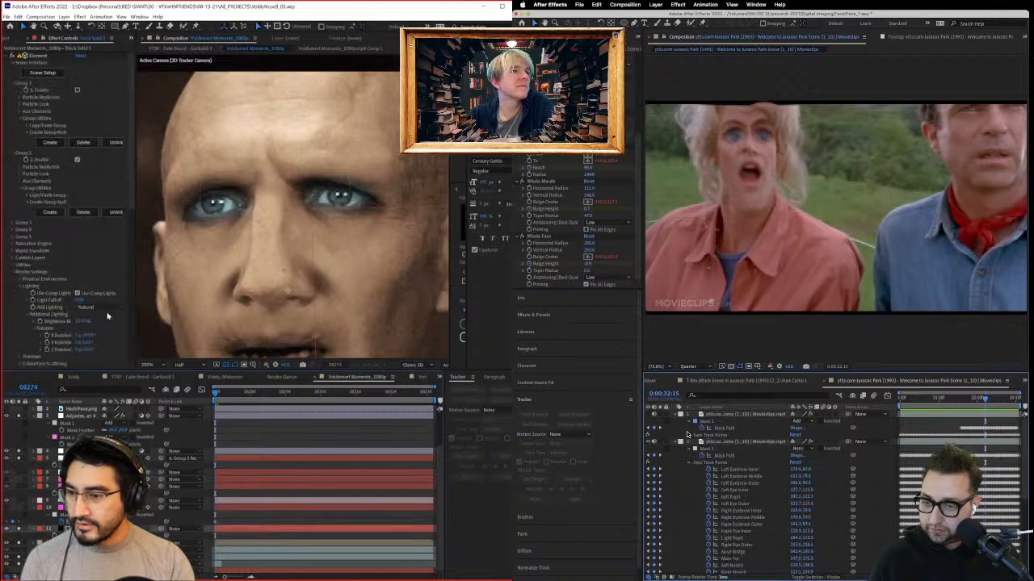
{"action": "left_click", "coordinate": [36, 72]}
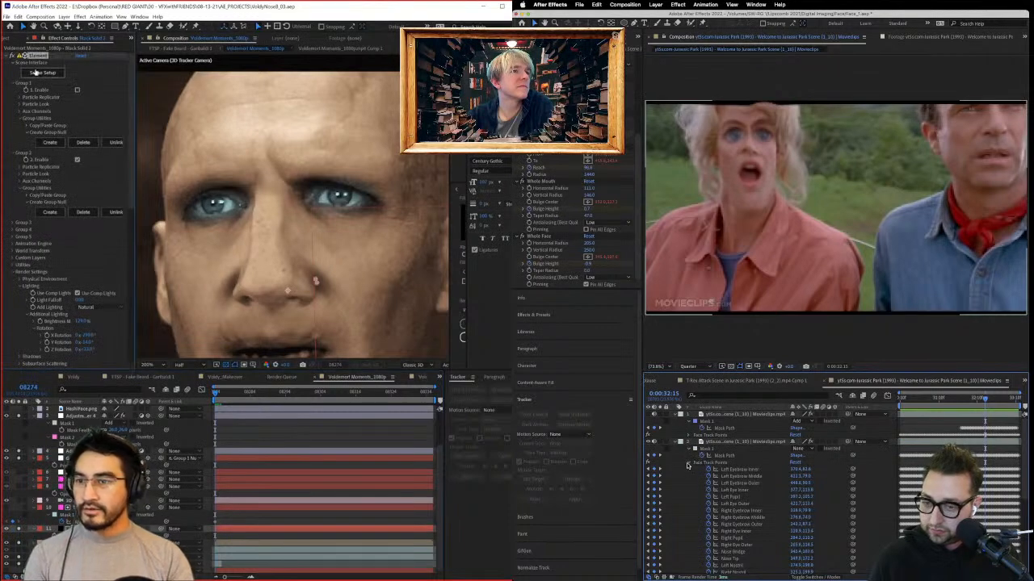
{"action": "left_click", "coordinate": [687, 465]}
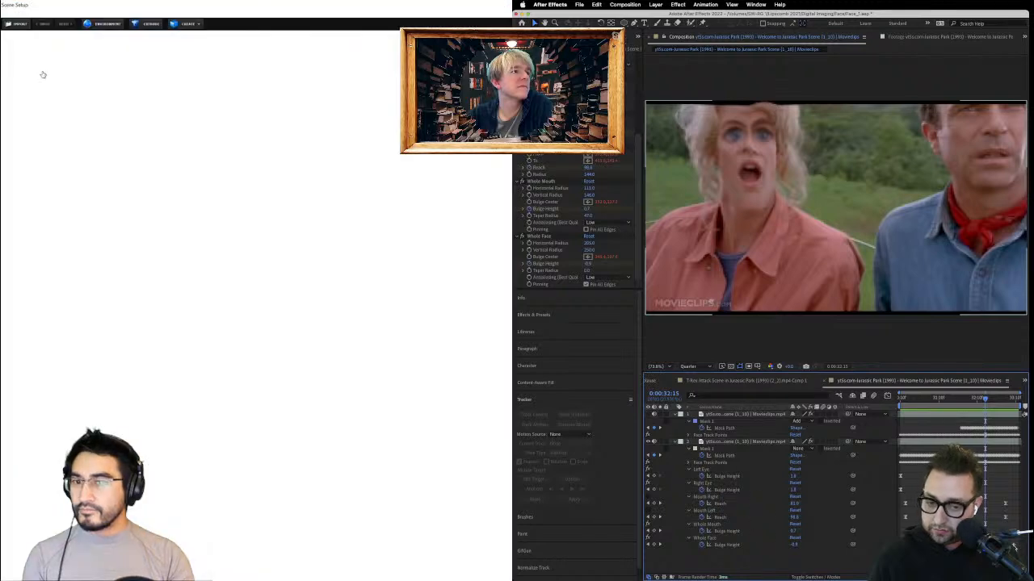
Step: Set Whole Face's Bulge Height to -2.0 at 0:00:32:15 and lower it at 0:00:30:10 as well
{"action": "left_click_drag", "start_coordinate": [793, 544], "coordinate": [778, 545]}
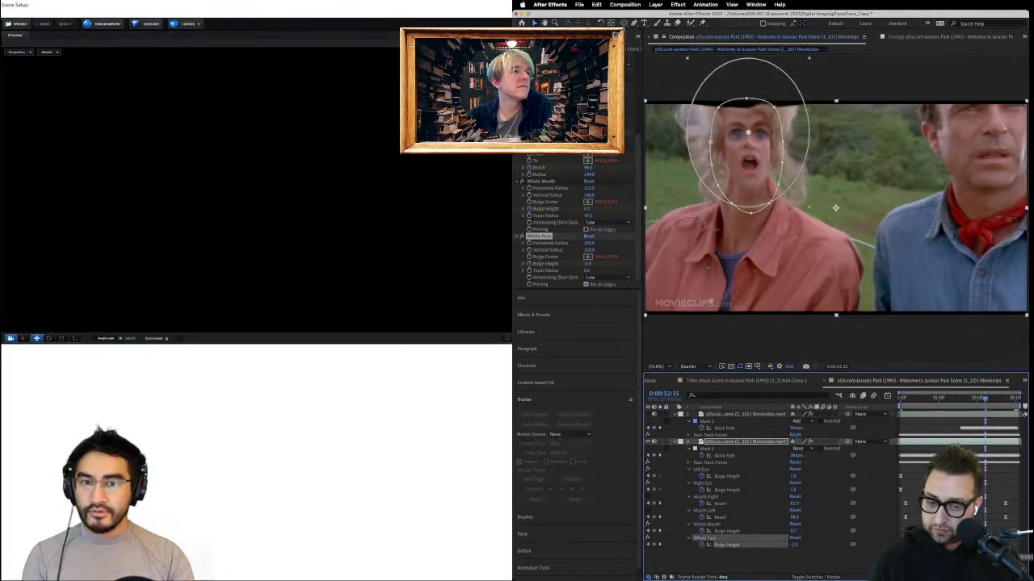
{"action": "key", "text": "super+shift+a"}
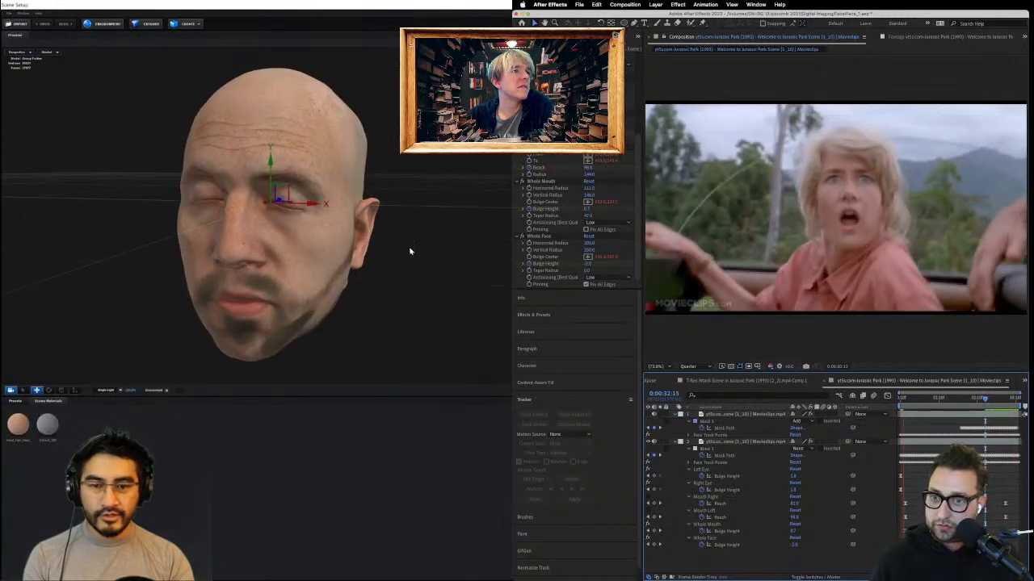
{"action": "left_click", "coordinate": [901, 398]}
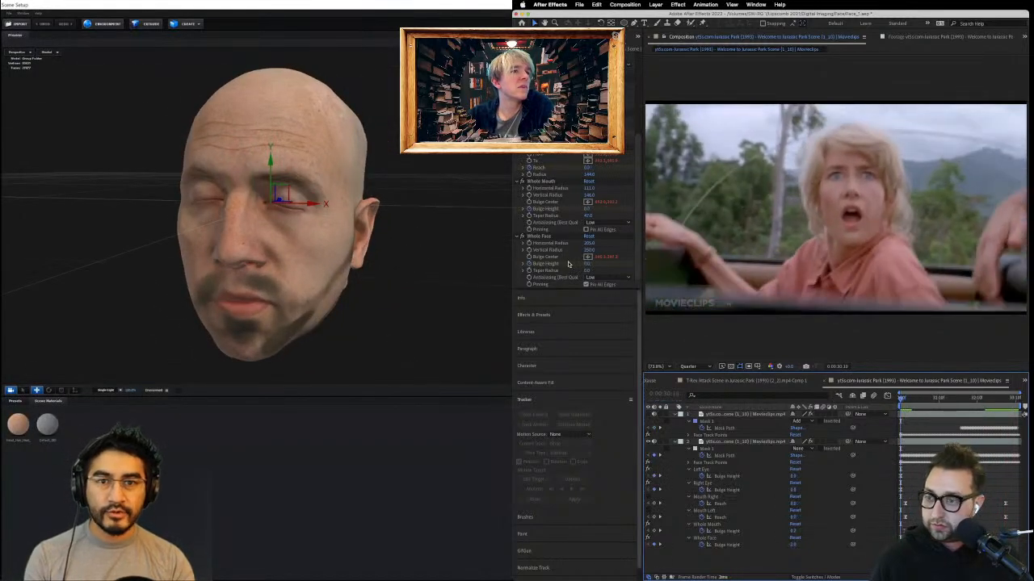
{"action": "left_click_drag", "start_coordinate": [586, 264], "coordinate": [514, 266]}
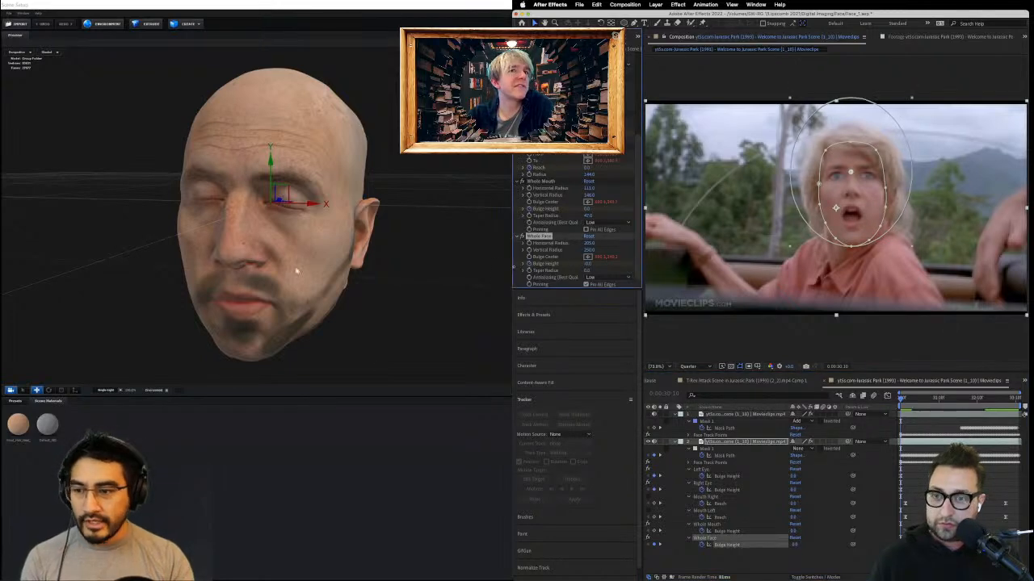
{"action": "left_click_drag", "start_coordinate": [587, 264], "coordinate": [522, 264]}
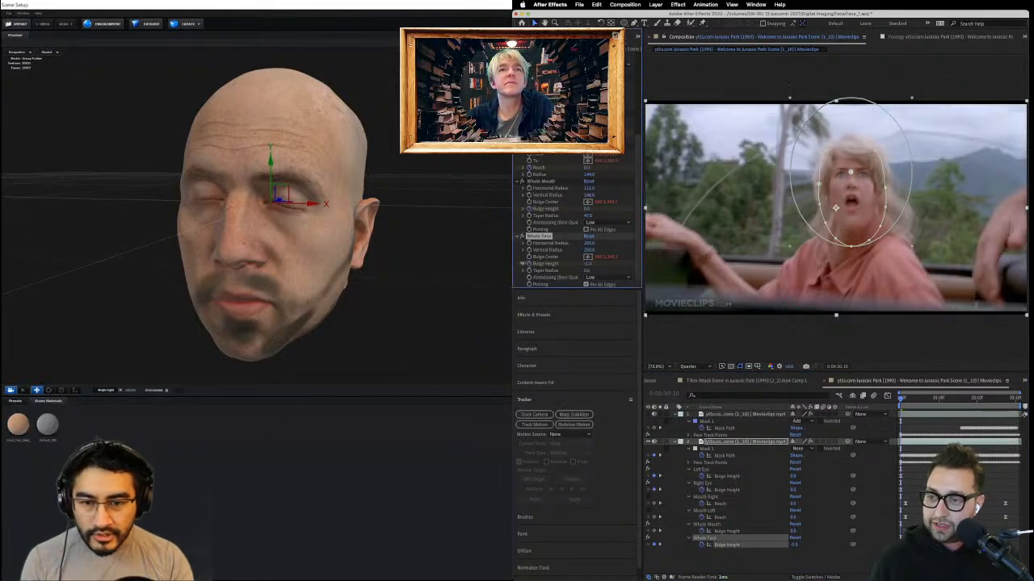
{"action": "left_click", "coordinate": [874, 475]}
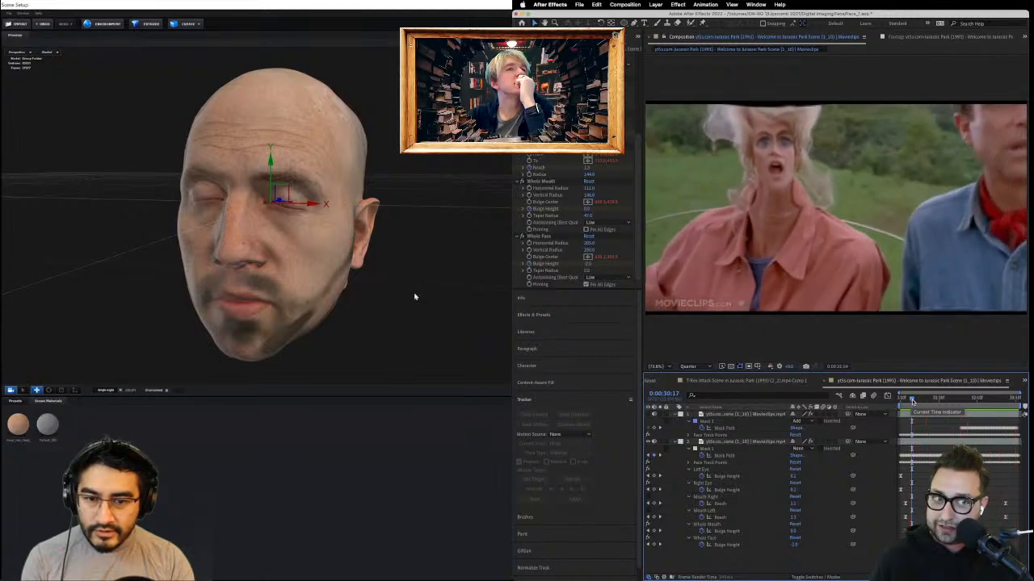
Step: Set Whole Face's Bulge Height to 0 at 0:00:30:10 and save the project
{"action": "scroll", "coordinate": [374, 277], "scroll_direction": "up", "scroll_amount": 3}
{"action": "mouse_move", "coordinate": [374, 277]}
{"action": "left_mouse_down"}
{"action": "mouse_move", "coordinate": [393, 280]}
{"action": "mouse_move", "coordinate": [357, 277]}
{"action": "mouse_move", "coordinate": [373, 275]}
{"action": "left_mouse_up"}
{"action": "scroll", "coordinate": [270, 240], "scroll_direction": "up", "scroll_amount": 3}
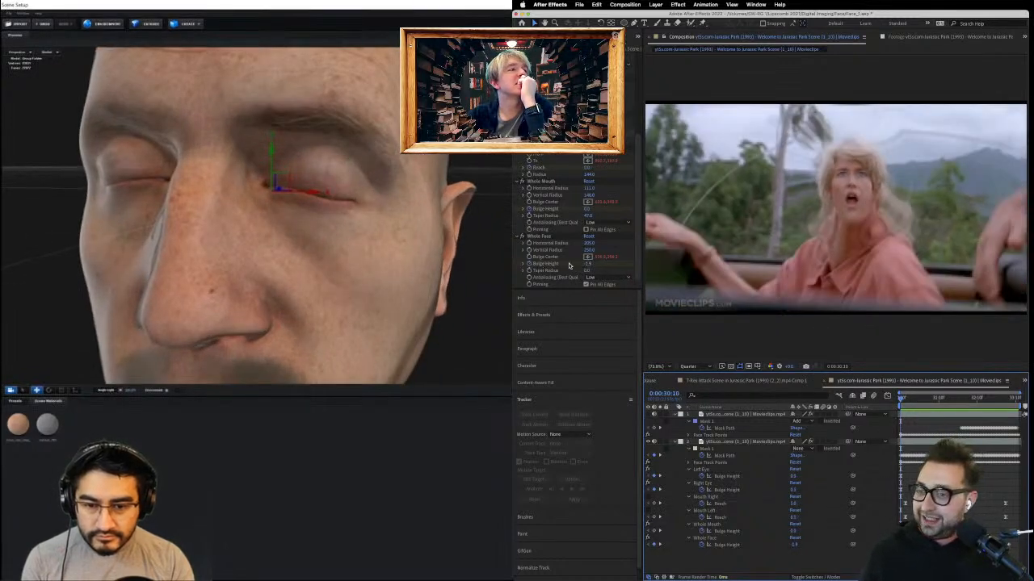
{"action": "left_click", "coordinate": [587, 264]}
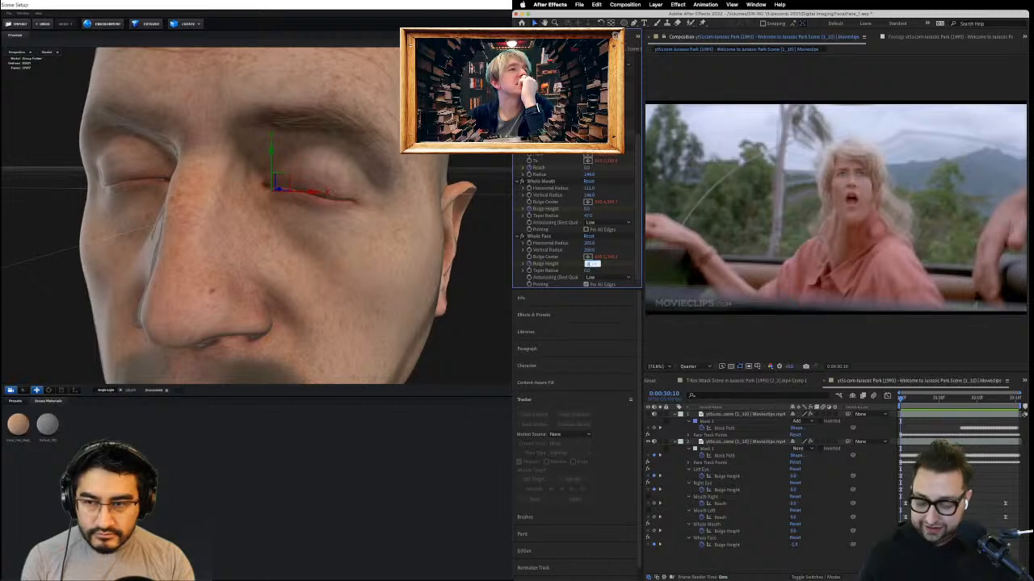
{"action": "type", "text": "0"}
{"action": "key", "text": "Return"}
{"action": "key", "text": "super+s"}
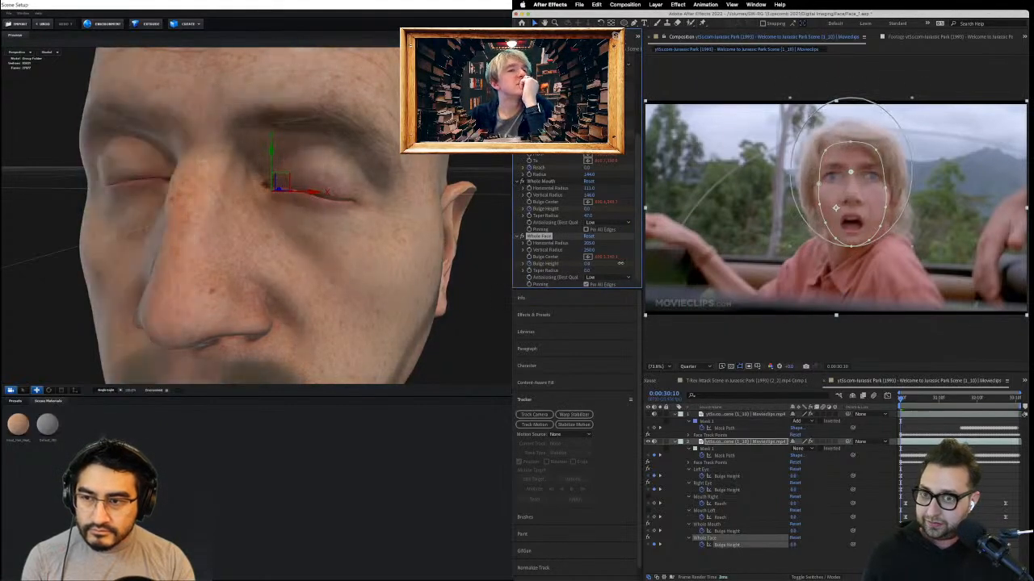
Step: Raise Whole Face's Bulge Height, stretch its Vertical Radius to about 440, and switch off the Bulge Height keyframing
{"action": "left_click_drag", "start_coordinate": [586, 265], "coordinate": [648, 262]}
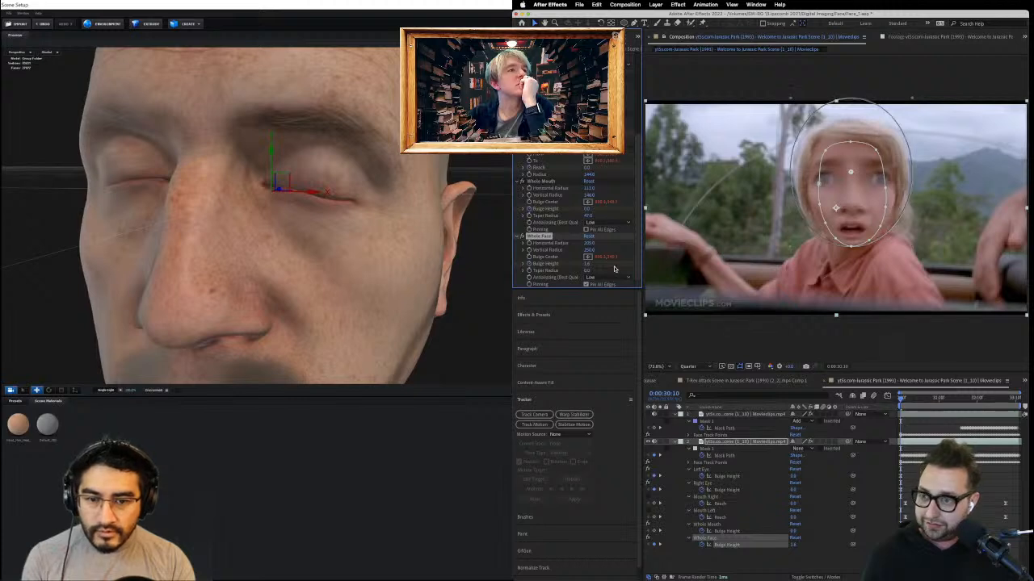
{"action": "left_click_drag", "start_coordinate": [588, 251], "coordinate": [658, 258]}
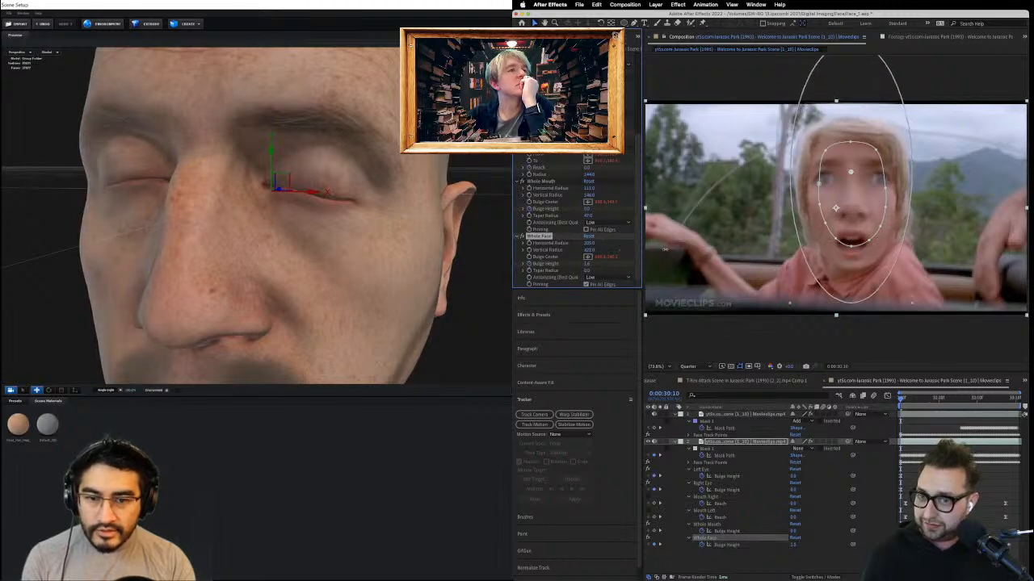
{"action": "left_click", "coordinate": [870, 484]}
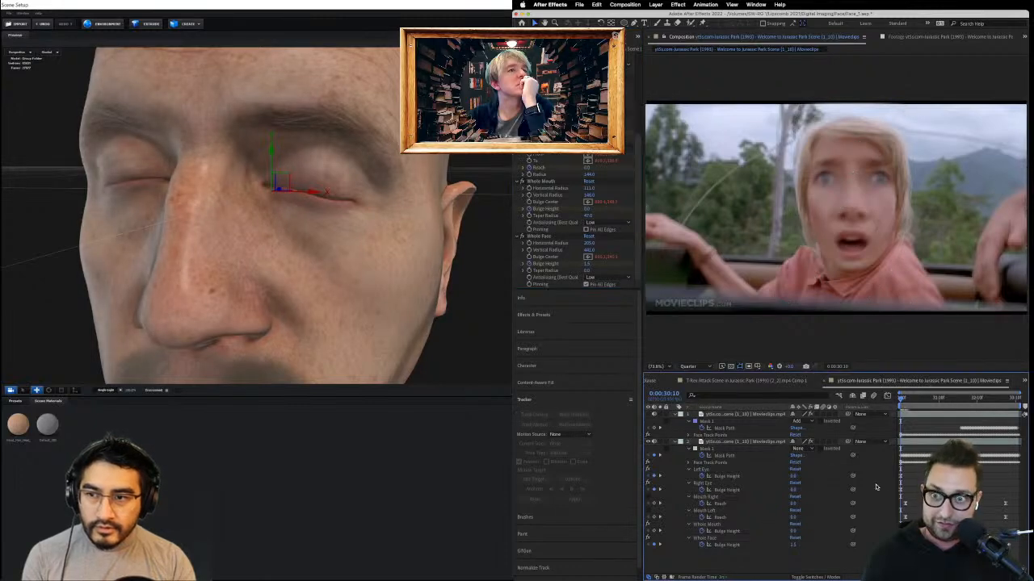
{"action": "key", "text": "space"}
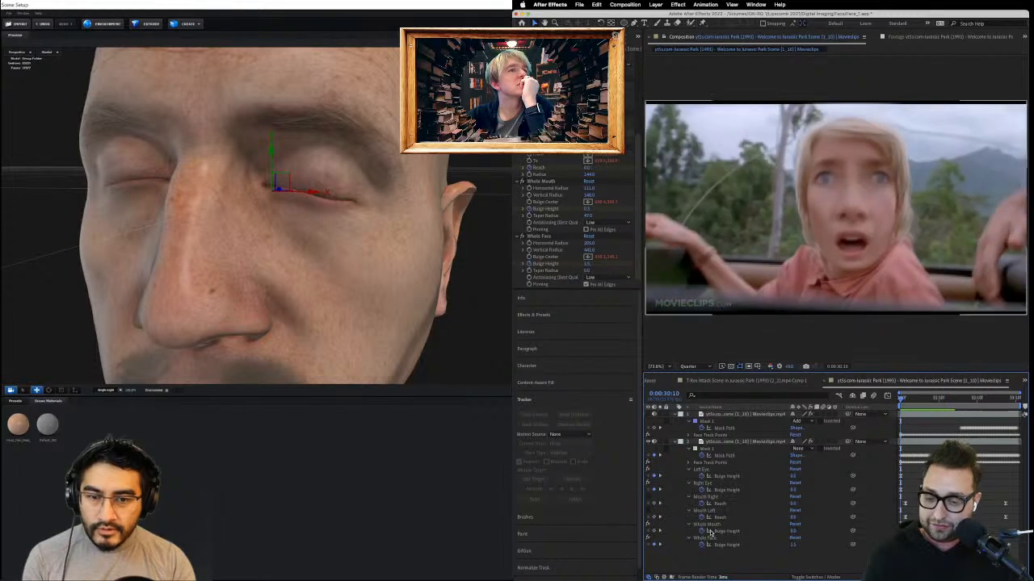
{"action": "left_click", "coordinate": [701, 546]}
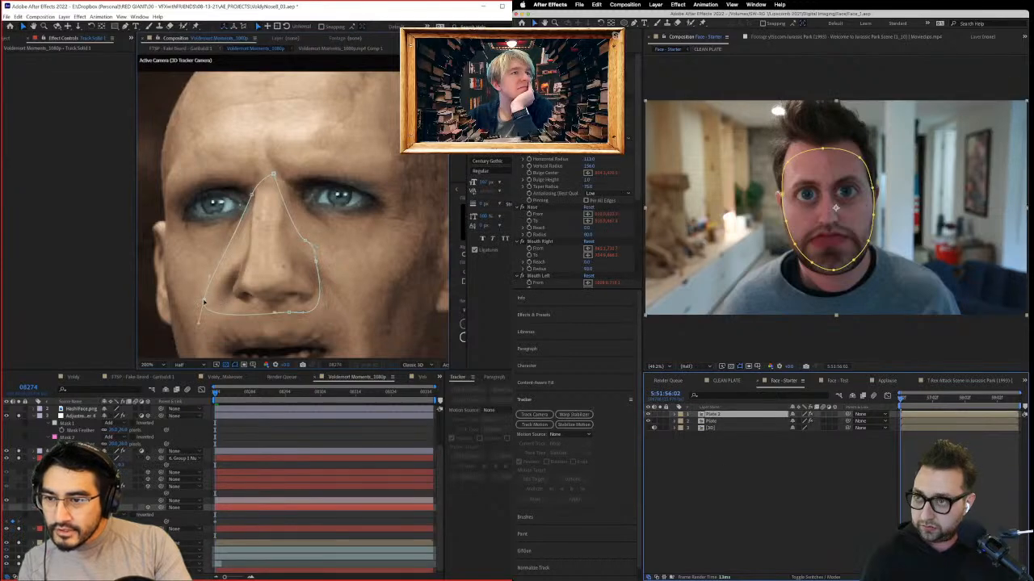
Step: Pull in the lower outer corner of Voldemort's nose mask and delete the Plate 2 layer from the Face - Starter composition
{"action": "left_click_drag", "start_coordinate": [217, 295], "coordinate": [224, 292]}
{"action": "left_click", "coordinate": [708, 423]}
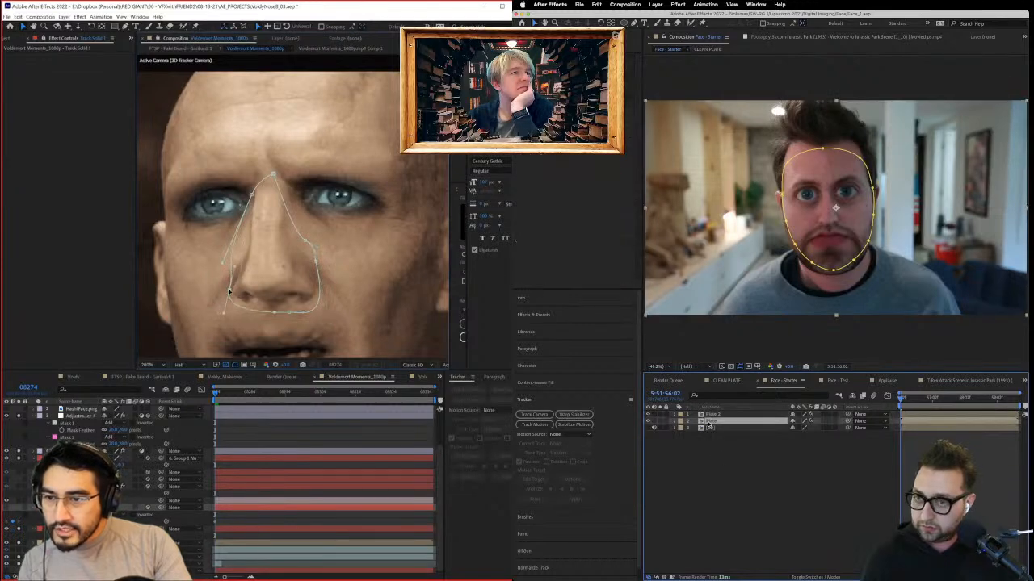
{"action": "left_click", "coordinate": [700, 416]}
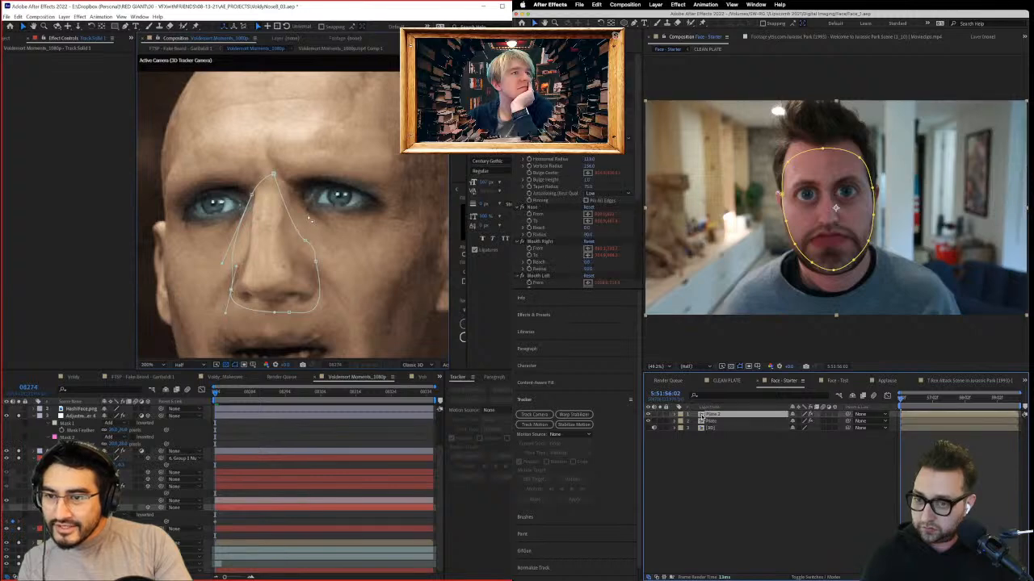
{"action": "scroll", "coordinate": [309, 219], "scroll_direction": "down", "scroll_amount": 1}
{"action": "scroll", "coordinate": [309, 219], "scroll_direction": "up", "scroll_amount": 1}
{"action": "key", "text": "Delete"}
{"action": "left_click", "coordinate": [358, 308]}
Step: Add an adjustment layer to the Face - Starter composition and rename it Distort
{"action": "left_click", "coordinate": [663, 4]}
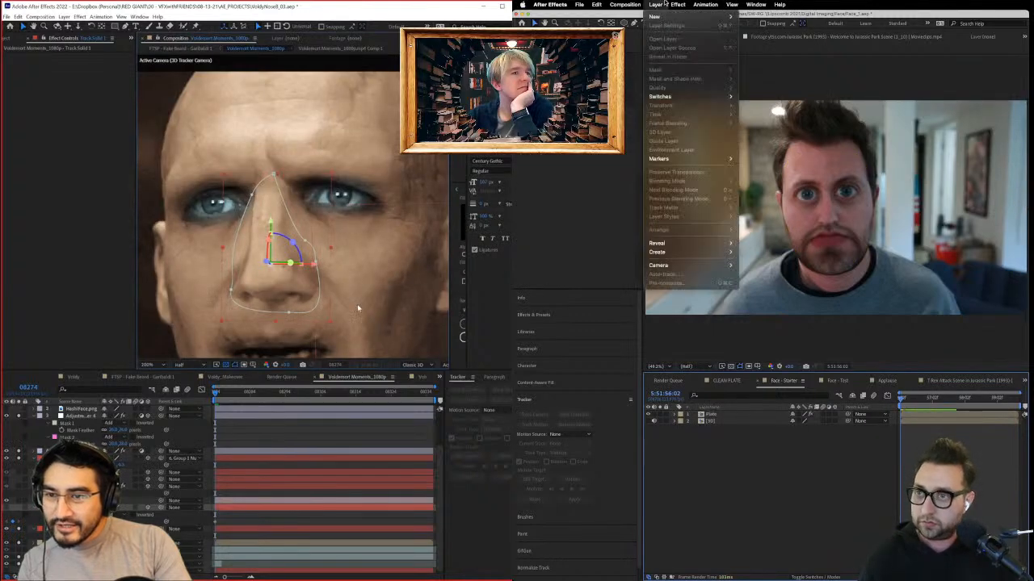
{"action": "mouse_move", "coordinate": [662, 18]}
{"action": "left_click", "coordinate": [367, 436]}
{"action": "scroll", "coordinate": [339, 212], "scroll_direction": "down", "scroll_amount": 1}
{"action": "left_click", "coordinate": [780, 72]}
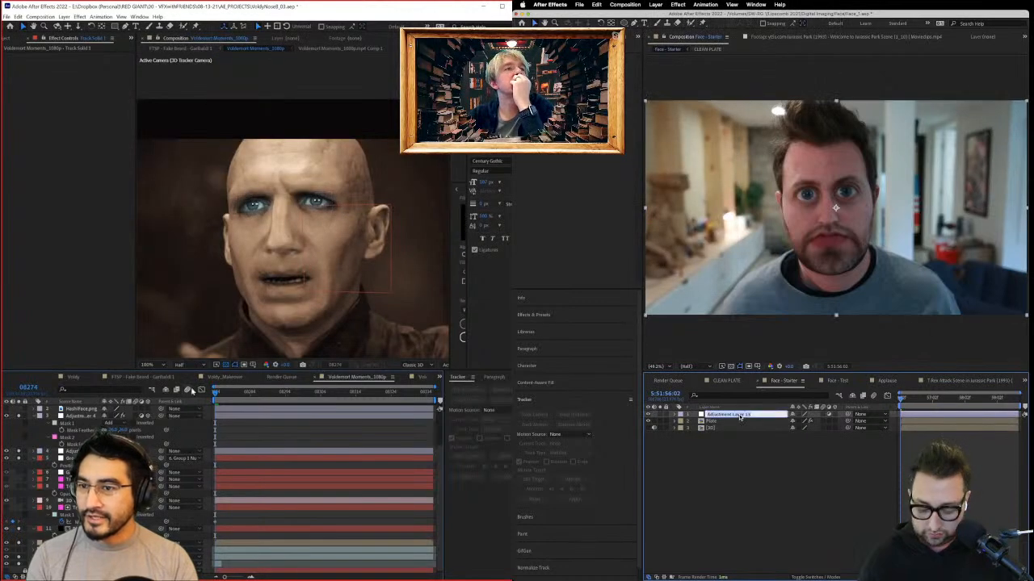
{"action": "scroll", "coordinate": [306, 191], "scroll_direction": "up", "scroll_amount": 2}
{"action": "key", "text": "Return"}
Step: Move the face distortion effects from the Plate layer onto the Distort adjustment layer
{"action": "left_click", "coordinate": [742, 423]}
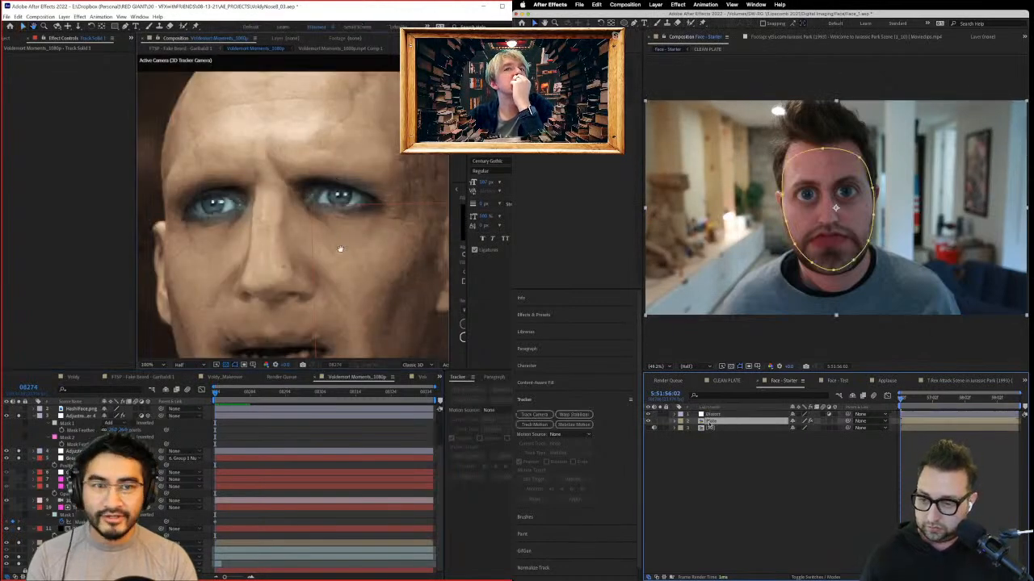
{"action": "left_click_drag", "start_coordinate": [333, 240], "coordinate": [344, 260]}
{"action": "left_click", "coordinate": [674, 422]}
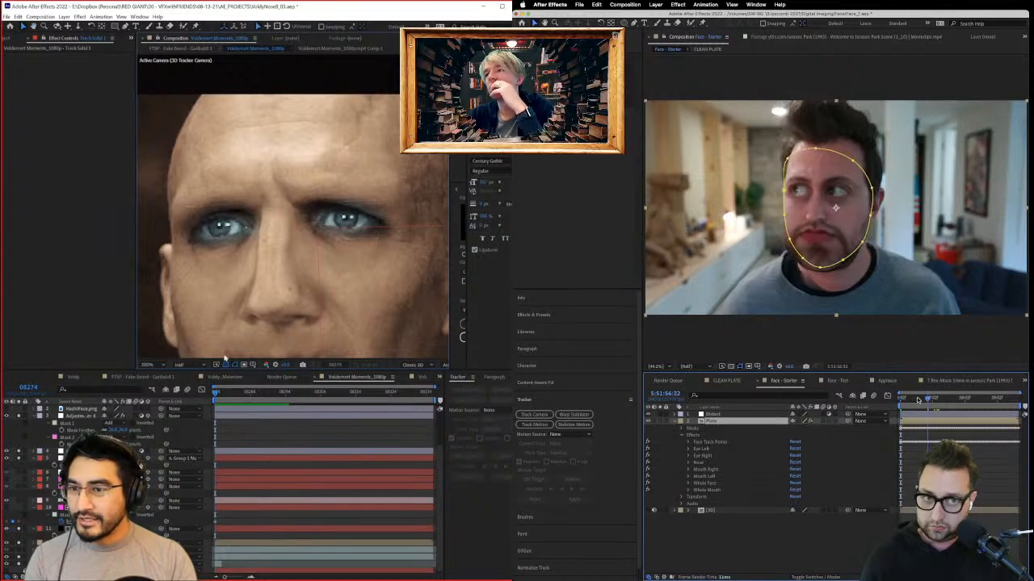
{"action": "scroll", "coordinate": [303, 300], "scroll_direction": "down", "scroll_amount": 2}
{"action": "left_click", "coordinate": [700, 429]}
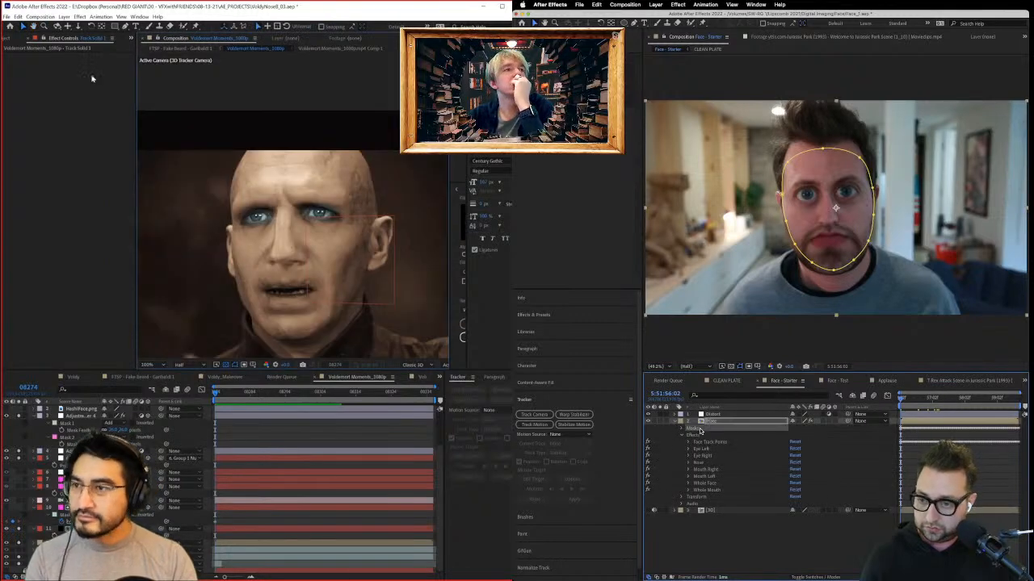
{"action": "left_click", "coordinate": [716, 416]}
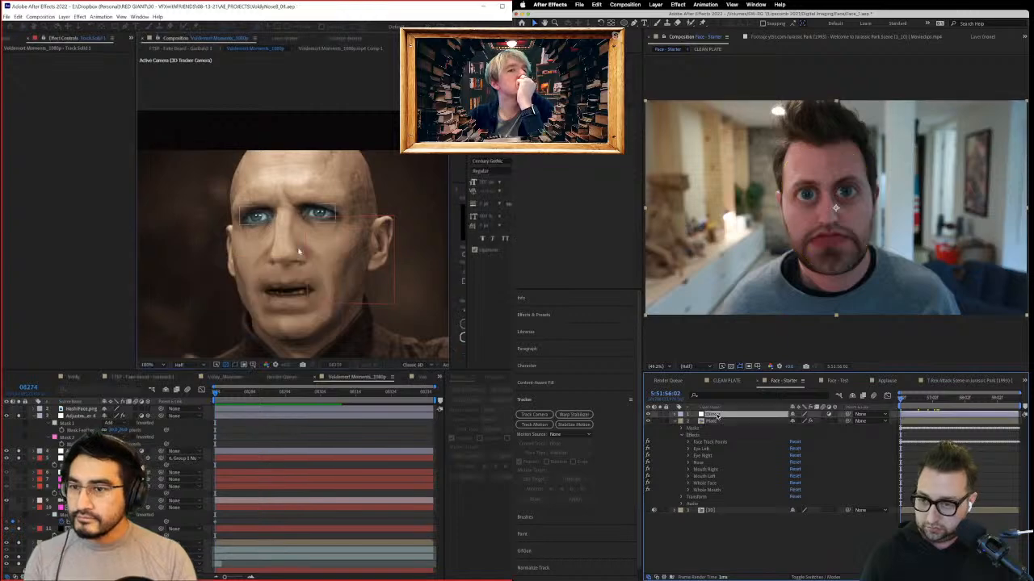
{"action": "left_click", "coordinate": [696, 436]}
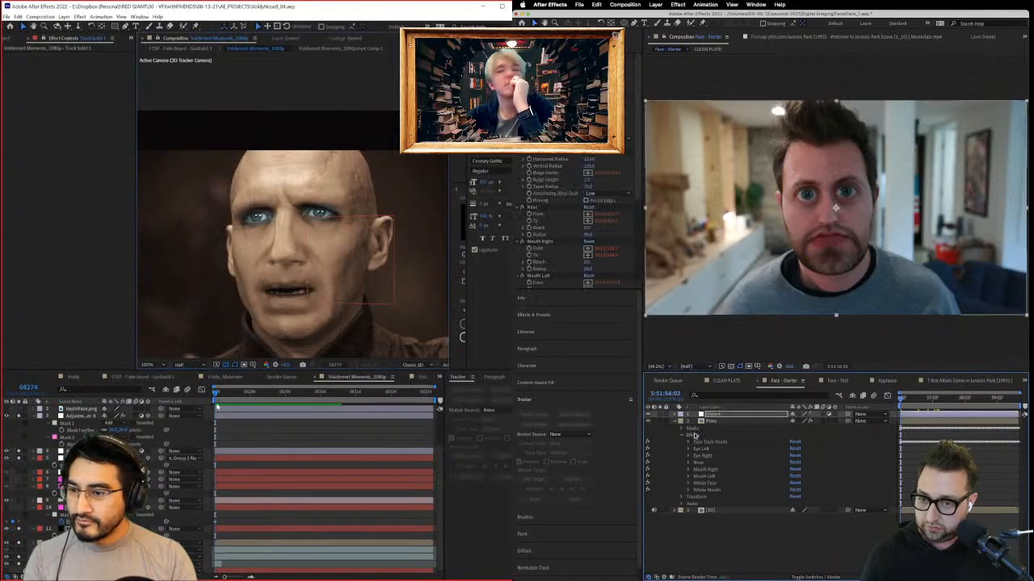
{"action": "left_click", "coordinate": [696, 436]}
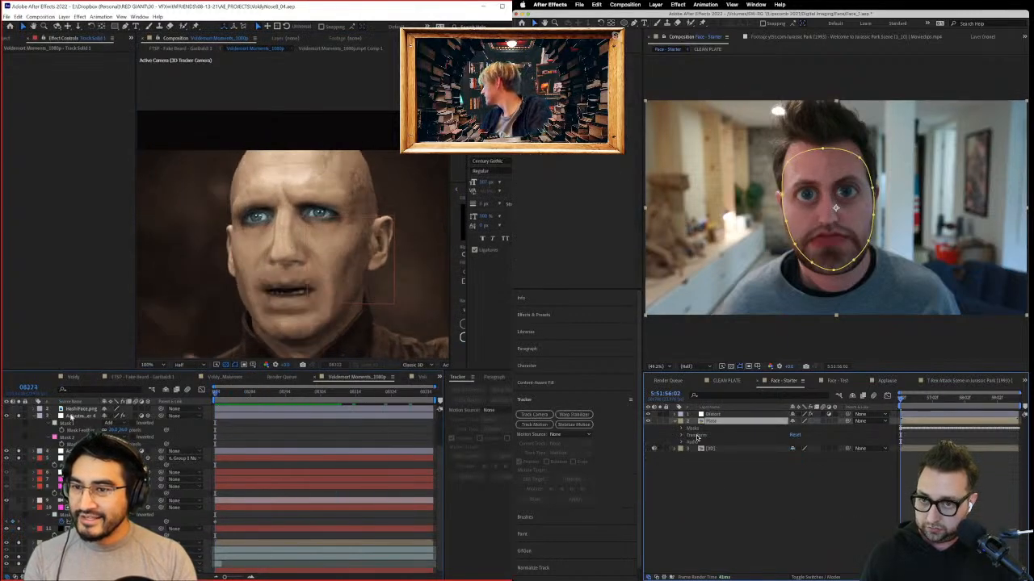
Step: Duplicate the Distort adjustment layer to double the facial distortion in Face - Starter
{"action": "left_click", "coordinate": [81, 417]}
{"action": "left_click", "coordinate": [715, 414]}
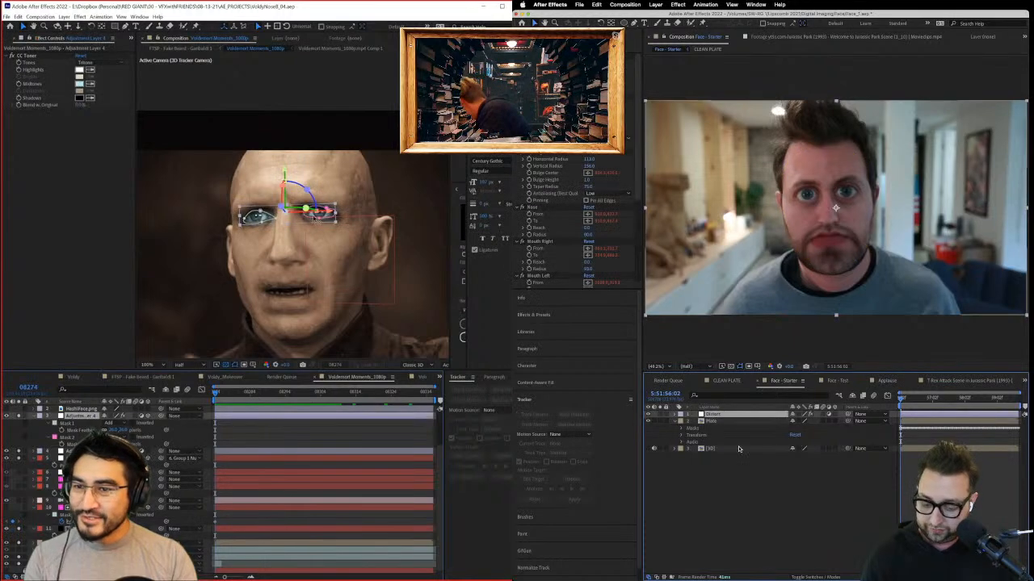
{"action": "scroll", "coordinate": [317, 219], "scroll_direction": "up", "scroll_amount": 1}
{"action": "key", "text": "super+d"}
{"action": "left_click", "coordinate": [731, 497]}
Step: Adjust Voldemort's eye masks, pulling in the outer and lower edges of the right-hand one, and preview the shot
{"action": "left_click_drag", "start_coordinate": [260, 231], "coordinate": [248, 227]}
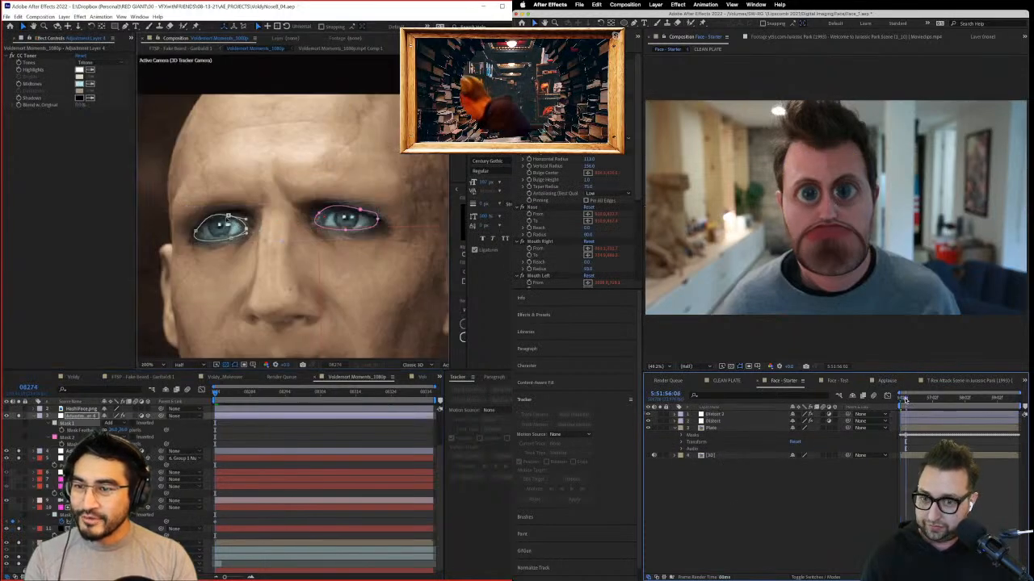
{"action": "left_click", "coordinate": [229, 217]}
{"action": "left_click_drag", "start_coordinate": [361, 210], "coordinate": [342, 232]}
{"action": "left_click", "coordinate": [377, 224]}
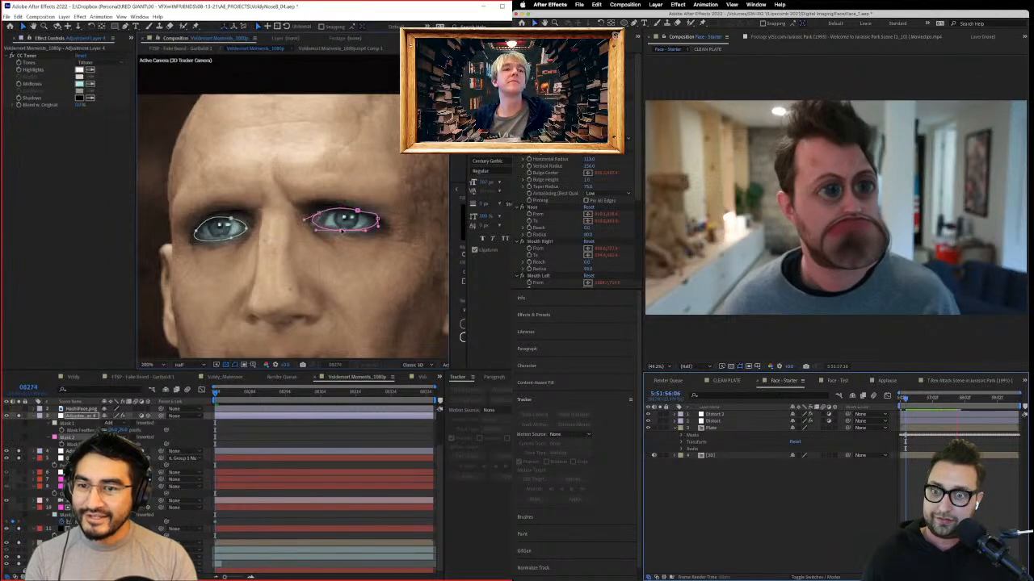
{"action": "left_click", "coordinate": [377, 219]}
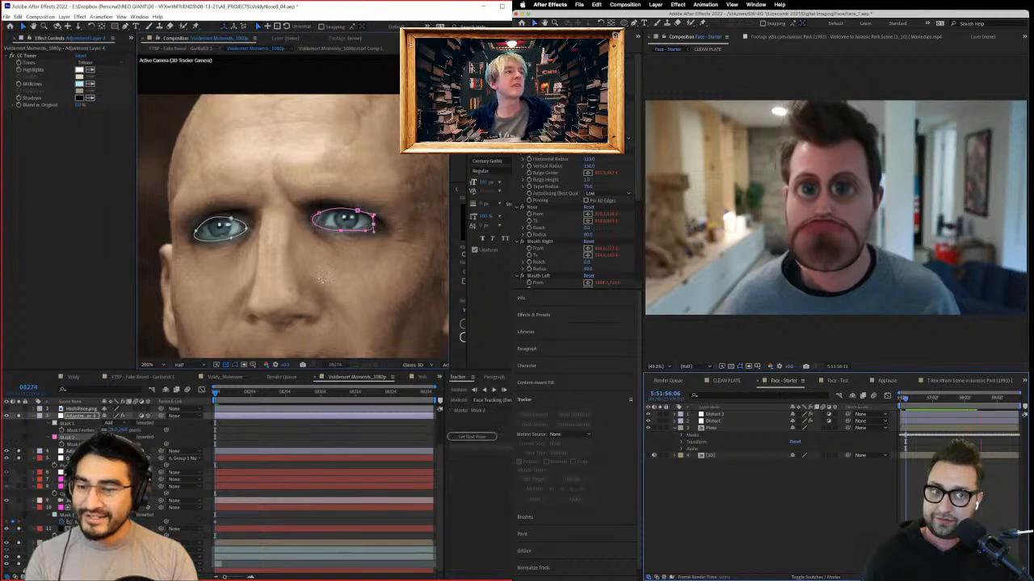
{"action": "key", "text": "comma"}
{"action": "key", "text": "space"}
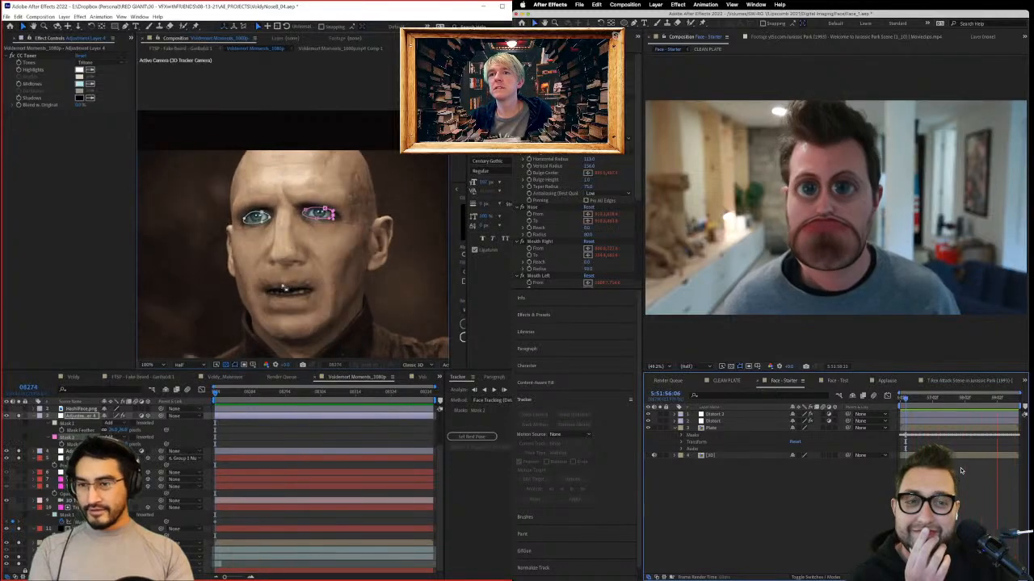
Step: Shift the Group 2 null vertically to reposition Voldemort's 3D nose
{"action": "scroll", "coordinate": [289, 305], "scroll_direction": "up", "scroll_amount": 1}
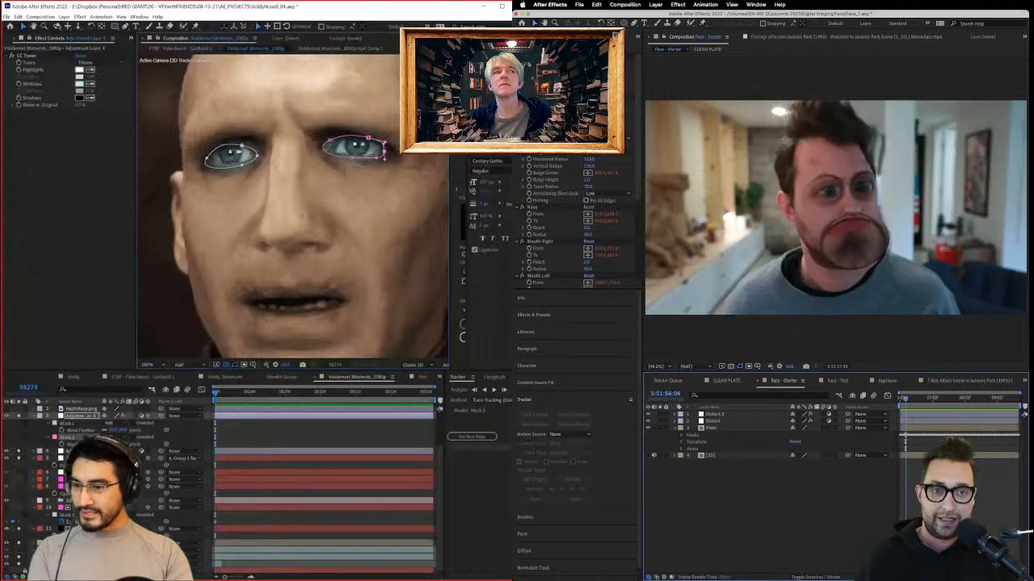
{"action": "left_click", "coordinate": [337, 148]}
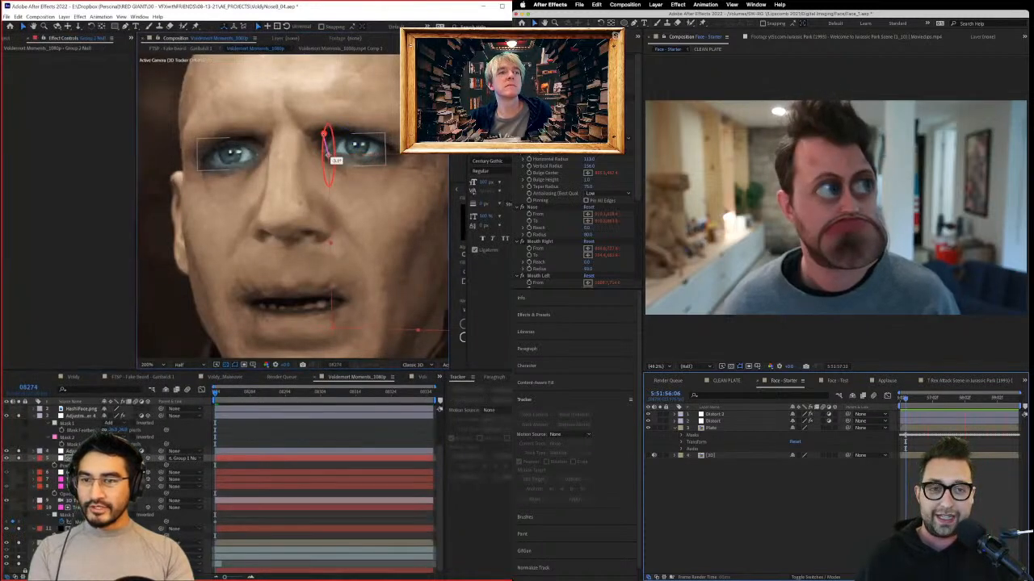
{"action": "left_click_drag", "start_coordinate": [327, 153], "coordinate": [328, 126]}
{"action": "key", "text": "space"}
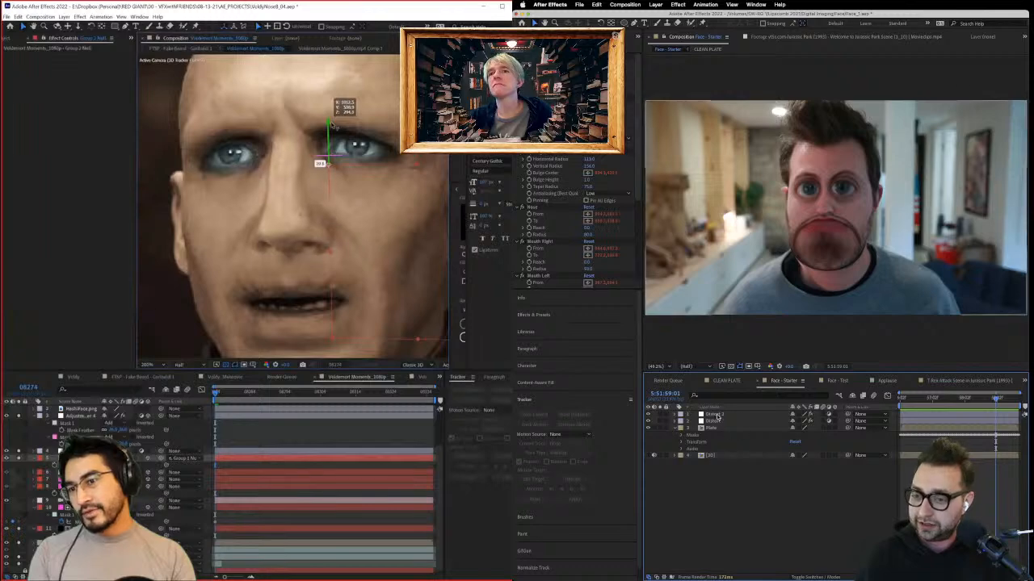
Step: Delete the Distort 2 layer from Face - Starter and save the project
{"action": "left_click", "coordinate": [715, 415]}
{"action": "key", "text": "Delete"}
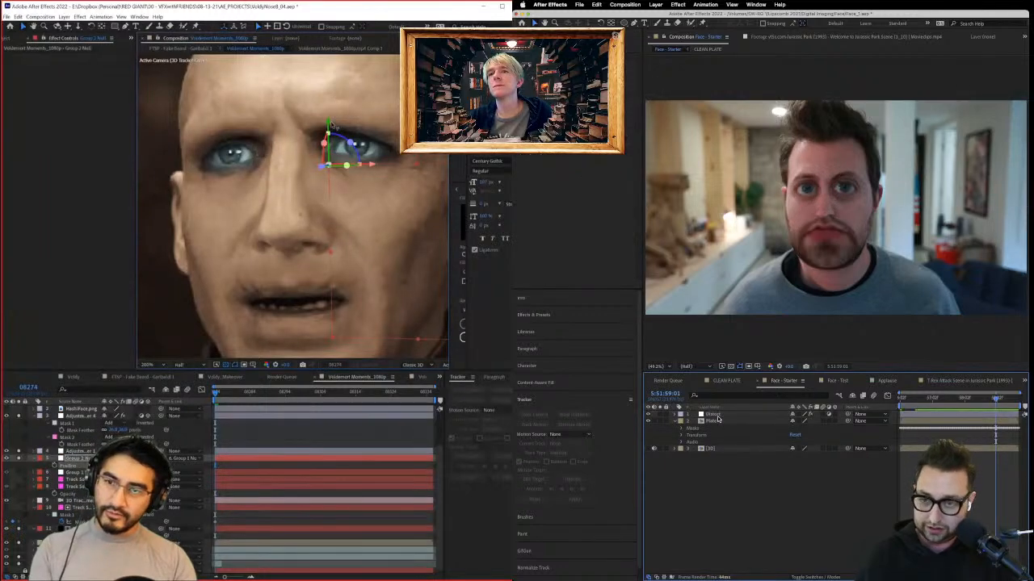
{"action": "key", "text": "super+s"}
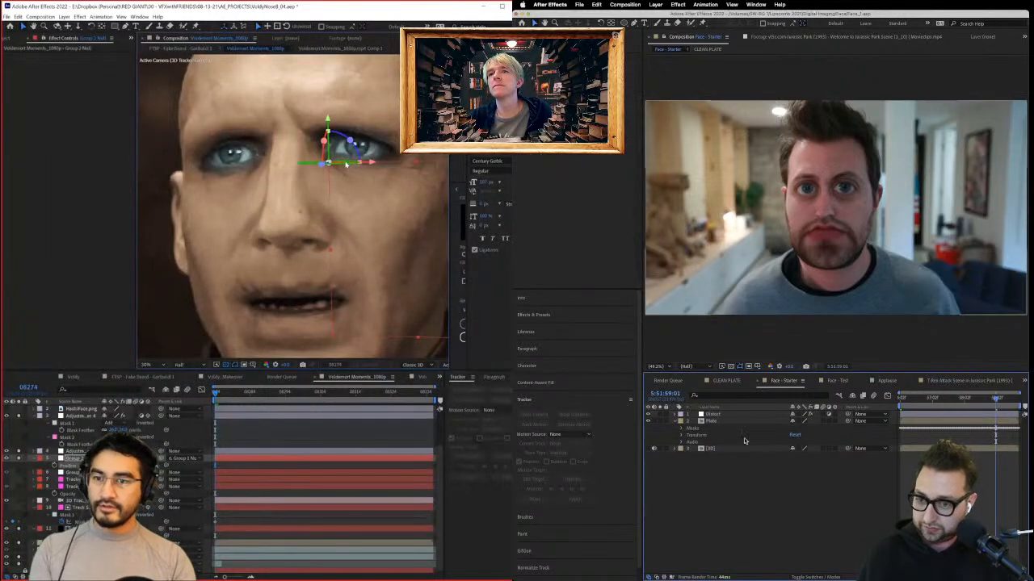
{"action": "scroll", "coordinate": [379, 190], "scroll_direction": "down", "scroll_amount": 2}
{"action": "left_click", "coordinate": [713, 422]}
{"action": "scroll", "coordinate": [379, 191], "scroll_direction": "up", "scroll_amount": 2}
{"action": "key", "text": "super+d"}
{"action": "scroll", "coordinate": [358, 199], "scroll_direction": "up", "scroll_amount": 1}
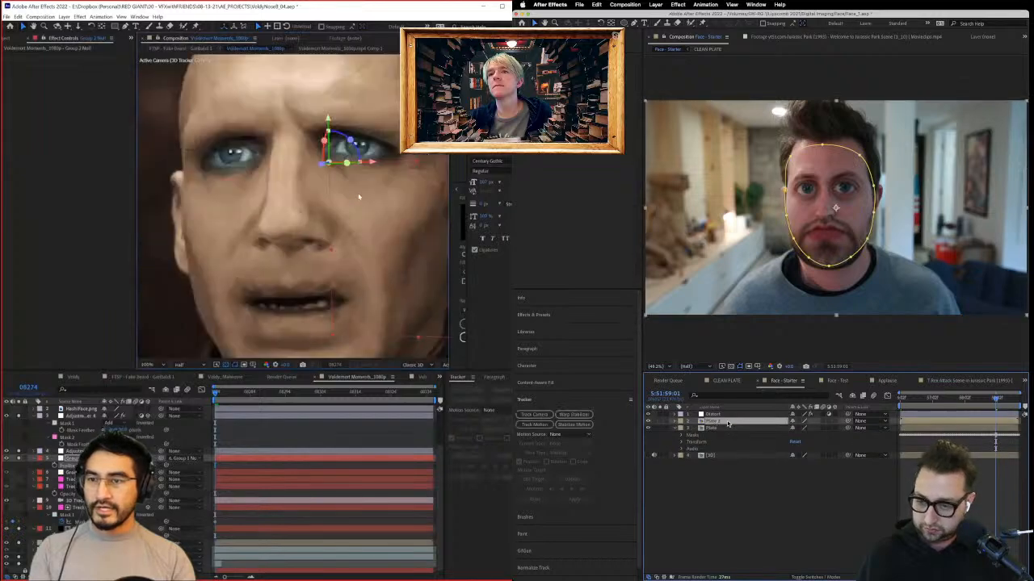
{"action": "left_click_drag", "start_coordinate": [364, 193], "coordinate": [356, 232]}
{"action": "key", "text": "Delete"}
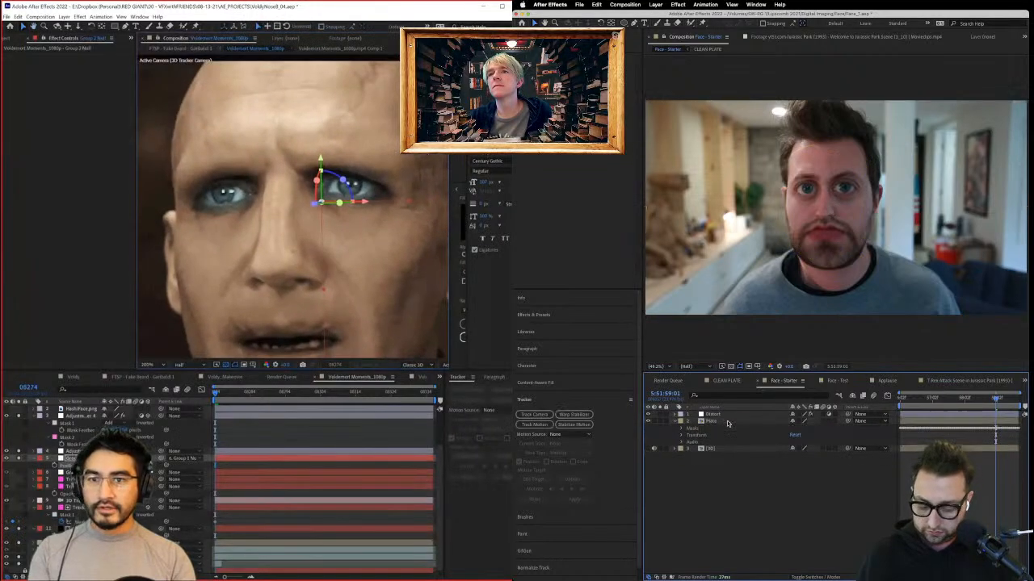
Step: Add an adjustment layer directly below Distort in Face - Starter and name it Colorize
{"action": "key", "text": "space"}
{"action": "left_click", "coordinate": [655, 4]}
{"action": "mouse_move", "coordinate": [658, 16]}
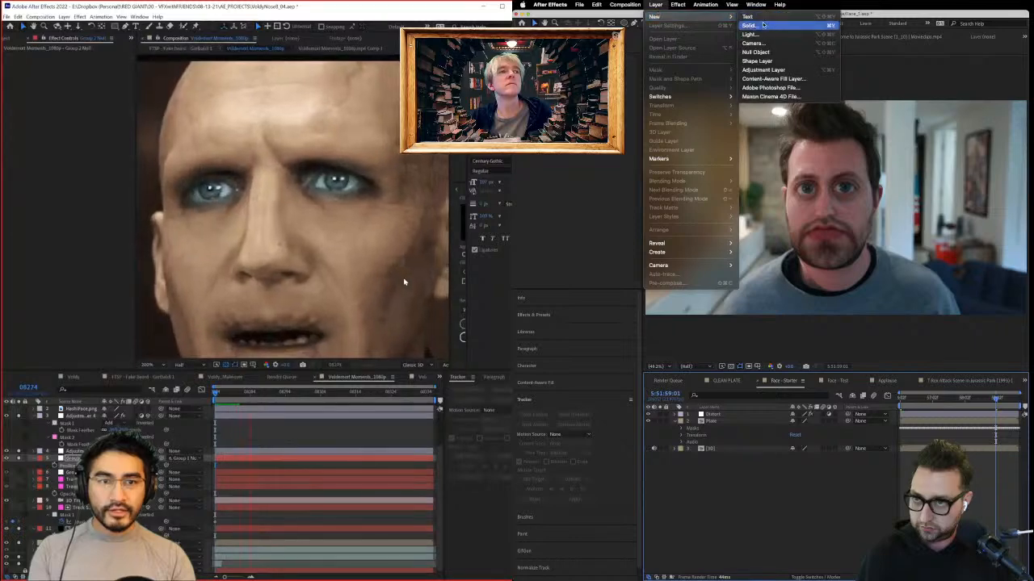
{"action": "left_click", "coordinate": [763, 69]}
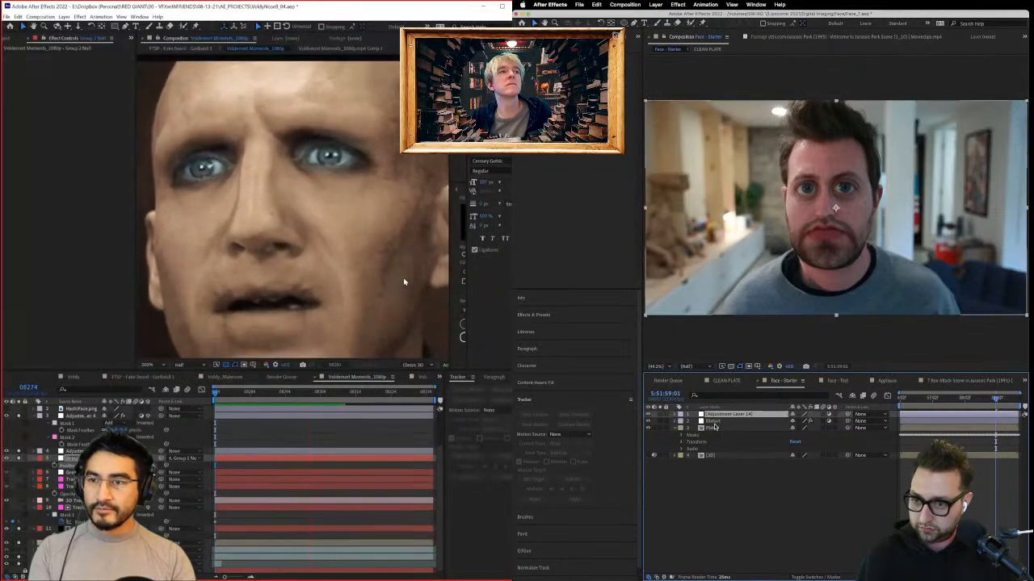
{"action": "left_click_drag", "start_coordinate": [717, 417], "coordinate": [714, 424]}
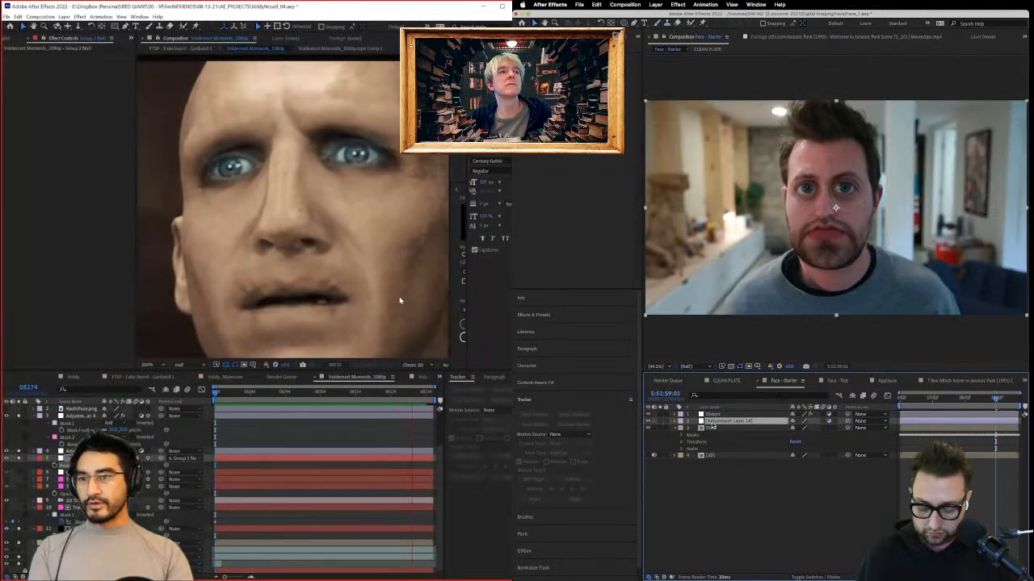
{"action": "type", "text": "Colorize"}
{"action": "key", "text": "Return"}
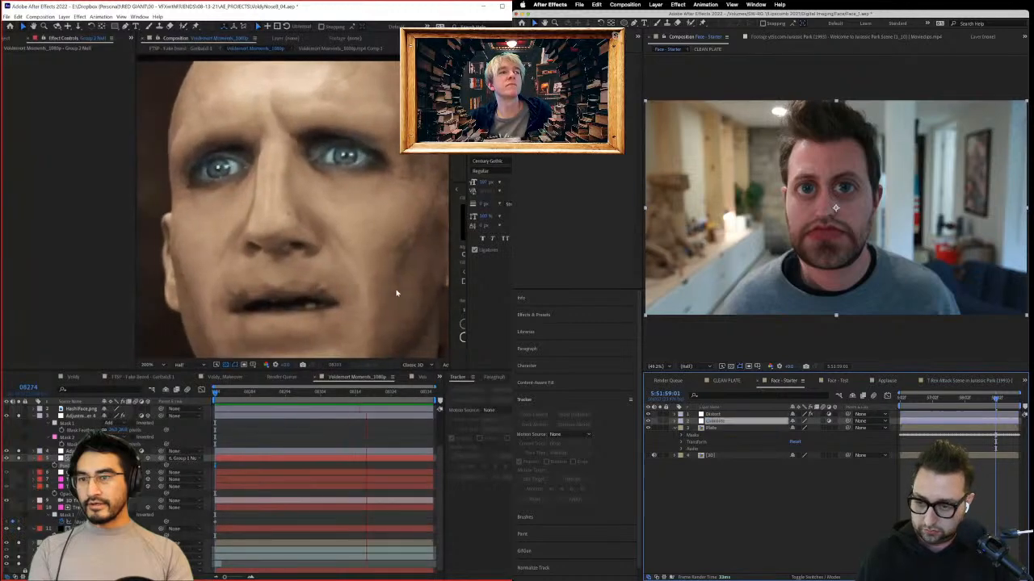
Step: Apply Colorista V to the Colorize adjustment layer in Face - Starter and open its key editor
{"action": "key", "text": "ctrl+space"}
{"action": "type", "text": "color"}
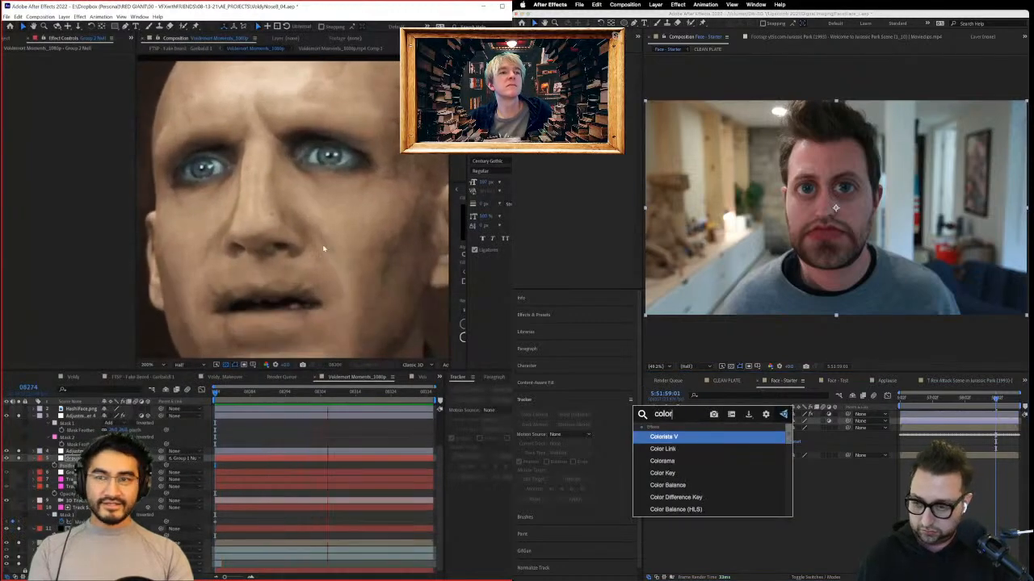
{"action": "key", "text": "Return"}
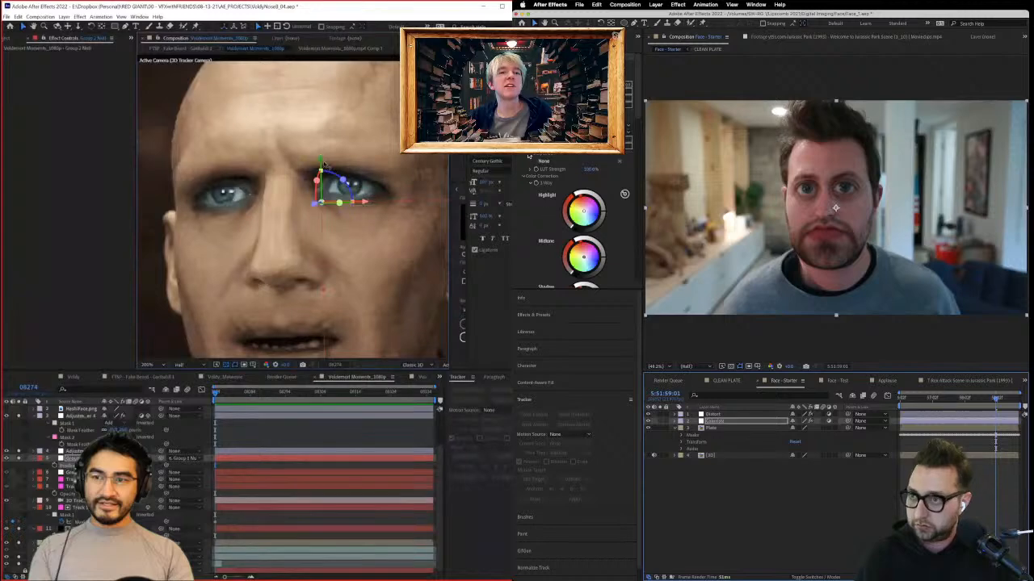
{"action": "left_click_drag", "start_coordinate": [322, 162], "coordinate": [325, 156]}
{"action": "scroll", "coordinate": [583, 226], "scroll_direction": "down", "scroll_amount": 5}
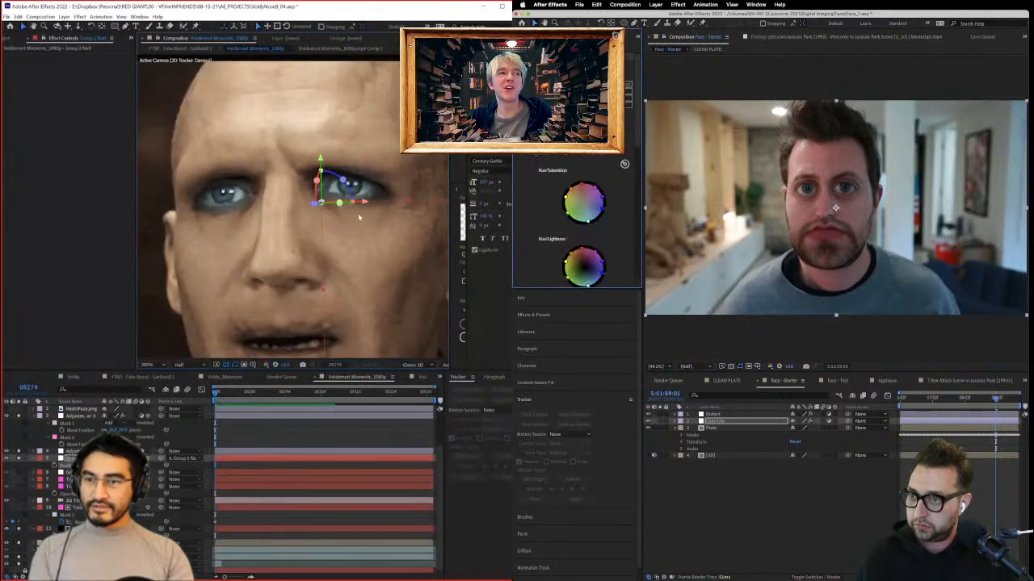
{"action": "scroll", "coordinate": [530, 162], "scroll_direction": "down", "scroll_amount": 5}
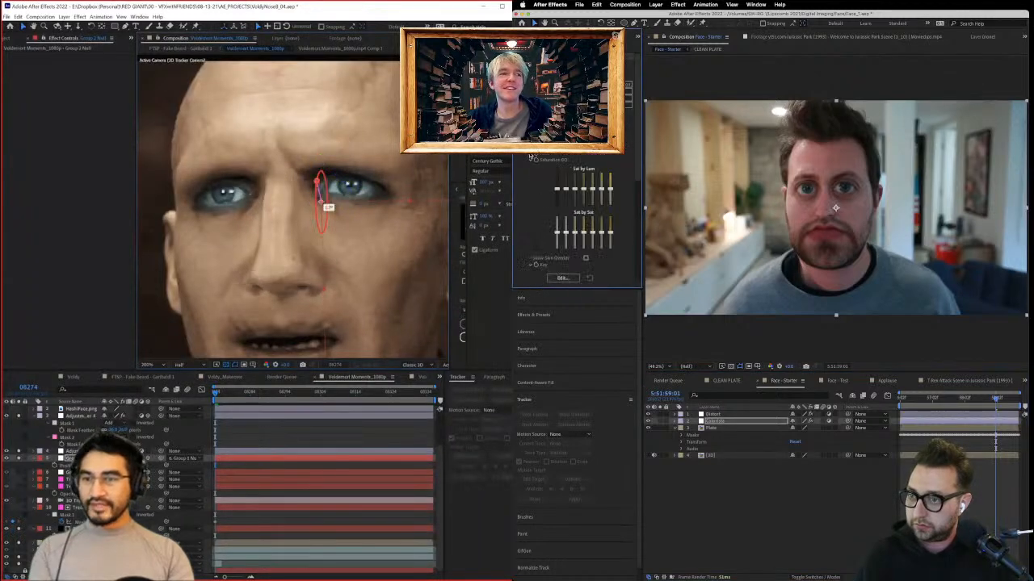
{"action": "scroll", "coordinate": [532, 161], "scroll_direction": "down", "scroll_amount": 4}
{"action": "left_click", "coordinate": [572, 188]}
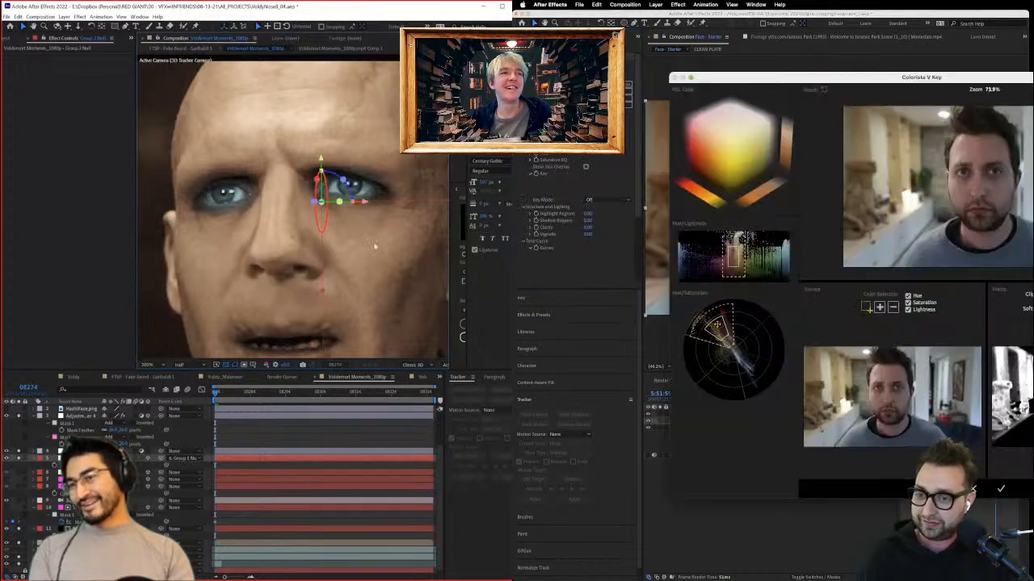
Step: Shift the Colorista V key's hue and saturation selection onto the face's skin tones, and lower Voldemort's Group 2 null slightly
{"action": "left_click_drag", "start_coordinate": [717, 324], "coordinate": [729, 327]}
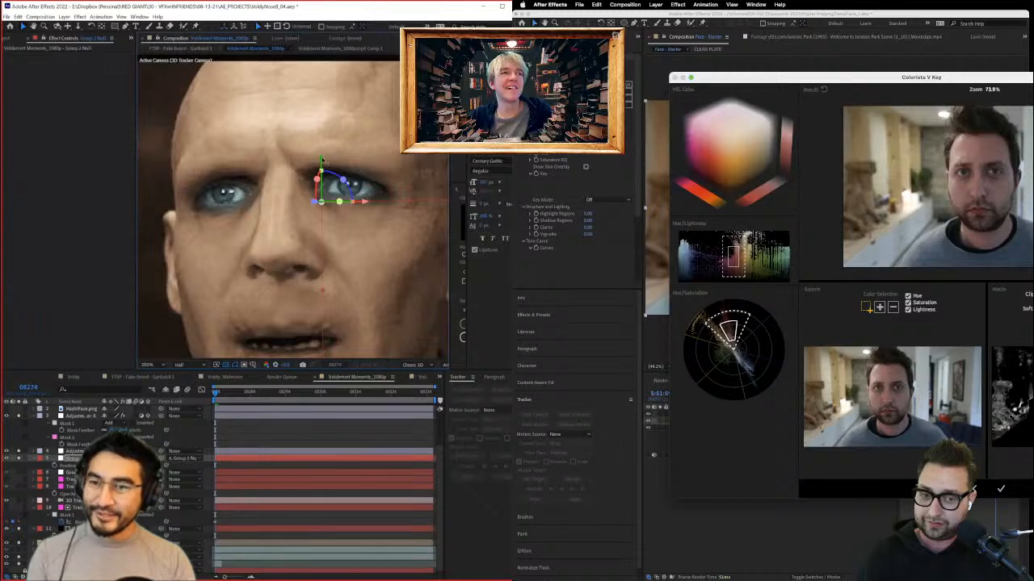
{"action": "left_click_drag", "start_coordinate": [324, 162], "coordinate": [328, 174]}
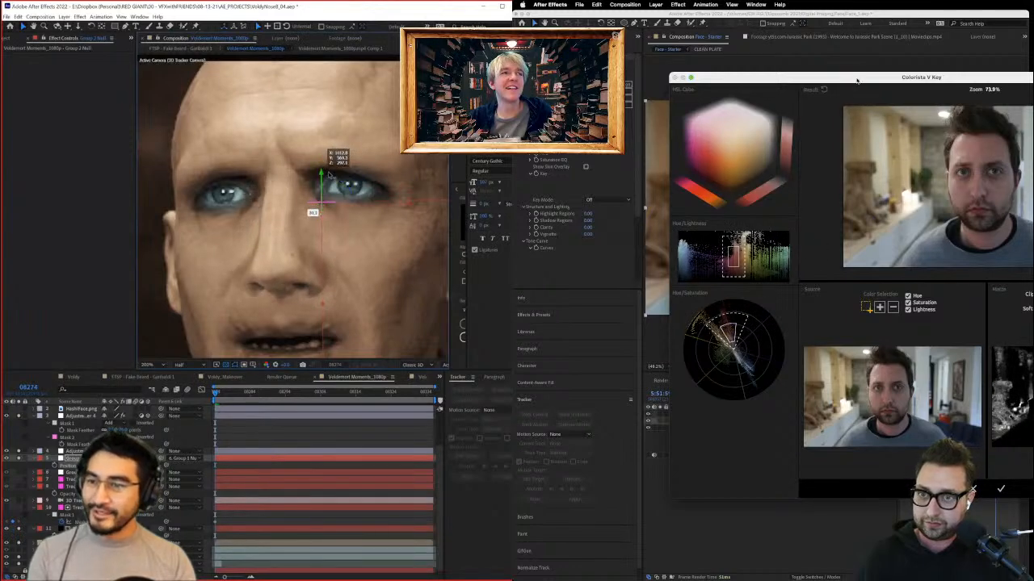
{"action": "left_click_drag", "start_coordinate": [857, 80], "coordinate": [695, 68]}
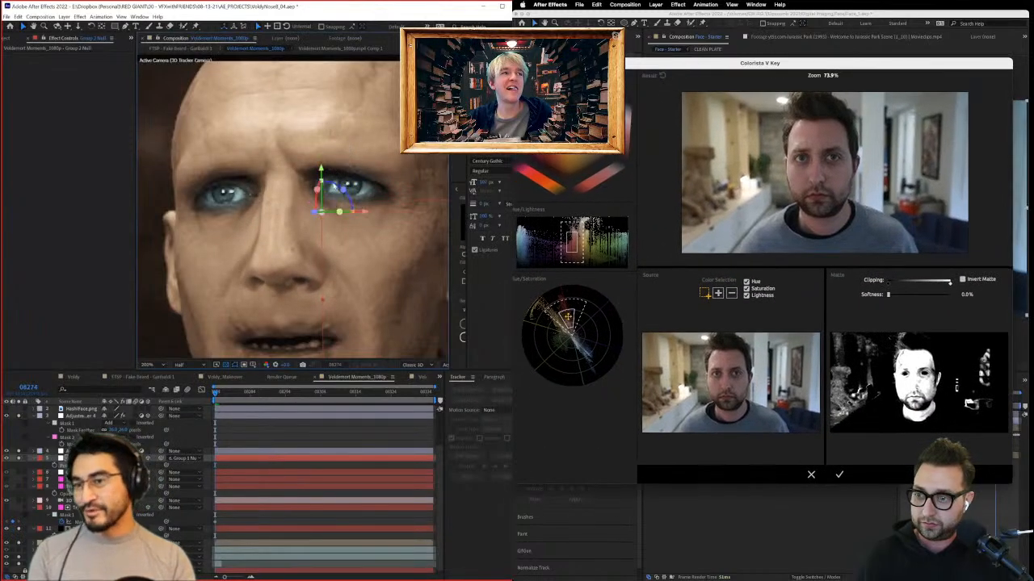
{"action": "scroll", "coordinate": [333, 185], "scroll_direction": "down", "scroll_amount": 1}
{"action": "left_click_drag", "start_coordinate": [568, 316], "coordinate": [571, 315]}
Step: Save the Voldemort project and play the shot from its start to check the nose and eyes
{"action": "key", "text": "ctrl+s"}
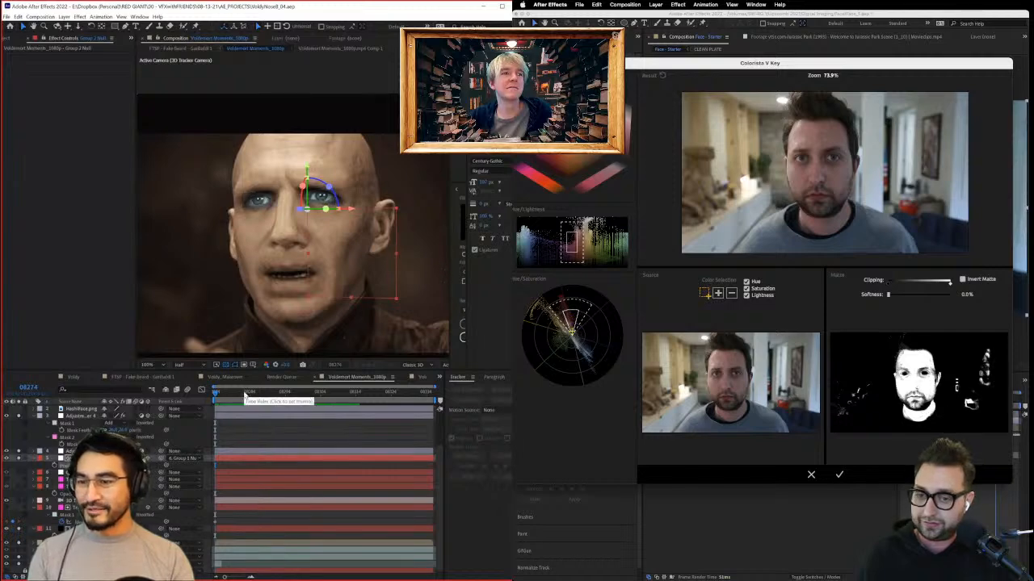
{"action": "scroll", "coordinate": [339, 227], "scroll_direction": "up", "scroll_amount": 1}
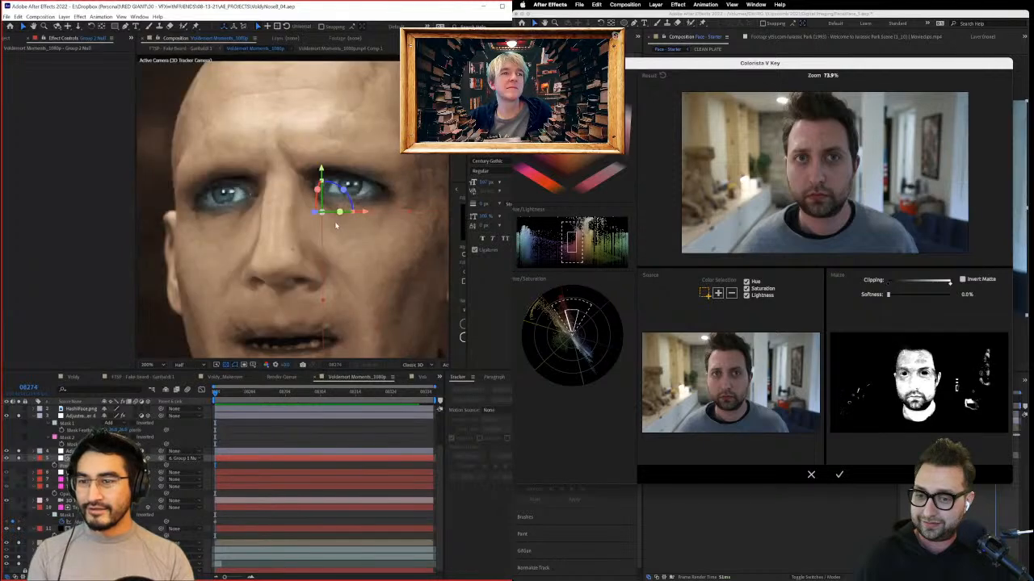
{"action": "scroll", "coordinate": [337, 227], "scroll_direction": "down", "scroll_amount": 1}
{"action": "scroll", "coordinate": [331, 248], "scroll_direction": "up", "scroll_amount": 1}
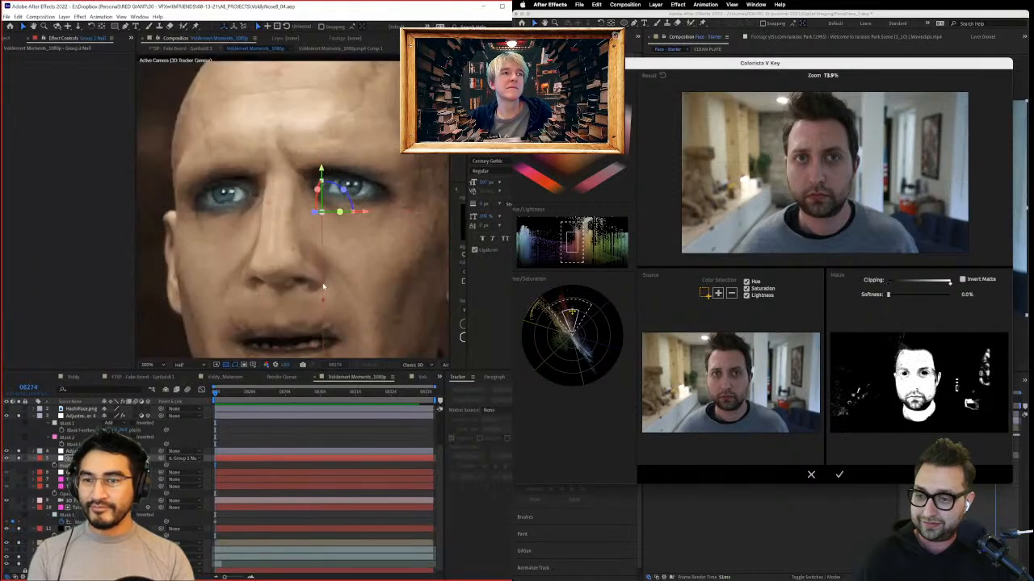
{"action": "left_click_drag", "start_coordinate": [240, 395], "coordinate": [215, 395]}
{"action": "key", "text": "space"}
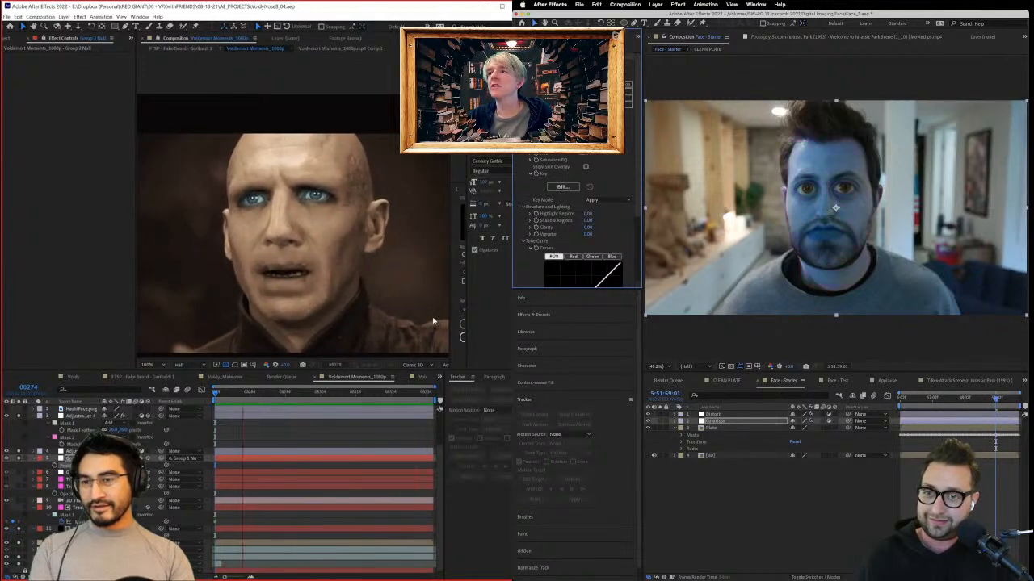
{"action": "key", "text": "space"}
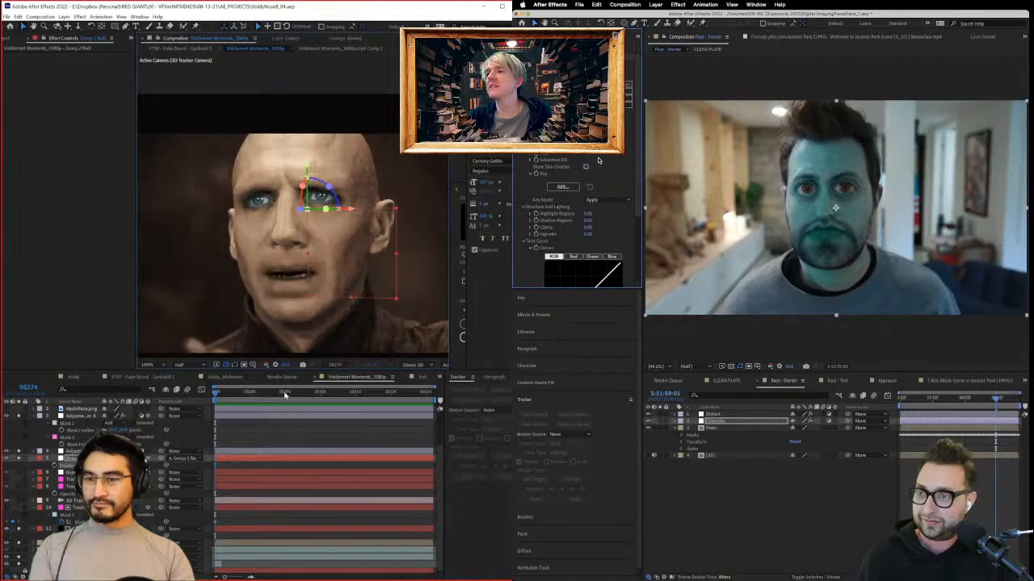
{"action": "left_click_drag", "start_coordinate": [292, 395], "coordinate": [187, 405]}
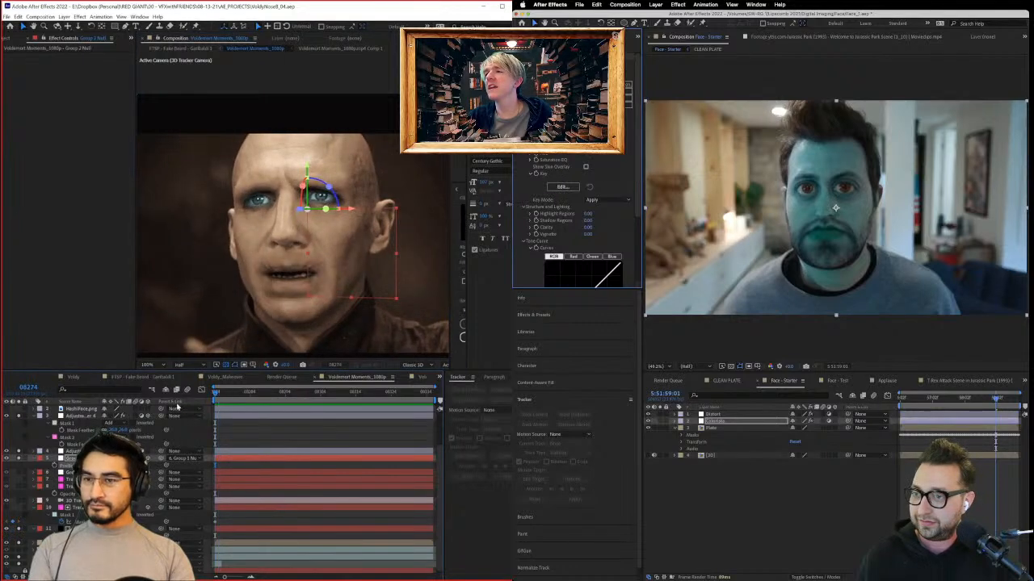
Step: Select Voldemort's eye-mask adjustment layer and toggle solo off to compare with the ungraded, noseless shot
{"action": "left_click", "coordinate": [80, 451]}
{"action": "left_click", "coordinate": [91, 416]}
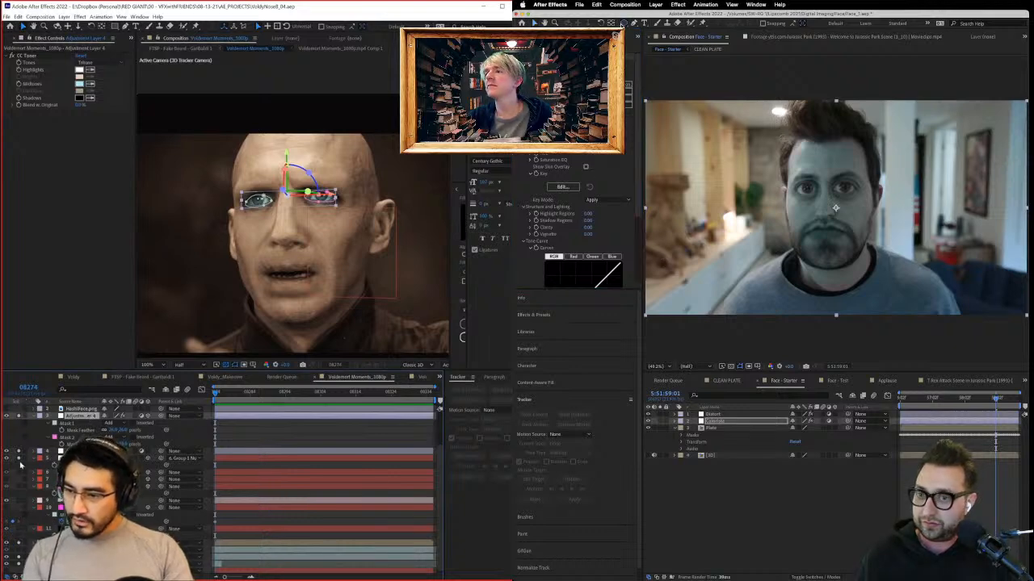
{"action": "left_click", "coordinate": [20, 416]}
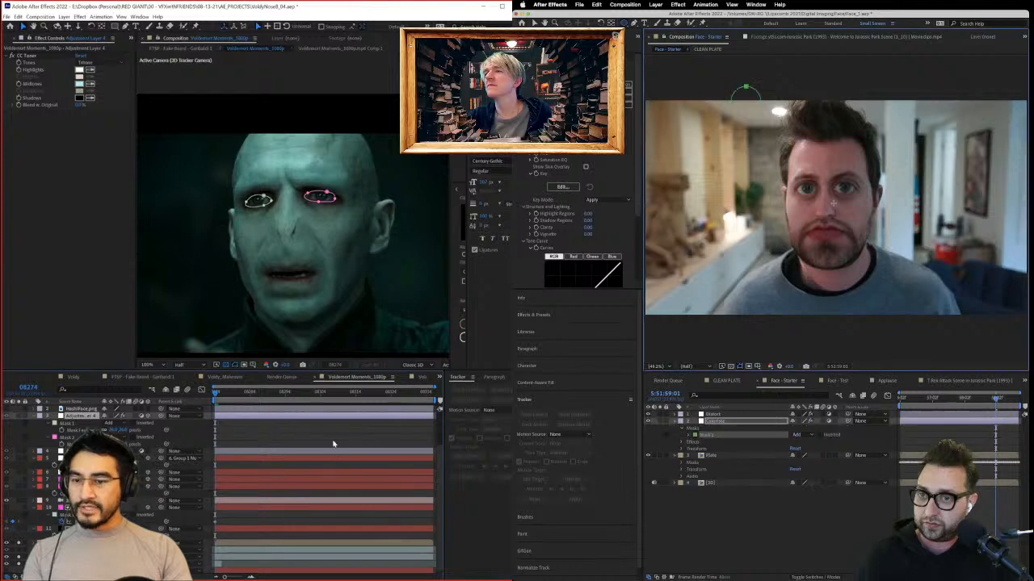
{"action": "left_click", "coordinate": [272, 438]}
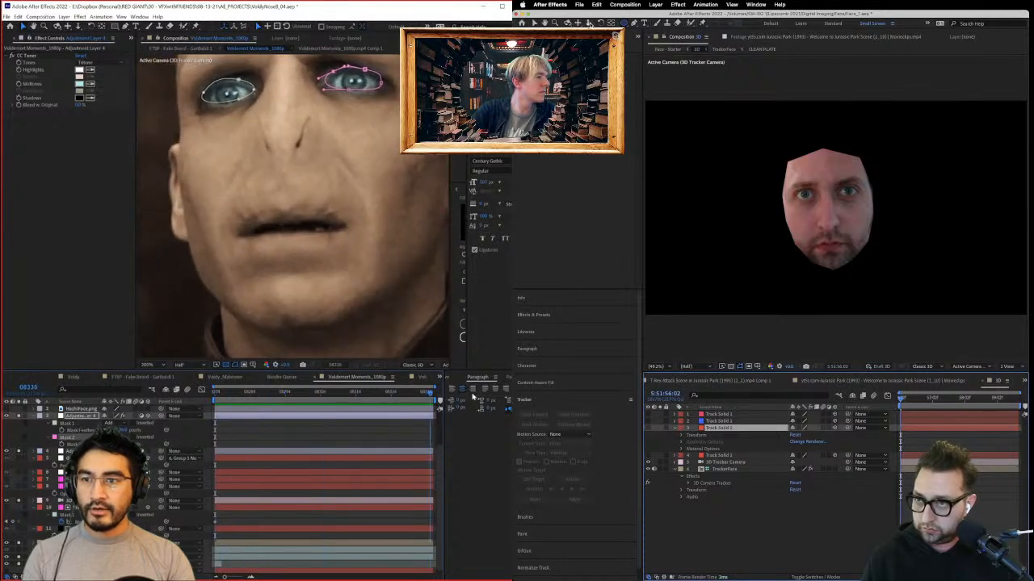
Step: Draw a freeform mask across the forehead on the third track solid, and nudge Voldemort's eye adjustment layer slightly
{"action": "left_click", "coordinate": [799, 171]}
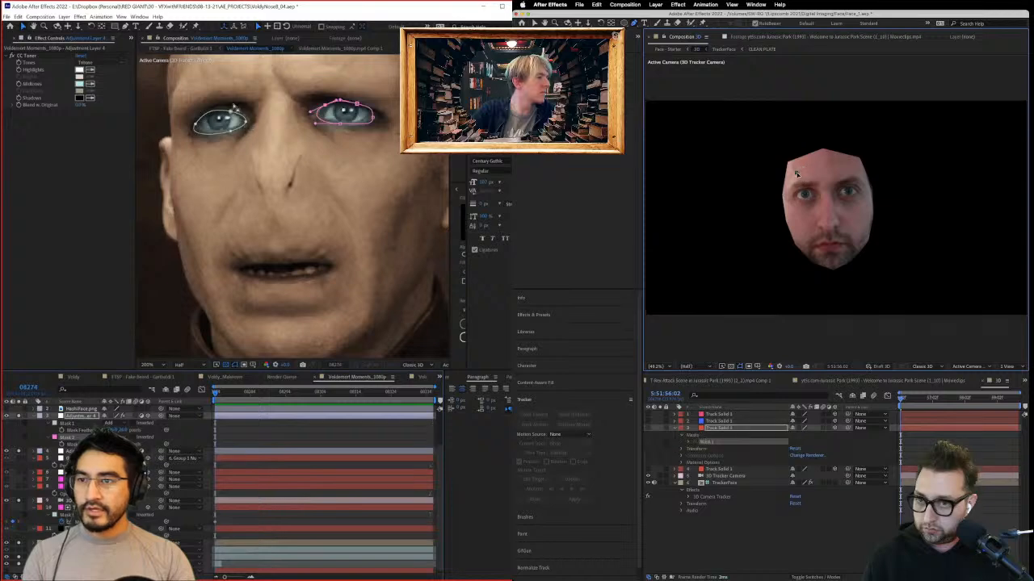
{"action": "left_click", "coordinate": [87, 417]}
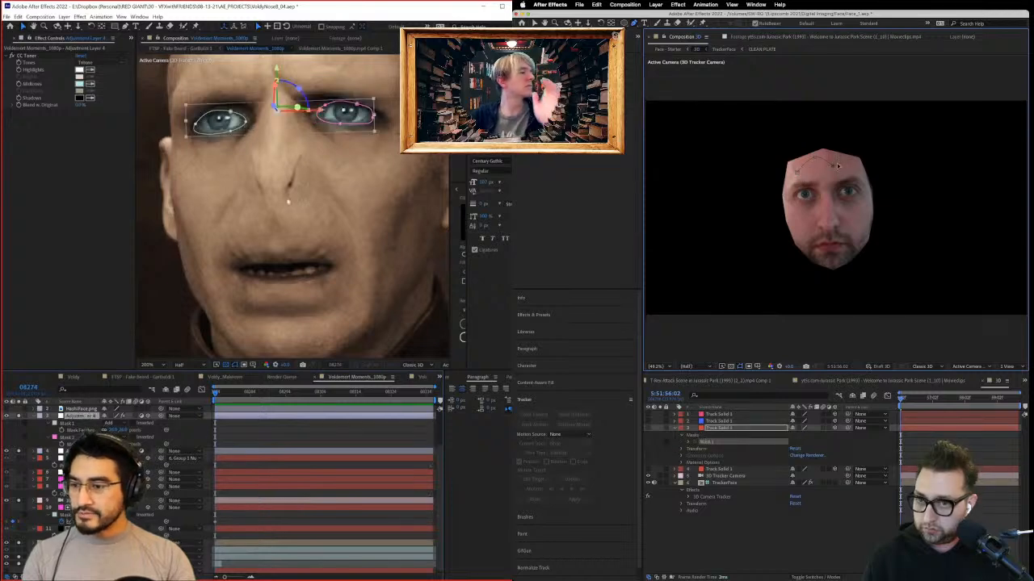
{"action": "left_click_drag", "start_coordinate": [275, 108], "coordinate": [276, 106]}
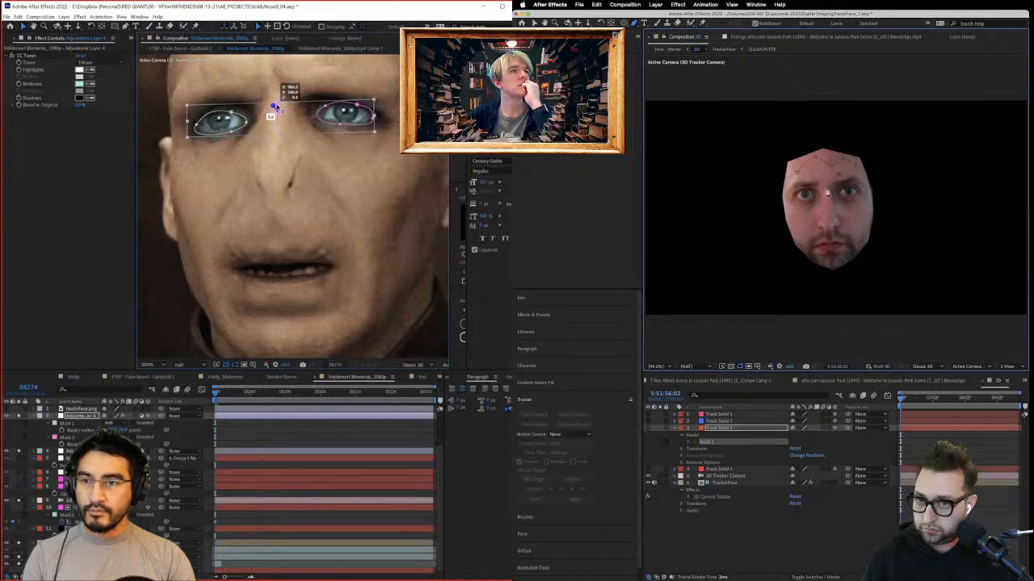
{"action": "left_click_drag", "start_coordinate": [243, 395], "coordinate": [390, 393]}
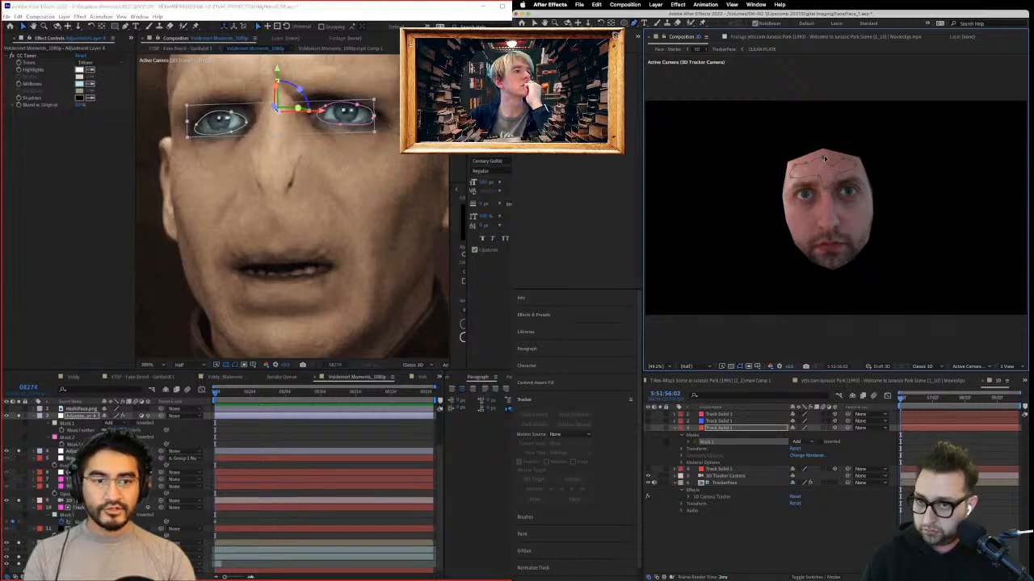
Step: Turn on the forehead track solid's visibility and set its mask feather to 100 pixels
{"action": "left_click", "coordinate": [649, 428]}
{"action": "left_click", "coordinate": [688, 443]}
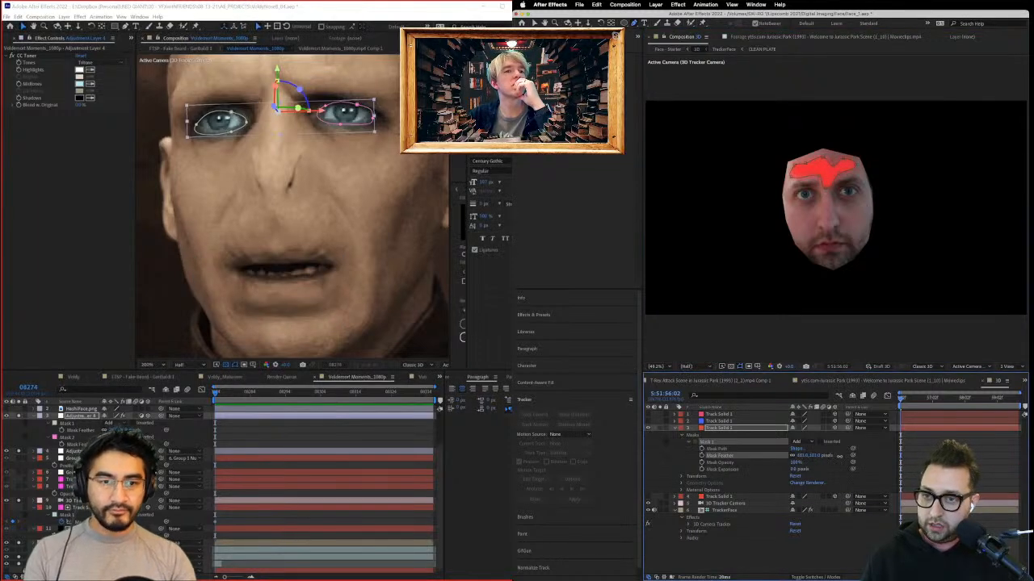
{"action": "left_click", "coordinate": [879, 469]}
Step: Apply the Fractal Noise effect to the masked forehead track solid
{"action": "left_click", "coordinate": [727, 429]}
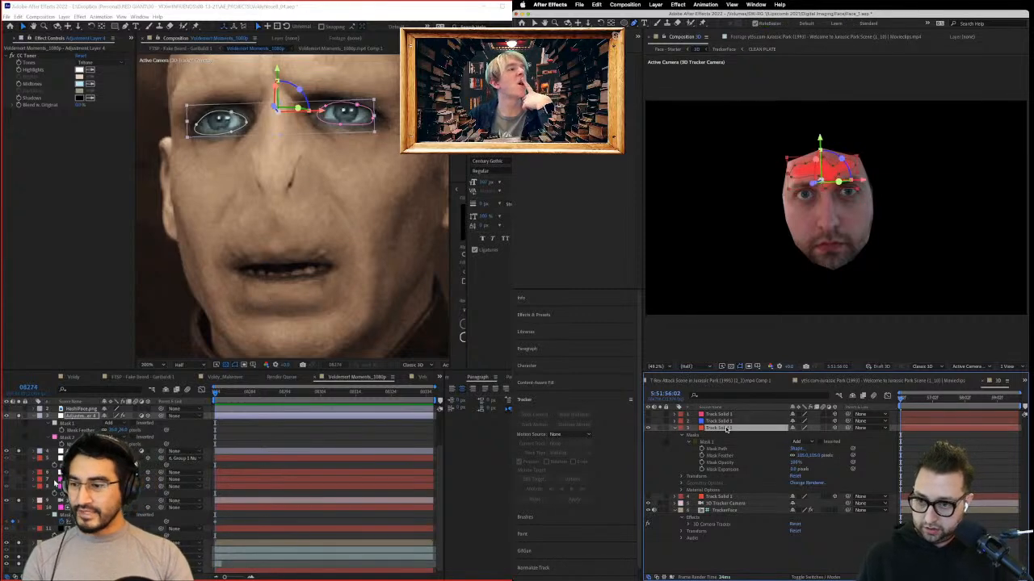
{"action": "key", "text": "ctrl+space"}
{"action": "type", "text": "frac"}
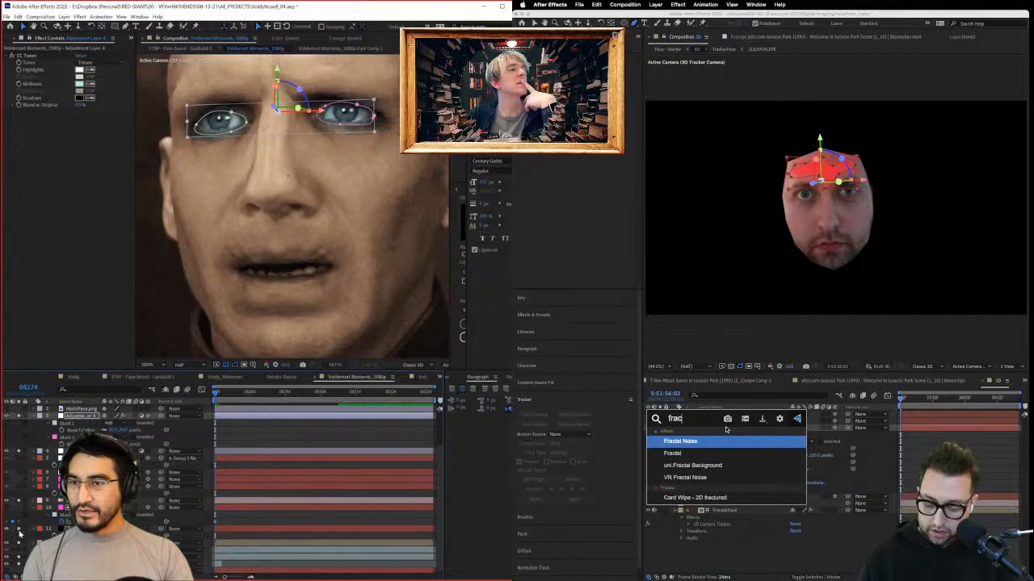
{"action": "left_click", "coordinate": [718, 442]}
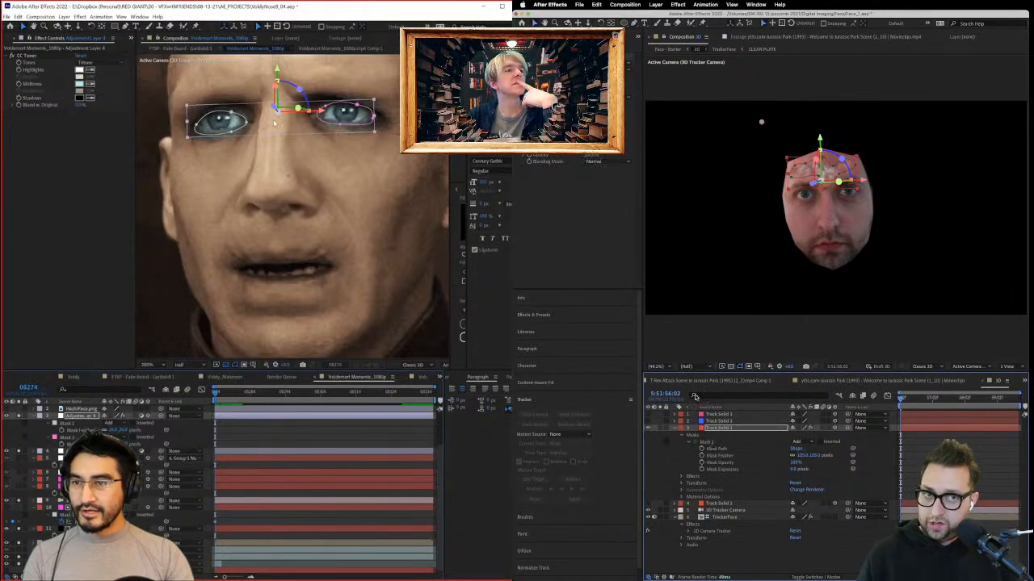
Step: Check the lower edge of Voldemort's left-hand eye mask, clear the selection and preview the shot
{"action": "left_click", "coordinate": [234, 128]}
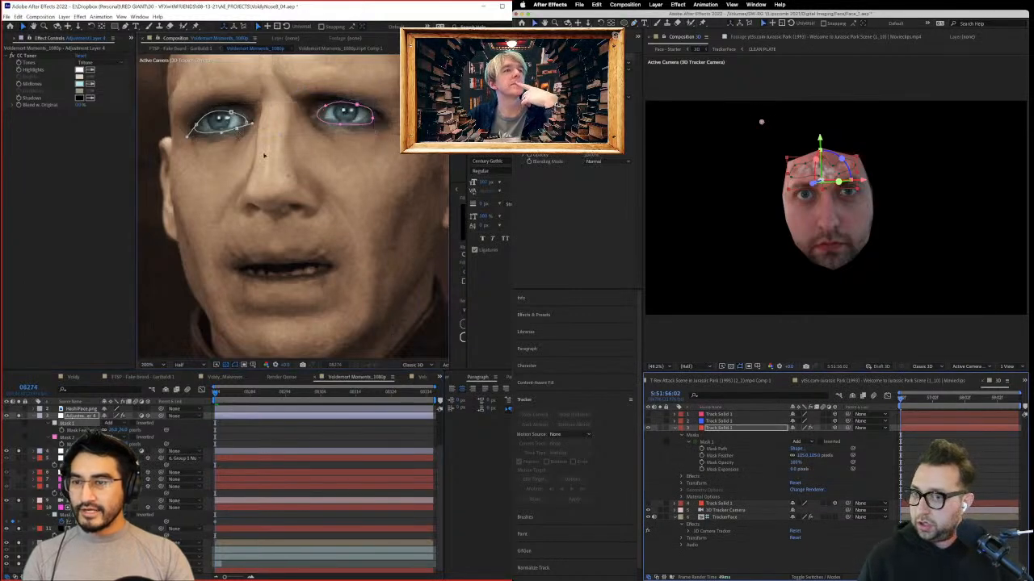
{"action": "scroll", "coordinate": [297, 172], "scroll_direction": "down", "scroll_amount": 2}
{"action": "left_click", "coordinate": [371, 282]}
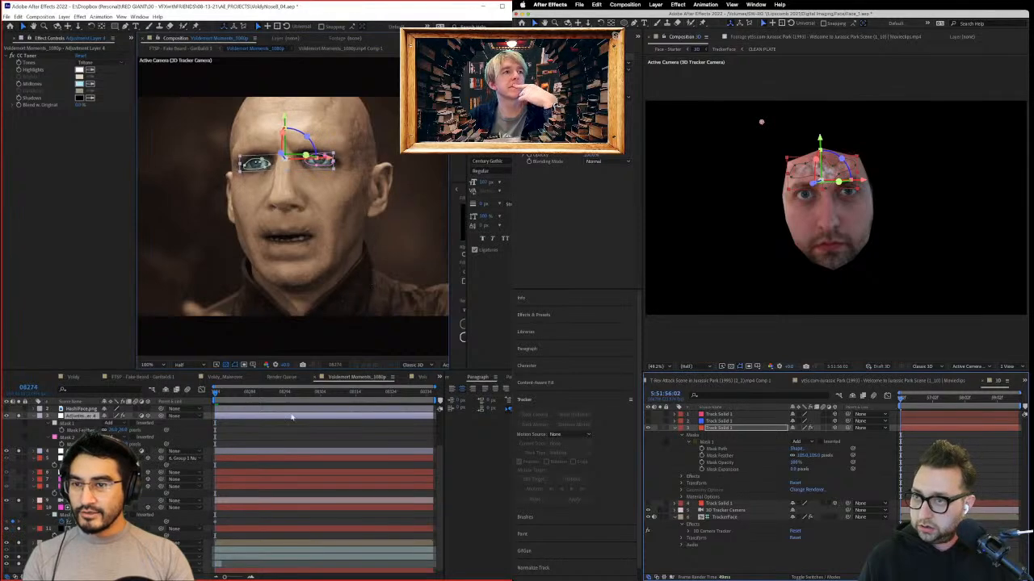
{"action": "left_click", "coordinate": [285, 430]}
{"action": "left_click", "coordinate": [888, 472]}
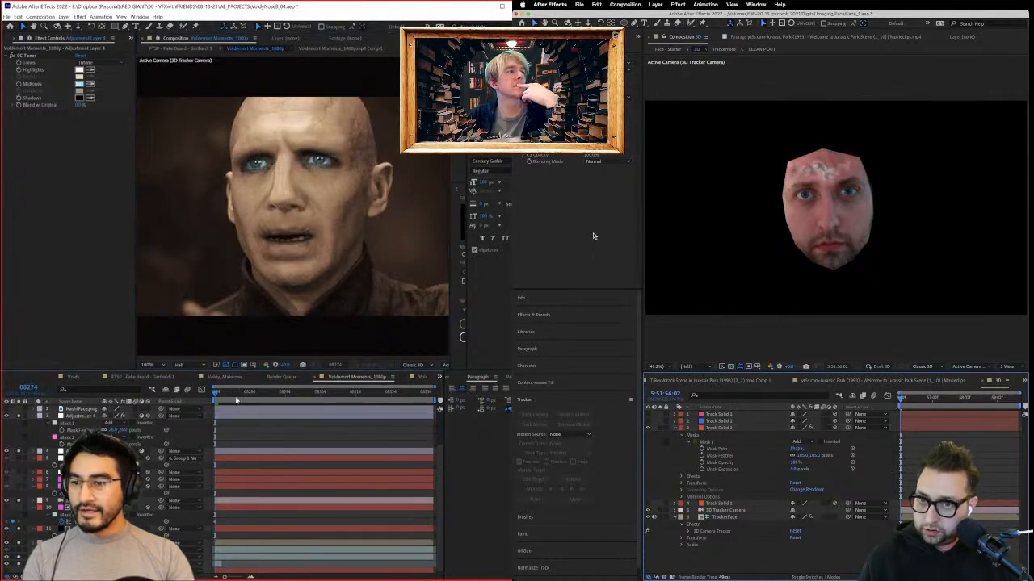
{"action": "key", "text": "space"}
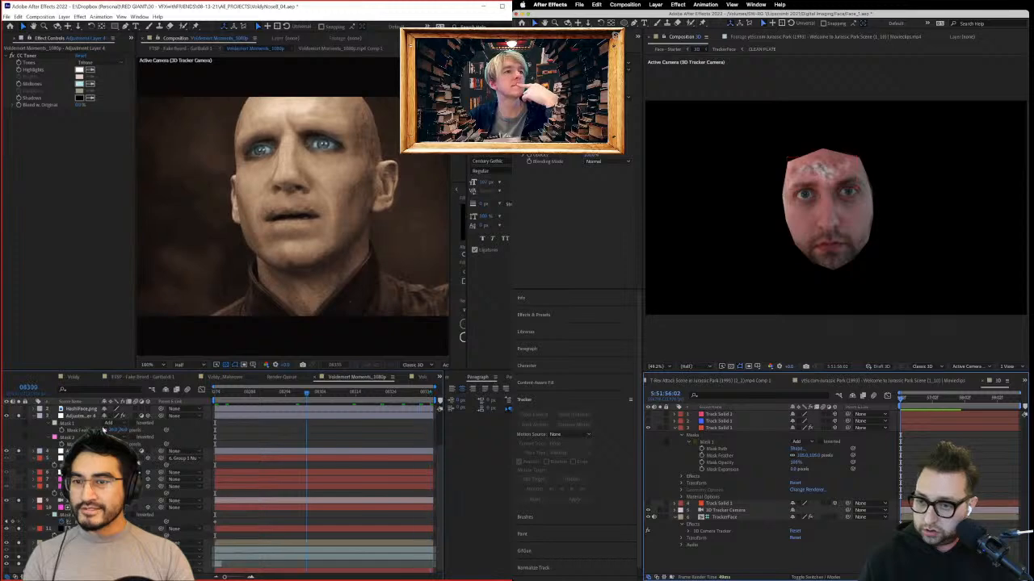
{"action": "key", "text": "space"}
Step: Reuse the forehead solid's Fractal Noise on the second track solid over the cheek and show it, and save the Voldemort project
{"action": "left_click", "coordinate": [721, 428]}
{"action": "key", "text": "ctrl+s"}
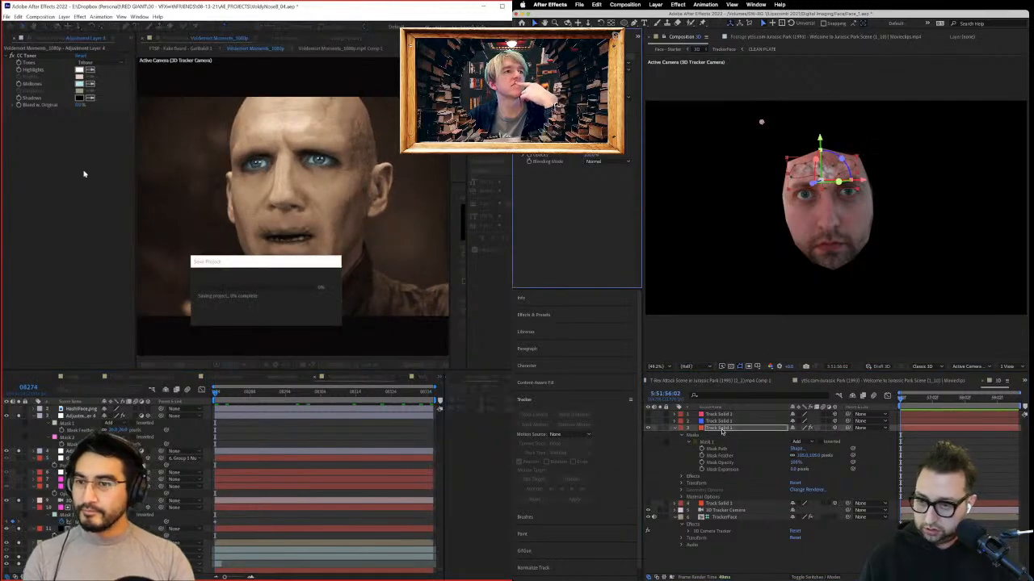
{"action": "left_click", "coordinate": [715, 421]}
{"action": "left_click", "coordinate": [716, 415]}
{"action": "left_click", "coordinate": [13, 38]}
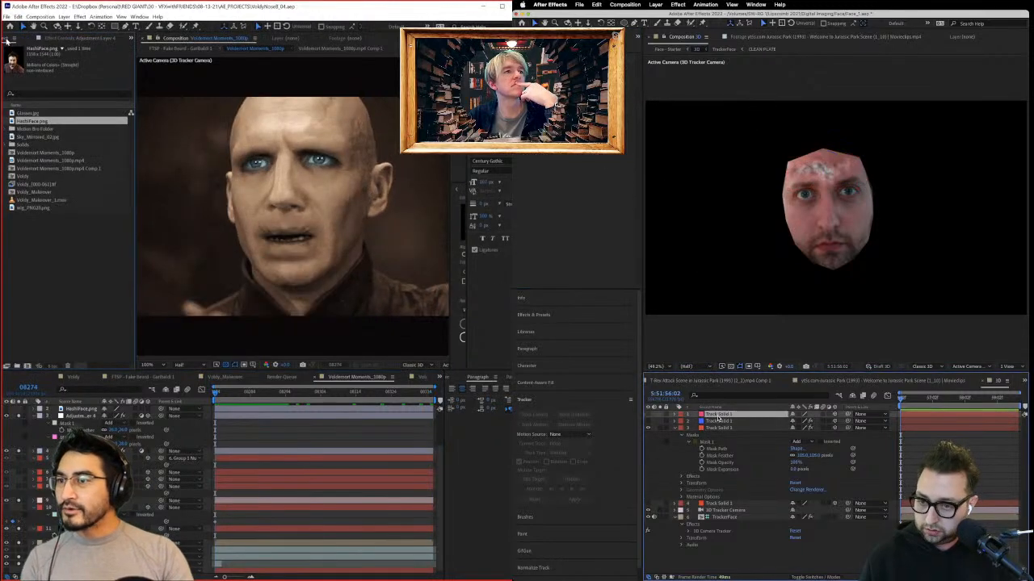
{"action": "left_click", "coordinate": [714, 421]}
{"action": "left_click", "coordinate": [59, 308]}
{"action": "left_click", "coordinate": [648, 421]}
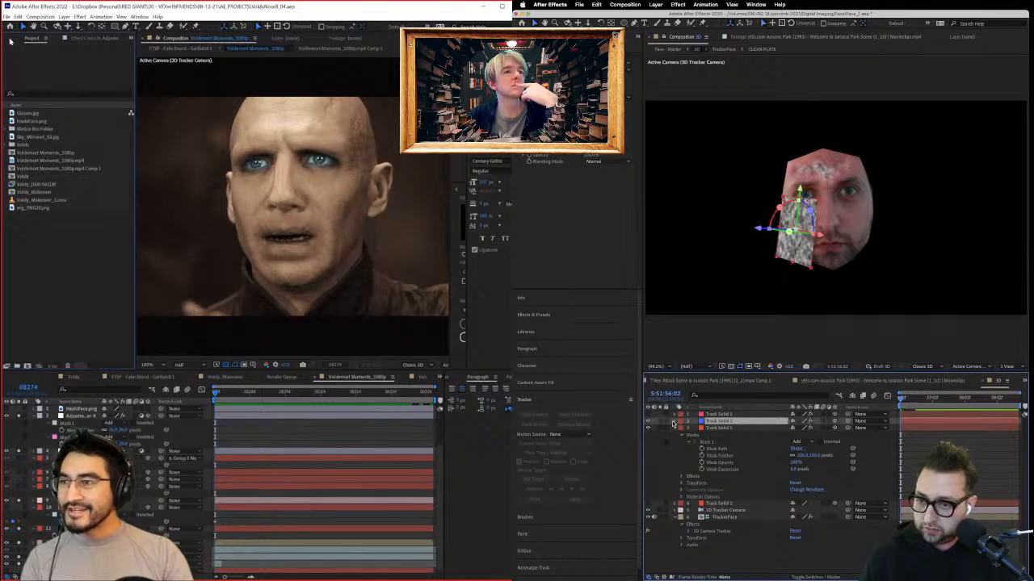
Step: Import the wig PNG from the ELEMENTS folder into the Voldemort project, and open the Face - Starter composition
{"action": "double_click", "coordinate": [45, 242]}
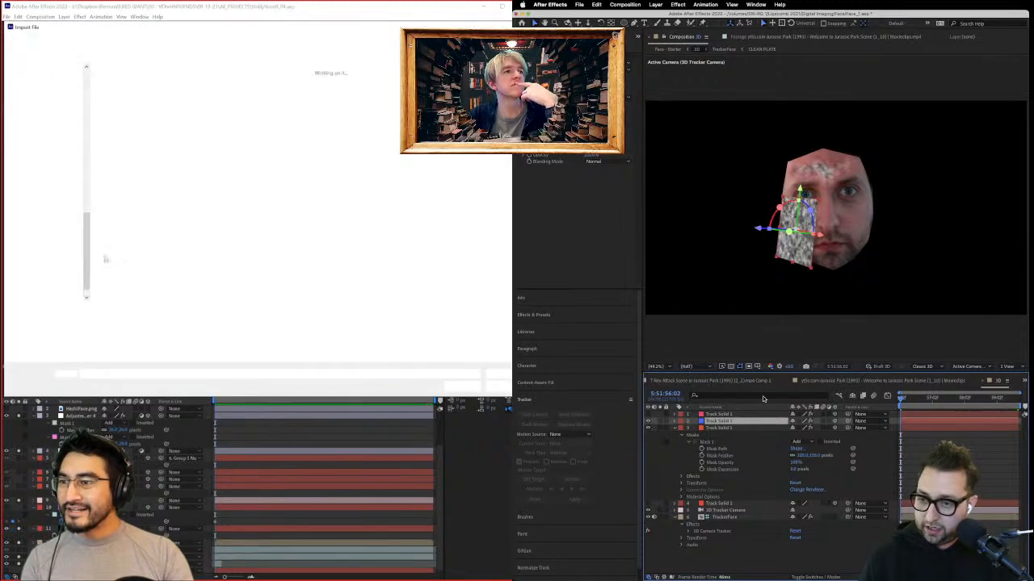
{"action": "left_click", "coordinate": [740, 384]}
{"action": "scroll", "coordinate": [704, 384], "scroll_direction": "up", "scroll_amount": 5}
{"action": "double_click", "coordinate": [261, 86]}
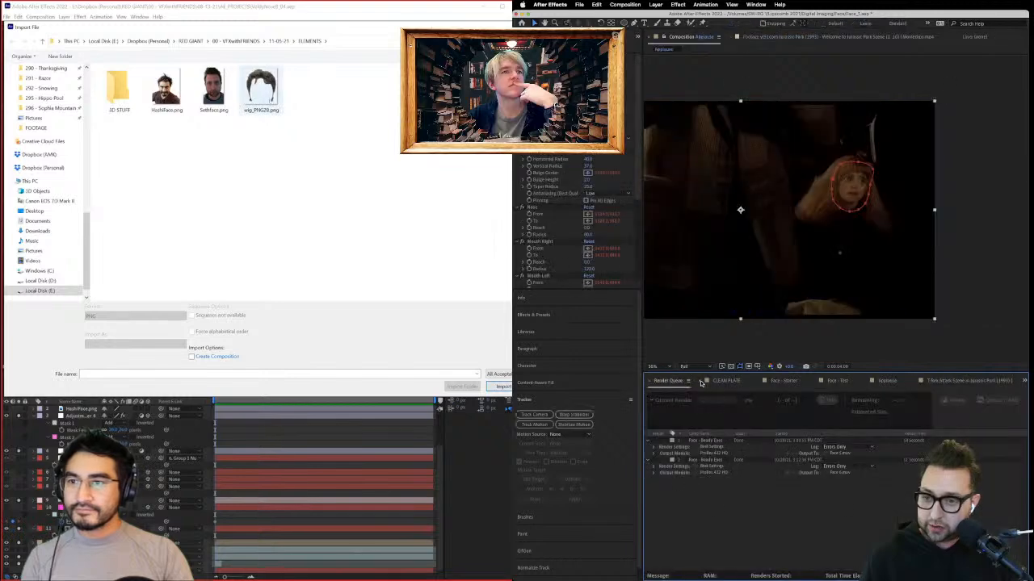
{"action": "left_click", "coordinate": [717, 383]}
{"action": "left_click", "coordinate": [790, 381]}
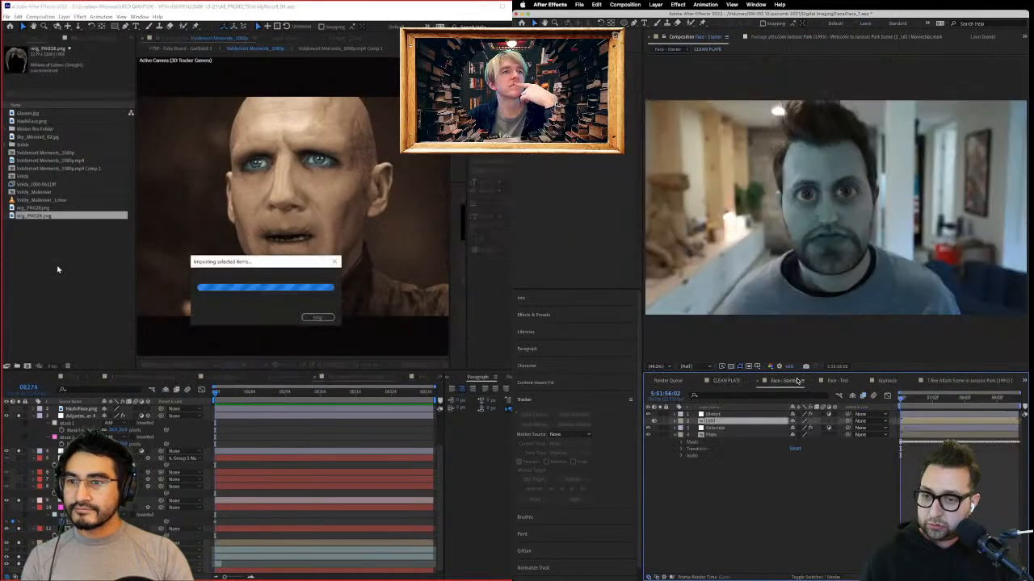
Step: Place the wig PNG in the Voldemort composition as a 3D layer, and solo the Colorista and Plate layers in Face - Starter
{"action": "left_click", "coordinate": [712, 428]}
{"action": "left_click_drag", "start_coordinate": [33, 218], "coordinate": [89, 419]}
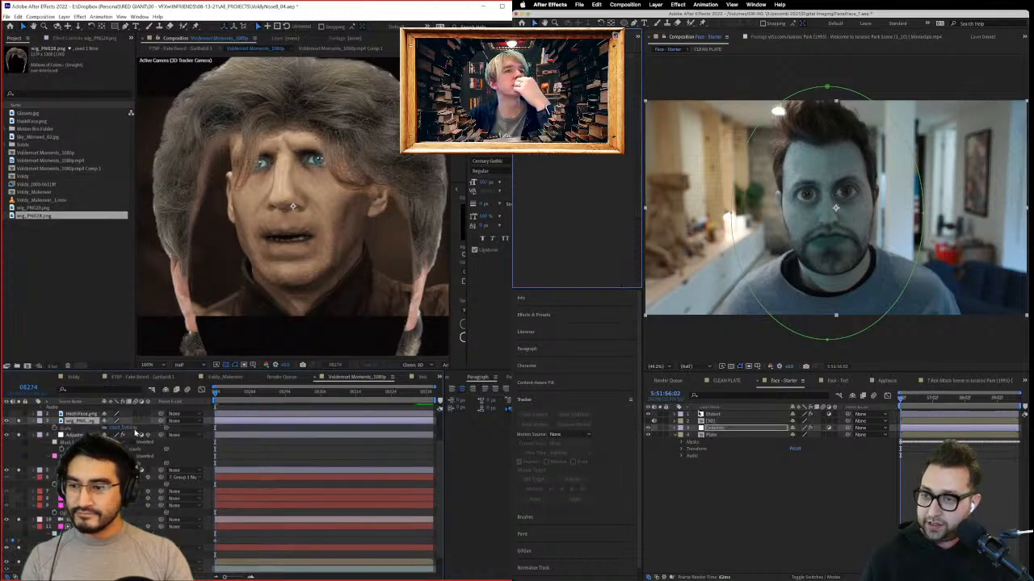
{"action": "left_click", "coordinate": [660, 434]}
{"action": "left_click", "coordinate": [148, 427]}
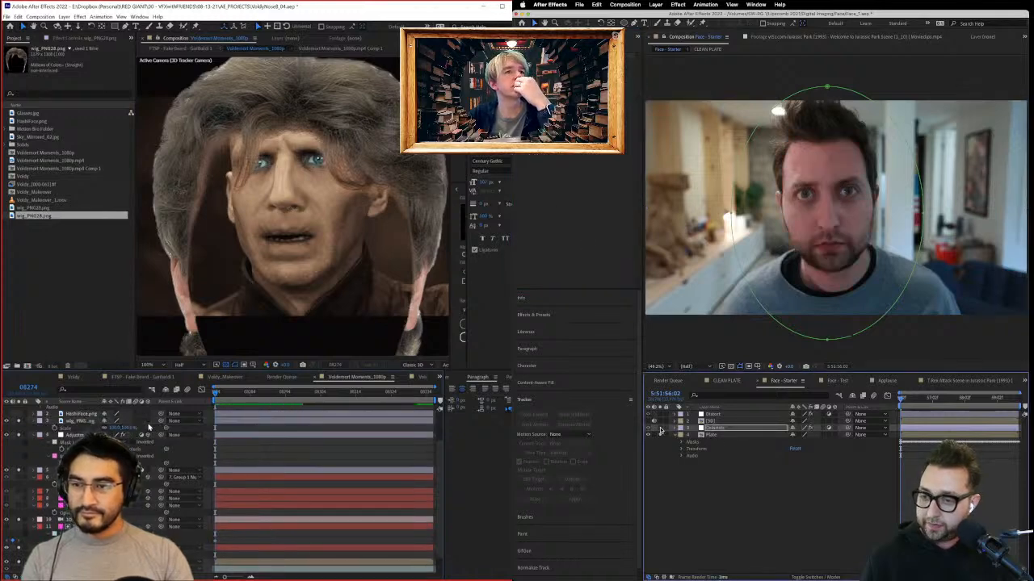
{"action": "left_click", "coordinate": [148, 421]}
{"action": "left_click", "coordinate": [716, 428]}
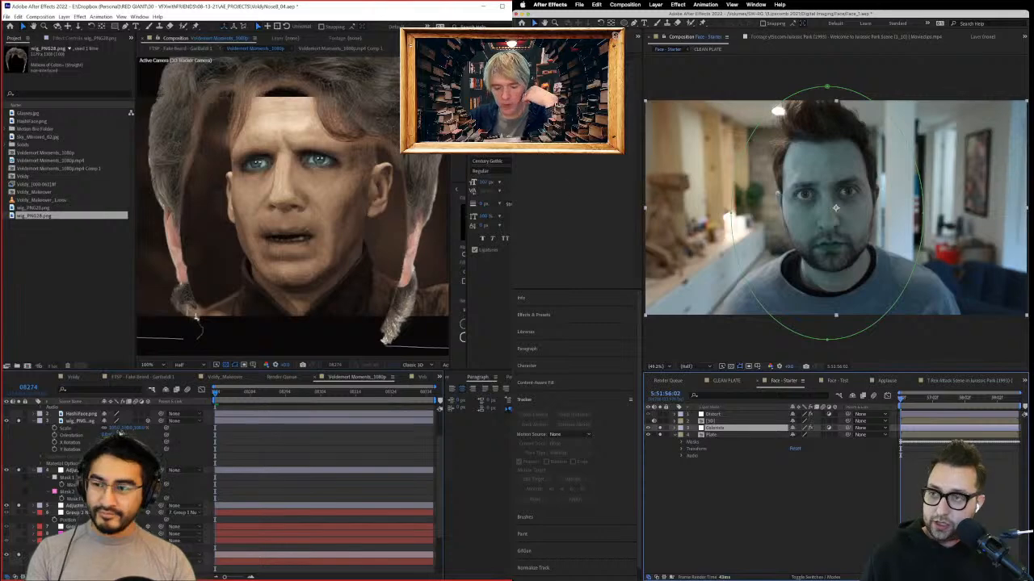
Step: Scale the wig down and move it onto Voldemort's head, and inspect the Colorista face key without changing it
{"action": "left_click", "coordinate": [80, 425]}
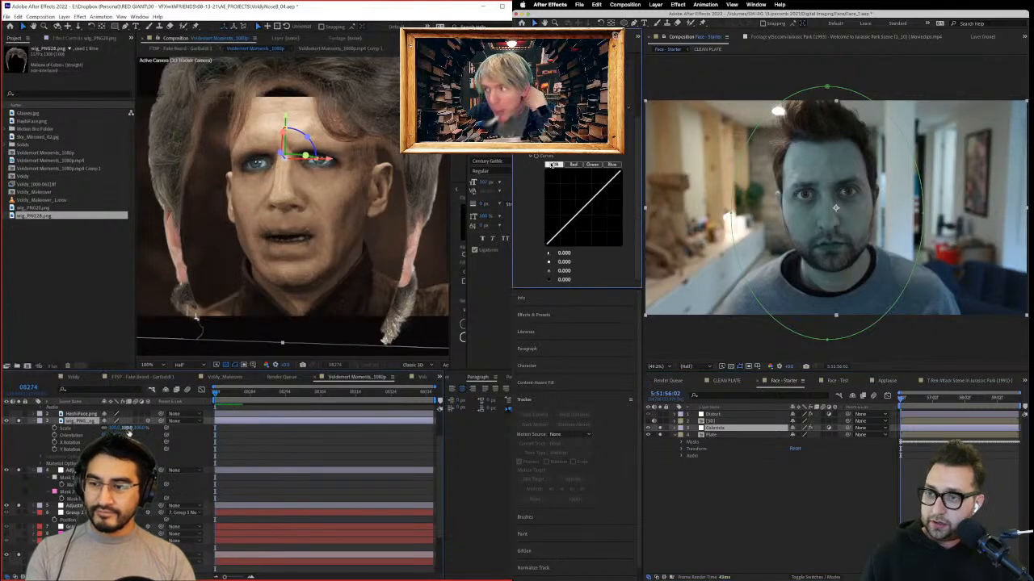
{"action": "left_click_drag", "start_coordinate": [121, 428], "coordinate": [89, 428]}
{"action": "left_click", "coordinate": [551, 164]}
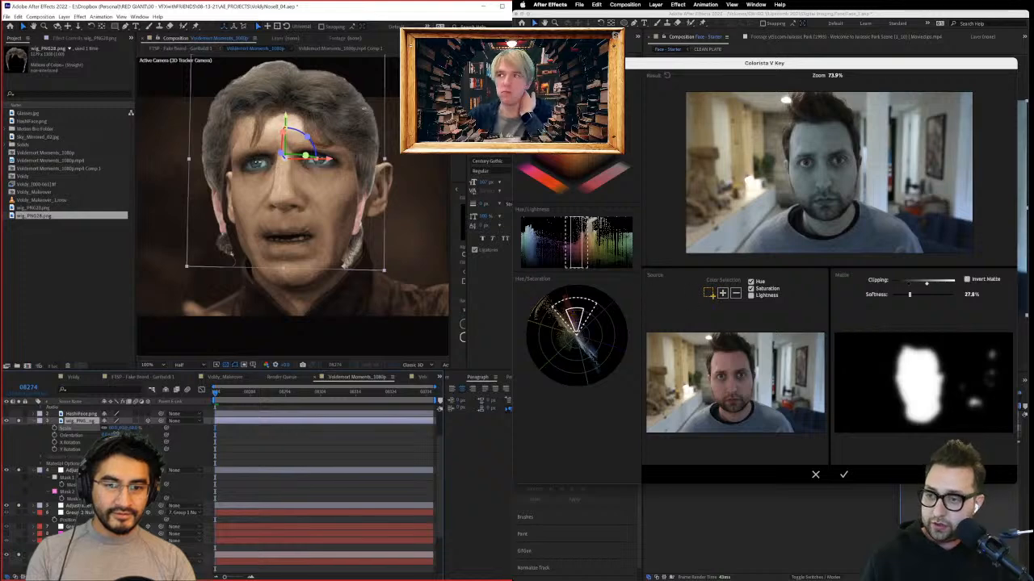
{"action": "left_click_drag", "start_coordinate": [115, 429], "coordinate": [117, 428]}
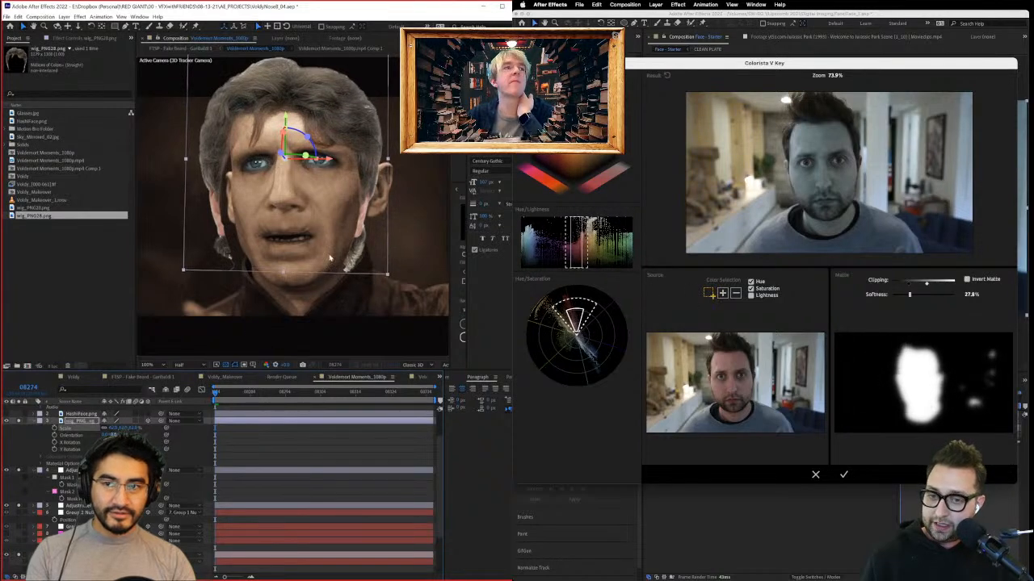
{"action": "left_click_drag", "start_coordinate": [357, 149], "coordinate": [369, 138]}
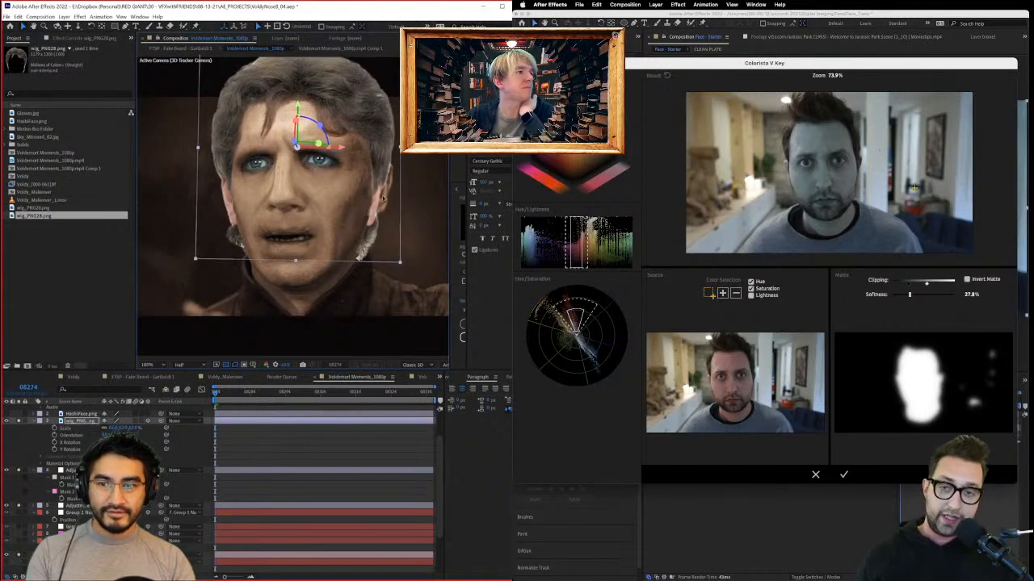
{"action": "left_click_drag", "start_coordinate": [382, 198], "coordinate": [383, 197]}
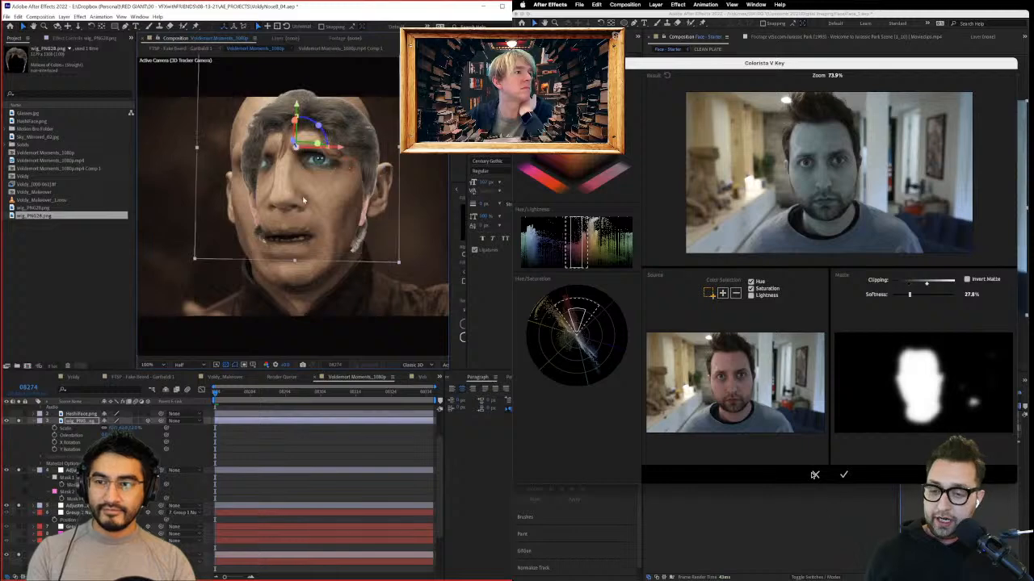
{"action": "left_click", "coordinate": [813, 475]}
Step: Draw a feathered elliptical mask around the wig's hair and pull its side points inward, and shift the Colorista face tint towards blue
{"action": "left_click_drag", "start_coordinate": [314, 193], "coordinate": [308, 242]}
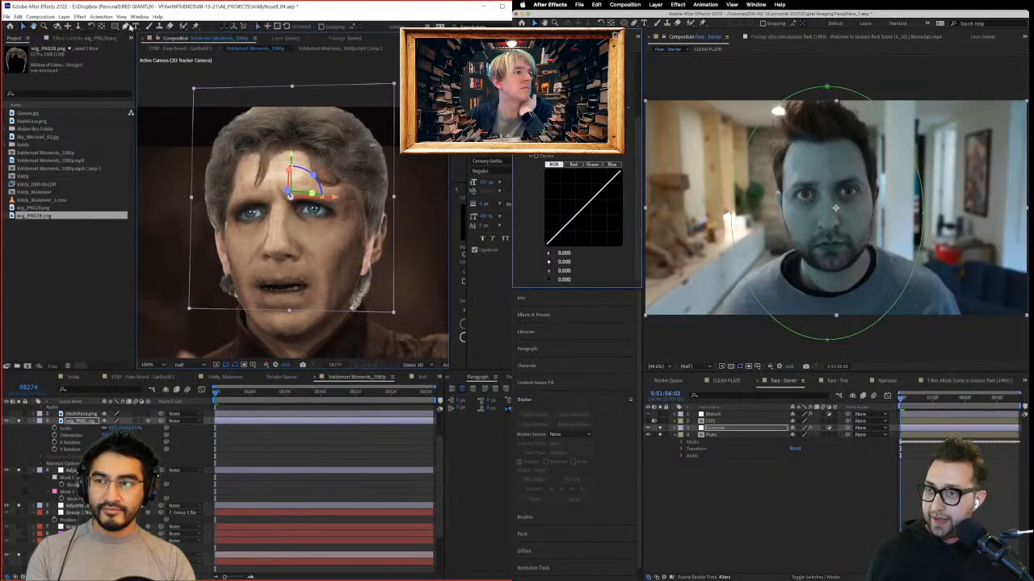
{"action": "scroll", "coordinate": [577, 218], "scroll_direction": "up", "scroll_amount": 3}
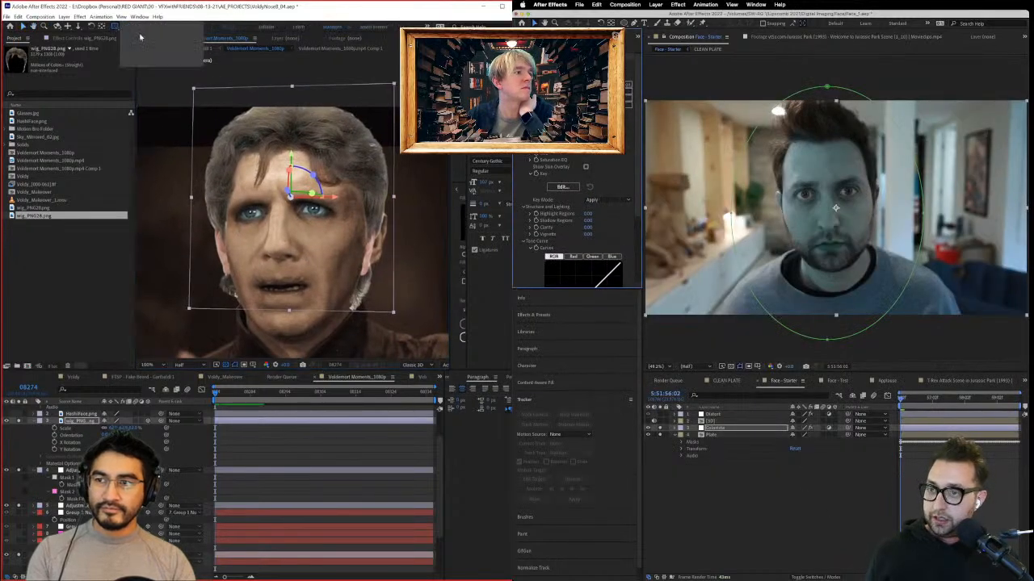
{"action": "left_click_drag", "start_coordinate": [192, 77], "coordinate": [409, 260]}
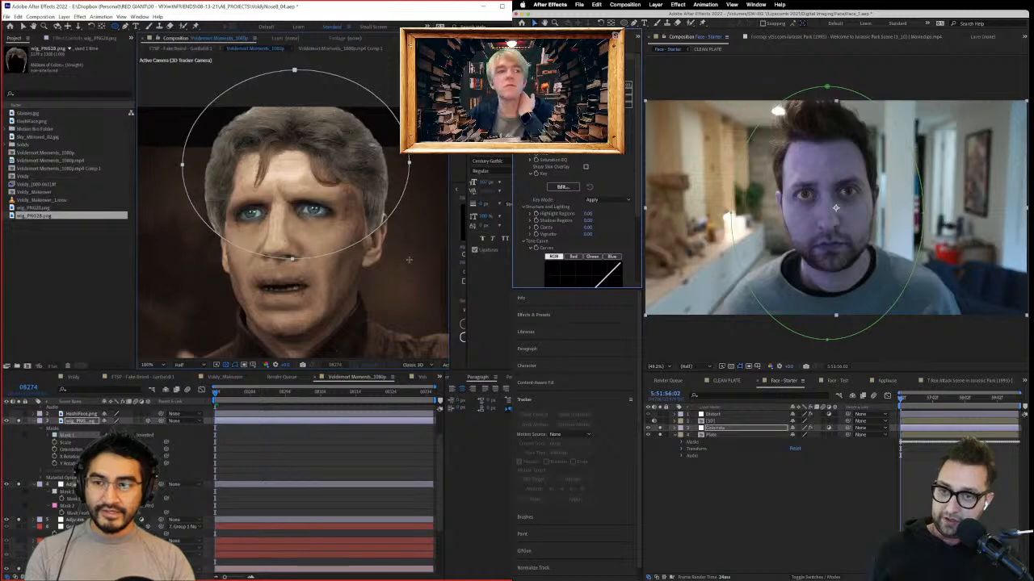
{"action": "key", "text": "f"}
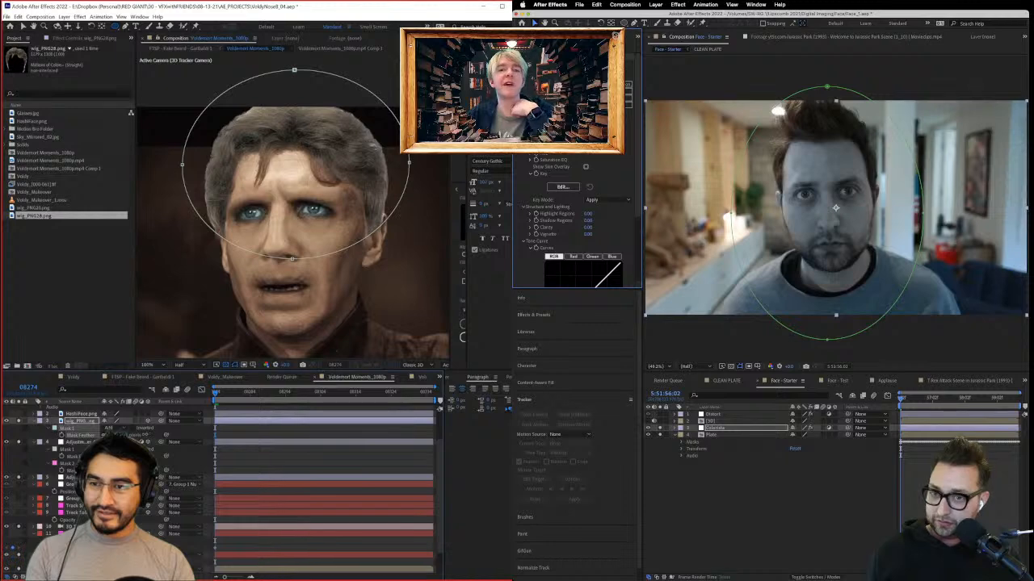
{"action": "left_click_drag", "start_coordinate": [183, 166], "coordinate": [197, 172]}
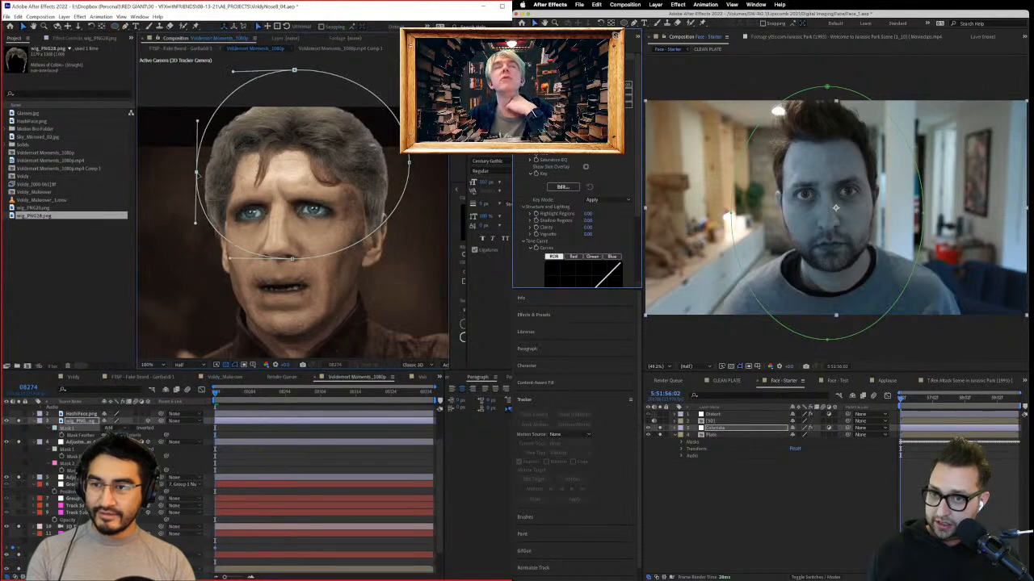
{"action": "left_click", "coordinate": [800, 529]}
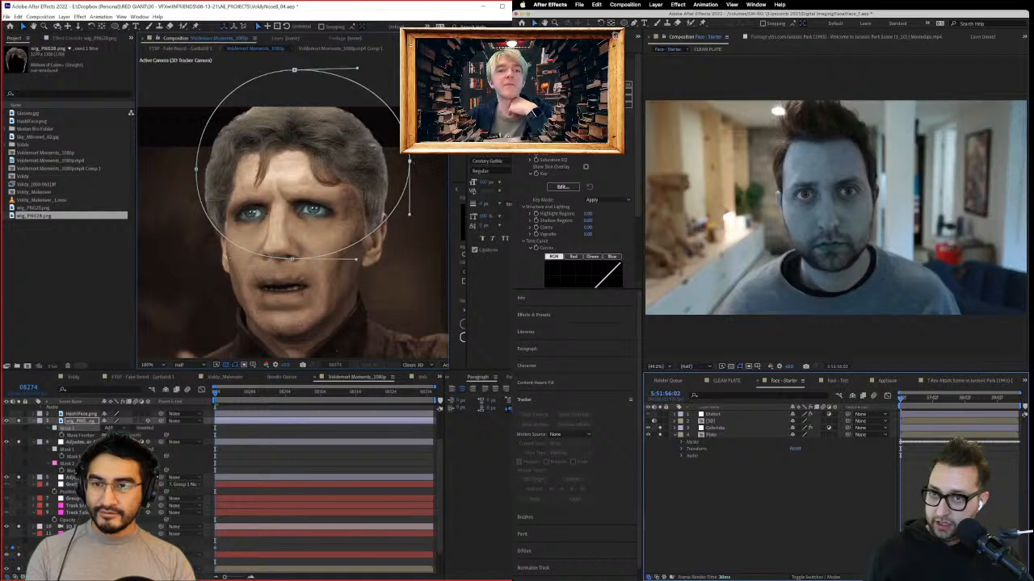
{"action": "left_click", "coordinate": [715, 428]}
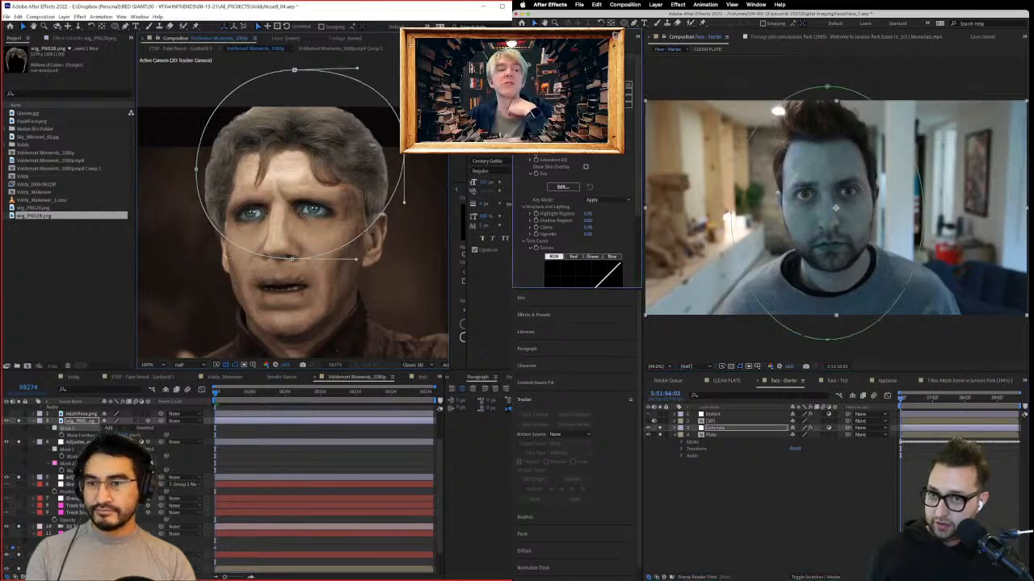
{"action": "left_click", "coordinate": [261, 428]}
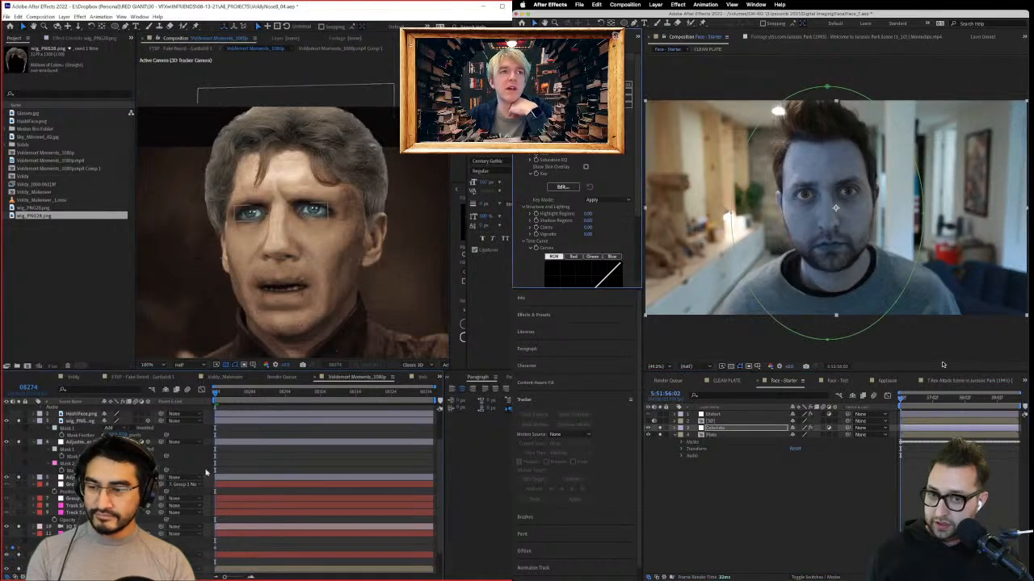
Step: Save the Voldemort project and preview the masked wig, and close the spare compositions beside Face - Starter
{"action": "key", "text": "ctrl+s"}
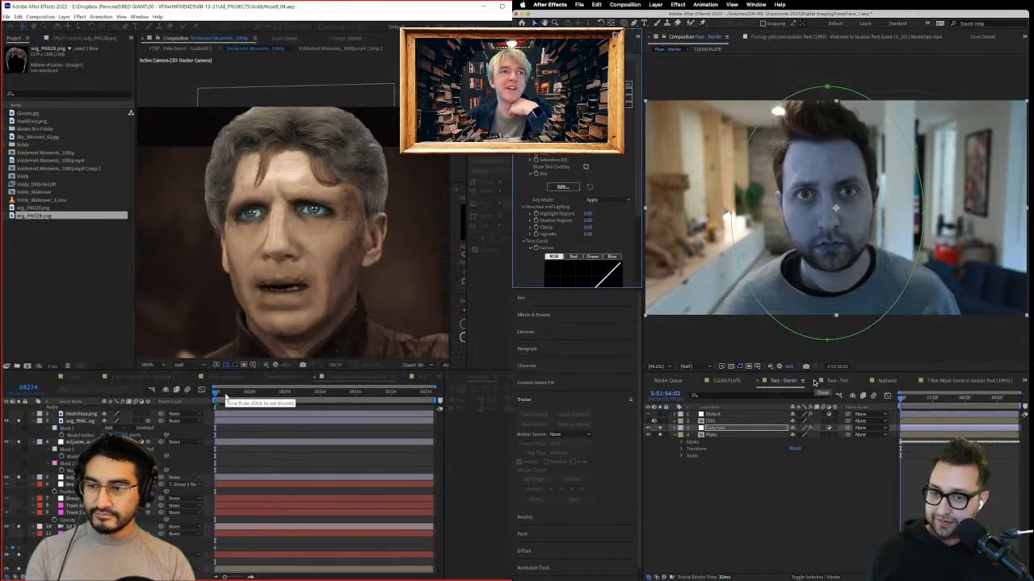
{"action": "key", "text": "space"}
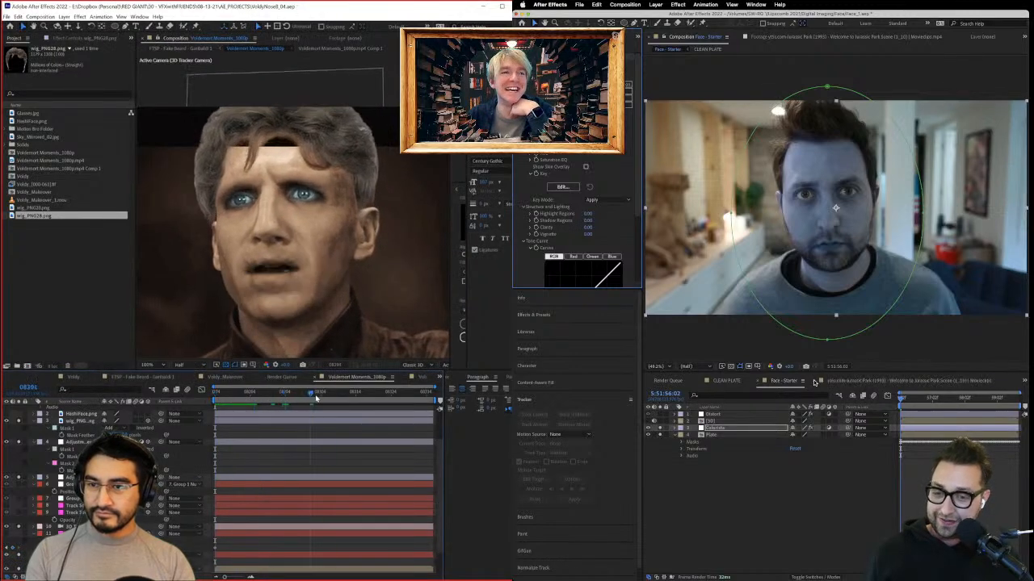
{"action": "left_click", "coordinate": [813, 381]}
{"action": "key", "text": "space"}
Step: Tilt the wig and stretch it slightly taller on Voldemort's head, and select the 3D precomposition layer in Face - Starter
{"action": "double_click", "coordinate": [712, 421]}
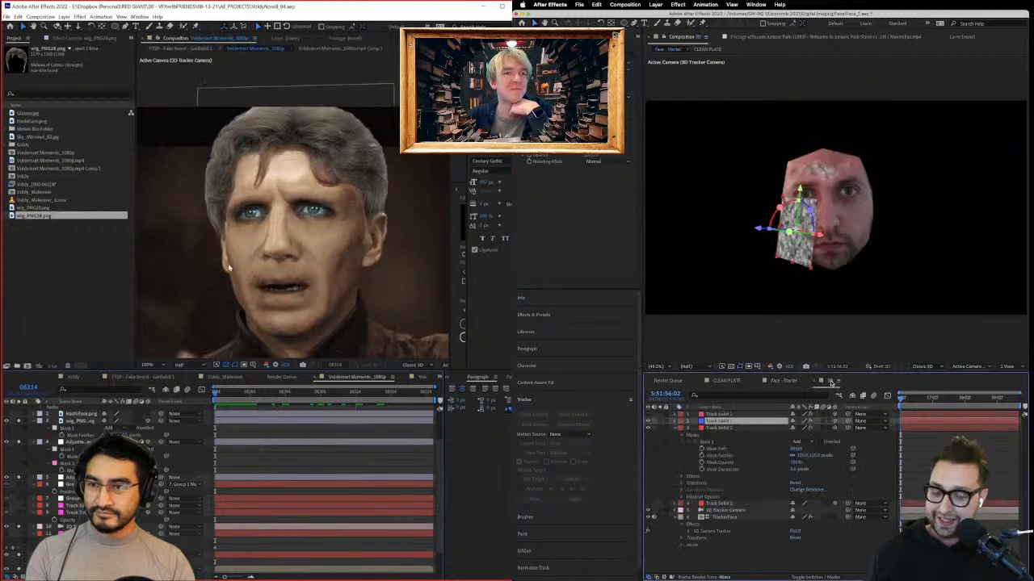
{"action": "left_click", "coordinate": [317, 133]}
{"action": "left_click", "coordinate": [783, 381]}
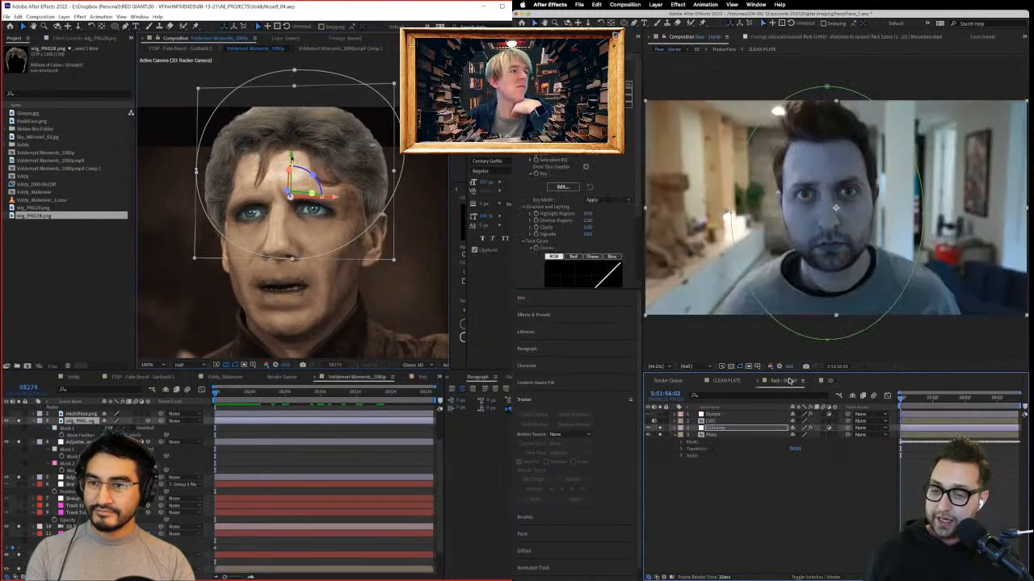
{"action": "left_click", "coordinate": [711, 421]}
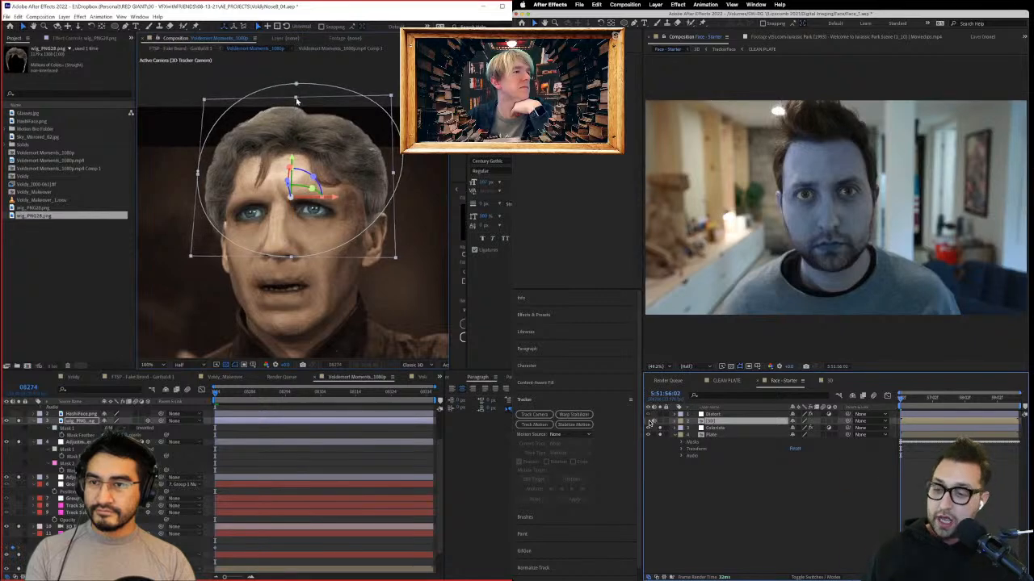
{"action": "left_click_drag", "start_coordinate": [296, 97], "coordinate": [298, 83]}
Step: Hide the cheek track solid in the 3D composition, and solo the 3D layer in Face - Starter with the Multiply blending mode
{"action": "left_click", "coordinate": [831, 380]}
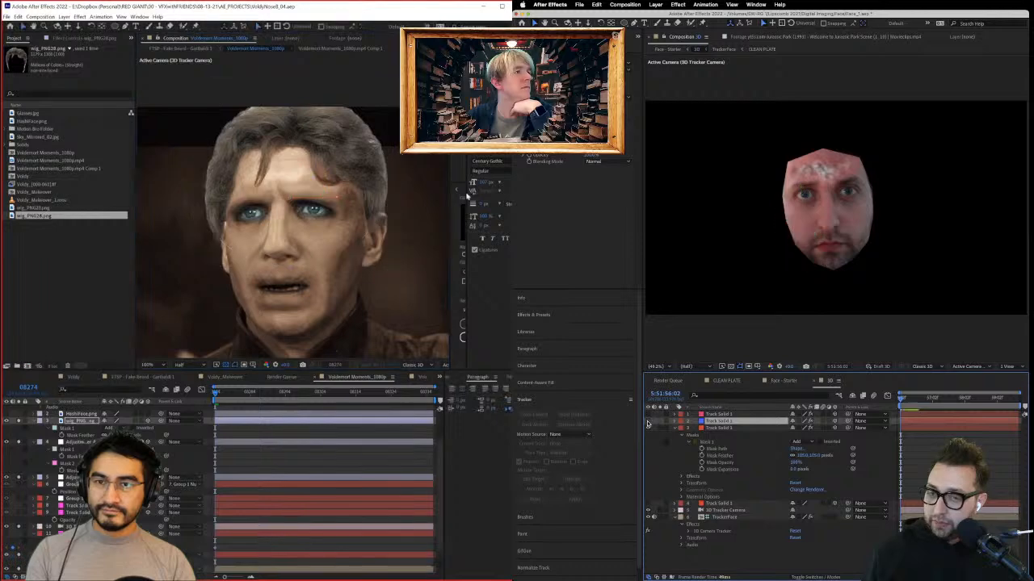
{"action": "left_click", "coordinate": [777, 381]}
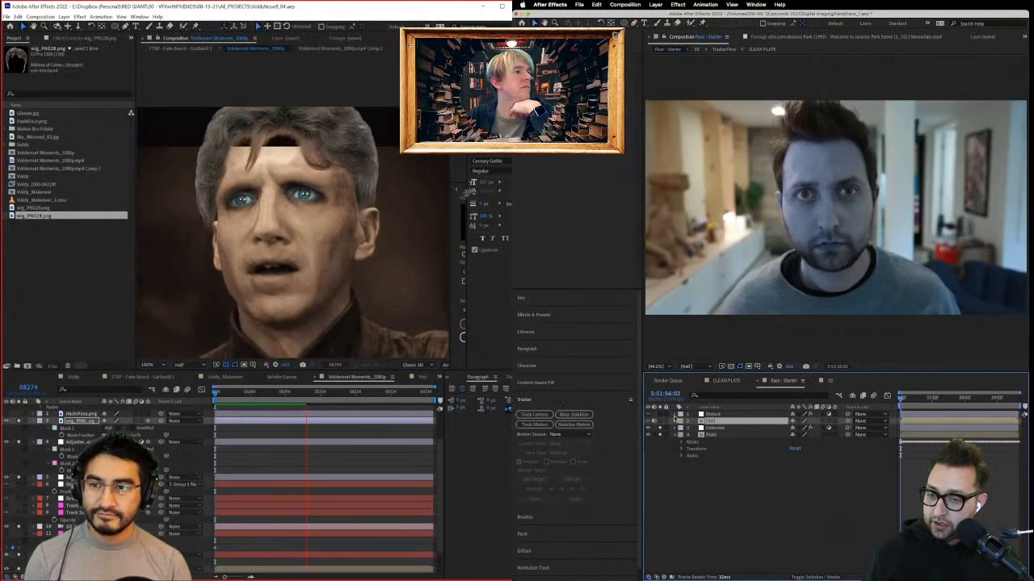
{"action": "left_click", "coordinate": [660, 421]}
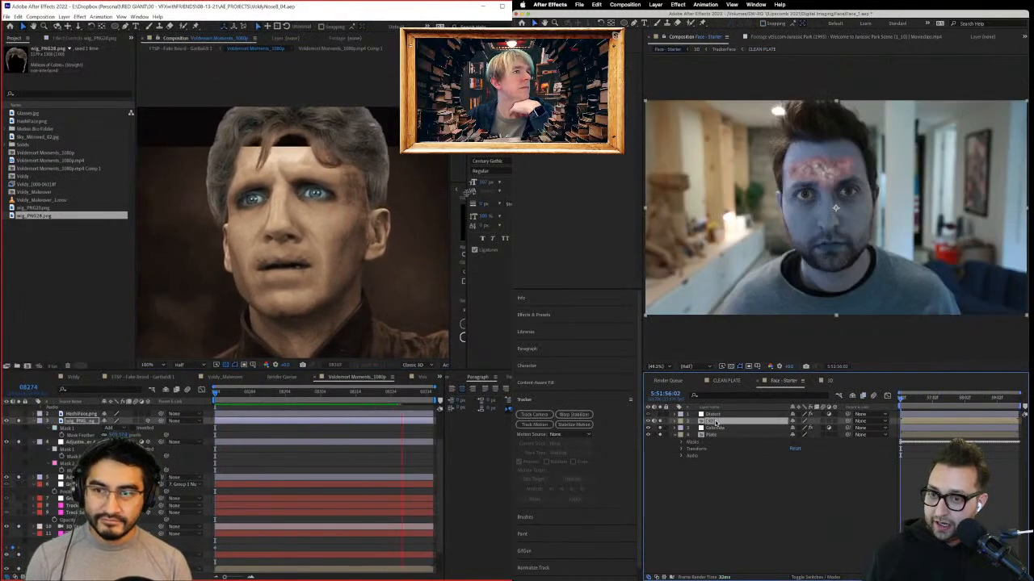
{"action": "left_click", "coordinate": [805, 577]}
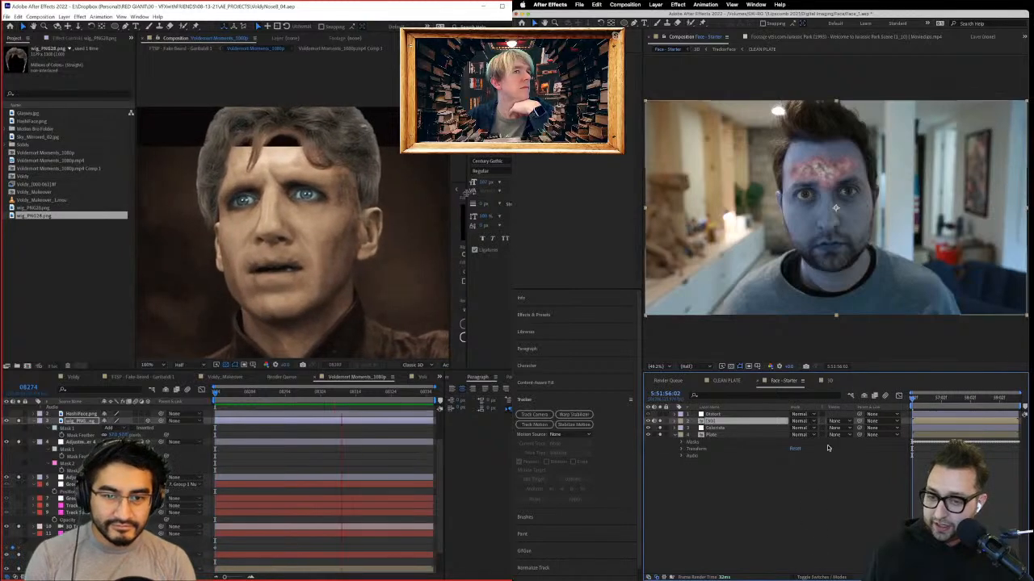
{"action": "left_click", "coordinate": [808, 420]}
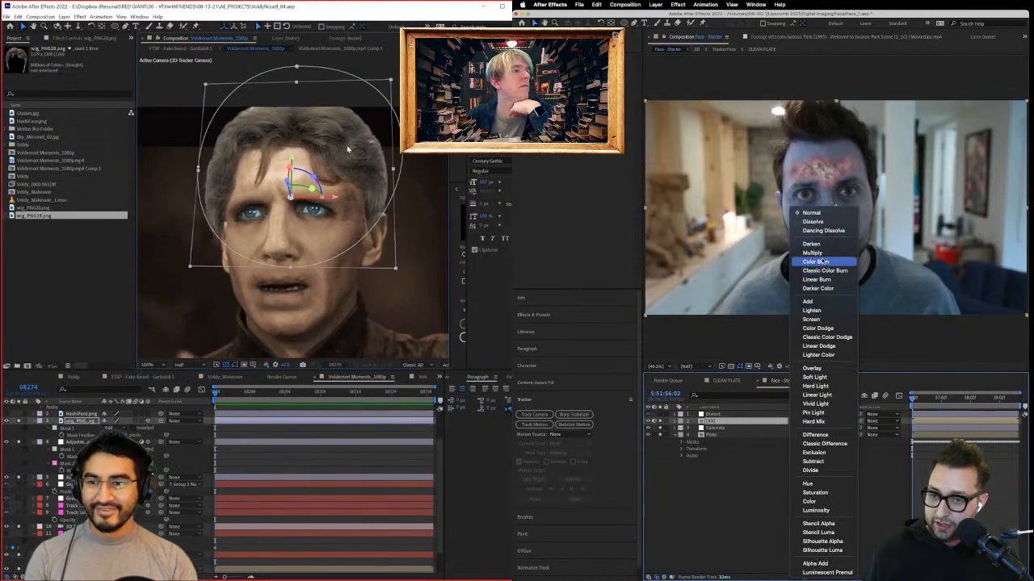
{"action": "left_click", "coordinate": [815, 253]}
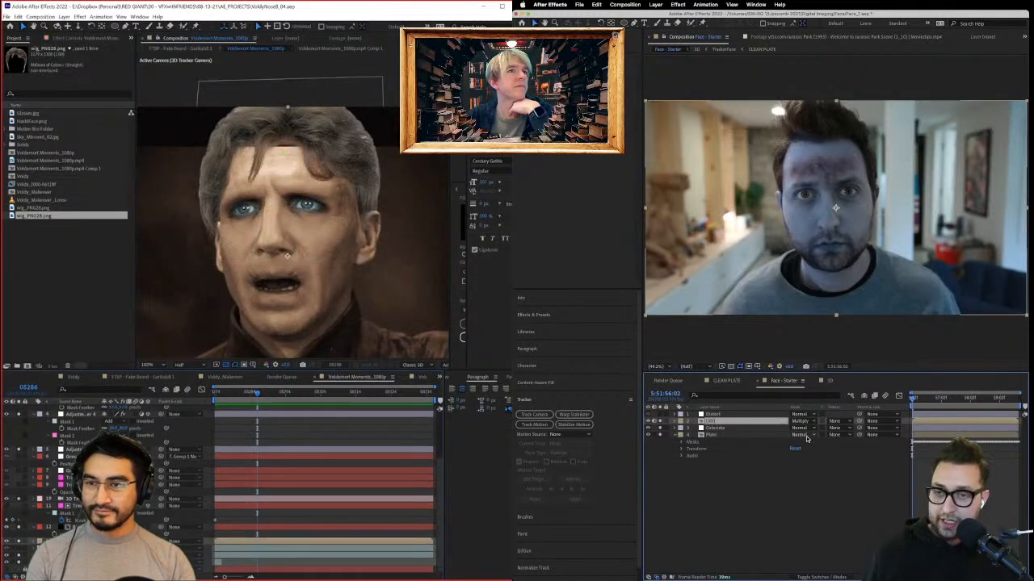
Step: Preview the Face - Starter shot and examine the forehead texture close up at 100% zoom
{"action": "left_click", "coordinate": [751, 463]}
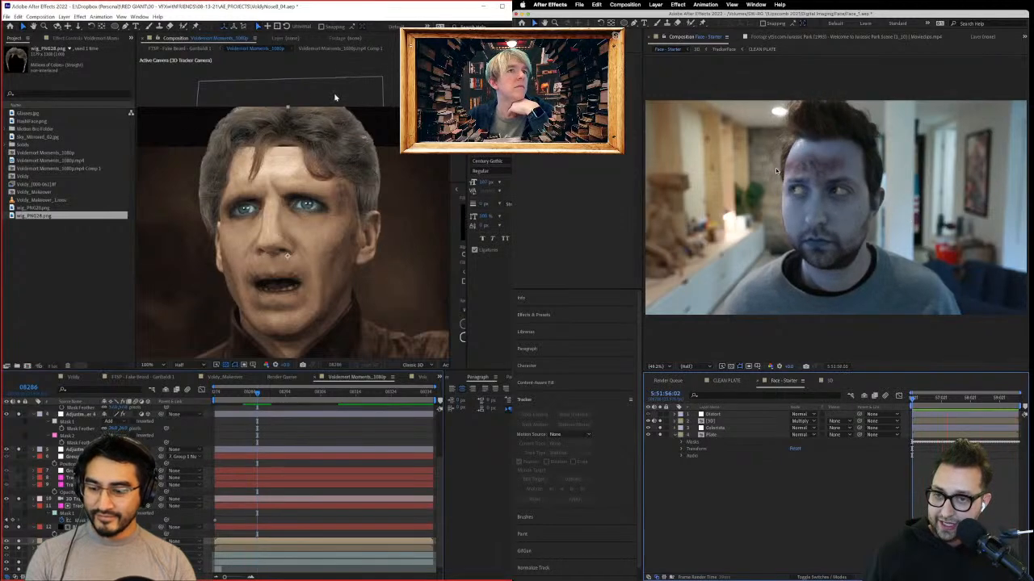
{"action": "key", "text": "space"}
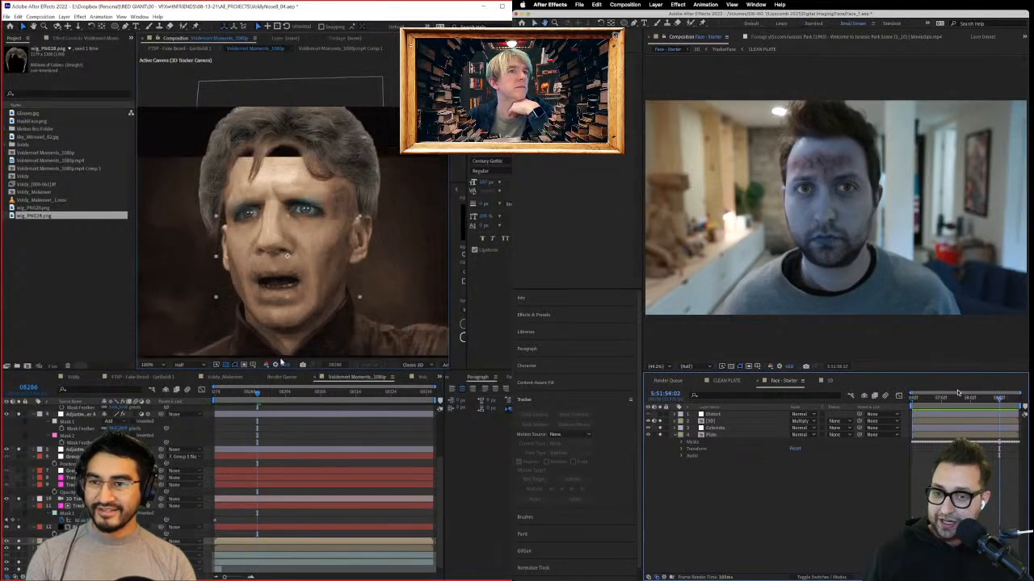
{"action": "left_click_drag", "start_coordinate": [976, 400], "coordinate": [953, 394]}
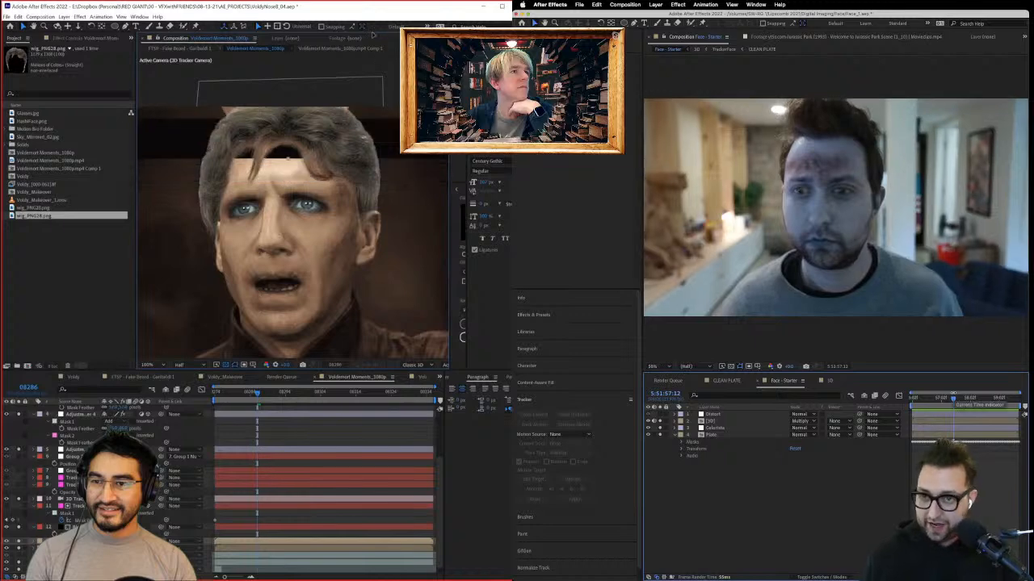
{"action": "key", "text": "slash"}
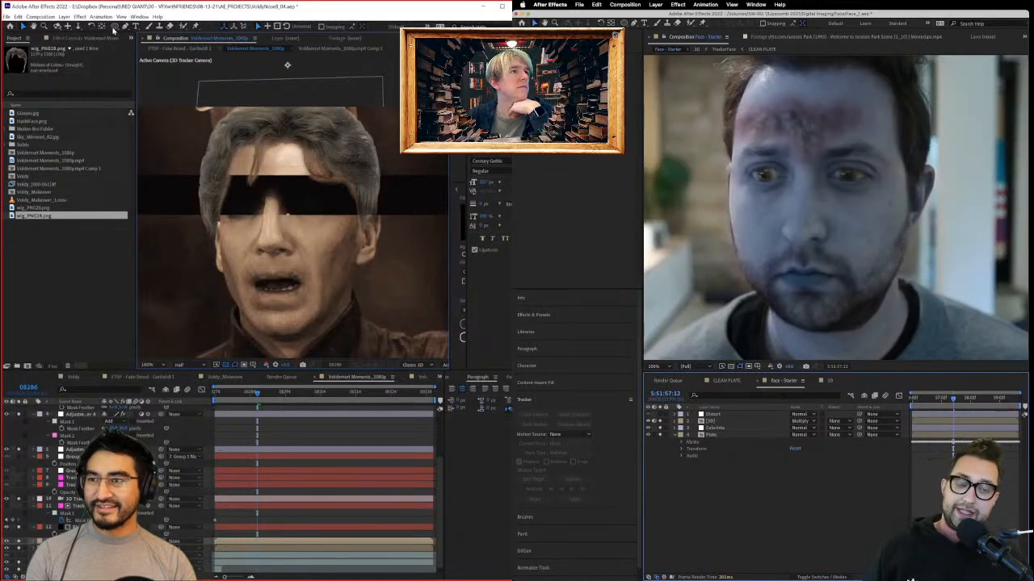
Step: Draw an elliptical mask over Voldemort's upper forehead and reshape its lower and side points, and check the forehead texture across the Face - Starter shot
{"action": "mouse_move", "coordinate": [229, 125]}
{"action": "left_mouse_down"}
{"action": "mouse_move", "coordinate": [315, 150]}
{"action": "mouse_move", "coordinate": [339, 175]}
{"action": "mouse_move", "coordinate": [346, 169]}
{"action": "left_mouse_up"}
{"action": "mouse_move", "coordinate": [954, 400]}
{"action": "left_mouse_down"}
{"action": "mouse_move", "coordinate": [989, 399]}
{"action": "mouse_move", "coordinate": [974, 391]}
{"action": "left_mouse_up"}
{"action": "left_click_drag", "start_coordinate": [290, 169], "coordinate": [288, 157]}
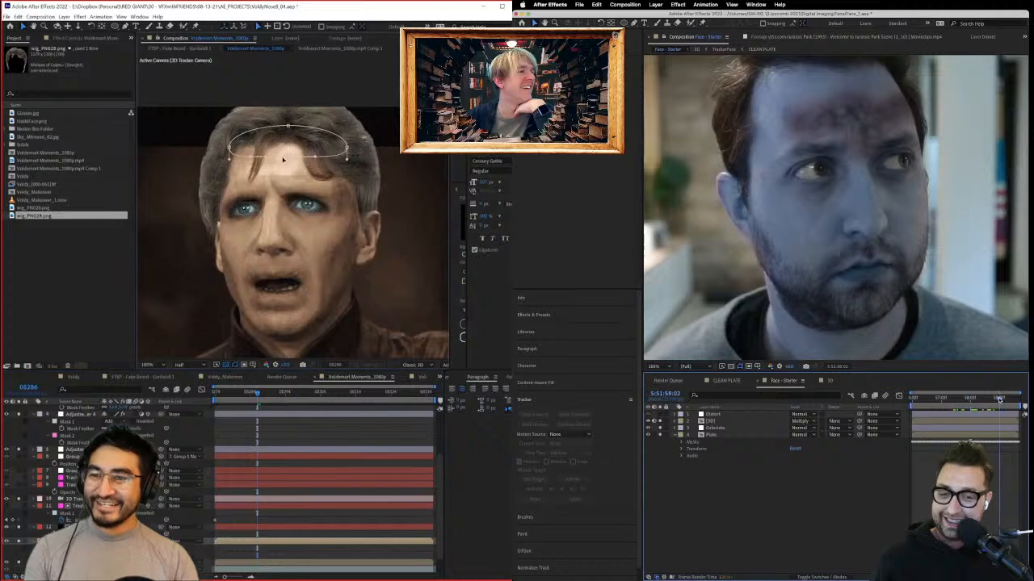
{"action": "left_click_drag", "start_coordinate": [999, 393], "coordinate": [1001, 400]}
{"action": "left_click_drag", "start_coordinate": [230, 149], "coordinate": [218, 152]}
{"action": "left_click_drag", "start_coordinate": [1002, 400], "coordinate": [999, 400]}
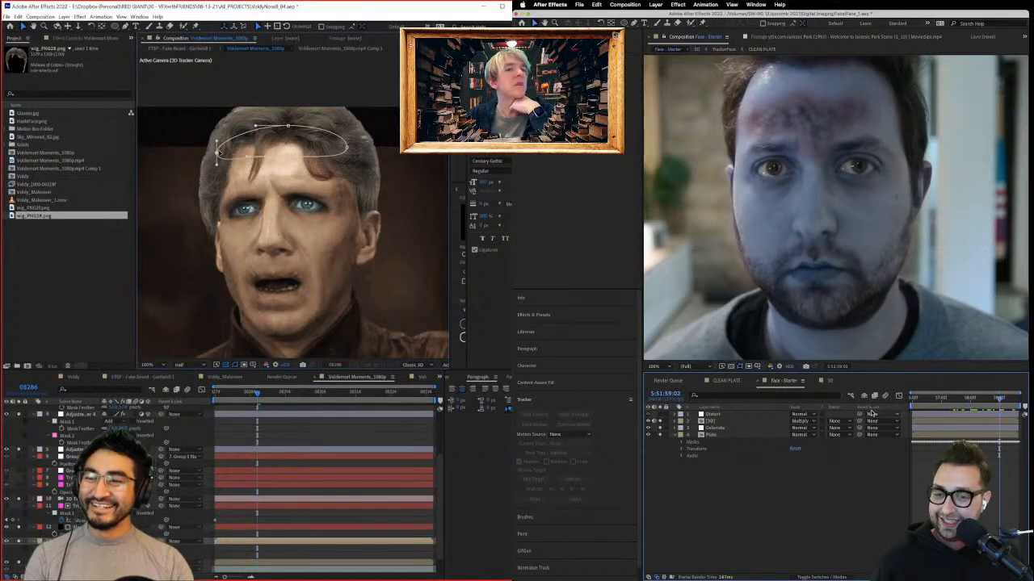
Step: Open the 3D composition and select the forehead track solid, and widen and raise the mask on Voldemort's upper forehead
{"action": "left_click", "coordinate": [827, 381]}
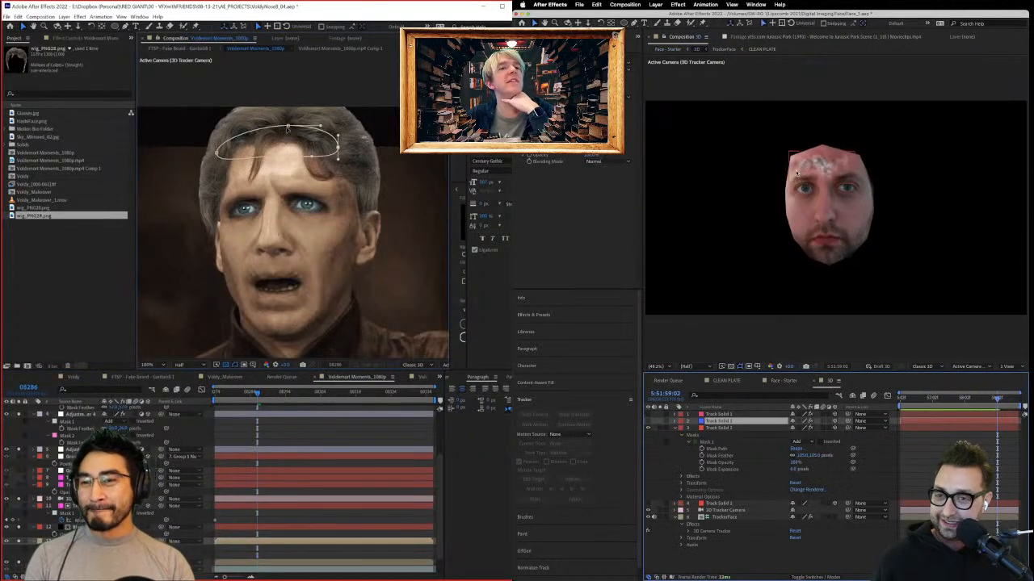
{"action": "left_click", "coordinate": [723, 427]}
{"action": "left_click_drag", "start_coordinate": [338, 156], "coordinate": [356, 155]}
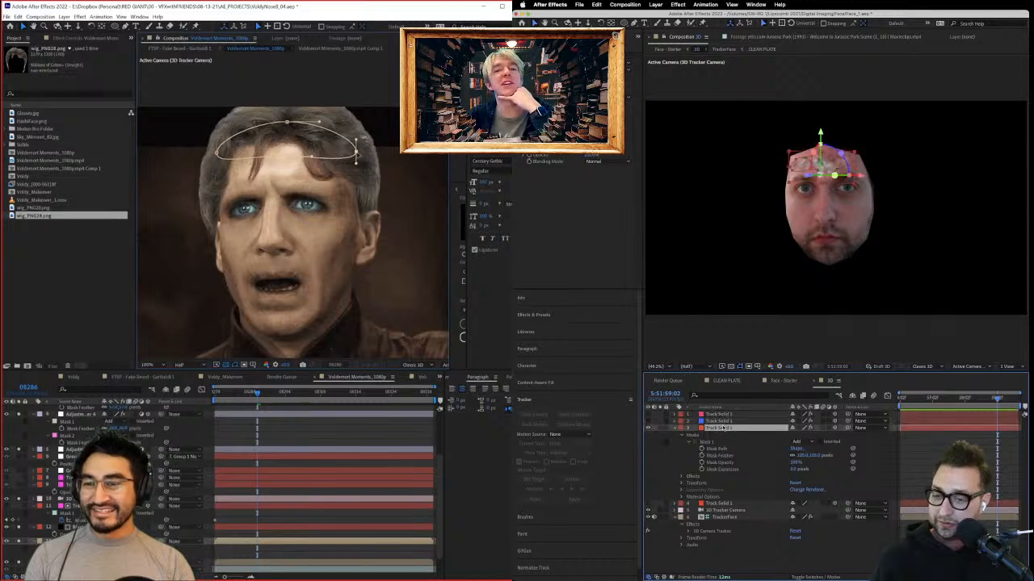
{"action": "left_click_drag", "start_coordinate": [289, 125], "coordinate": [287, 119]}
{"action": "scroll", "coordinate": [808, 153], "scroll_direction": "up", "scroll_amount": 2}
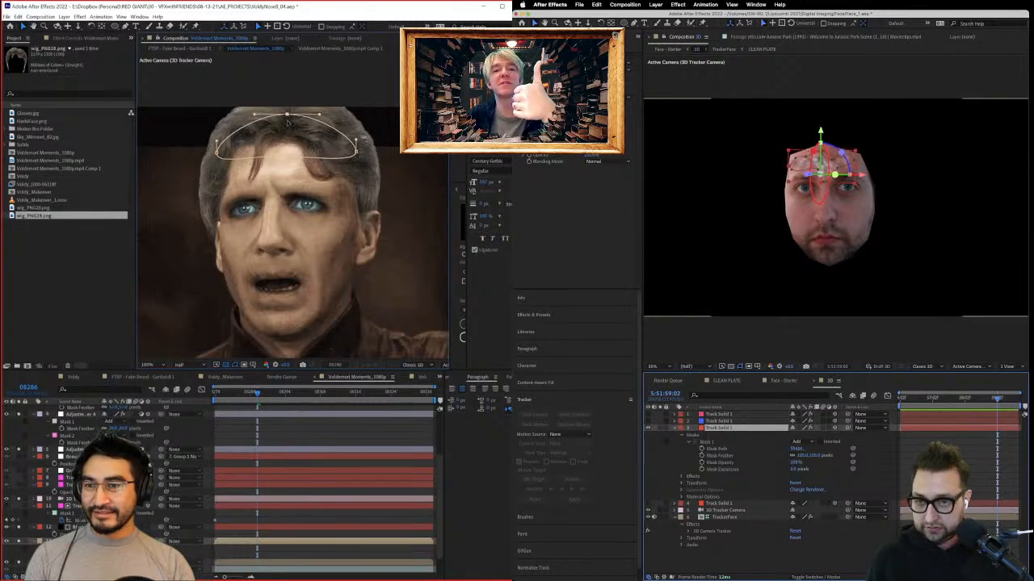
{"action": "left_click_drag", "start_coordinate": [236, 394], "coordinate": [215, 394]}
Step: Raise the top of Voldemort's forehead mask at frame 8303, and pull the side of the track solid's forehead texture mask inward
{"action": "left_click_drag", "start_coordinate": [756, 138], "coordinate": [789, 203]}
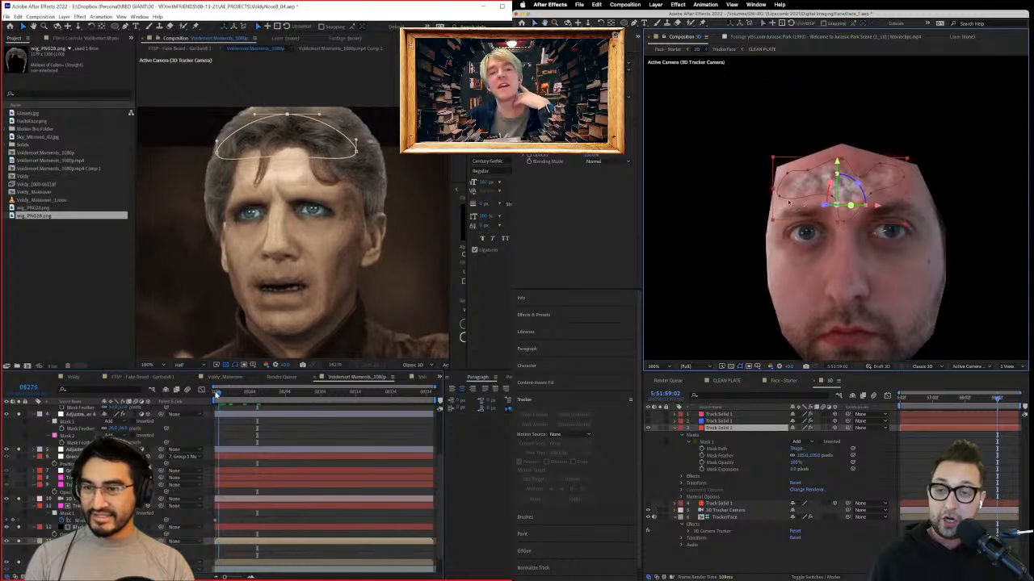
{"action": "left_click_drag", "start_coordinate": [216, 394], "coordinate": [317, 394]}
{"action": "left_click", "coordinate": [781, 194]}
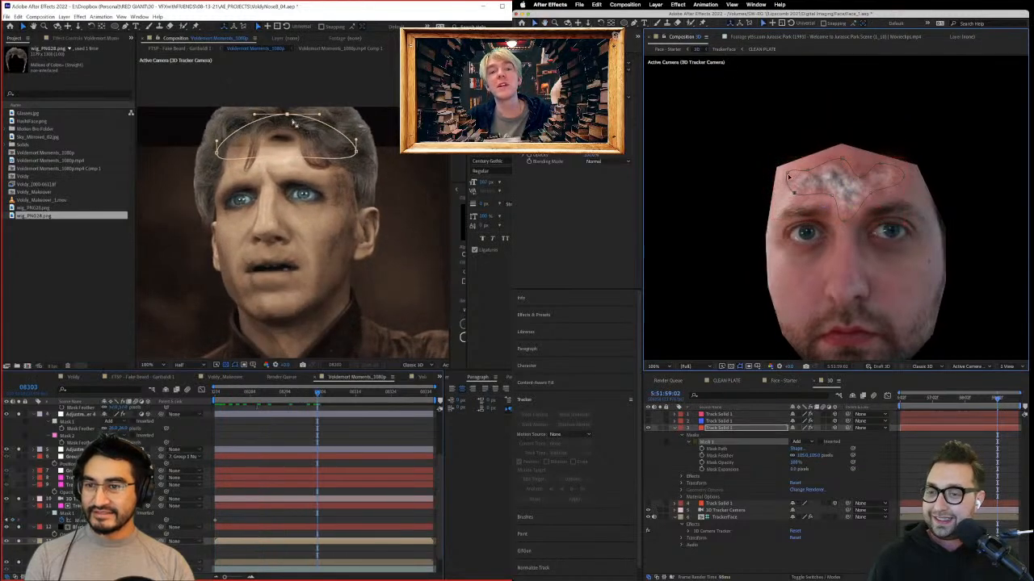
{"action": "left_click_drag", "start_coordinate": [288, 114], "coordinate": [287, 99]}
{"action": "left_click_drag", "start_coordinate": [789, 176], "coordinate": [802, 178]}
{"action": "left_click_drag", "start_coordinate": [288, 98], "coordinate": [284, 129]}
Step: Raise the lower edge of Voldemort's forehead mask, and tighten the upper and side points of the forehead texture mask
{"action": "double_click", "coordinate": [282, 157]}
{"action": "left_click_drag", "start_coordinate": [838, 162], "coordinate": [831, 174]}
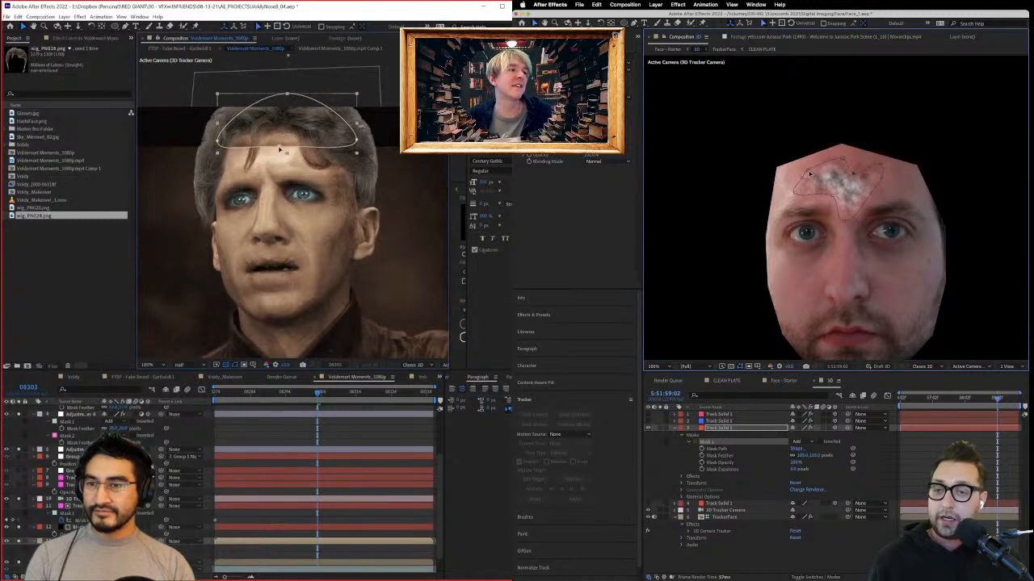
{"action": "double_click", "coordinate": [279, 155]}
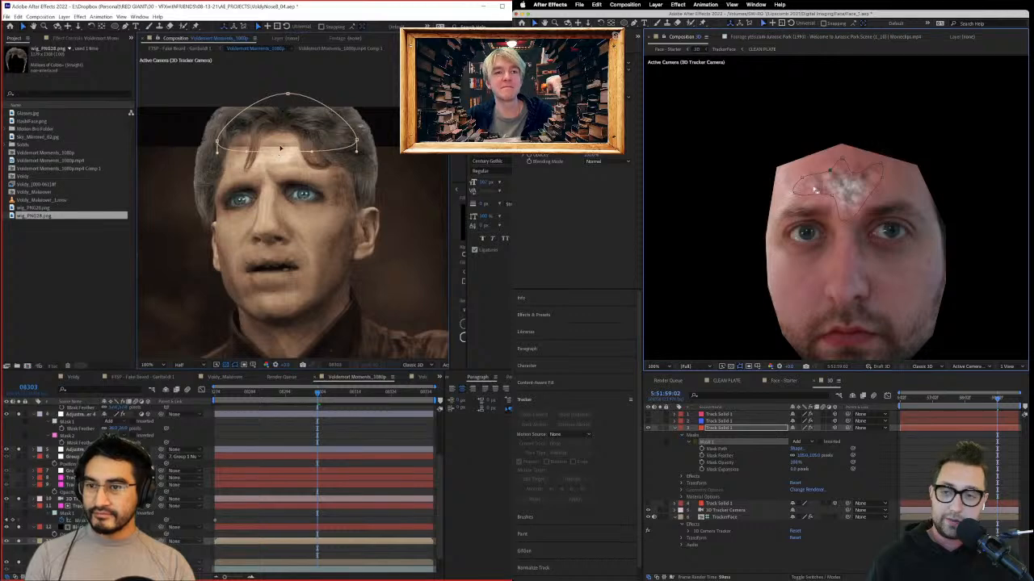
{"action": "left_click_drag", "start_coordinate": [280, 153], "coordinate": [281, 143]}
{"action": "double_click", "coordinate": [281, 142]}
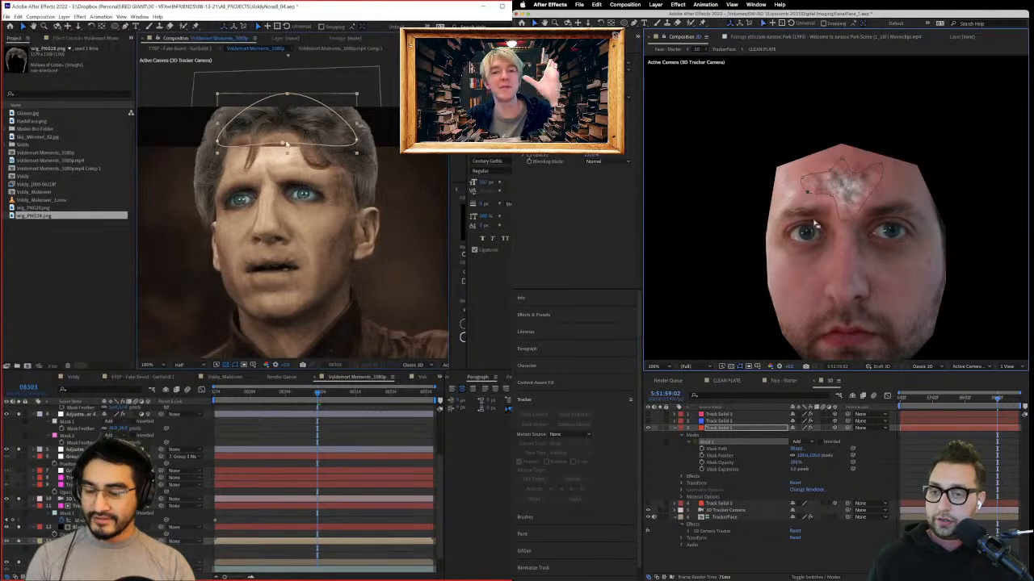
Step: Check the forehead texture in Face - Starter from the start of the shot, and scrub through the Voldemort shot to check his mask
{"action": "left_click", "coordinate": [888, 461]}
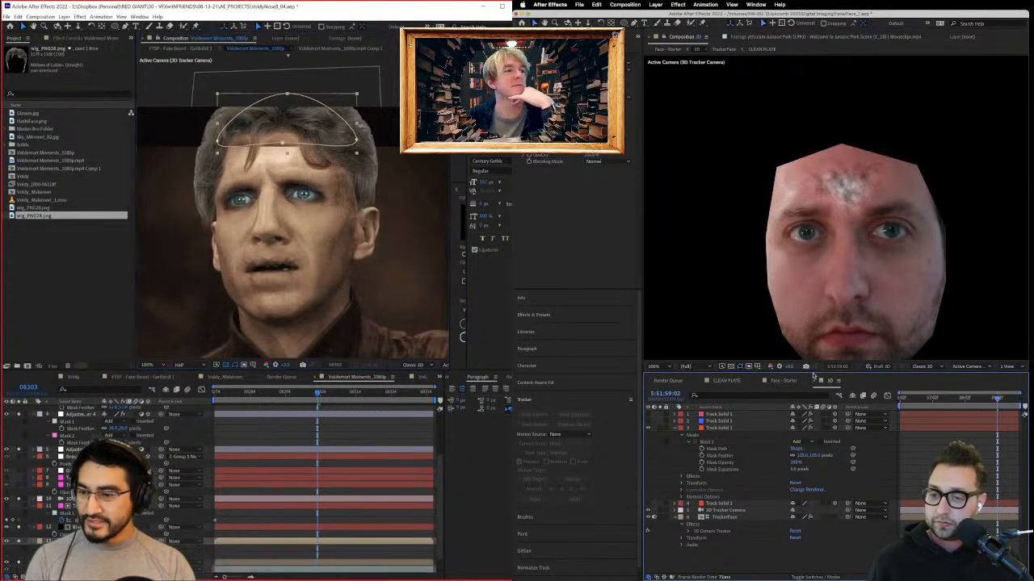
{"action": "left_click", "coordinate": [787, 381]}
{"action": "left_click_drag", "start_coordinate": [971, 397], "coordinate": [912, 397]}
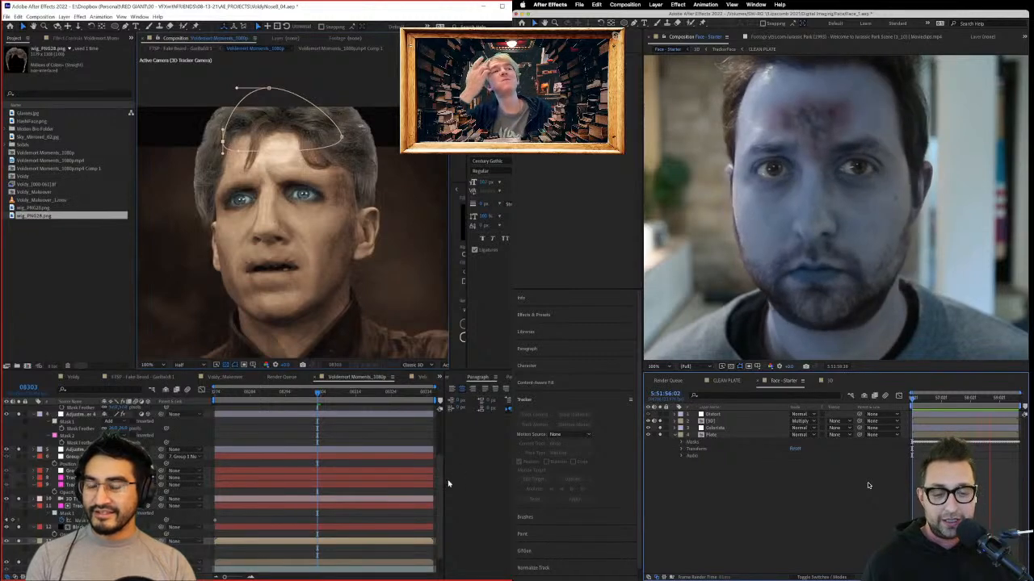
{"action": "left_click", "coordinate": [290, 393]}
{"action": "left_click_drag", "start_coordinate": [290, 396], "coordinate": [336, 391]}
{"action": "left_click_drag", "start_coordinate": [367, 391], "coordinate": [215, 399]}
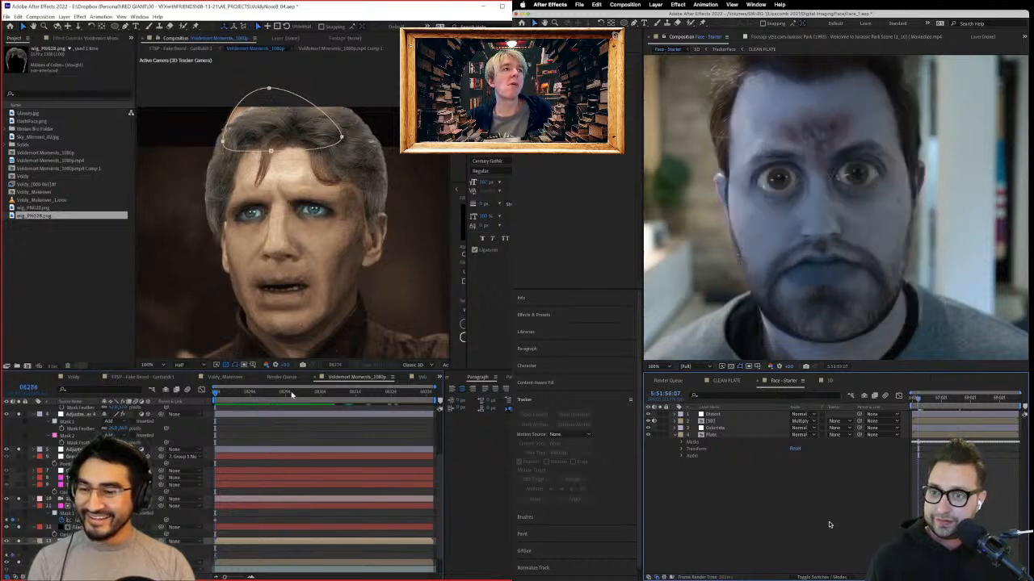
Step: Shift Voldemort's forehead mask with his head at frame 8298, reshape its top at frame 8274, and reopen the 3D composition
{"action": "left_click_drag", "start_coordinate": [292, 394], "coordinate": [299, 393]}
{"action": "left_click_drag", "start_coordinate": [269, 88], "coordinate": [275, 88]}
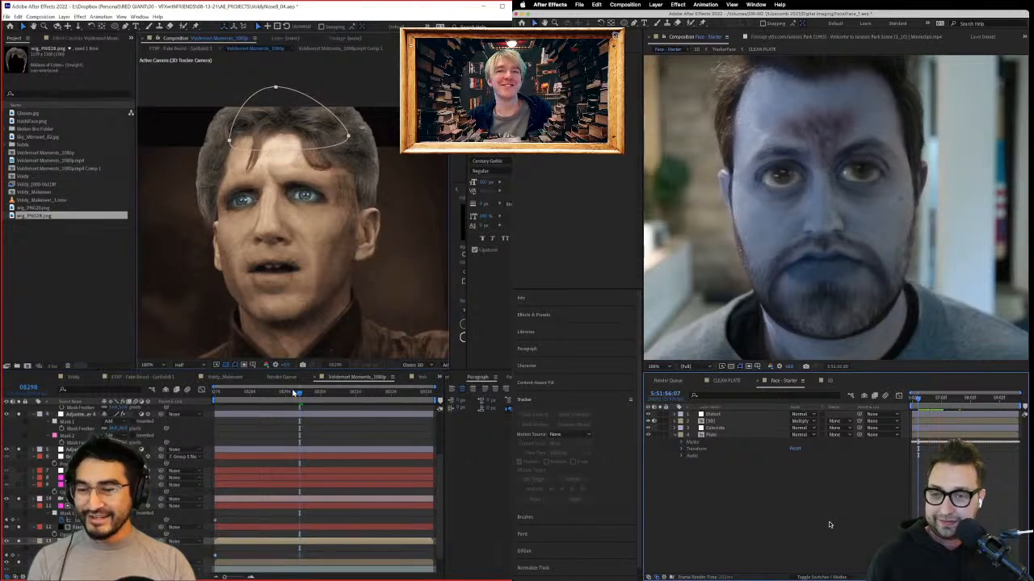
{"action": "left_click_drag", "start_coordinate": [298, 393], "coordinate": [214, 393]}
{"action": "left_click", "coordinate": [829, 380]}
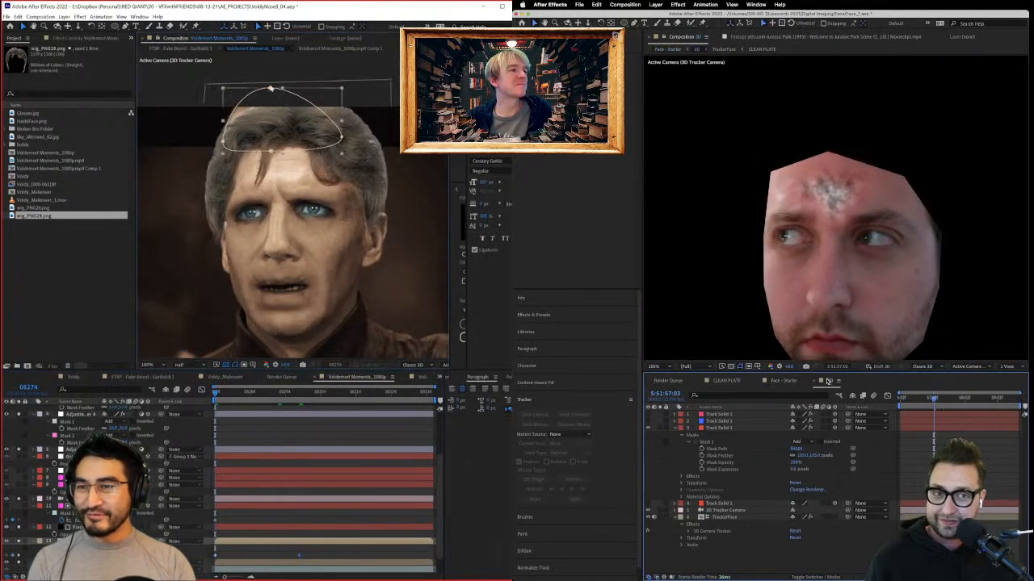
{"action": "left_click_drag", "start_coordinate": [320, 95], "coordinate": [321, 103]}
Step: Move Voldemort's forehead mask with his head at frame 8329, and adjust the top point of the track solid's forehead texture mask
{"action": "left_click", "coordinate": [719, 428]}
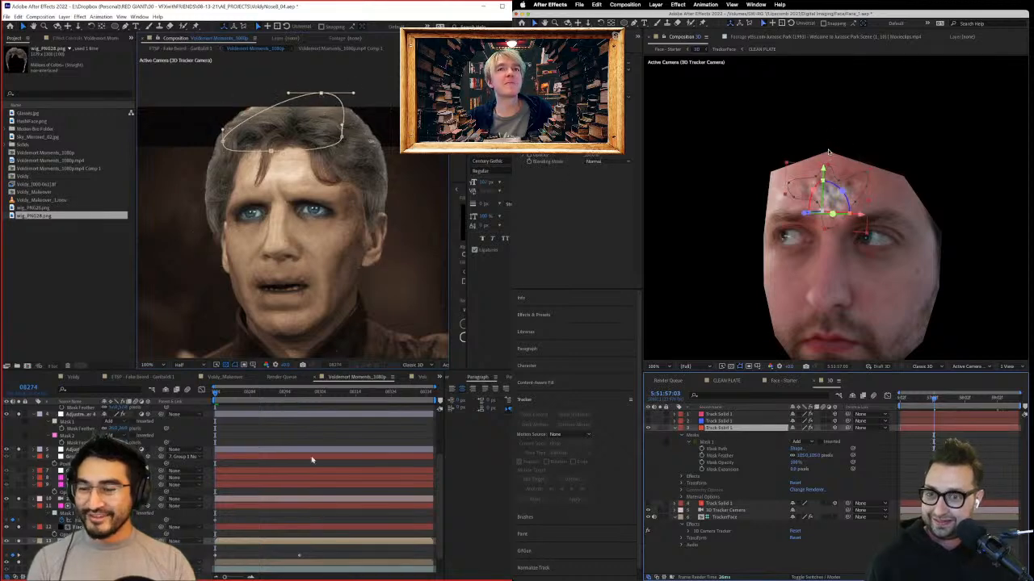
{"action": "left_click_drag", "start_coordinate": [305, 393], "coordinate": [408, 391]}
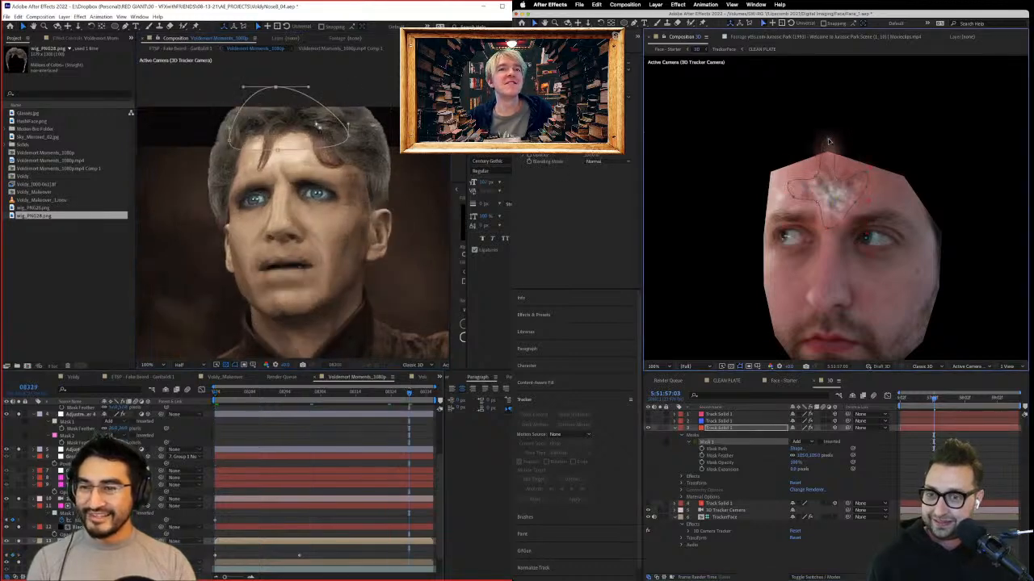
{"action": "left_click_drag", "start_coordinate": [829, 141], "coordinate": [826, 157]}
{"action": "double_click", "coordinate": [276, 86]}
{"action": "left_click_drag", "start_coordinate": [292, 107], "coordinate": [304, 111]}
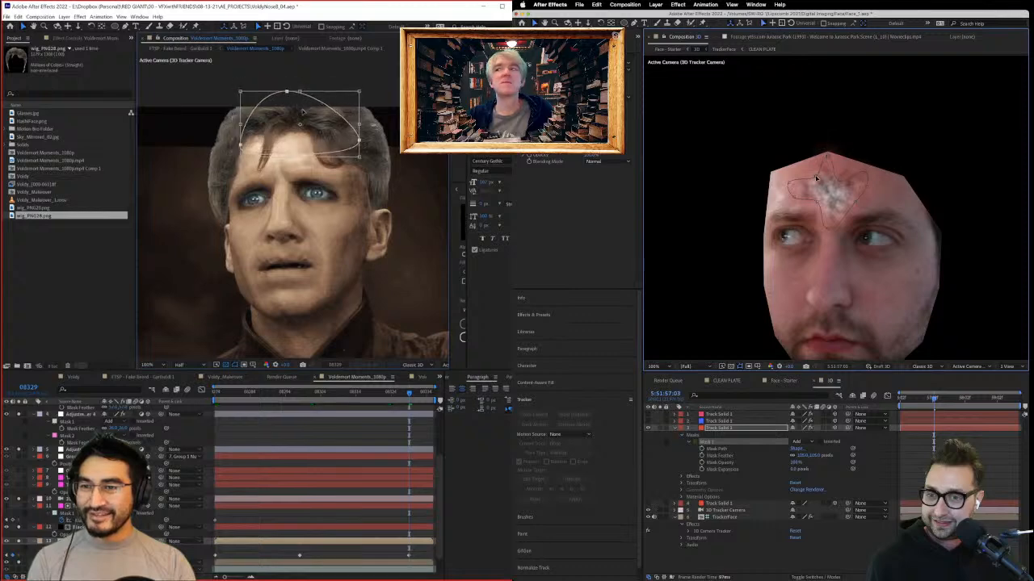
Step: Push the side of Voldemort's mask outward at frame 8335, and pull the inner notch of the forehead texture mask up into a fuller shape
{"action": "left_click", "coordinate": [430, 393]}
{"action": "left_click", "coordinate": [840, 182]}
{"action": "left_click", "coordinate": [839, 181]}
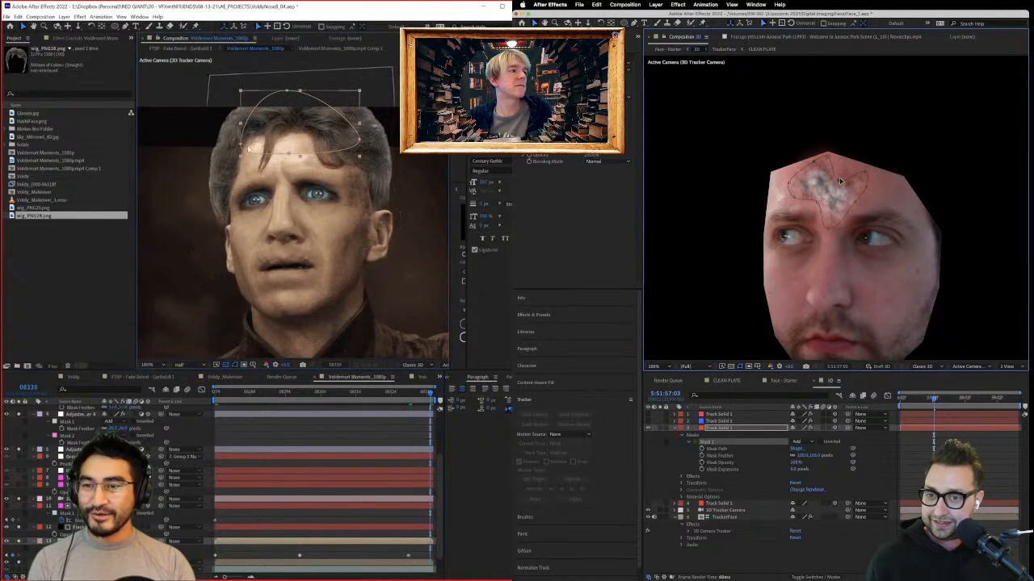
{"action": "key", "text": "Return"}
{"action": "left_click_drag", "start_coordinate": [840, 180], "coordinate": [843, 159]}
{"action": "left_click_drag", "start_coordinate": [240, 144], "coordinate": [235, 148]}
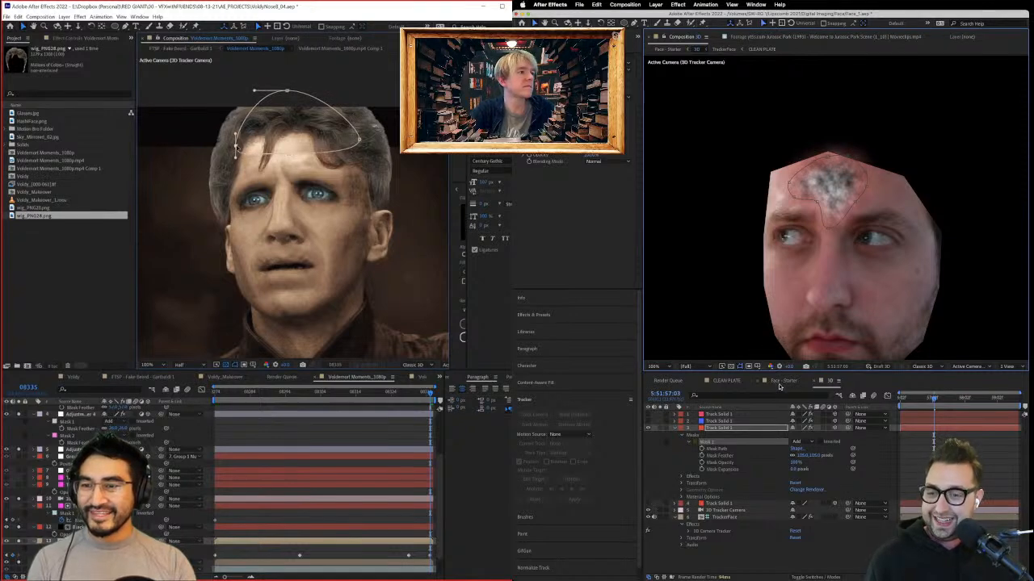
Step: Preview the reshaped forehead texture in Face - Starter and the animated forehead mask across the Voldemort shot
{"action": "left_click", "coordinate": [779, 385]}
{"action": "left_click_drag", "start_coordinate": [929, 401], "coordinate": [877, 397]}
{"action": "left_click_drag", "start_coordinate": [412, 393], "coordinate": [207, 402]}
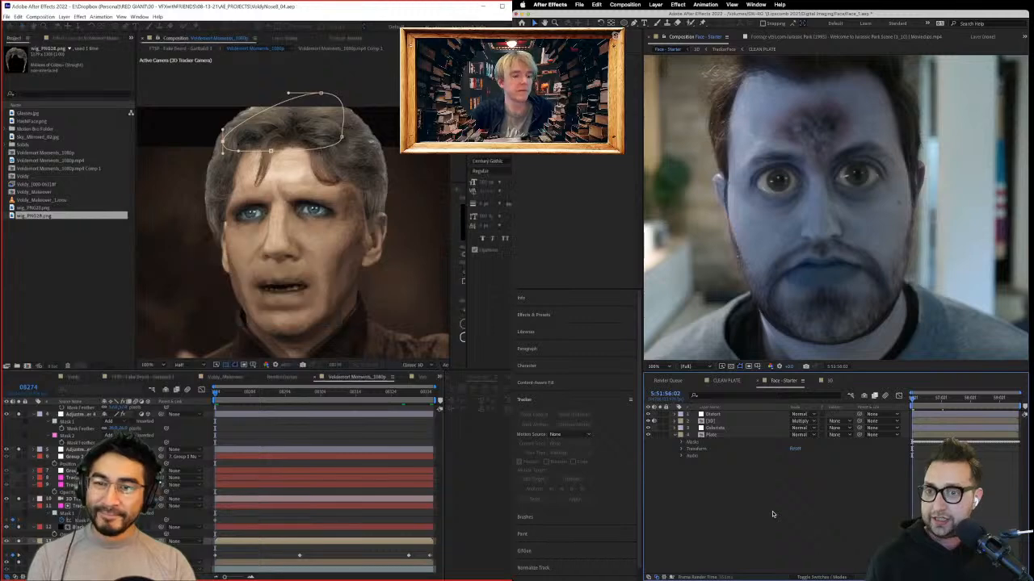
{"action": "key", "text": "space"}
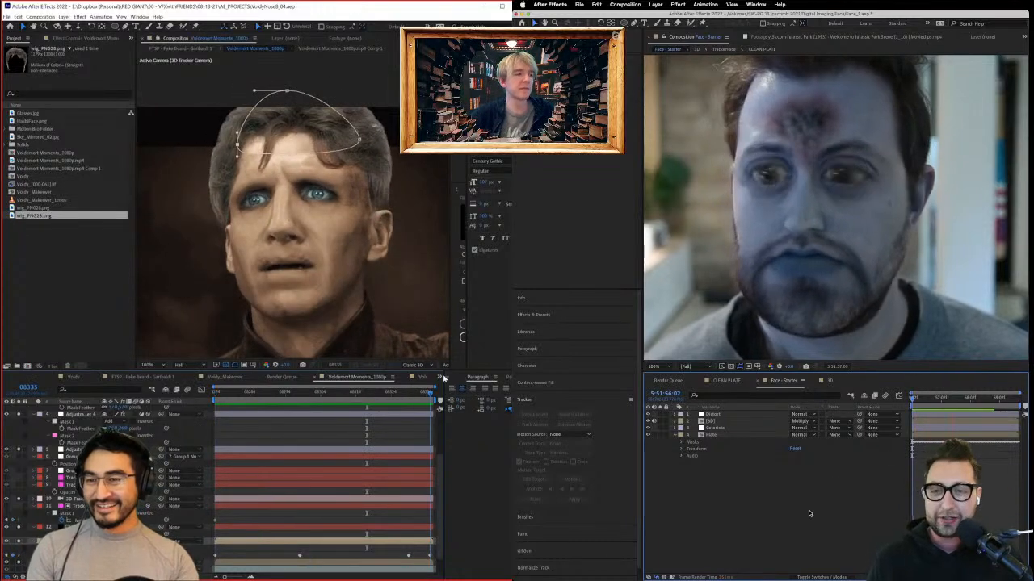
{"action": "left_click", "coordinate": [369, 182]}
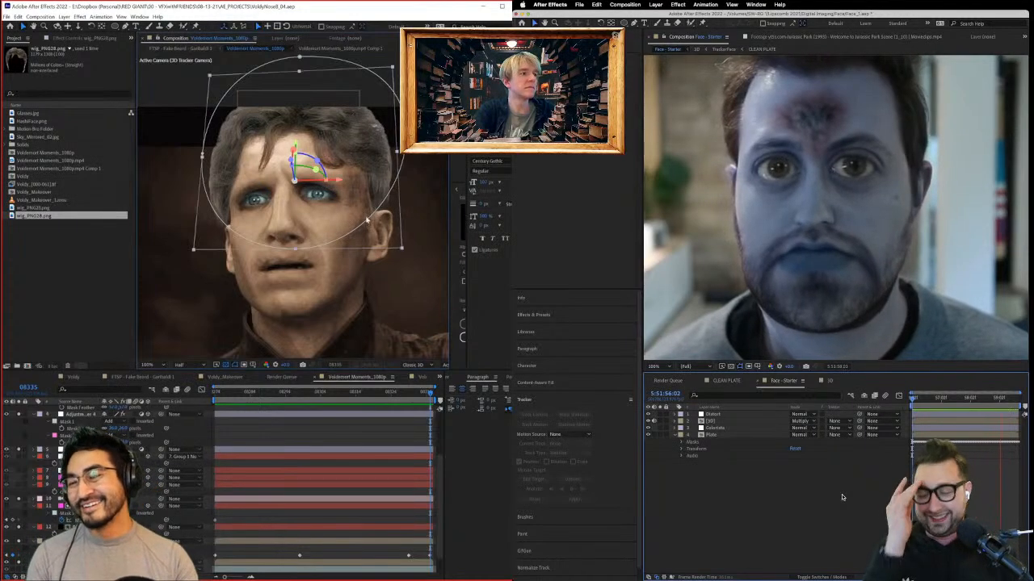
{"action": "left_click", "coordinate": [67, 291]}
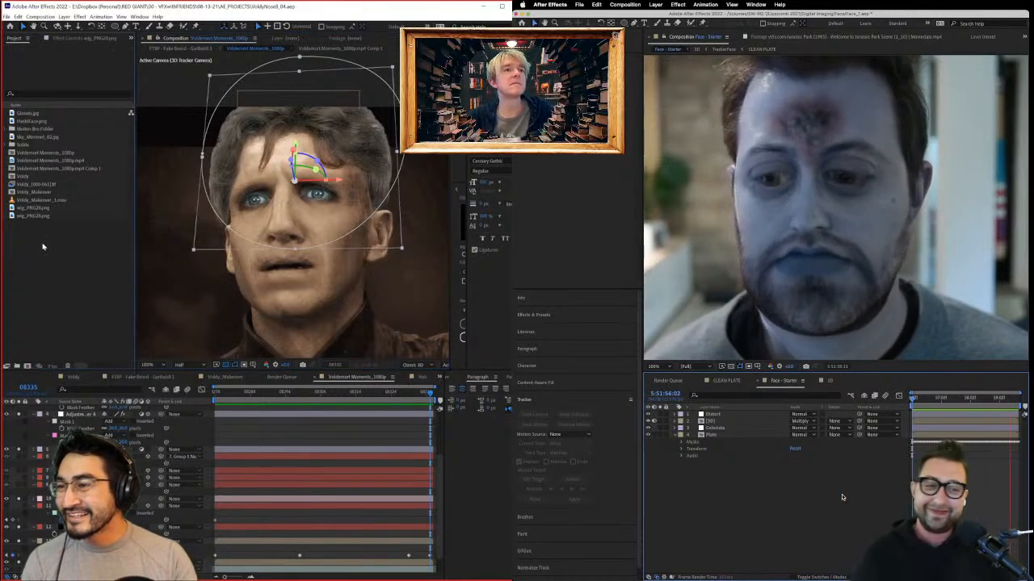
{"action": "key", "text": "ctrl+i"}
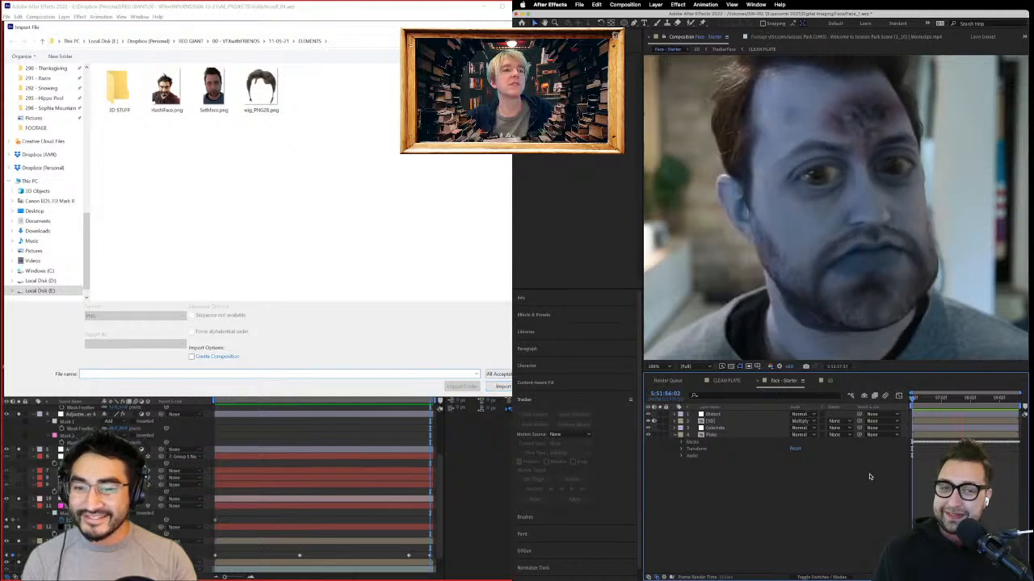
{"action": "key", "text": "Escape"}
{"action": "key", "text": "space"}
Step: Add Glasses.jpg as the top layer of the Voldemort composition, and duplicate the Distort layer in Face - Starter
{"action": "left_click_drag", "start_coordinate": [27, 114], "coordinate": [27, 115]}
{"action": "left_click_drag", "start_coordinate": [961, 399], "coordinate": [912, 402]}
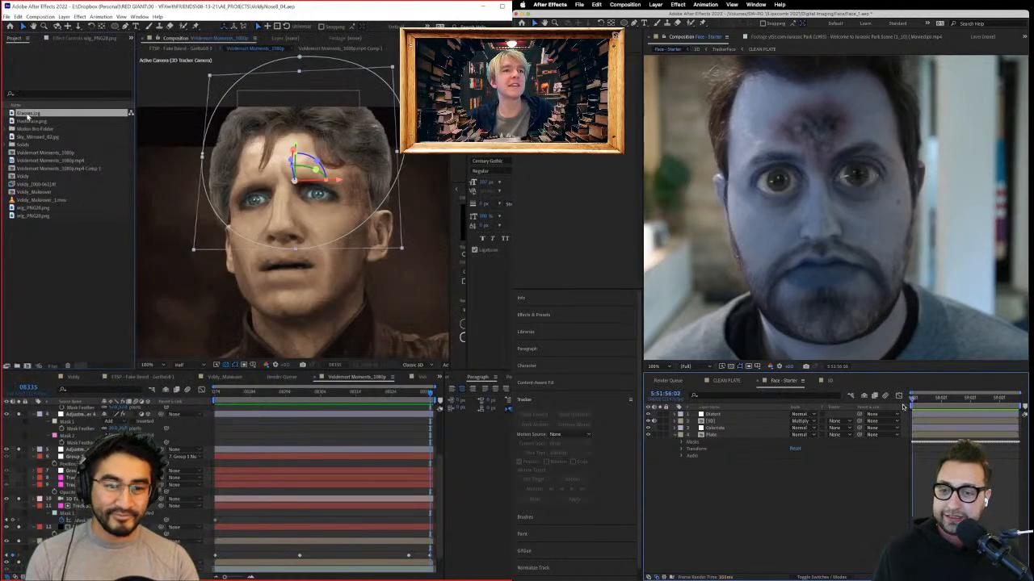
{"action": "left_click_drag", "start_coordinate": [28, 114], "coordinate": [82, 411]}
{"action": "left_click", "coordinate": [712, 416]}
{"action": "key", "text": "ctrl+d"}
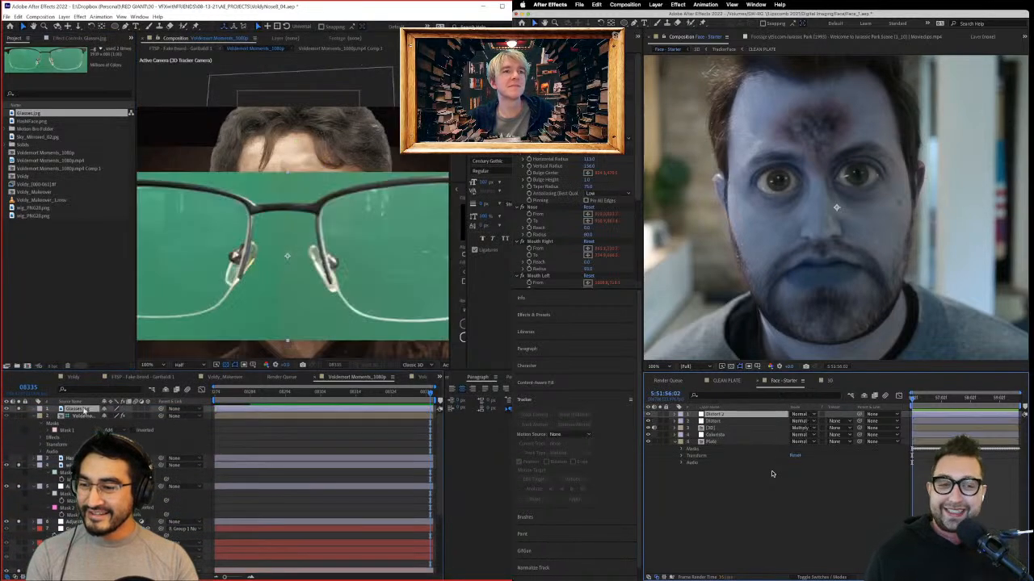
Step: Apply Primatte Keyer 6 to the glasses layer at the first frame and auto-define the key to remove its green background
{"action": "key", "text": "r"}
{"action": "key", "text": "Home"}
{"action": "left_click", "coordinate": [927, 401]}
{"action": "key", "text": "a"}
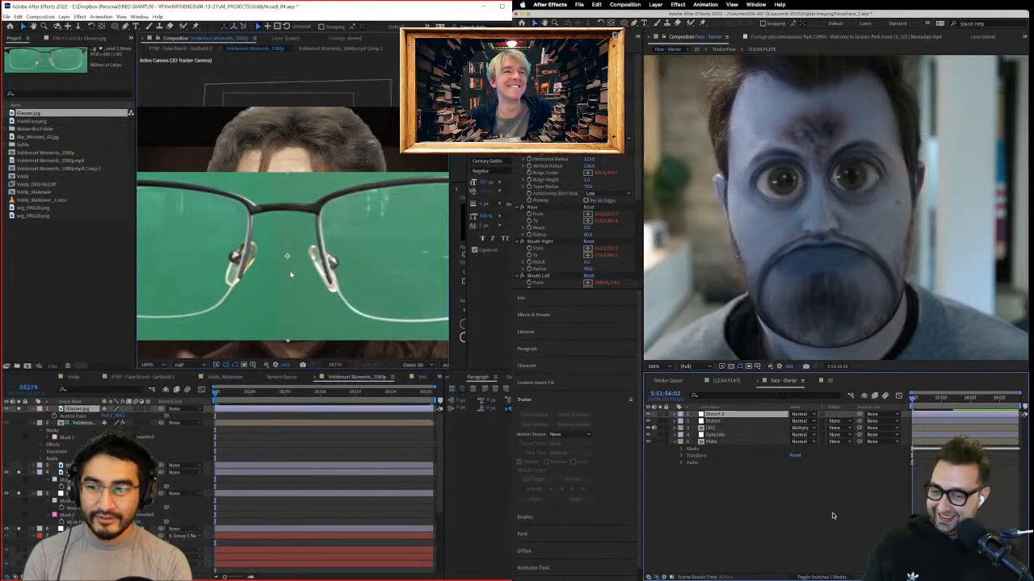
{"action": "key", "text": "ctrl+space"}
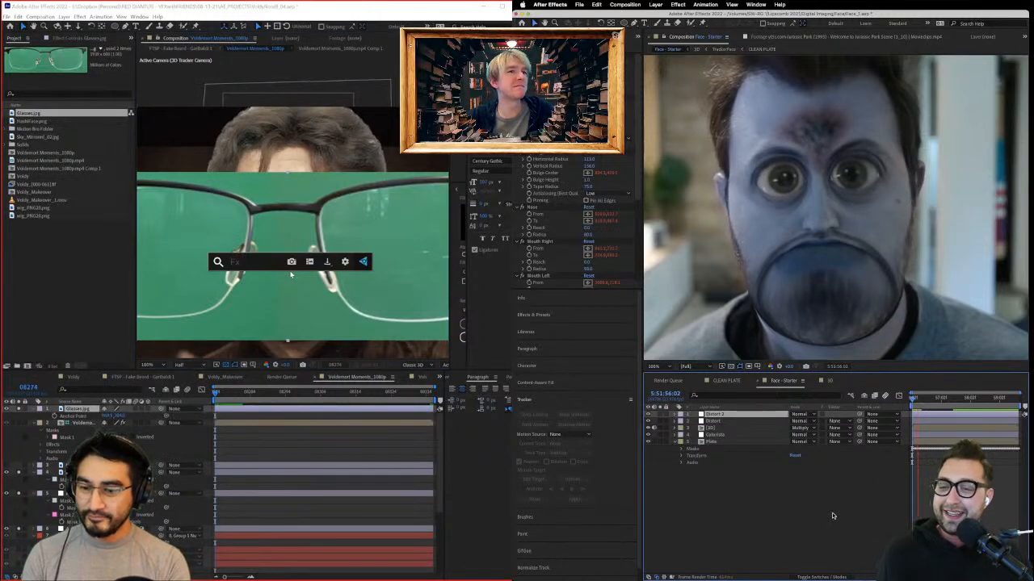
{"action": "type", "text": "o"}
{"action": "key", "text": "BackSpace"}
{"action": "type", "text": "prima"}
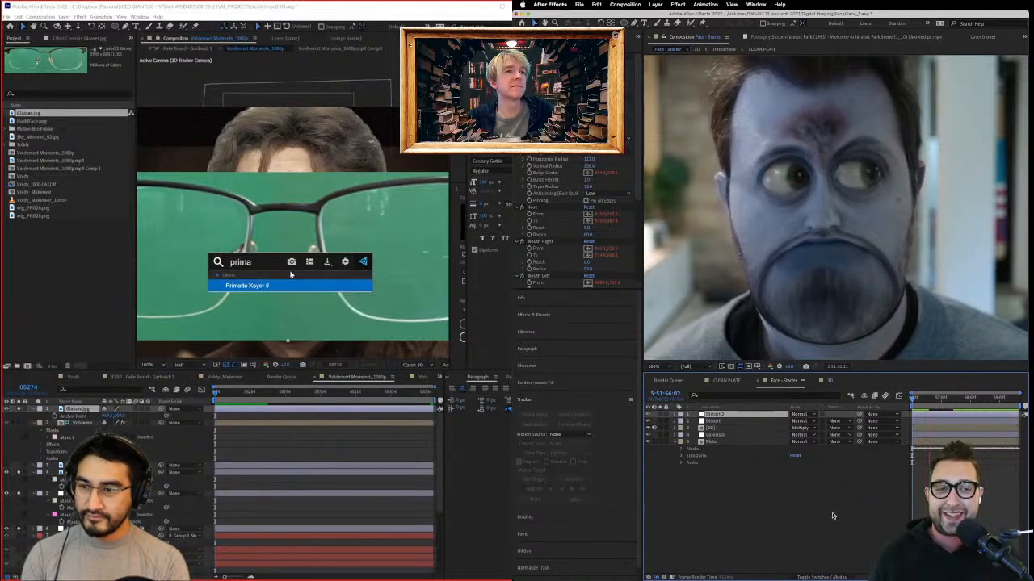
{"action": "key", "text": "Return"}
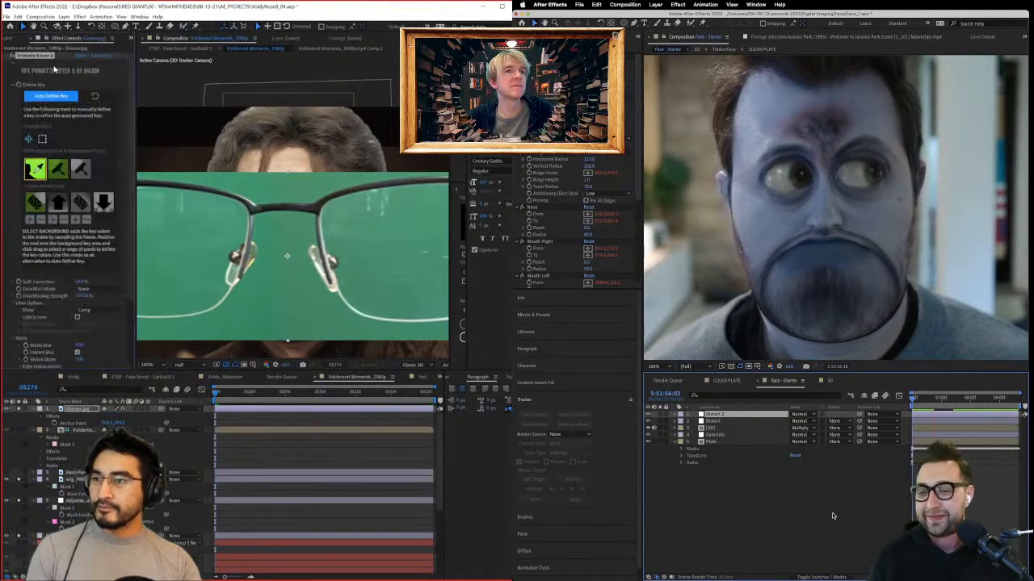
{"action": "left_click", "coordinate": [51, 96]}
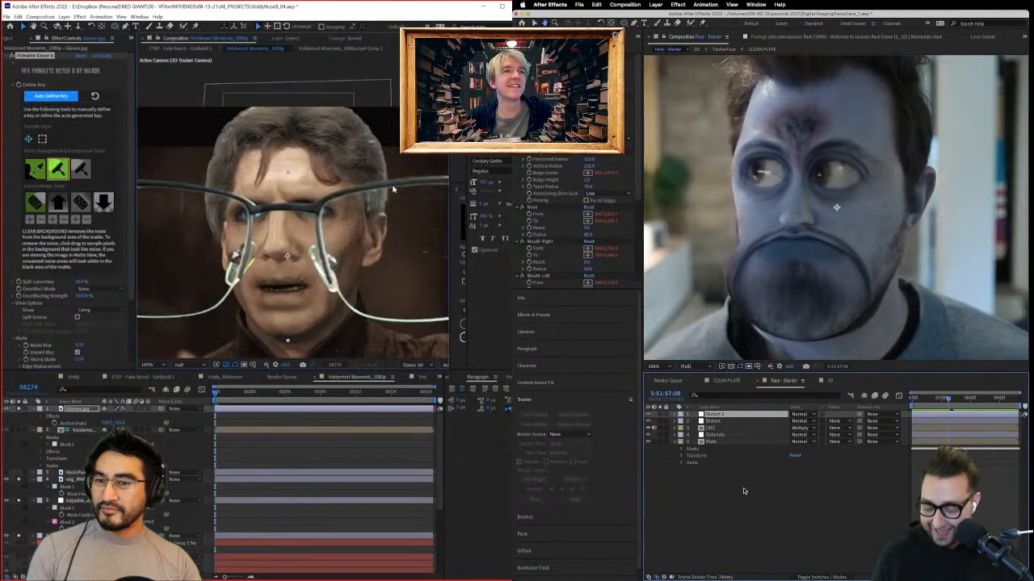
Step: Duplicate the top Distort layer in Face - Starter, and make the glasses a 3D layer scaled down to the width of Voldemort's face
{"action": "key", "text": "super+d"}
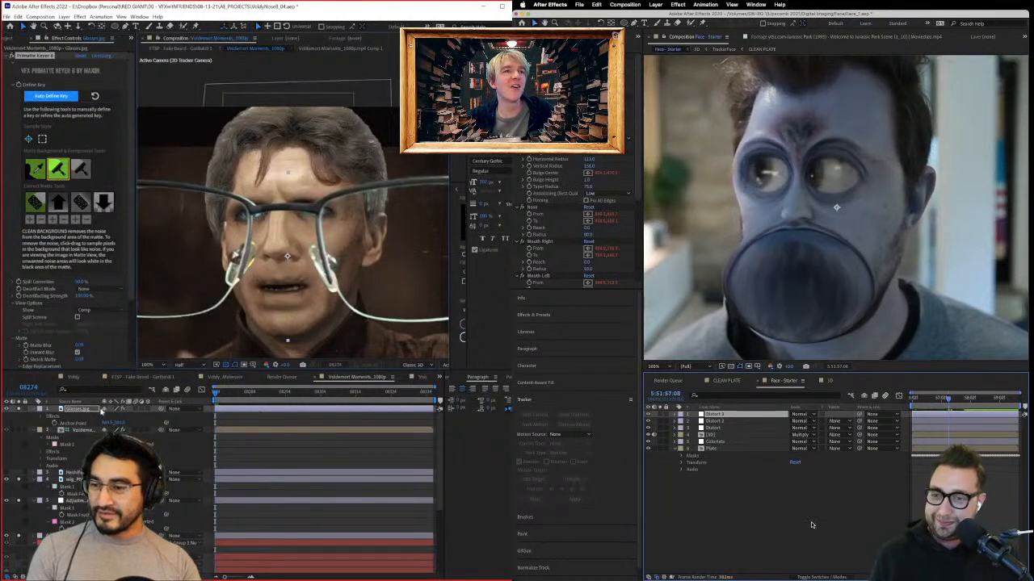
{"action": "left_click", "coordinate": [147, 408]}
{"action": "left_click", "coordinate": [920, 400]}
{"action": "key", "text": "s"}
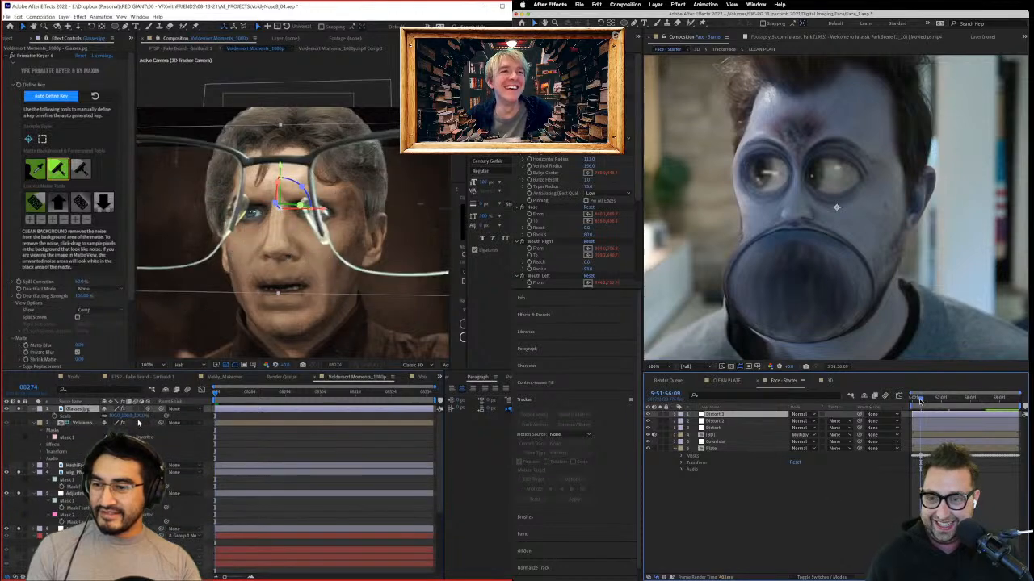
{"action": "left_click_drag", "start_coordinate": [919, 401], "coordinate": [912, 402]}
{"action": "left_click_drag", "start_coordinate": [137, 416], "coordinate": [75, 416]}
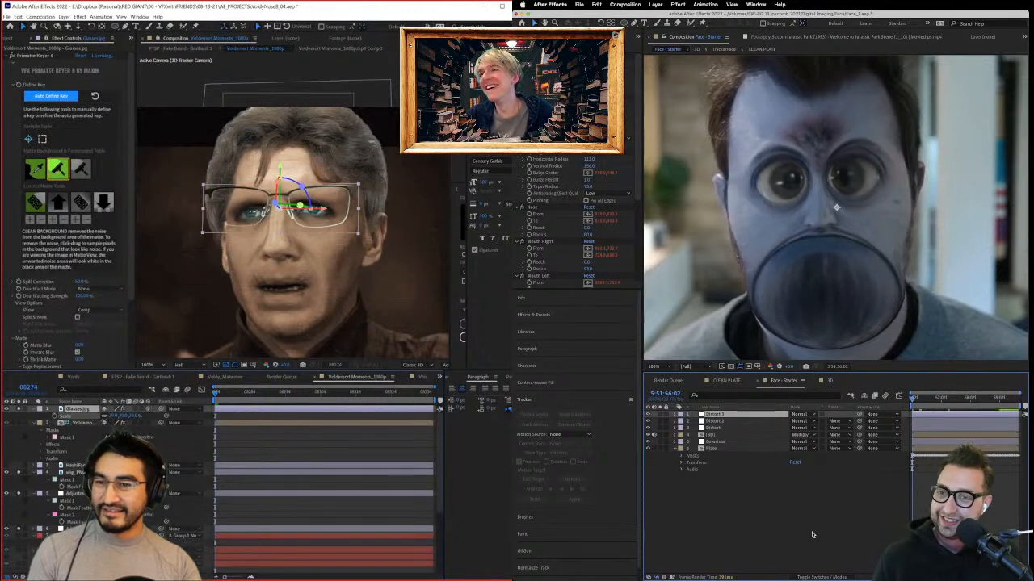
Step: Lower and tilt the glasses on Voldemort's face, and open the Whole Mouth Bulge Center expression of the top Distort layer
{"action": "scroll", "coordinate": [538, 226], "scroll_direction": "down", "scroll_amount": 5}
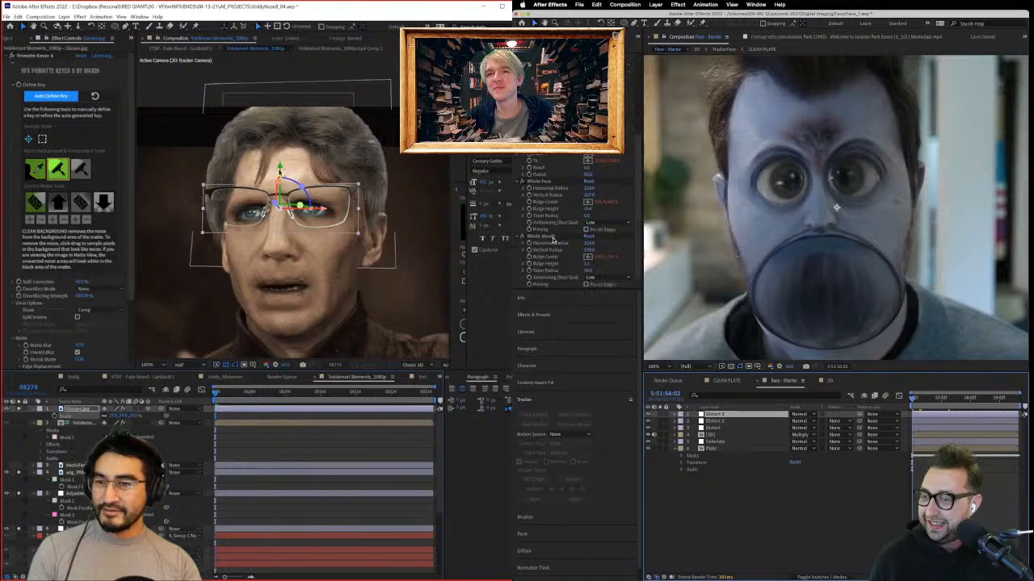
{"action": "left_click_drag", "start_coordinate": [280, 167], "coordinate": [280, 177]}
{"action": "left_click", "coordinate": [546, 236]}
{"action": "key", "text": "w"}
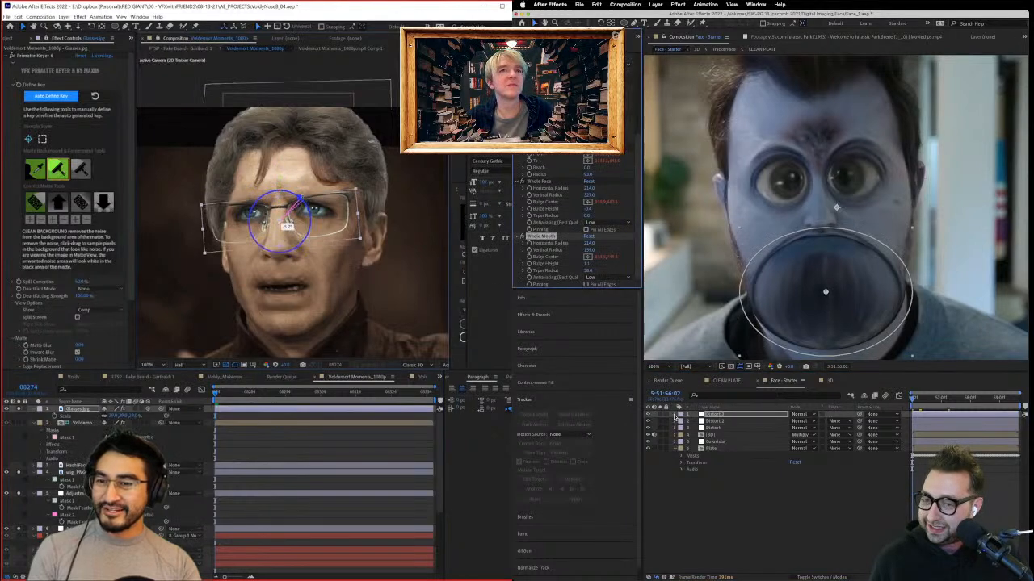
{"action": "left_click", "coordinate": [675, 415]}
{"action": "left_click", "coordinate": [680, 423]}
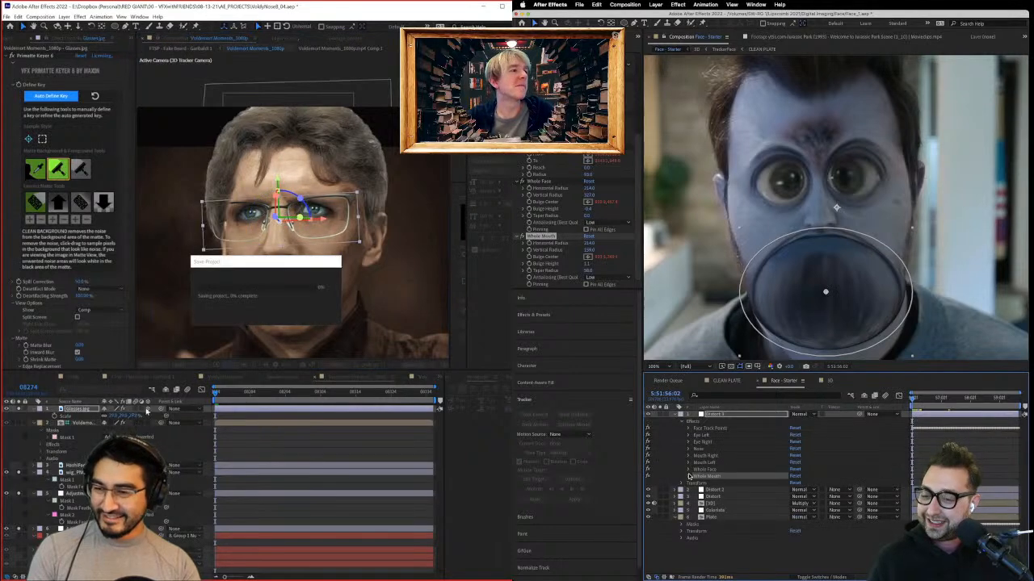
{"action": "left_click", "coordinate": [688, 476]}
{"action": "left_click", "coordinate": [699, 497], "text": "alt"}
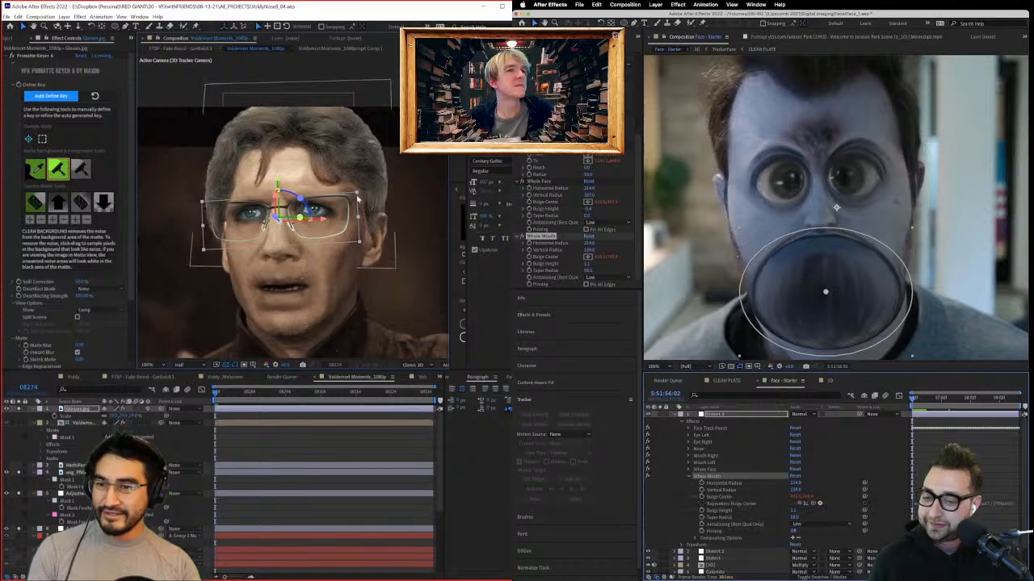
Step: Scale the glasses down slightly, and edit the Whole Mouth Bulge Center expression of the top Distort layer
{"action": "left_click_drag", "start_coordinate": [359, 196], "coordinate": [352, 198]}
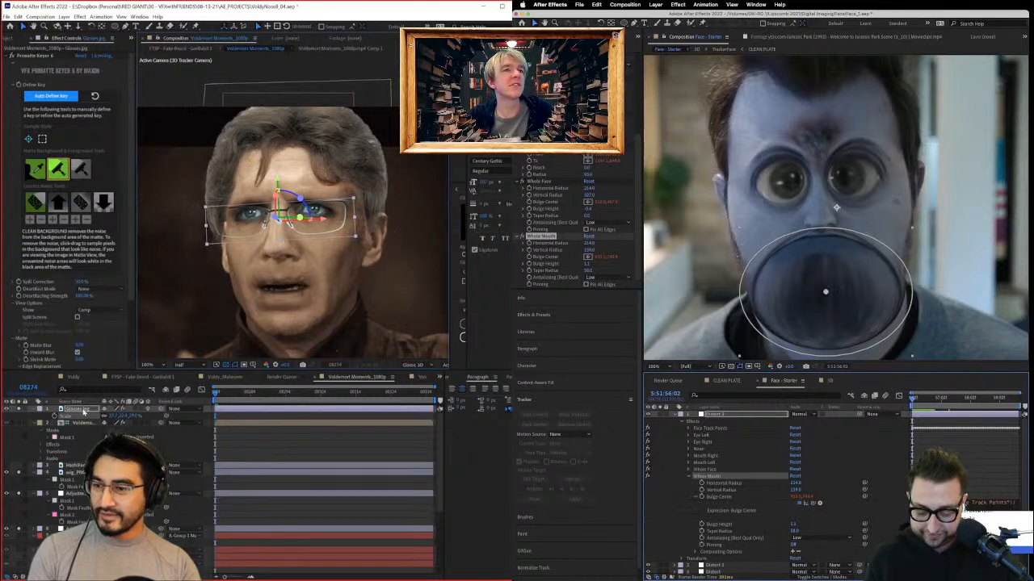
{"action": "left_click", "coordinate": [81, 409]}
{"action": "left_click", "coordinate": [879, 450]}
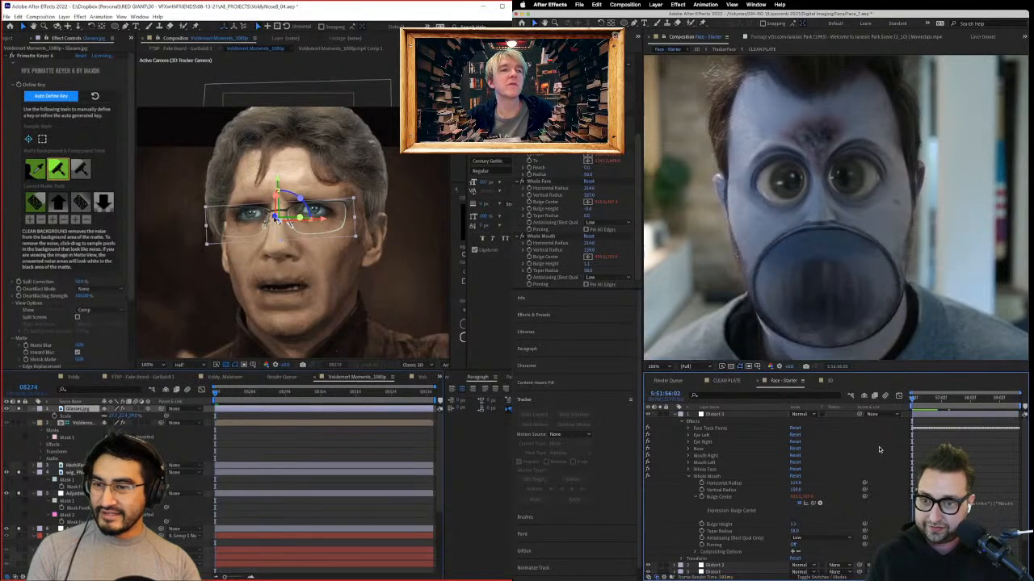
Step: Fine-tune the glasses' position and proportions over the eyes, and open the Whole Mouth Bulge Center expression in the second Distort layer
{"action": "scroll", "coordinate": [879, 477], "scroll_direction": "down", "scroll_amount": 2}
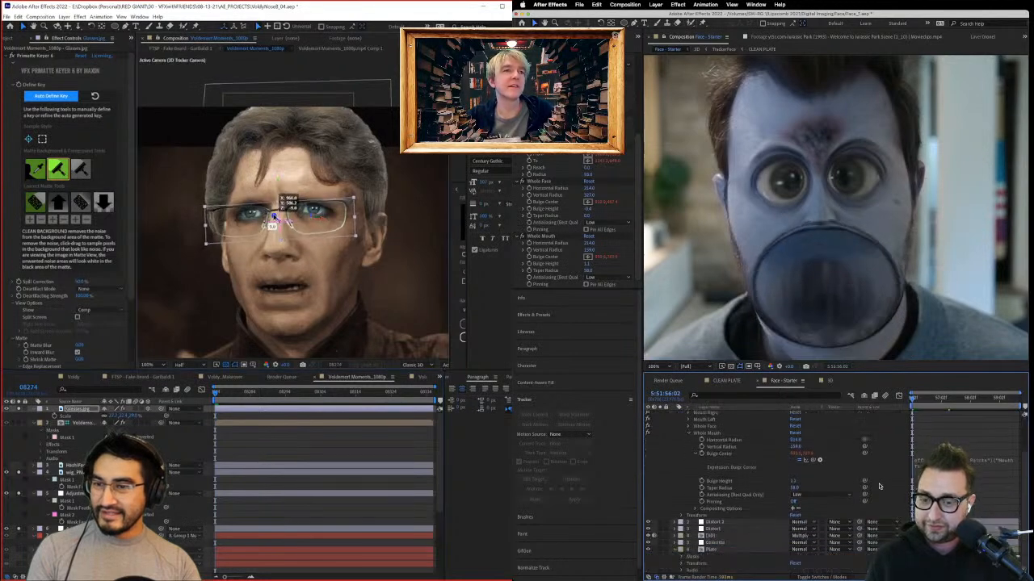
{"action": "left_click", "coordinate": [675, 521]}
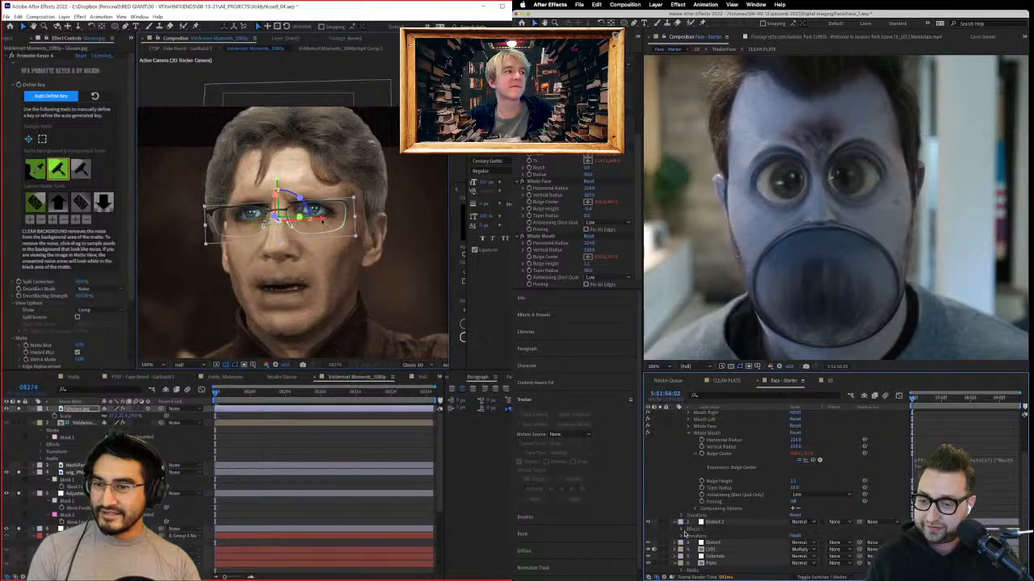
{"action": "left_click_drag", "start_coordinate": [320, 220], "coordinate": [323, 221]}
{"action": "left_click", "coordinate": [681, 530]}
{"action": "scroll", "coordinate": [692, 542], "scroll_direction": "down", "scroll_amount": 2}
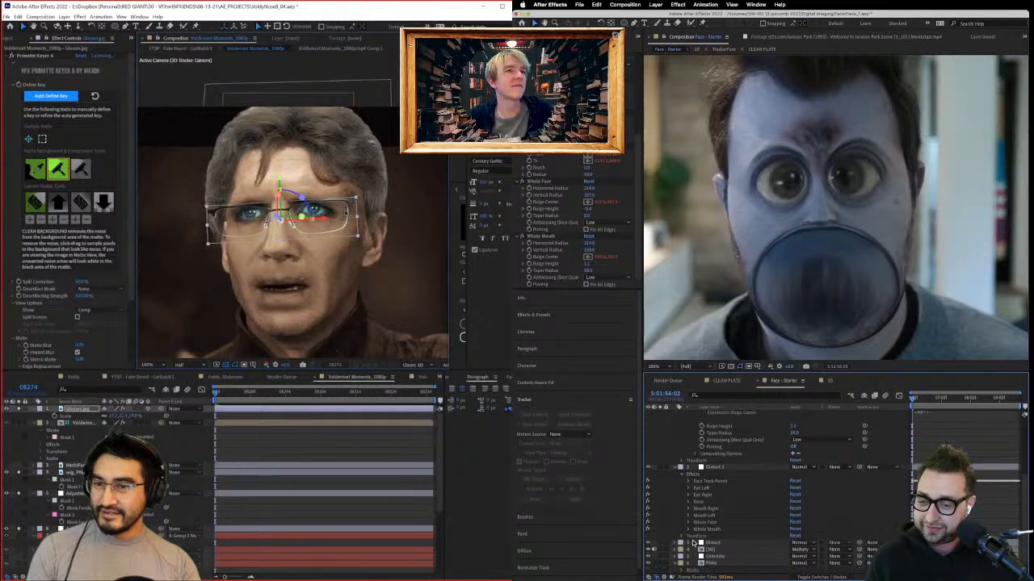
{"action": "left_click", "coordinate": [687, 530]}
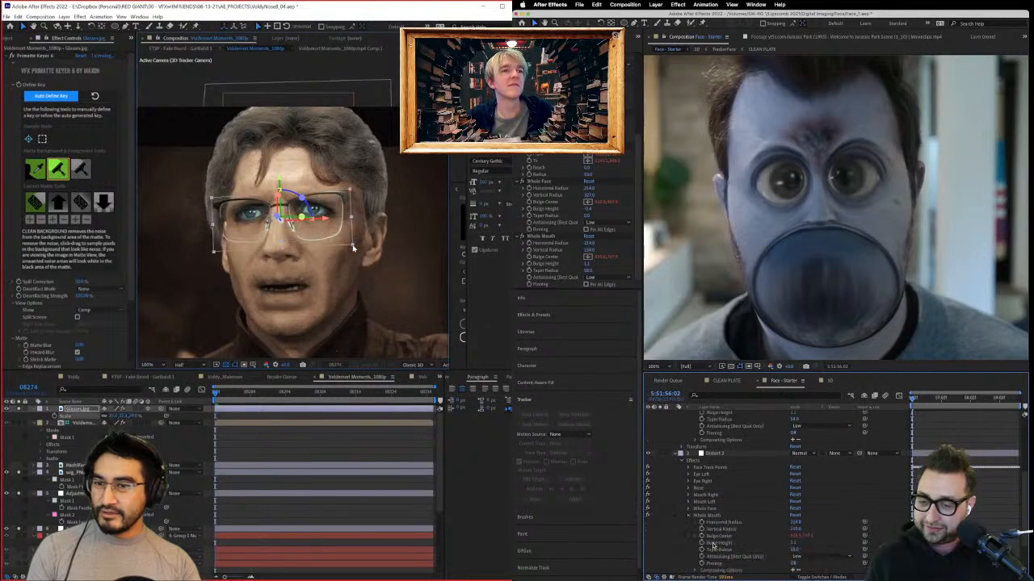
{"action": "left_click", "coordinate": [692, 536], "text": "alt"}
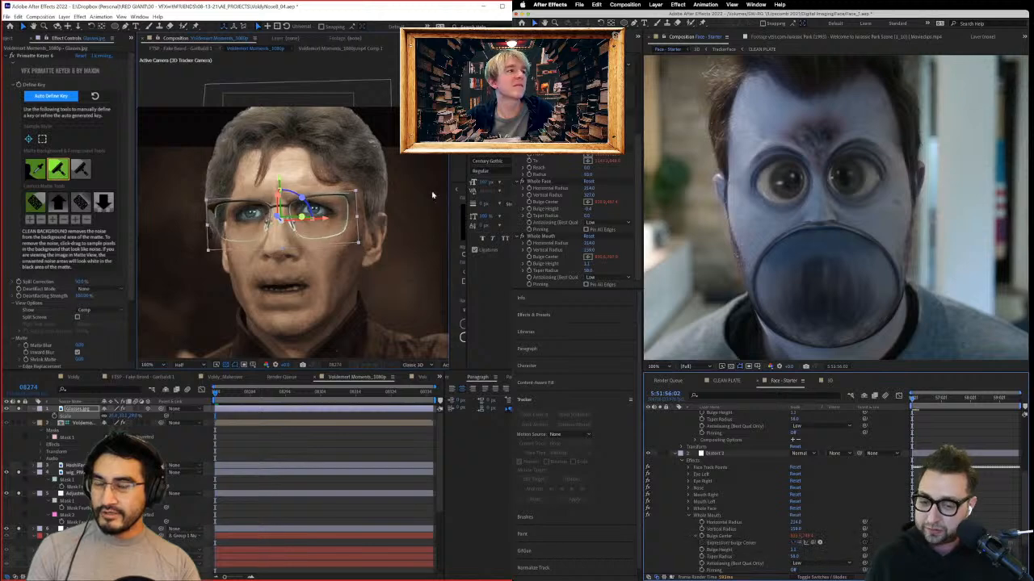
Step: Hide the layer controls and preview the fitted glasses across the Voldemort shot
{"action": "key", "text": "ctrl+shift+h"}
{"action": "key", "text": "space"}
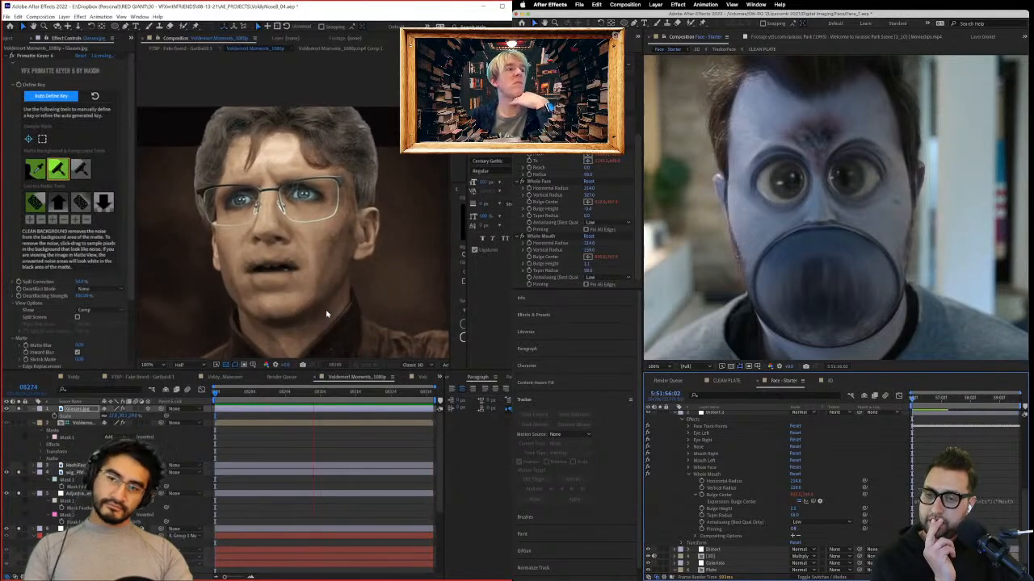
{"action": "key", "text": "space"}
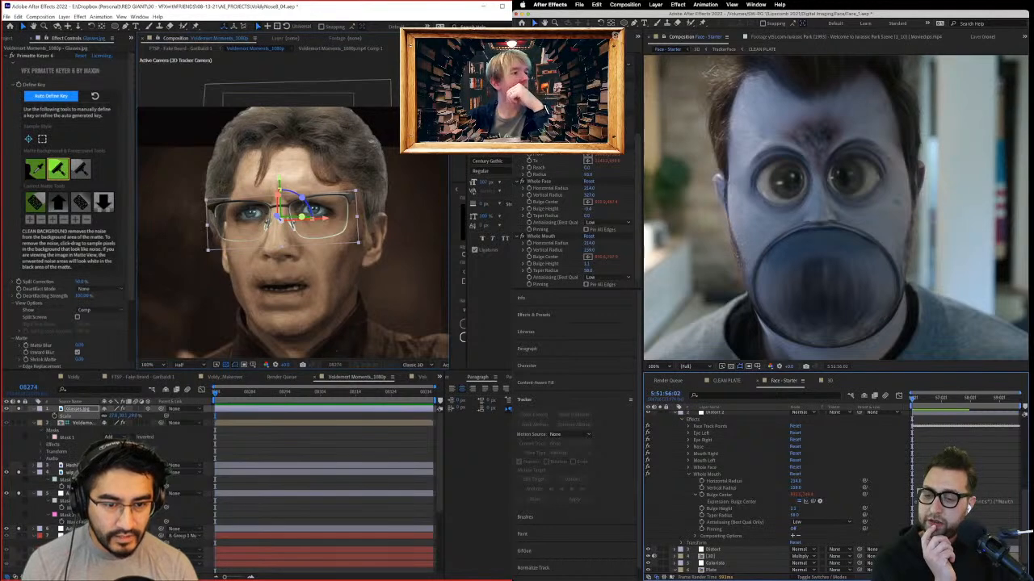
Step: Edit the second Distort layer's Whole Mouth Bulge Center expression, and reveal the Mouth points under Face Track Points
{"action": "left_click", "coordinate": [998, 501]}
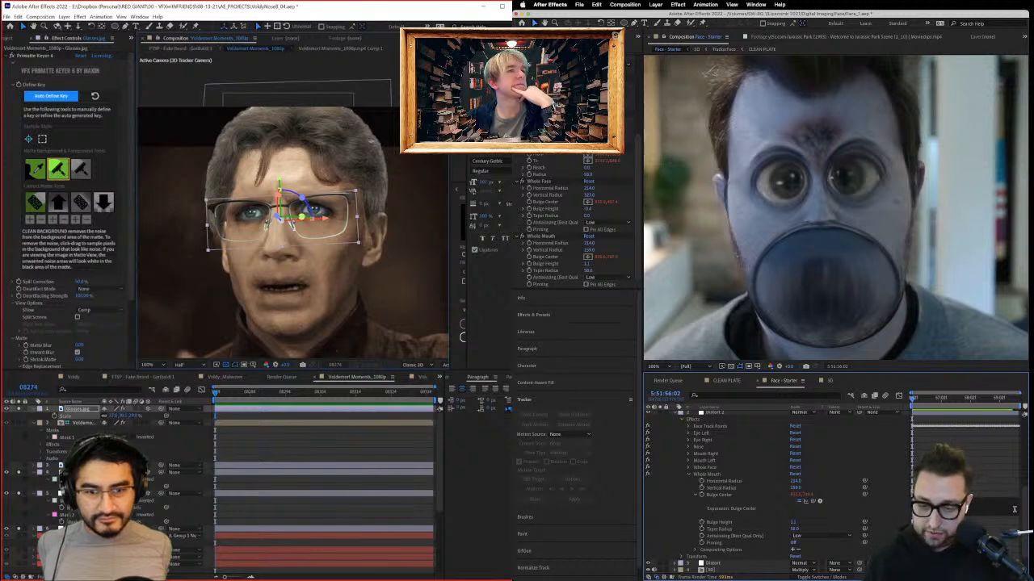
{"action": "left_click", "coordinate": [688, 425]}
{"action": "left_click", "coordinate": [696, 455]}
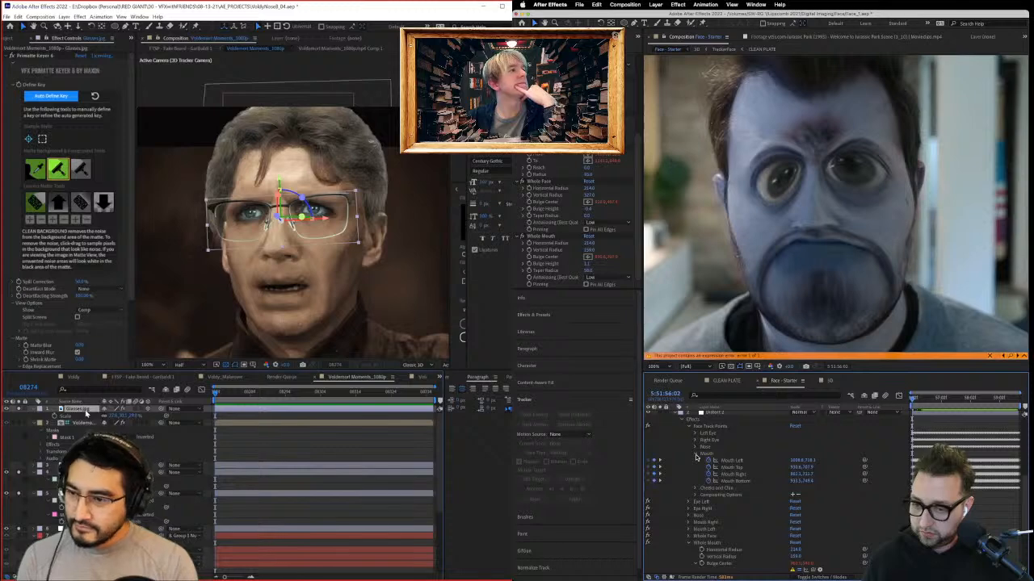
{"action": "scroll", "coordinate": [719, 480], "scroll_direction": "down", "scroll_amount": 4}
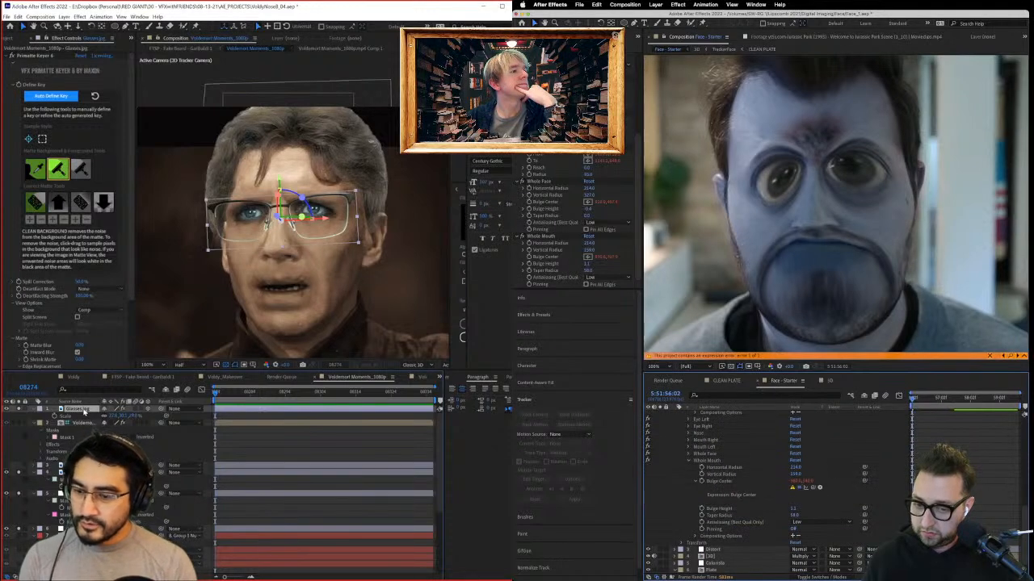
Step: Apply Drop Shadow to the glasses at the last frame, and link the second Distort layer's Whole Mouth bulge centre to a Mouth track point
{"action": "key", "text": "r"}
{"action": "key", "text": "End"}
{"action": "key", "text": "p"}
{"action": "key", "text": "ctrl+space"}
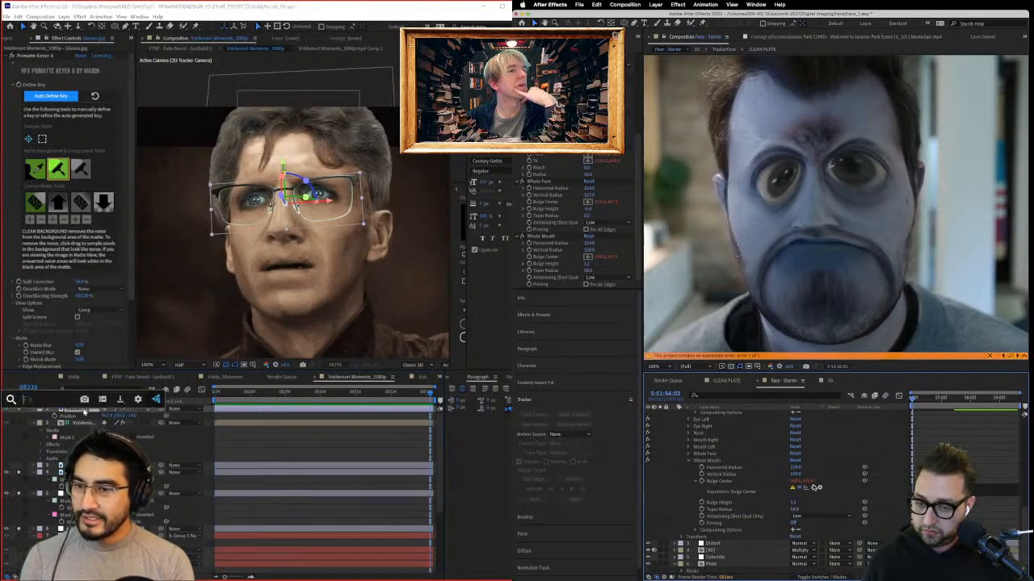
{"action": "type", "text": "drop"}
{"action": "left_click_drag", "start_coordinate": [765, 423], "coordinate": [736, 454]}
{"action": "key", "text": "Return"}
{"action": "left_click", "coordinate": [7, 57]}
{"action": "left_click", "coordinate": [8, 58]}
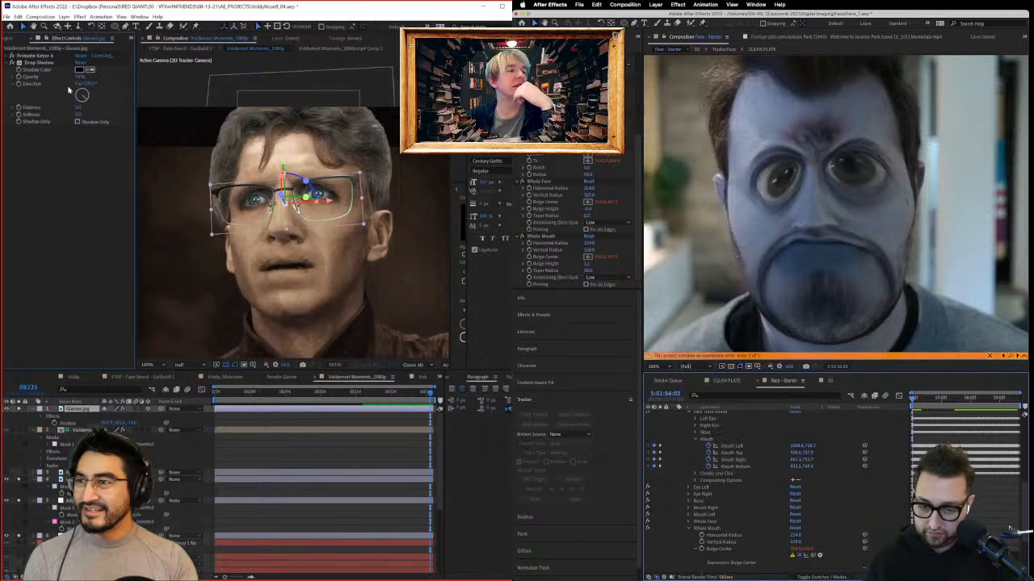
Step: Increase and soften the glasses' shadow and preview it from the first frame, and link Whole Mouth's bulge centre to Mouth Bottom
{"action": "left_click_drag", "start_coordinate": [91, 106], "coordinate": [95, 106]}
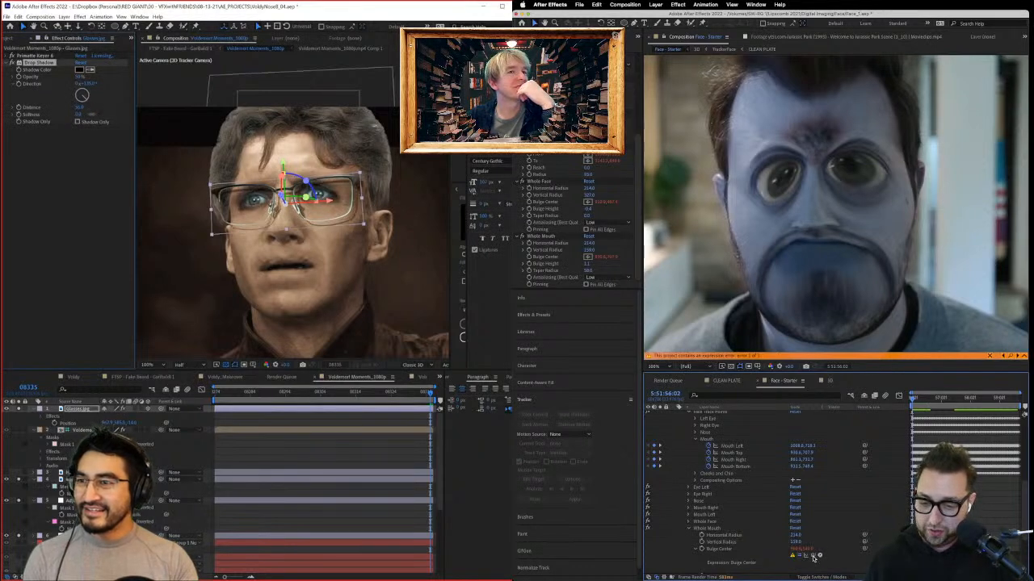
{"action": "left_click_drag", "start_coordinate": [749, 447], "coordinate": [736, 471]}
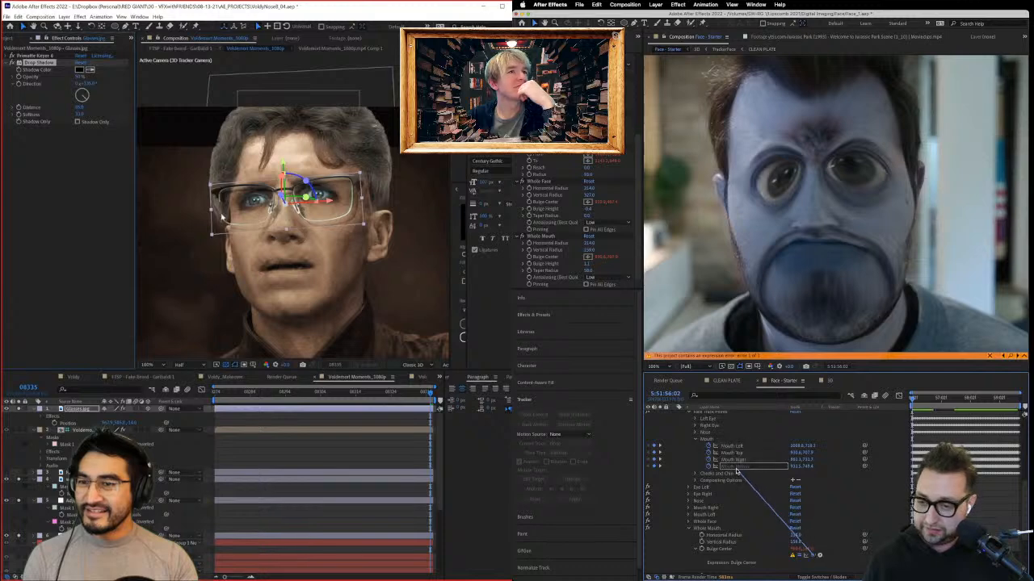
{"action": "left_click", "coordinate": [292, 452]}
{"action": "left_click", "coordinate": [309, 195]}
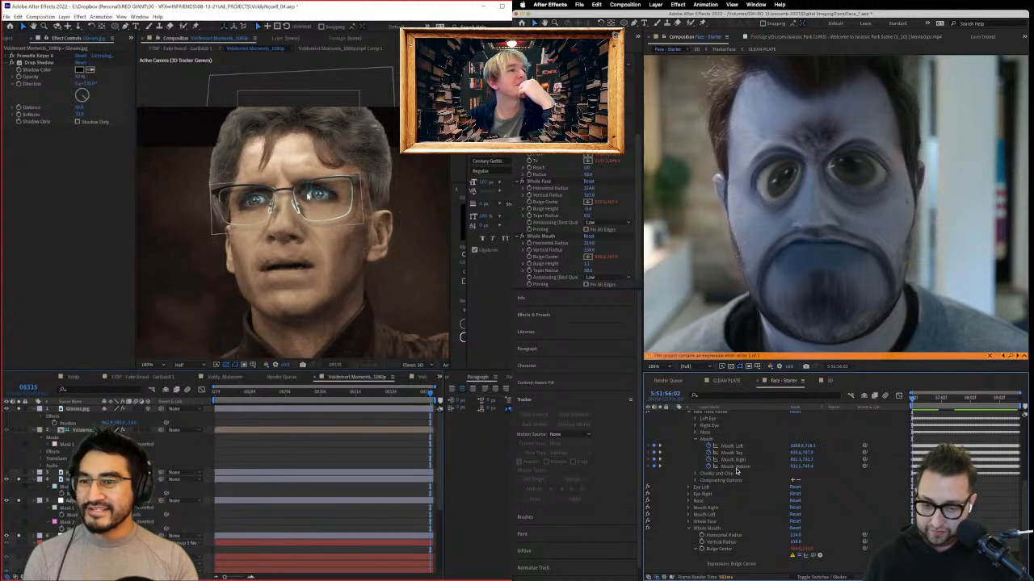
{"action": "left_click", "coordinate": [215, 393]}
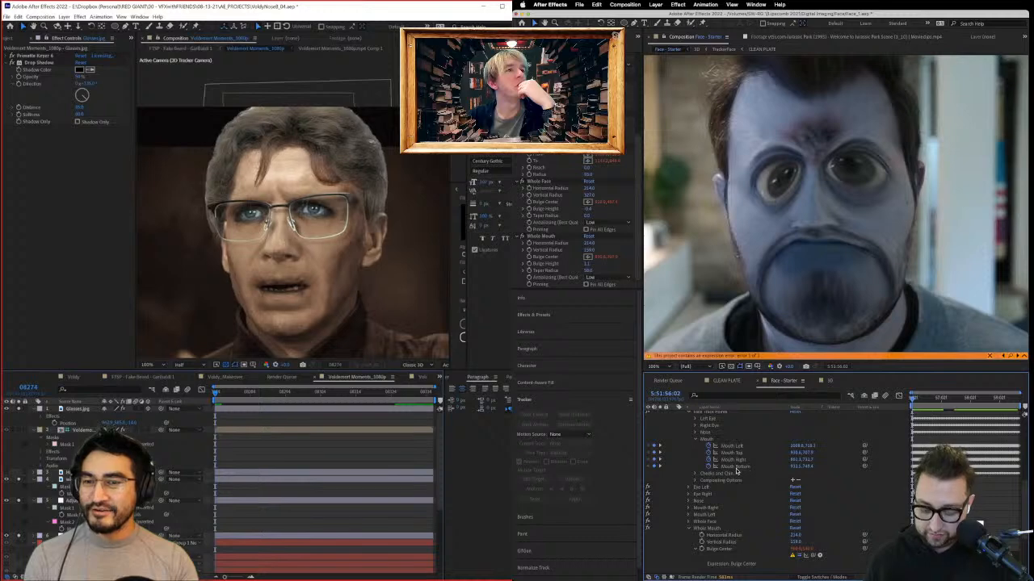
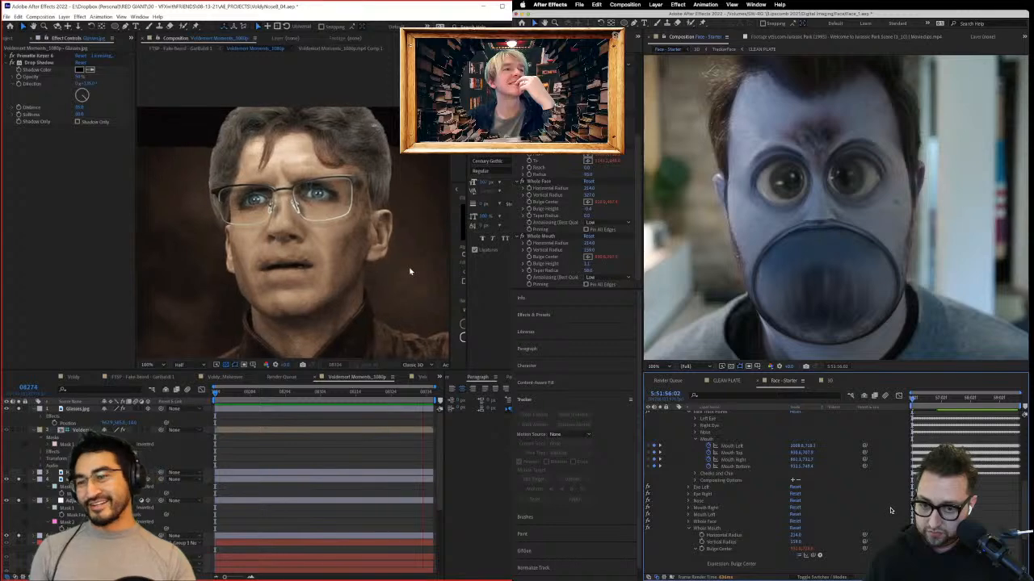
{"action": "key", "text": "space"}
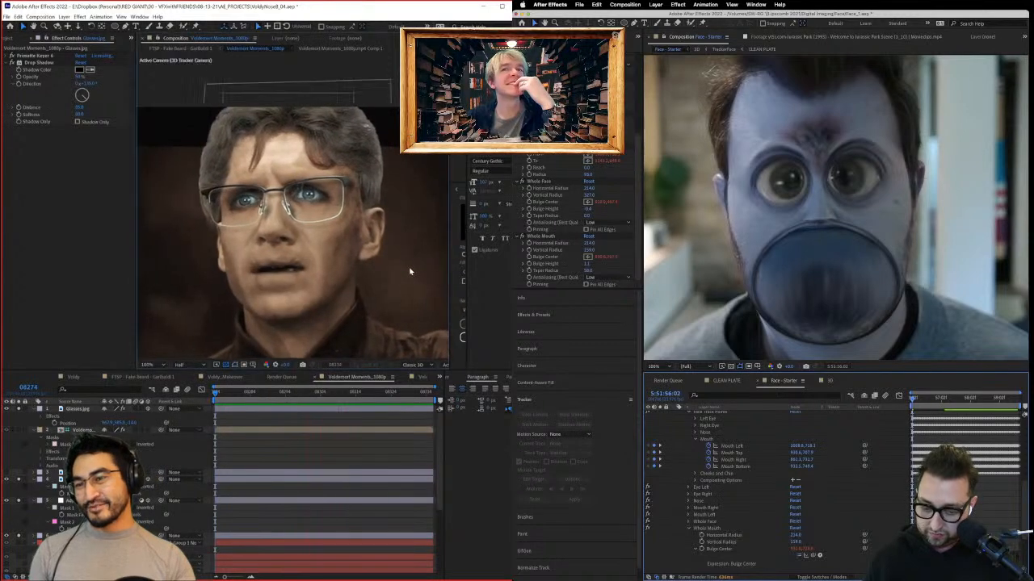
Step: Delete the two duplicated Distort layers from Face - Starter, and view Voldemort's glasses up close
{"action": "scroll", "coordinate": [734, 517], "scroll_direction": "up", "scroll_amount": 1}
{"action": "left_click", "coordinate": [688, 428]}
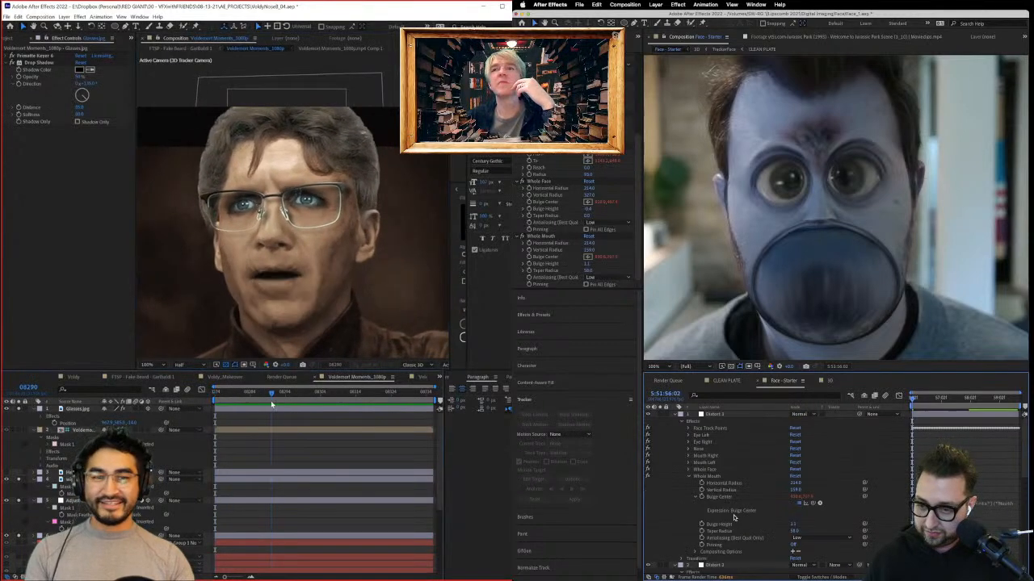
{"action": "left_click", "coordinate": [721, 414]}
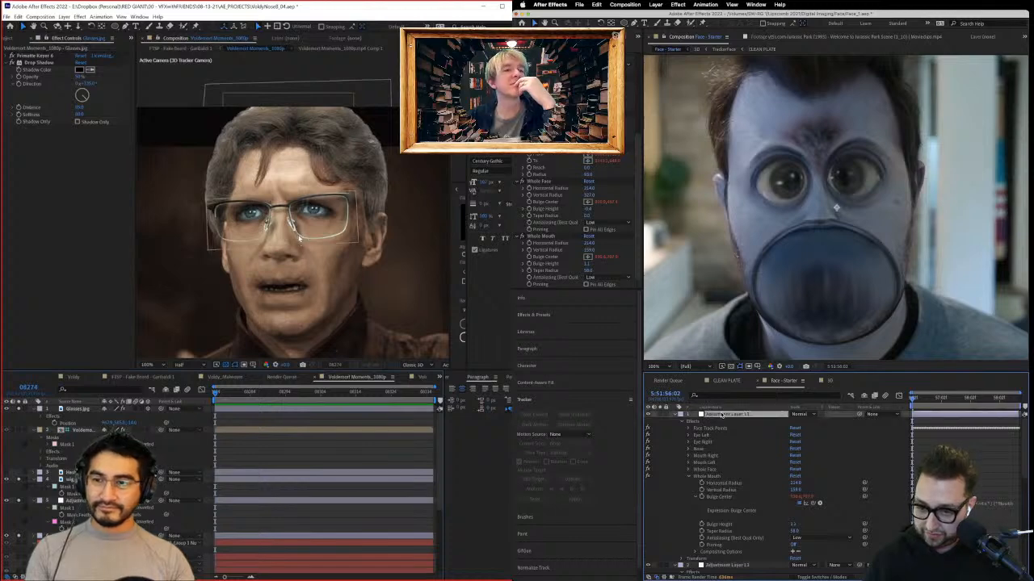
{"action": "scroll", "coordinate": [315, 202], "scroll_direction": "up", "scroll_amount": 1}
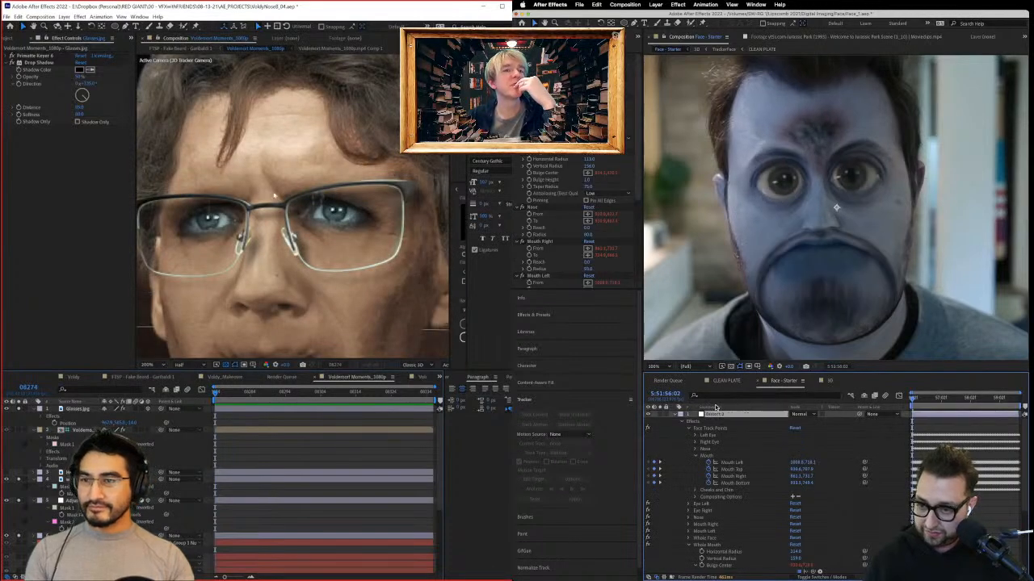
{"action": "key", "text": "Delete"}
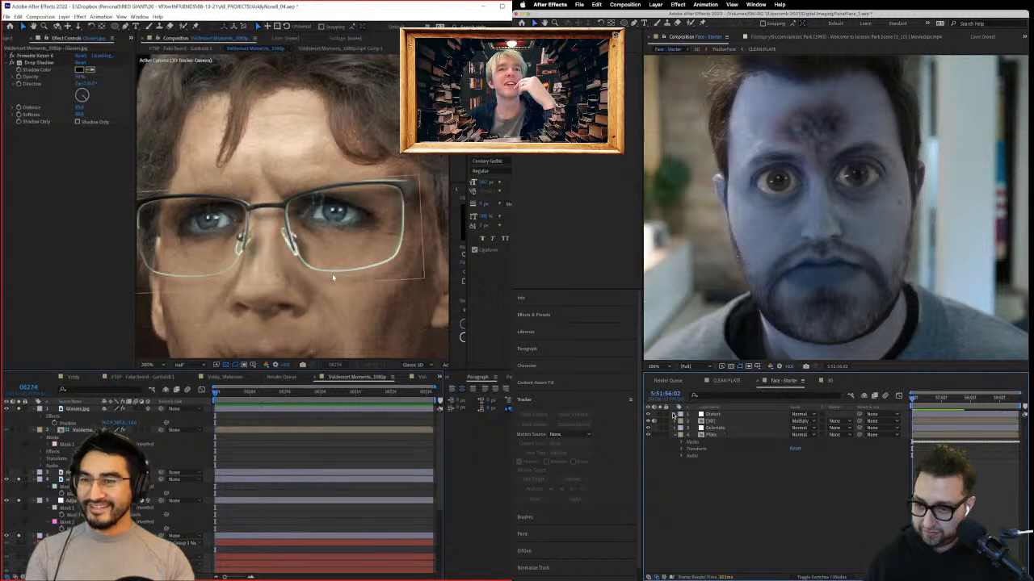
Step: Rework the Whole Mouth Bulge Center expression in the remaining Distort layer, and browse the Voldemort project's footage for the face image
{"action": "key", "text": "ctrl+z"}
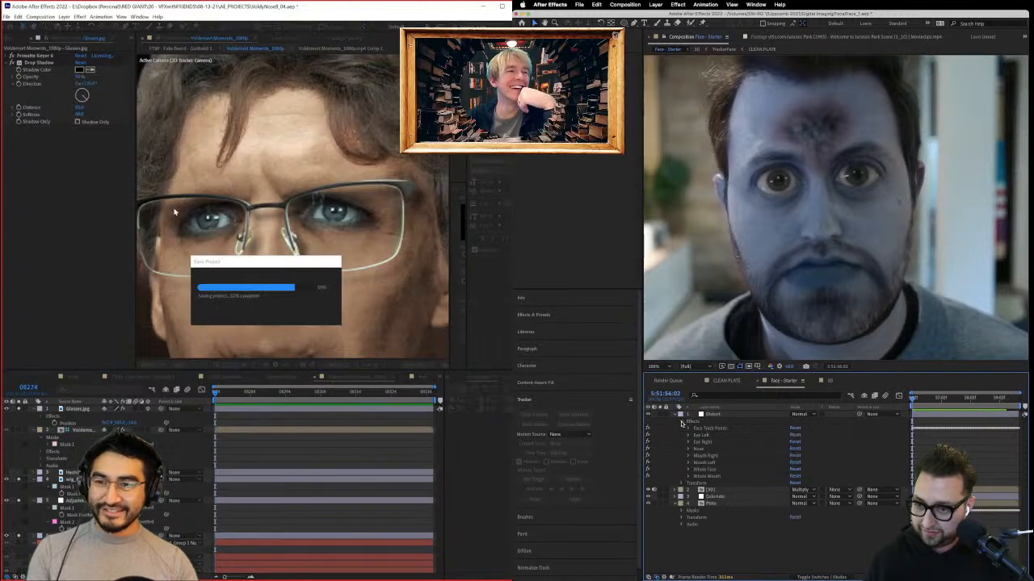
{"action": "left_click", "coordinate": [18, 38]}
{"action": "left_click", "coordinate": [42, 224]}
{"action": "left_click", "coordinate": [688, 477]}
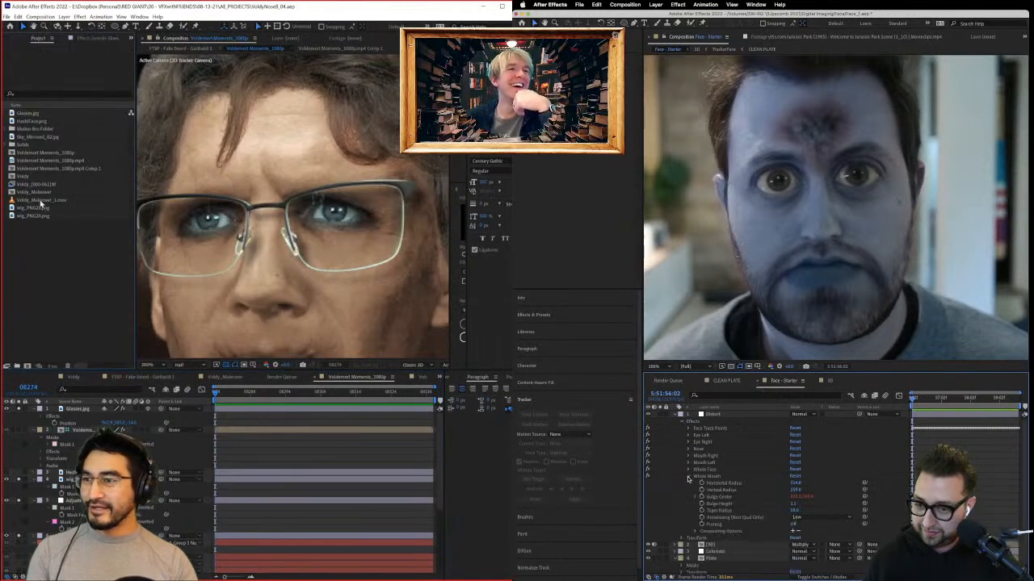
{"action": "left_click", "coordinate": [40, 201]}
{"action": "left_click", "coordinate": [42, 208]}
{"action": "left_click", "coordinate": [695, 497]}
{"action": "left_click", "coordinate": [42, 144]}
{"action": "left_click", "coordinate": [40, 136]}
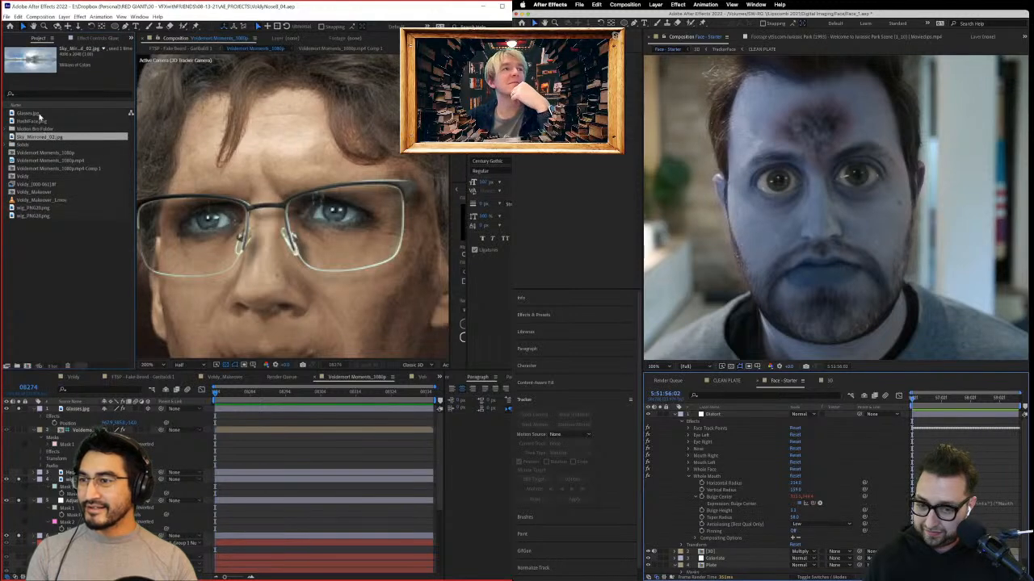
{"action": "left_click", "coordinate": [39, 114]}
{"action": "left_click", "coordinate": [975, 503]}
Step: Create a composition from HashiFace.png and mask the eyebrow above the left-hand eye with a closed Pen tool path
{"action": "left_click", "coordinate": [35, 121]}
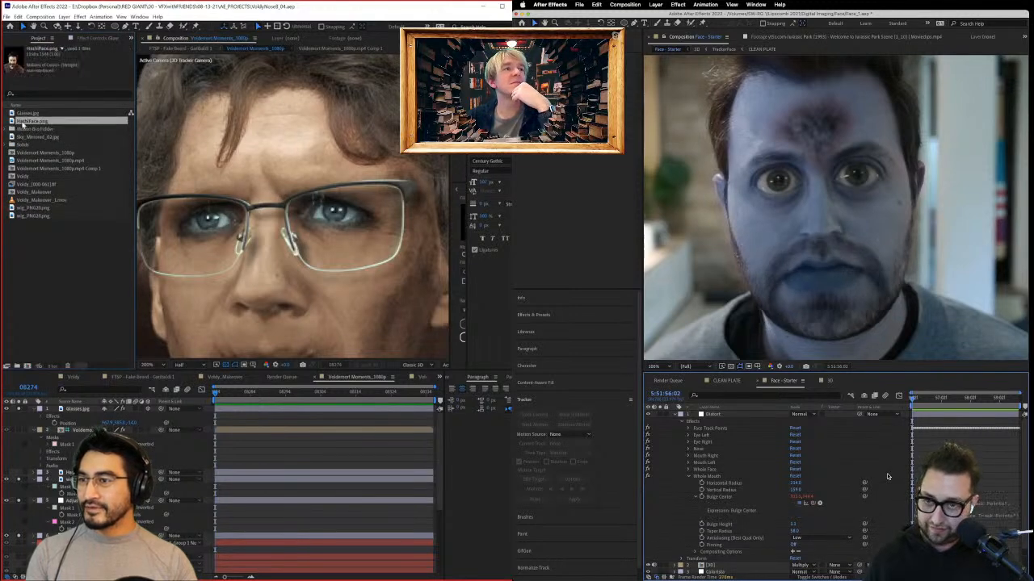
{"action": "left_click_drag", "start_coordinate": [53, 389], "coordinate": [27, 366]}
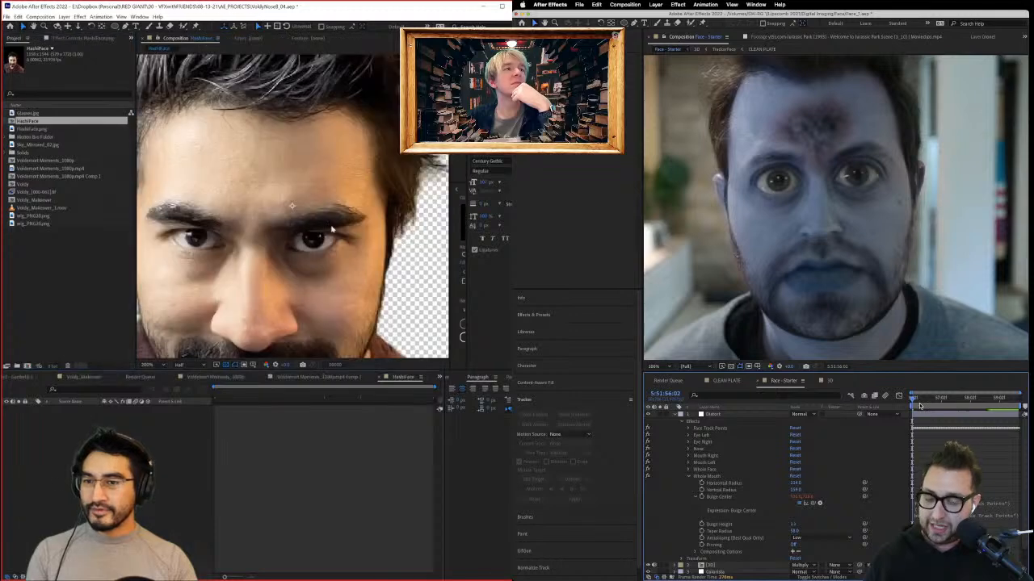
{"action": "scroll", "coordinate": [332, 191], "scroll_direction": "up", "scroll_amount": 4}
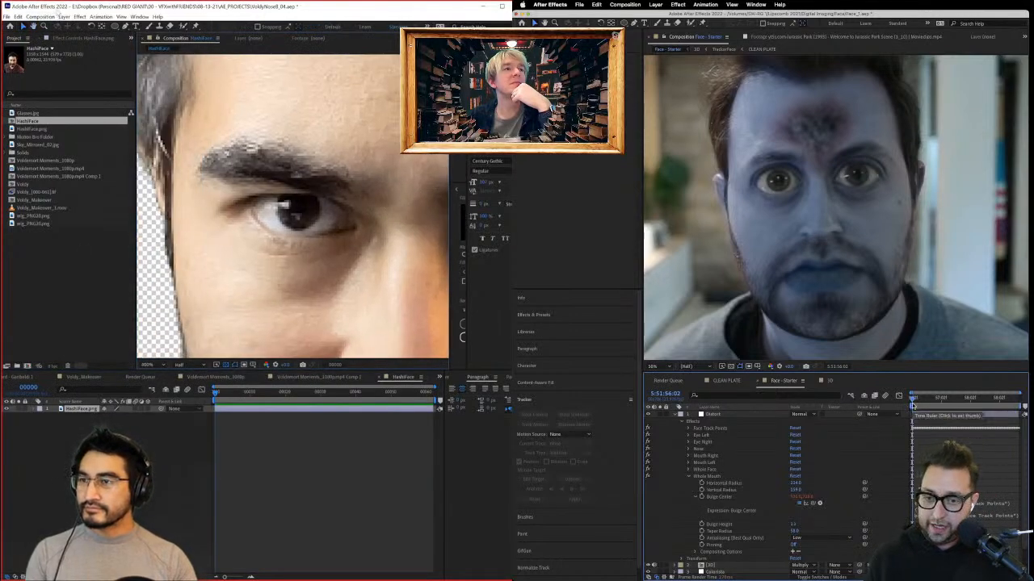
{"action": "left_click", "coordinate": [125, 26]}
{"action": "left_click", "coordinate": [381, 178]}
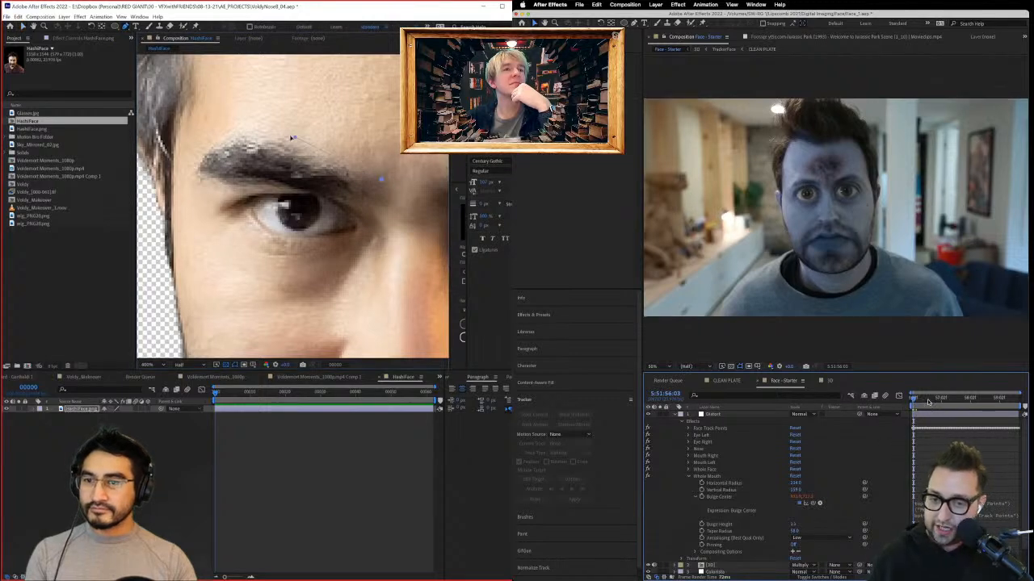
{"action": "left_click", "coordinate": [200, 189]}
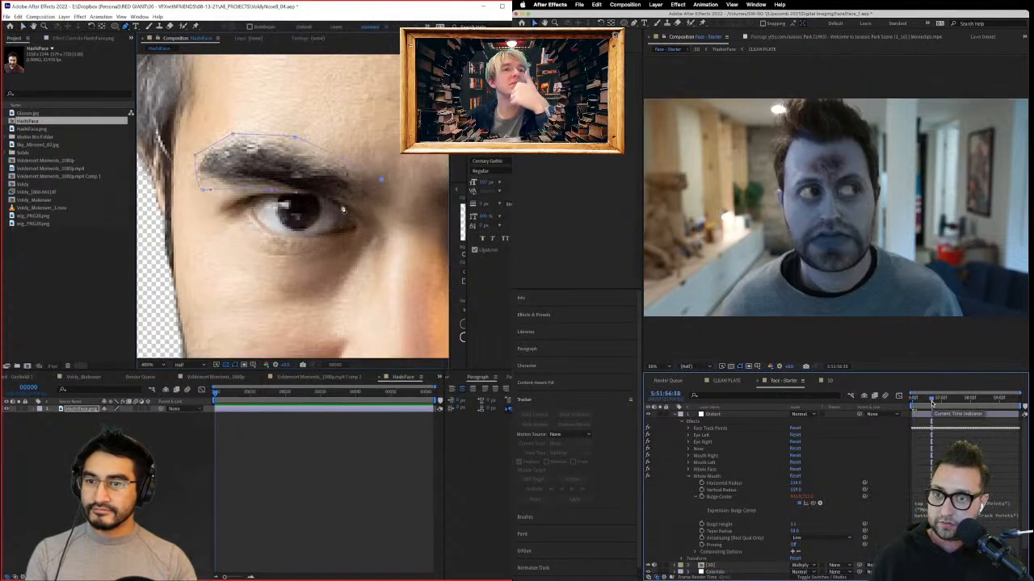
{"action": "left_click", "coordinate": [381, 192]}
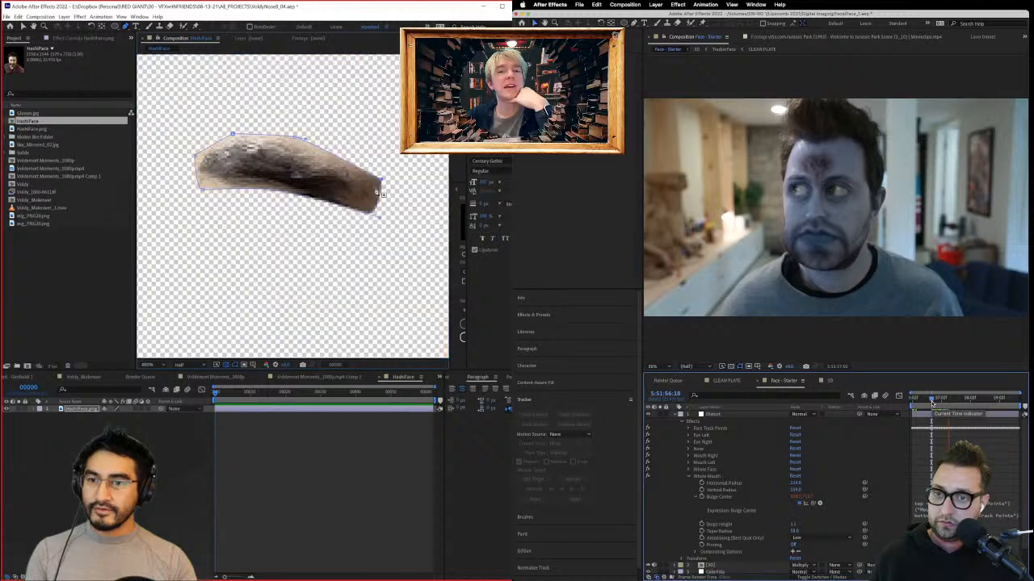
Step: Feather the eyebrow mask's edge, and raise the Whole Mouth effect's Bulge Height to 2.0 in Face - Starter
{"action": "key", "text": "f"}
{"action": "left_click_drag", "start_coordinate": [114, 423], "coordinate": [130, 423]}
{"action": "left_click_drag", "start_coordinate": [795, 524], "coordinate": [814, 524]}
{"action": "left_click_drag", "start_coordinate": [130, 423], "coordinate": [126, 423]}
{"action": "left_click_drag", "start_coordinate": [814, 524], "coordinate": [838, 524]}
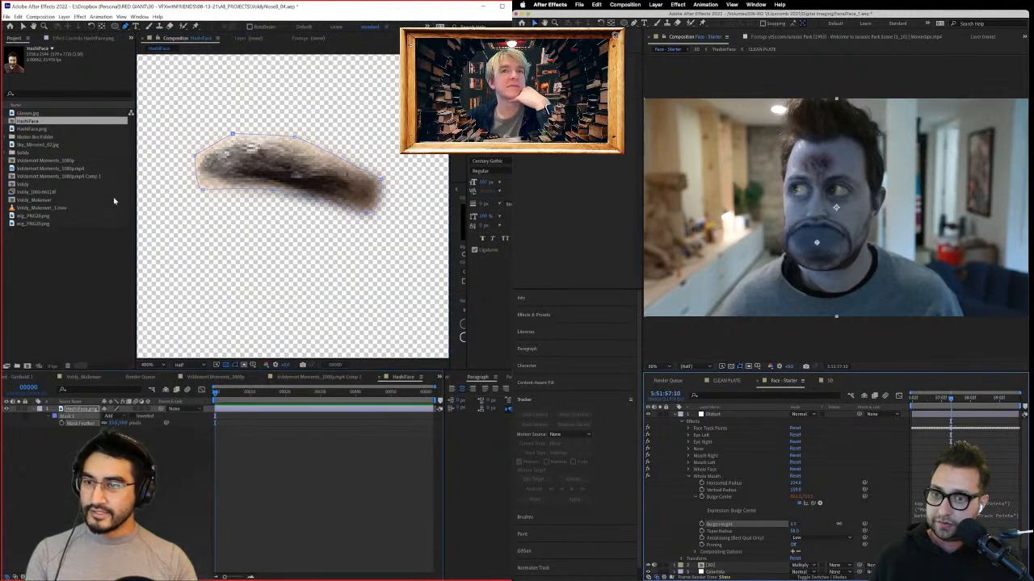
Step: Apply the Extract effect to the masked eyebrow layer, and adjust Whole Mouth's Vertical Radius on the Distort layer
{"action": "left_click", "coordinate": [75, 39]}
{"action": "key", "text": "ctrl+space"}
{"action": "type", "text": "levels"}
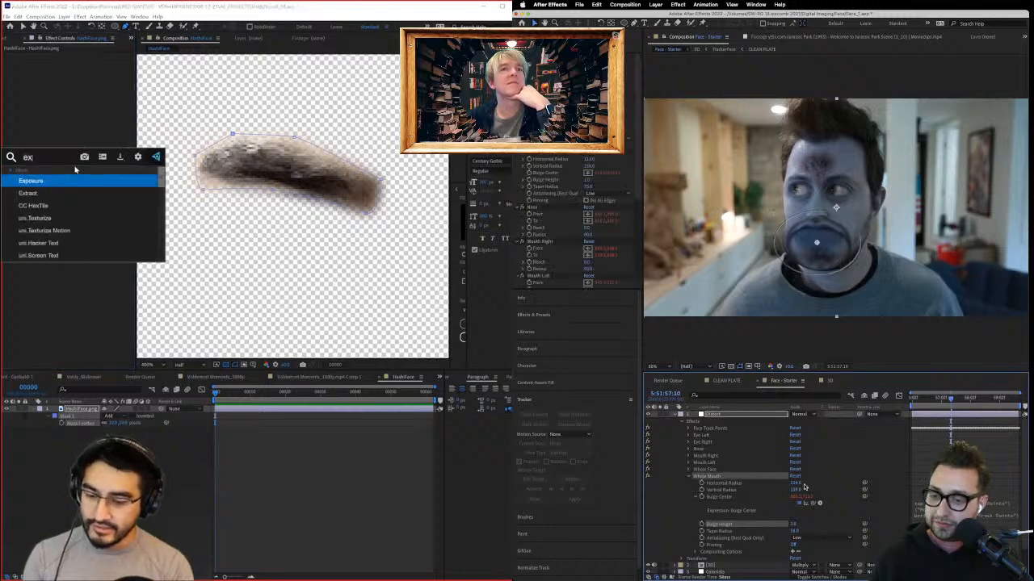
{"action": "key", "text": "Return"}
{"action": "mouse_move", "coordinate": [795, 489]}
{"action": "left_mouse_down"}
{"action": "mouse_move", "coordinate": [806, 489]}
{"action": "mouse_move", "coordinate": [776, 489]}
{"action": "left_mouse_up"}
{"action": "left_click_drag", "start_coordinate": [136, 125], "coordinate": [165, 119]}
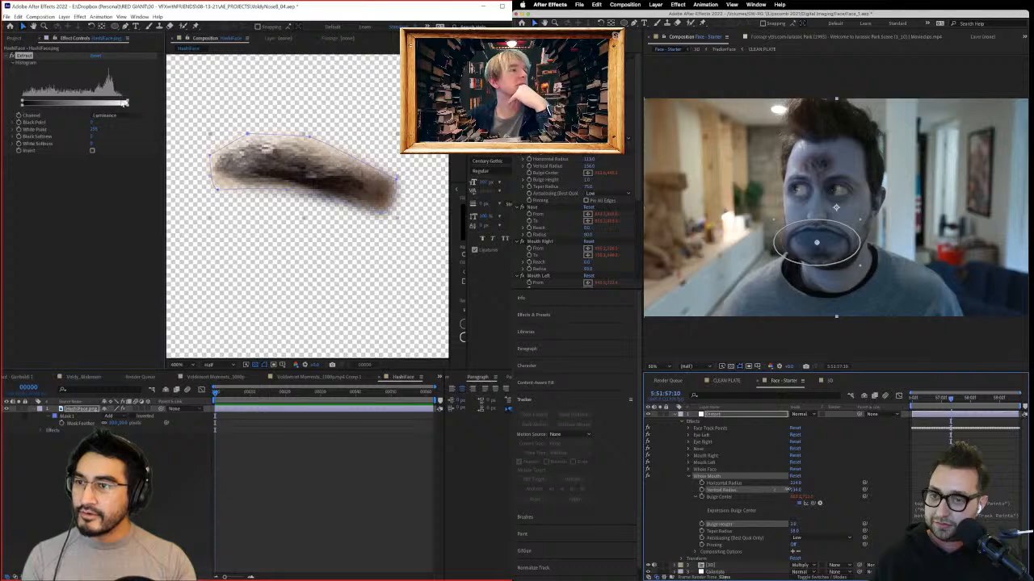
{"action": "left_click_drag", "start_coordinate": [776, 490], "coordinate": [795, 490]}
Step: Lower Extract's White Point to 127 with white softness to remove the eyebrow's skin, and set Whole Mouth's Horizontal Radius to 237
{"action": "left_click_drag", "start_coordinate": [125, 103], "coordinate": [88, 104]}
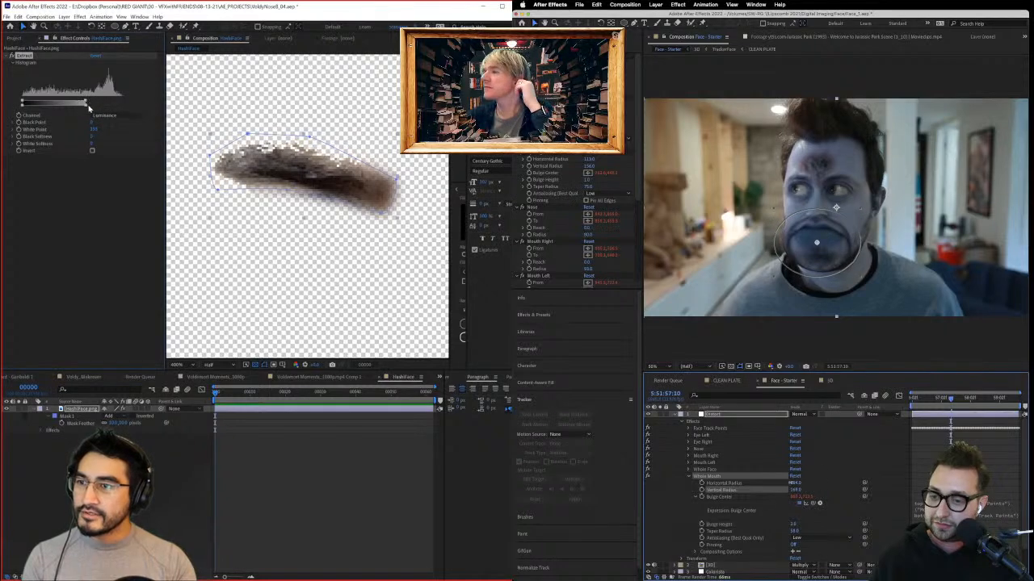
{"action": "left_click_drag", "start_coordinate": [793, 483], "coordinate": [837, 477]}
{"action": "left_click_drag", "start_coordinate": [88, 107], "coordinate": [99, 105]}
{"action": "left_click_drag", "start_coordinate": [837, 478], "coordinate": [788, 483]}
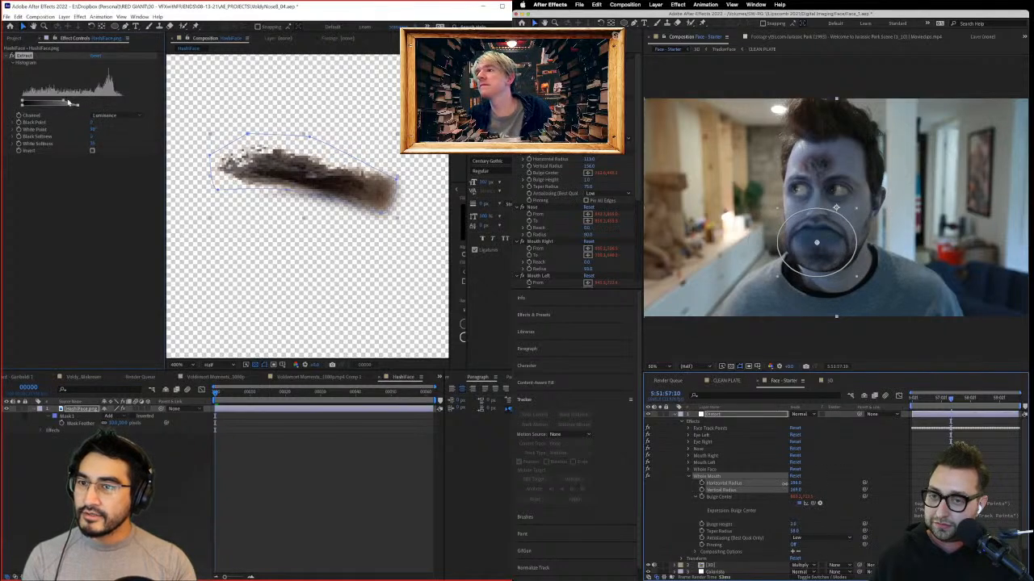
{"action": "left_click_drag", "start_coordinate": [92, 108], "coordinate": [103, 107]}
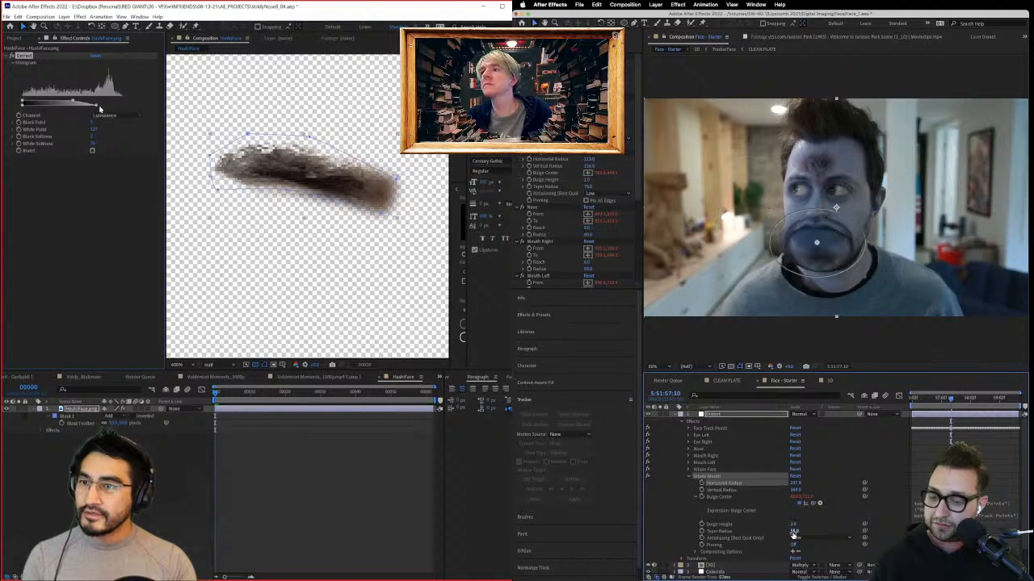
Step: Increase Whole Mouth's Taper Radius and preview the mouth distortion in Face - Starter
{"action": "left_click_drag", "start_coordinate": [794, 531], "coordinate": [823, 531]}
{"action": "scroll", "coordinate": [305, 212], "scroll_direction": "down", "scroll_amount": 1}
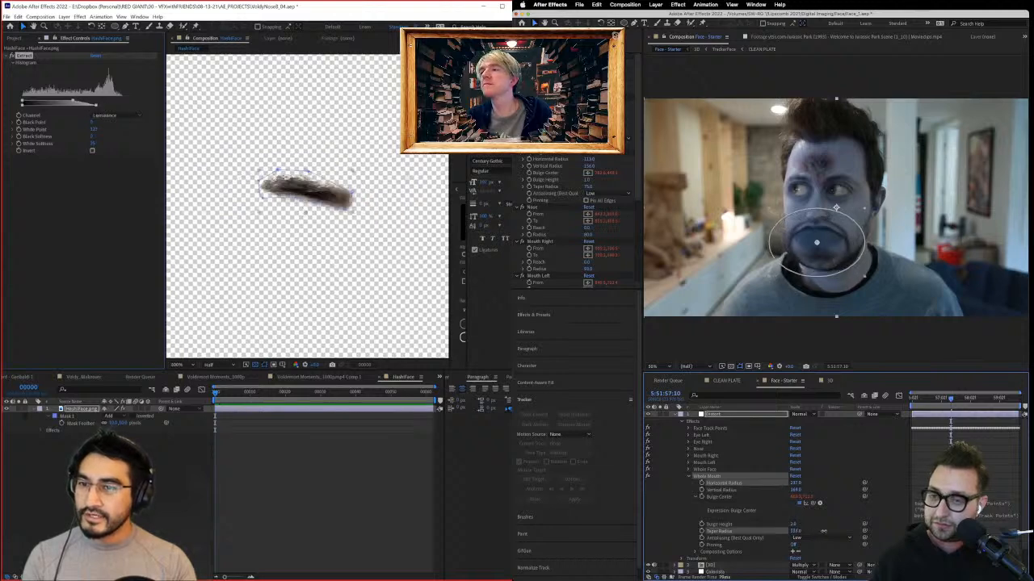
{"action": "left_click", "coordinate": [897, 473]}
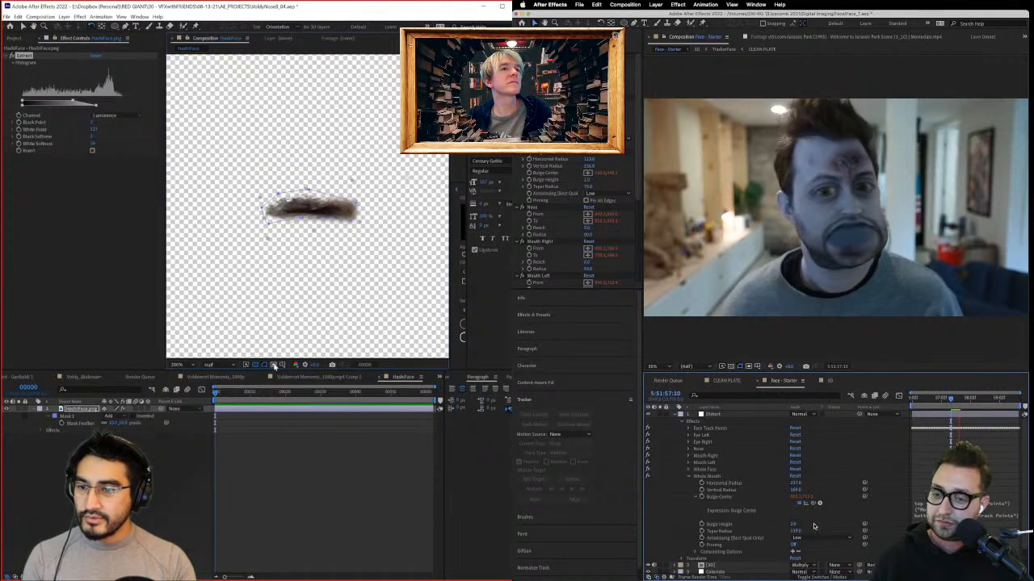
Step: Crop the HashiFace composition to a region of interest drawn around the eyebrow, and reduce Whole Mouth's Bulge Height
{"action": "key", "text": "v"}
{"action": "left_click_drag", "start_coordinate": [256, 187], "coordinate": [367, 229]}
{"action": "left_click_drag", "start_coordinate": [792, 524], "coordinate": [775, 524]}
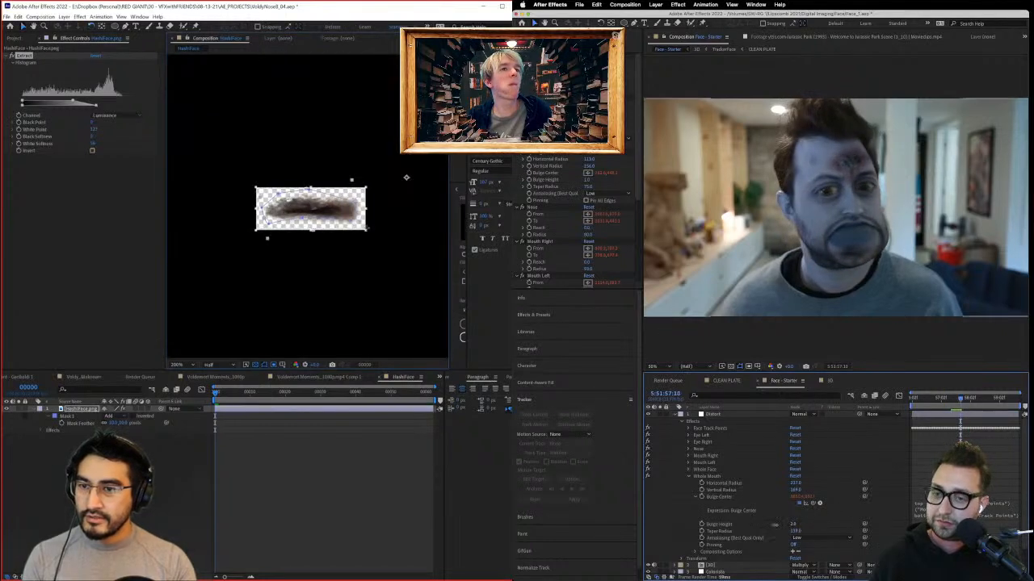
{"action": "left_click_drag", "start_coordinate": [366, 229], "coordinate": [363, 229]}
{"action": "left_click_drag", "start_coordinate": [763, 524], "coordinate": [743, 524]}
{"action": "left_click", "coordinate": [46, 17]}
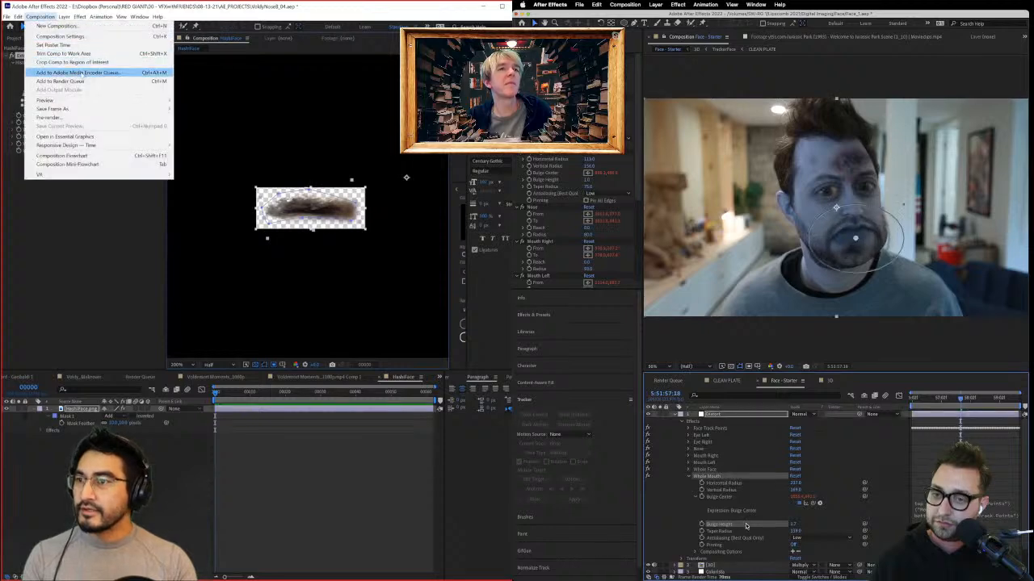
{"action": "left_click", "coordinate": [89, 63]}
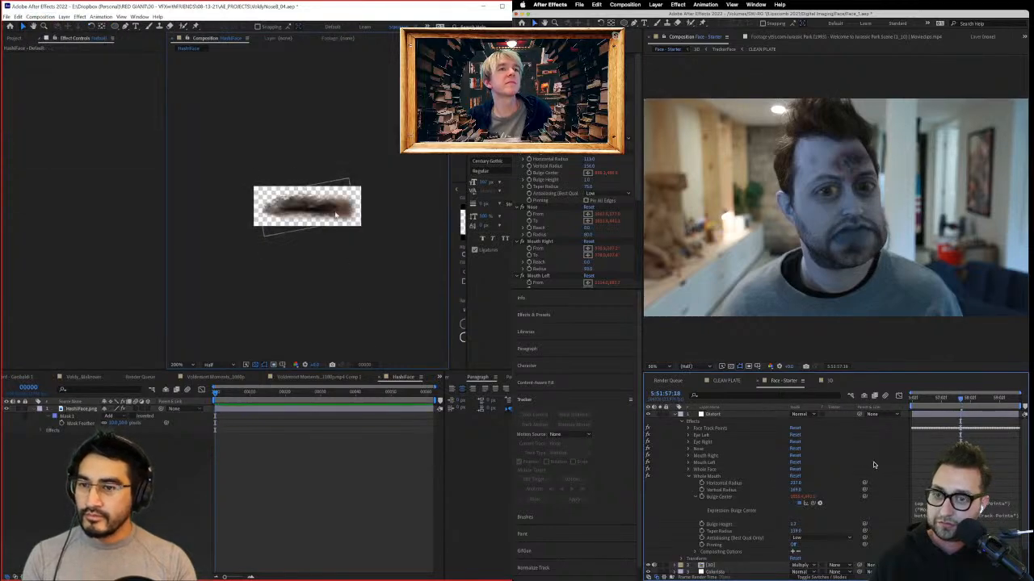
Step: Rename the cropped HashiFace composition to Eyebrow
{"action": "key", "text": "ctrl+k"}
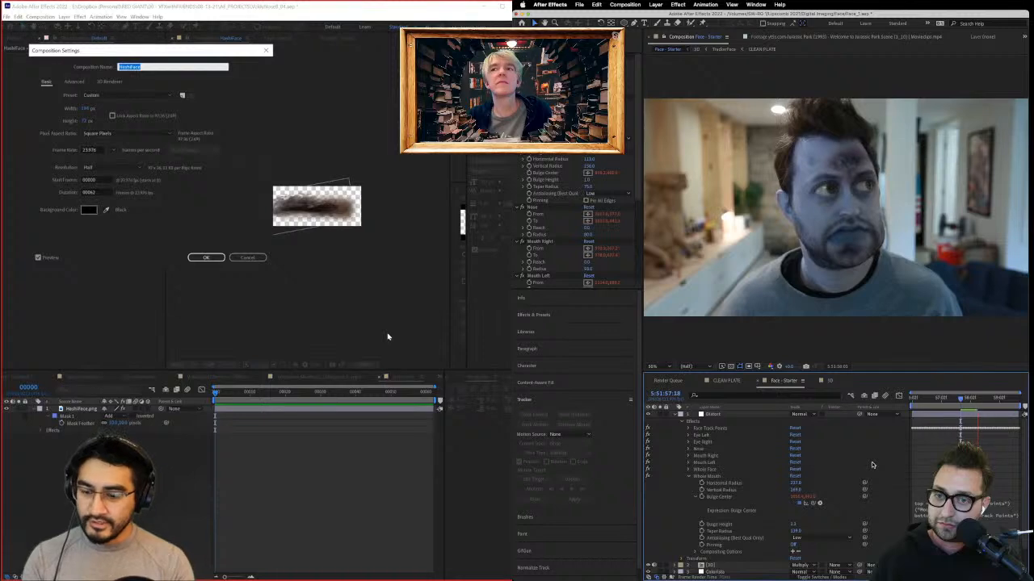
{"action": "type", "text": "Eyebrow"}
{"action": "key", "text": "Return"}
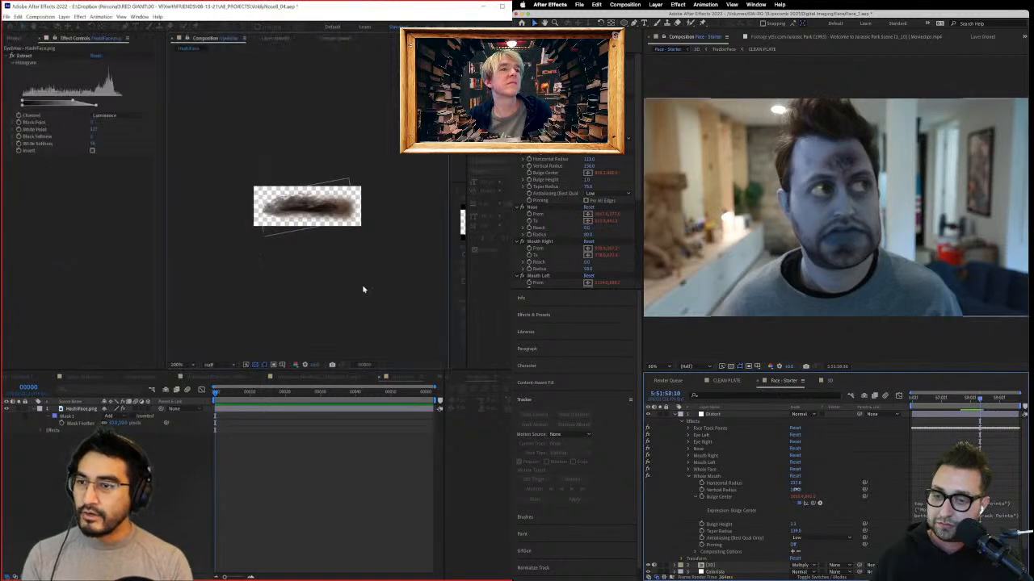
Step: Add the Eyebrow composition to the Voldemort Moments_1080p timeline as the third layer, above the wig layers
{"action": "left_click", "coordinate": [81, 381]}
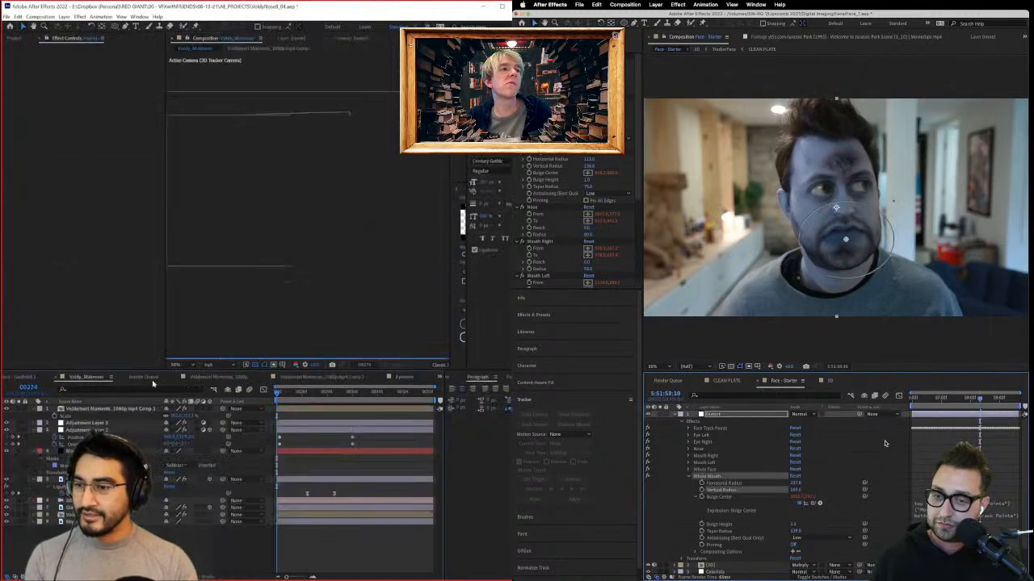
{"action": "left_click", "coordinate": [213, 382]}
{"action": "key", "text": "space"}
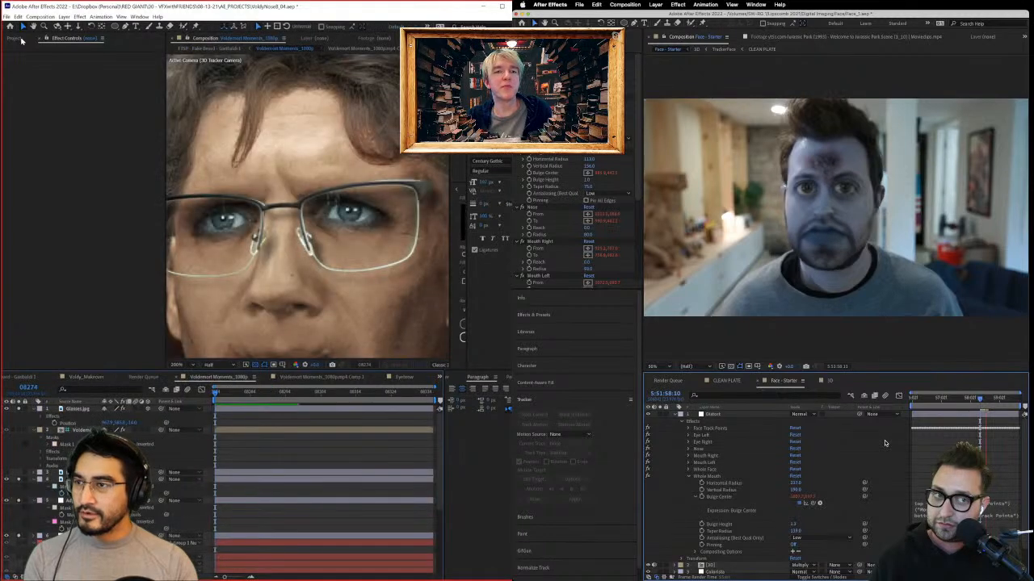
{"action": "left_click", "coordinate": [20, 38]}
{"action": "key", "text": "space"}
{"action": "left_click_drag", "start_coordinate": [35, 114], "coordinate": [156, 473]}
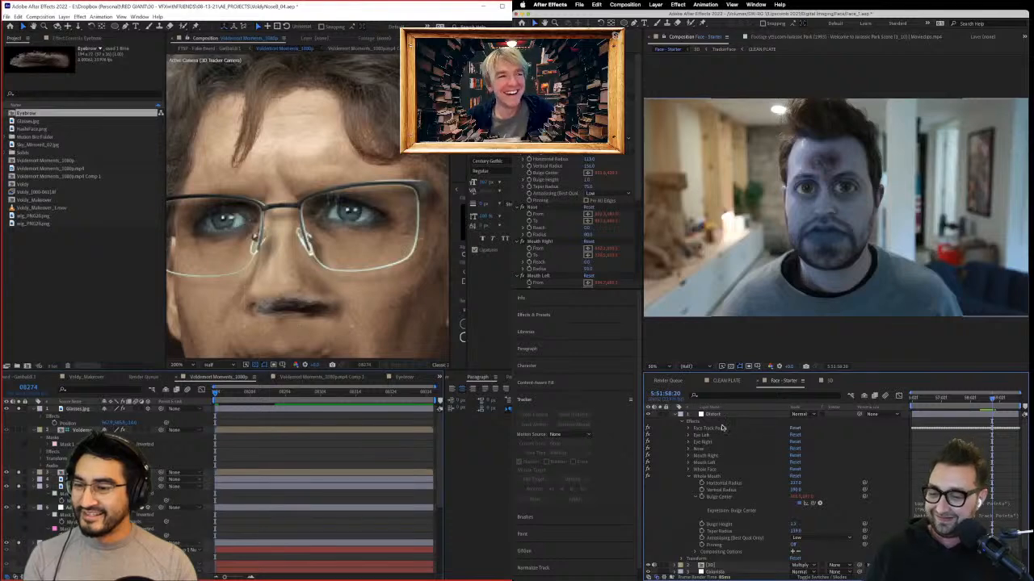
Step: Move the Eyebrow layer up onto the brow above the glasses, and set the Multiply layer's opacity to 75% in Face - Starter
{"action": "scroll", "coordinate": [757, 503], "scroll_direction": "down", "scroll_amount": 2}
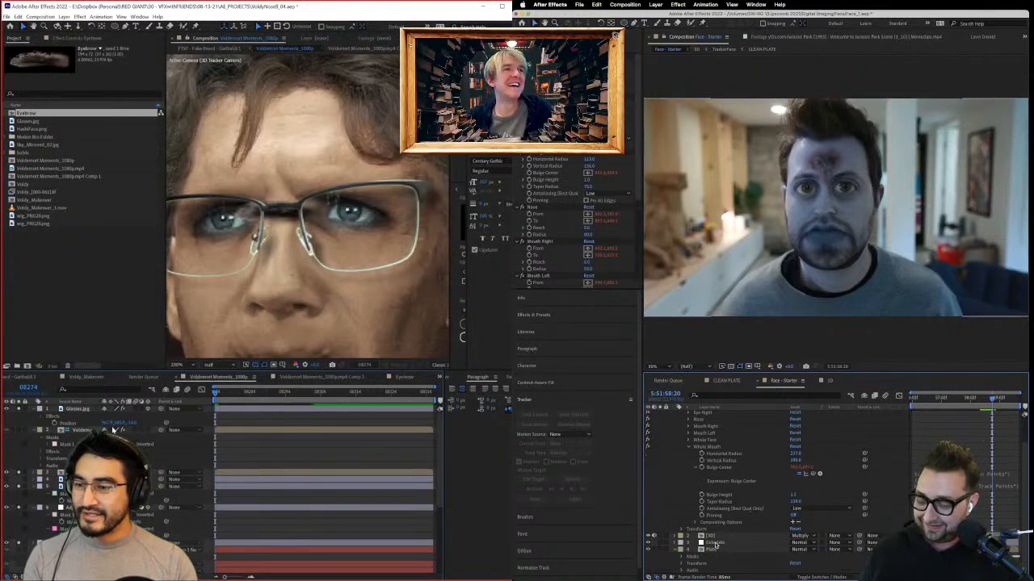
{"action": "left_click", "coordinate": [81, 475]}
{"action": "left_click", "coordinate": [710, 535]}
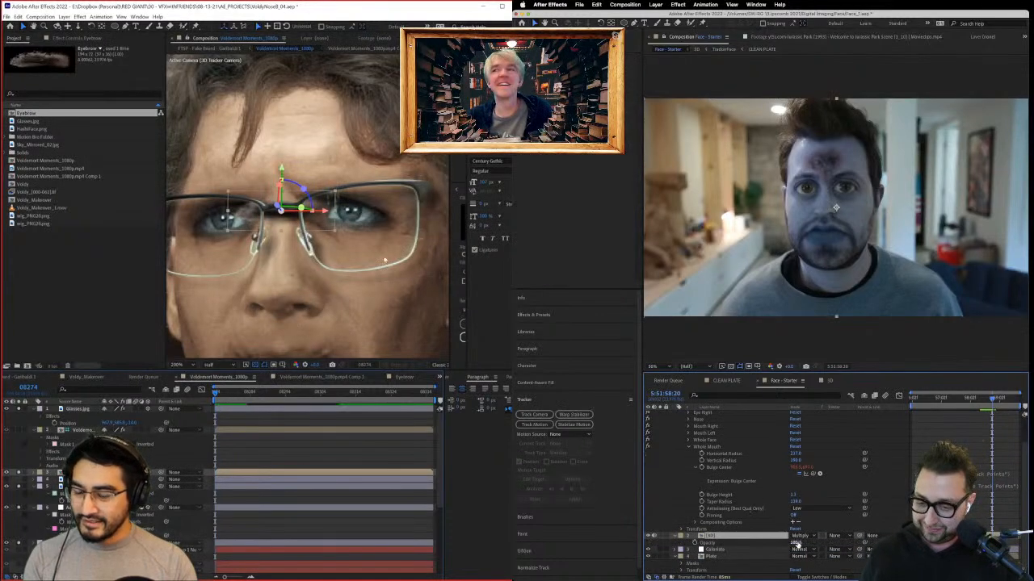
{"action": "left_click_drag", "start_coordinate": [281, 171], "coordinate": [292, 134]}
{"action": "left_click", "coordinate": [797, 544]}
{"action": "left_click", "coordinate": [80, 38]}
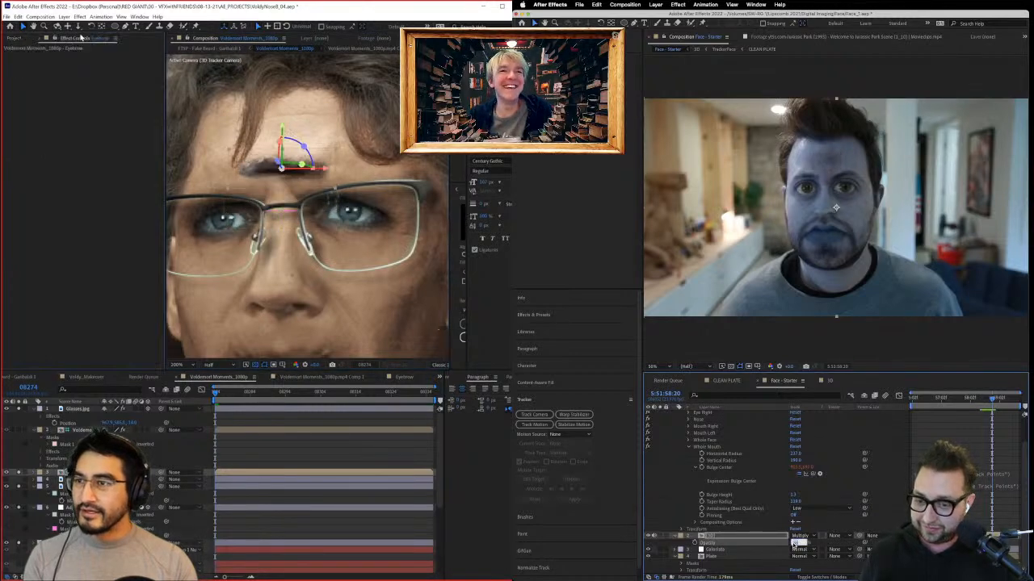
{"action": "type", "text": "7"}
Step: Apply CC Toner to the Eyebrow layer with Tones set to Tritone
{"action": "key", "text": "ctrl+space"}
{"action": "type", "text": "toner"}
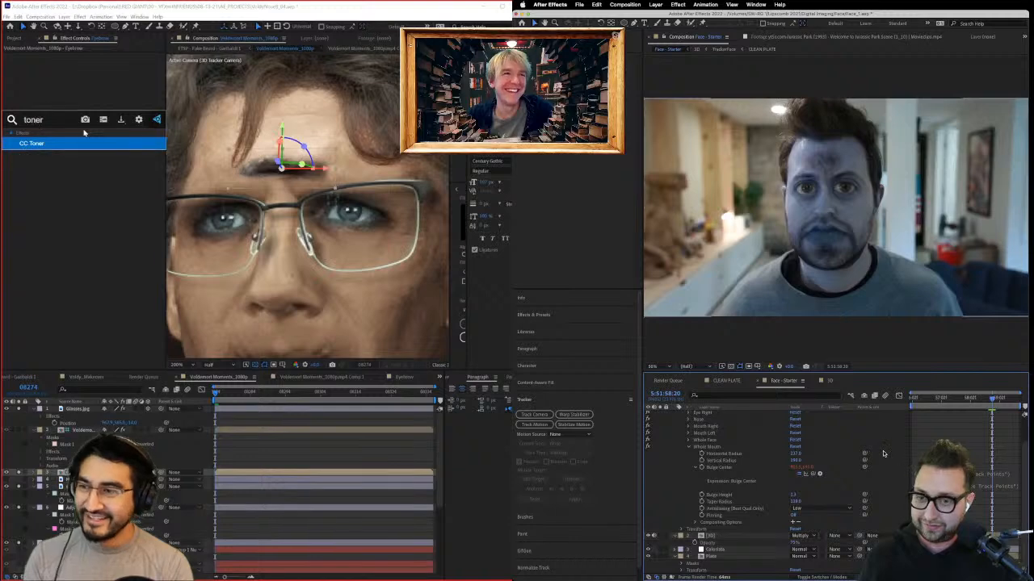
{"action": "key", "text": "Return"}
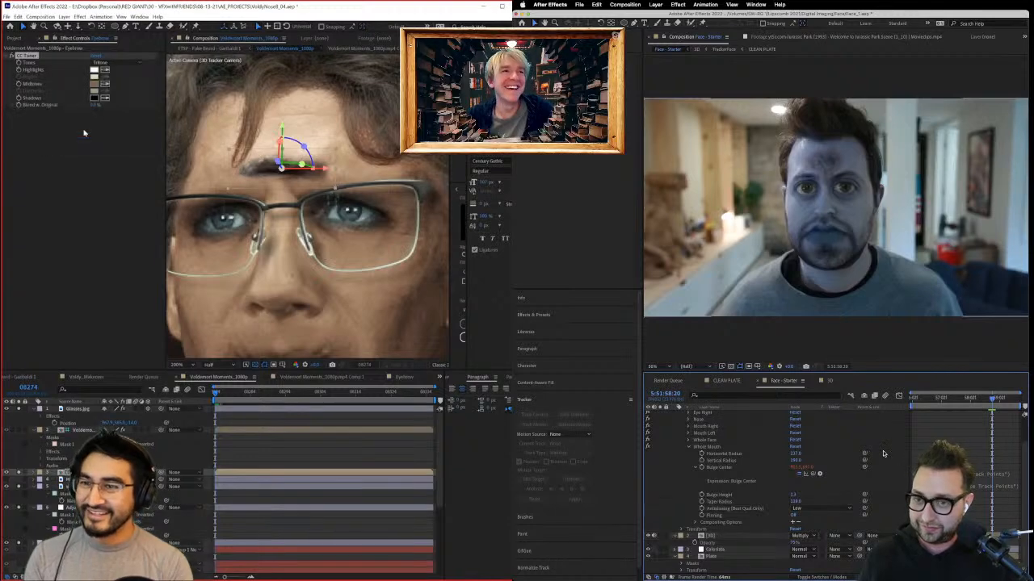
{"action": "left_click", "coordinate": [108, 63]}
{"action": "left_click", "coordinate": [85, 97]}
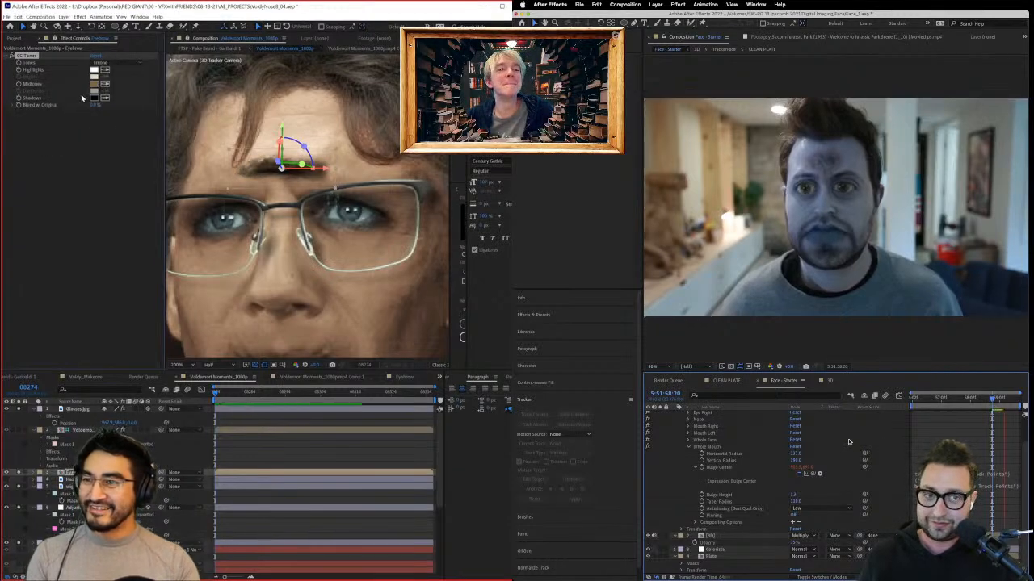
Step: Sample CC Toner's Shadows colour from around Voldemort's left-hand eye
{"action": "left_click", "coordinate": [105, 98]}
{"action": "key", "text": "space"}
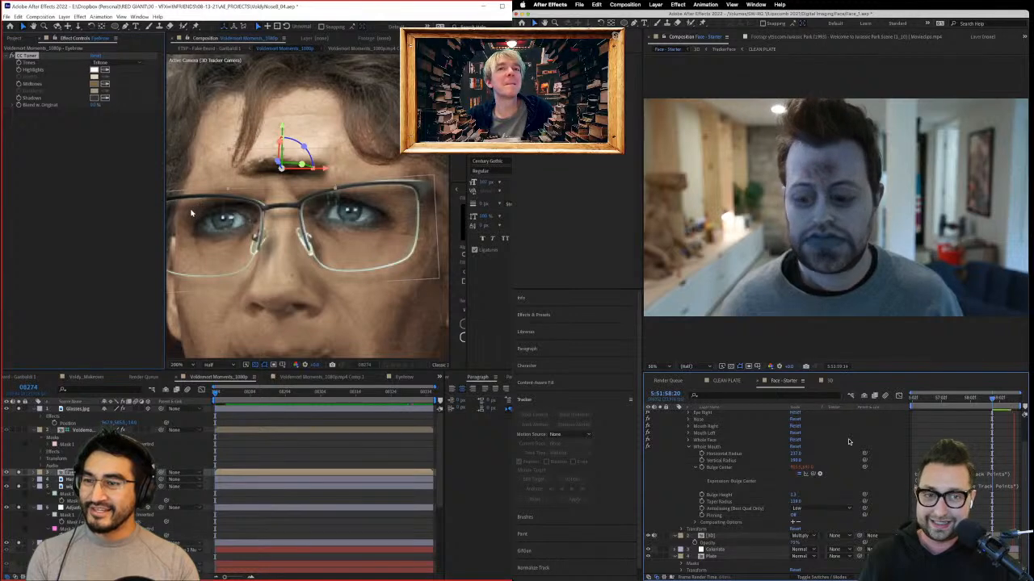
{"action": "left_click", "coordinate": [191, 213]}
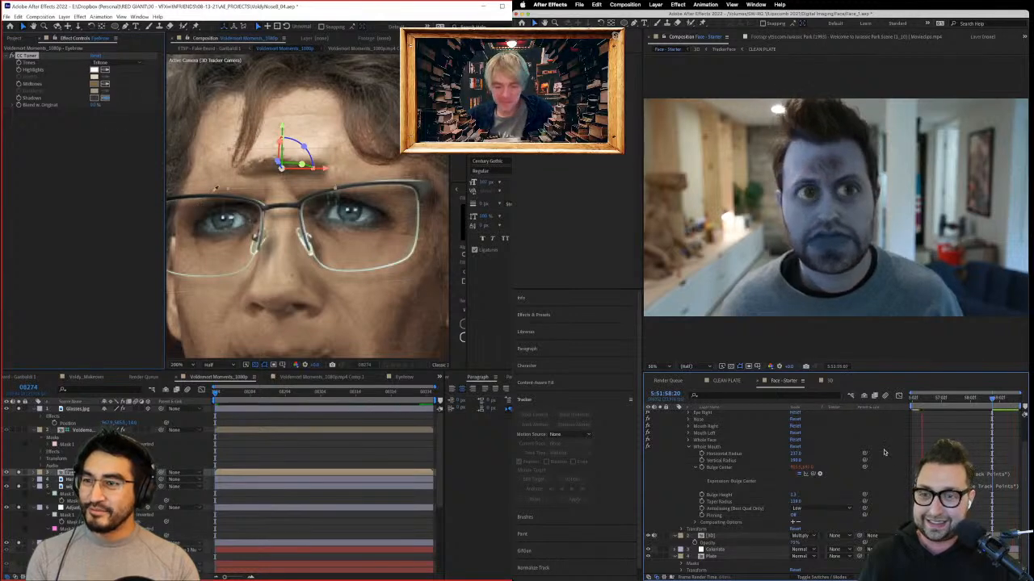
{"action": "left_click", "coordinate": [214, 205]}
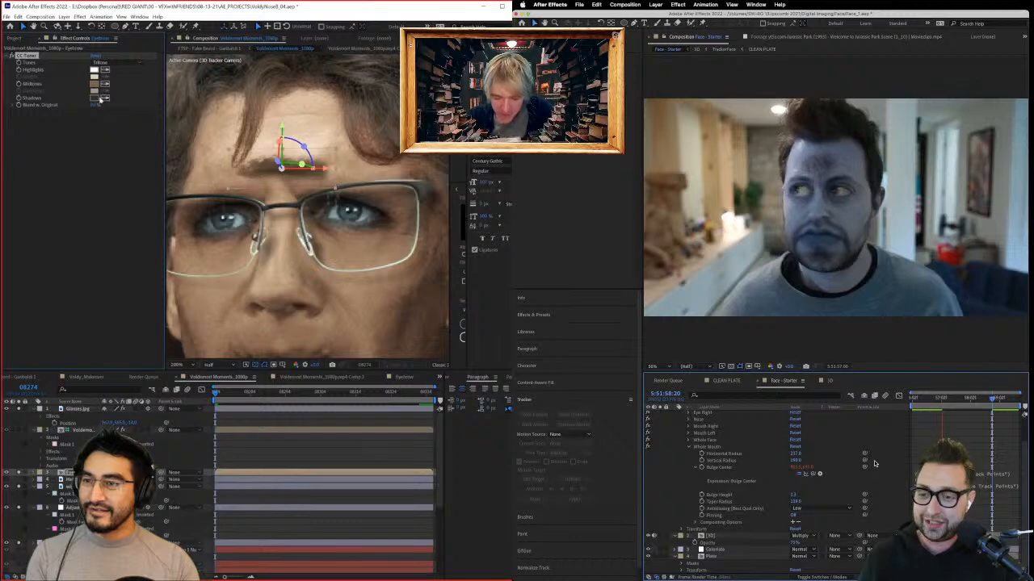
Step: Fine-tune CC Toner's Shadows colour on the Eyebrow layer to a darker brown
{"action": "left_click", "coordinate": [96, 98]}
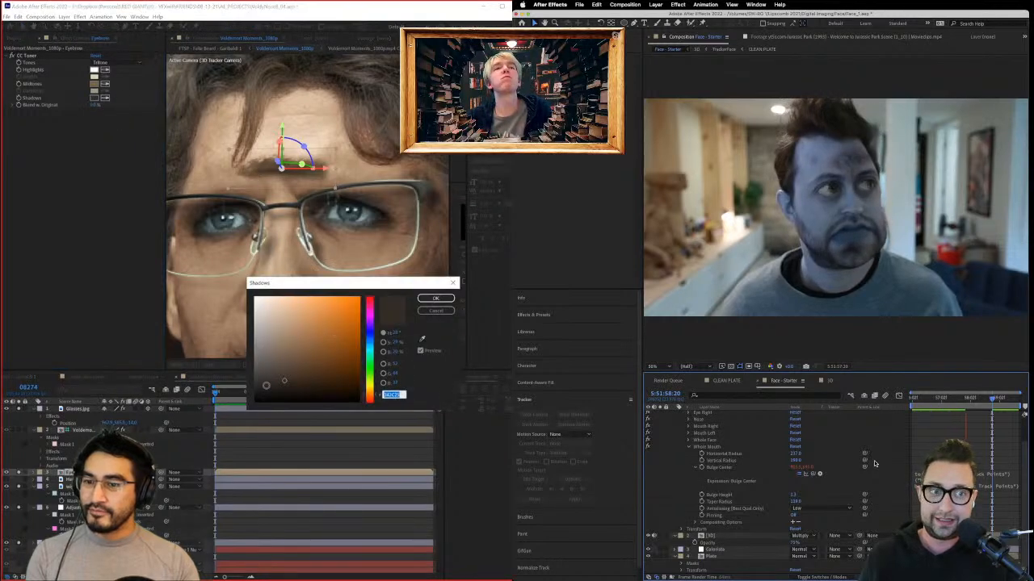
{"action": "left_click", "coordinate": [268, 391]}
{"action": "left_click", "coordinate": [283, 388]}
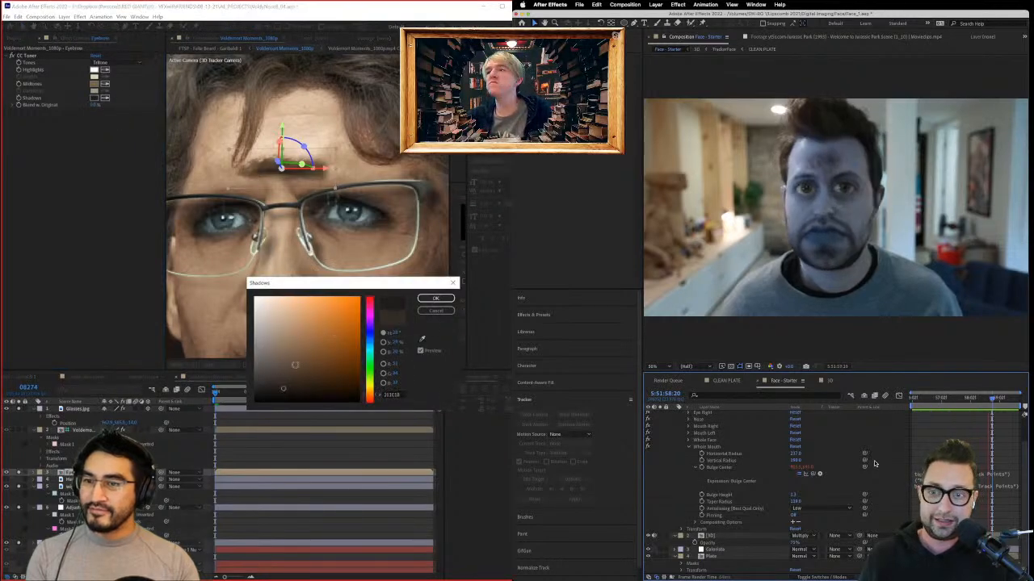
{"action": "left_click", "coordinate": [436, 302]}
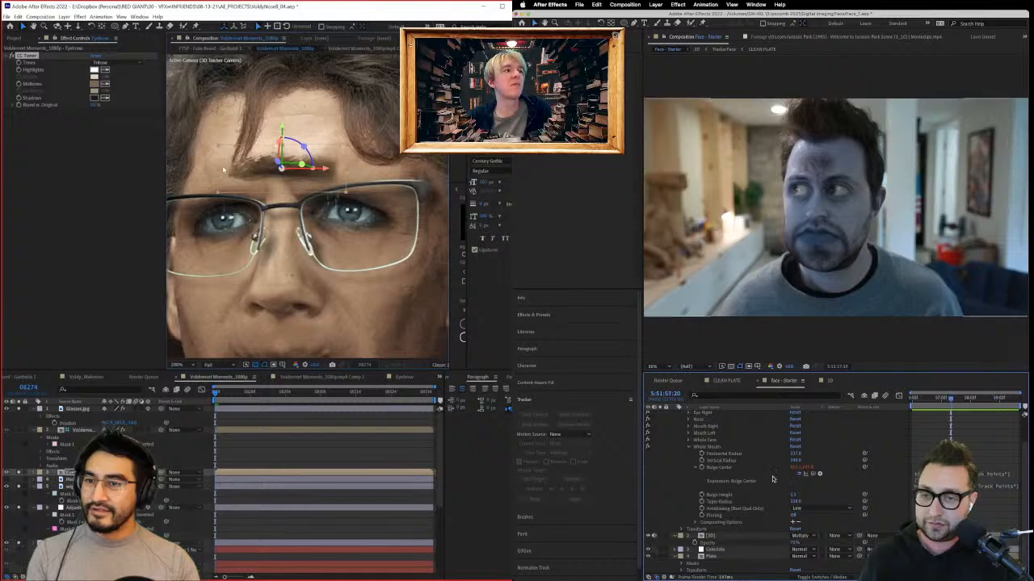
{"action": "scroll", "coordinate": [752, 502], "scroll_direction": "up", "scroll_amount": 2}
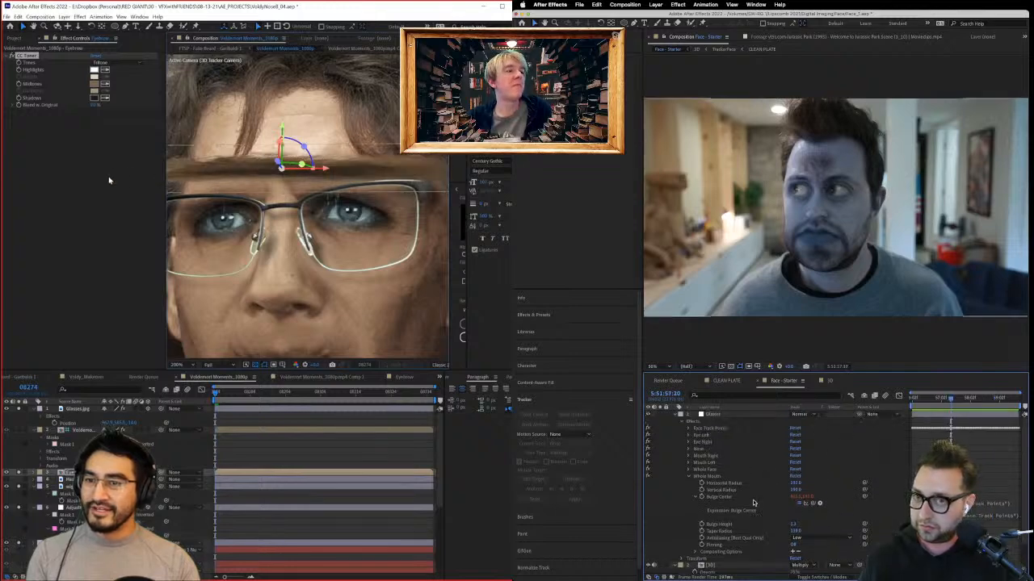
Step: Move the Eyebrow layer so it sits just along the upper rim of Voldemort's glasses, and save the project
{"action": "left_click_drag", "start_coordinate": [277, 189], "coordinate": [314, 172]}
{"action": "key", "text": "super+0"}
{"action": "scroll", "coordinate": [350, 227], "scroll_direction": "down", "scroll_amount": 1}
{"action": "key", "text": "super+s"}
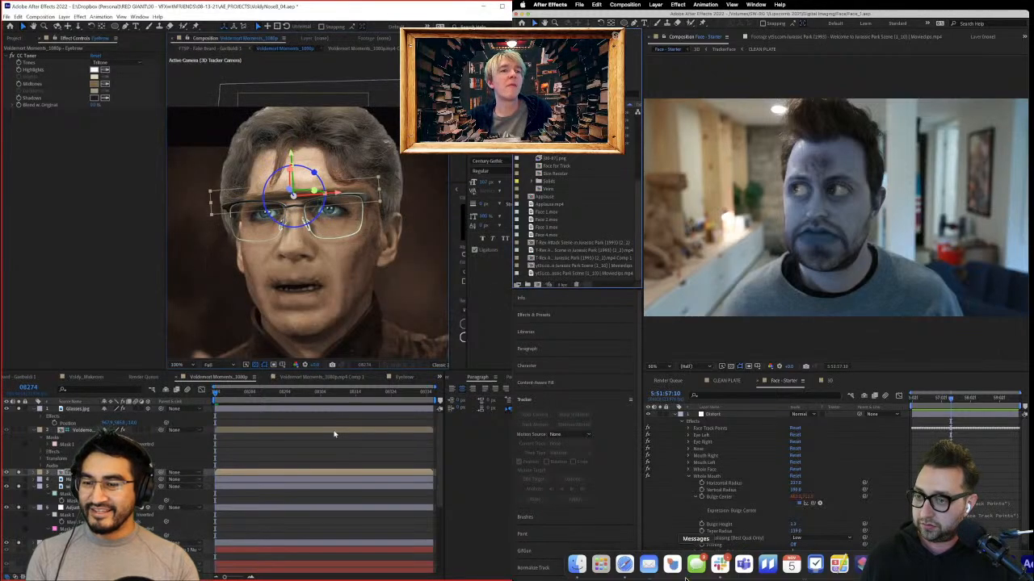
Step: Preview the Voldemort composite with the eyebrow in place, and set the composition's preview resolution to Half
{"action": "left_click", "coordinate": [334, 431]}
{"action": "left_click", "coordinate": [553, 568]}
{"action": "left_click", "coordinate": [576, 565]}
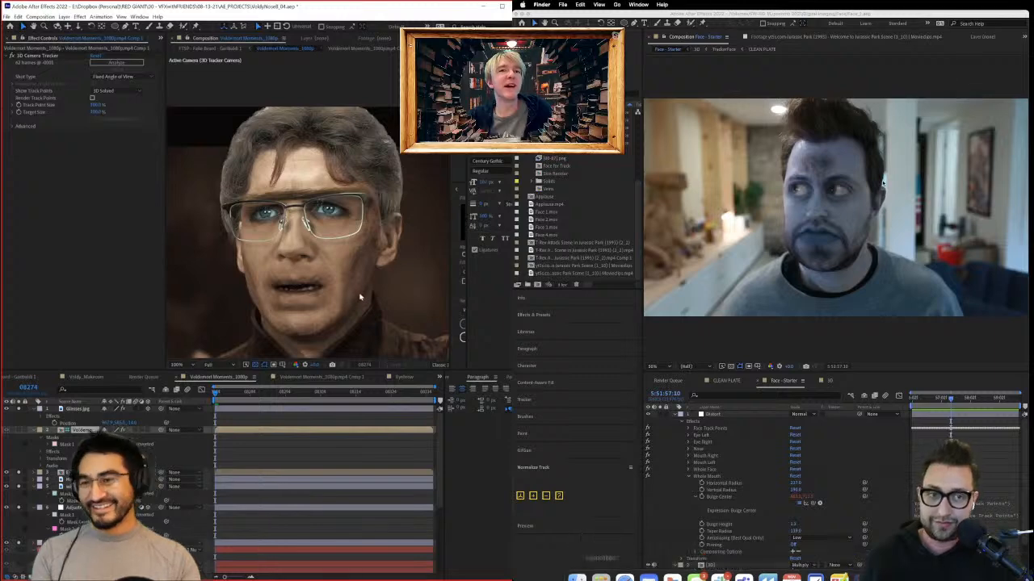
{"action": "key", "text": "space"}
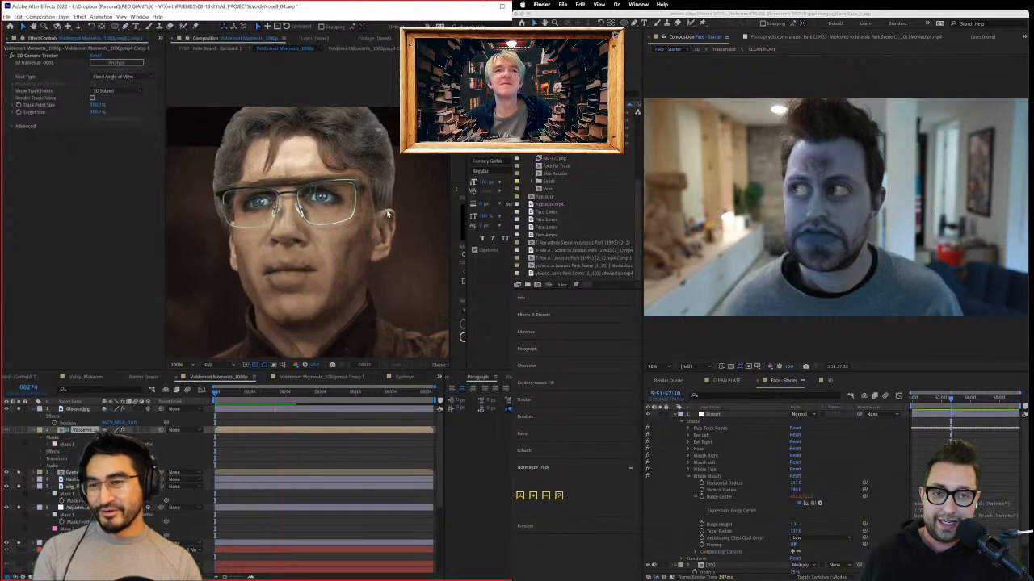
{"action": "key", "text": "space"}
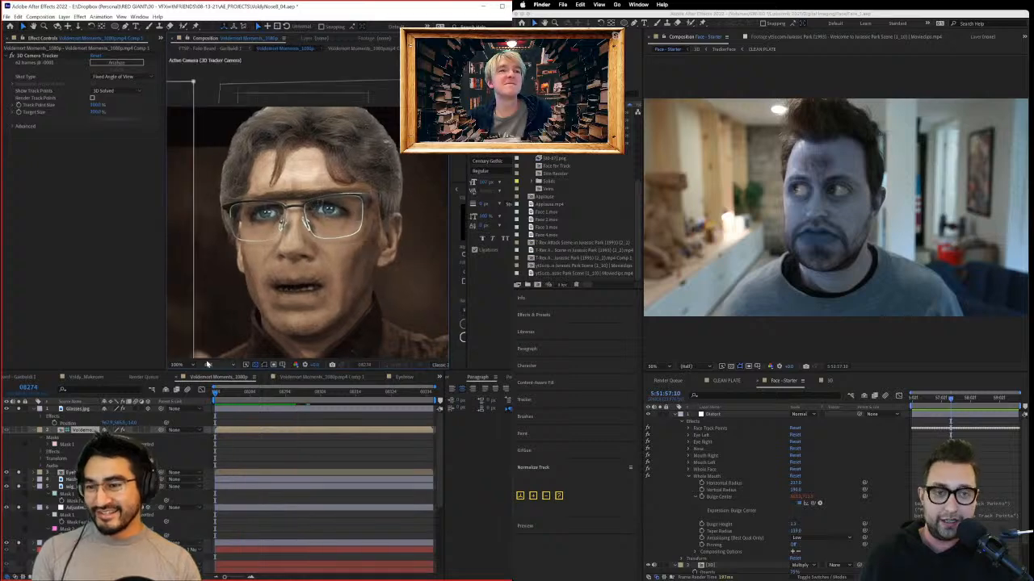
{"action": "left_click", "coordinate": [210, 365]}
{"action": "left_click", "coordinate": [218, 395]}
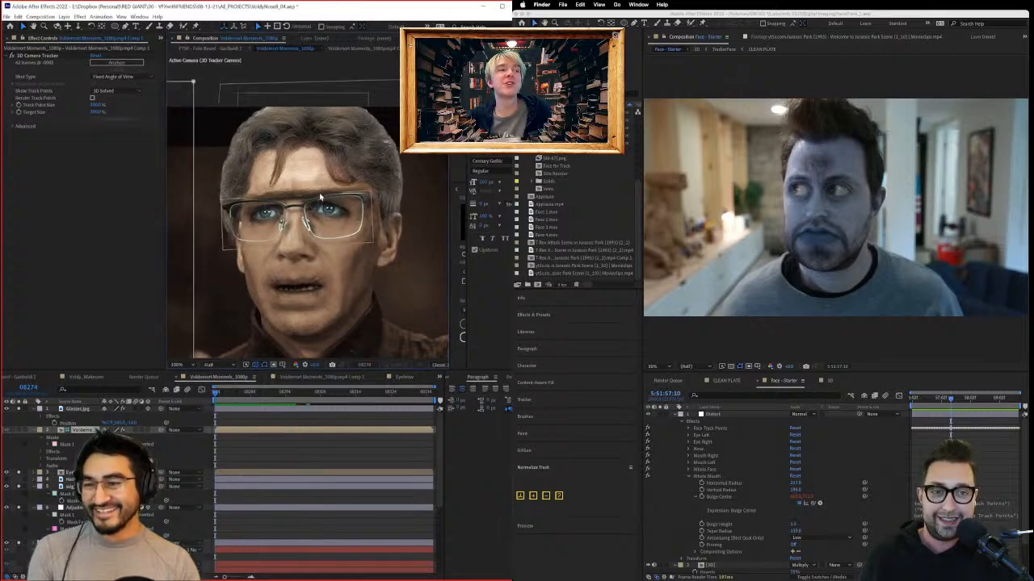
Step: Shrink the Eyebrow layer and place it over Voldemort's left-hand brow only
{"action": "scroll", "coordinate": [301, 202], "scroll_direction": "up", "scroll_amount": 1}
{"action": "left_click", "coordinate": [71, 473]}
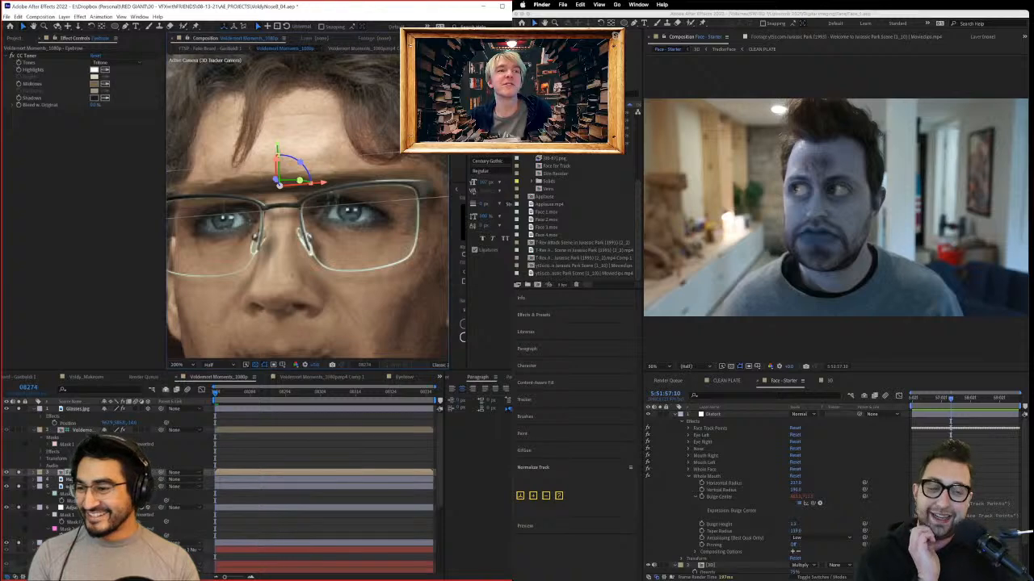
{"action": "scroll", "coordinate": [413, 179], "scroll_direction": "down", "scroll_amount": 1}
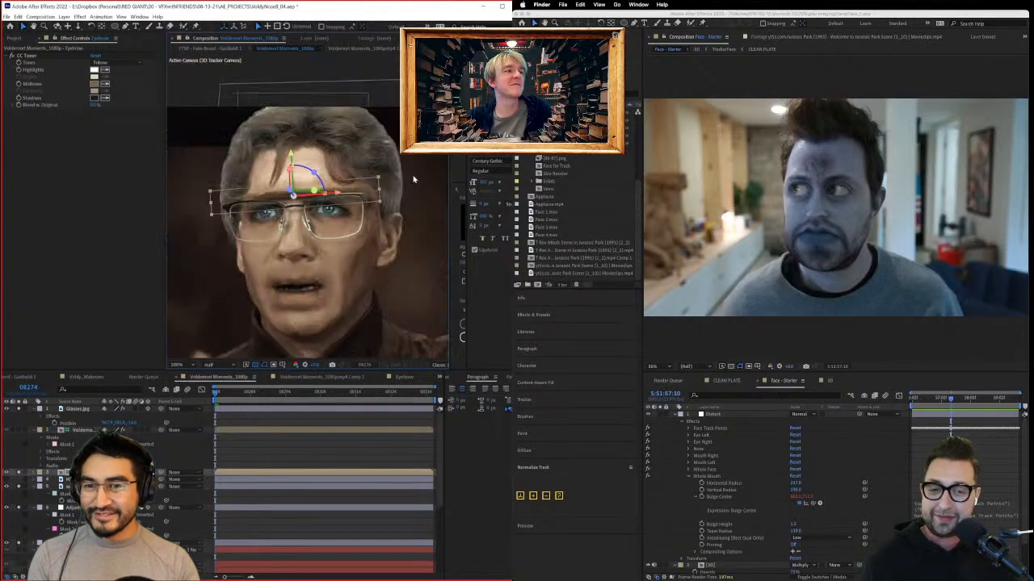
{"action": "left_click_drag", "start_coordinate": [330, 193], "coordinate": [312, 196]}
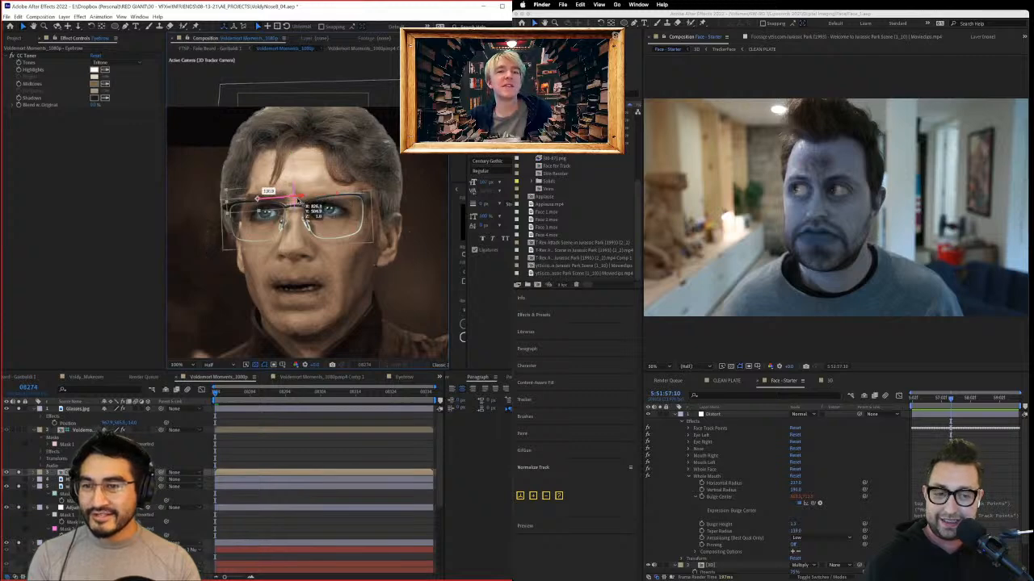
{"action": "scroll", "coordinate": [298, 203], "scroll_direction": "up", "scroll_amount": 1}
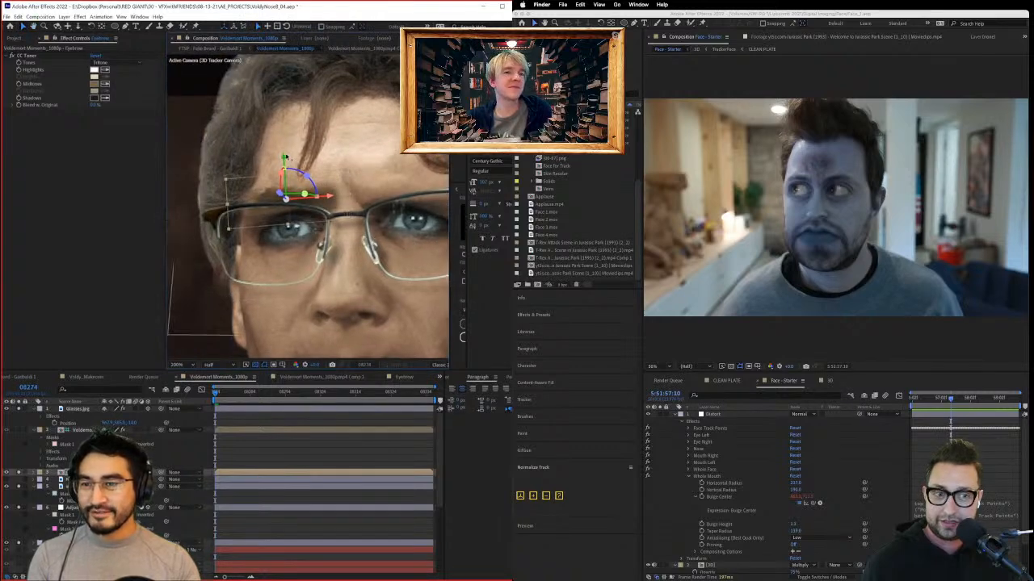
Step: Try the Overlay blending mode on the Eyebrow layer
{"action": "right_click", "coordinate": [303, 205]}
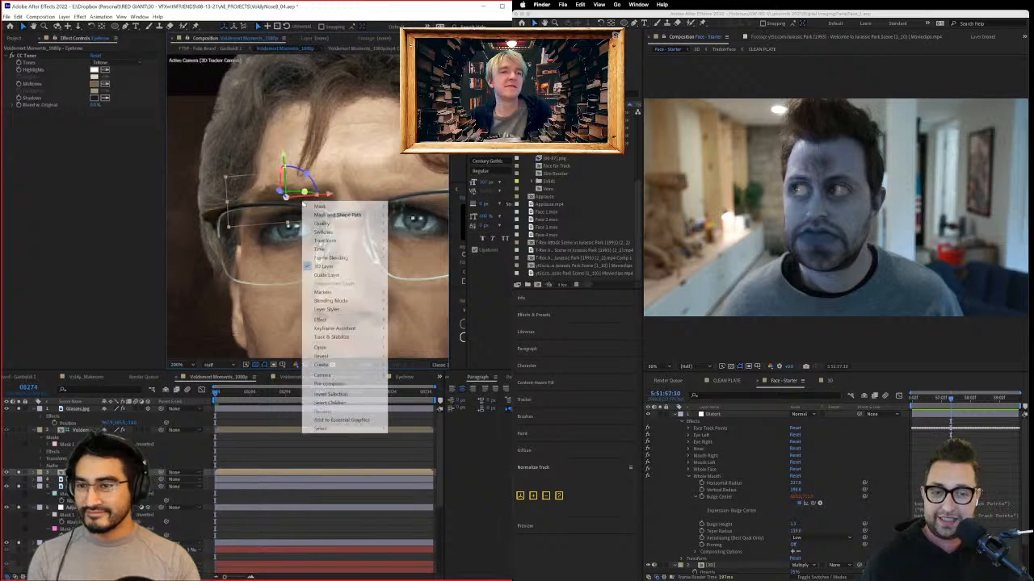
{"action": "mouse_move", "coordinate": [355, 300]}
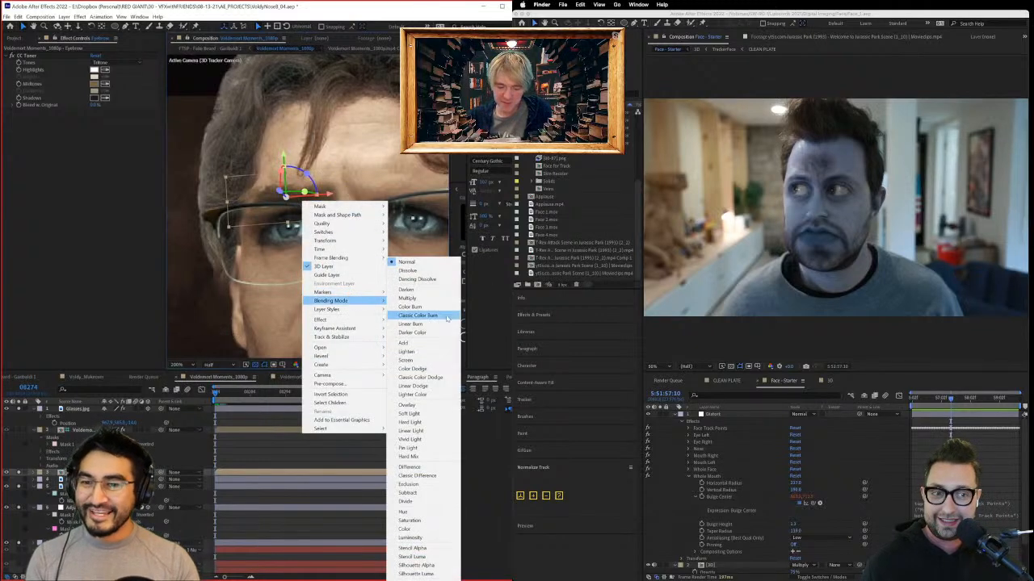
{"action": "left_click", "coordinate": [434, 407]}
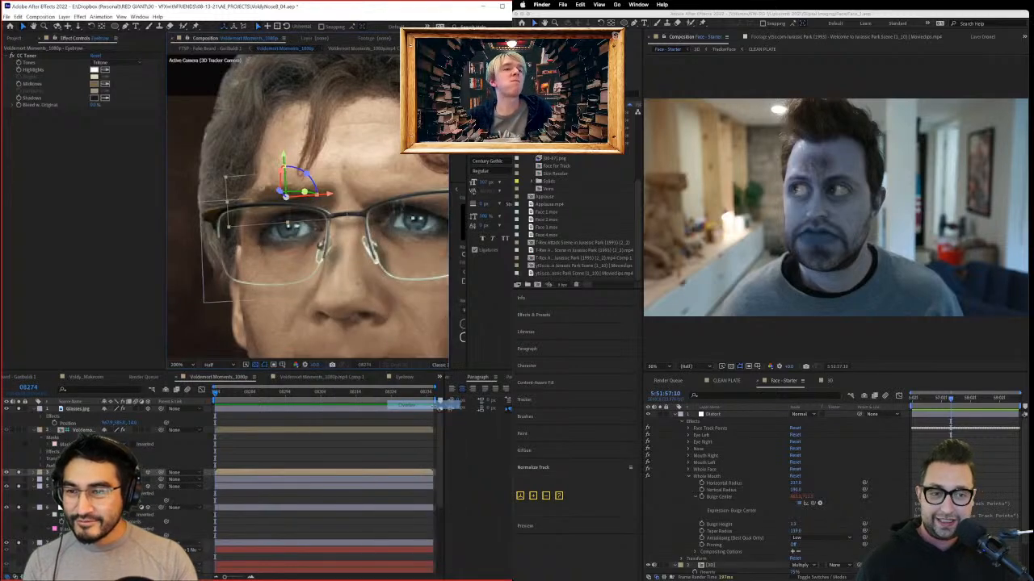
Step: Set the Eyebrow layer's blending mode to Darker Color, and open the Ken Ralston Commentary.mp4 footage for viewing
{"action": "right_click", "coordinate": [269, 200]}
{"action": "mouse_move", "coordinate": [319, 297]}
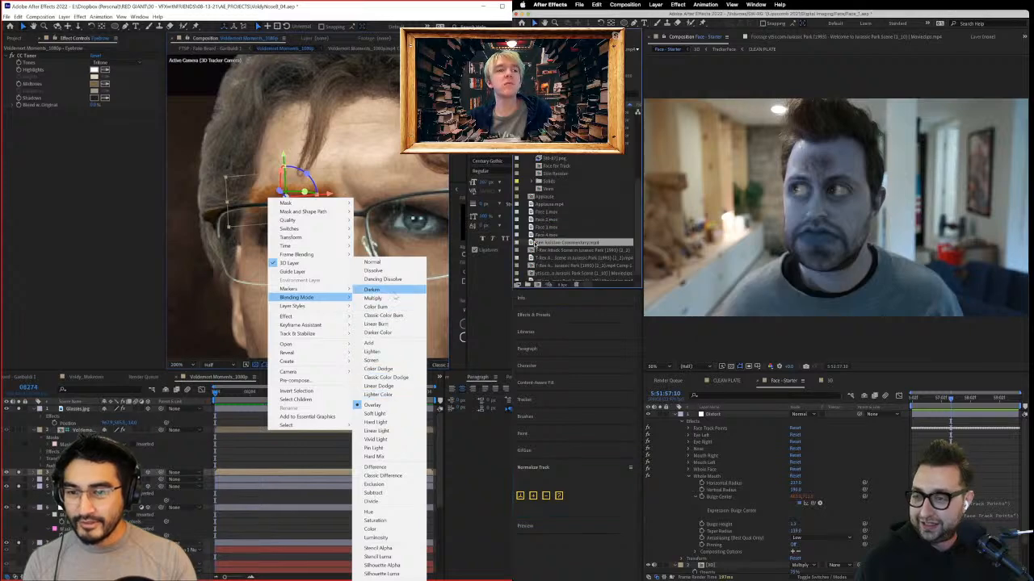
{"action": "double_click", "coordinate": [549, 242]}
{"action": "left_click", "coordinate": [387, 333]}
Step: Place a mirrored copy of the Eyebrow layer over the right-hand brow, and set the commentary footage's in point at 0:00:16:03
{"action": "left_click_drag", "start_coordinate": [655, 352], "coordinate": [761, 365]}
{"action": "left_click_drag", "start_coordinate": [310, 197], "coordinate": [431, 181]}
{"action": "mouse_move", "coordinate": [759, 364]}
{"action": "left_mouse_down"}
{"action": "mouse_move", "coordinate": [786, 360]}
{"action": "mouse_move", "coordinate": [776, 363]}
{"action": "left_mouse_up"}
{"action": "left_click_drag", "start_coordinate": [348, 194], "coordinate": [379, 191]}
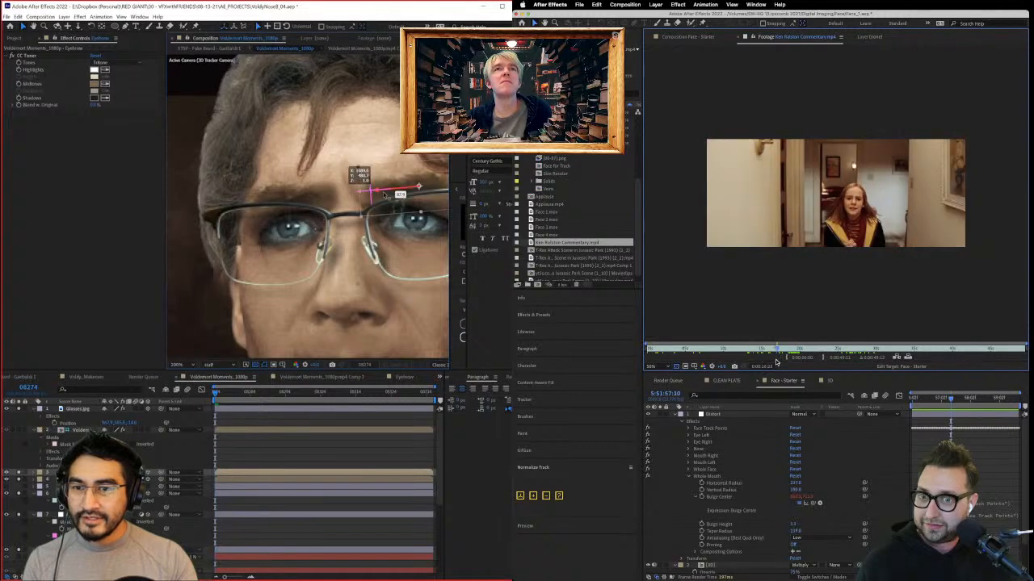
{"action": "left_click_drag", "start_coordinate": [776, 362], "coordinate": [777, 363]}
{"action": "left_click_drag", "start_coordinate": [379, 192], "coordinate": [386, 191]}
{"action": "left_click_drag", "start_coordinate": [778, 363], "coordinate": [773, 363]}
{"action": "left_click_drag", "start_coordinate": [386, 190], "coordinate": [396, 189]}
{"action": "scroll", "coordinate": [426, 249], "scroll_direction": "down", "scroll_amount": 1}
{"action": "left_click_drag", "start_coordinate": [773, 363], "coordinate": [788, 361]}
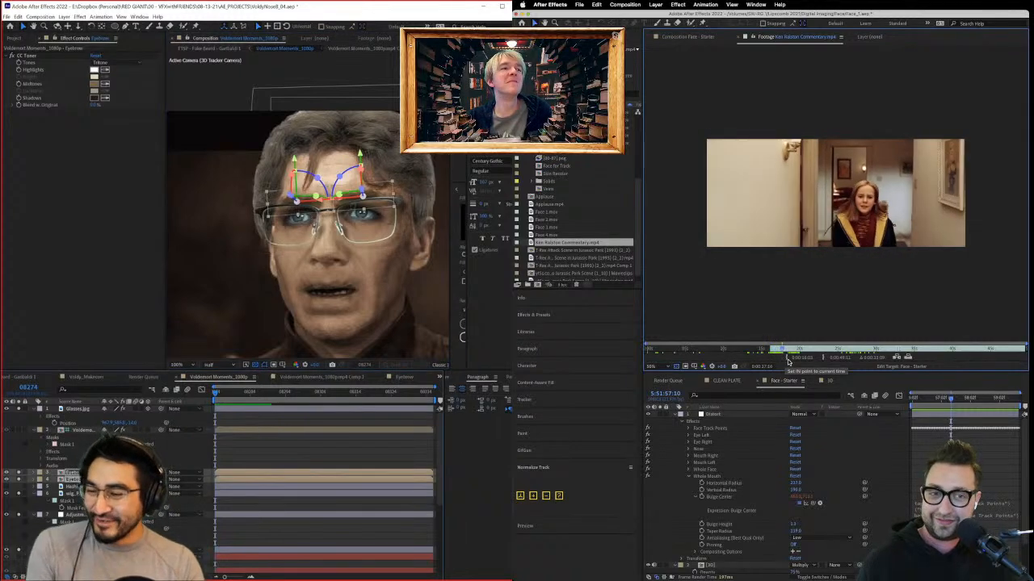
Step: Move the wig layer to the top of the Voldemort layer stack, and set the commentary footage's out point
{"action": "left_click", "coordinate": [81, 492]}
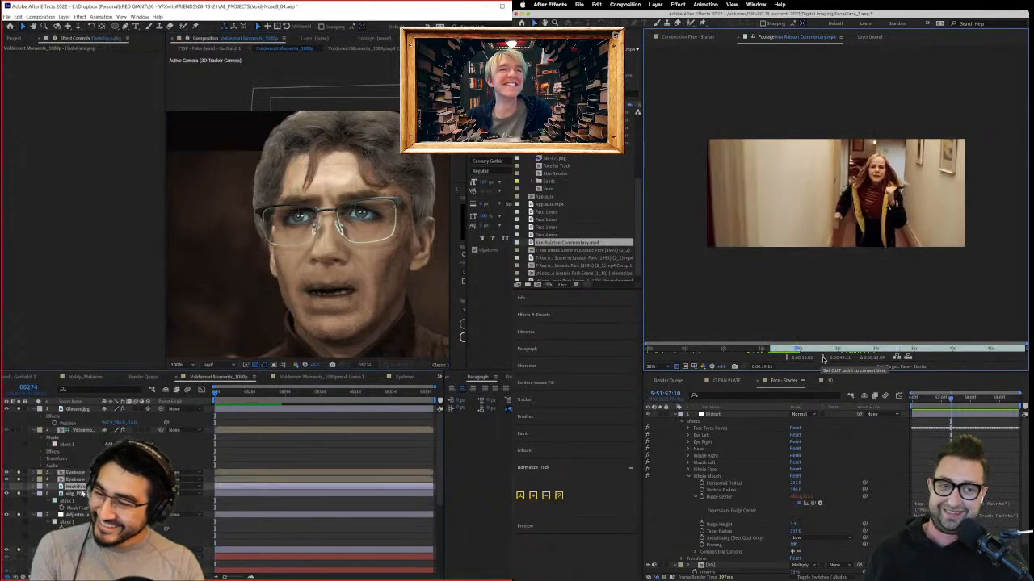
{"action": "mouse_move", "coordinate": [82, 426]}
{"action": "left_mouse_down"}
{"action": "mouse_move", "coordinate": [76, 411]}
{"action": "mouse_move", "coordinate": [86, 446]}
{"action": "left_mouse_up"}
{"action": "left_click", "coordinate": [823, 358]}
{"action": "left_click", "coordinate": [531, 242]}
{"action": "left_click", "coordinate": [82, 410]}
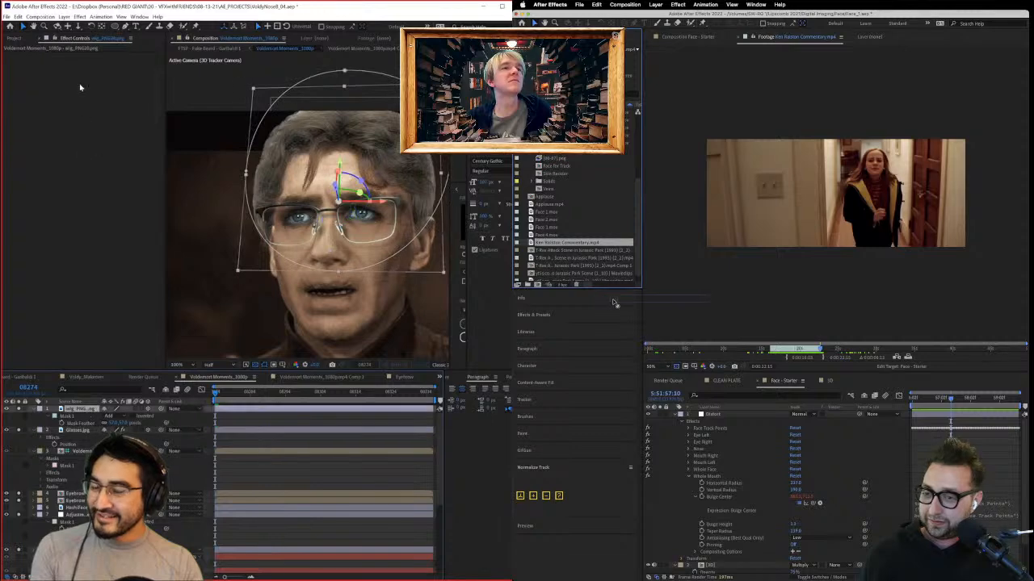
Step: Add an adjustment layer directly below the wig layer, and create a new composition from Ken Ralston Commentary.mp4
{"action": "left_click", "coordinate": [64, 17]}
{"action": "mouse_move", "coordinate": [81, 21]}
{"action": "left_click", "coordinate": [218, 71]}
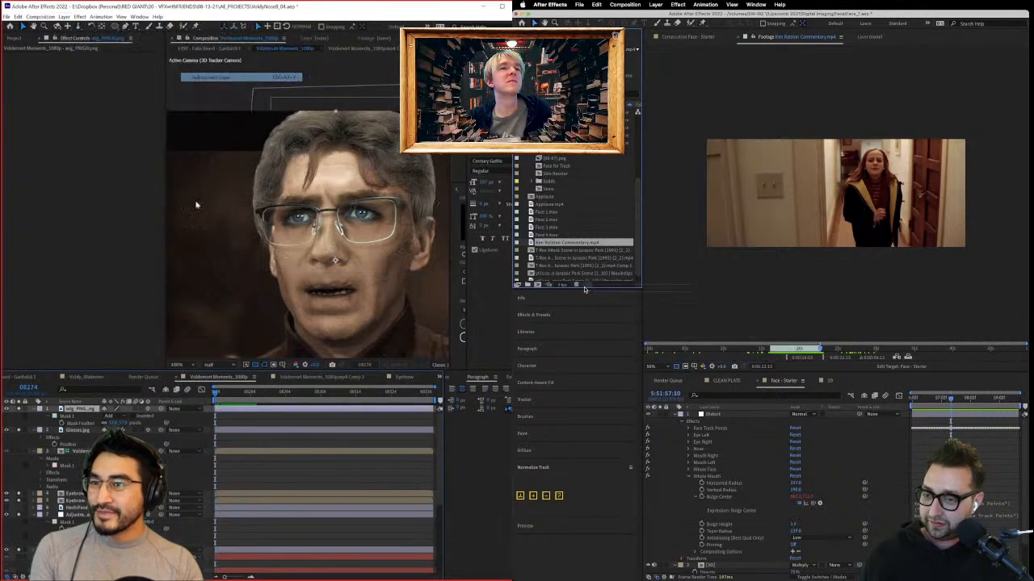
{"action": "left_click_drag", "start_coordinate": [539, 285], "coordinate": [538, 284]}
{"action": "left_click_drag", "start_coordinate": [88, 421], "coordinate": [87, 433]}
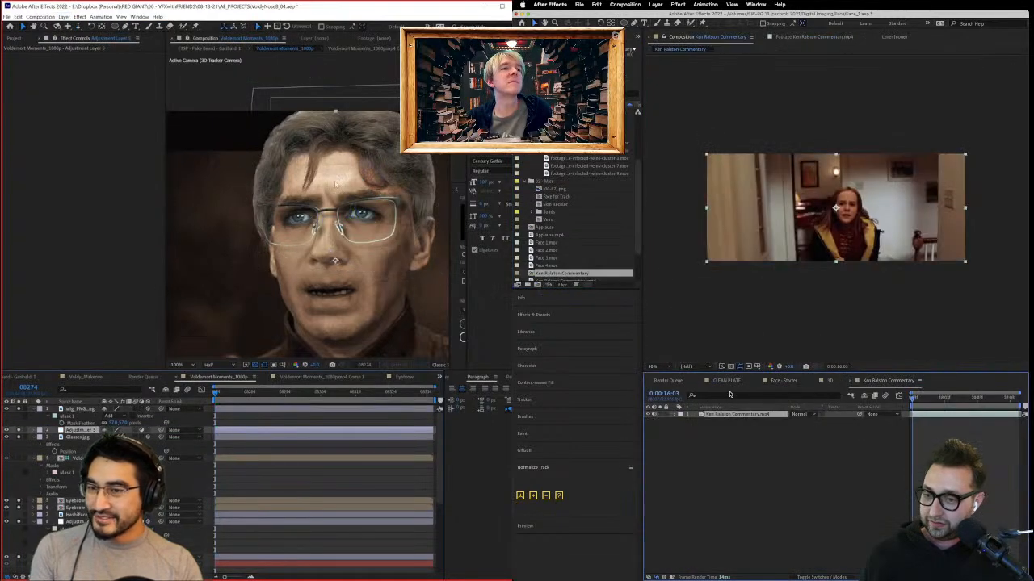
Step: Draw an elliptical mask around the woman's face in Ken Ralston Commentary, and show Position for both Eyebrow layers
{"action": "left_click", "coordinate": [624, 23]}
{"action": "left_click", "coordinate": [77, 500]}
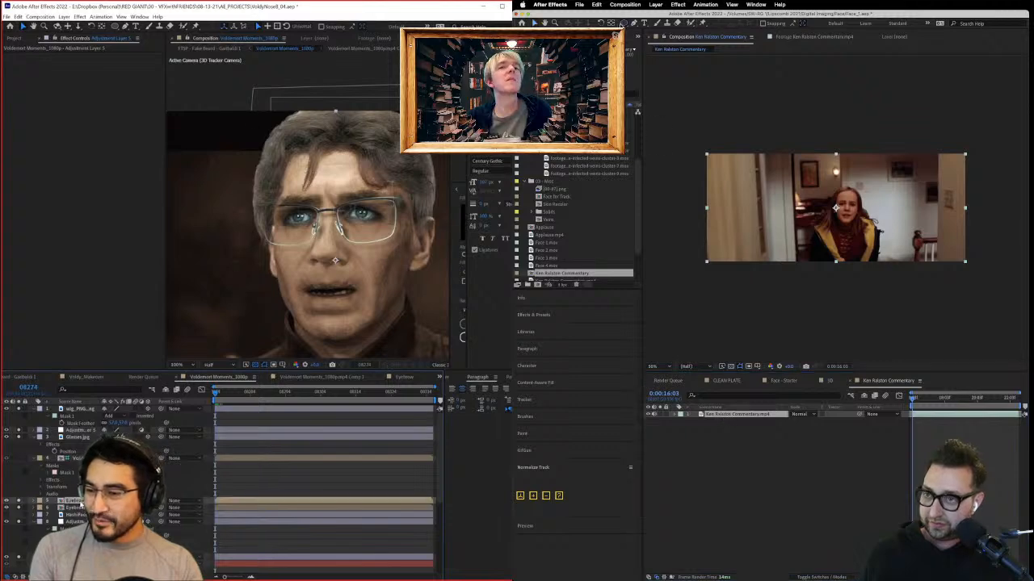
{"action": "left_click", "coordinate": [74, 508], "text": "shift"}
{"action": "key", "text": "p"}
{"action": "left_click_drag", "start_coordinate": [834, 193], "coordinate": [840, 199]}
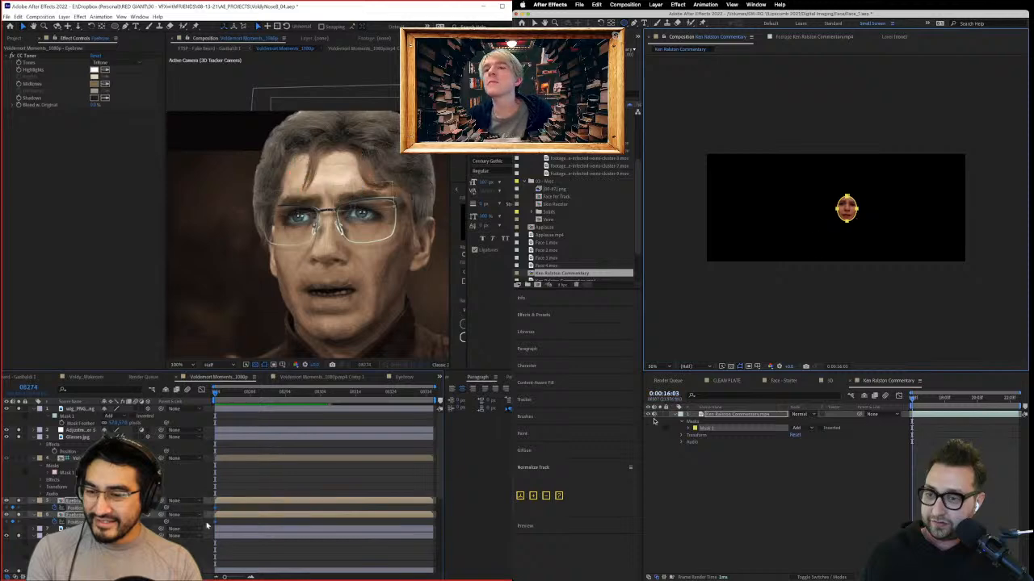
Step: Track the face mask forward with detailed face tracking, and keyframe both Eyebrow layers rising, with their Position keyframes close together
{"action": "left_click", "coordinate": [535, 400]}
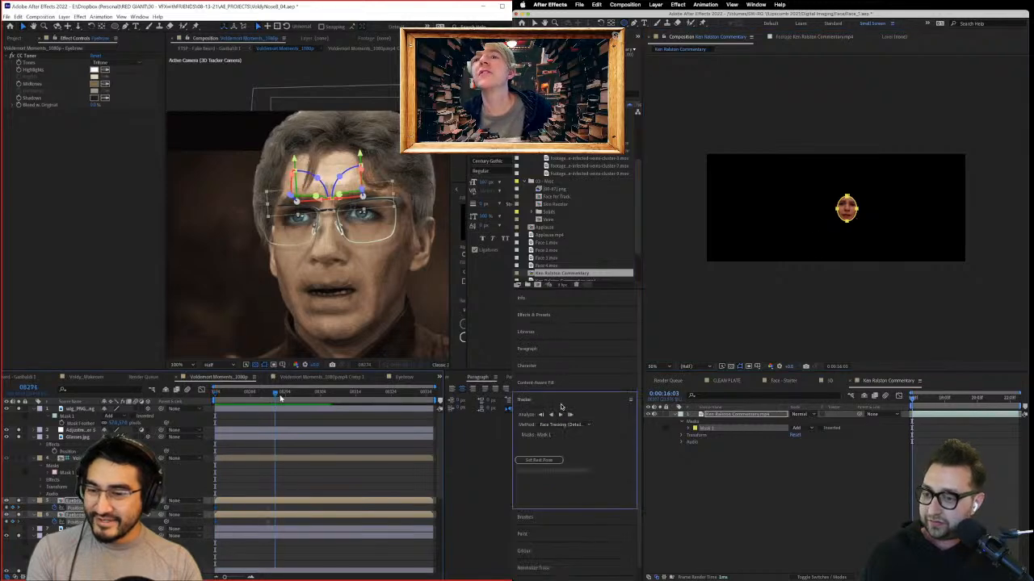
{"action": "left_click", "coordinate": [559, 414]}
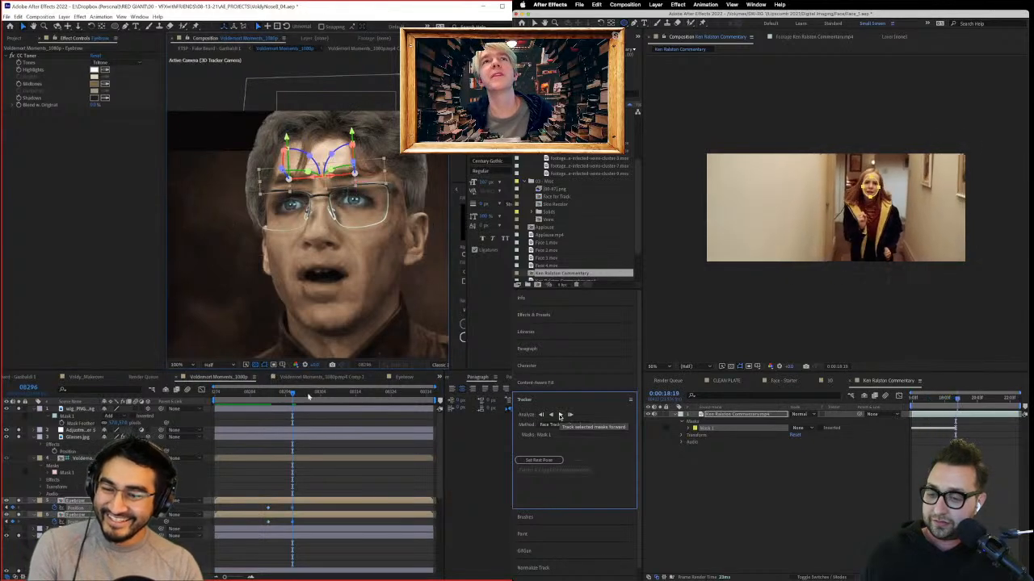
{"action": "left_click", "coordinate": [336, 396]}
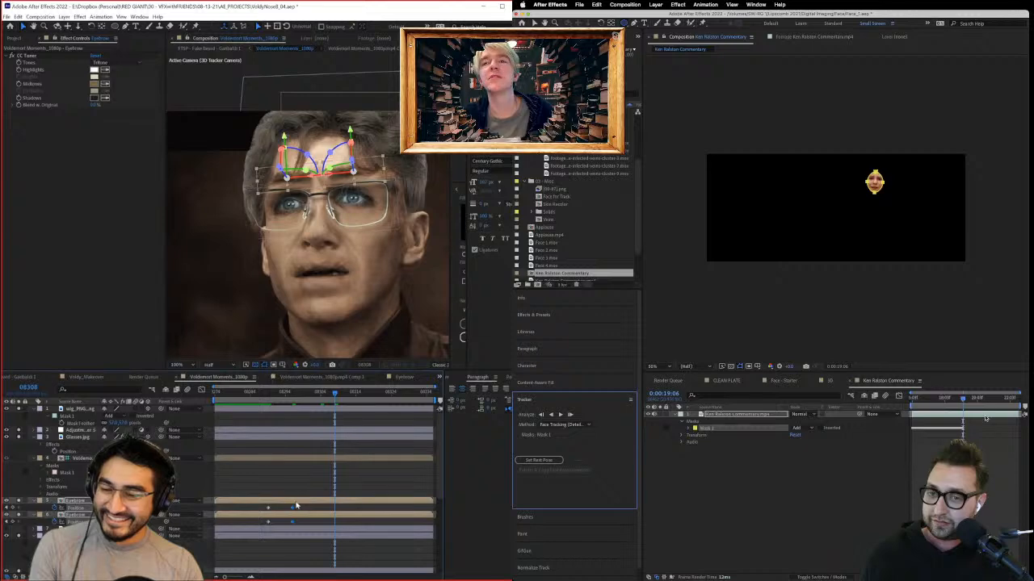
{"action": "left_click_drag", "start_coordinate": [292, 509], "coordinate": [274, 514]}
{"action": "left_click_drag", "start_coordinate": [982, 399], "coordinate": [1017, 399]}
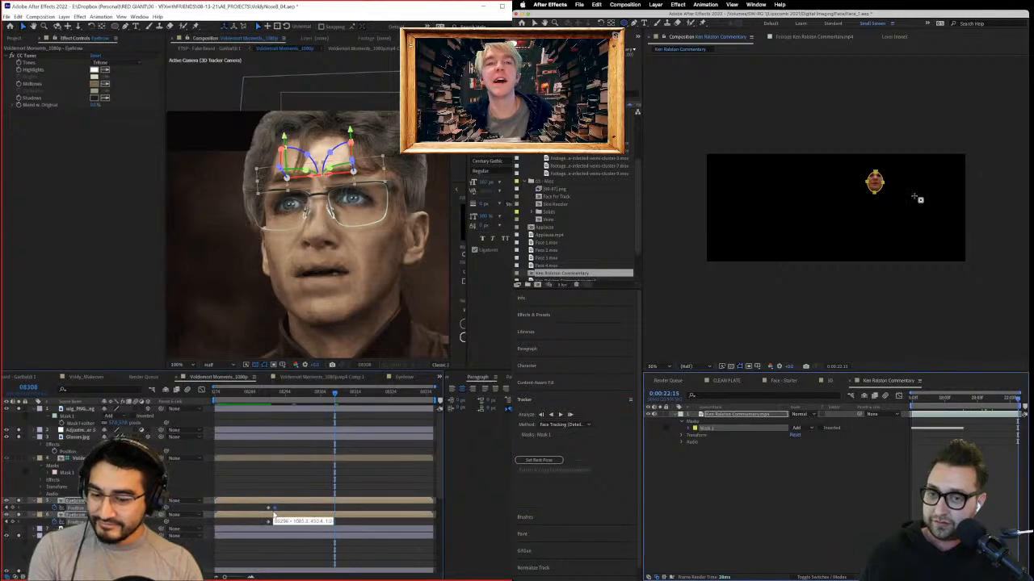
Step: Preview the eyebrow raise around frame 08289, and bring up the 3D composition with the forehead track solid
{"action": "left_click", "coordinate": [266, 394]}
{"action": "left_click", "coordinate": [849, 381]}
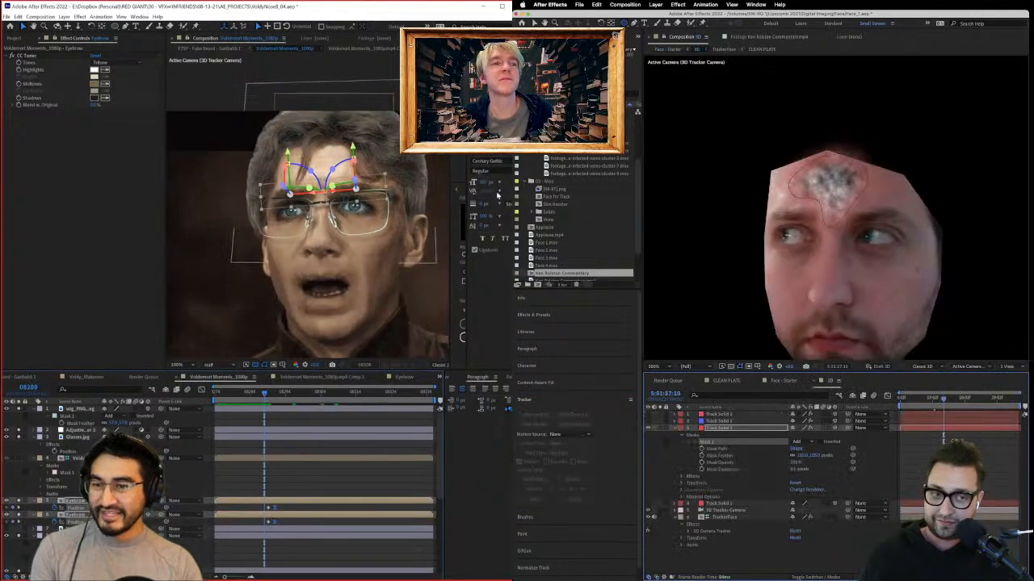
{"action": "key", "text": "space"}
{"action": "key", "text": "super+Tab"}
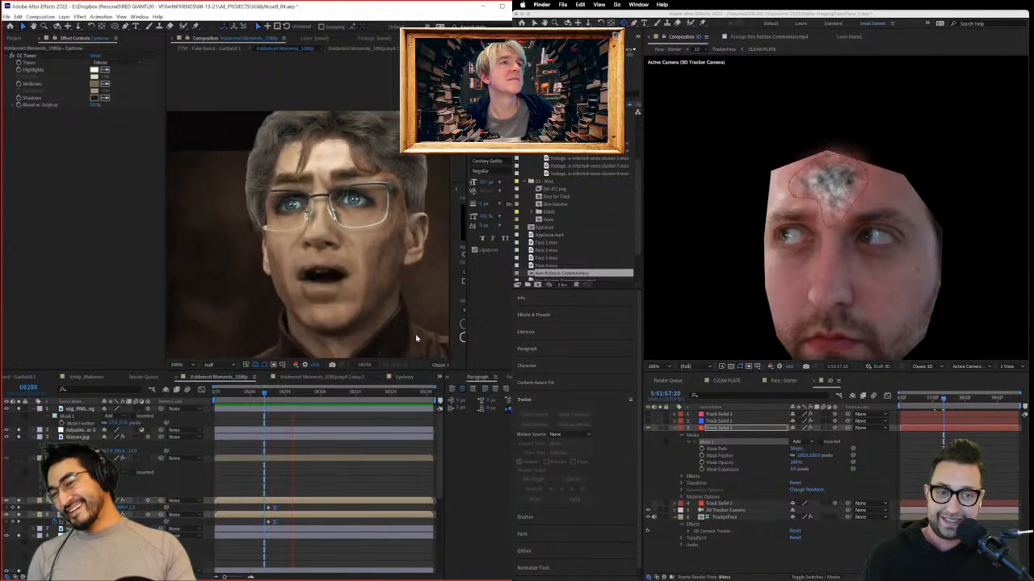
{"action": "left_click", "coordinate": [281, 407]}
{"action": "left_click_drag", "start_coordinate": [268, 397], "coordinate": [271, 401]}
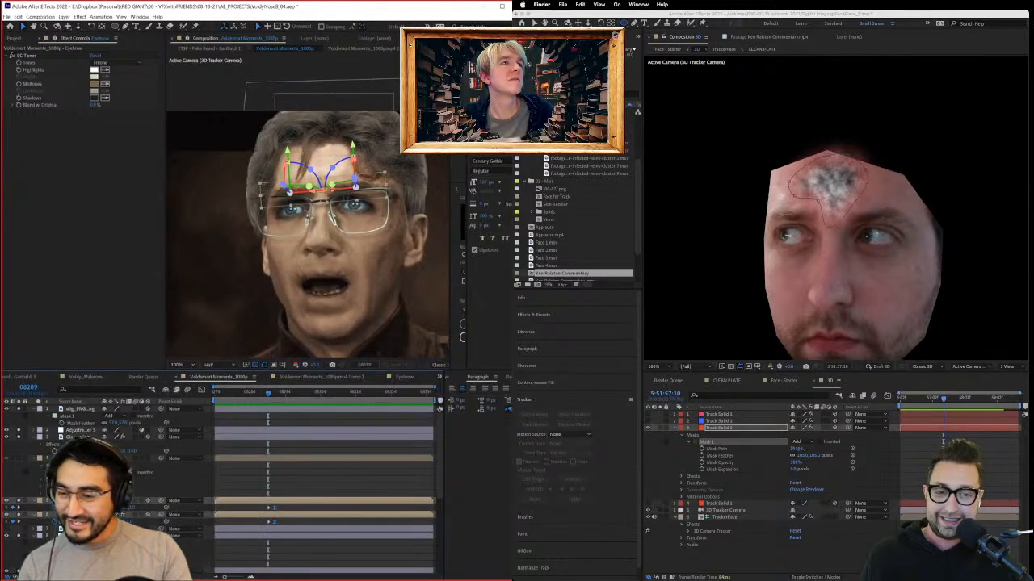
Step: At frame 08291, rotate both eyebrow layers in opposite directions so their inner ends tilt upward
{"action": "key", "text": "r"}
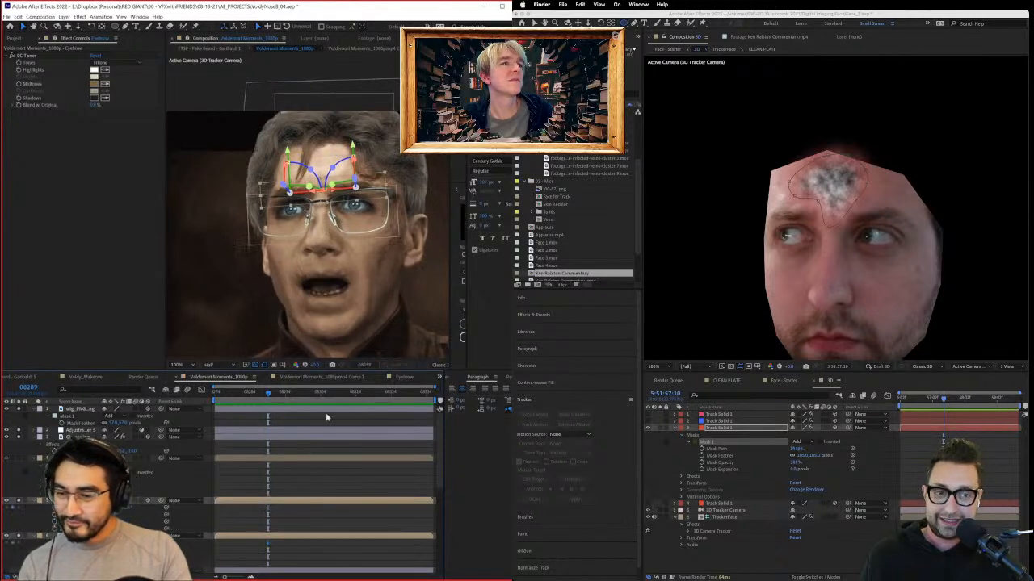
{"action": "key", "text": "u"}
{"action": "left_click", "coordinate": [277, 394]}
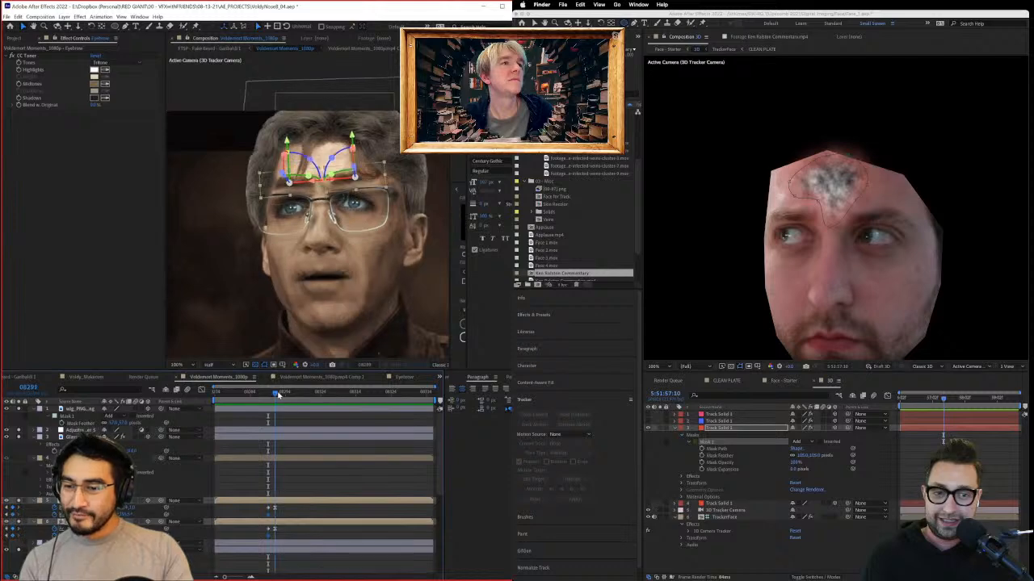
{"action": "scroll", "coordinate": [346, 182], "scroll_direction": "up", "scroll_amount": 2}
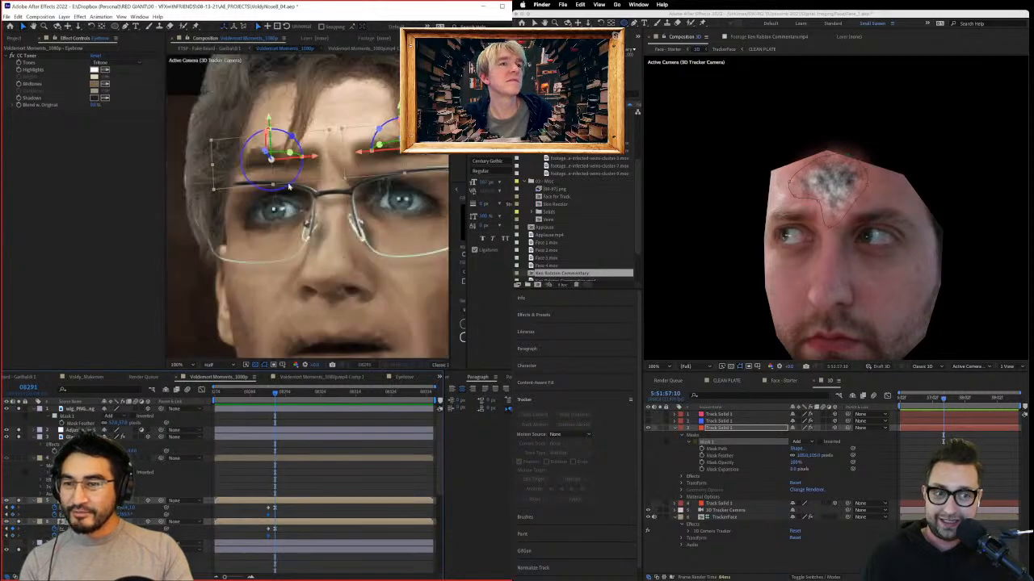
{"action": "left_click", "coordinate": [348, 533]}
{"action": "left_click", "coordinate": [330, 524]}
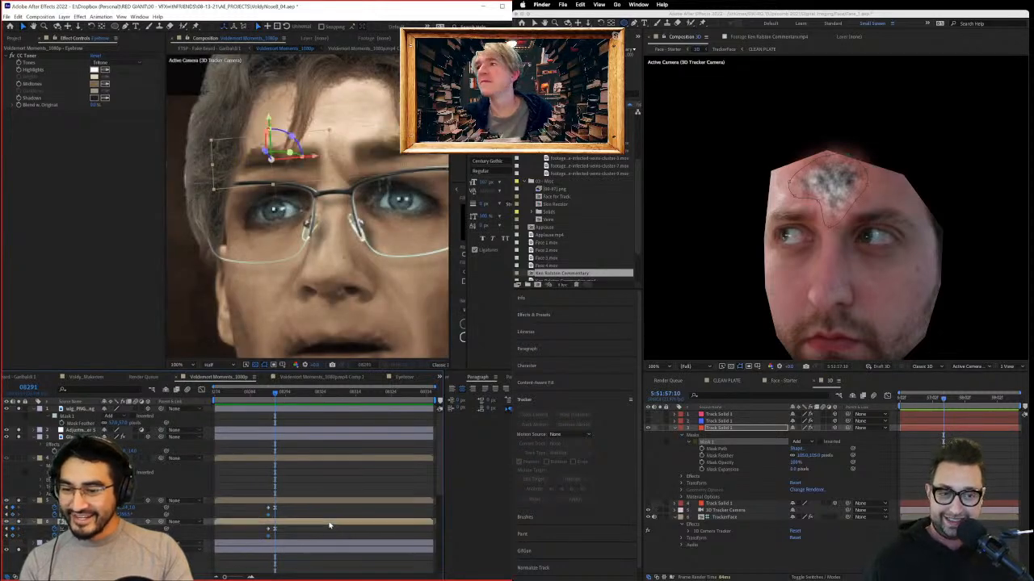
{"action": "left_click_drag", "start_coordinate": [291, 136], "coordinate": [286, 133]}
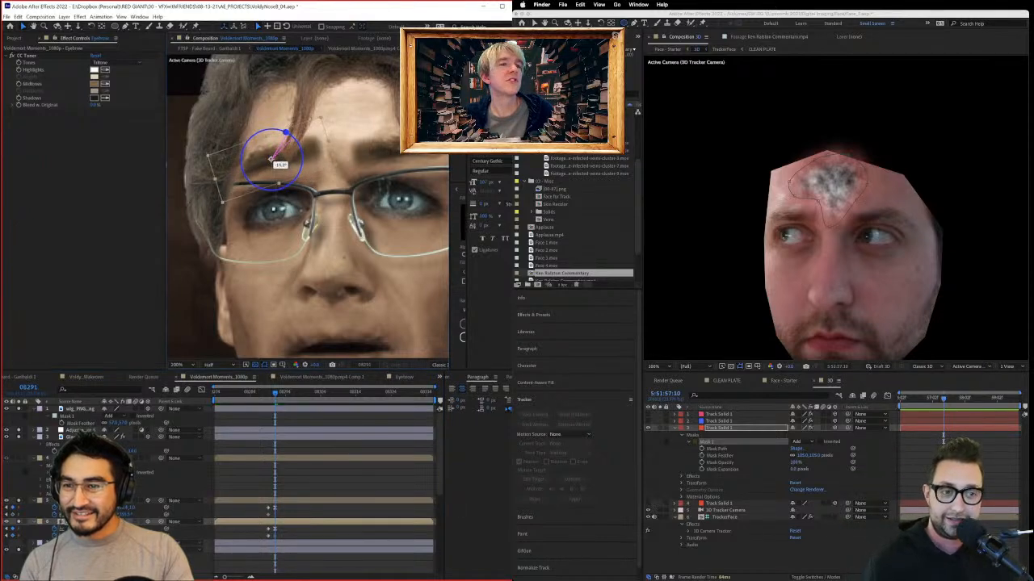
{"action": "left_click", "coordinate": [306, 502]}
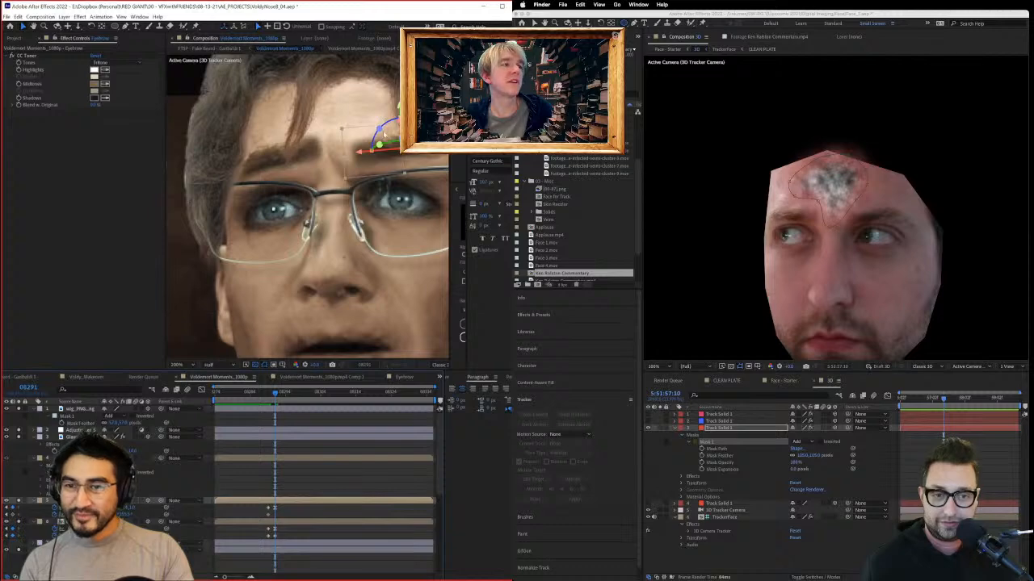
{"action": "left_click_drag", "start_coordinate": [380, 129], "coordinate": [388, 119]}
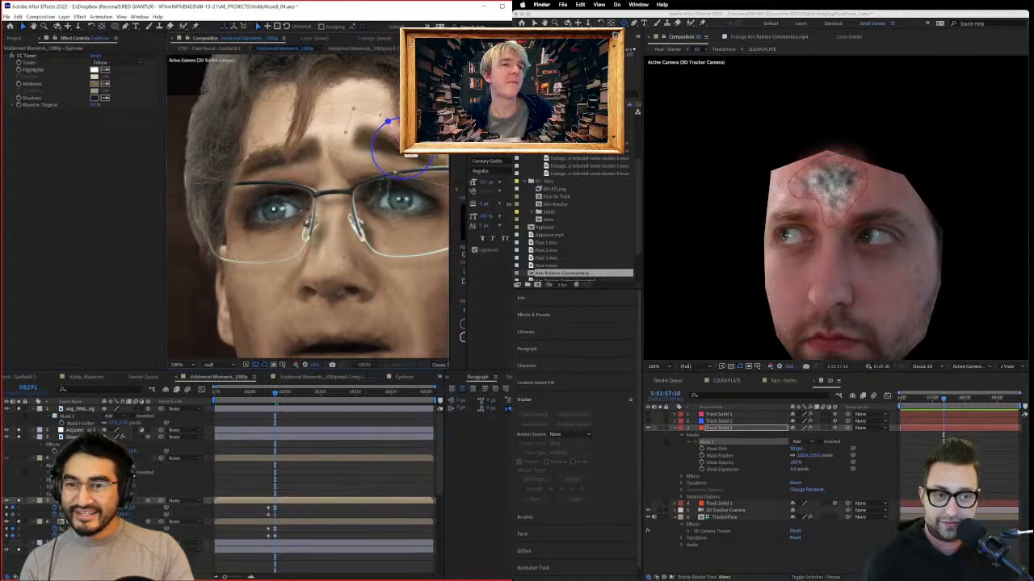
Step: Shift the second orientation keyframe of each eyebrow layer slightly later, giving the two brows different timing
{"action": "left_click", "coordinate": [276, 537]}
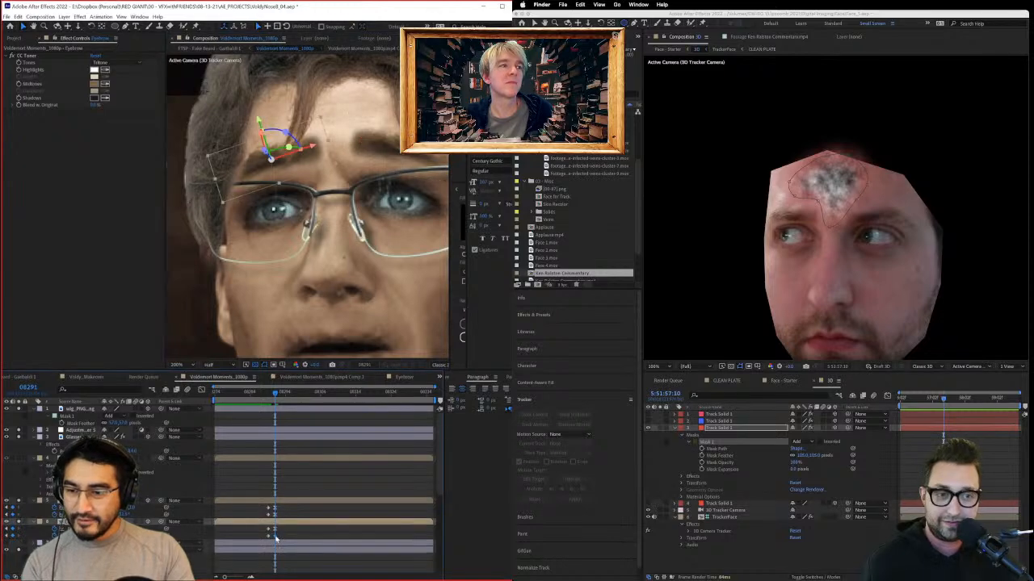
{"action": "left_click_drag", "start_coordinate": [286, 536], "coordinate": [283, 536]}
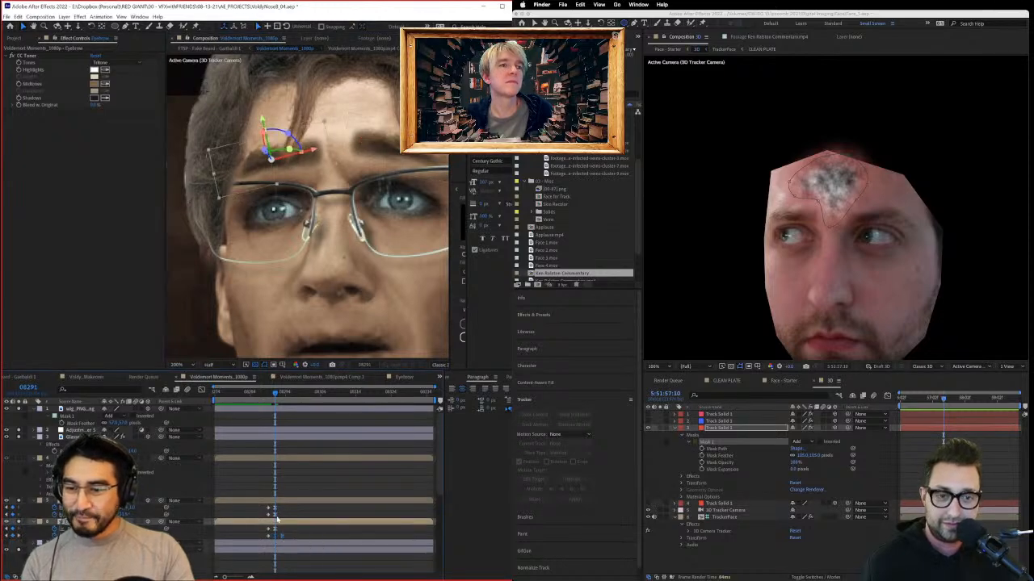
{"action": "left_click", "coordinate": [276, 515]}
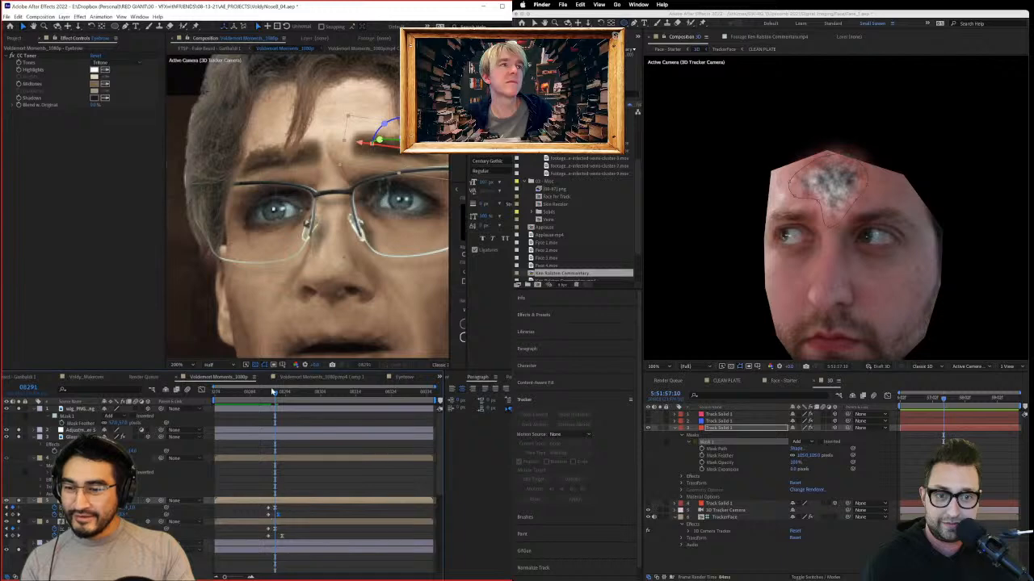
Step: Spread the eyebrows' second position and orientation keyframes over later frames and play back the animation from frame 08274
{"action": "left_click_drag", "start_coordinate": [206, 410], "coordinate": [205, 411]}
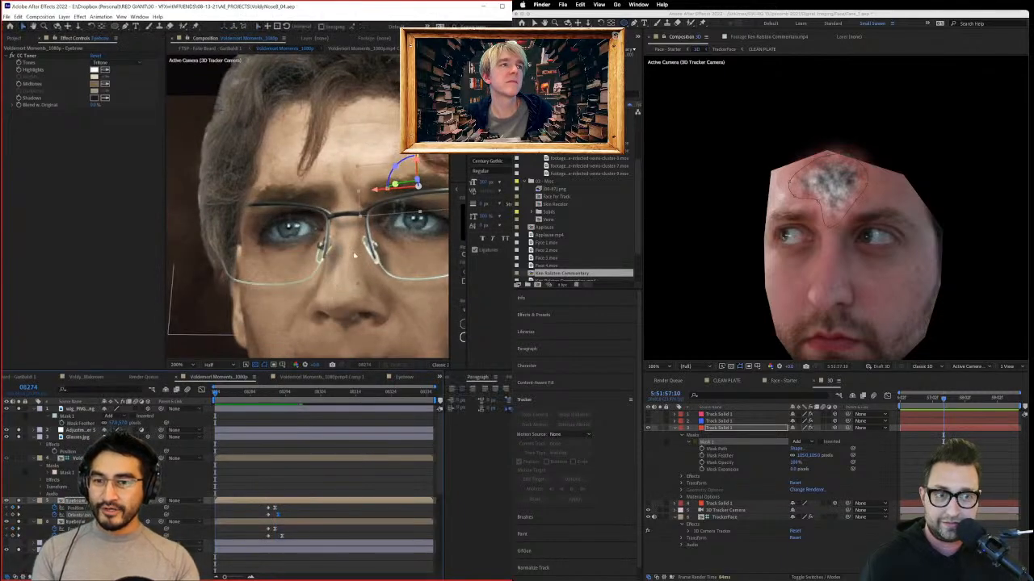
{"action": "scroll", "coordinate": [354, 255], "scroll_direction": "down", "scroll_amount": 1}
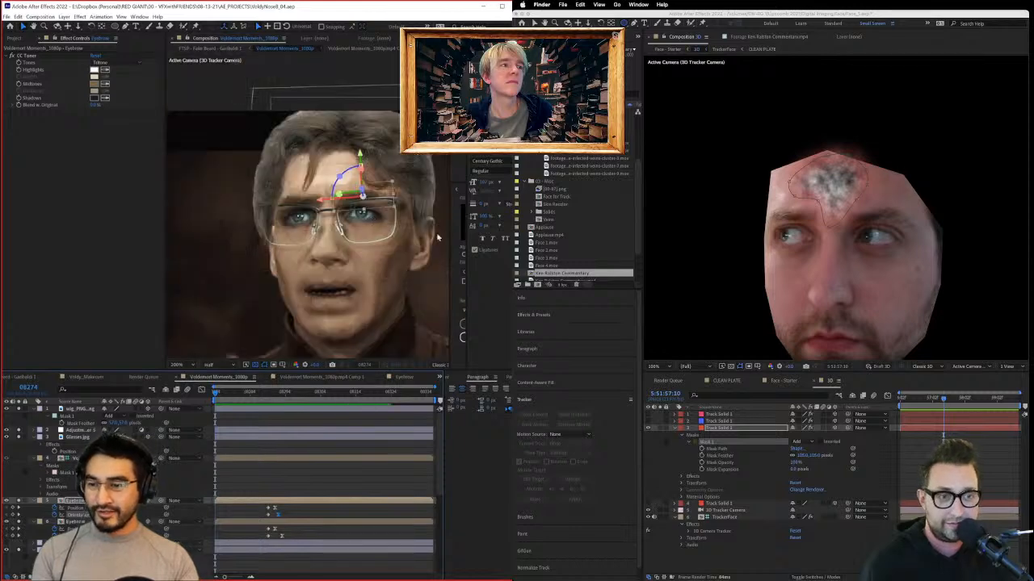
{"action": "key", "text": "space"}
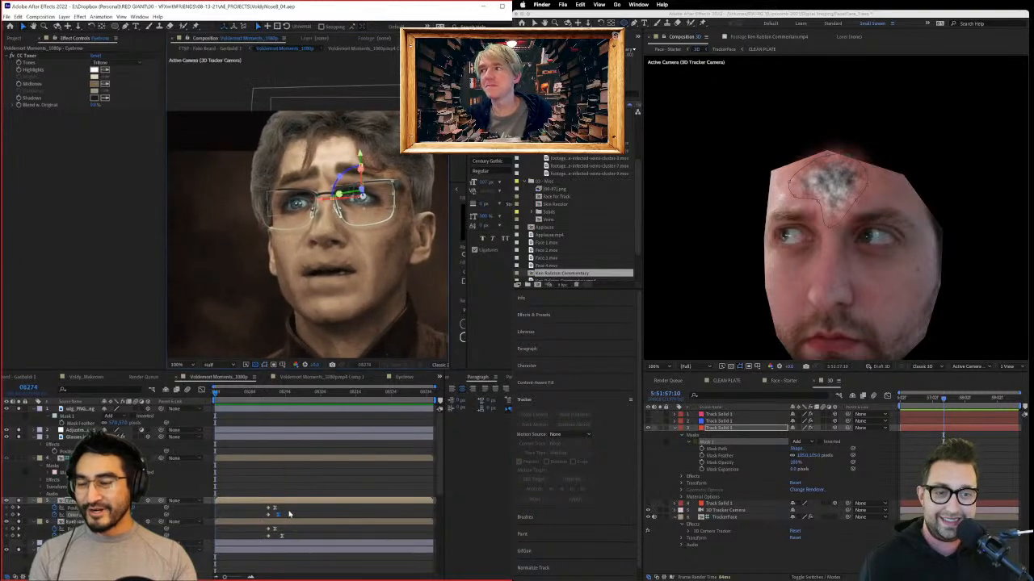
{"action": "key", "text": "space"}
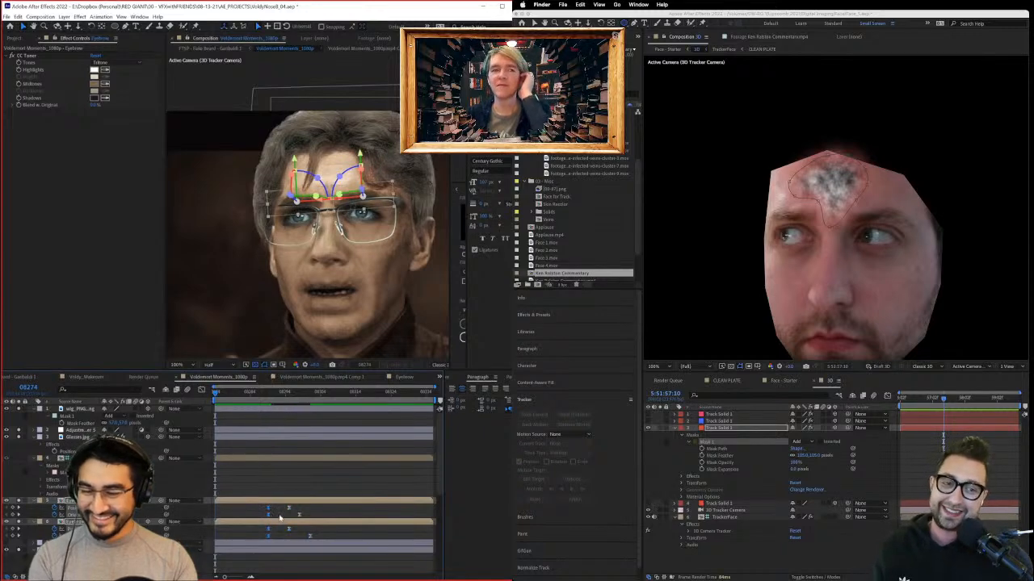
{"action": "key", "text": "space"}
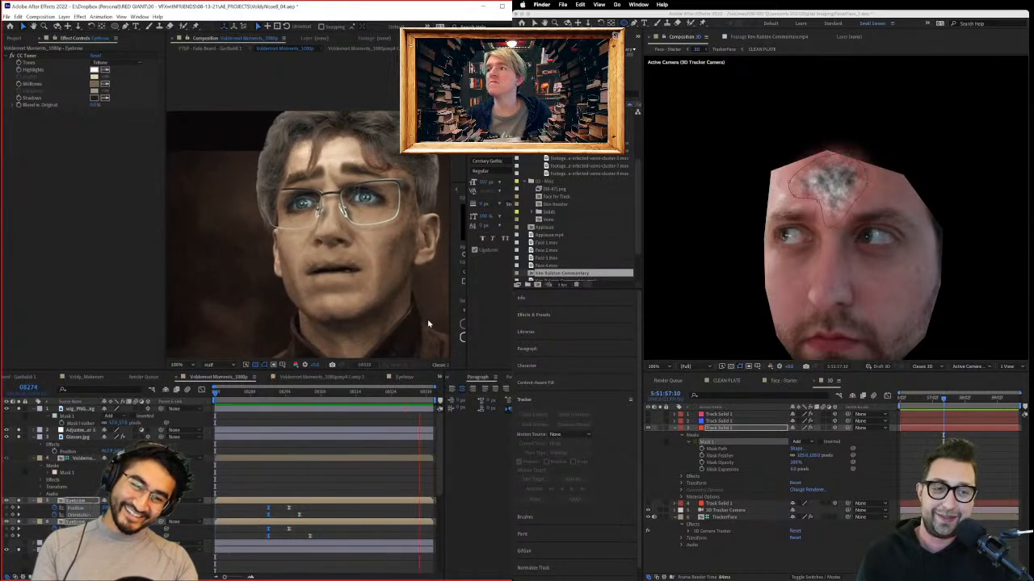
{"action": "key", "text": "space"}
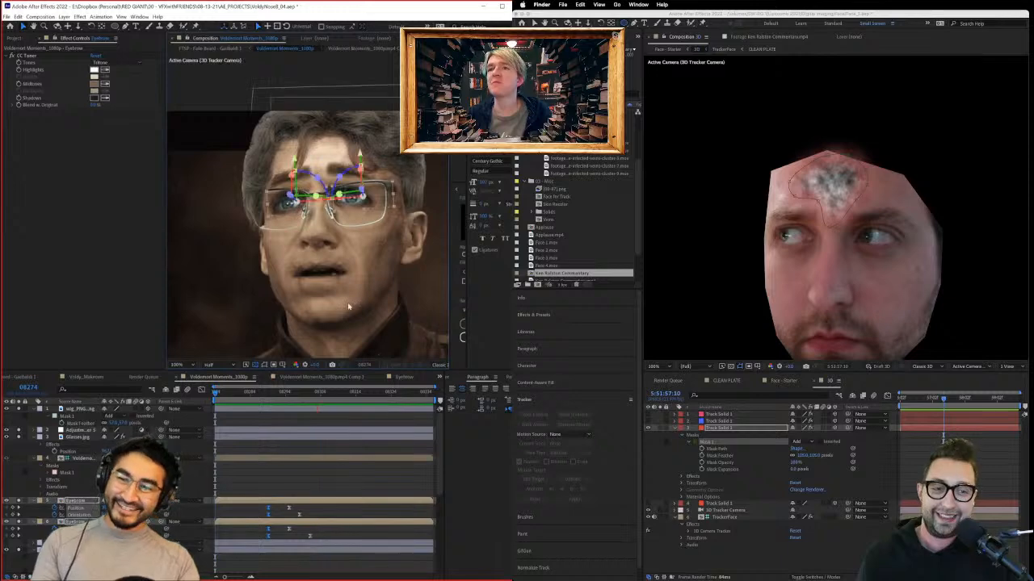
Step: Duplicate an eyebrow layer, clear the copy's keyframes and move it down to the upper lip as a mustache
{"action": "left_click", "coordinate": [78, 458]}
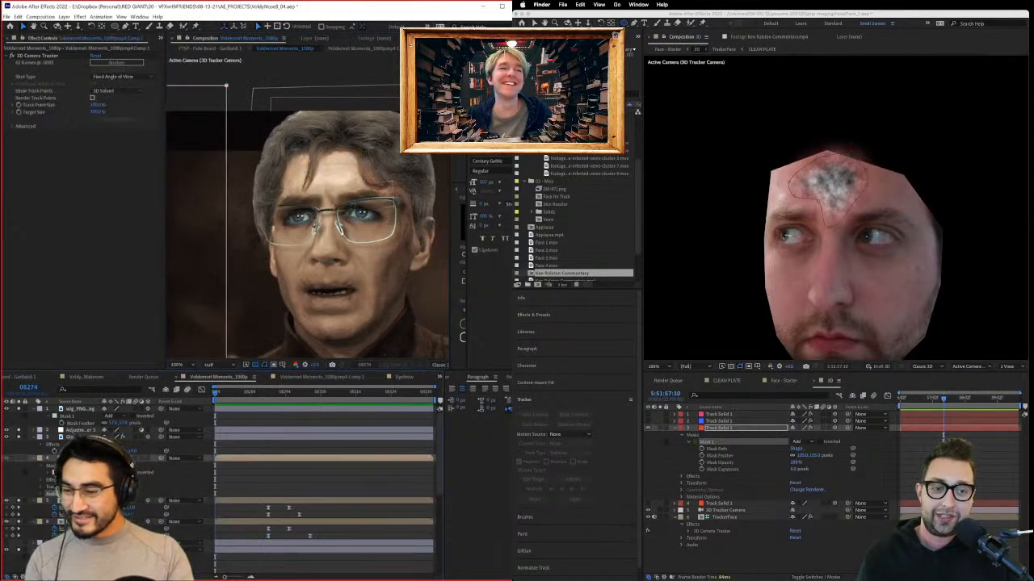
{"action": "left_click", "coordinate": [77, 501]}
{"action": "key", "text": "ctrl+d"}
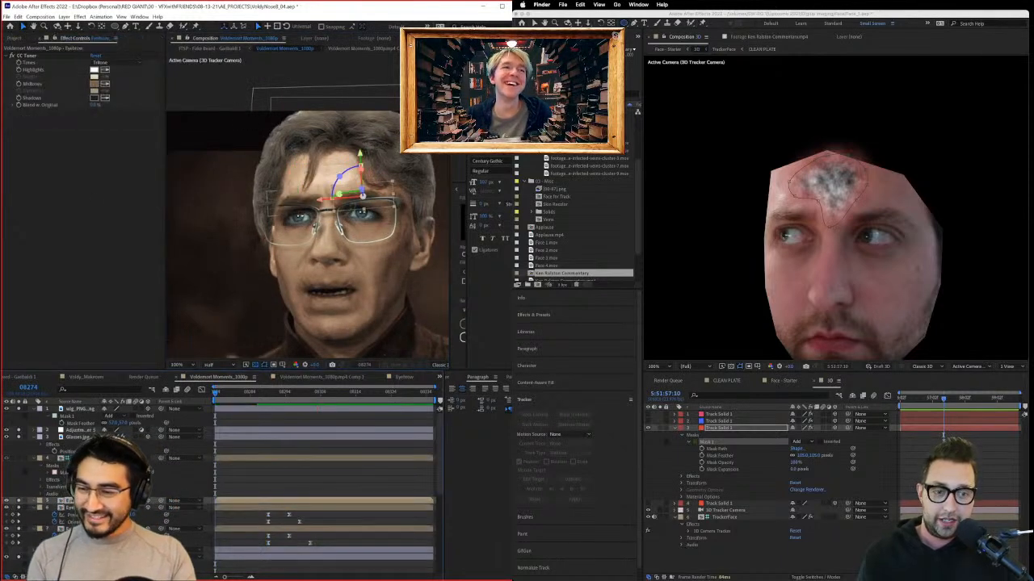
{"action": "key", "text": "u"}
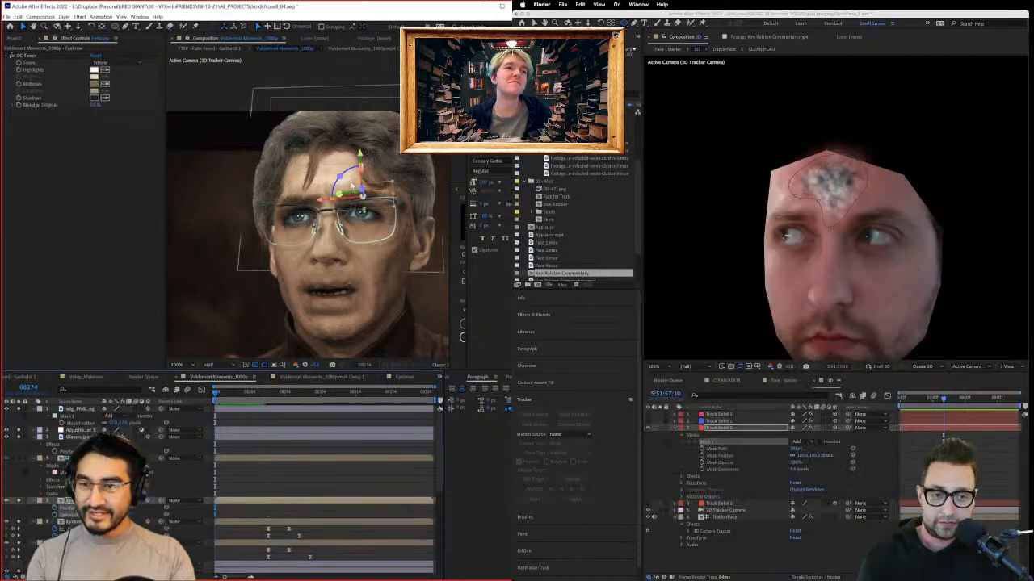
{"action": "left_click_drag", "start_coordinate": [350, 189], "coordinate": [314, 264]}
Step: In the other project, create a new composition from the green-screen basketball clip
{"action": "left_click_drag", "start_coordinate": [568, 164], "coordinate": [568, 165]}
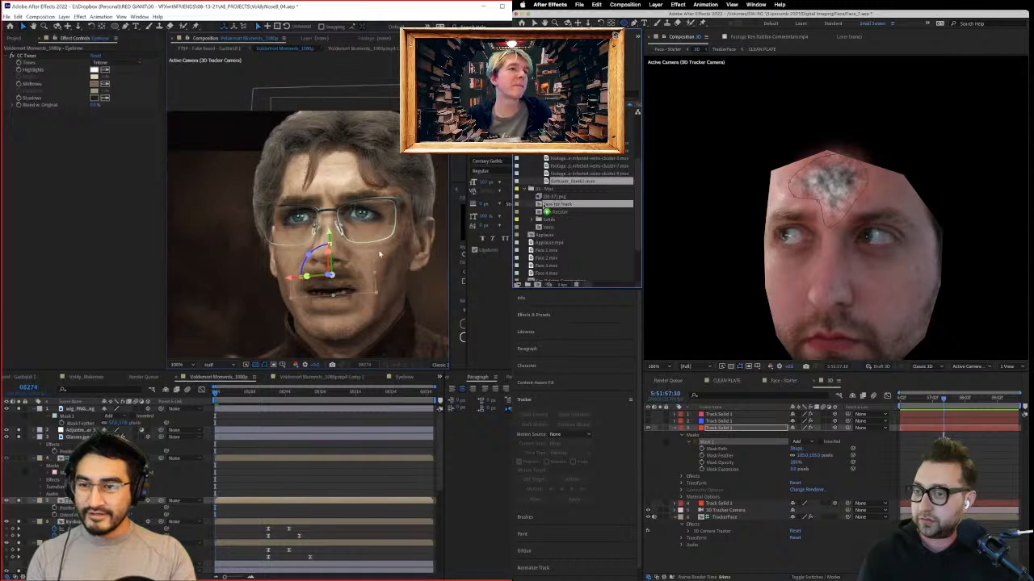
{"action": "left_click_drag", "start_coordinate": [542, 288], "coordinate": [547, 285]}
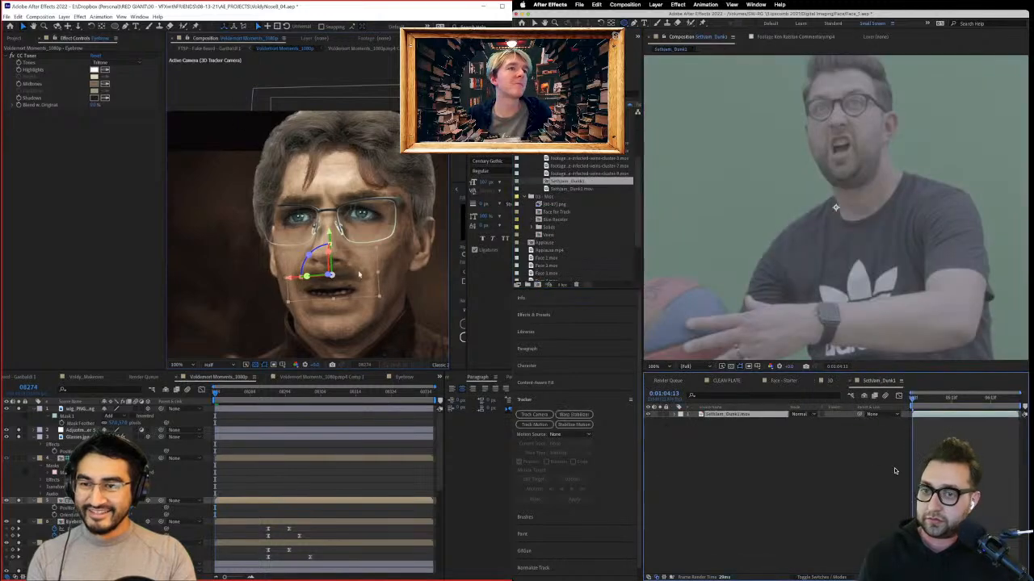
{"action": "key", "text": "comma"}
Step: Nudge the mustache slightly down toward the mouth and deselect the layer
{"action": "left_click_drag", "start_coordinate": [358, 275], "coordinate": [352, 276]}
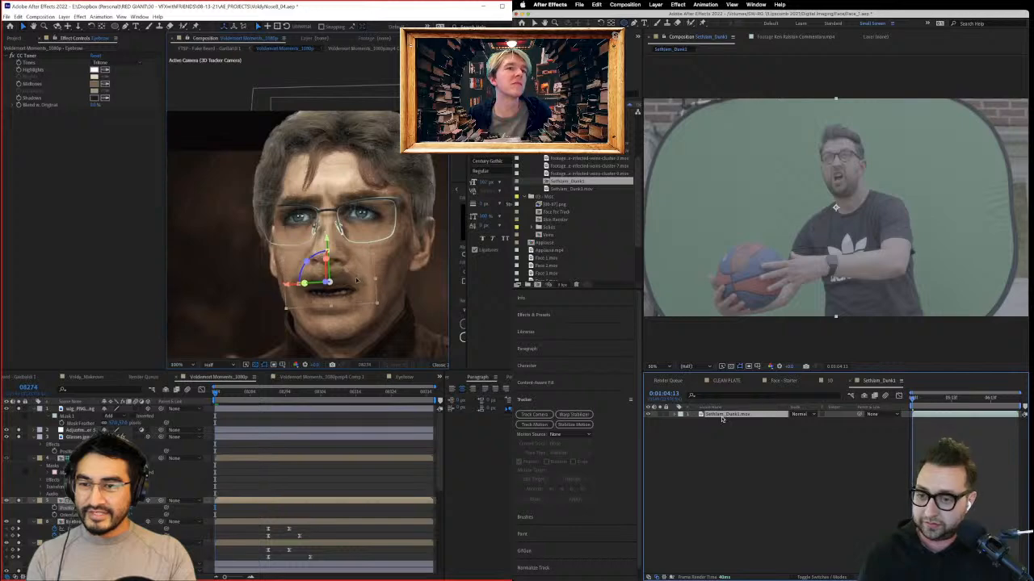
{"action": "left_click", "coordinate": [320, 469]}
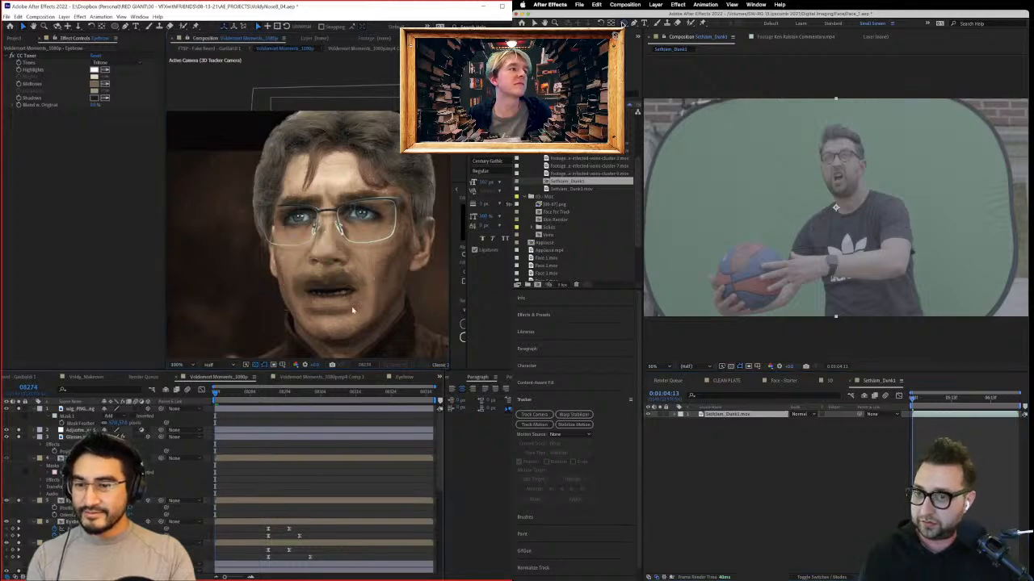
Step: Draw an elliptical mask around the basketball player's face and track it forward with detailed Face Tracking
{"action": "left_click_drag", "start_coordinate": [822, 145], "coordinate": [863, 192]}
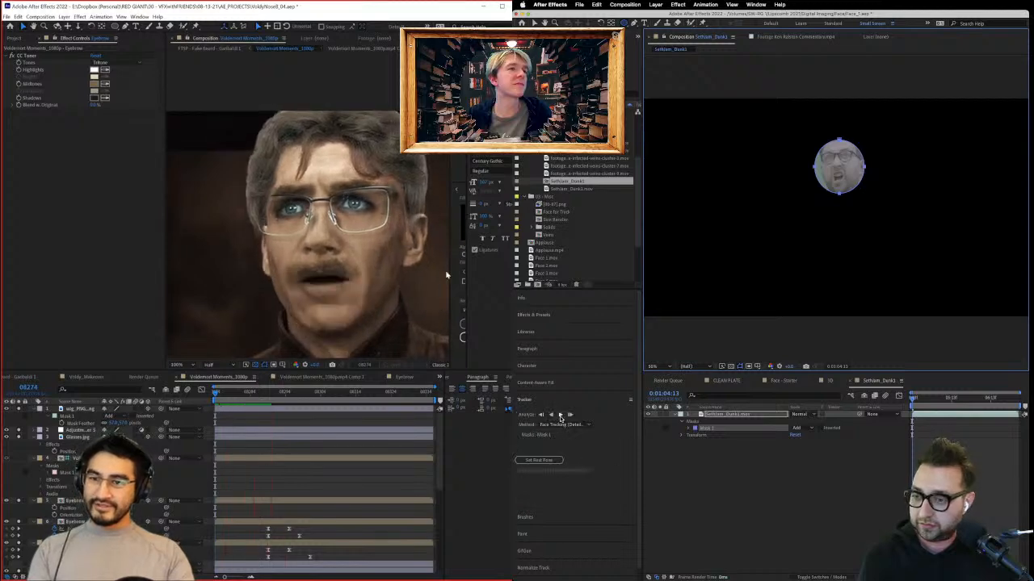
{"action": "left_click", "coordinate": [561, 415]}
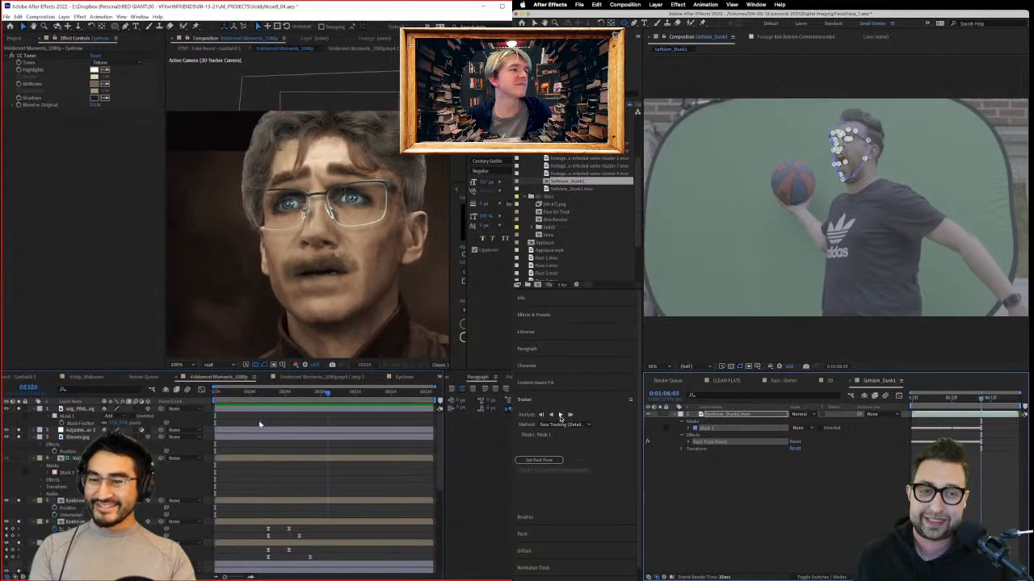
Step: Scrub through the mustache shot to frame 08285, select the mustache layer, and return the face-tracked clip to its first frame
{"action": "left_click_drag", "start_coordinate": [261, 424], "coordinate": [311, 422]}
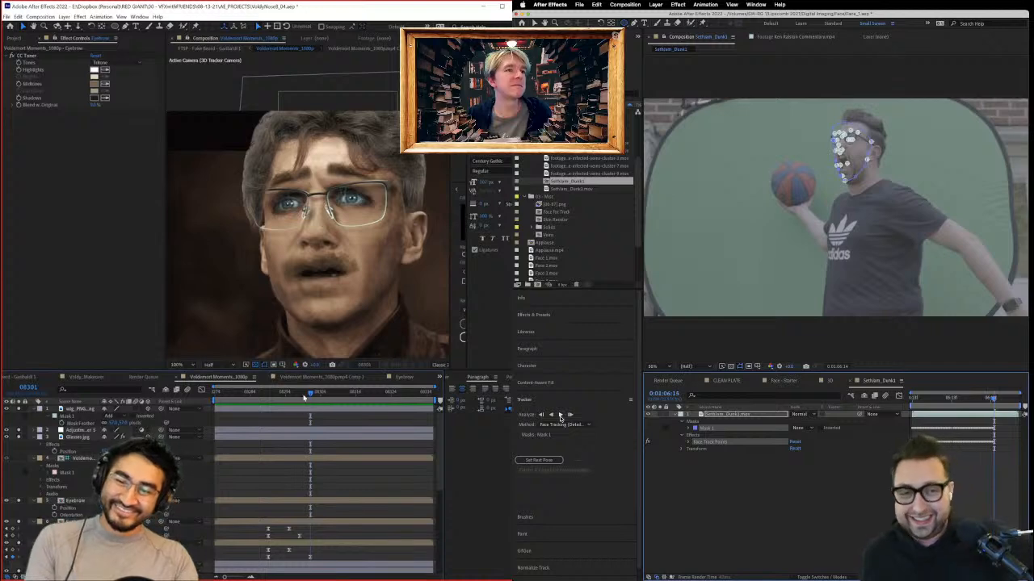
{"action": "left_click_drag", "start_coordinate": [304, 396], "coordinate": [206, 453]}
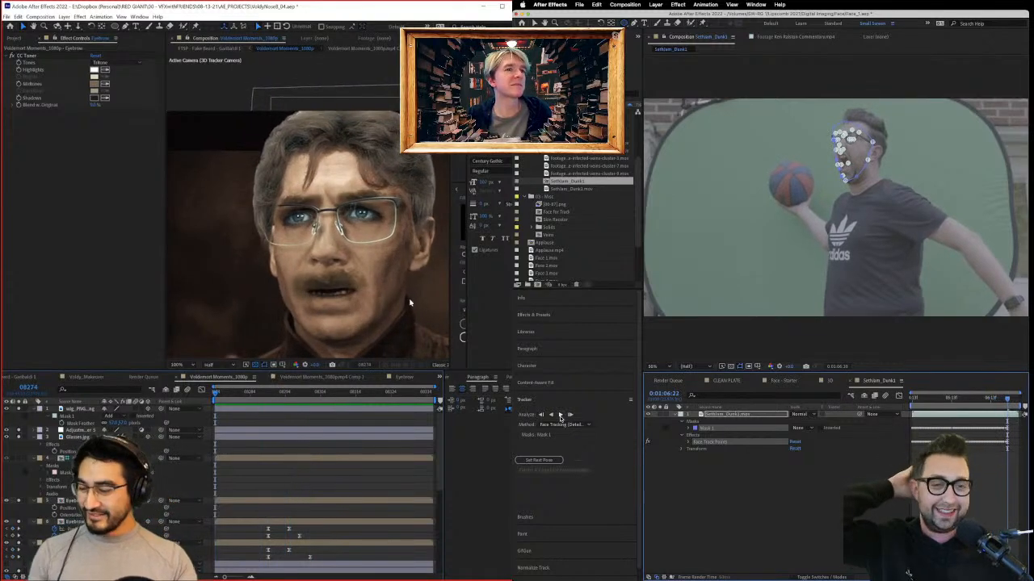
{"action": "left_click_drag", "start_coordinate": [293, 396], "coordinate": [253, 394]}
{"action": "left_click", "coordinate": [80, 458]}
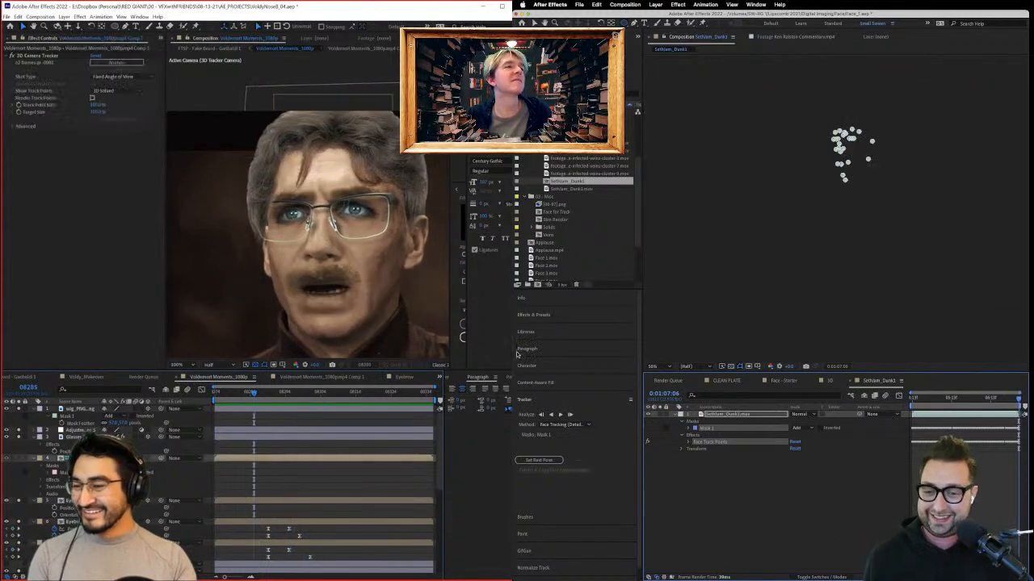
{"action": "left_click", "coordinate": [81, 500]}
{"action": "left_click", "coordinate": [959, 399]}
{"action": "left_click_drag", "start_coordinate": [943, 401], "coordinate": [837, 403]}
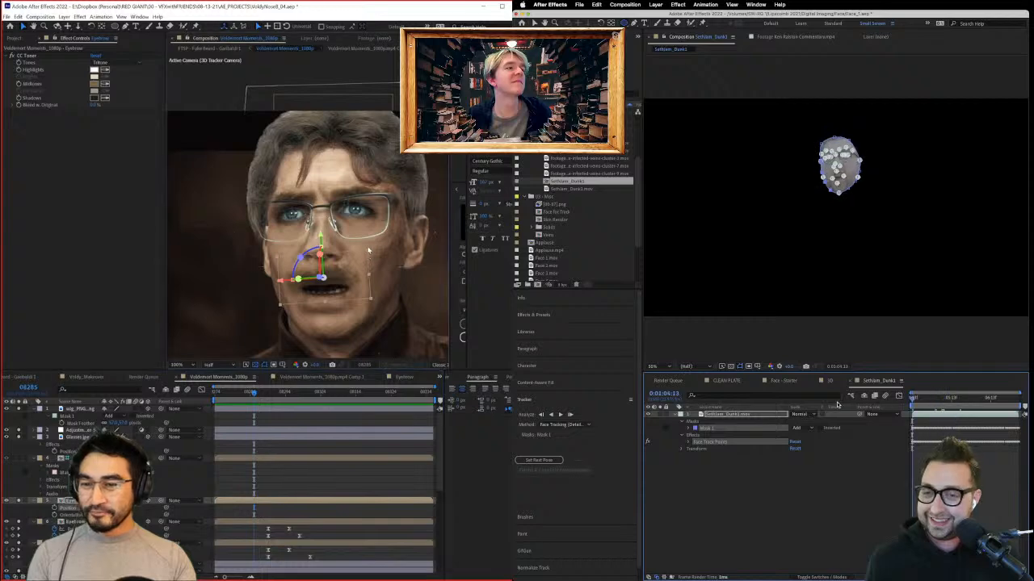
Step: Scale the mustache layer down slightly and nudge it into place above the mouth
{"action": "left_click_drag", "start_coordinate": [368, 252], "coordinate": [349, 312]}
{"action": "left_click", "coordinate": [795, 428]}
{"action": "left_click", "coordinate": [744, 497]}
{"action": "left_click", "coordinate": [718, 421]}
{"action": "left_click_drag", "start_coordinate": [349, 273], "coordinate": [349, 270]}
Step: Search the effects for "color" and apply Colorista V to the masked face clip, saving the mustache project along the way
{"action": "key", "text": "F3"}
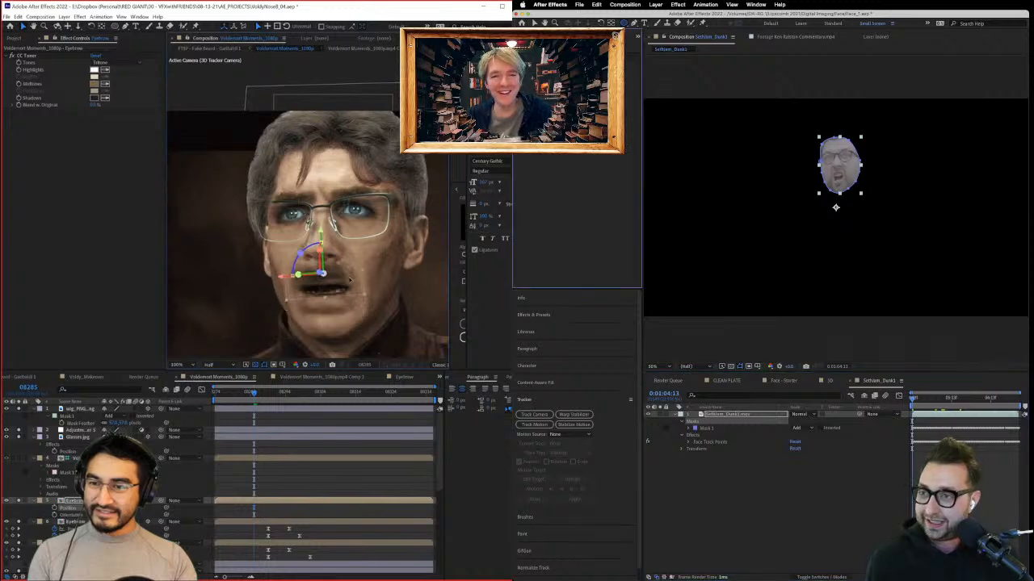
{"action": "left_click", "coordinate": [534, 314]}
{"action": "key", "text": "."}
{"action": "left_click", "coordinate": [542, 328]}
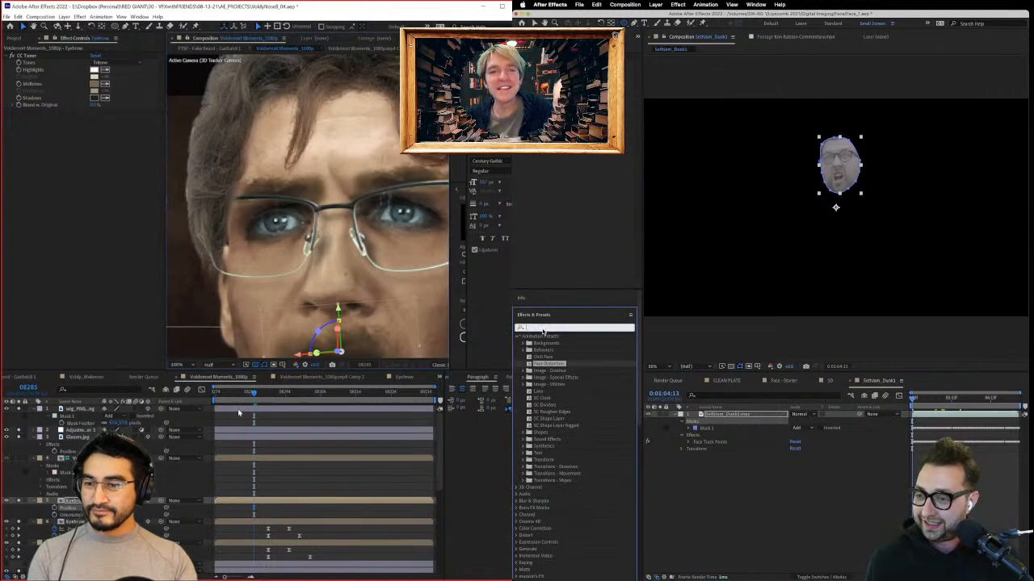
{"action": "type", "text": "color"}
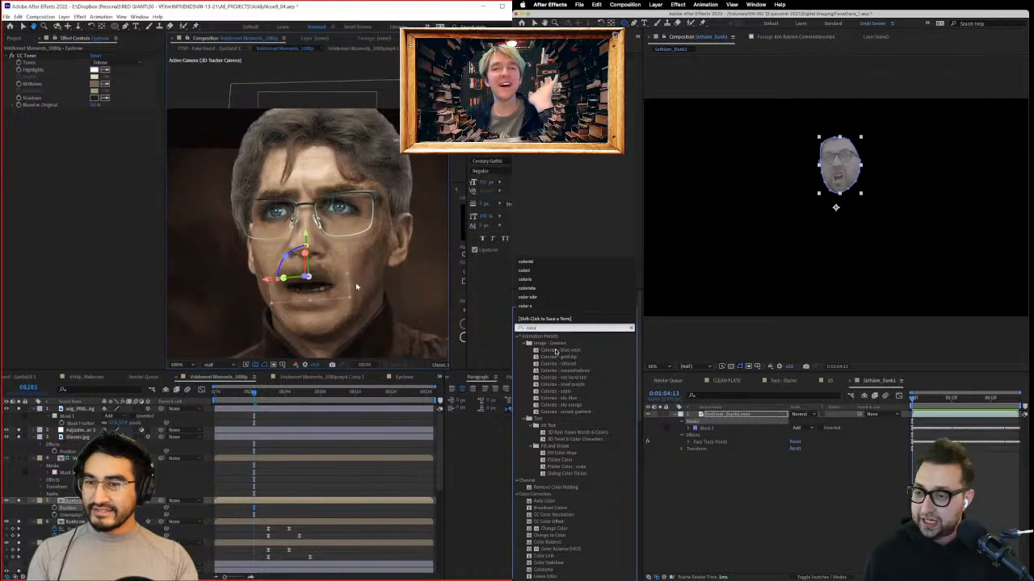
{"action": "key", "text": "ctrl+s"}
{"action": "scroll", "coordinate": [571, 538], "scroll_direction": "down", "scroll_amount": 5}
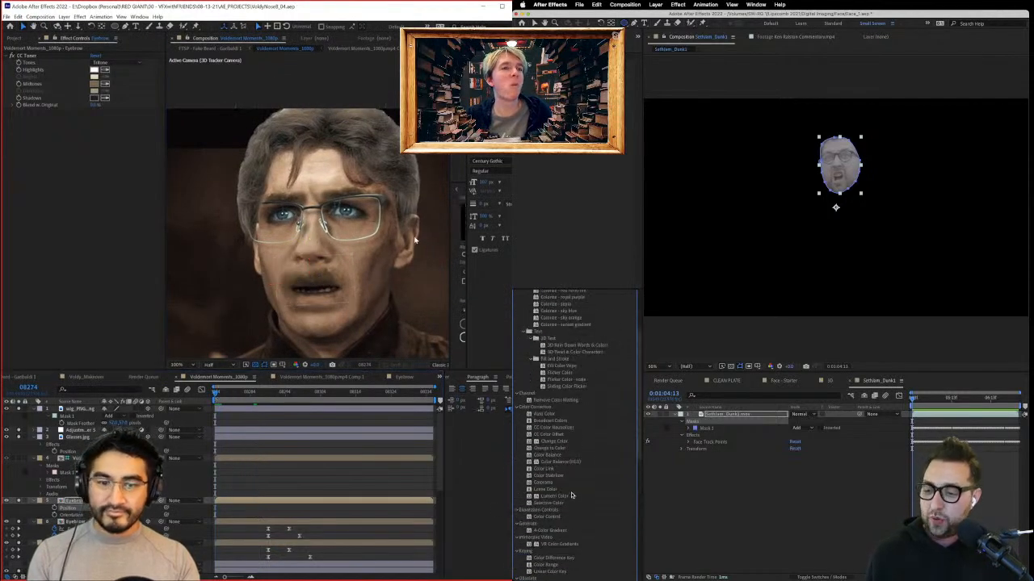
{"action": "scroll", "coordinate": [571, 511], "scroll_direction": "down", "scroll_amount": 7}
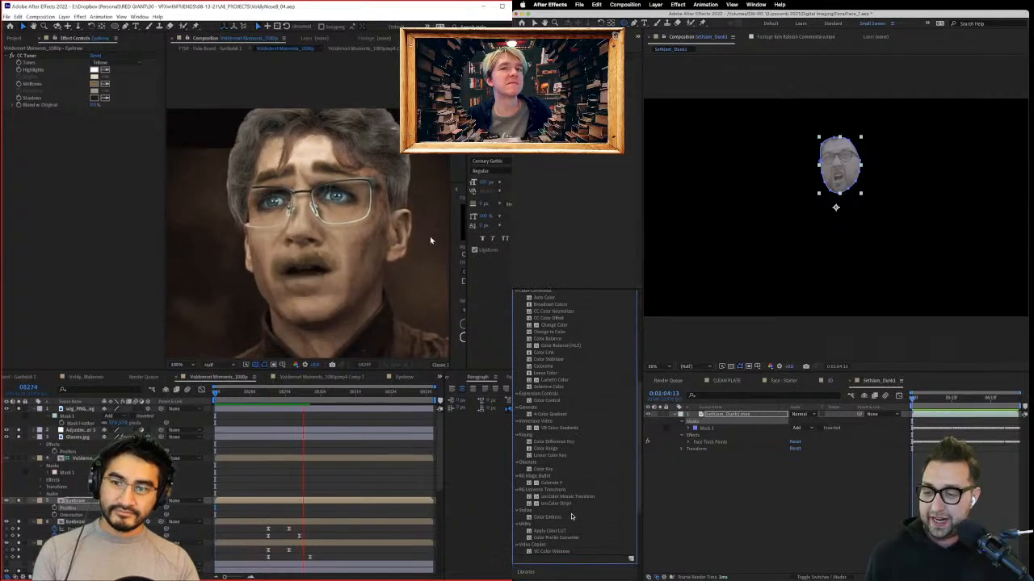
{"action": "left_click_drag", "start_coordinate": [552, 483], "coordinate": [735, 415]}
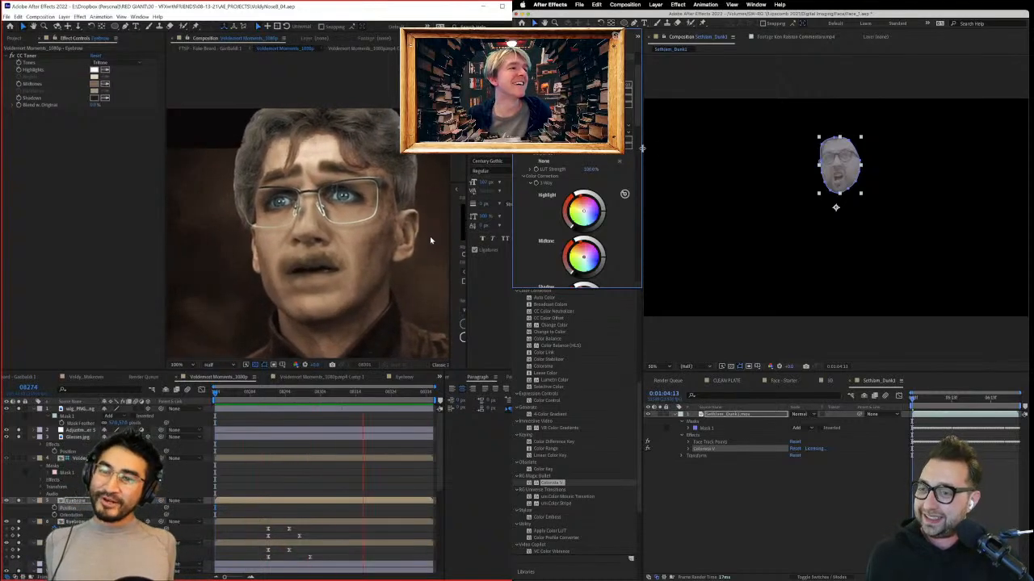
Step: Open Colorista V's LUT chooser for the masked face clip and enlarge its window
{"action": "left_click_drag", "start_coordinate": [642, 148], "coordinate": [686, 139]}
{"action": "left_click", "coordinate": [634, 140]}
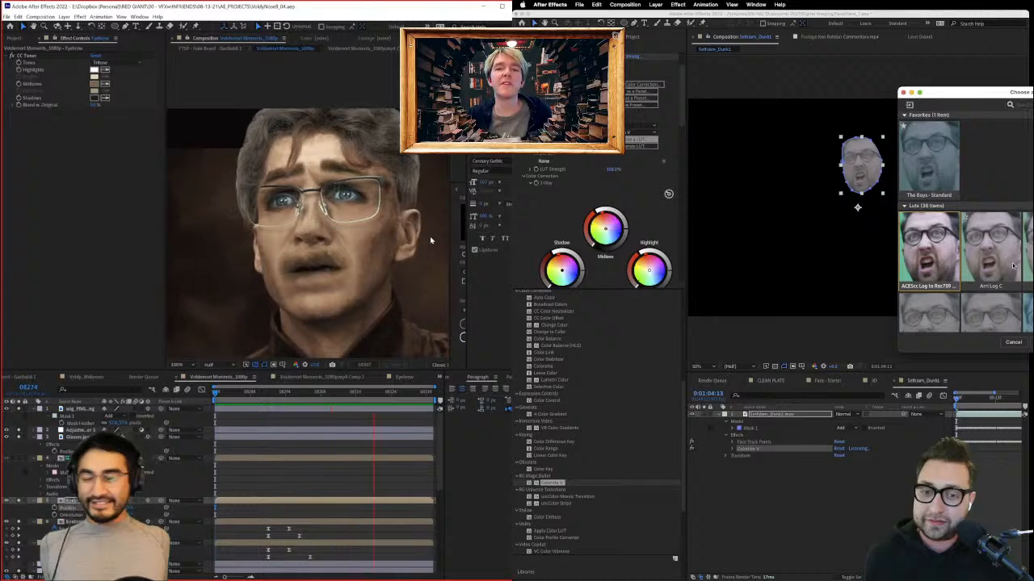
{"action": "scroll", "coordinate": [1012, 265], "scroll_direction": "down", "scroll_amount": 5}
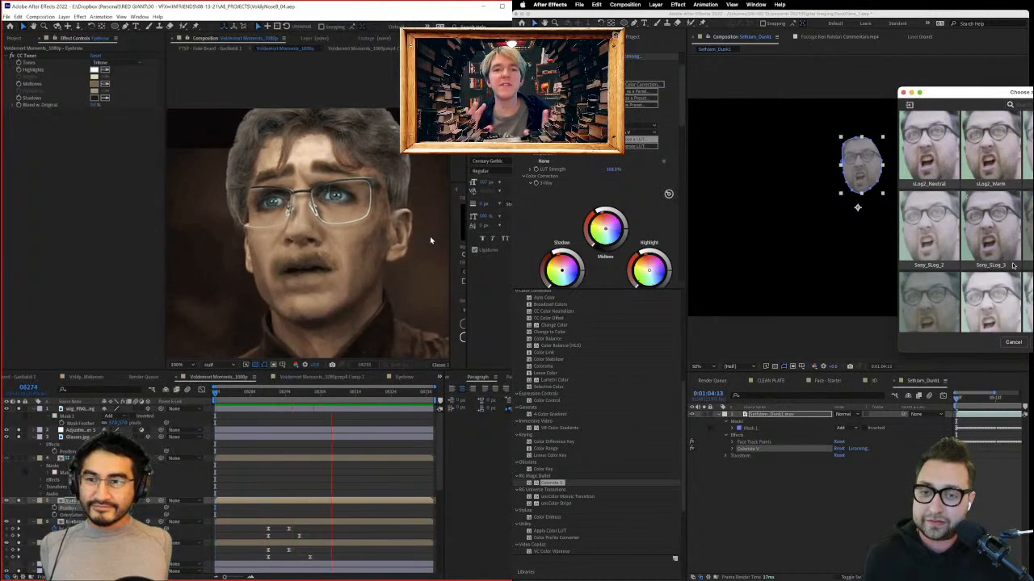
{"action": "scroll", "coordinate": [1013, 265], "scroll_direction": "up", "scroll_amount": 2}
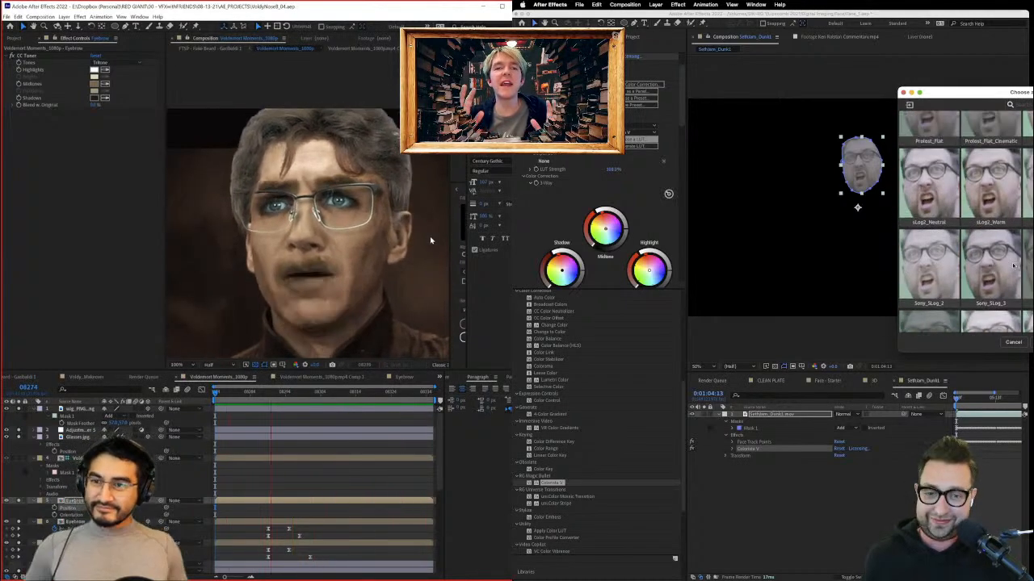
{"action": "scroll", "coordinate": [1013, 265], "scroll_direction": "up", "scroll_amount": 2}
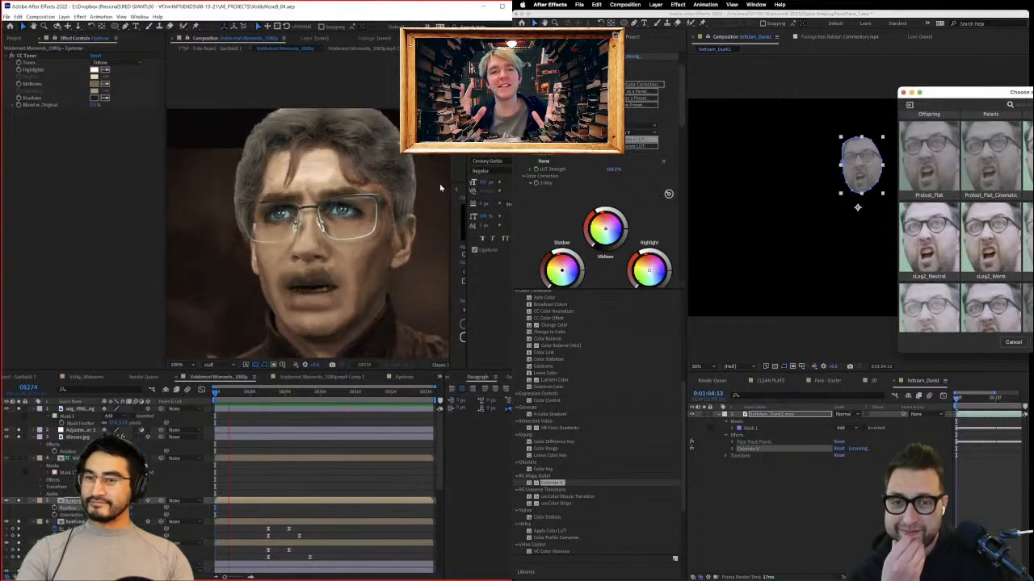
{"action": "left_click_drag", "start_coordinate": [1010, 92], "coordinate": [760, 85]}
{"action": "scroll", "coordinate": [846, 193], "scroll_direction": "up", "scroll_amount": 2}
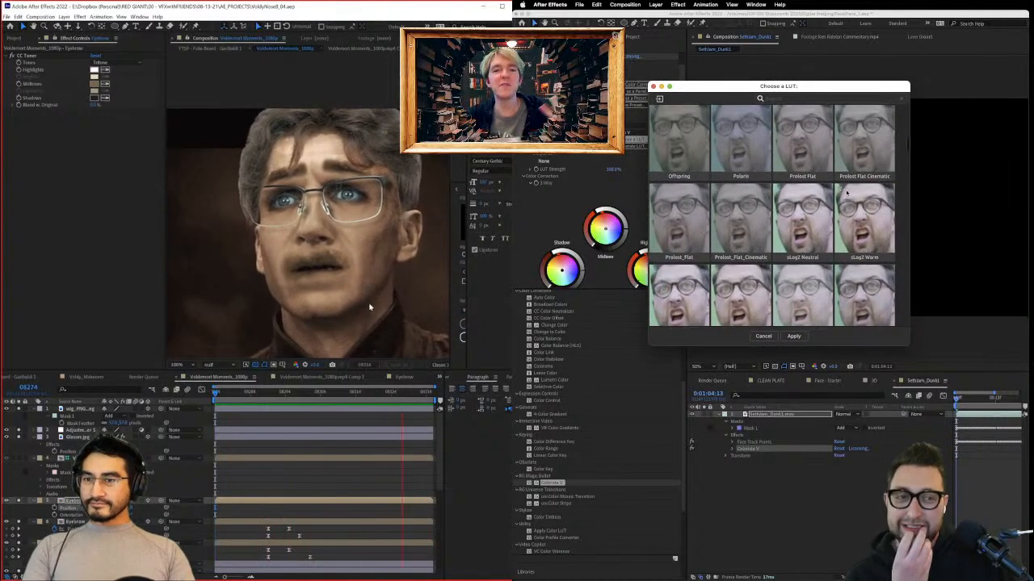
{"action": "scroll", "coordinate": [846, 193], "scroll_direction": "up", "scroll_amount": 3}
{"action": "left_click_drag", "start_coordinate": [909, 345], "coordinate": [975, 564]}
Step: Browse the LUT categories for a look that suits the face clip, and stop the mustache shot's playback
{"action": "scroll", "coordinate": [876, 269], "scroll_direction": "up", "scroll_amount": 5}
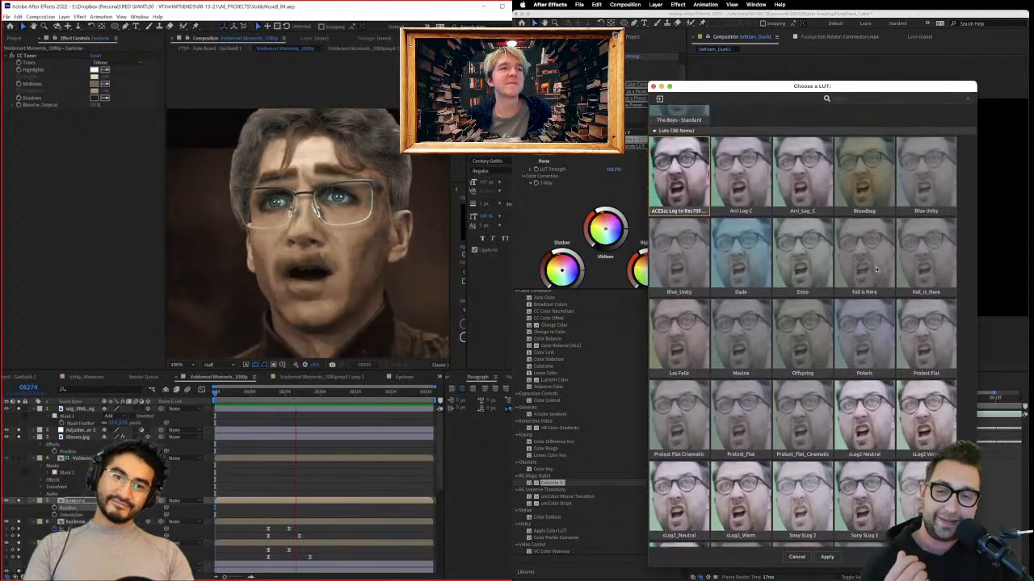
{"action": "scroll", "coordinate": [875, 269], "scroll_direction": "up", "scroll_amount": 2}
{"action": "scroll", "coordinate": [875, 269], "scroll_direction": "down", "scroll_amount": 4}
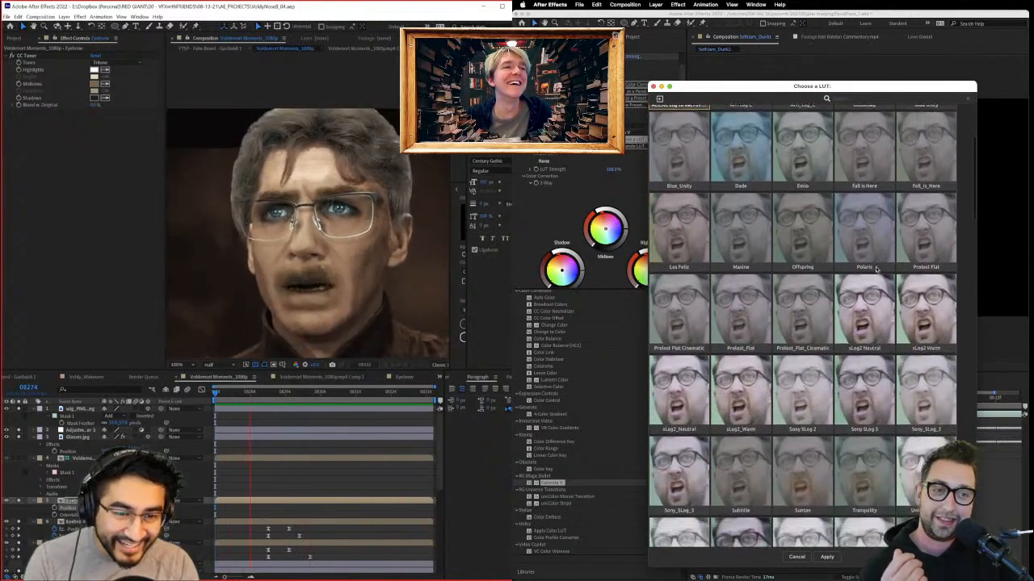
{"action": "scroll", "coordinate": [876, 269], "scroll_direction": "down", "scroll_amount": 6}
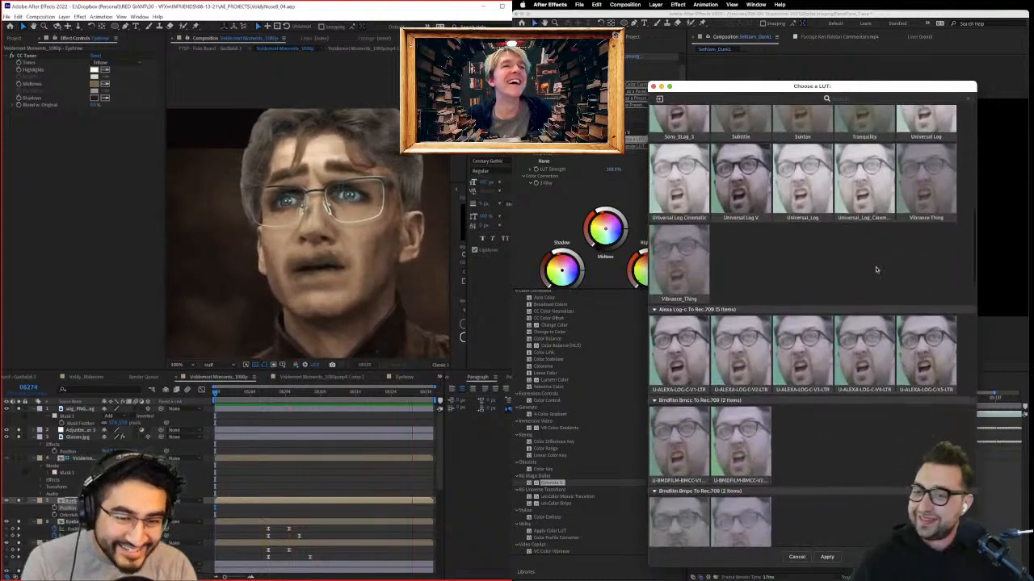
{"action": "scroll", "coordinate": [875, 269], "scroll_direction": "down", "scroll_amount": 4}
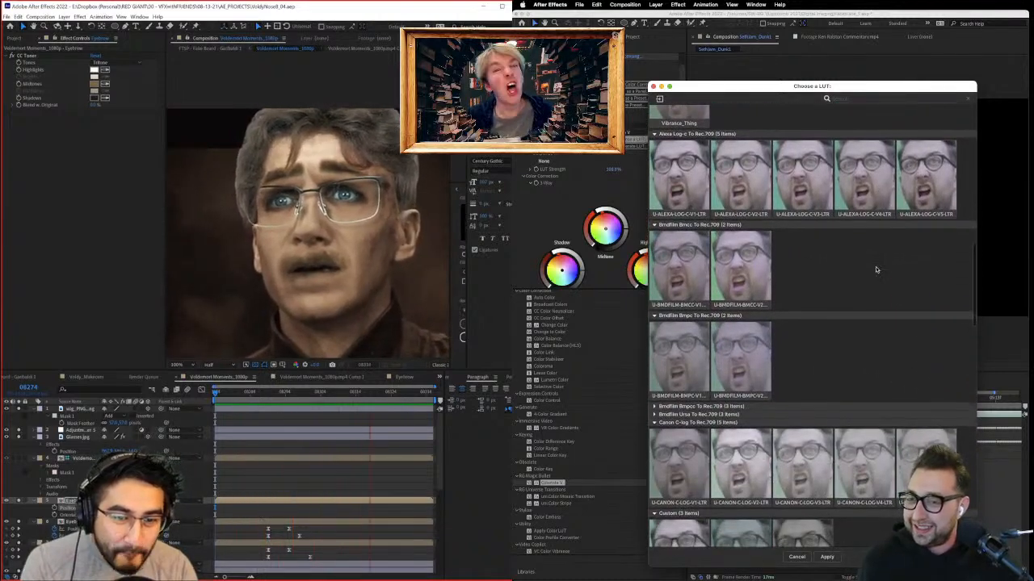
{"action": "scroll", "coordinate": [875, 269], "scroll_direction": "down", "scroll_amount": 4}
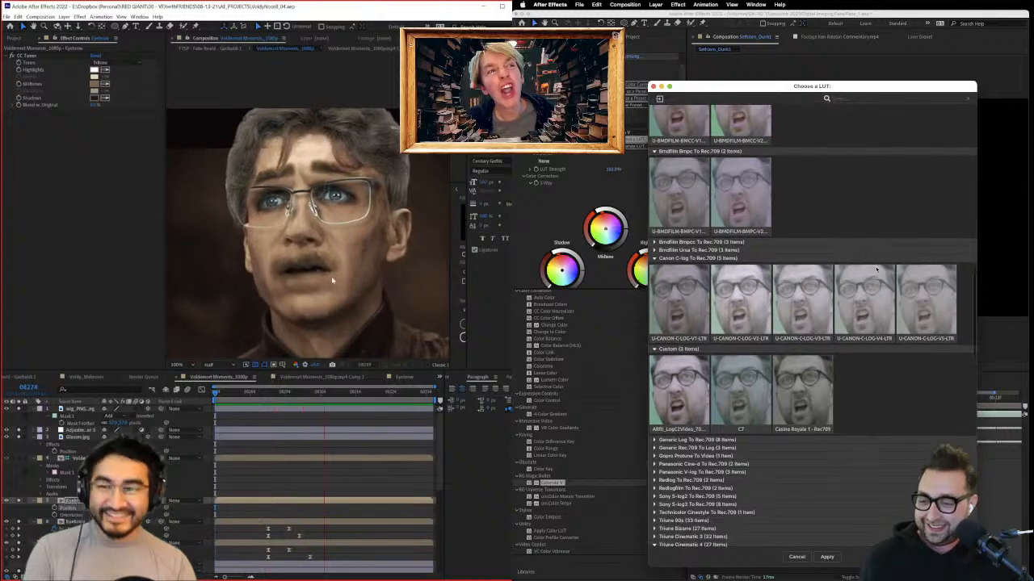
{"action": "scroll", "coordinate": [877, 269], "scroll_direction": "up", "scroll_amount": 3}
{"action": "scroll", "coordinate": [696, 522], "scroll_direction": "down", "scroll_amount": 3}
{"action": "key", "text": "space"}
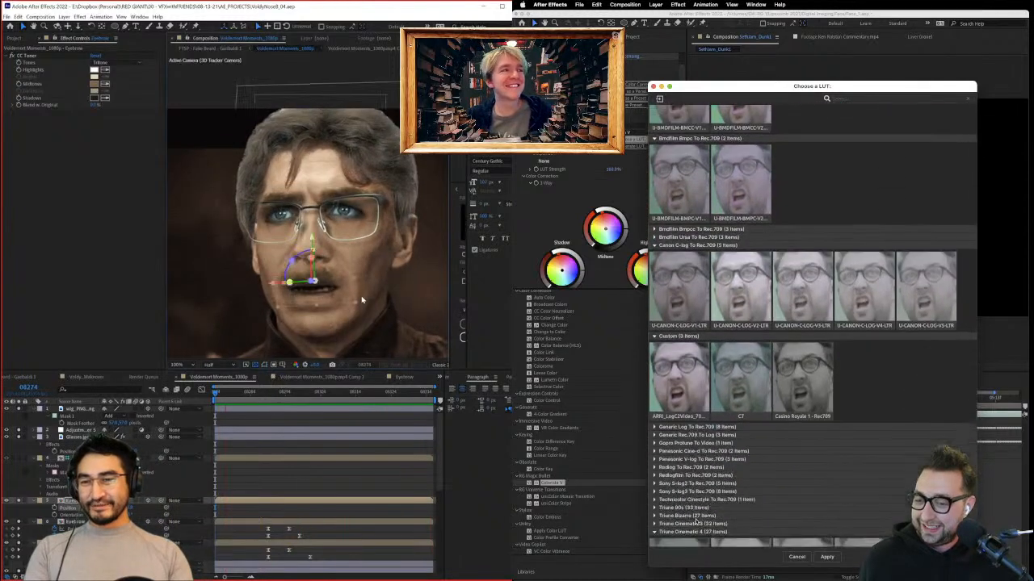
{"action": "scroll", "coordinate": [696, 522], "scroll_direction": "down", "scroll_amount": 1}
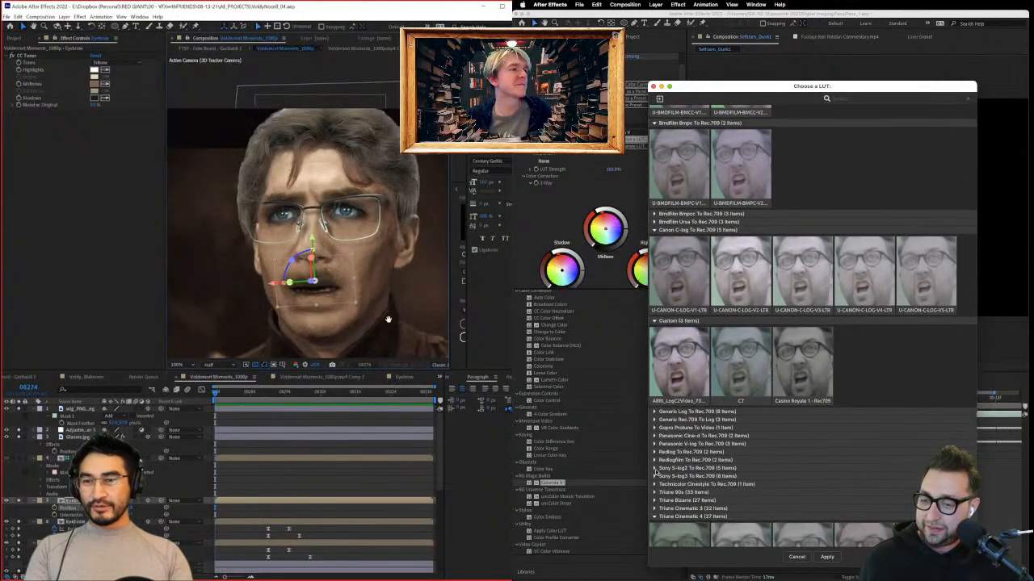
Step: Apply the U-SONY-S-LOG3-V3-LTR LUT to the face clip and set its mask mode to None
{"action": "left_click", "coordinate": [655, 476]}
{"action": "scroll", "coordinate": [655, 476], "scroll_direction": "down", "scroll_amount": 5}
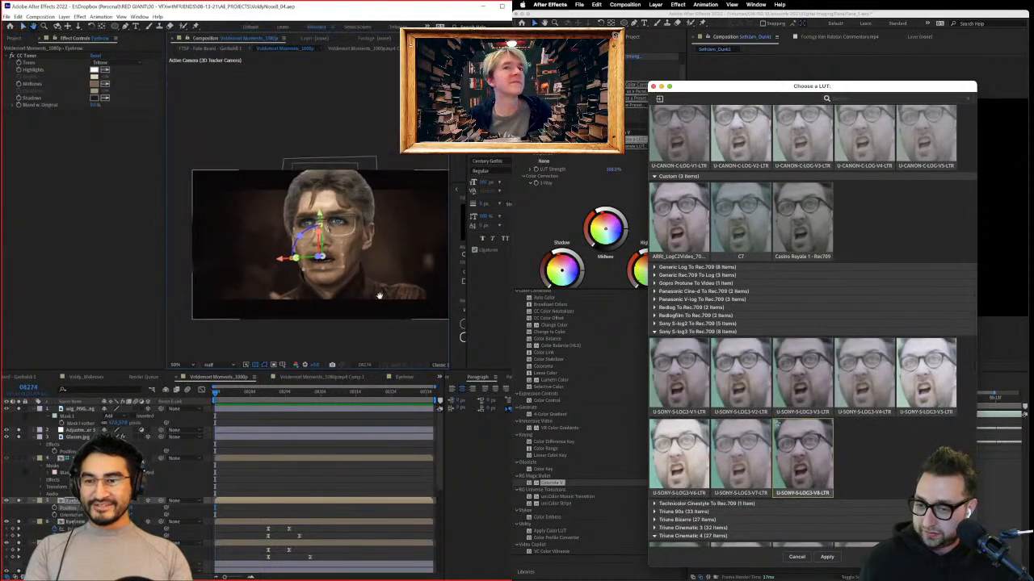
{"action": "scroll", "coordinate": [803, 339], "scroll_direction": "down", "scroll_amount": 4}
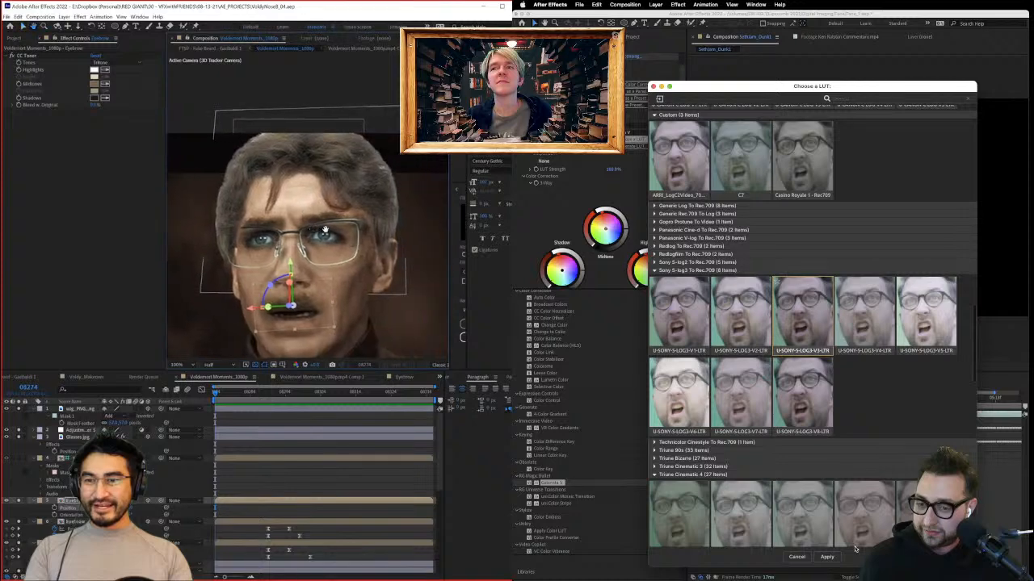
{"action": "left_click", "coordinate": [832, 557]}
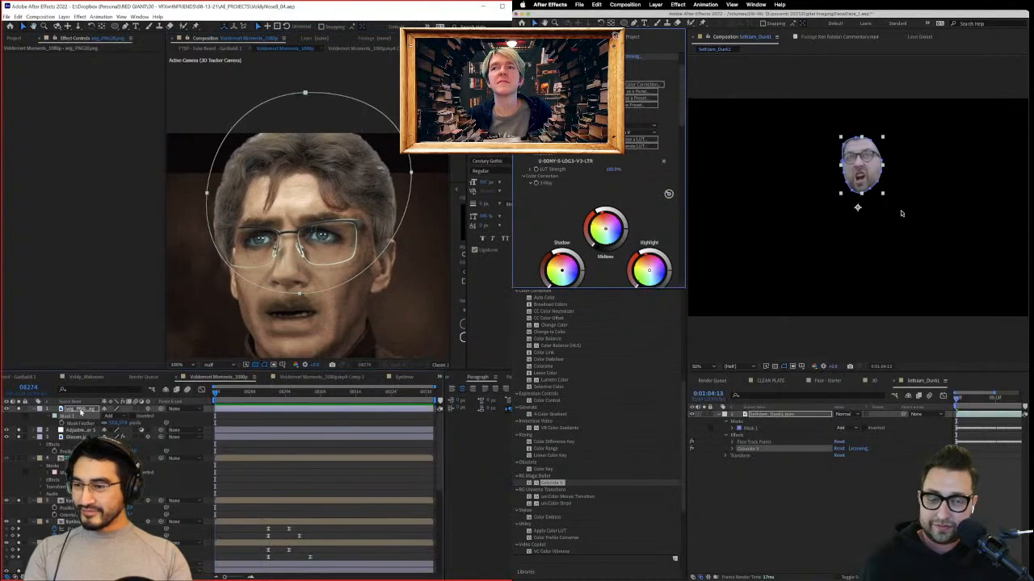
{"action": "left_click", "coordinate": [841, 428]}
{"action": "left_click", "coordinate": [850, 433]}
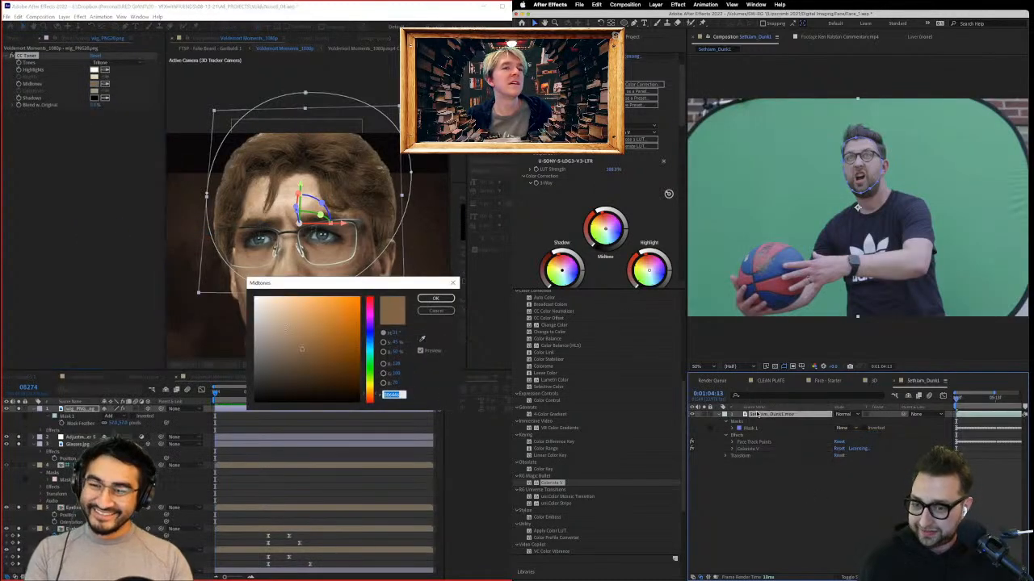
Step: Apply the Face Distortion preset to the basketball clip while trying orange and black midtones in the wig's CC Toner
{"action": "scroll", "coordinate": [561, 342], "scroll_direction": "up", "scroll_amount": 3}
{"action": "left_click_drag", "start_coordinate": [277, 305], "coordinate": [306, 368]}
{"action": "left_click", "coordinate": [675, 328]}
{"action": "left_click", "coordinate": [516, 336]}
{"action": "left_click_drag", "start_coordinate": [542, 363], "coordinate": [782, 421]}
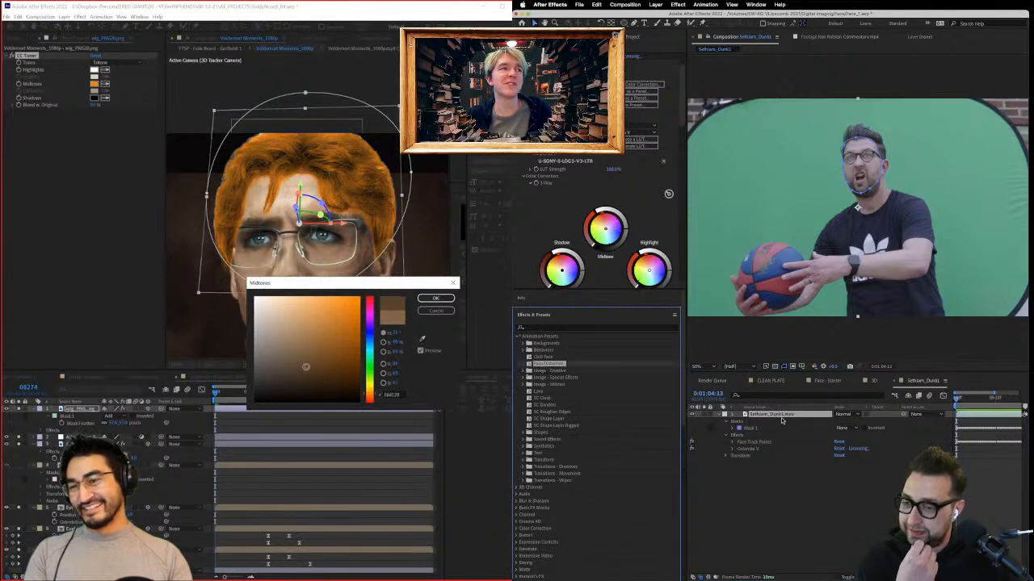
{"action": "left_click_drag", "start_coordinate": [305, 368], "coordinate": [352, 369]}
{"action": "left_click_drag", "start_coordinate": [782, 422], "coordinate": [772, 417]}
{"action": "left_click_drag", "start_coordinate": [352, 369], "coordinate": [363, 290]}
{"action": "left_click_drag", "start_coordinate": [772, 417], "coordinate": [772, 415]}
{"action": "left_click_drag", "start_coordinate": [363, 291], "coordinate": [288, 472]}
{"action": "left_click_drag", "start_coordinate": [772, 415], "coordinate": [771, 414]}
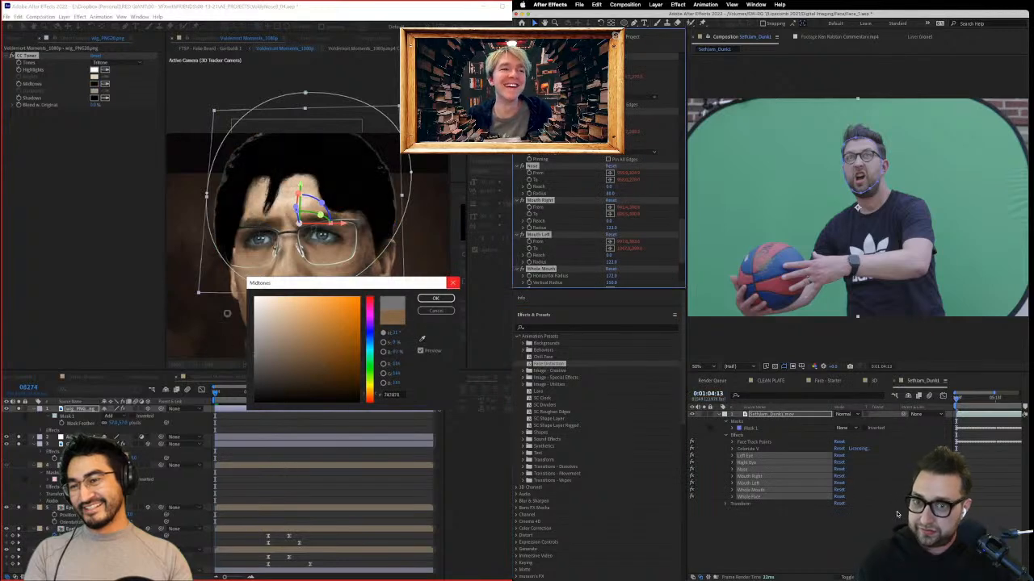
Step: Try white and orange-brown midtones in the wig's CC Toner, and remove the effect
{"action": "left_click_drag", "start_coordinate": [227, 313], "coordinate": [260, 298]}
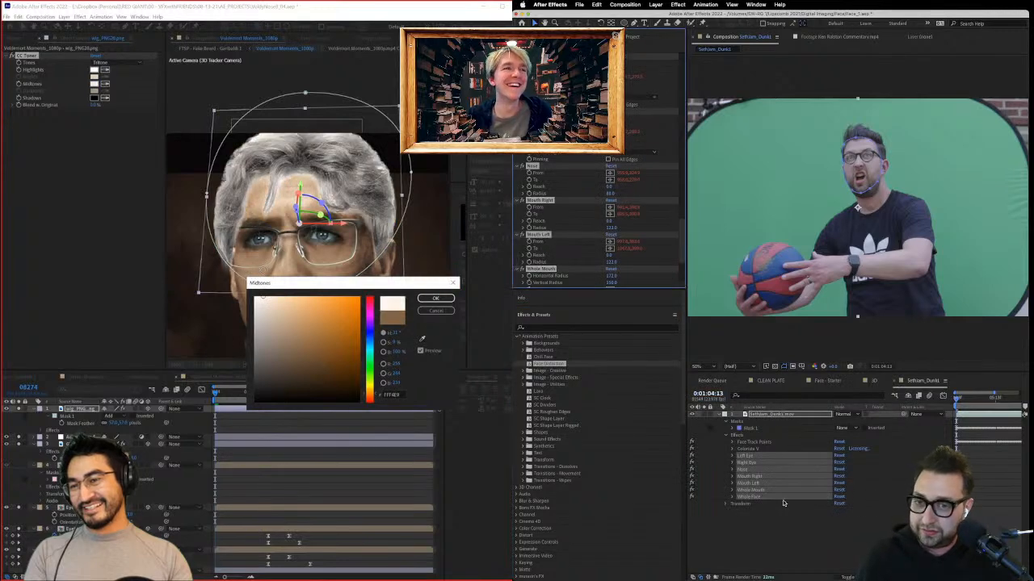
{"action": "left_click", "coordinate": [664, 77]}
{"action": "left_click_drag", "start_coordinate": [380, 285], "coordinate": [409, 365]}
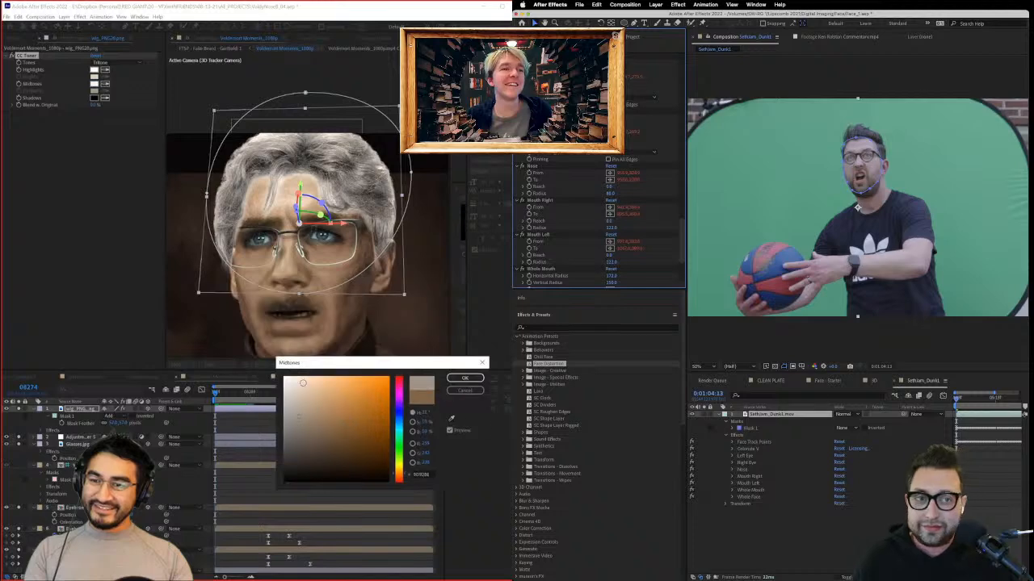
{"action": "mouse_move", "coordinate": [316, 378]}
{"action": "left_mouse_down"}
{"action": "mouse_move", "coordinate": [378, 436]}
{"action": "mouse_move", "coordinate": [391, 411]}
{"action": "mouse_move", "coordinate": [375, 399]}
{"action": "mouse_move", "coordinate": [356, 441]}
{"action": "mouse_move", "coordinate": [374, 444]}
{"action": "mouse_move", "coordinate": [367, 429]}
{"action": "left_mouse_up"}
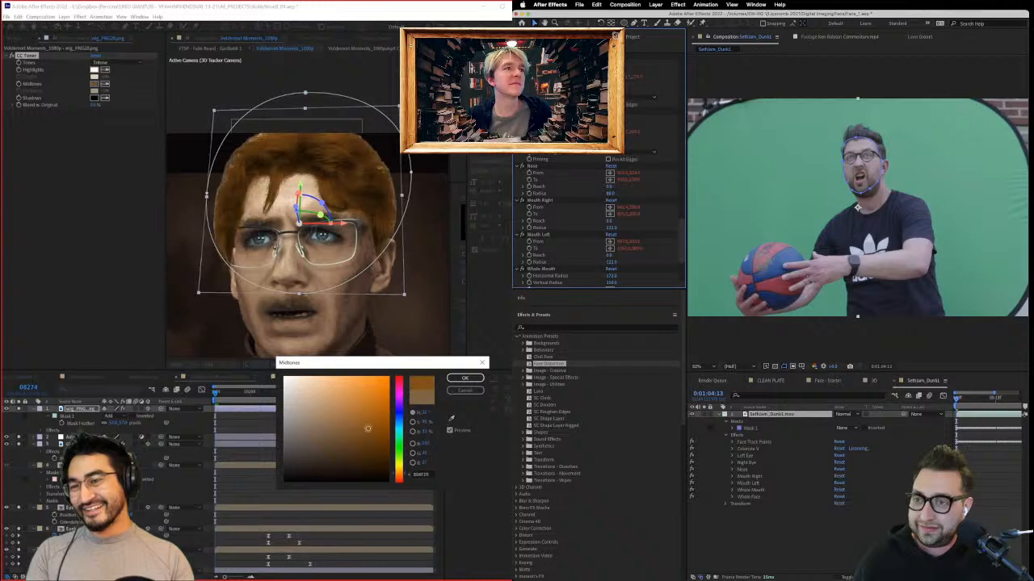
{"action": "left_click", "coordinate": [473, 391]}
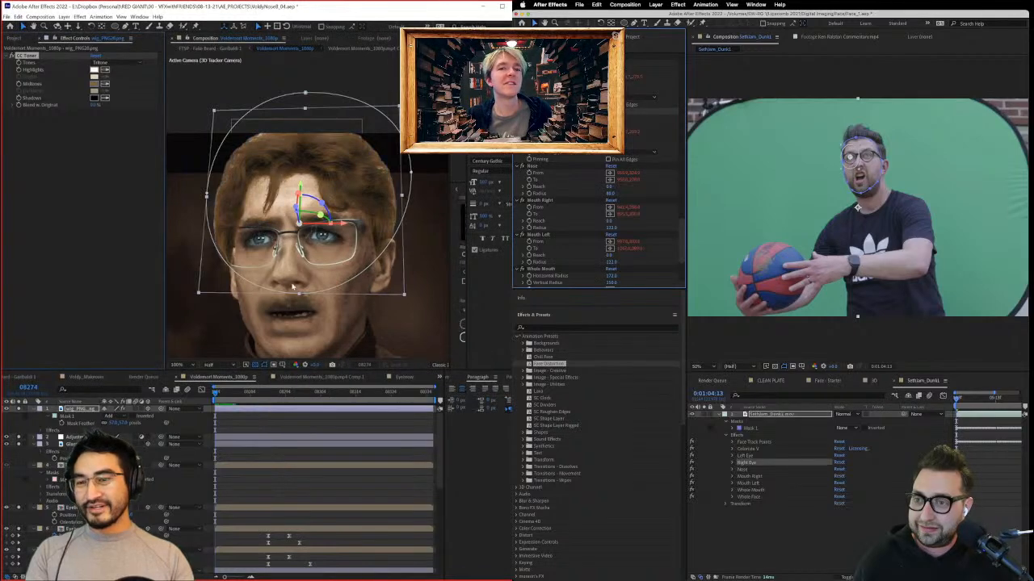
{"action": "key", "text": "Delete"}
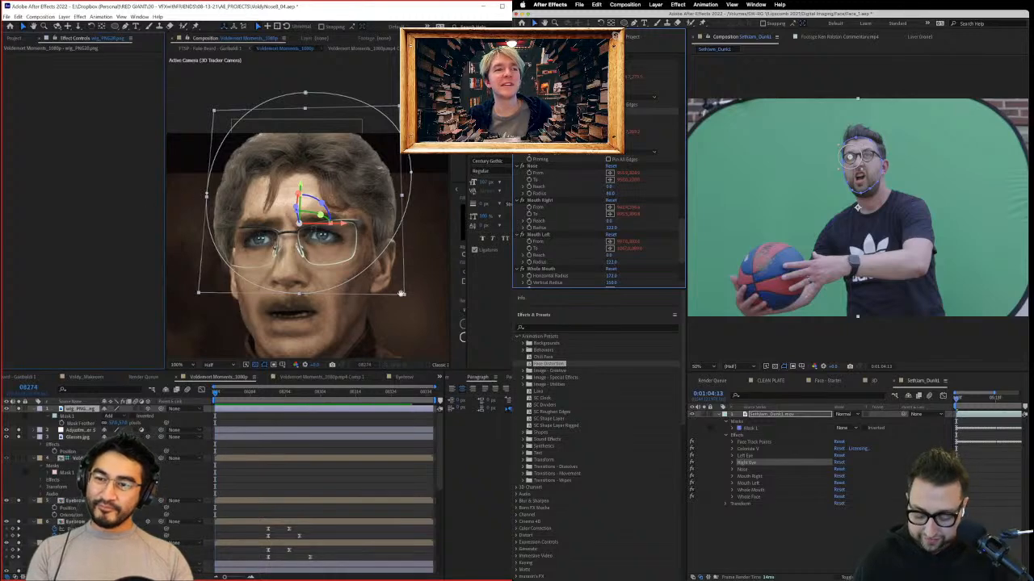
Step: Move the mustache shot to frame 08335 and preview the distorted basketball clip up to 1:05:13
{"action": "left_click_drag", "start_coordinate": [401, 293], "coordinate": [397, 254]}
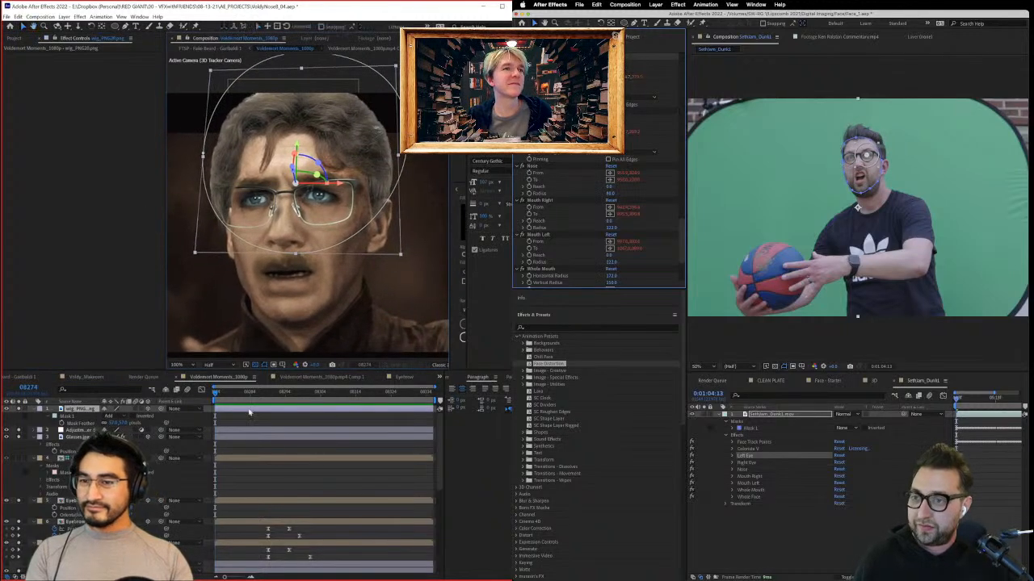
{"action": "left_click_drag", "start_coordinate": [252, 399], "coordinate": [440, 401]}
{"action": "left_click", "coordinate": [759, 463]}
{"action": "left_click", "coordinate": [878, 509]}
{"action": "key", "text": "space"}
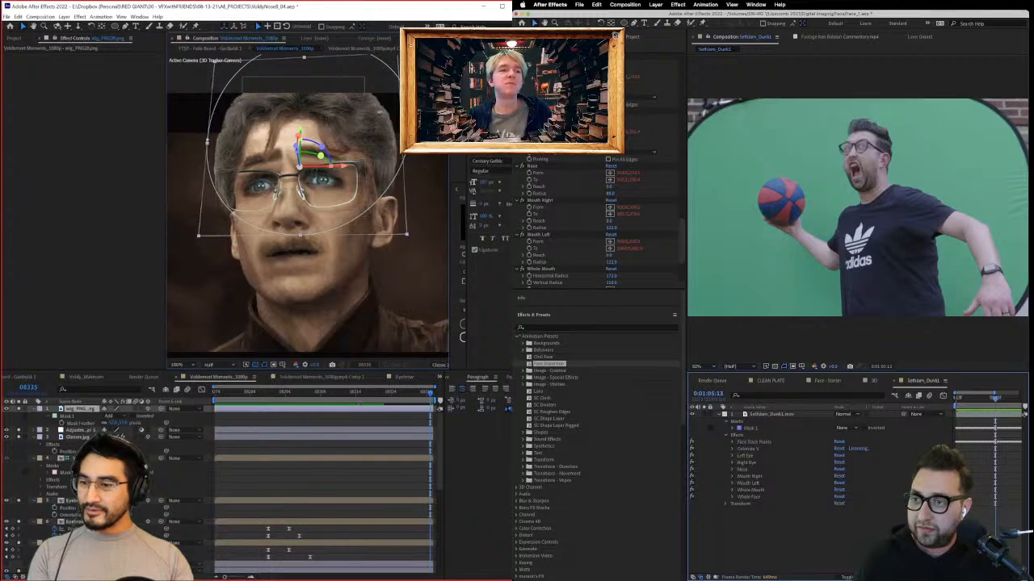
Step: Reposition the eyebrow layers at frame 08335 while checking the basketball clip's Left Eye and Right Eye distortions
{"action": "left_click", "coordinate": [627, 71]}
{"action": "left_click", "coordinate": [79, 458]}
{"action": "left_click", "coordinate": [75, 501]}
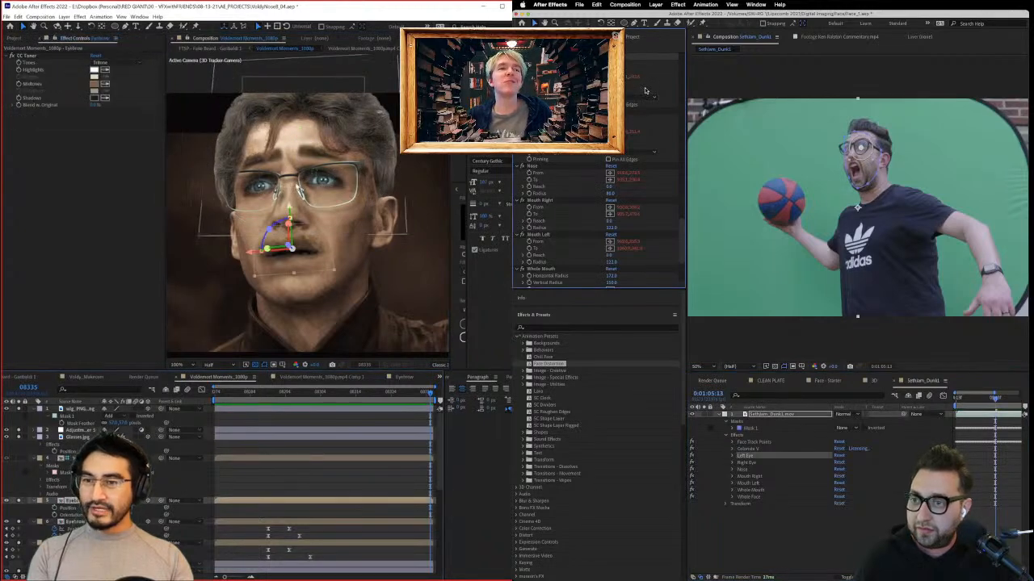
{"action": "left_click", "coordinate": [74, 522]}
{"action": "left_click", "coordinate": [627, 111]}
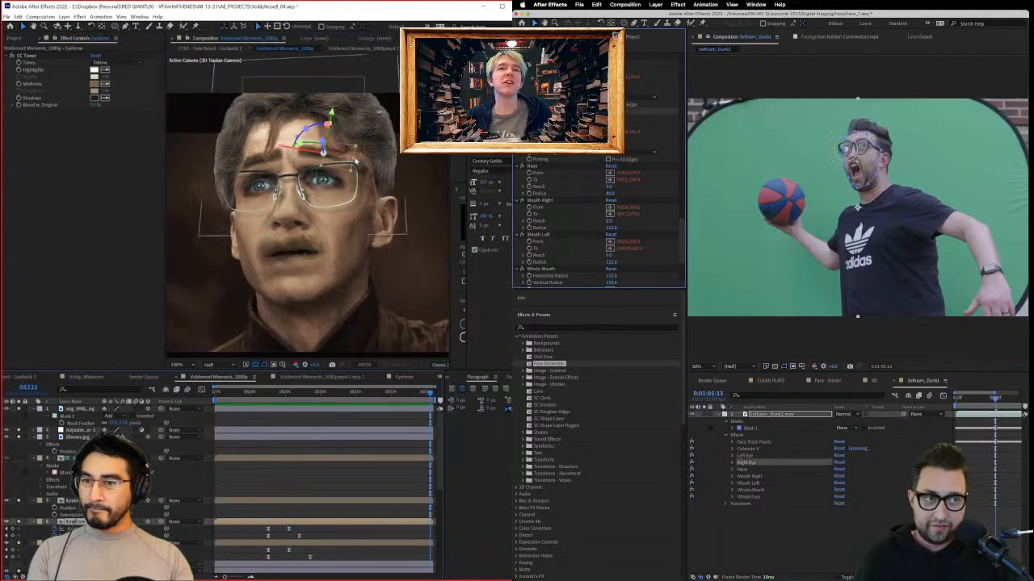
{"action": "left_click_drag", "start_coordinate": [284, 149], "coordinate": [297, 147]}
{"action": "left_click", "coordinate": [880, 512]}
{"action": "left_click", "coordinate": [257, 158]}
Step: Enlarge the horizontal and vertical radii of the Whole Face bulge, and preview and save the mustache project
{"action": "scroll", "coordinate": [565, 225], "scroll_direction": "down", "scroll_amount": 4}
{"action": "left_click", "coordinate": [543, 239]}
{"action": "key", "text": "space"}
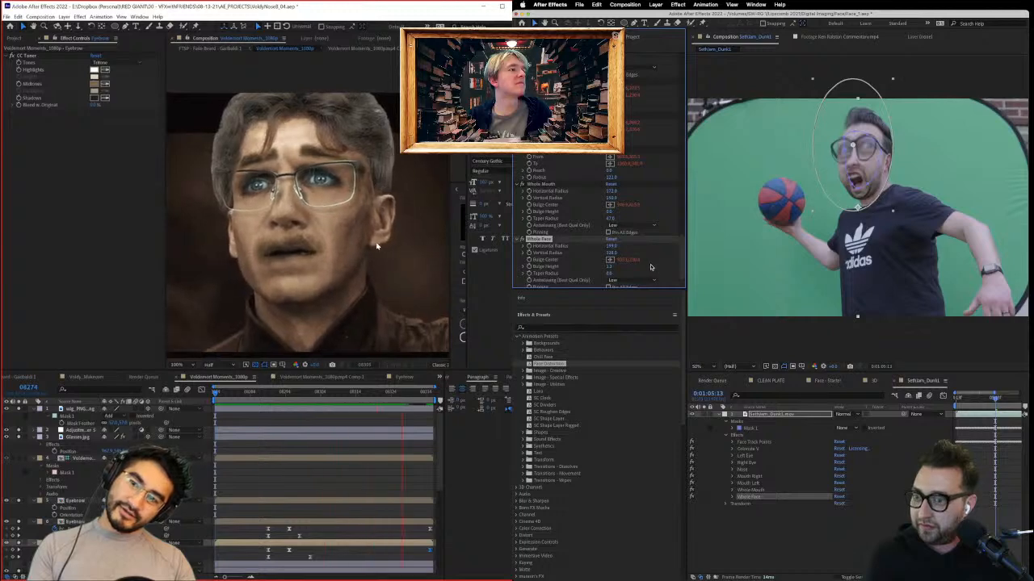
{"action": "key", "text": "space"}
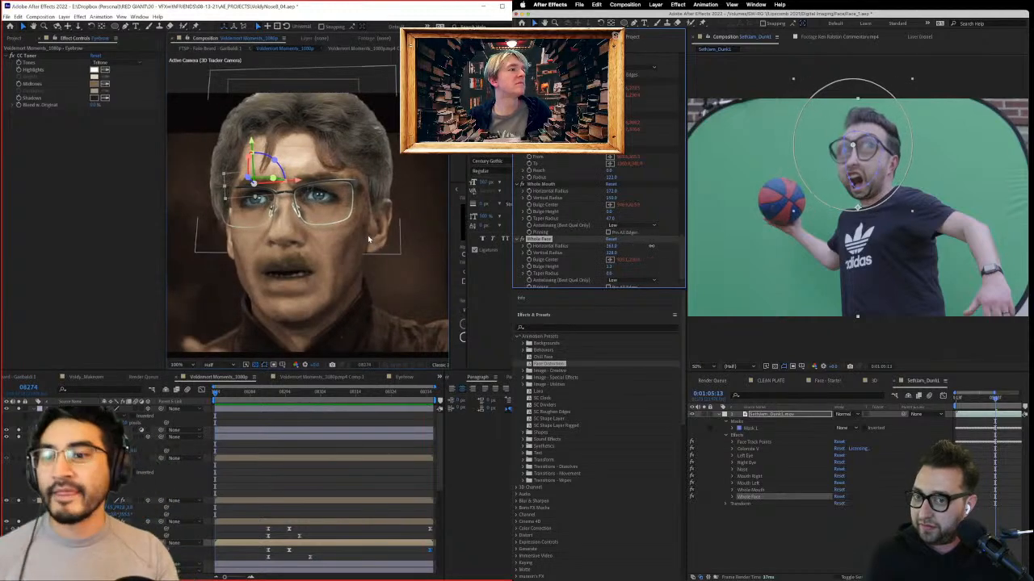
{"action": "left_click_drag", "start_coordinate": [613, 252], "coordinate": [641, 253]}
{"action": "key", "text": "ctrl+s"}
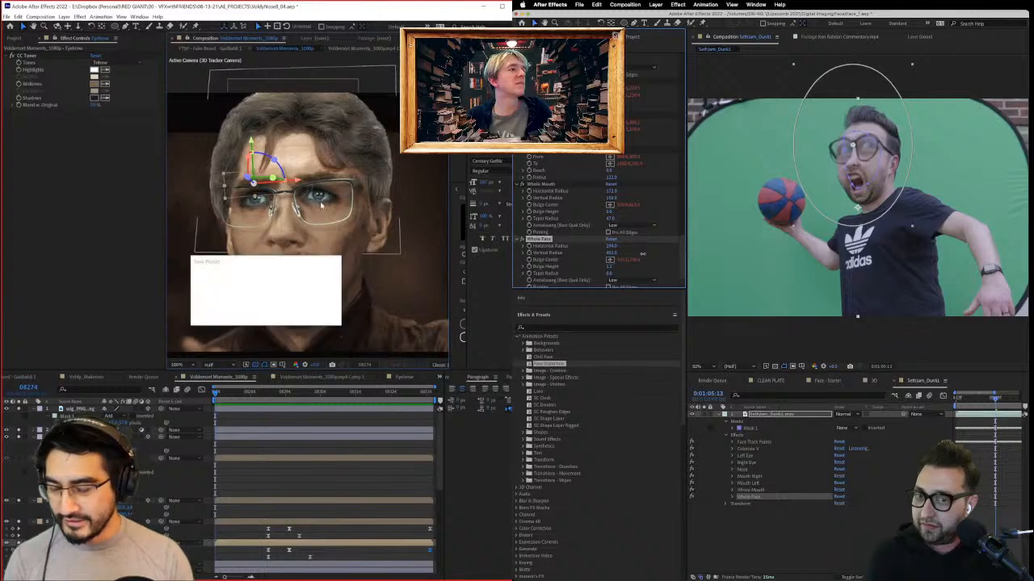
{"action": "left_click", "coordinate": [291, 449]}
{"action": "left_click", "coordinate": [962, 436]}
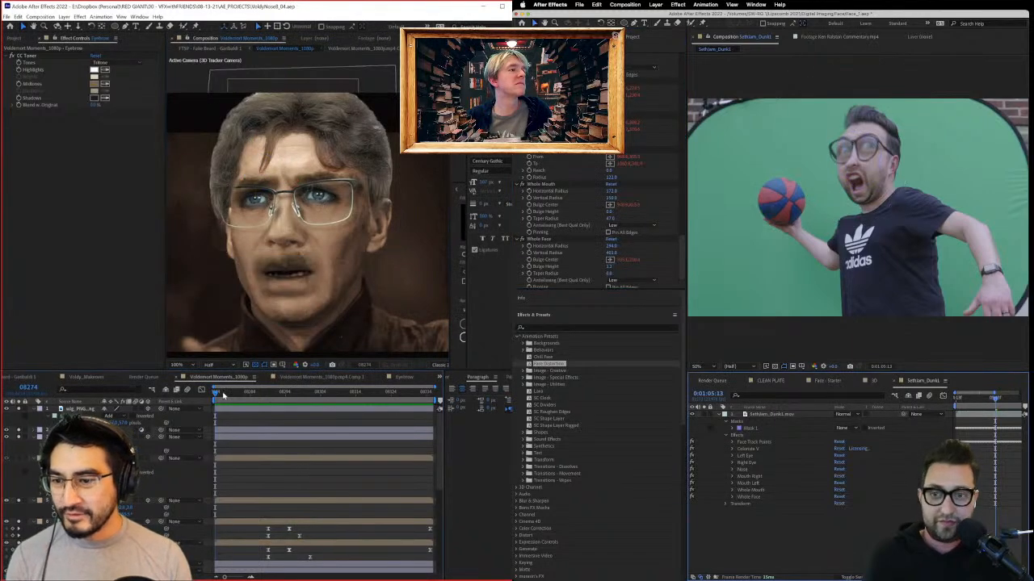
Step: Review the eyebrow animation between frames 08274 and 08335, and play the distorted basketball clip from 1:04:13 for a close-up check
{"action": "left_click_drag", "start_coordinate": [223, 394], "coordinate": [385, 395]}
{"action": "left_click_drag", "start_coordinate": [962, 396], "coordinate": [957, 397]}
{"action": "left_click_drag", "start_coordinate": [385, 396], "coordinate": [433, 397]}
{"action": "left_click_drag", "start_coordinate": [957, 397], "coordinate": [955, 397]}
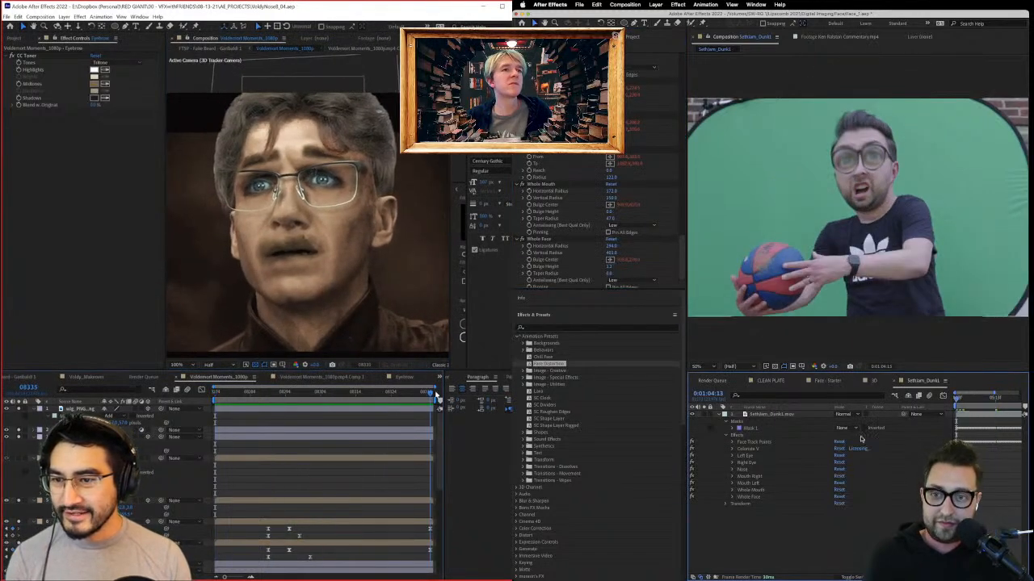
{"action": "left_click_drag", "start_coordinate": [432, 397], "coordinate": [144, 426]}
{"action": "key", "text": "space"}
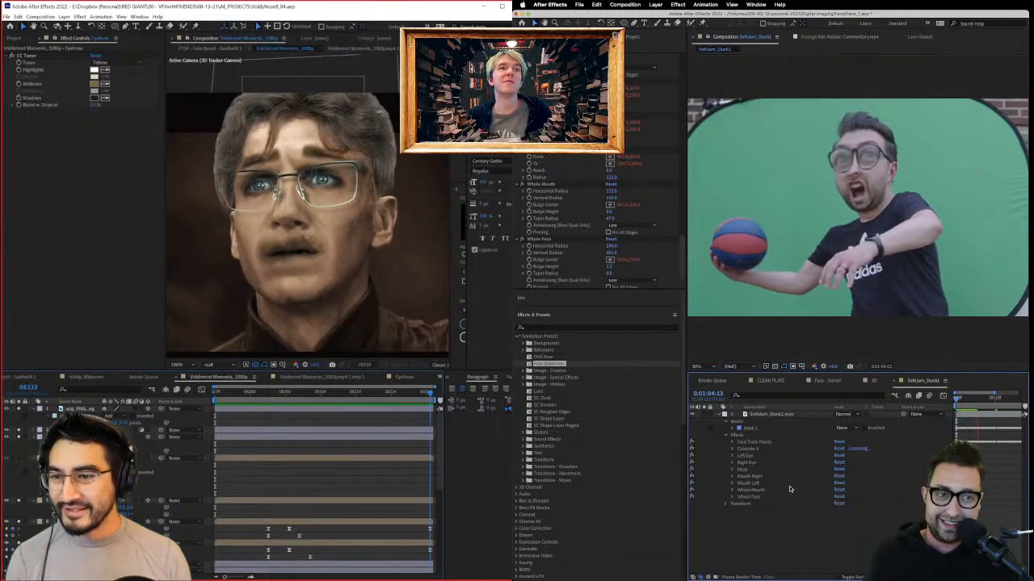
{"action": "left_click_drag", "start_coordinate": [282, 441], "coordinate": [215, 441]}
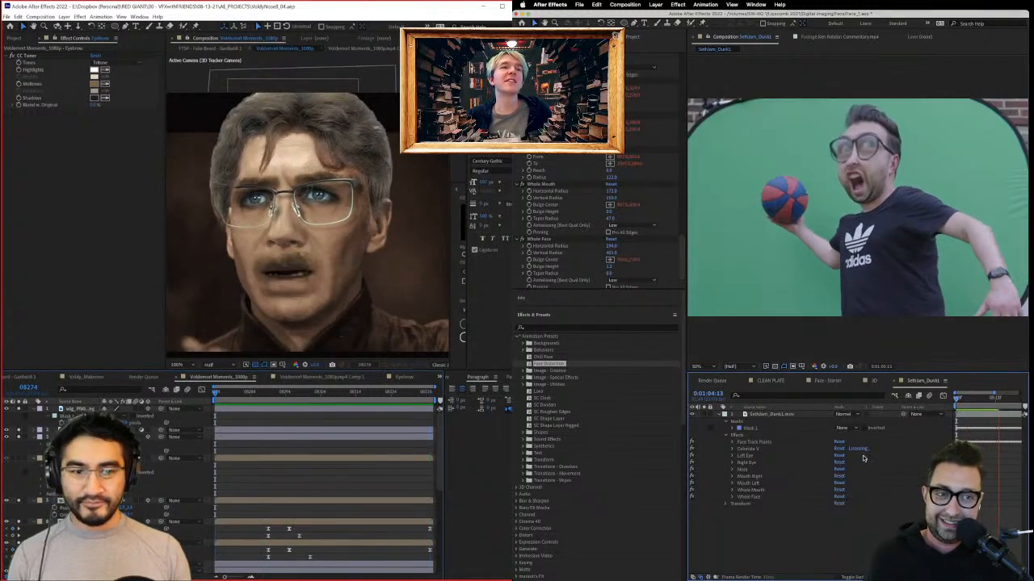
{"action": "key", "text": "."}
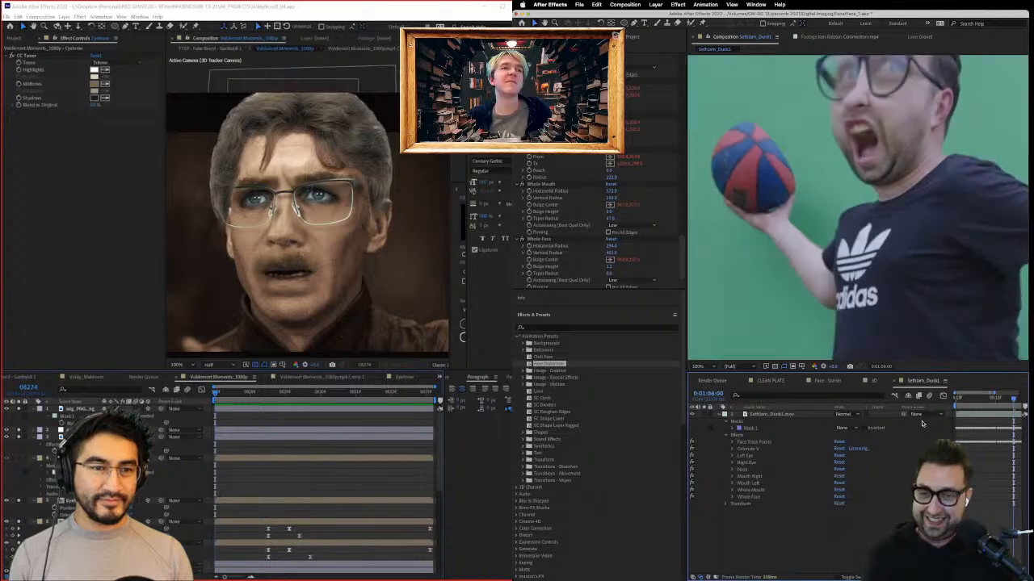
Step: Replay the basketball clip from 1:04:13 and raise the Whole Mouth bulge height at 1:05:04
{"action": "key", "text": "space"}
{"action": "left_click_drag", "start_coordinate": [921, 227], "coordinate": [916, 290]}
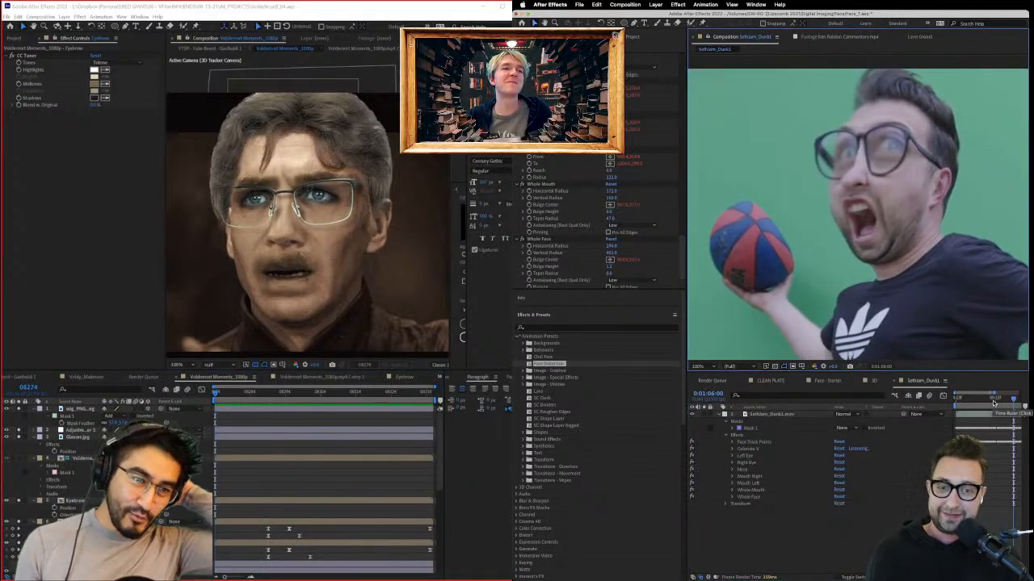
{"action": "left_click_drag", "start_coordinate": [993, 403], "coordinate": [873, 403]}
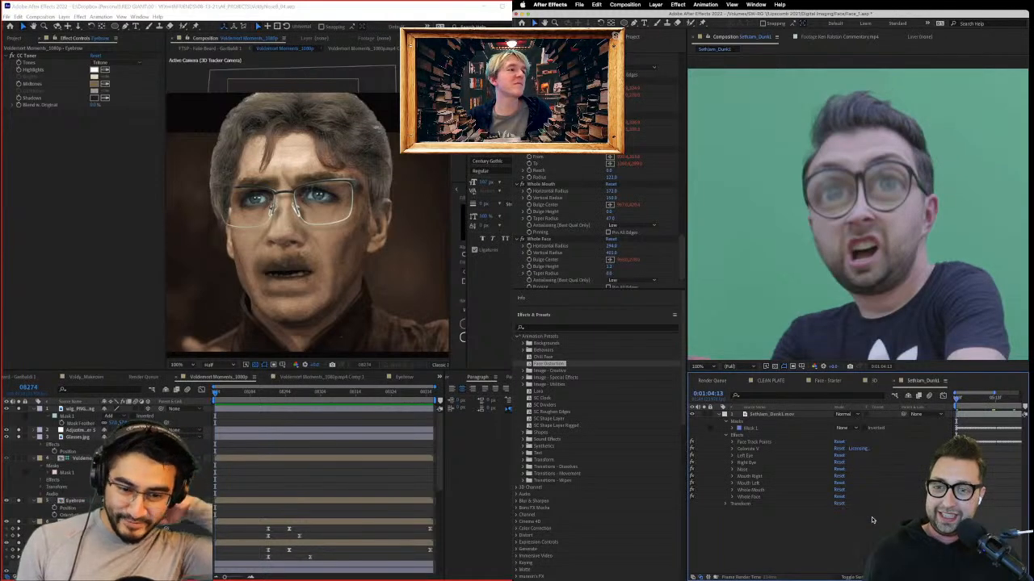
{"action": "key", "text": "space"}
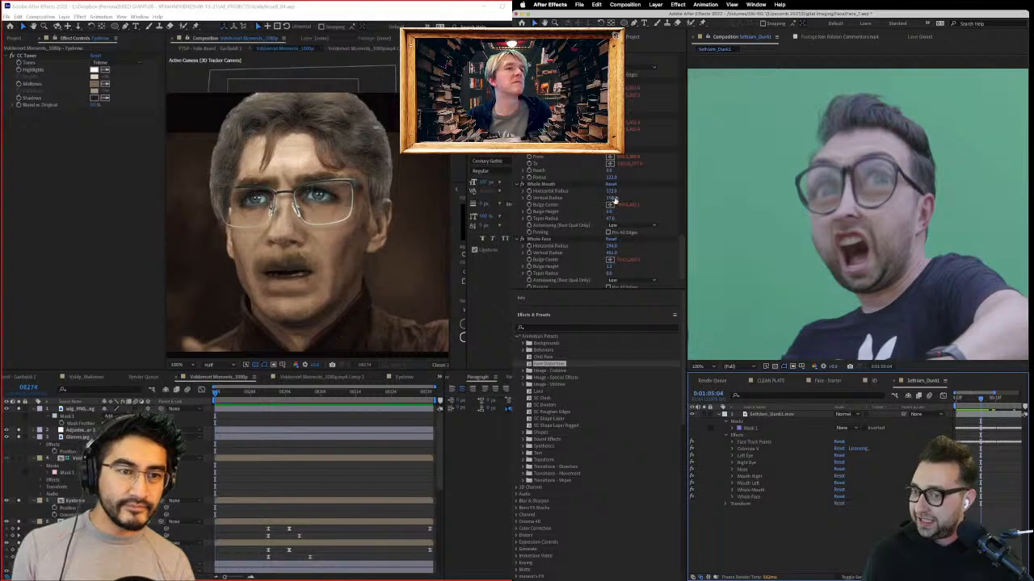
{"action": "left_click", "coordinate": [540, 184]}
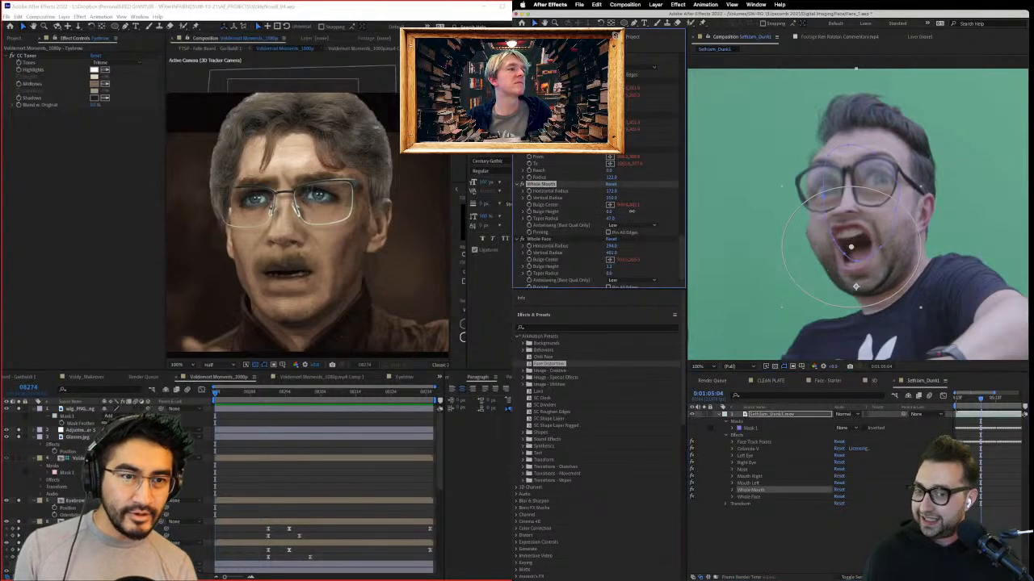
{"action": "left_click_drag", "start_coordinate": [632, 212], "coordinate": [669, 213]}
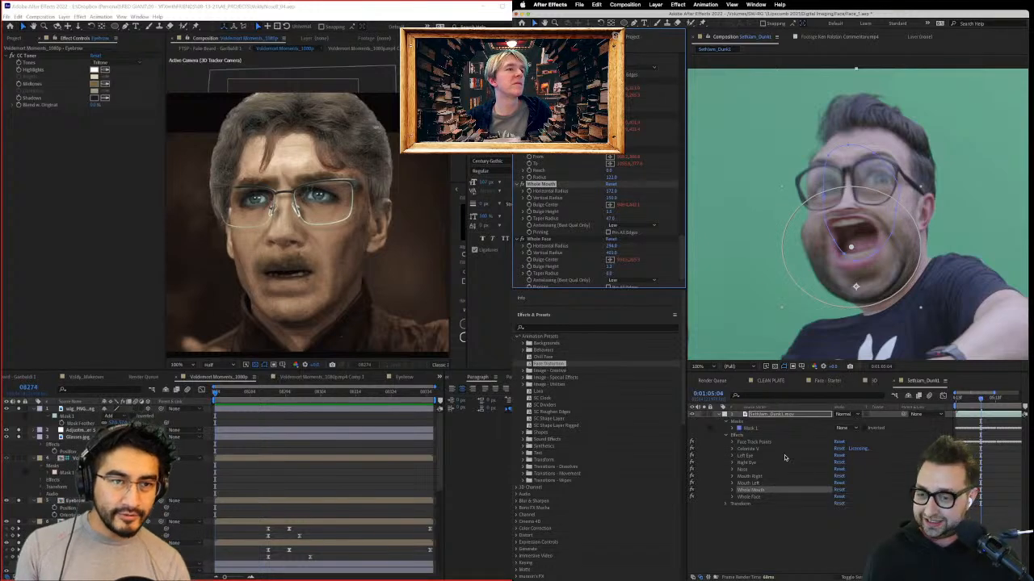
Step: Copy the Whole Mouth Bulge Center expression from the Face - Starter composition to the same property on the basketball clip
{"action": "left_click", "coordinate": [733, 489]}
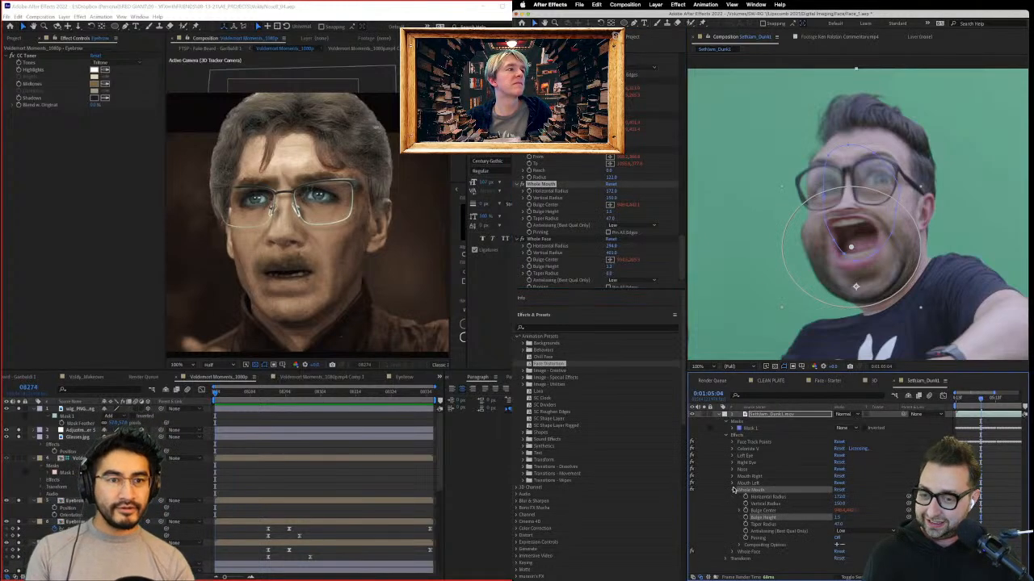
{"action": "left_click", "coordinate": [828, 380]}
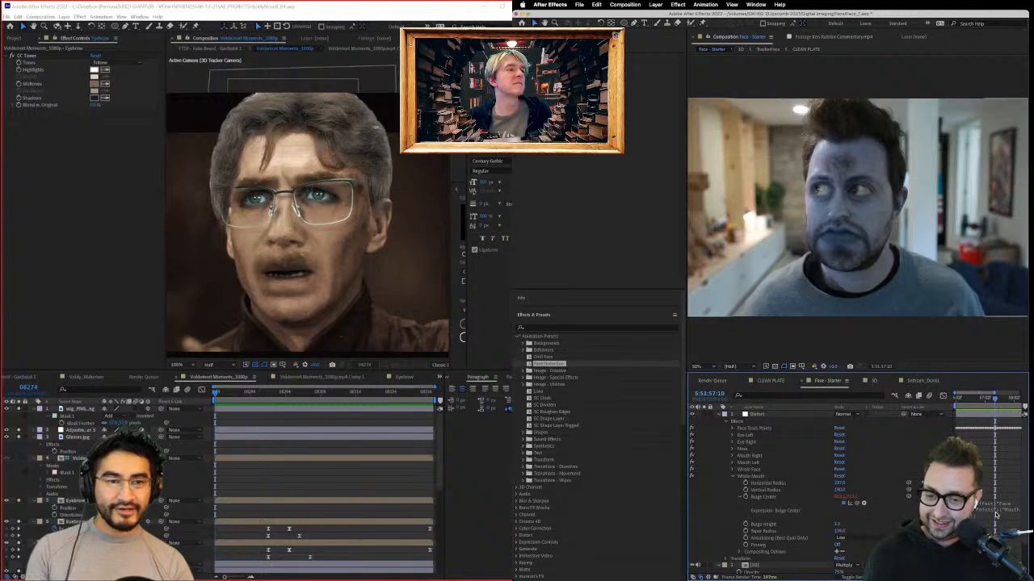
{"action": "left_click", "coordinate": [789, 510]}
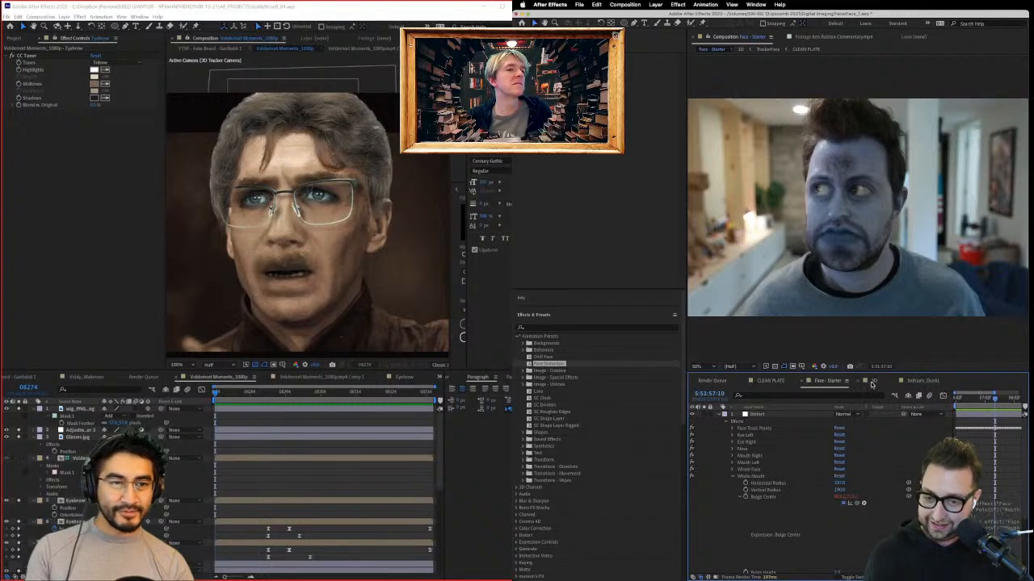
{"action": "left_click", "coordinate": [920, 380]}
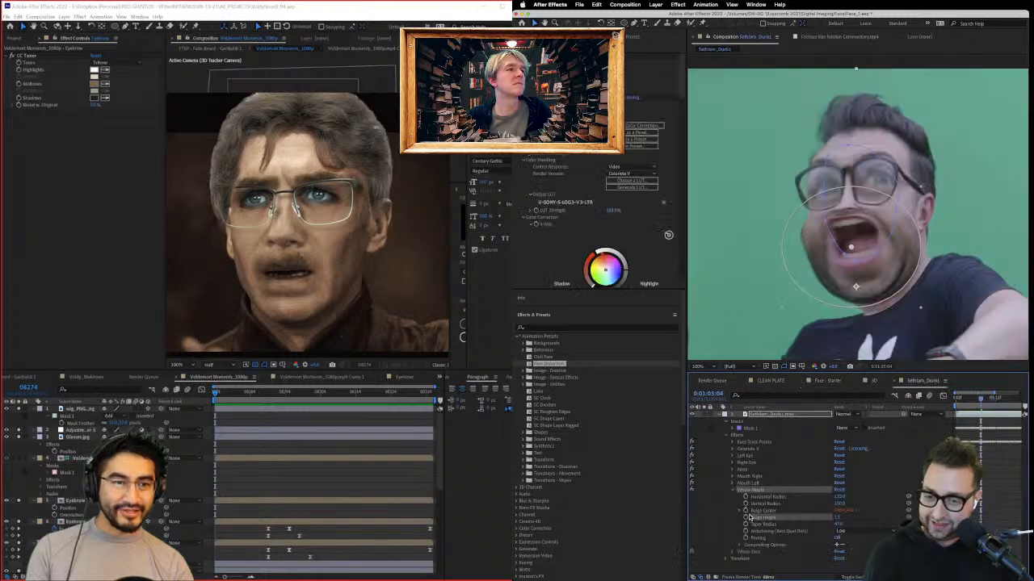
{"action": "left_click", "coordinate": [744, 510], "text": "alt"}
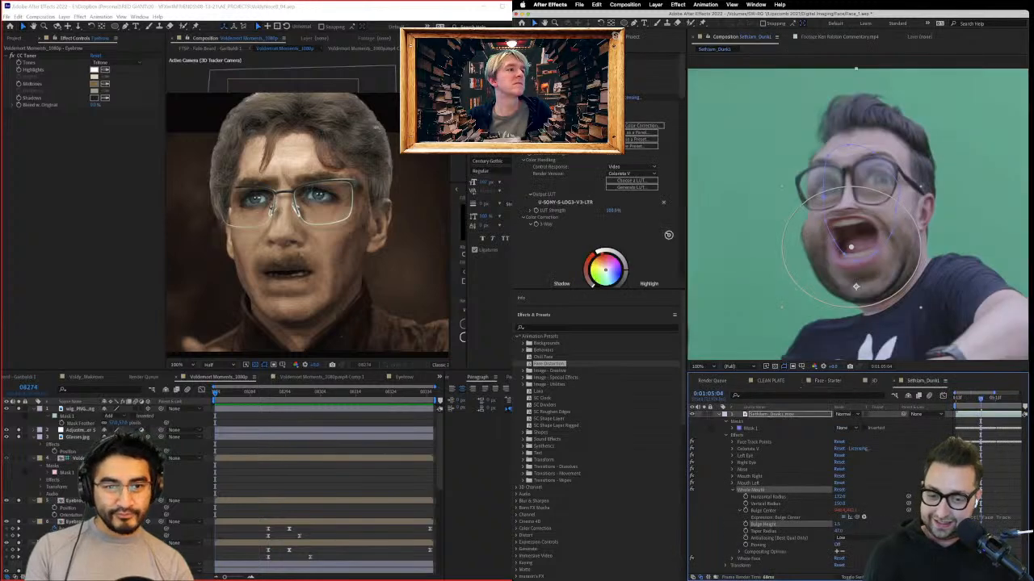
{"action": "left_click", "coordinate": [981, 518]}
{"action": "key", "text": "F2"}
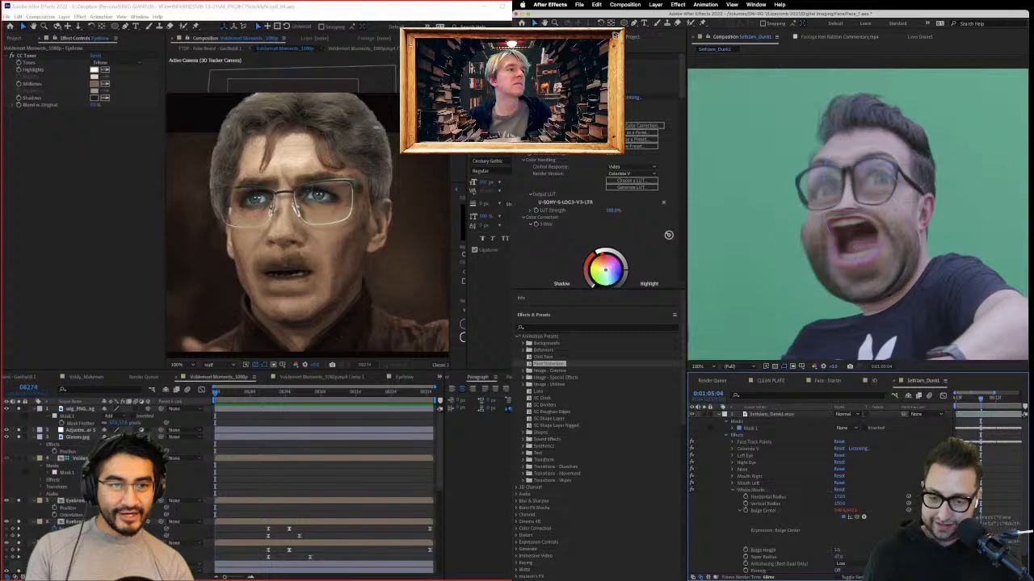
Step: Preview the basketball clip's mouth distortion from 1:04:13, check it at 1:05:16, and widen its timeline area
{"action": "left_click_drag", "start_coordinate": [237, 399], "coordinate": [185, 418]}
{"action": "key", "text": "space"}
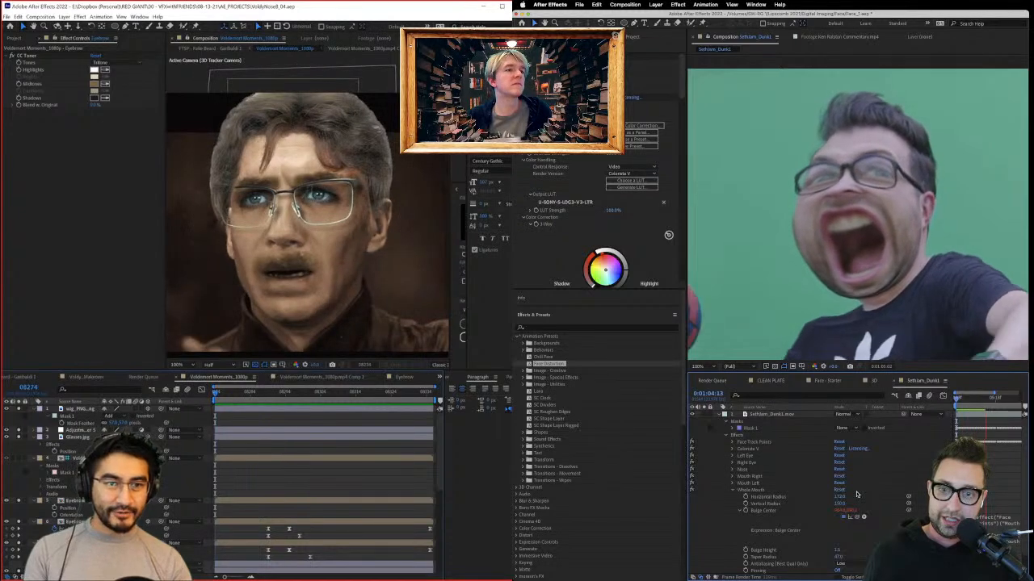
{"action": "left_click_drag", "start_coordinate": [292, 397], "coordinate": [213, 394]}
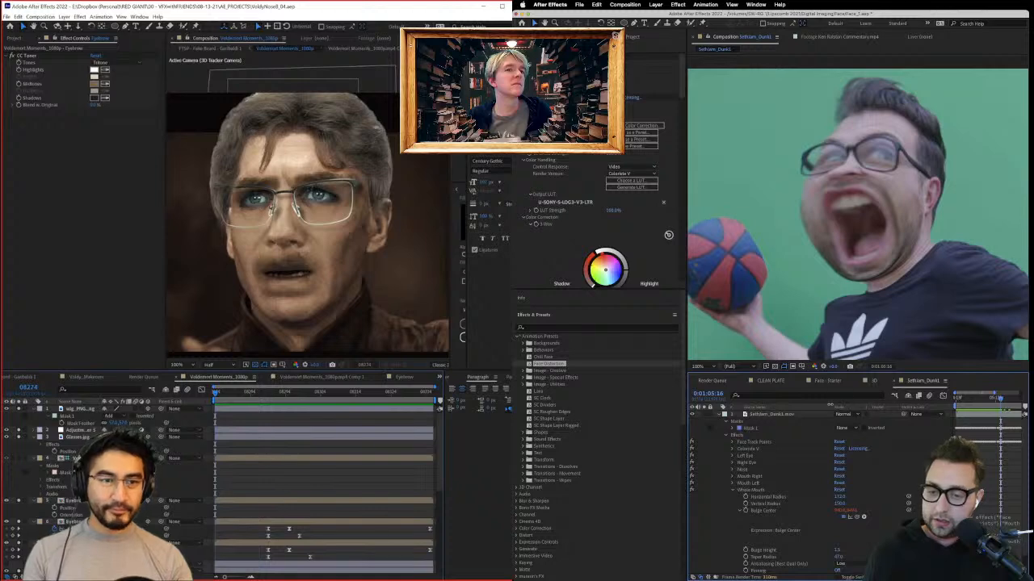
{"action": "left_click_drag", "start_coordinate": [830, 407], "coordinate": [772, 407]}
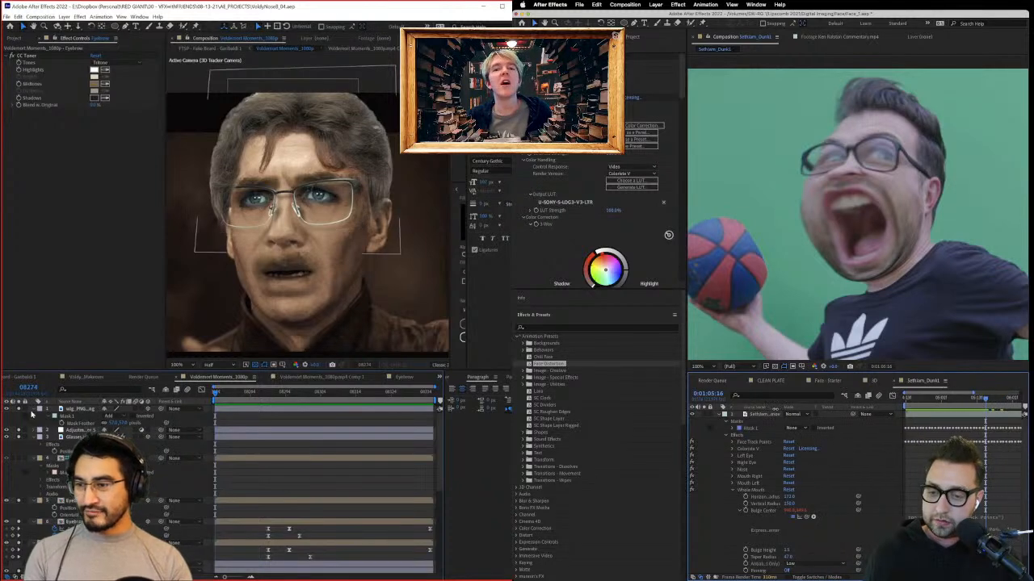
Step: Collapse the expanded layer properties in the mustache composition while replaying the distorted basketball clip from 1:04:13
{"action": "left_click", "coordinate": [33, 412]}
{"action": "left_click", "coordinate": [35, 436]}
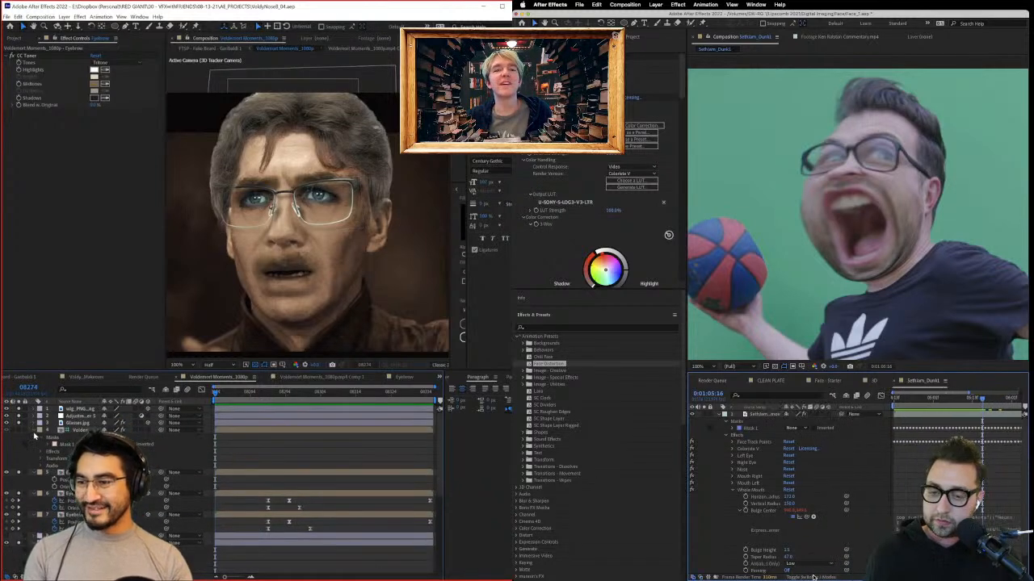
{"action": "left_click", "coordinate": [33, 430]}
{"action": "left_click", "coordinate": [33, 436]}
{"action": "left_click", "coordinate": [919, 398]}
{"action": "left_click", "coordinate": [33, 444]}
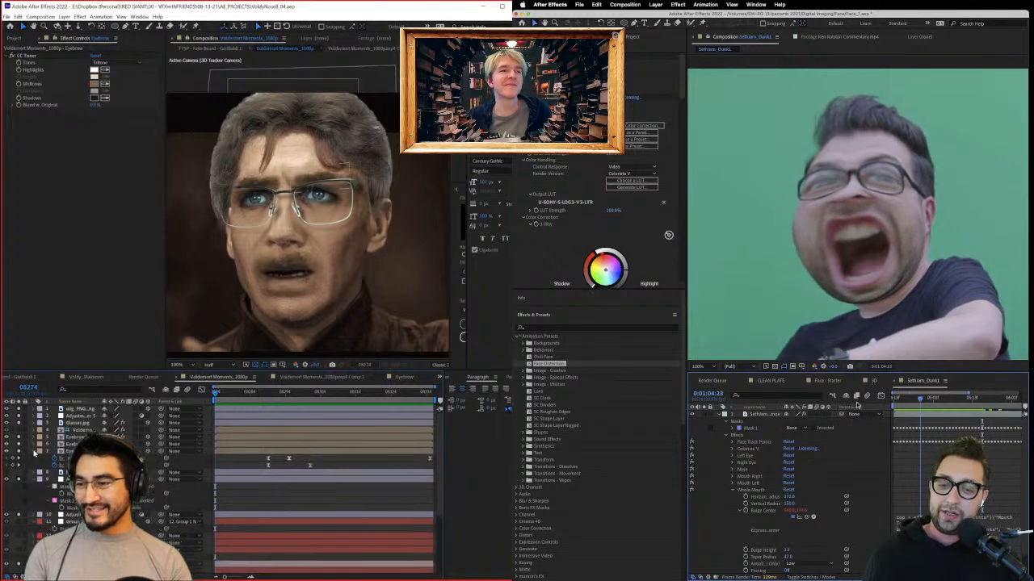
{"action": "key", "text": "space"}
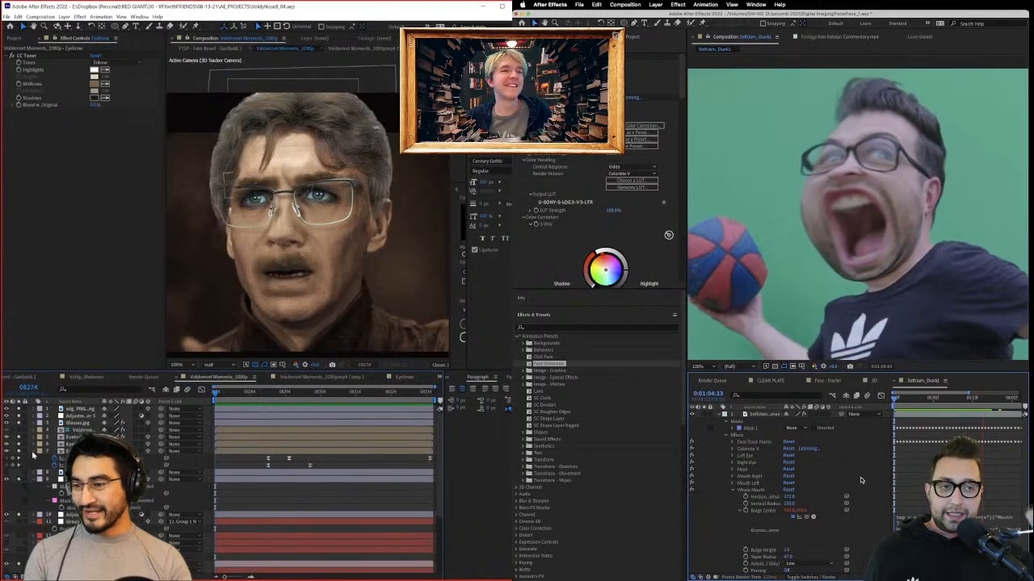
{"action": "left_click", "coordinate": [33, 457]}
{"action": "left_click", "coordinate": [36, 467]}
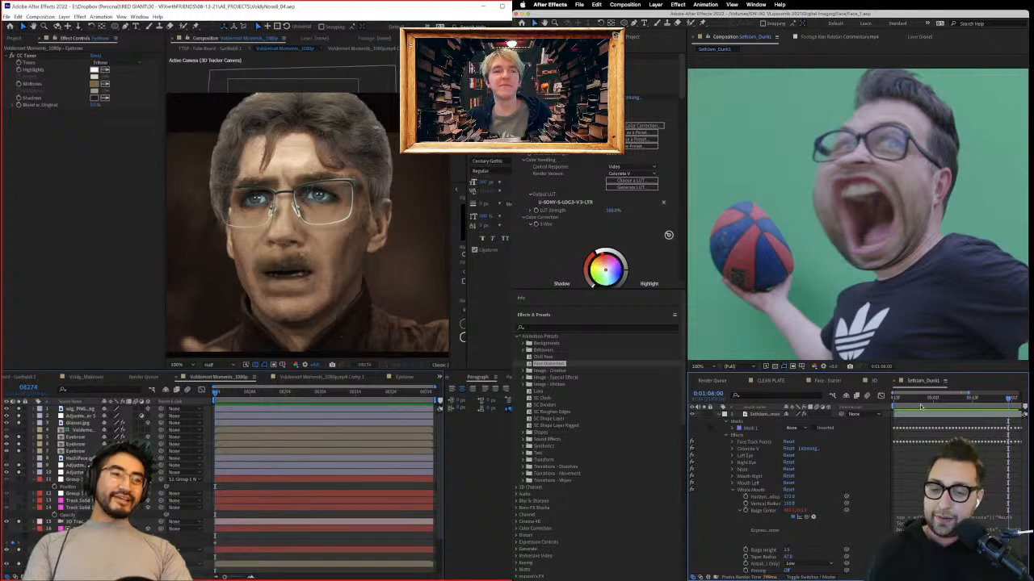
{"action": "key", "text": "space"}
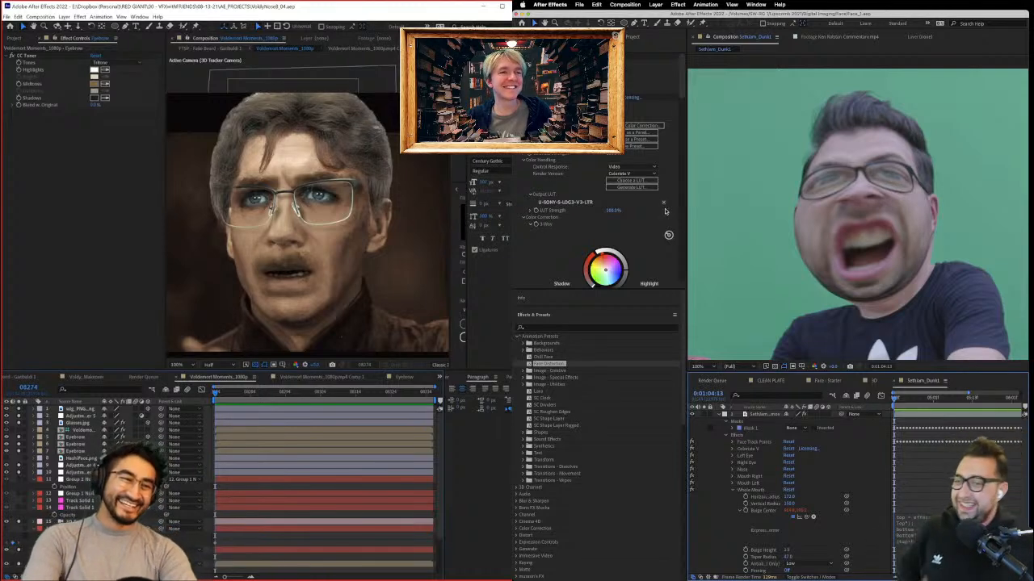
Step: Keyframe the Whole Mouth bulge height at 1:05:09 and set it to 0 at 1:04:13
{"action": "scroll", "coordinate": [536, 158], "scroll_direction": "up", "scroll_amount": 10}
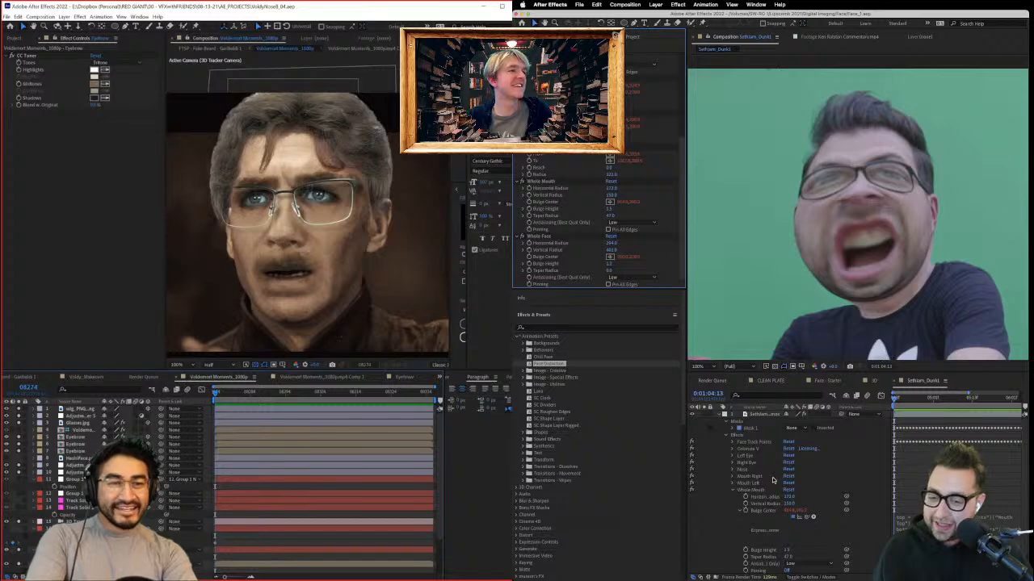
{"action": "left_click", "coordinate": [755, 550]}
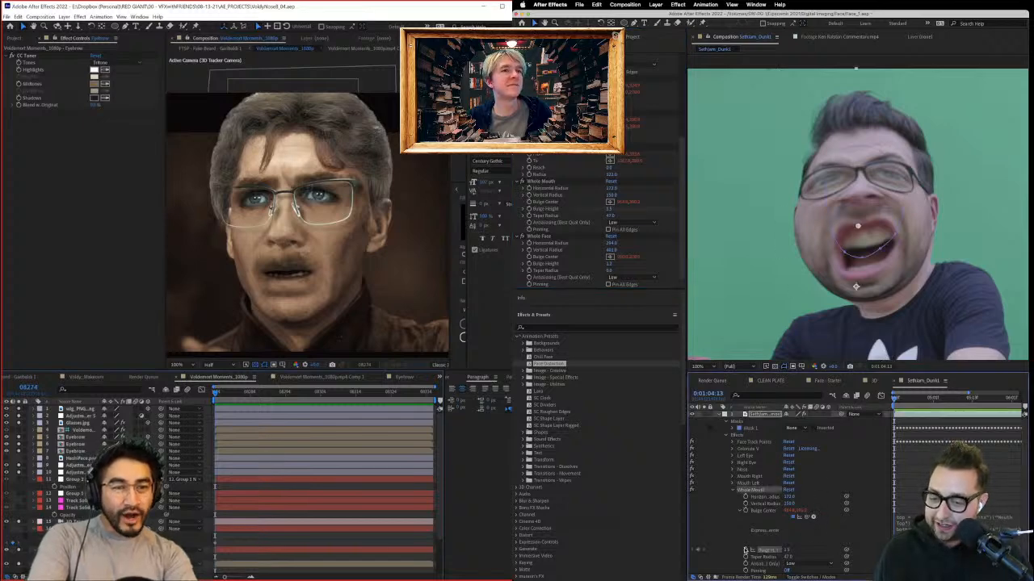
{"action": "left_click_drag", "start_coordinate": [906, 397], "coordinate": [960, 398]}
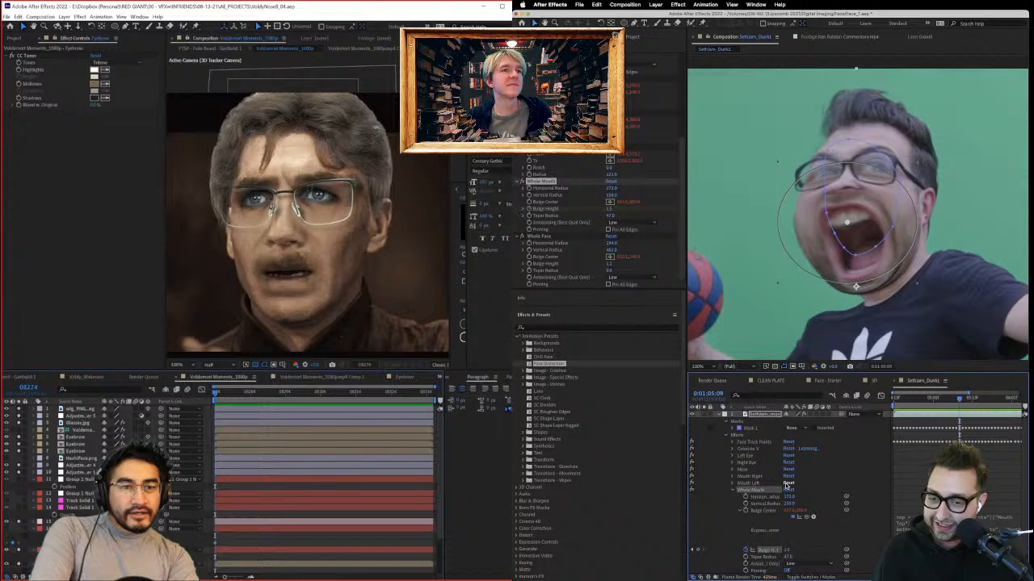
{"action": "left_click", "coordinate": [690, 551]}
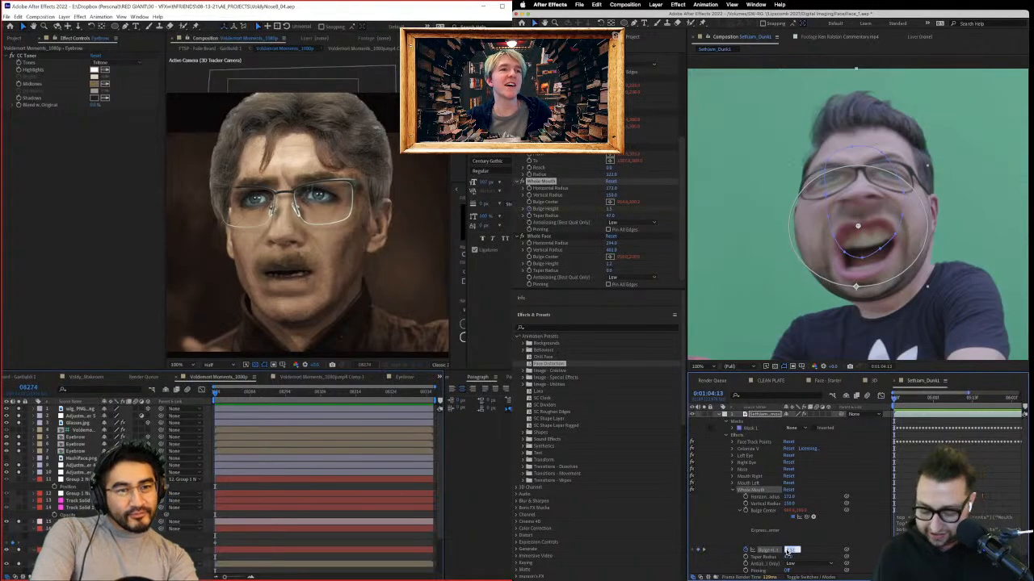
{"action": "type", "text": "0"}
{"action": "key", "text": "Return"}
{"action": "left_click", "coordinate": [865, 491]}
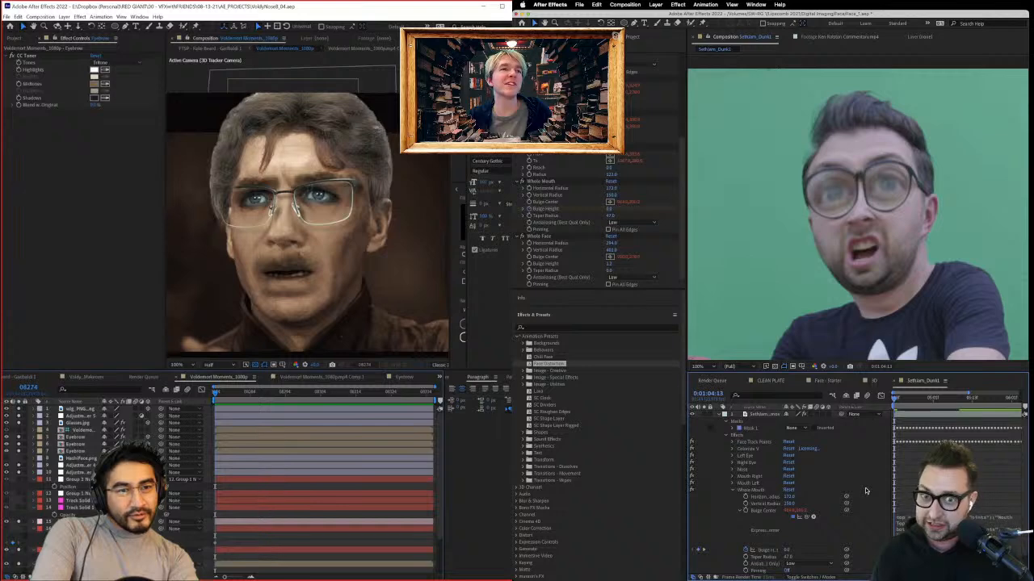
Step: Preview the mouth bulge animation, then reduce the Whole Mouth horizontal radius and increase its vertical radius at 1:05:18
{"action": "key", "text": "space"}
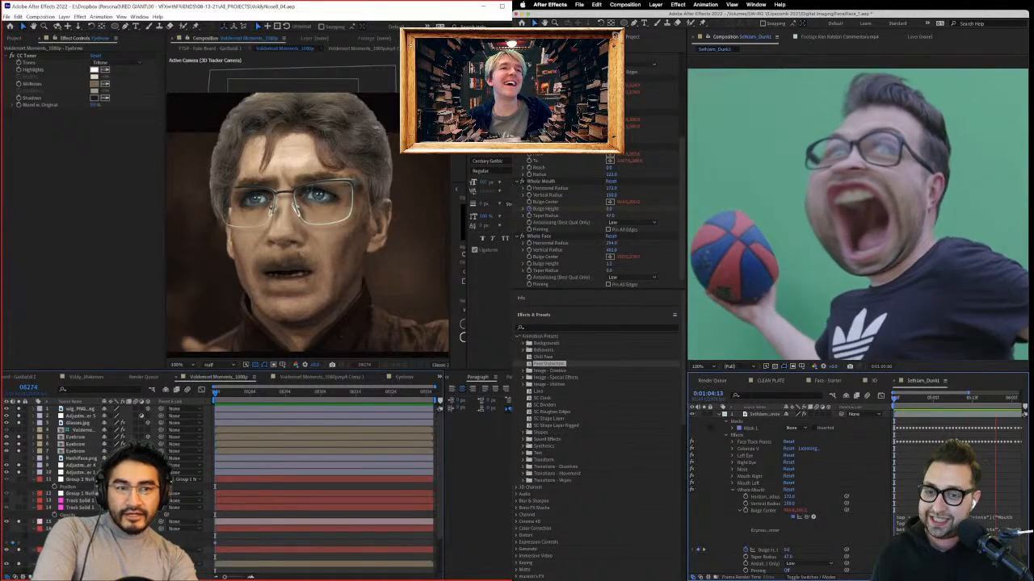
{"action": "left_click", "coordinate": [971, 402]}
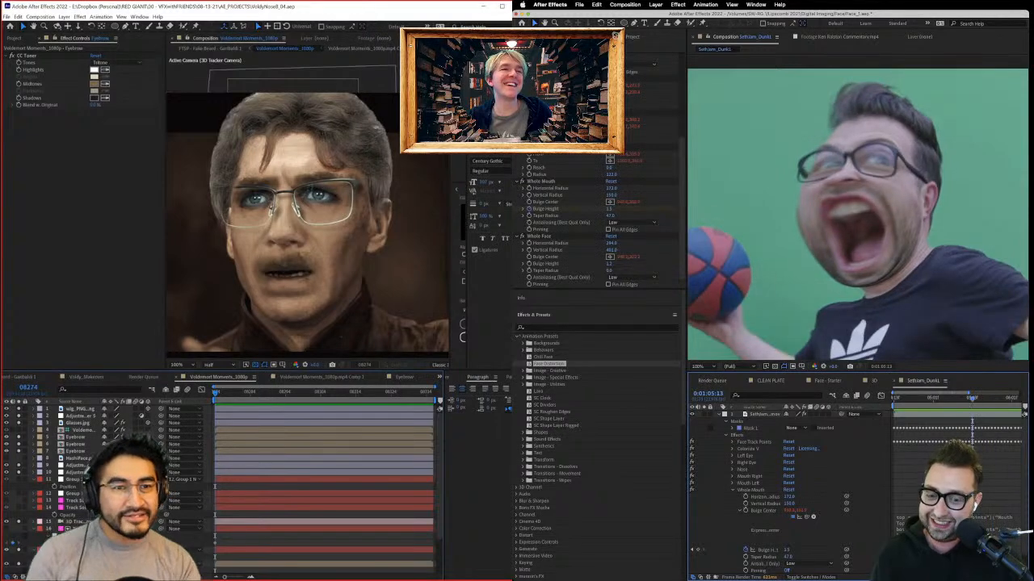
{"action": "mouse_move", "coordinate": [971, 398]}
{"action": "left_mouse_down"}
{"action": "mouse_move", "coordinate": [959, 400]}
{"action": "mouse_move", "coordinate": [988, 399]}
{"action": "left_mouse_up"}
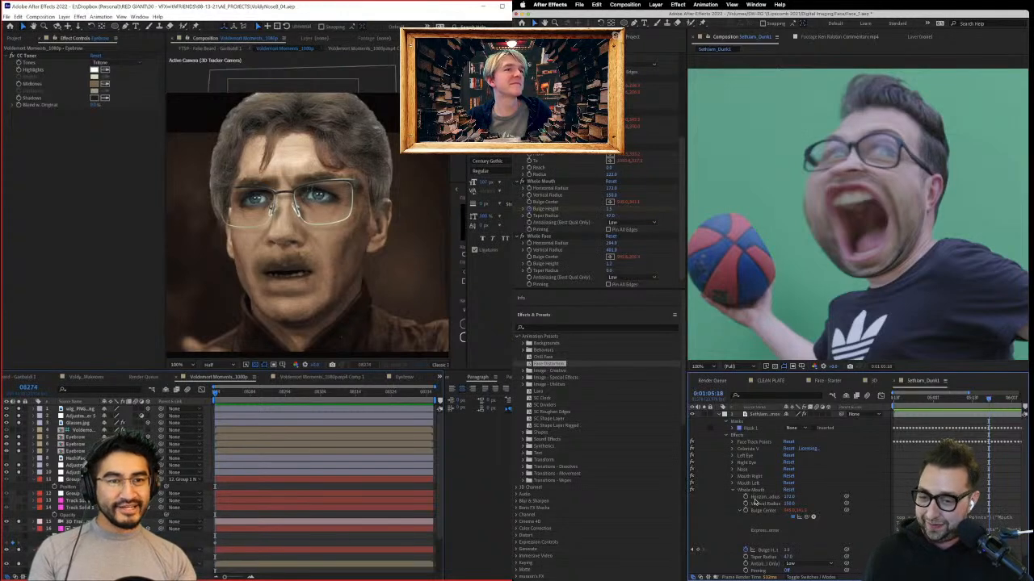
{"action": "left_click", "coordinate": [605, 183]}
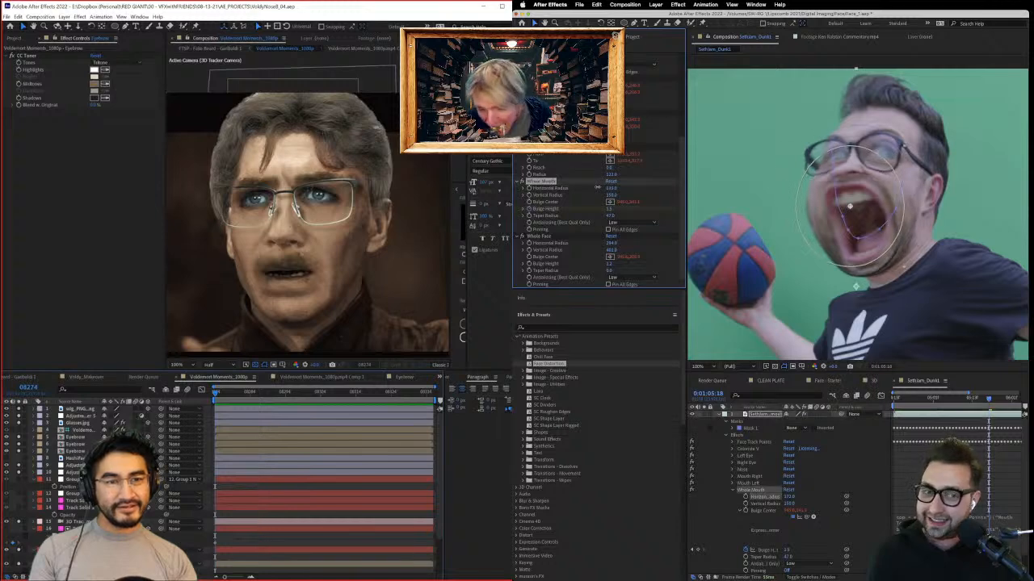
{"action": "left_click_drag", "start_coordinate": [598, 187], "coordinate": [625, 196]}
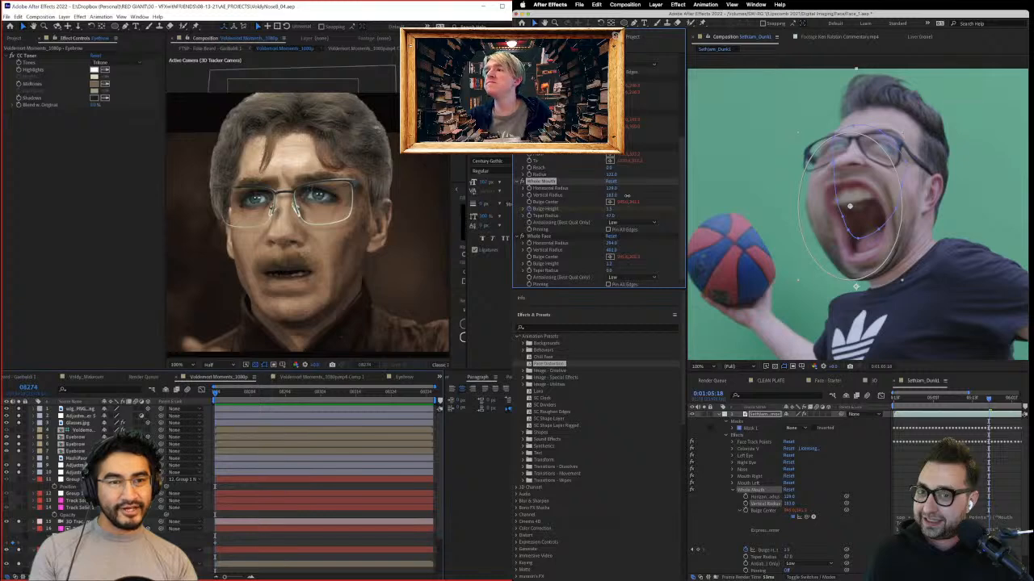
{"action": "left_click", "coordinate": [860, 464]}
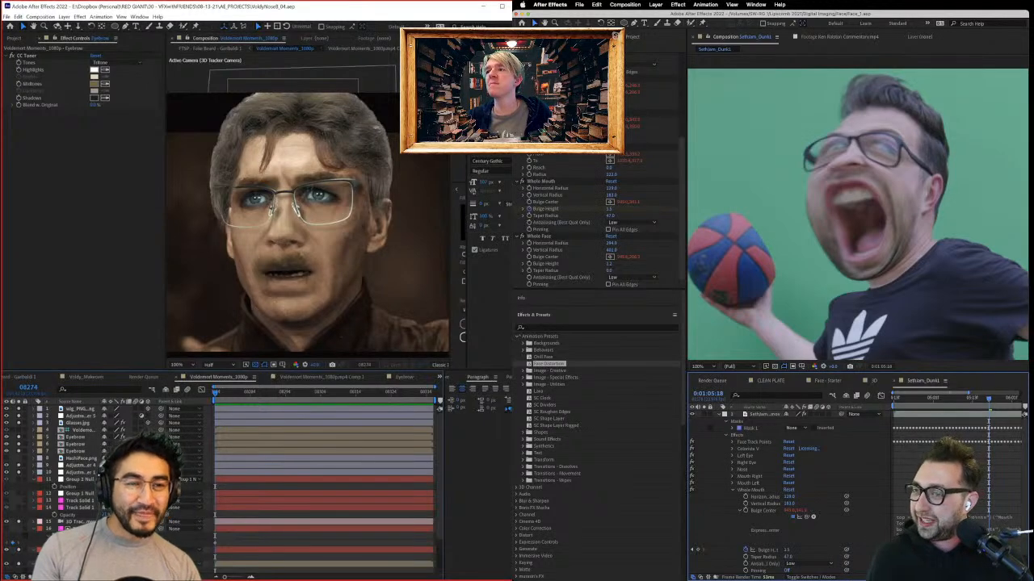
Step: Inspect the basketball clip's Right Eye, Left Eye and Whole Face distortions, and check the mustache project's assets and file commands
{"action": "scroll", "coordinate": [598, 219], "scroll_direction": "up", "scroll_amount": 4}
{"action": "left_click_drag", "start_coordinate": [224, 395], "coordinate": [182, 391]}
{"action": "left_click_drag", "start_coordinate": [632, 135], "coordinate": [626, 136]}
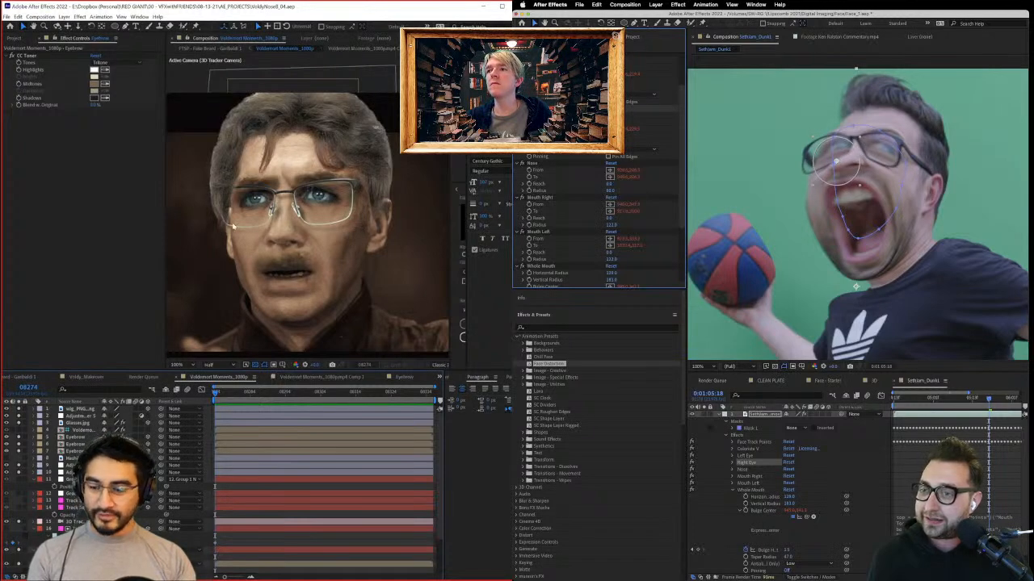
{"action": "left_click", "coordinate": [14, 38]}
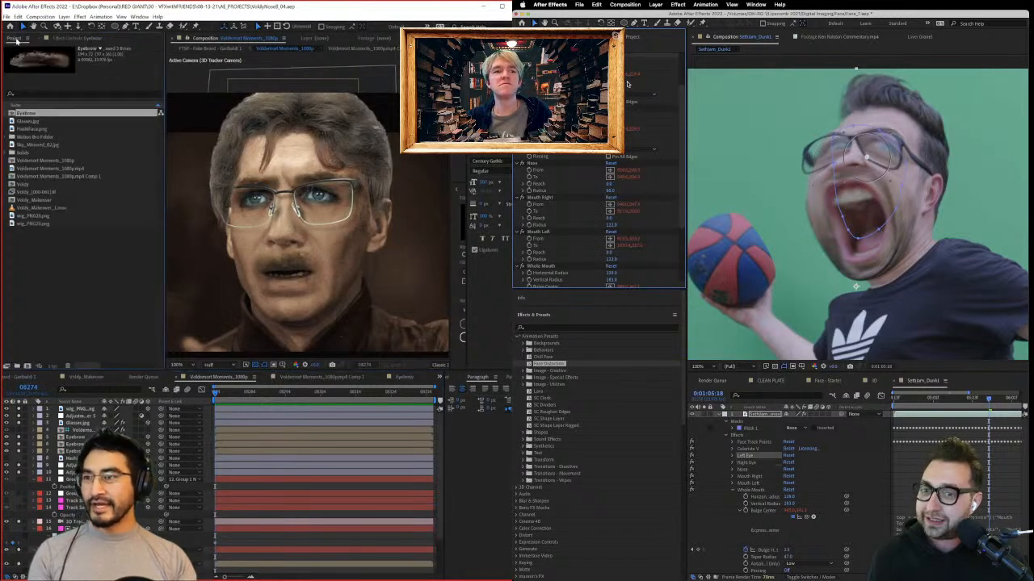
{"action": "left_click", "coordinate": [863, 464]}
{"action": "left_click", "coordinate": [7, 17]}
{"action": "scroll", "coordinate": [583, 178], "scroll_direction": "down", "scroll_amount": 3}
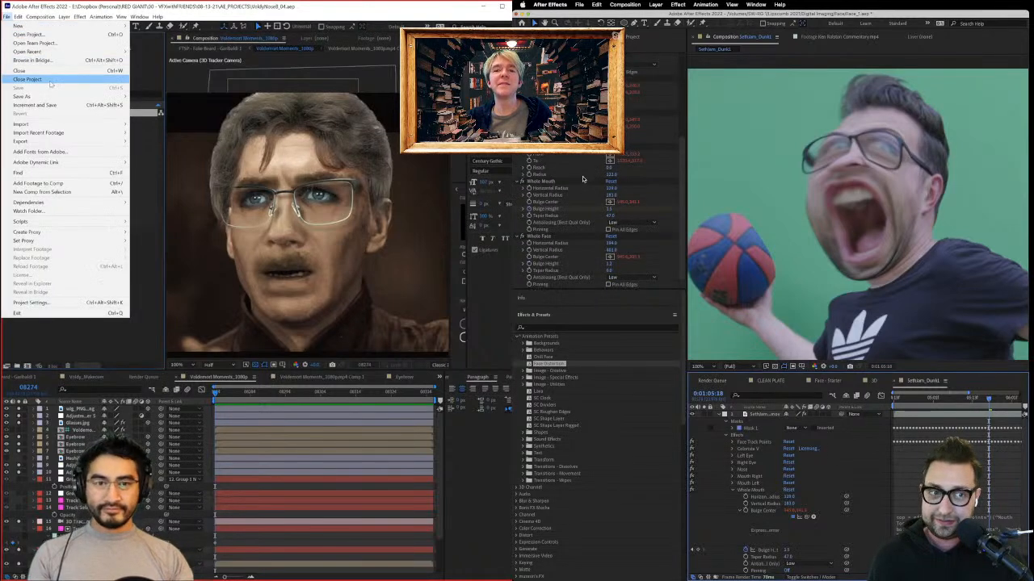
{"action": "left_click", "coordinate": [549, 236]}
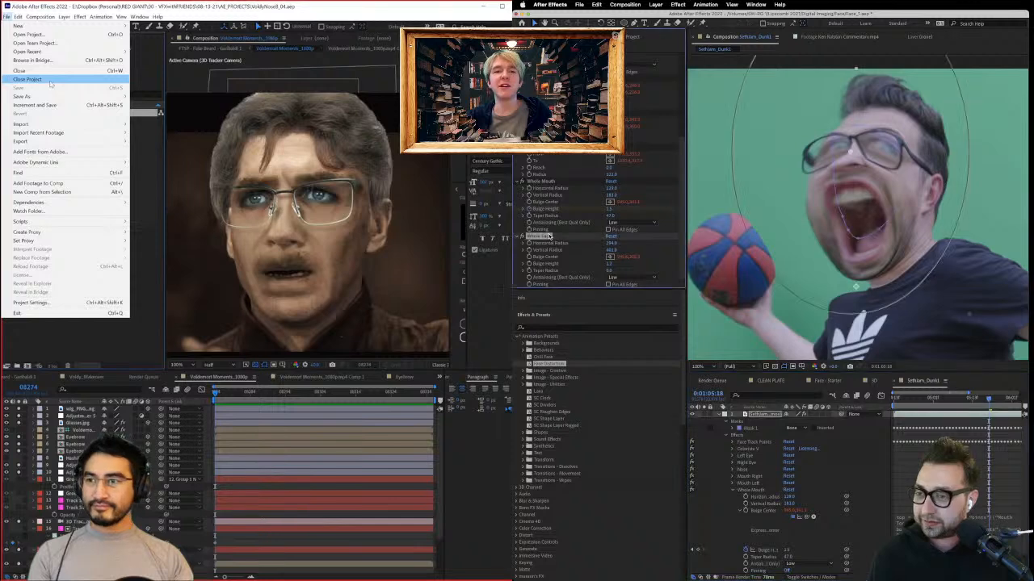
{"action": "left_click", "coordinate": [854, 444]}
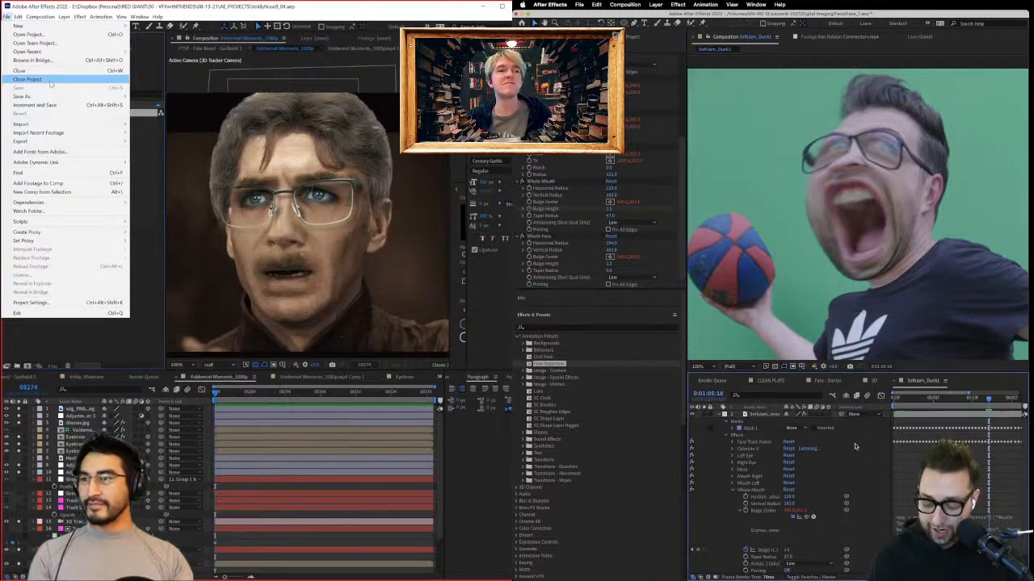
Step: Save the basketball project, and replace the mustache project with the recent Face Tracked project, discarding the untitled one
{"action": "key", "text": "ctrl+s"}
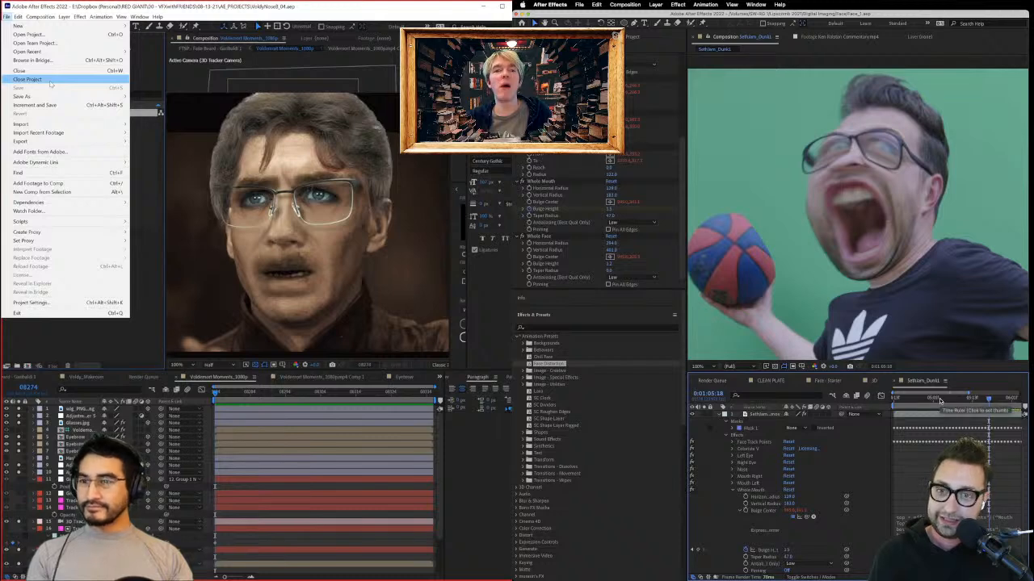
{"action": "left_click", "coordinate": [50, 80]}
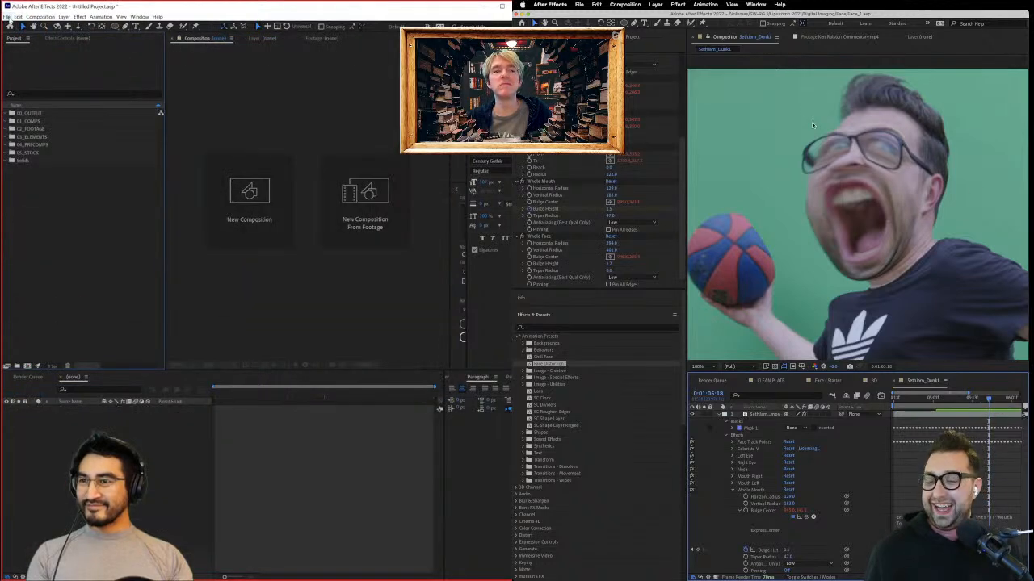
{"action": "left_click", "coordinate": [7, 16]}
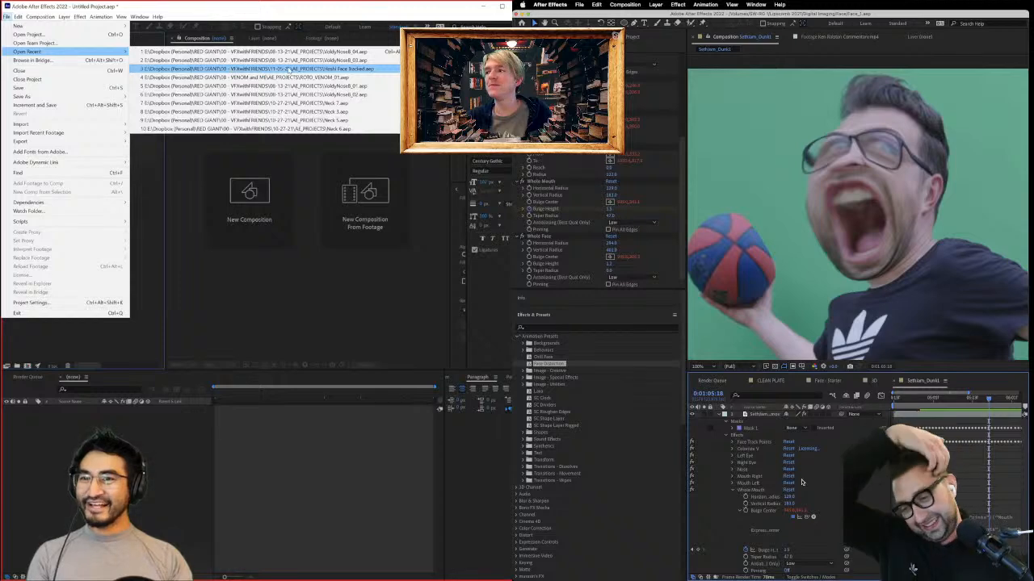
{"action": "left_click", "coordinate": [232, 70]}
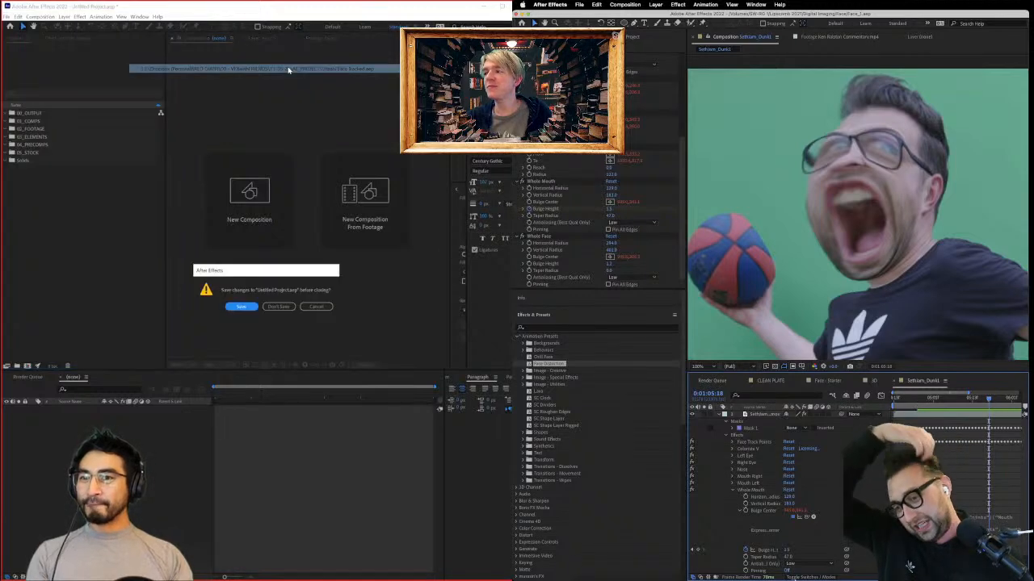
{"action": "left_click", "coordinate": [274, 308]}
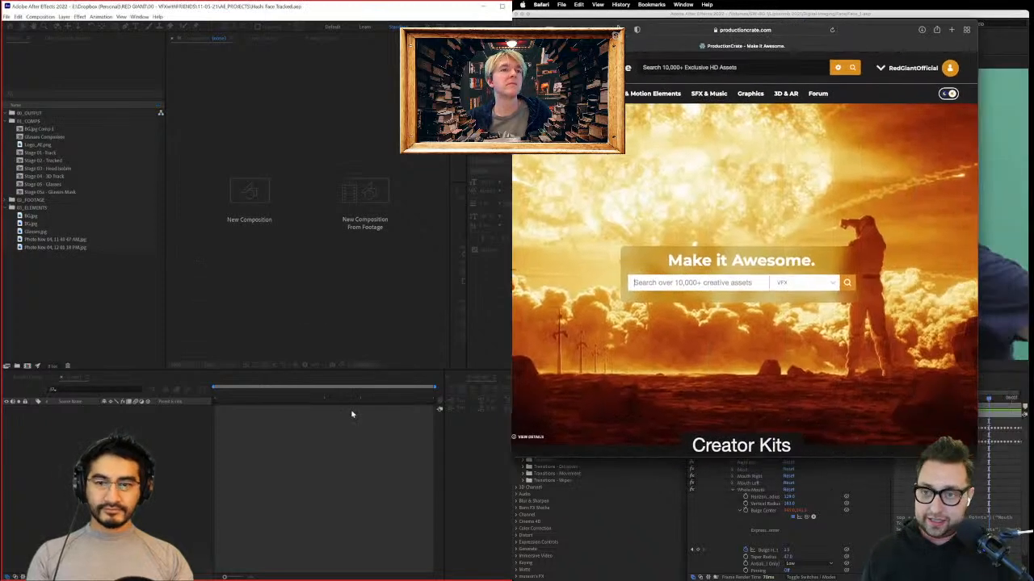
Step: Search the ProductionCrate website for "space" VFX assets and browse the results
{"action": "type", "text": "space"}
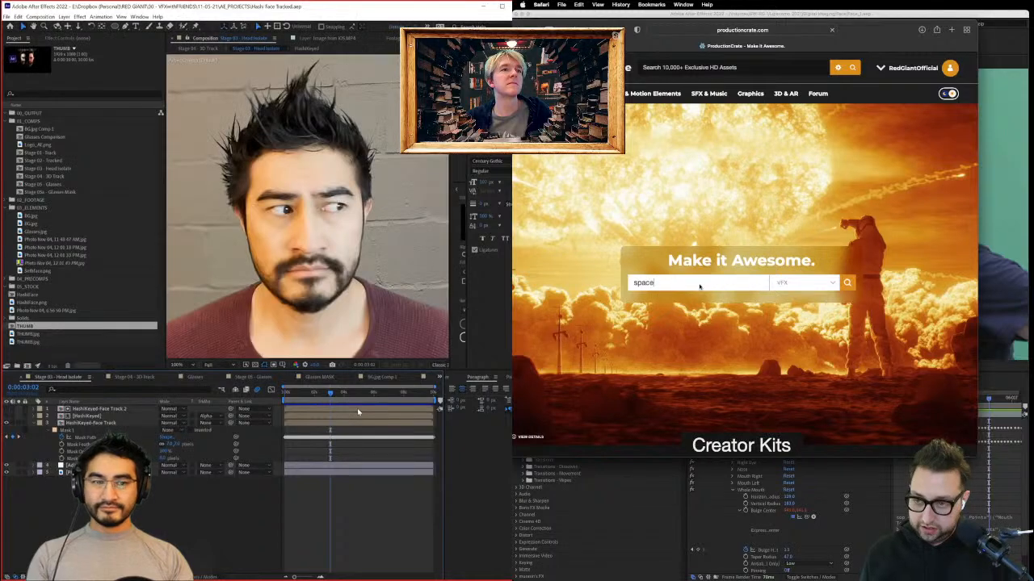
{"action": "key", "text": "Return"}
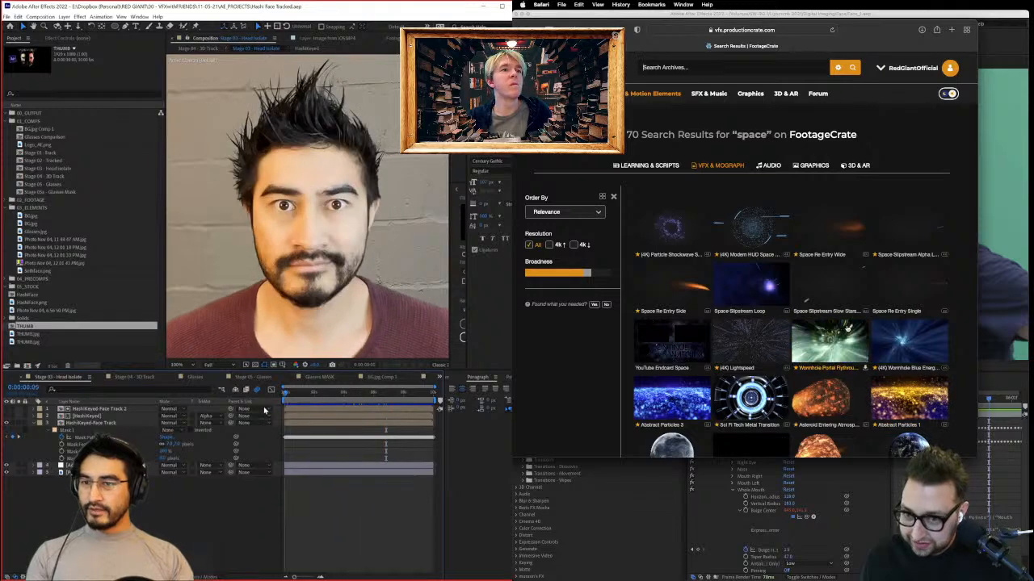
{"action": "left_click", "coordinate": [864, 368]}
{"action": "scroll", "coordinate": [865, 369], "scroll_direction": "down", "scroll_amount": 8}
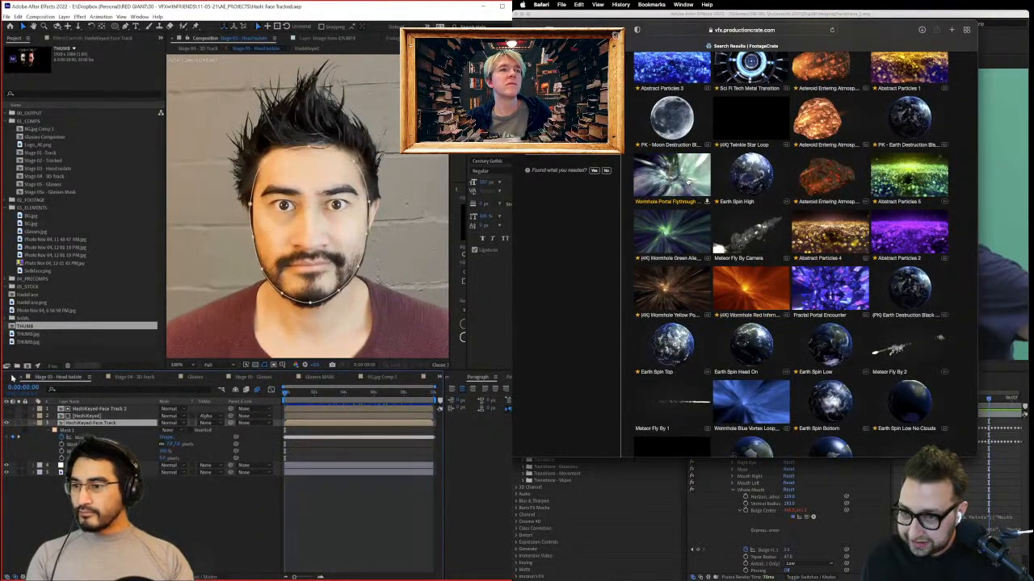
Step: Select Mask 1 of the third layer in the Stage 02 - Tracked composition while browsing the remaining space assets
{"action": "left_click", "coordinate": [19, 377]}
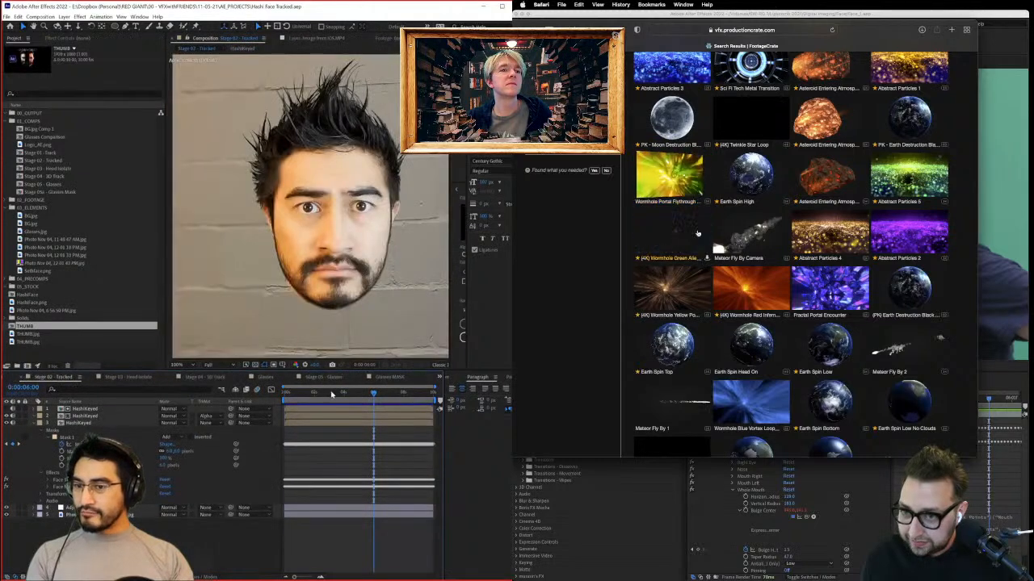
{"action": "left_click", "coordinate": [77, 423]}
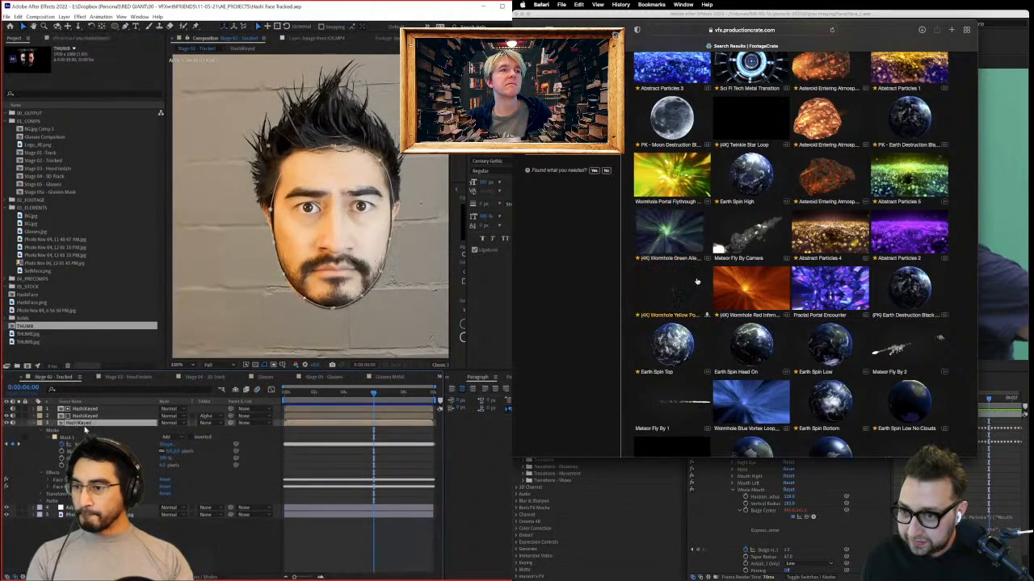
{"action": "left_click", "coordinate": [68, 437]}
{"action": "scroll", "coordinate": [696, 281], "scroll_direction": "down", "scroll_amount": 3}
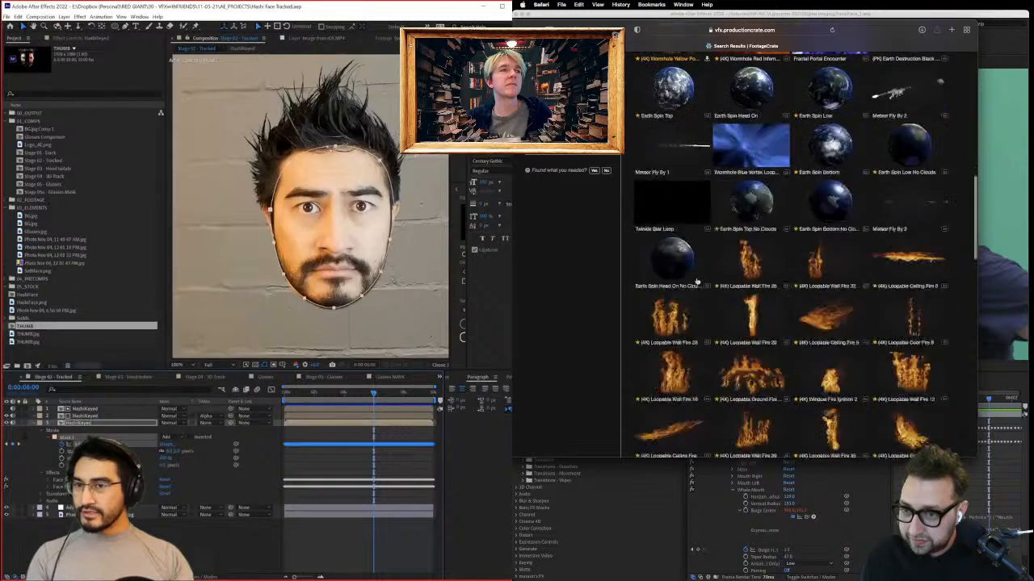
{"action": "scroll", "coordinate": [696, 281], "scroll_direction": "up", "scroll_amount": 8}
{"action": "scroll", "coordinate": [697, 281], "scroll_direction": "down", "scroll_amount": 1}
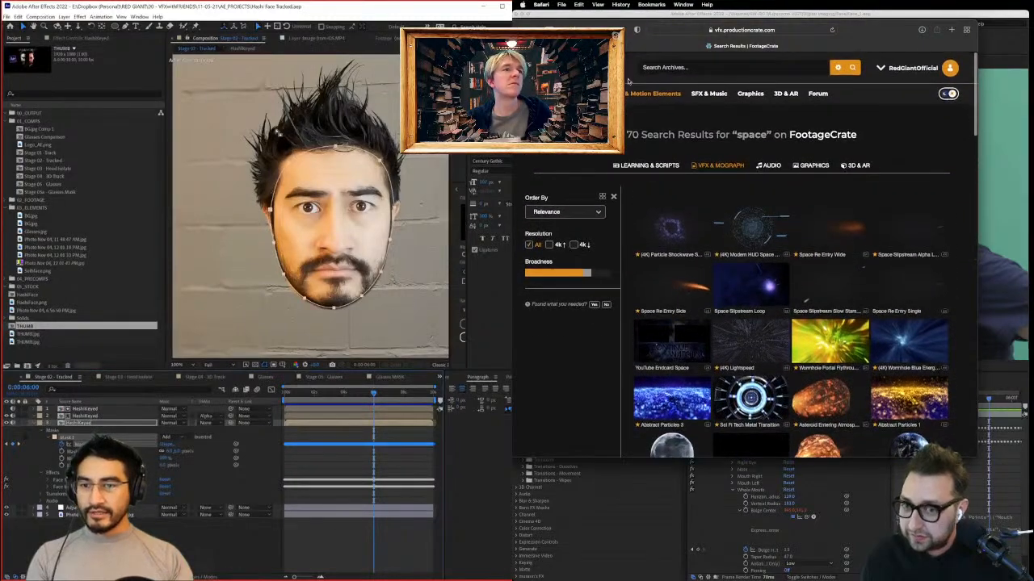
{"action": "key", "text": "super+Tab"}
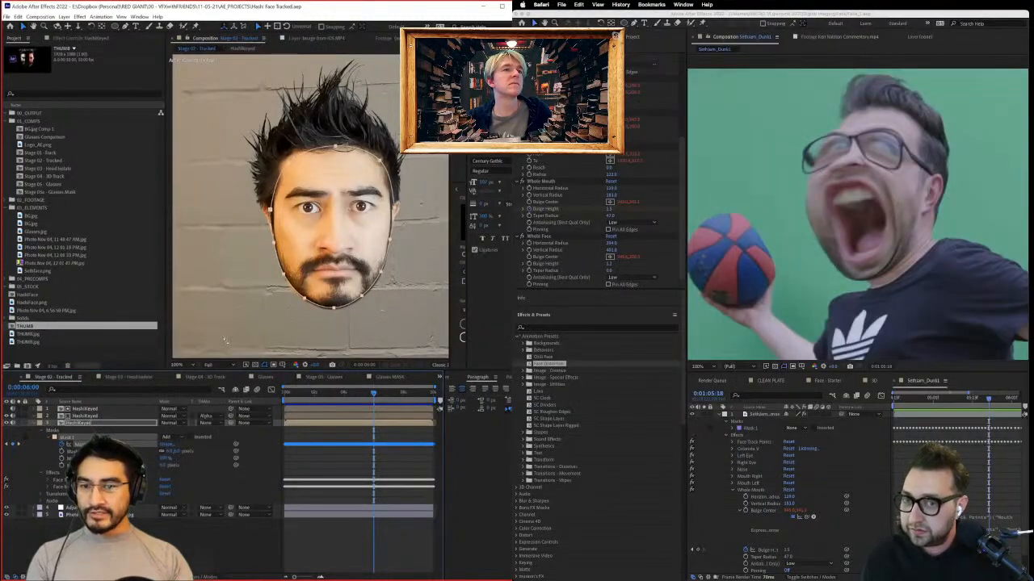
Step: Collapse the basketball clip's properties and apply Primatte Keyer to the clip
{"action": "left_click", "coordinate": [723, 414]}
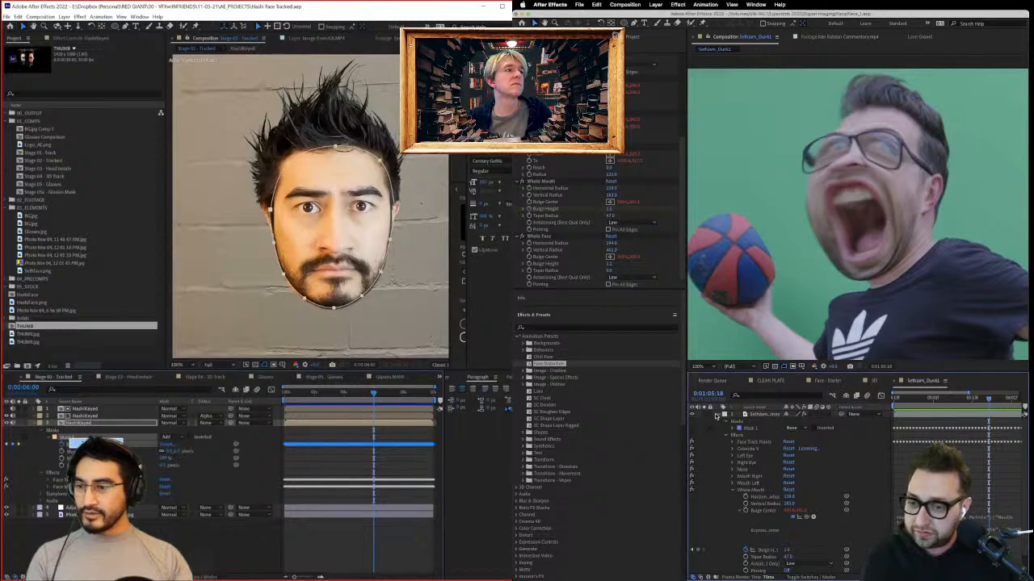
{"action": "left_click", "coordinate": [717, 414]}
{"action": "left_click", "coordinate": [762, 415]}
{"action": "key", "text": "ctrl+space"}
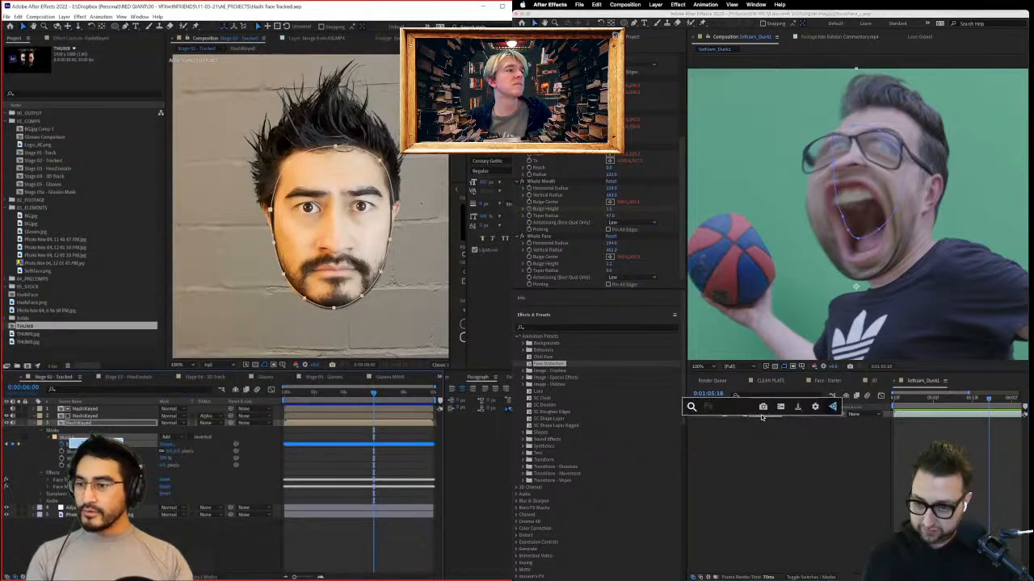
{"action": "type", "text": "prima"}
{"action": "key", "text": "Return"}
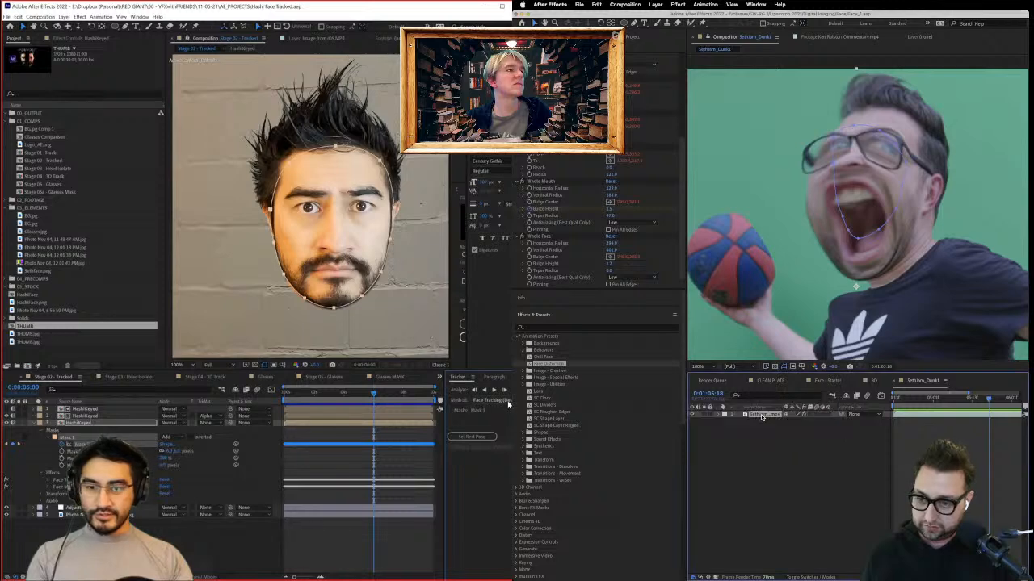
Step: Review the mask's Face Tracking method and sample the face to clean the foreground of the basketball clip's key
{"action": "left_click", "coordinate": [499, 403]}
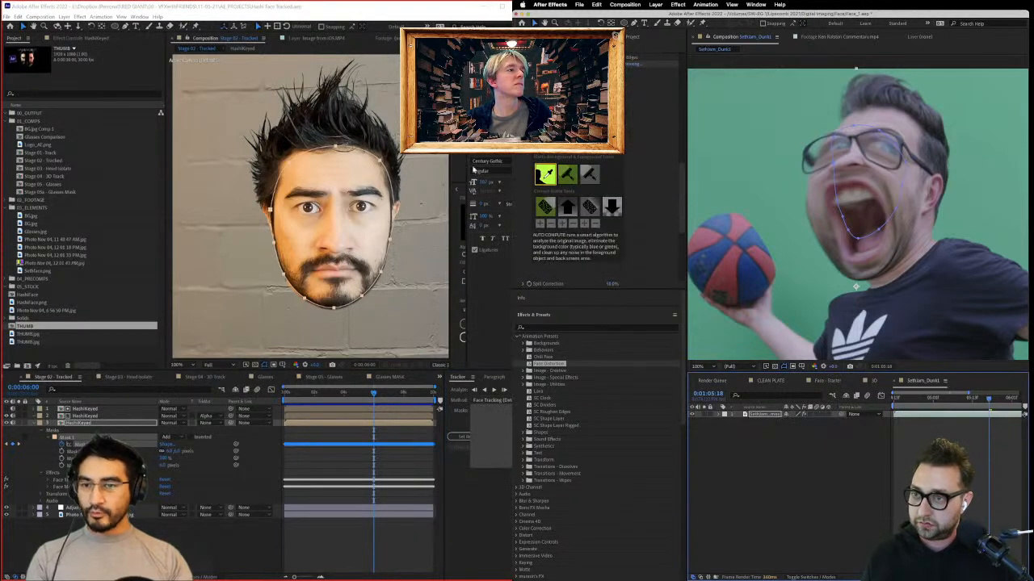
{"action": "left_click", "coordinate": [478, 427]}
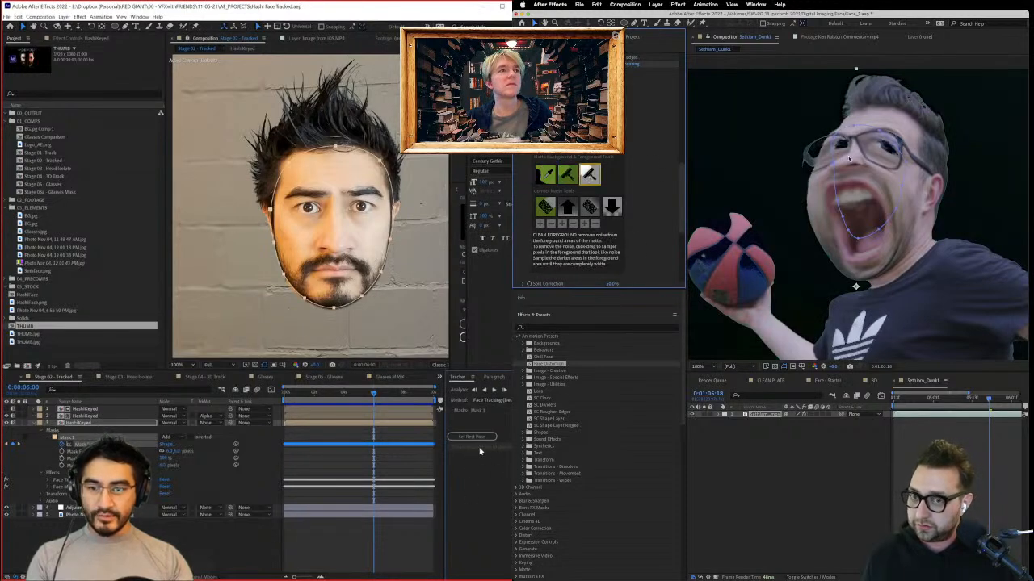
{"action": "left_click", "coordinate": [849, 158]}
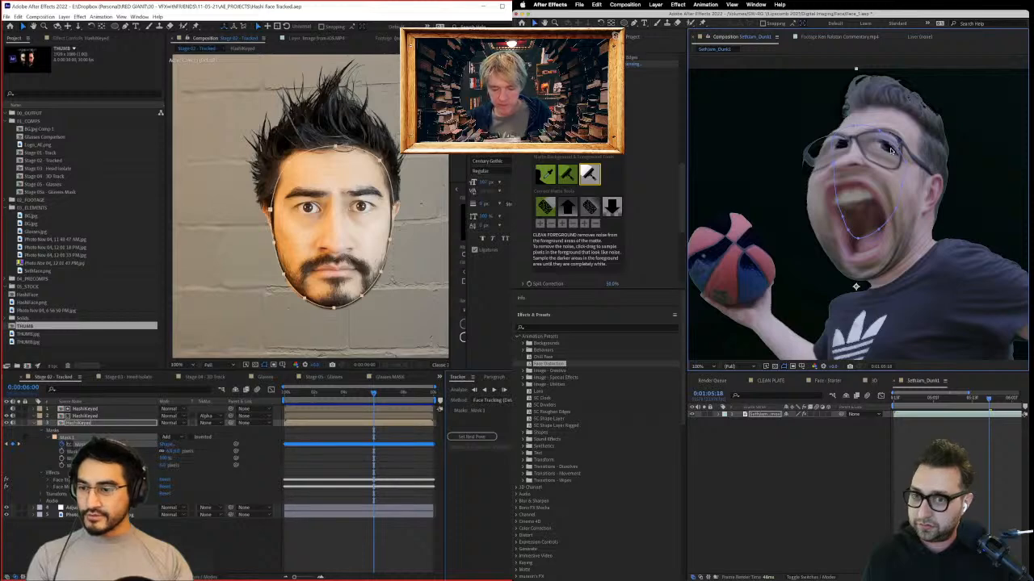
Step: Examine the keyed face layer's Face Offset measurements and disable the basketball clip's distortion effects
{"action": "left_click", "coordinate": [68, 486]}
{"action": "scroll", "coordinate": [613, 240], "scroll_direction": "up", "scroll_amount": 5}
{"action": "left_click", "coordinate": [66, 38]}
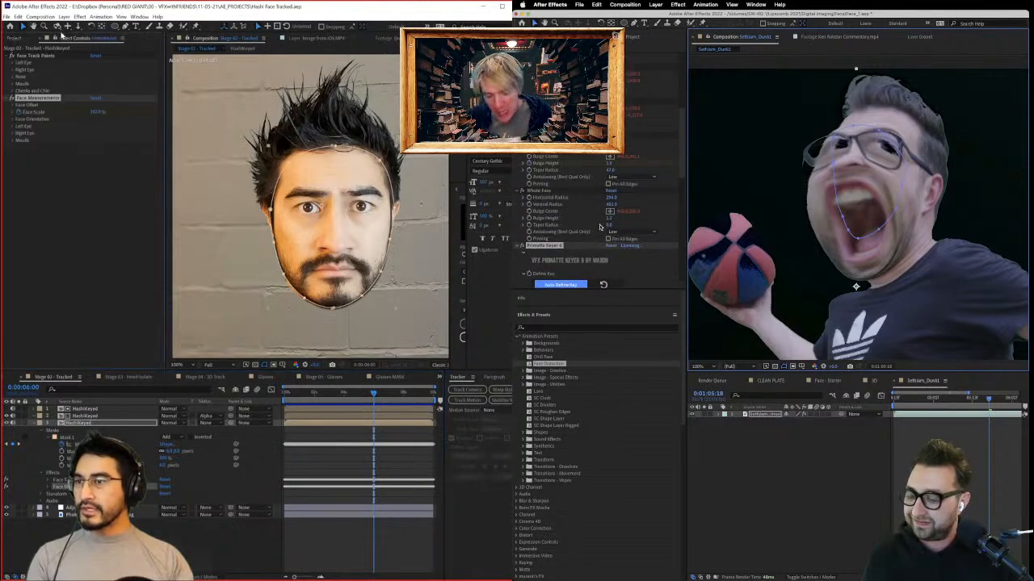
{"action": "left_click", "coordinate": [11, 105]}
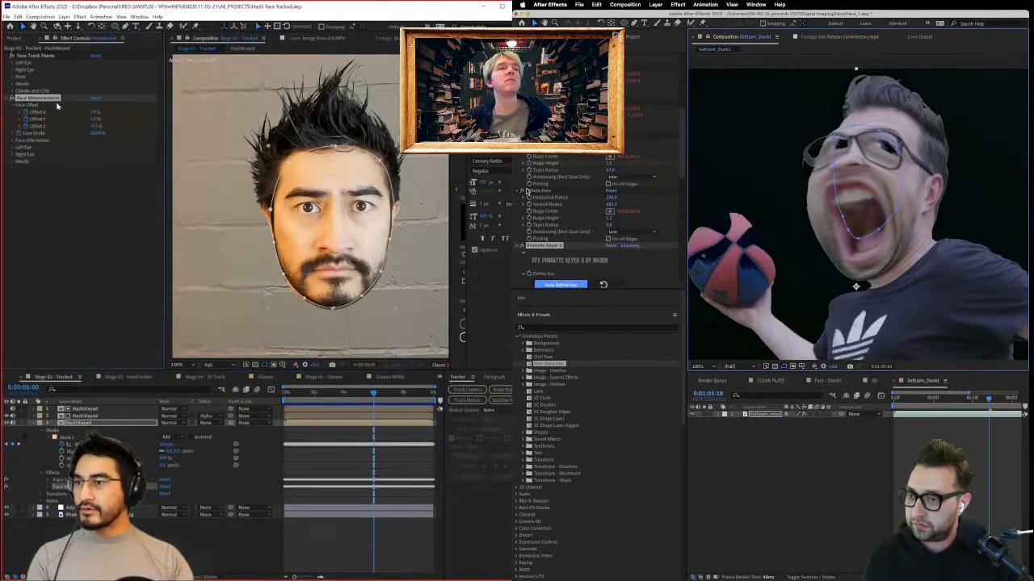
{"action": "left_click", "coordinate": [546, 254]}
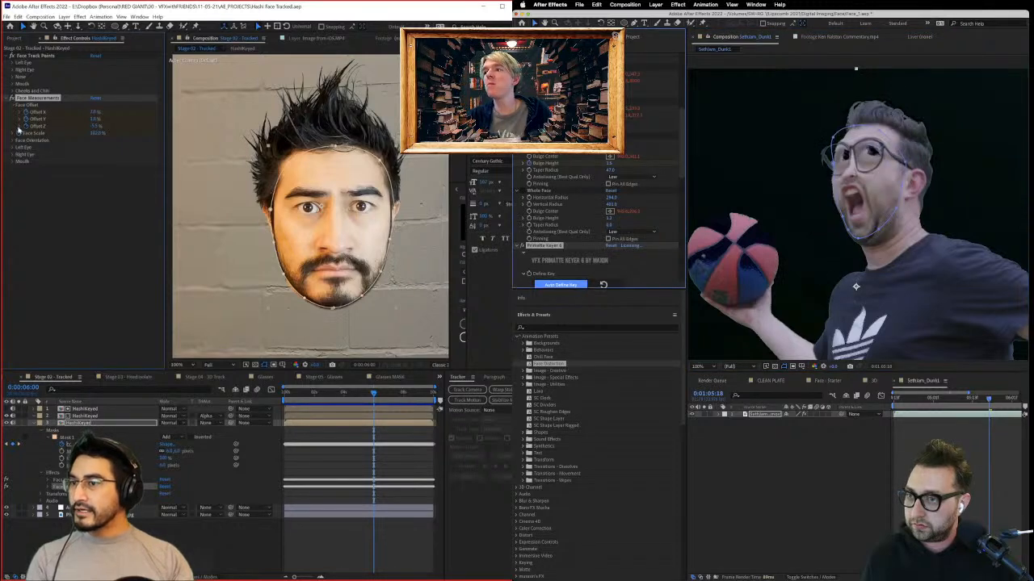
{"action": "scroll", "coordinate": [598, 220], "scroll_direction": "up", "scroll_amount": 4}
Step: Examine the Face Orientation, Left Eye, Right Eye and Mouth measurements while looking over the basketball clip's effects
{"action": "left_click", "coordinate": [20, 142]}
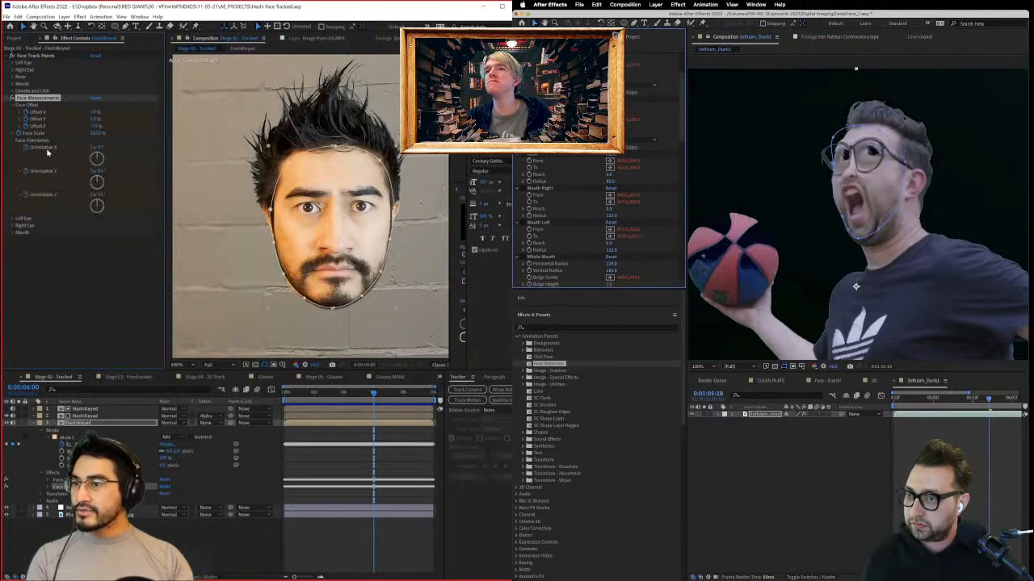
{"action": "scroll", "coordinate": [599, 220], "scroll_direction": "up", "scroll_amount": 3}
{"action": "left_click", "coordinate": [11, 218]}
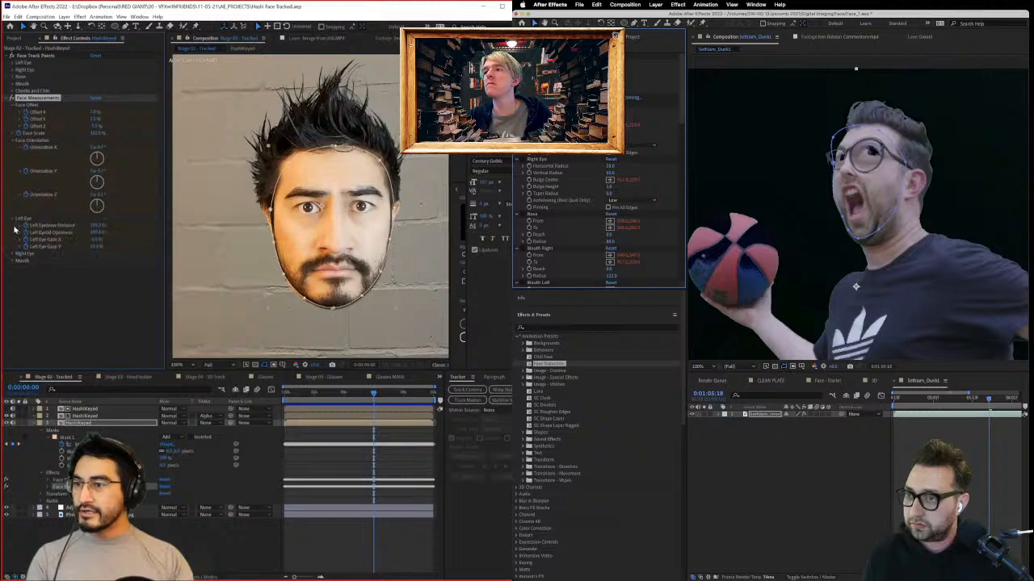
{"action": "left_click", "coordinate": [12, 254]}
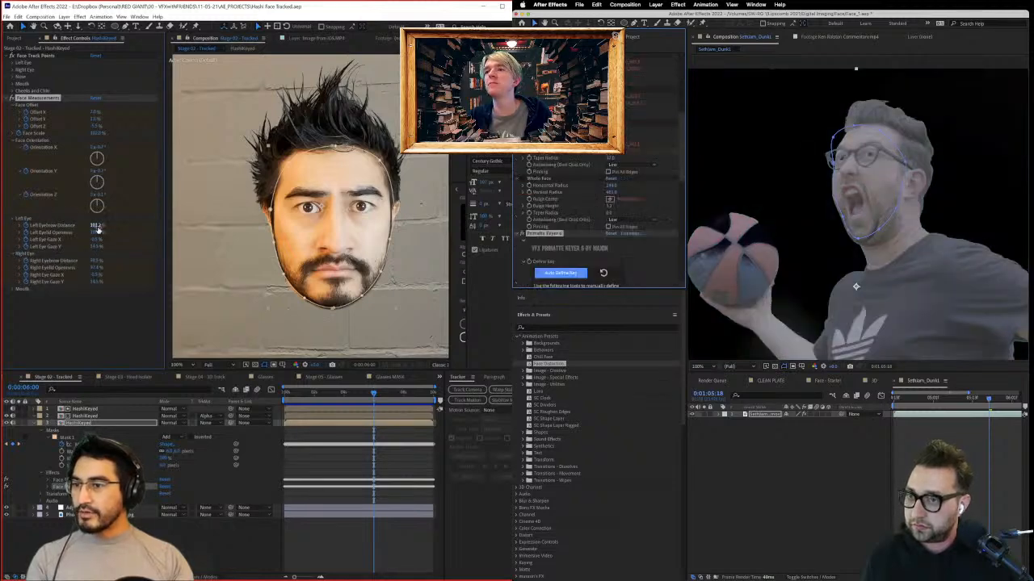
{"action": "scroll", "coordinate": [580, 169], "scroll_direction": "down", "scroll_amount": 8}
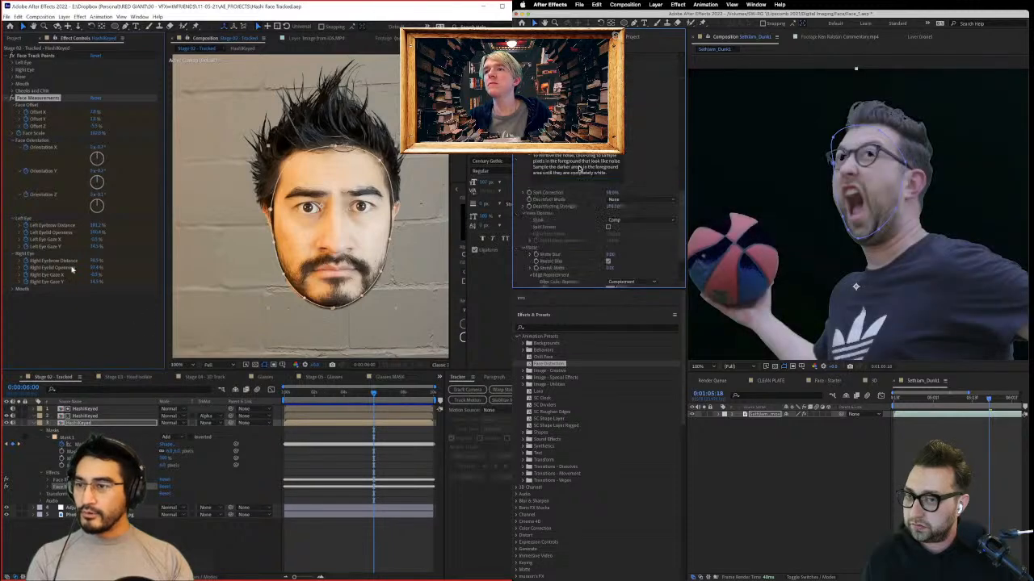
{"action": "scroll", "coordinate": [581, 168], "scroll_direction": "up", "scroll_amount": 3}
{"action": "scroll", "coordinate": [598, 218], "scroll_direction": "up", "scroll_amount": 2}
{"action": "left_click", "coordinate": [13, 290]}
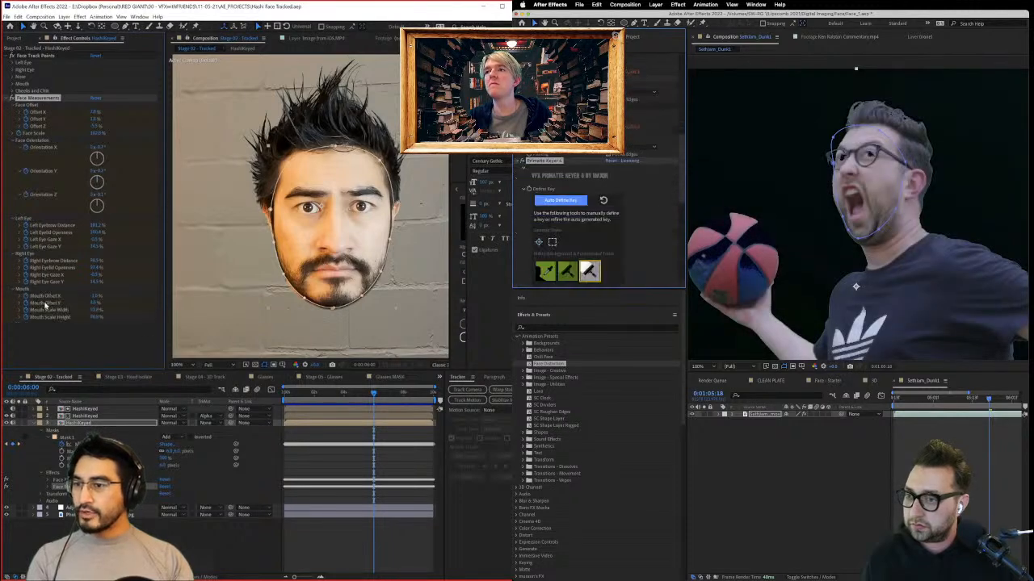
Step: Delete Primatte Keyer from the basketball clip and re-enable all its distortion effects while scrubbing the tracked face to 0:00:07:03
{"action": "key", "text": "Delete"}
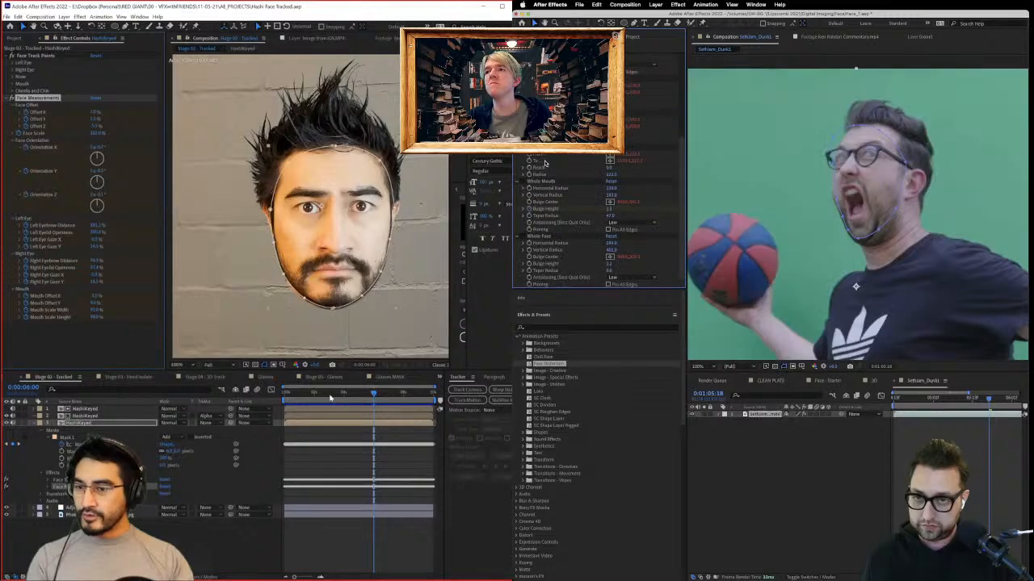
{"action": "left_click_drag", "start_coordinate": [330, 397], "coordinate": [391, 394]}
{"action": "left_click", "coordinate": [546, 236]}
{"action": "key", "text": "super+a"}
{"action": "left_click", "coordinate": [524, 237]}
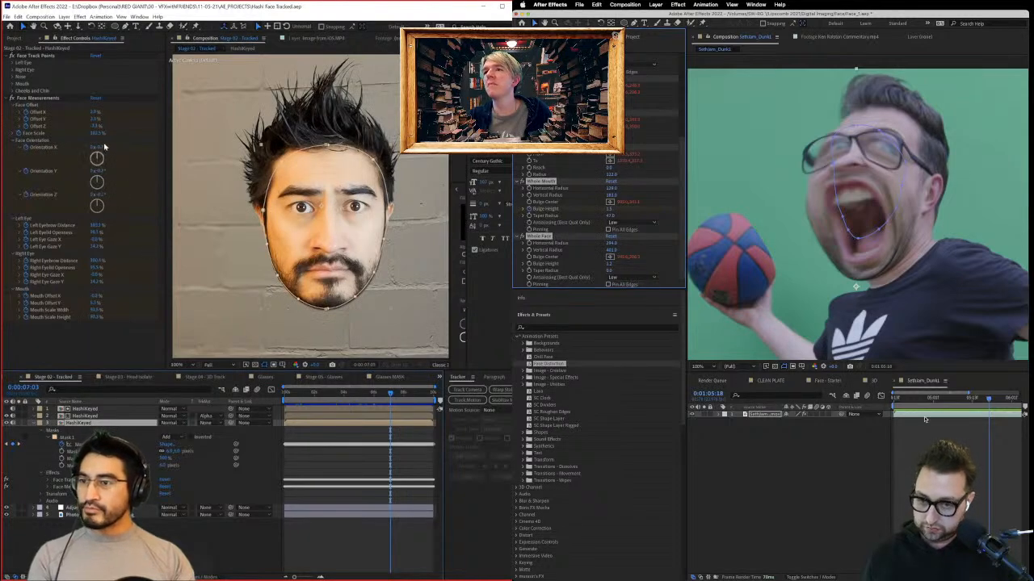
Step: Show the basketball clip's keyframed properties at 0:01:04:13 while checking the tracked face's measurements at other frames
{"action": "left_click_drag", "start_coordinate": [925, 399], "coordinate": [745, 394]}
{"action": "key", "text": "u"}
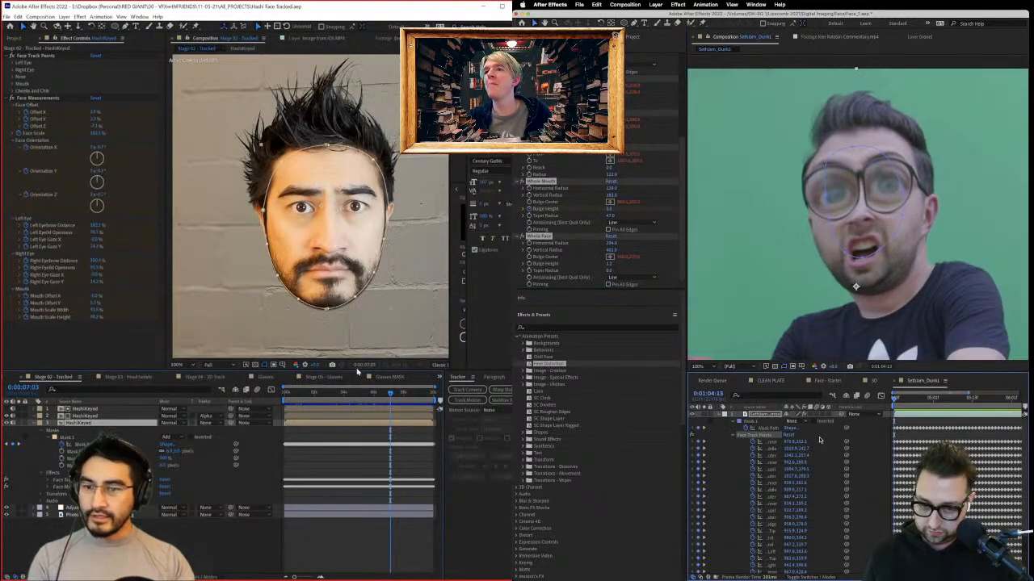
{"action": "scroll", "coordinate": [837, 494], "scroll_direction": "down", "scroll_amount": 3}
{"action": "left_click", "coordinate": [358, 396]}
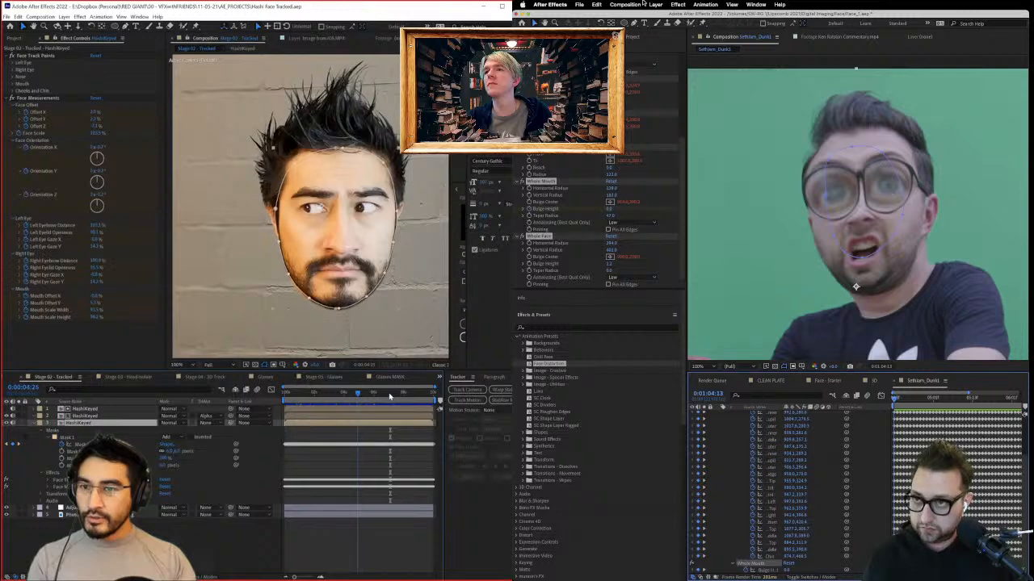
{"action": "left_click", "coordinate": [390, 396]}
Step: Add an adjustment layer above the basketball clip and paste the clip's face tracking, color and distortion effects onto it
{"action": "left_click", "coordinate": [655, 4]}
{"action": "mouse_move", "coordinate": [651, 17]}
{"action": "left_click", "coordinate": [763, 70]}
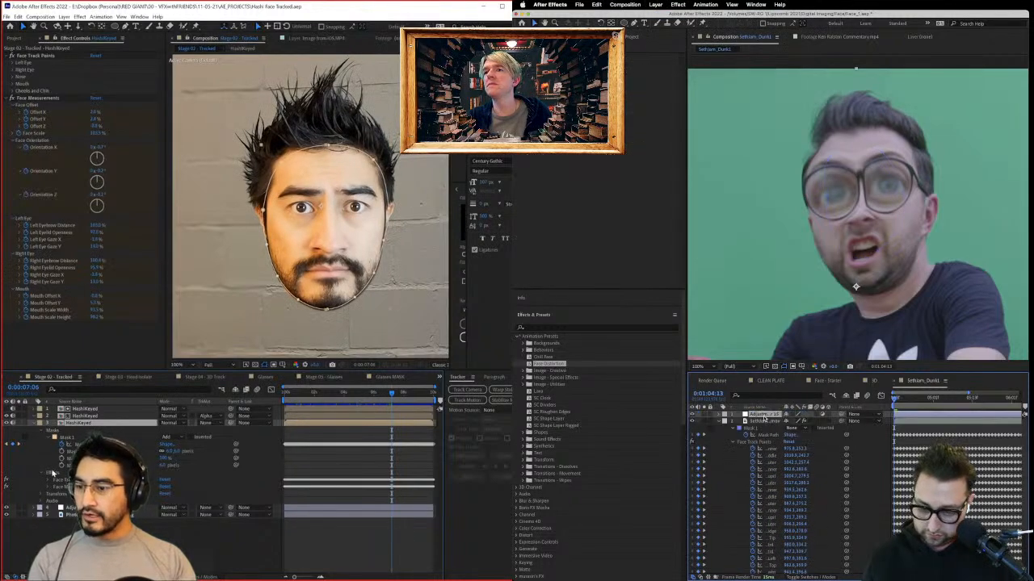
{"action": "key", "text": "super+v"}
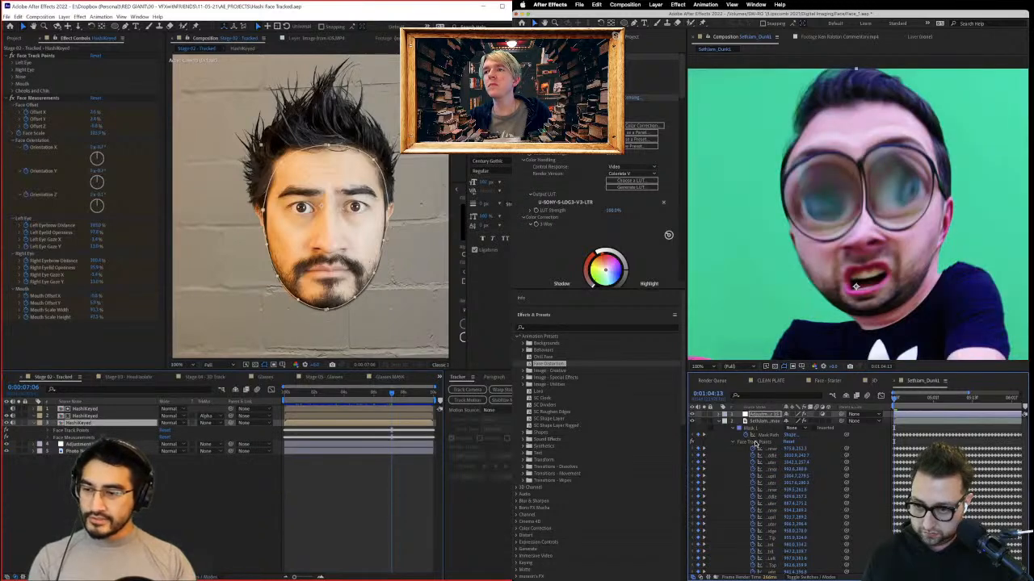
Step: Delete the original effects from the basketball clip layer
{"action": "left_click", "coordinate": [751, 421]}
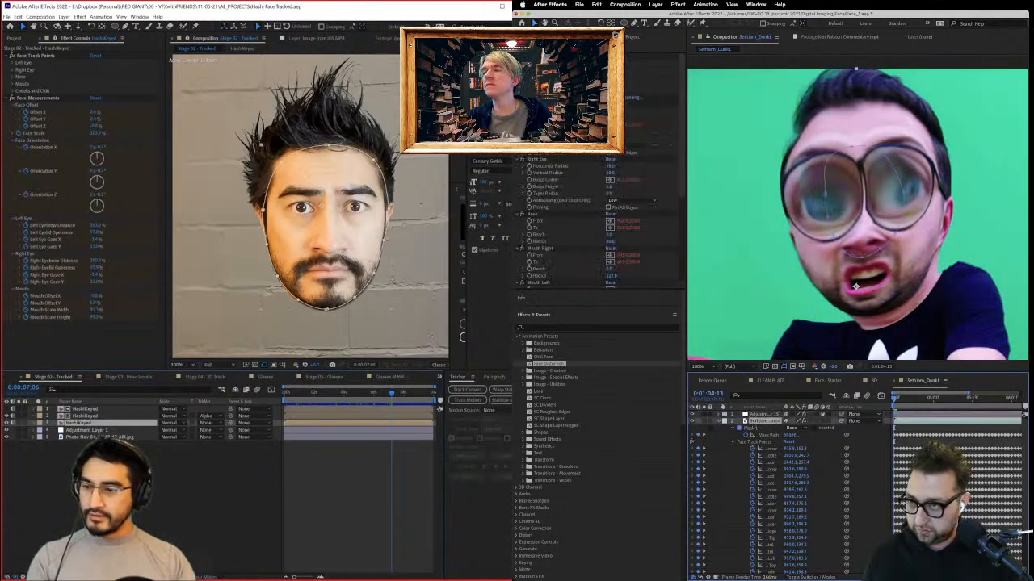
{"action": "left_click", "coordinate": [753, 442]}
{"action": "key", "text": "Delete"}
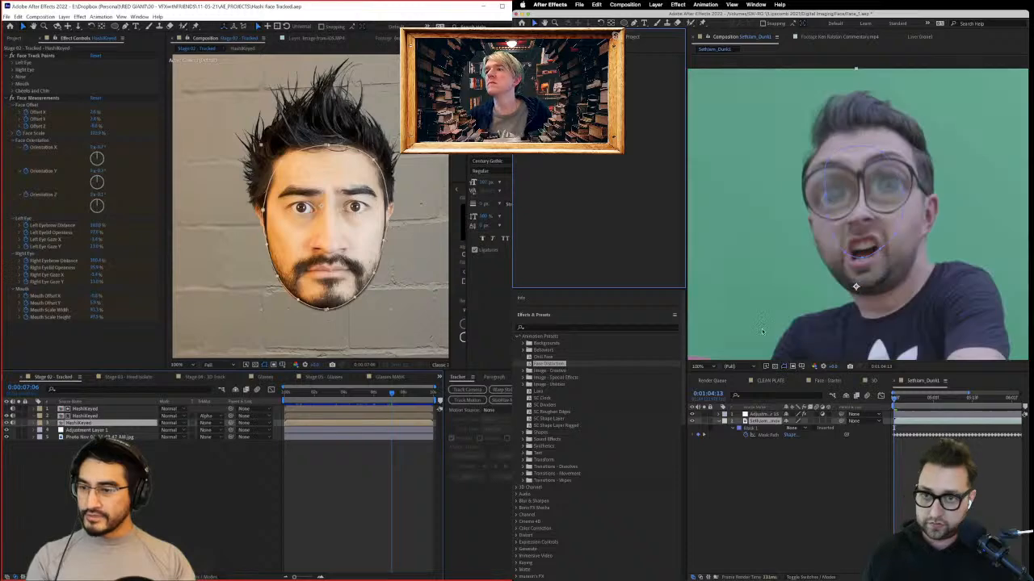
Step: Reveal the tracked HashKeyed layer's keyframed properties, select a left-eye face track point, and examine the points up close
{"action": "key", "text": "u"}
{"action": "key", "text": "u"}
{"action": "left_click", "coordinate": [791, 479]}
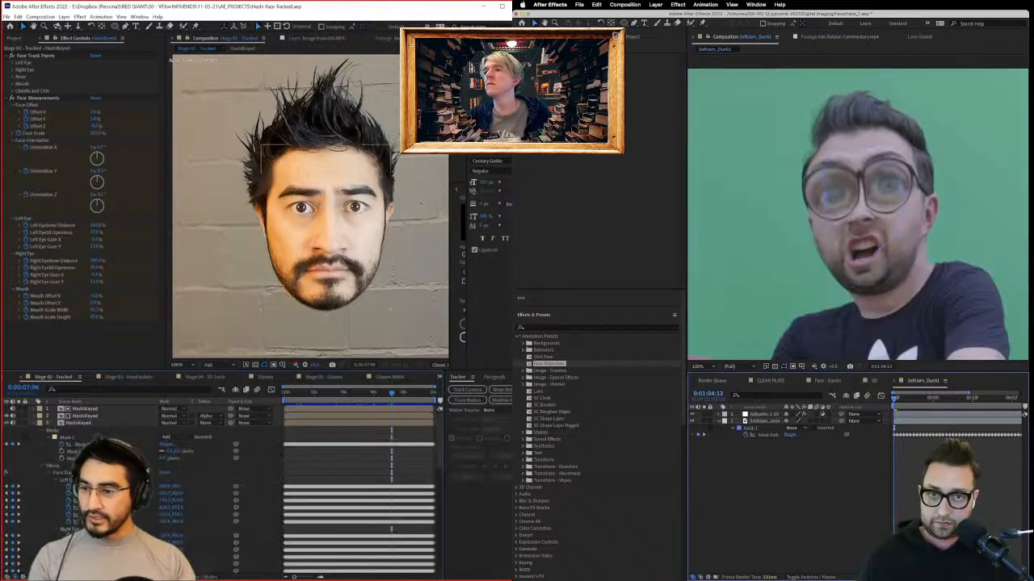
{"action": "left_click", "coordinate": [113, 494]}
{"action": "left_click", "coordinate": [113, 486]}
{"action": "left_click", "coordinate": [313, 512]}
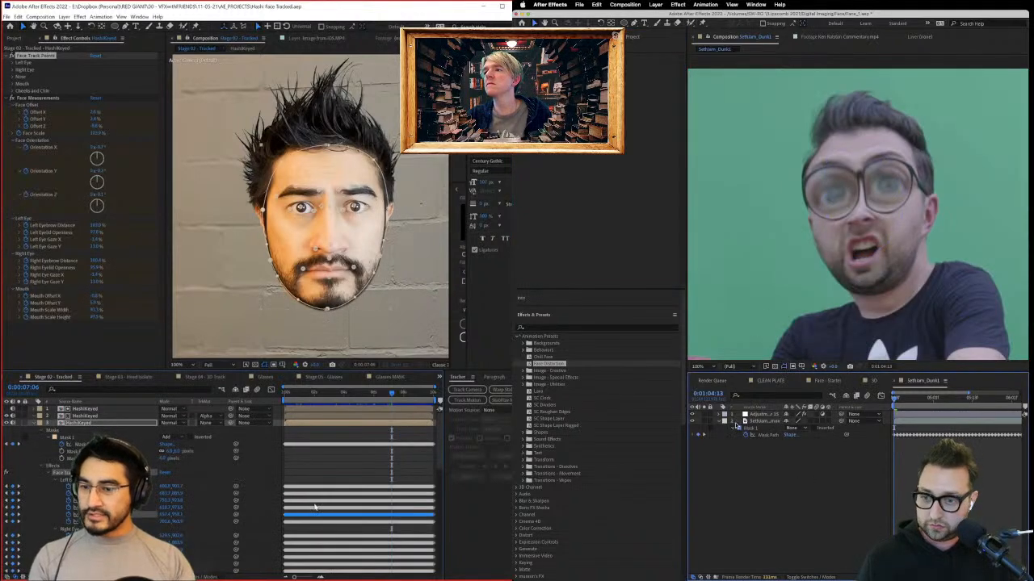
{"action": "scroll", "coordinate": [333, 198], "scroll_direction": "up", "scroll_amount": 3}
{"action": "left_click", "coordinate": [760, 421]}
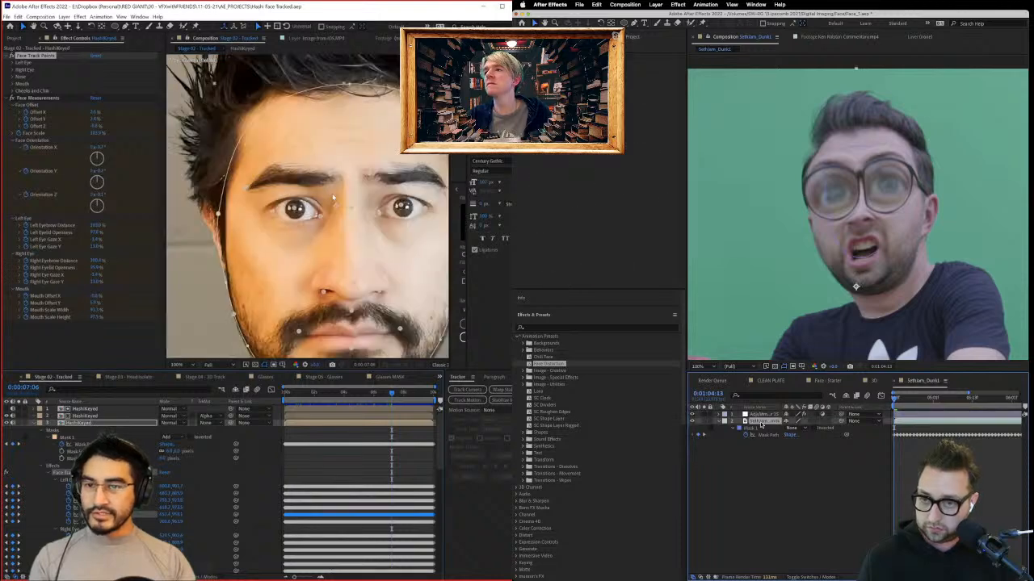
{"action": "scroll", "coordinate": [333, 197], "scroll_direction": "down", "scroll_amount": 3}
{"action": "scroll", "coordinate": [352, 203], "scroll_direction": "up", "scroll_amount": 3}
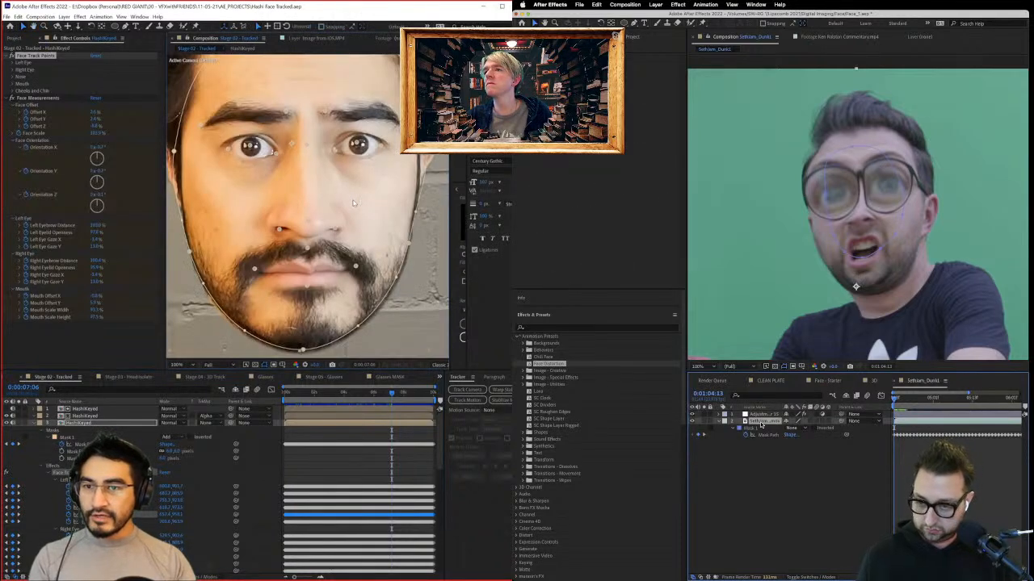
Step: Move the Colorista V effect from the adjustment layer onto the basketball clip layer
{"action": "left_click", "coordinate": [758, 415]}
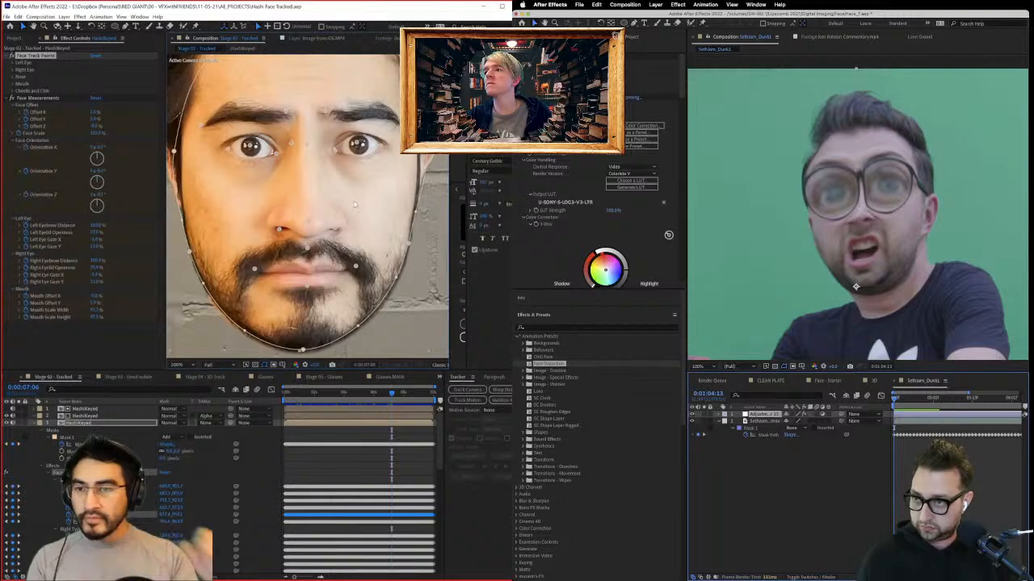
{"action": "key", "text": "F3"}
{"action": "scroll", "coordinate": [354, 204], "scroll_direction": "down", "scroll_amount": 2}
{"action": "left_click", "coordinate": [798, 415]}
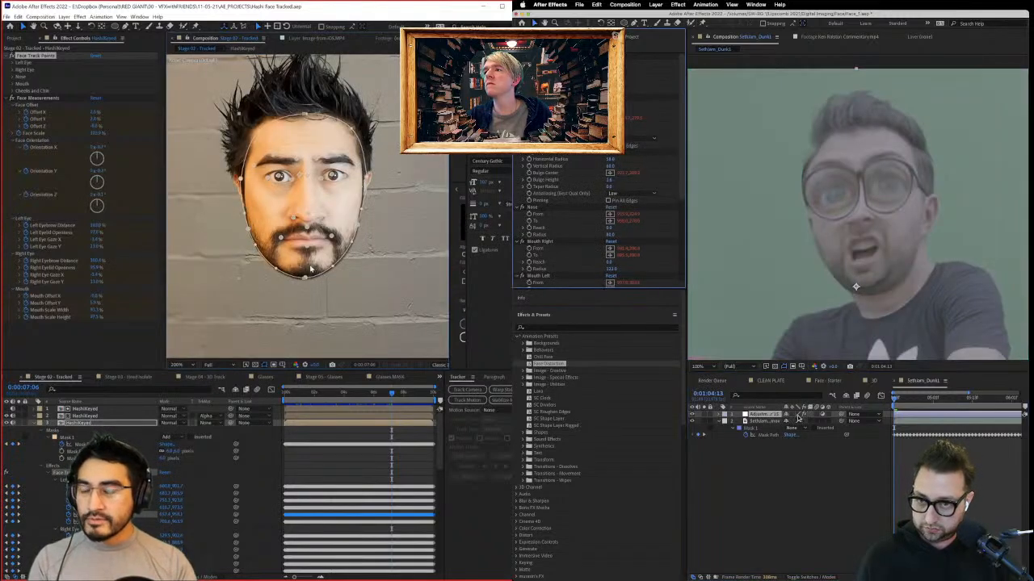
{"action": "left_click", "coordinate": [761, 421]}
{"action": "key", "text": "super+v"}
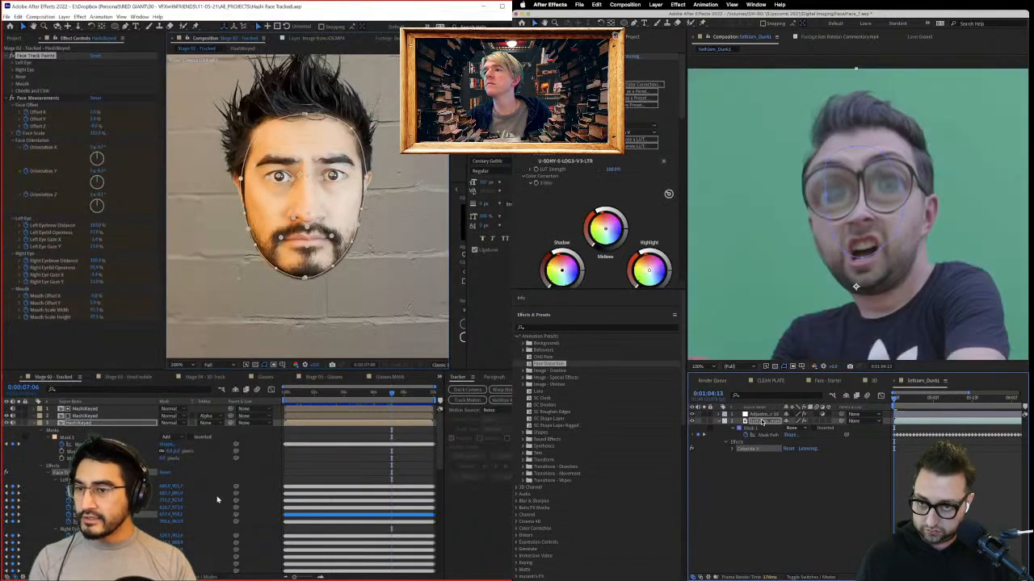
Step: Pre-compose the basketball clip, moving all attributes into the new composition
{"action": "key", "text": "super+shift+c"}
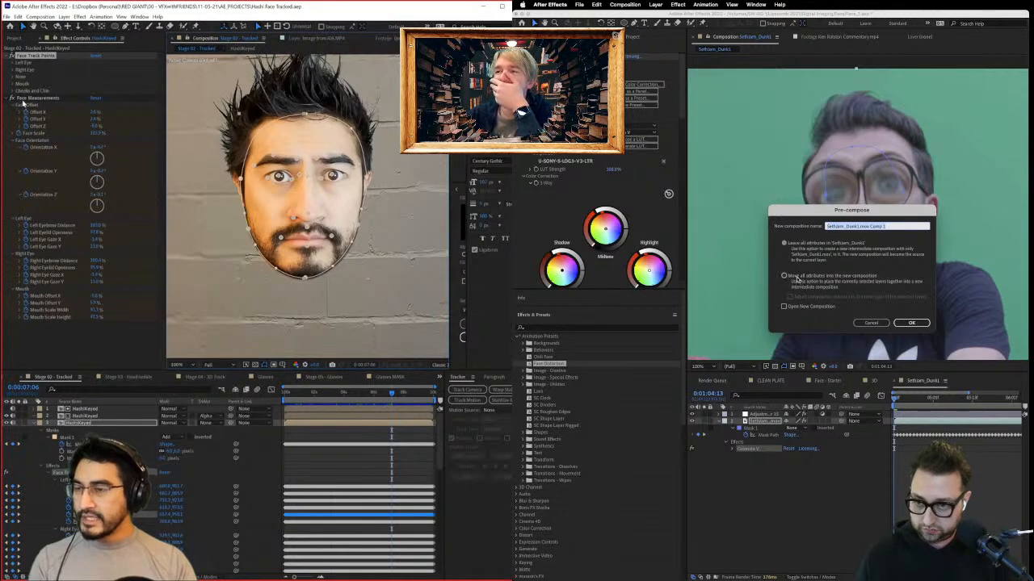
{"action": "left_click", "coordinate": [796, 278]}
{"action": "key", "text": "Return"}
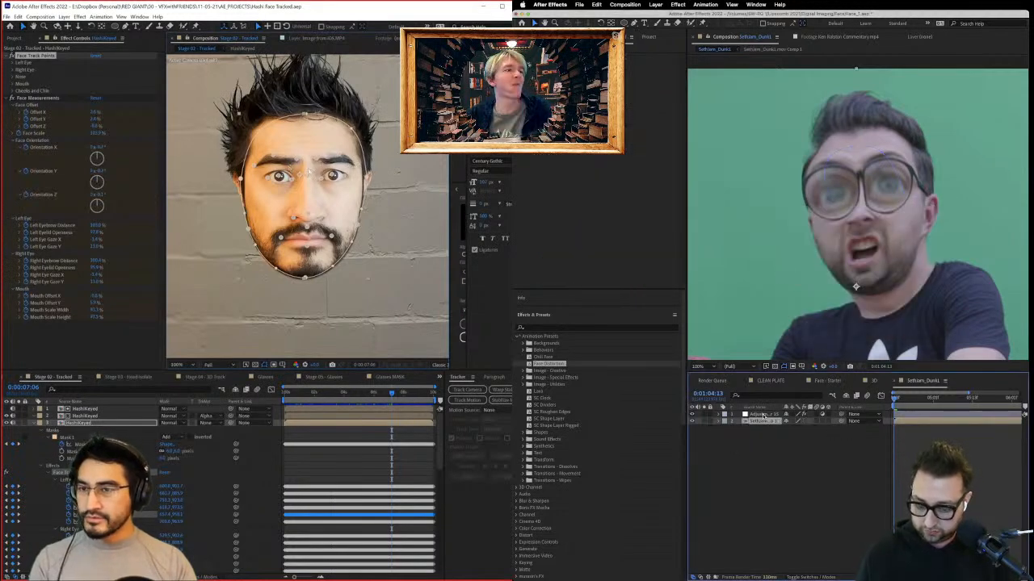
Step: Apply Primatte Keyer 6 to the pre-composed basketball clip and key out its green background
{"action": "key", "text": "ctrl+space"}
{"action": "type", "text": "prim"}
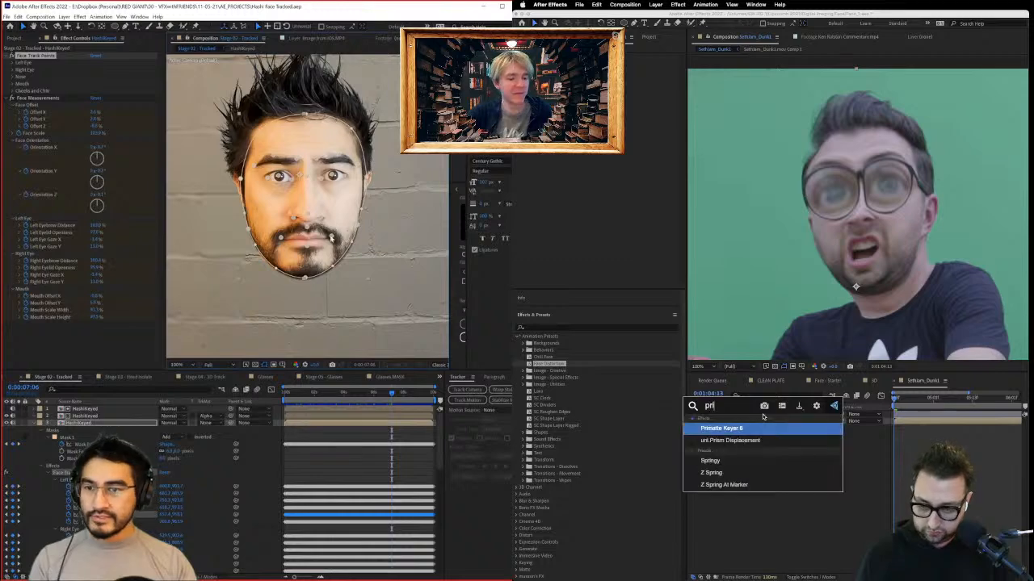
{"action": "key", "text": "Return"}
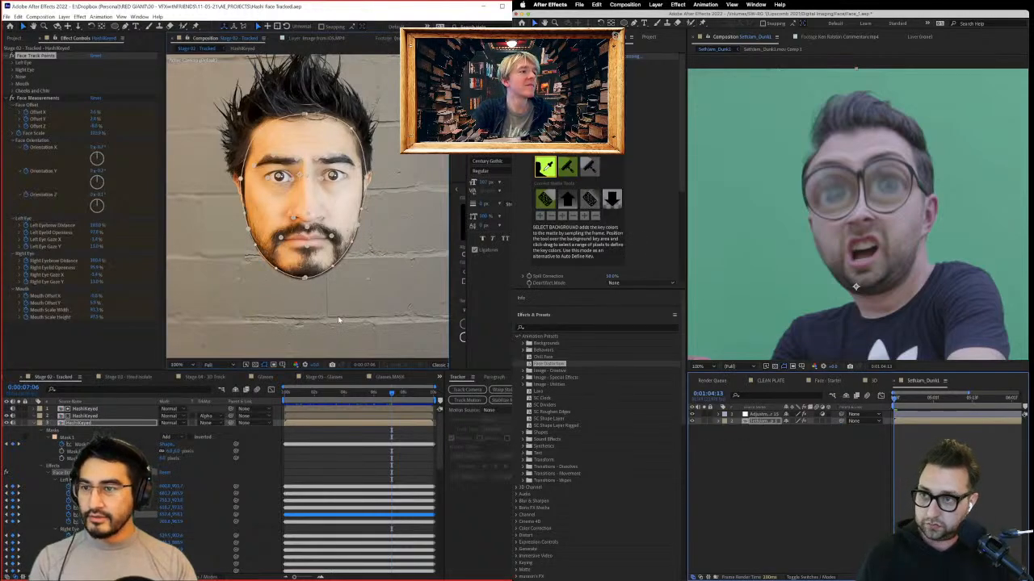
{"action": "left_click", "coordinate": [545, 166]}
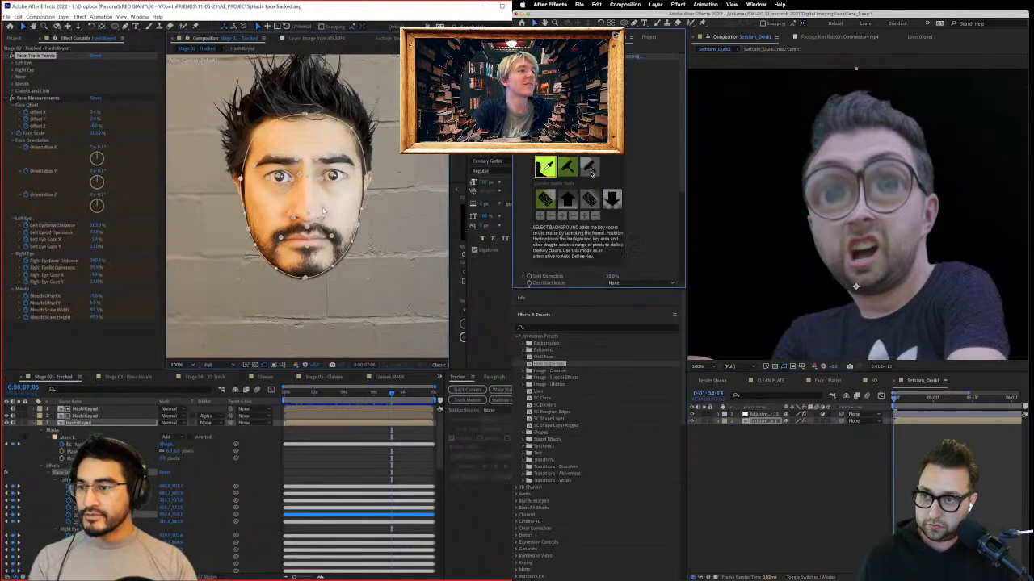
Step: Clean the key's foreground matte over the man's glasses and hair
{"action": "left_click_drag", "start_coordinate": [894, 184], "coordinate": [877, 174]}
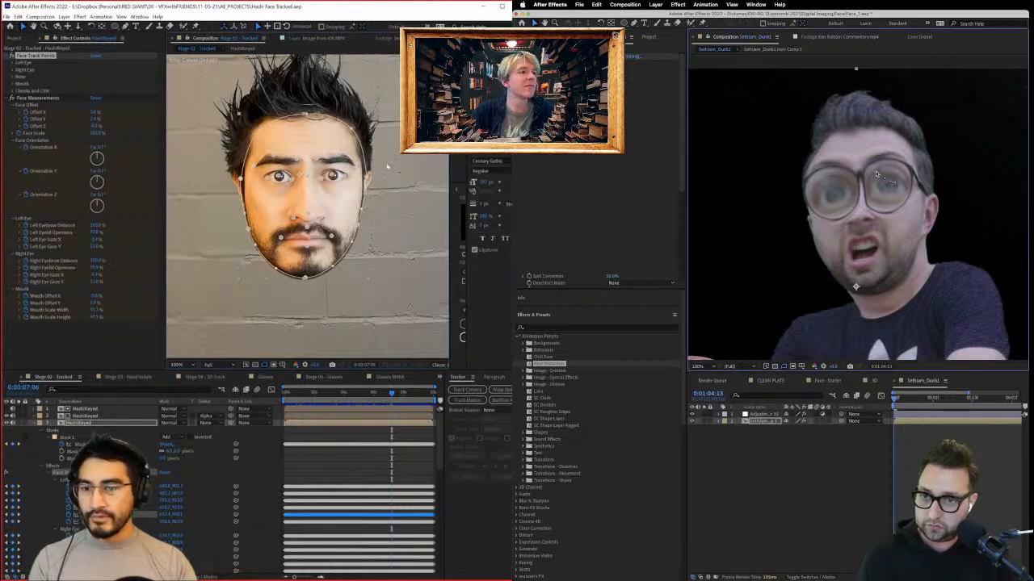
{"action": "left_click_drag", "start_coordinate": [845, 120], "coordinate": [817, 142]}
{"action": "left_click", "coordinate": [829, 119]}
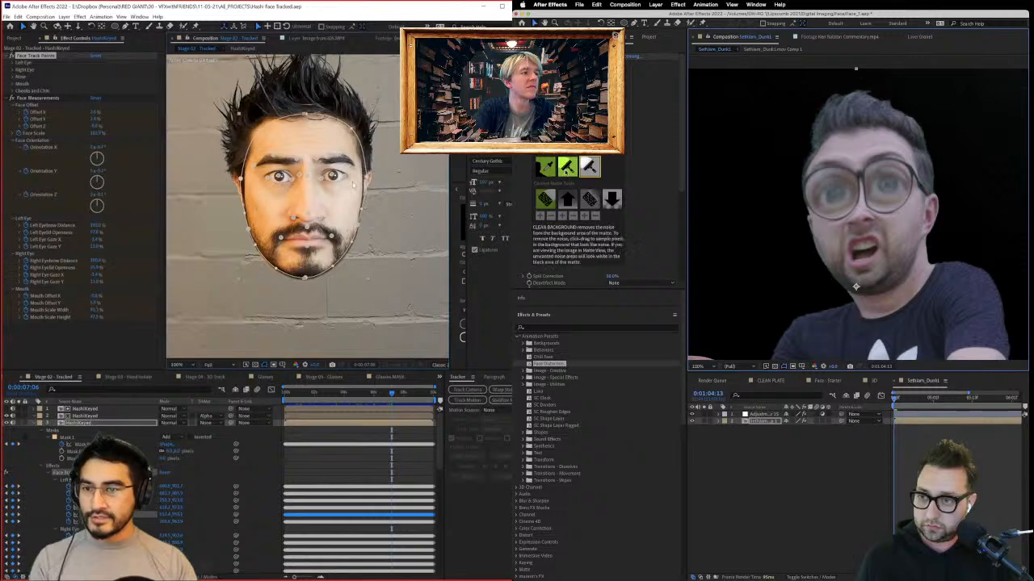
Step: Clean the key's background matte beside the man, and collapse the tracked HashKeyed layer's properties in the other project
{"action": "left_click", "coordinate": [567, 167]}
{"action": "left_click_drag", "start_coordinate": [744, 226], "coordinate": [756, 139]}
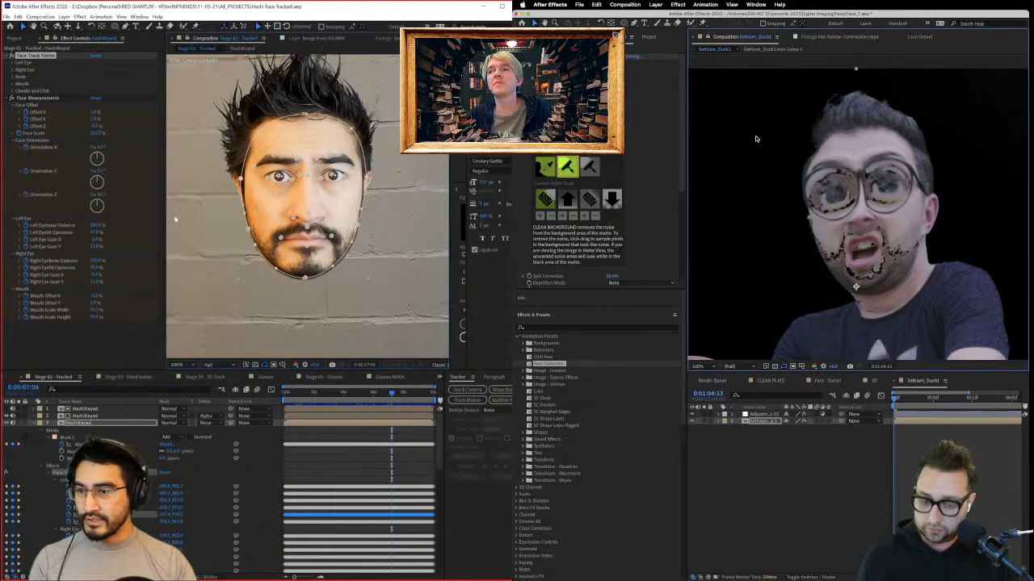
{"action": "key", "text": "comma"}
{"action": "left_click", "coordinate": [32, 424]}
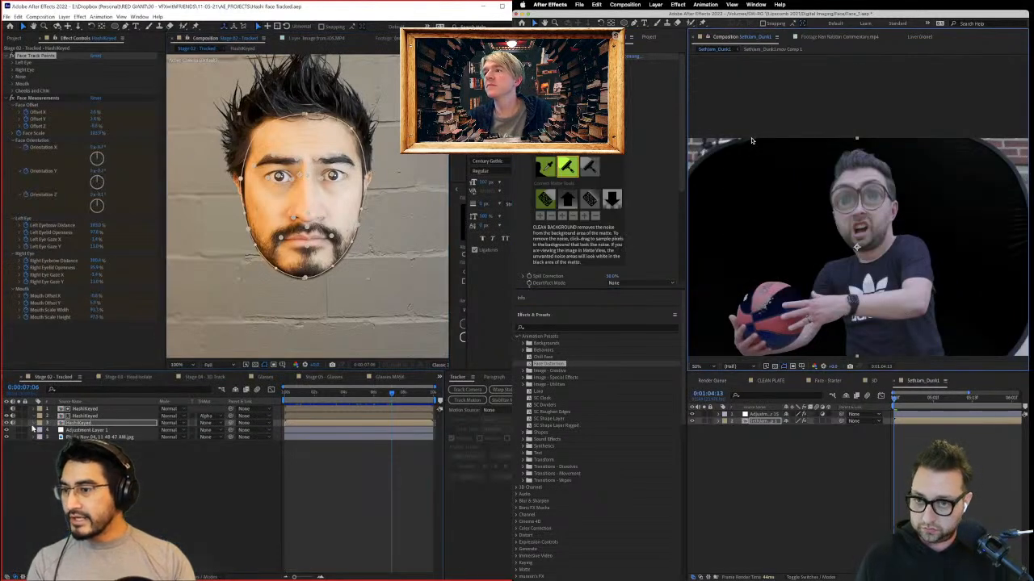
{"action": "left_click", "coordinate": [145, 449]}
Step: Clean the key's foreground matte across the basketball until it is solid, and save the project
{"action": "left_click", "coordinate": [588, 166]}
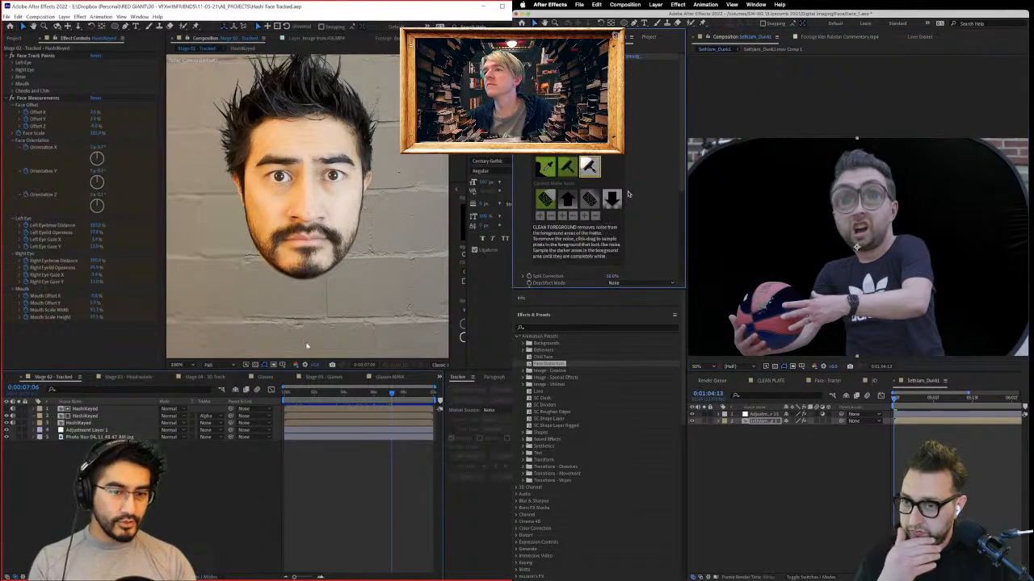
{"action": "left_click", "coordinate": [758, 300]}
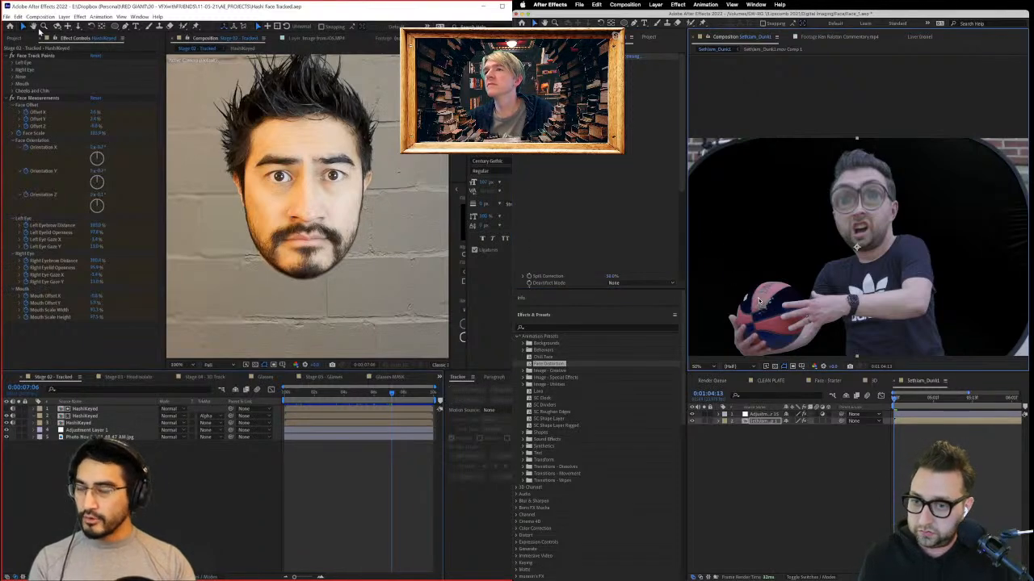
{"action": "left_click", "coordinate": [14, 40]}
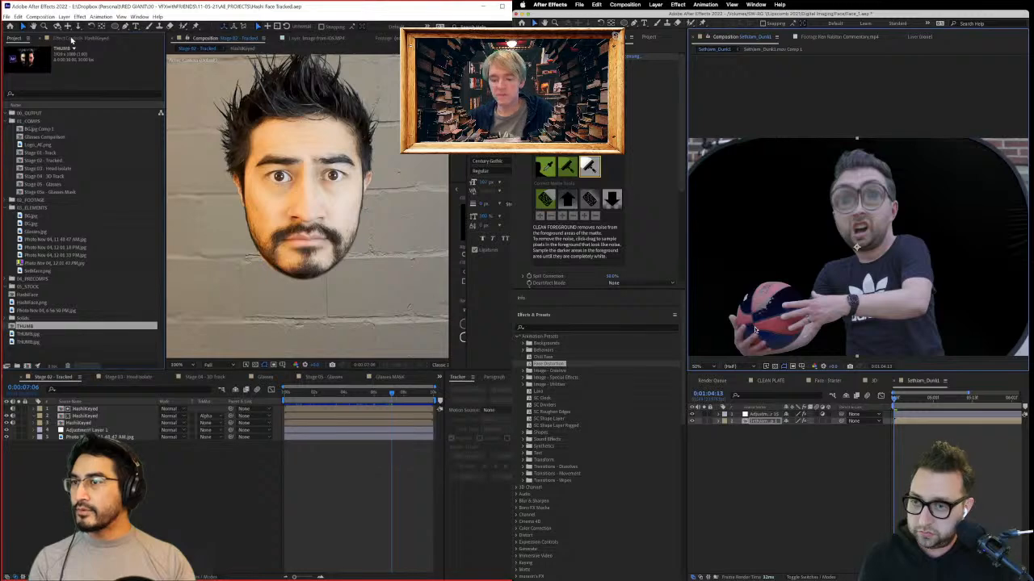
{"action": "left_click", "coordinate": [71, 40]}
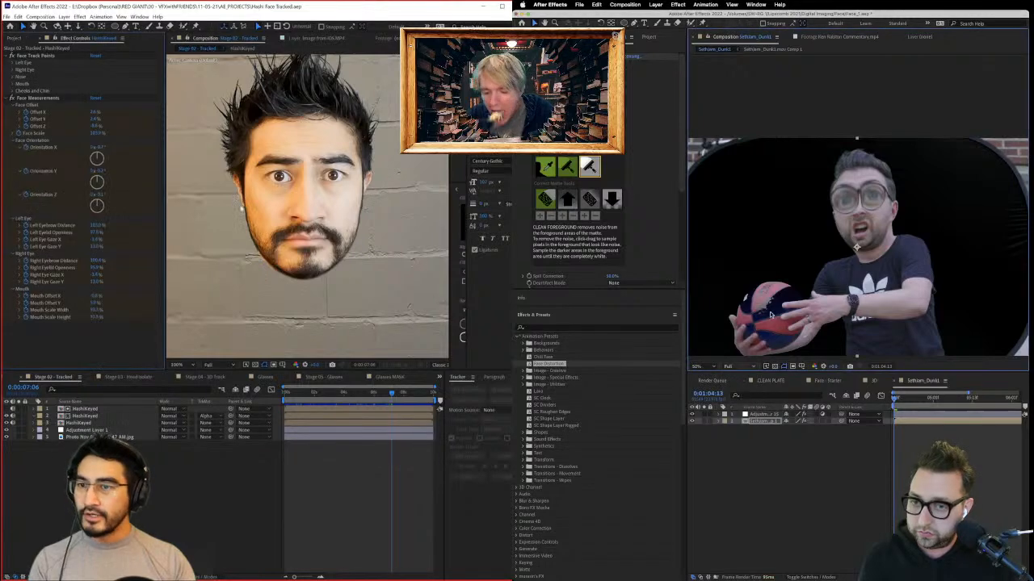
{"action": "scroll", "coordinate": [352, 198], "scroll_direction": "down", "scroll_amount": 2}
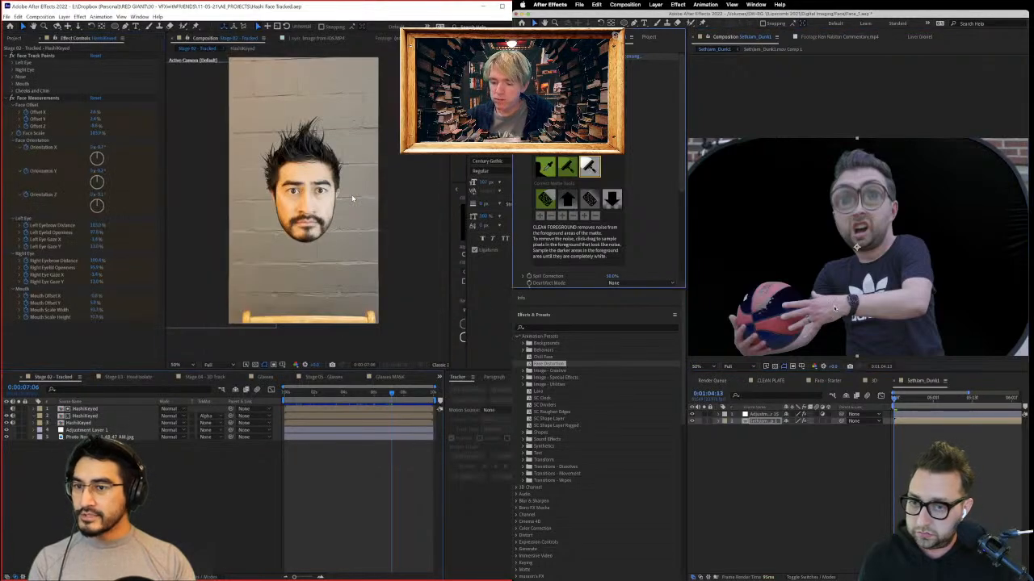
{"action": "scroll", "coordinate": [352, 198], "scroll_direction": "up", "scroll_amount": 4}
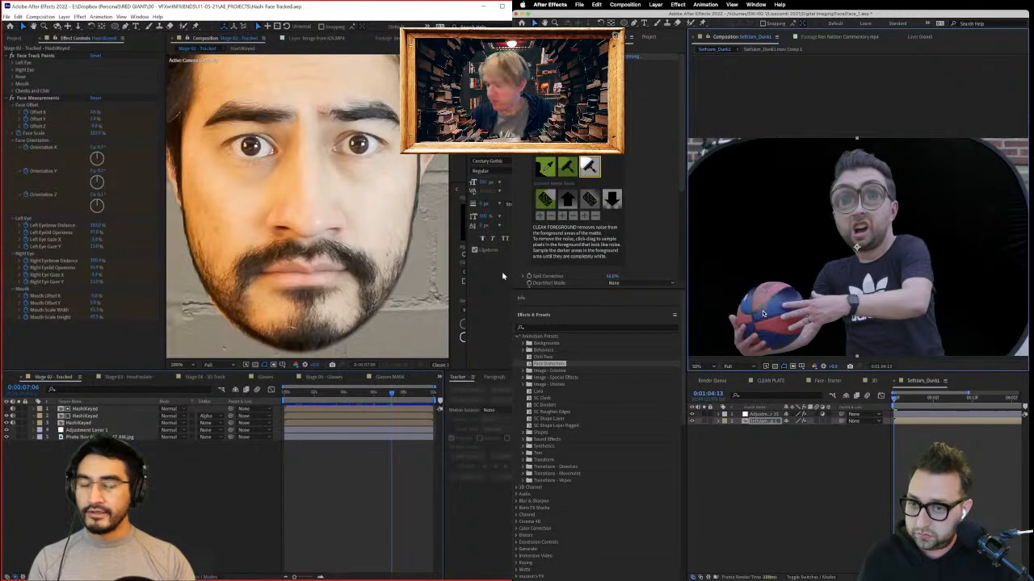
{"action": "mouse_move", "coordinate": [784, 296]}
{"action": "left_mouse_down"}
{"action": "mouse_move", "coordinate": [792, 300]}
{"action": "mouse_move", "coordinate": [783, 291]}
{"action": "mouse_move", "coordinate": [774, 303]}
{"action": "left_mouse_up"}
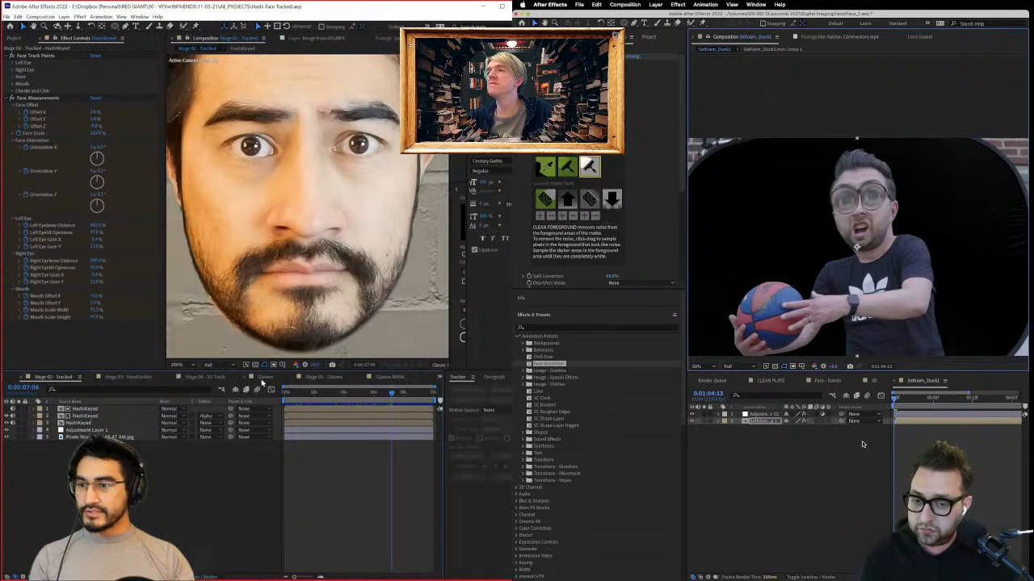
{"action": "key", "text": "period"}
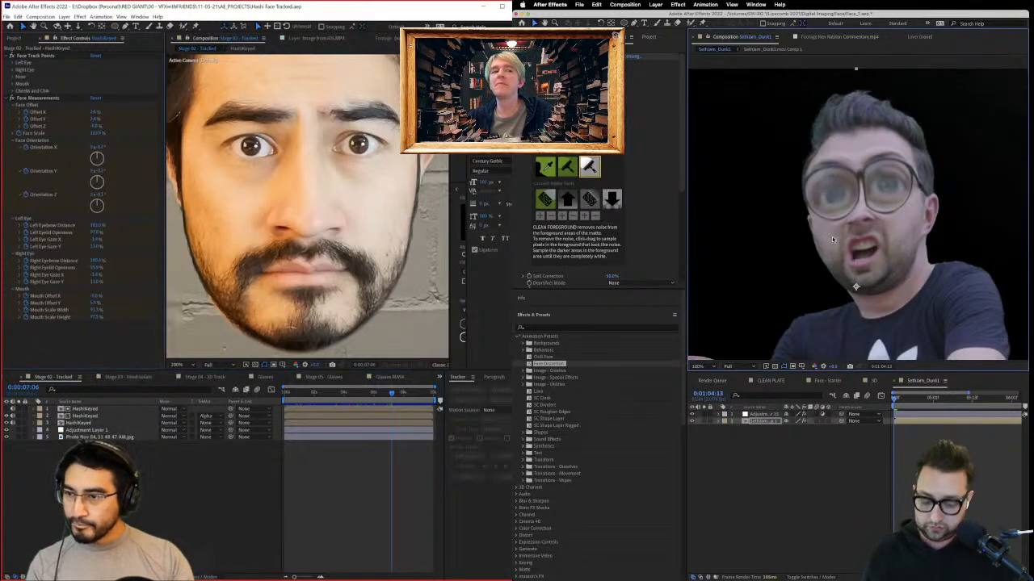
{"action": "key", "text": "super+s"}
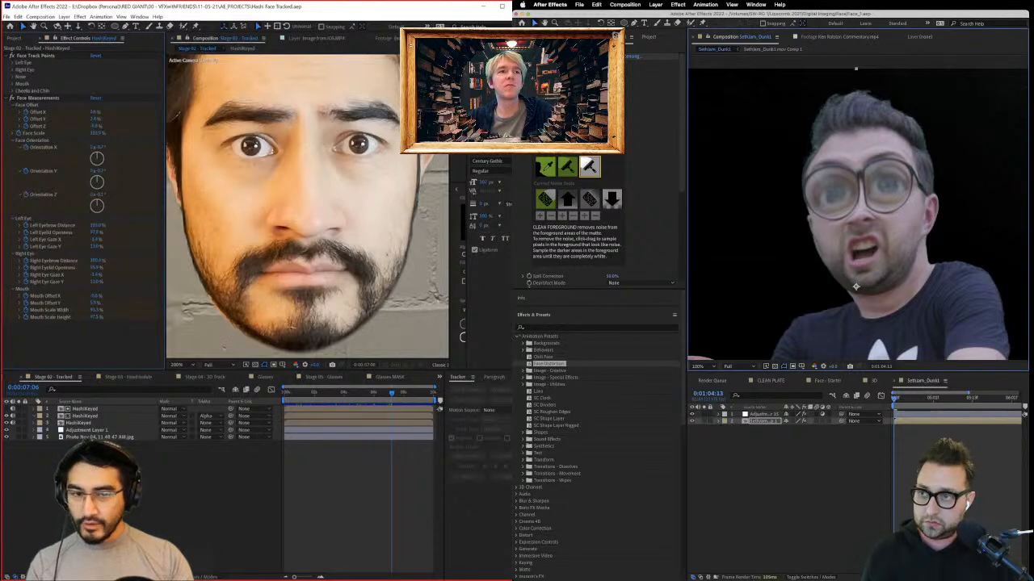
Step: Show the basketball project's assets, and reframe the whole tracked head with the second HashKeyed layer selected in the other project
{"action": "left_click", "coordinate": [651, 38]}
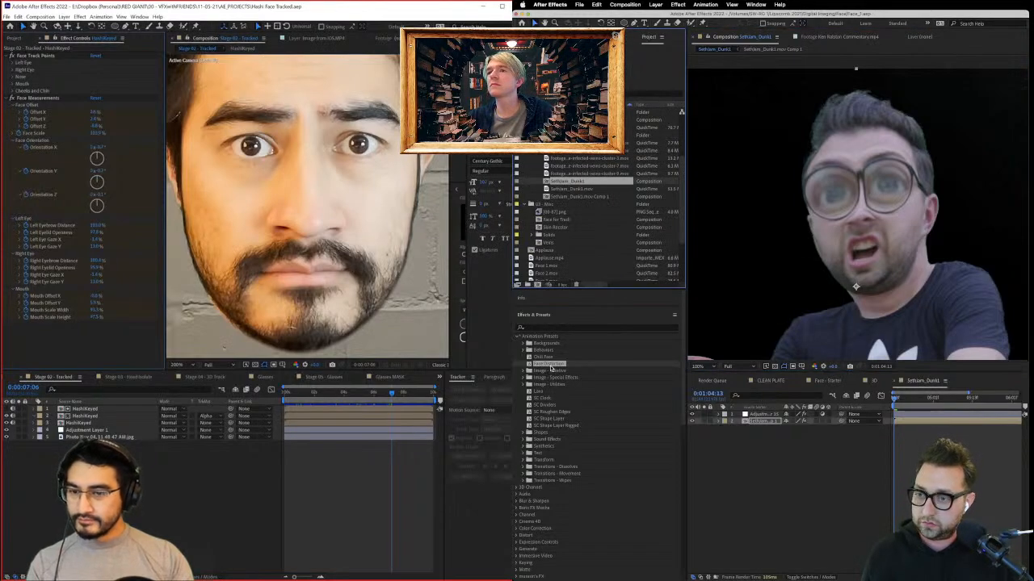
{"action": "scroll", "coordinate": [298, 228], "scroll_direction": "down", "scroll_amount": 1}
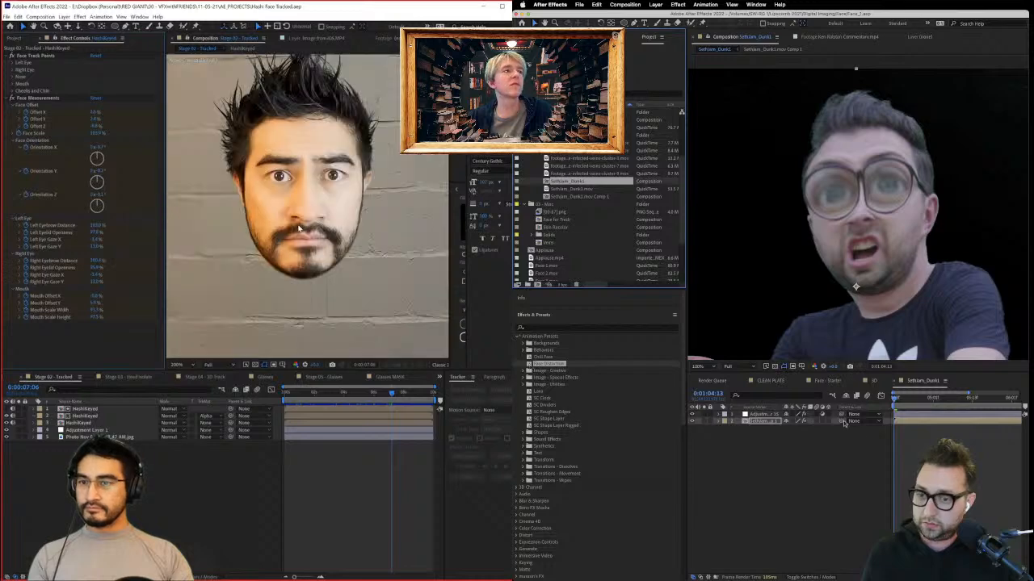
{"action": "left_click_drag", "start_coordinate": [299, 229], "coordinate": [330, 249]}
{"action": "left_click", "coordinate": [763, 422]}
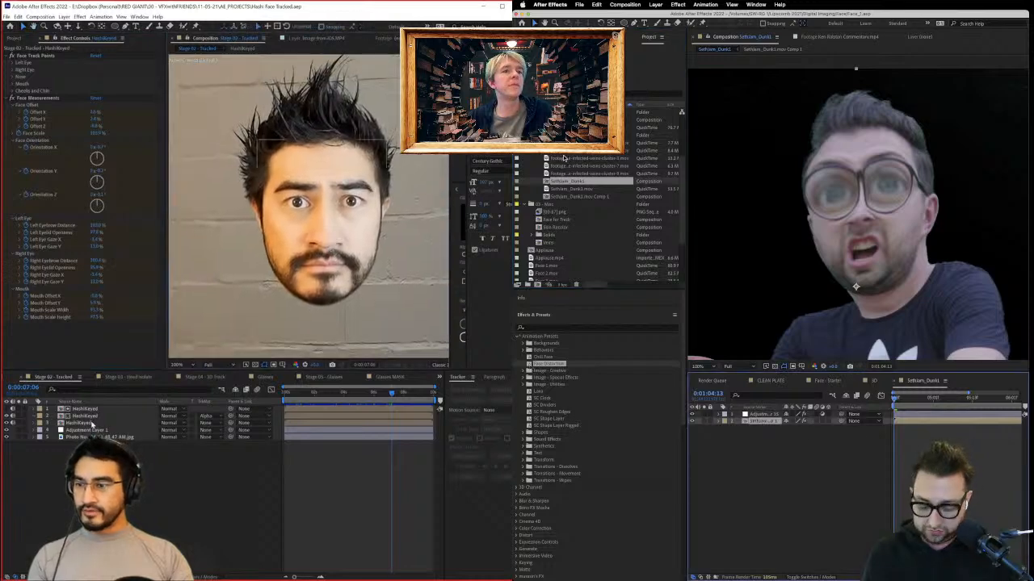
{"action": "left_click", "coordinate": [105, 431]}
{"action": "left_click", "coordinate": [87, 416]}
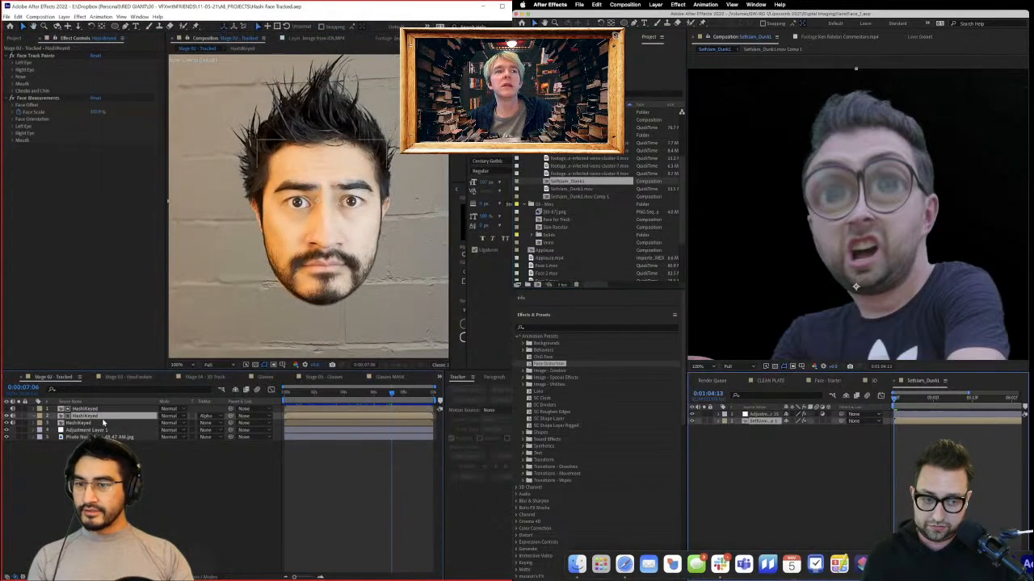
Step: Import the colorful flythrough footage into the basketball project while scrubbing the tracked face to 0:00:04:08
{"action": "left_click_drag", "start_coordinate": [1033, 451], "coordinate": [1029, 451]}
{"action": "left_click_drag", "start_coordinate": [364, 394], "coordinate": [364, 397]}
{"action": "left_click_drag", "start_coordinate": [1030, 451], "coordinate": [844, 455]}
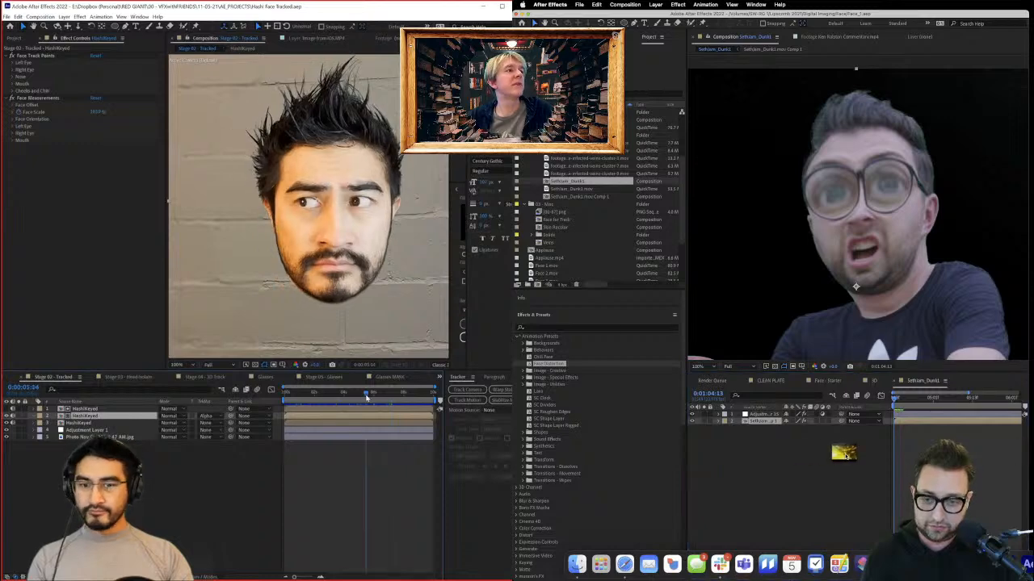
{"action": "left_click_drag", "start_coordinate": [364, 396], "coordinate": [347, 406]}
{"action": "left_click_drag", "start_coordinate": [844, 455], "coordinate": [548, 422]}
{"action": "left_click_drag", "start_coordinate": [347, 406], "coordinate": [348, 403]}
{"action": "left_click_drag", "start_coordinate": [548, 422], "coordinate": [572, 166]}
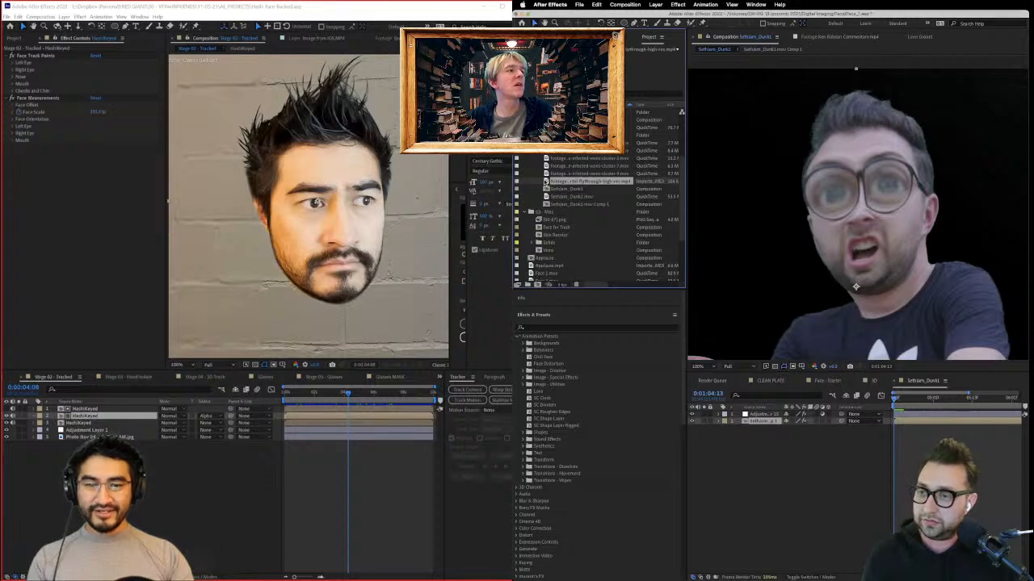
Step: Place the flythrough footage beneath the keyed basketball clip and preview the composite, scrubbing the tracked face to 0:00:04:20
{"action": "left_click_drag", "start_coordinate": [739, 388], "coordinate": [776, 461]}
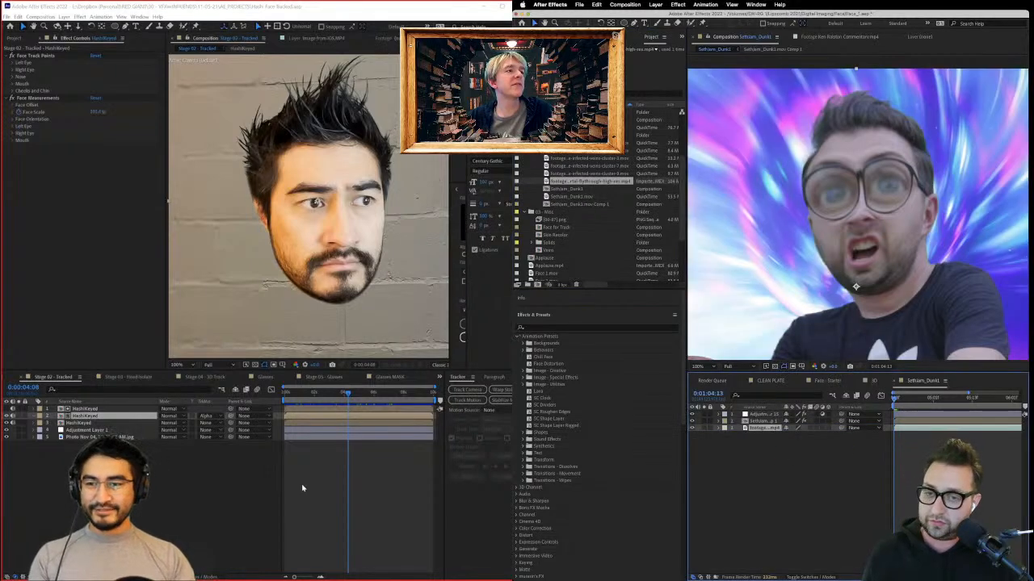
{"action": "left_click_drag", "start_coordinate": [322, 396], "coordinate": [354, 393]}
{"action": "key", "text": "space"}
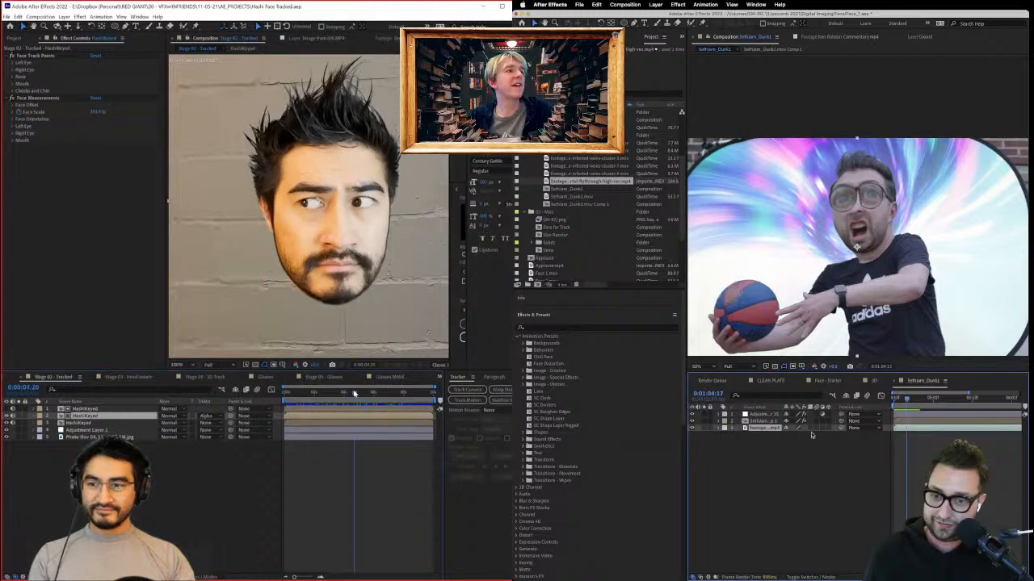
Step: Time-reverse the flythrough footage layer and return the basketball composition's playhead to 0:01:04:13
{"action": "left_click", "coordinate": [656, 4]}
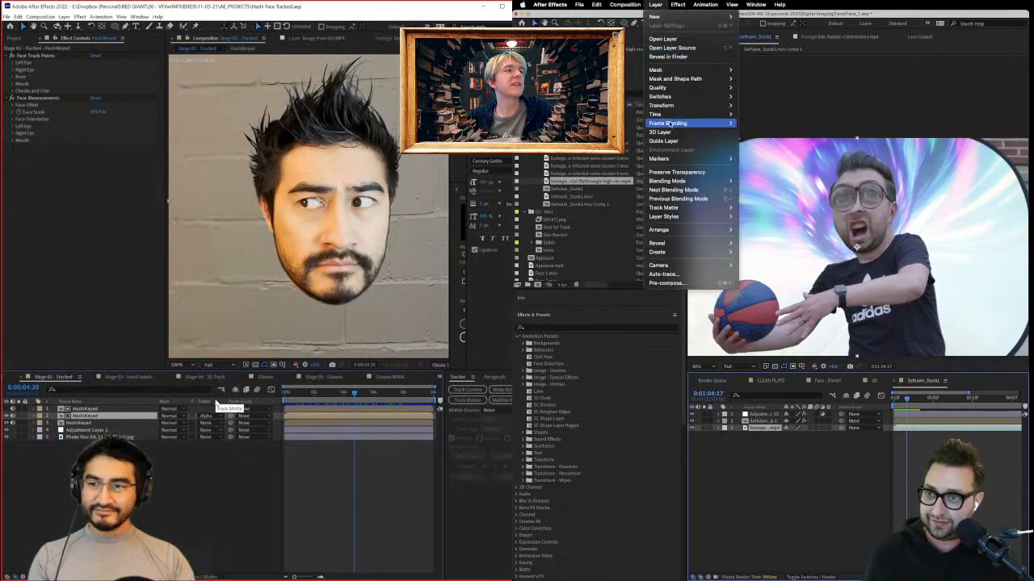
{"action": "mouse_move", "coordinate": [667, 116]}
{"action": "left_click", "coordinate": [759, 126]}
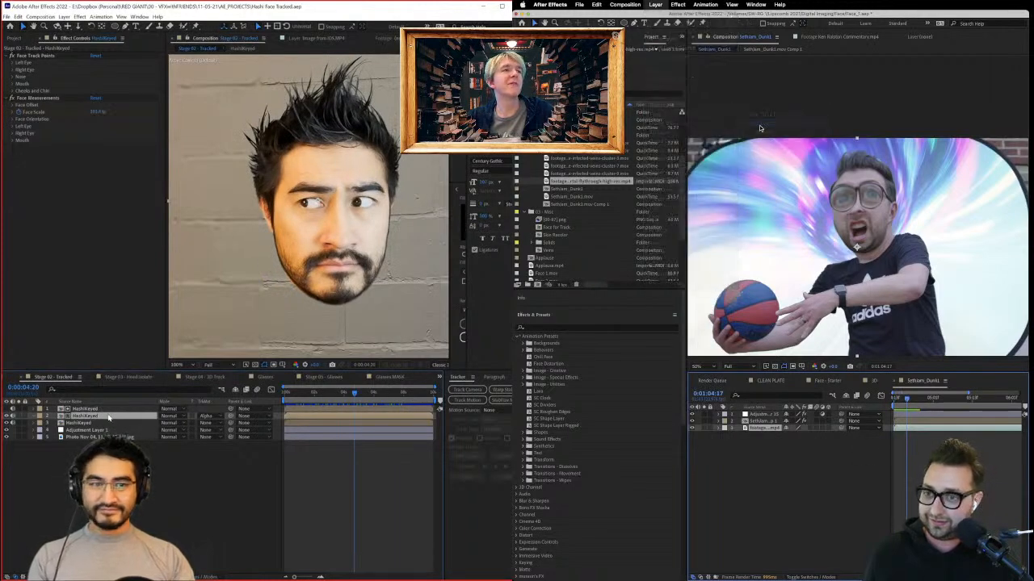
{"action": "left_click_drag", "start_coordinate": [903, 399], "coordinate": [894, 399]}
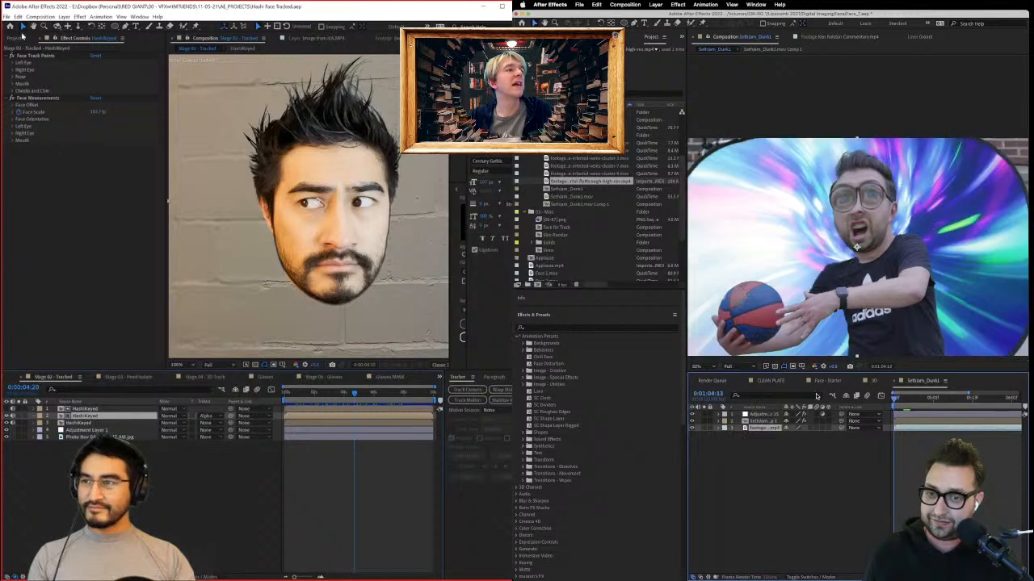
Step: In the face-tracking project's instance, open the recent VoldyNose project, version 04
{"action": "left_click", "coordinate": [6, 16]}
{"action": "mouse_move", "coordinate": [26, 50]}
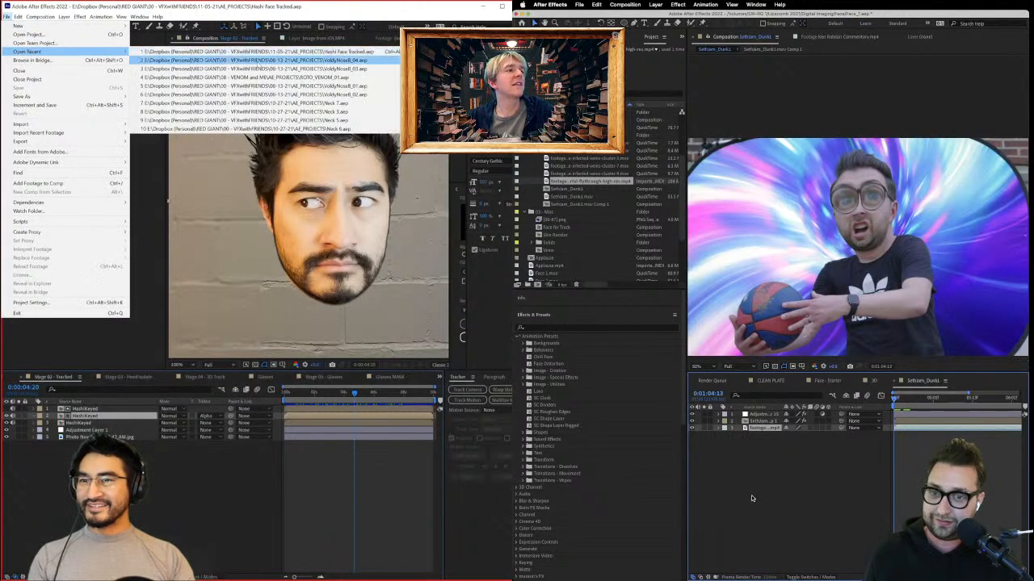
{"action": "left_click", "coordinate": [257, 61]}
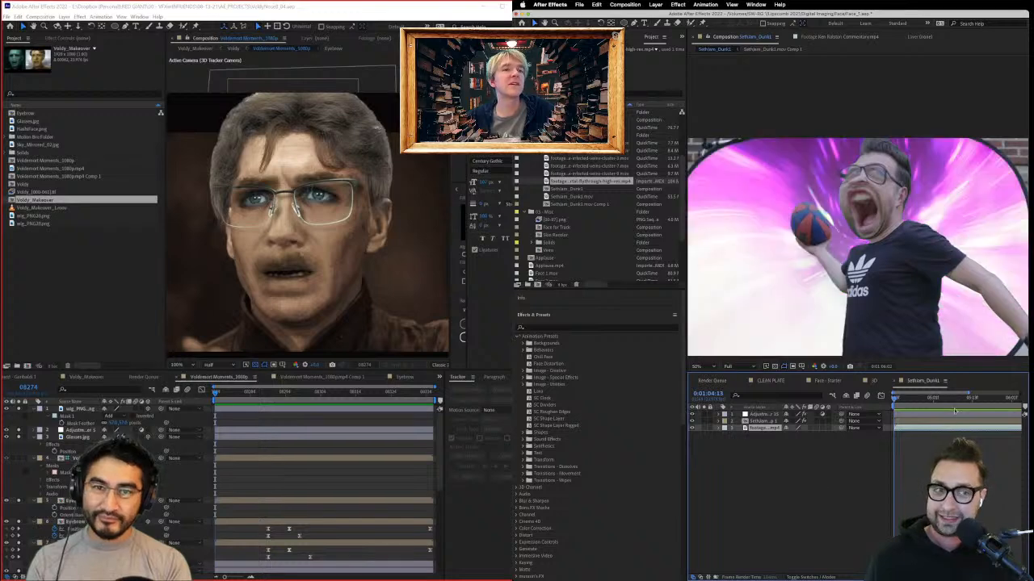
Step: Review the basketball composite around 0:01:05:15 and preview the whole frame of the Voldemort Moments_1080p composition
{"action": "left_click", "coordinate": [909, 399]}
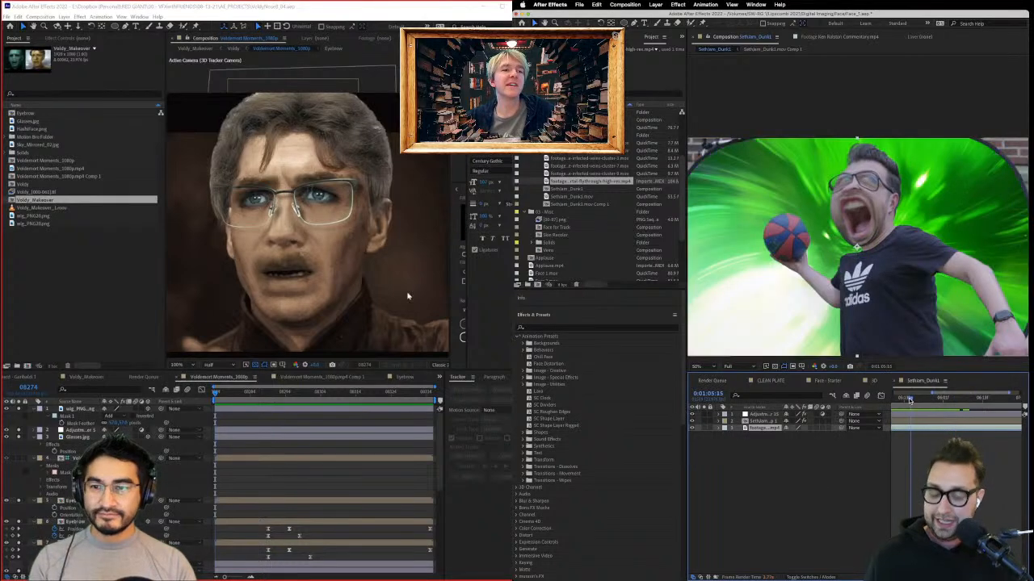
{"action": "key", "text": "minus"}
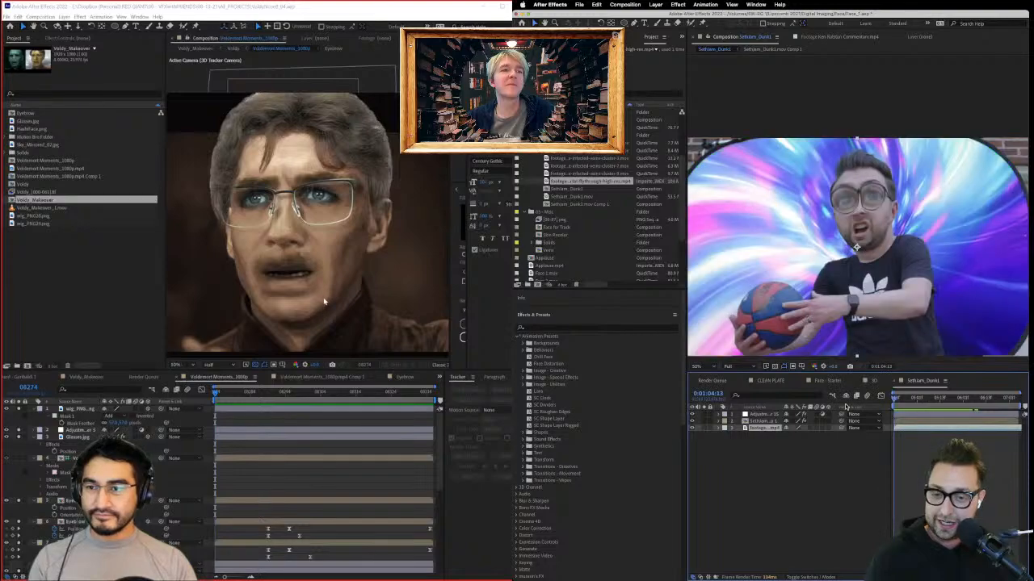
{"action": "scroll", "coordinate": [323, 302], "scroll_direction": "down", "scroll_amount": 1}
{"action": "left_click_drag", "start_coordinate": [269, 393], "coordinate": [74, 444]}
{"action": "key", "text": "space"}
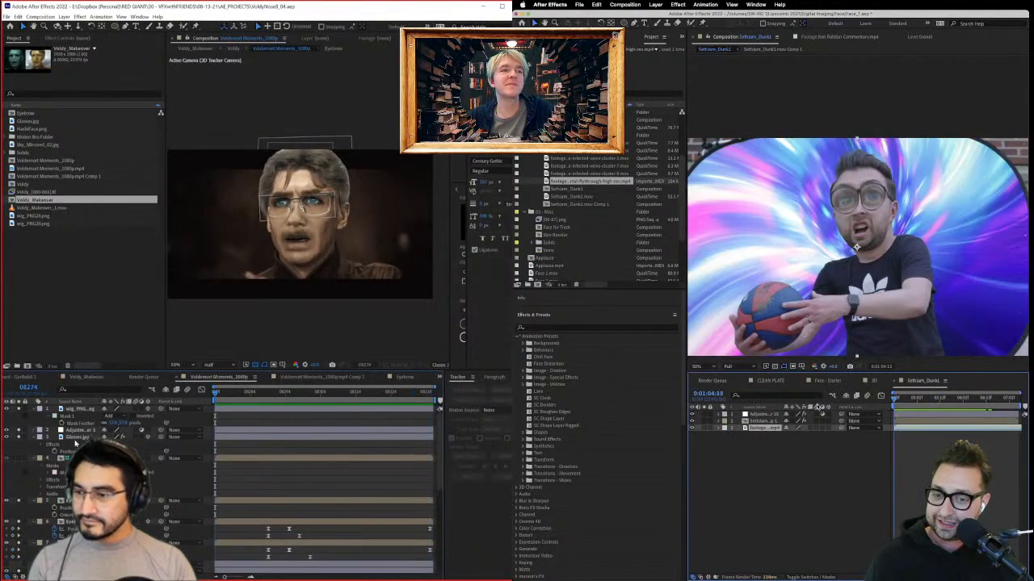
{"action": "key", "text": "space"}
Step: Create a new composition from Voldemort Moments_1080p and open its nested layer for rotoscoping
{"action": "left_click_drag", "start_coordinate": [58, 161], "coordinate": [28, 368]}
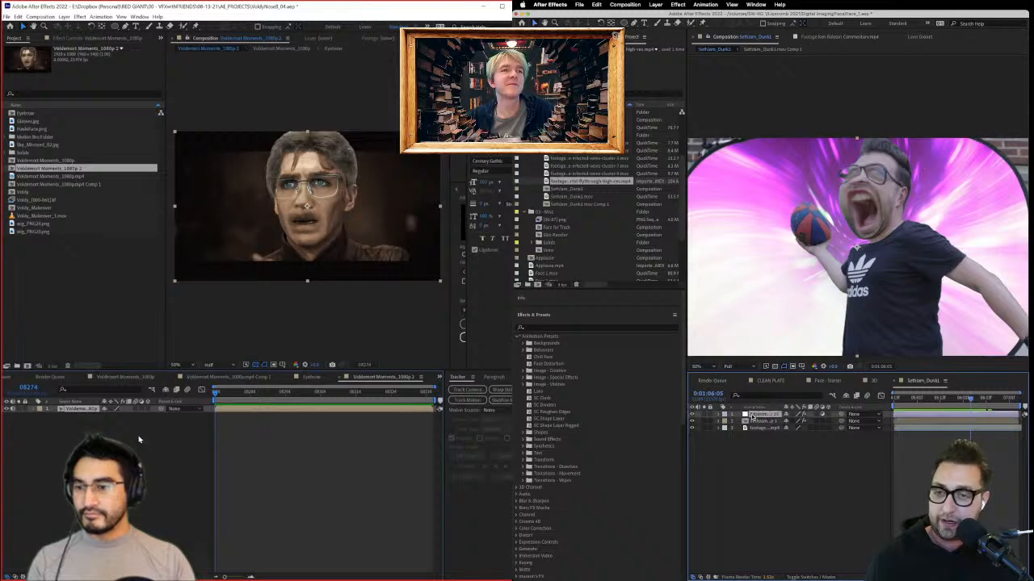
{"action": "right_click", "coordinate": [325, 212]}
{"action": "mouse_move", "coordinate": [352, 355]}
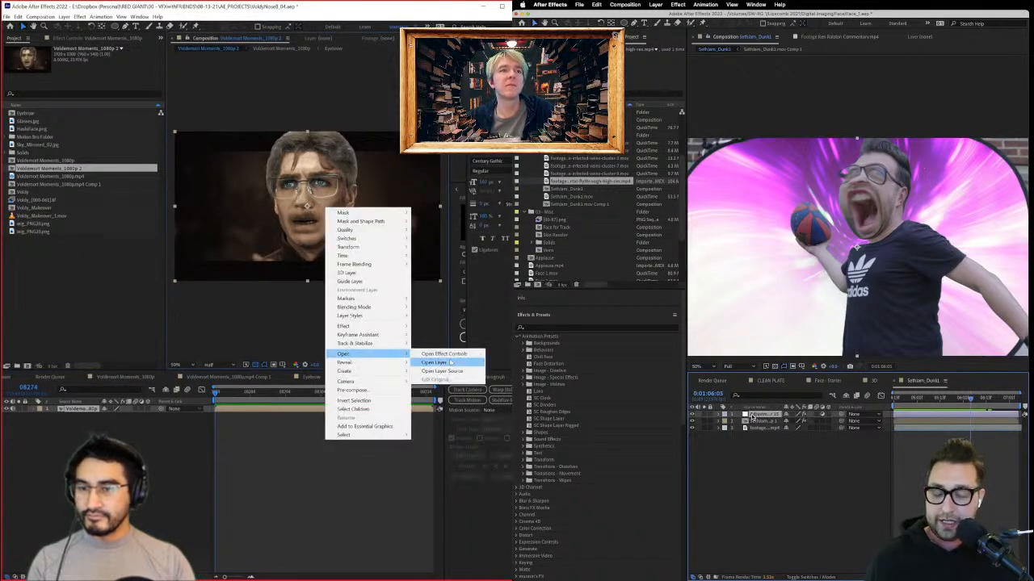
{"action": "left_click", "coordinate": [436, 363]}
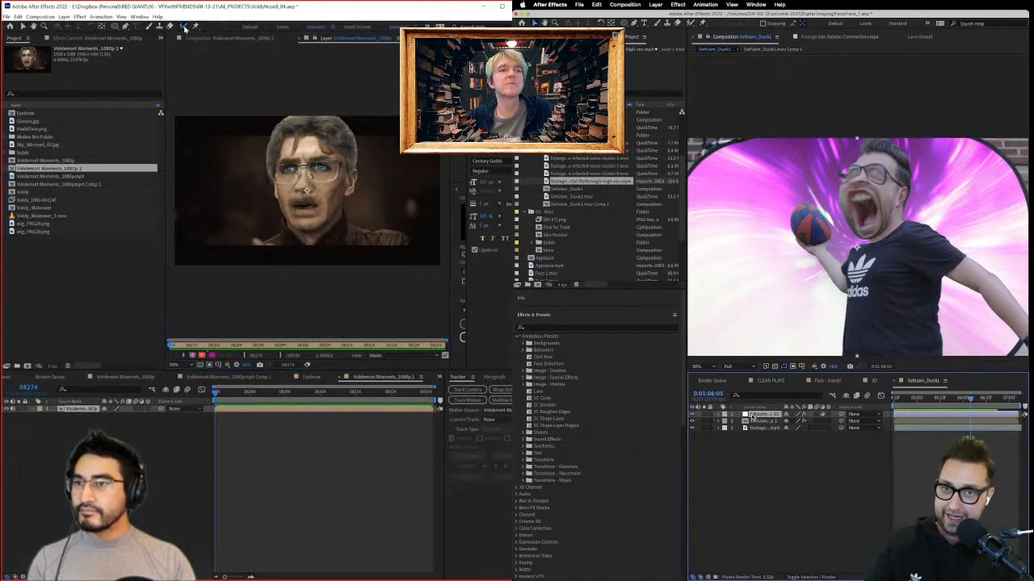
Step: Roto Brush the man's head and shoulders as foreground, exclude the background, and reveal the basketball adjustment layer's keyframes
{"action": "left_click_drag", "start_coordinate": [289, 132], "coordinate": [290, 197]}
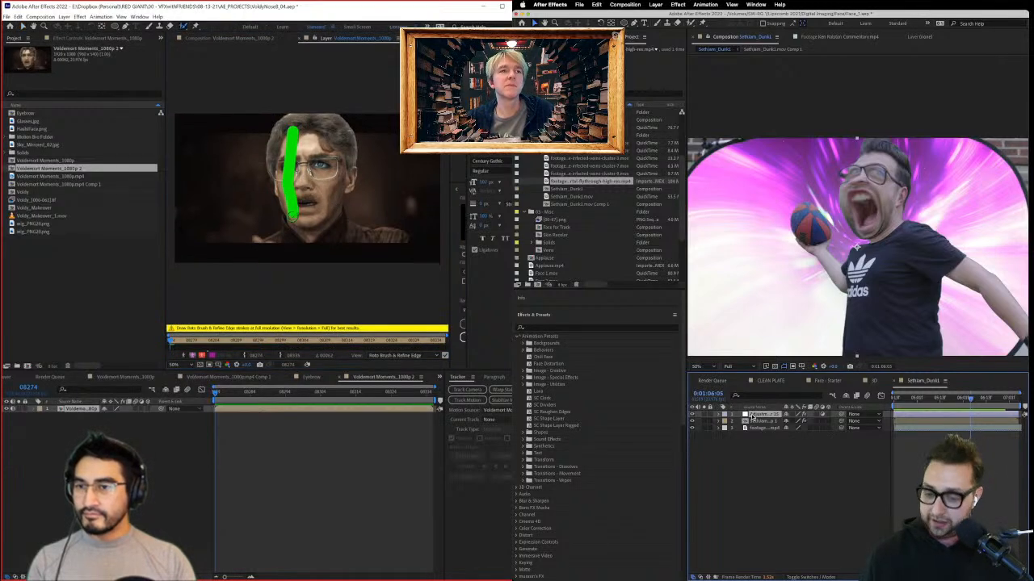
{"action": "left_click_drag", "start_coordinate": [285, 235], "coordinate": [291, 237]}
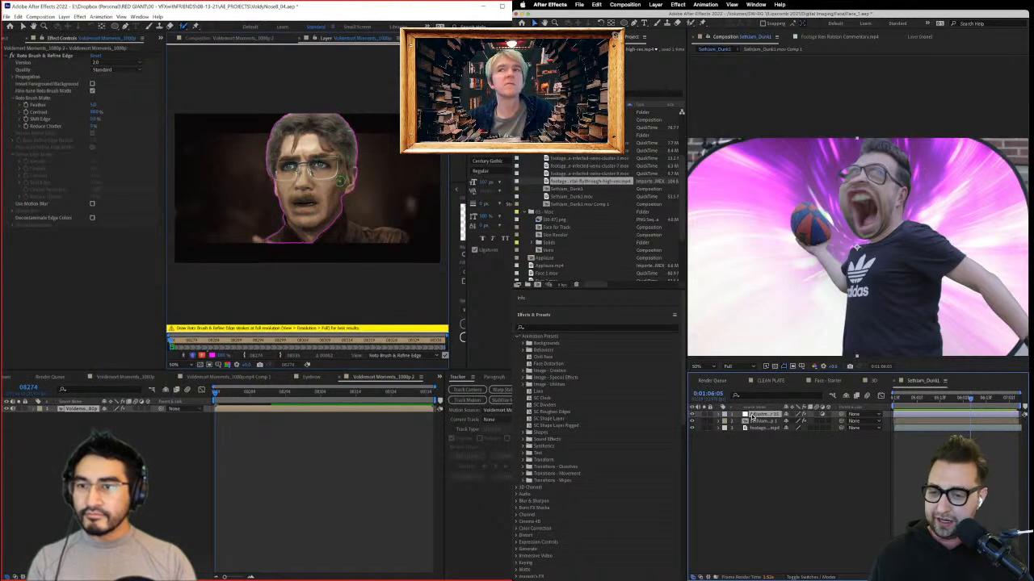
{"action": "key", "text": "u"}
{"action": "mouse_move", "coordinate": [346, 236]}
{"action": "left_mouse_down"}
{"action": "mouse_move", "coordinate": [402, 245]}
{"action": "mouse_move", "coordinate": [370, 214]}
{"action": "left_mouse_up"}
{"action": "key", "text": "u"}
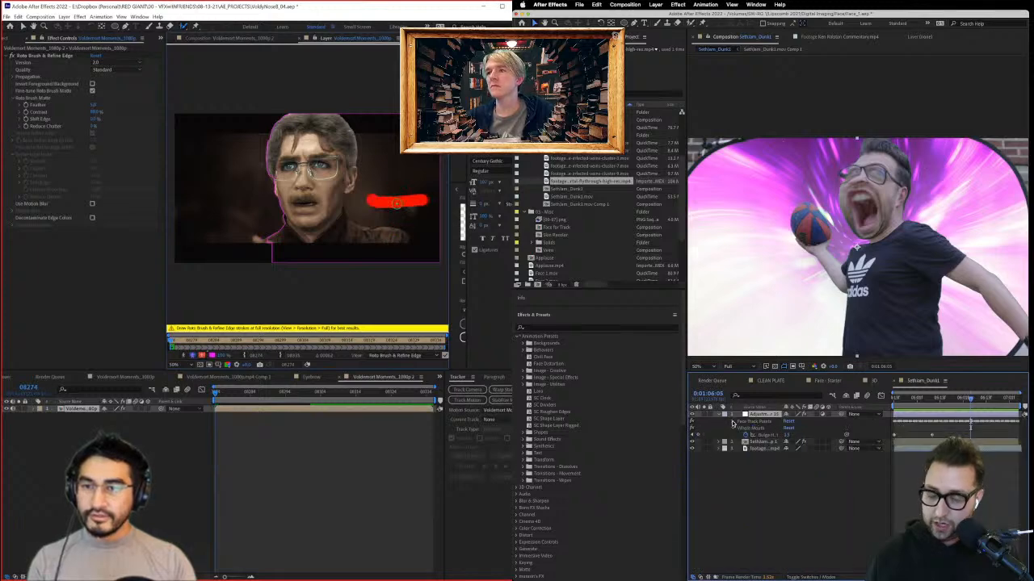
{"action": "left_click_drag", "start_coordinate": [273, 243], "coordinate": [234, 243]}
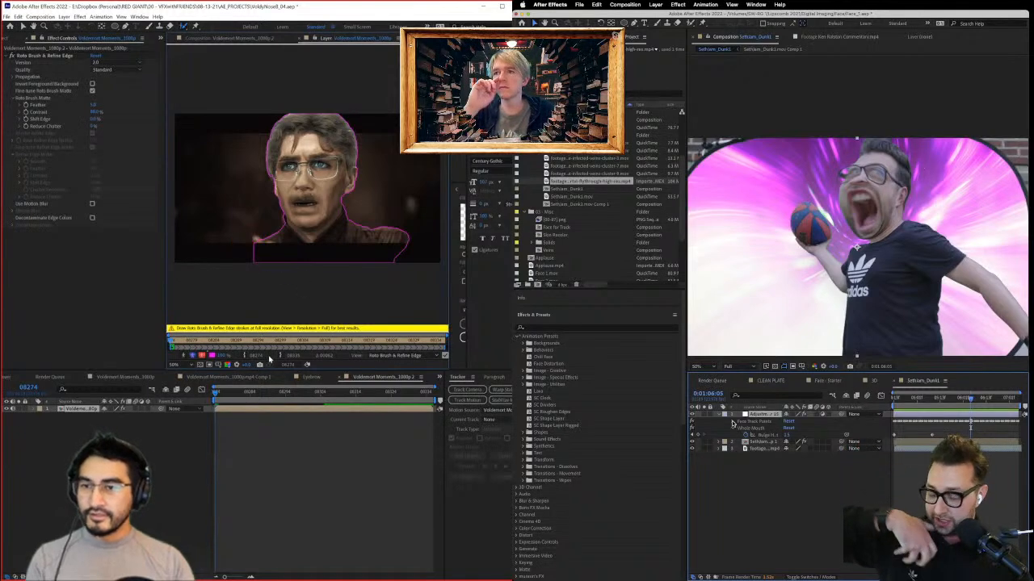
Step: Refine the Roto Brush matte around the man's neck, collar and face edges, and adjust its Reduce Chatter
{"action": "scroll", "coordinate": [367, 193], "scroll_direction": "up", "scroll_amount": 1}
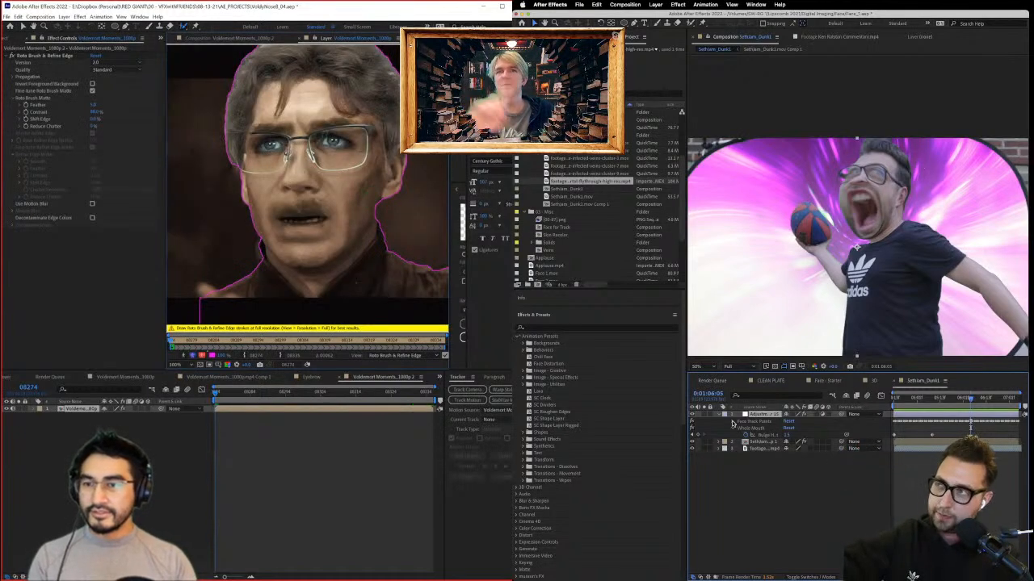
{"action": "left_click_drag", "start_coordinate": [256, 258], "coordinate": [268, 251]}
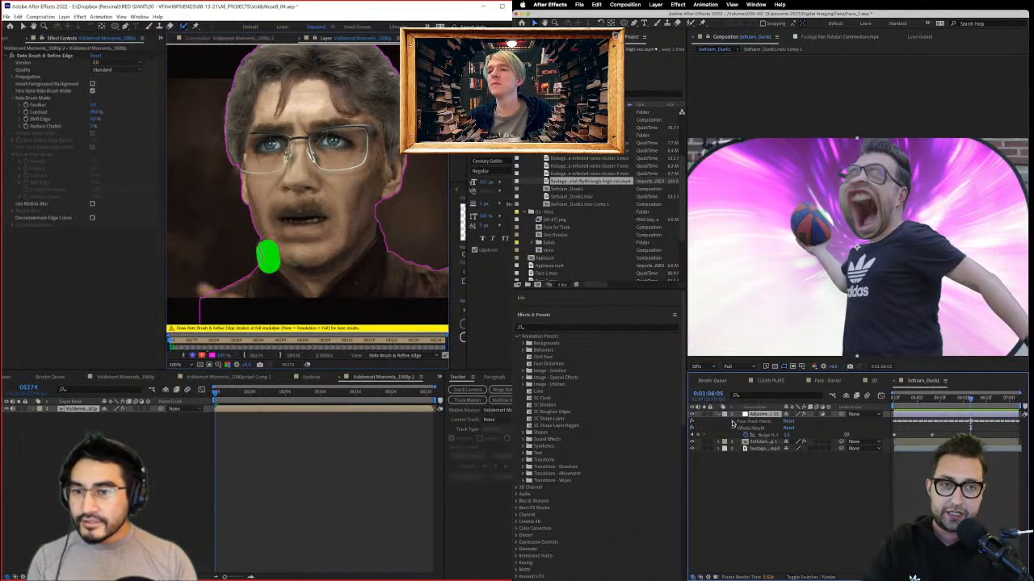
{"action": "left_click_drag", "start_coordinate": [364, 200], "coordinate": [362, 236]}
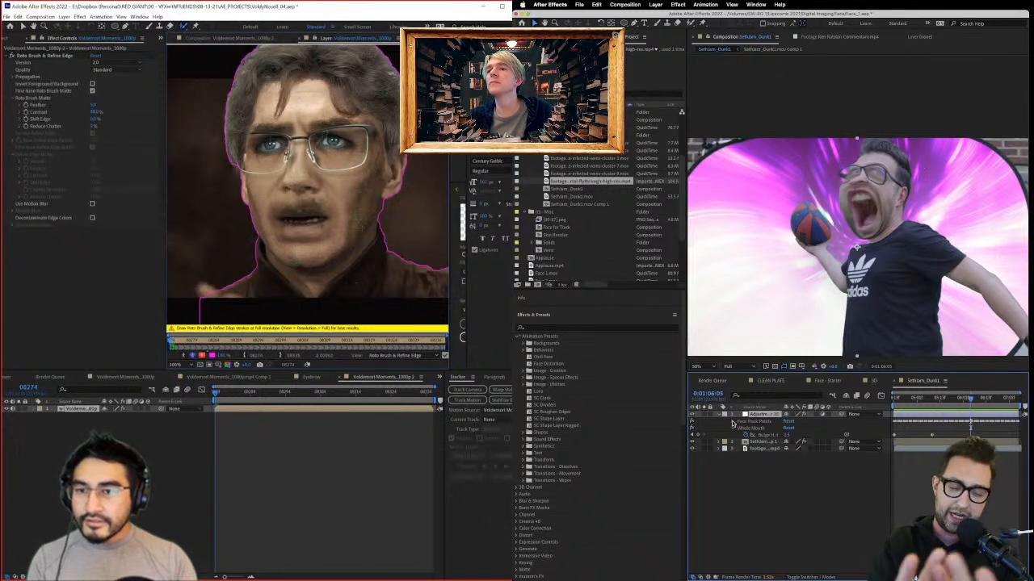
{"action": "left_click", "coordinate": [390, 214], "text": "alt"}
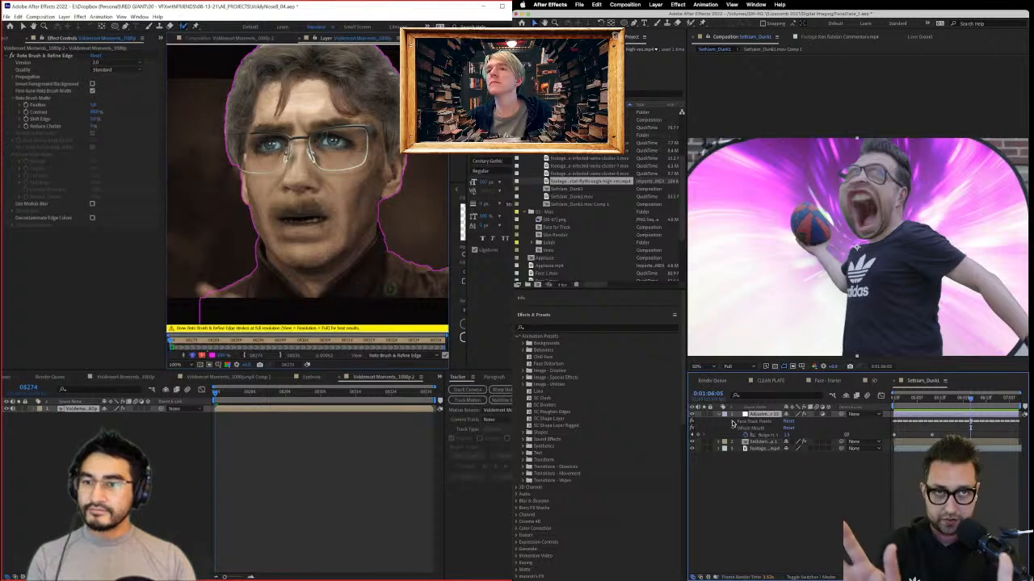
{"action": "left_click", "coordinate": [247, 162]}
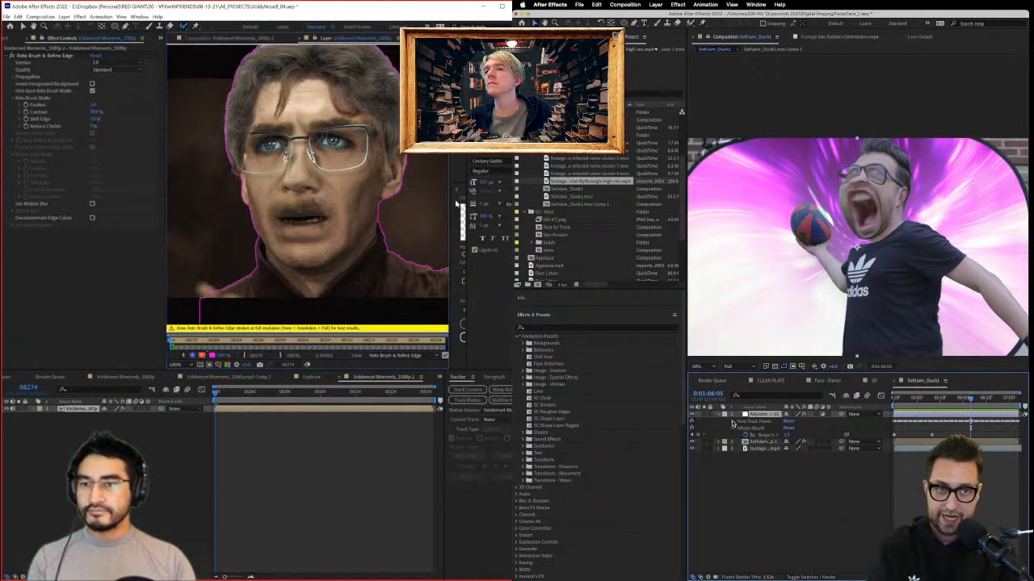
{"action": "left_click_drag", "start_coordinate": [92, 126], "coordinate": [120, 132]}
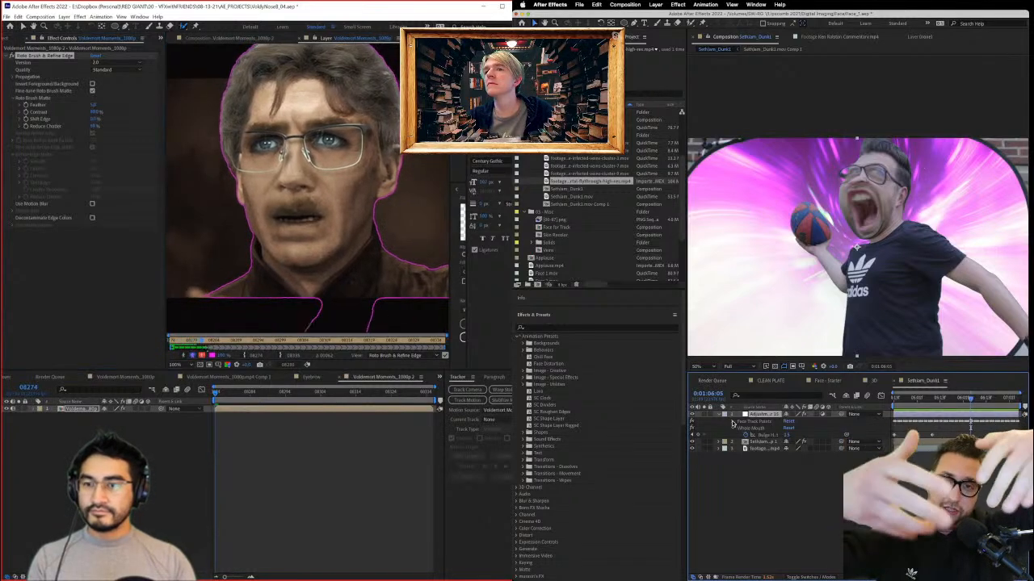
Step: Inspect the man's cutout in its composition at Full resolution, and ready the Pen tool on the keyed basketball clip
{"action": "left_click", "coordinate": [211, 38]}
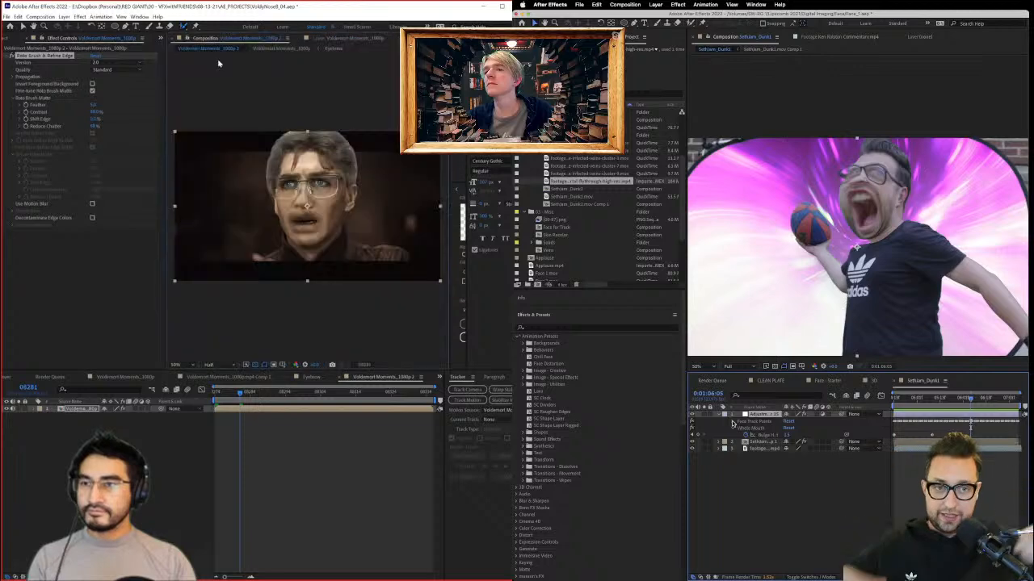
{"action": "left_click", "coordinate": [220, 364]}
{"action": "left_click", "coordinate": [218, 385]}
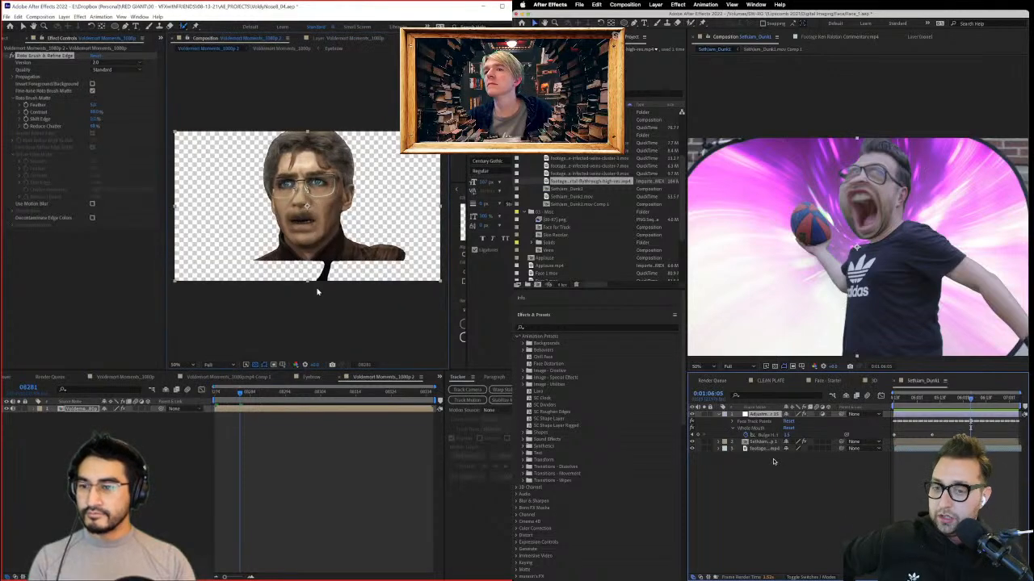
{"action": "left_click", "coordinate": [351, 38]}
{"action": "left_click", "coordinate": [760, 443]}
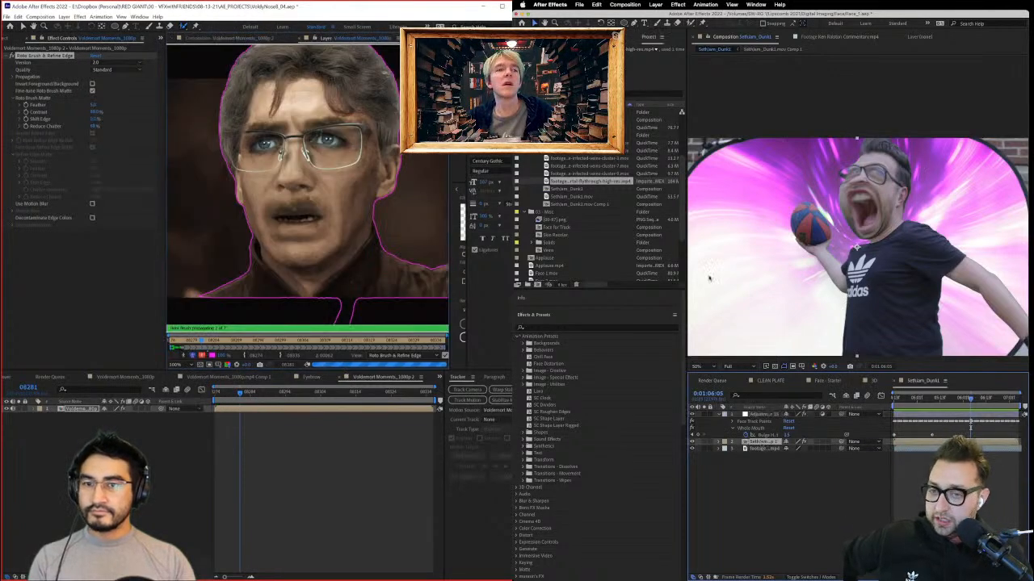
{"action": "left_click", "coordinate": [634, 24]}
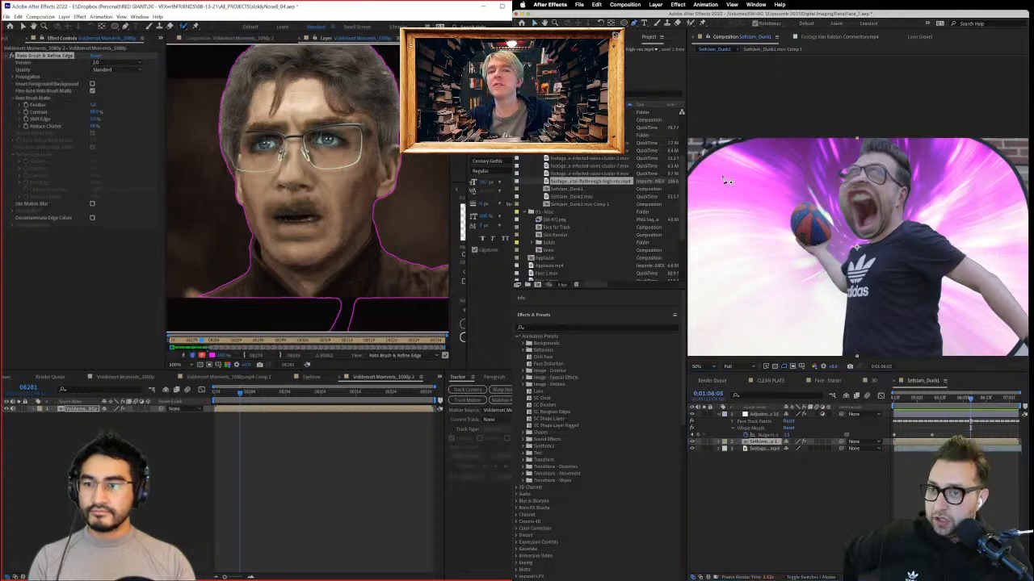
Step: Create a composition named Space in the basketball project with a duration of 5 seconds
{"action": "left_click", "coordinate": [660, 4]}
{"action": "mouse_move", "coordinate": [658, 16]}
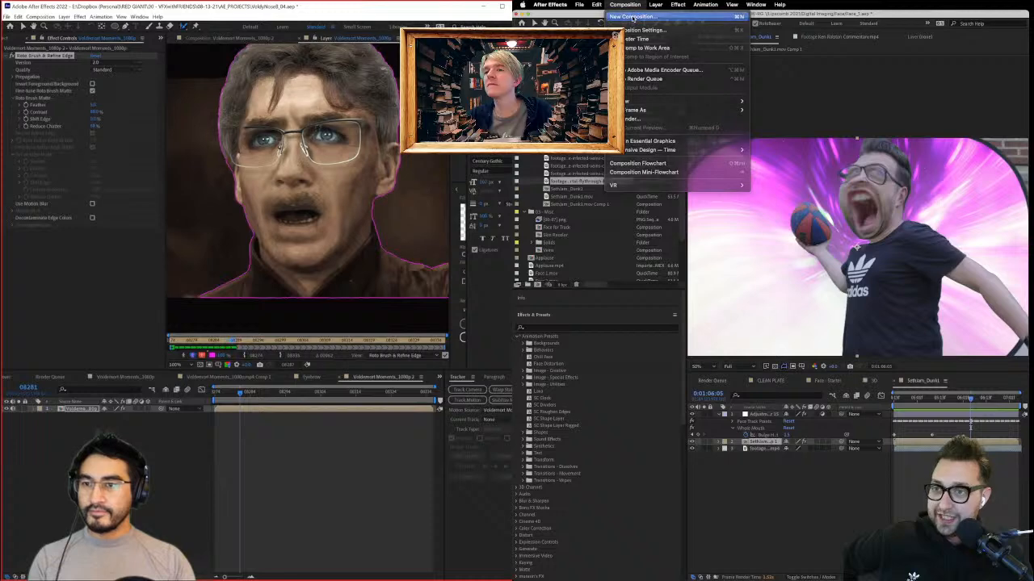
{"action": "left_click", "coordinate": [634, 18]}
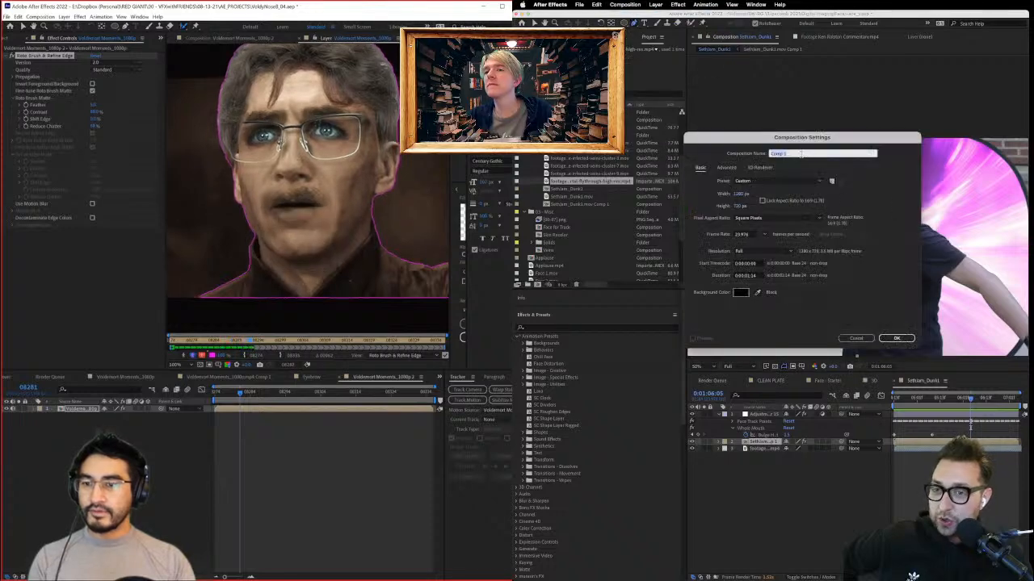
{"action": "type", "text": "Space"}
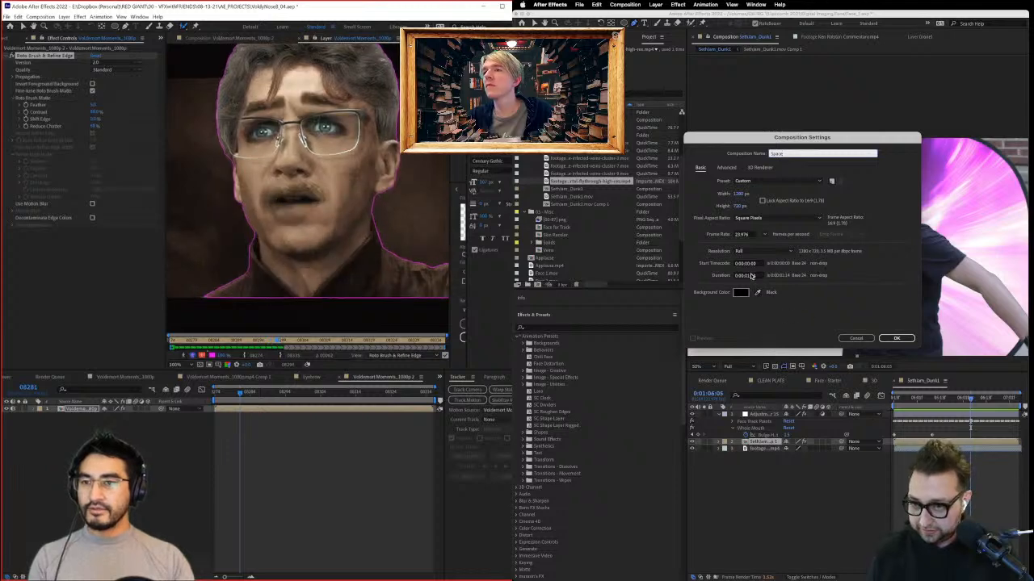
{"action": "left_click", "coordinate": [751, 276]}
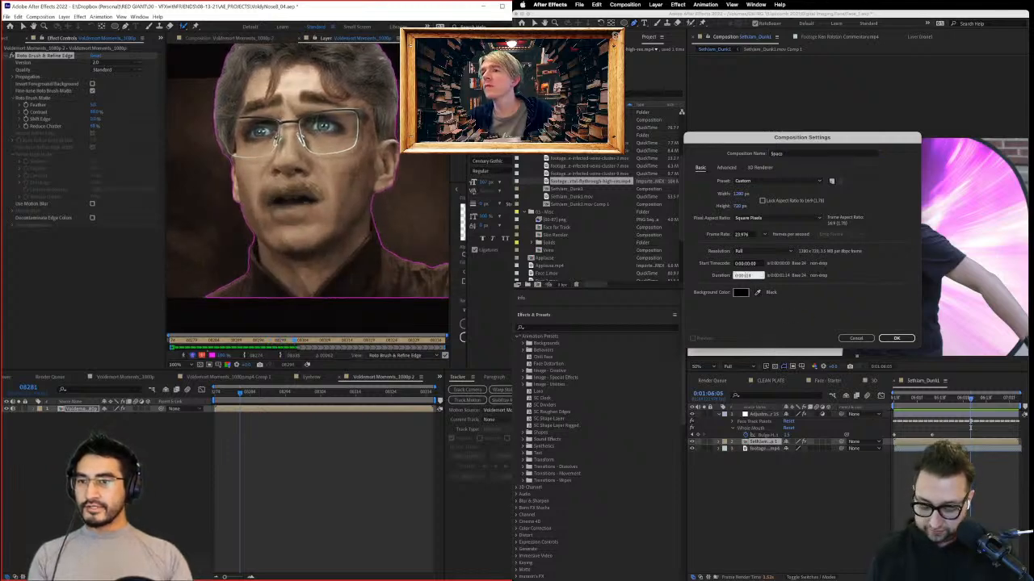
{"action": "type", "text": "5"}
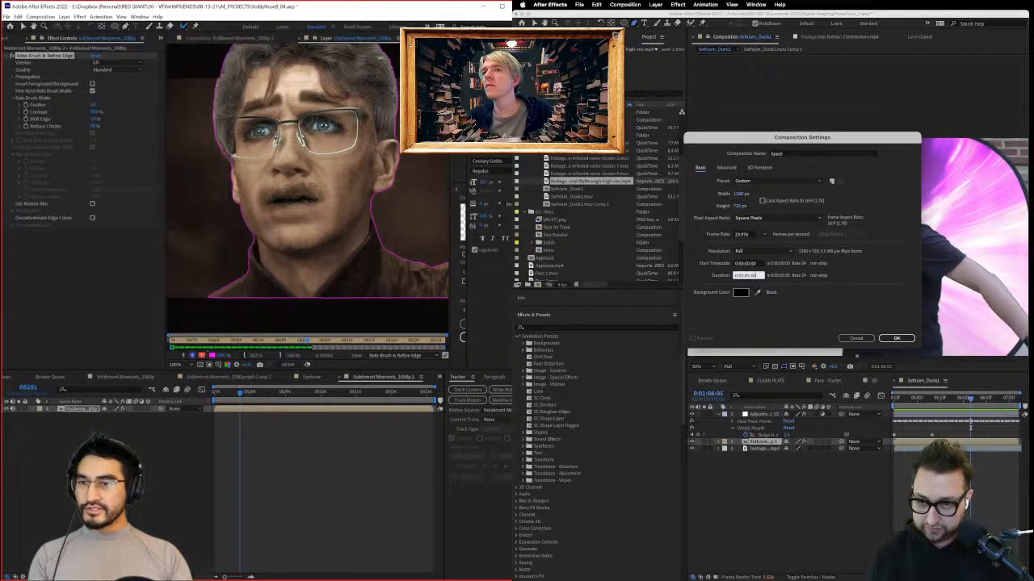
{"action": "left_click", "coordinate": [896, 338]}
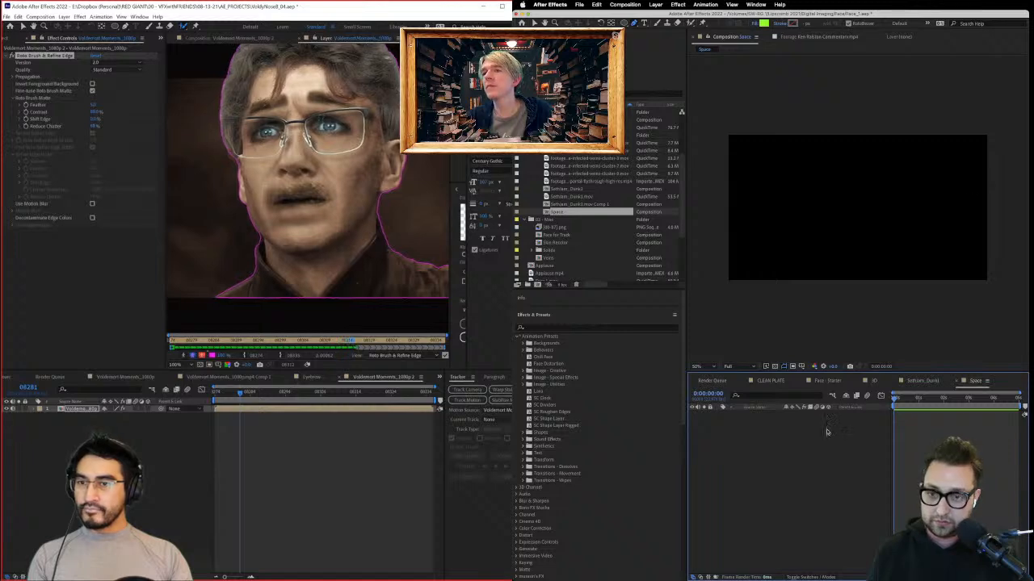
Step: Add a comp-sized black solid to the Space composition and apply the Particular effect to it
{"action": "left_click", "coordinate": [655, 4]}
{"action": "mouse_move", "coordinate": [702, 17]}
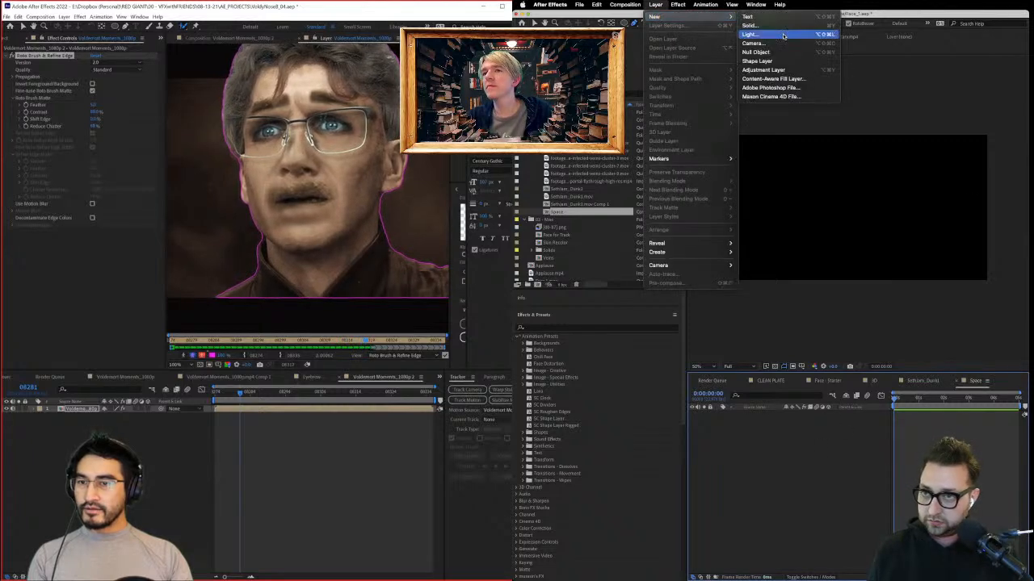
{"action": "left_click", "coordinate": [749, 25]}
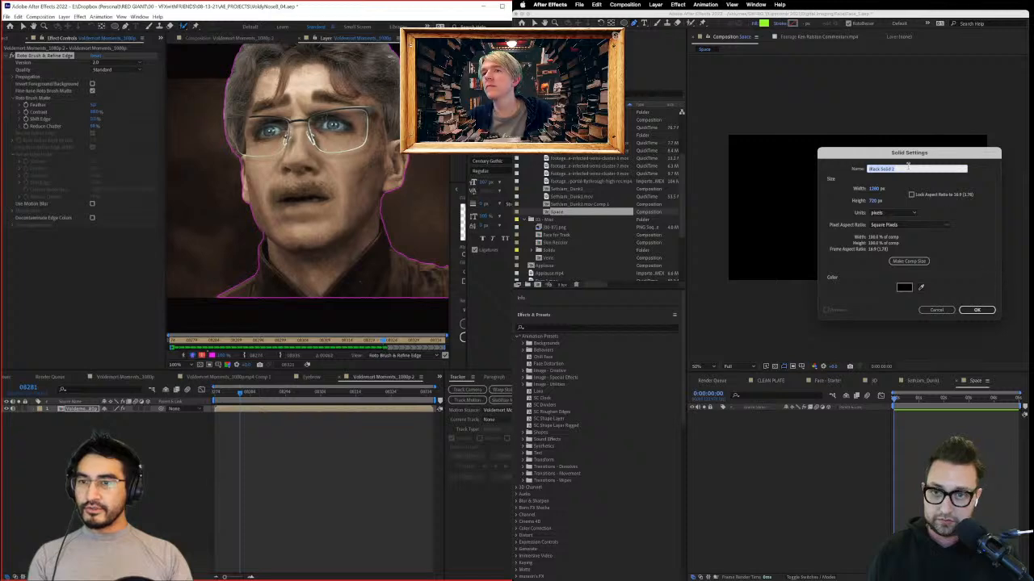
{"action": "left_click", "coordinate": [976, 309]}
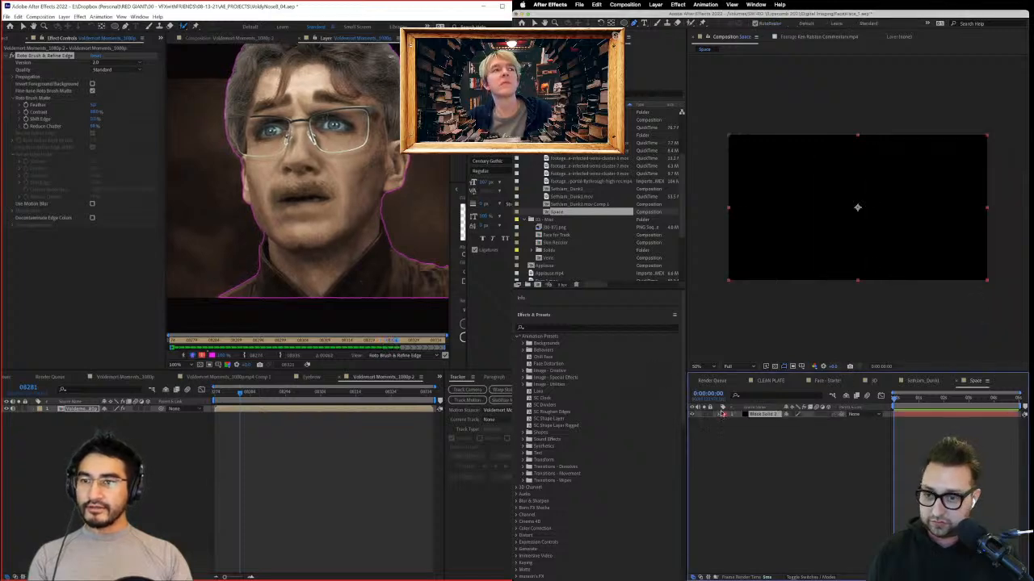
{"action": "key", "text": "ctrl+space"}
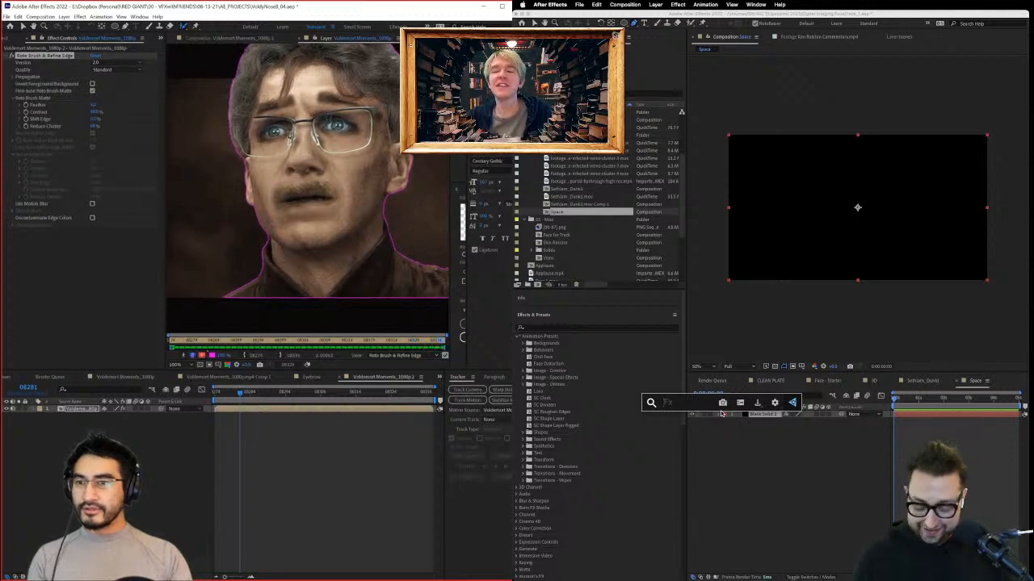
{"action": "type", "text": "partic"}
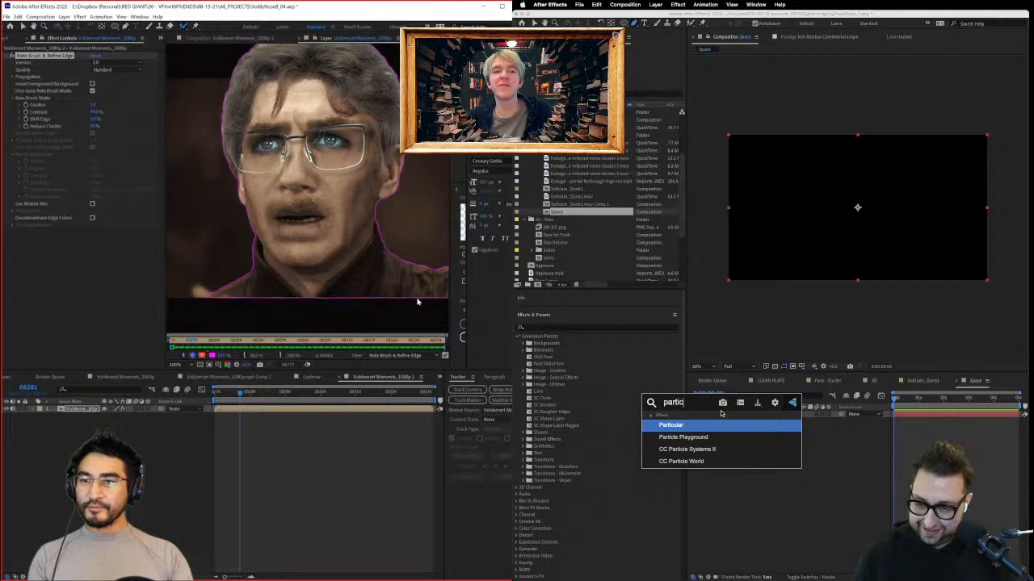
{"action": "key", "text": "Return"}
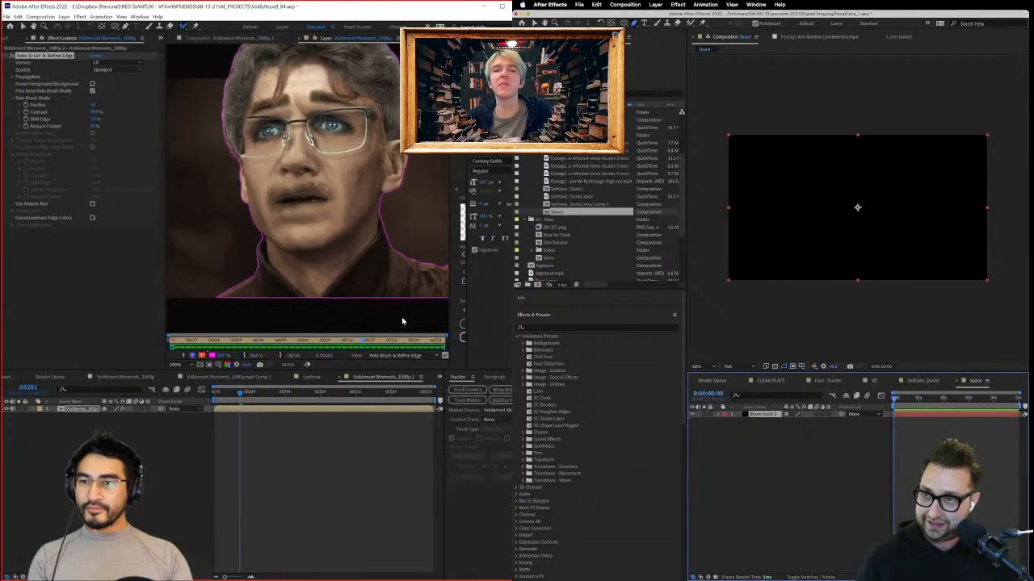
Step: Return to the man's cutout composition, scale the cutout up past the frame edges and reposition it
{"action": "scroll", "coordinate": [320, 164], "scroll_direction": "down", "scroll_amount": 1}
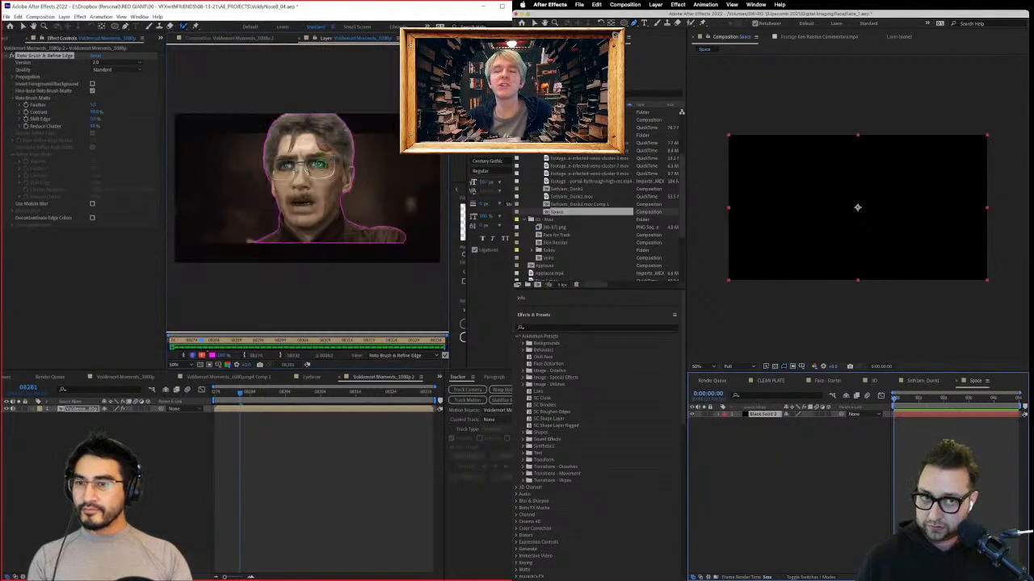
{"action": "scroll", "coordinate": [315, 228], "scroll_direction": "up", "scroll_amount": 1}
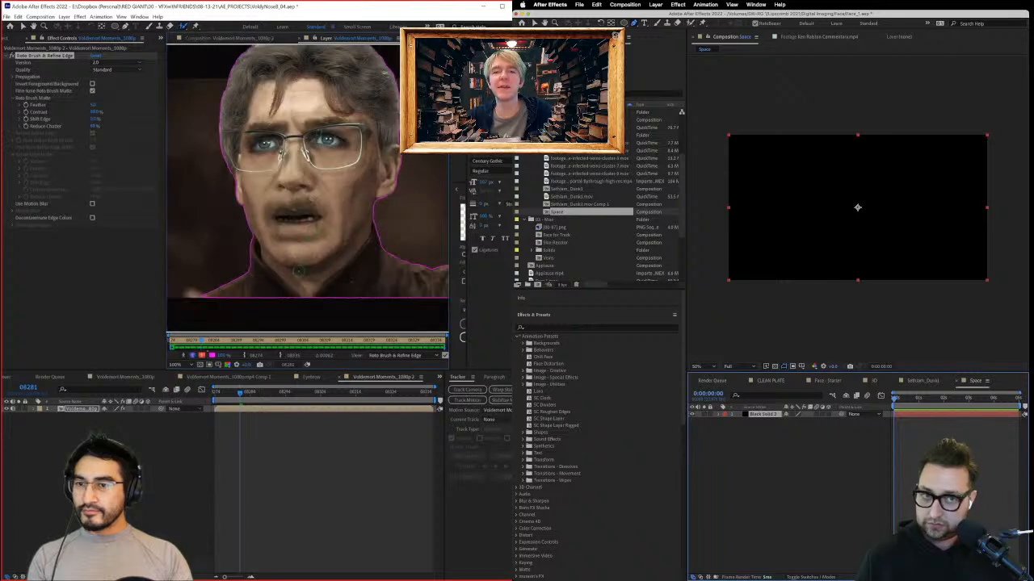
{"action": "left_click", "coordinate": [234, 38]}
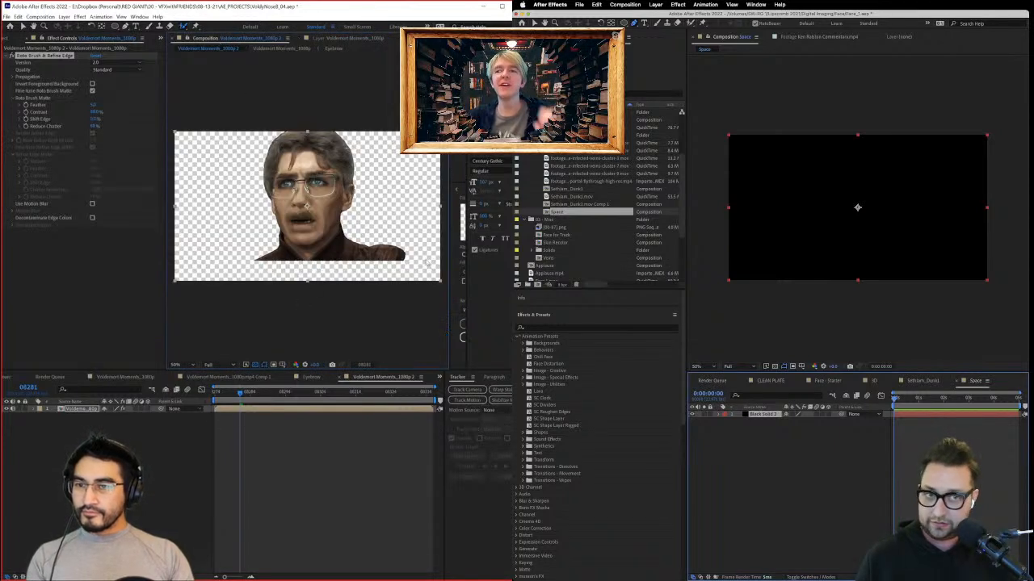
{"action": "left_click_drag", "start_coordinate": [442, 287], "coordinate": [453, 301]}
{"action": "mouse_move", "coordinate": [385, 218]}
{"action": "left_mouse_down"}
{"action": "mouse_move", "coordinate": [385, 239]}
{"action": "mouse_move", "coordinate": [391, 225]}
{"action": "left_mouse_up"}
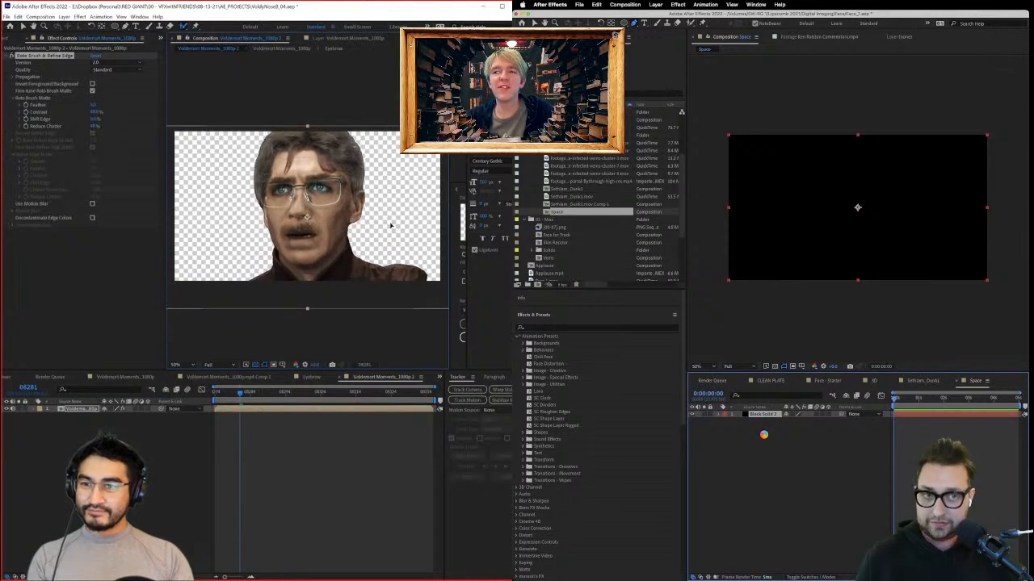
{"action": "key", "text": "comma"}
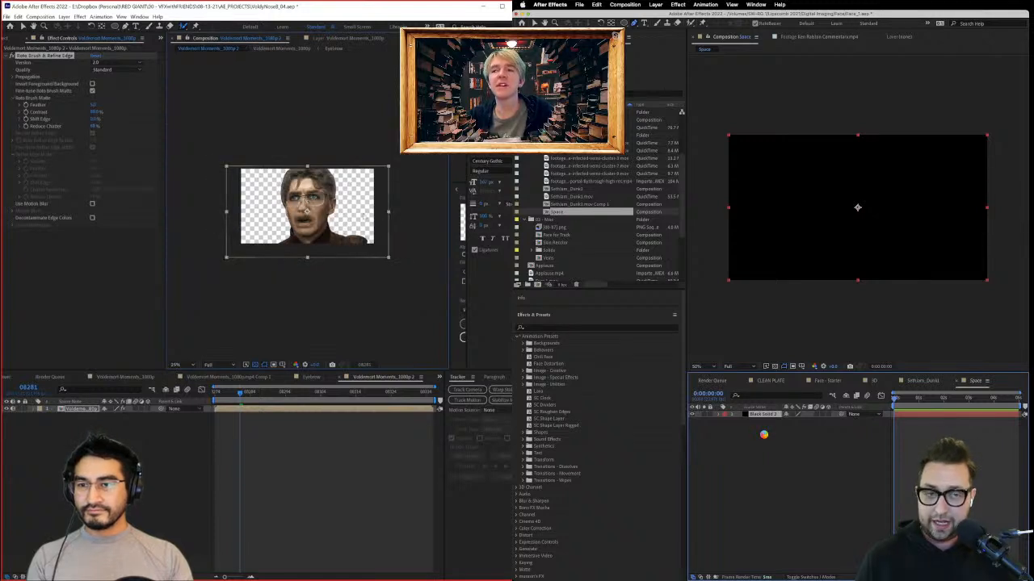
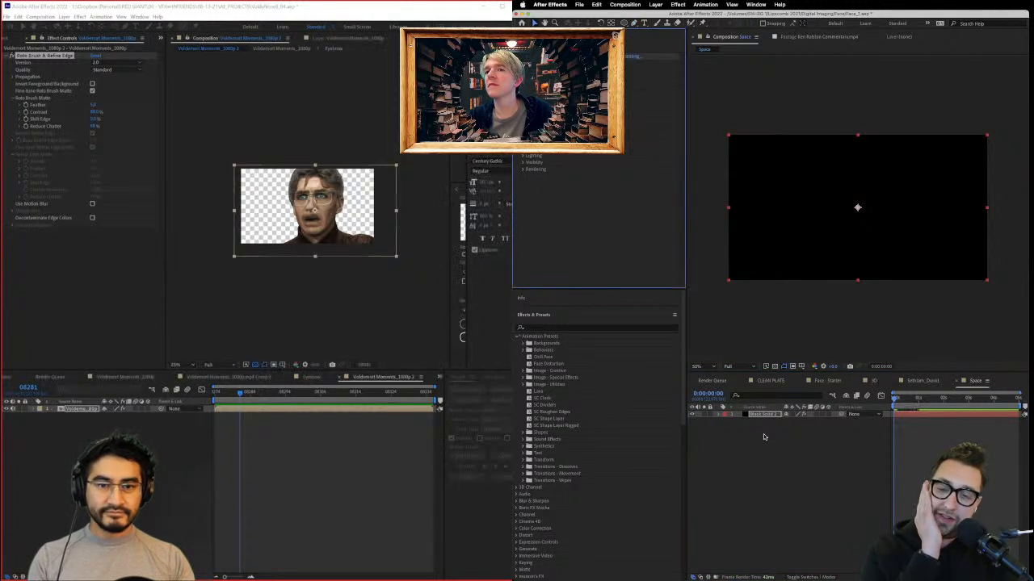
Step: Select the black solid in the Space composition and set the viewer magnification to Fit up to 100%
{"action": "left_click", "coordinate": [767, 444]}
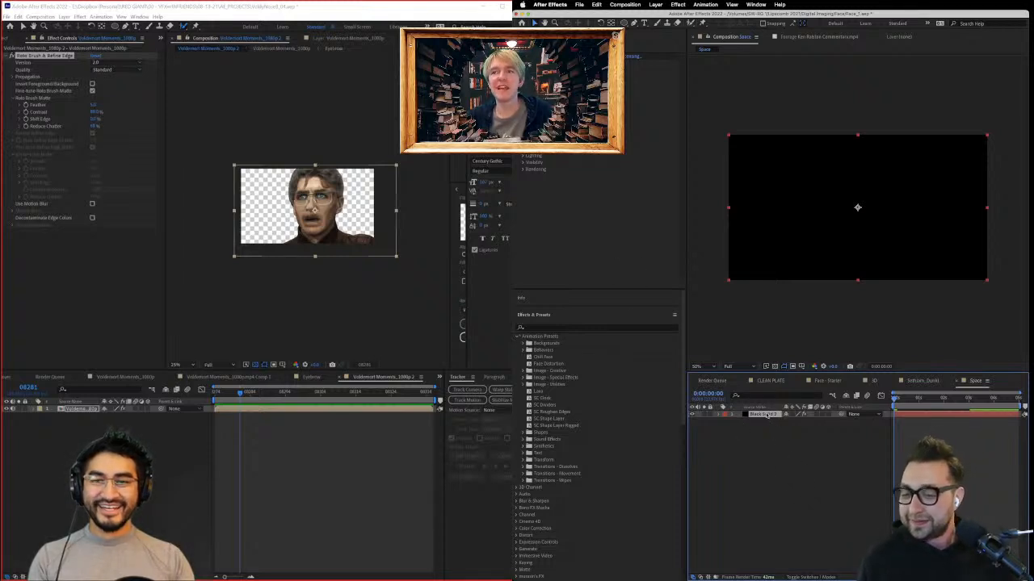
{"action": "left_click", "coordinate": [699, 367]}
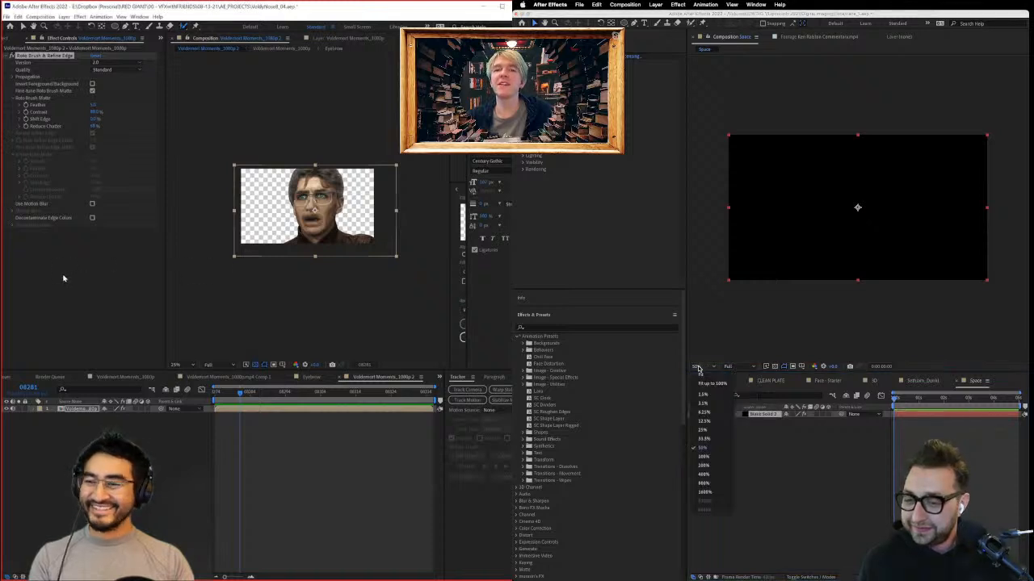
{"action": "left_click", "coordinate": [713, 385]}
Step: Import the Jeopardy set JPG from the 11-05-21 RENDERS folder into the Voldemort project
{"action": "left_click", "coordinate": [10, 39]}
{"action": "double_click", "coordinate": [71, 249]}
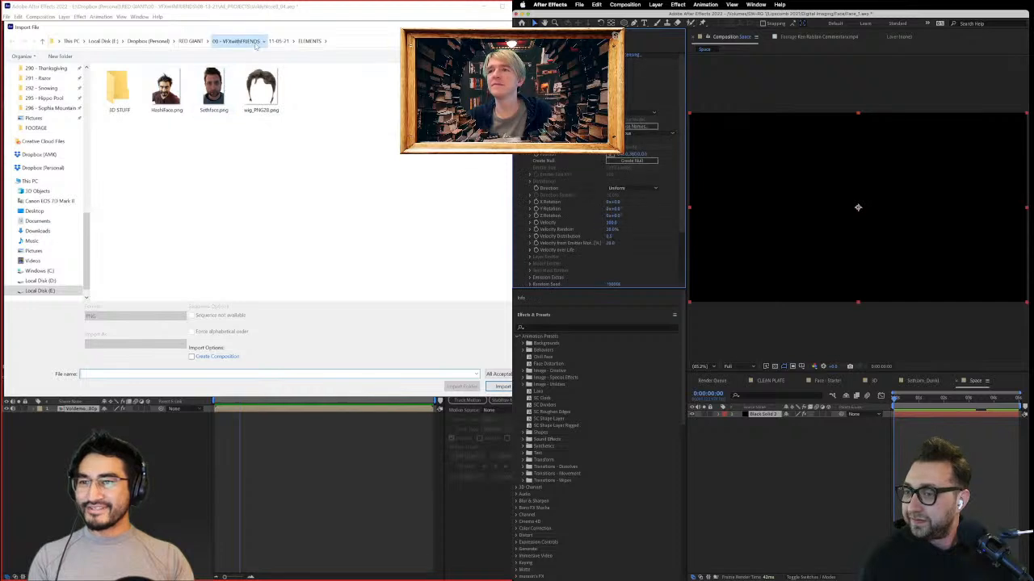
{"action": "left_click", "coordinate": [239, 41]}
{"action": "left_click", "coordinate": [280, 42]}
{"action": "scroll", "coordinate": [135, 265], "scroll_direction": "down", "scroll_amount": 3}
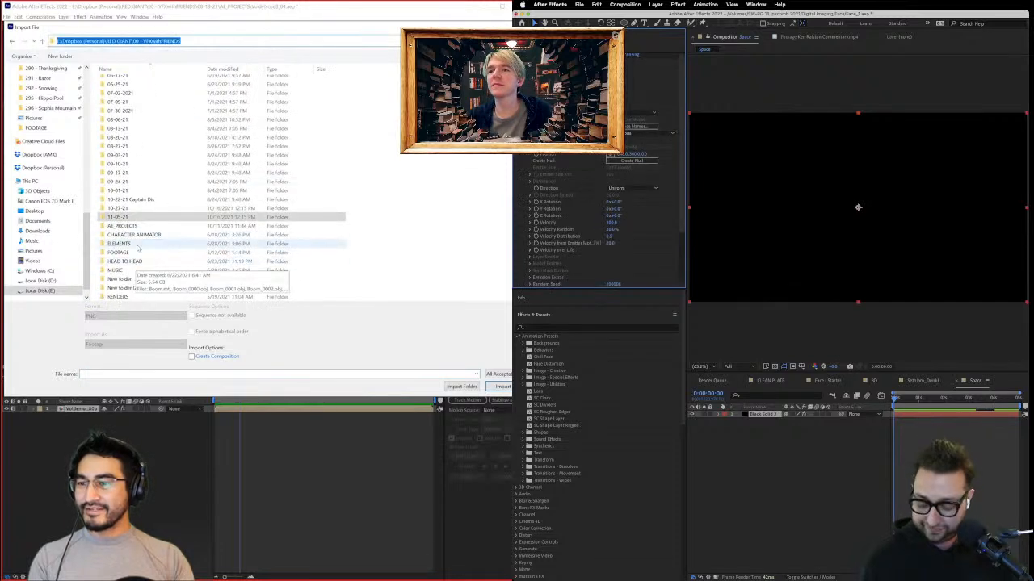
{"action": "double_click", "coordinate": [132, 219]}
{"action": "key", "text": "super+s"}
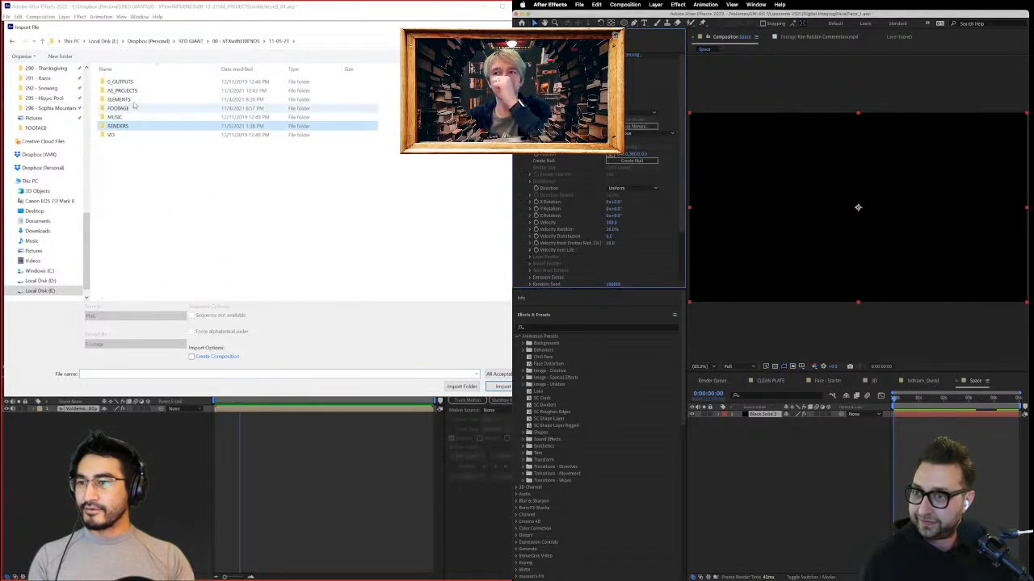
{"action": "double_click", "coordinate": [121, 99]}
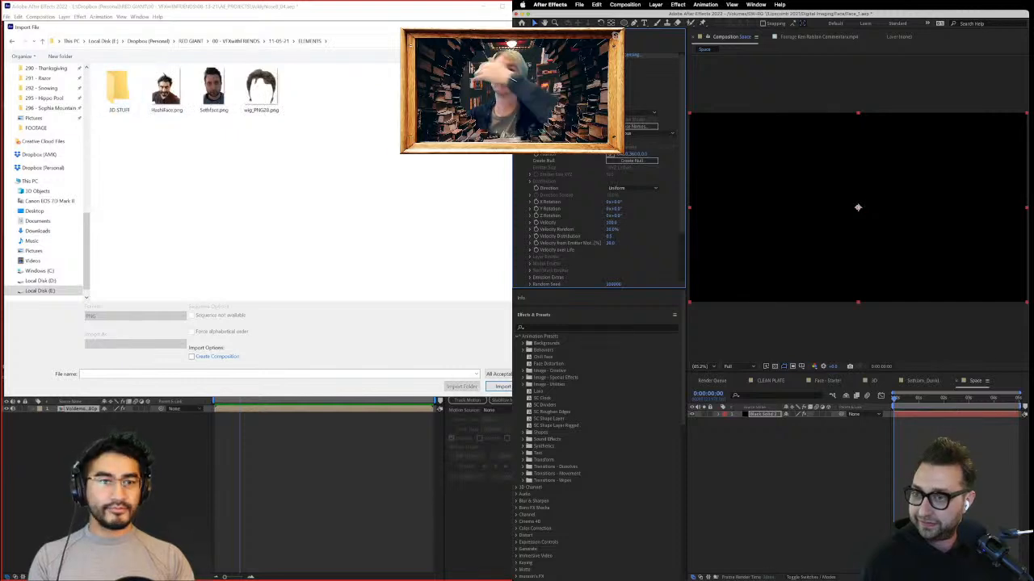
{"action": "left_click", "coordinate": [279, 40]}
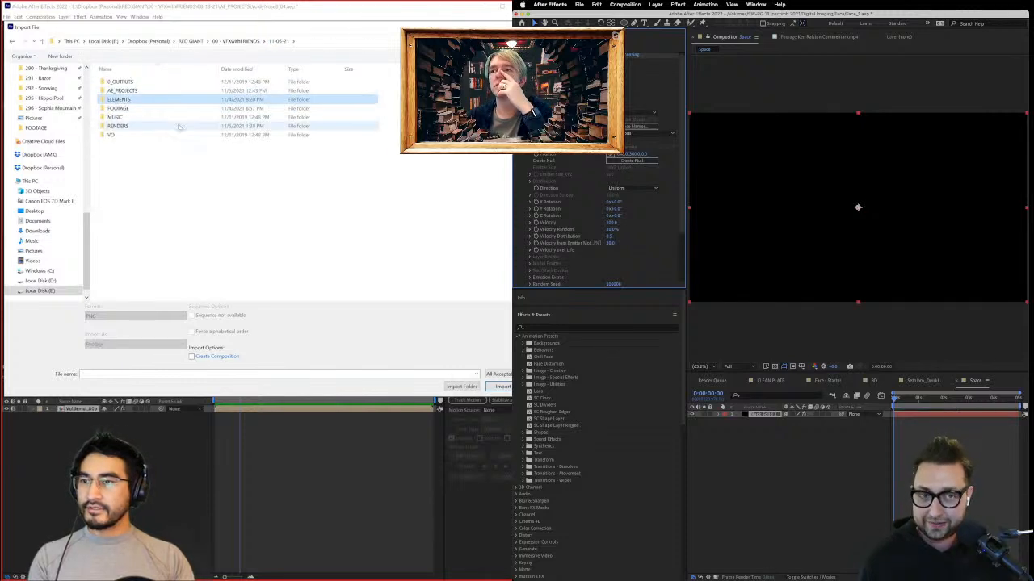
{"action": "double_click", "coordinate": [214, 105]}
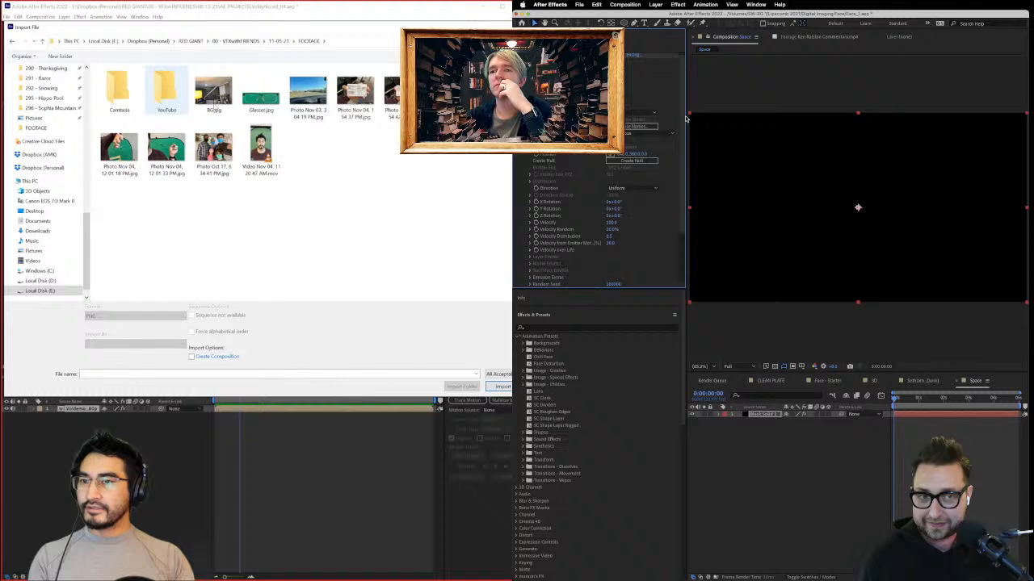
{"action": "left_click", "coordinate": [279, 41]}
{"action": "double_click", "coordinate": [148, 123]}
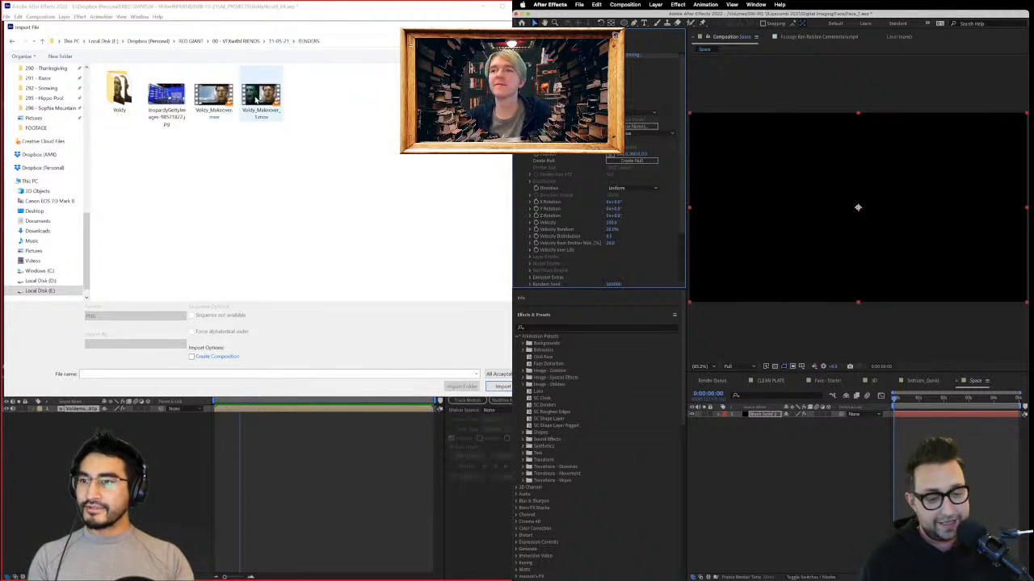
{"action": "double_click", "coordinate": [158, 95]}
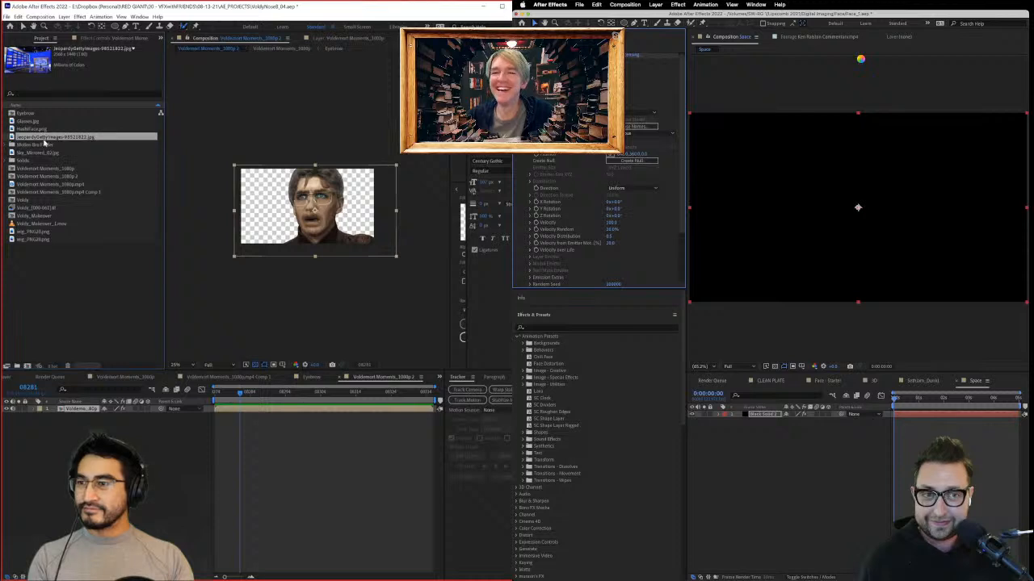
Step: Place the Jeopardy image beneath the man's cutout layer and shift it sideways as the background
{"action": "left_click_drag", "start_coordinate": [45, 139], "coordinate": [81, 416]}
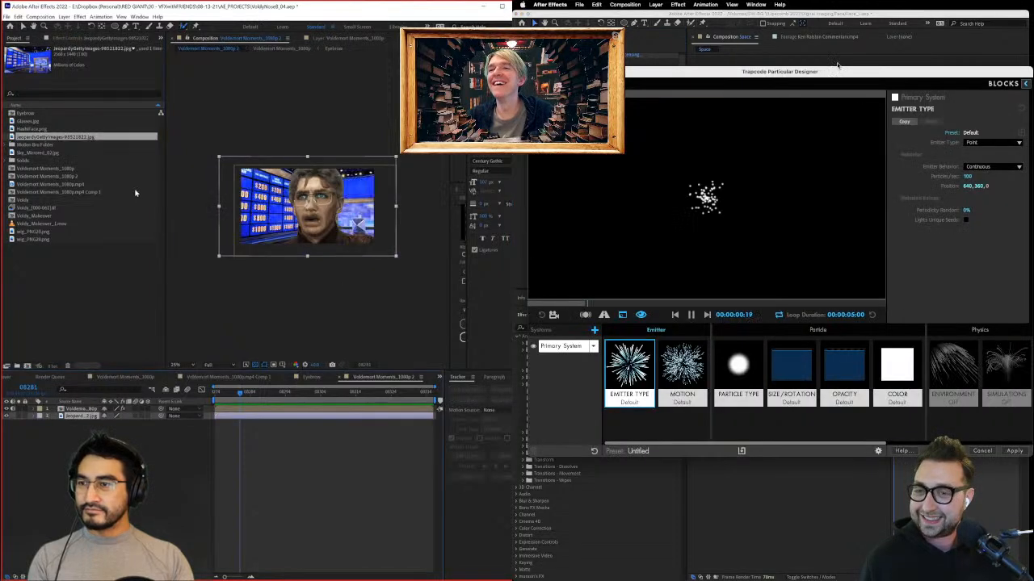
{"action": "left_click_drag", "start_coordinate": [835, 71], "coordinate": [811, 79]}
{"action": "scroll", "coordinate": [358, 266], "scroll_direction": "up", "scroll_amount": 2}
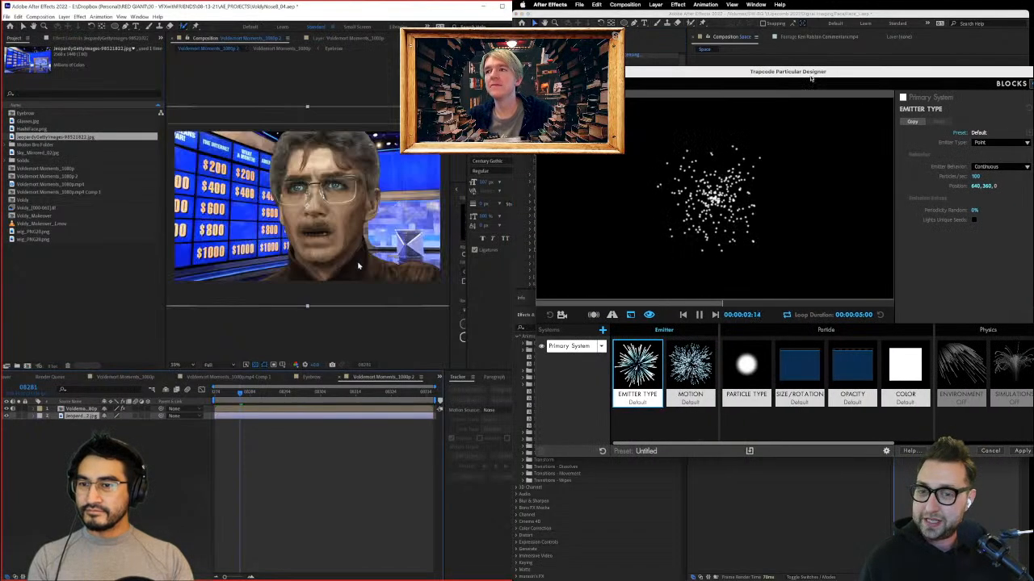
{"action": "left_click_drag", "start_coordinate": [387, 247], "coordinate": [355, 257]}
Step: Apply the Nature preset Starfield in Particular Designer, reopen the presets, and save the Voldemort project
{"action": "left_click", "coordinate": [557, 84]}
{"action": "scroll", "coordinate": [625, 286], "scroll_direction": "down", "scroll_amount": 3}
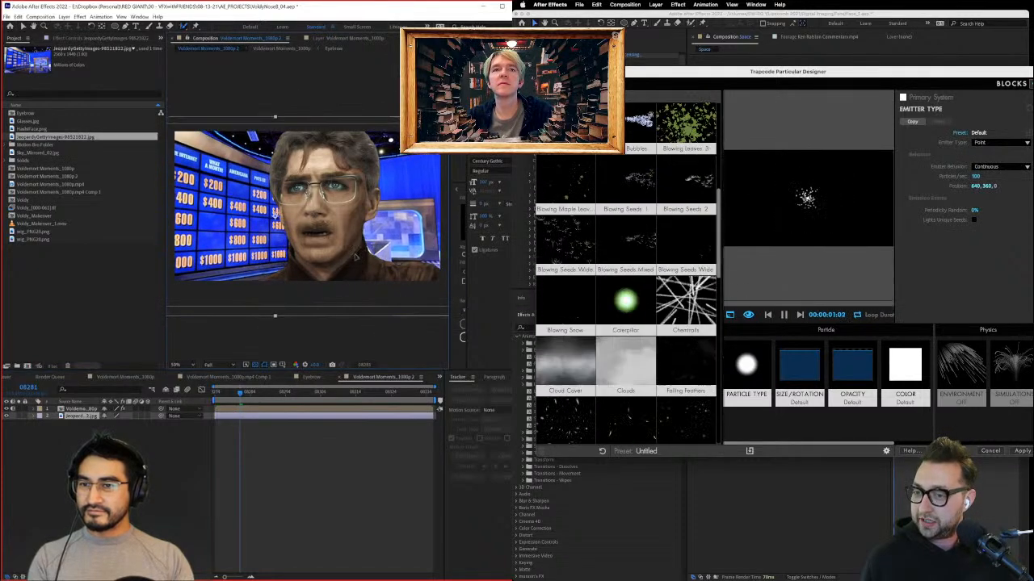
{"action": "scroll", "coordinate": [625, 323], "scroll_direction": "down", "scroll_amount": 10}
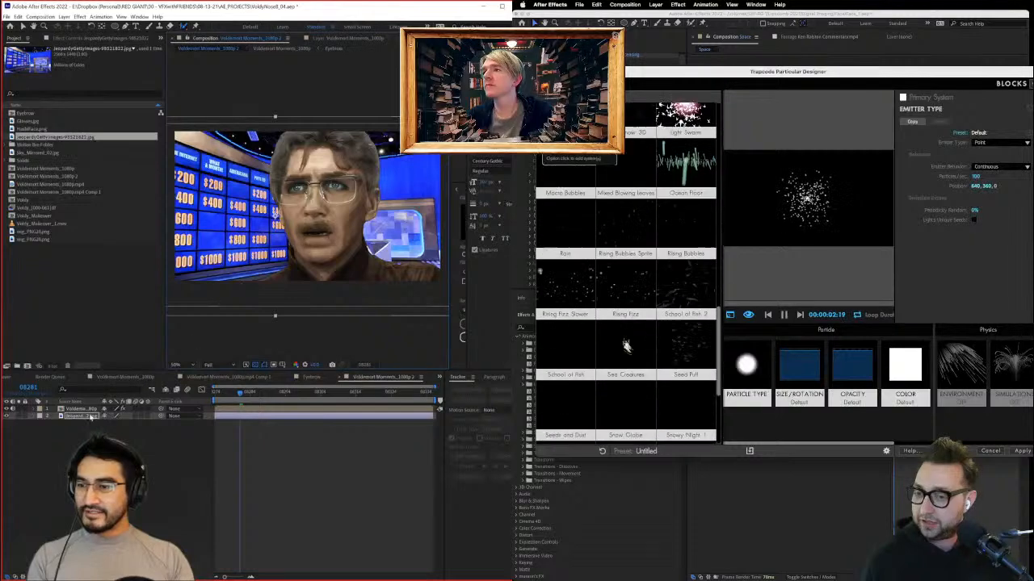
{"action": "left_click", "coordinate": [64, 16]}
{"action": "scroll", "coordinate": [626, 323], "scroll_direction": "down", "scroll_amount": 3}
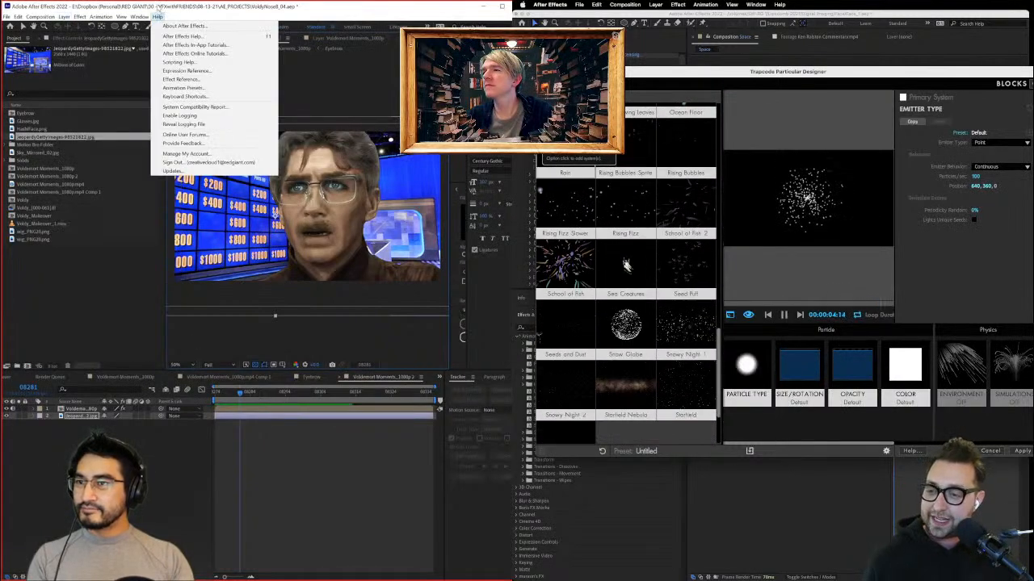
{"action": "left_click", "coordinate": [158, 8]}
{"action": "scroll", "coordinate": [626, 286], "scroll_direction": "down", "scroll_amount": 2}
{"action": "scroll", "coordinate": [626, 287], "scroll_direction": "down", "scroll_amount": 1}
{"action": "key", "text": "ctrl+s"}
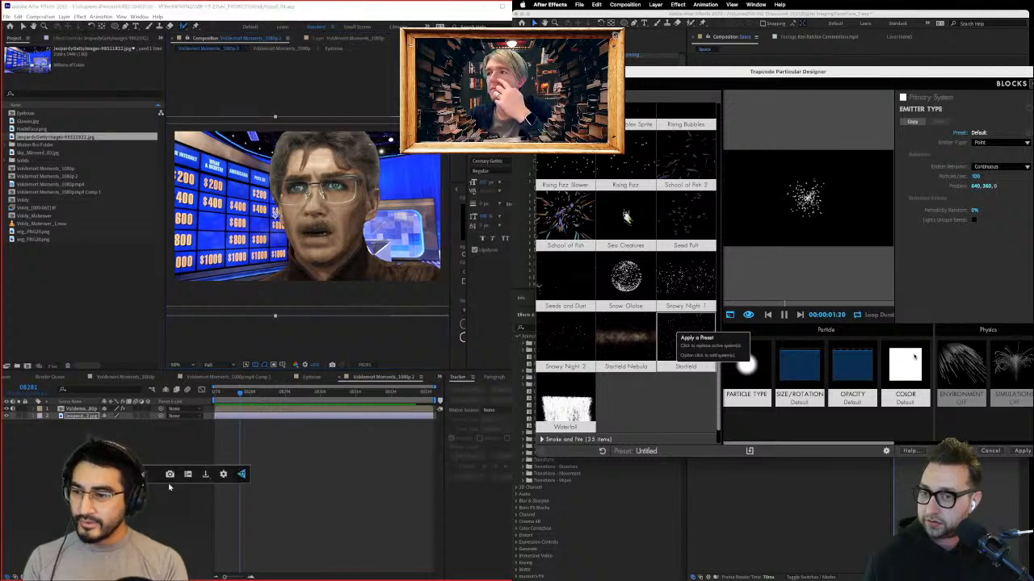
{"action": "left_click", "coordinate": [709, 332]}
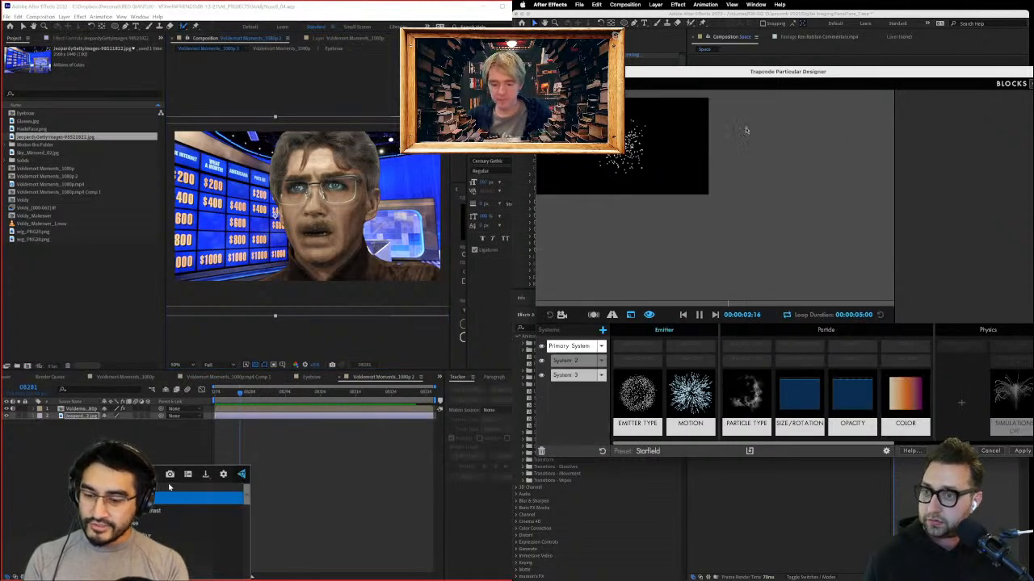
{"action": "left_click_drag", "start_coordinate": [725, 71], "coordinate": [722, 55]}
{"action": "key", "text": "Return"}
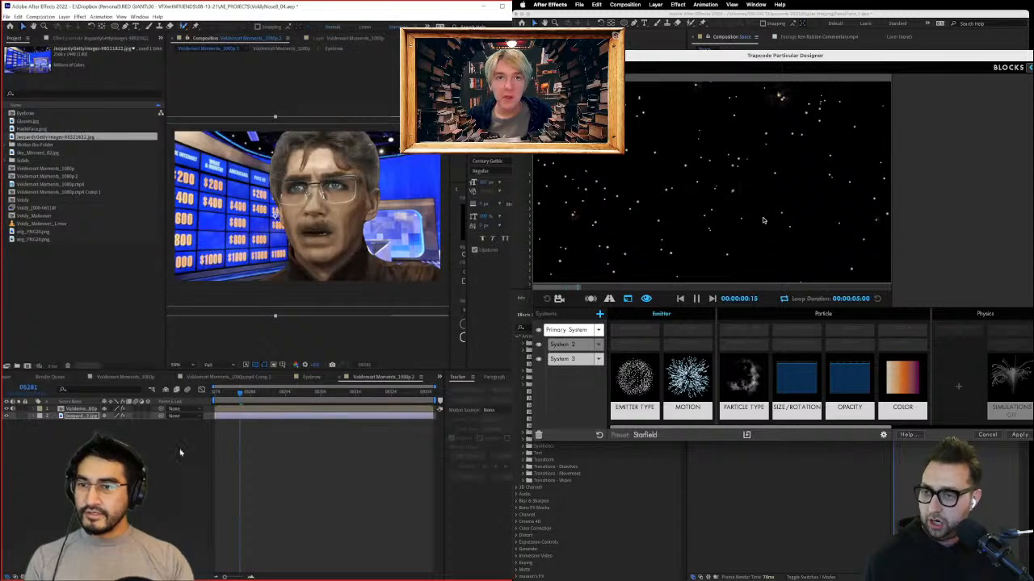
{"action": "left_click", "coordinate": [552, 67]}
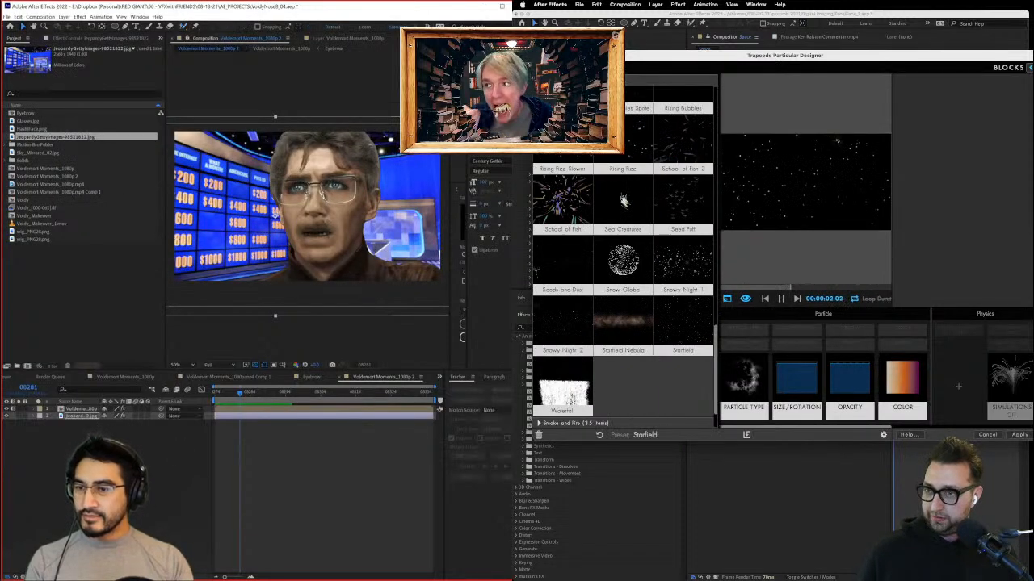
Step: Apply the RG VFX Supercomp effect to the man's cutout and Jeopardy image layers together
{"action": "left_click", "coordinate": [81, 409], "text": "shift"}
{"action": "scroll", "coordinate": [627, 327], "scroll_direction": "down", "scroll_amount": 2}
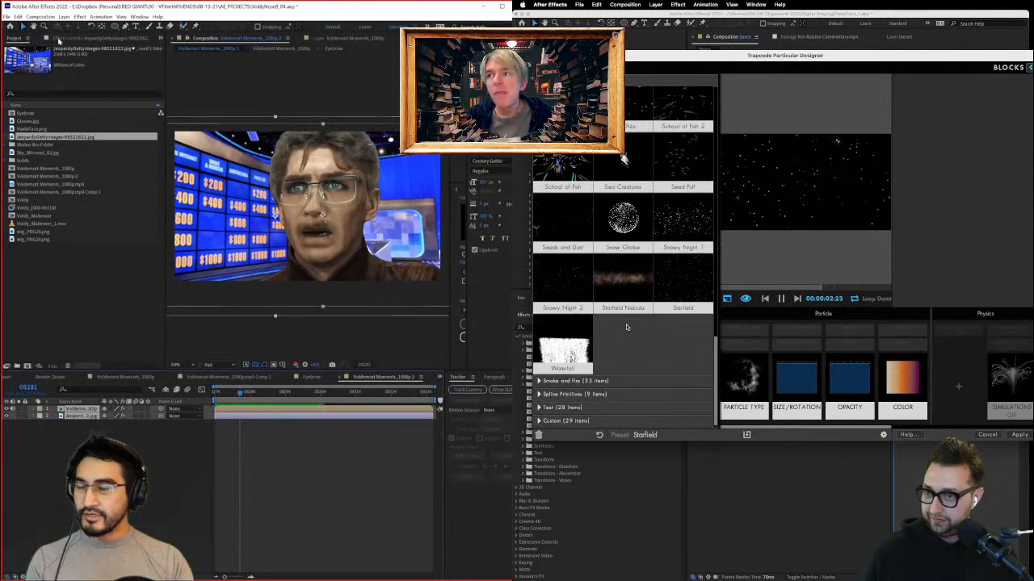
{"action": "right_click", "coordinate": [90, 412]}
{"action": "scroll", "coordinate": [621, 328], "scroll_direction": "up", "scroll_amount": 10}
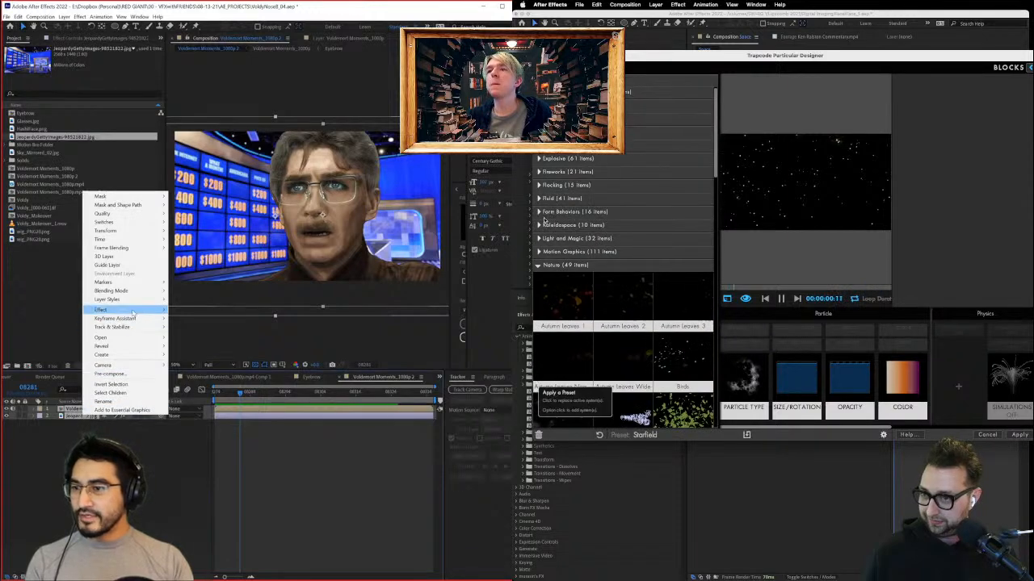
{"action": "mouse_move", "coordinate": [100, 309]}
{"action": "mouse_move", "coordinate": [243, 541]}
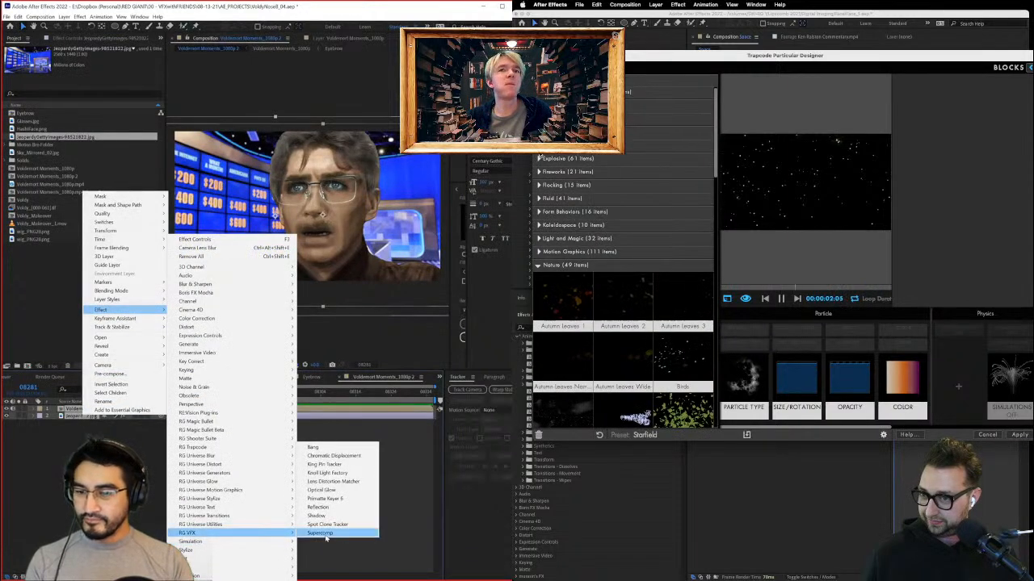
{"action": "left_click", "coordinate": [320, 533]}
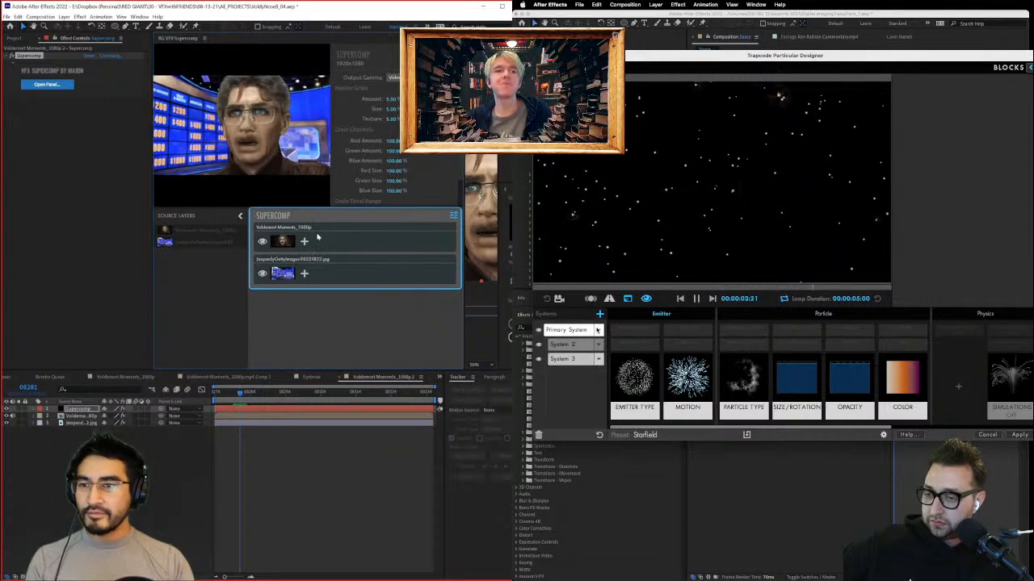
Step: Add a Color Correction effect to the man's cutout layer in Supercomp
{"action": "left_click", "coordinate": [344, 250]}
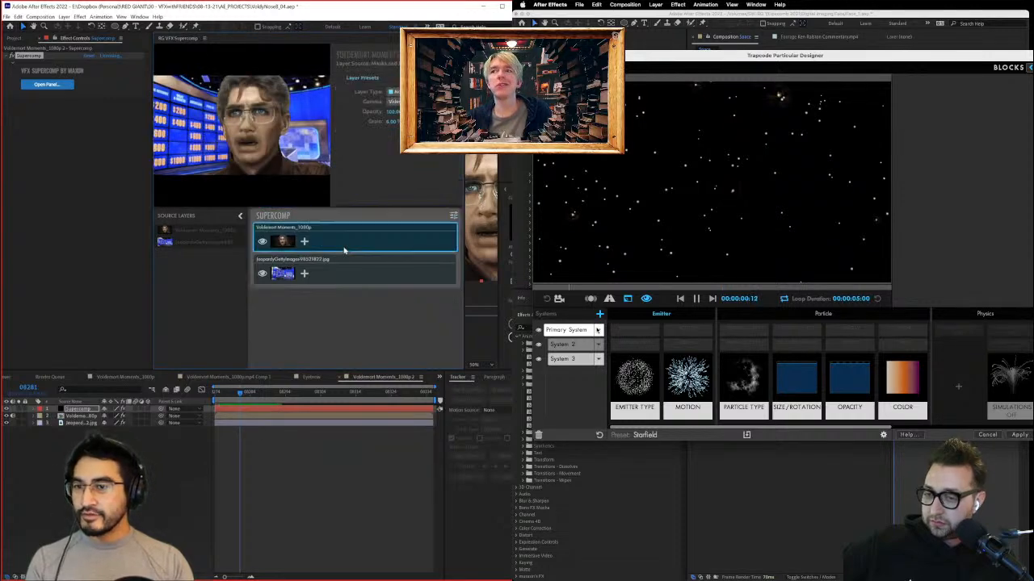
{"action": "left_click", "coordinate": [304, 273]}
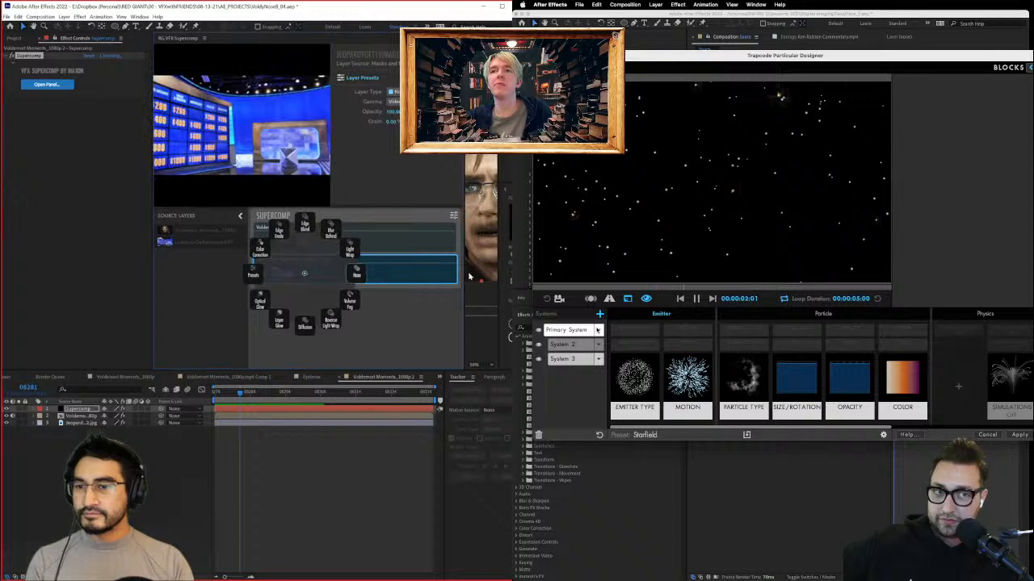
{"action": "left_click", "coordinate": [304, 240]}
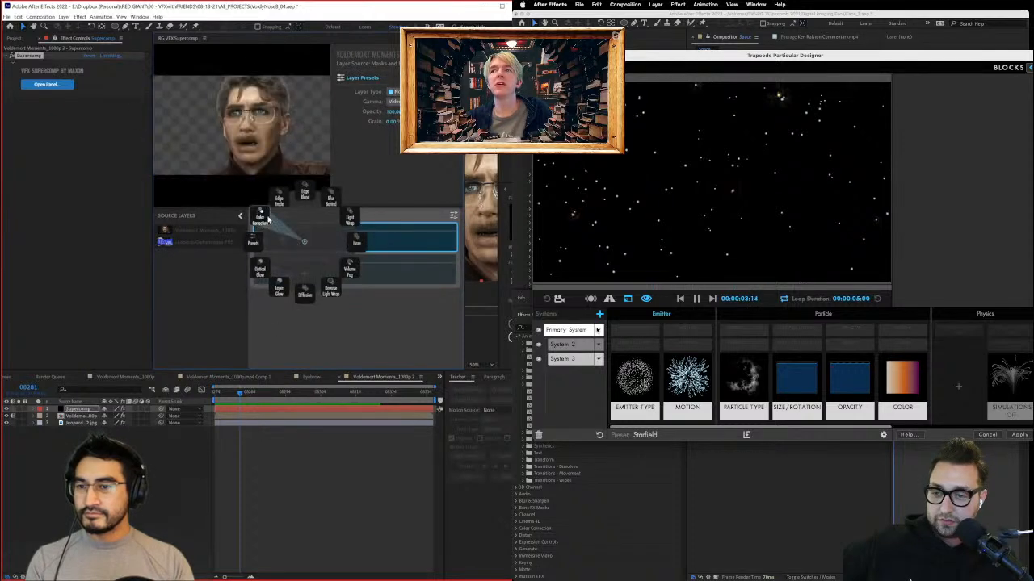
{"action": "left_click", "coordinate": [263, 215]}
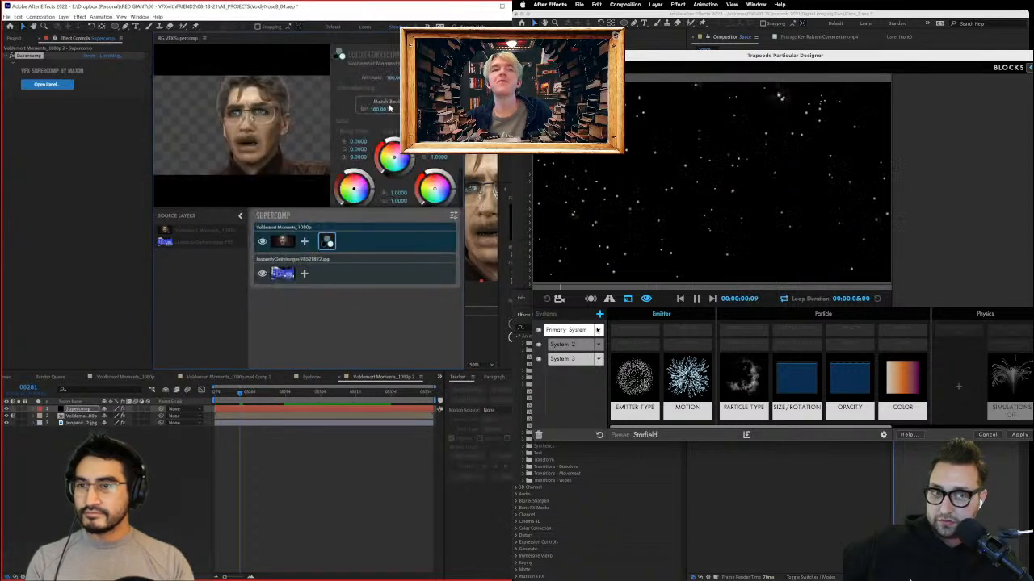
{"action": "left_click", "coordinate": [363, 236]}
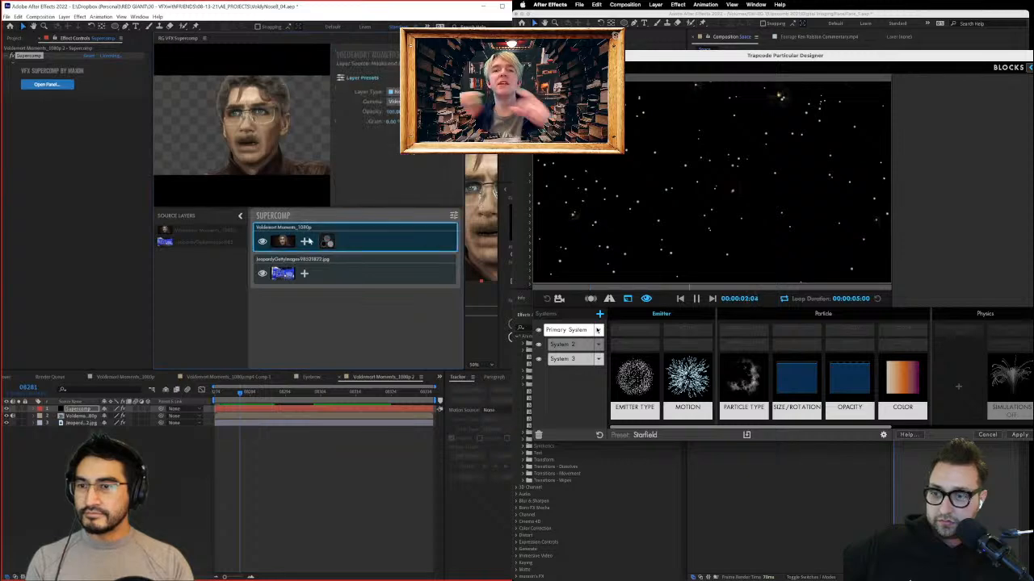
Step: Add Light Wrap and Haze effects to the man's cutout layer in Supercomp, and close the Supercomp panel
{"action": "left_click", "coordinate": [332, 282]}
{"action": "left_click", "coordinate": [358, 242]}
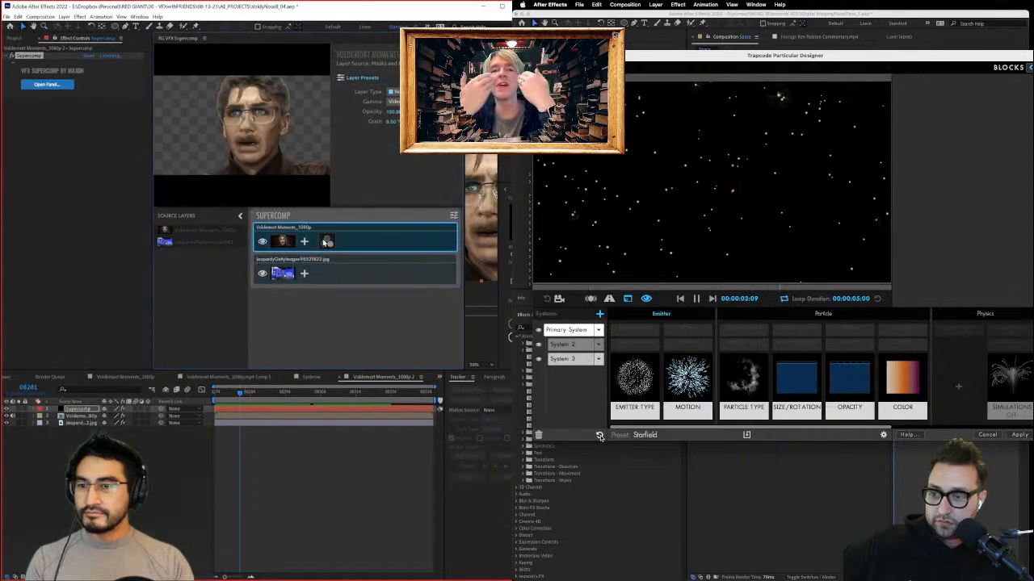
{"action": "left_click", "coordinate": [304, 242]}
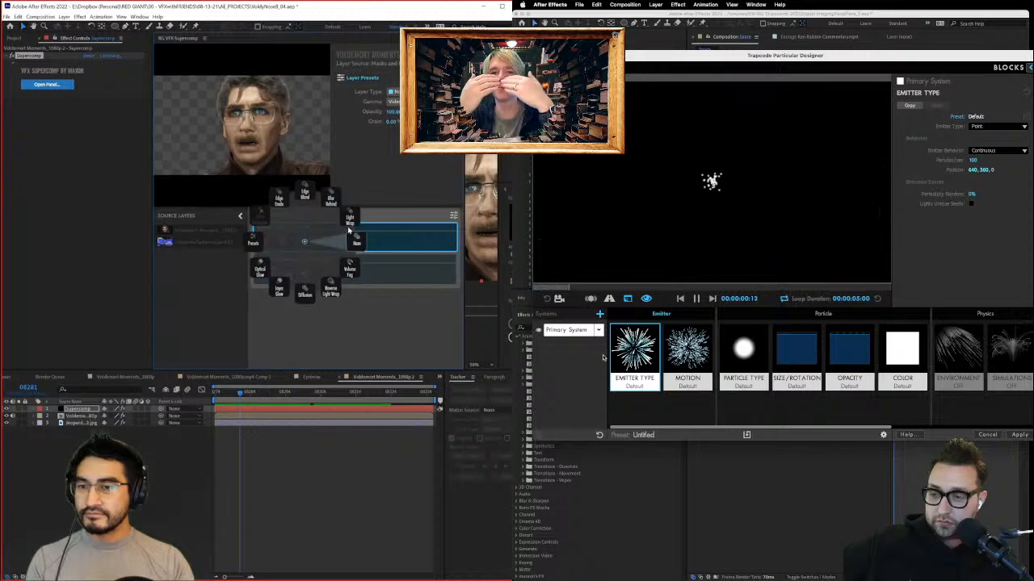
{"action": "left_click", "coordinate": [348, 218]}
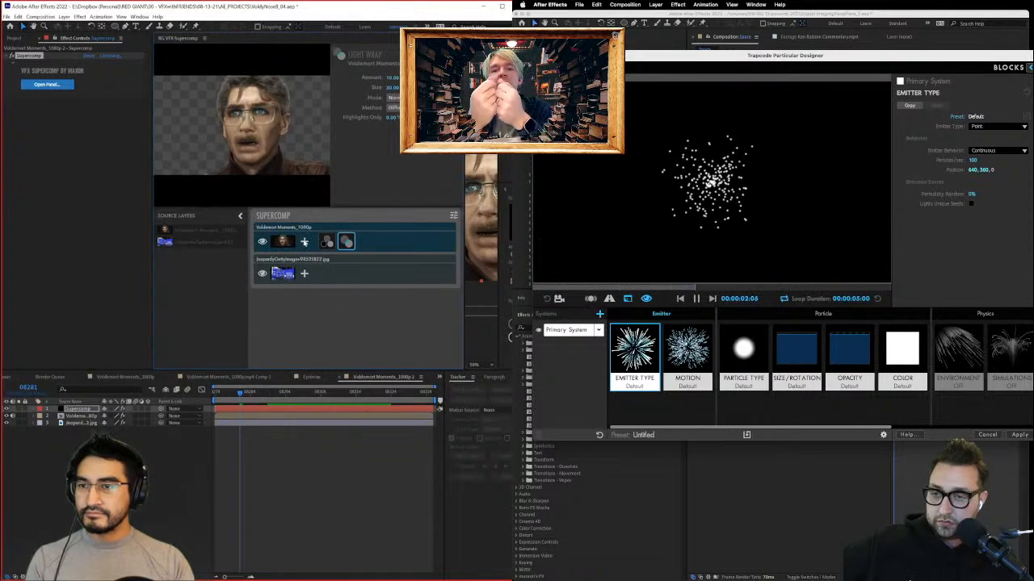
{"action": "left_click", "coordinate": [353, 243]}
{"action": "left_click", "coordinate": [355, 242]}
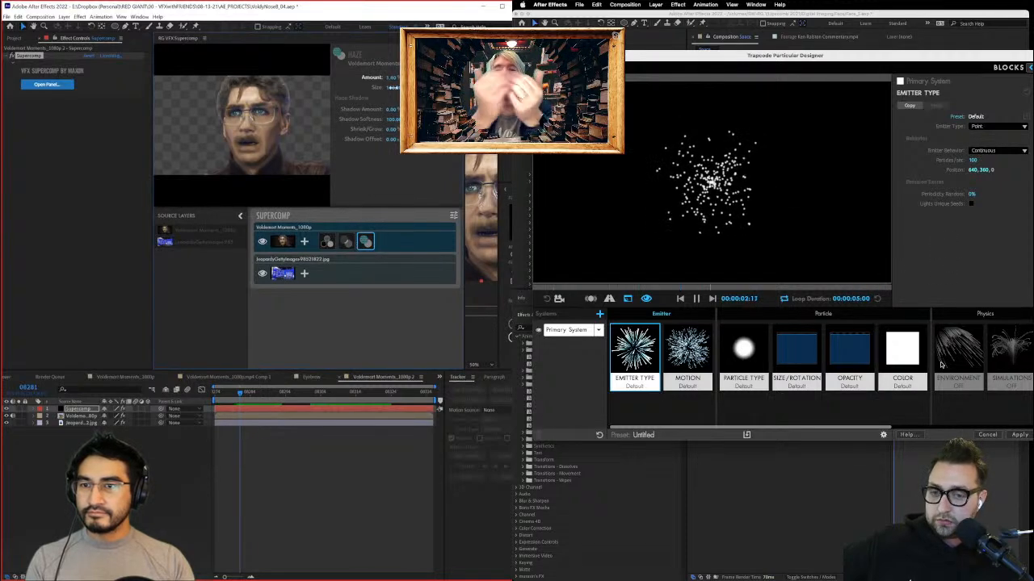
{"action": "left_click", "coordinate": [347, 244]}
{"action": "scroll", "coordinate": [952, 365], "scroll_direction": "right", "scroll_amount": 3}
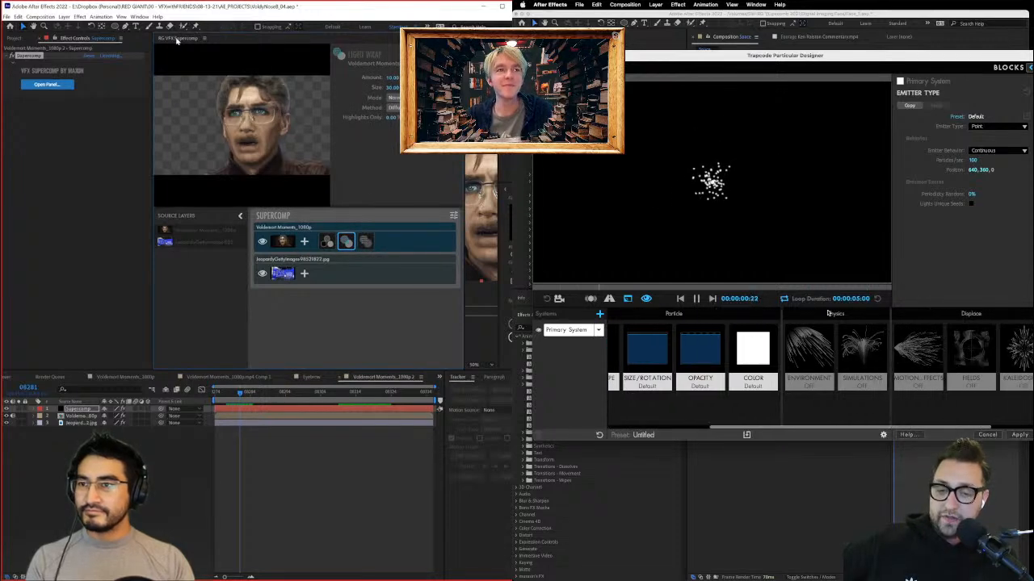
{"action": "right_click", "coordinate": [178, 39]}
{"action": "left_click", "coordinate": [185, 44]}
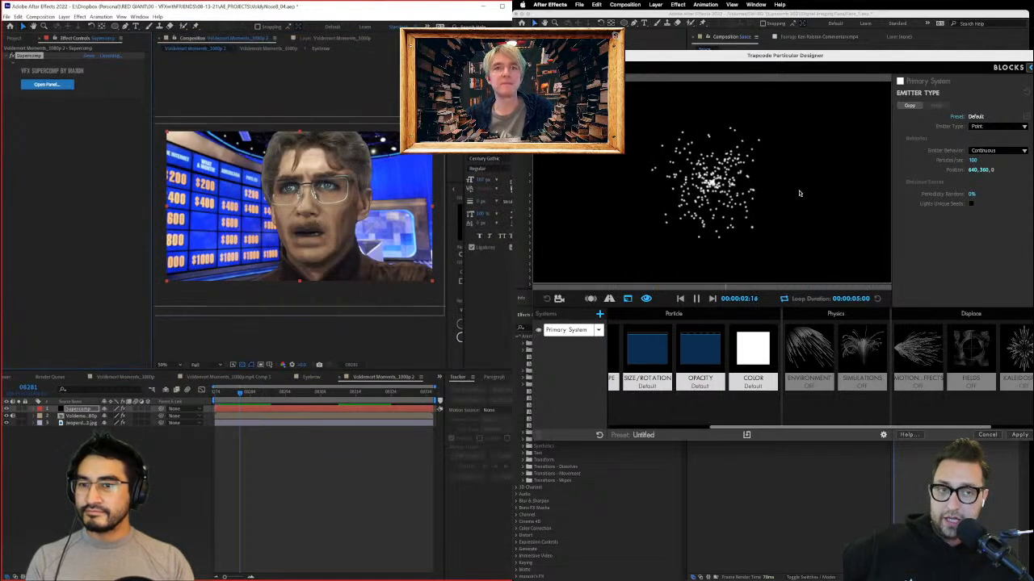
Step: Apply the Matte Choker effect to the man's cutout layer
{"action": "left_click", "coordinate": [81, 416]}
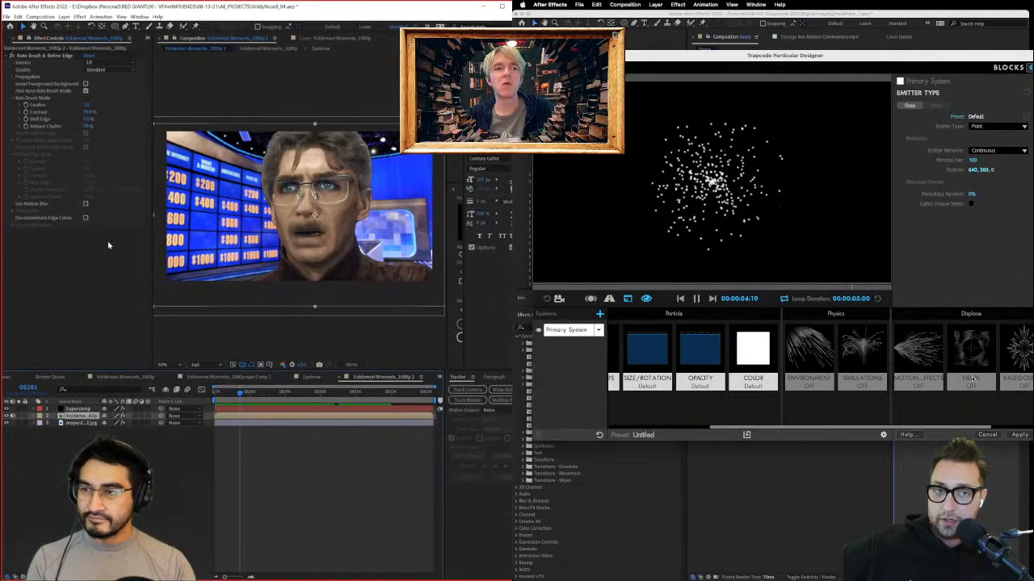
{"action": "key", "text": "ctrl+space"}
{"action": "type", "text": "matt"}
{"action": "scroll", "coordinate": [633, 349], "scroll_direction": "left", "scroll_amount": 3}
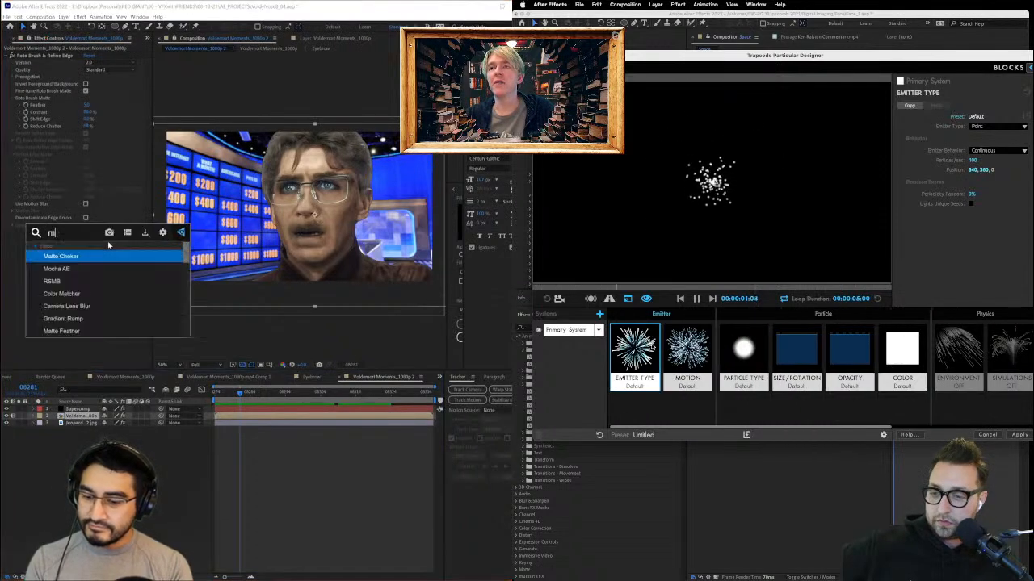
{"action": "key", "text": "Return"}
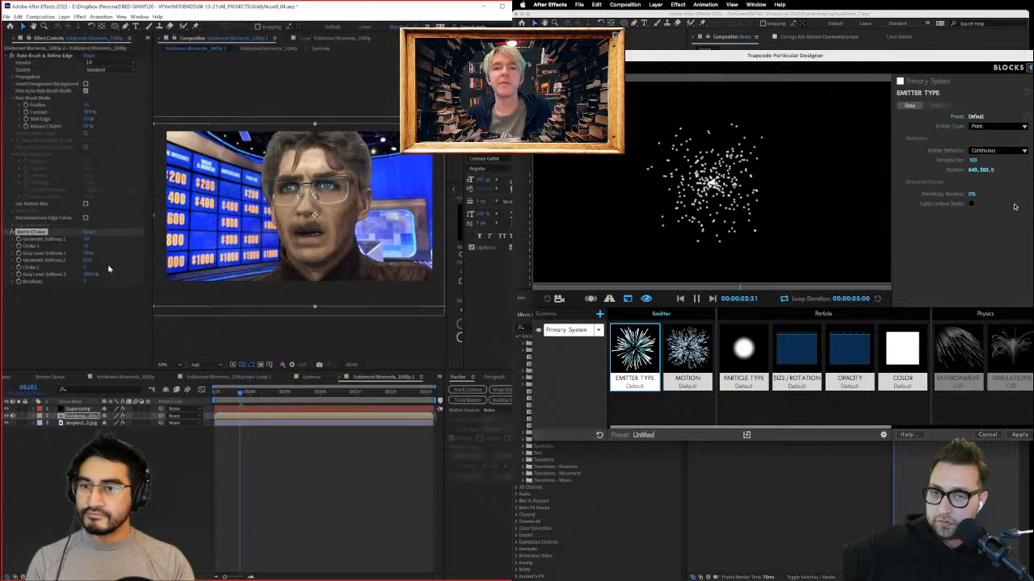
Step: Set the particle velocity to 520 in Particular Designer and adjust the Matte Choker on the man's cutout
{"action": "left_click", "coordinate": [679, 362]}
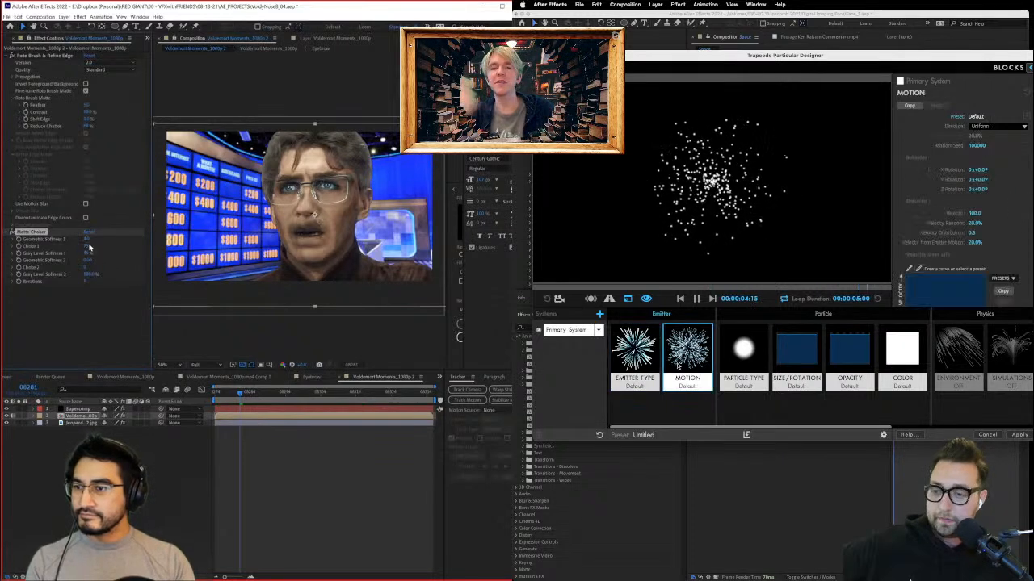
{"action": "left_click_drag", "start_coordinate": [85, 254], "coordinate": [99, 252]}
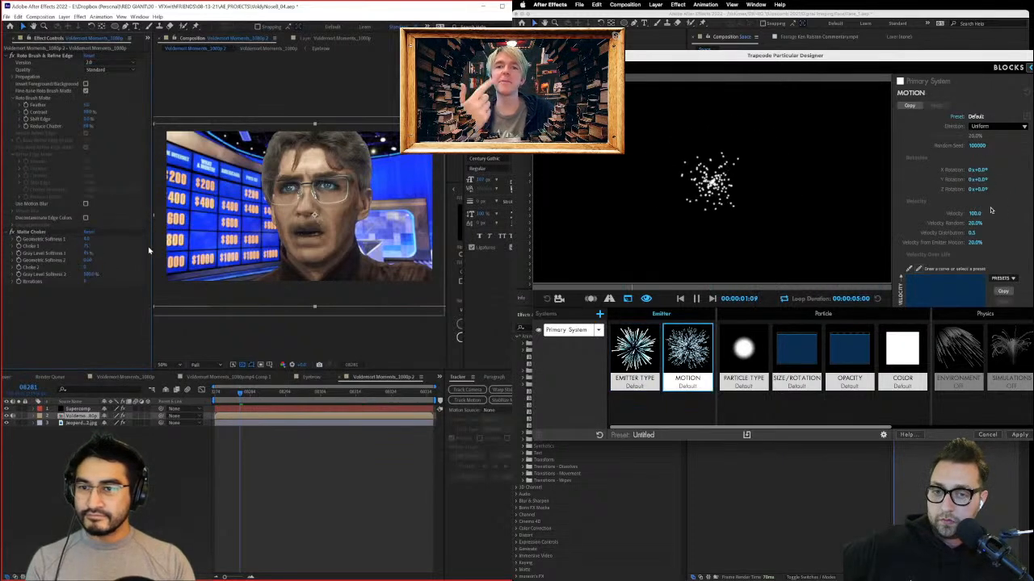
{"action": "left_click_drag", "start_coordinate": [974, 213], "coordinate": [1027, 213]}
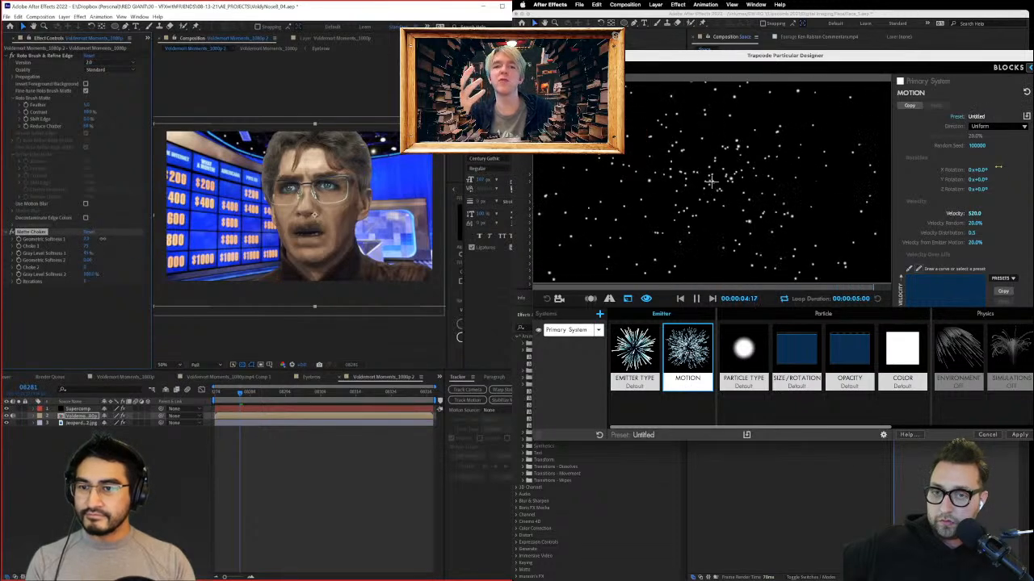
Step: Push the particle emitter back to a Z position of 1354, and try a slight rotation of the man's cutout before undoing it
{"action": "left_click", "coordinate": [635, 351]}
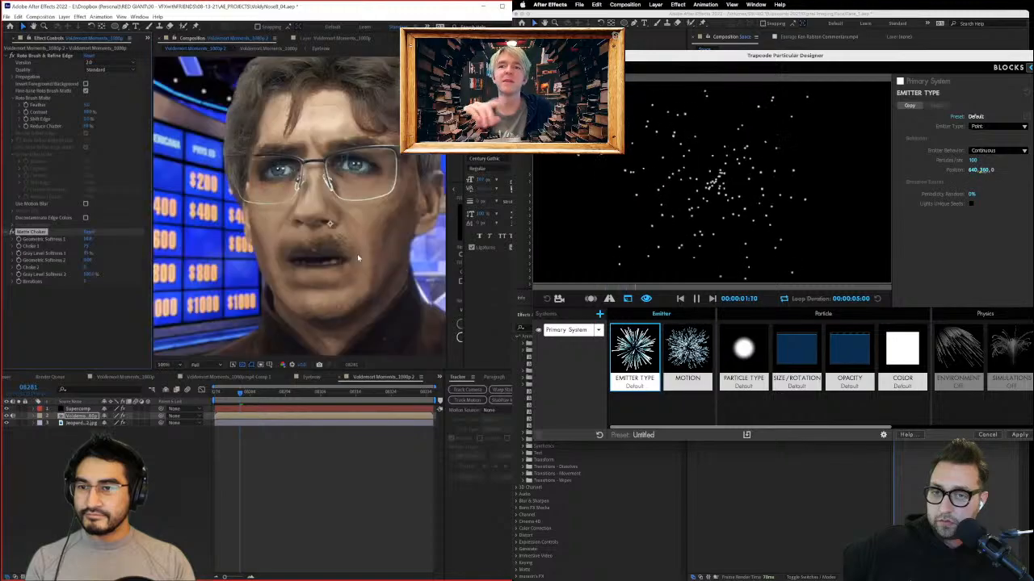
{"action": "mouse_move", "coordinate": [973, 160]}
{"action": "left_mouse_down"}
{"action": "mouse_move", "coordinate": [1024, 160]}
{"action": "mouse_move", "coordinate": [961, 160]}
{"action": "left_mouse_up"}
{"action": "key", "text": "w"}
{"action": "left_click_drag", "start_coordinate": [299, 161], "coordinate": [293, 165]}
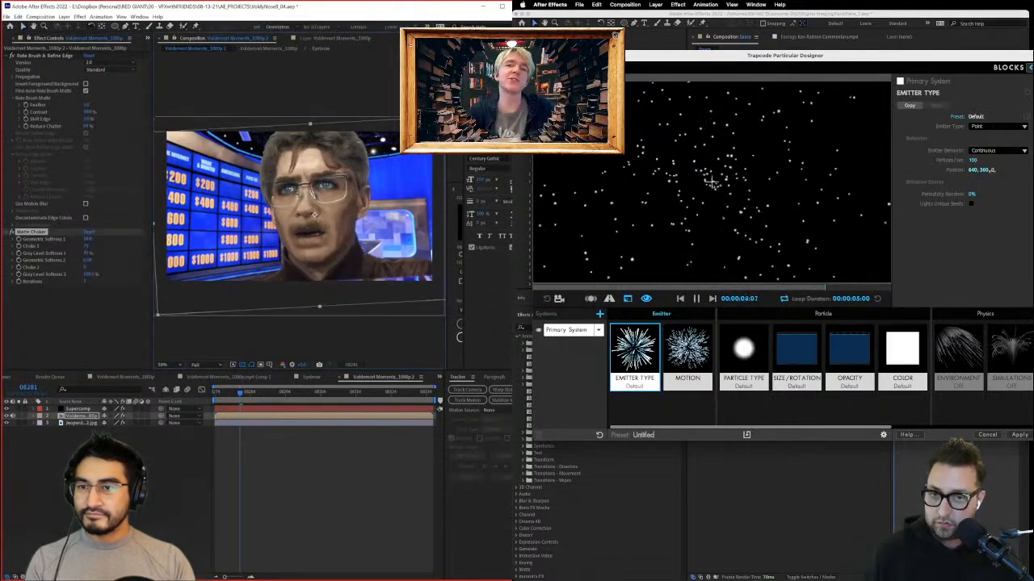
{"action": "left_click_drag", "start_coordinate": [992, 170], "coordinate": [1019, 170]}
{"action": "key", "text": "ctrl+z"}
Step: Tilt the Jeopardy background image slightly and scale it up behind the man
{"action": "left_click", "coordinate": [85, 424]}
{"action": "left_click", "coordinate": [85, 425]}
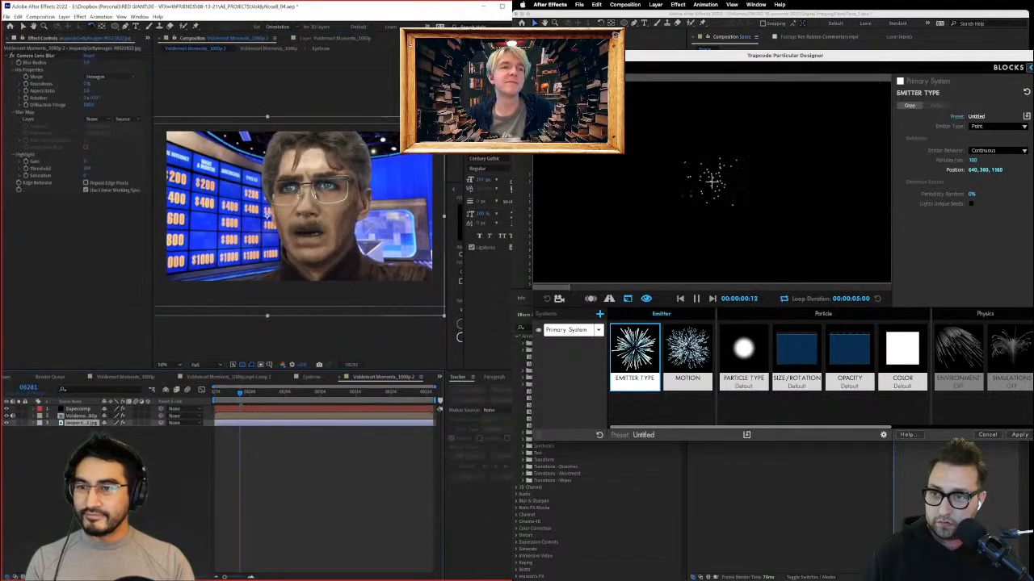
{"action": "left_click_drag", "start_coordinate": [408, 266], "coordinate": [402, 252]}
{"action": "key", "text": "v"}
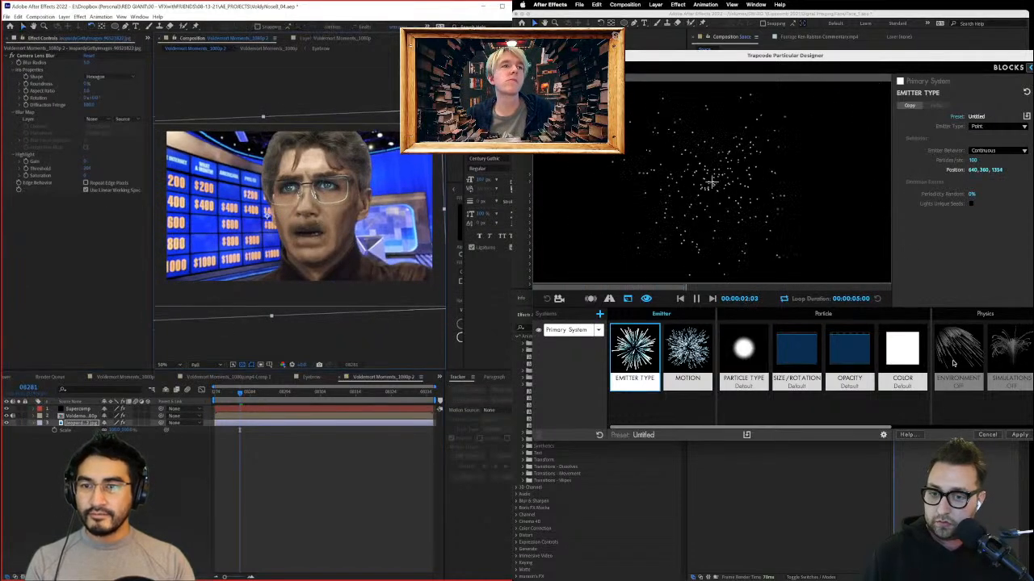
{"action": "left_click_drag", "start_coordinate": [113, 429], "coordinate": [129, 430]}
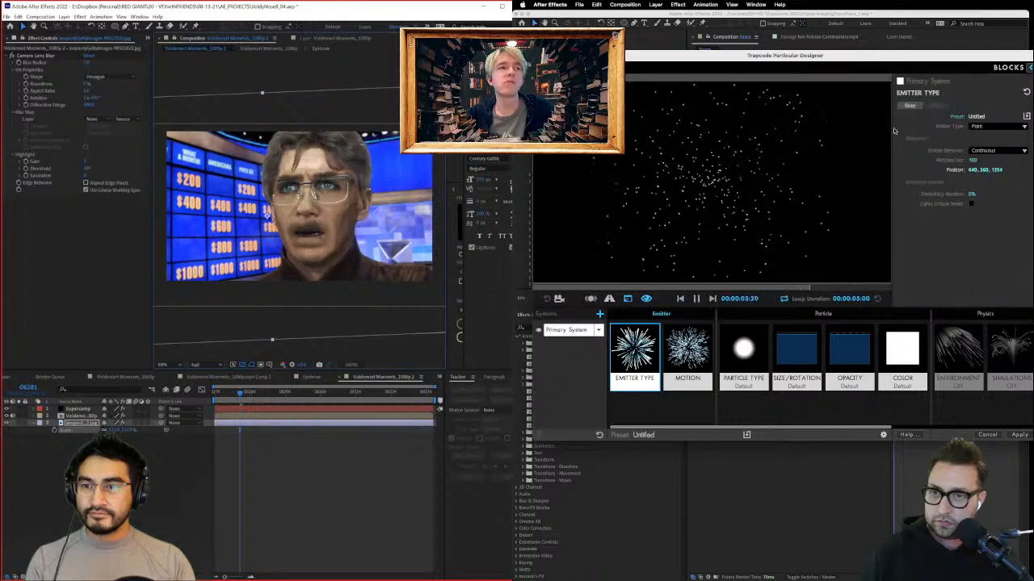
Step: Set the particle emitter type to Box and the motion direction to Outwards, and select the man's cutout for another effect
{"action": "left_click", "coordinate": [977, 127]}
{"action": "left_click", "coordinate": [990, 144]}
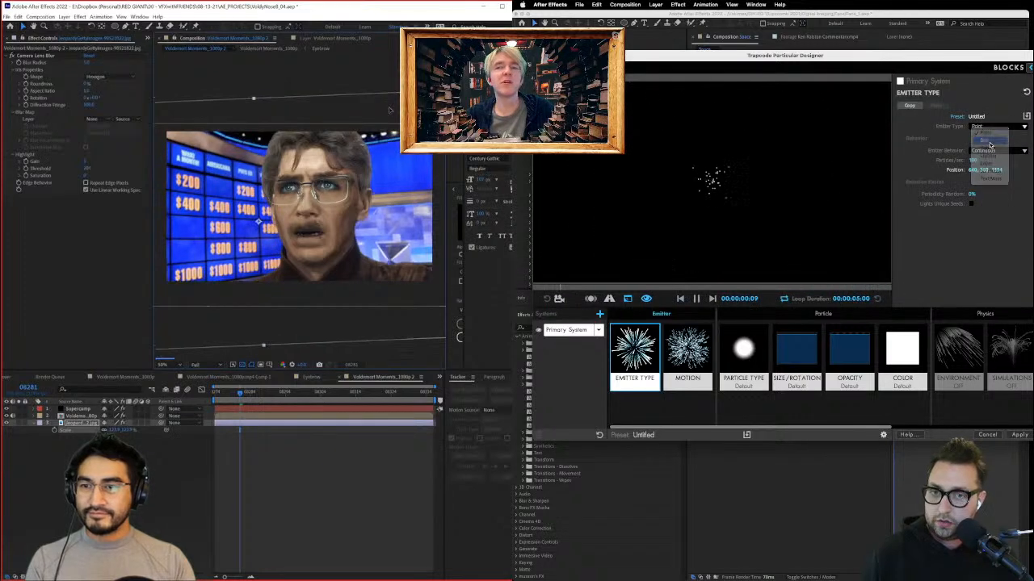
{"action": "left_click", "coordinate": [80, 409]}
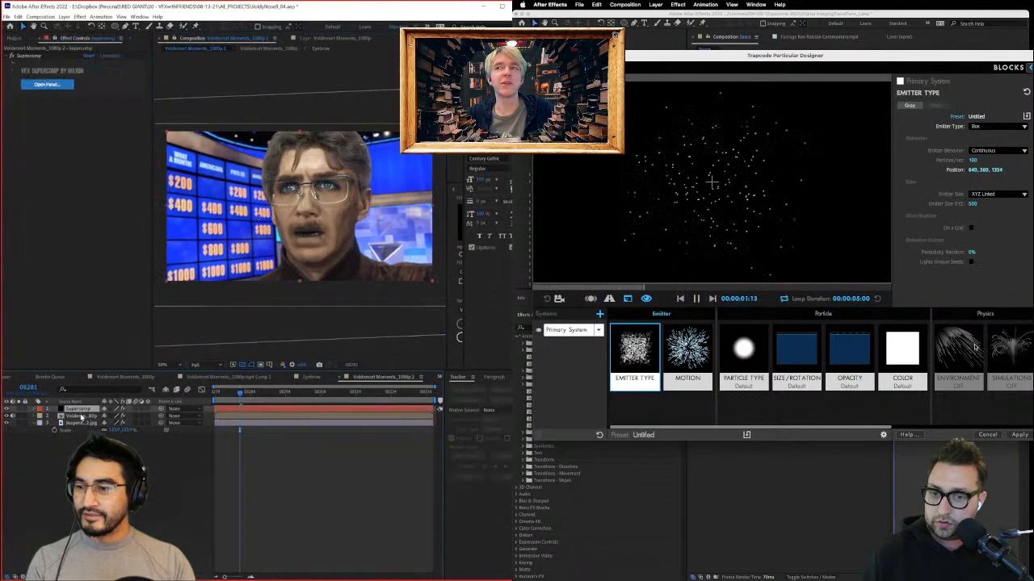
{"action": "left_click", "coordinate": [81, 415]}
{"action": "right_click", "coordinate": [65, 217]}
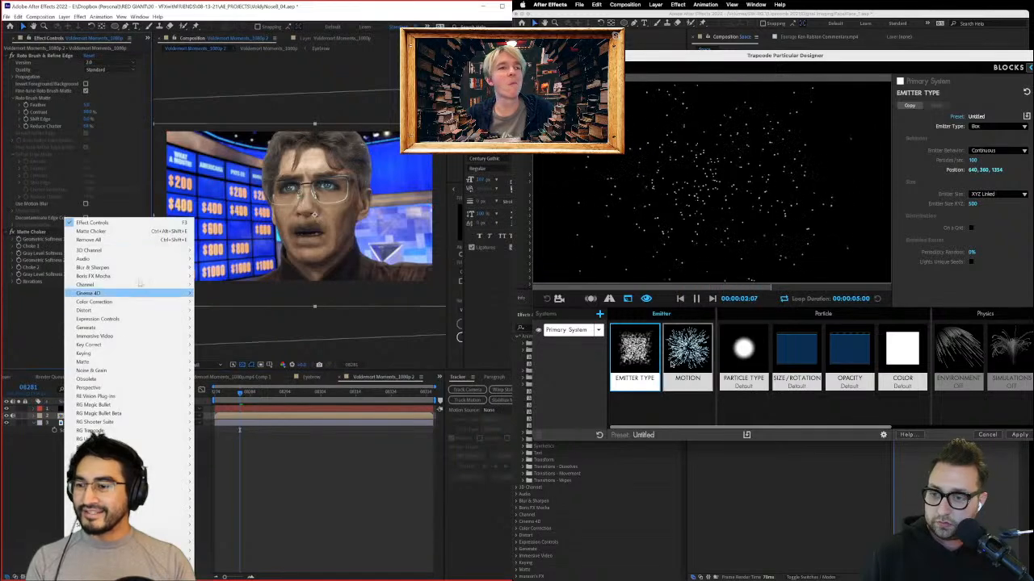
{"action": "left_click", "coordinate": [685, 359]}
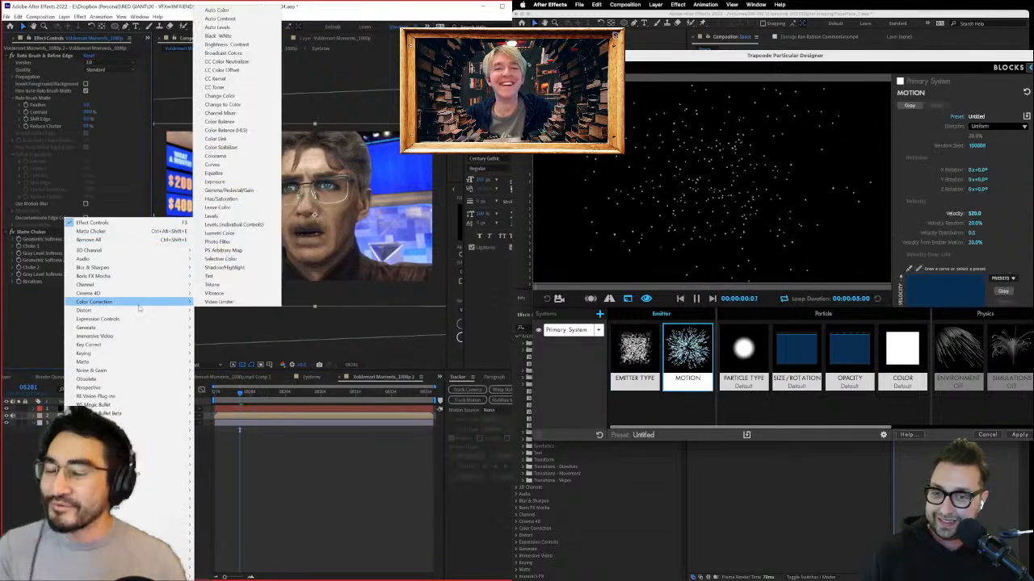
{"action": "left_click", "coordinate": [995, 127]}
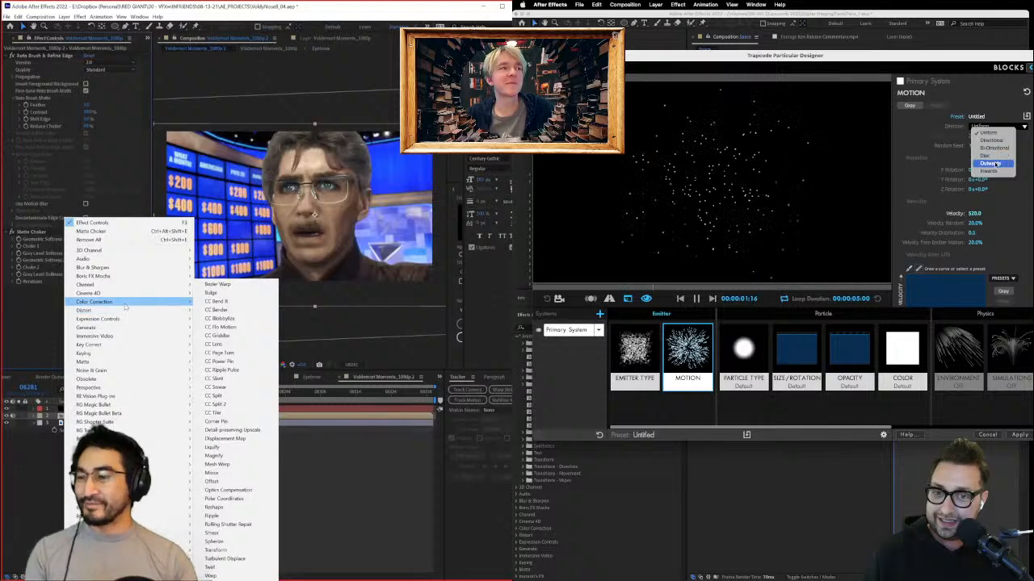
{"action": "left_click", "coordinate": [995, 165]}
Step: Shape the particle size over life as a linear ramp and flip it so the particles grow from start to end
{"action": "mouse_move", "coordinate": [129, 301]}
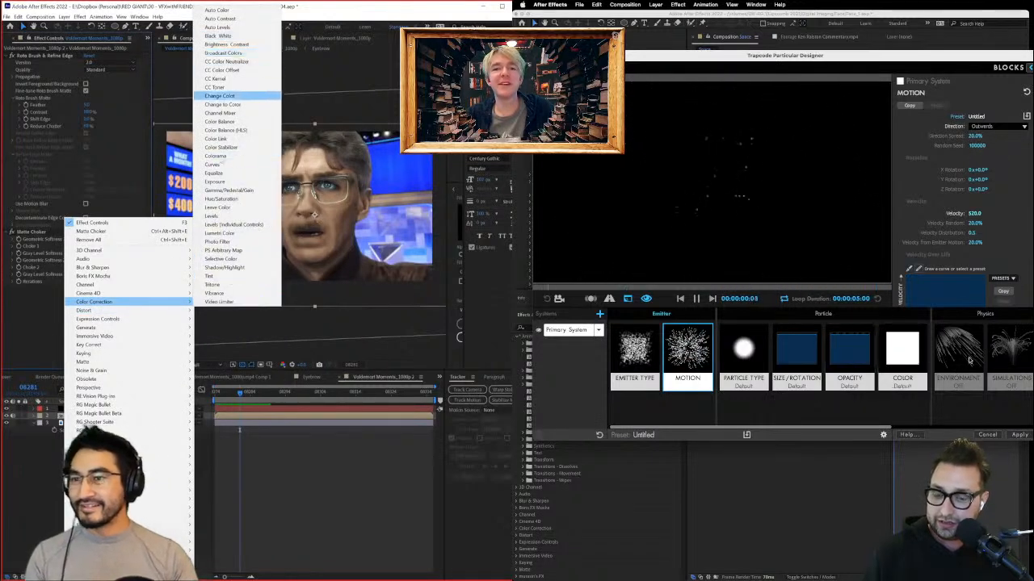
{"action": "left_click", "coordinate": [797, 355]}
{"action": "mouse_move", "coordinate": [111, 327]}
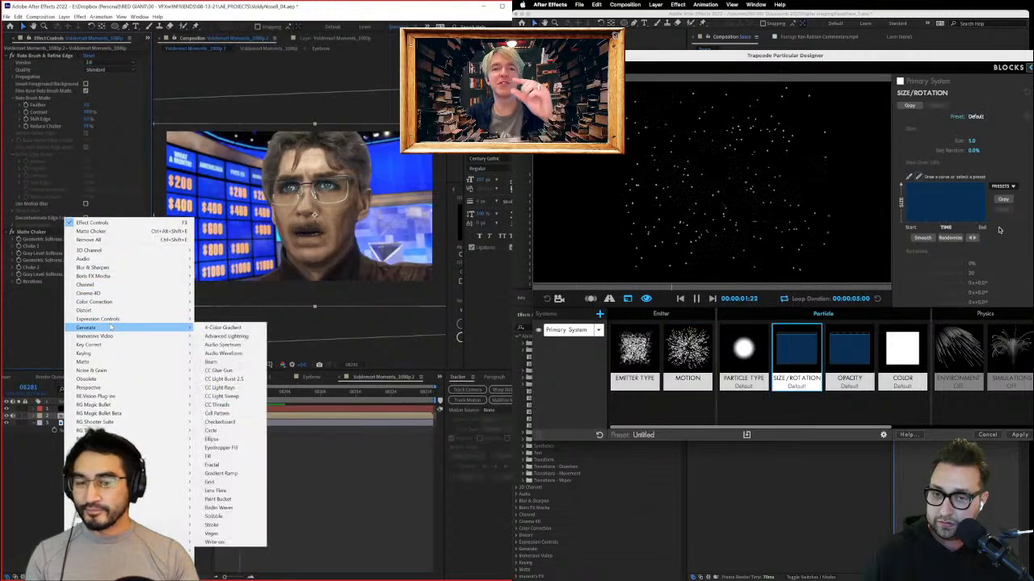
{"action": "left_click", "coordinate": [1003, 206]}
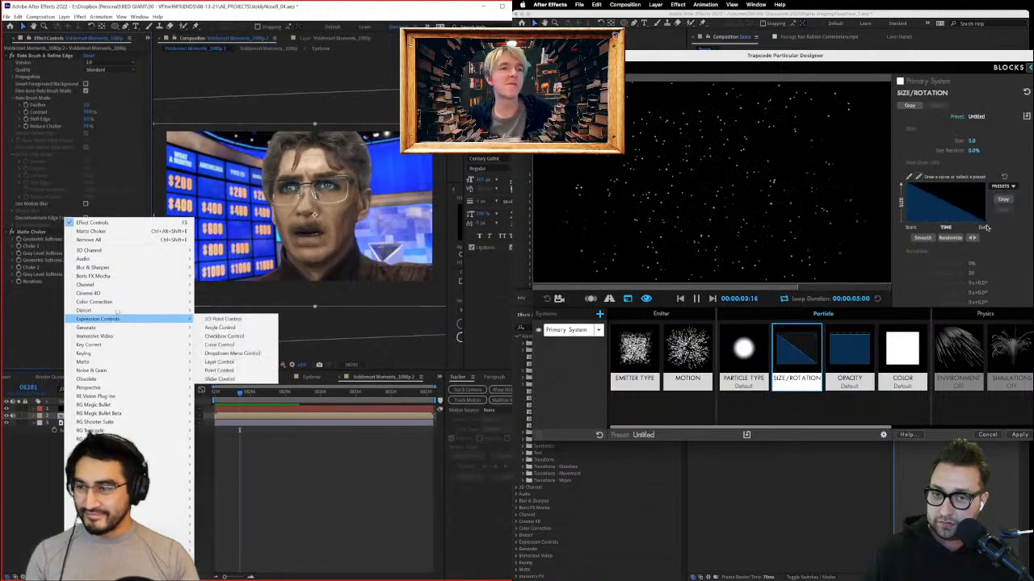
{"action": "left_click", "coordinate": [972, 238]}
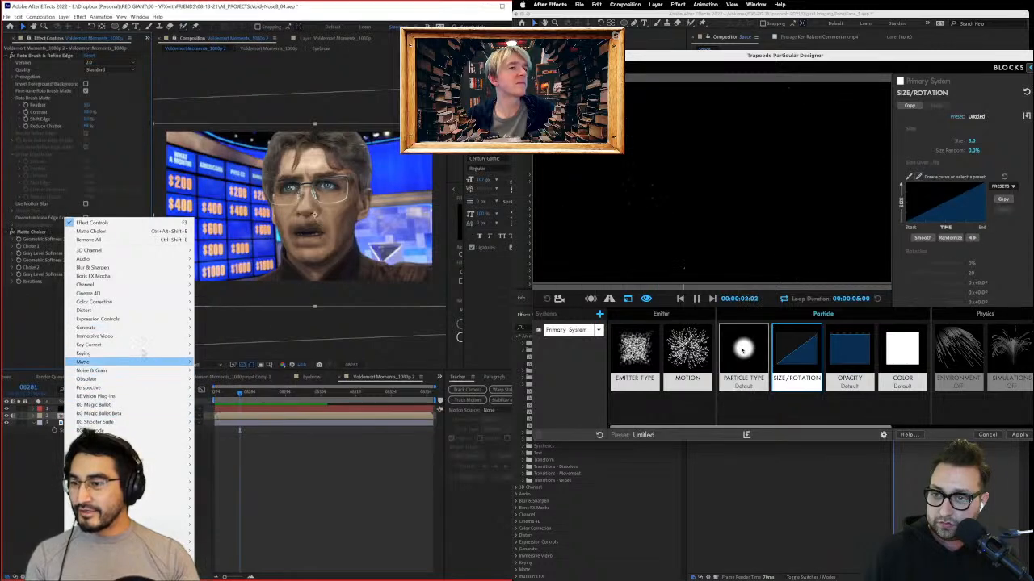
Step: Apply the Key Correct Color Matcher effect to the man's cutout with the Jeopardy image as its target layer
{"action": "mouse_move", "coordinate": [162, 345]}
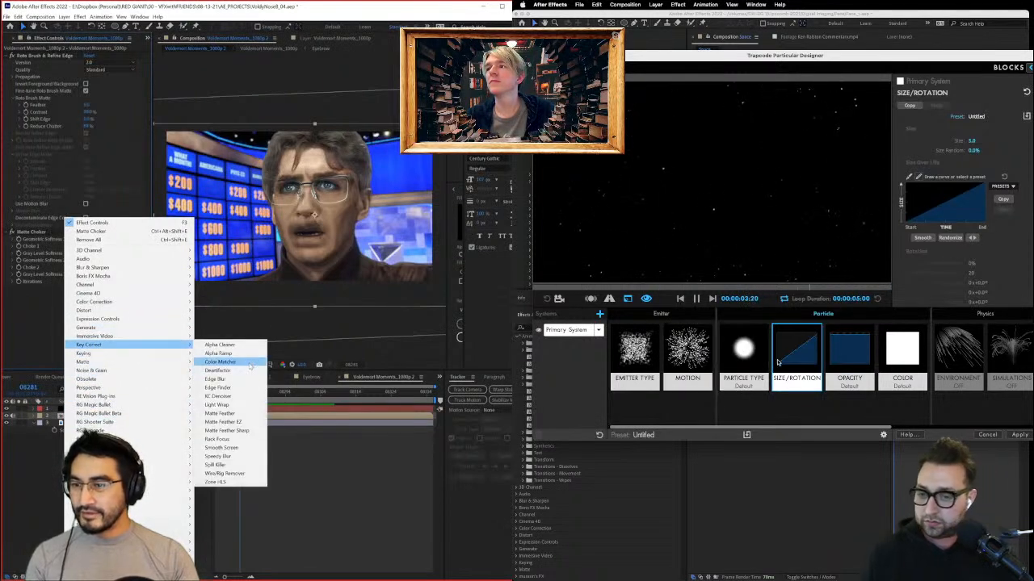
{"action": "left_click", "coordinate": [219, 362]}
{"action": "left_click", "coordinate": [94, 296]}
{"action": "left_click", "coordinate": [737, 357]}
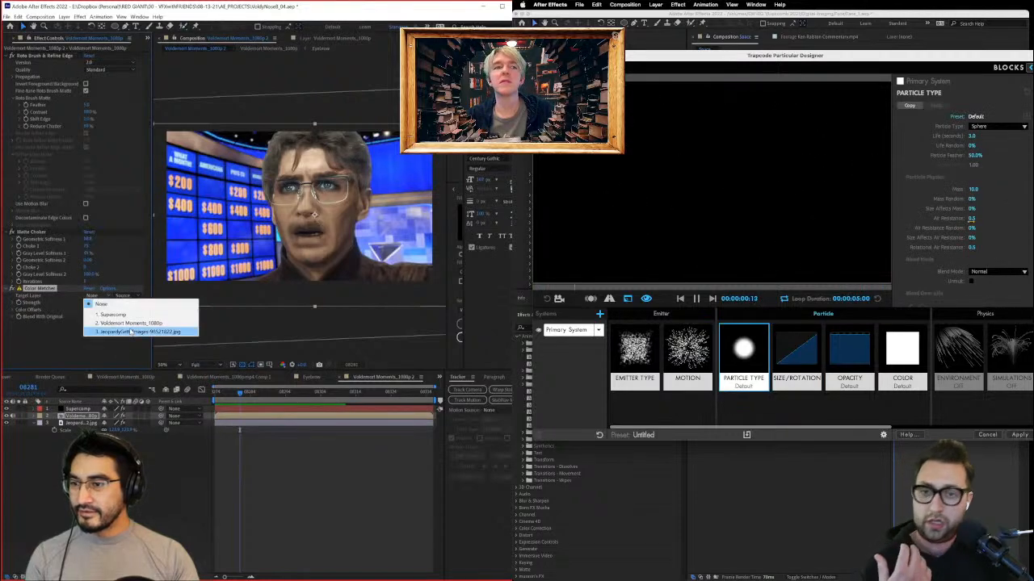
{"action": "left_click", "coordinate": [137, 332]}
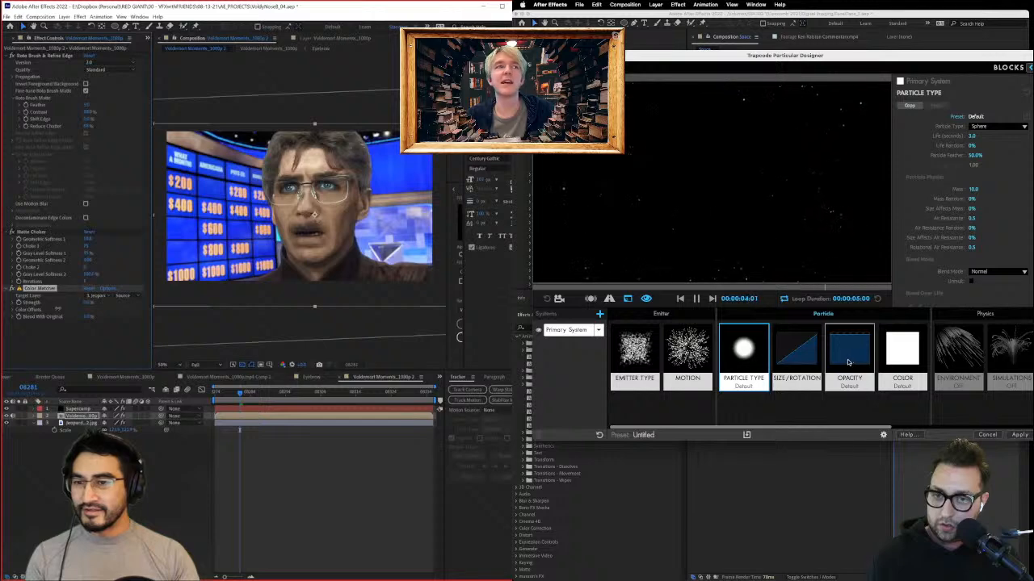
Step: Set the particle life to 1 second and open the Supercomp panel for the Jeopardy composite
{"action": "left_click", "coordinate": [971, 135]}
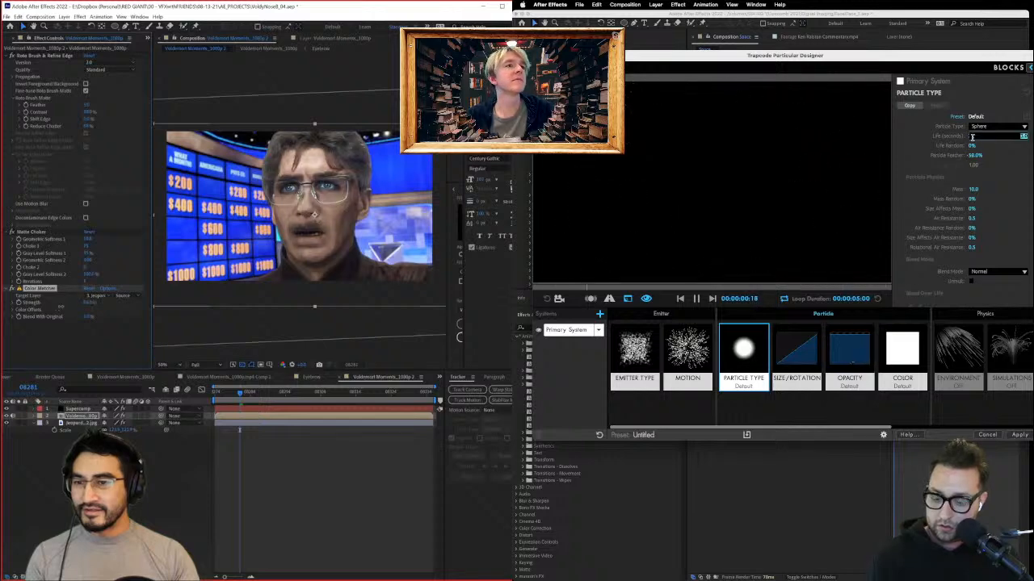
{"action": "left_click", "coordinate": [788, 352]}
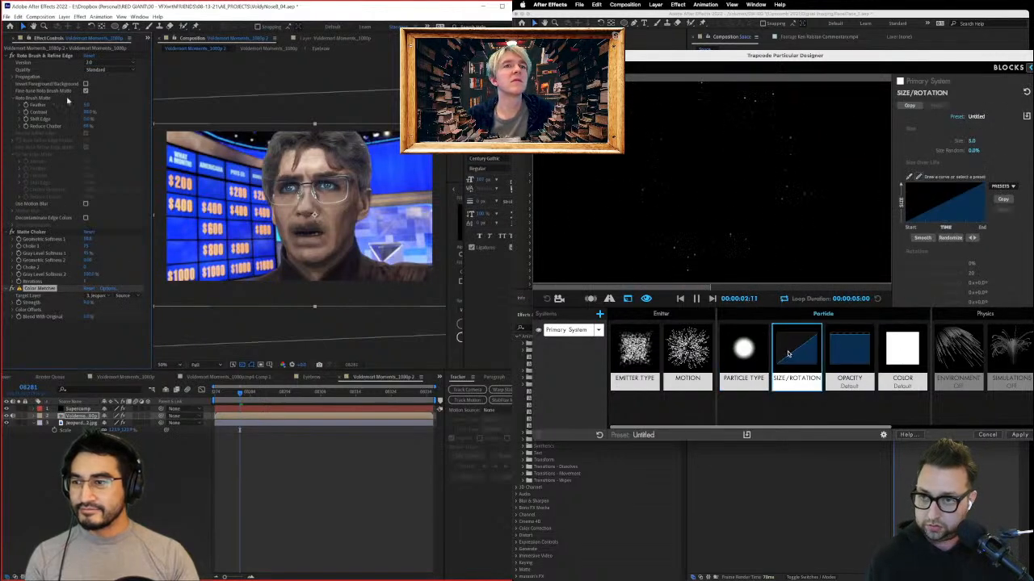
{"action": "left_click", "coordinate": [81, 408]}
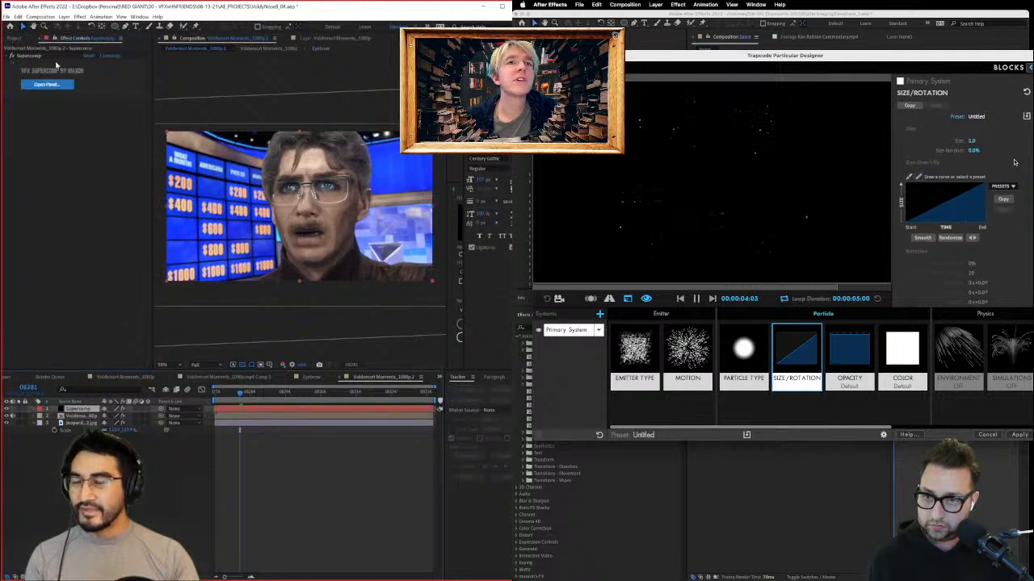
{"action": "left_click", "coordinate": [1003, 185]}
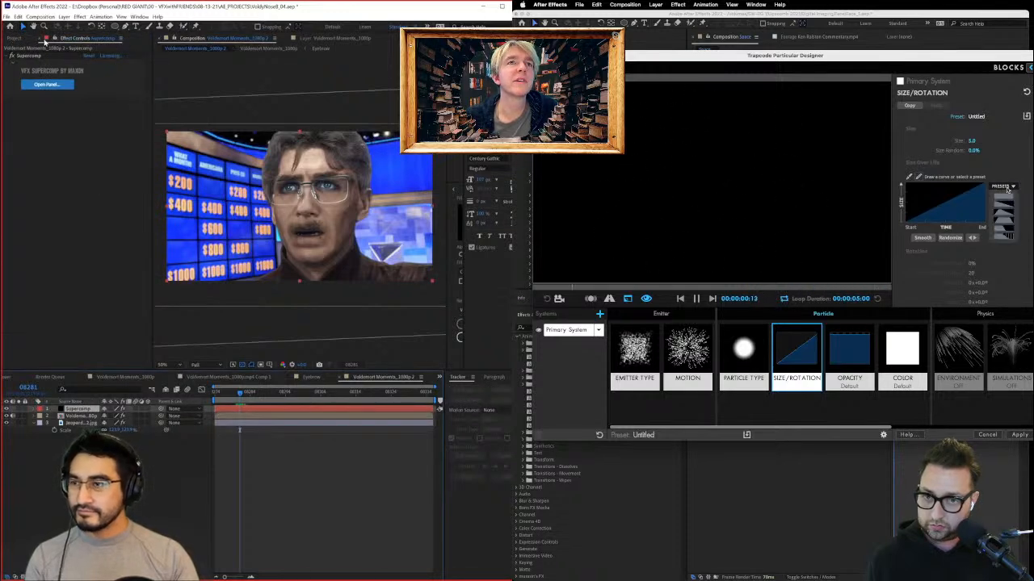
{"action": "left_click", "coordinate": [47, 84]}
Step: Shape the size-over-life curve as an initial ramp holding full size to the end, and match the man's Supercomp color correction to the background
{"action": "left_click", "coordinate": [1001, 213]}
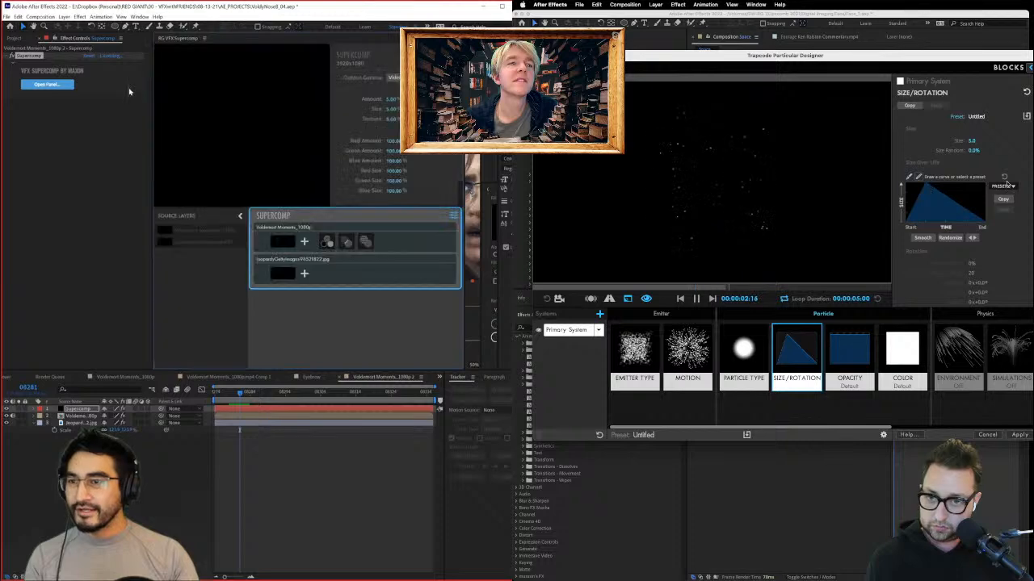
{"action": "left_click", "coordinate": [1002, 185]}
{"action": "left_click", "coordinate": [1007, 221]}
{"action": "left_click", "coordinate": [326, 241]}
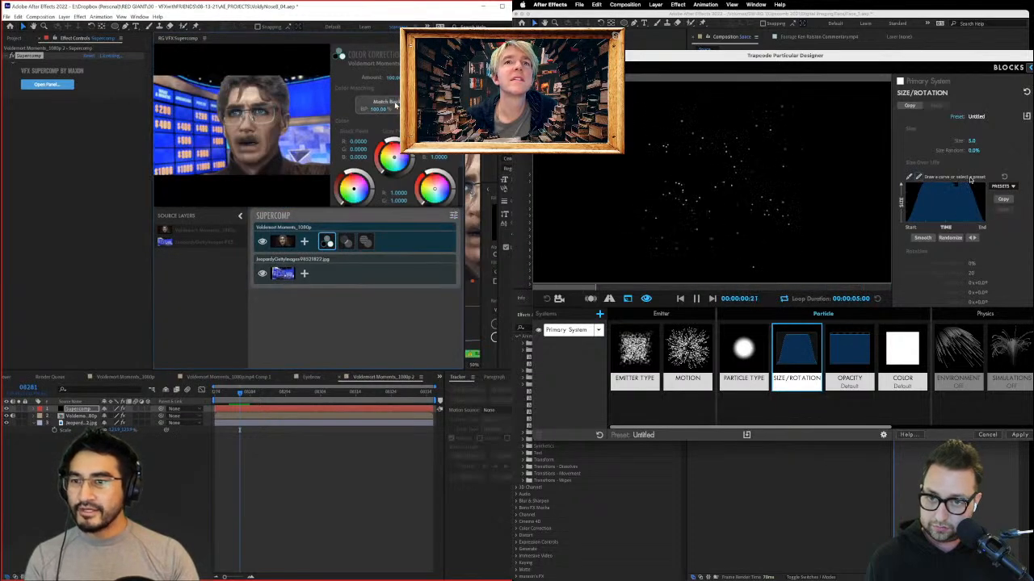
{"action": "left_click_drag", "start_coordinate": [971, 180], "coordinate": [999, 176]}
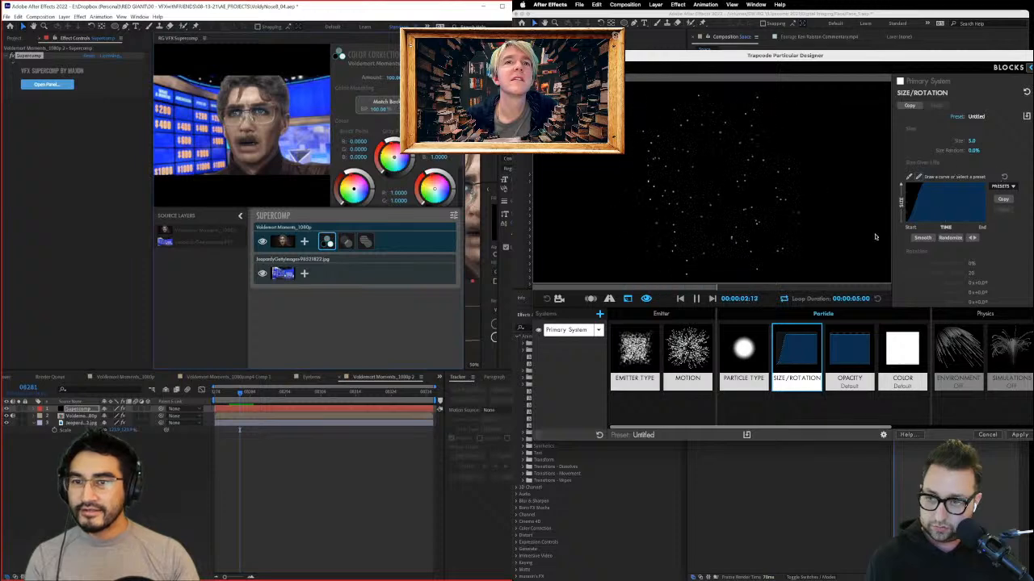
Step: Raise the particle velocity to 860 and set the man's light wrap amount to 41%
{"action": "left_click", "coordinate": [634, 351]}
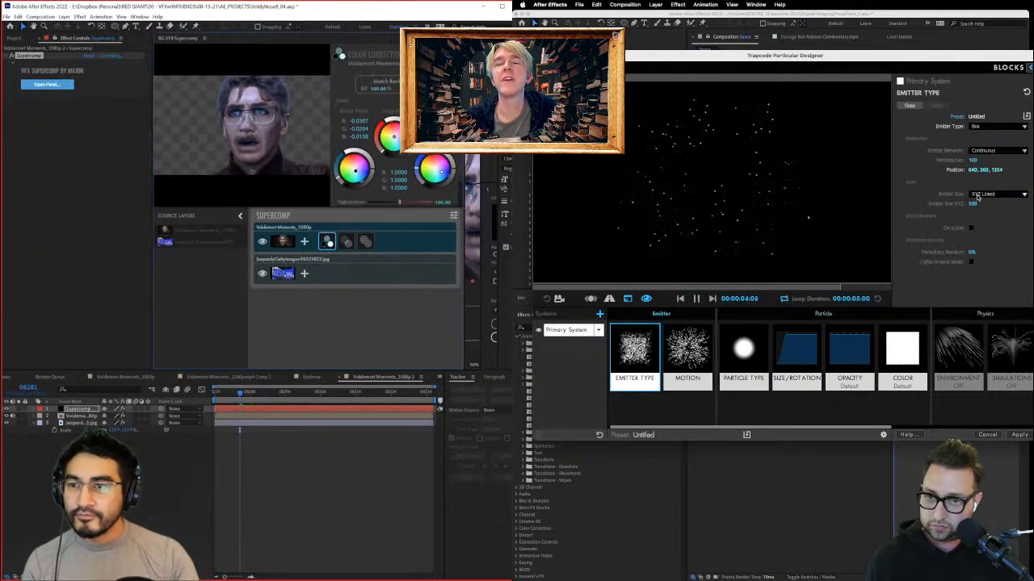
{"action": "left_click", "coordinate": [687, 351]}
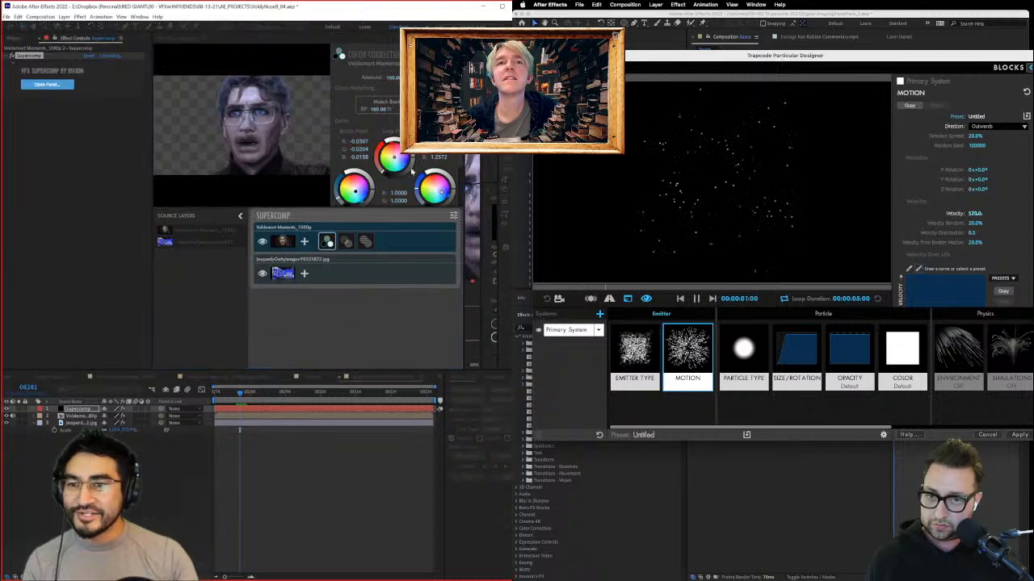
{"action": "left_click_drag", "start_coordinate": [974, 213], "coordinate": [1002, 213]}
{"action": "left_click", "coordinate": [345, 241]}
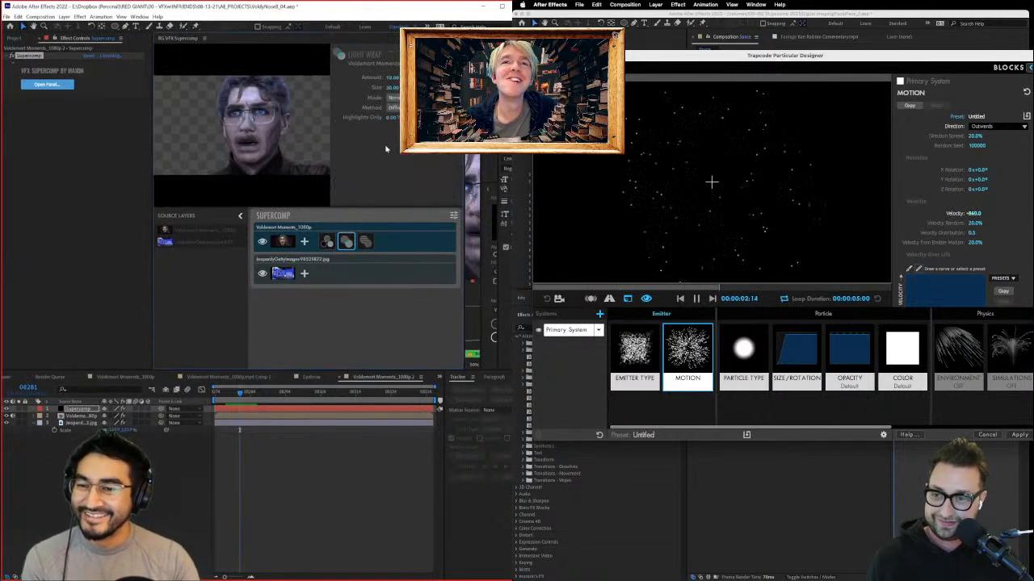
Step: Try Directional particle motion with the X rotation at 179°, and narrow the Supercomp panel to reveal the composition view
{"action": "left_click", "coordinate": [998, 126]}
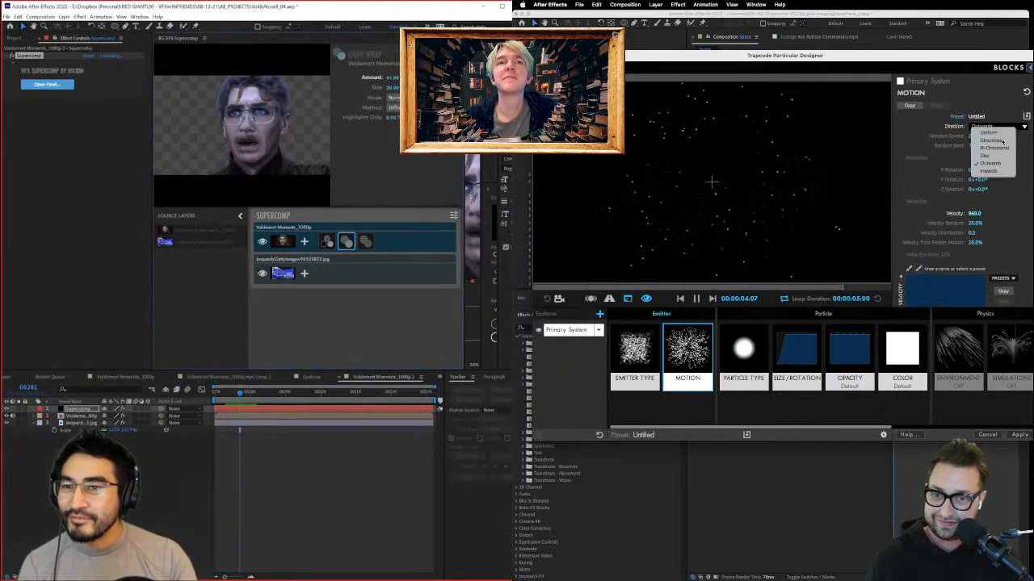
{"action": "left_click", "coordinate": [1002, 141]}
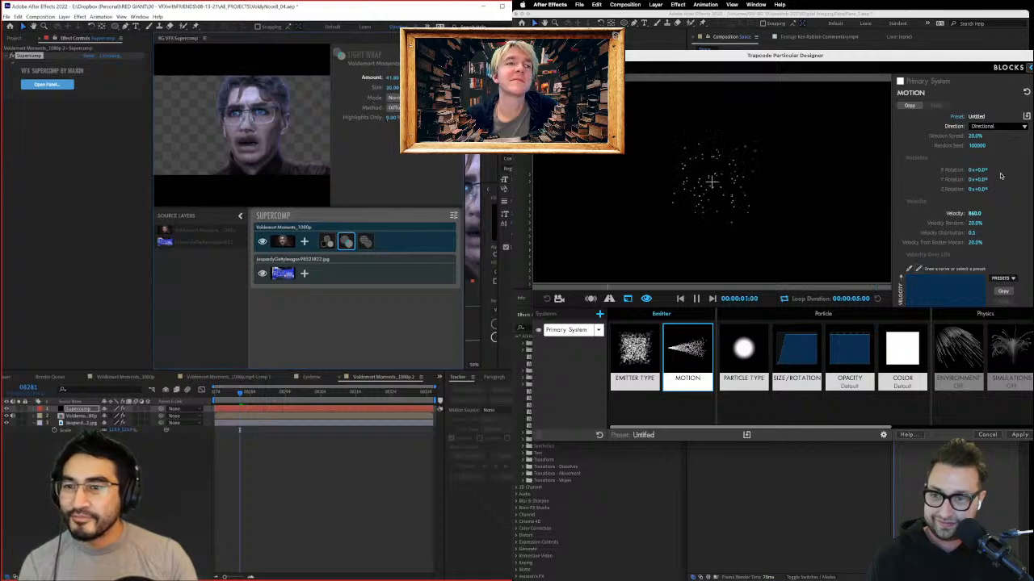
{"action": "right_click", "coordinate": [176, 41]}
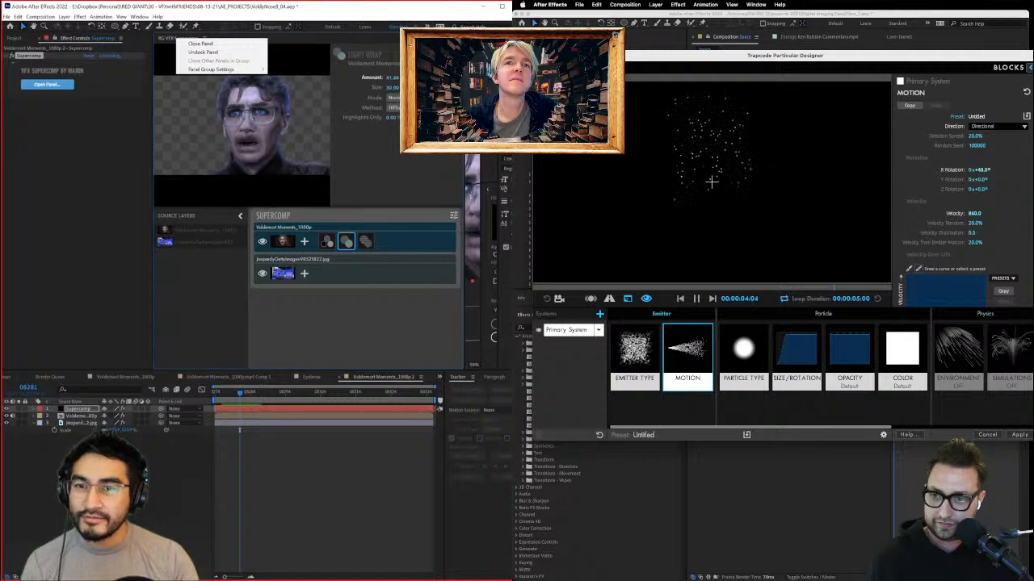
{"action": "left_click", "coordinate": [268, 38]}
{"action": "left_click_drag", "start_coordinate": [982, 170], "coordinate": [1015, 169]}
{"action": "left_click_drag", "start_coordinate": [463, 129], "coordinate": [247, 129]}
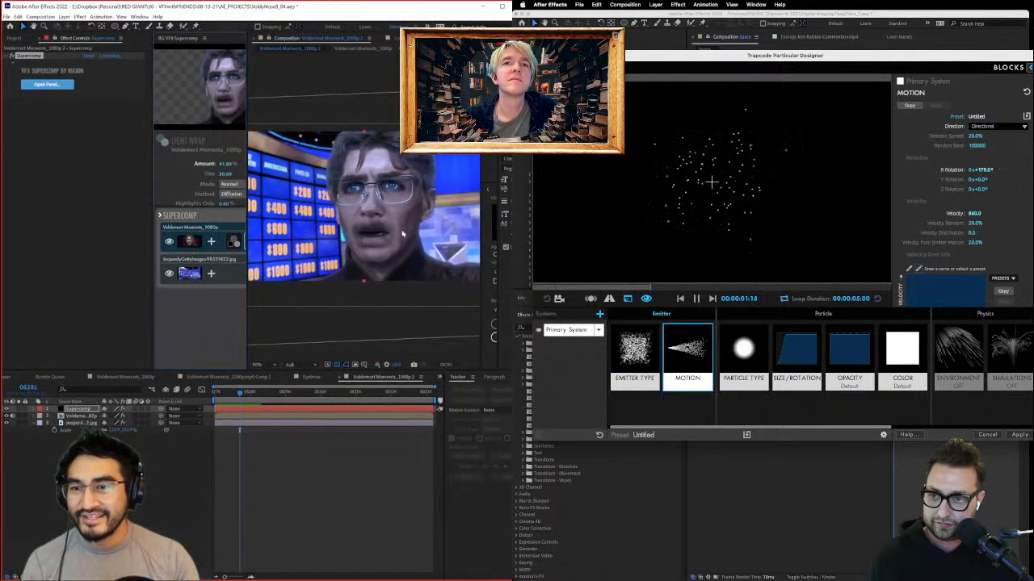
Step: Switch the particle direction to Outwards with a velocity of 1605, and move the Jeopardy composition's playhead to frame 08321
{"action": "left_click", "coordinate": [1000, 126]}
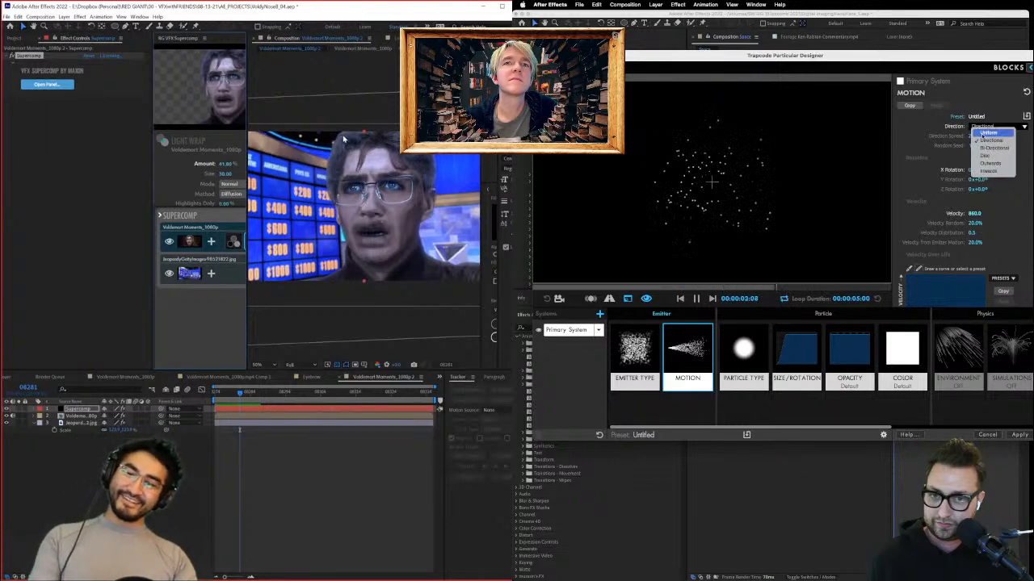
{"action": "left_click", "coordinate": [990, 164]}
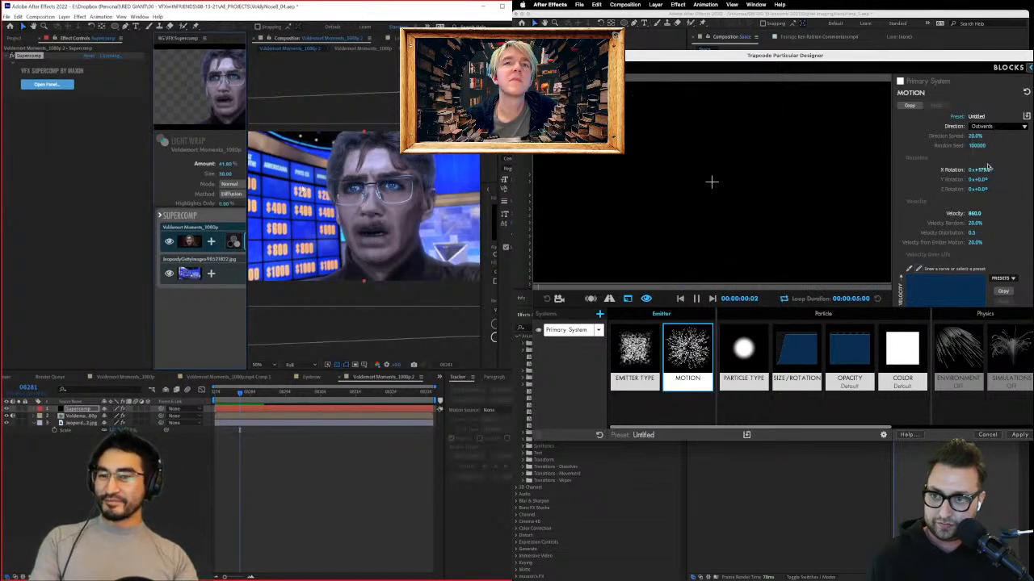
{"action": "left_click_drag", "start_coordinate": [975, 214], "coordinate": [1014, 213]}
{"action": "left_click", "coordinate": [382, 404]}
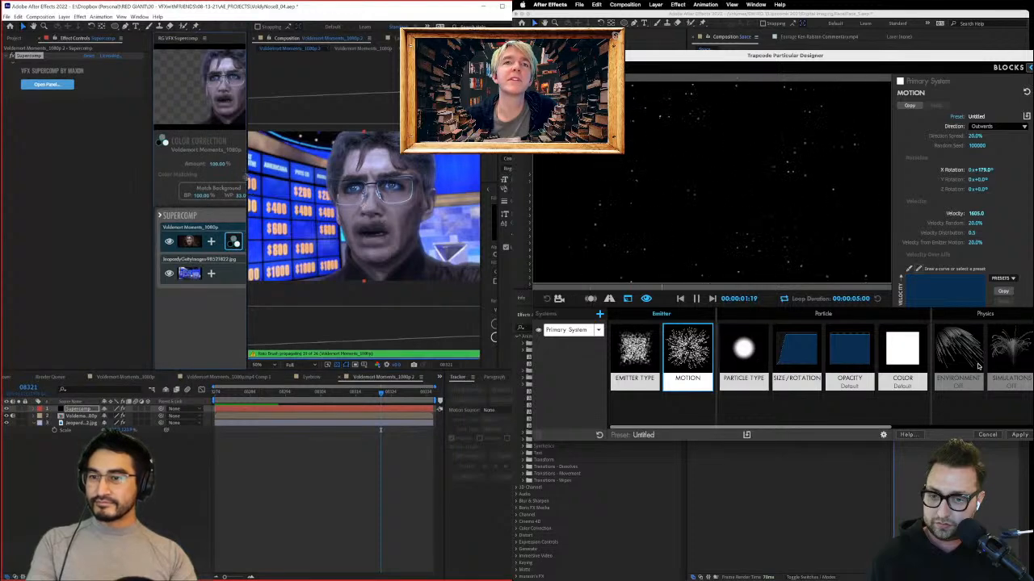
Step: Set the particle environment's Wind Z to -496 and remove the color correction from the man's Supercomp layer
{"action": "left_click", "coordinate": [959, 356]}
{"action": "left_click_drag", "start_coordinate": [247, 189], "coordinate": [257, 189]}
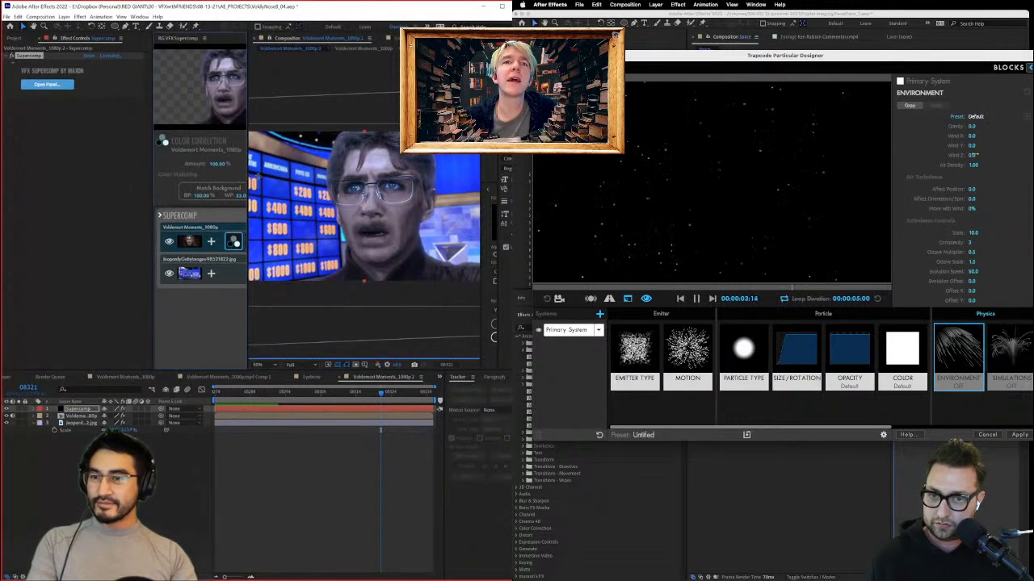
{"action": "left_click_drag", "start_coordinate": [973, 155], "coordinate": [776, 155]}
{"action": "left_click", "coordinate": [236, 244]}
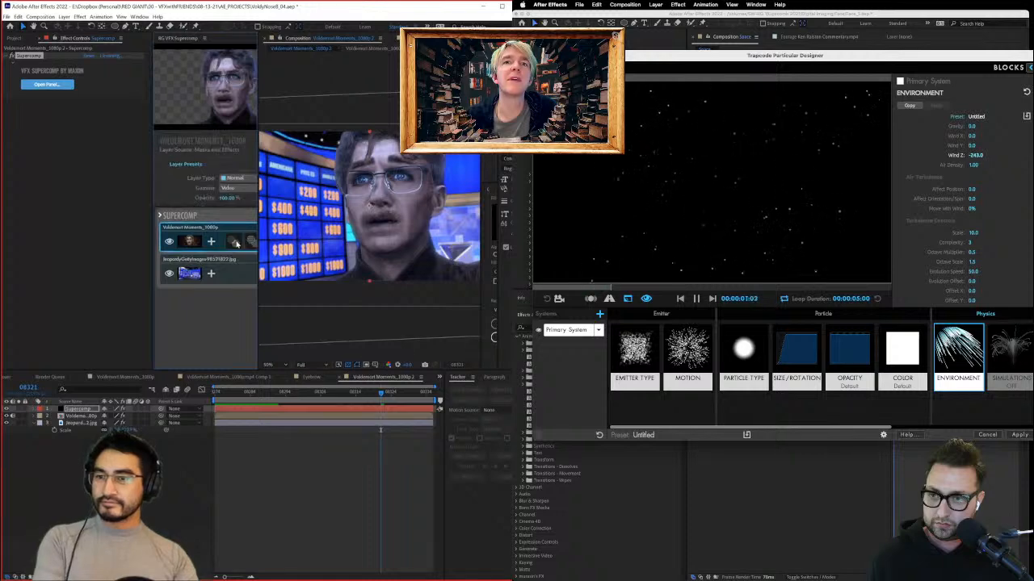
Step: Set the particles' Velocity Random to 0% and select the man's cutout layer in the Jeopardy composition
{"action": "left_click", "coordinate": [315, 476]}
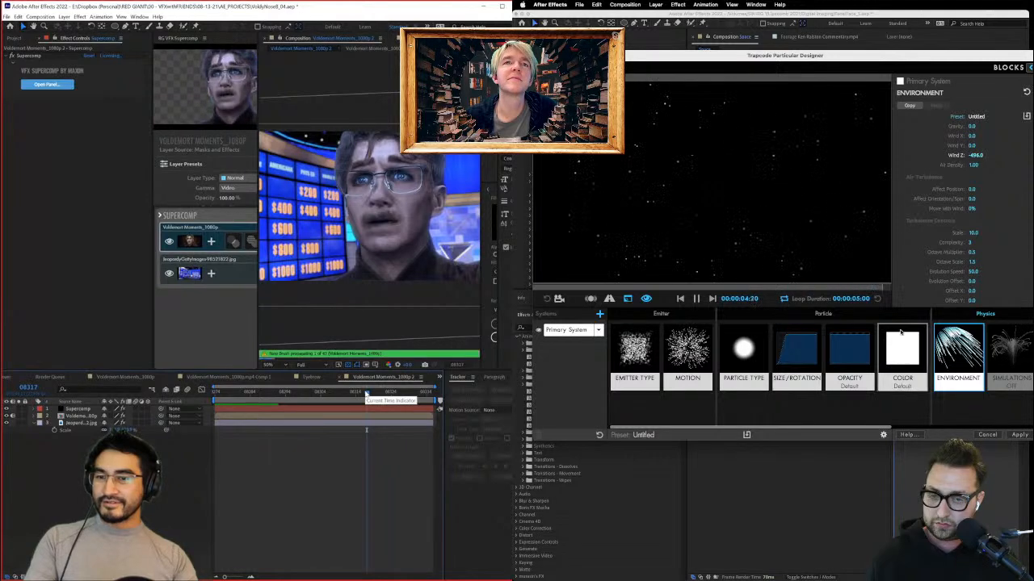
{"action": "left_click", "coordinate": [635, 355]}
{"action": "left_click", "coordinate": [687, 356]}
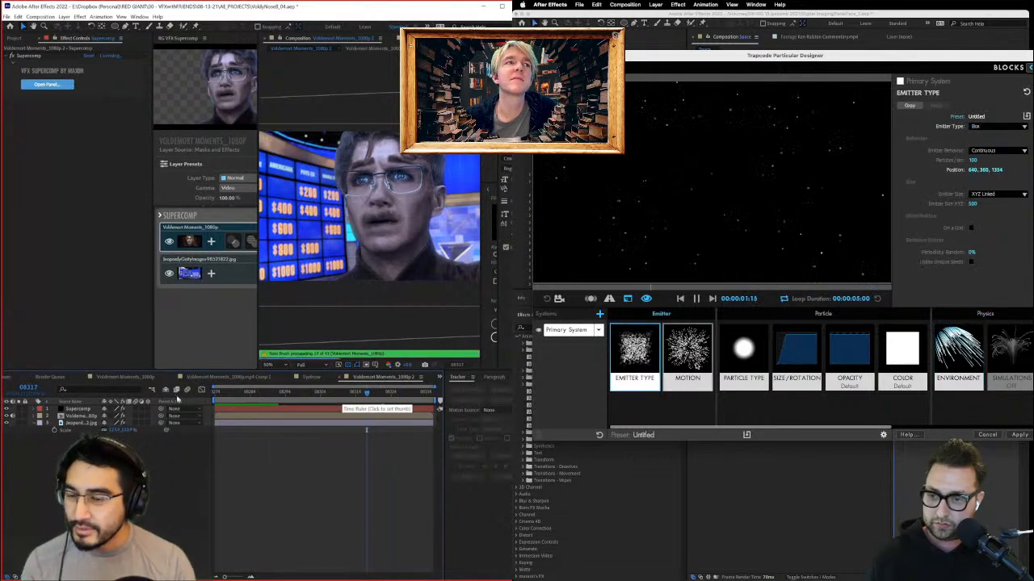
{"action": "left_click_drag", "start_coordinate": [977, 223], "coordinate": [969, 223]}
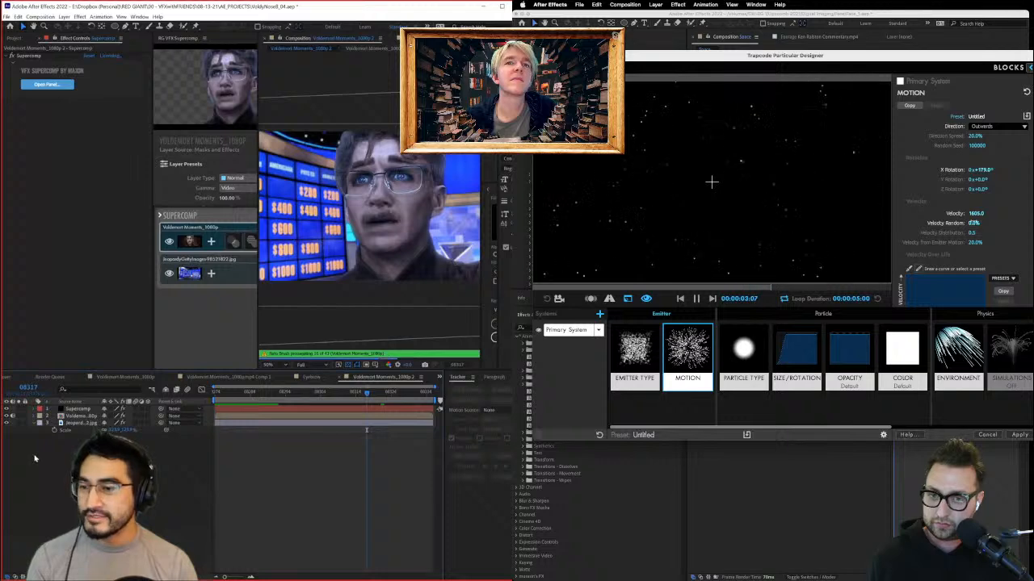
{"action": "left_click", "coordinate": [88, 410]}
{"action": "scroll", "coordinate": [993, 251], "scroll_direction": "down", "scroll_amount": 2}
{"action": "left_click", "coordinate": [88, 415]}
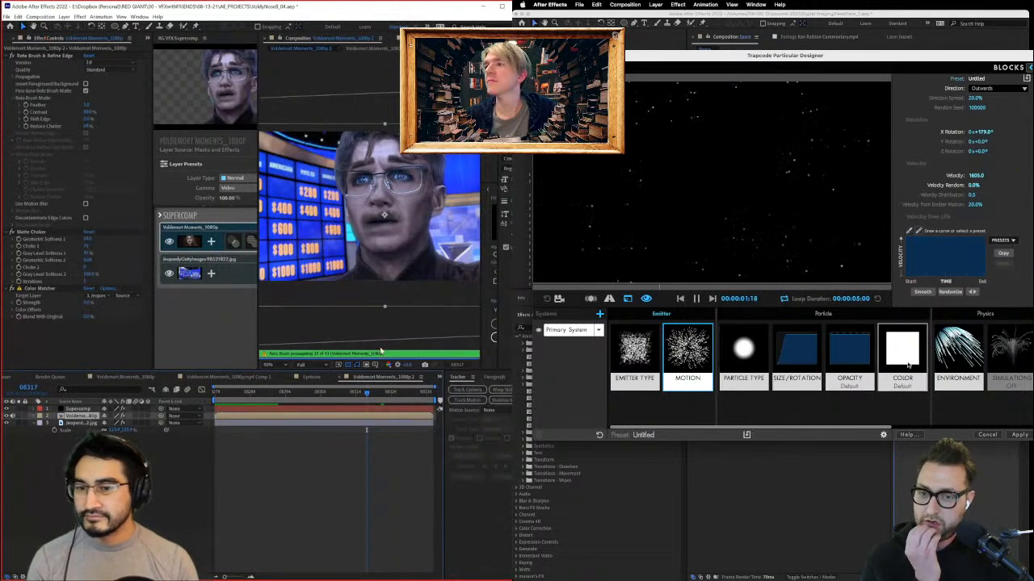
Step: Set the particles' air resistance to 0 and shrink the Supercomp panel to enlarge the composition view
{"action": "left_click", "coordinate": [753, 357]}
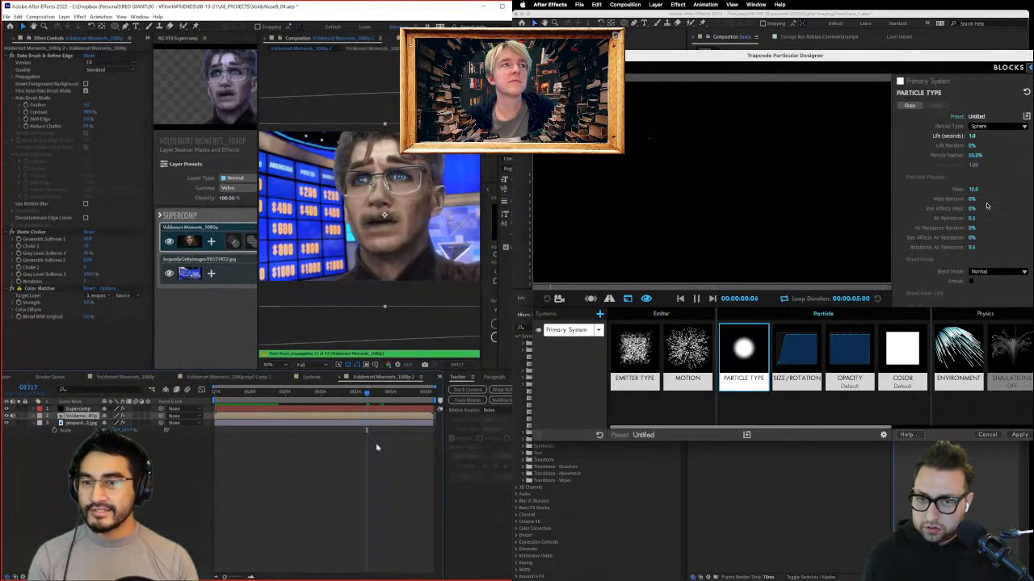
{"action": "left_click", "coordinate": [972, 218]}
{"action": "type", "text": "0"}
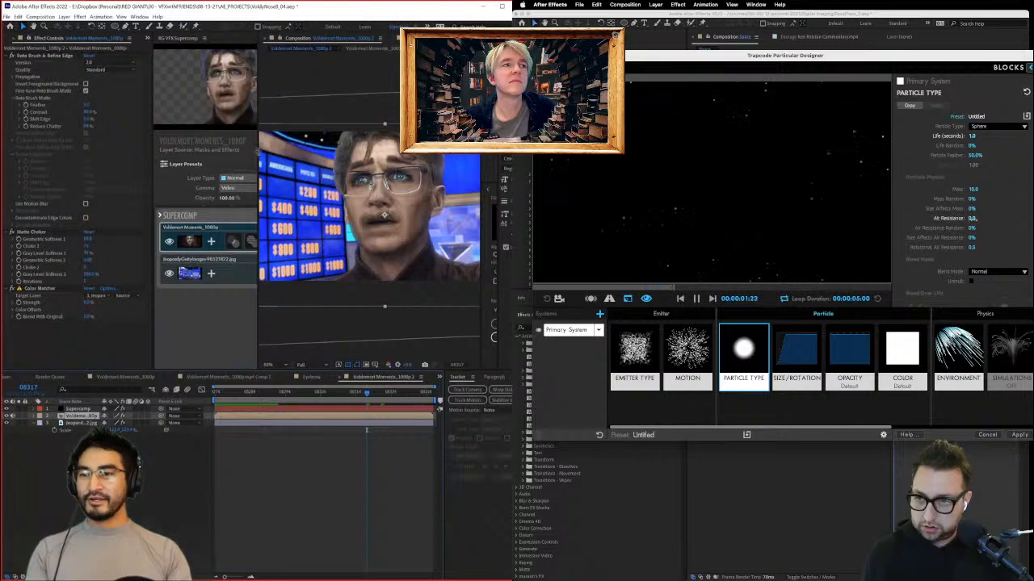
{"action": "key", "text": "Return"}
{"action": "left_click_drag", "start_coordinate": [258, 158], "coordinate": [153, 159]}
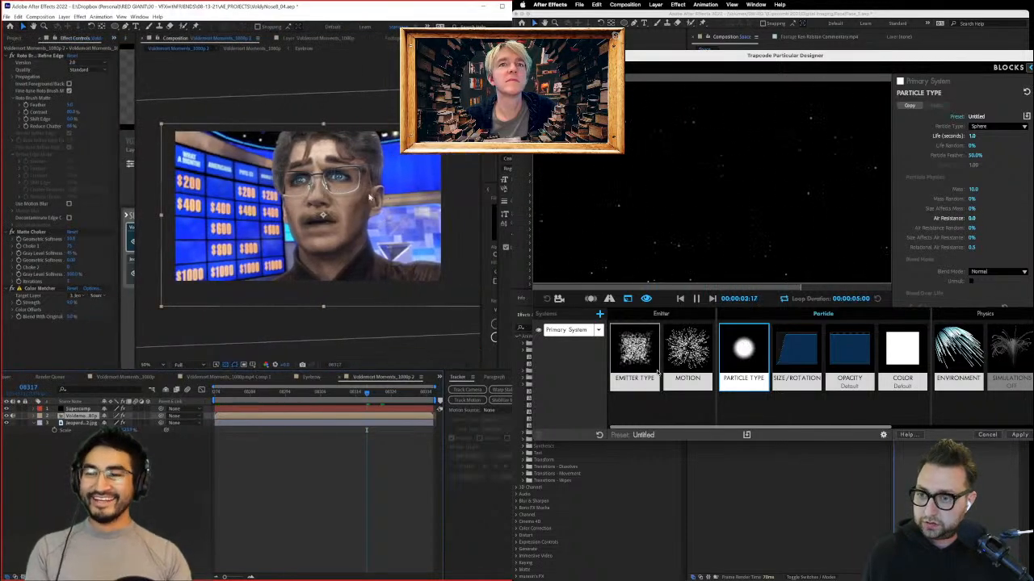
Step: Lower the outward particle velocity to 785
{"action": "left_click", "coordinate": [651, 363]}
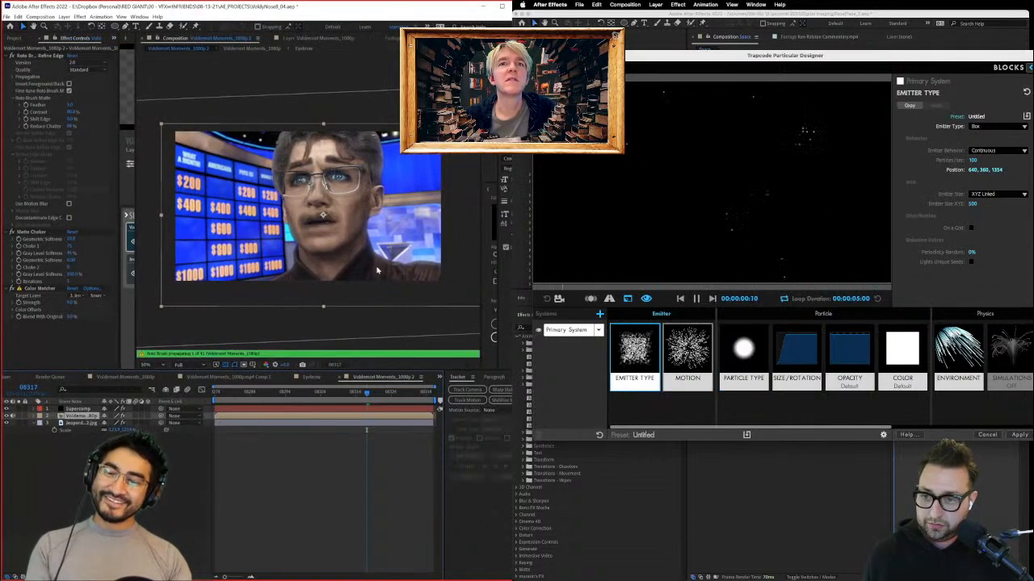
{"action": "left_click", "coordinate": [688, 356]}
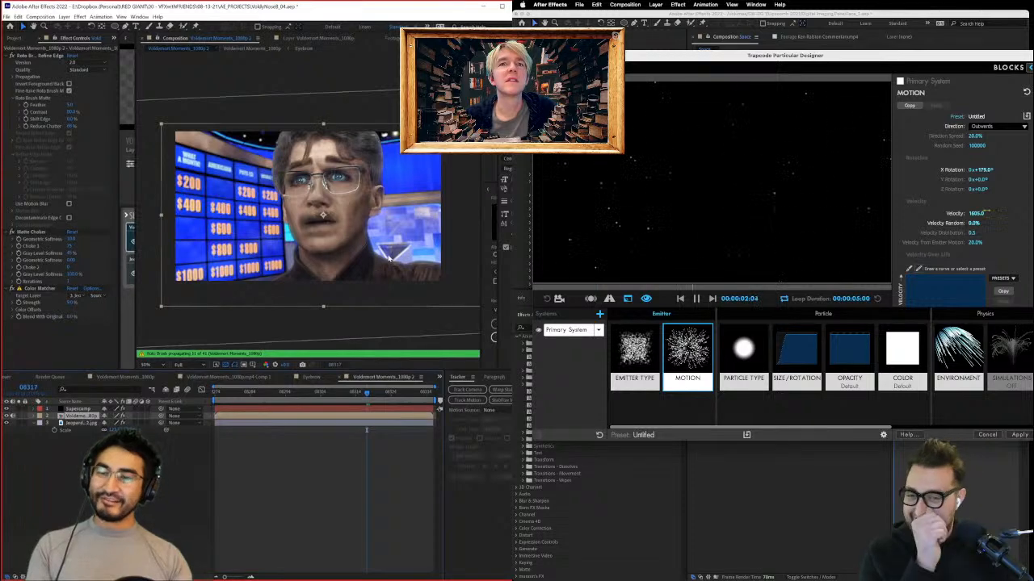
{"action": "left_click_drag", "start_coordinate": [975, 213], "coordinate": [897, 213]}
{"action": "scroll", "coordinate": [388, 258], "scroll_direction": "up", "scroll_amount": 1}
{"action": "scroll", "coordinate": [389, 259], "scroll_direction": "down", "scroll_amount": 1}
{"action": "left_click_drag", "start_coordinate": [975, 213], "coordinate": [854, 214]}
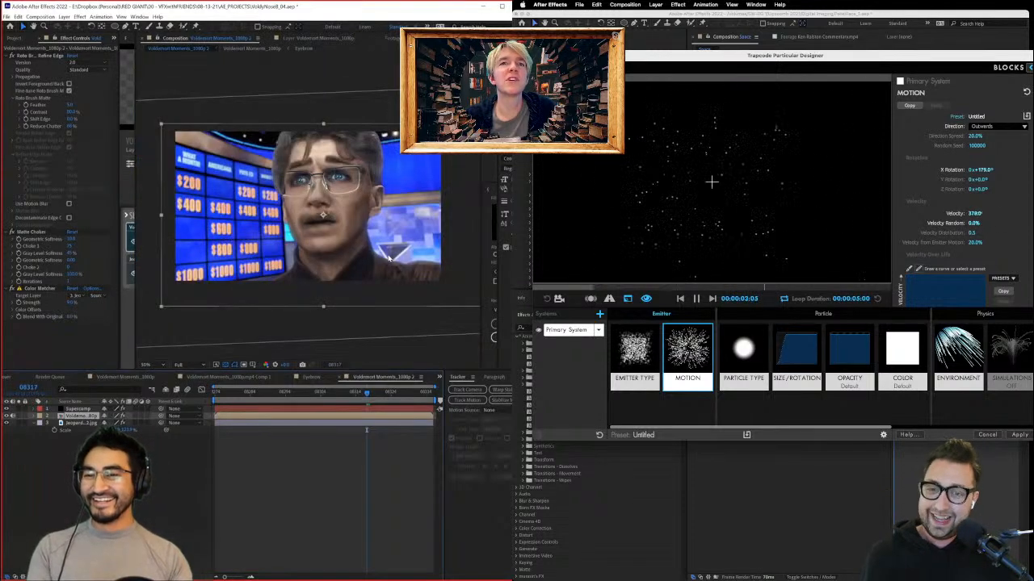
Step: Maximize the composition view to inspect the man's face against the Jeopardy set
{"action": "scroll", "coordinate": [389, 258], "scroll_direction": "up", "scroll_amount": 1}
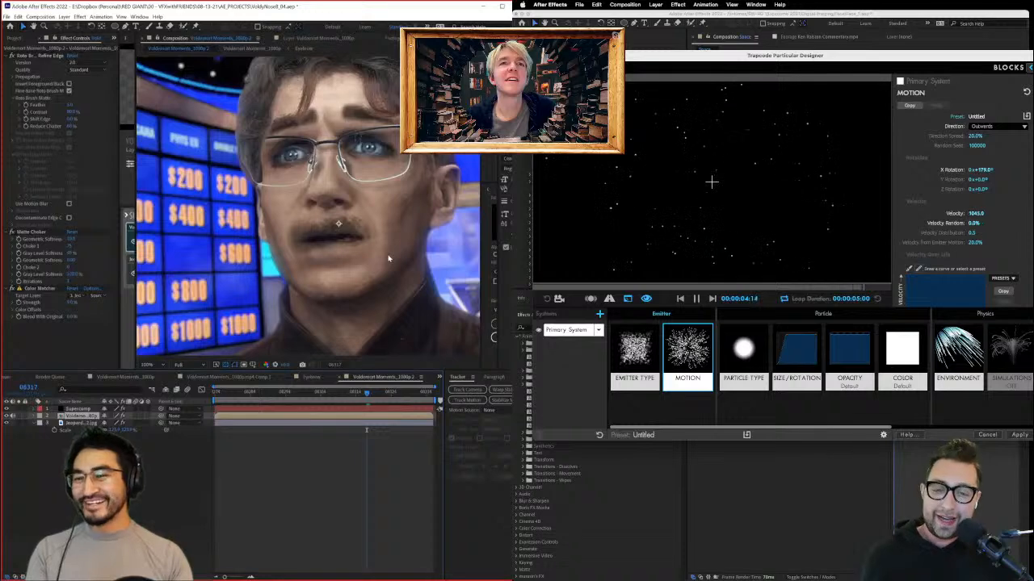
{"action": "scroll", "coordinate": [388, 259], "scroll_direction": "down", "scroll_amount": 2}
{"action": "scroll", "coordinate": [388, 259], "scroll_direction": "up", "scroll_amount": 1}
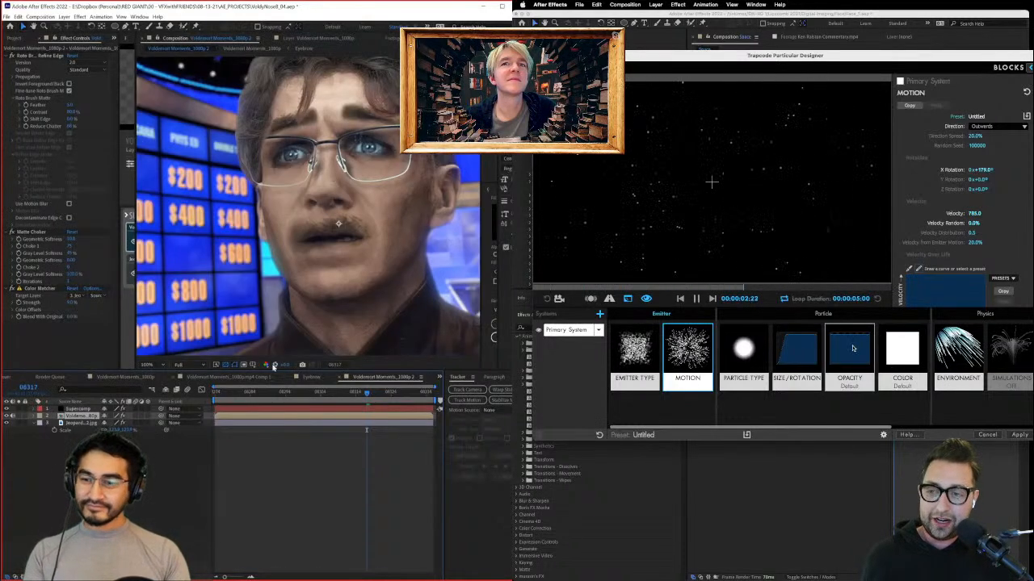
{"action": "key", "text": "grave"}
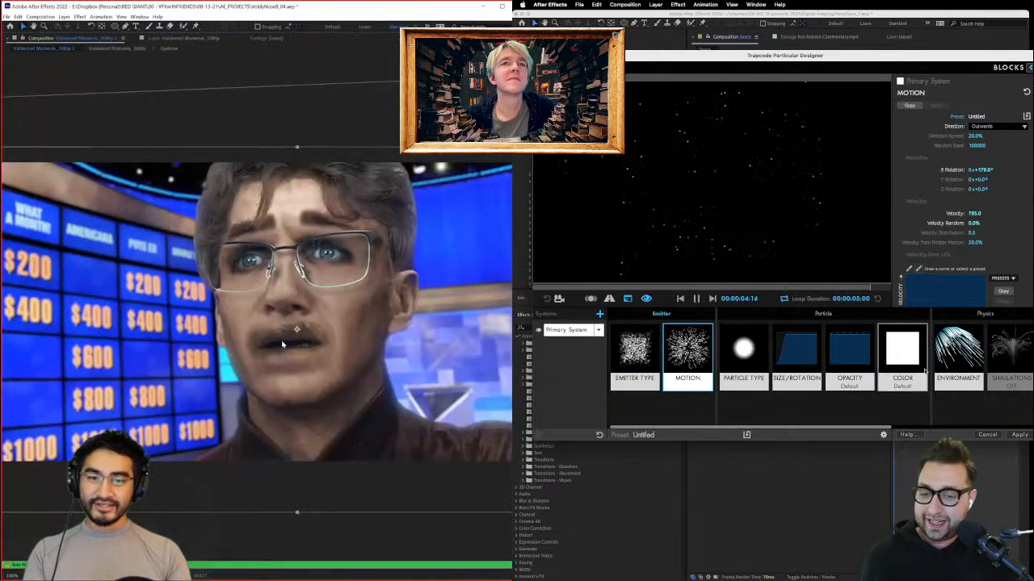
Step: Set the starfield's Wind Z to -962 and the particles' air resistance to 0.5
{"action": "left_click", "coordinate": [965, 373]}
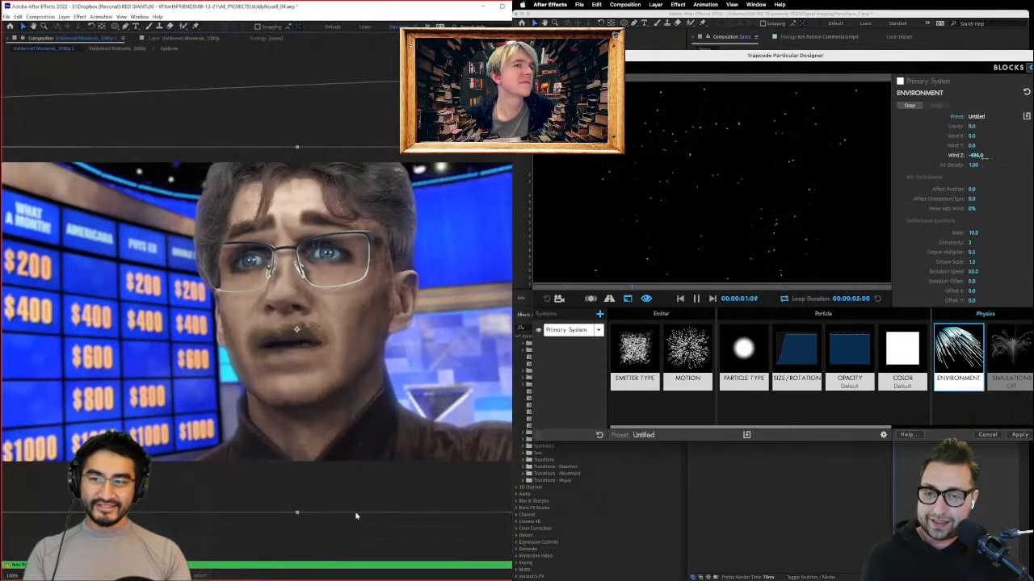
{"action": "left_click_drag", "start_coordinate": [974, 155], "coordinate": [937, 155]}
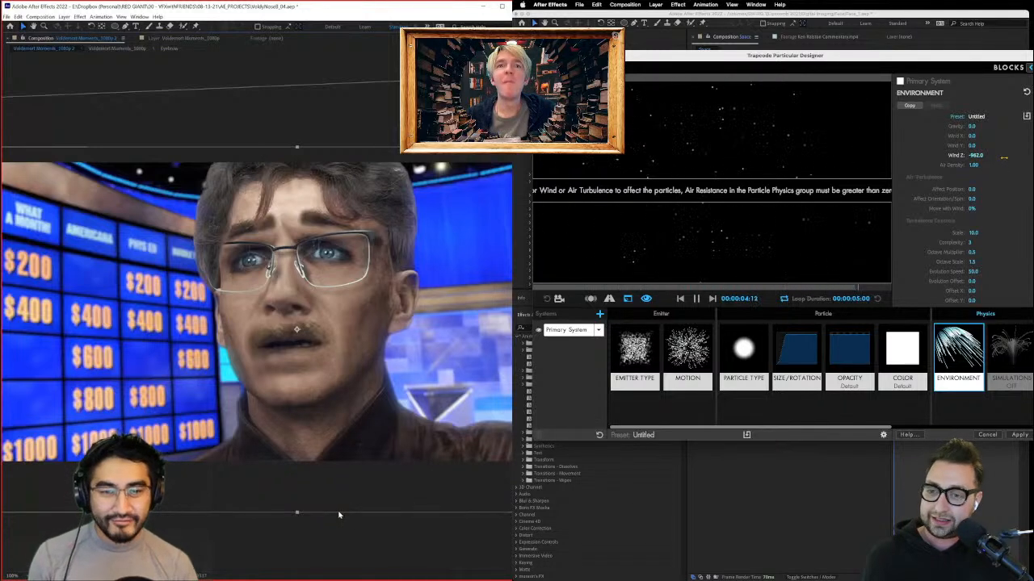
{"action": "left_click", "coordinate": [754, 374]}
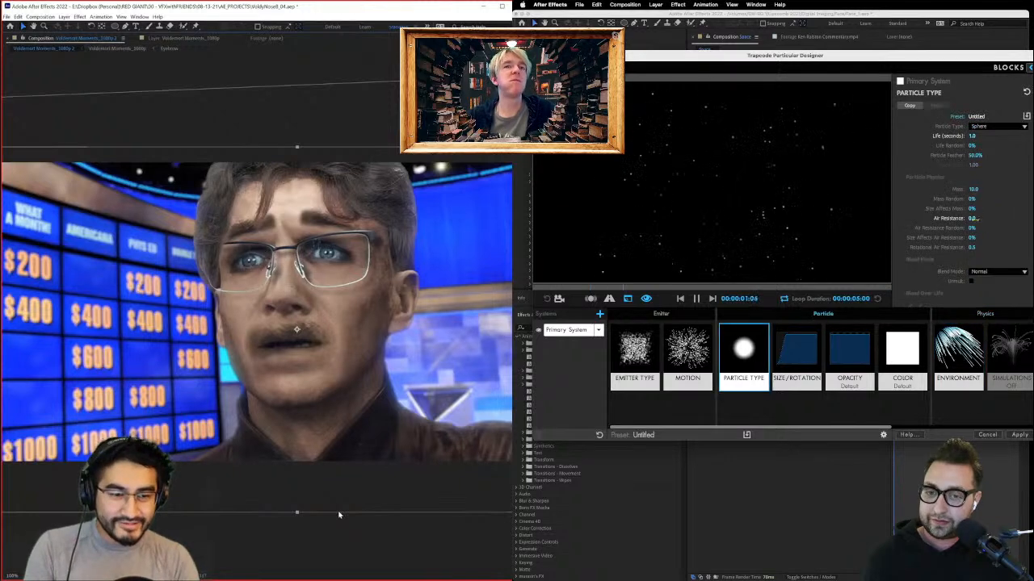
{"action": "left_click", "coordinate": [973, 218]}
{"action": "type", "text": "0.5"}
{"action": "key", "text": "Return"}
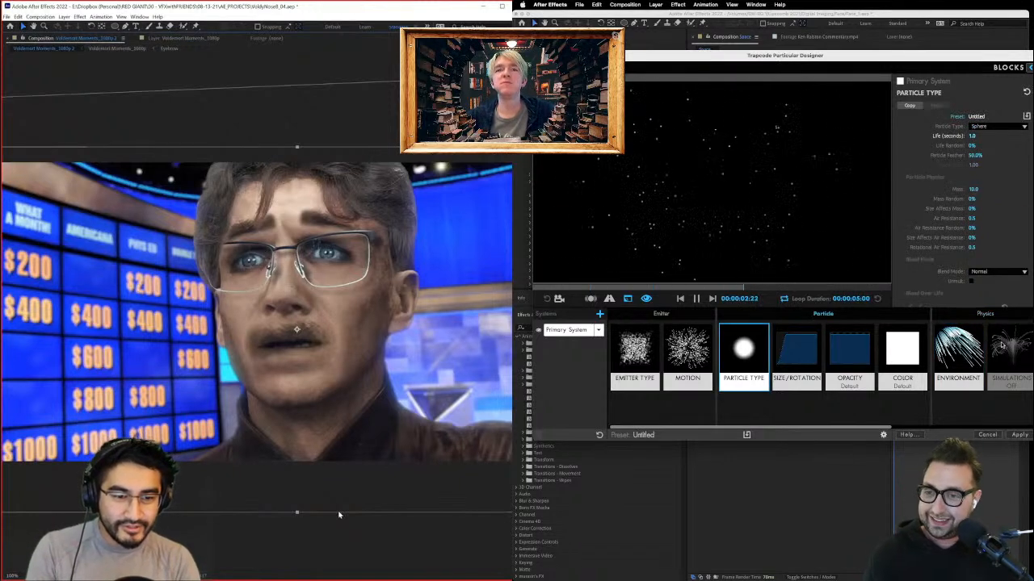
Step: Set the starfield's Wind Z to -2003 and queue the current Jeopardy frame for rendering as a JPEG
{"action": "left_click", "coordinate": [959, 367]}
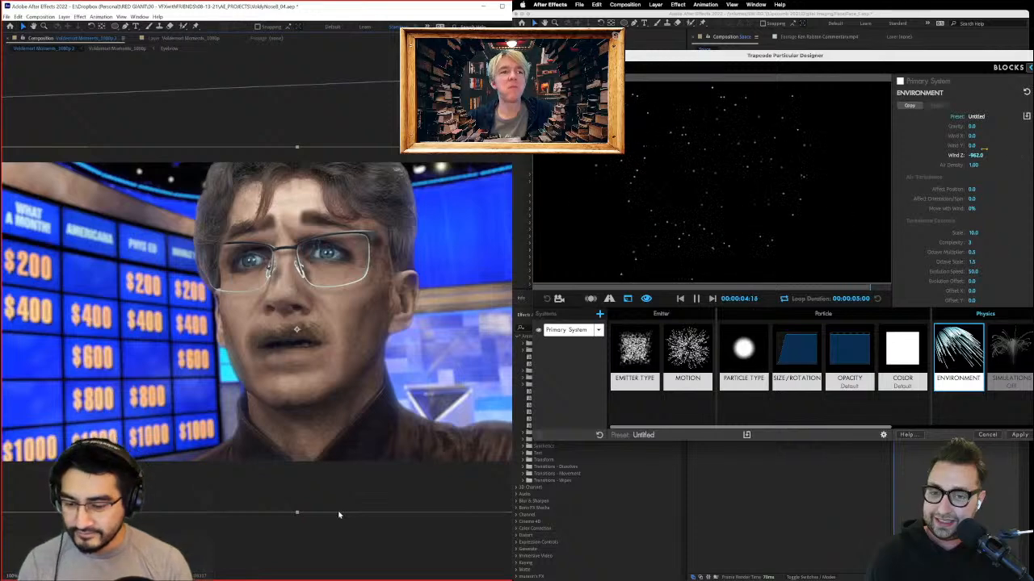
{"action": "key", "text": "grave"}
{"action": "left_click_drag", "start_coordinate": [976, 155], "coordinate": [987, 155]}
{"action": "key", "text": "ctrl+alt+s"}
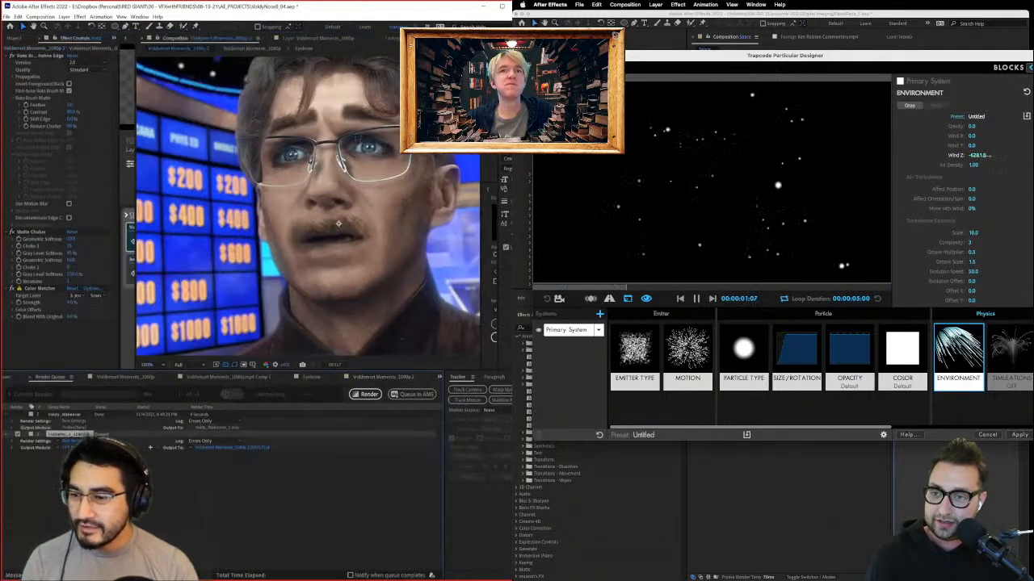
{"action": "left_click", "coordinate": [77, 447]}
{"action": "left_click", "coordinate": [88, 347]}
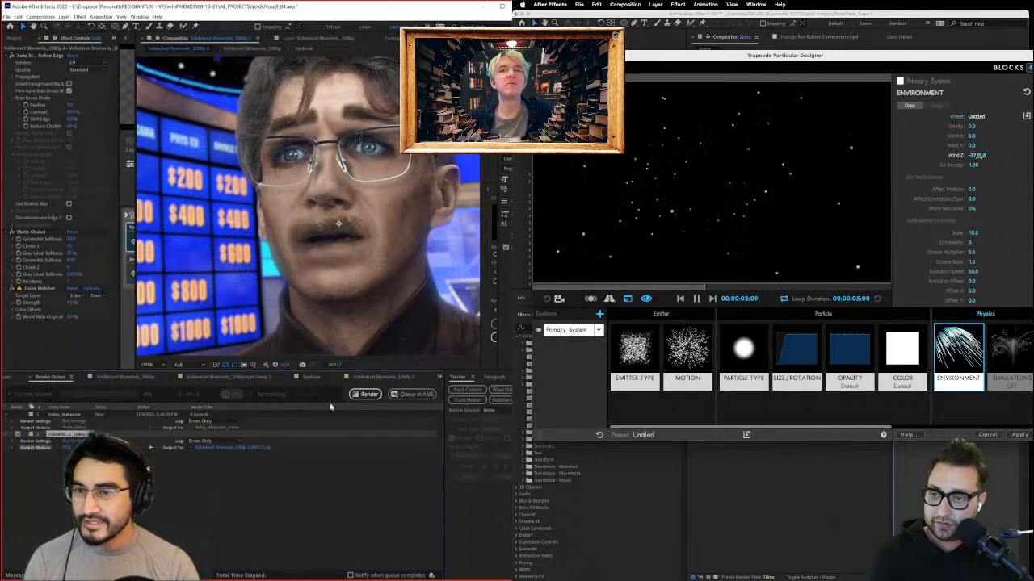
Step: Name the frame output Jeopardy in the RENDERS folder of 2021_11_05 and render it
{"action": "left_click", "coordinate": [239, 448]}
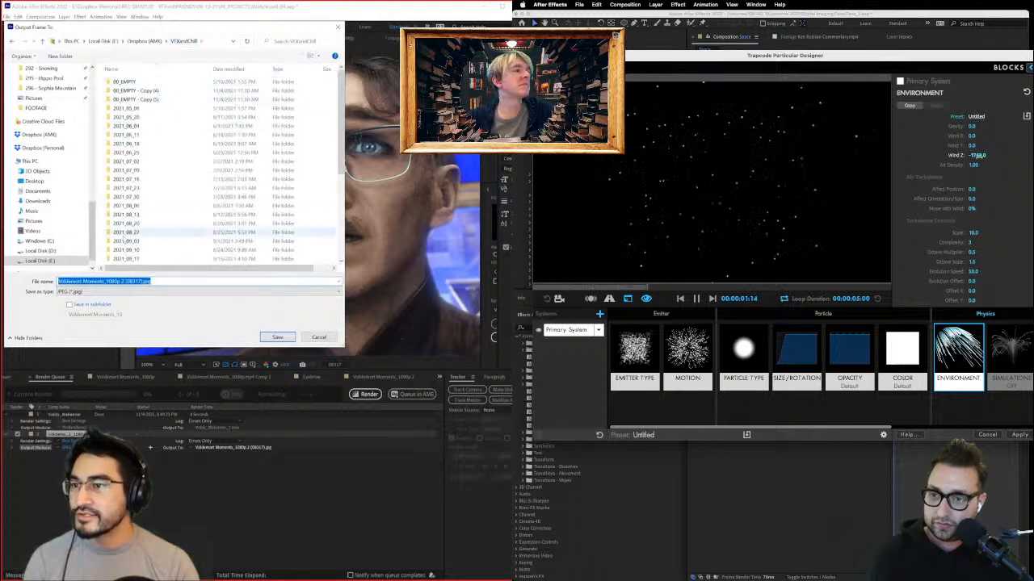
{"action": "scroll", "coordinate": [139, 234], "scroll_direction": "down", "scroll_amount": 5}
{"action": "double_click", "coordinate": [139, 172]}
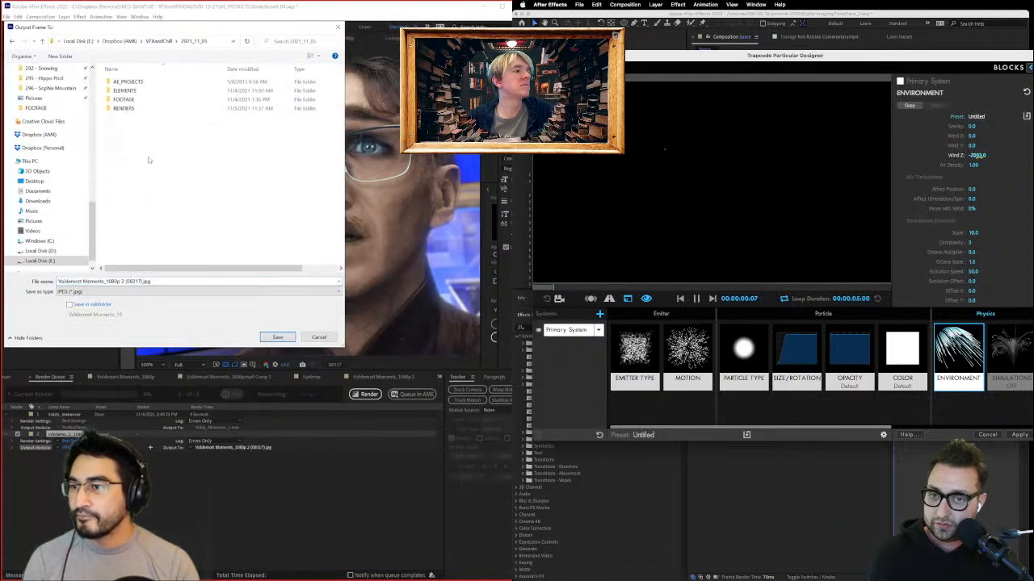
{"action": "double_click", "coordinate": [130, 108]}
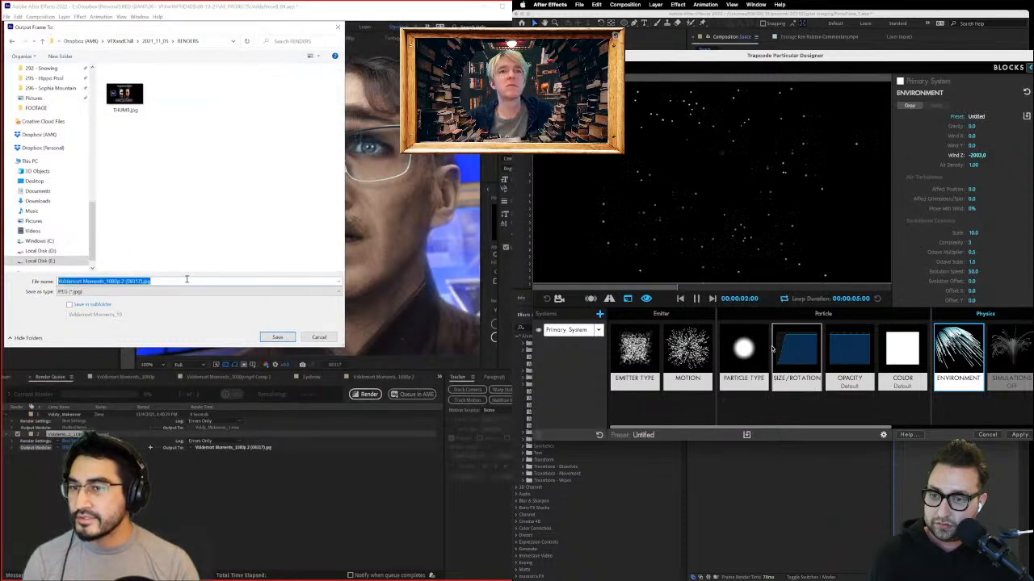
{"action": "type", "text": "l"}
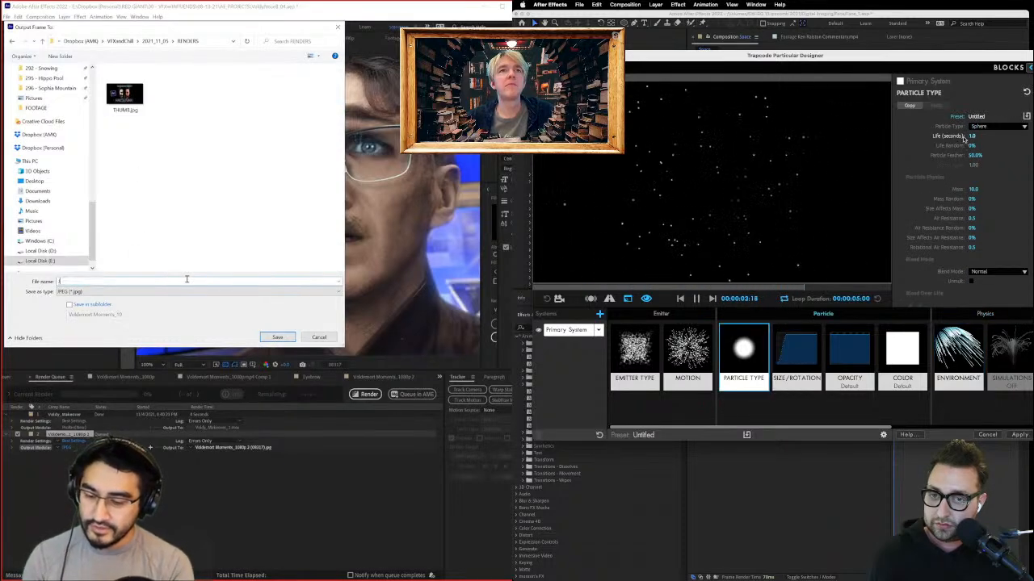
{"action": "type", "text": "eopardy"}
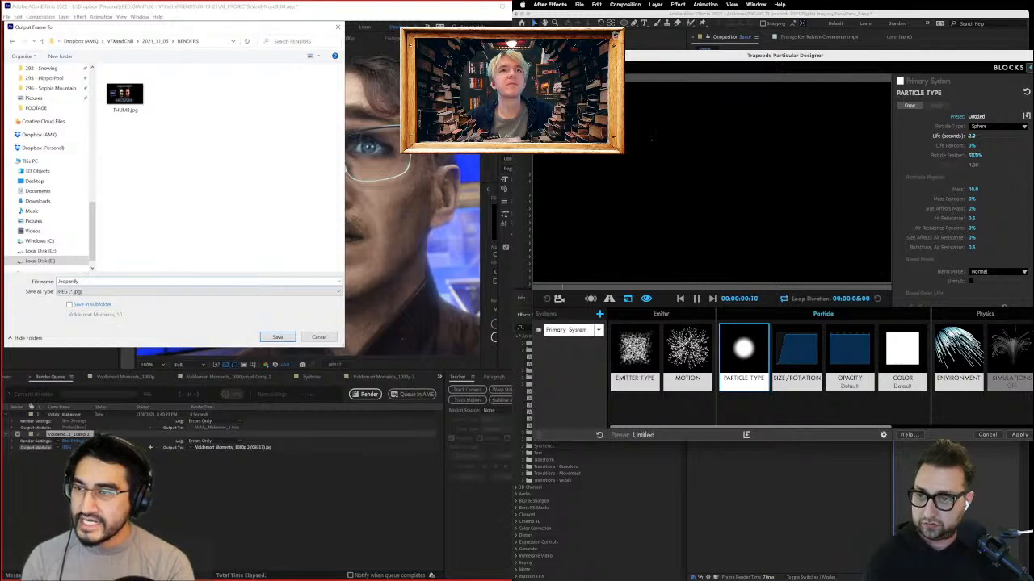
{"action": "key", "text": "Return"}
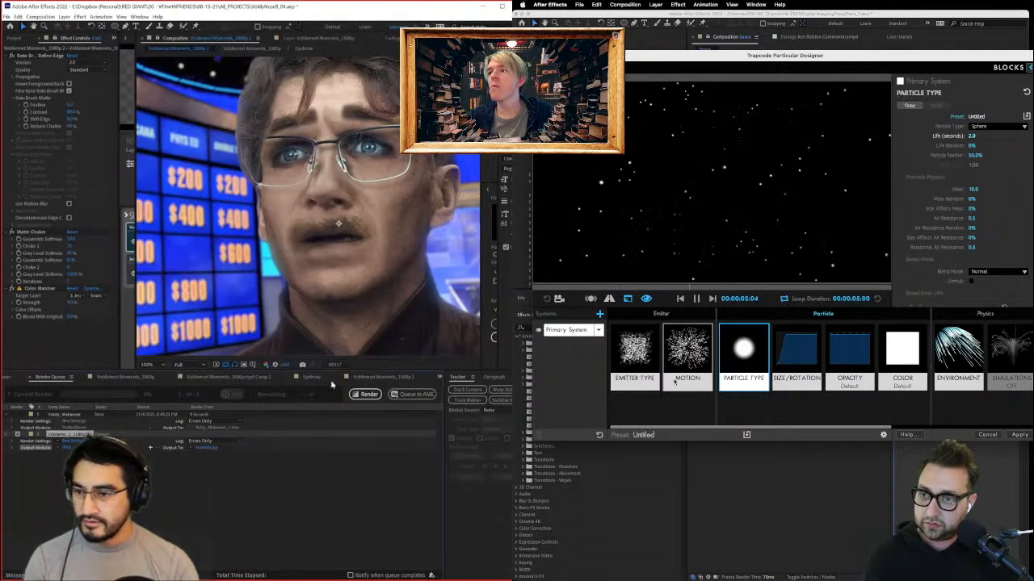
{"action": "left_click", "coordinate": [370, 395]}
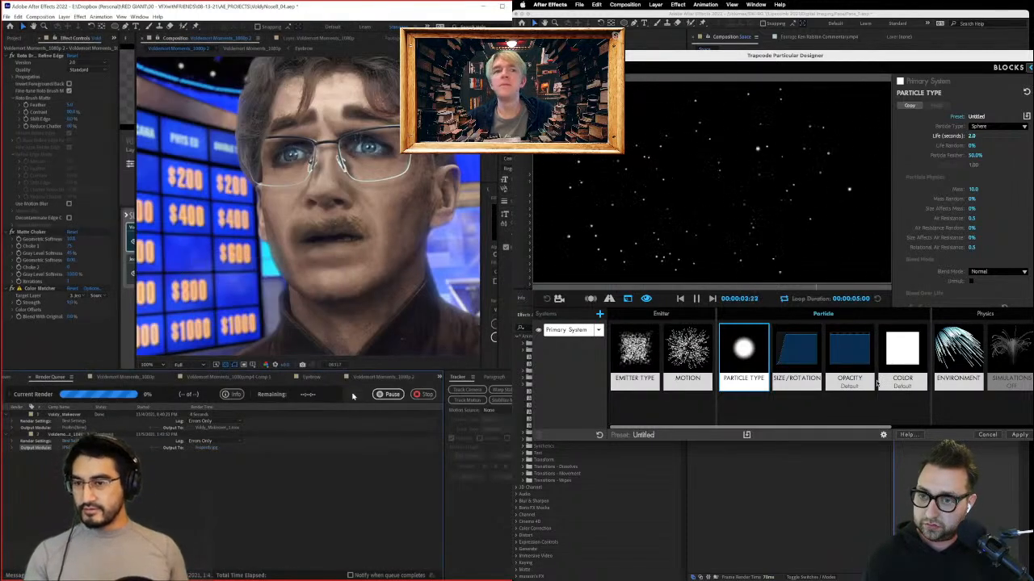
Step: Set the star emitter to 202 particles per second and show the project items in the Jeopardy project
{"action": "left_click", "coordinate": [651, 370]}
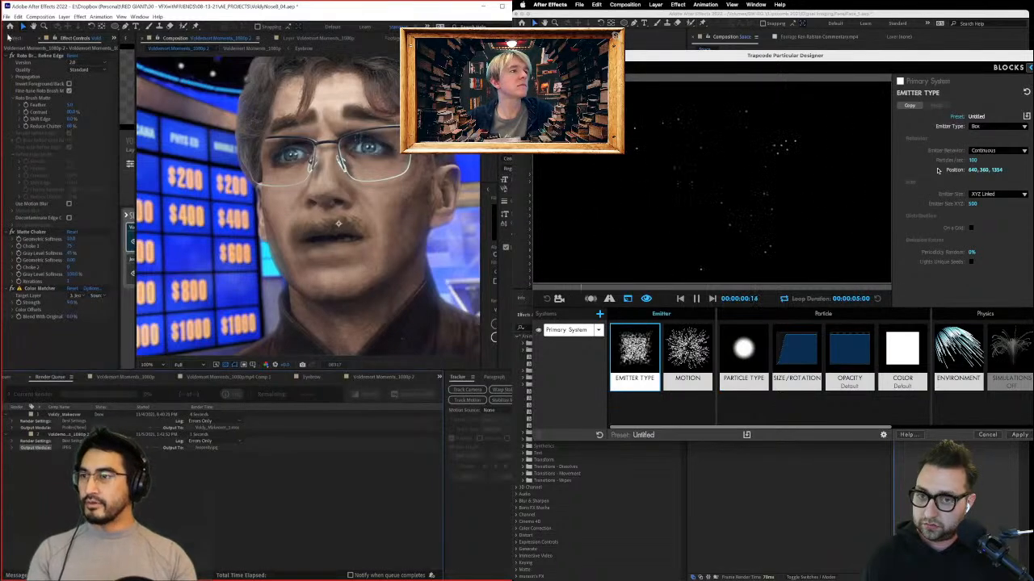
{"action": "left_click", "coordinate": [23, 39]}
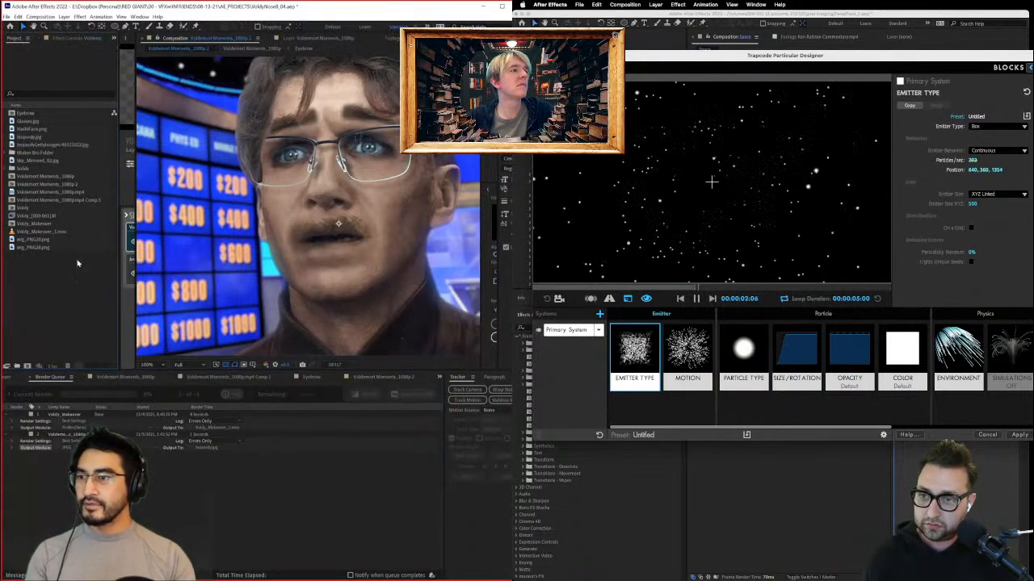
{"action": "left_click", "coordinate": [54, 154]}
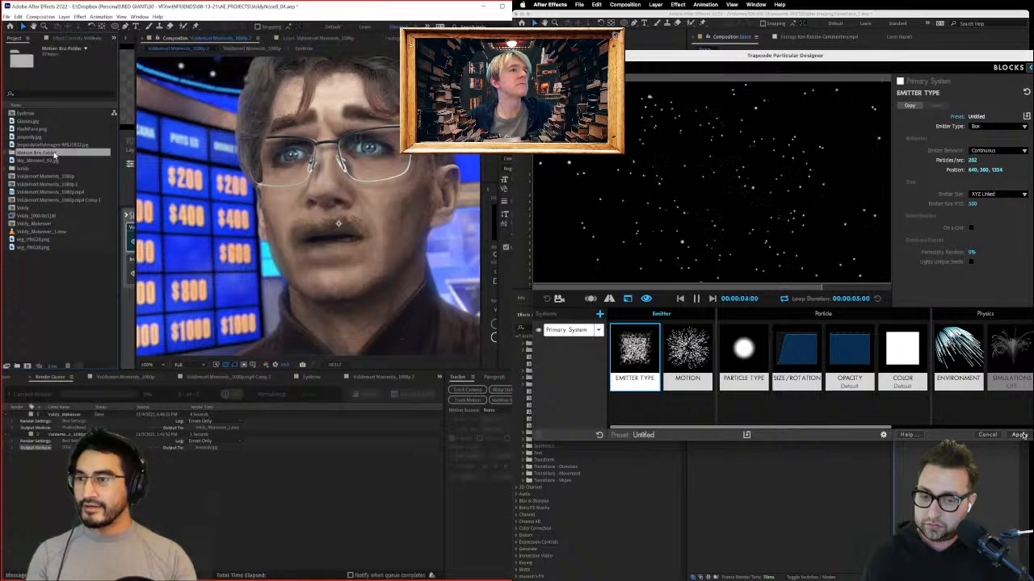
{"action": "left_click", "coordinate": [32, 267]}
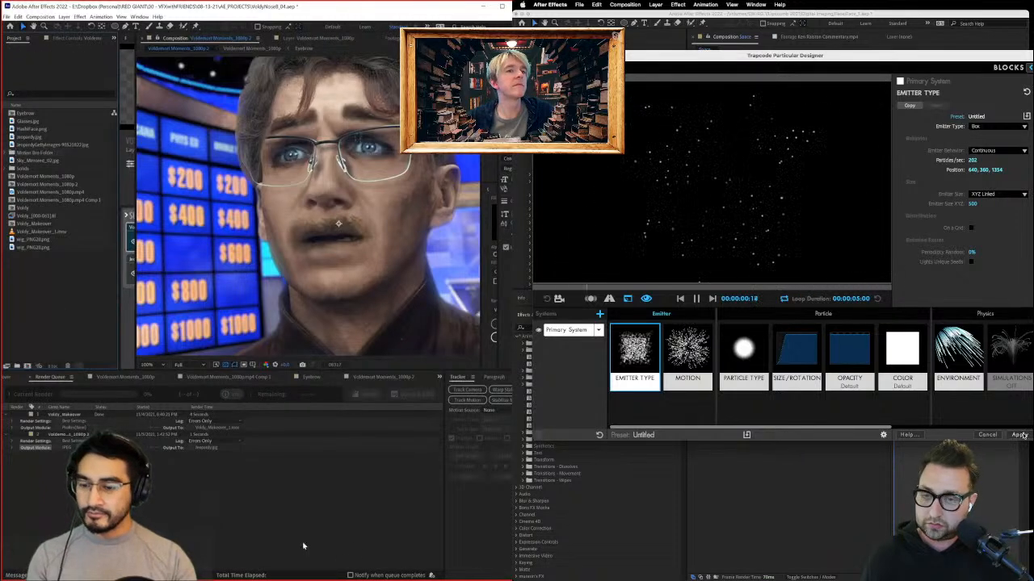
Step: Duplicate the primary particle system and close the Voldemort project, saving its changes
{"action": "left_click", "coordinate": [7, 17]}
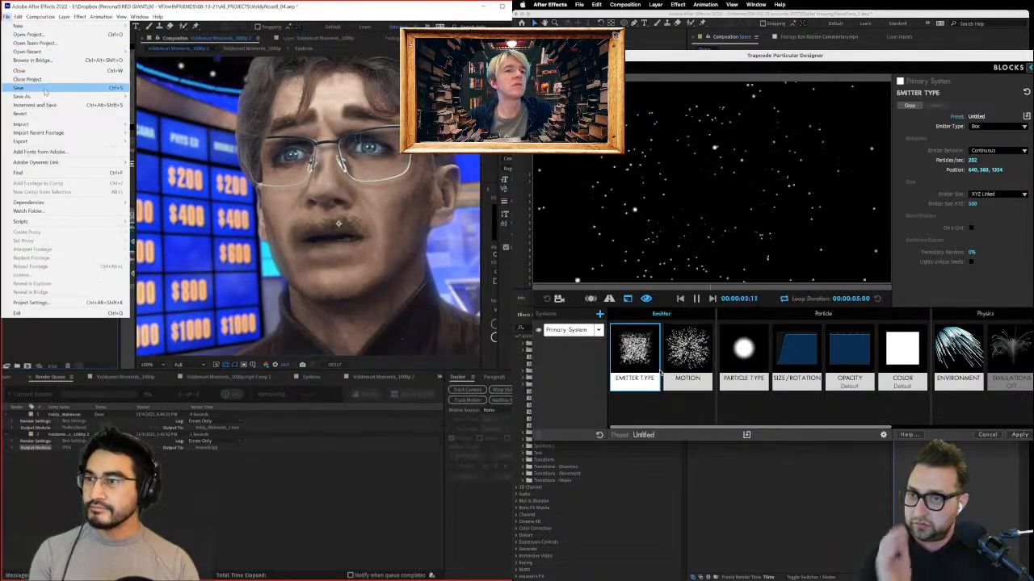
{"action": "left_click", "coordinate": [598, 329]}
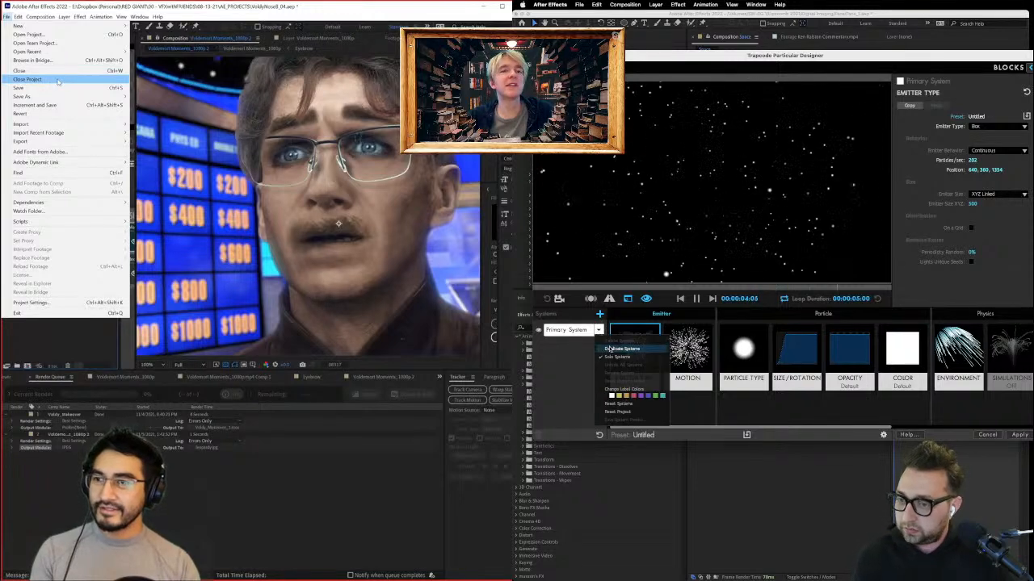
{"action": "left_click", "coordinate": [611, 349]}
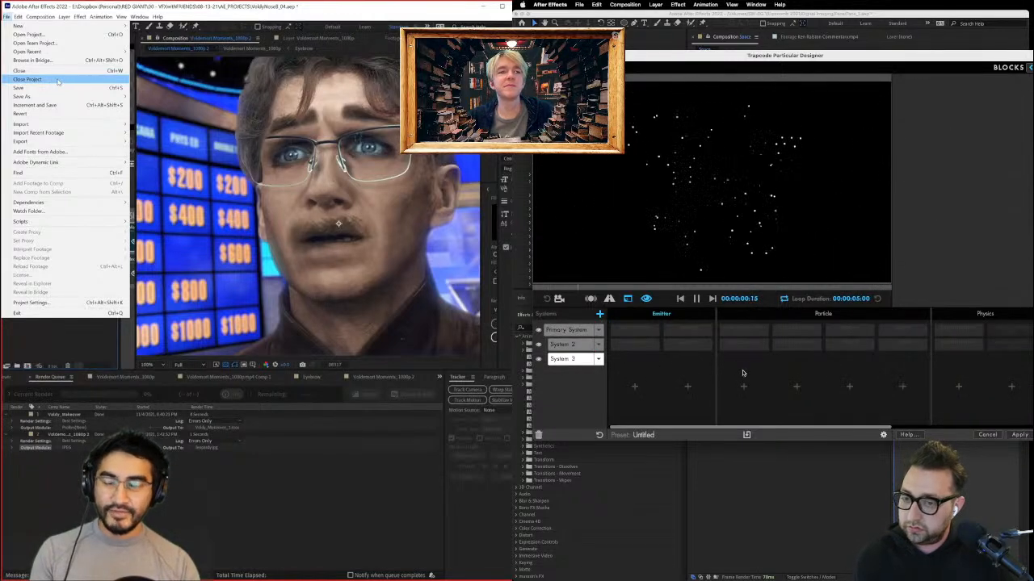
{"action": "left_click", "coordinate": [57, 80]}
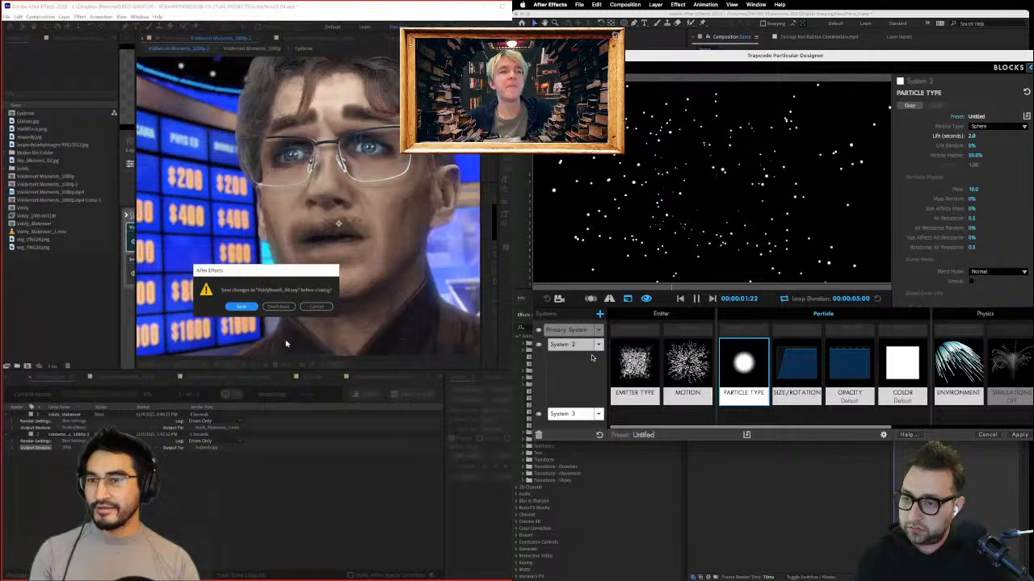
{"action": "left_click", "coordinate": [238, 306]}
Step: Enlarge System 2's particles to size 112 and switch them from spheres to a cloud-like particle type
{"action": "left_click", "coordinate": [795, 381]}
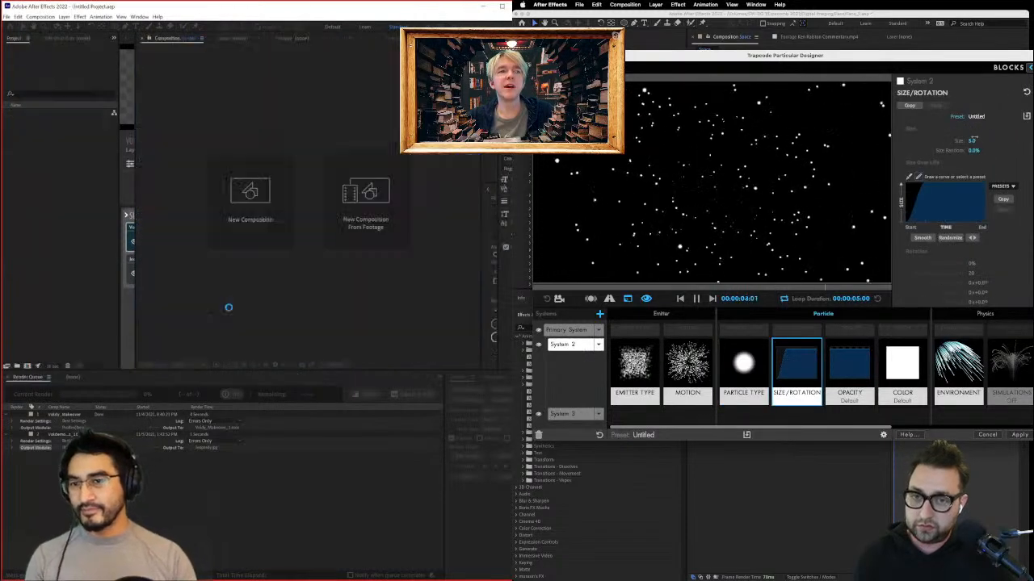
{"action": "left_click_drag", "start_coordinate": [972, 140], "coordinate": [1014, 141]}
{"action": "left_click", "coordinate": [1002, 187]}
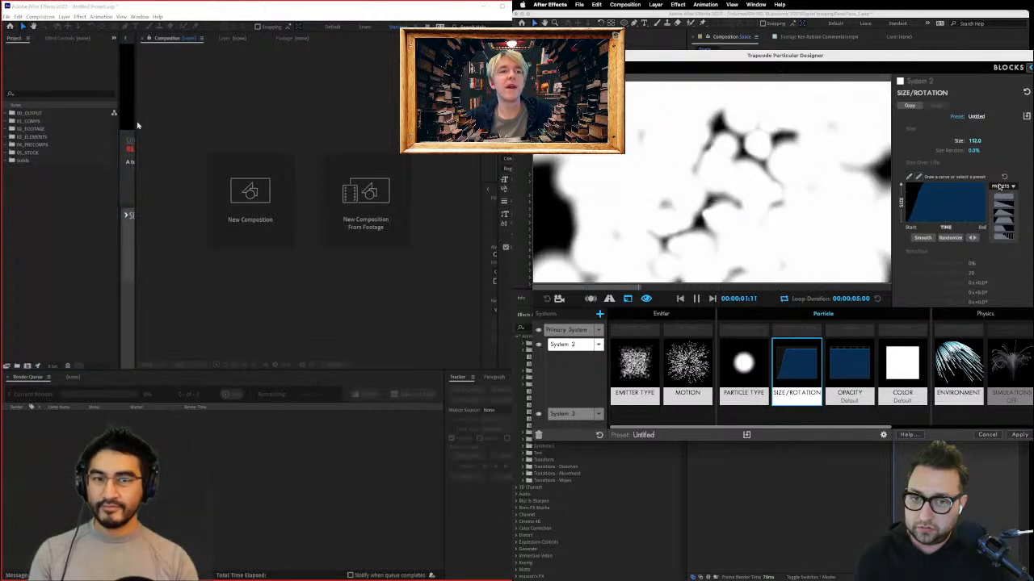
{"action": "left_click", "coordinate": [741, 364]}
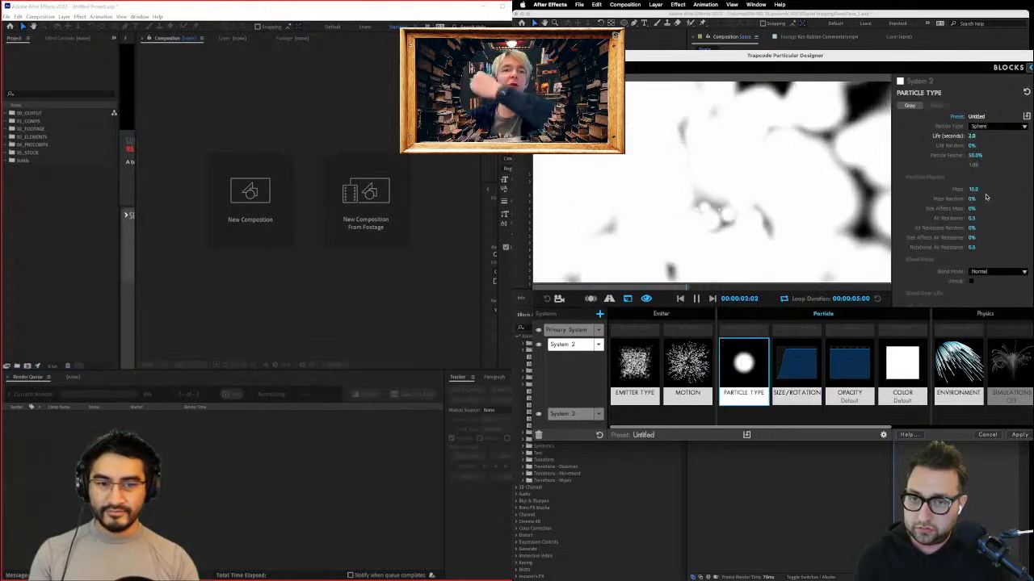
{"action": "left_click", "coordinate": [995, 126]}
{"action": "left_click", "coordinate": [981, 144]}
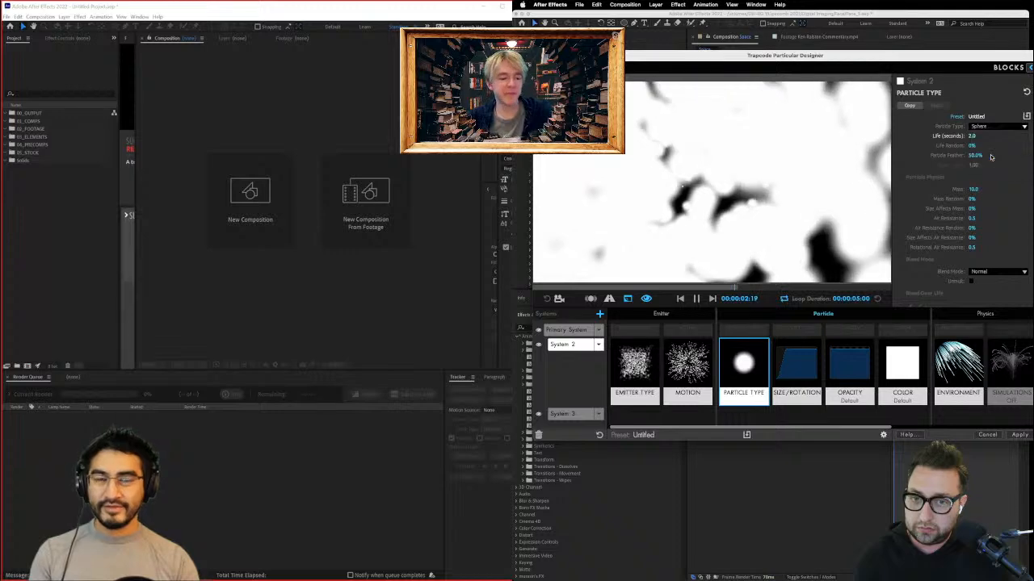
Step: Lower the opacity of System 2's cloud particles to 10
{"action": "left_click", "coordinate": [902, 368]}
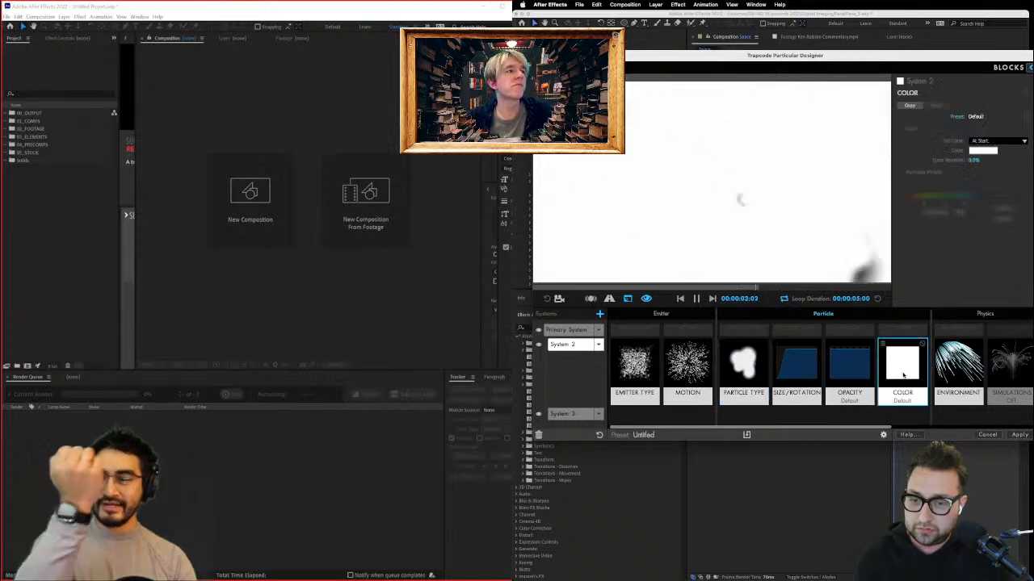
{"action": "left_click", "coordinate": [849, 368]}
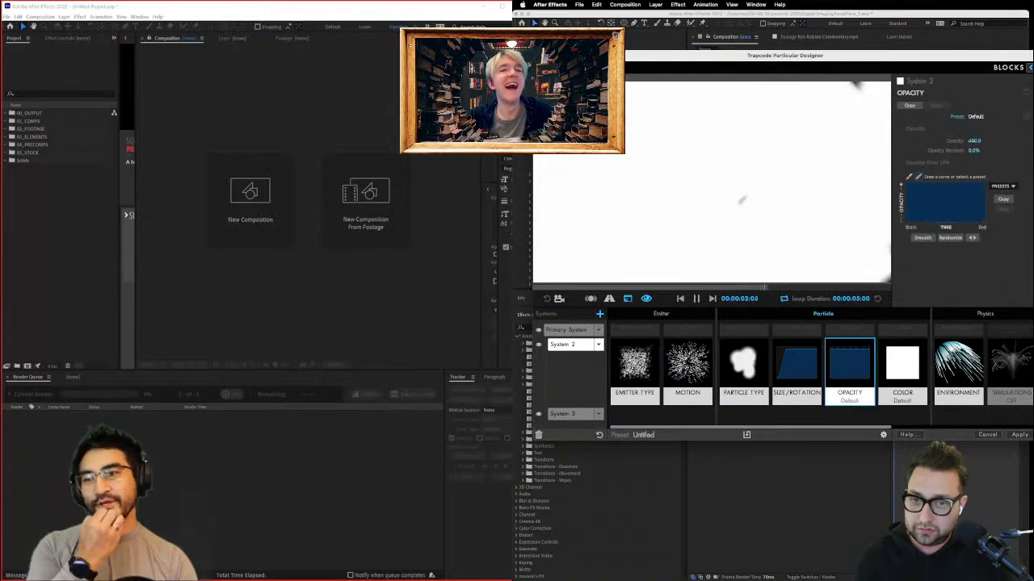
{"action": "left_click", "coordinate": [971, 141]}
{"action": "type", "text": "10"}
{"action": "key", "text": "Tab"}
{"action": "left_click", "coordinate": [208, 11]}
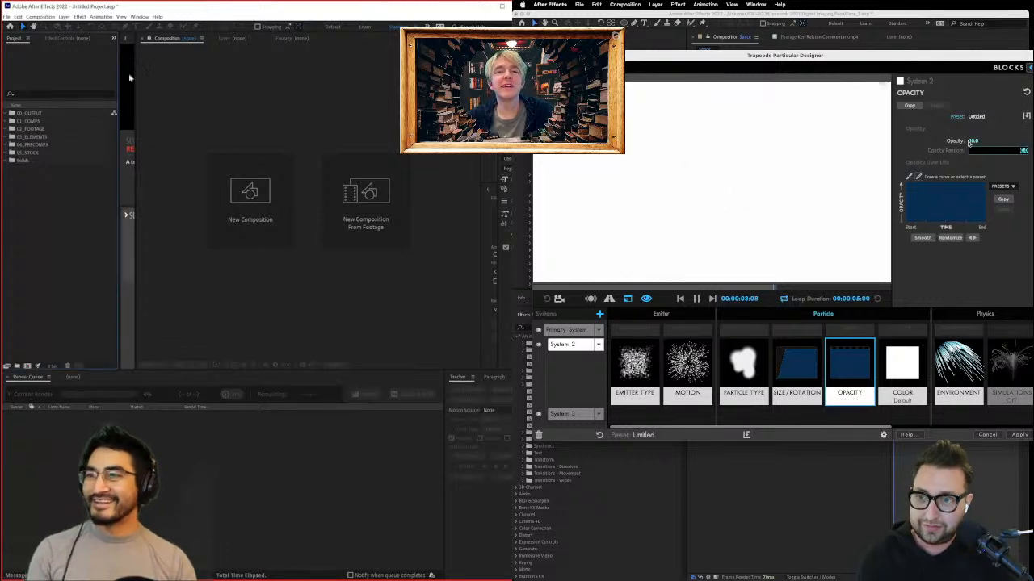
Step: Set System 2's emission to 10 particles per second and close the Supercomp panel in the other project
{"action": "left_click", "coordinate": [634, 367]}
{"action": "left_click_drag", "start_coordinate": [135, 87], "coordinate": [223, 127]}
{"action": "right_click", "coordinate": [157, 42]}
{"action": "left_click", "coordinate": [970, 234]}
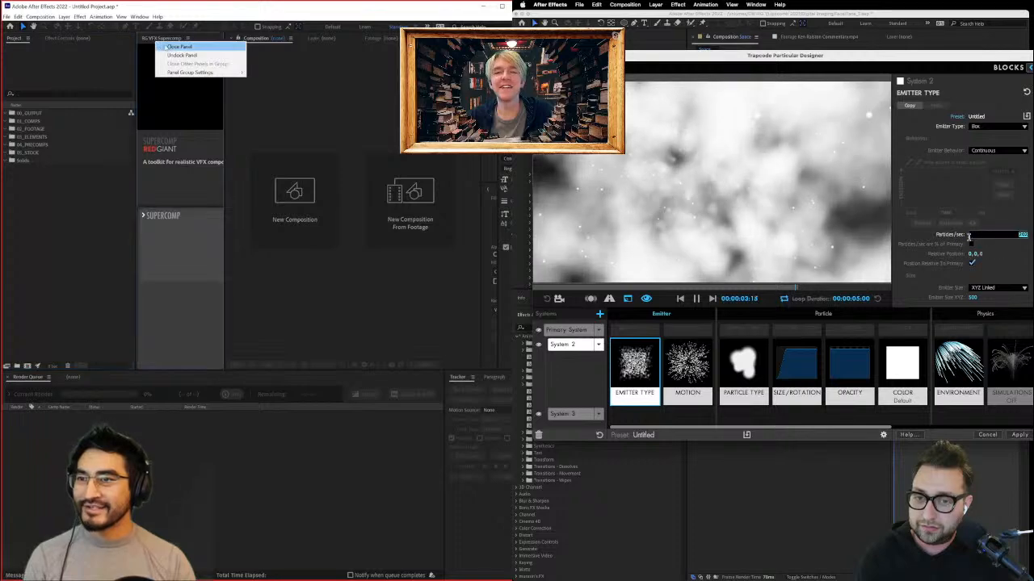
{"action": "left_click", "coordinate": [179, 47]}
{"action": "type", "text": "10"}
{"action": "key", "text": "Return"}
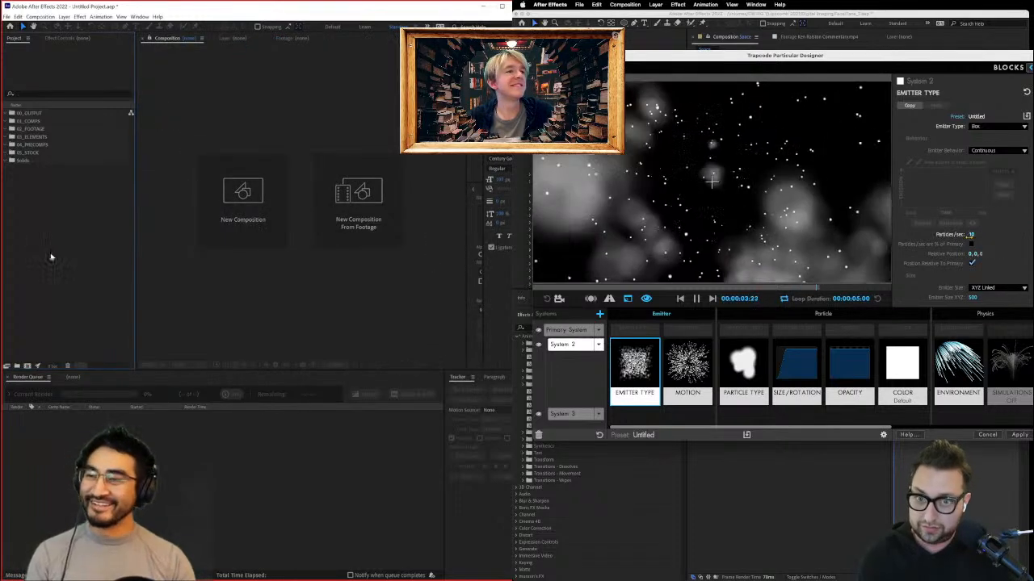
Step: Make System 2's particle size constant over life and apply a fade-in and fade-out preset to its opacity over life
{"action": "left_click", "coordinate": [797, 368]}
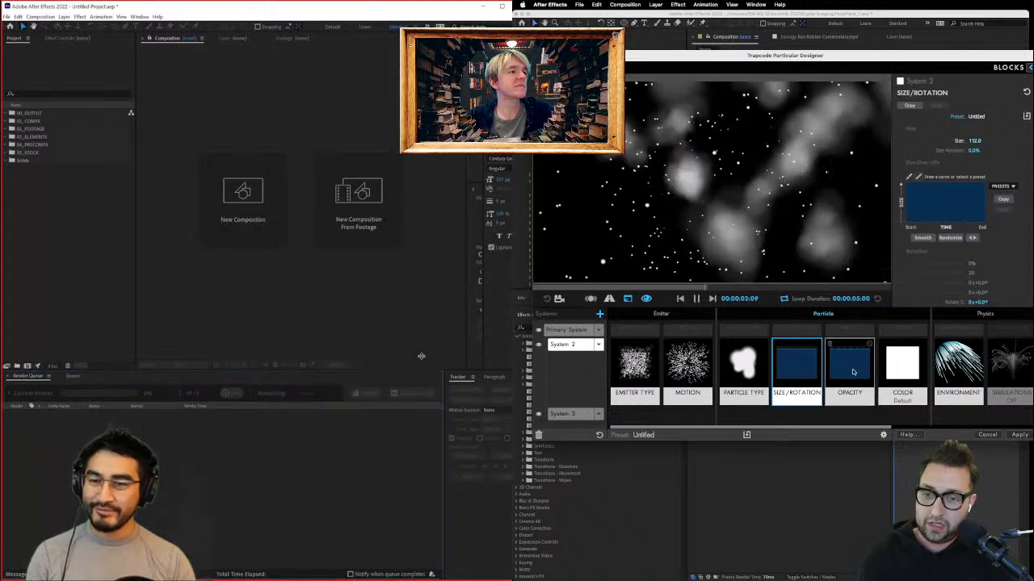
{"action": "left_click", "coordinate": [853, 371]}
{"action": "left_click_drag", "start_coordinate": [421, 365], "coordinate": [425, 289]}
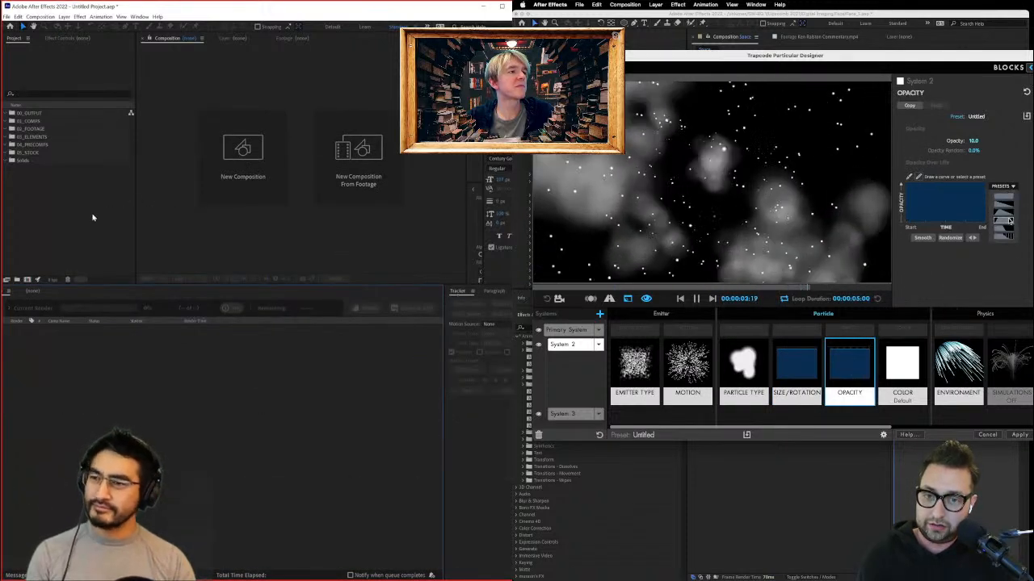
{"action": "left_click", "coordinate": [1009, 221]}
{"action": "left_click_drag", "start_coordinate": [104, 284], "coordinate": [104, 326]}
Step: Enlarge System 2's particle size to 664, and open the Hashi Face Tracked project in the other session without saving the untitled one
{"action": "left_click", "coordinate": [787, 382]}
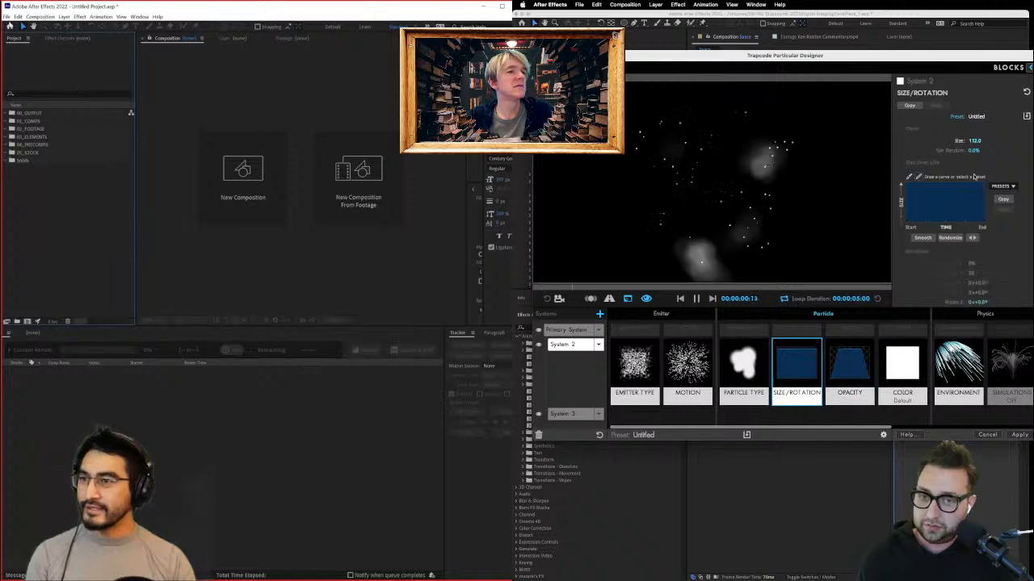
{"action": "left_click", "coordinate": [10, 26]}
{"action": "left_click", "coordinate": [7, 16]}
{"action": "left_click_drag", "start_coordinate": [974, 140], "coordinate": [977, 141]}
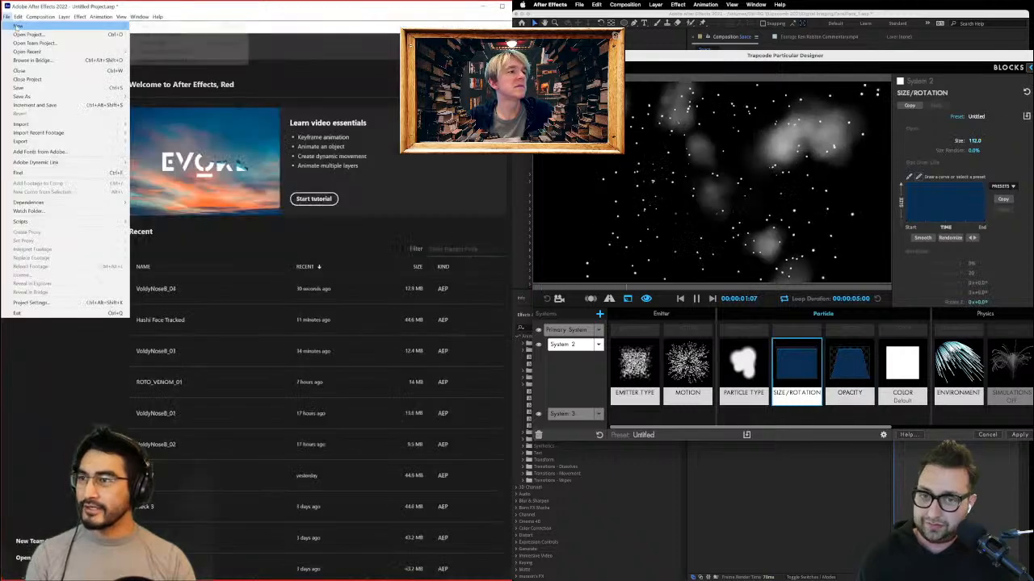
{"action": "left_click", "coordinate": [171, 327]}
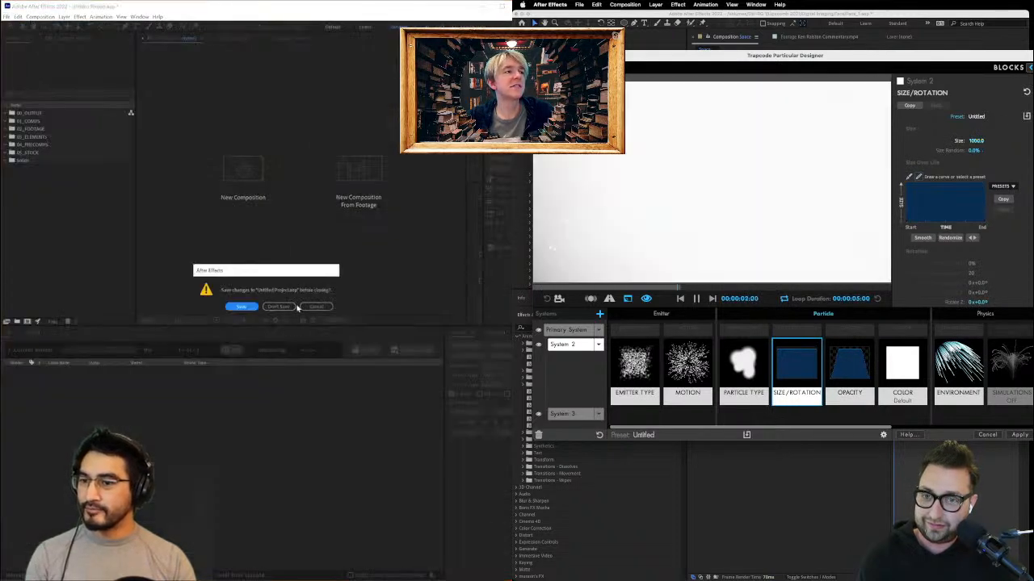
{"action": "left_click_drag", "start_coordinate": [975, 141], "coordinate": [958, 140]}
{"action": "left_click", "coordinate": [279, 306]}
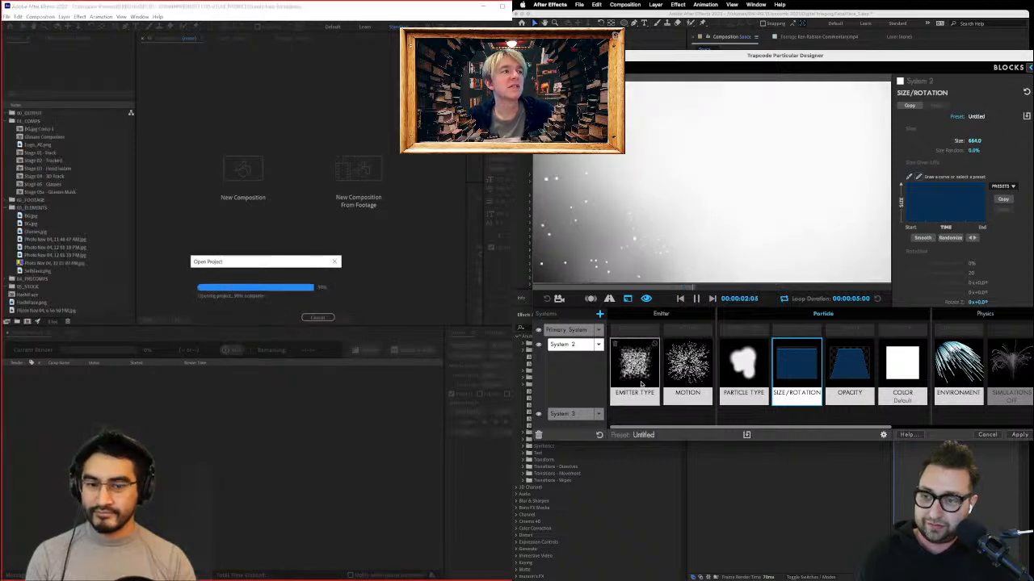
Step: Lower the opacity of System 2's cloud particles to 1
{"action": "left_click", "coordinate": [849, 370]}
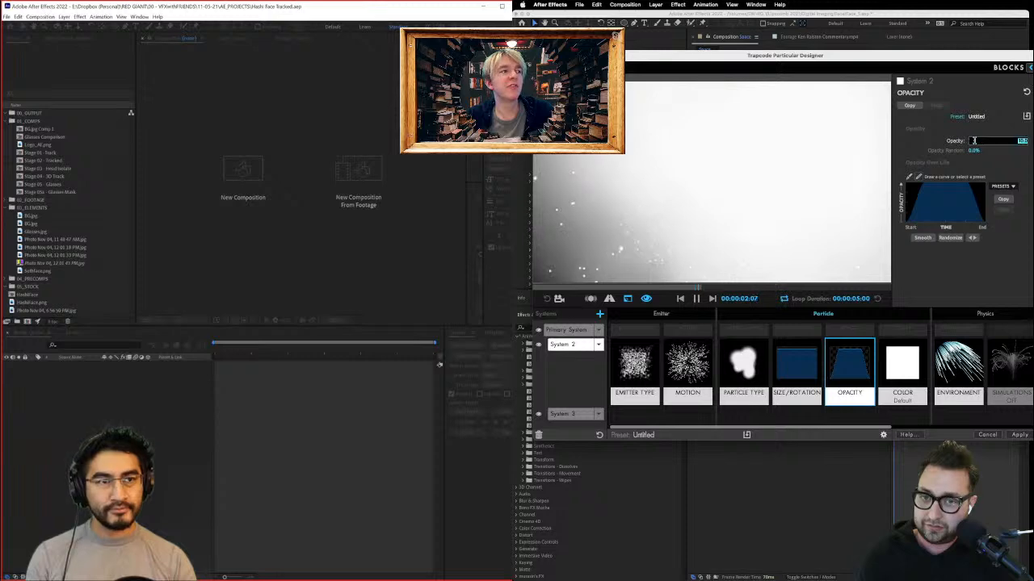
{"action": "type", "text": "1"}
{"action": "key", "text": "Tab"}
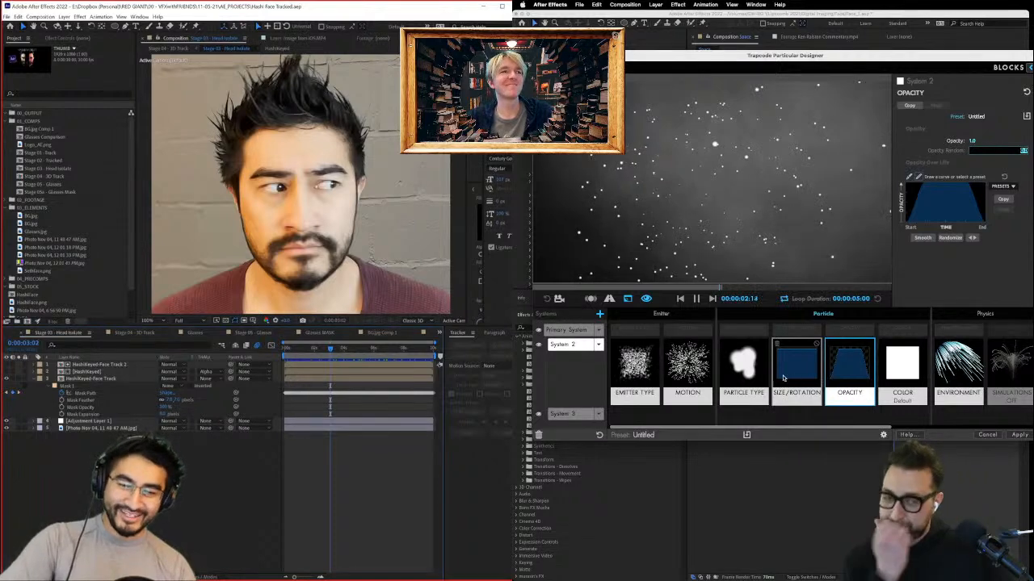
Step: Reduce System 2's emission to 5 particles per second
{"action": "left_click", "coordinate": [782, 377]}
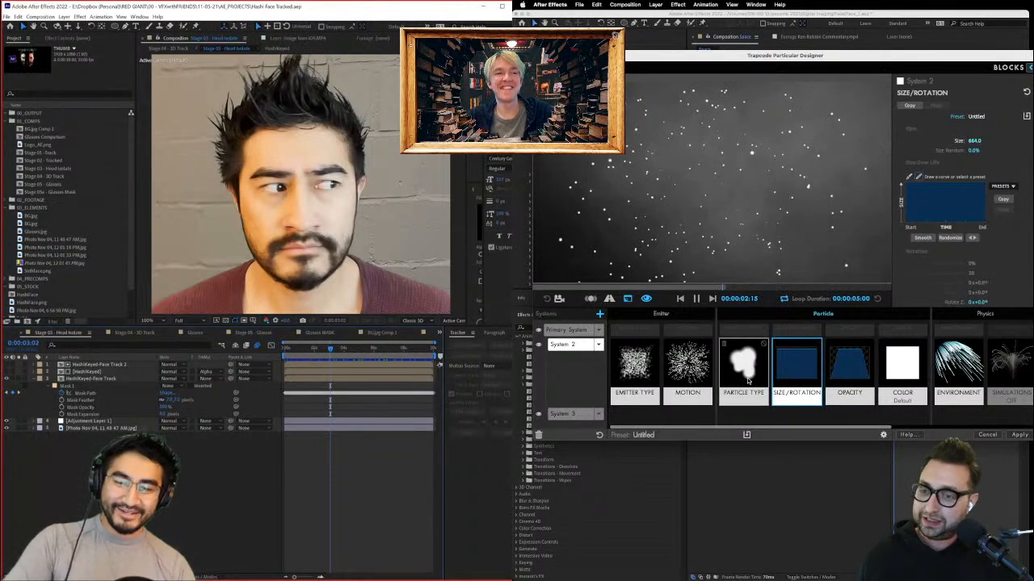
{"action": "left_click", "coordinate": [746, 378]}
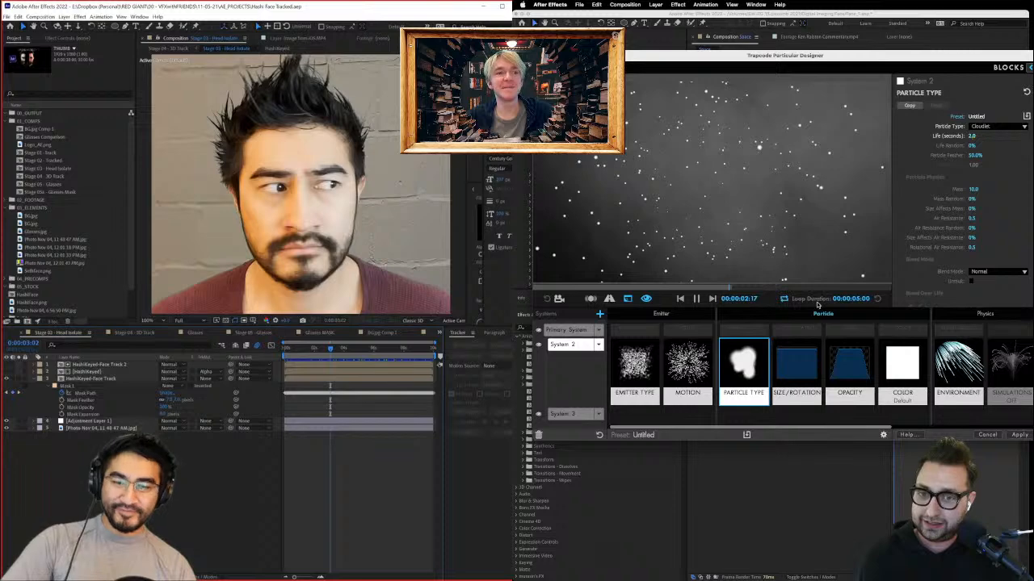
{"action": "left_click", "coordinate": [687, 371]}
{"action": "left_click", "coordinate": [634, 372]}
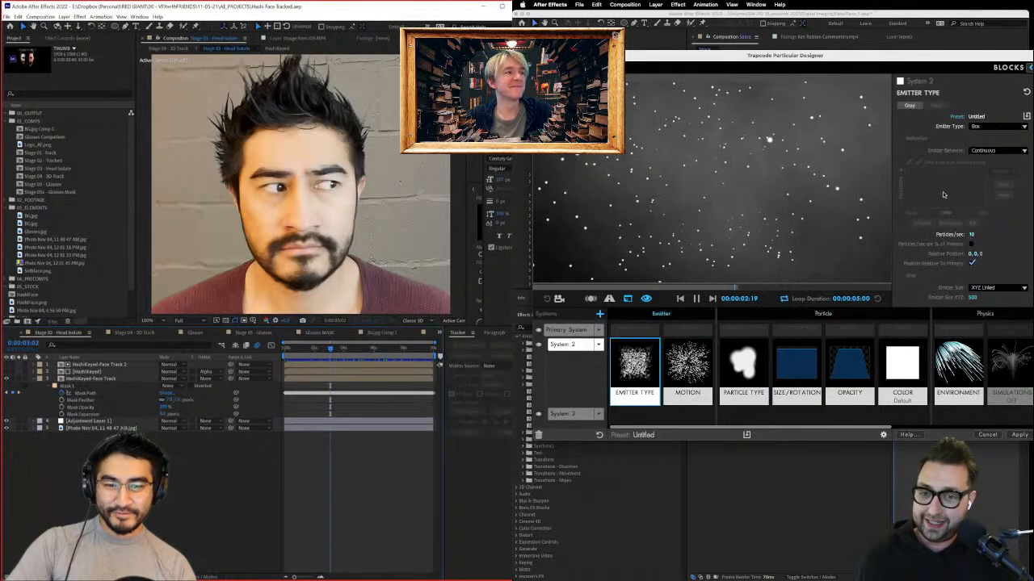
{"action": "left_click", "coordinate": [971, 235]}
{"action": "type", "text": "5"}
{"action": "key", "text": "Return"}
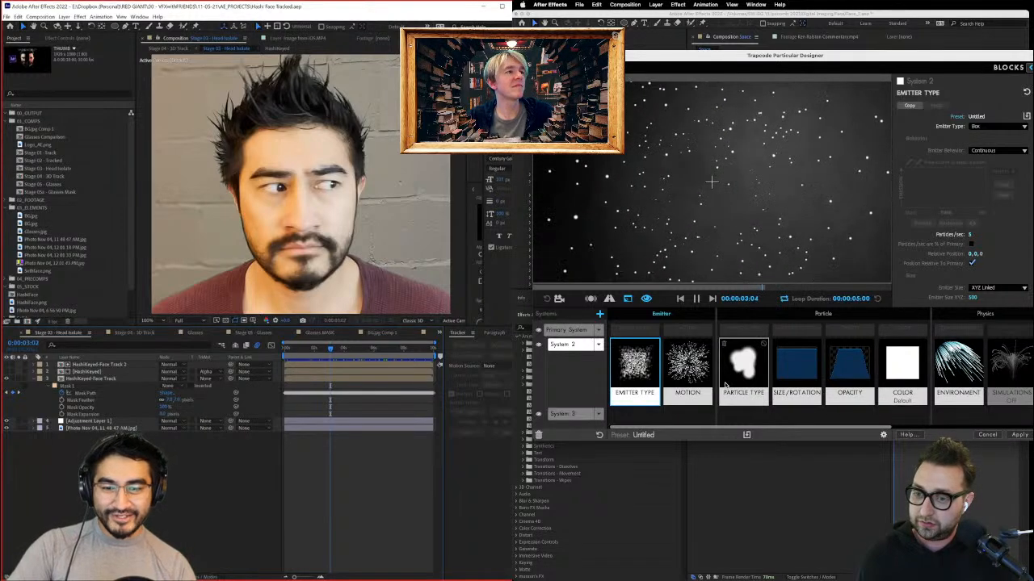
Step: Reduce System 2's particle size to 25 and check its particle type and opacity settings
{"action": "left_click", "coordinate": [730, 384]}
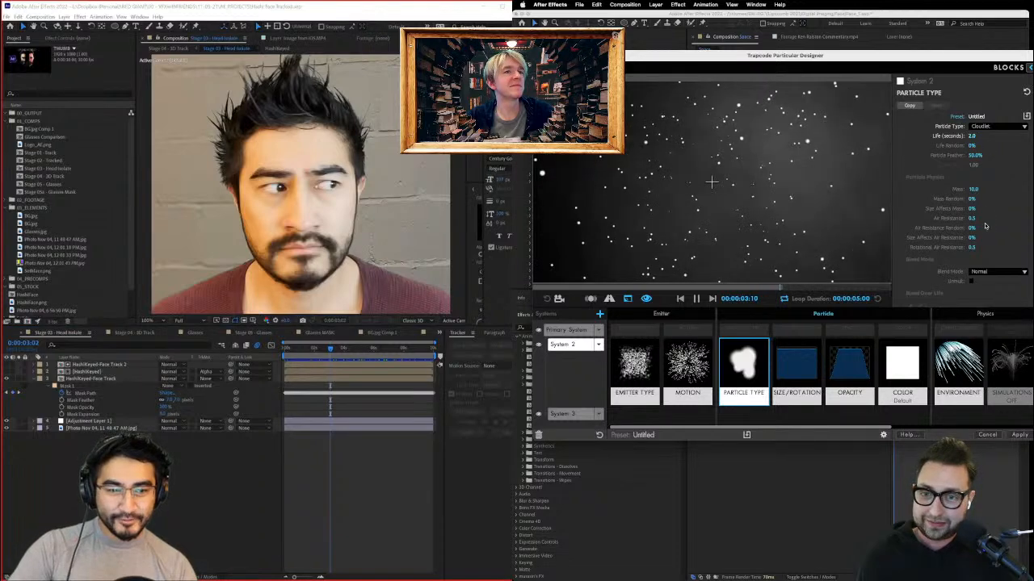
{"action": "left_click", "coordinate": [796, 371]}
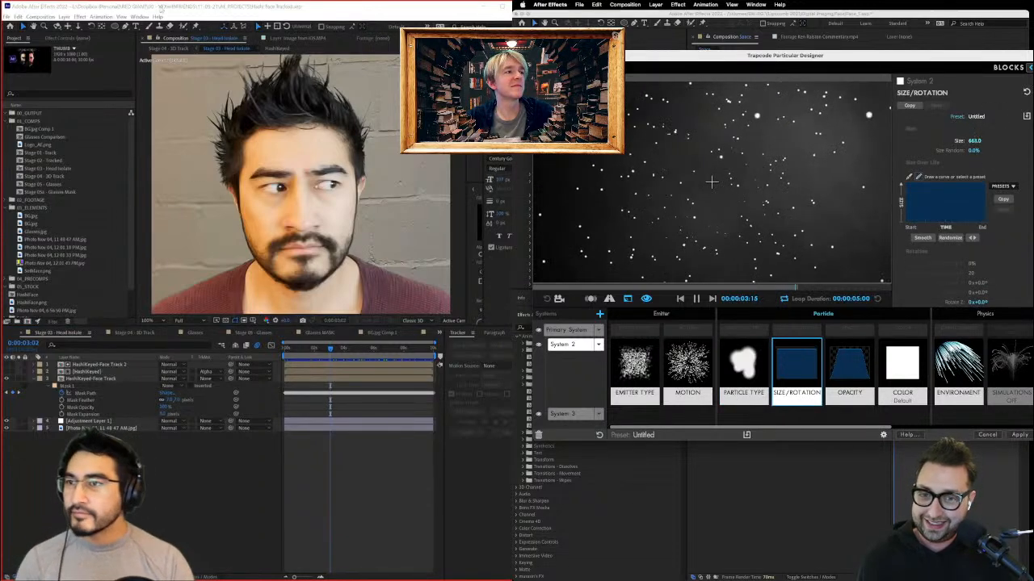
{"action": "left_click_drag", "start_coordinate": [974, 140], "coordinate": [905, 141]}
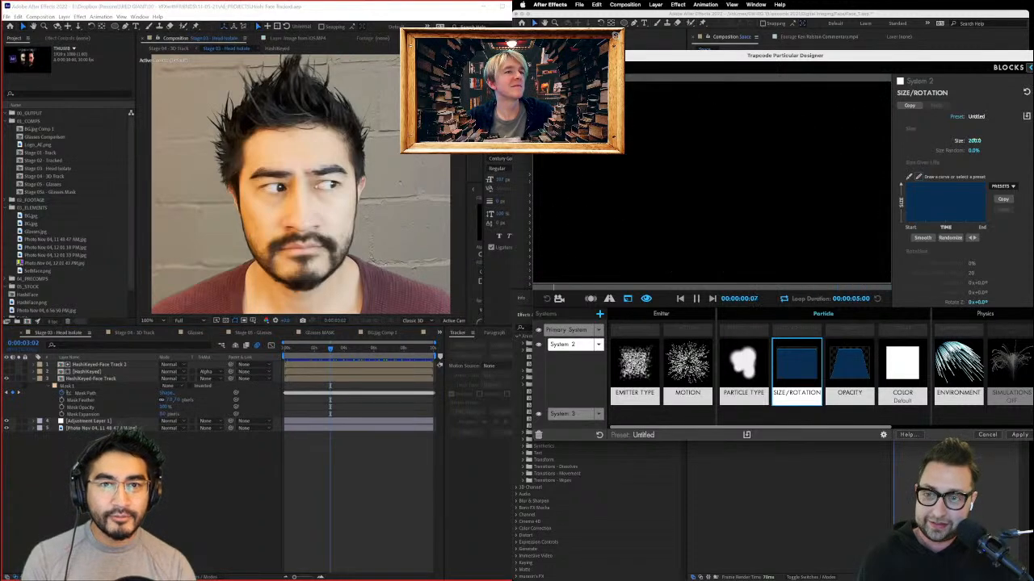
{"action": "left_click", "coordinate": [976, 140]}
{"action": "type", "text": "5"}
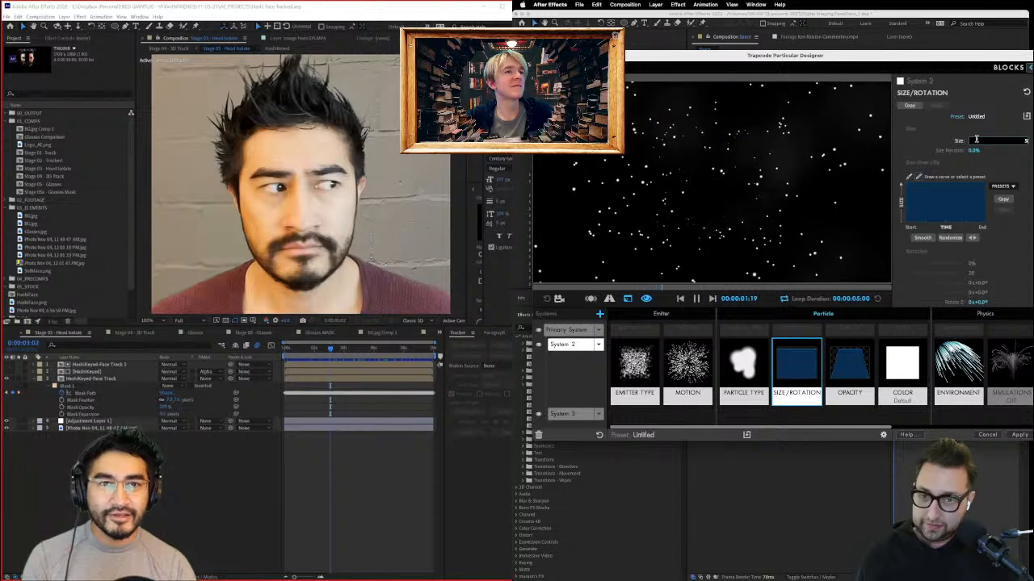
{"action": "key", "text": "Return"}
{"action": "left_click", "coordinate": [970, 141]}
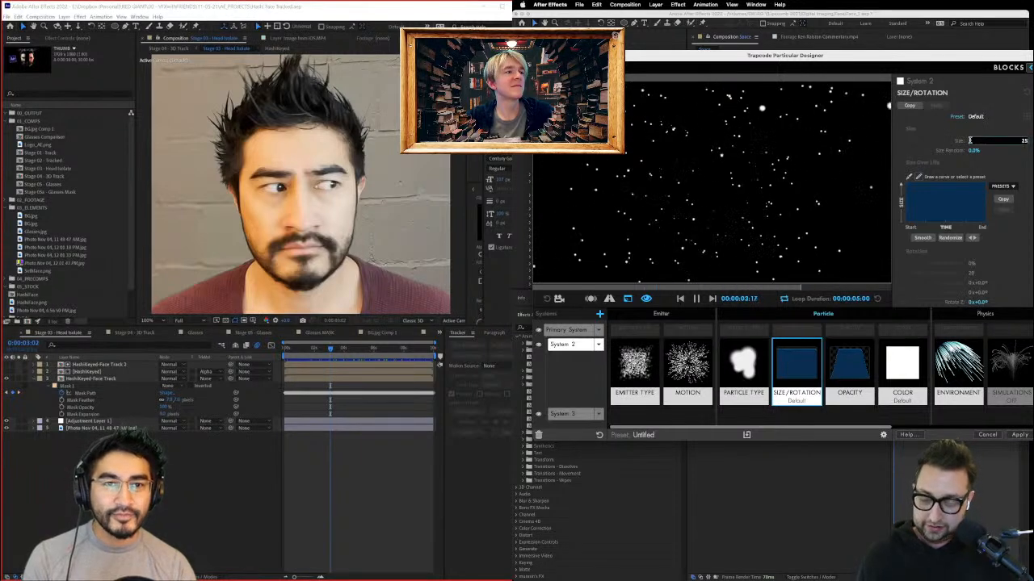
{"action": "left_click", "coordinate": [743, 367]}
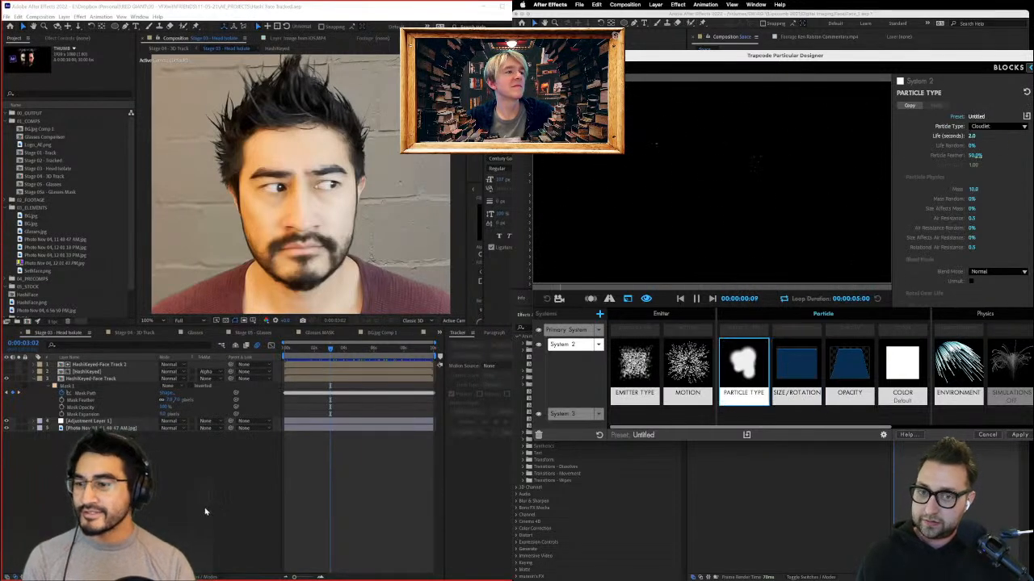
{"action": "left_click", "coordinate": [849, 373]}
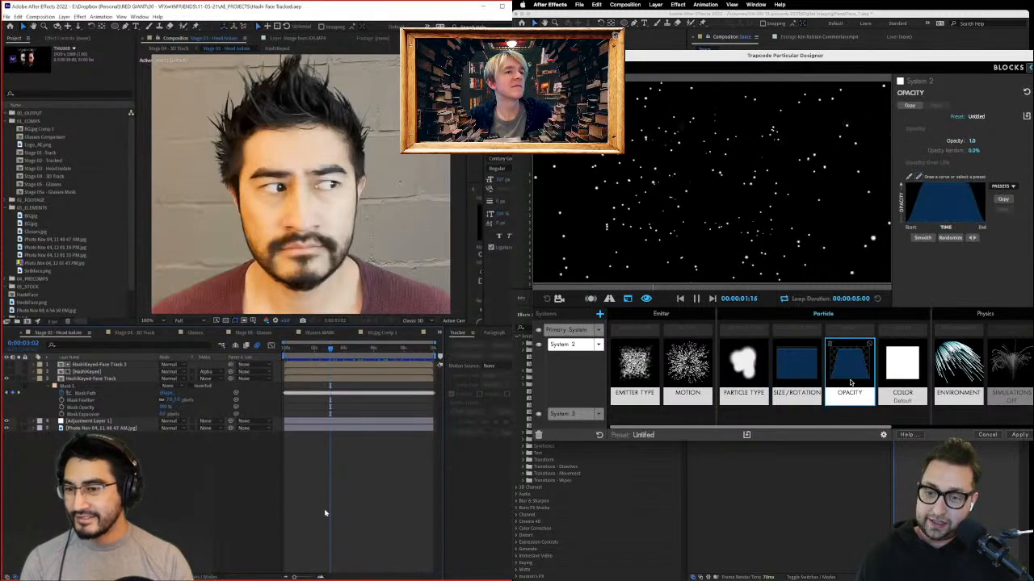
{"action": "left_click", "coordinate": [797, 386]}
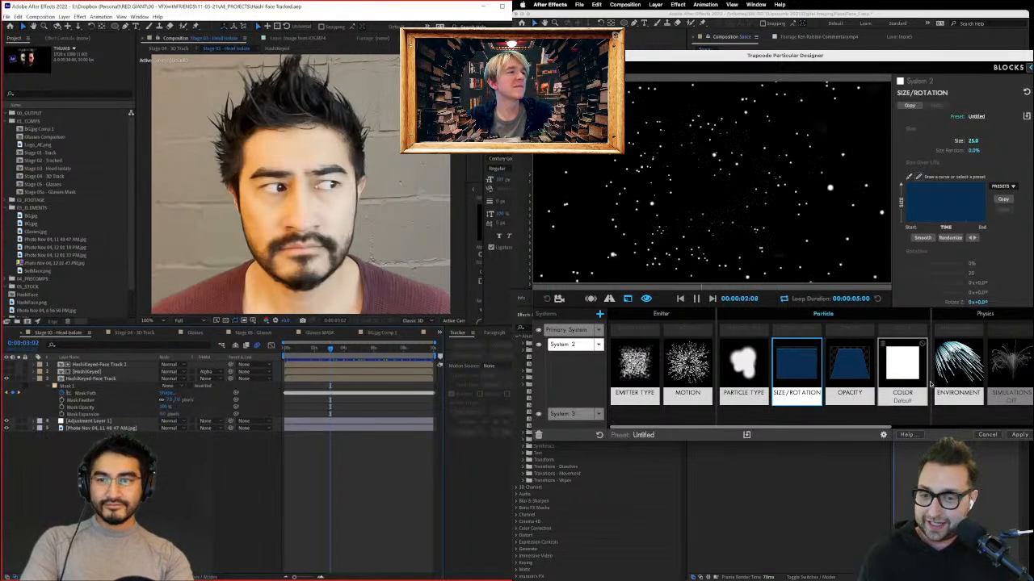
Step: Set System 2's Wind Z in the environment settings to a strong negative value of about -8597
{"action": "left_click", "coordinate": [957, 368]}
{"action": "left_click_drag", "start_coordinate": [976, 155], "coordinate": [895, 155]}
{"action": "left_click", "coordinate": [121, 16]}
{"action": "left_click_drag", "start_coordinate": [976, 155], "coordinate": [894, 155]}
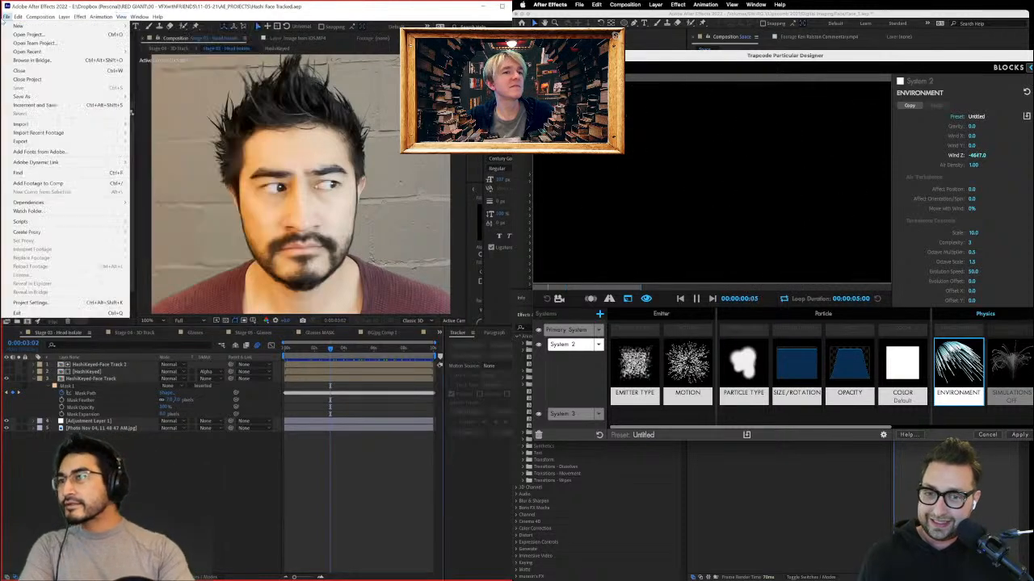
{"action": "left_click", "coordinate": [18, 16]}
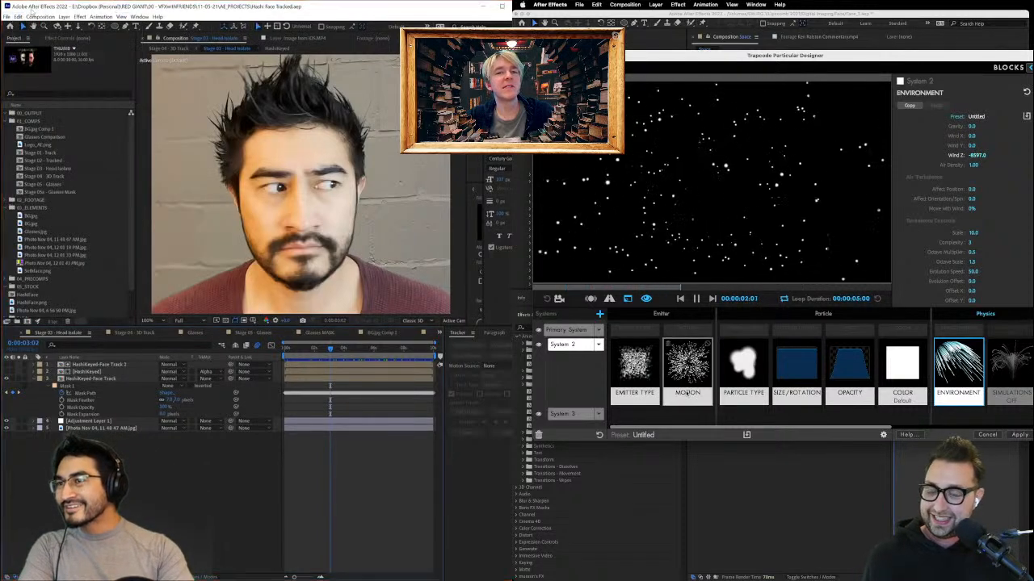
Step: Set System 2's particle size to 35, and start a Save As of the Hashi Face Tracked project in the other session
{"action": "left_click", "coordinate": [8, 17]}
{"action": "left_click", "coordinate": [796, 377]}
{"action": "left_click", "coordinate": [972, 142]}
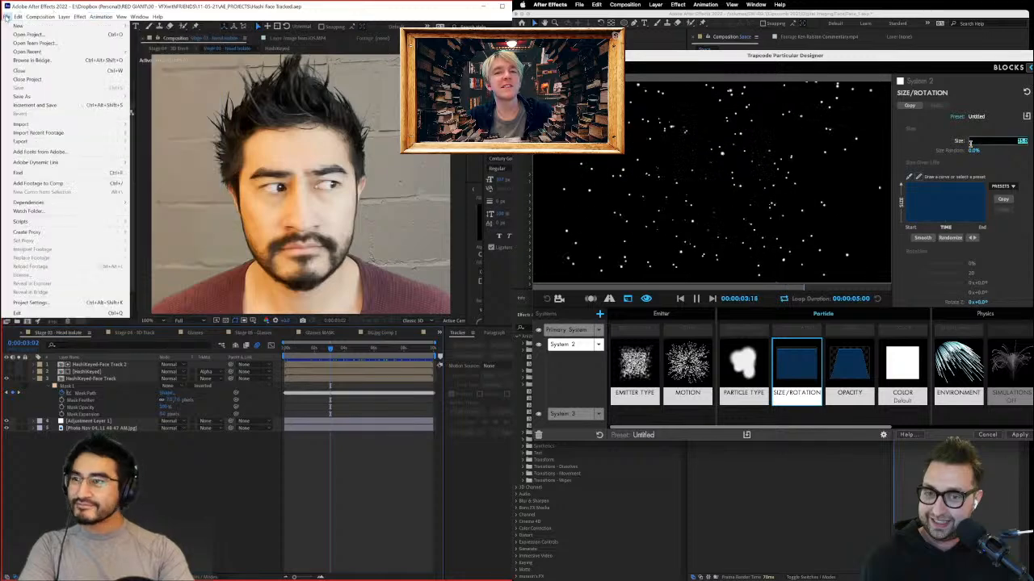
{"action": "type", "text": "3"}
{"action": "mouse_move", "coordinate": [45, 97]}
{"action": "type", "text": "5"}
{"action": "key", "text": "Return"}
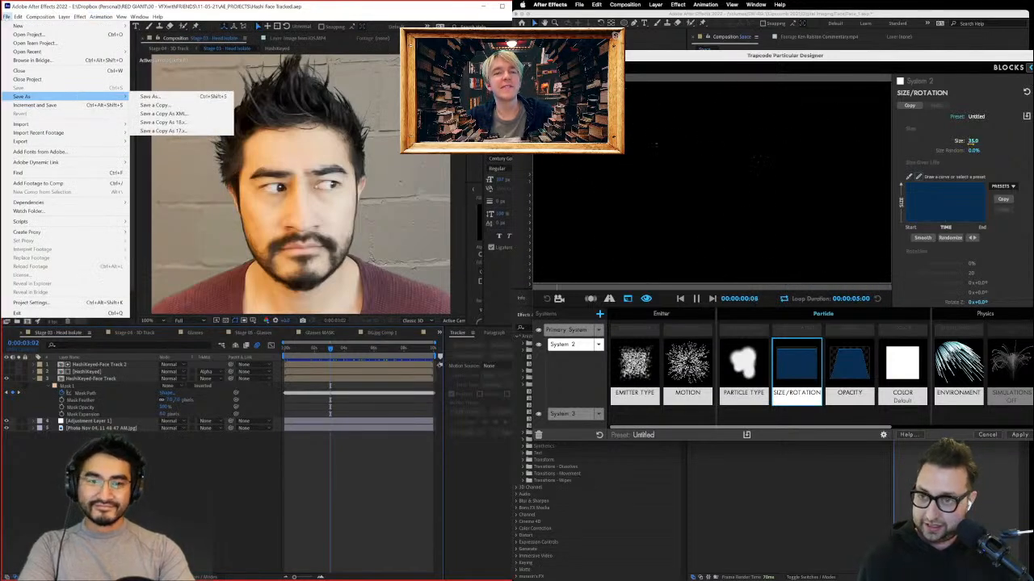
{"action": "left_click", "coordinate": [157, 96]}
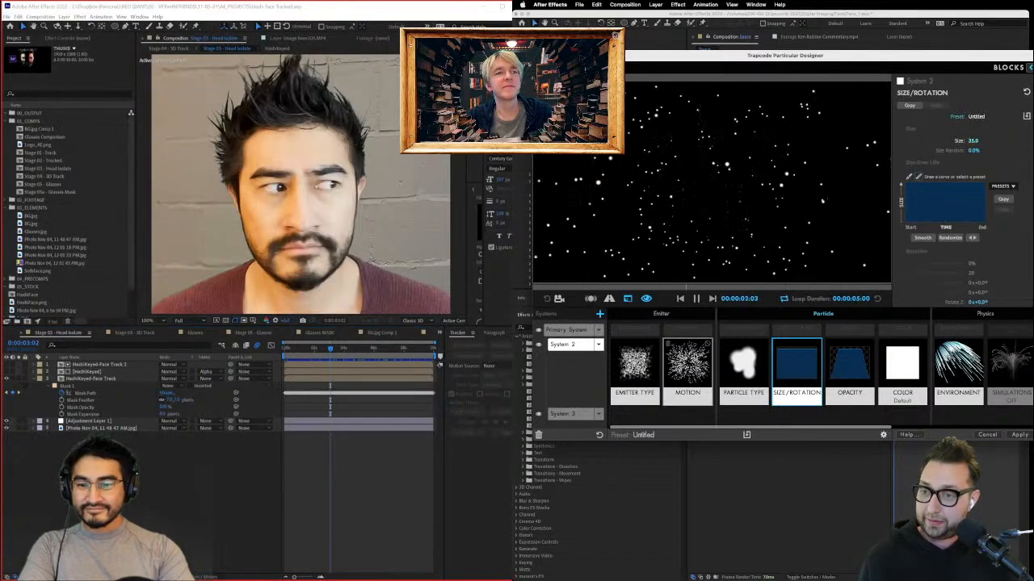
Step: Review System 2's motion, emitter and particle type settings and begin adjusting its particles per second
{"action": "left_click", "coordinate": [742, 370]}
{"action": "left_click", "coordinate": [669, 376]}
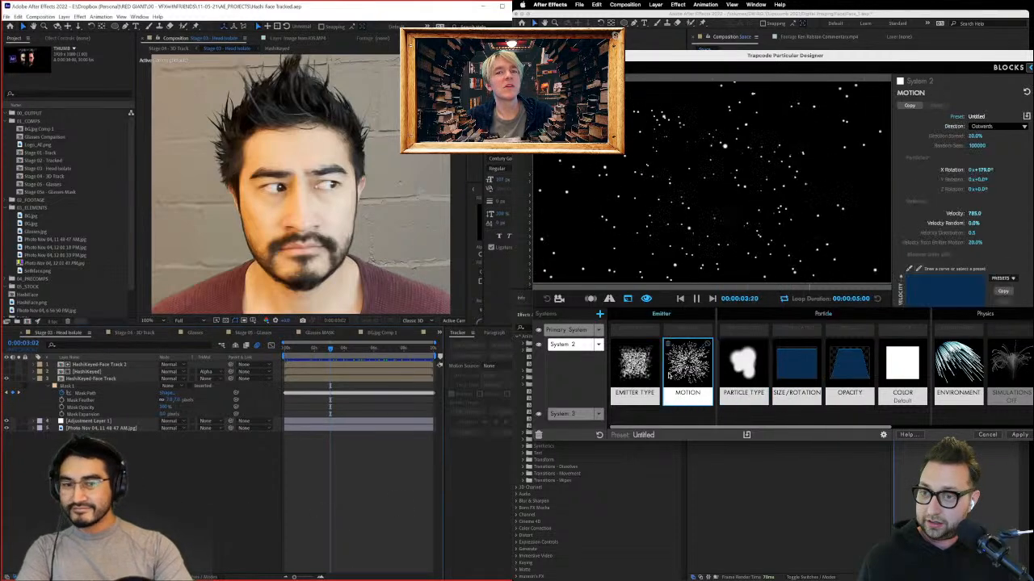
{"action": "left_click", "coordinate": [646, 373]}
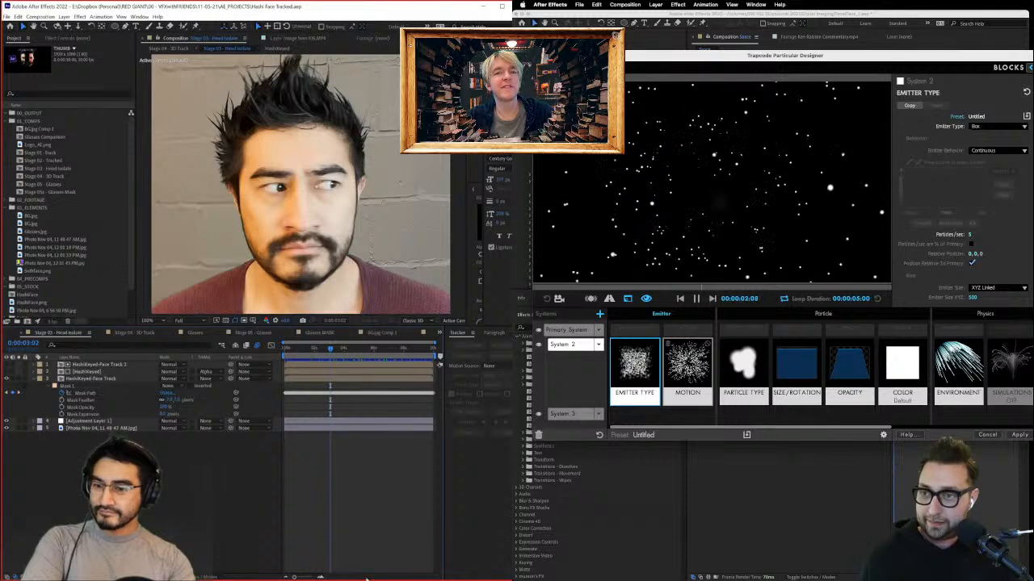
{"action": "left_click", "coordinate": [734, 374]}
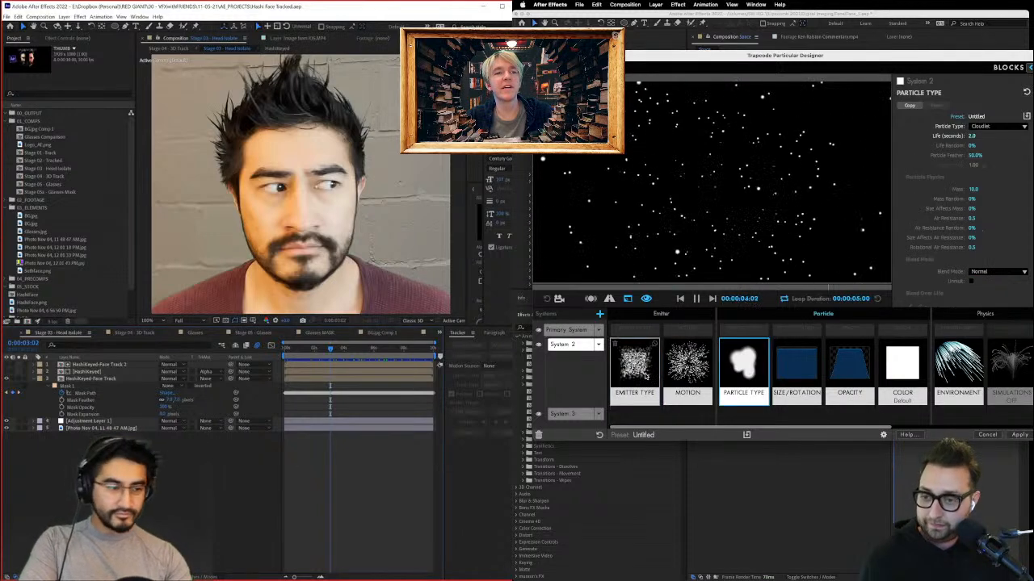
{"action": "left_click", "coordinate": [645, 376]}
{"action": "left_click_drag", "start_coordinate": [968, 235], "coordinate": [972, 235]}
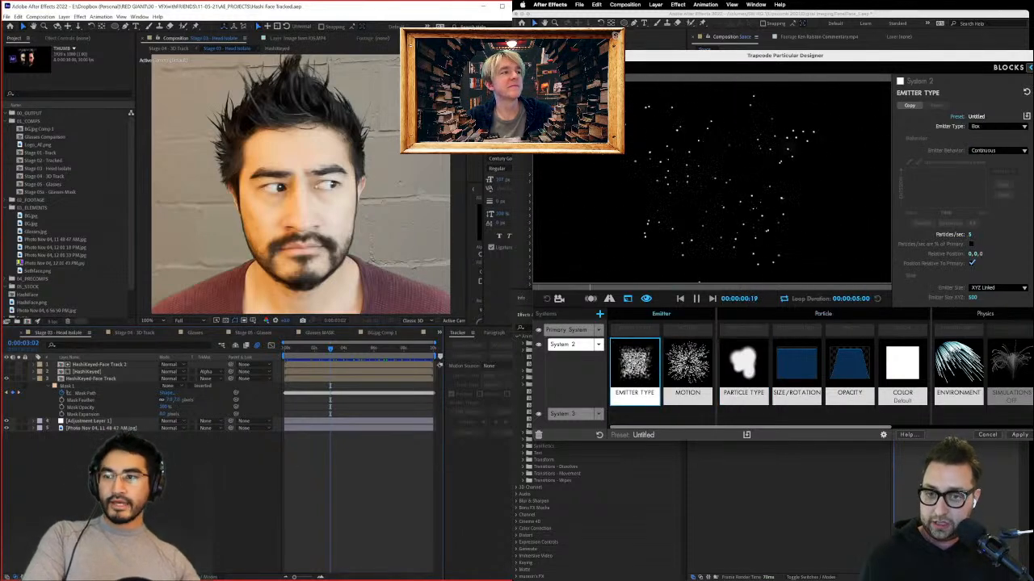
Step: Set System 2's particle opacity to 10 and look through the comps and photo elements in the face-tracking project
{"action": "left_click", "coordinate": [850, 371]}
{"action": "left_click", "coordinate": [971, 140]}
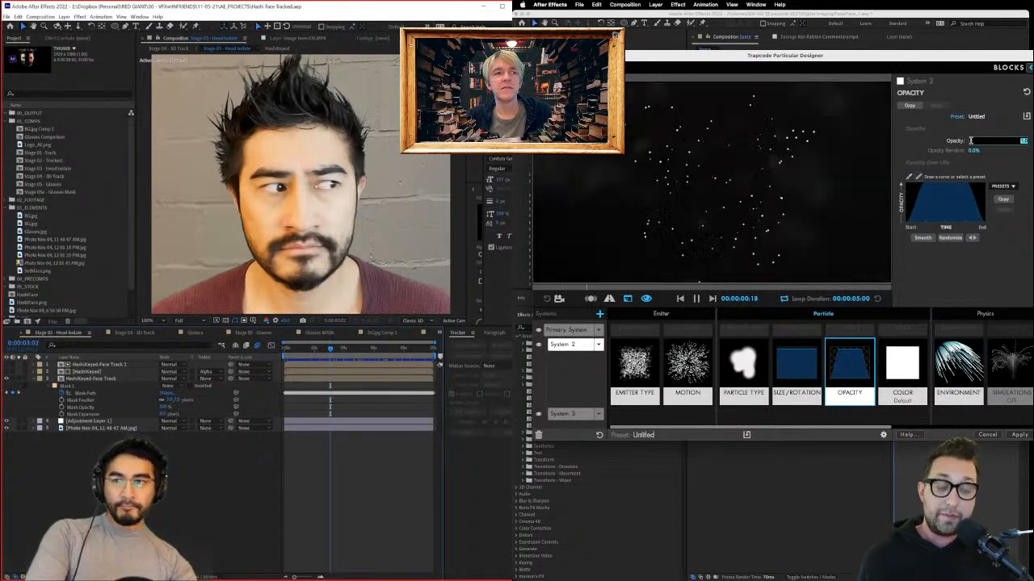
{"action": "left_click", "coordinate": [84, 265]}
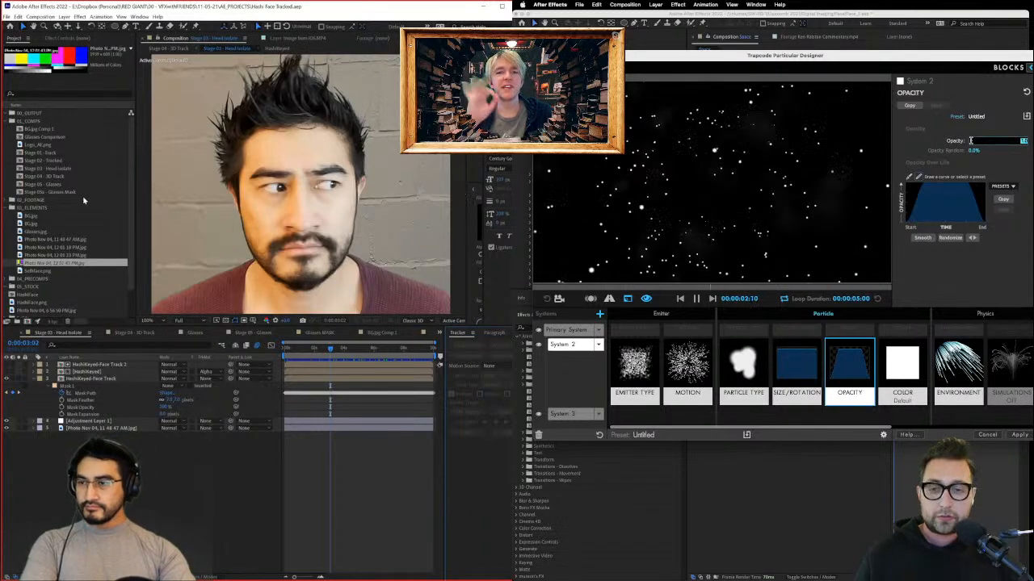
{"action": "left_click", "coordinate": [53, 168]}
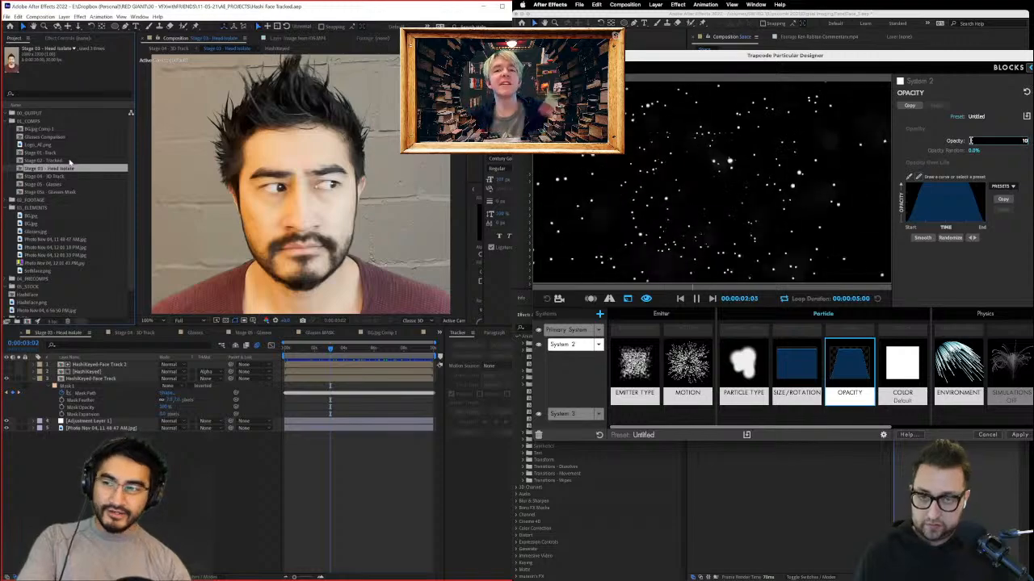
{"action": "left_click", "coordinate": [70, 161]}
{"action": "left_click", "coordinate": [76, 247]}
{"action": "left_click", "coordinate": [71, 263]}
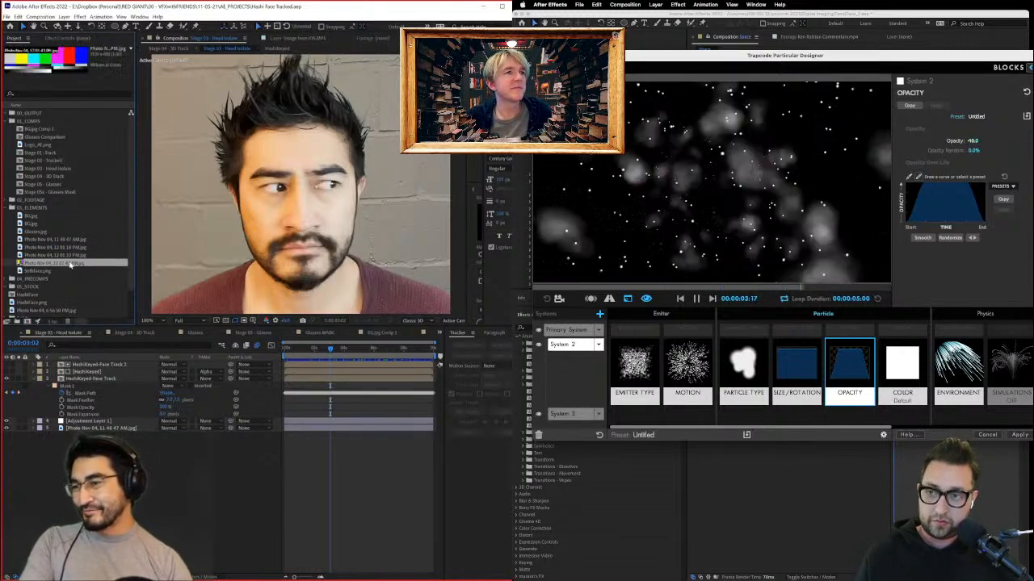
{"action": "scroll", "coordinate": [47, 202], "scroll_direction": "down", "scroll_amount": 3}
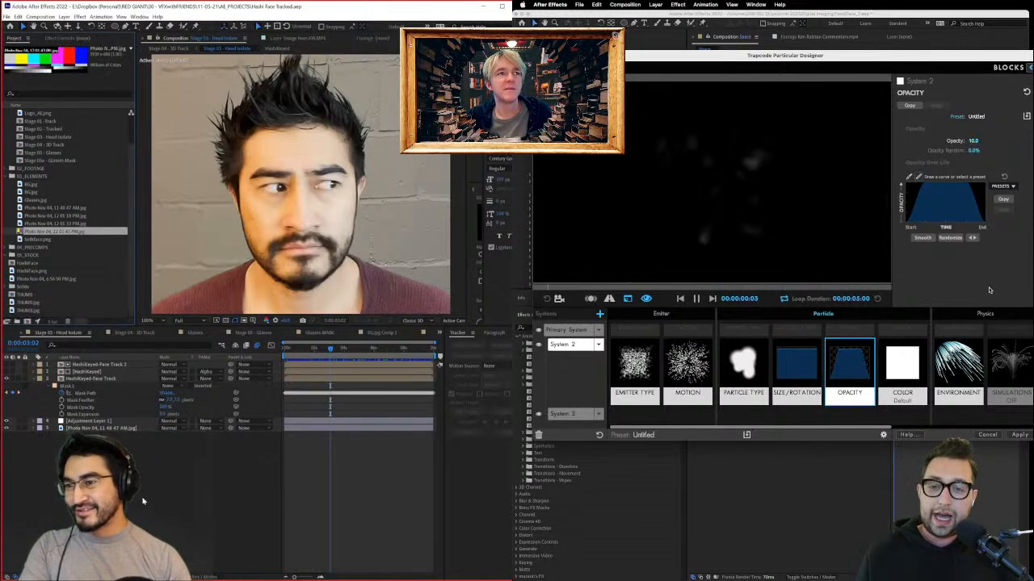
Step: Examine the face mask on the face track layer up close around the eyes at 0:00:06:19
{"action": "left_click_drag", "start_coordinate": [360, 351], "coordinate": [383, 350]}
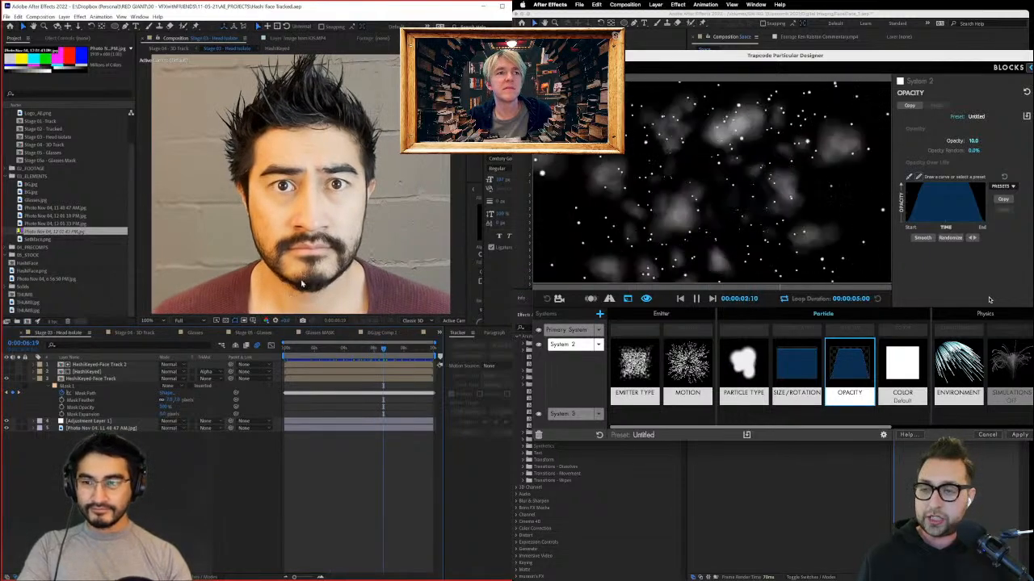
{"action": "left_click", "coordinate": [91, 387]}
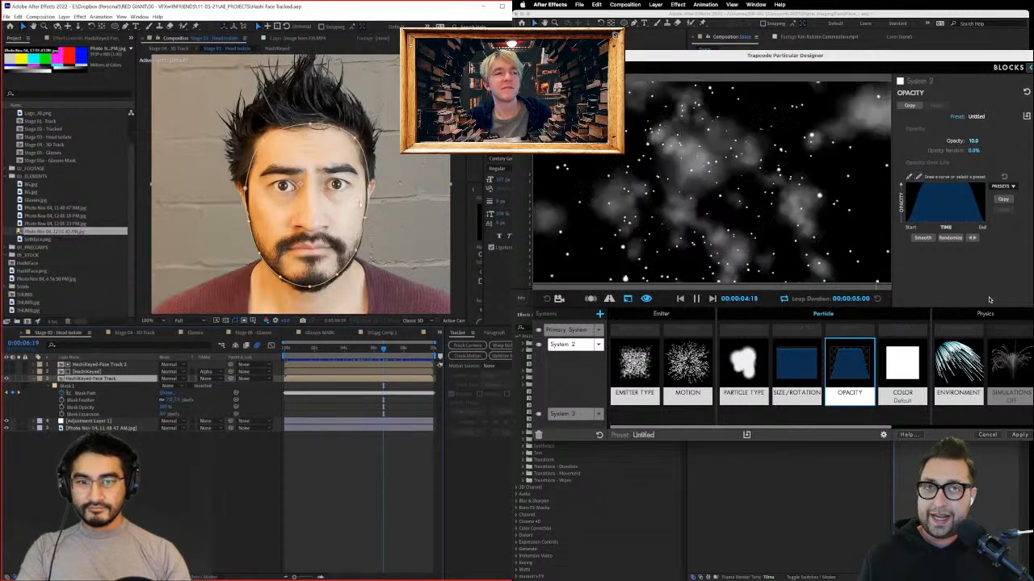
{"action": "key", "text": "period"}
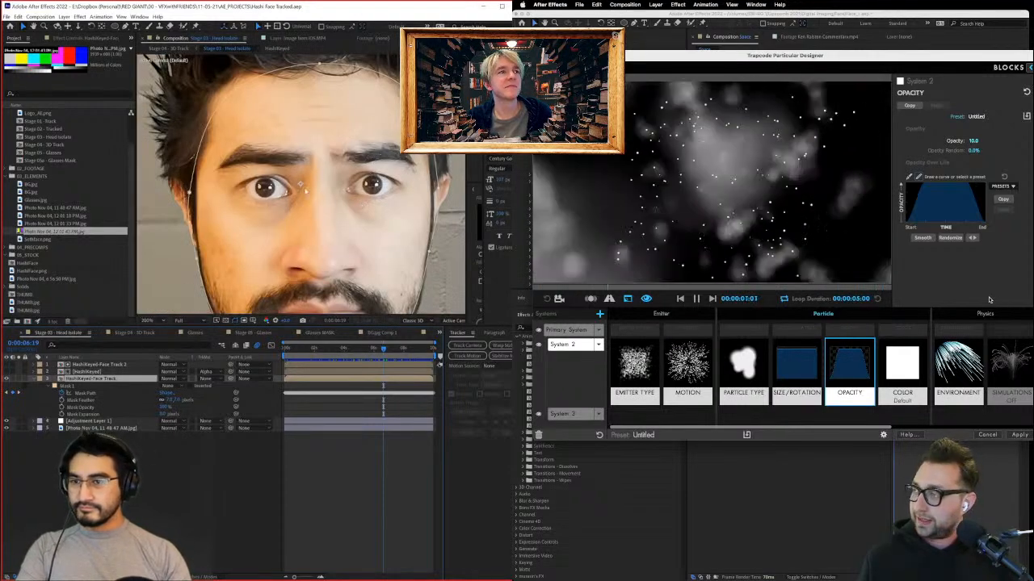
{"action": "scroll", "coordinate": [305, 191], "scroll_direction": "up", "scroll_amount": 2}
{"action": "scroll", "coordinate": [303, 198], "scroll_direction": "down", "scroll_amount": 1}
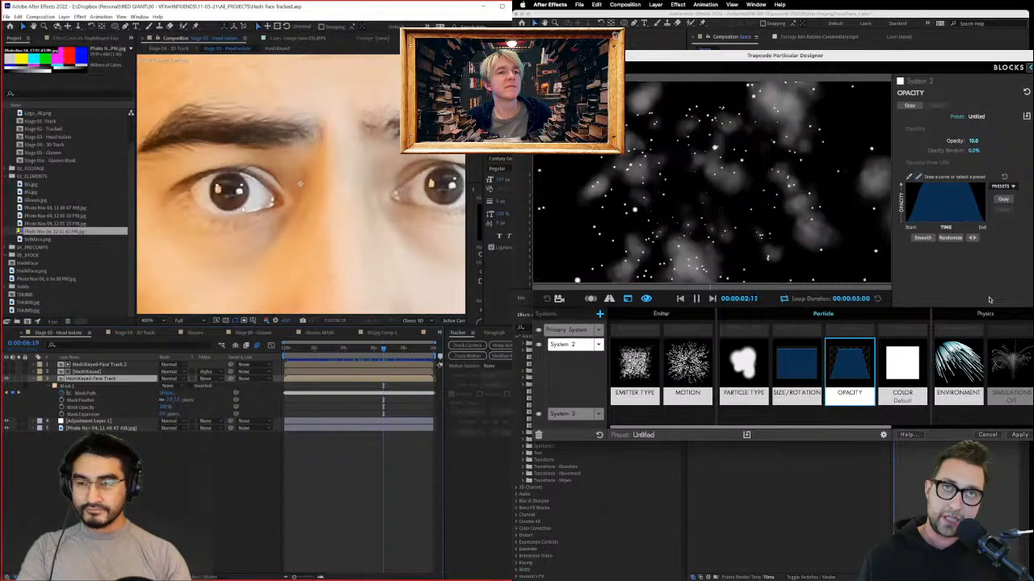
{"action": "left_click_drag", "start_coordinate": [374, 210], "coordinate": [339, 217]}
{"action": "left_click", "coordinate": [148, 439]}
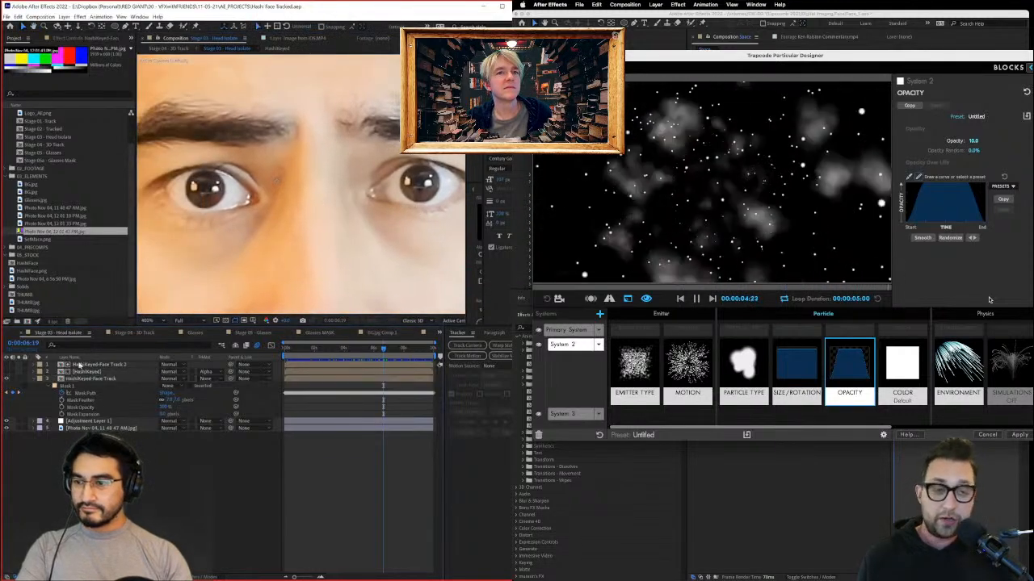
{"action": "left_click", "coordinate": [37, 378]}
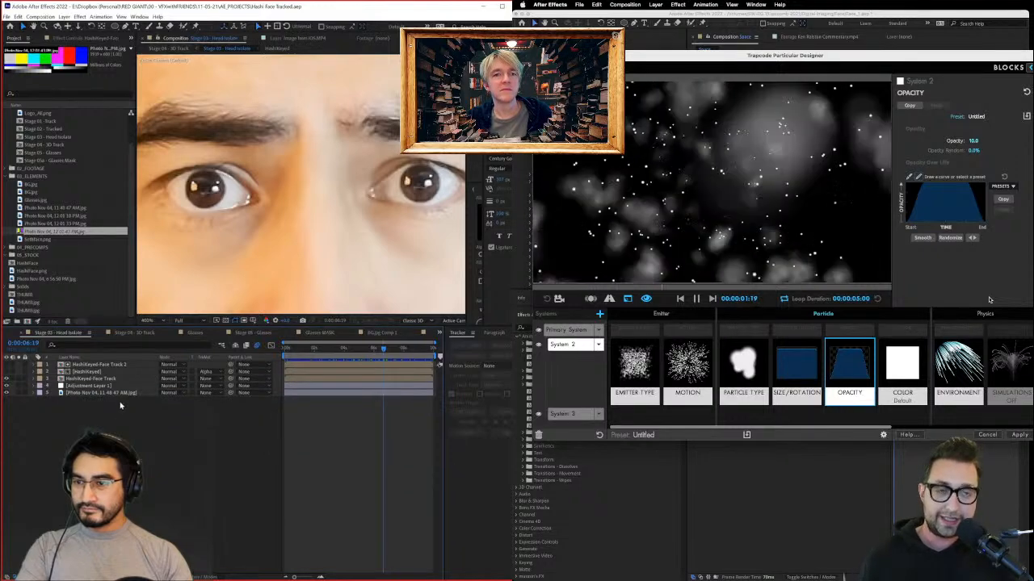
{"action": "left_click", "coordinate": [113, 392]}
Step: Hide the Track Solid 1 layer in the Stage 04 - 3D Track composition and save the project
{"action": "left_click", "coordinate": [134, 333]}
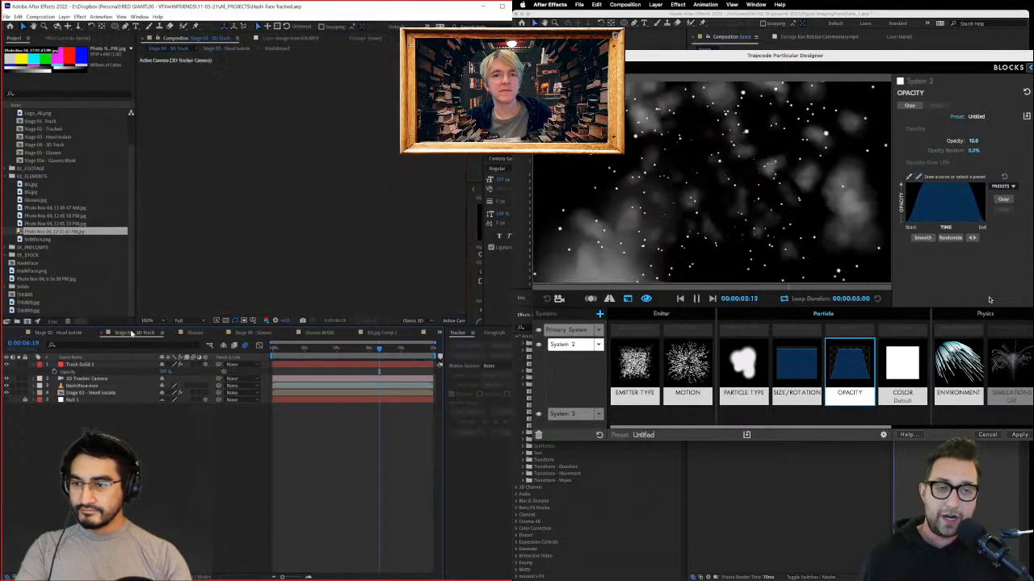
{"action": "left_click", "coordinate": [85, 365]}
{"action": "left_click", "coordinate": [83, 385]}
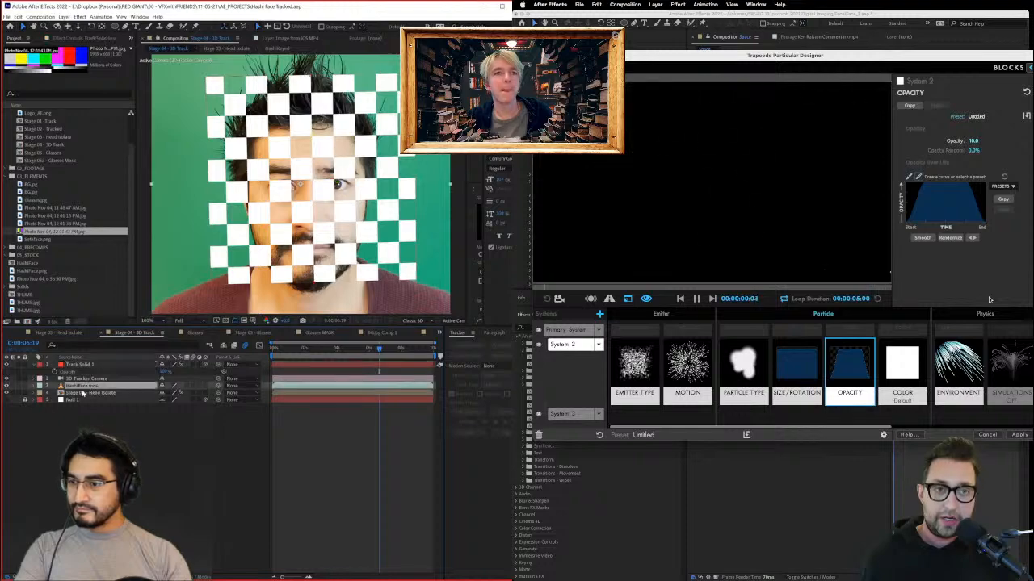
{"action": "left_click", "coordinate": [67, 392]}
{"action": "left_click", "coordinate": [68, 379]}
{"action": "left_click", "coordinate": [76, 371]}
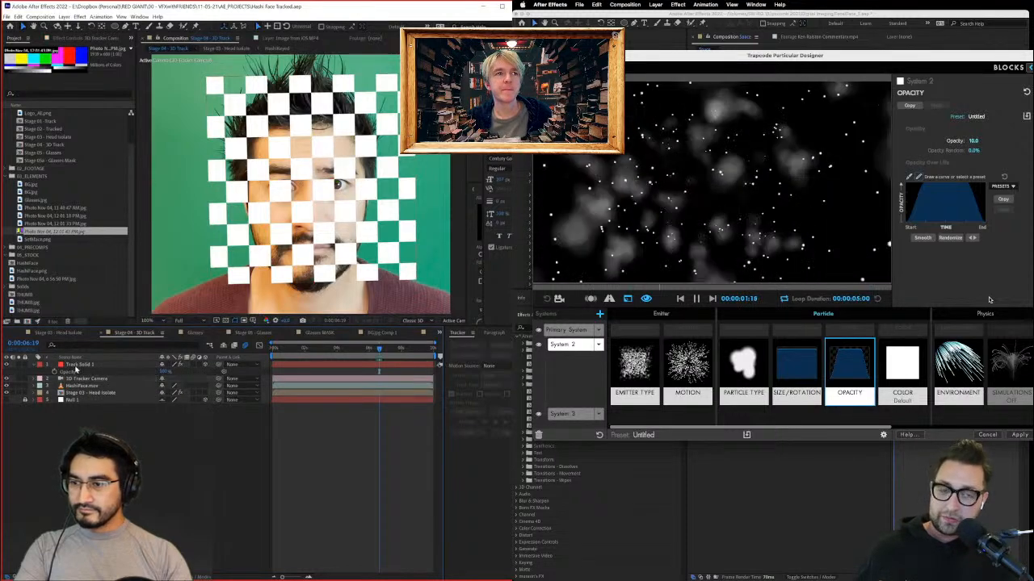
{"action": "left_click", "coordinate": [75, 365]}
{"action": "left_click", "coordinate": [8, 364]}
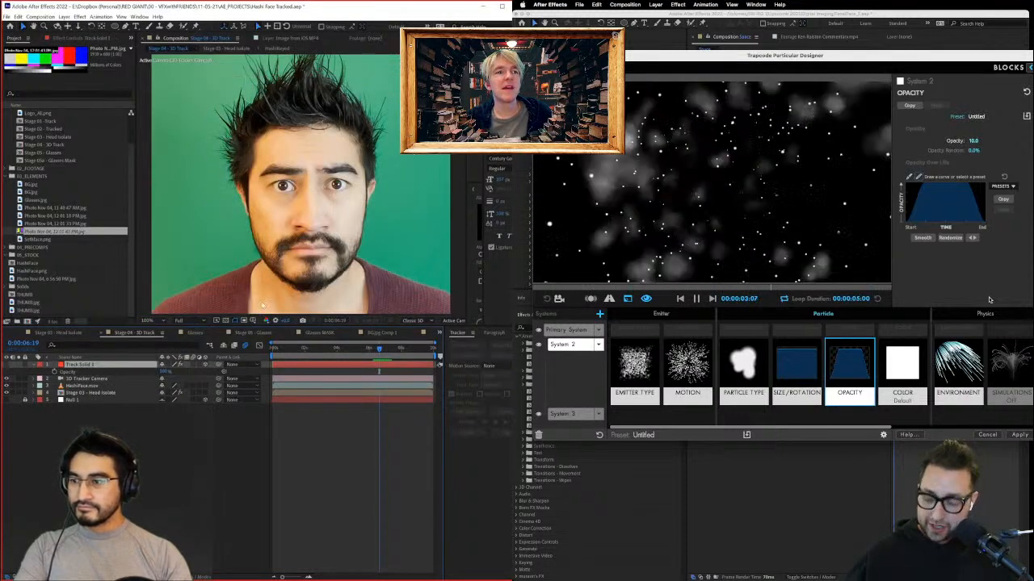
{"action": "key", "text": "ctrl+s"}
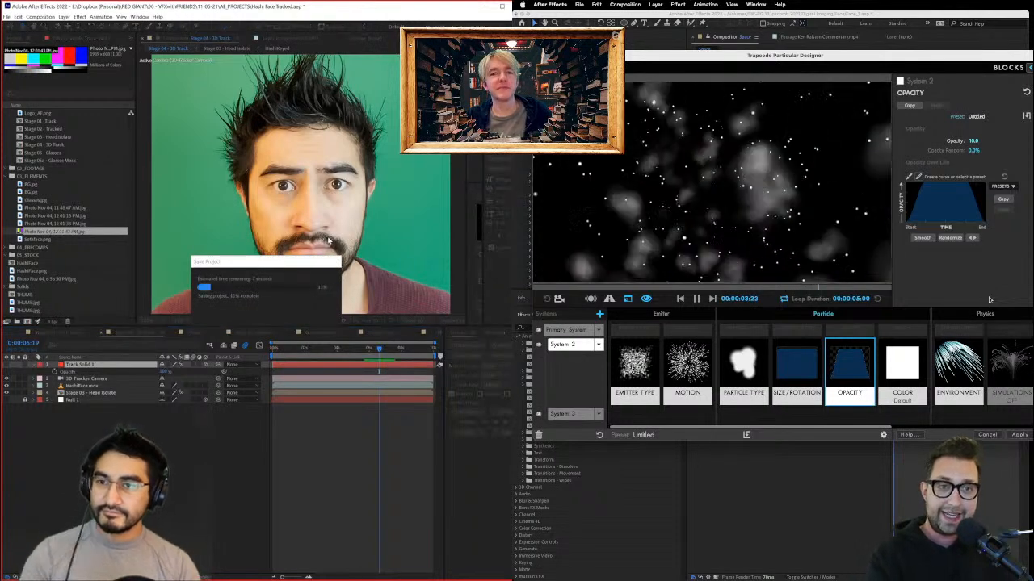
Step: Set System 2's particle opacity to 30 and add Stage 03 - Head Isolate as the uppermost layer of Stage 04 - 3D Track
{"action": "scroll", "coordinate": [365, 301], "scroll_direction": "down", "scroll_amount": 1}
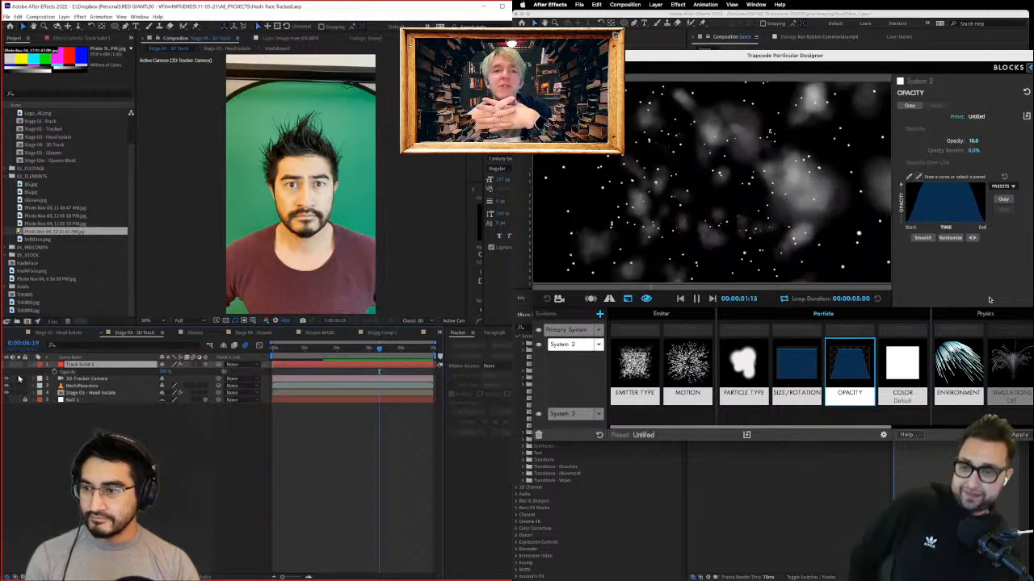
{"action": "left_click", "coordinate": [91, 379]}
{"action": "left_click", "coordinate": [48, 145]}
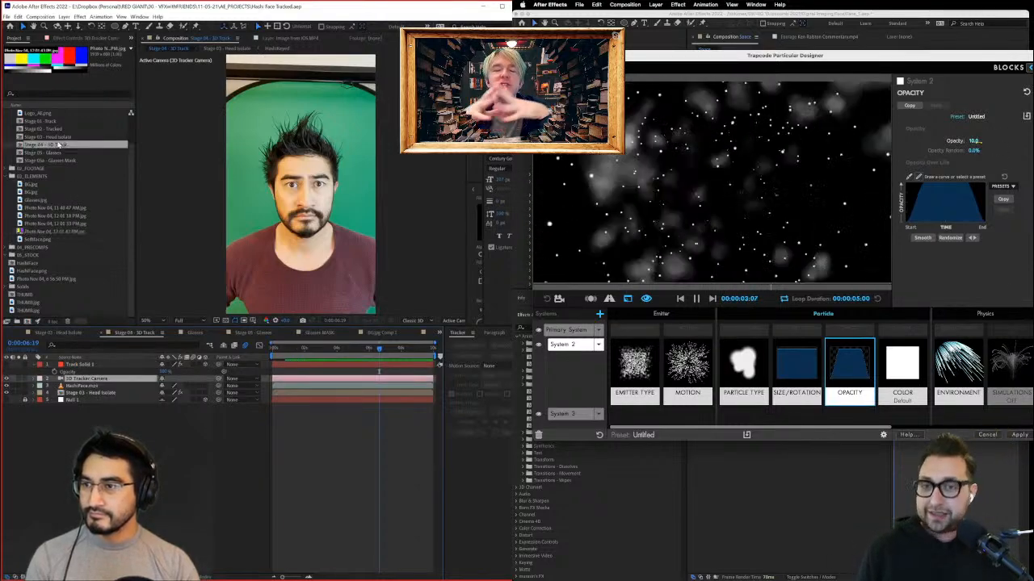
{"action": "left_click", "coordinate": [975, 142]}
{"action": "left_click", "coordinate": [38, 137]}
{"action": "type", "text": "30"}
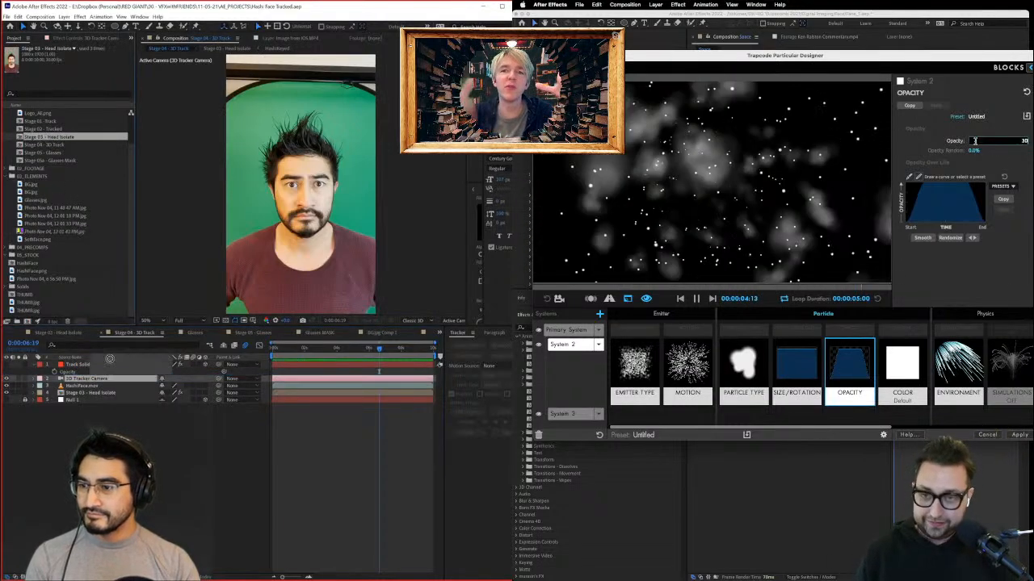
{"action": "left_click_drag", "start_coordinate": [110, 360], "coordinate": [111, 364]}
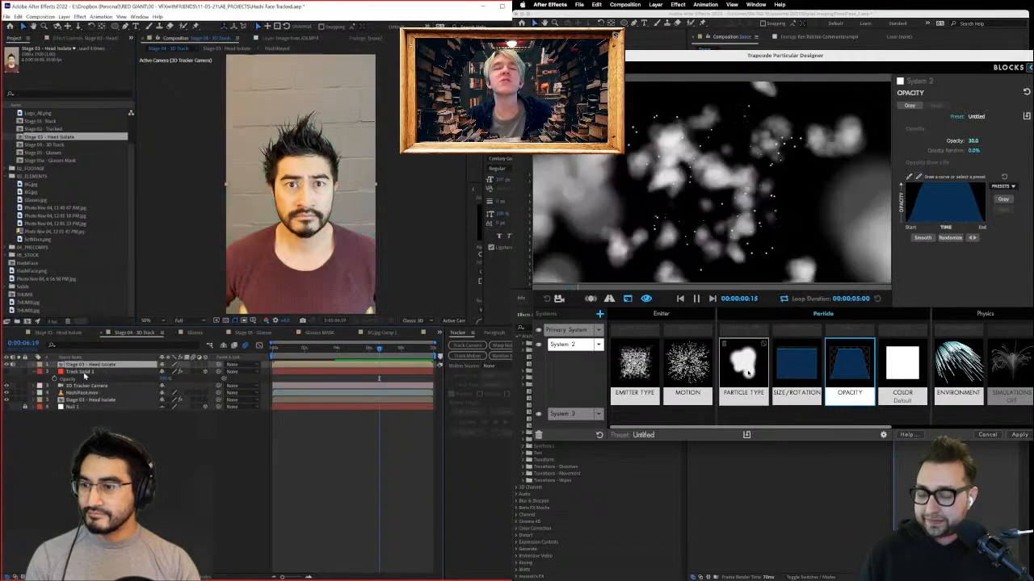
Step: Compare the head isolate, glasses and 3D track compositions, ending in Stage 03 - Head Isolate
{"action": "left_click", "coordinate": [84, 373]}
{"action": "double_click", "coordinate": [91, 364]}
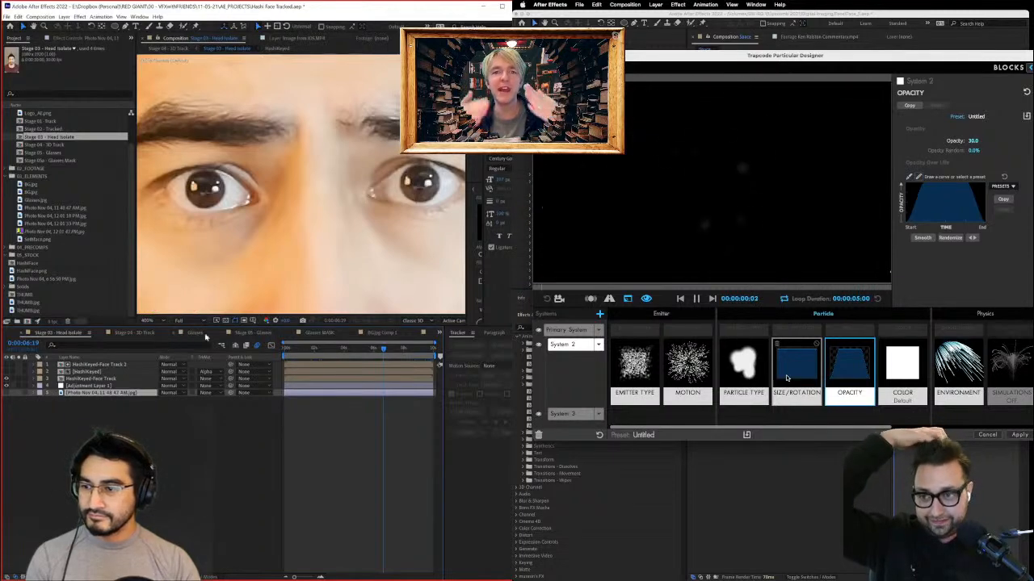
{"action": "left_click", "coordinate": [150, 333]}
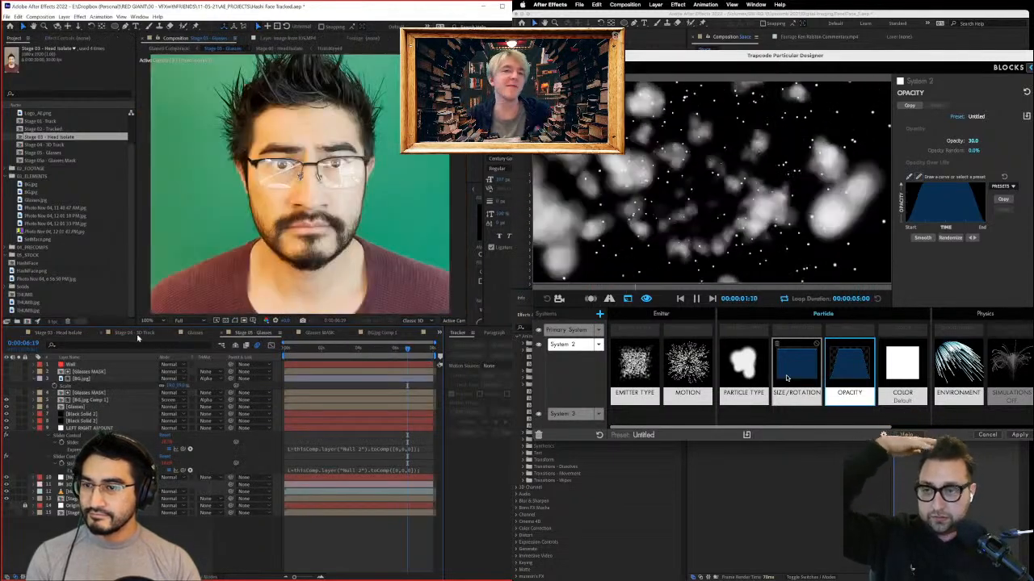
{"action": "left_click", "coordinate": [67, 333]}
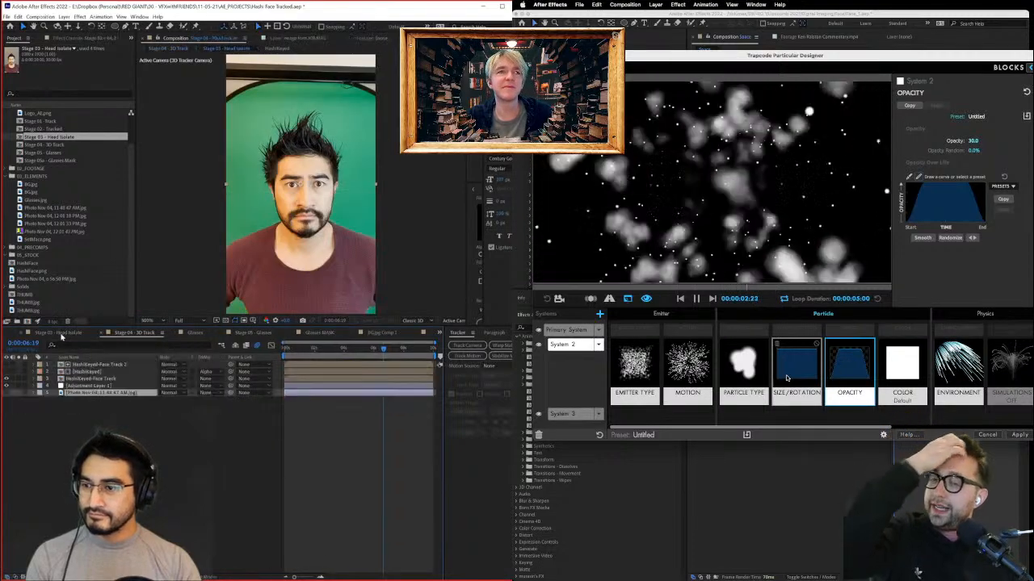
{"action": "scroll", "coordinate": [277, 227], "scroll_direction": "down", "scroll_amount": 1}
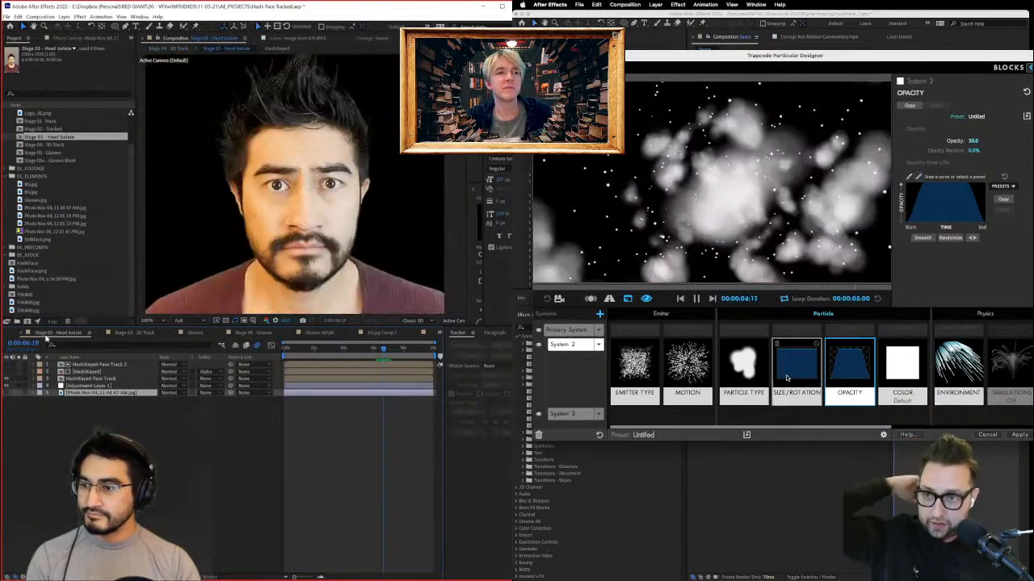
Step: Set the mode of Mask 1 on the face track layer to Add so only the head is kept
{"action": "left_click", "coordinate": [749, 373]}
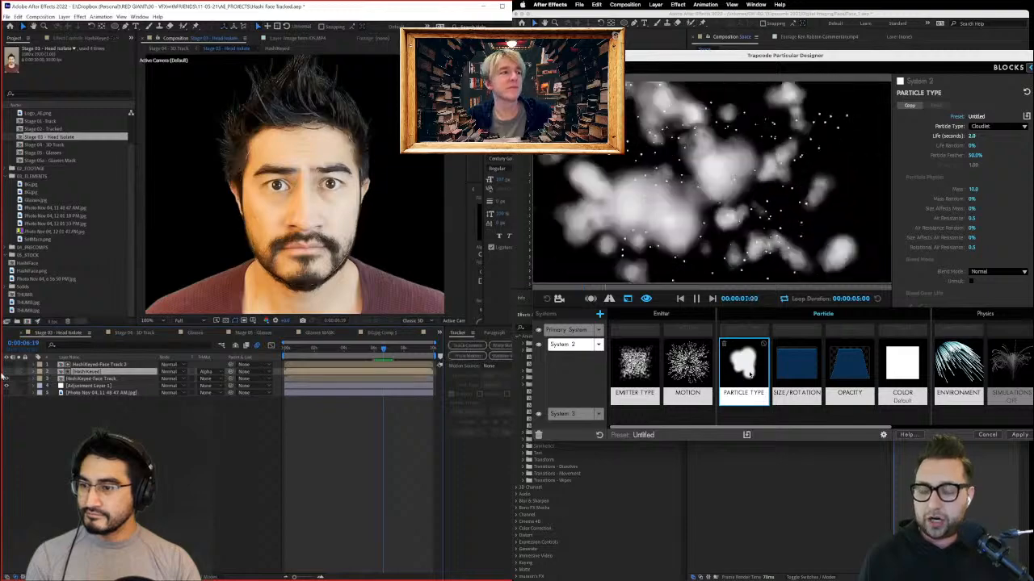
{"action": "left_click", "coordinate": [91, 378]}
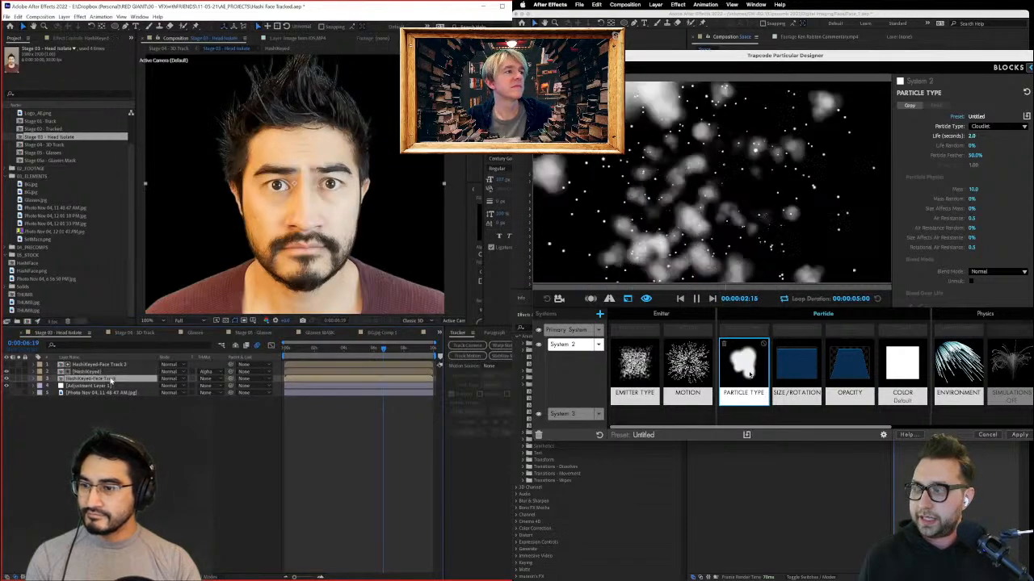
{"action": "key", "text": "m"}
{"action": "left_click", "coordinate": [168, 387]}
{"action": "left_click", "coordinate": [176, 401]}
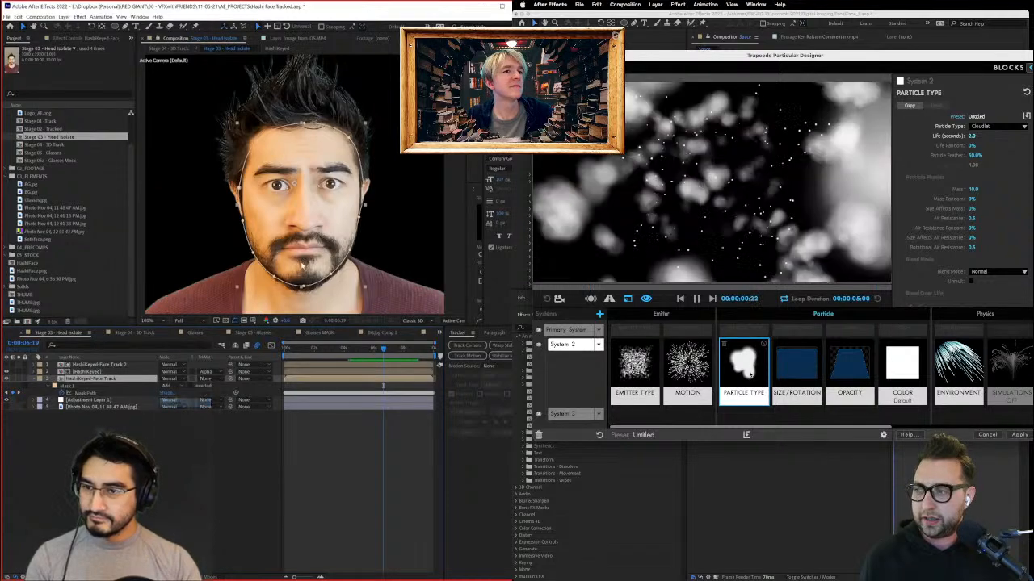
Step: Show the wall photo layer behind the isolated head and select it together with Adjustment Layer 1
{"action": "left_click", "coordinate": [848, 370]}
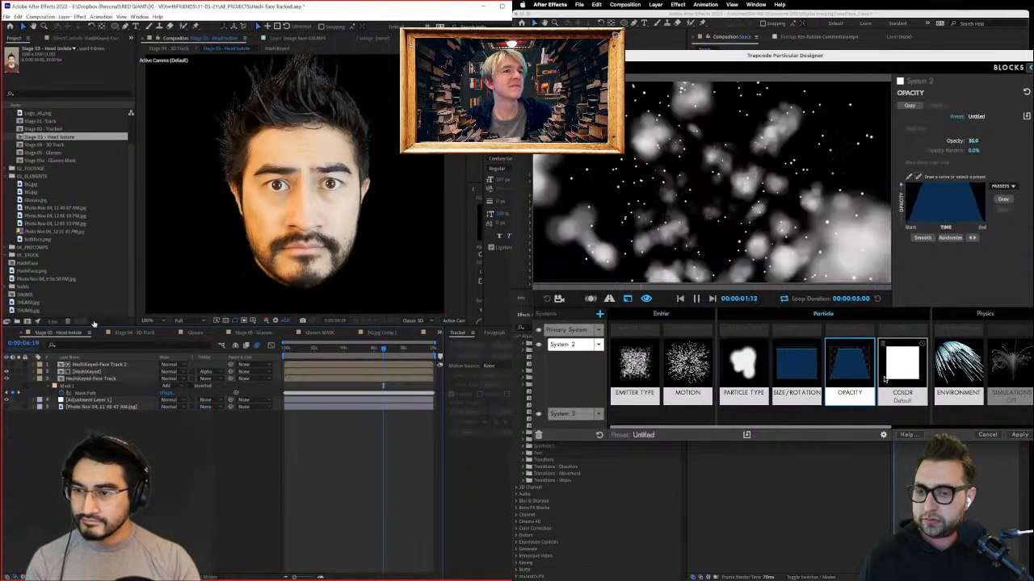
{"action": "left_click", "coordinate": [898, 375]}
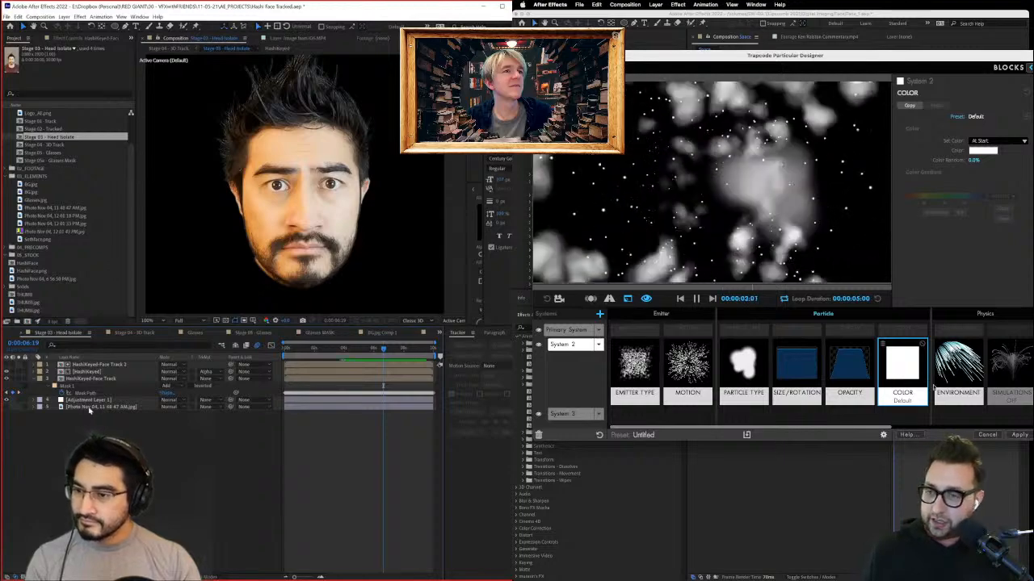
{"action": "left_click", "coordinate": [89, 408]}
{"action": "left_click_drag", "start_coordinate": [89, 415], "coordinate": [79, 400]}
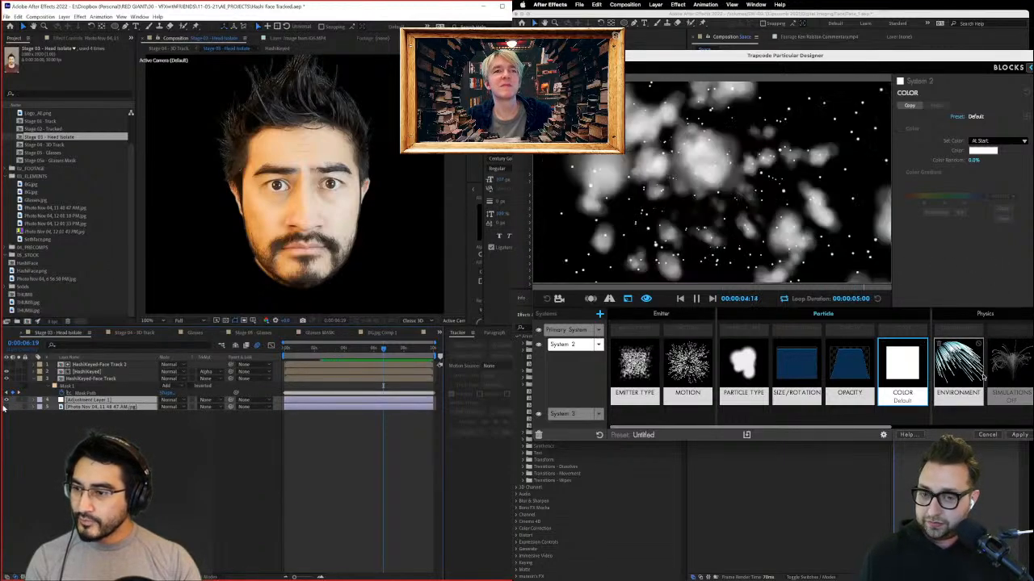
{"action": "left_click", "coordinate": [7, 415]}
{"action": "left_click", "coordinate": [7, 407]}
{"action": "left_click", "coordinate": [7, 407]}
{"action": "left_click", "coordinate": [7, 407]}
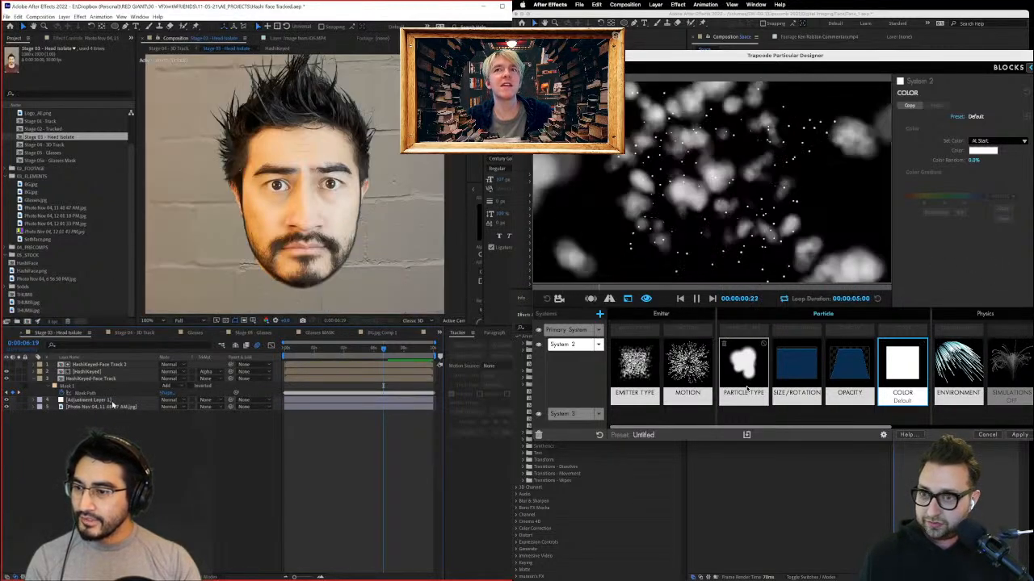
{"action": "left_click", "coordinate": [111, 407]}
{"action": "left_click", "coordinate": [109, 400], "text": "shift"}
Step: Set System 2's particle size to 50 and open the Stage 05 - Glasses composition
{"action": "left_click", "coordinate": [636, 380]}
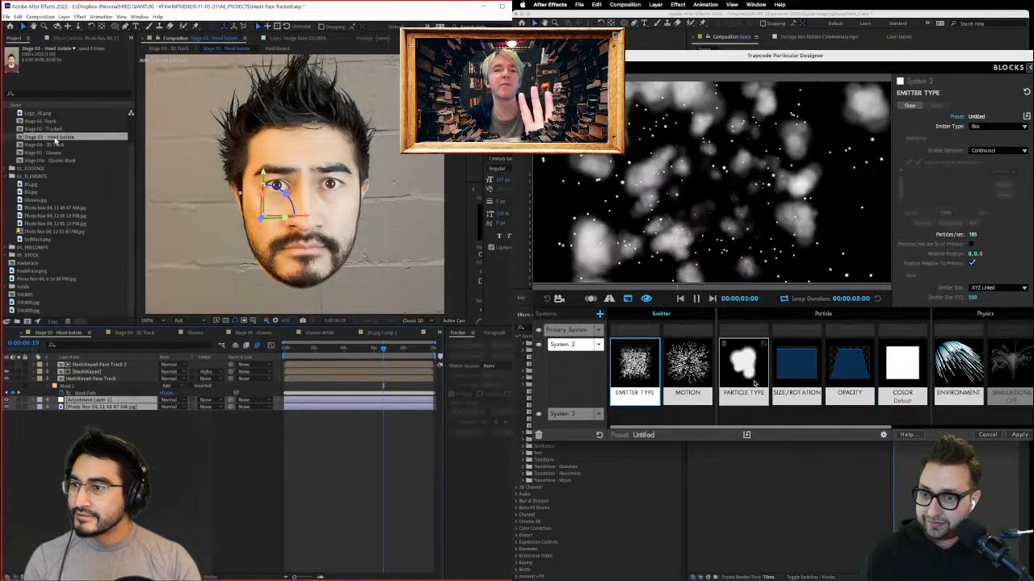
{"action": "left_click", "coordinate": [796, 367]}
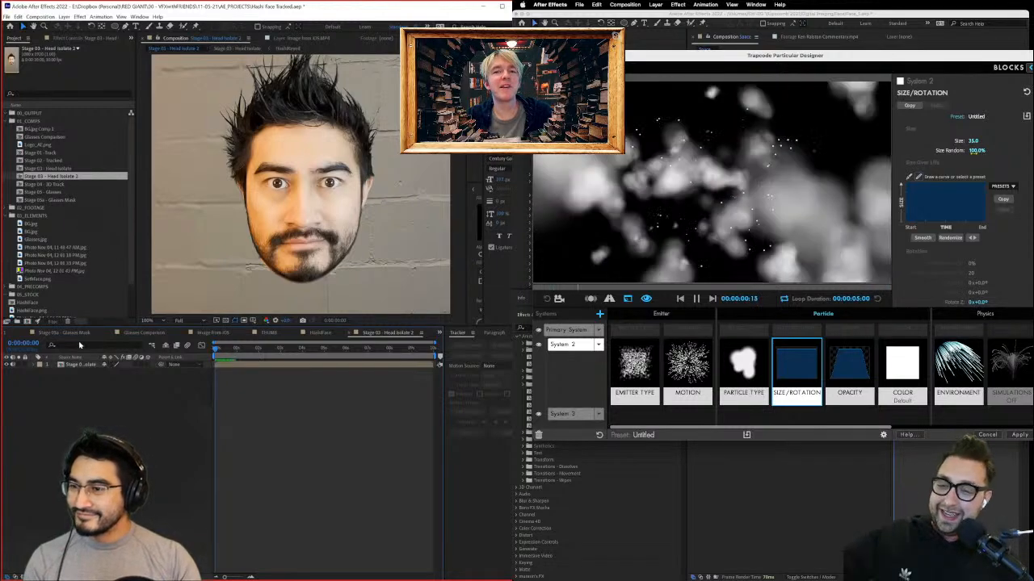
{"action": "left_click", "coordinate": [76, 332]}
{"action": "left_click", "coordinate": [11, 332]}
{"action": "left_click", "coordinate": [973, 140]}
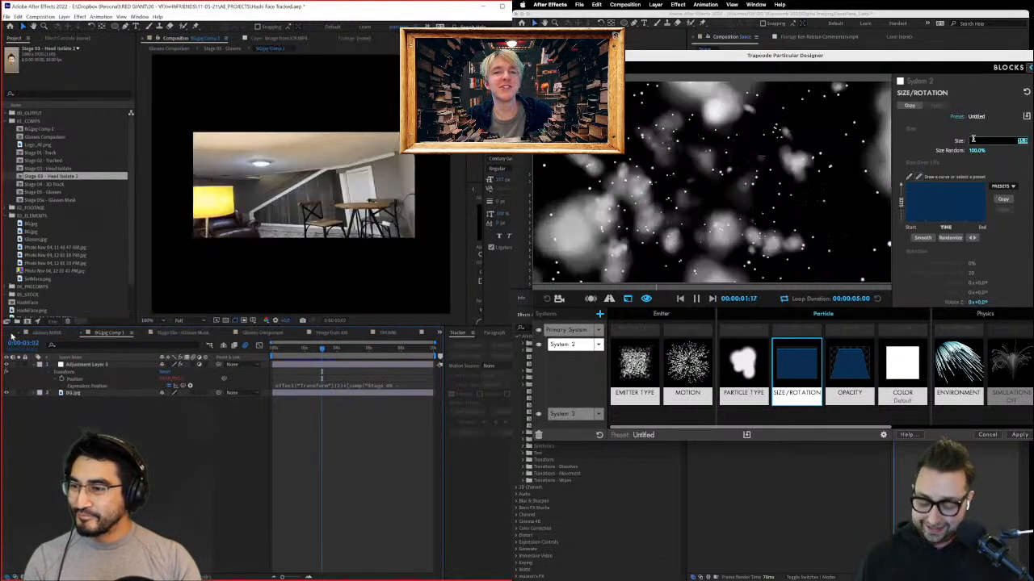
{"action": "scroll", "coordinate": [79, 333], "scroll_direction": "up", "scroll_amount": 3}
{"action": "left_click", "coordinate": [70, 334]}
{"action": "type", "text": "50"}
{"action": "key", "text": "Return"}
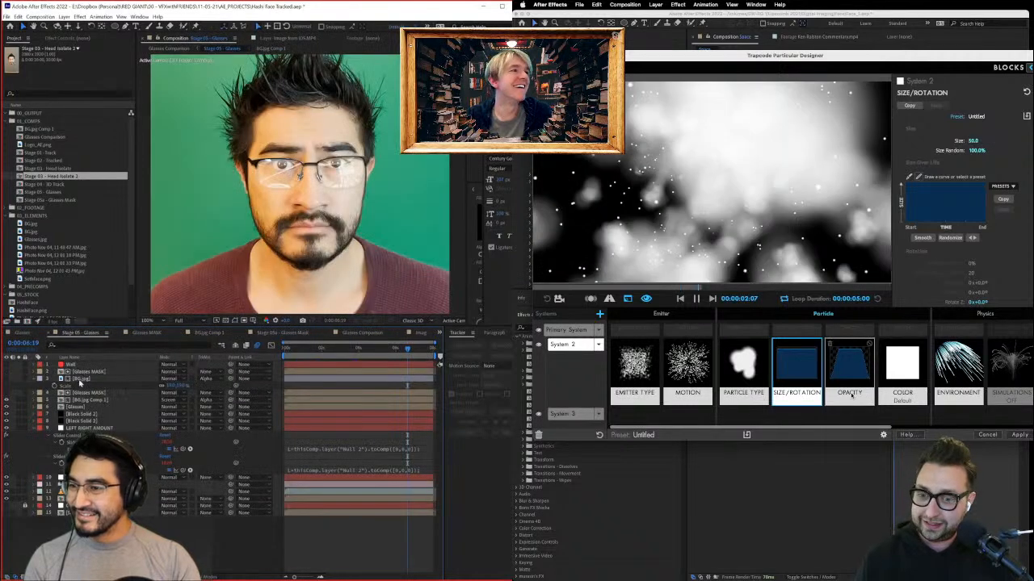
Step: Set System 2's Wind Z to about -8898 and leave the glasses compositions for Stage 04 - 3D Track
{"action": "left_click", "coordinate": [29, 335]}
{"action": "left_click", "coordinate": [962, 379]}
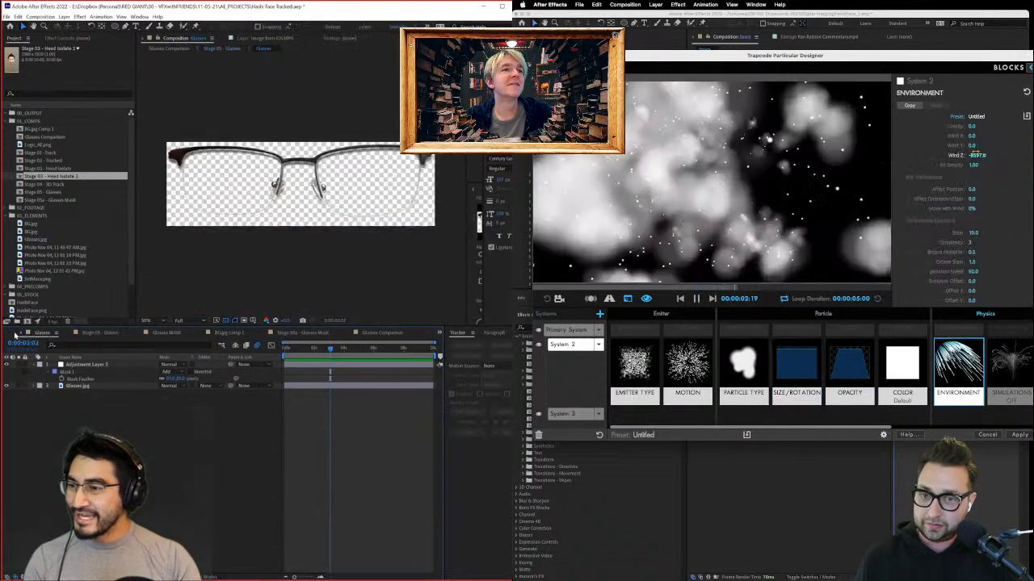
{"action": "left_click", "coordinate": [15, 335]}
{"action": "left_click_drag", "start_coordinate": [975, 155], "coordinate": [888, 155]}
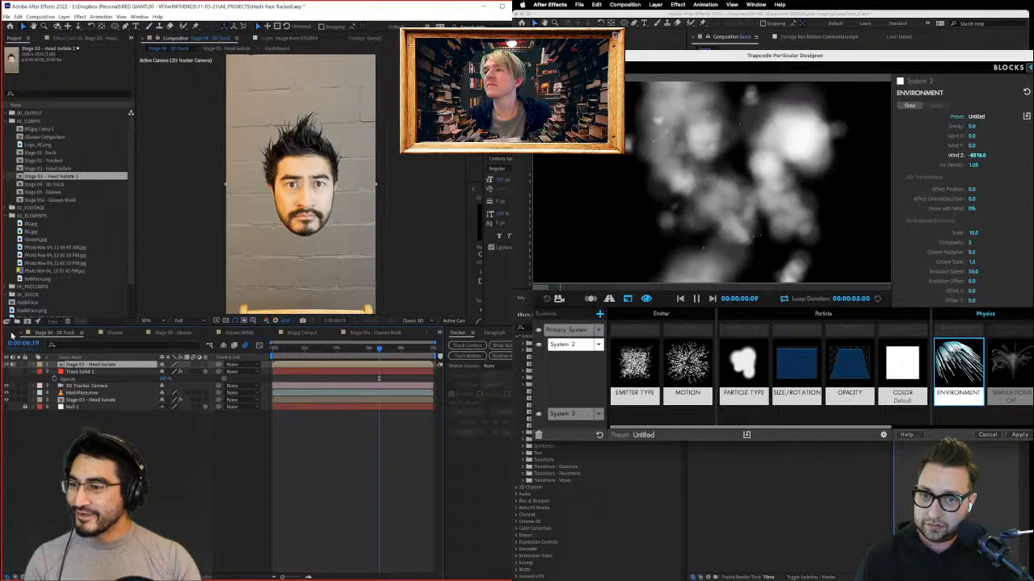
Step: Copy the wall photo and Adjustment Layer 1 into Stage 03 - Head Isolate 2, and set System 2's particle size to 30
{"action": "left_click", "coordinate": [11, 335]}
{"action": "left_click_drag", "start_coordinate": [120, 440], "coordinate": [91, 403]}
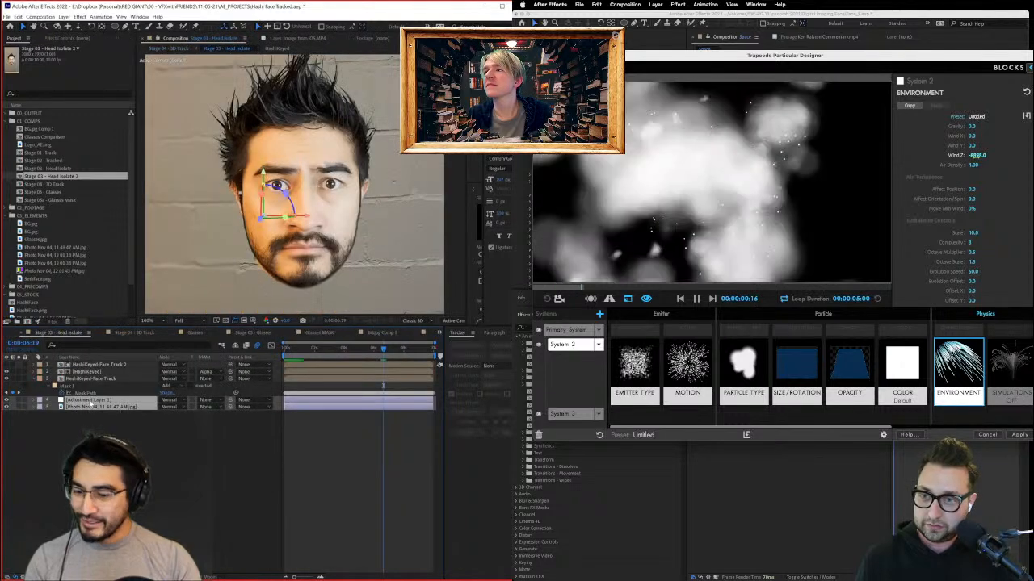
{"action": "left_click", "coordinate": [44, 137]}
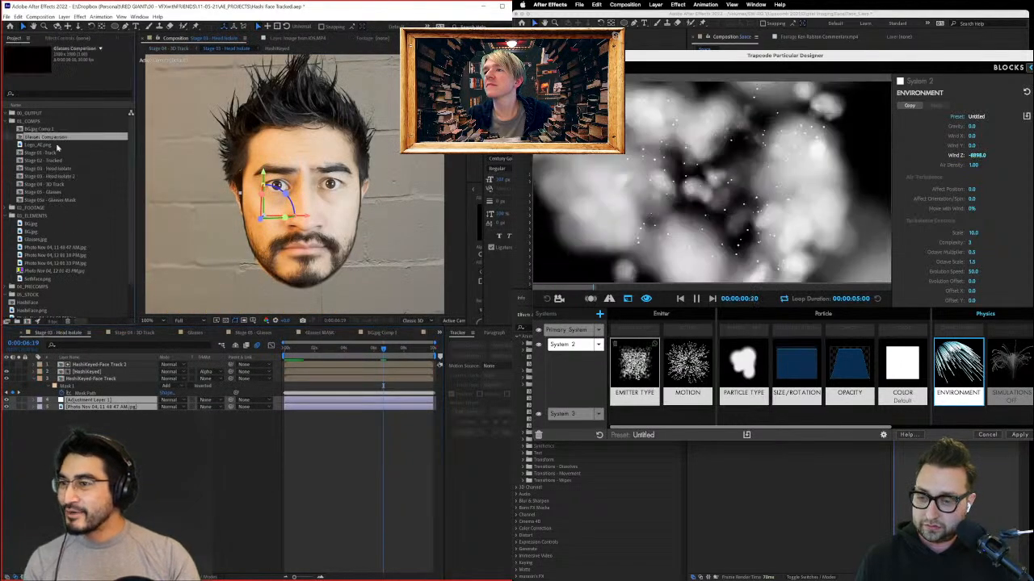
{"action": "left_click", "coordinate": [439, 334]}
{"action": "left_click", "coordinate": [792, 381]}
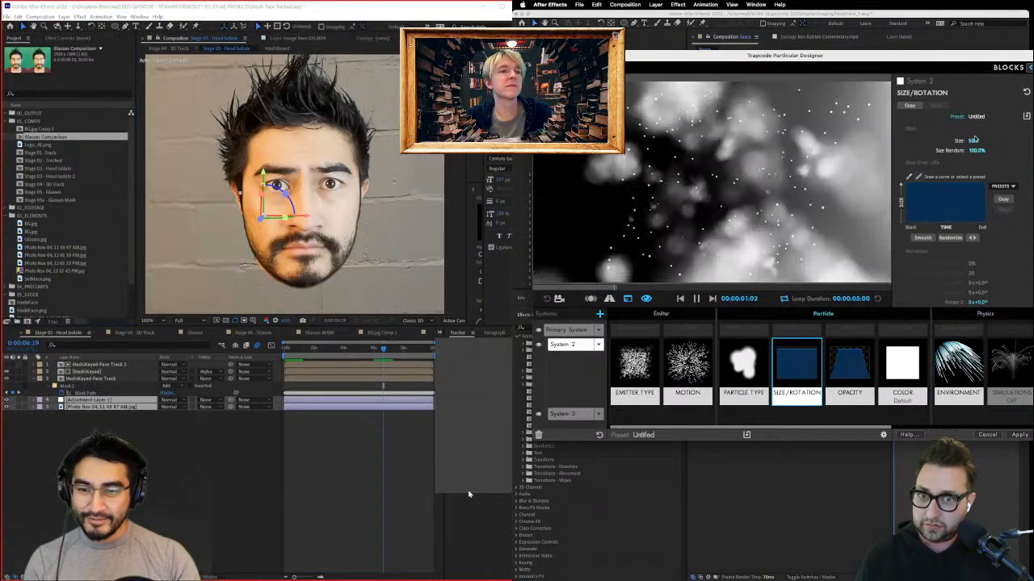
{"action": "key", "text": "ctrl+v"}
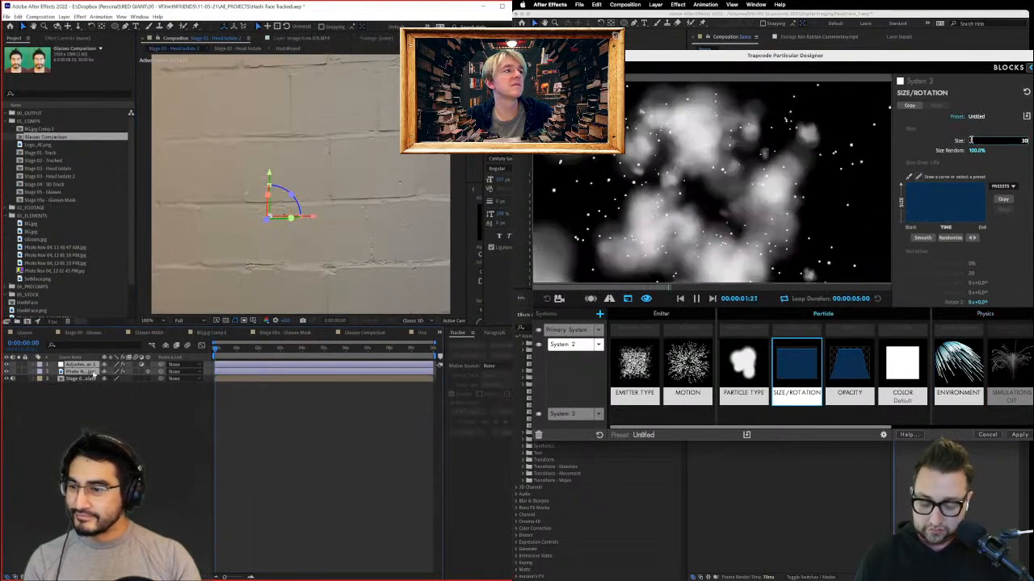
Step: Move the pasted adjustment and wall photo layers below the isolated head layer and save the project
{"action": "left_click_drag", "start_coordinate": [90, 372], "coordinate": [105, 414]}
{"action": "left_click", "coordinate": [105, 414]}
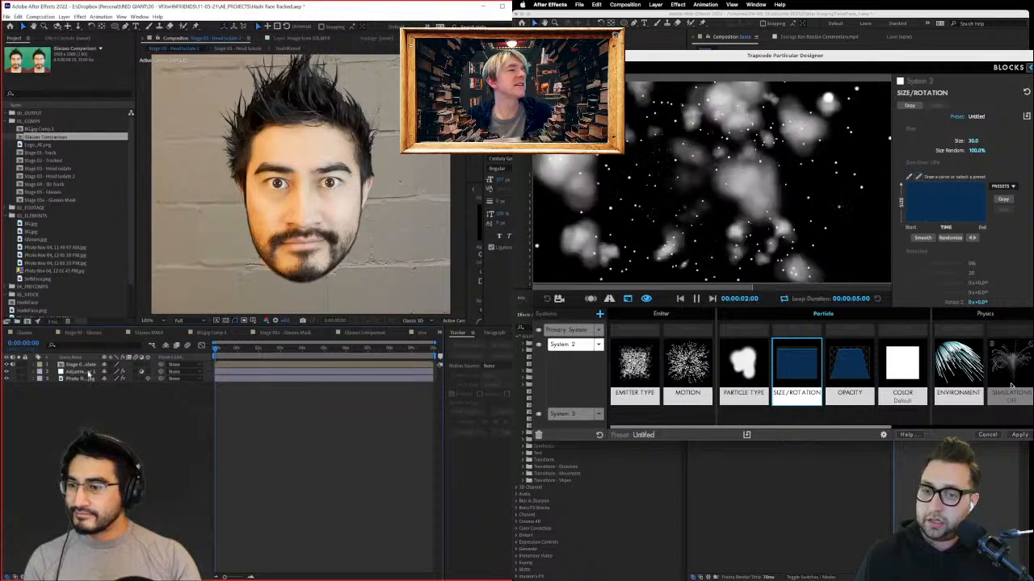
{"action": "left_click", "coordinate": [100, 372]}
{"action": "key", "text": "ctrl+s"}
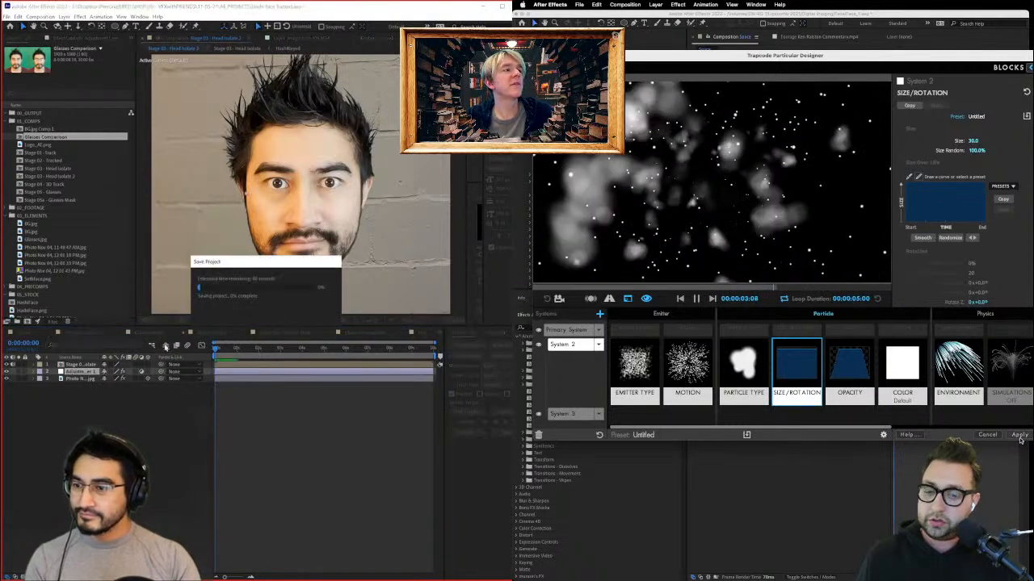
Step: Apply the Particular Designer changes and select the 3D Tracker Camera layer in Stage 05 - Glasses
{"action": "left_click", "coordinate": [85, 334]}
{"action": "left_click", "coordinate": [1019, 435]}
{"action": "left_click", "coordinate": [96, 422]}
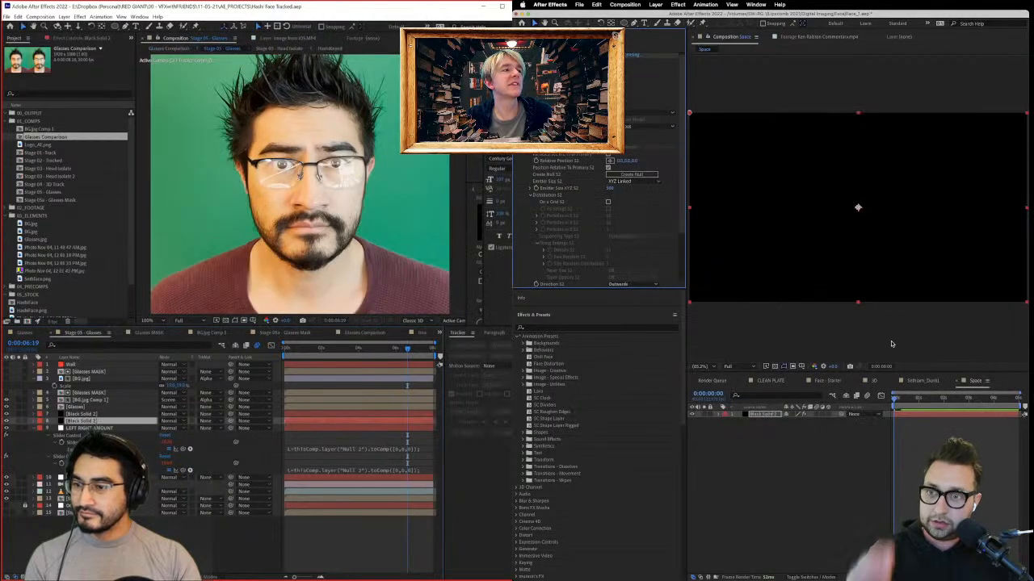
{"action": "left_click", "coordinate": [96, 435]}
{"action": "left_click", "coordinate": [96, 428]}
{"action": "left_click", "coordinate": [96, 484]}
Step: Go to 0:00:02:10 in the Space composition, select the black solid and search the effects for "optical"
{"action": "left_click_drag", "start_coordinate": [898, 399], "coordinate": [954, 399]}
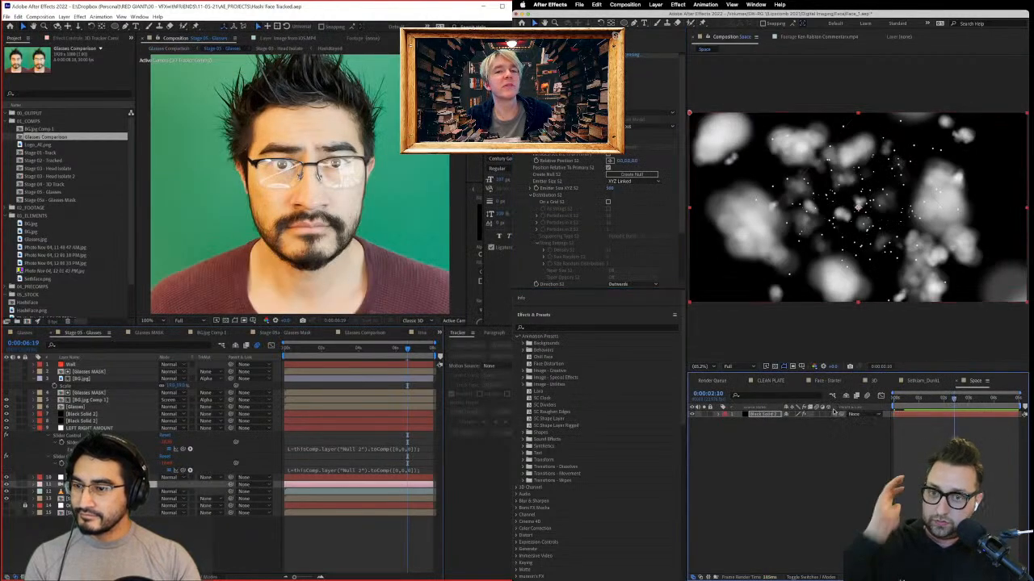
{"action": "left_click", "coordinate": [764, 415]}
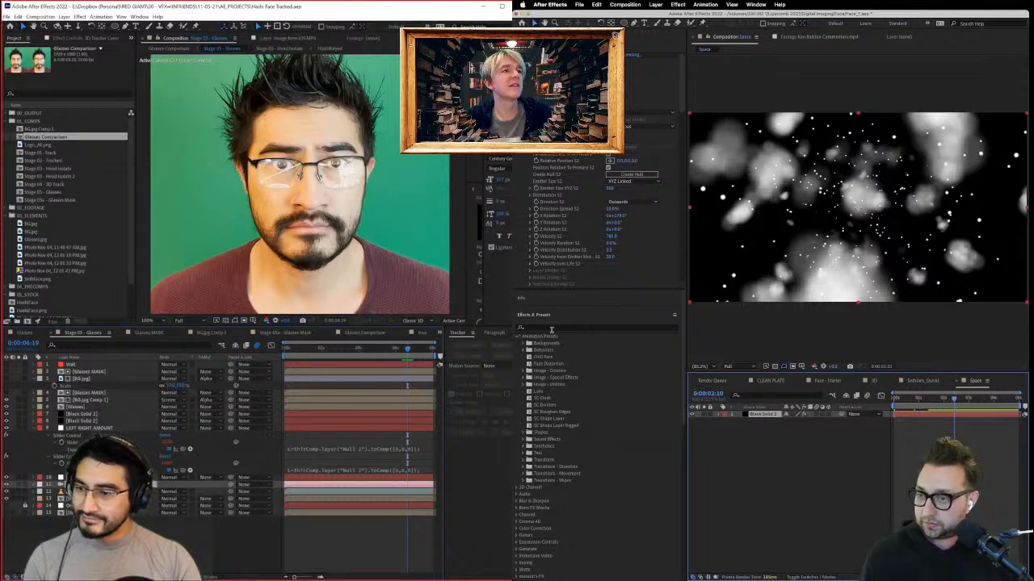
{"action": "left_click", "coordinate": [544, 328]}
{"action": "left_click", "coordinate": [441, 331]}
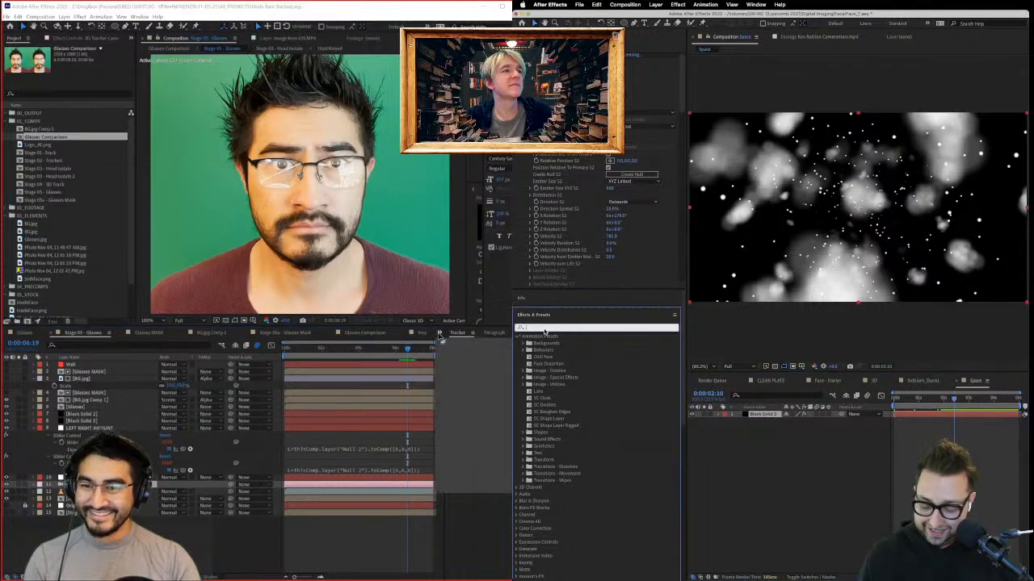
{"action": "type", "text": "optical"}
Step: Paste the 3D Tracker Camera into Stage 03 - Head Isolate 2 and find the Optics Compensation effect
{"action": "left_click", "coordinate": [462, 489]}
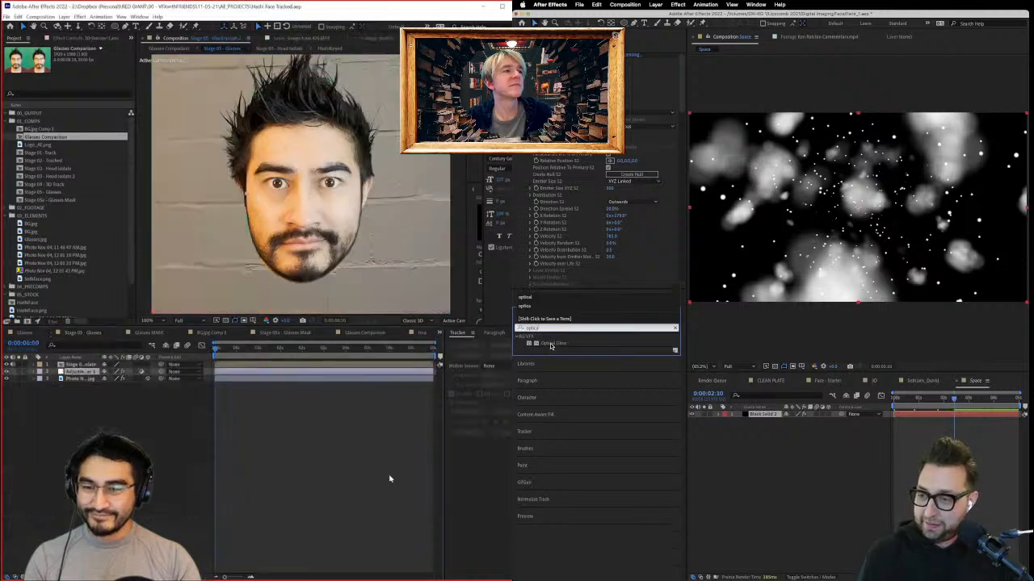
{"action": "key", "text": "BackSpace"}
{"action": "left_click", "coordinate": [254, 469]}
{"action": "left_click", "coordinate": [553, 345]}
{"action": "left_click", "coordinate": [332, 374]}
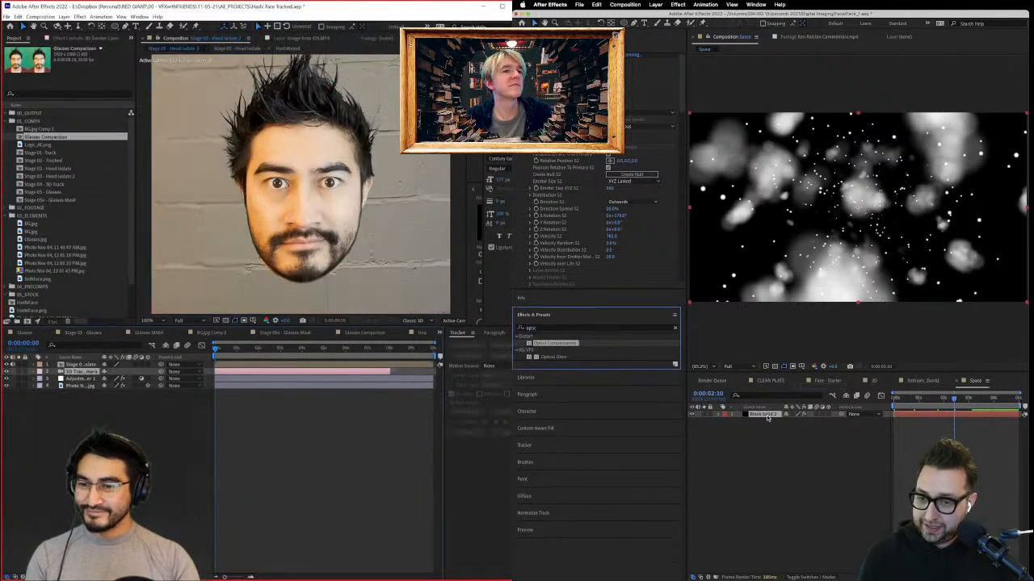
Step: Apply Optics Compensation with Reverse Lens Distortion enabled to the black solid, and check and save the head composition
{"action": "key", "text": "super+shift+a"}
{"action": "left_click_drag", "start_coordinate": [239, 352], "coordinate": [271, 353]}
{"action": "left_click_drag", "start_coordinate": [767, 415], "coordinate": [766, 415]}
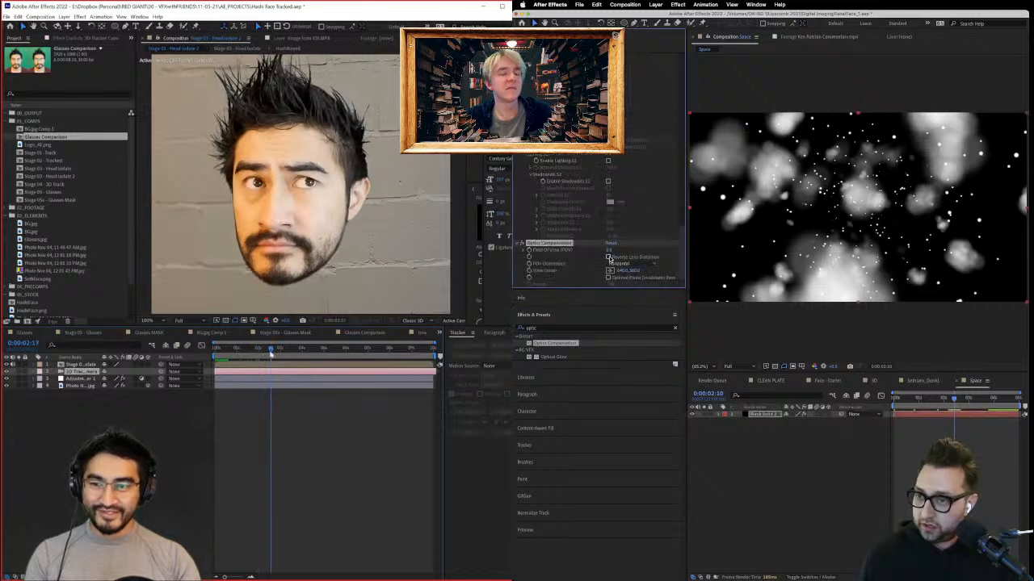
{"action": "left_click_drag", "start_coordinate": [271, 353], "coordinate": [236, 365]}
{"action": "left_click", "coordinate": [608, 258]}
{"action": "key", "text": "ctrl+s"}
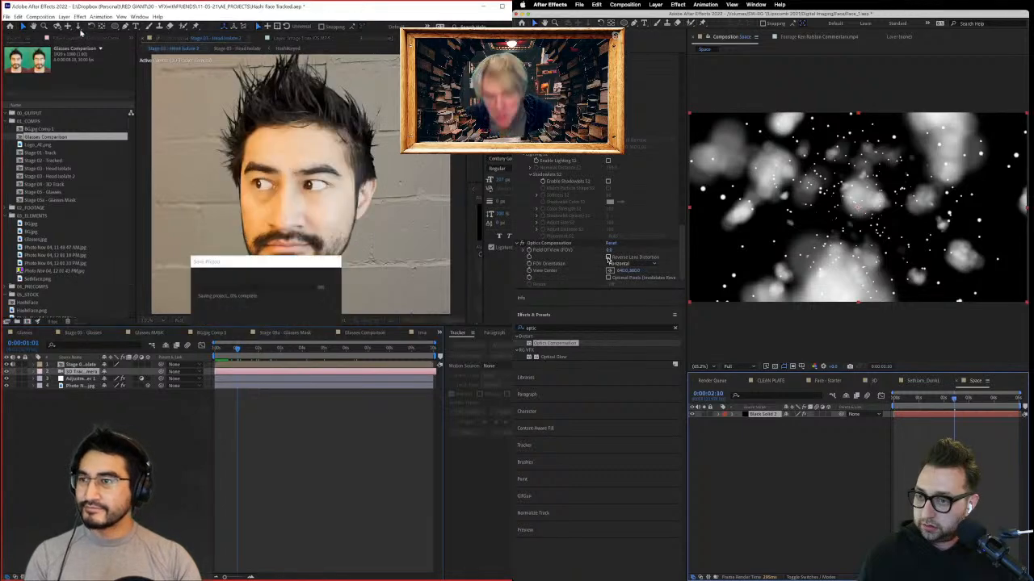
{"action": "left_click", "coordinate": [608, 258]}
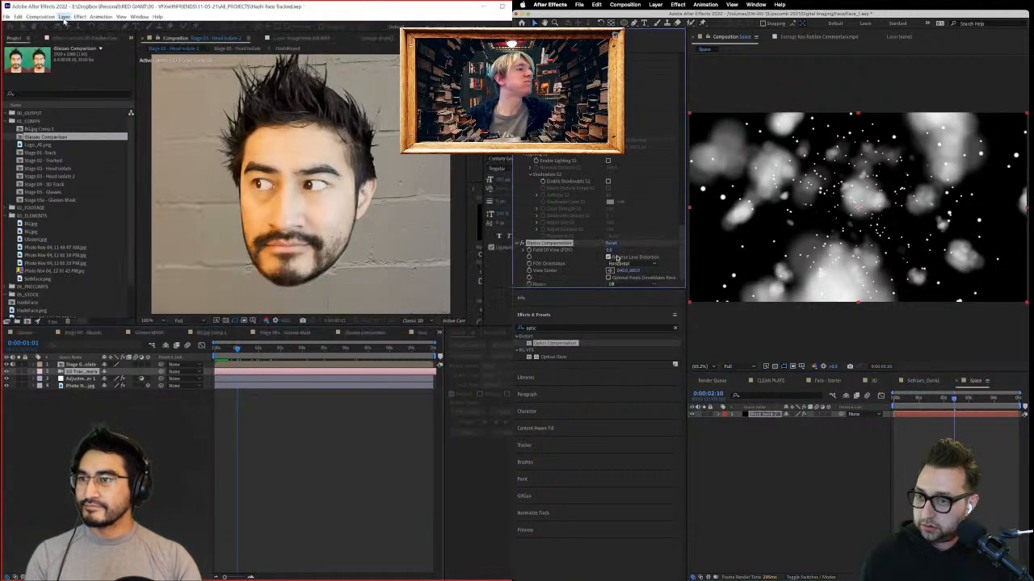
Step: Add a new comp-sized solid to Stage 03 - Head Isolate 2 and apply the Element effect to it
{"action": "left_click", "coordinate": [64, 17]}
{"action": "mouse_move", "coordinate": [88, 25]}
{"action": "left_click", "coordinate": [210, 37]}
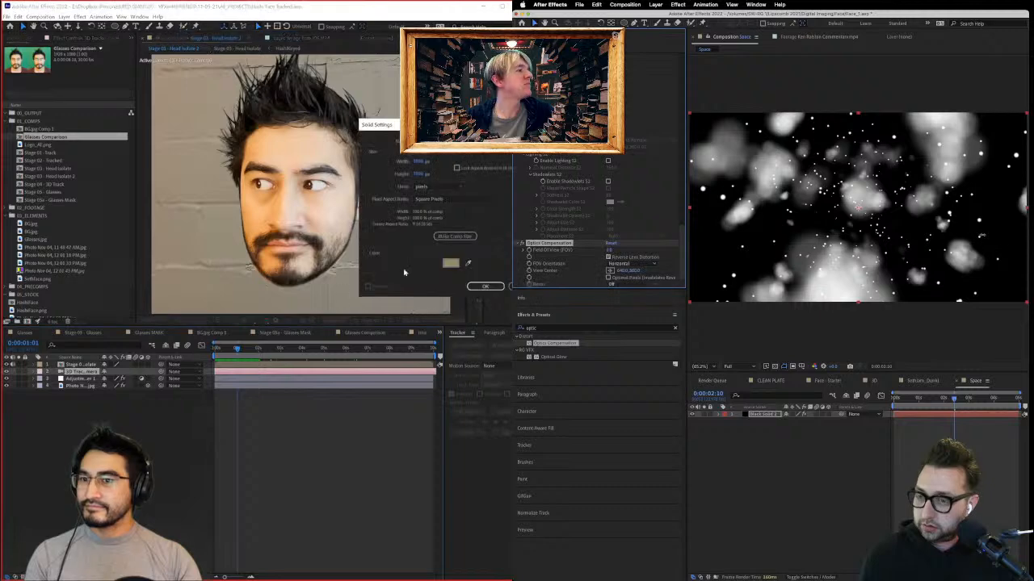
{"action": "left_click", "coordinate": [486, 286]}
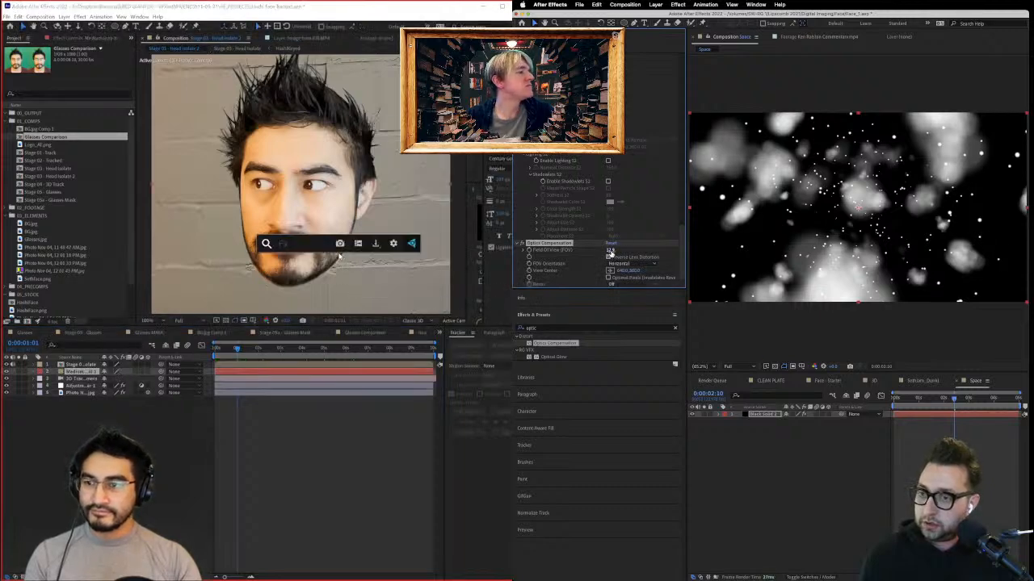
{"action": "type", "text": "stro"}
{"action": "key", "text": "Return"}
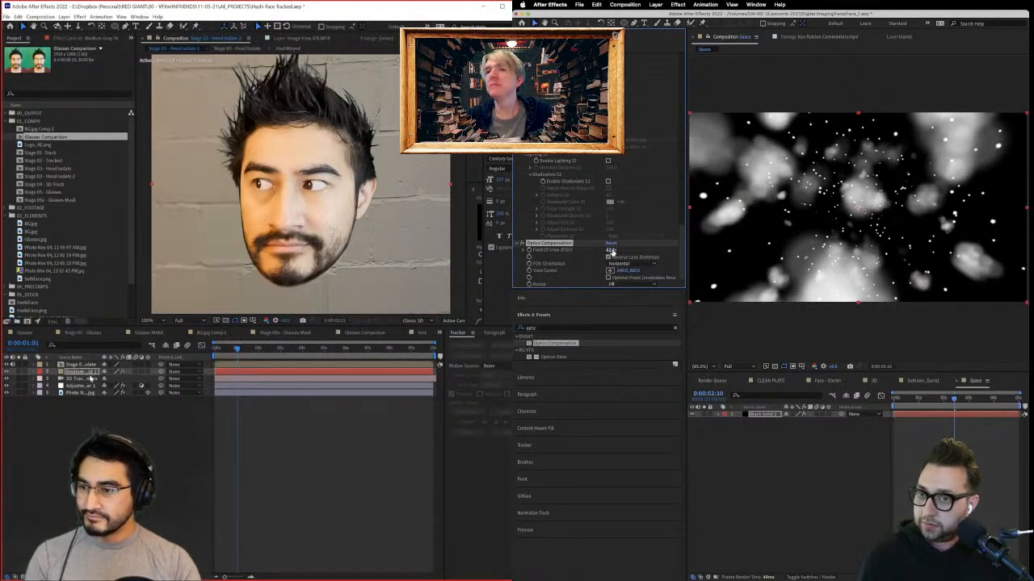
Step: Set the Space preview resolution to Quarter and return the new solid to just above the tracker camera layer
{"action": "left_click_drag", "start_coordinate": [90, 377], "coordinate": [91, 389]}
{"action": "left_click", "coordinate": [736, 366]}
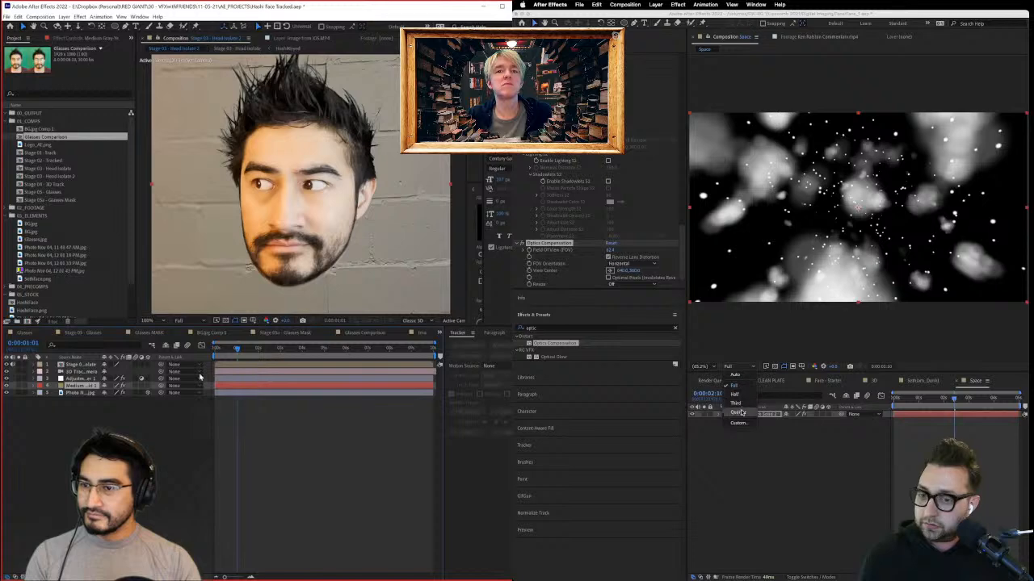
{"action": "left_click", "coordinate": [741, 411]}
{"action": "left_click_drag", "start_coordinate": [80, 385], "coordinate": [91, 373]}
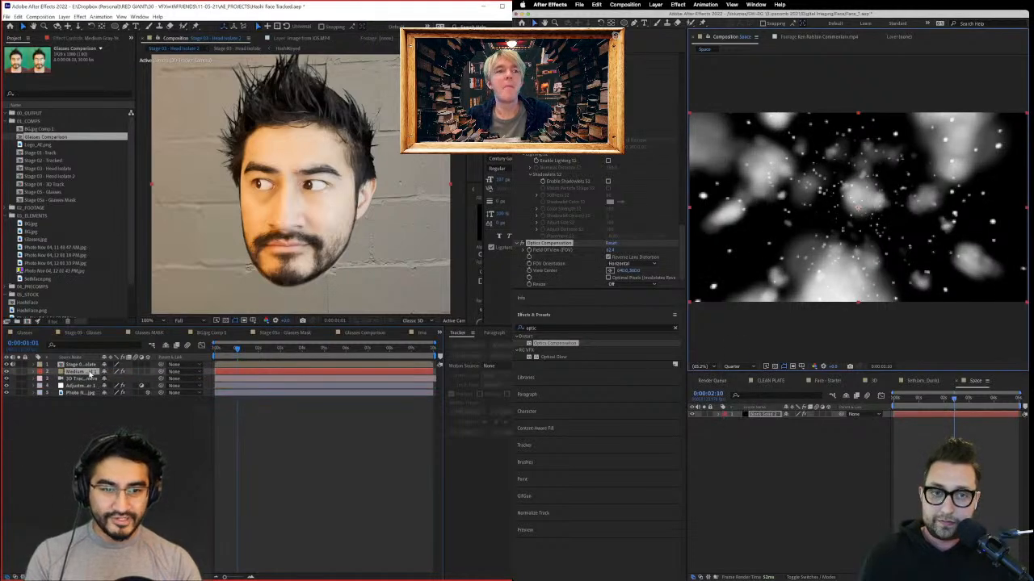
Step: Increase the Optics Compensation field of view to stretch the particles into streaks, and preview the Space composition from its start
{"action": "left_click_drag", "start_coordinate": [613, 251], "coordinate": [692, 251]}
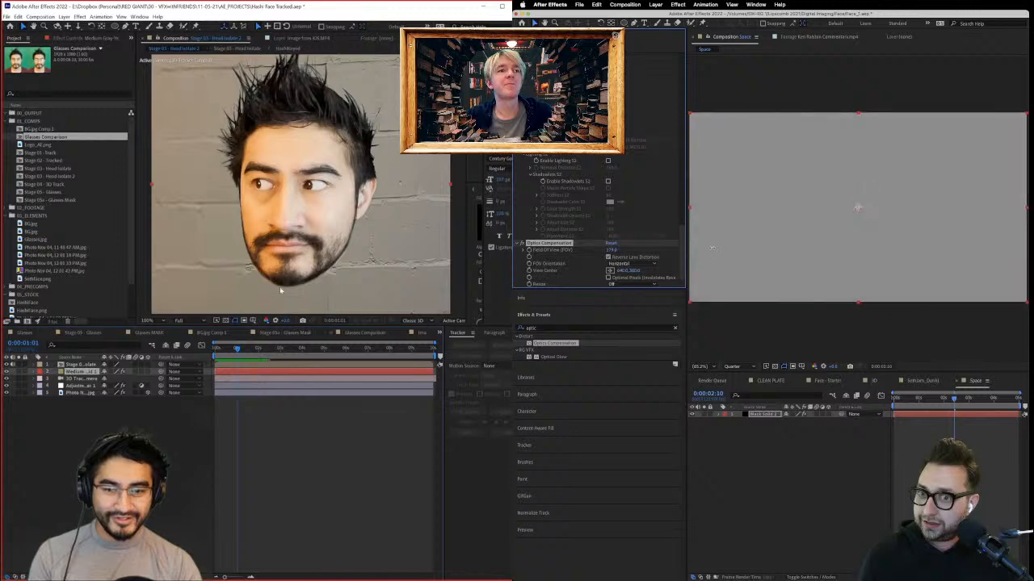
{"action": "left_click", "coordinate": [78, 38]}
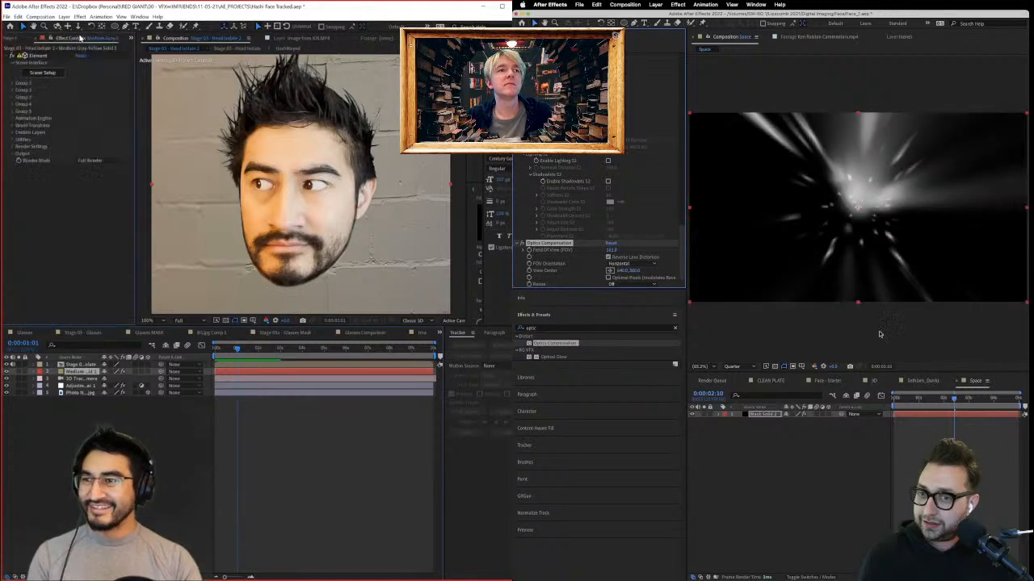
{"action": "left_click", "coordinate": [896, 401]}
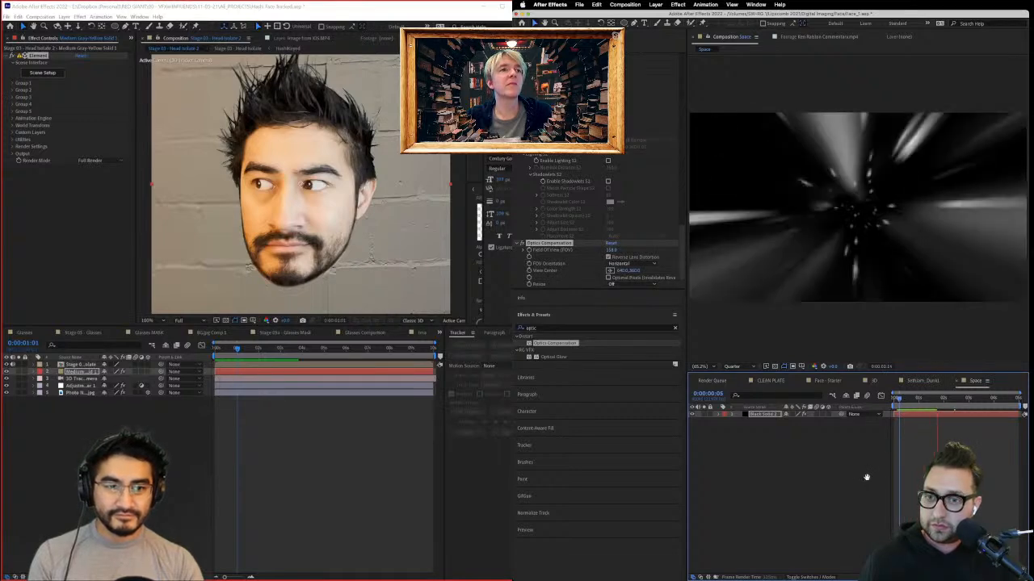
{"action": "left_click", "coordinate": [911, 401]}
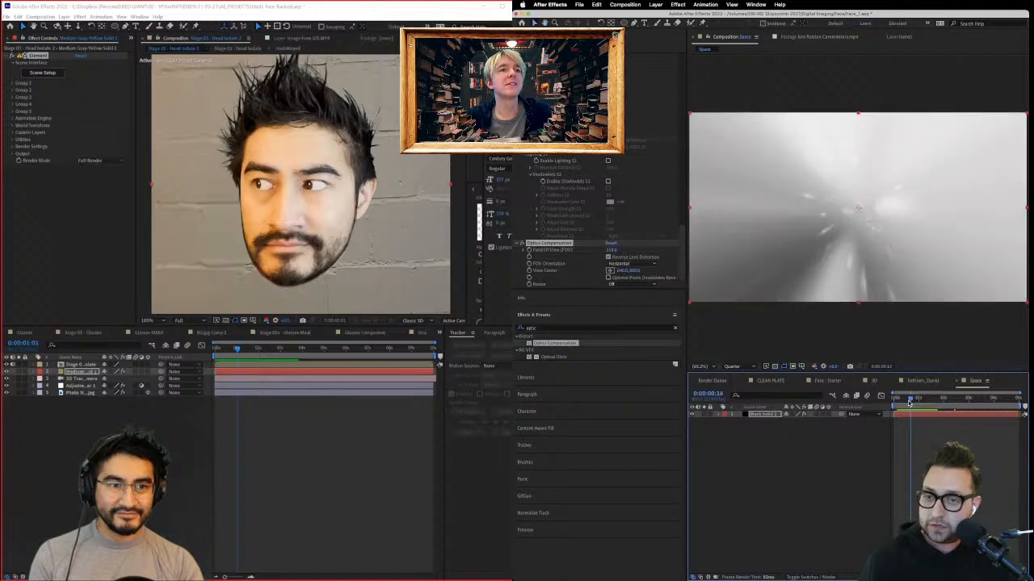
Step: Save the Space project and reopen the black solid's particle effect in Trapcode Particular Designer
{"action": "scroll", "coordinate": [597, 222], "scroll_direction": "up", "scroll_amount": 5}
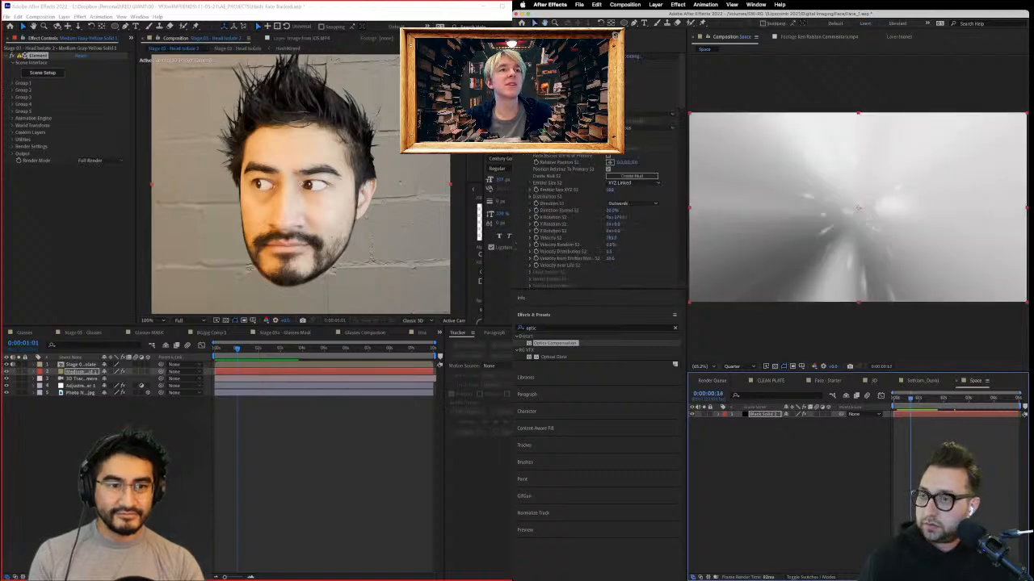
{"action": "key", "text": "super+s"}
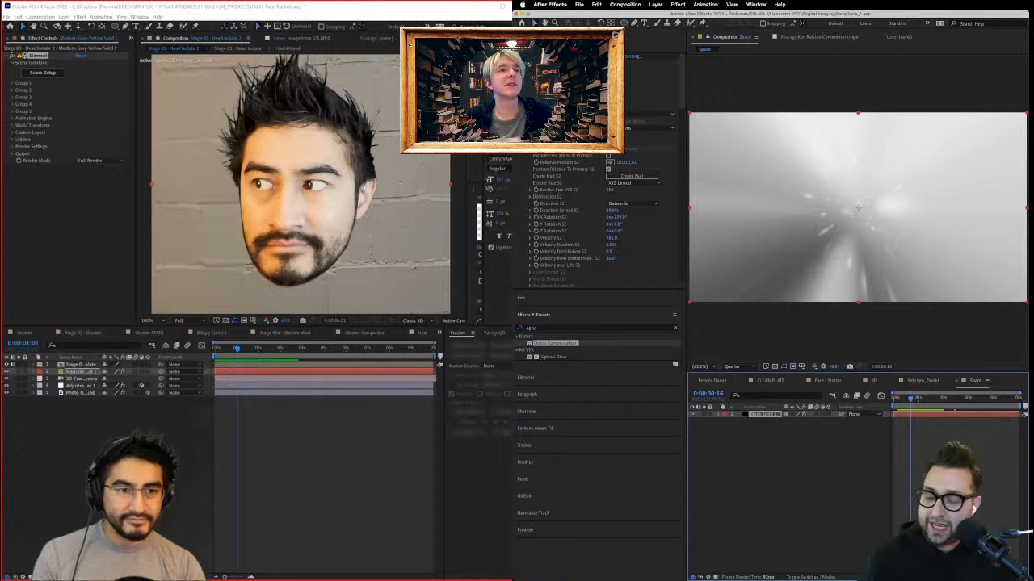
{"action": "key", "text": "F3"}
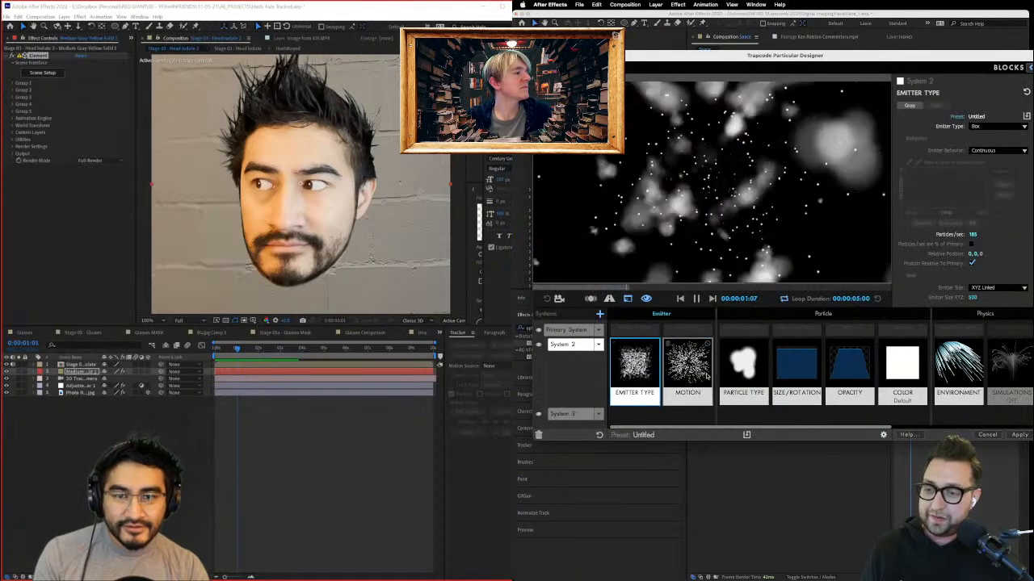
Step: Set System 2's Wind Z to -100 in its environment settings
{"action": "left_click", "coordinate": [796, 368]}
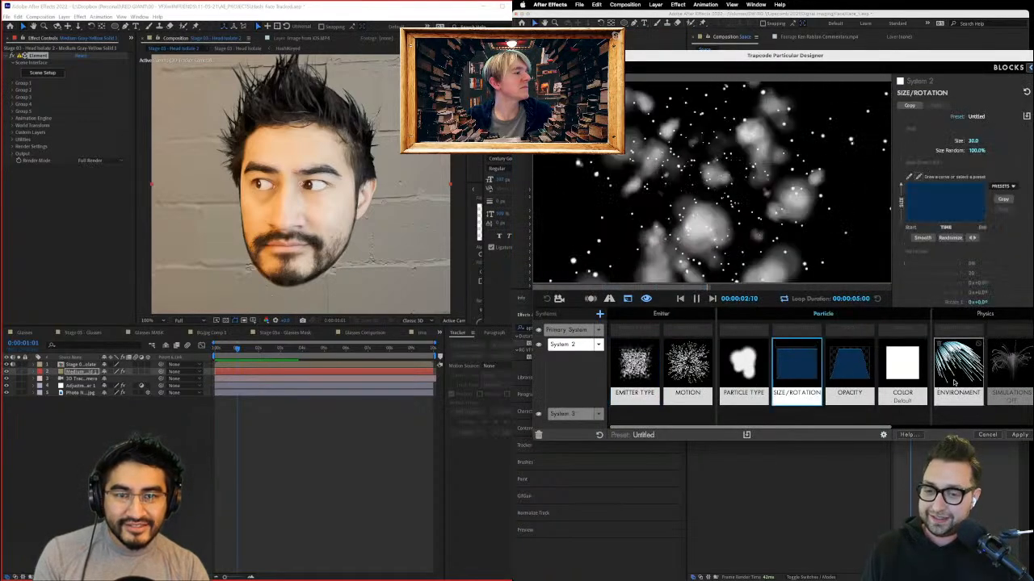
{"action": "left_click", "coordinate": [954, 380]}
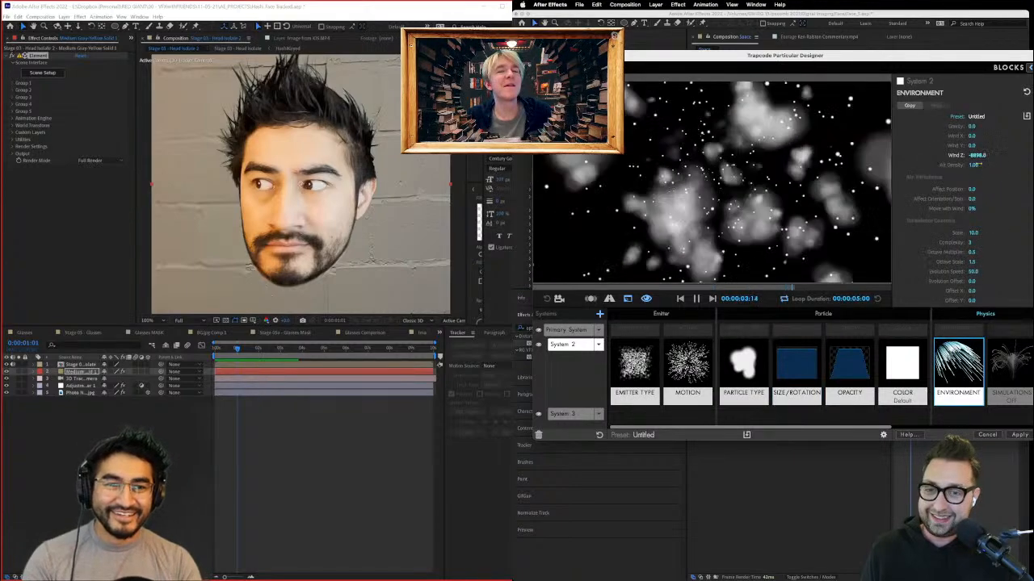
{"action": "left_click", "coordinate": [977, 157]}
{"action": "type", "text": "100"}
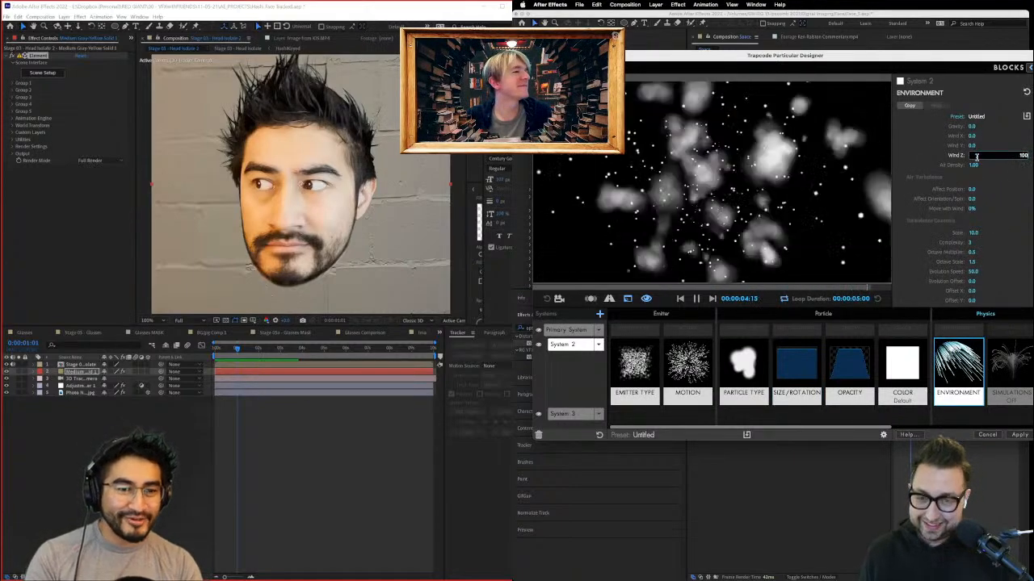
{"action": "key", "text": "BackSpace"}
{"action": "key", "text": "BackSpace"}
{"action": "type", "text": "-100"}
{"action": "key", "text": "Return"}
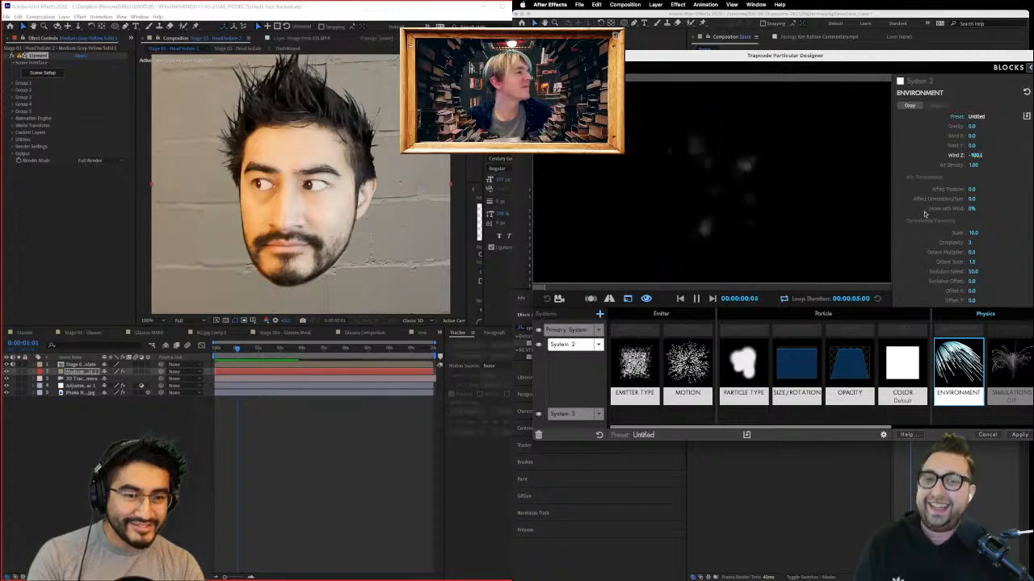
Step: Raise System 2's velocity to 11025 in its motion settings, leaving the particle direction outwards
{"action": "left_click", "coordinate": [634, 367]}
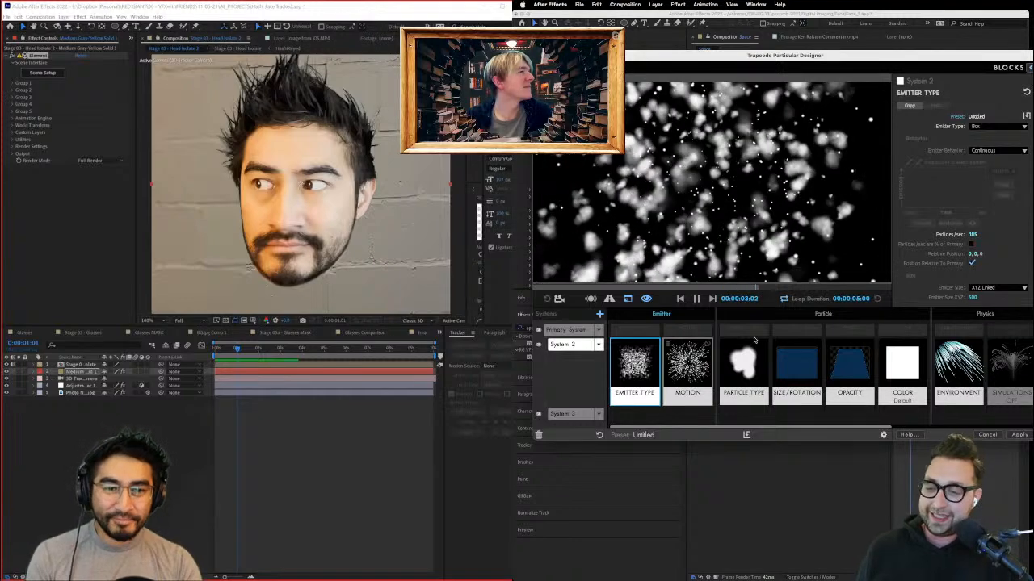
{"action": "left_click", "coordinate": [687, 365]}
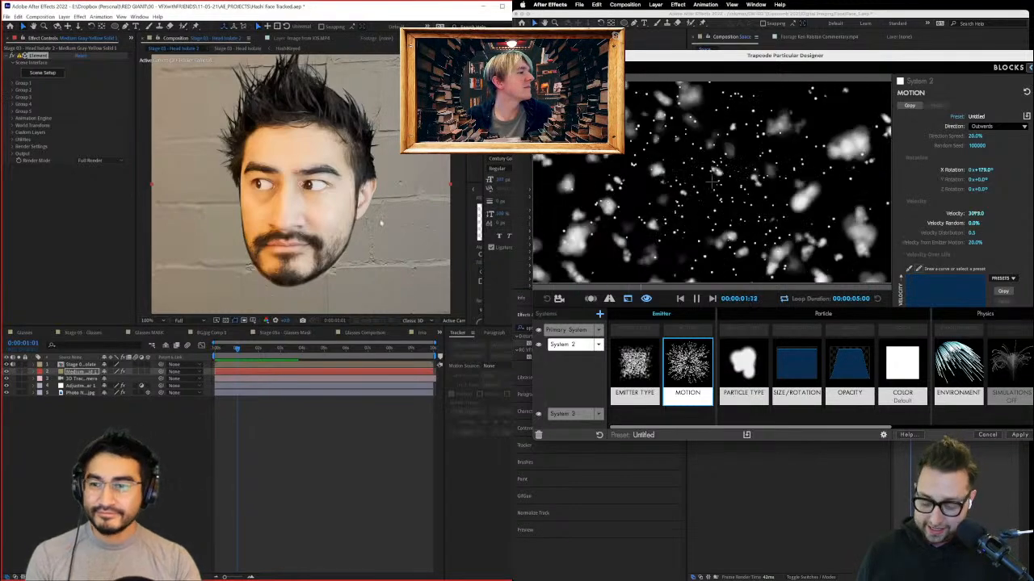
{"action": "left_click_drag", "start_coordinate": [976, 213], "coordinate": [1001, 213]}
{"action": "scroll", "coordinate": [338, 203], "scroll_direction": "down", "scroll_amount": 1}
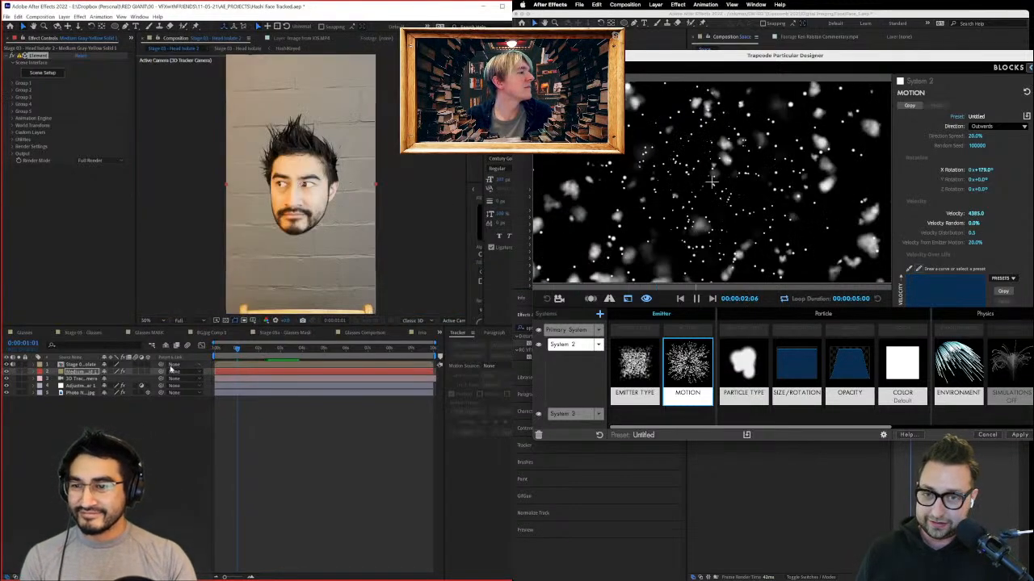
{"action": "left_click", "coordinate": [985, 127]}
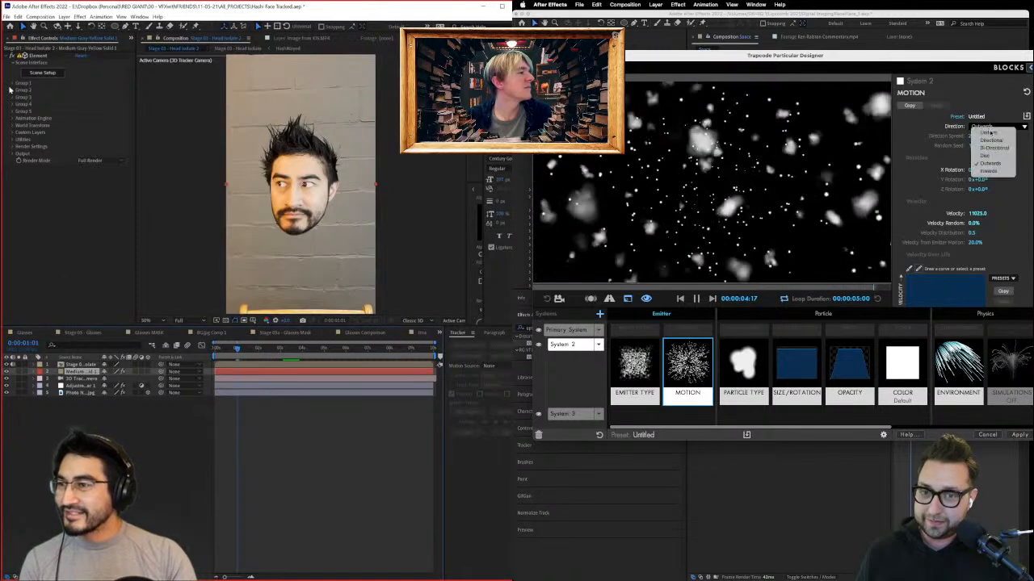
Step: Expand Element's Group 1 down to its Create Group Null utility and widen the effect controls area
{"action": "left_click", "coordinate": [13, 84]}
{"action": "left_click", "coordinate": [26, 132]}
{"action": "left_click", "coordinate": [936, 126]}
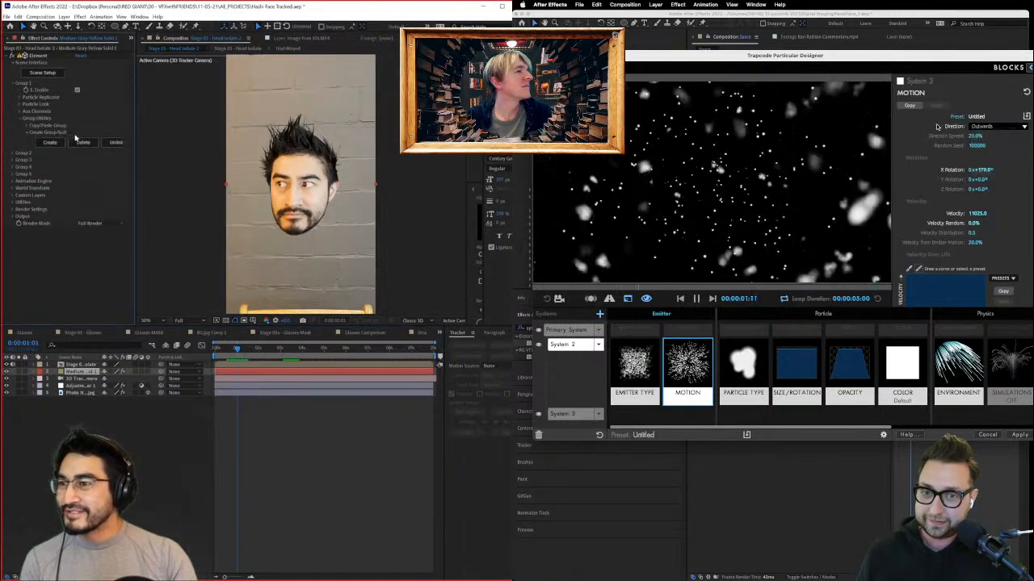
{"action": "left_click_drag", "start_coordinate": [134, 148], "coordinate": [159, 145]}
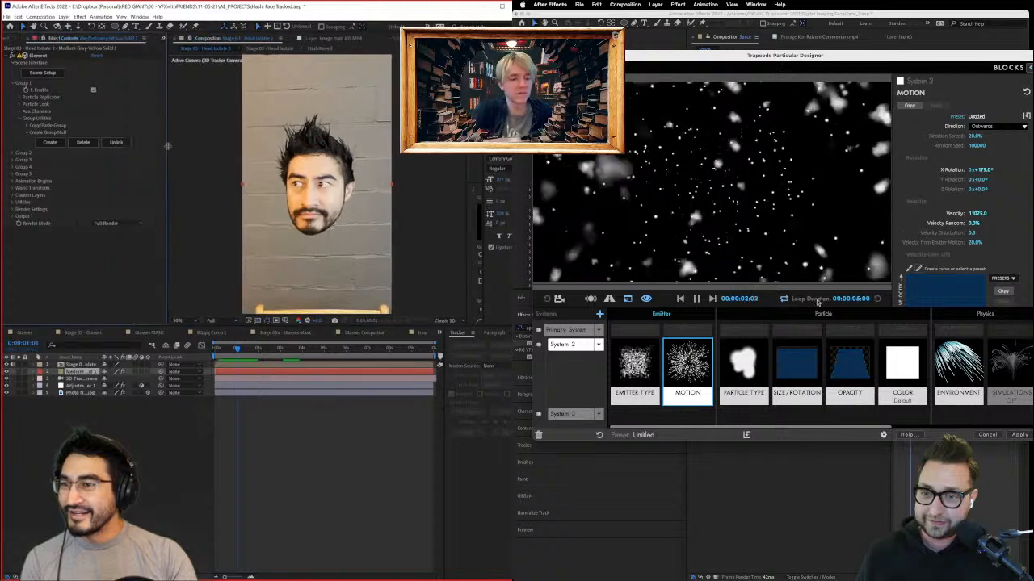
Step: Change System 2's emitter type to Point and strengthen its Wind Z to about -3690
{"action": "left_click", "coordinate": [626, 378]}
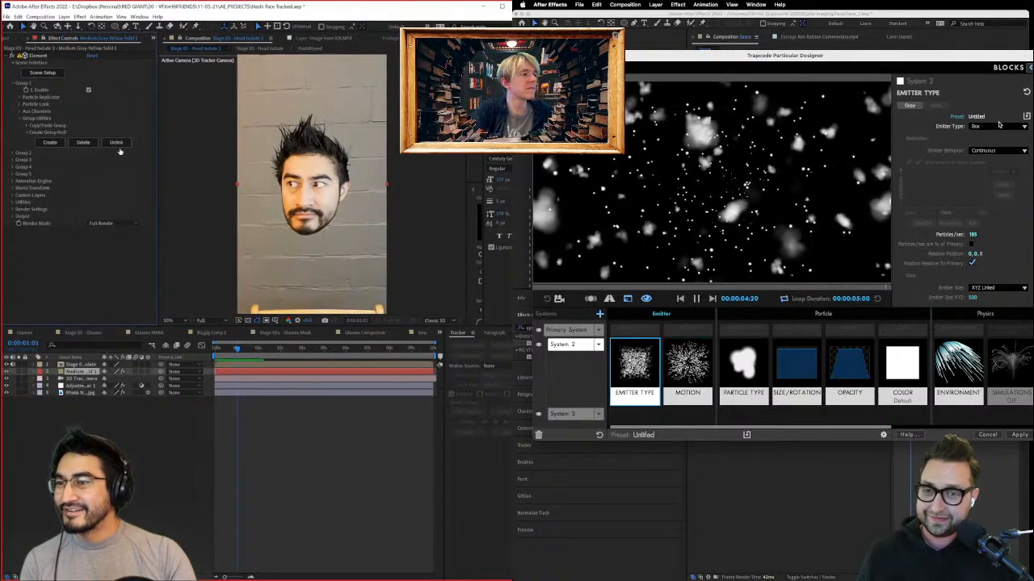
{"action": "left_click", "coordinate": [998, 125]}
{"action": "left_click", "coordinate": [992, 135]}
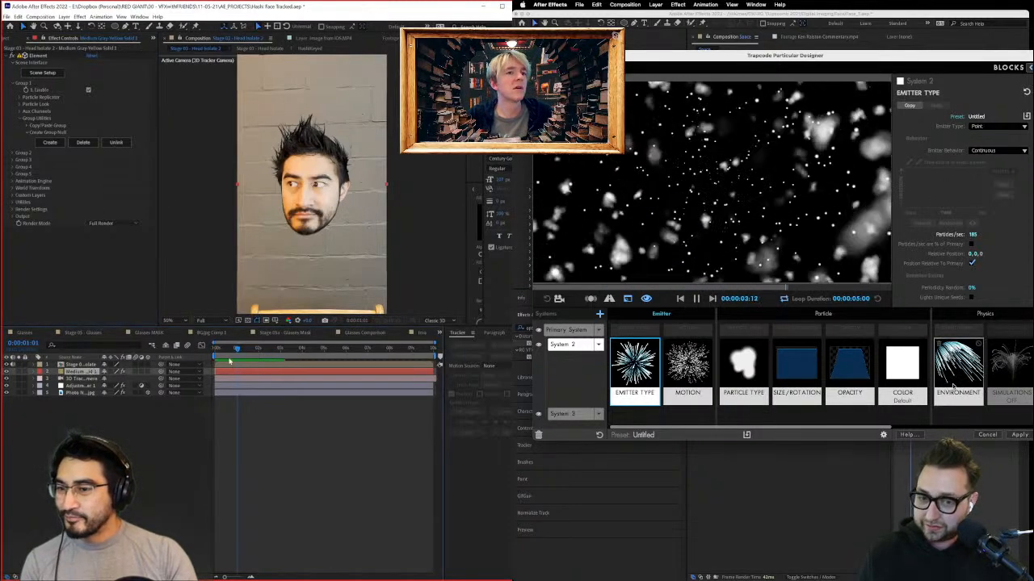
{"action": "left_click", "coordinate": [953, 389]}
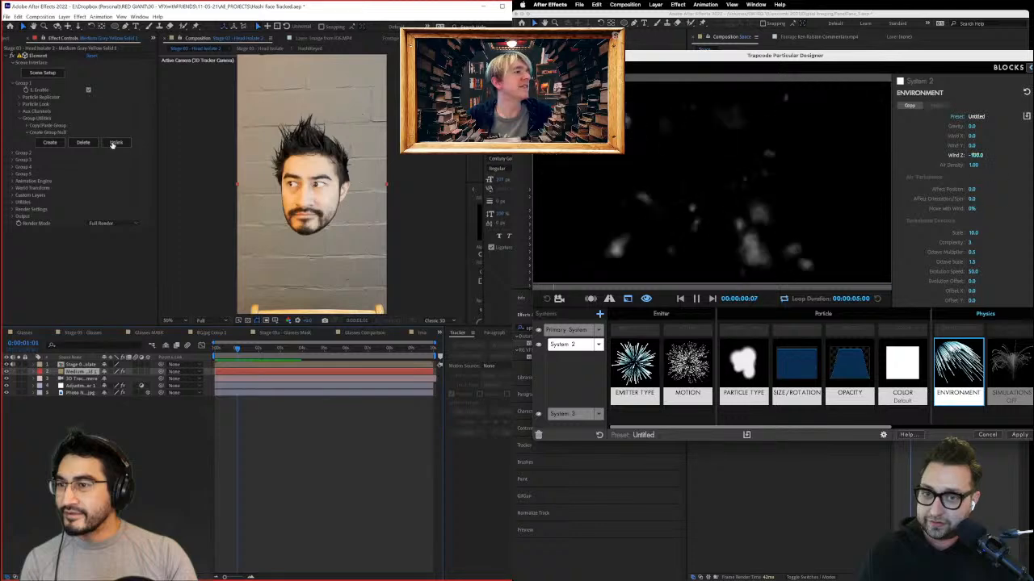
Step: Create a null for Element's Group 1 and move it down to below the isolated head
{"action": "left_click", "coordinate": [49, 143]}
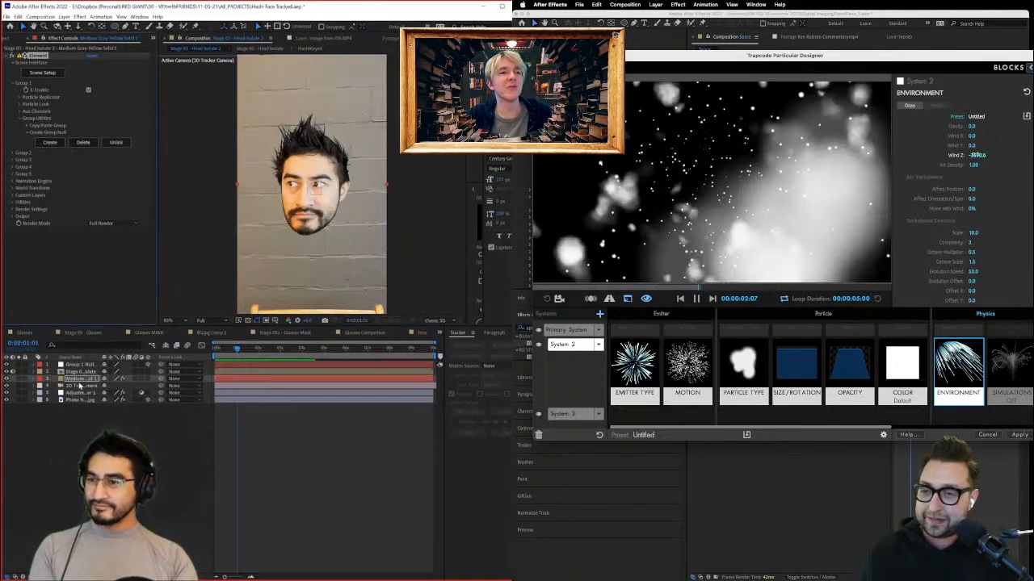
{"action": "left_click", "coordinate": [84, 379]}
{"action": "left_click", "coordinate": [81, 365]}
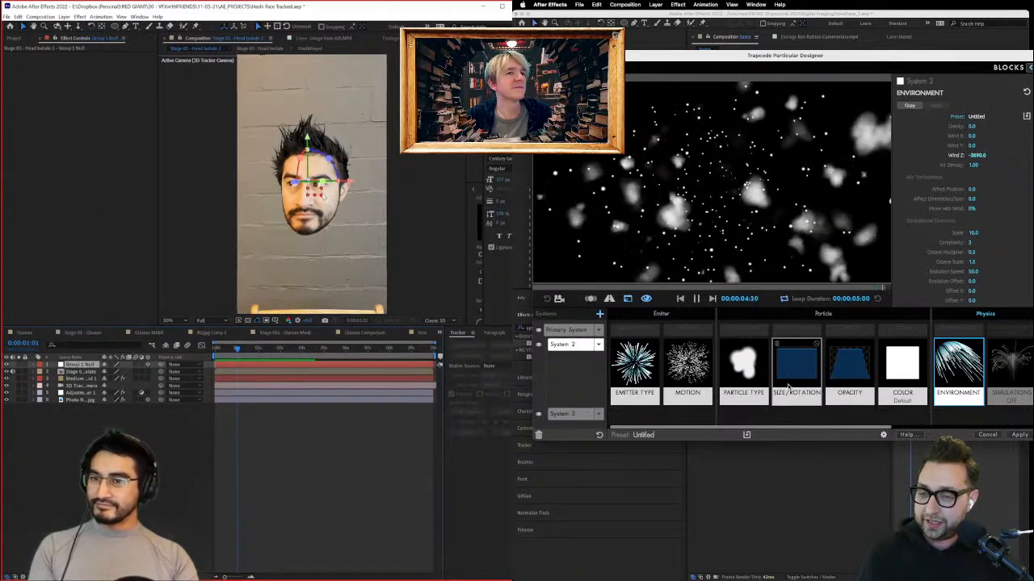
{"action": "left_click", "coordinate": [743, 368]}
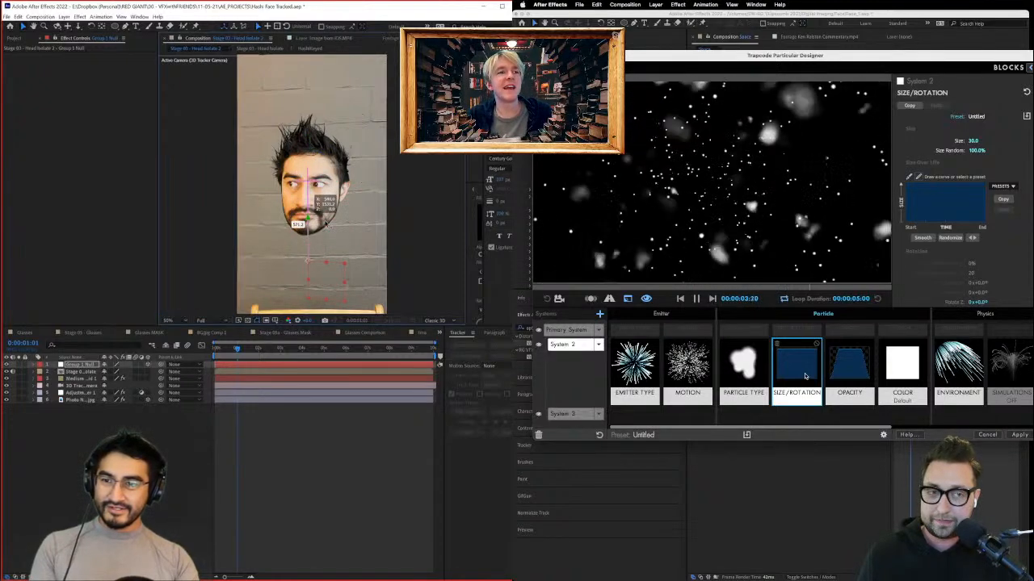
{"action": "left_click_drag", "start_coordinate": [326, 224], "coordinate": [326, 228]}
Step: Hide the photo and adjustment layers inside the Stage 03 - Head Isolate precomp, and return to the Head Isolate 2 composition
{"action": "left_click", "coordinate": [87, 372]}
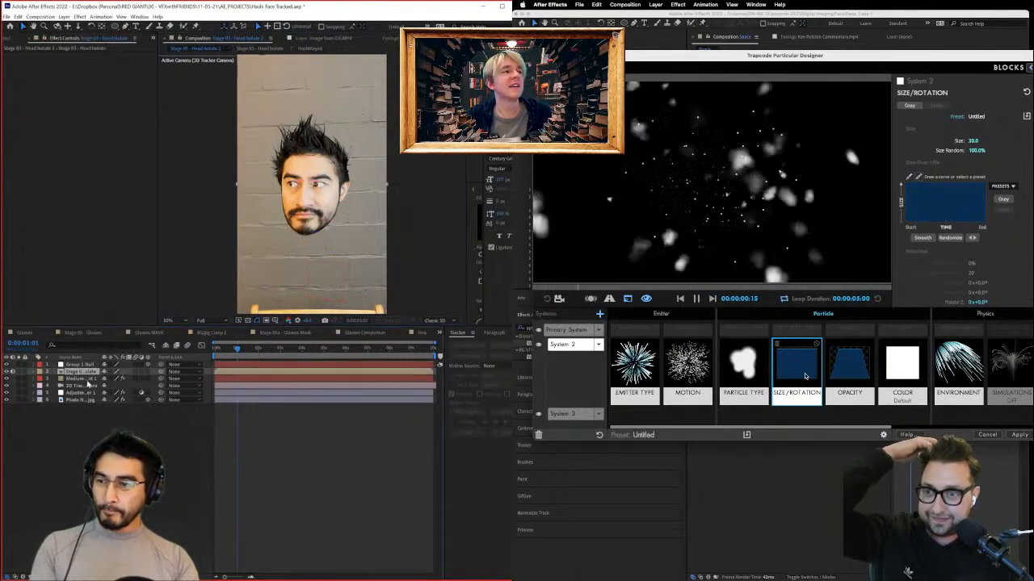
{"action": "left_click", "coordinate": [87, 378]}
{"action": "left_click", "coordinate": [87, 371]}
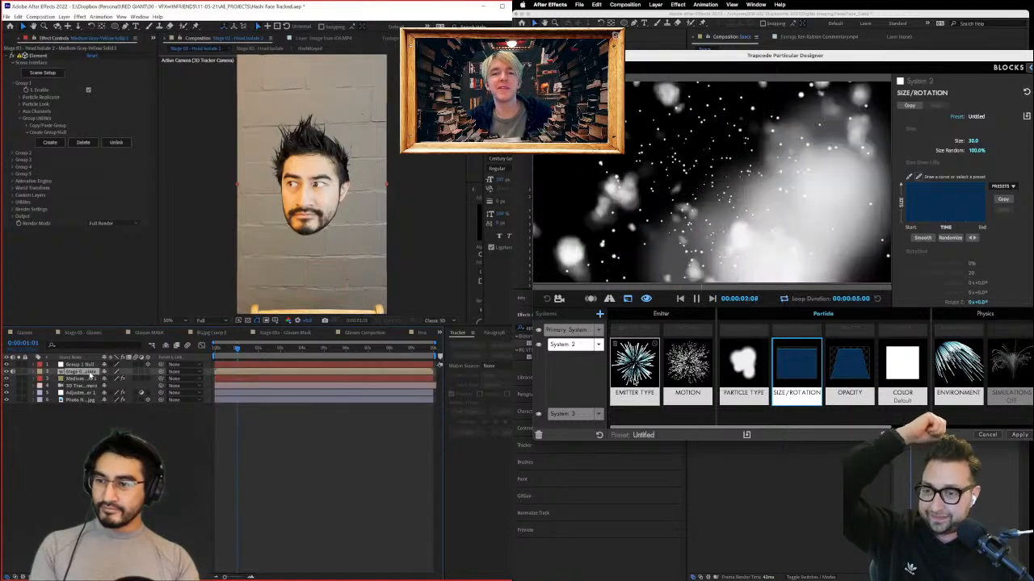
{"action": "left_click", "coordinate": [638, 383]}
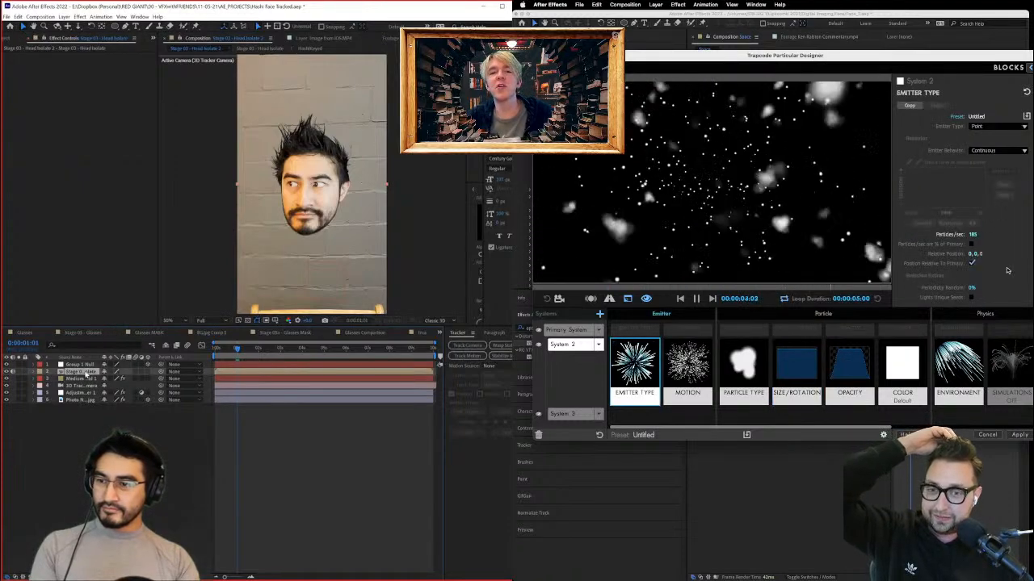
{"action": "double_click", "coordinate": [87, 371]}
{"action": "left_click", "coordinate": [6, 401]}
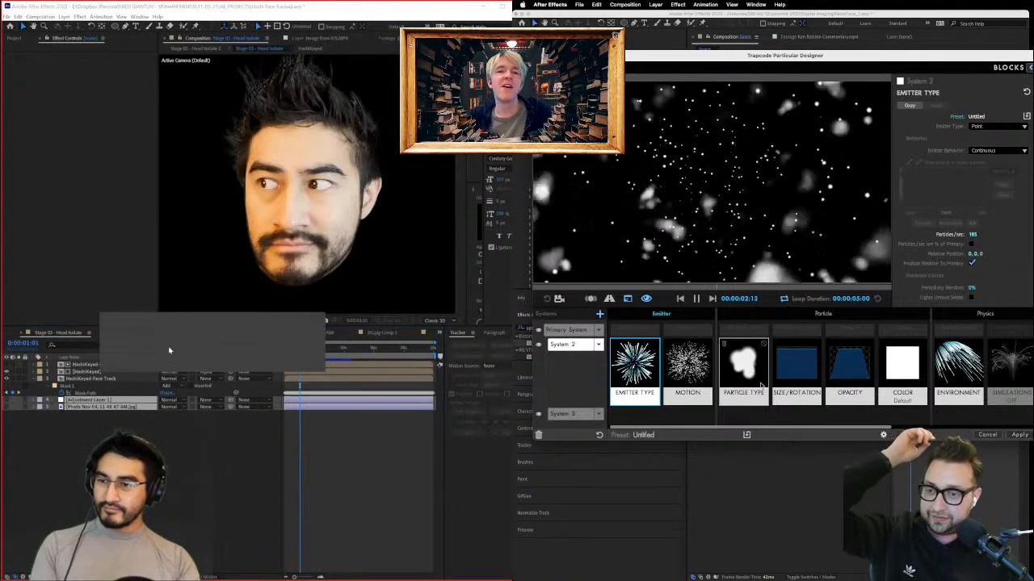
{"action": "left_click", "coordinate": [165, 336]}
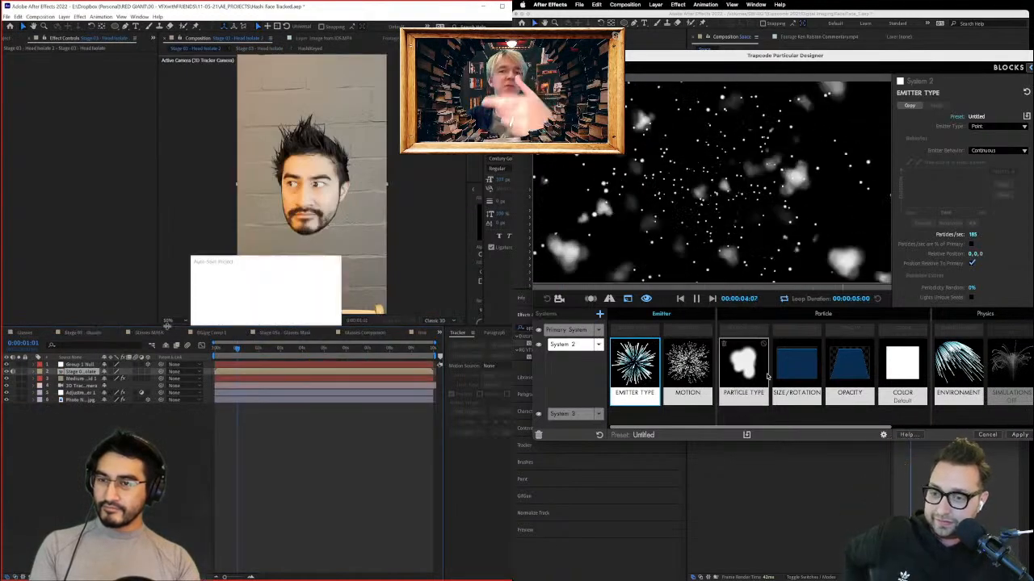
Step: Apply the Lavender color preset to System 2 and scale down the Group 1 null to fit the neck model to the head
{"action": "left_click", "coordinate": [889, 372]}
{"action": "left_click", "coordinate": [1029, 68]}
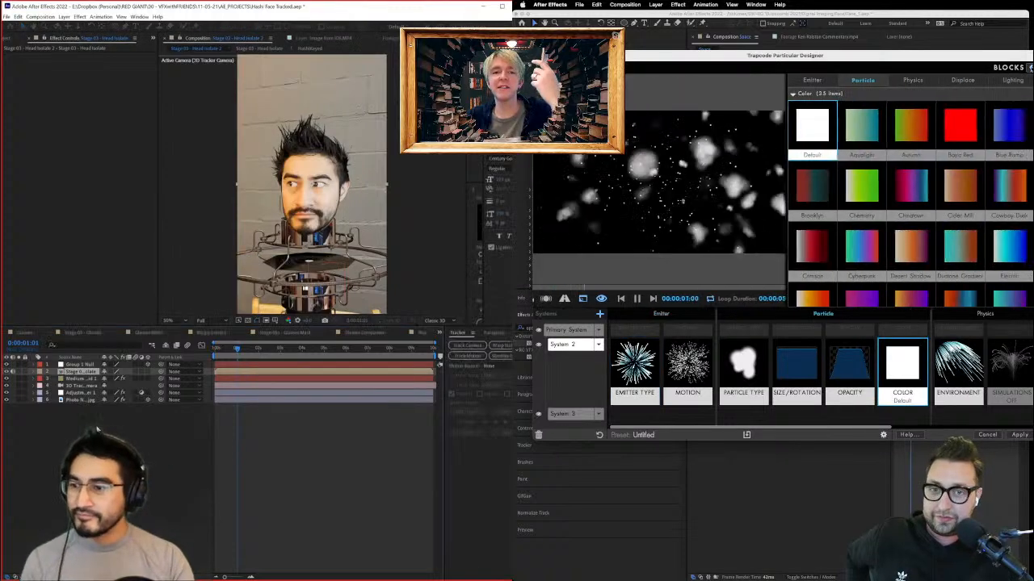
{"action": "scroll", "coordinate": [1009, 234], "scroll_direction": "down", "scroll_amount": 2}
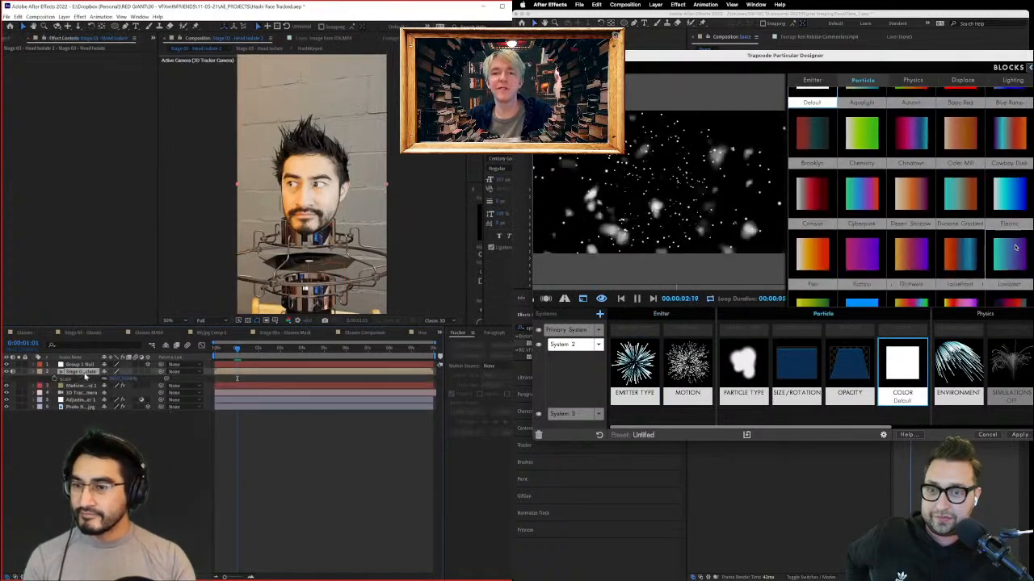
{"action": "left_click", "coordinate": [88, 385]}
{"action": "left_click", "coordinate": [88, 366]}
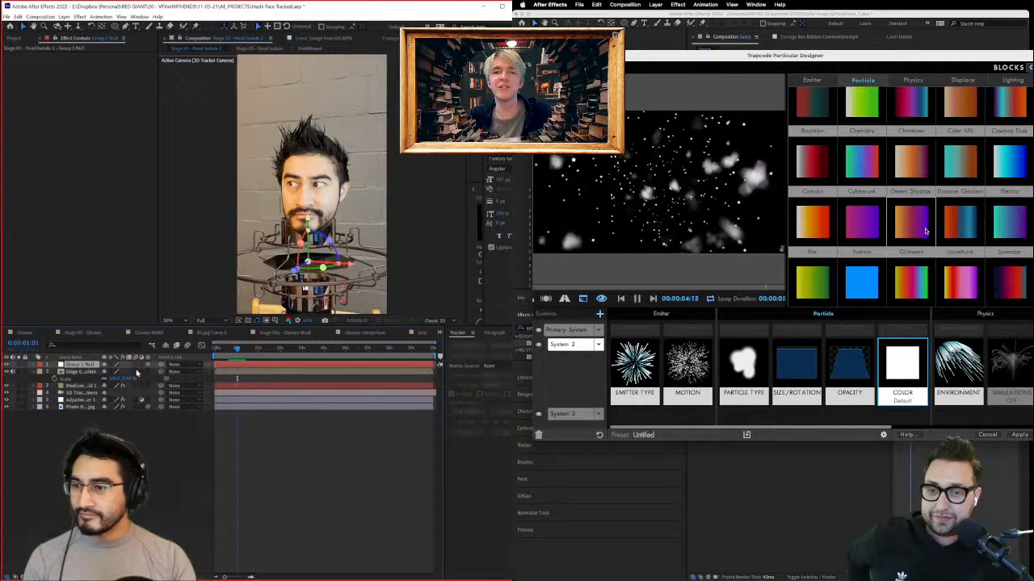
{"action": "key", "text": "p"}
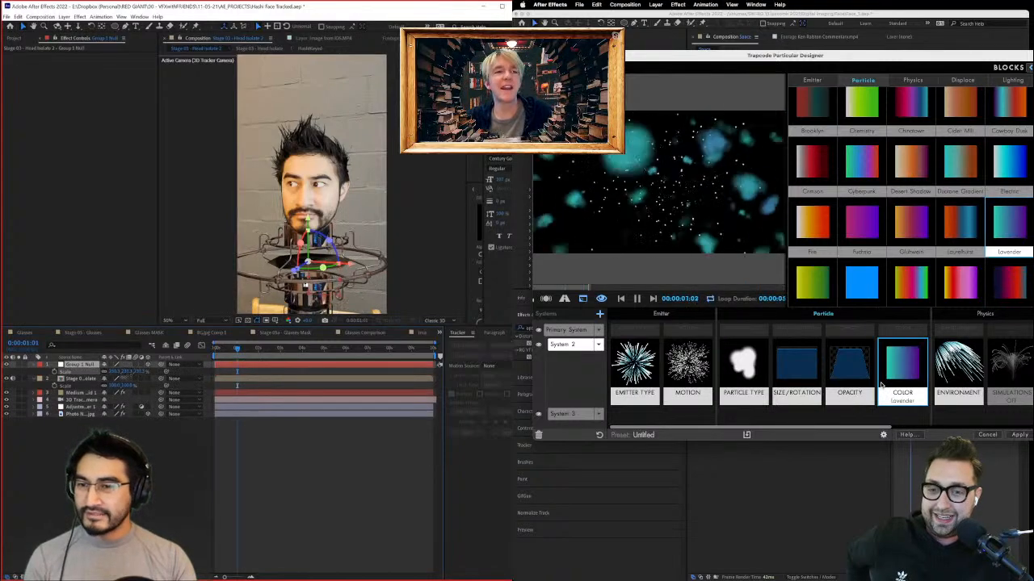
{"action": "left_click", "coordinate": [997, 228]}
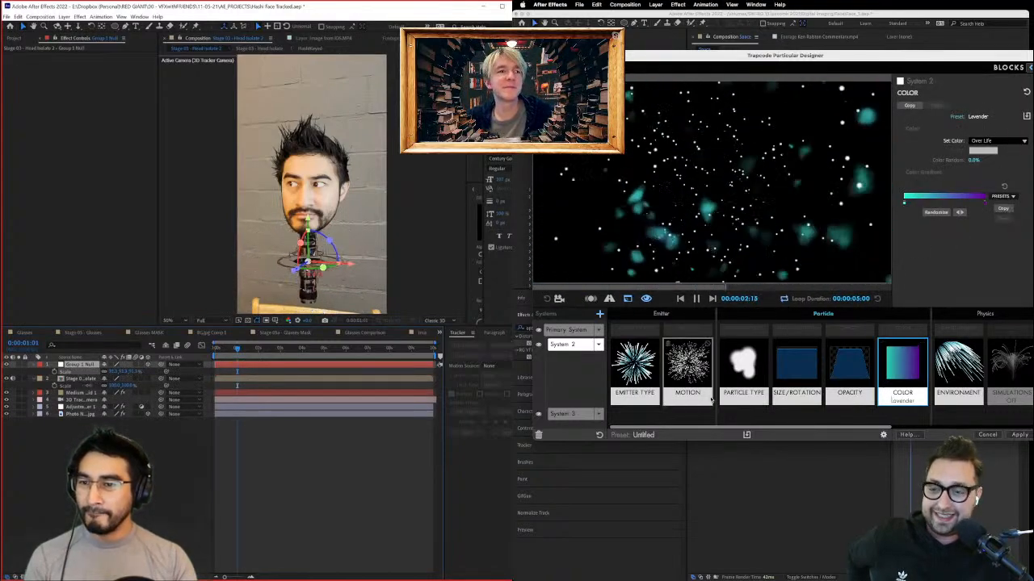
Step: Set System 2's cloudlet particle opacity to 10
{"action": "left_click", "coordinate": [743, 367]}
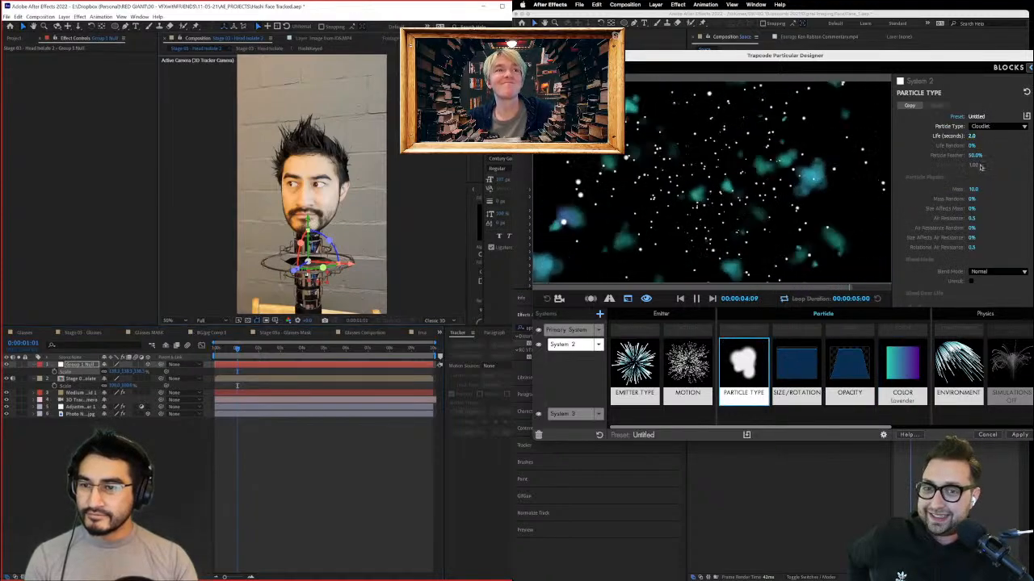
{"action": "left_click", "coordinate": [848, 367]}
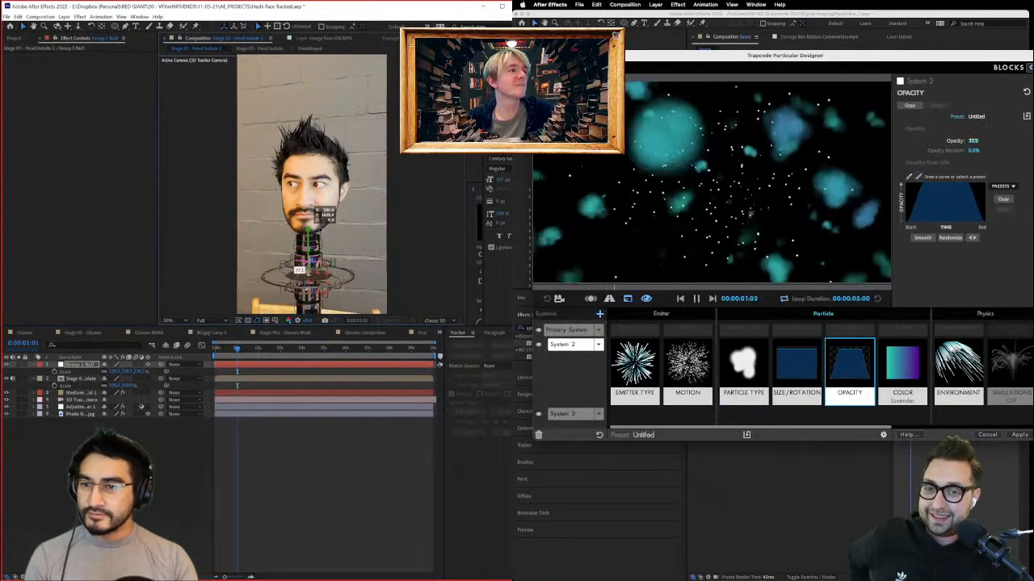
{"action": "left_click", "coordinate": [972, 139]}
{"action": "type", "text": "10"}
{"action": "key", "text": "Return"}
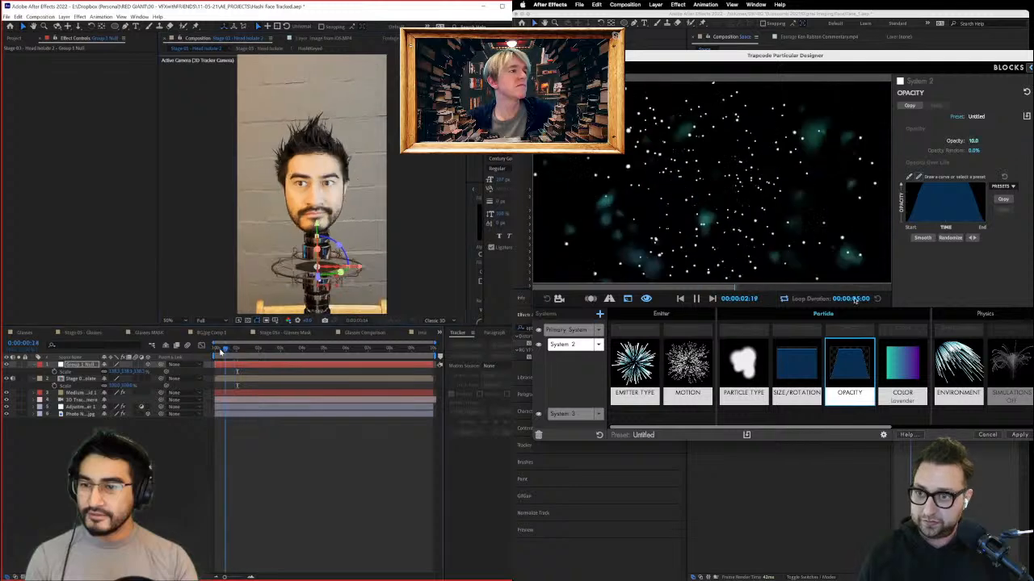
Step: Set System 2's particle size to 50
{"action": "left_click", "coordinate": [796, 379]}
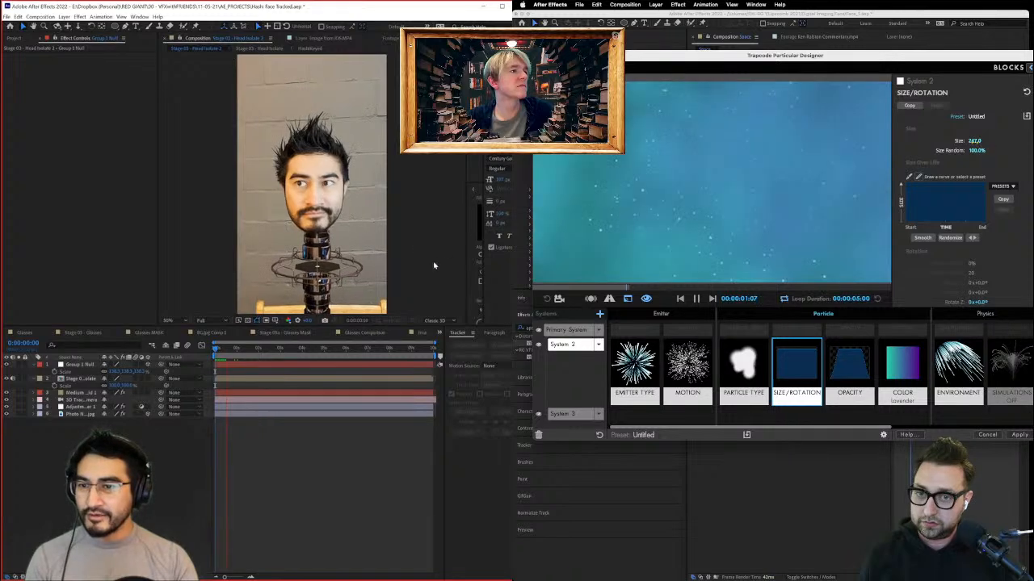
{"action": "left_click", "coordinate": [973, 141]}
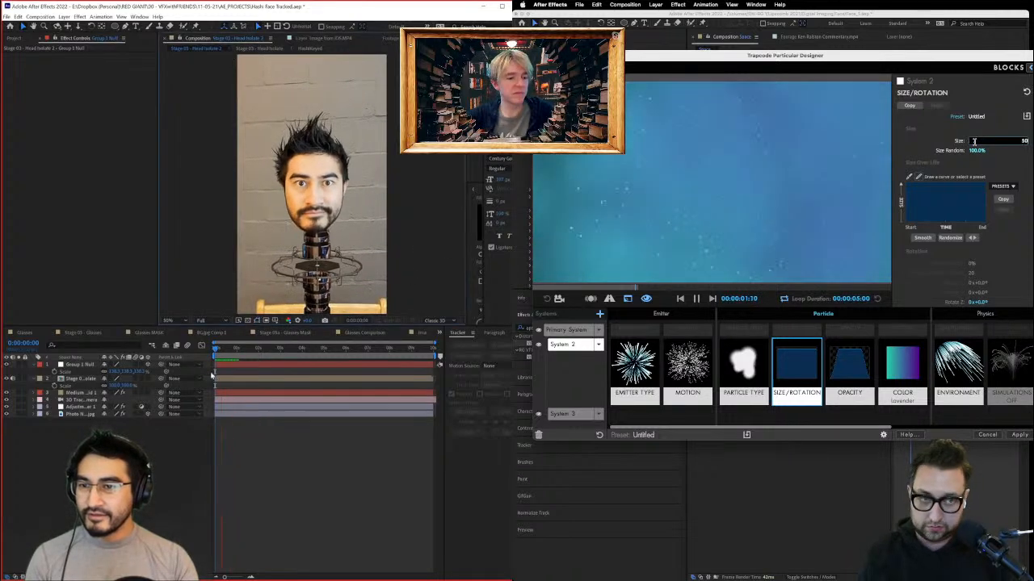
{"action": "type", "text": "50"}
{"action": "key", "text": "Return"}
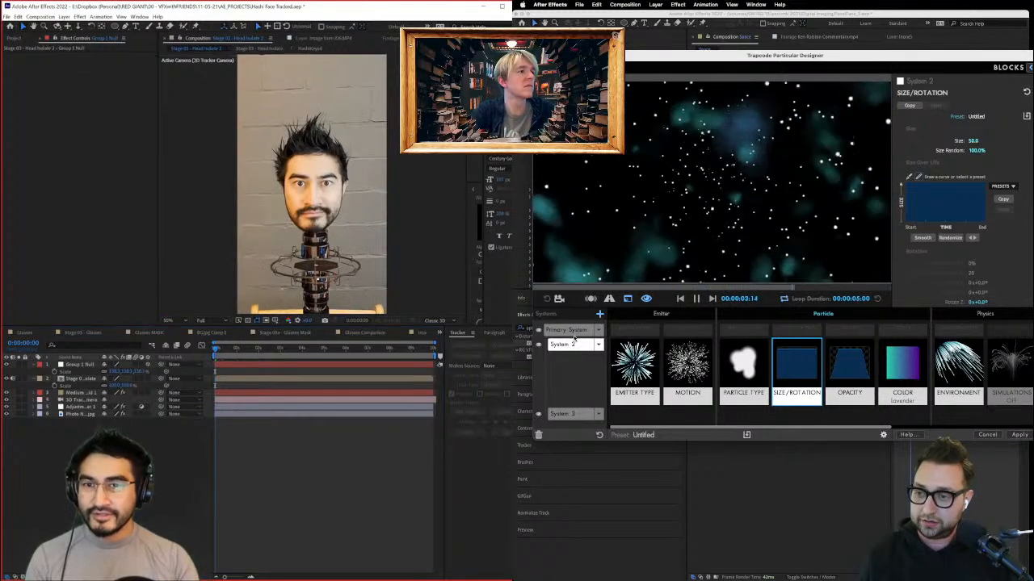
Step: Set the Primary System's emission rate to 500 particles per second
{"action": "left_click", "coordinate": [572, 329]}
{"action": "left_click", "coordinate": [656, 361]}
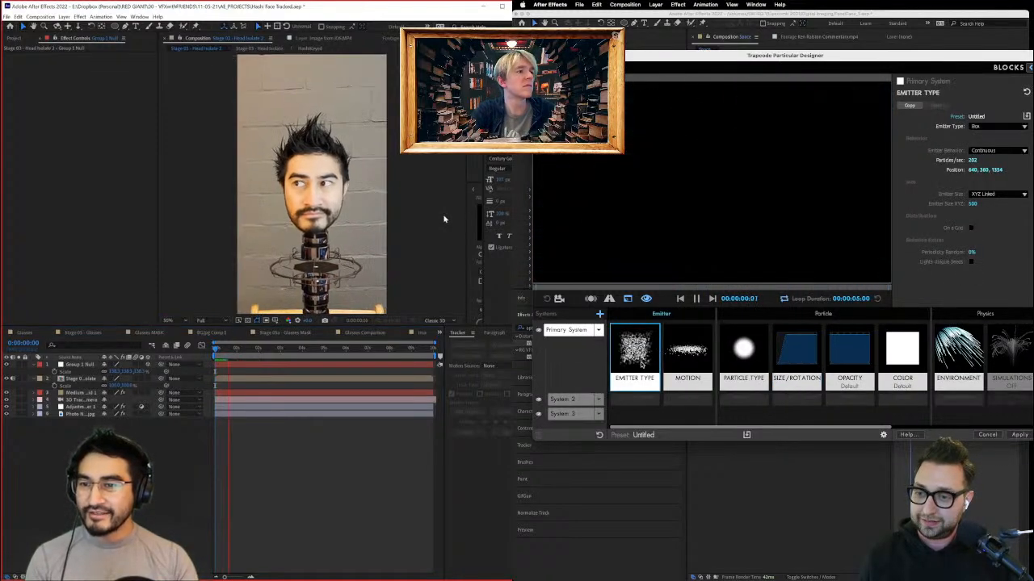
{"action": "left_click", "coordinate": [971, 160]}
{"action": "type", "text": "500"}
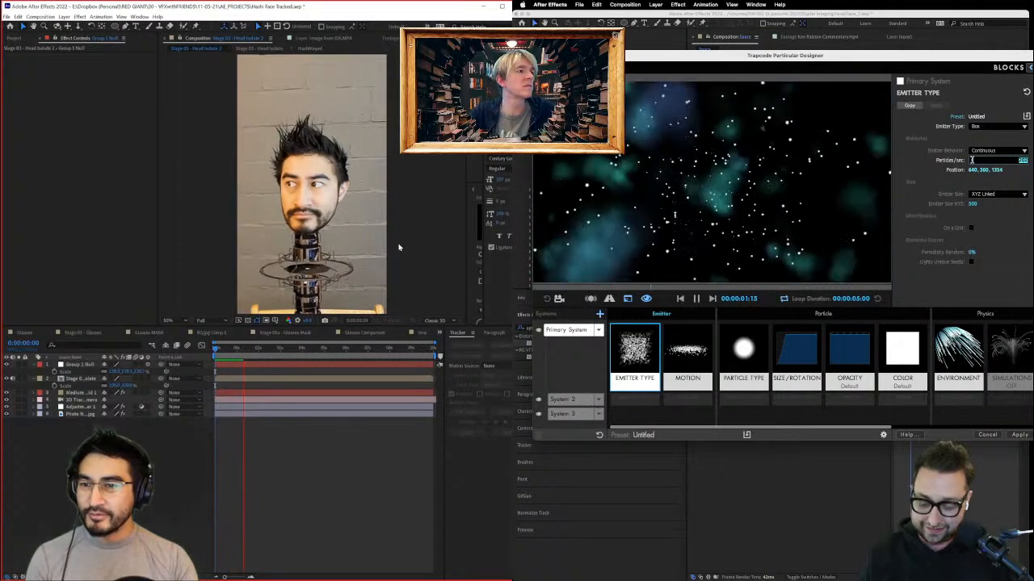
{"action": "key", "text": "space"}
{"action": "key", "text": "Return"}
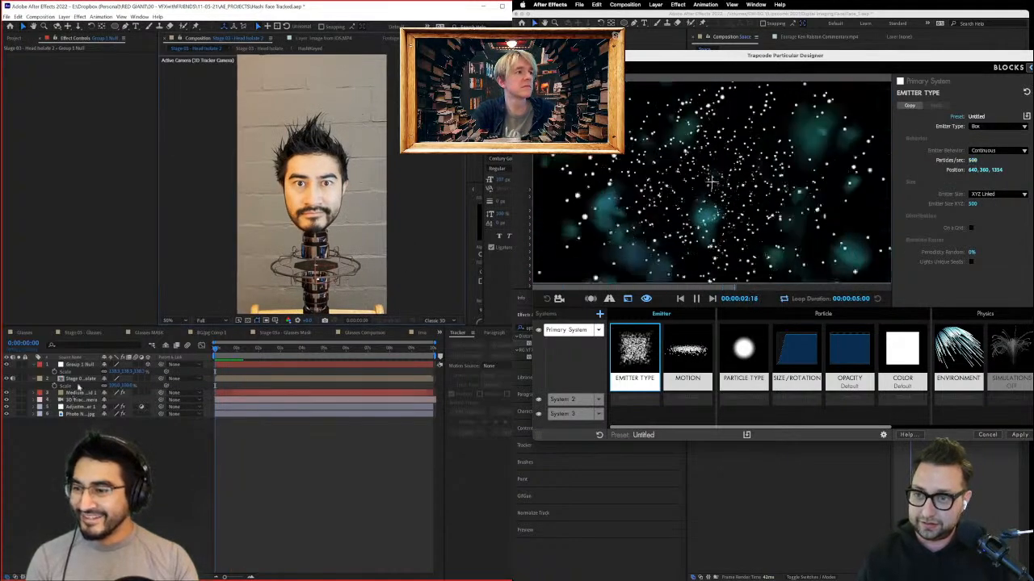
Step: Set the Primary System's particle size to 2 and reposition the Group 1 null to align the neck model under the head
{"action": "left_click", "coordinate": [81, 365]}
{"action": "left_click", "coordinate": [803, 357]}
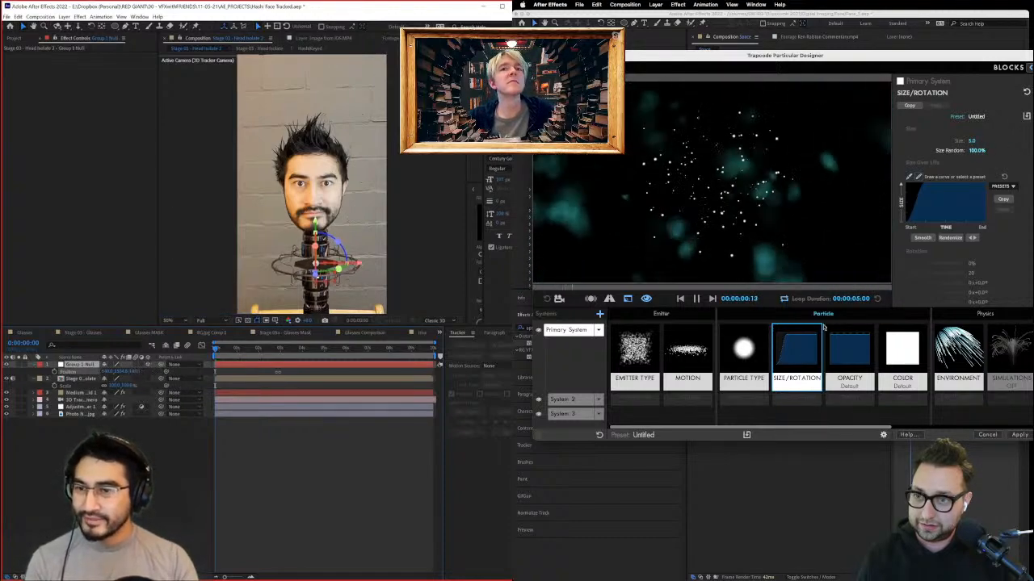
{"action": "left_click", "coordinate": [743, 355]}
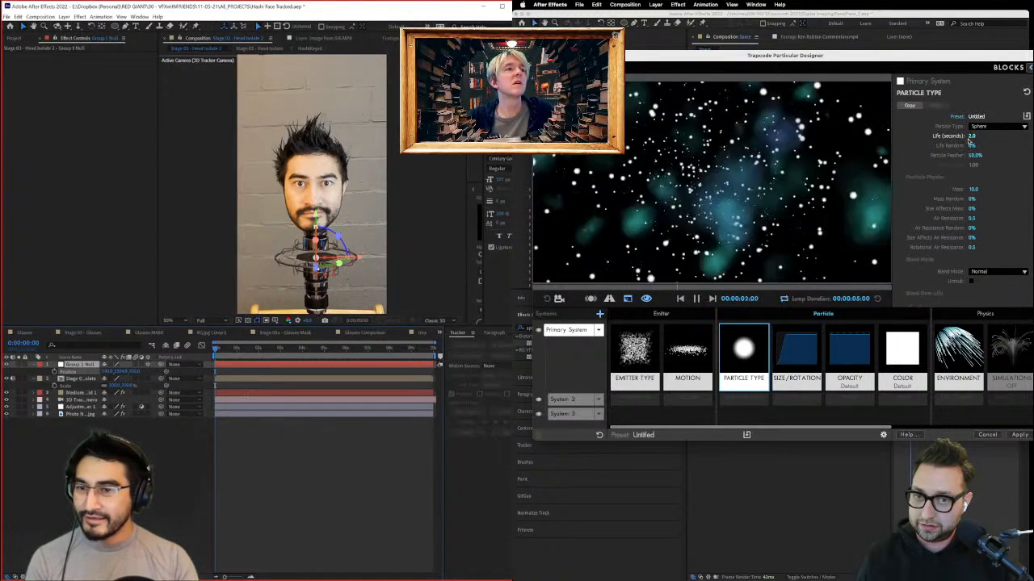
{"action": "left_click", "coordinate": [784, 352]}
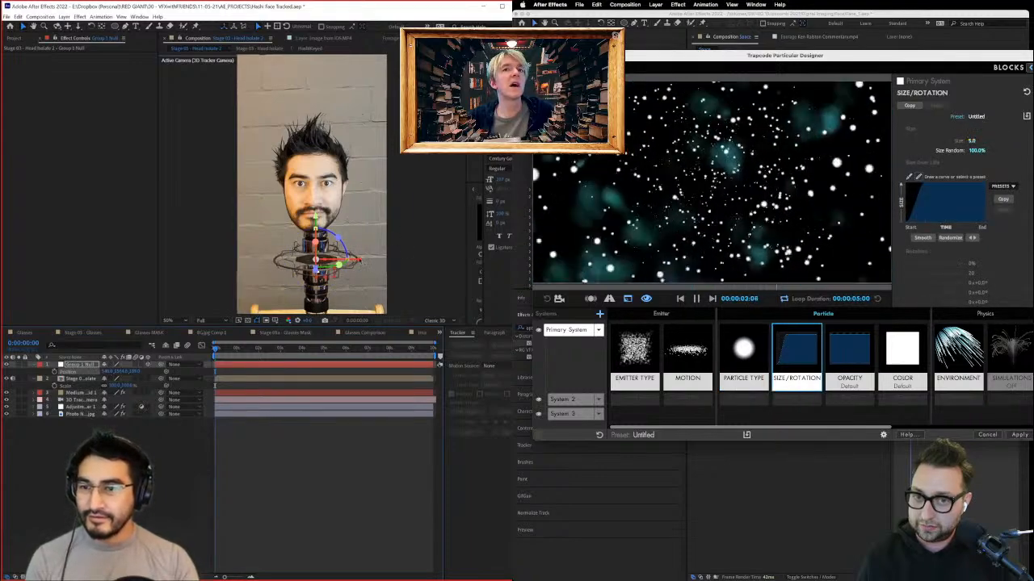
{"action": "left_click", "coordinate": [971, 141]}
{"action": "left_click_drag", "start_coordinate": [360, 261], "coordinate": [357, 260]}
{"action": "type", "text": "2"}
{"action": "key", "text": "Return"}
{"action": "scroll", "coordinate": [358, 260], "scroll_direction": "up", "scroll_amount": 1}
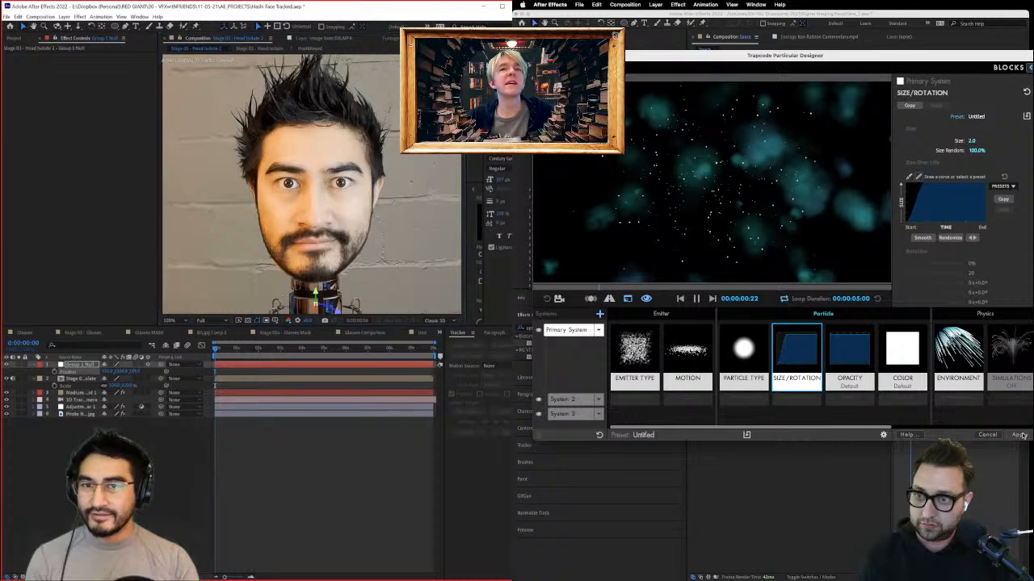
Step: Apply the particle design to the solid and preview the Space composition's streaking particles, moving the playhead to 0:00:01:12
{"action": "left_click", "coordinate": [1021, 435]}
{"action": "scroll", "coordinate": [412, 290], "scroll_direction": "down", "scroll_amount": 1}
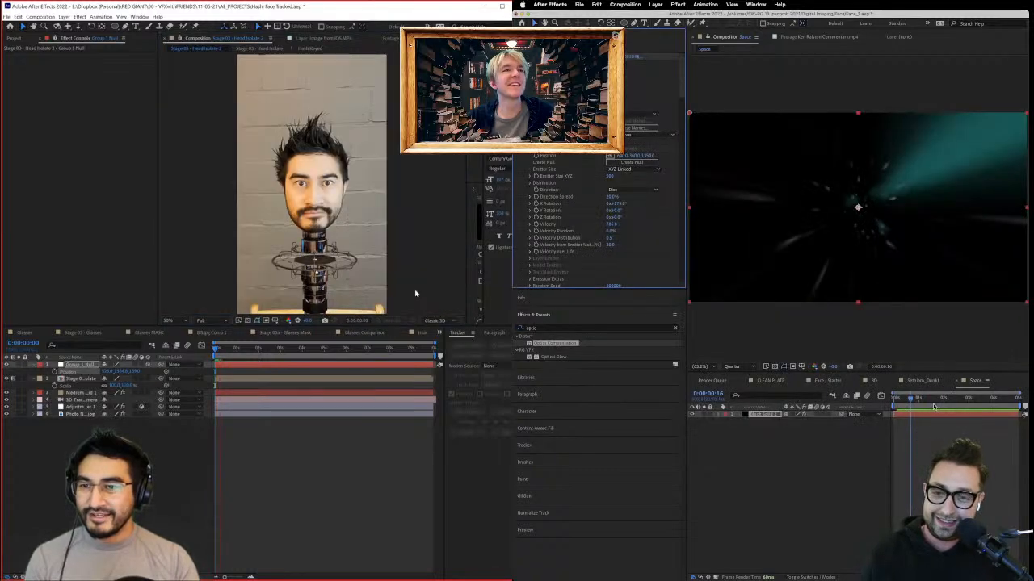
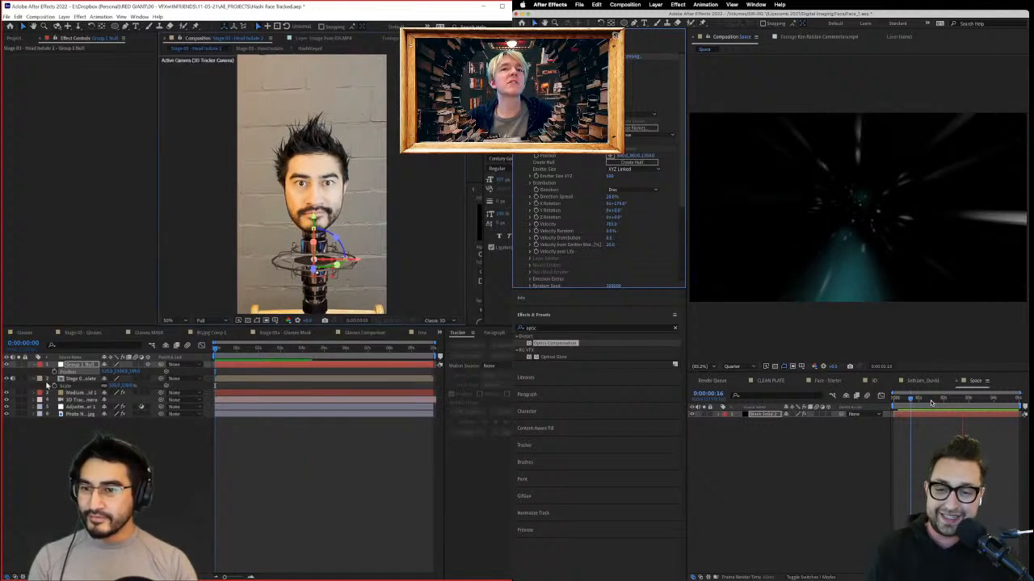
{"action": "left_click", "coordinate": [931, 401]}
Step: Reveal the keyframed position and orientation properties of the 3D Tracker Camera layer
{"action": "left_click", "coordinate": [78, 380]}
{"action": "left_click", "coordinate": [84, 393]}
{"action": "left_click", "coordinate": [83, 402]}
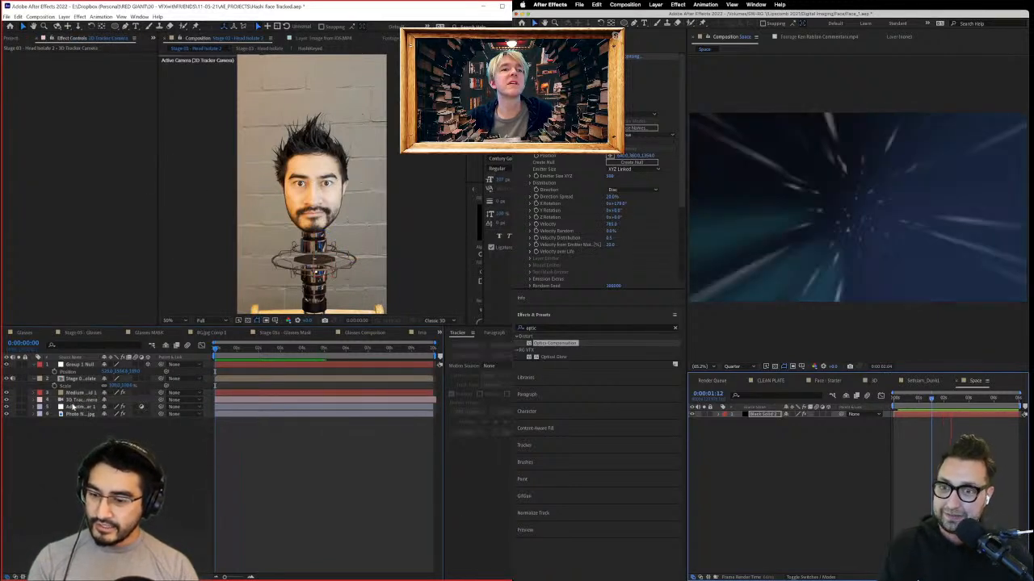
{"action": "left_click", "coordinate": [74, 407]}
{"action": "left_click", "coordinate": [81, 400]}
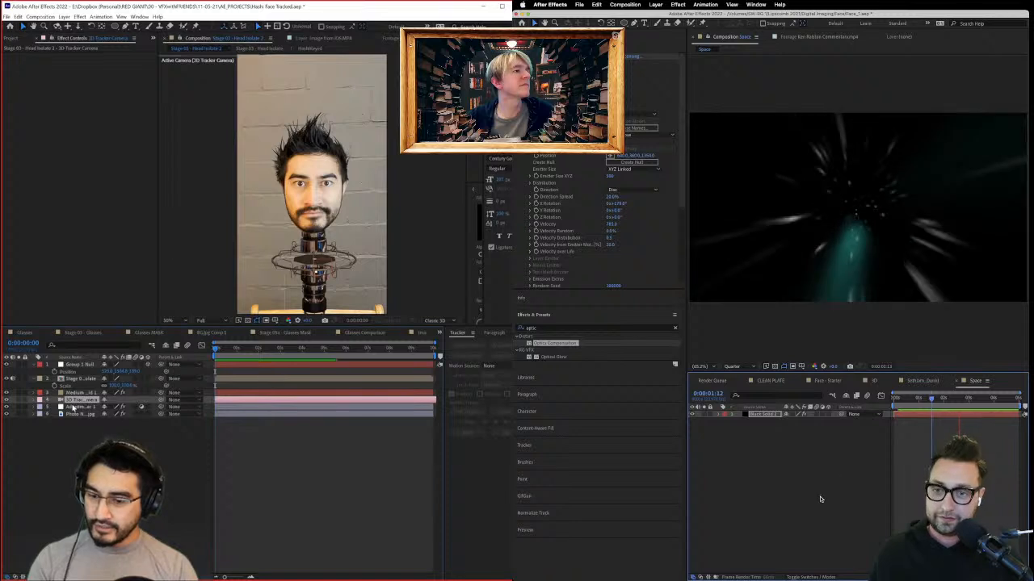
{"action": "key", "text": "u"}
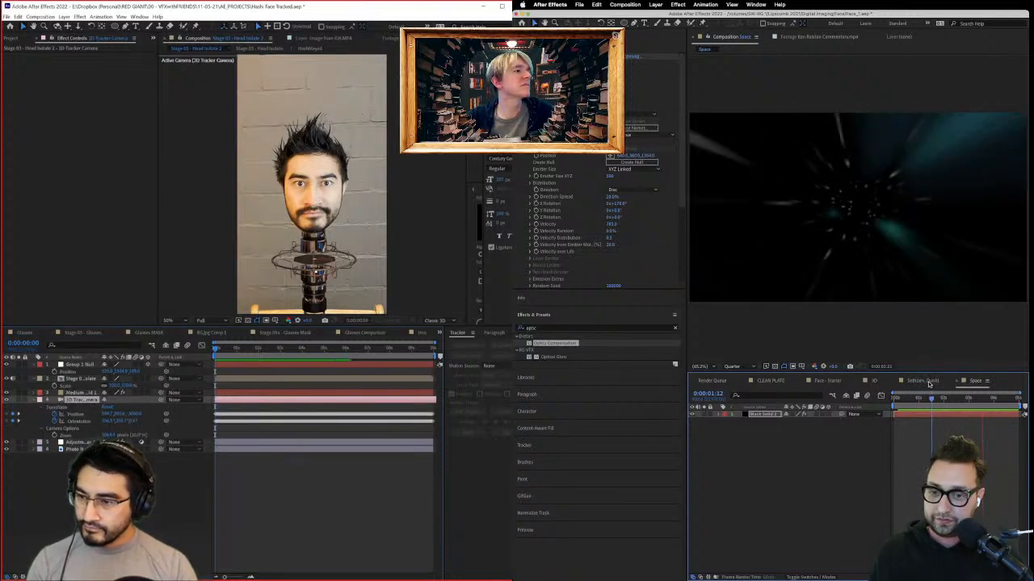
{"action": "left_click", "coordinate": [76, 414]}
{"action": "left_click", "coordinate": [79, 422]}
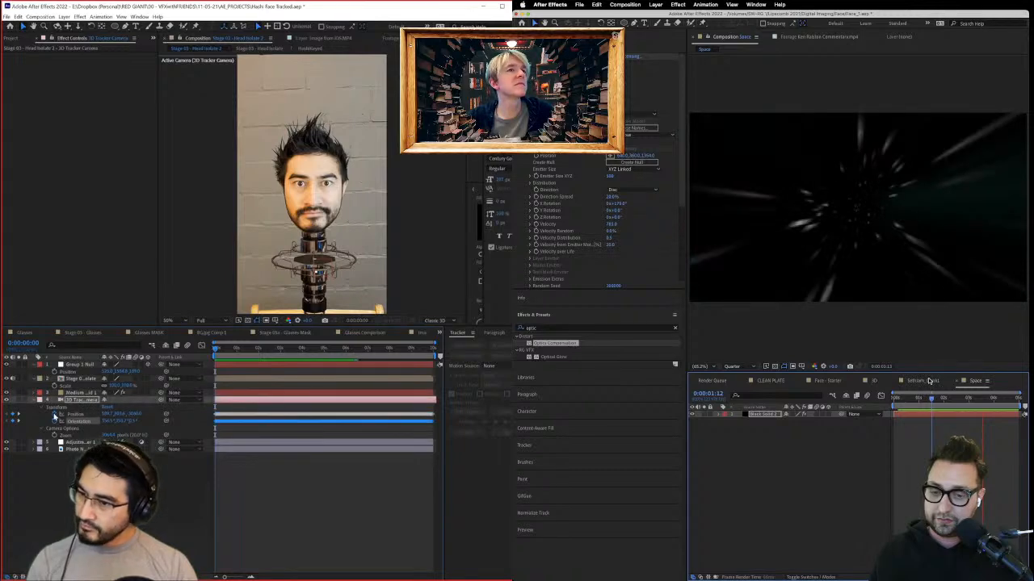
Step: Open the basketball dunk composition and write the expression smooth(.2,4) on the 3D Tracker Camera's Position
{"action": "left_click", "coordinate": [923, 380]}
{"action": "left_click", "coordinate": [54, 414], "text": "alt"}
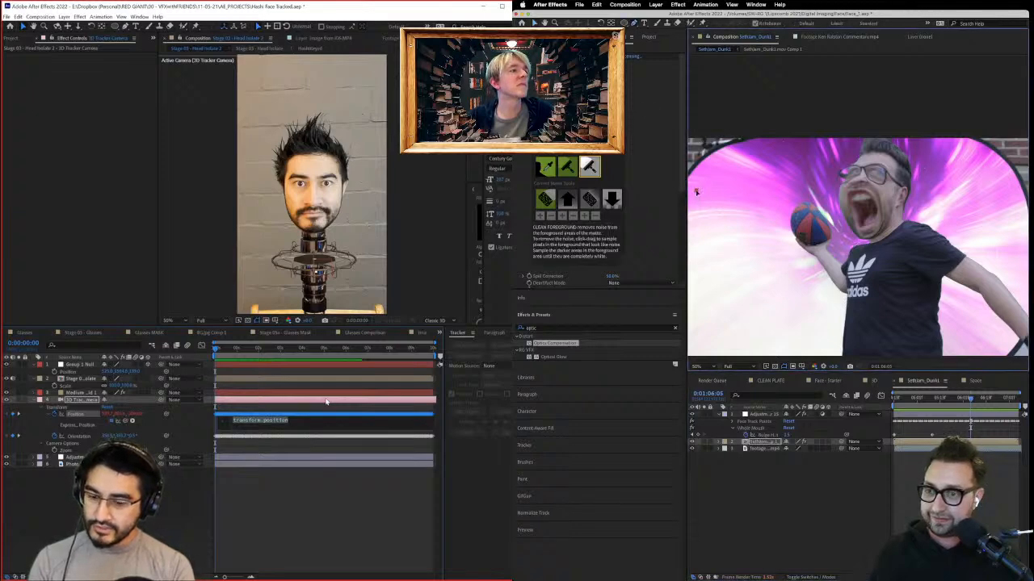
{"action": "type", "text": "smooth("}
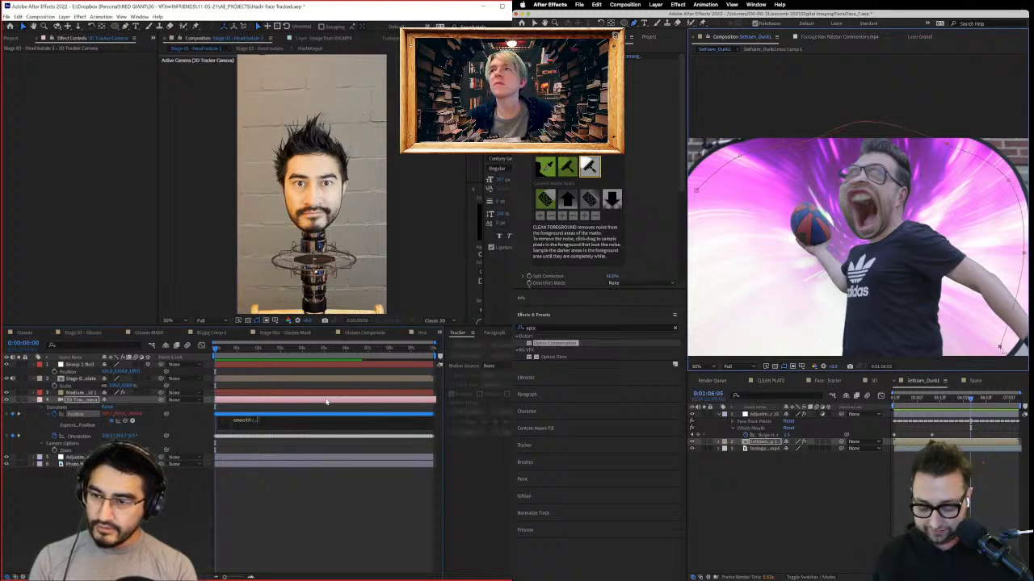
{"action": "key", "text": "comma"}
{"action": "key", "text": "comma"}
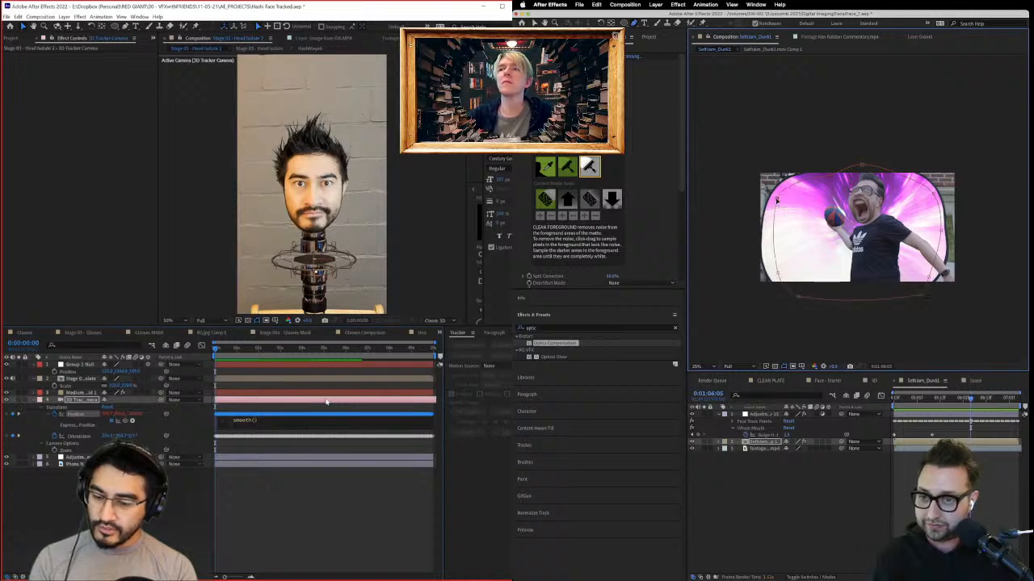
{"action": "left_click", "coordinate": [748, 488]}
{"action": "type", "text": "2,"}
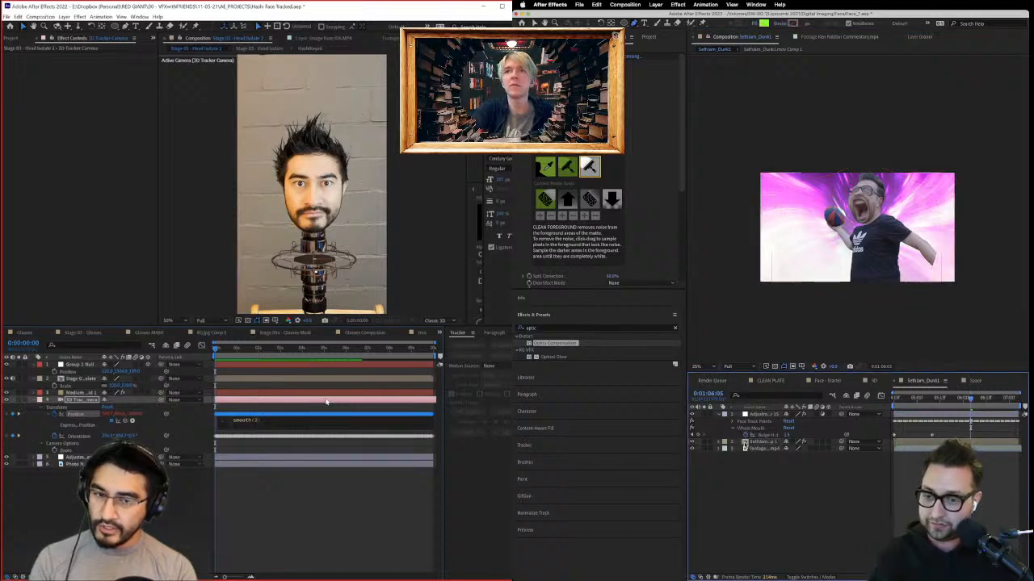
Step: Try enlarging the scale of the keyed dunk footage layer and undo the change
{"action": "left_click", "coordinate": [767, 441]}
{"action": "key", "text": "s"}
{"action": "left_click_drag", "start_coordinate": [793, 449], "coordinate": [812, 453]}
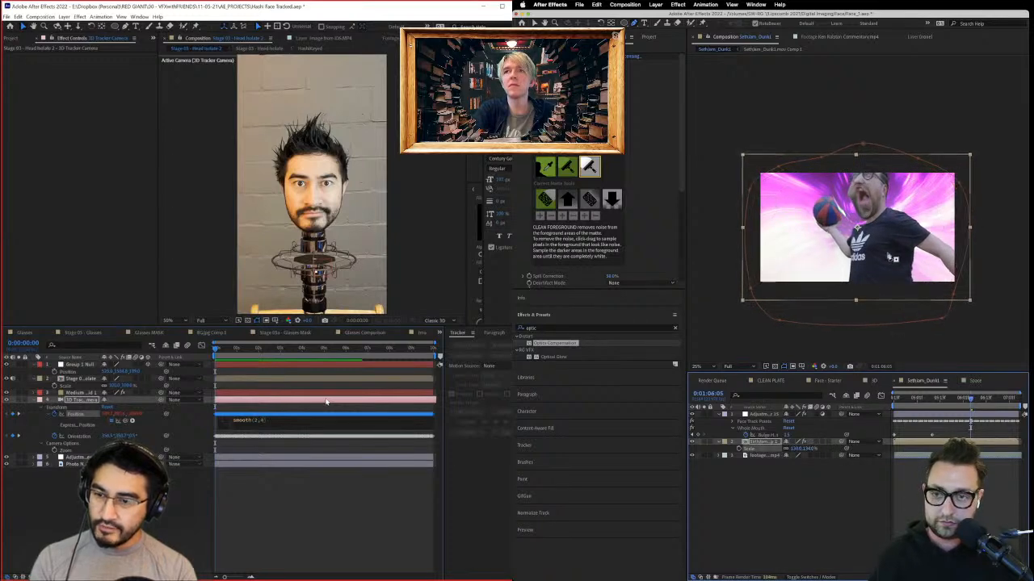
{"action": "key", "text": "super+z"}
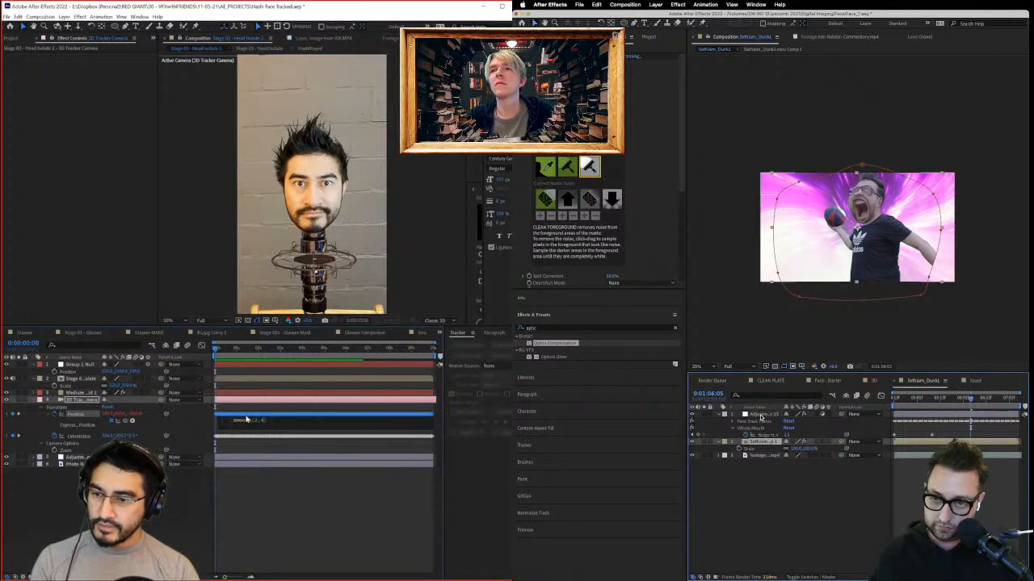
Step: Pre-compose the adjustment layer and keyed dunk footage into one new composition, moving all attributes
{"action": "left_click", "coordinate": [761, 417]}
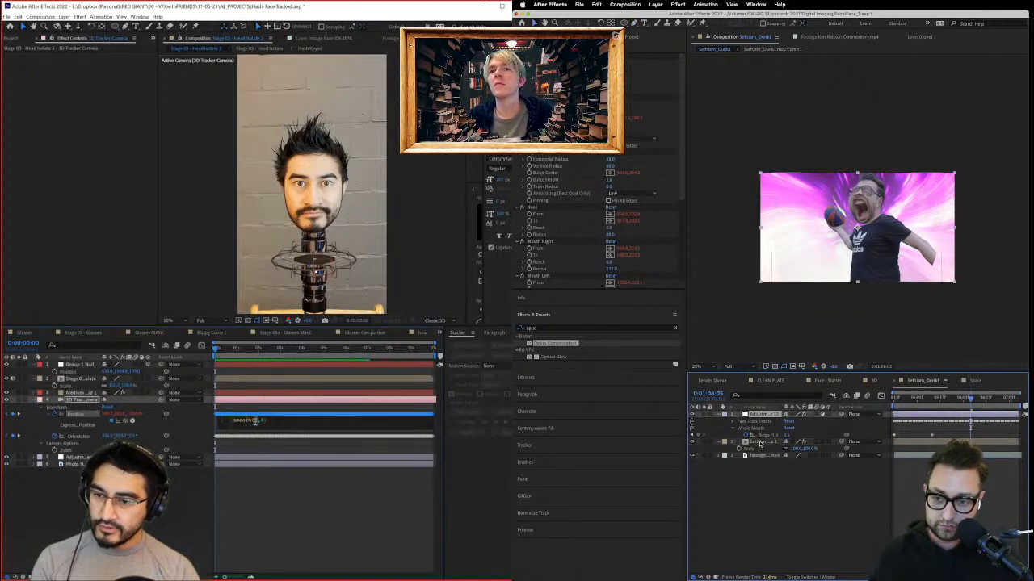
{"action": "left_click", "coordinate": [760, 442]}
{"action": "key", "text": "super+shift+c"}
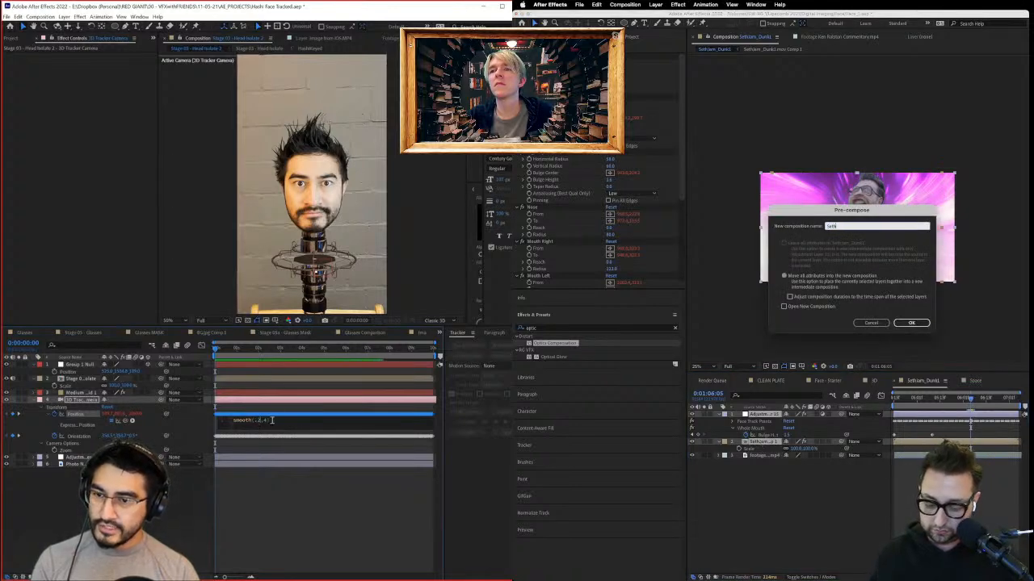
{"action": "key", "text": "Return"}
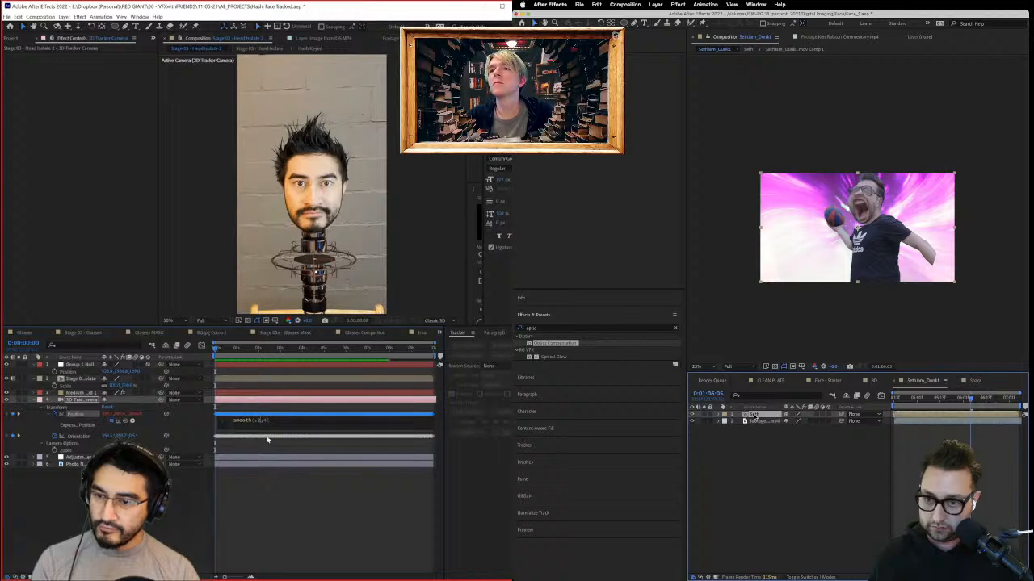
Step: Scale the new dunk pre-comp to 107% at the start of the composition, nudge its position, and commit the camera expression
{"action": "left_click_drag", "start_coordinate": [904, 401], "coordinate": [893, 401]}
{"action": "left_click", "coordinate": [266, 500]}
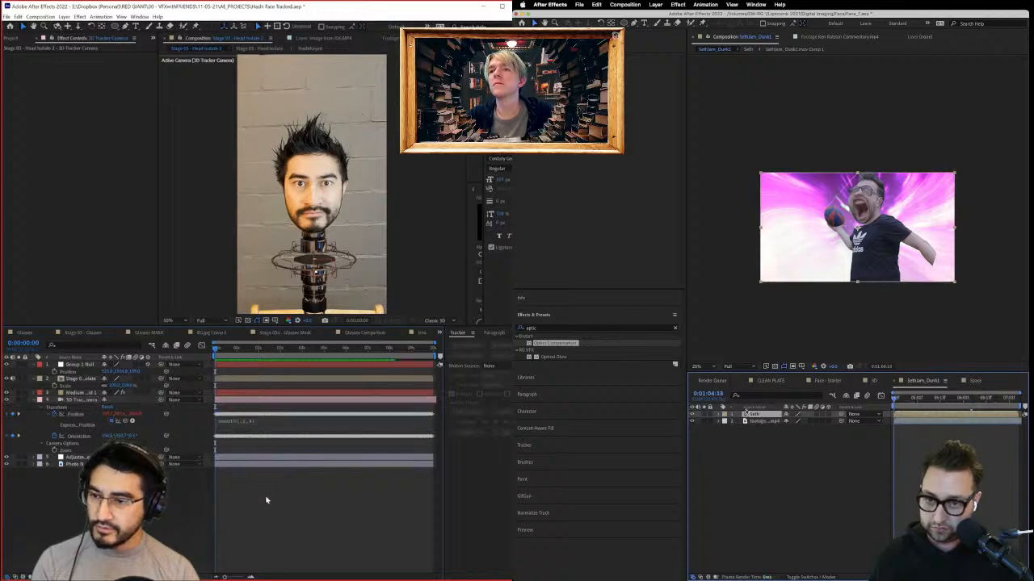
{"action": "key", "text": "s"}
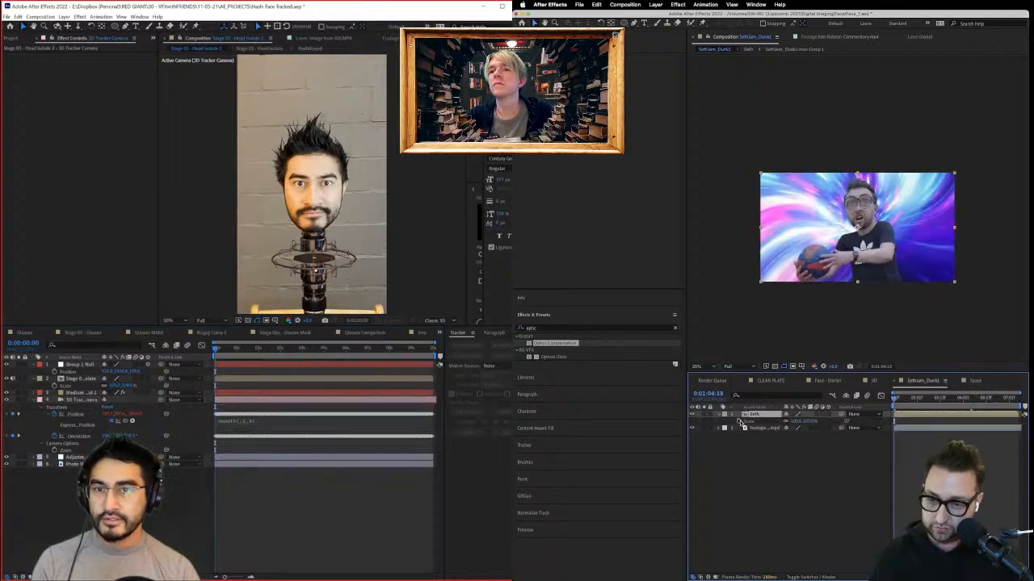
{"action": "left_click_drag", "start_coordinate": [787, 426], "coordinate": [799, 426]}
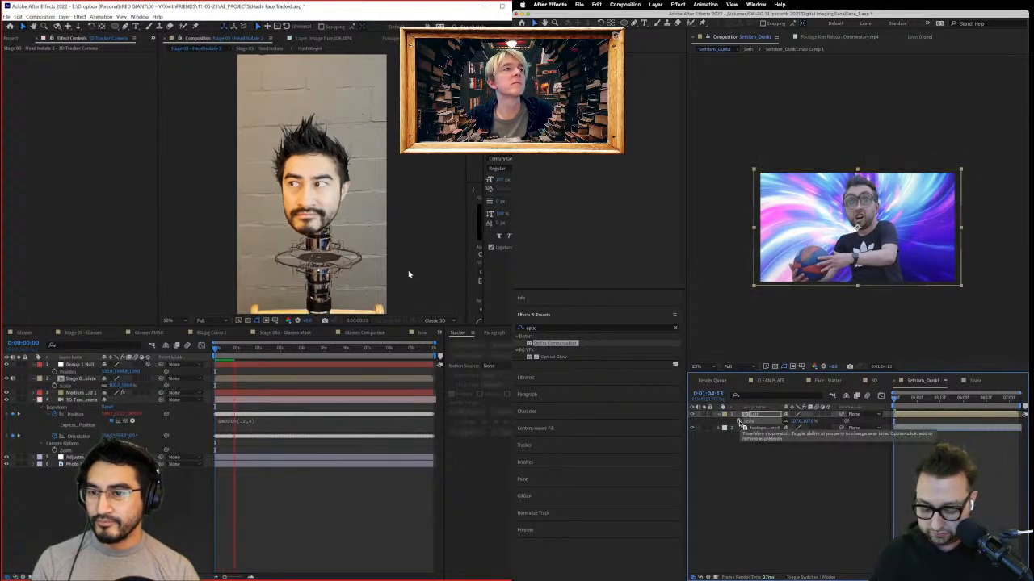
{"action": "key", "text": "p"}
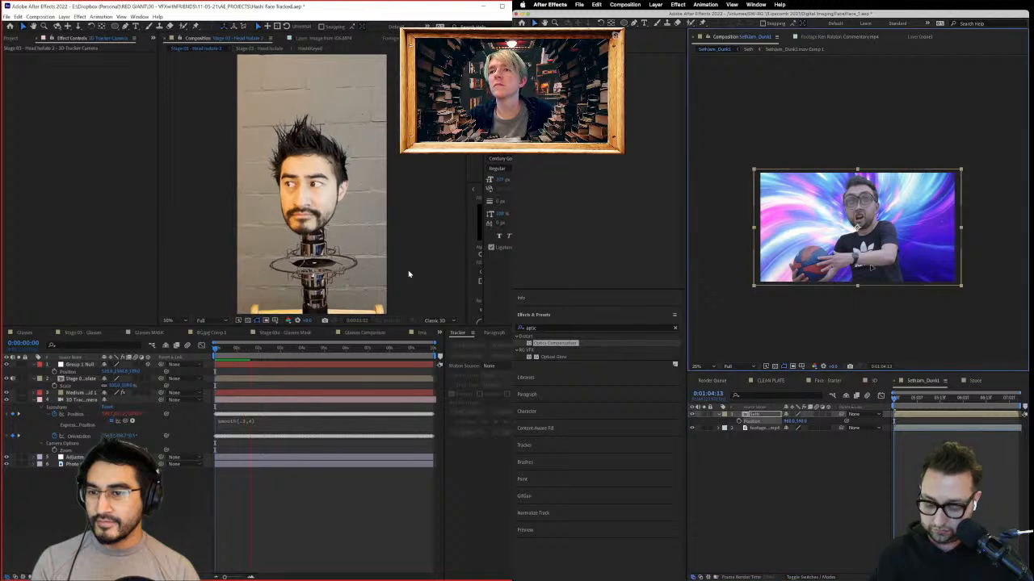
{"action": "mouse_move", "coordinate": [870, 257]}
{"action": "left_mouse_down"}
{"action": "mouse_move", "coordinate": [869, 292]}
{"action": "mouse_move", "coordinate": [870, 258]}
{"action": "left_mouse_up"}
{"action": "left_click", "coordinate": [424, 273]}
{"action": "key", "text": "space"}
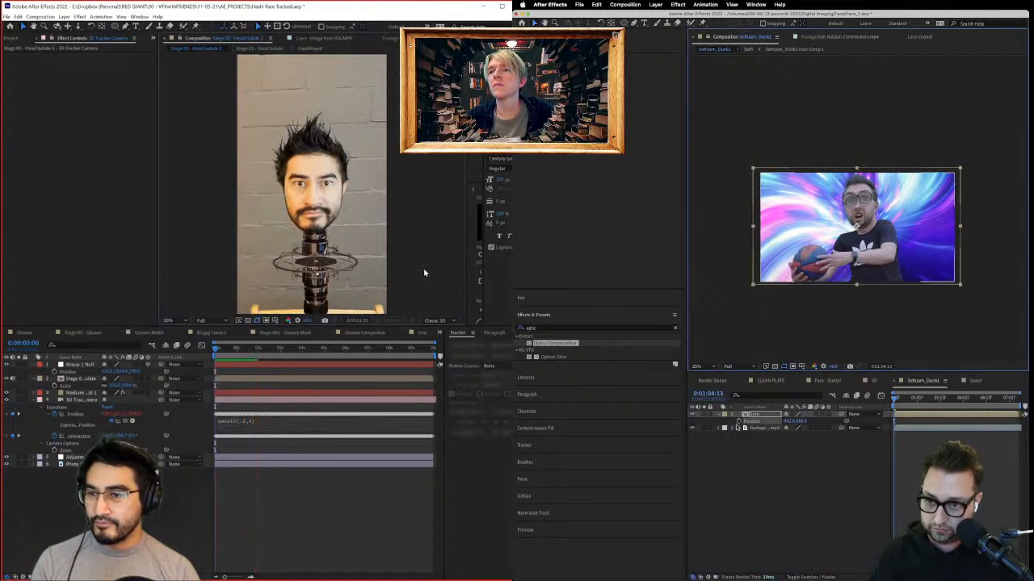
Step: Keyframe the dunk pre-comp's position and scale at 0:01:04:13, then enlarge it to about 204% and reframe the face at 0:01:07:05
{"action": "left_click", "coordinate": [738, 421]}
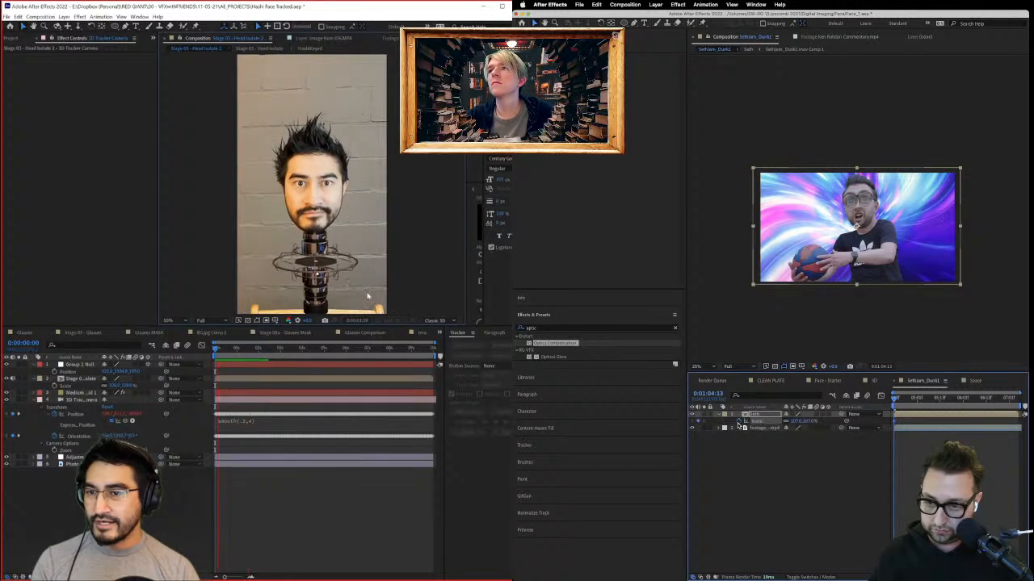
{"action": "scroll", "coordinate": [355, 289], "scroll_direction": "up", "scroll_amount": 1}
{"action": "key", "text": "u"}
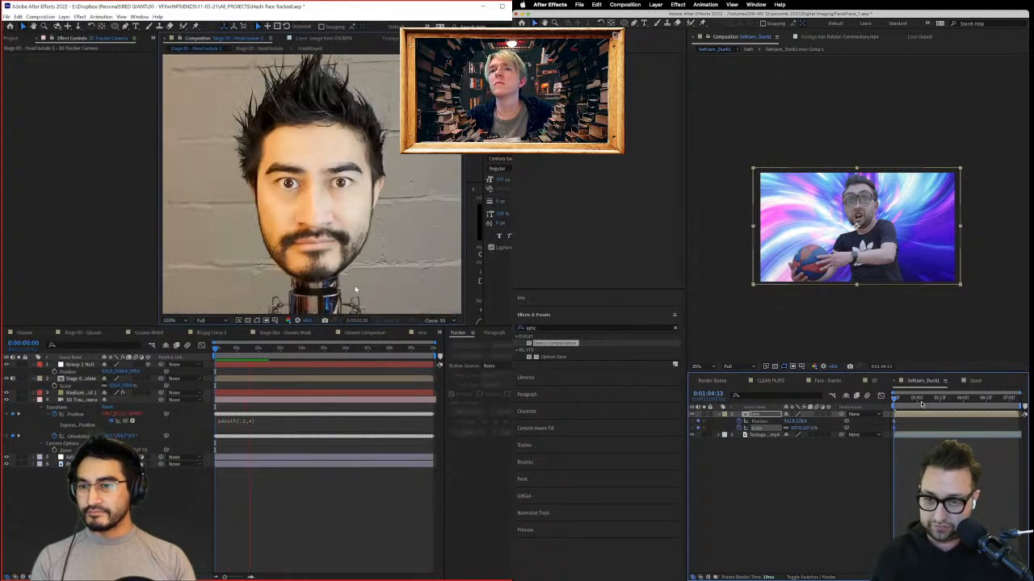
{"action": "left_click_drag", "start_coordinate": [894, 399], "coordinate": [1019, 404]}
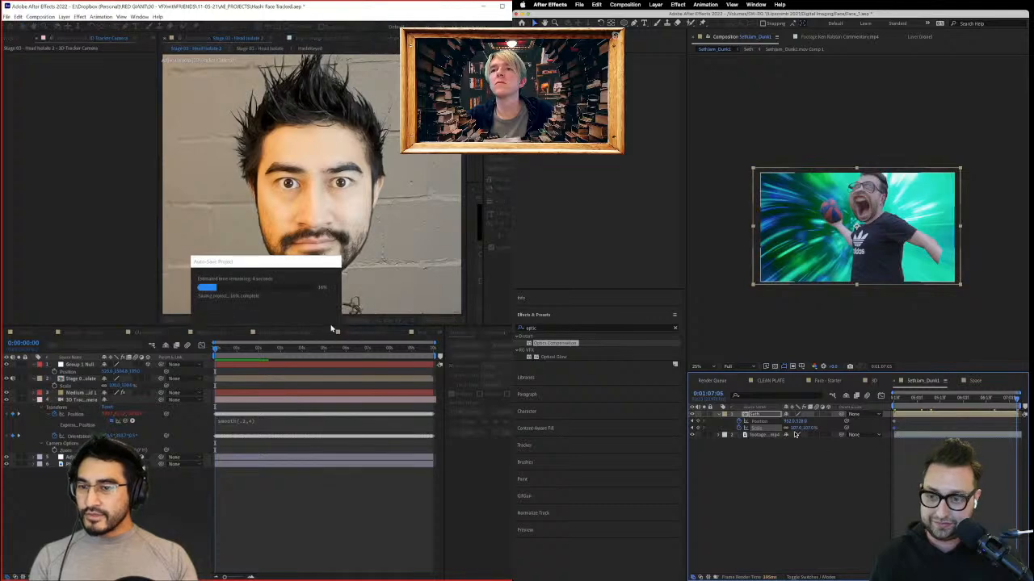
{"action": "left_click_drag", "start_coordinate": [794, 430], "coordinate": [834, 429]}
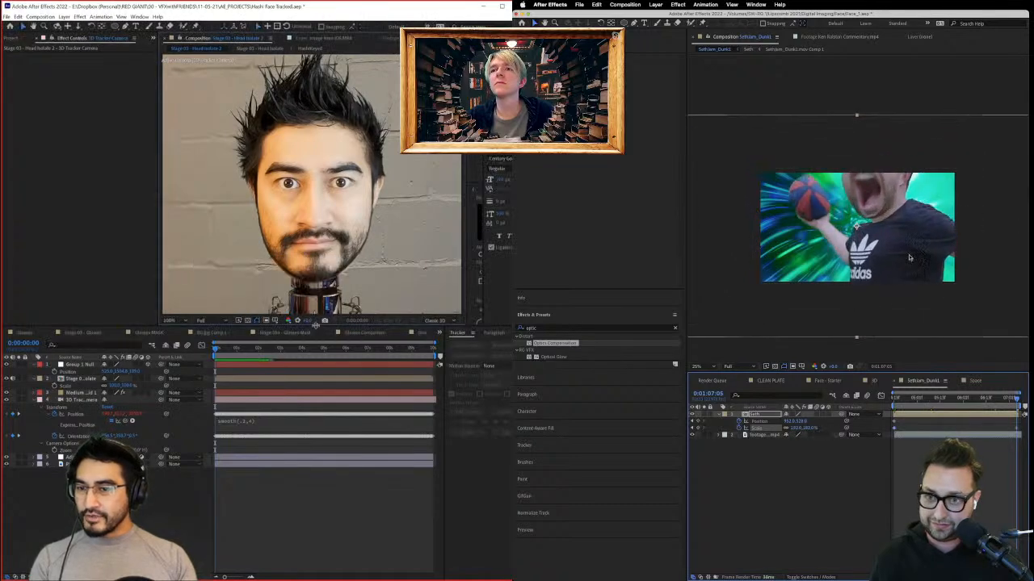
{"action": "left_click", "coordinate": [918, 225]}
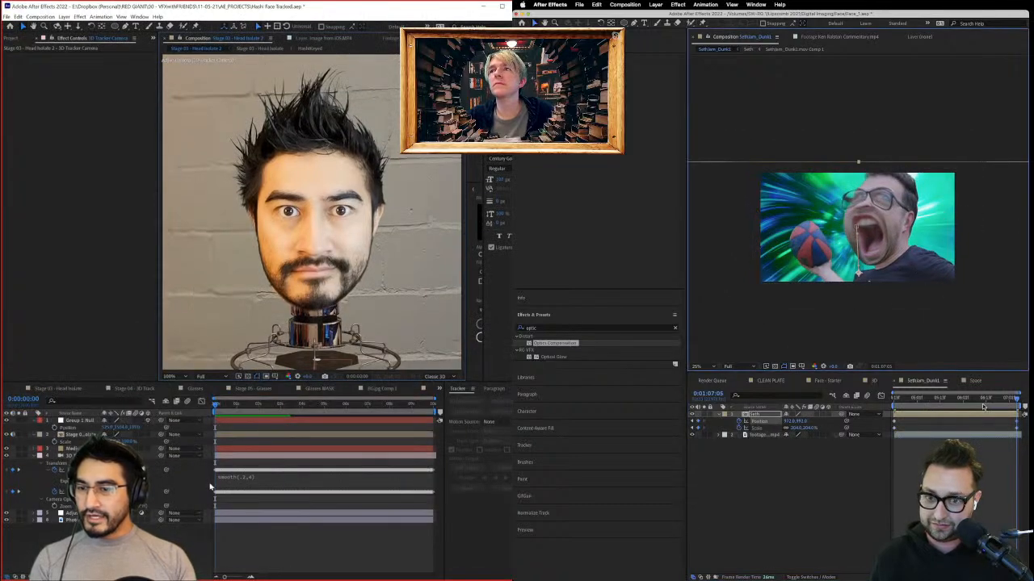
Step: Preview the dunk pre-comp's zoom animation from the start of the composition
{"action": "left_click", "coordinate": [970, 397]}
{"action": "left_click_drag", "start_coordinate": [970, 399], "coordinate": [786, 404]}
{"action": "key", "text": "space"}
Step: Copy the camera Position's smooth(.2,4) expression to its Orientation and play back the tracked head with its neck model
{"action": "left_click_drag", "start_coordinate": [217, 410], "coordinate": [235, 436]}
{"action": "left_click", "coordinate": [247, 477]}
{"action": "key", "text": "ctrl+c"}
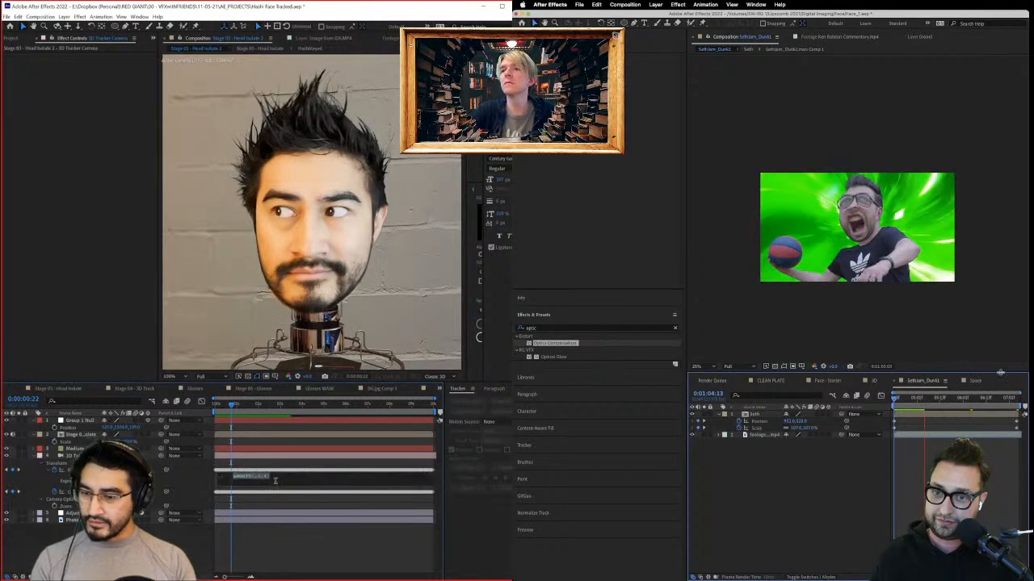
{"action": "left_click", "coordinate": [761, 413]}
{"action": "left_click", "coordinate": [54, 492], "text": "alt"}
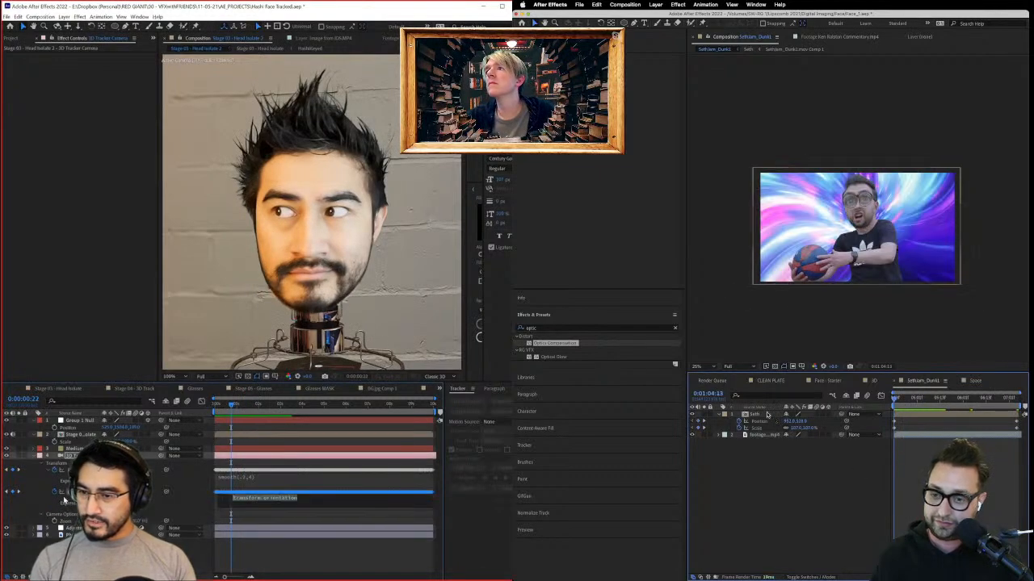
{"action": "key", "text": "ctrl+v"}
{"action": "key", "text": "r"}
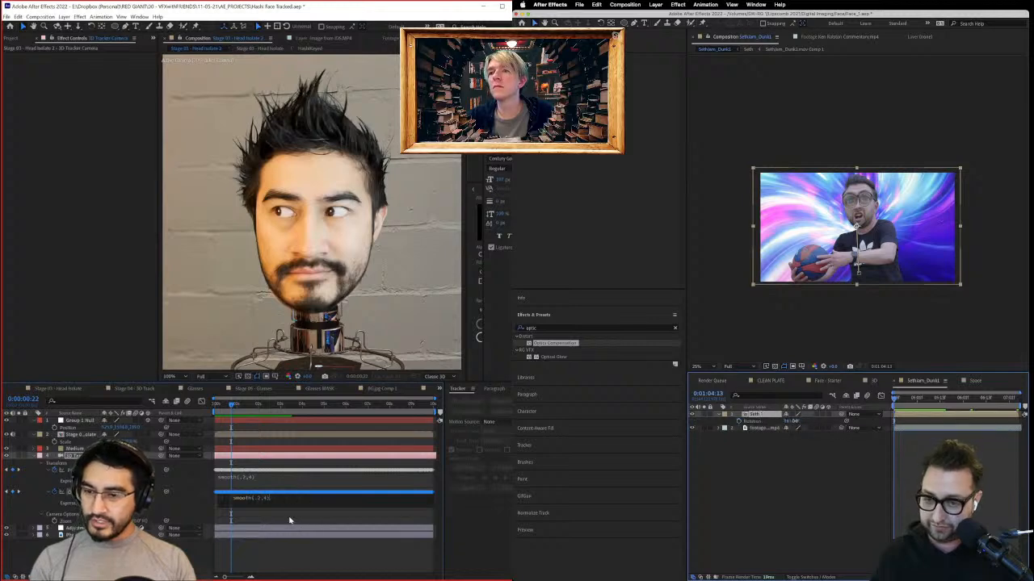
{"action": "left_click_drag", "start_coordinate": [795, 421], "coordinate": [788, 421]}
{"action": "left_click", "coordinate": [293, 518]}
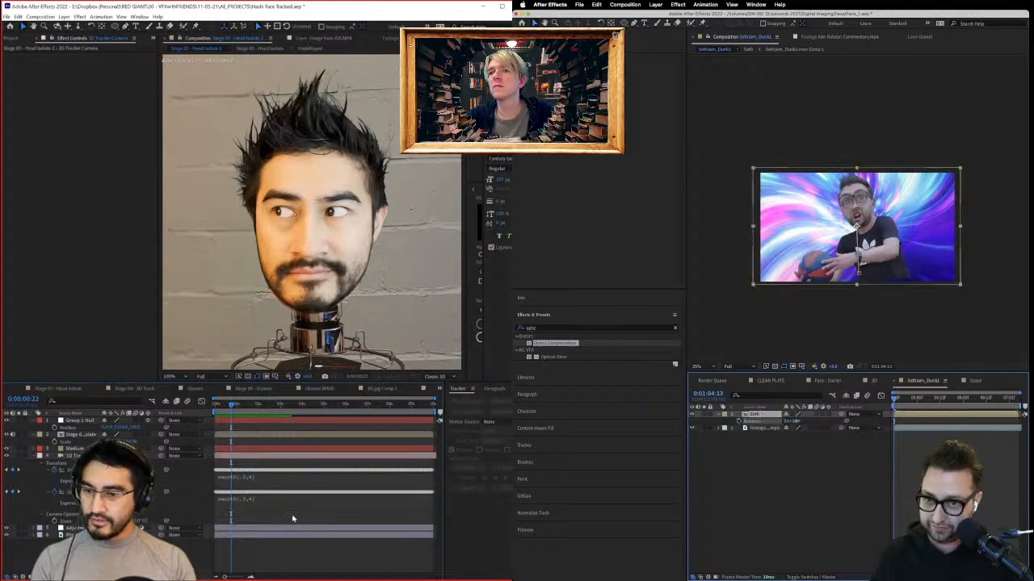
{"action": "left_click", "coordinate": [214, 403]}
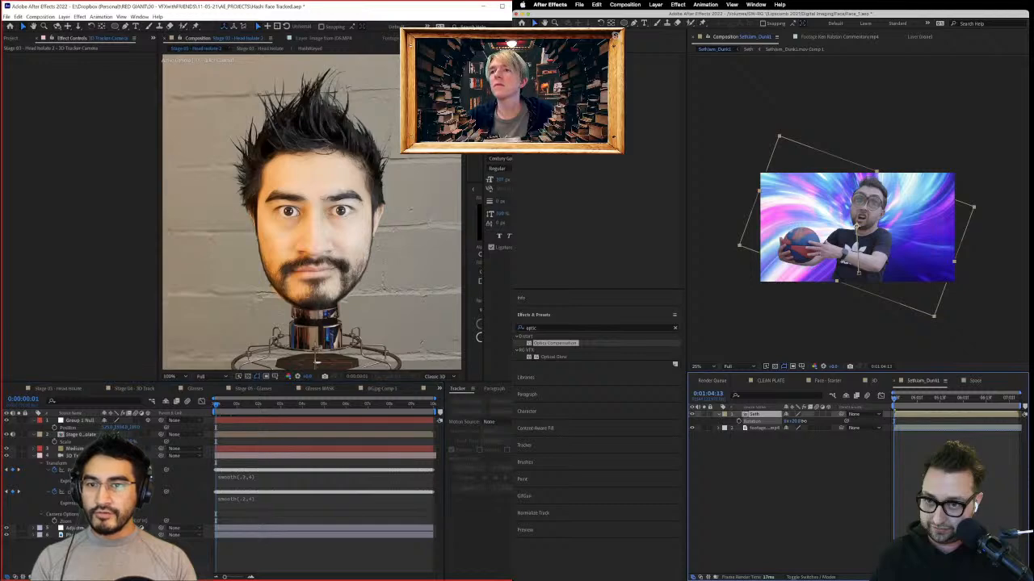
{"action": "key", "text": "space"}
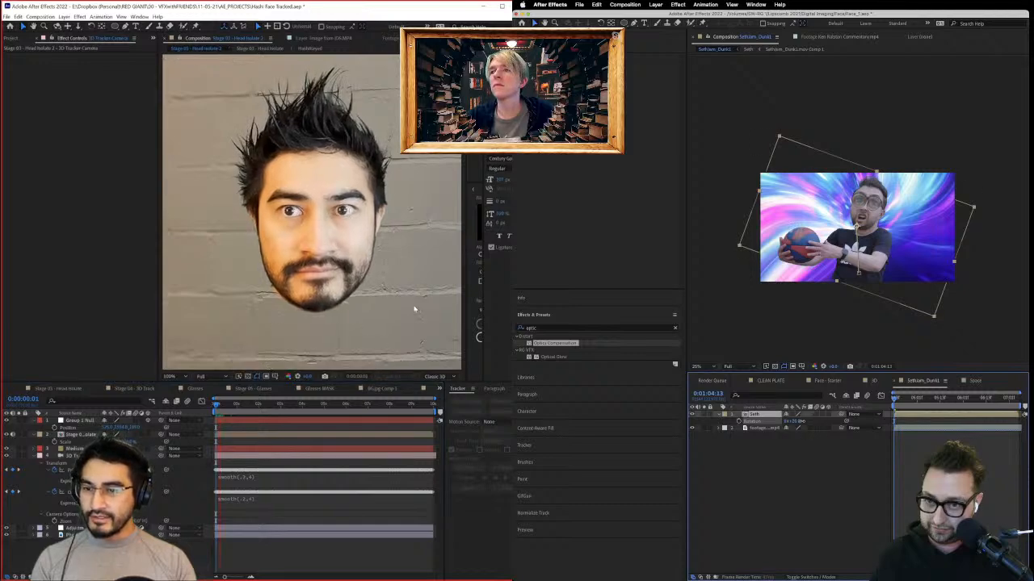
Step: Keyframe the dunk pre-comp's rotation from 0:01:04:13, tilt it to about 24° at 0:01:07:05, and reframe the face
{"action": "left_click_drag", "start_coordinate": [804, 420], "coordinate": [797, 421]}
{"action": "key", "text": "r"}
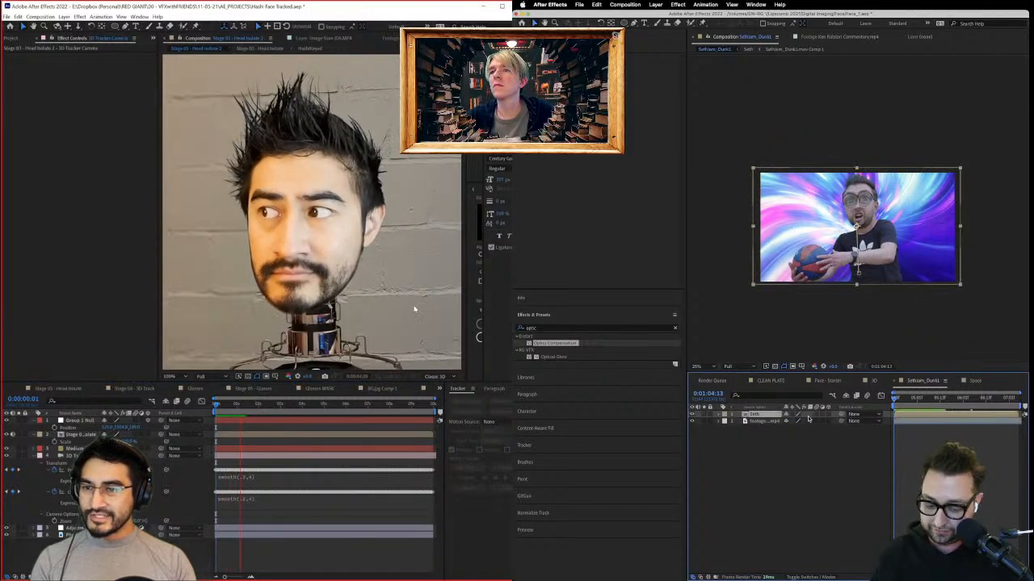
{"action": "key", "text": "p"}
{"action": "key", "text": "shift+s"}
{"action": "scroll", "coordinate": [413, 309], "scroll_direction": "down", "scroll_amount": 1}
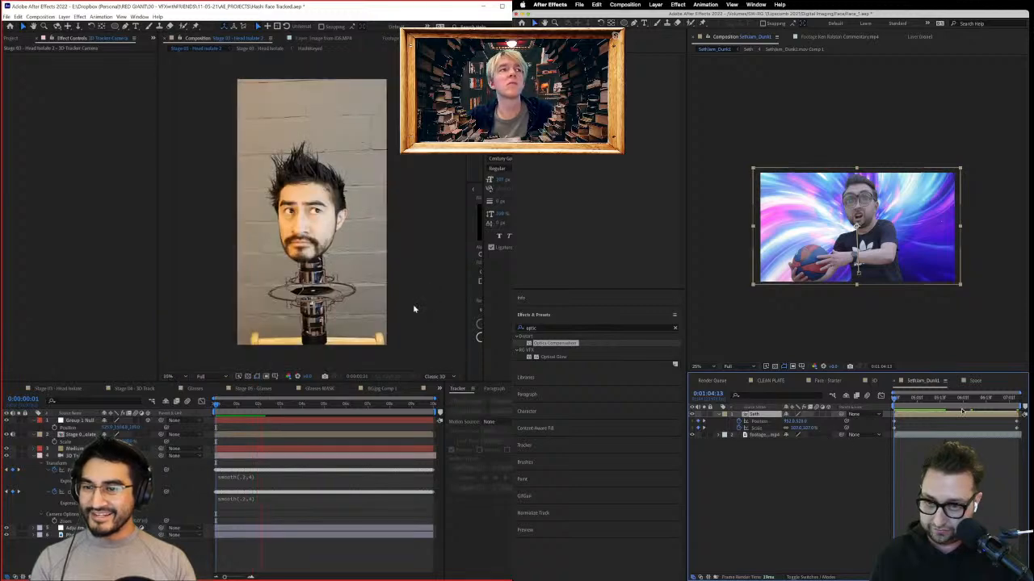
{"action": "scroll", "coordinate": [414, 309], "scroll_direction": "down", "scroll_amount": 1}
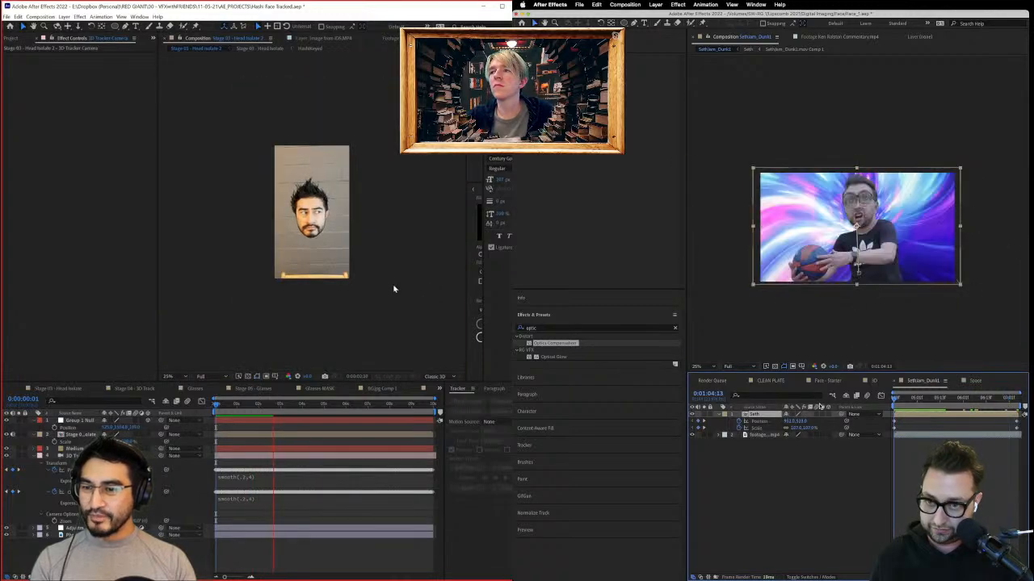
{"action": "key", "text": "r"}
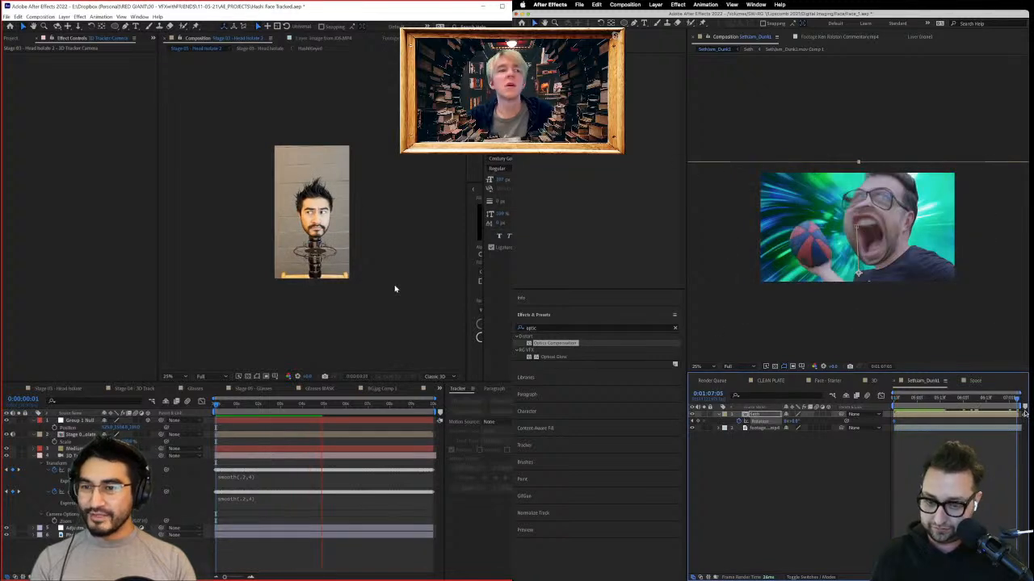
{"action": "key", "text": "shift+p"}
{"action": "key", "text": "shift+s"}
{"action": "left_click_drag", "start_coordinate": [795, 436], "coordinate": [805, 433]}
{"action": "left_click_drag", "start_coordinate": [919, 210], "coordinate": [890, 200]}
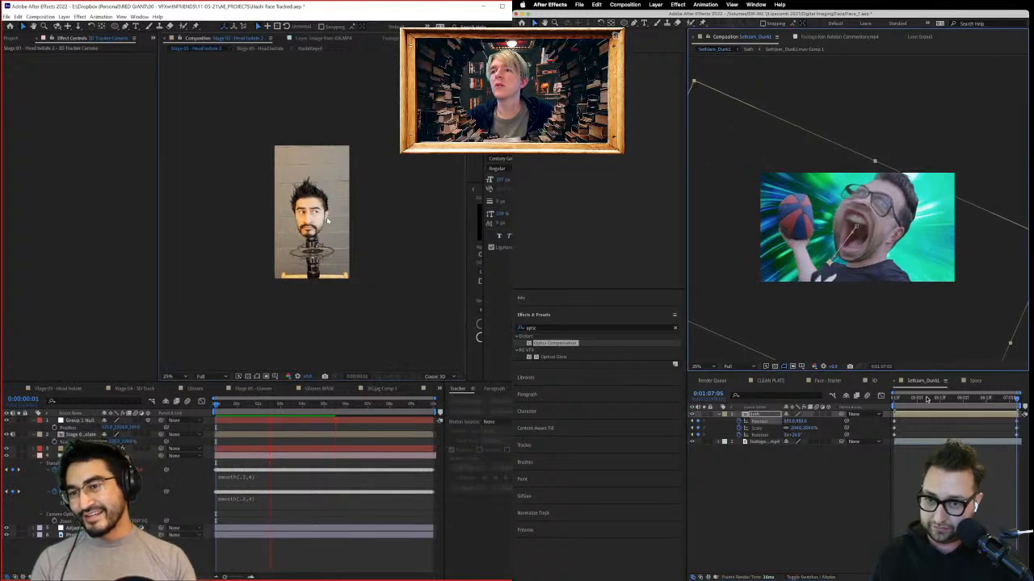
Step: Preview the dunk pre-comp's rotating zoom from 0:01:04:13 and inspect the head track backwards from 0:00:02:13
{"action": "left_click_drag", "start_coordinate": [927, 399], "coordinate": [868, 407]}
{"action": "key", "text": "space"}
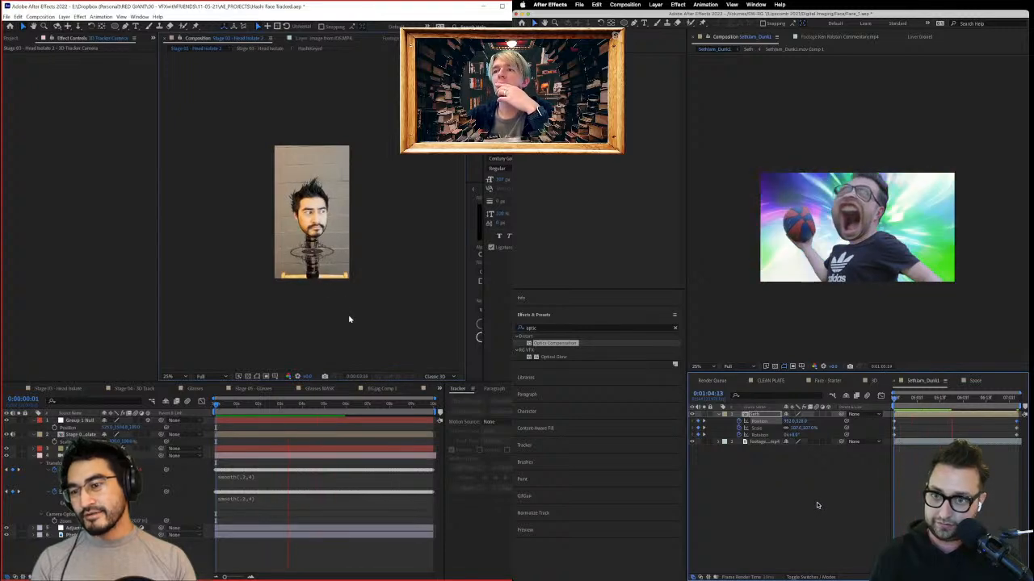
{"action": "left_click", "coordinate": [269, 411]}
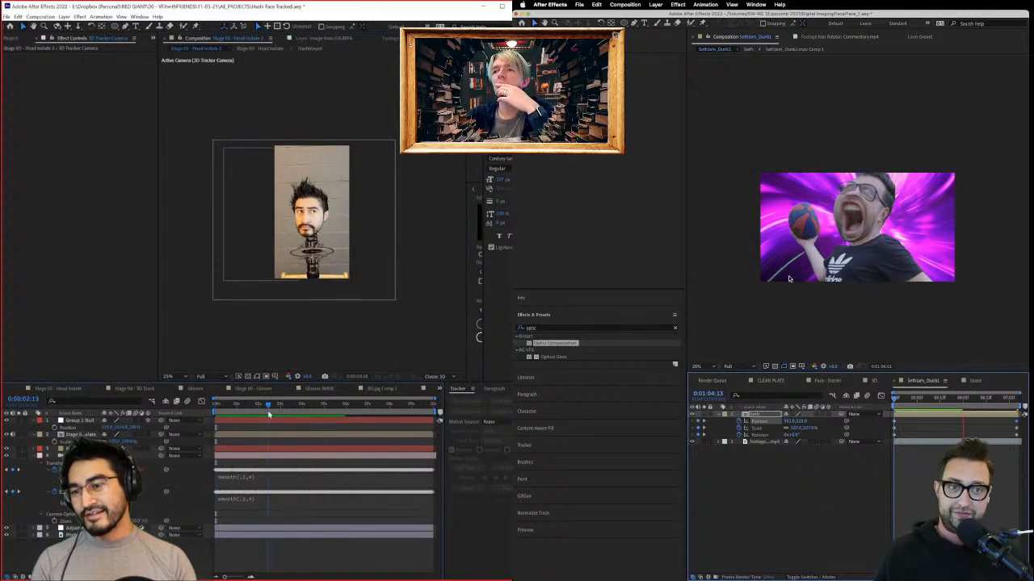
{"action": "key", "text": "space"}
{"action": "left_click_drag", "start_coordinate": [269, 414], "coordinate": [237, 401]}
{"action": "key", "text": "period"}
{"action": "key", "text": "comma"}
Step: Replay the dunk zoom from its first frame and inspect the neck model's alignment at 0:00:01:06
{"action": "left_click_drag", "start_coordinate": [960, 399], "coordinate": [888, 399]}
{"action": "left_click_drag", "start_coordinate": [237, 401], "coordinate": [229, 402]}
{"action": "left_click_drag", "start_coordinate": [888, 398], "coordinate": [831, 412]}
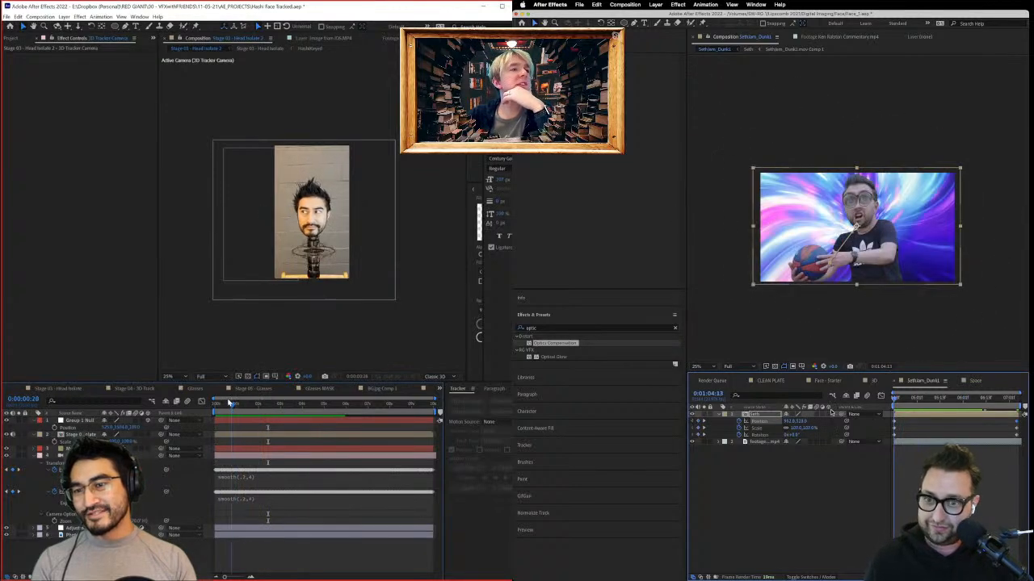
{"action": "left_click_drag", "start_coordinate": [229, 403], "coordinate": [240, 402]}
{"action": "left_click", "coordinate": [820, 496]}
{"action": "key", "text": "space"}
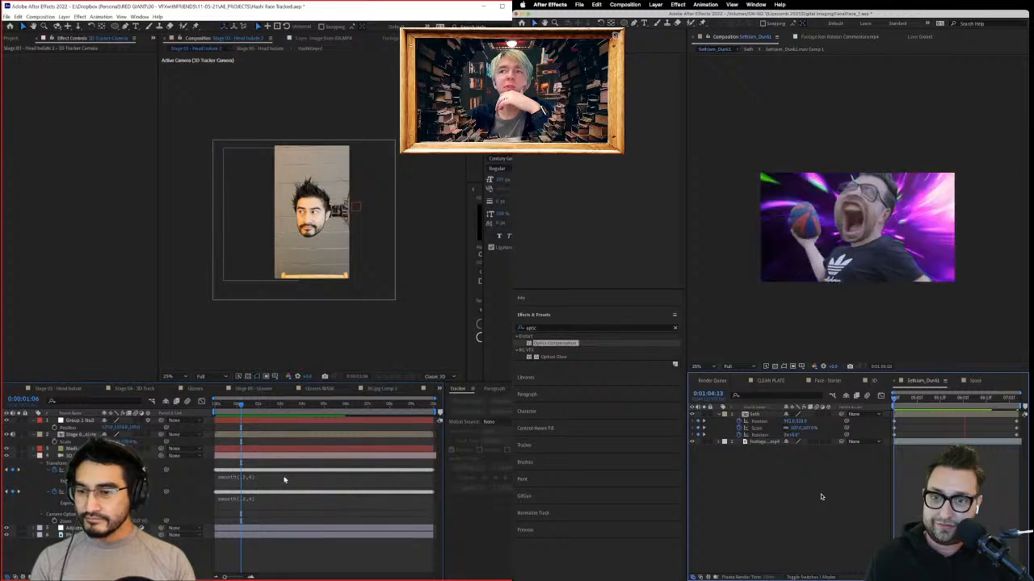
Step: Enlarge the tracked head's timeline and move the dunk pre-comp's ending position, scale and rotation keyframes to shortly before 0:01:06:01
{"action": "left_click_drag", "start_coordinate": [312, 304], "coordinate": [316, 261]}
{"action": "left_click", "coordinate": [924, 399]}
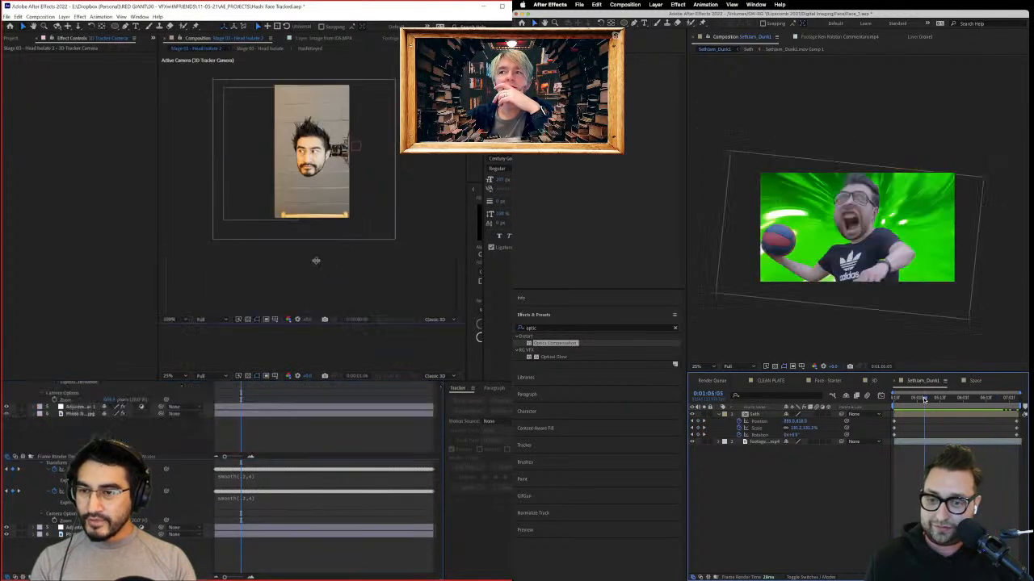
{"action": "key", "text": "space"}
{"action": "left_click", "coordinate": [261, 361]}
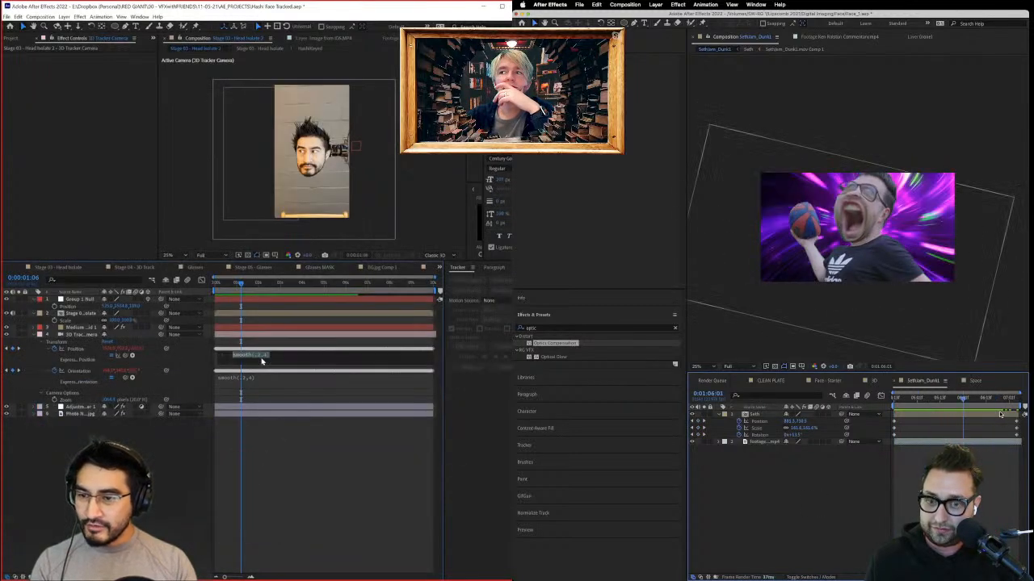
{"action": "left_click_drag", "start_coordinate": [1004, 420], "coordinate": [891, 436]}
Step: Change the tracker camera's Position and Orientation expressions to smooth(.2,5) and ease the dunk pre-comp's transform keyframes
{"action": "left_click", "coordinate": [267, 389]}
{"action": "left_click", "coordinate": [247, 357]}
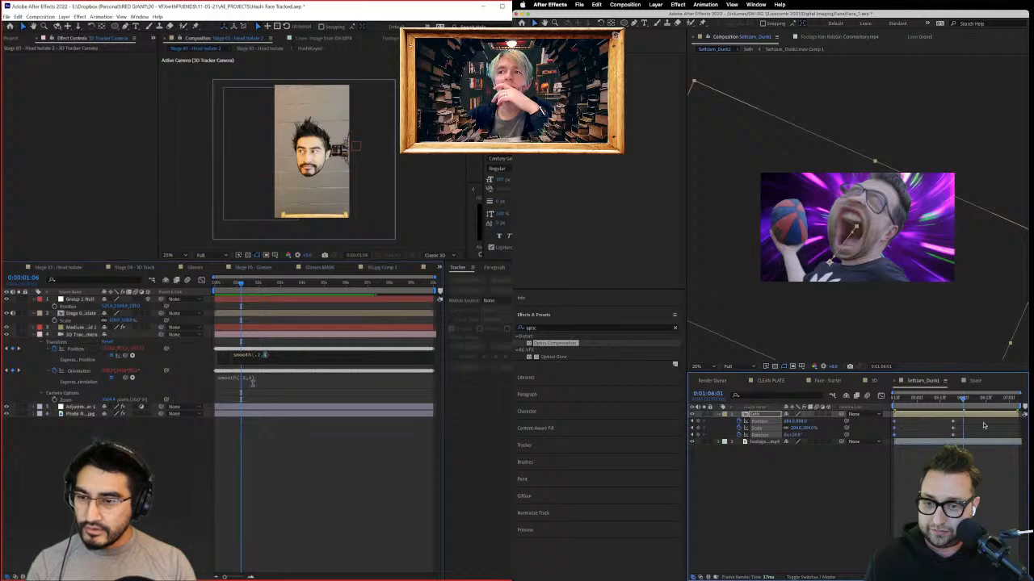
{"action": "left_click", "coordinate": [255, 378]}
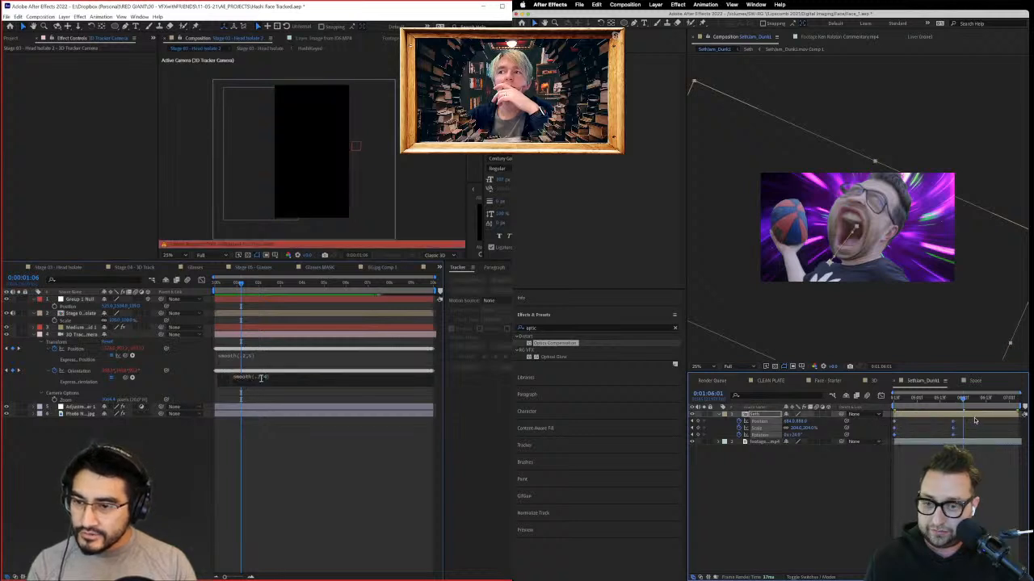
{"action": "right_click", "coordinate": [953, 424]}
{"action": "left_click", "coordinate": [272, 359]}
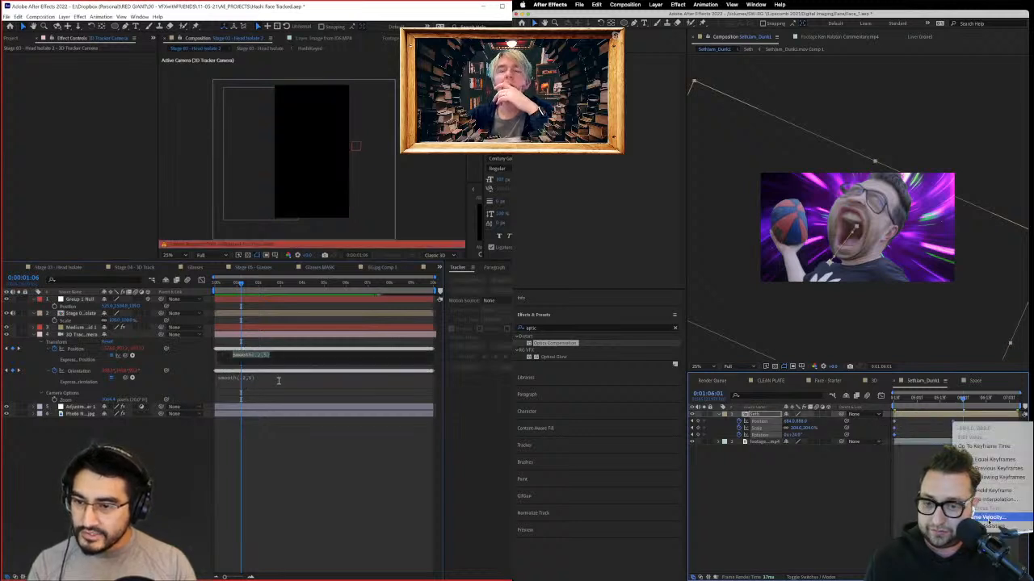
{"action": "left_click", "coordinate": [282, 395]}
{"action": "left_click", "coordinate": [936, 433]}
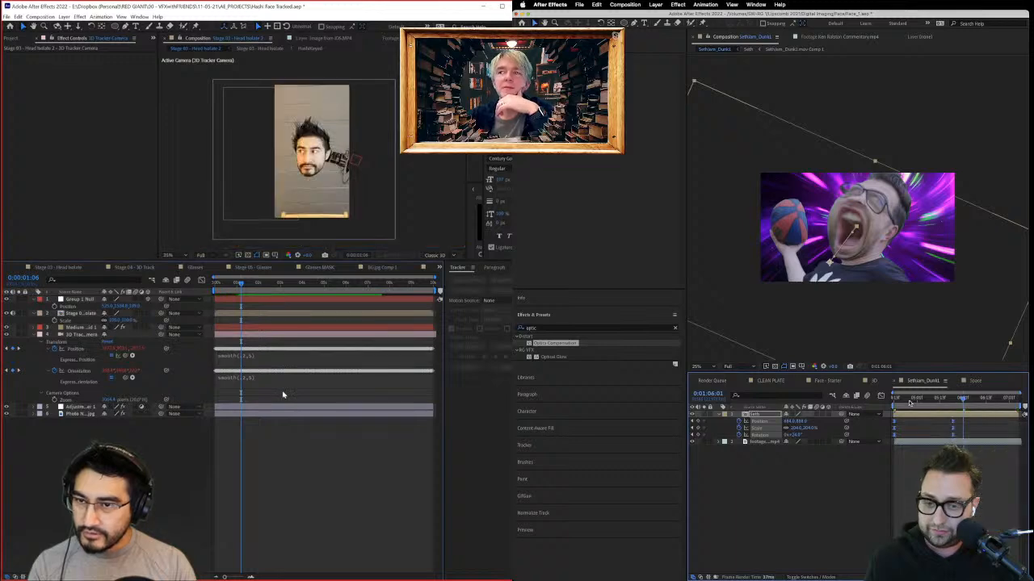
Step: Preview the eased dunk zoom in an enlarged view and check the tracked neck through 0:00:05:24
{"action": "left_click_drag", "start_coordinate": [910, 403], "coordinate": [802, 401]}
{"action": "left_click", "coordinate": [789, 524]}
{"action": "key", "text": "space"}
{"action": "left_click_drag", "start_coordinate": [241, 286], "coordinate": [319, 356]}
{"action": "key", "text": "shift+/"}
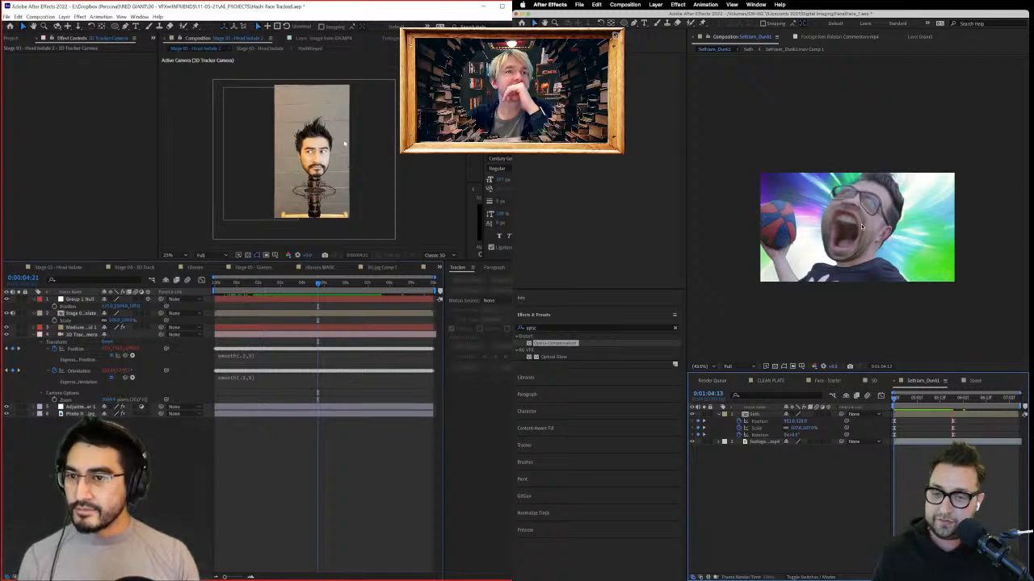
{"action": "scroll", "coordinate": [345, 144], "scroll_direction": "up", "scroll_amount": 1}
{"action": "left_click_drag", "start_coordinate": [302, 294], "coordinate": [341, 294]}
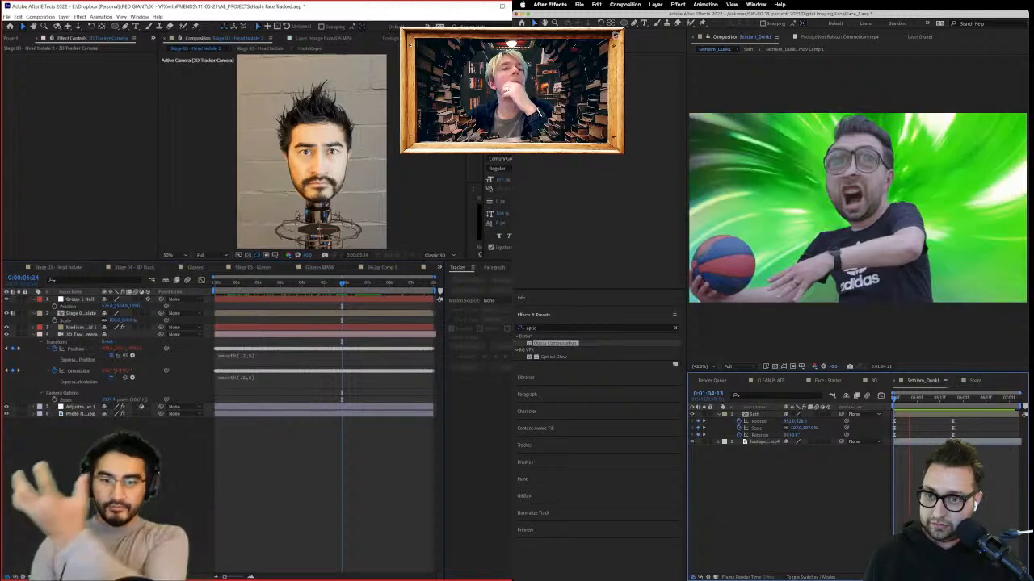
Step: Move the dunk pre-comp's ending rotation keyframe close to the end of the layer and preview from the first frame
{"action": "left_click_drag", "start_coordinate": [953, 435], "coordinate": [1012, 436]}
{"action": "left_click", "coordinate": [894, 397]}
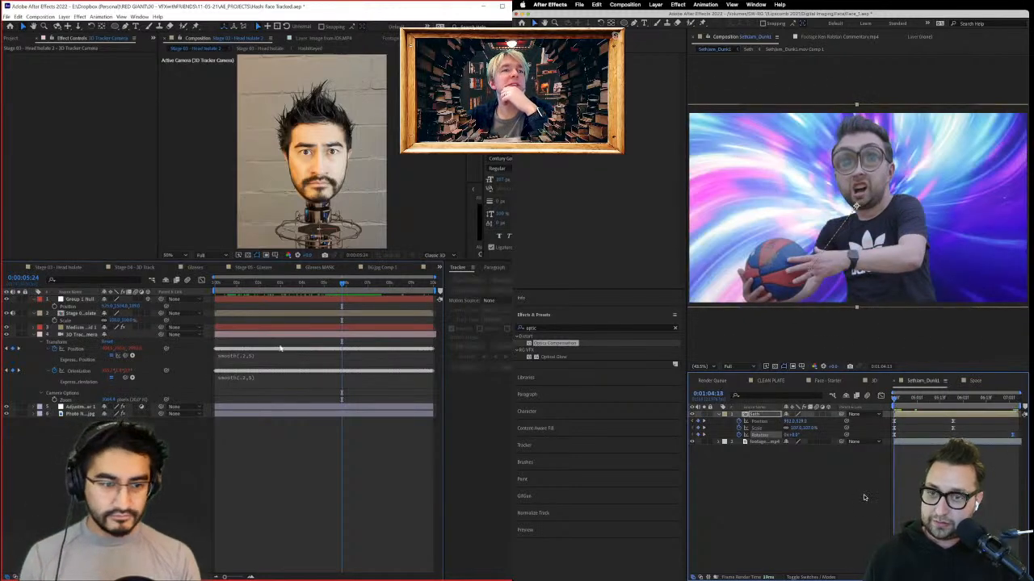
{"action": "key", "text": "space"}
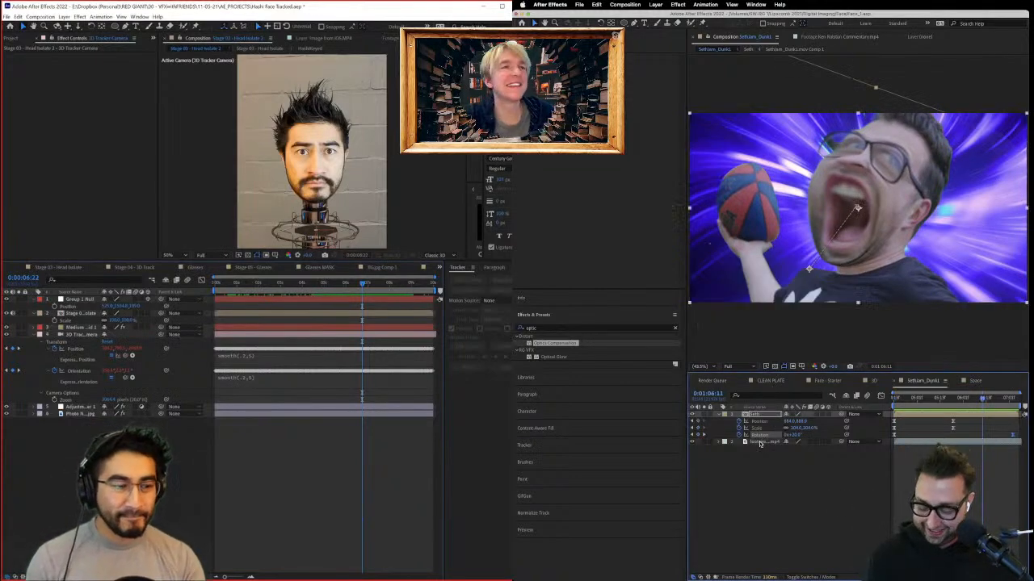
Step: Try combining the dunk pre-comp and background footage with RG VFX Supercomp, and save the tracked head project
{"action": "left_click", "coordinate": [677, 4]}
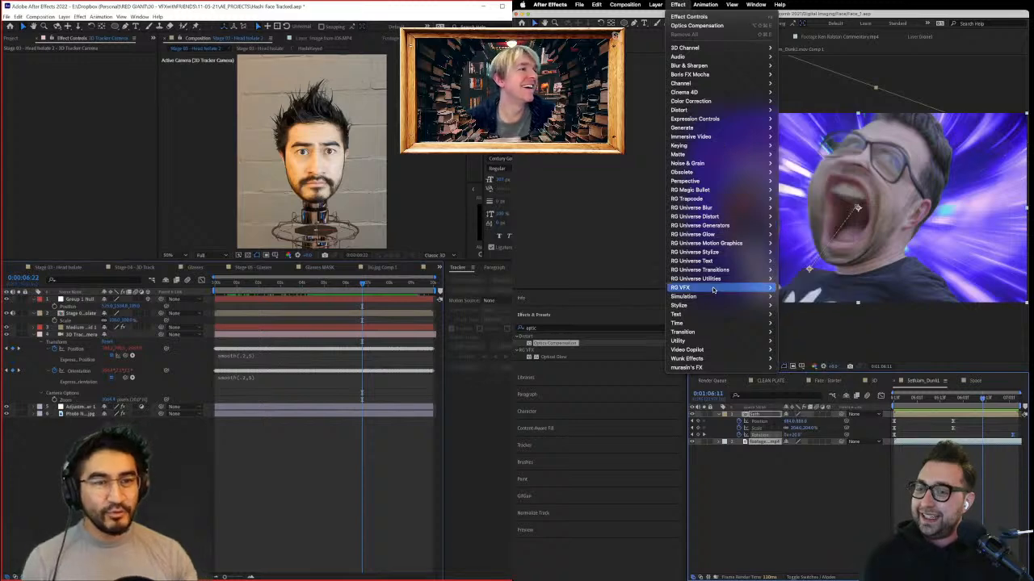
{"action": "mouse_move", "coordinate": [750, 287]}
{"action": "left_click", "coordinate": [795, 376]}
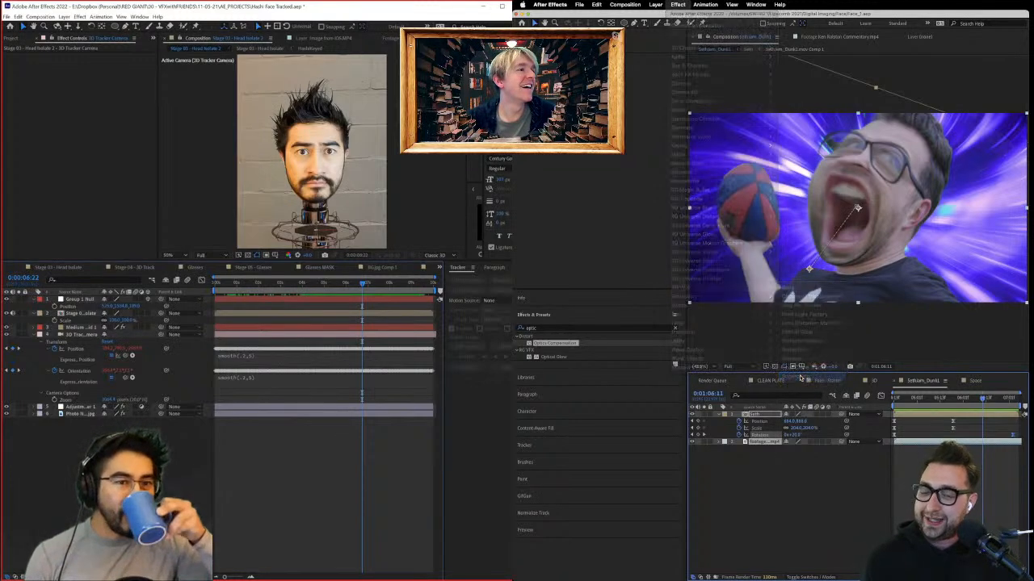
{"action": "left_click", "coordinate": [773, 512]}
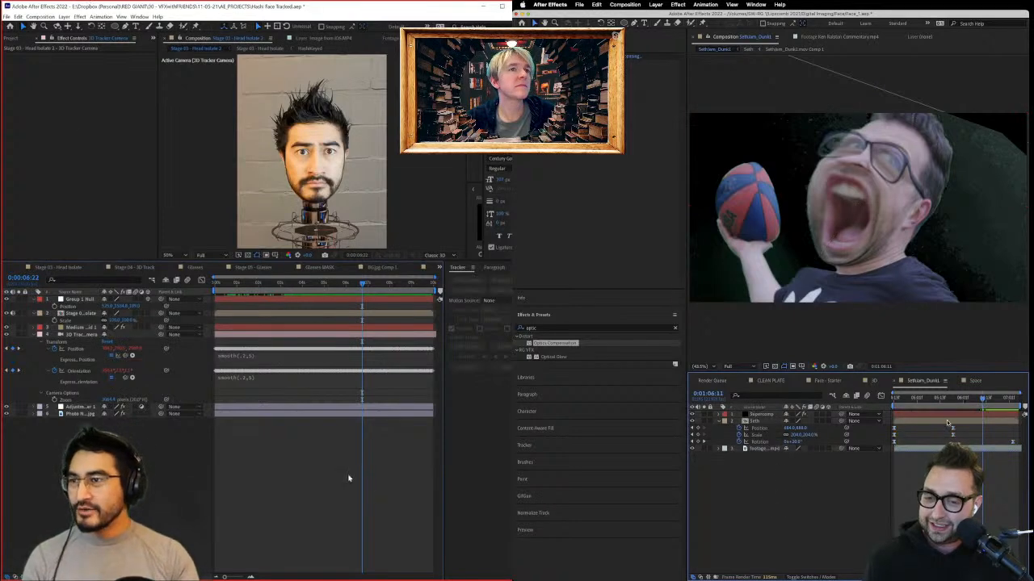
{"action": "key", "text": "ctrl+s"}
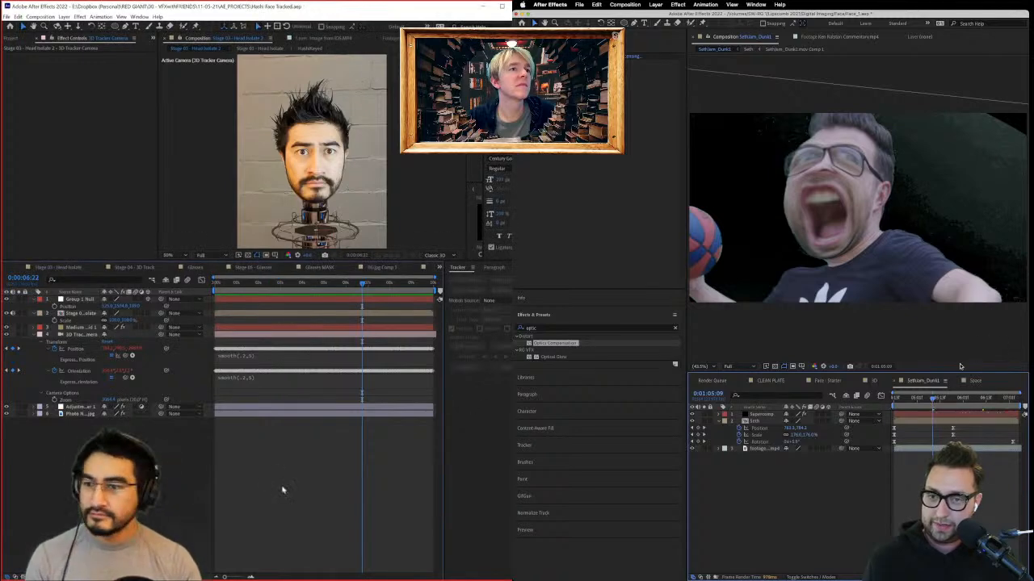
Step: Undo the Supercomp application on the dunk shot and scrub the tracked head to 0:00:02:01
{"action": "left_click", "coordinate": [762, 422]}
{"action": "left_click_drag", "start_coordinate": [299, 293], "coordinate": [259, 311]}
{"action": "left_click", "coordinate": [252, 356]}
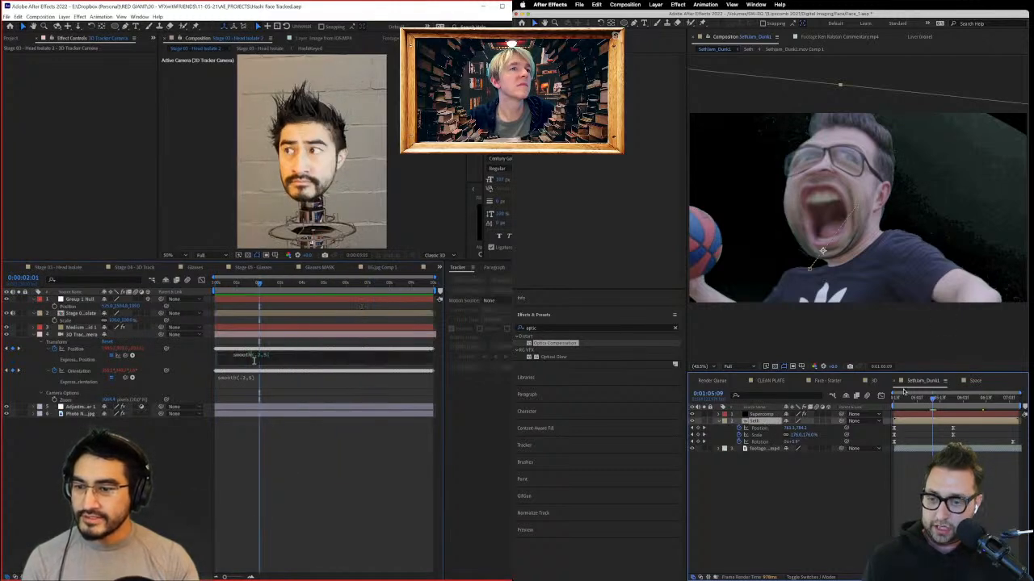
{"action": "key", "text": "super+z"}
{"action": "key", "text": "super+z"}
Step: Change the tracker camera's Position and Orientation expressions to smooth(.1,5) and pre-compose the animated dunk layer with its attributes
{"action": "left_click_drag", "start_coordinate": [260, 356], "coordinate": [259, 377]}
{"action": "type", "text": "1"}
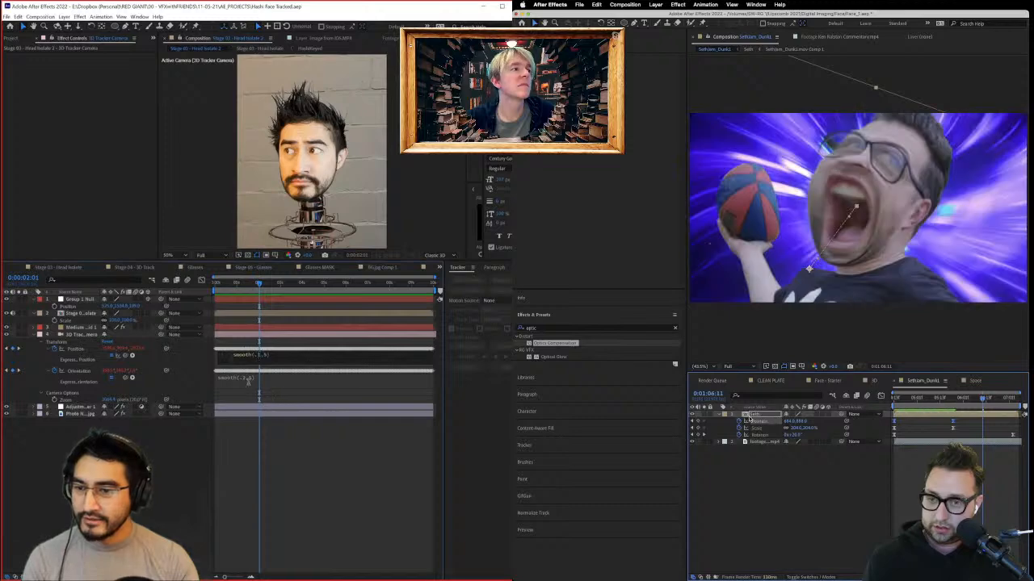
{"action": "left_click", "coordinate": [248, 380]}
{"action": "double_click", "coordinate": [750, 417]}
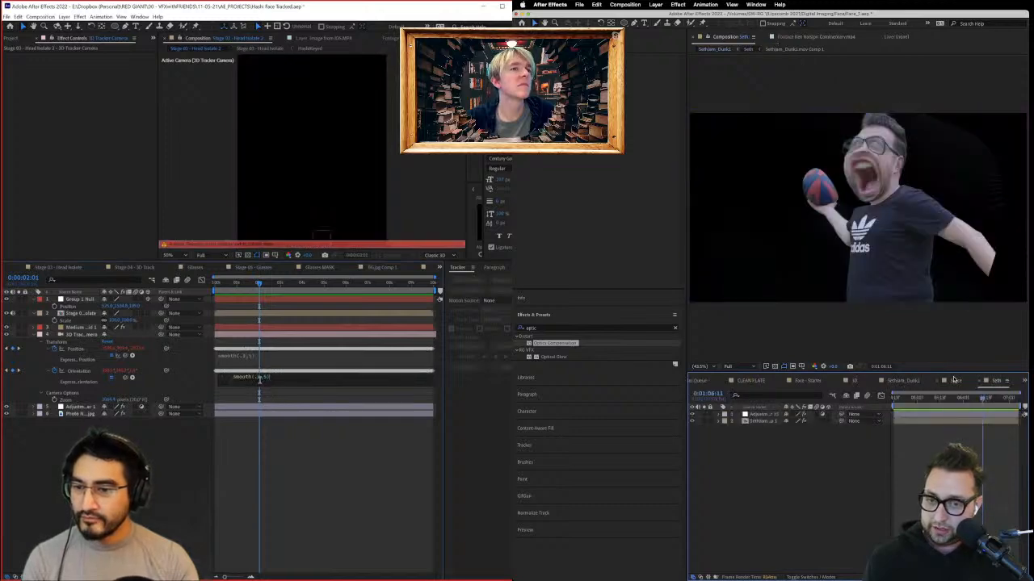
{"action": "left_click", "coordinate": [902, 380]}
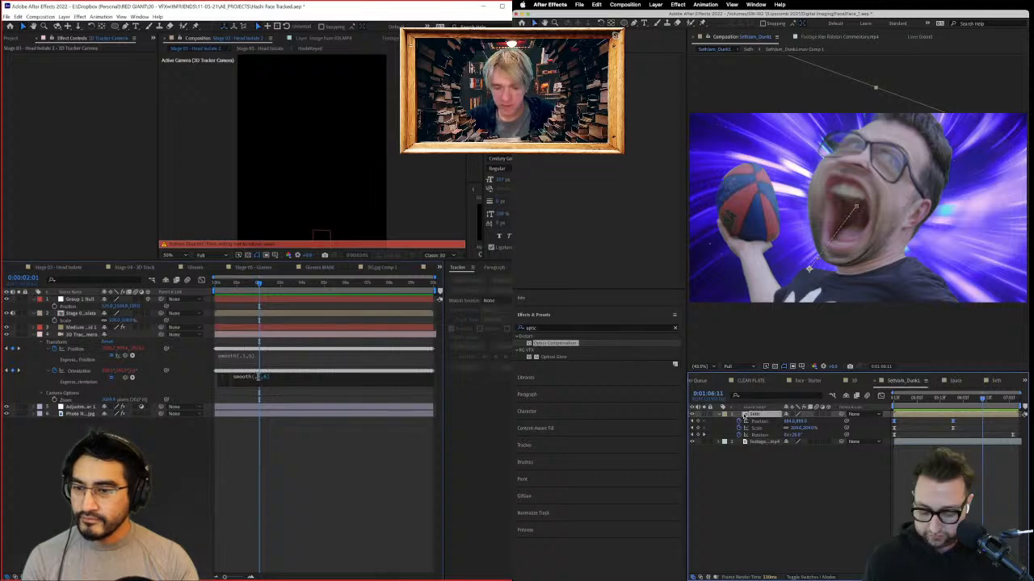
{"action": "key", "text": "super+shift+c"}
{"action": "left_click", "coordinate": [270, 363]}
{"action": "key", "text": "Return"}
{"action": "left_click", "coordinate": [272, 437]}
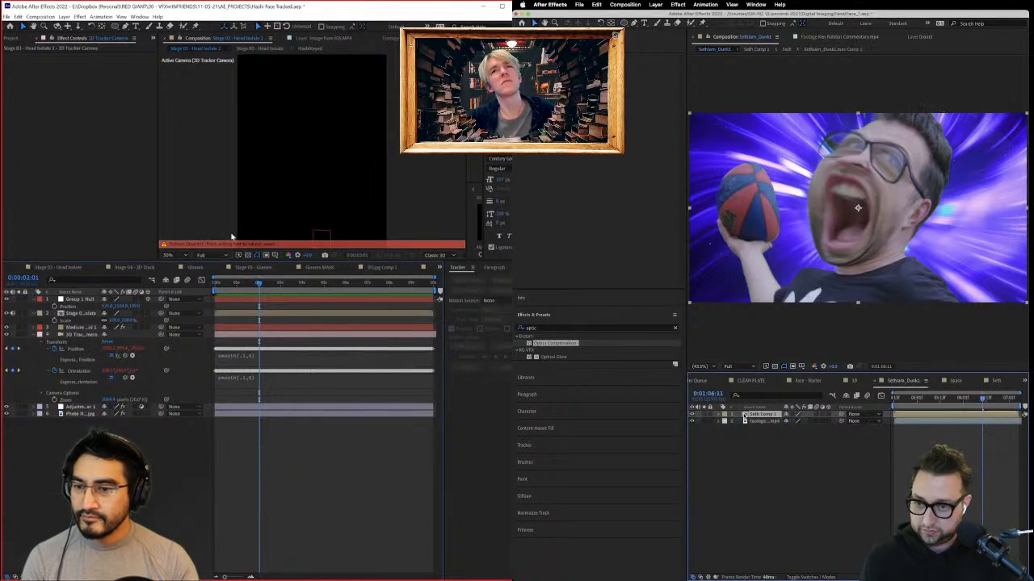
{"action": "key", "text": "Caps_Lock"}
Step: Try RG VFX Supercomp on the nested dunk pre-comp and background footage, and remove the Supercomp layer
{"action": "left_click", "coordinate": [762, 423], "text": "shift"}
{"action": "left_click", "coordinate": [677, 5]}
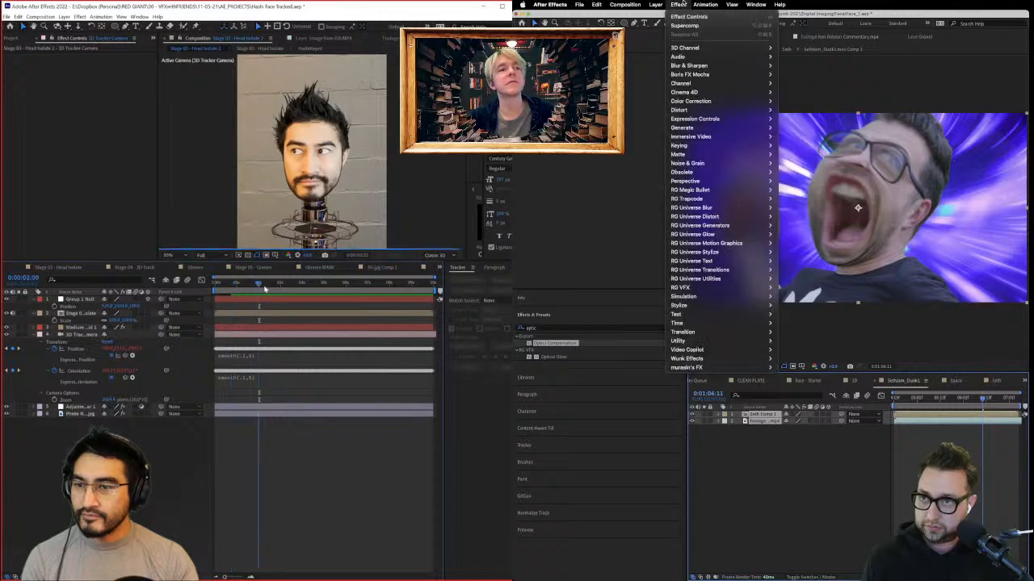
{"action": "mouse_move", "coordinate": [710, 269]}
{"action": "mouse_move", "coordinate": [710, 287]}
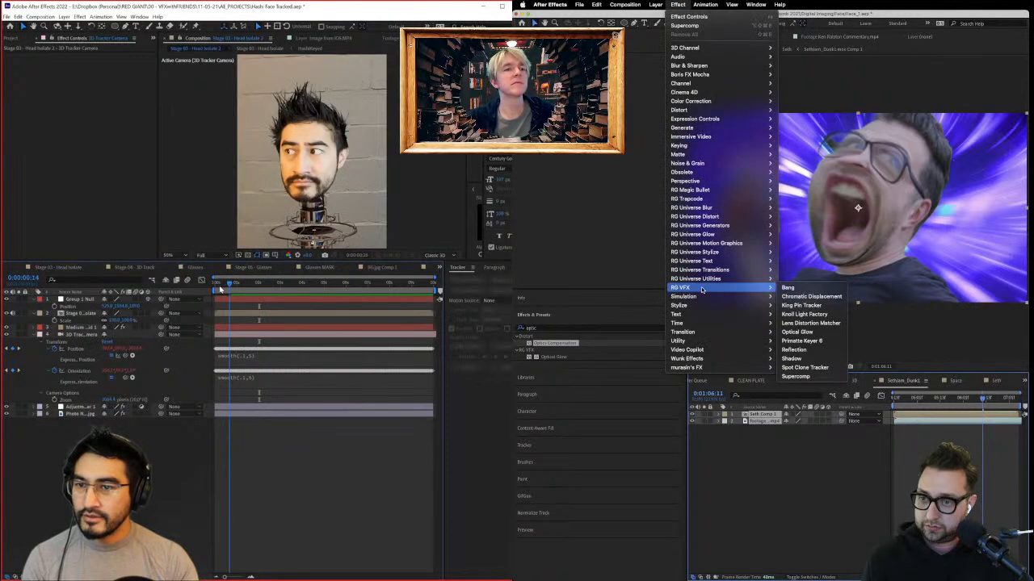
{"action": "left_click", "coordinate": [797, 377]}
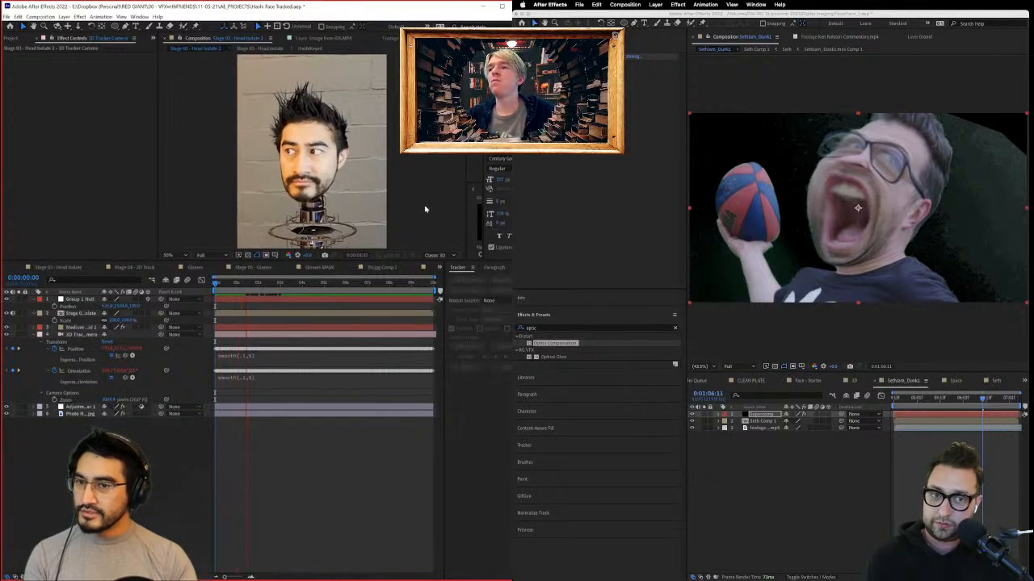
{"action": "left_click", "coordinate": [865, 406]}
{"action": "key", "text": "Delete"}
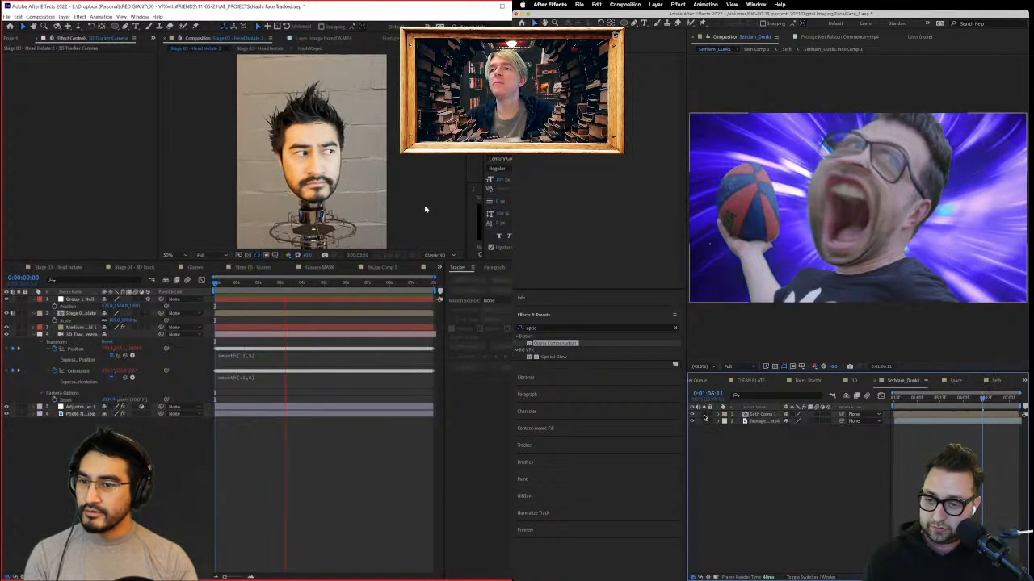
Step: Add the dunk composition with its nested dunk pre-comp soloed to the render queue and return to its timeline
{"action": "left_click", "coordinate": [624, 4]}
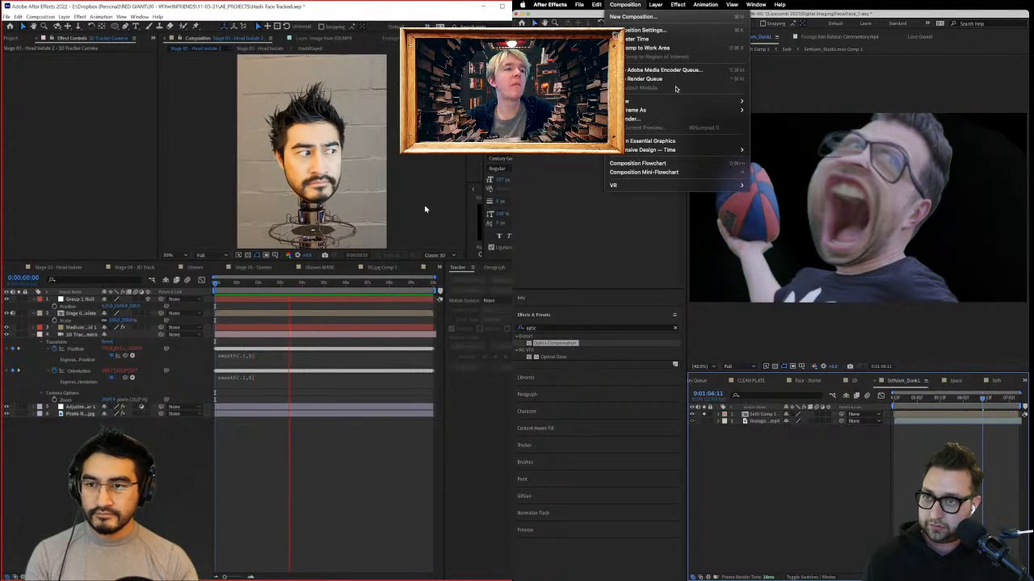
{"action": "left_click", "coordinate": [665, 80]}
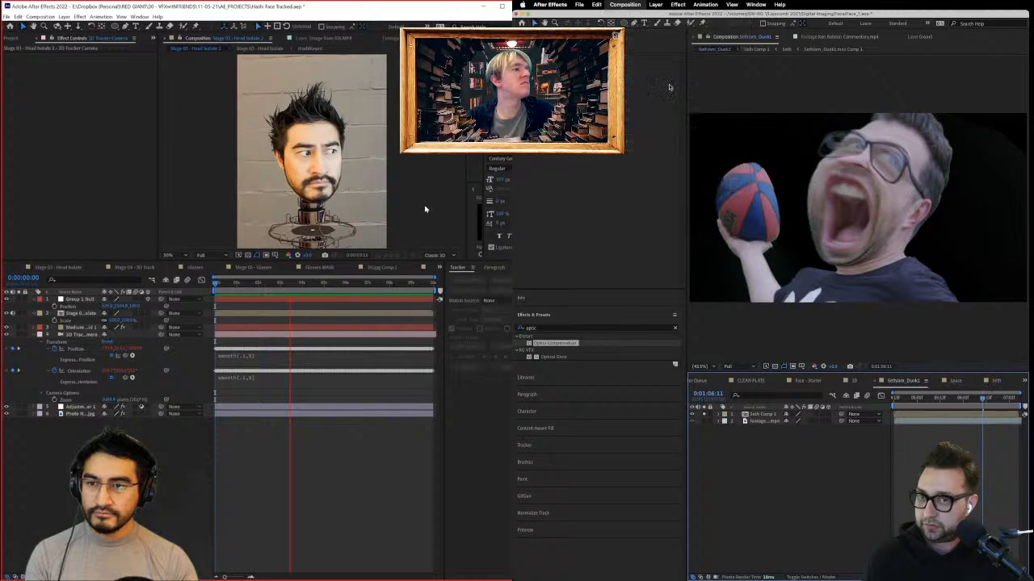
{"action": "mouse_move", "coordinate": [356, 286]}
{"action": "left_mouse_down"}
{"action": "mouse_move", "coordinate": [419, 287]}
{"action": "mouse_move", "coordinate": [361, 296]}
{"action": "left_mouse_up"}
{"action": "left_click", "coordinate": [927, 384]}
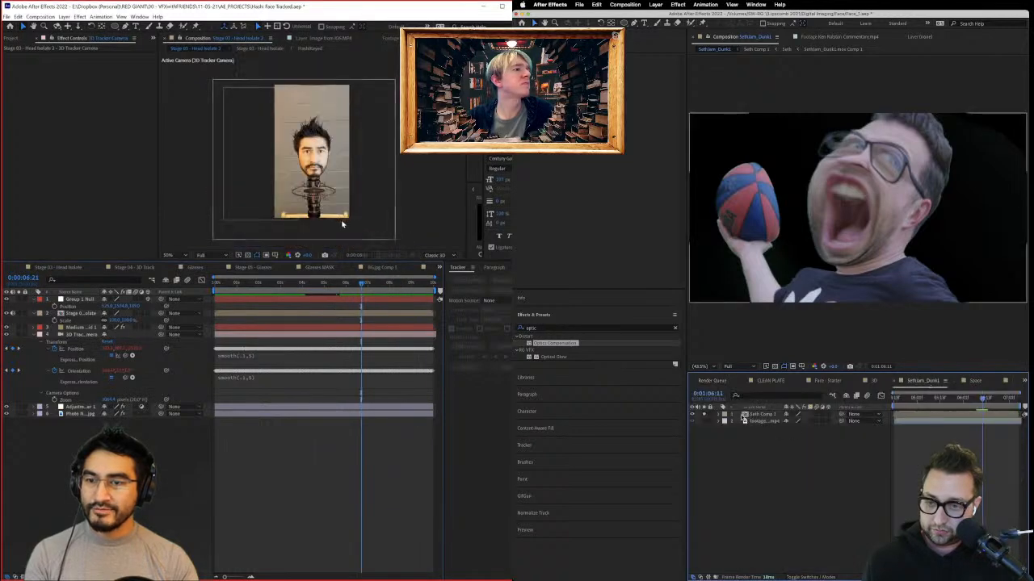
Step: Enable the spill killer on the keyed footage inside the dunk shot's nested composition
{"action": "double_click", "coordinate": [746, 415]}
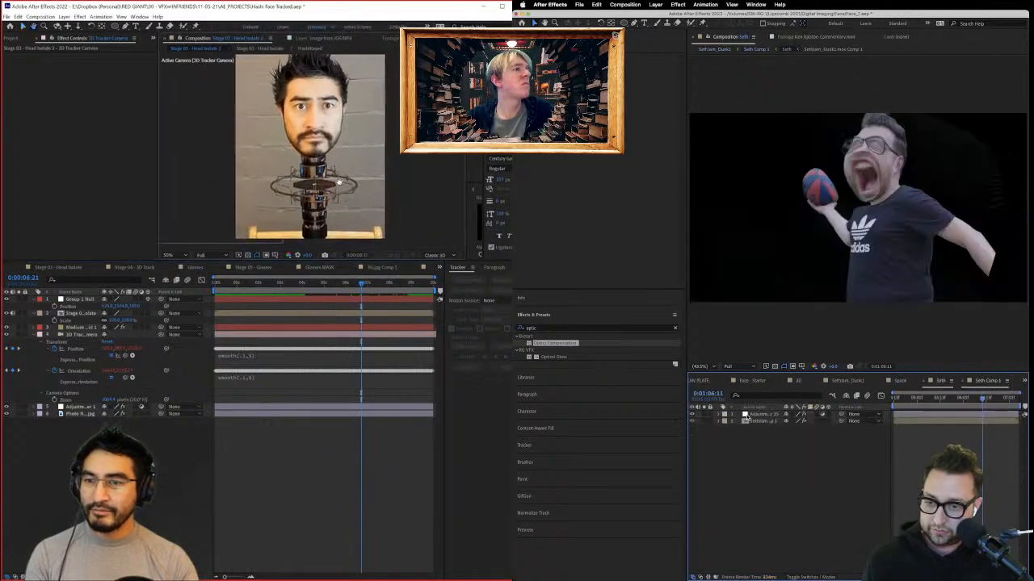
{"action": "left_click", "coordinate": [261, 355]}
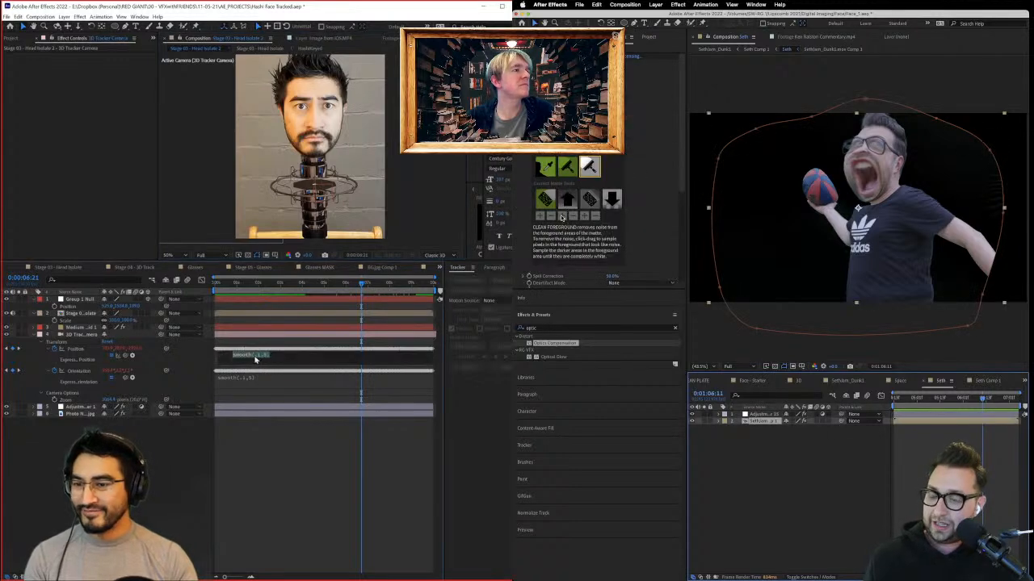
{"action": "scroll", "coordinate": [522, 185], "scroll_direction": "down", "scroll_amount": 5}
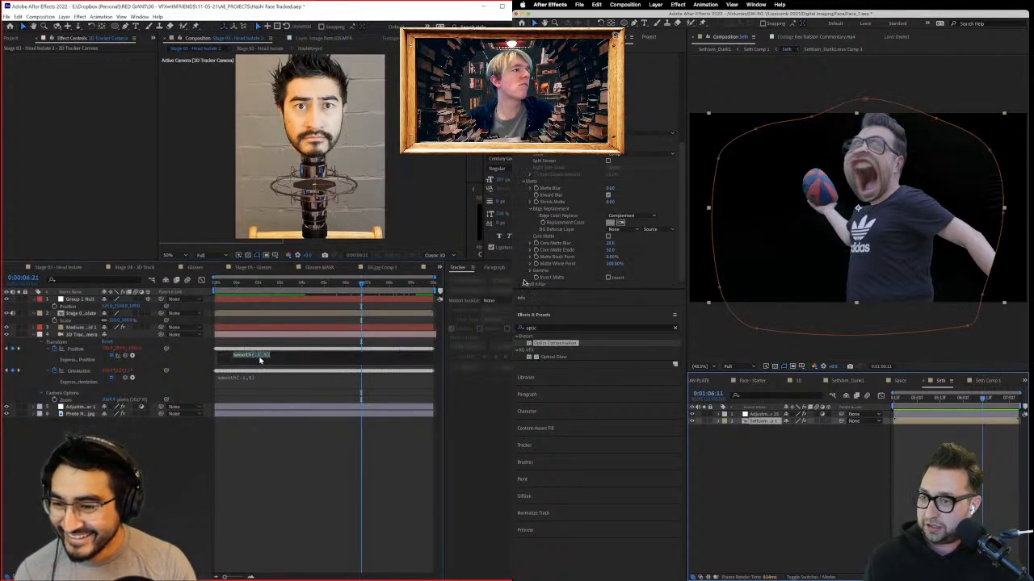
{"action": "scroll", "coordinate": [524, 284], "scroll_direction": "down", "scroll_amount": 5}
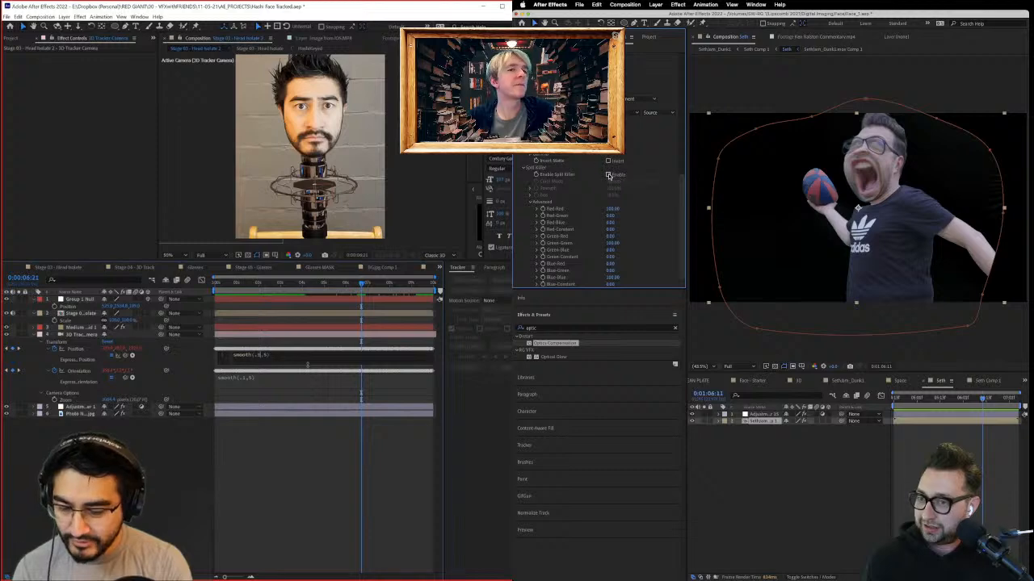
{"action": "left_click", "coordinate": [609, 175]}
Step: Set the tracker camera's Position and Orientation expressions to smooth(.08,5) and queue the dunk composition for rendering
{"action": "type", "text": "08"}
{"action": "left_click", "coordinate": [260, 377]}
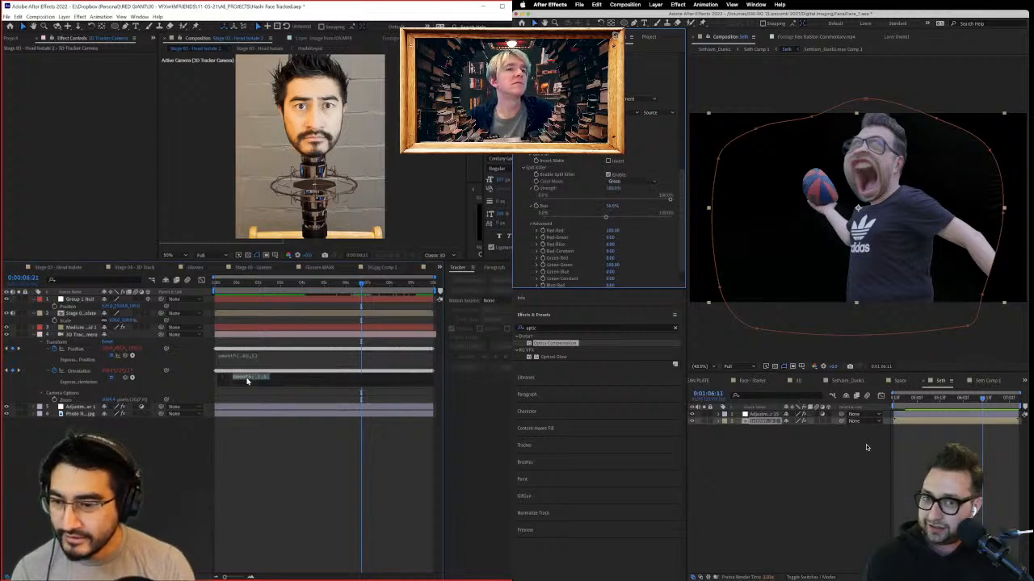
{"action": "left_click", "coordinate": [856, 381]}
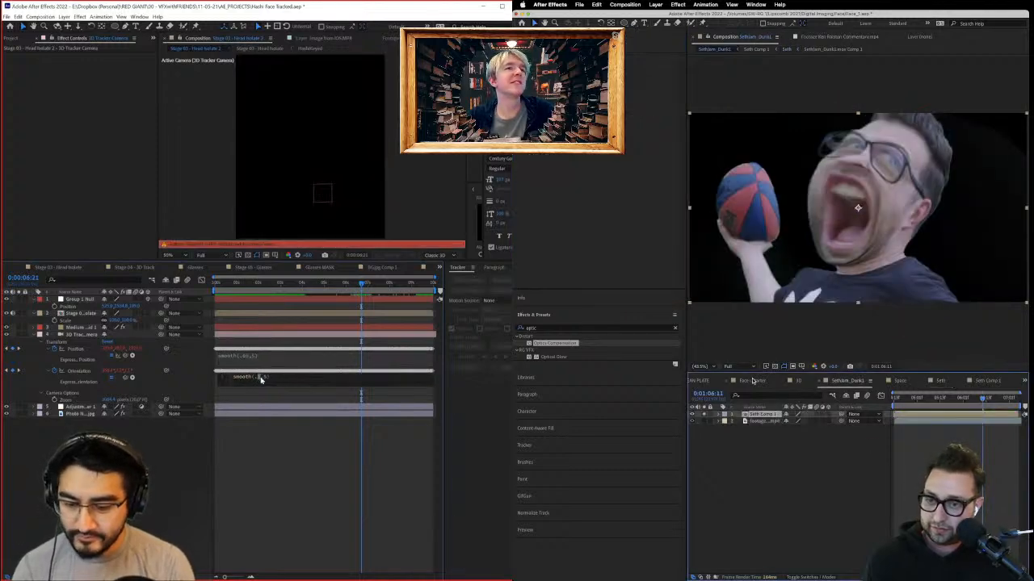
{"action": "key", "text": "ctrl+super+m"}
{"action": "left_click", "coordinate": [266, 401]}
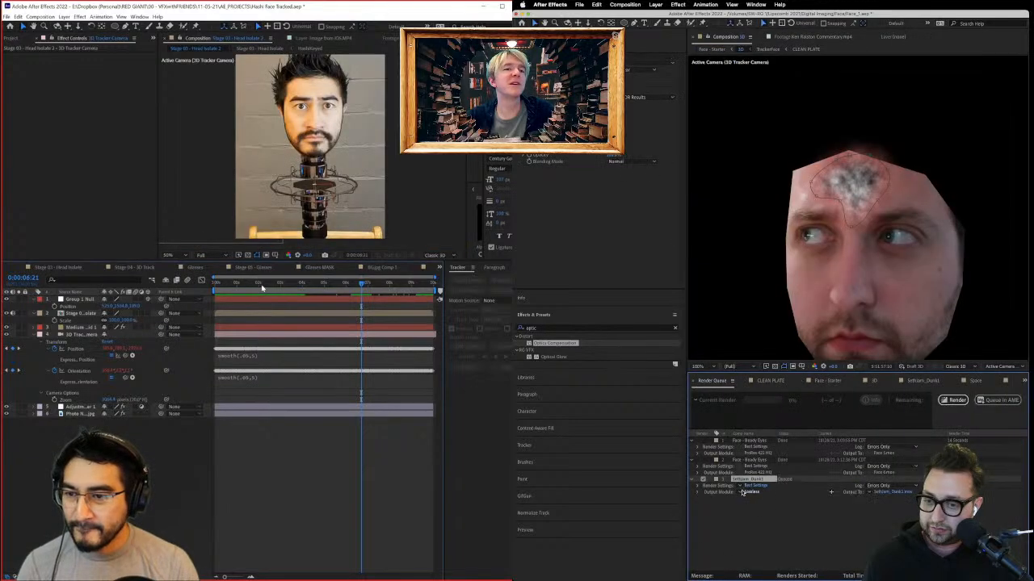
Step: Set the dunk render's output module to Lossless with Alpha and choose the 2021_11_05 renders folder as its destination
{"action": "left_click", "coordinate": [737, 493]}
{"action": "left_click", "coordinate": [266, 285]}
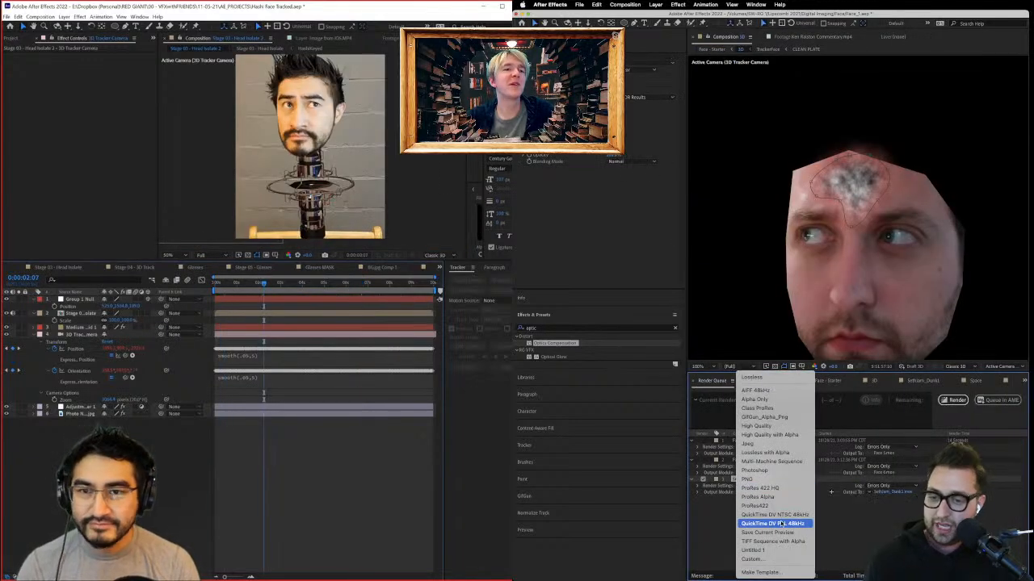
{"action": "left_click", "coordinate": [776, 453]}
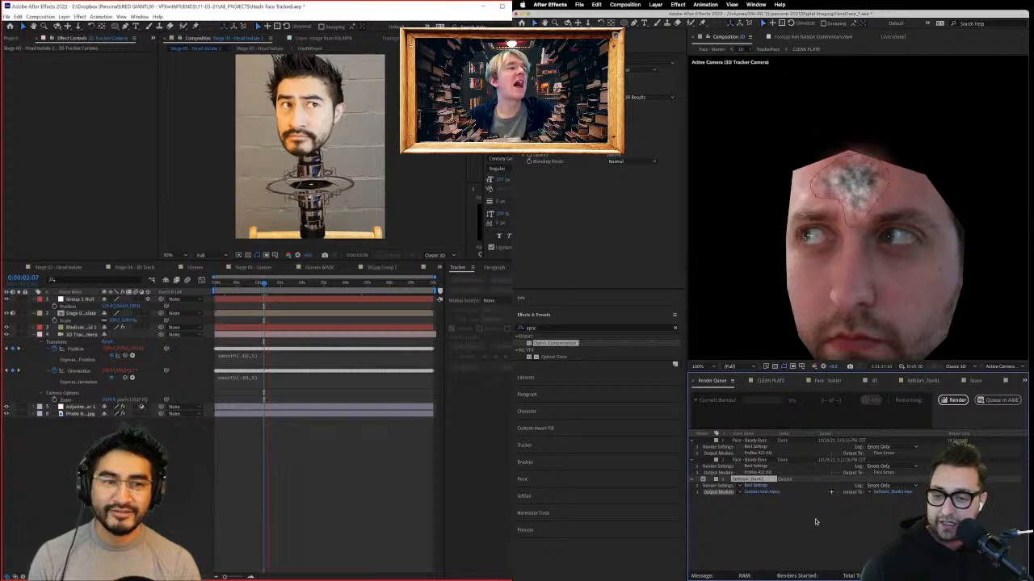
{"action": "left_click", "coordinate": [895, 494]}
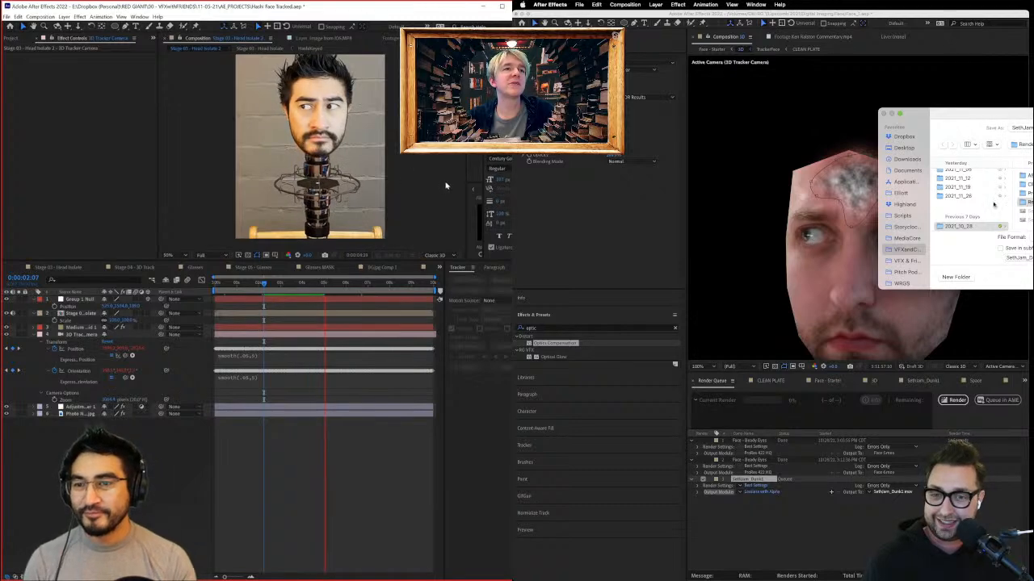
{"action": "scroll", "coordinate": [993, 204], "scroll_direction": "up", "scroll_amount": 2}
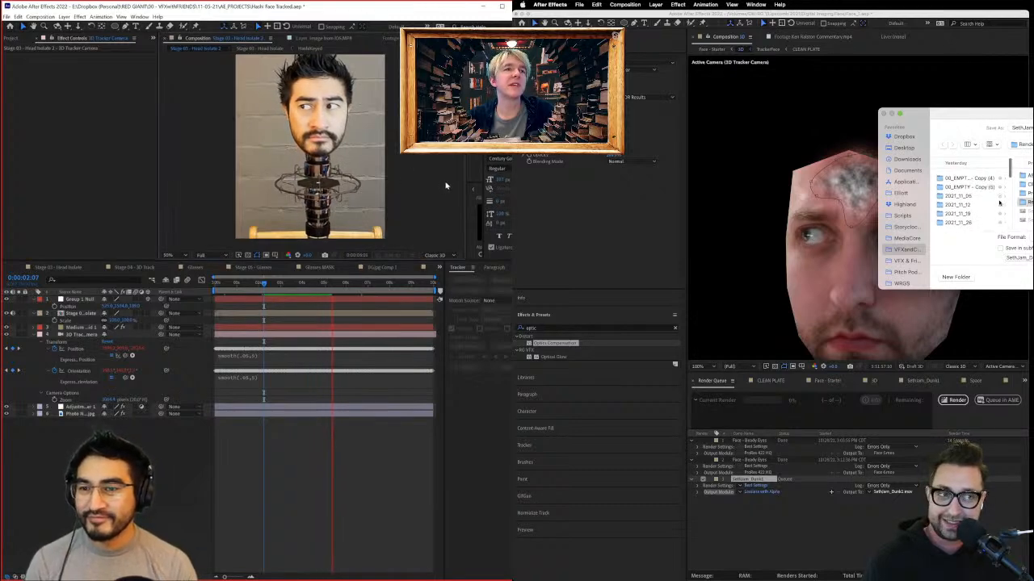
{"action": "left_click", "coordinate": [975, 194]}
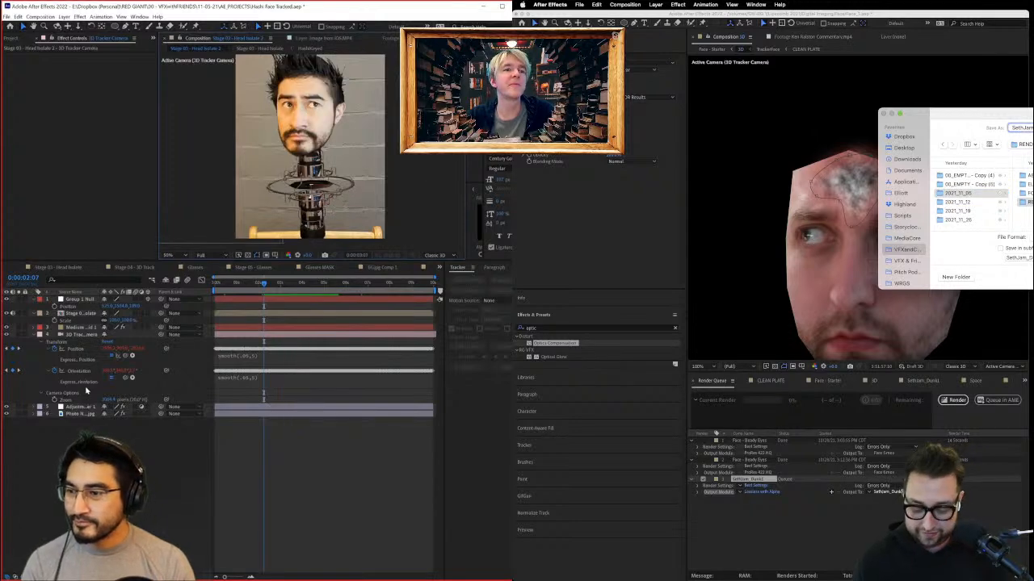
Step: Save the tracked head project and start rendering the queued dunk composition
{"action": "key", "text": "ctrl+s"}
{"action": "key", "text": "Return"}
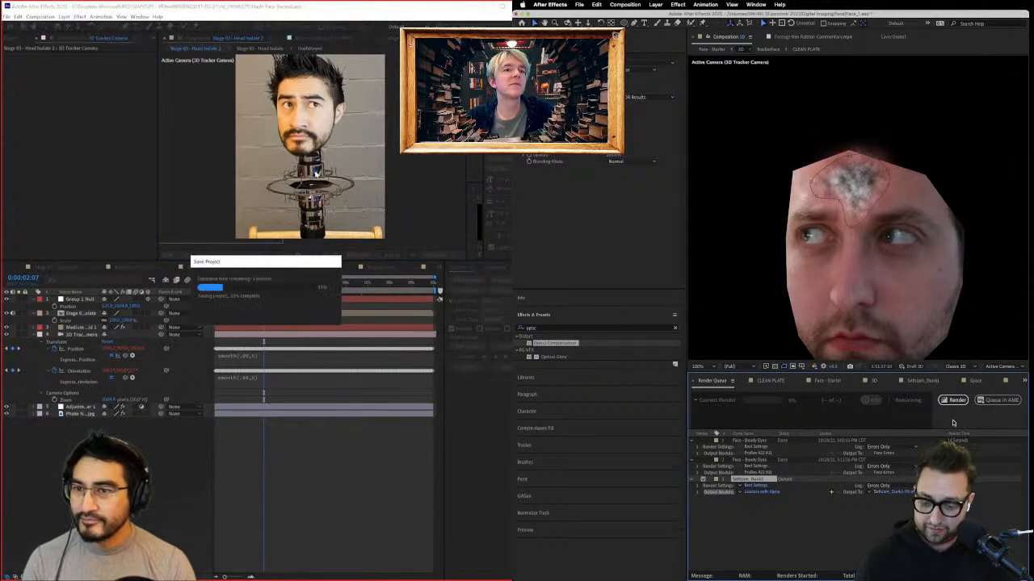
{"action": "key", "text": "grave"}
{"action": "scroll", "coordinate": [315, 175], "scroll_direction": "down", "scroll_amount": 2}
{"action": "left_click", "coordinate": [954, 55]}
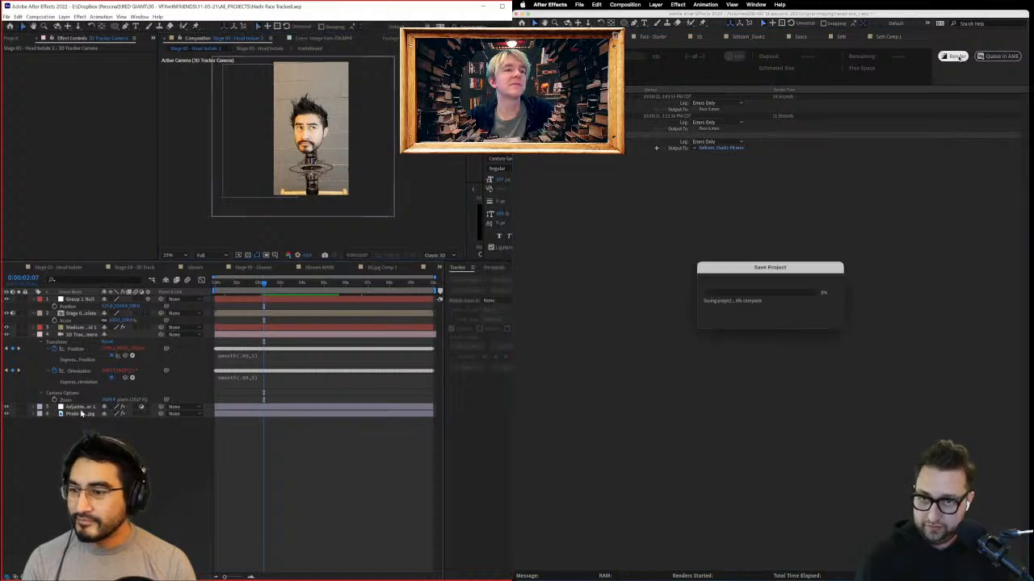
Step: Take the adjustment layer and background photo out of the head composition and pre-compose all remaining layers as Pre-comp 1
{"action": "left_click", "coordinate": [81, 407]}
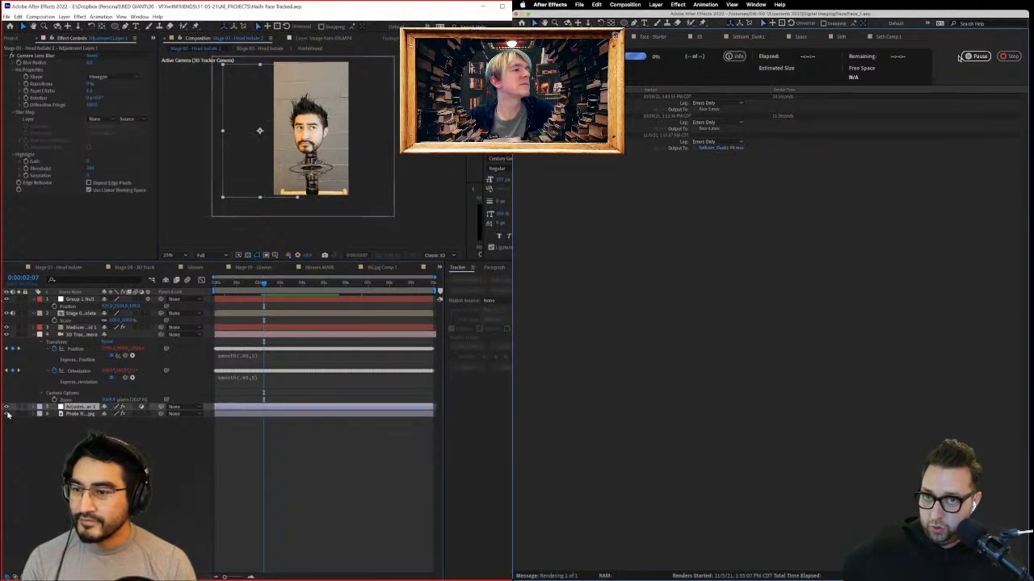
{"action": "left_click", "coordinate": [55, 420]}
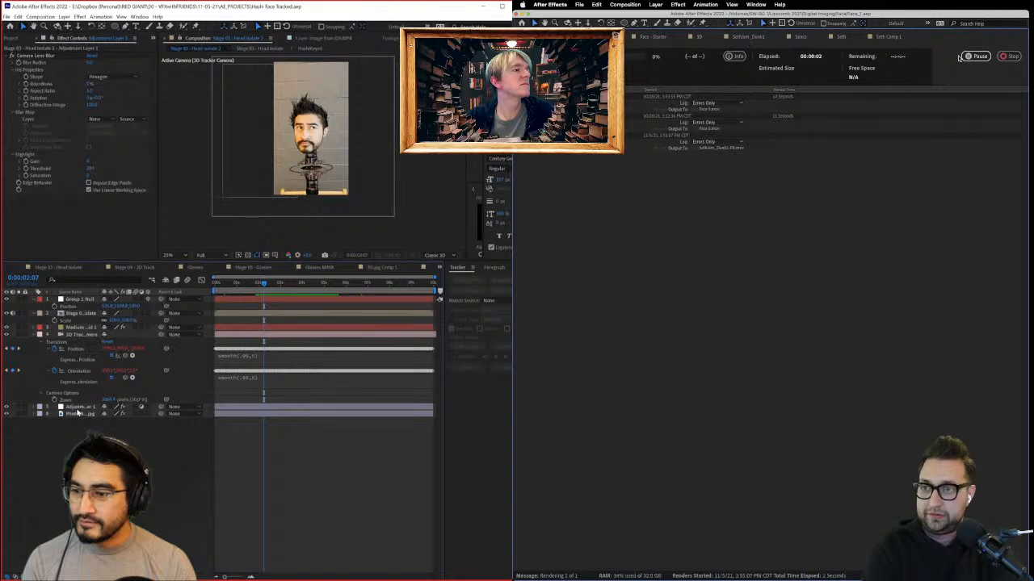
{"action": "key", "text": "Delete"}
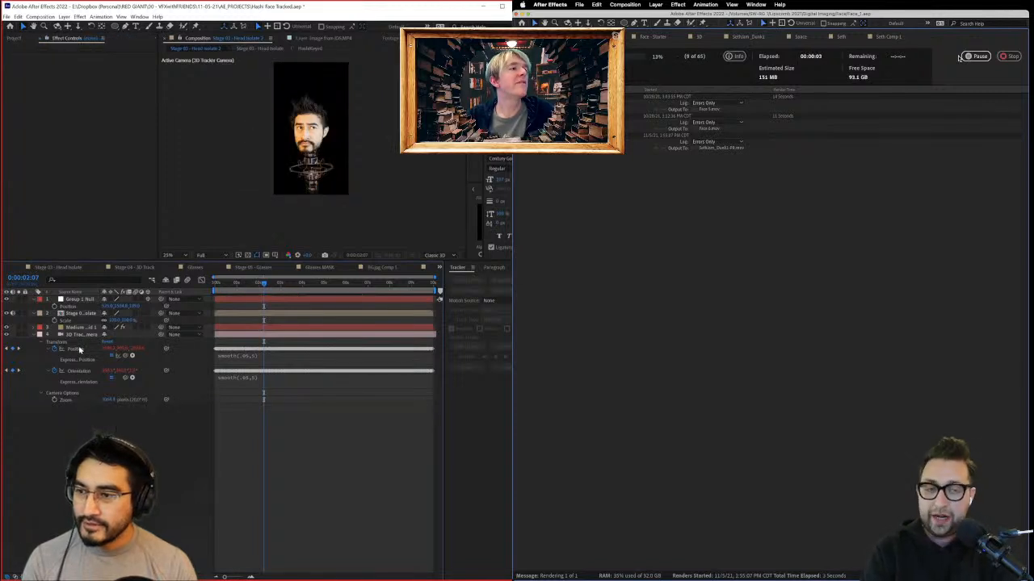
{"action": "key", "text": "ctrl+a"}
{"action": "left_click", "coordinate": [64, 17]}
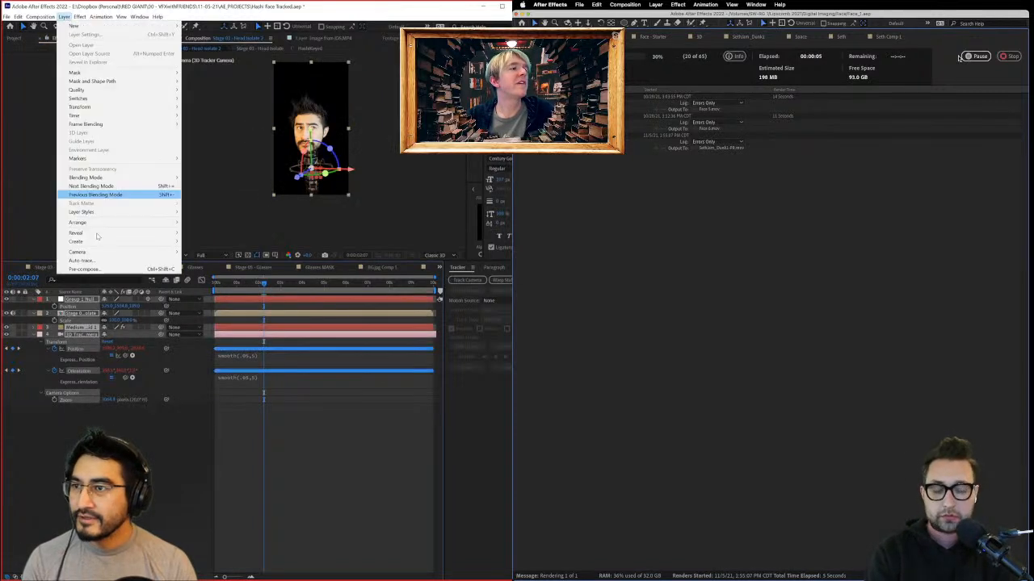
{"action": "left_click", "coordinate": [94, 269]}
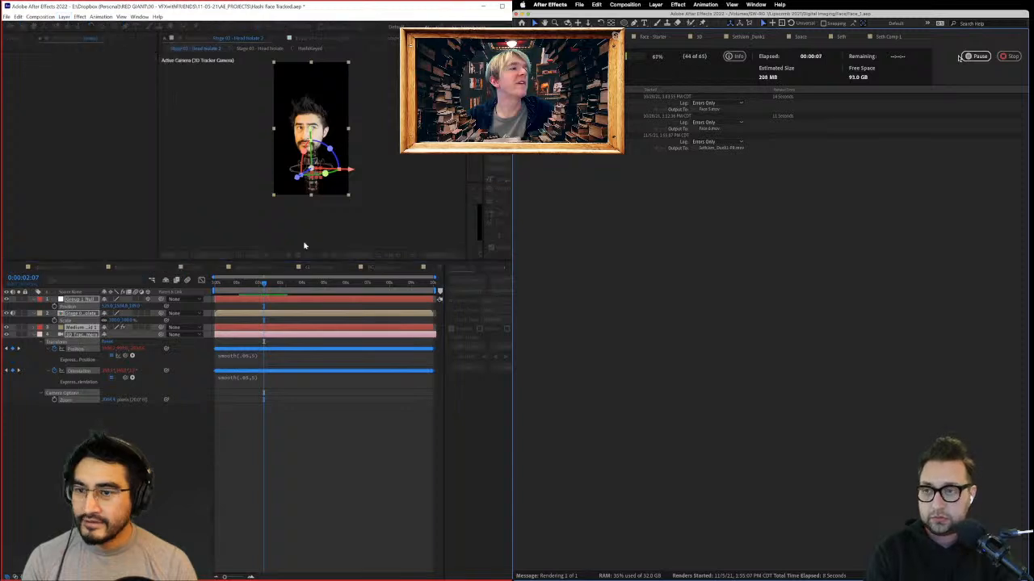
{"action": "key", "text": "Return"}
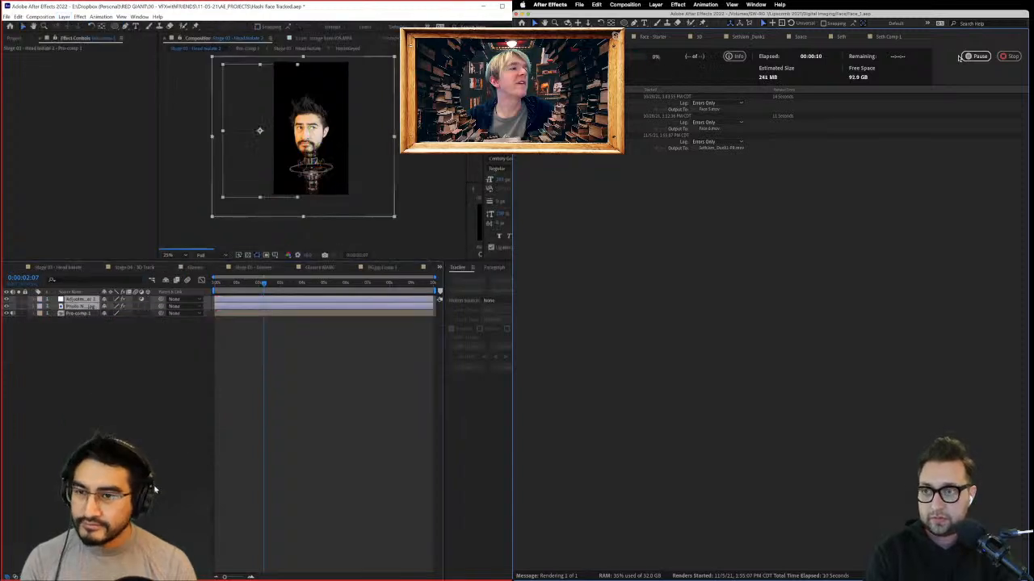
Step: Place Pre-comp 1 above the restored adjustment layer and background photo
{"action": "left_click", "coordinate": [85, 307]}
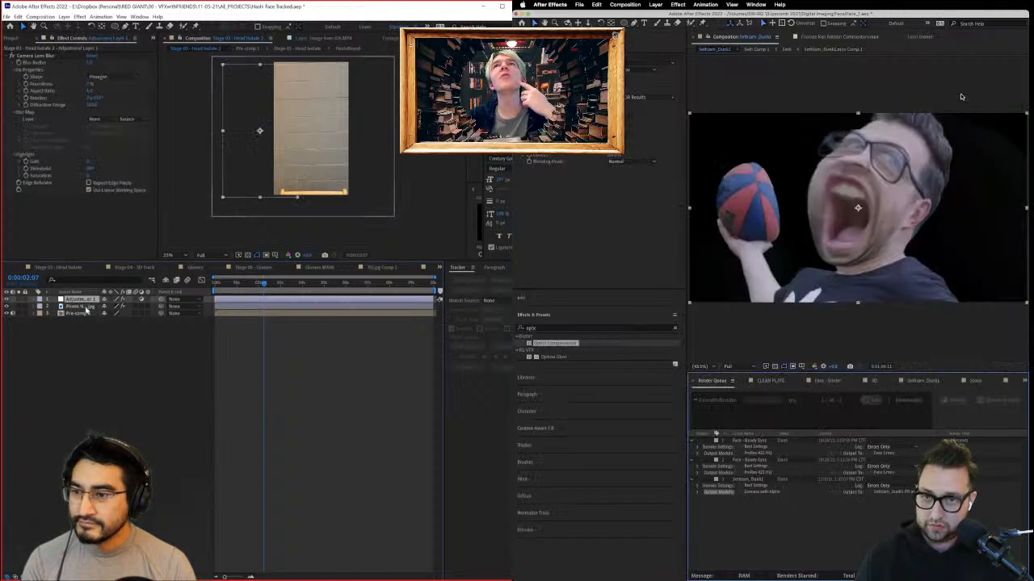
{"action": "mouse_move", "coordinate": [85, 311]}
{"action": "left_mouse_down"}
{"action": "mouse_move", "coordinate": [83, 336]}
{"action": "mouse_move", "coordinate": [84, 310]}
{"action": "left_mouse_up"}
{"action": "left_click", "coordinate": [81, 299]}
Step: Return to the dunk composition and unsolo its nested dunk pre-comp to show the Particular streaks background
{"action": "left_click", "coordinate": [918, 383]}
{"action": "scroll", "coordinate": [207, 108], "scroll_direction": "up", "scroll_amount": 1}
{"action": "left_click", "coordinate": [692, 421]}
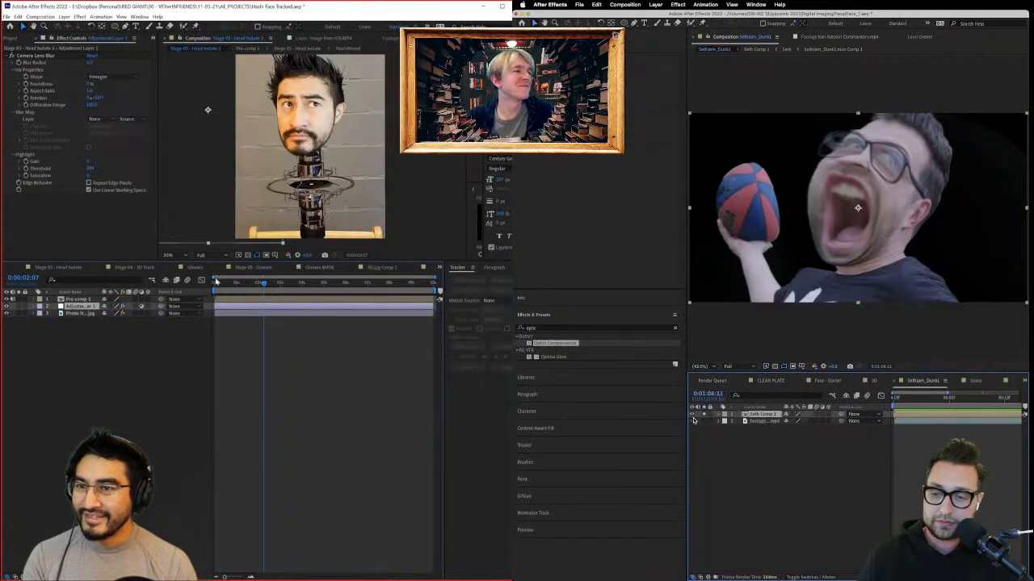
{"action": "left_click", "coordinate": [83, 332]}
{"action": "left_click", "coordinate": [705, 415]}
{"action": "left_click", "coordinate": [81, 313]}
{"action": "left_click", "coordinate": [705, 415]}
{"action": "left_click", "coordinate": [79, 292]}
{"action": "left_click", "coordinate": [81, 299]}
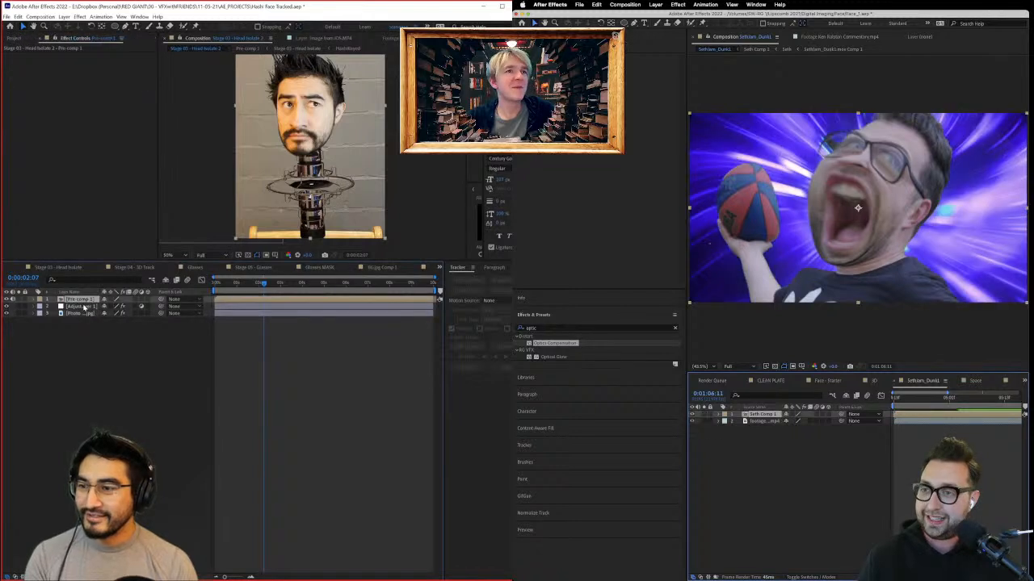
Step: Open the file import dialog in the dunk project
{"action": "key", "text": "super+0"}
{"action": "left_click", "coordinate": [84, 313]}
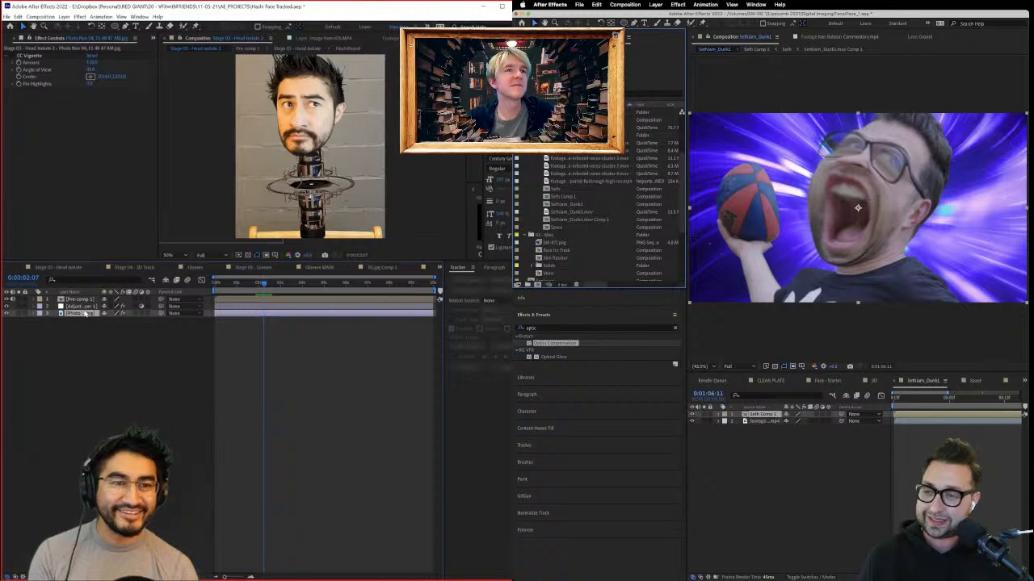
{"action": "key", "text": "super+i"}
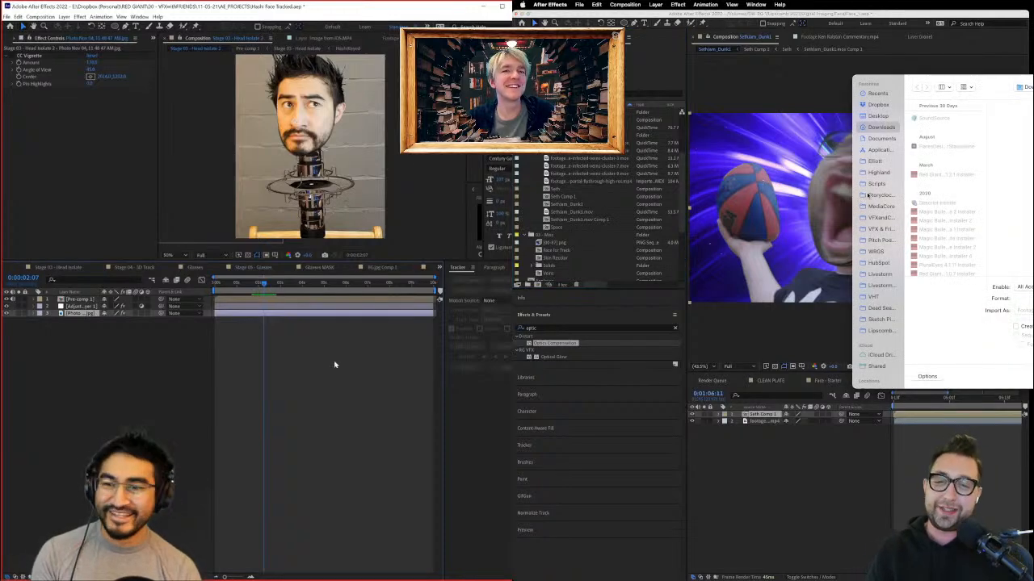
{"action": "left_click", "coordinate": [126, 317]}
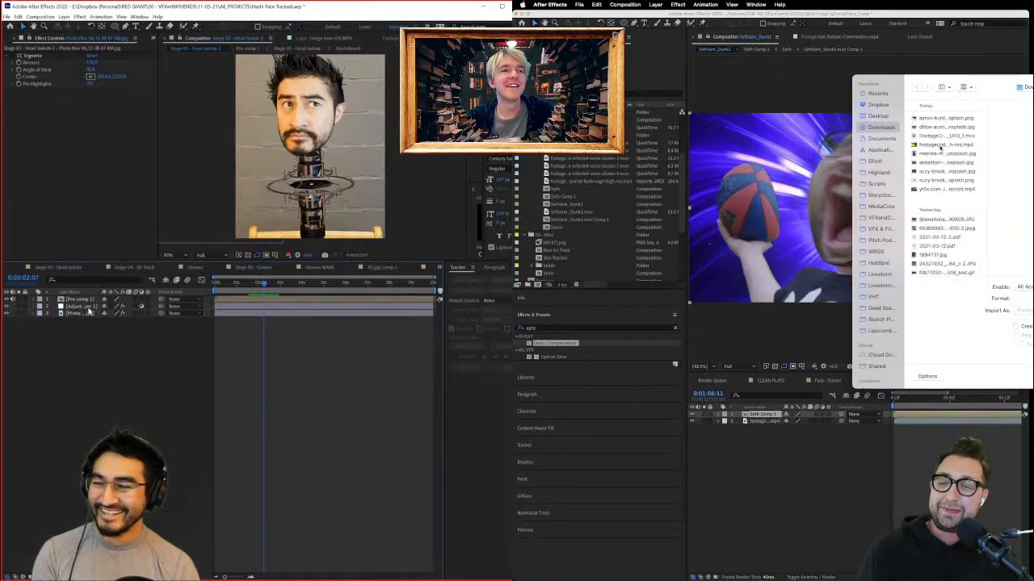
{"action": "left_click", "coordinate": [86, 299]}
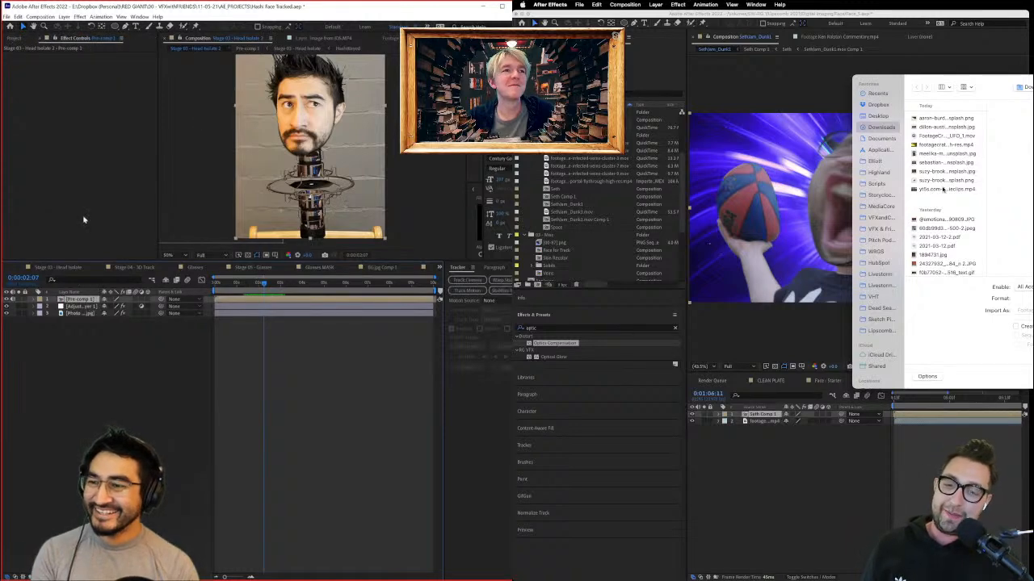
{"action": "left_click", "coordinate": [202, 136]}
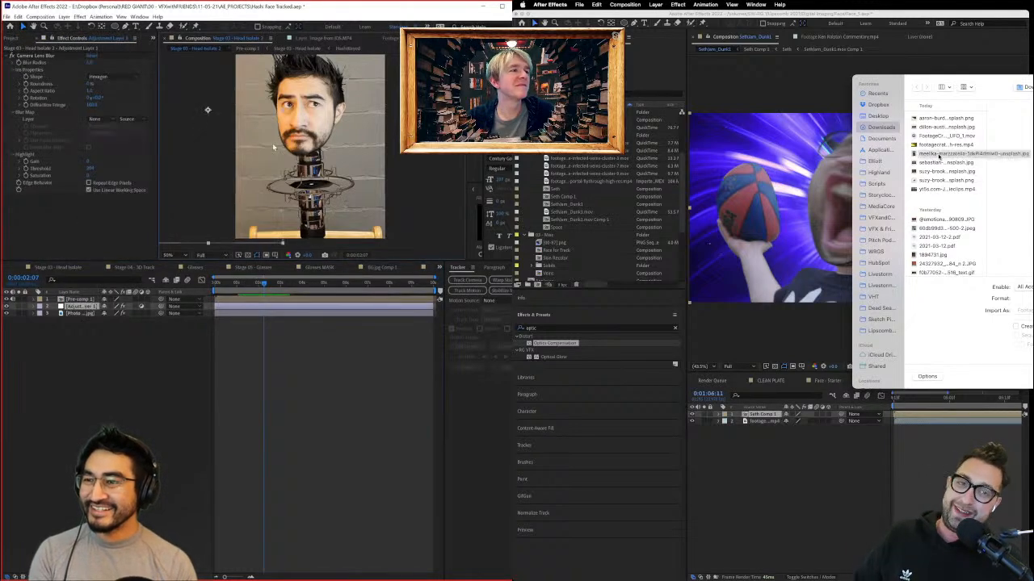
Step: Apply the Drop Shadow effect to Pre-comp 1 in the head composition
{"action": "left_click", "coordinate": [81, 299]}
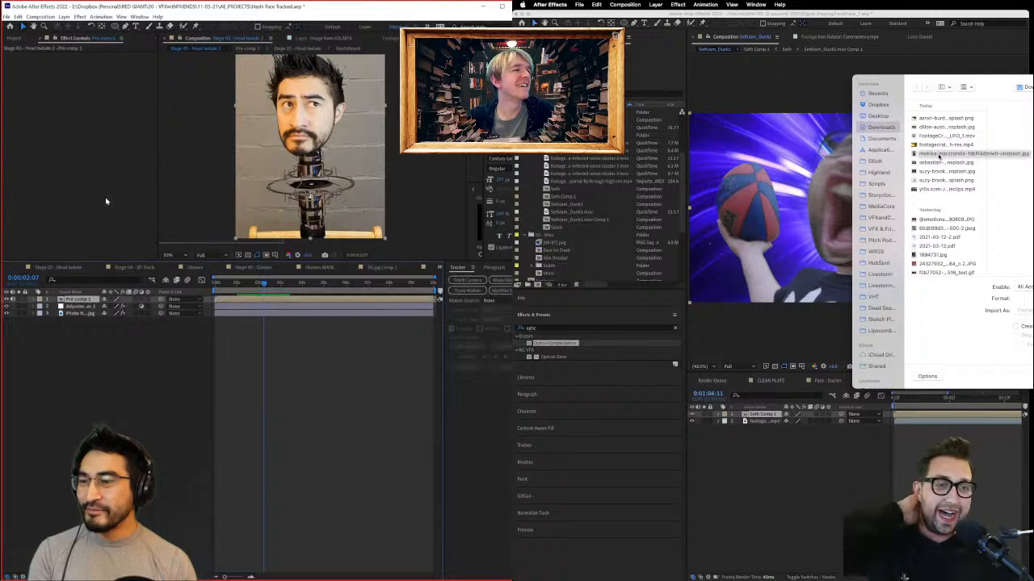
{"action": "key", "text": "ctrl+space"}
{"action": "type", "text": "drop"}
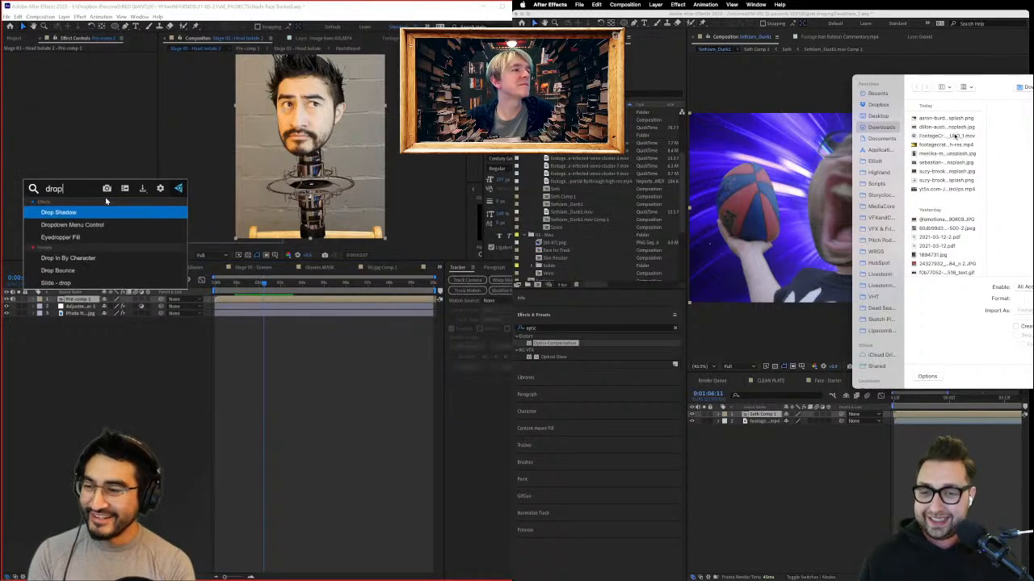
{"action": "key", "text": "Return"}
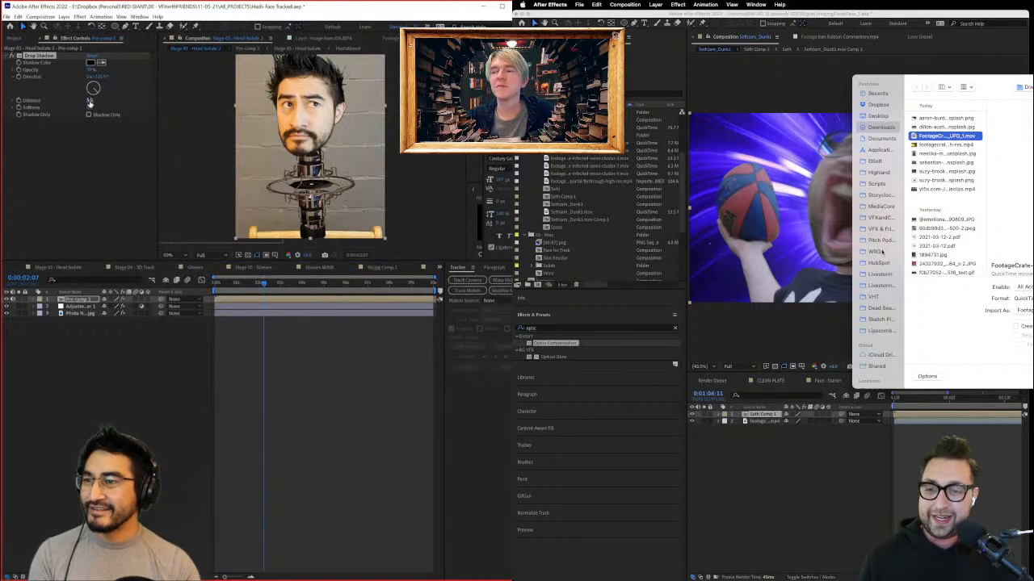
Step: Increase the Drop Shadow's distance and softness and adjust its direction on Pre-comp 1, while locating the dunk render in the RENDERS folder
{"action": "left_click_drag", "start_coordinate": [89, 103], "coordinate": [149, 101]}
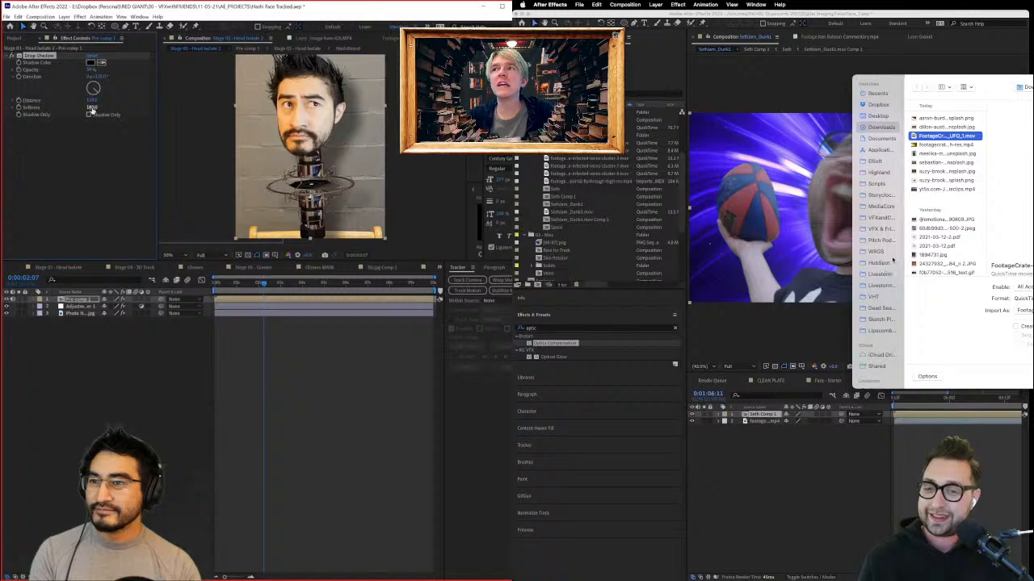
{"action": "left_click_drag", "start_coordinate": [90, 94], "coordinate": [102, 96]}
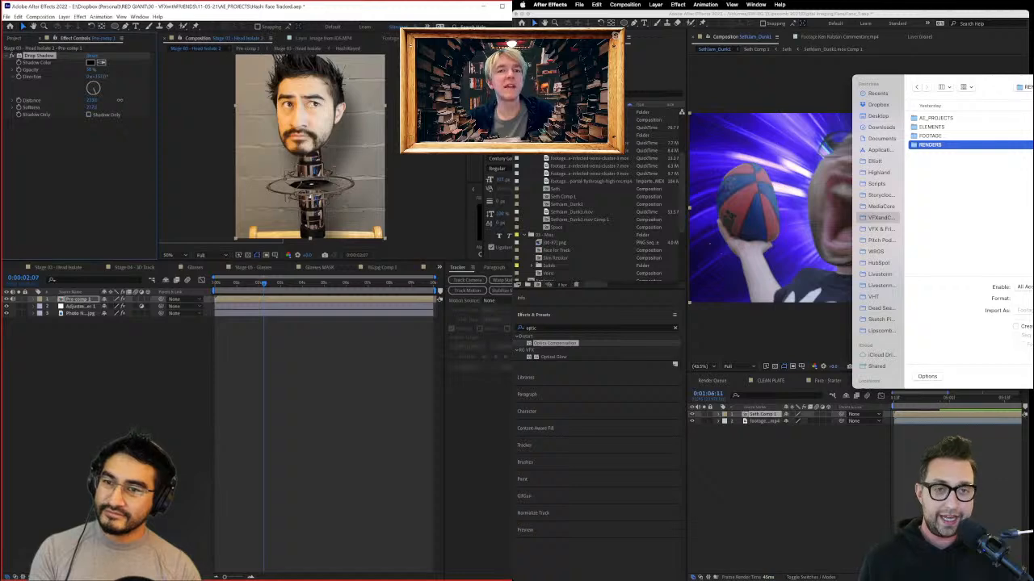
{"action": "left_click_drag", "start_coordinate": [94, 108], "coordinate": [86, 109]}
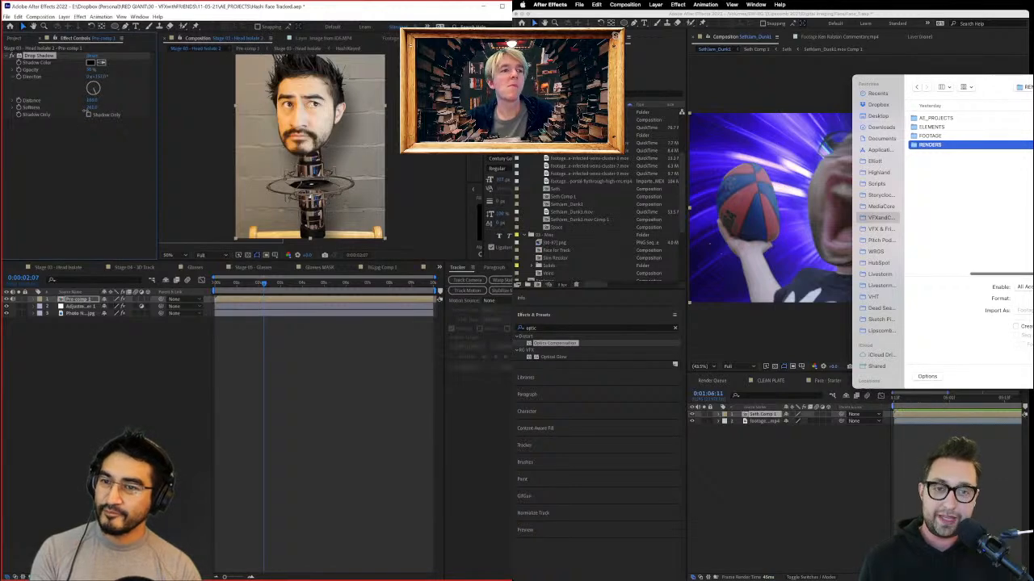
{"action": "left_click", "coordinate": [1031, 189]}
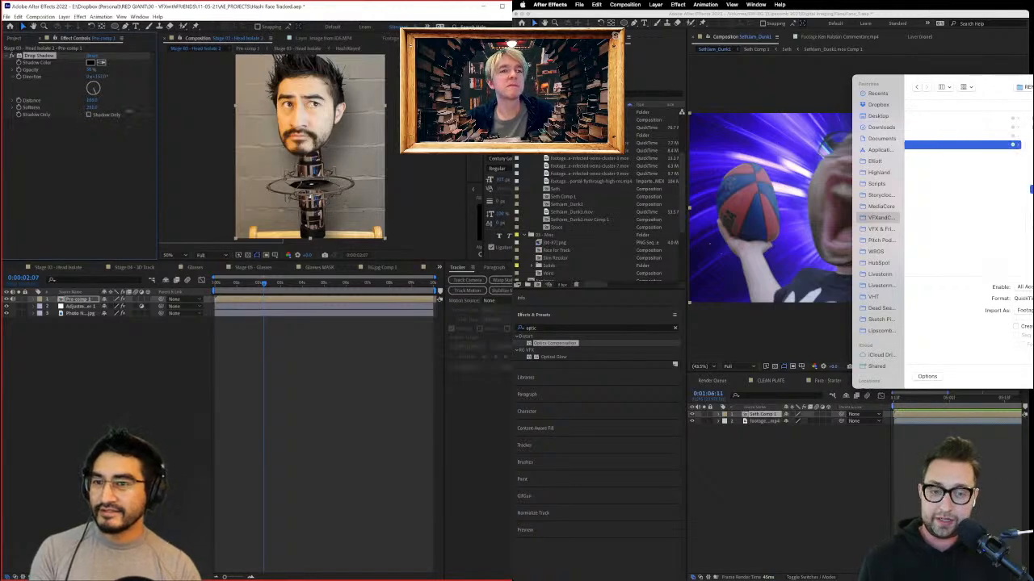
{"action": "left_click_drag", "start_coordinate": [92, 108], "coordinate": [171, 104]}
Step: Import the rendered dunk movie and place it between the dunk pre-comp and the wormhole background footage
{"action": "key", "text": "Return"}
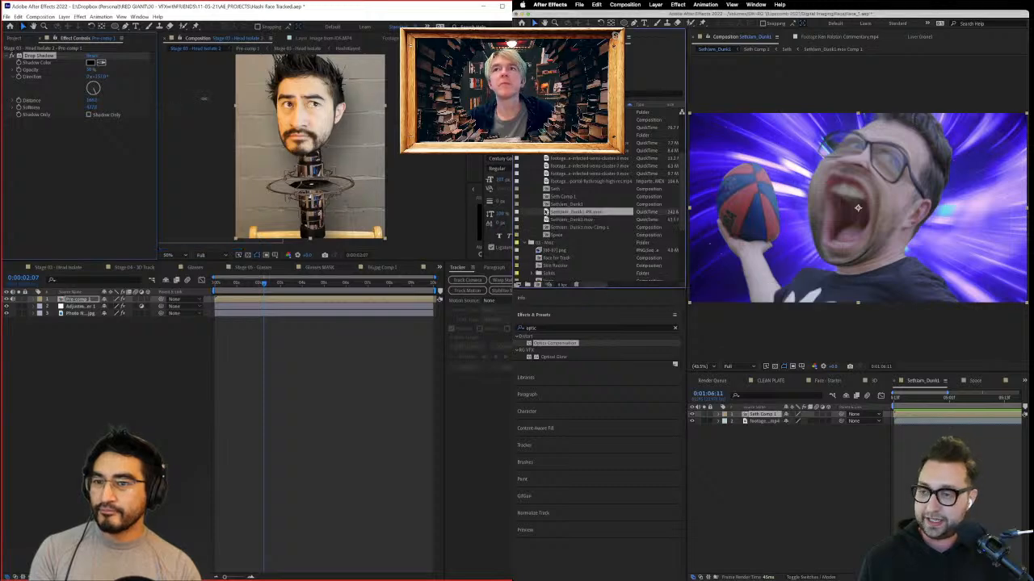
{"action": "left_click_drag", "start_coordinate": [771, 401], "coordinate": [768, 422]}
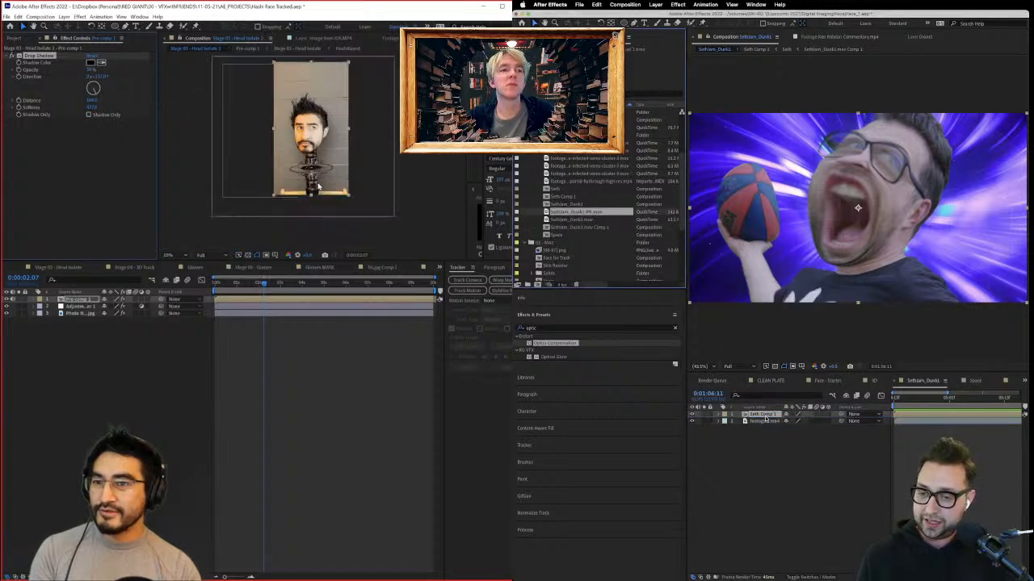
{"action": "left_click", "coordinate": [215, 282]}
Step: Apply Supercomp to the imported dunk render and wormhole footage, and open the Stage 03 - Head Isolate composition in the head project
{"action": "left_click", "coordinate": [763, 428]}
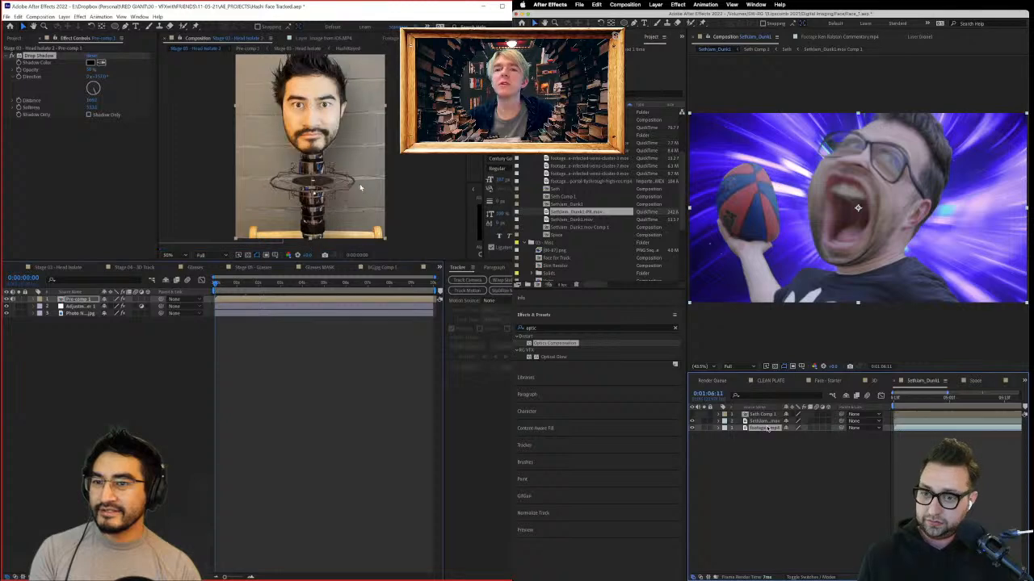
{"action": "left_click", "coordinate": [763, 421], "text": "shift"}
{"action": "left_click", "coordinate": [678, 4]}
{"action": "left_click", "coordinate": [134, 267]}
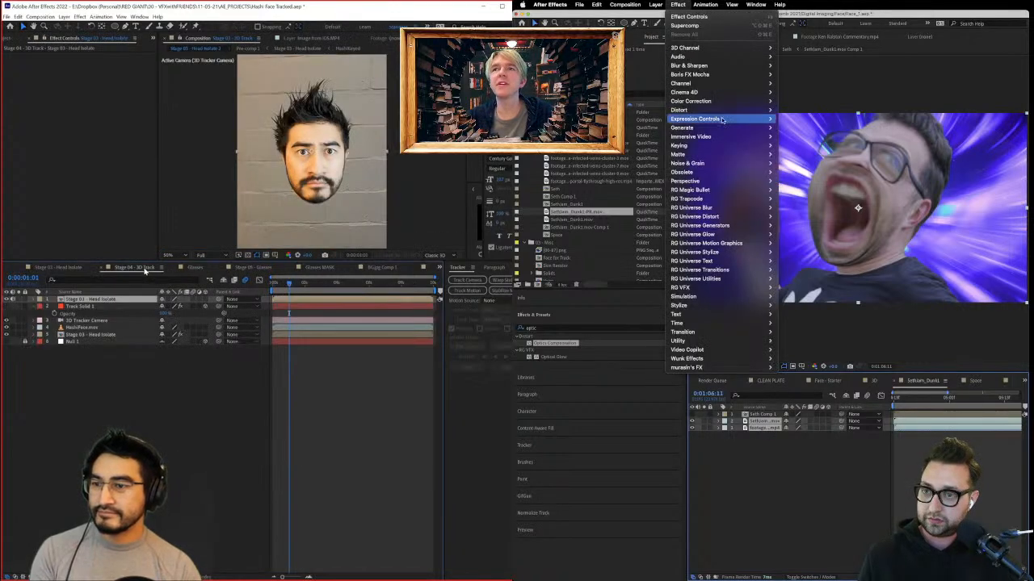
{"action": "mouse_move", "coordinate": [714, 288]}
{"action": "left_click", "coordinate": [57, 268]}
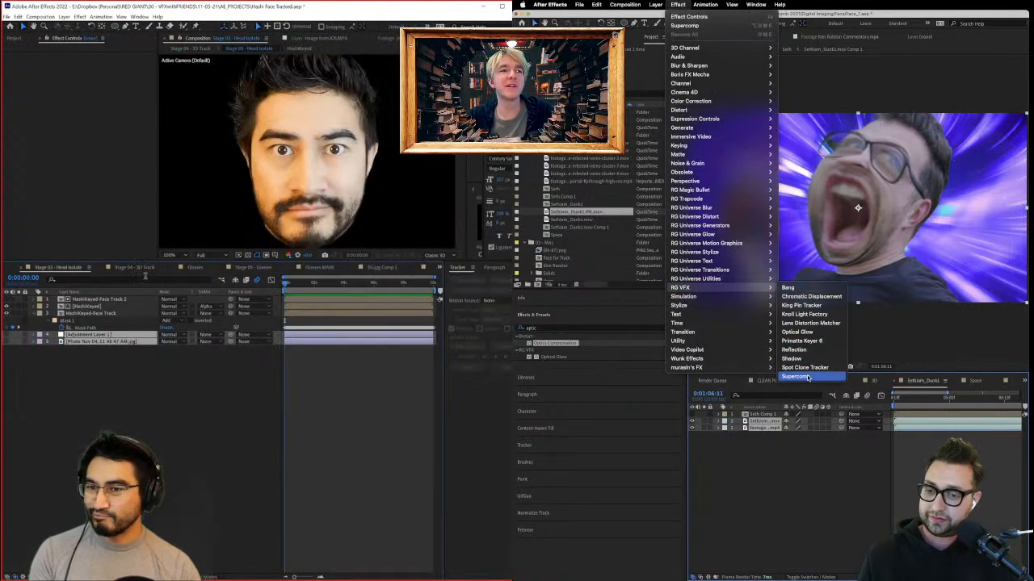
{"action": "left_click", "coordinate": [796, 376]}
Step: Set the mask feather on the HashKeyed-Face Track layer to 3 pixels
{"action": "left_click", "coordinate": [110, 334]}
{"action": "left_click", "coordinate": [117, 313]}
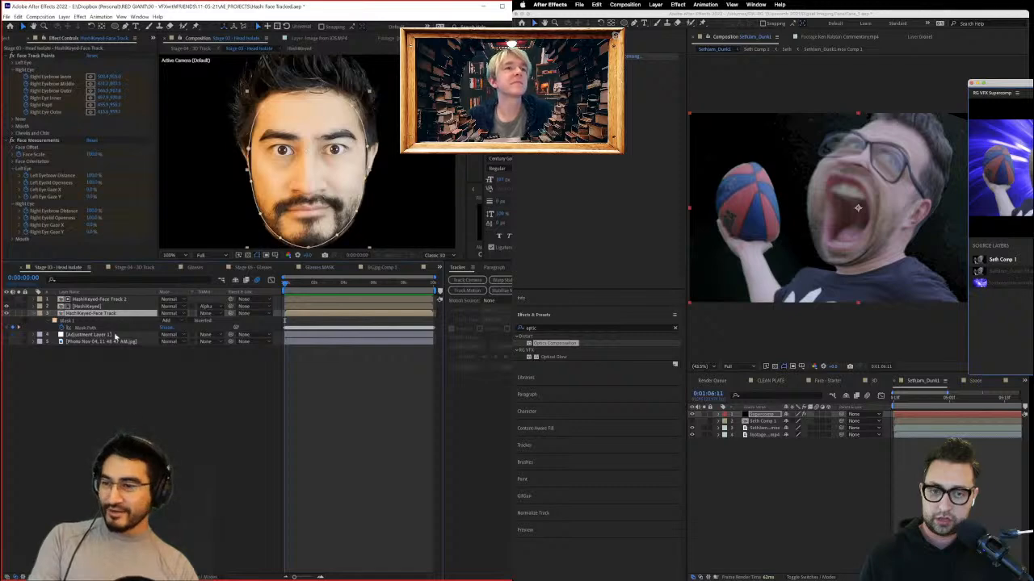
{"action": "key", "text": "f"}
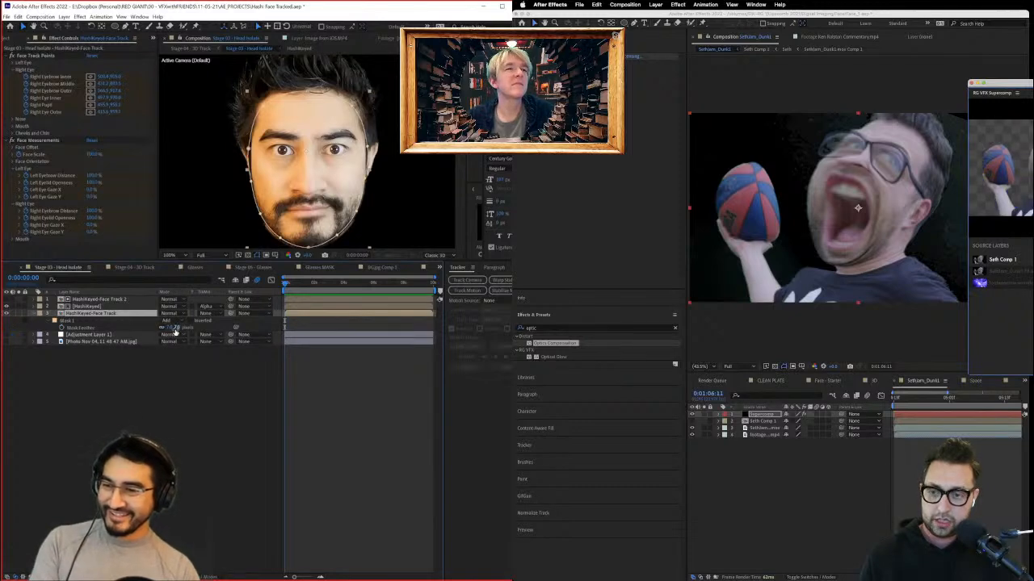
{"action": "left_click", "coordinate": [177, 328]}
{"action": "type", "text": "3"}
{"action": "left_click", "coordinate": [193, 391]}
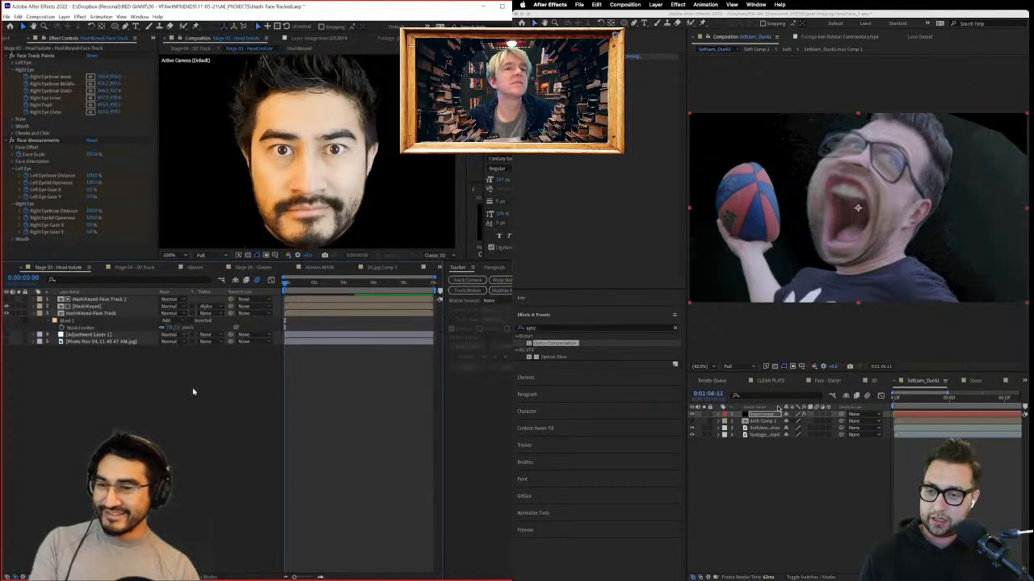
Step: Reveal all mask properties of the HashKeyed-Face Track layer, and select the dunk render in the other project
{"action": "left_click", "coordinate": [122, 314]}
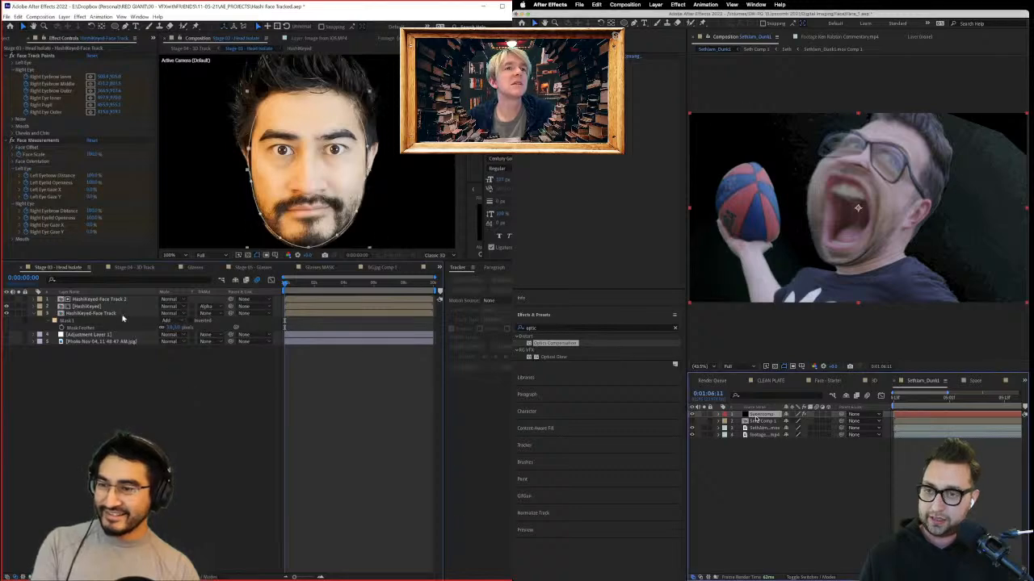
{"action": "key", "text": "u"}
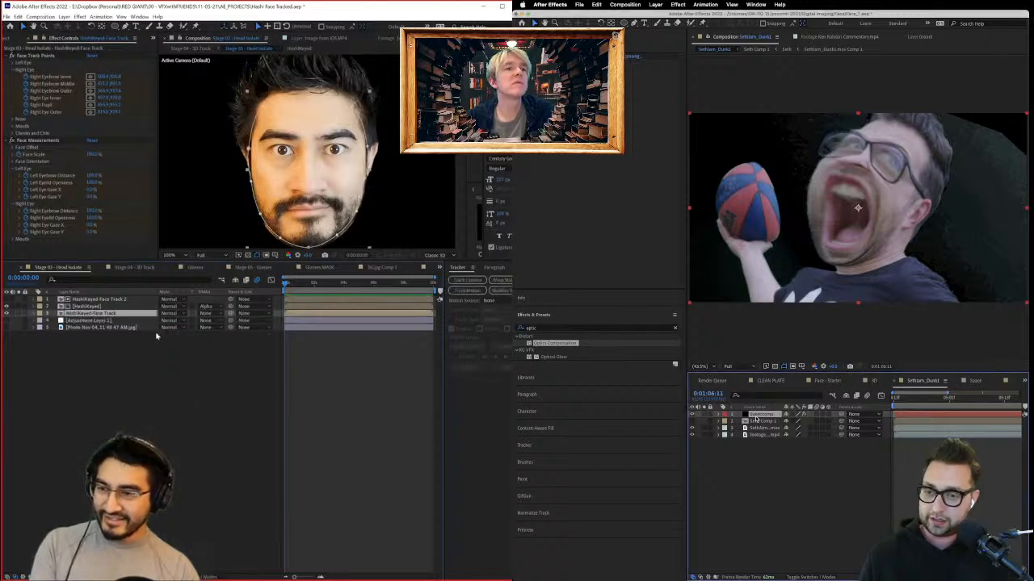
{"action": "left_click", "coordinate": [761, 434]}
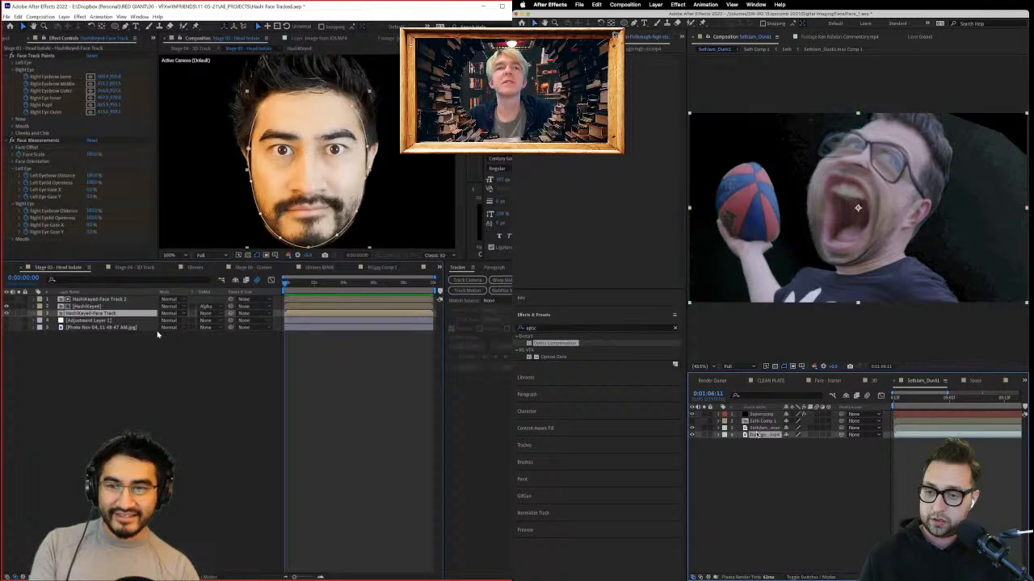
{"action": "left_click", "coordinate": [752, 428]}
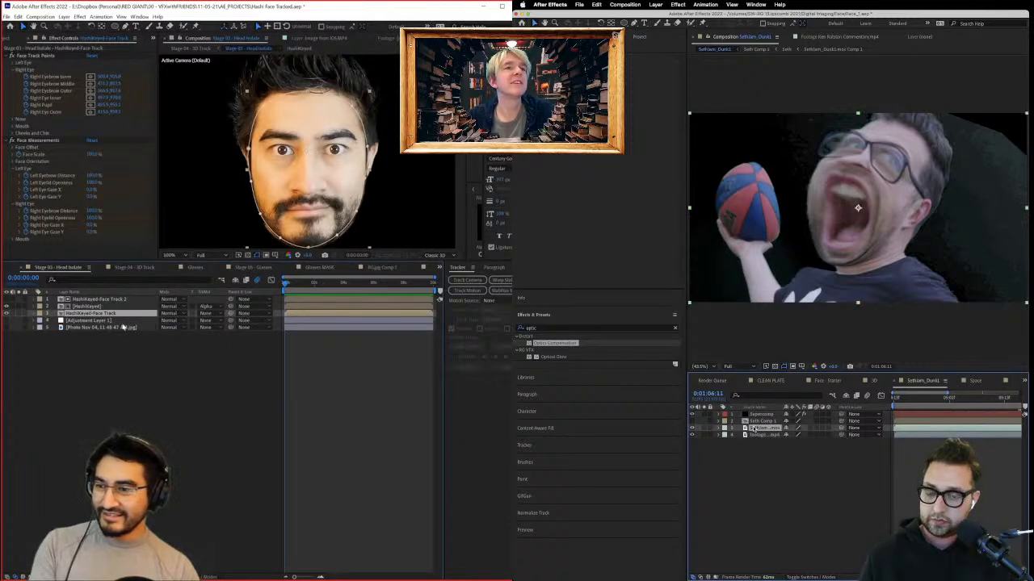
{"action": "key", "text": "u"}
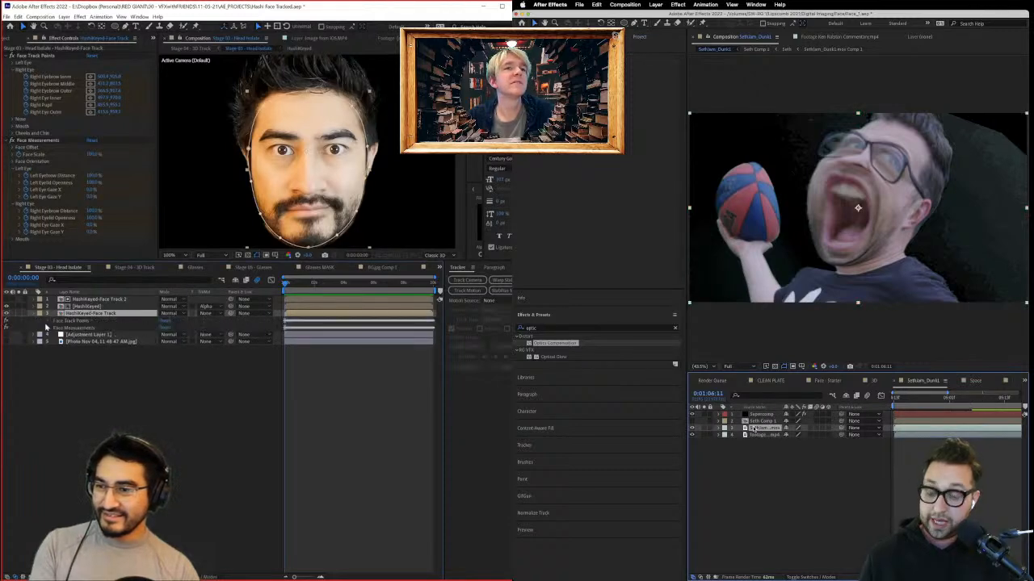
{"action": "key", "text": "m"}
{"action": "key", "text": "m"}
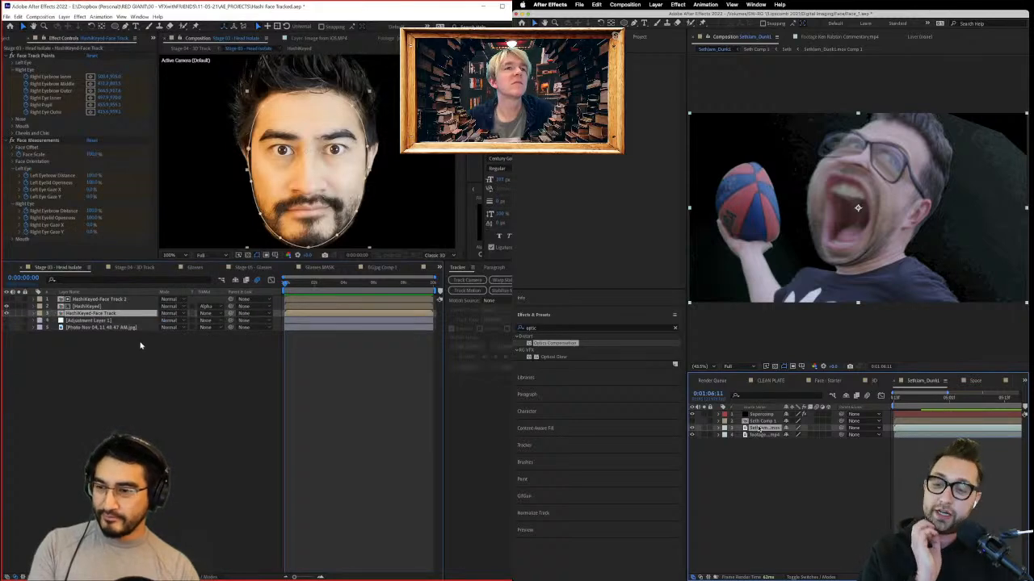
{"action": "key", "text": "m"}
{"action": "key", "text": "m"}
Step: Isolate the dunk render temporarily and check its keyed edges against the transparency grid
{"action": "left_click", "coordinate": [703, 428]}
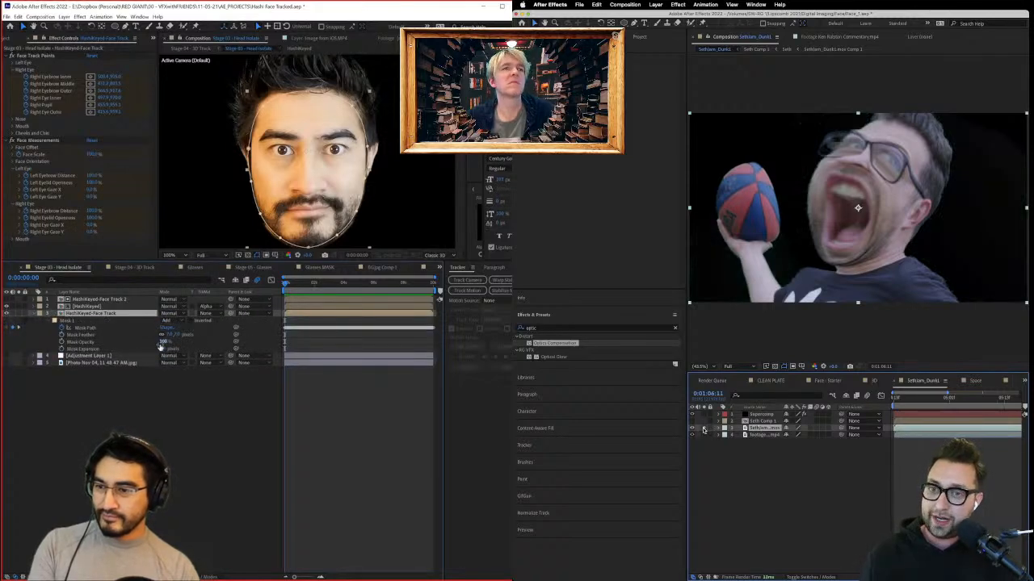
{"action": "left_click", "coordinate": [773, 367]}
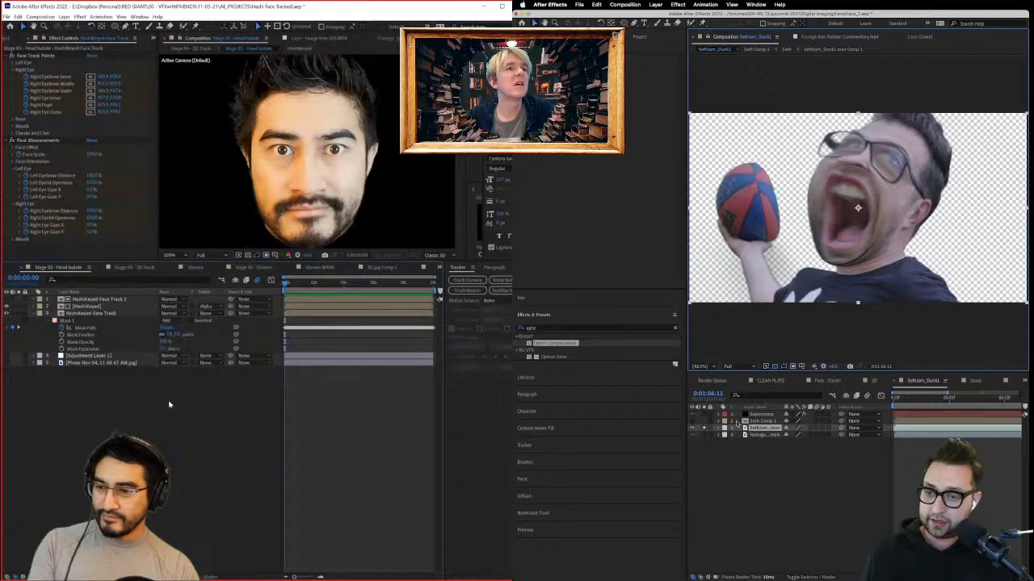
{"action": "left_click", "coordinate": [704, 428]}
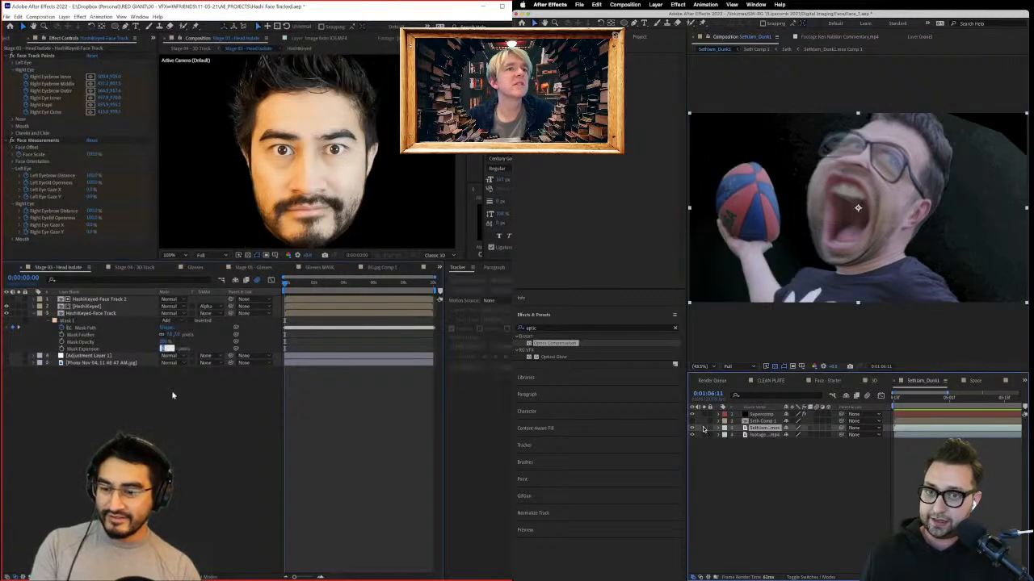
Step: Confirm the face track mask's expansion value and save the head project
{"action": "key", "text": "Return"}
{"action": "key", "text": "ctrl+s"}
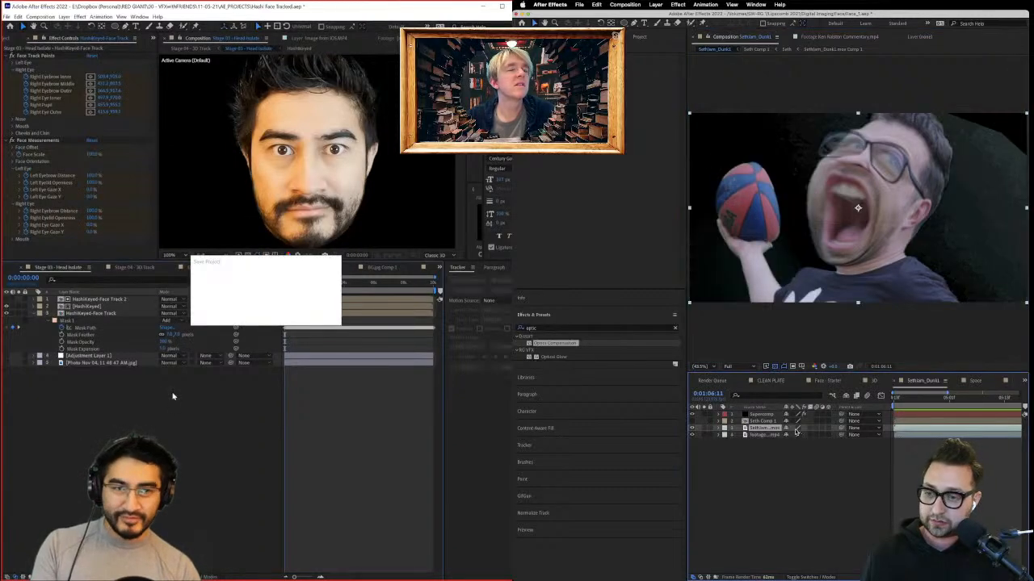
Step: Apply the Levels effect to the dunk render, and return to the Stage 03 - Head Isolate 2 composition in the head project
{"action": "key", "text": "ctrl+space"}
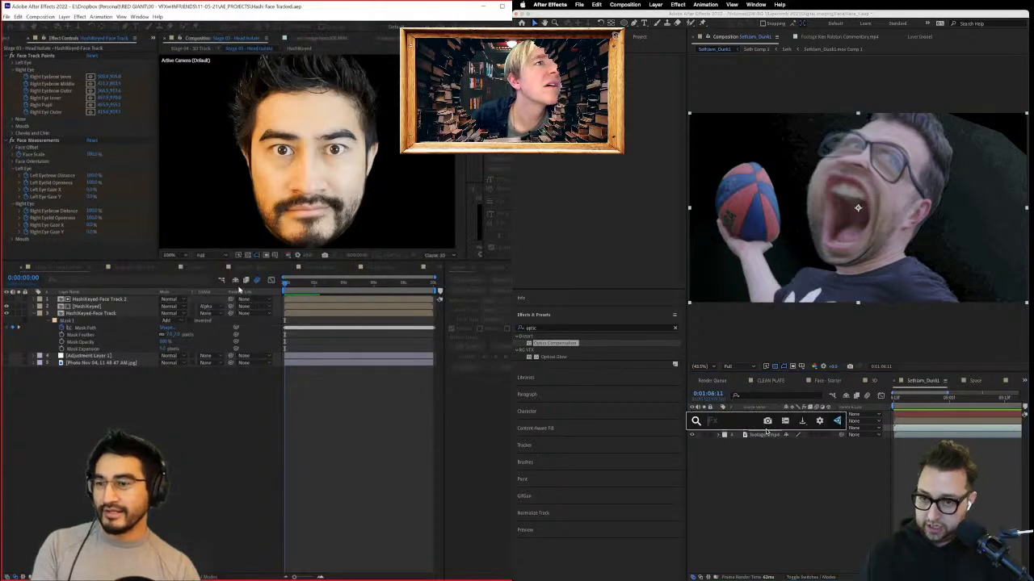
{"action": "left_click", "coordinate": [134, 269]}
{"action": "type", "text": "curv"}
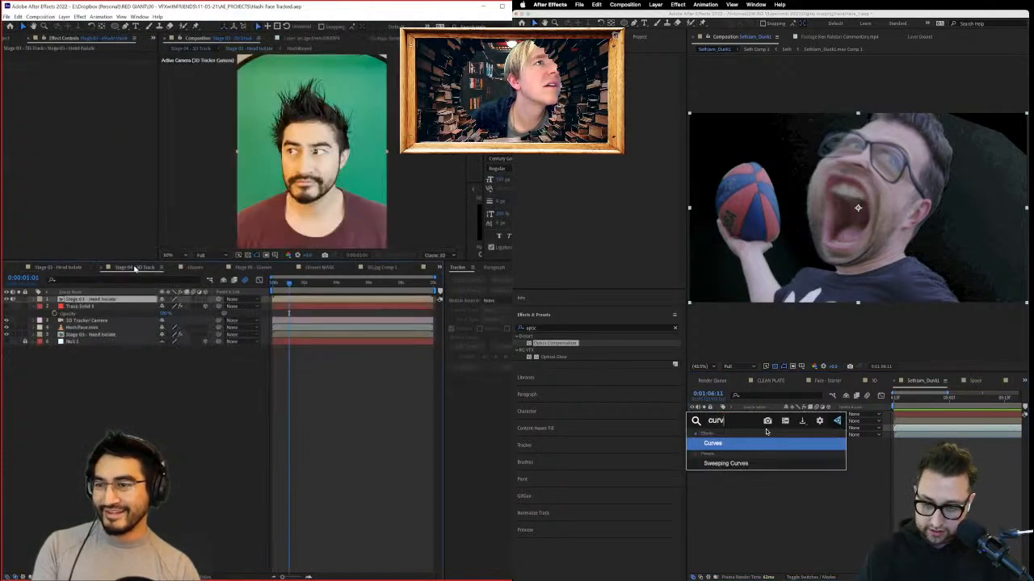
{"action": "left_click", "coordinate": [440, 268]}
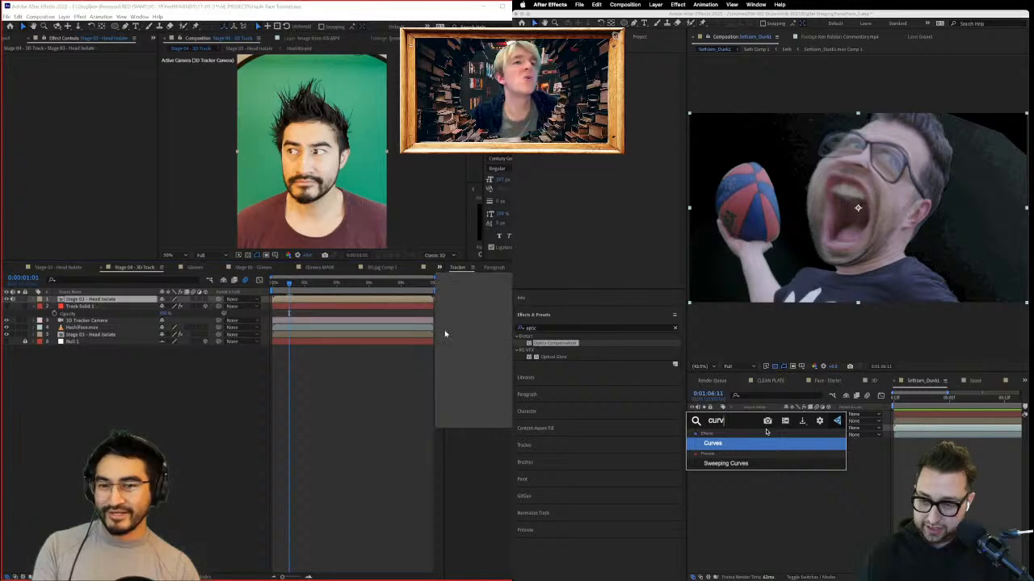
{"action": "key", "text": "super+a"}
{"action": "type", "text": "lev"}
{"action": "left_click", "coordinate": [466, 428]}
{"action": "key", "text": "Return"}
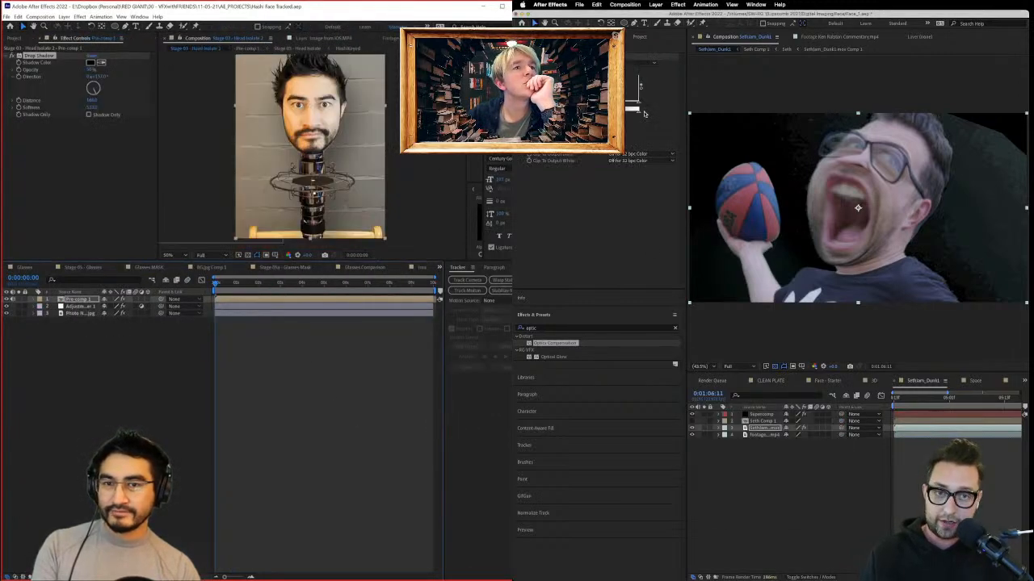
Step: Switch the dunk render's Levels effect to the Alpha channel to clean up its matte, and preview the head composition
{"action": "left_click", "coordinate": [632, 74]}
{"action": "key", "text": "space"}
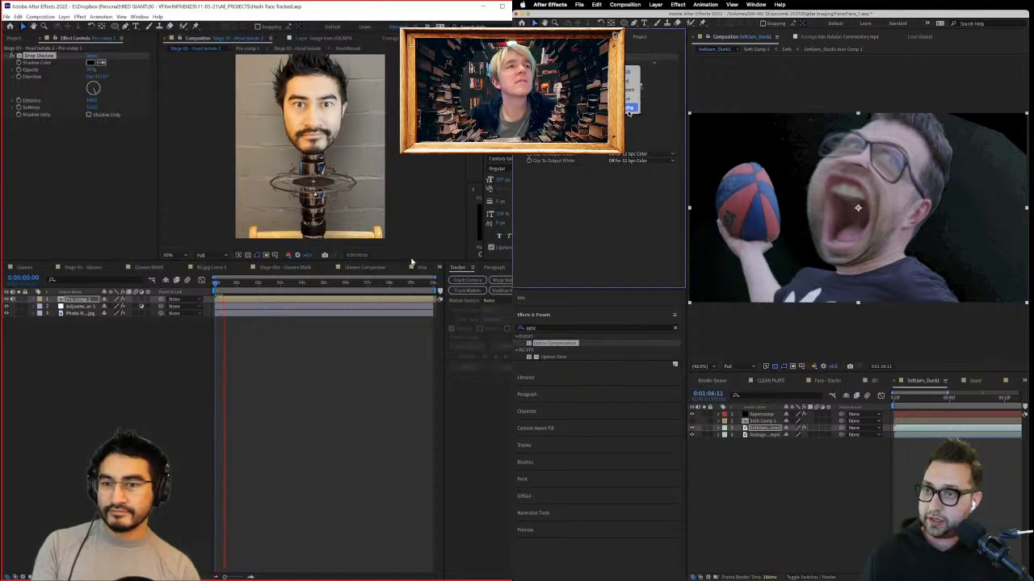
{"action": "left_click", "coordinate": [629, 107]}
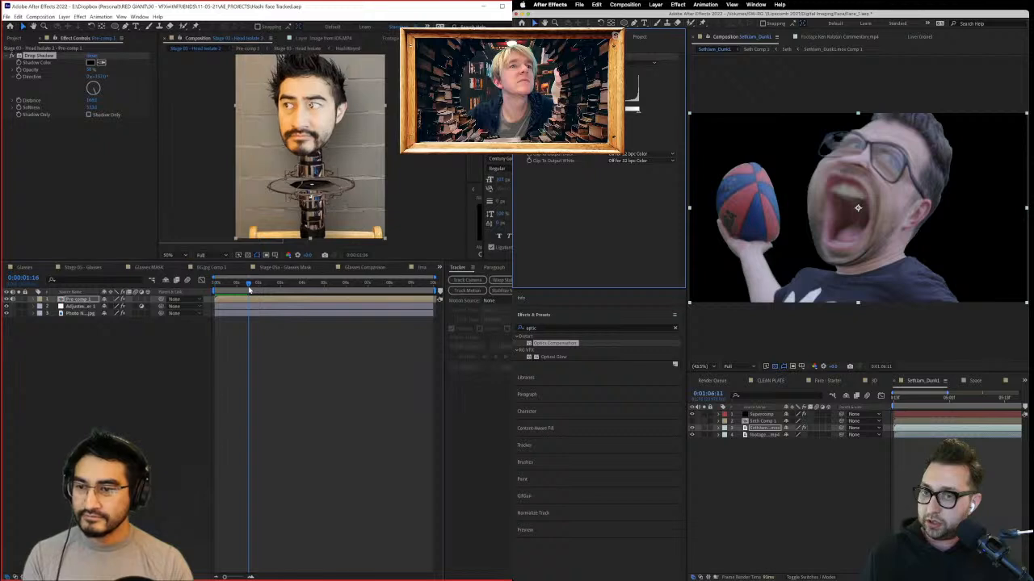
Step: Start the head composition's work area at 0:00:01:16, enlarge the viewer and play the preview
{"action": "key", "text": "b"}
{"action": "mouse_move", "coordinate": [408, 168]}
{"action": "left_mouse_down"}
{"action": "mouse_move", "coordinate": [407, 194]}
{"action": "mouse_move", "coordinate": [407, 178]}
{"action": "left_mouse_up"}
{"action": "left_click_drag", "start_coordinate": [373, 286], "coordinate": [373, 305]}
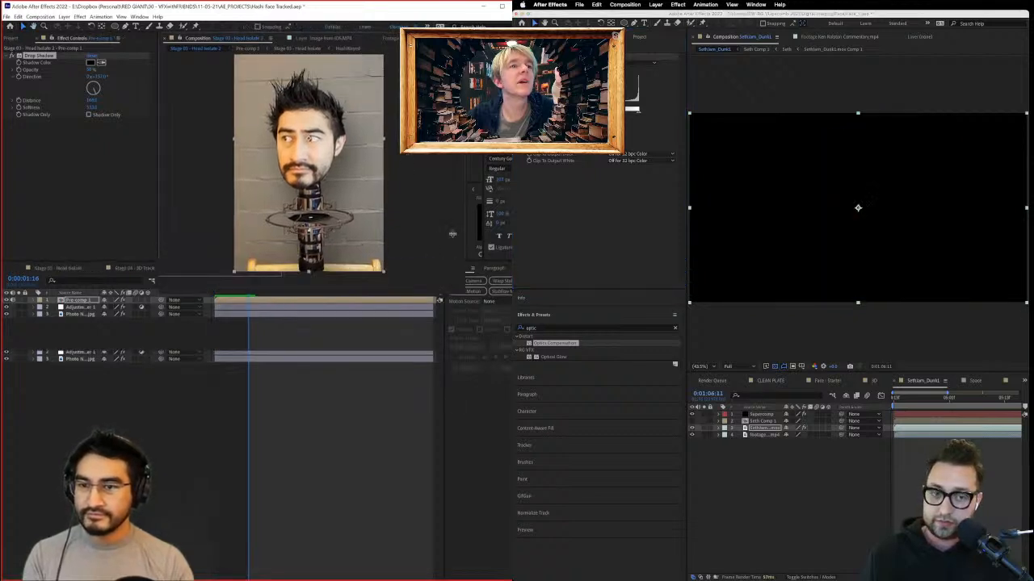
{"action": "key", "text": "space"}
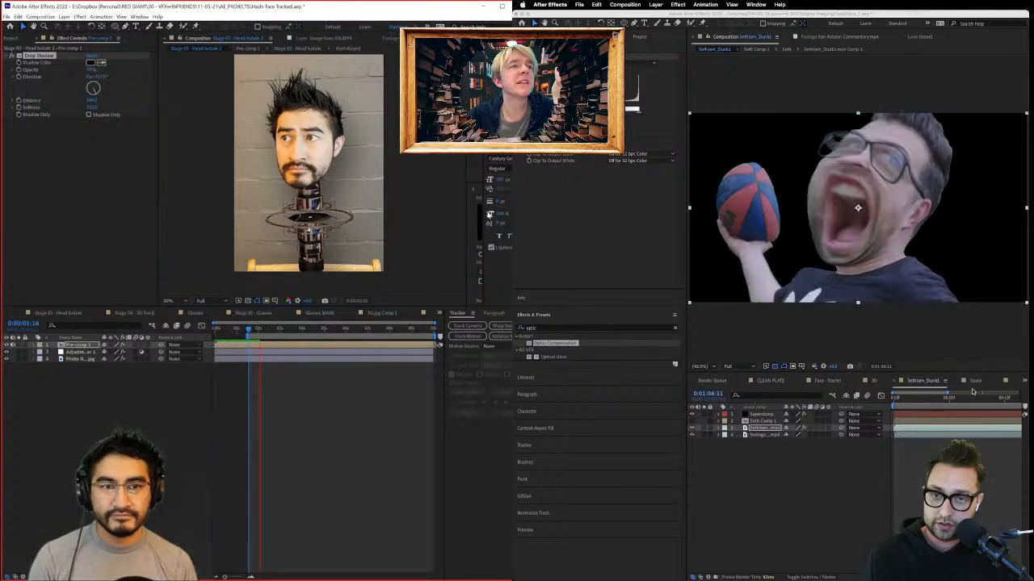
Step: Pre-compose the wormhole background footage in the dunk composition, moving all attributes into the new composition
{"action": "left_click", "coordinate": [764, 435]}
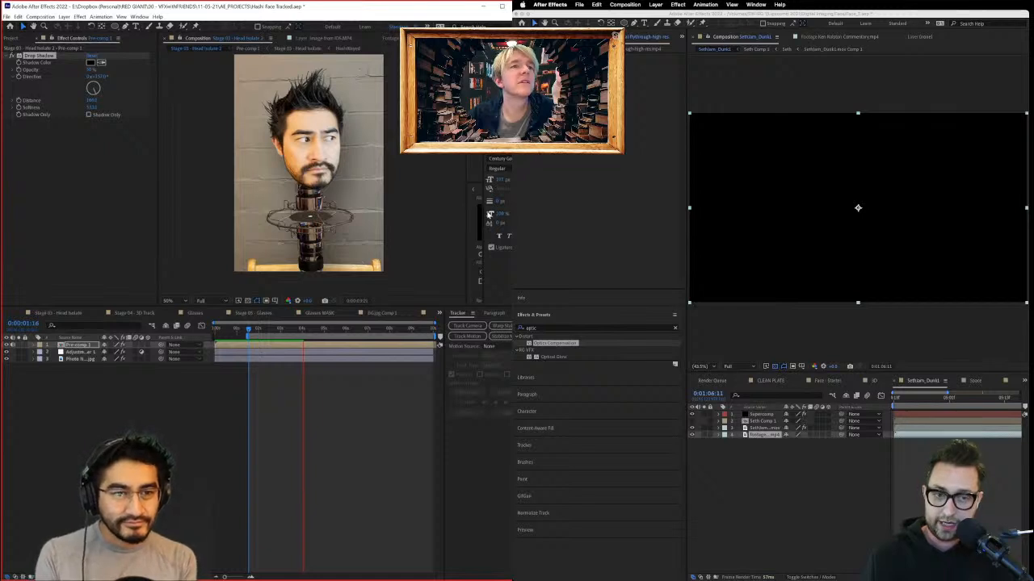
{"action": "left_click_drag", "start_coordinate": [919, 402], "coordinate": [837, 407]}
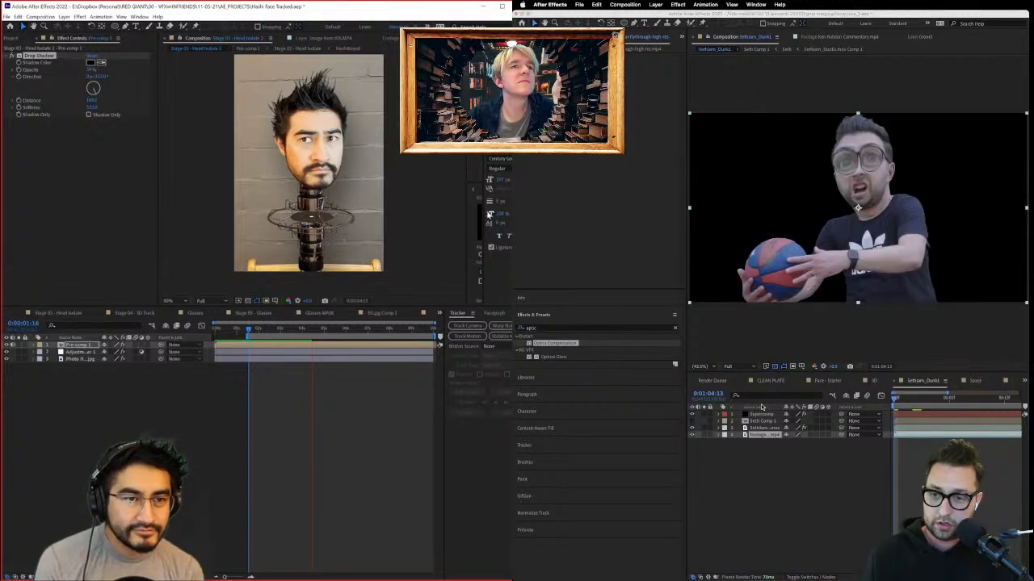
{"action": "left_click", "coordinate": [757, 438]}
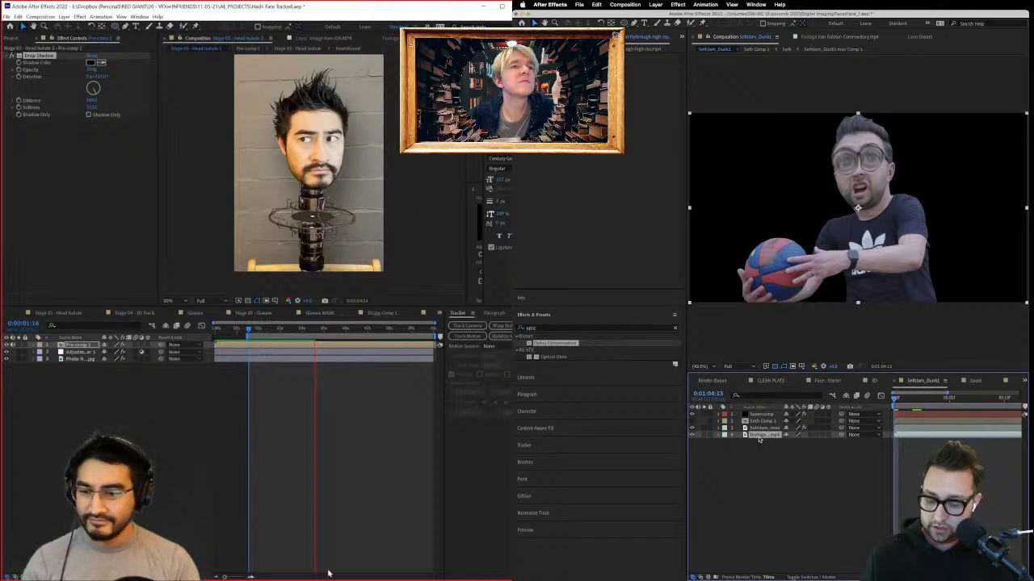
{"action": "key", "text": "super+shift+c"}
{"action": "left_click", "coordinate": [364, 430]}
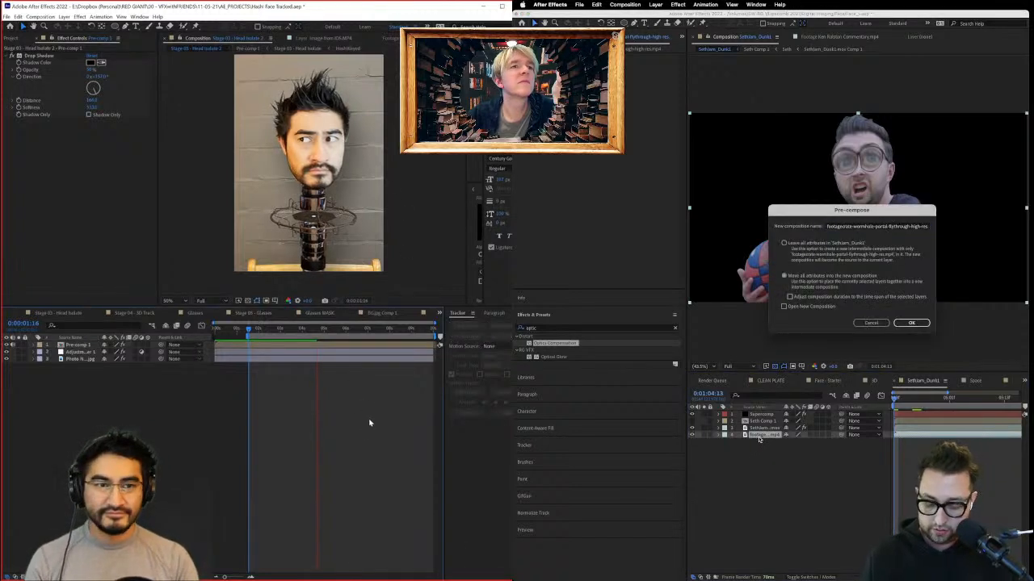
{"action": "key", "text": "Return"}
{"action": "left_click", "coordinate": [14, 39]}
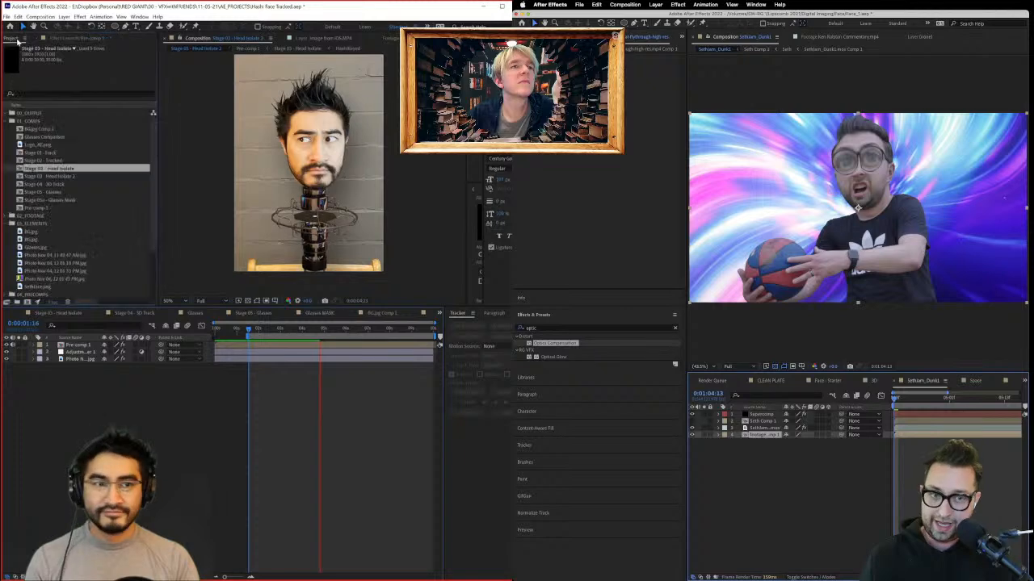
Step: Create a new 1920 × 1080 composition in the head project
{"action": "left_click", "coordinate": [31, 232]}
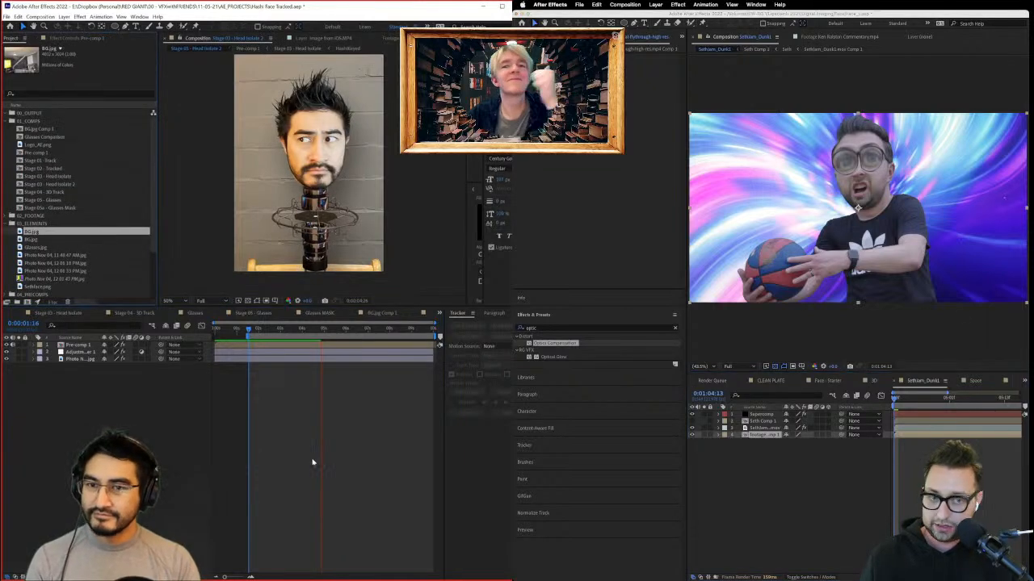
{"action": "left_click", "coordinate": [300, 329]}
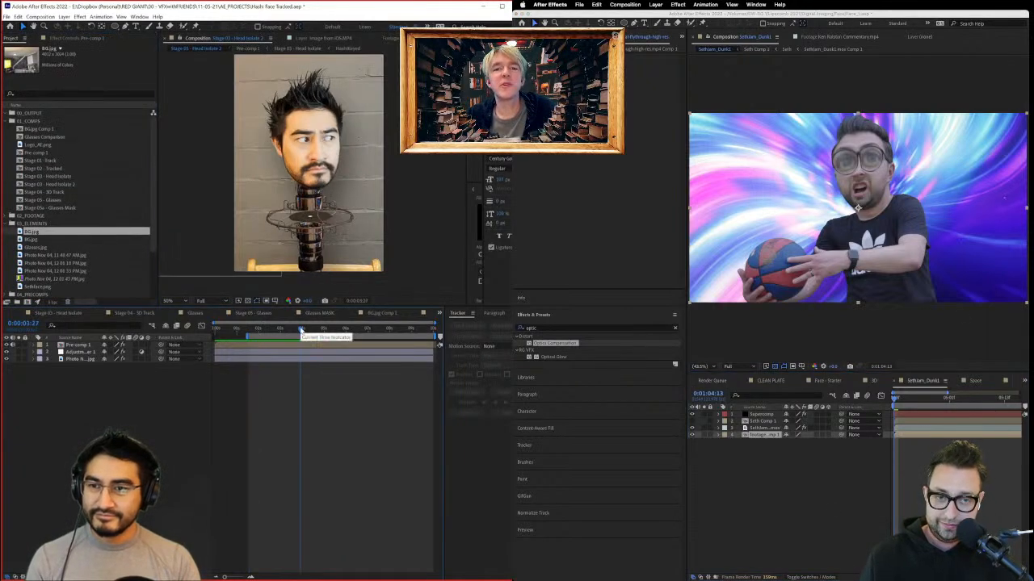
{"action": "left_click", "coordinate": [40, 16]}
{"action": "left_click", "coordinate": [48, 24]}
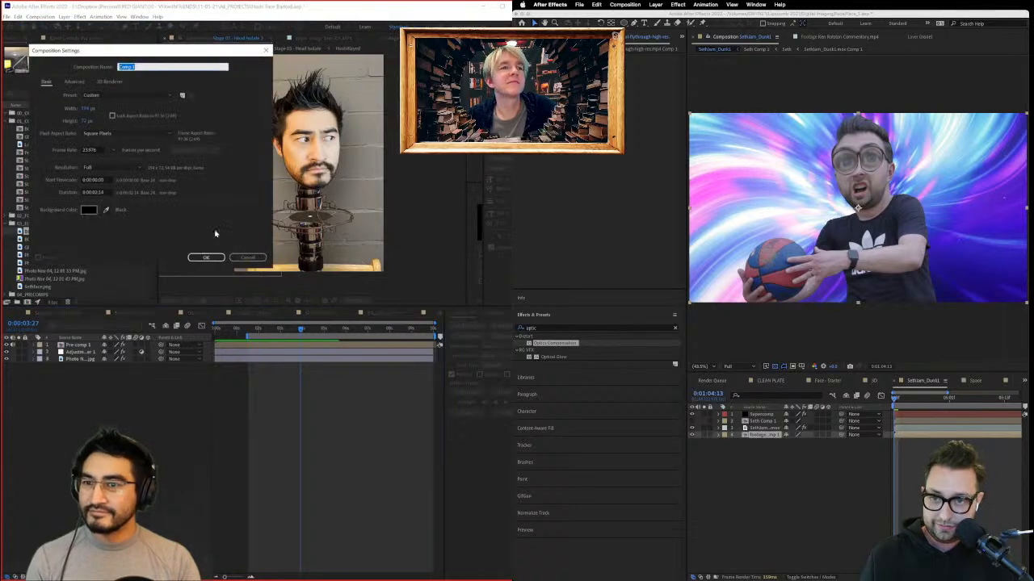
{"action": "left_click", "coordinate": [88, 109]}
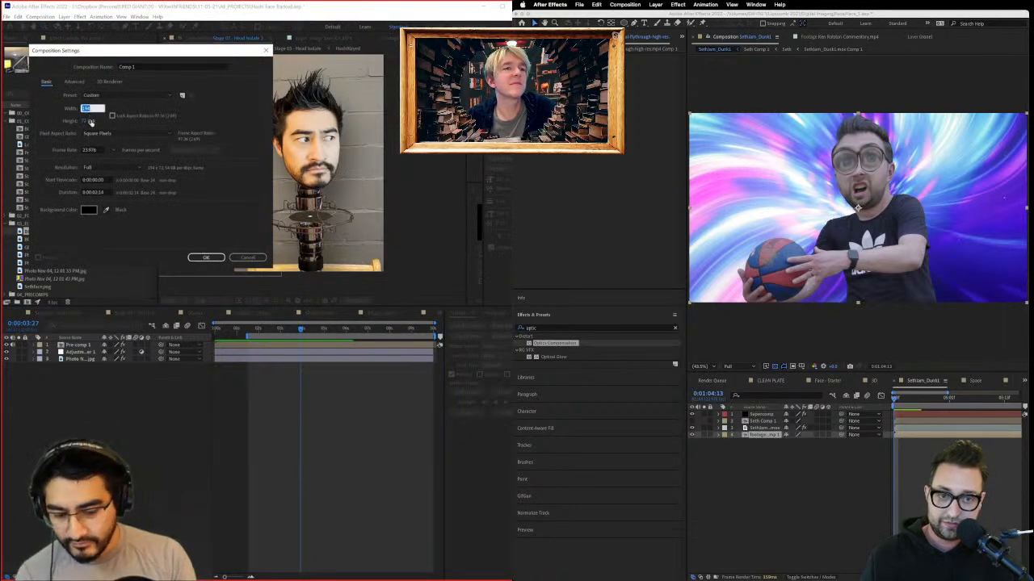
{"action": "type", "text": "1920"}
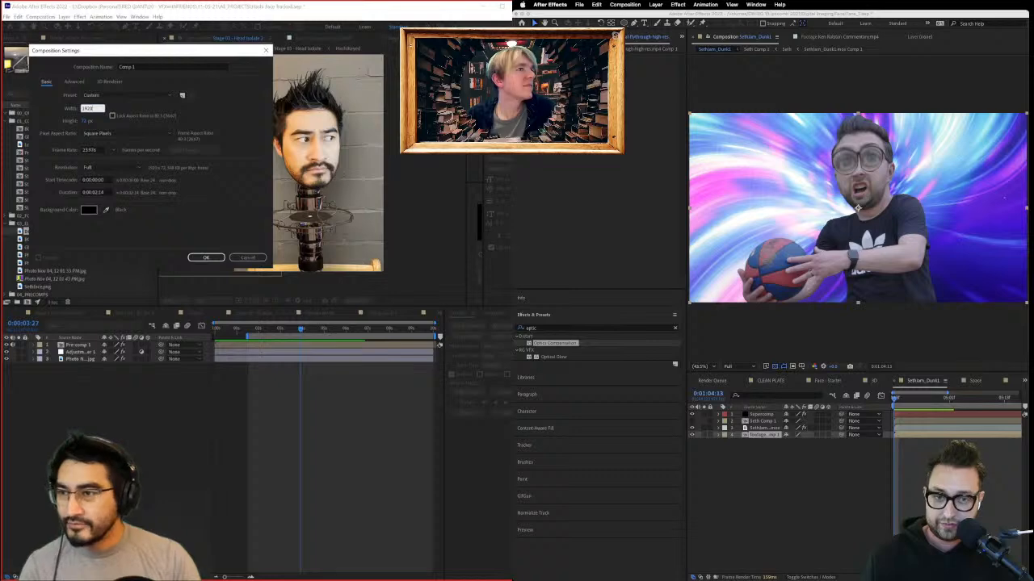
{"action": "key", "text": "Tab"}
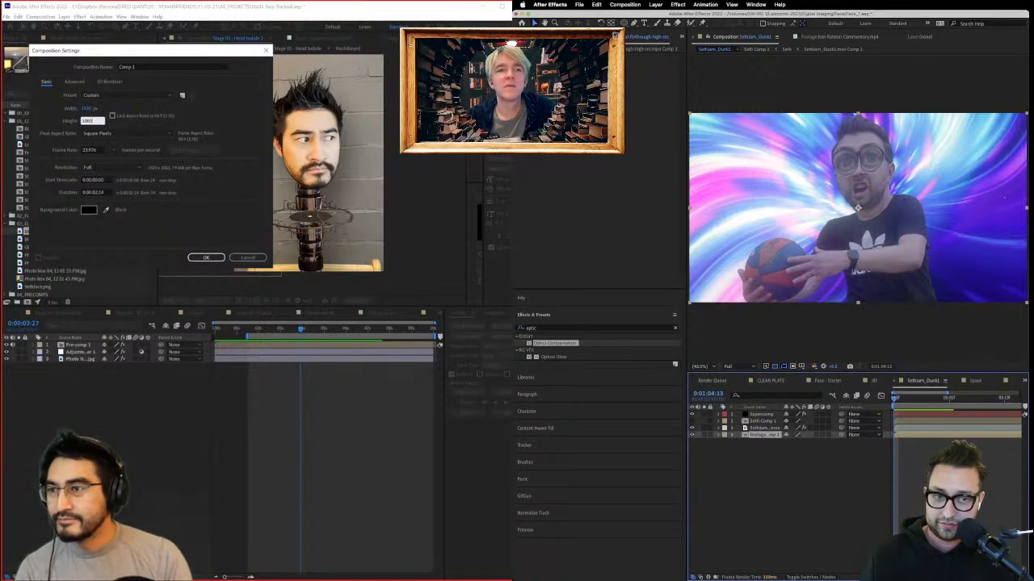
{"action": "key", "text": "Return"}
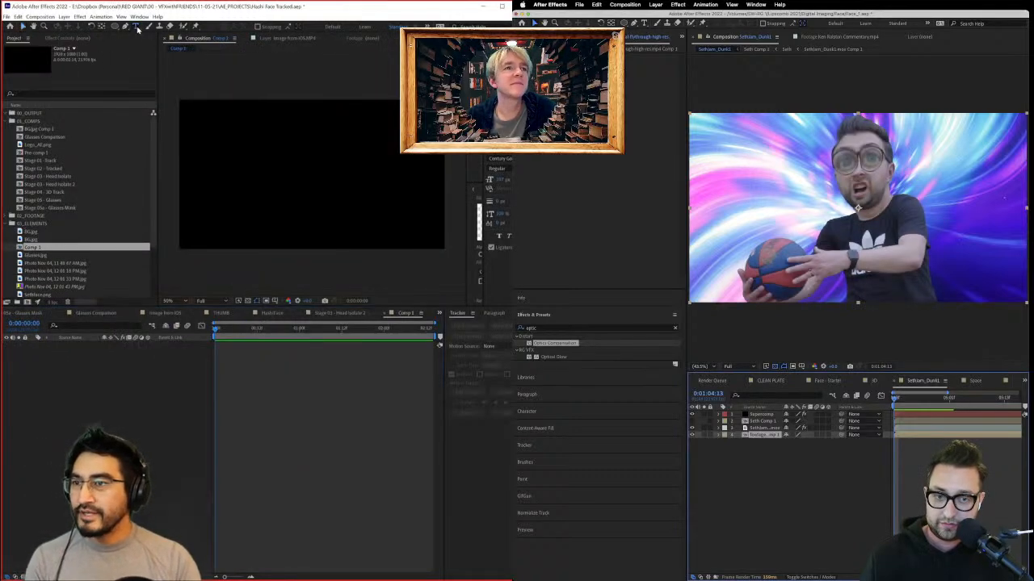
Step: Add the text REDGIANT to the new composition and enlarge it to span most of the frame width
{"action": "left_click", "coordinate": [138, 26]}
{"action": "left_click", "coordinate": [227, 161]}
{"action": "type", "text": "R"}
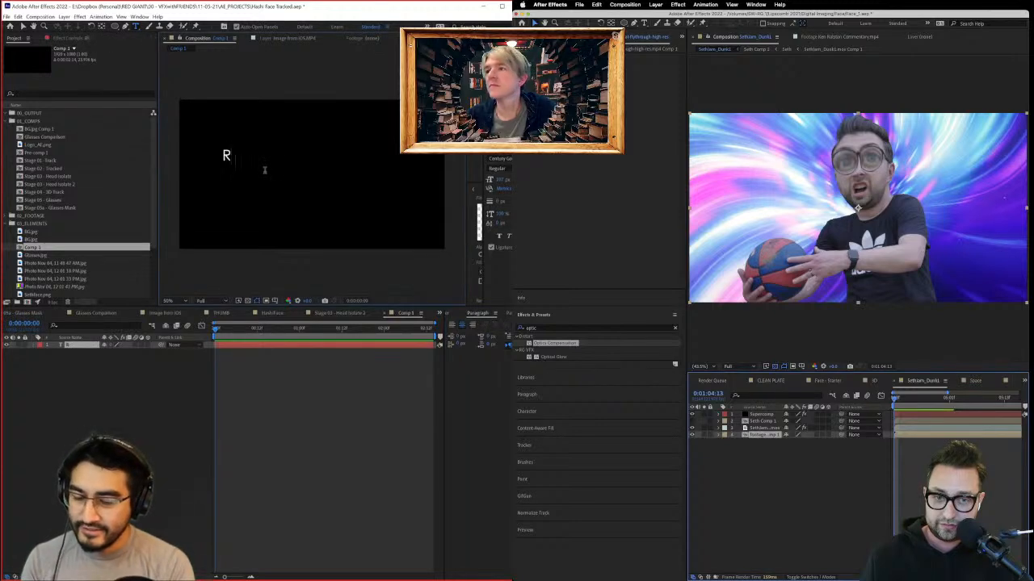
{"action": "type", "text": "EDGIANT"}
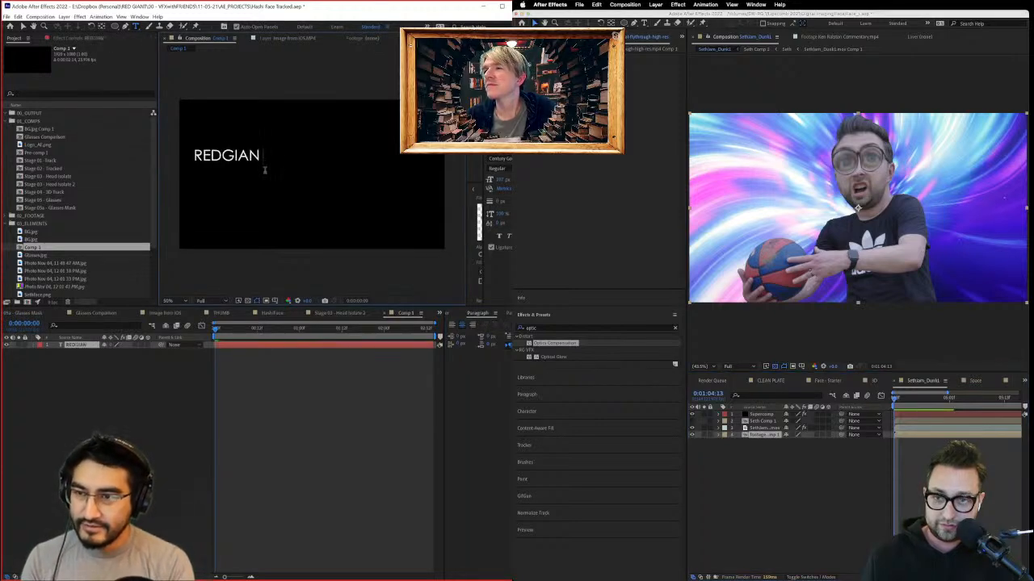
{"action": "left_click", "coordinate": [23, 26]}
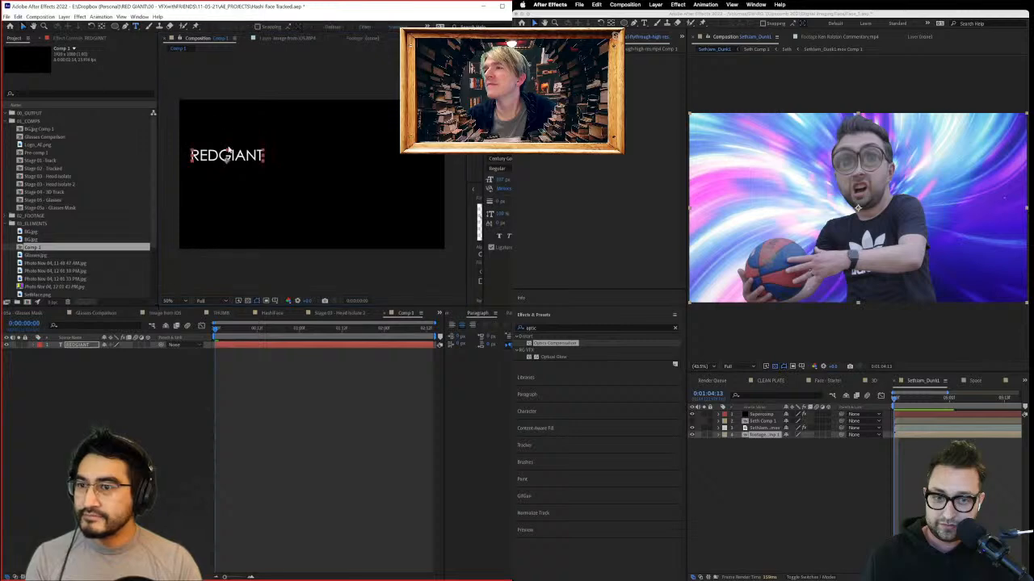
{"action": "left_click_drag", "start_coordinate": [263, 150], "coordinate": [428, 206]}
Step: Try a flower-filled display font and a chunky cartoon font on the REDGIANT text
{"action": "left_click", "coordinate": [501, 158]}
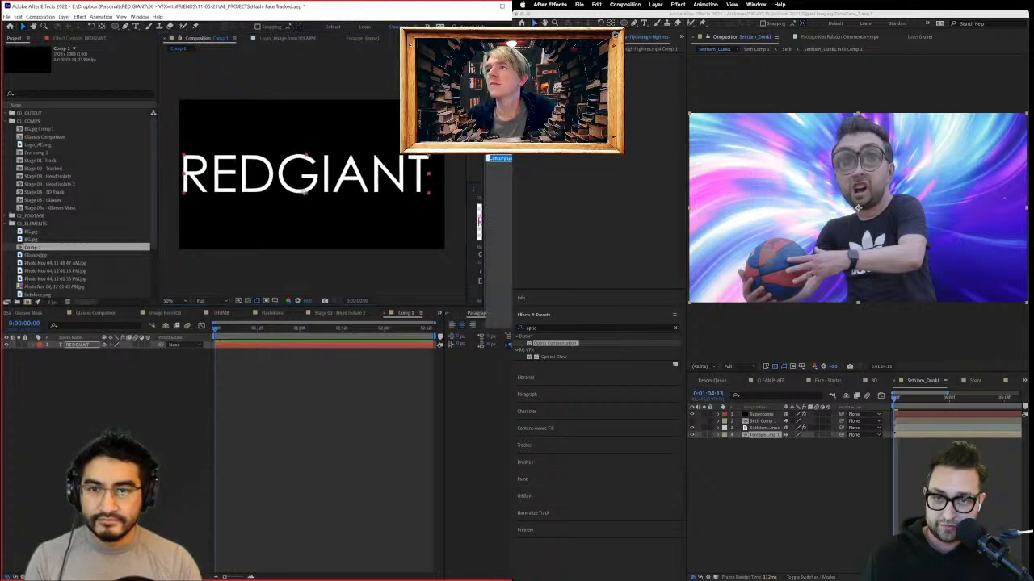
{"action": "left_click", "coordinate": [499, 238]}
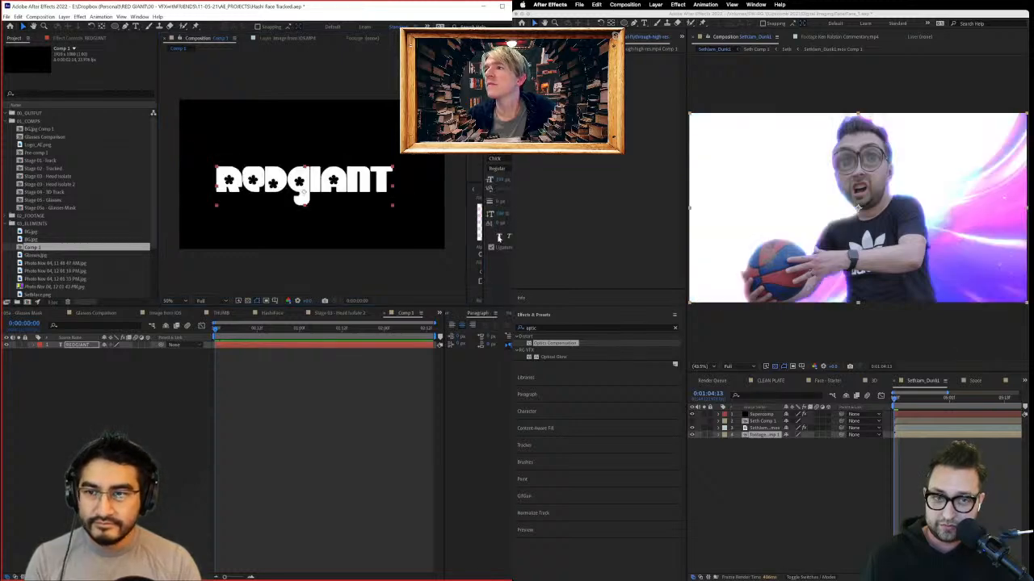
{"action": "left_click", "coordinate": [501, 159]}
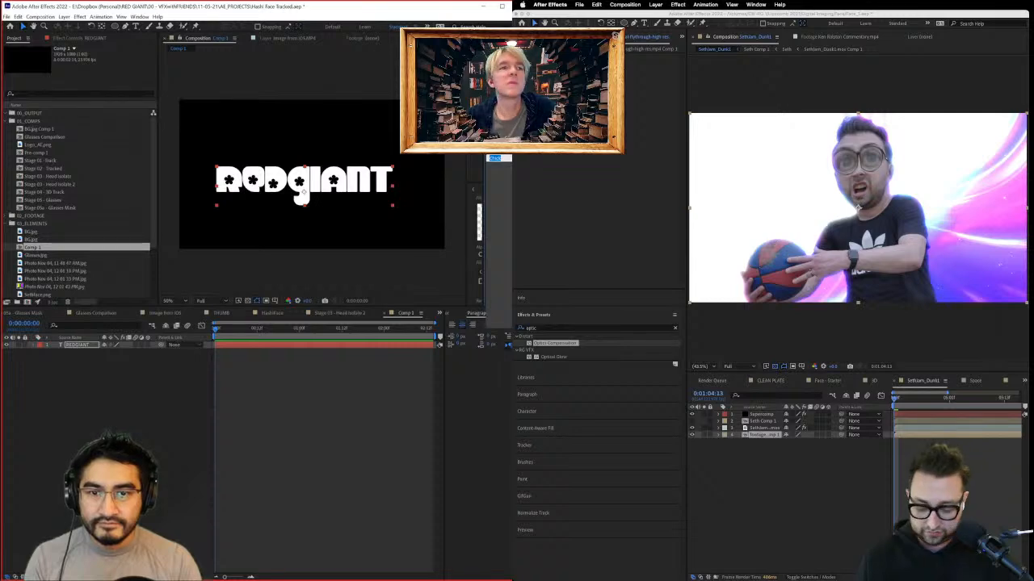
{"action": "left_click", "coordinate": [761, 407]}
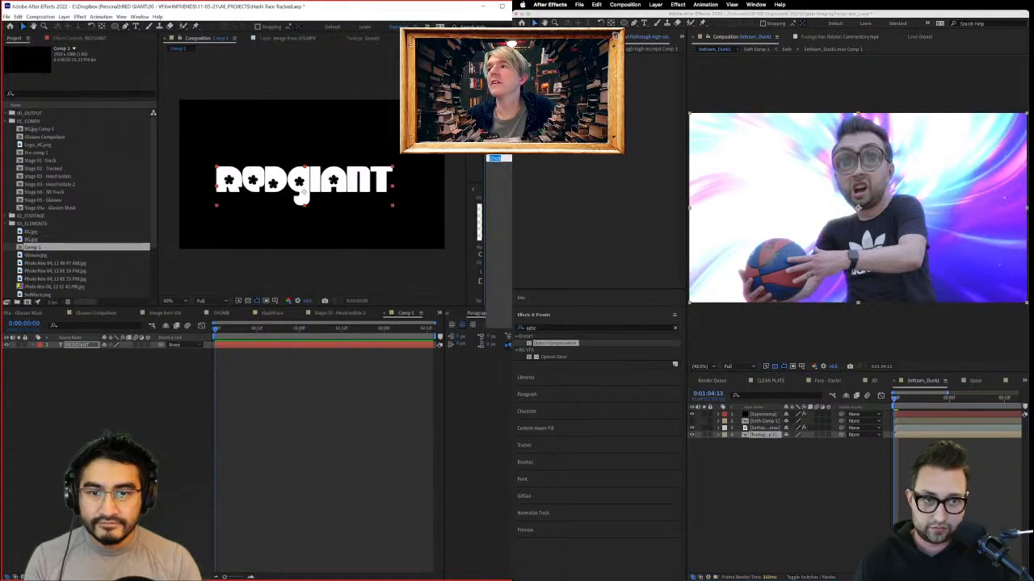
{"action": "key", "text": "super+Tab"}
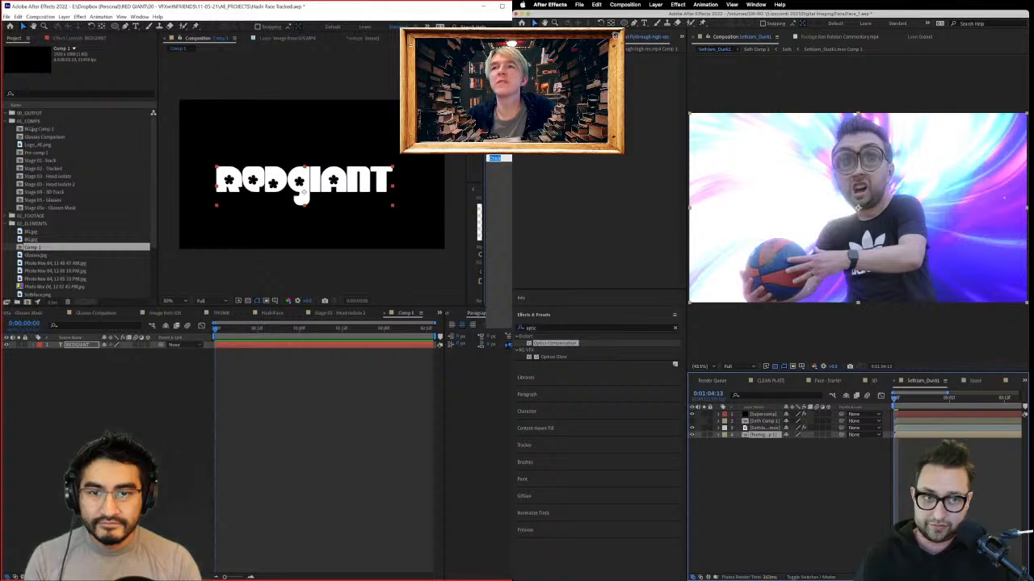
{"action": "left_click", "coordinate": [487, 176]}
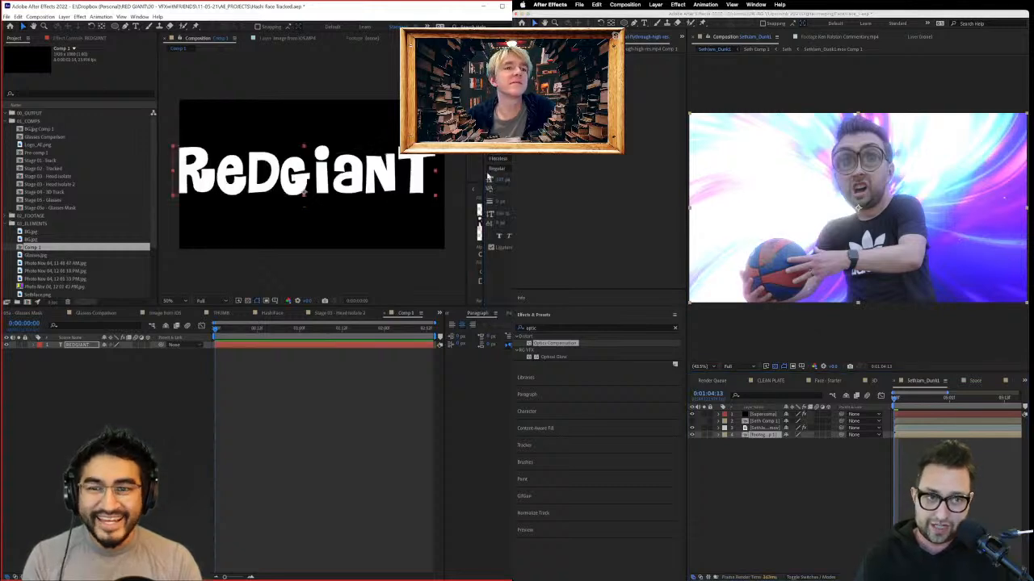
{"action": "left_click", "coordinate": [501, 158]}
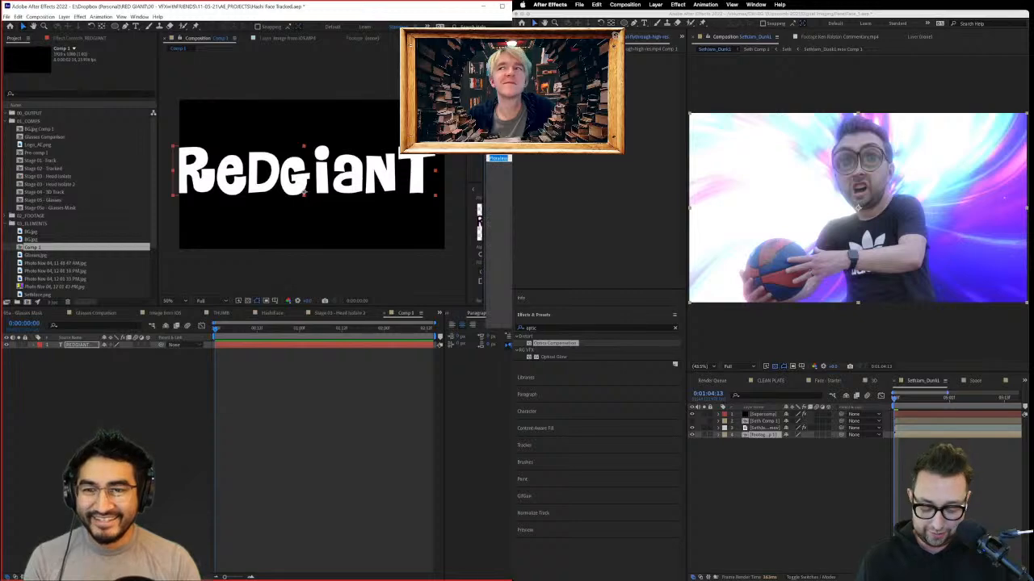
Step: Try a shadowed block font on the REDGIANT text, and switch it to a bold art-deco sans-serif font
{"action": "key", "text": "super+Tab"}
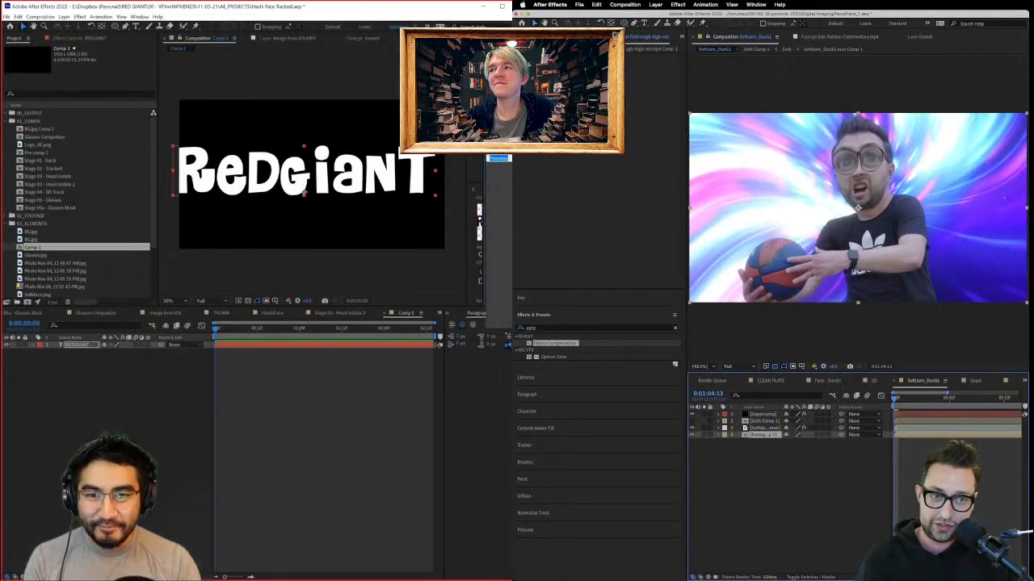
{"action": "left_click", "coordinate": [498, 175]}
{"action": "left_click", "coordinate": [499, 158]}
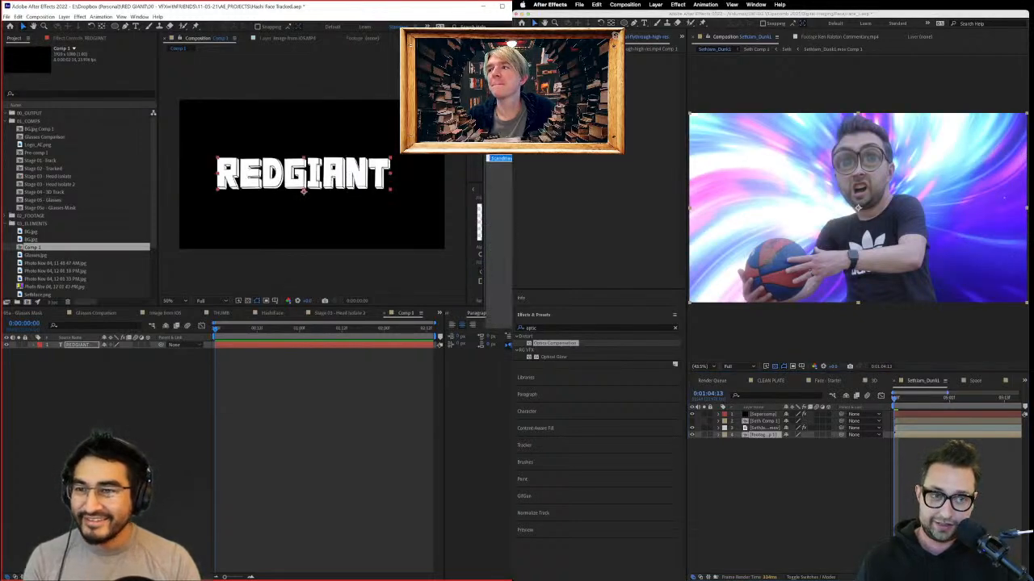
{"action": "key", "text": "super+Tab"}
{"action": "left_click", "coordinate": [488, 206]}
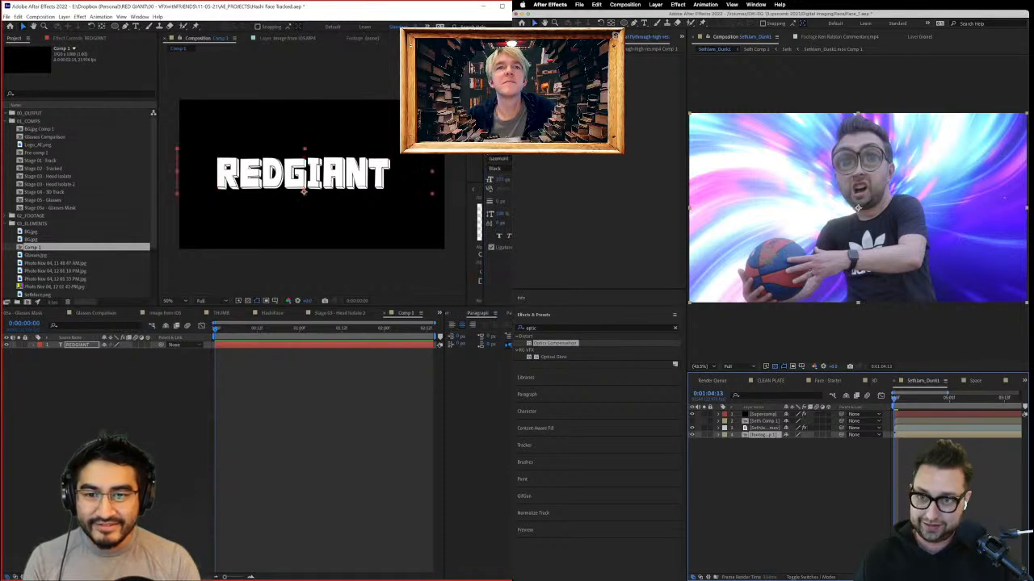
{"action": "left_click", "coordinate": [498, 158]}
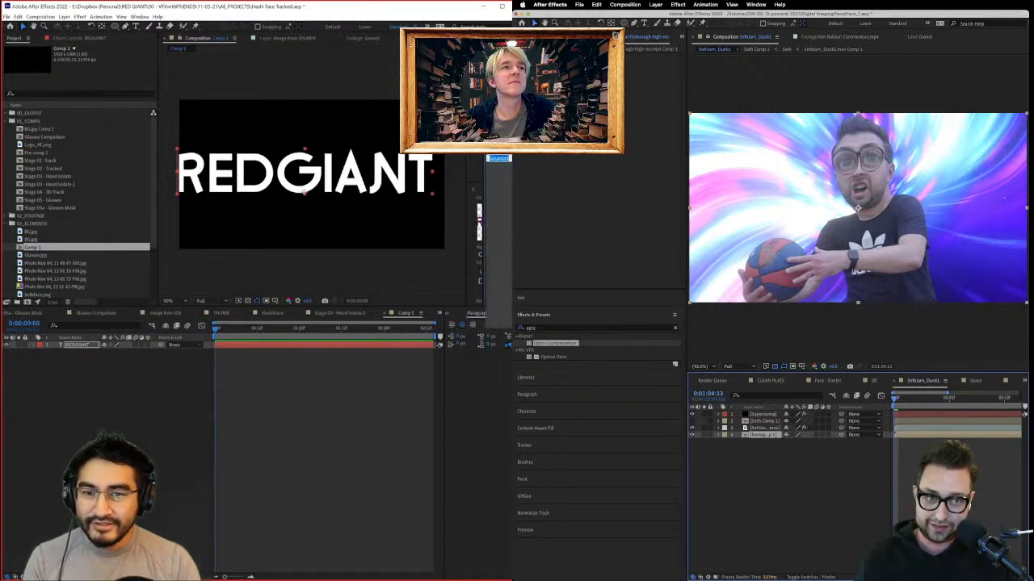
Step: Try an ultra-bold Gill Sans font on the REDGIANT text and undo that font change
{"action": "left_click", "coordinate": [498, 206]}
{"action": "left_click", "coordinate": [498, 159]}
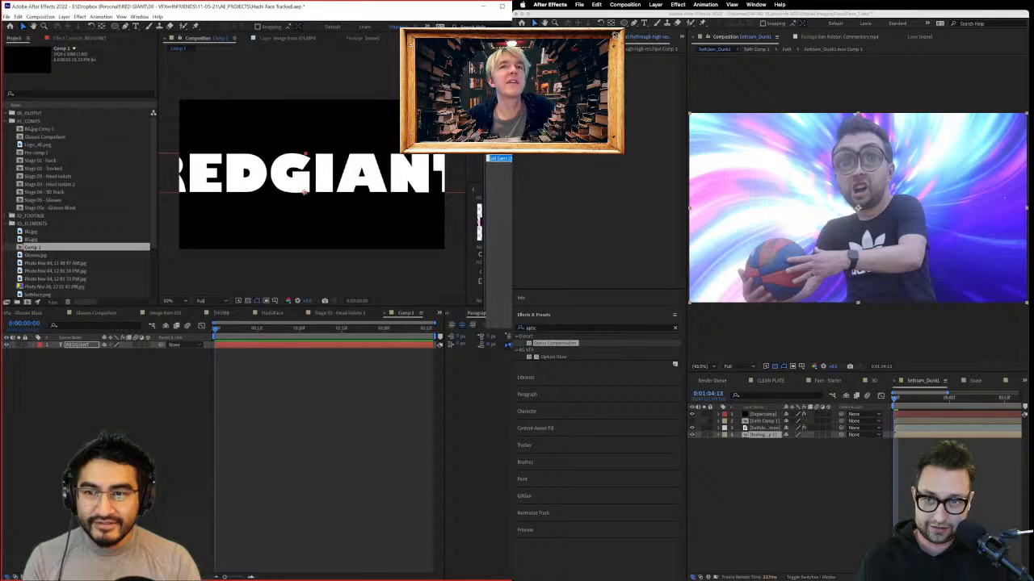
{"action": "key", "text": "super+Tab"}
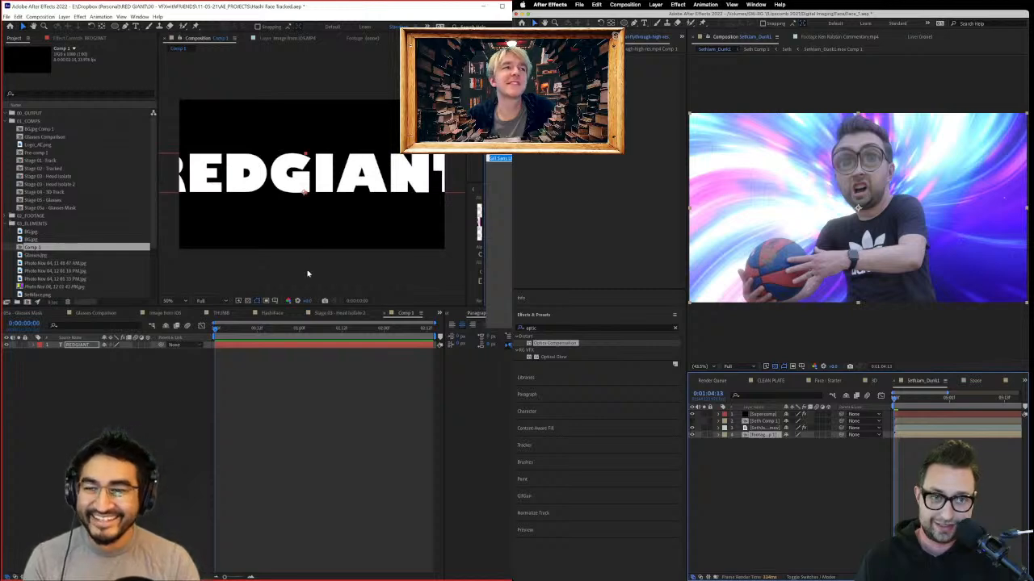
{"action": "left_click", "coordinate": [358, 400]}
{"action": "key", "text": "ctrl+z"}
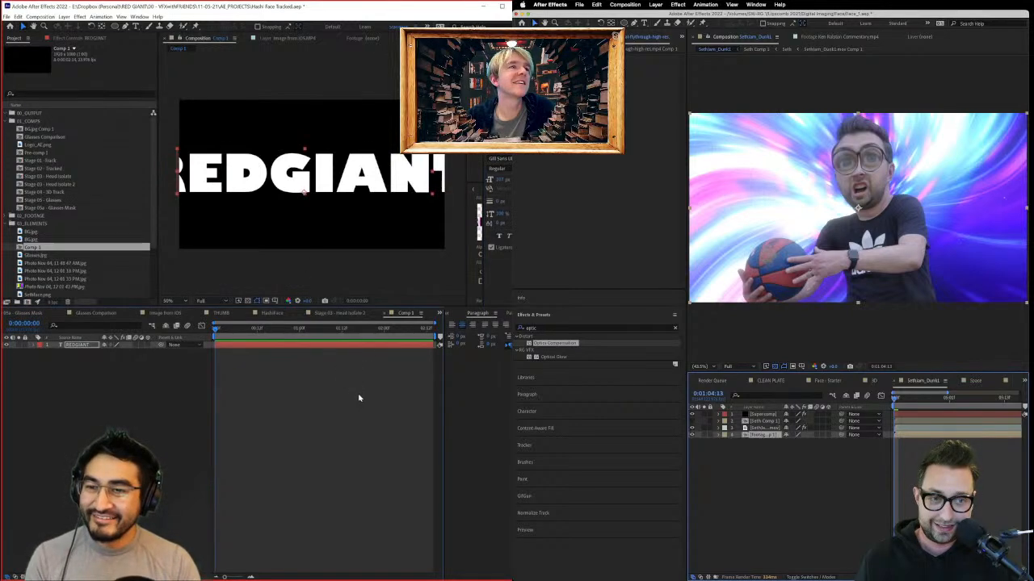
Step: Reposition the REDGIANT text slightly lower and closer to the centre of the frame
{"action": "mouse_move", "coordinate": [379, 182]}
{"action": "left_mouse_down"}
{"action": "mouse_move", "coordinate": [394, 193]}
{"action": "mouse_move", "coordinate": [384, 190]}
{"action": "left_mouse_up"}
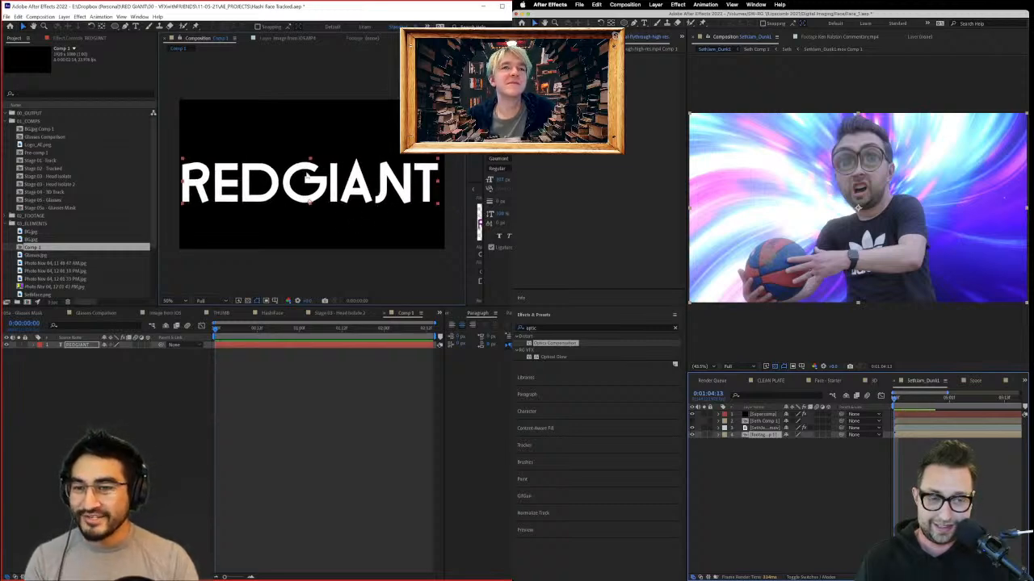
{"action": "left_click_drag", "start_coordinate": [360, 191], "coordinate": [363, 186]}
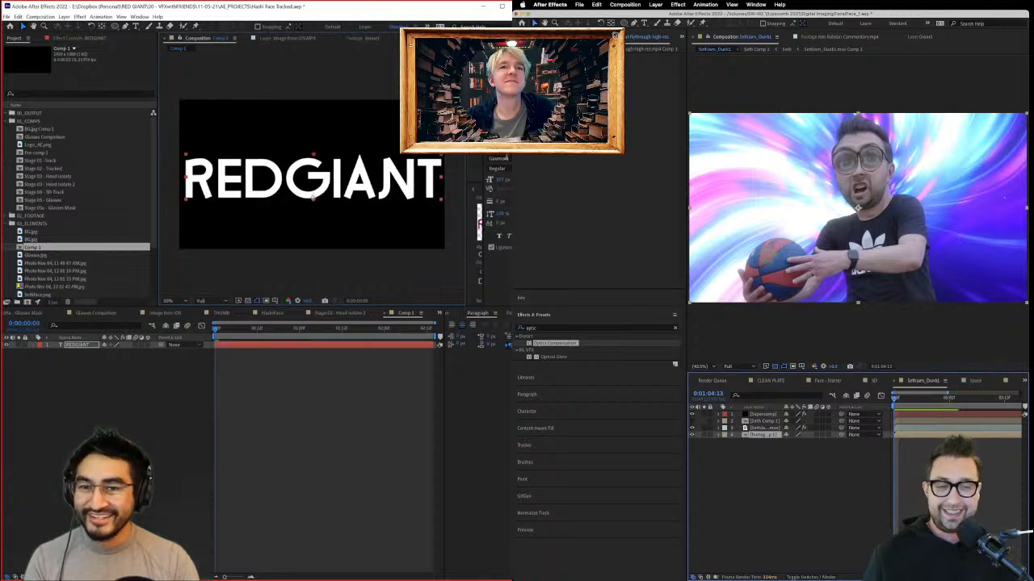
{"action": "left_click", "coordinate": [498, 158]}
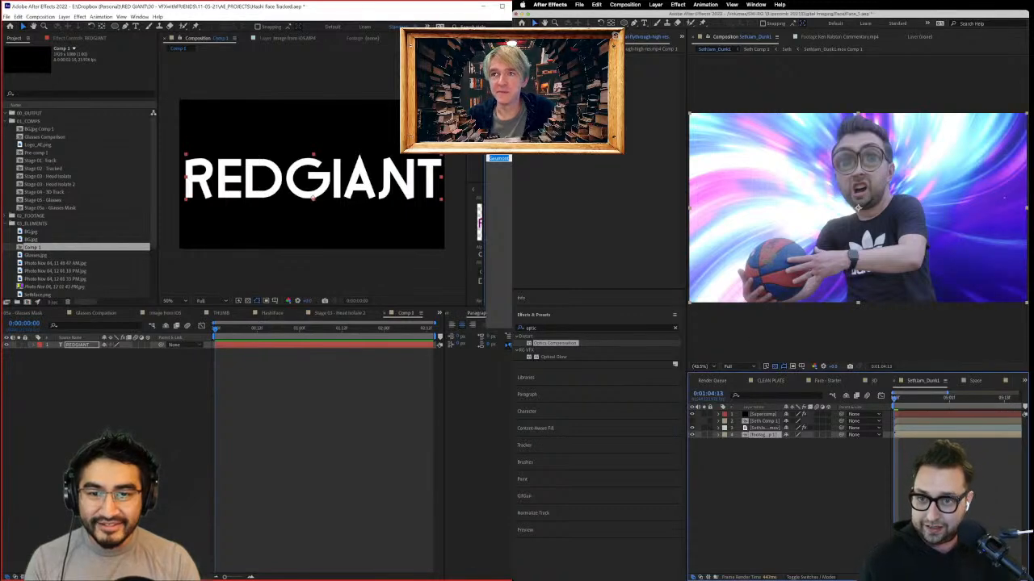
{"action": "key", "text": "Escape"}
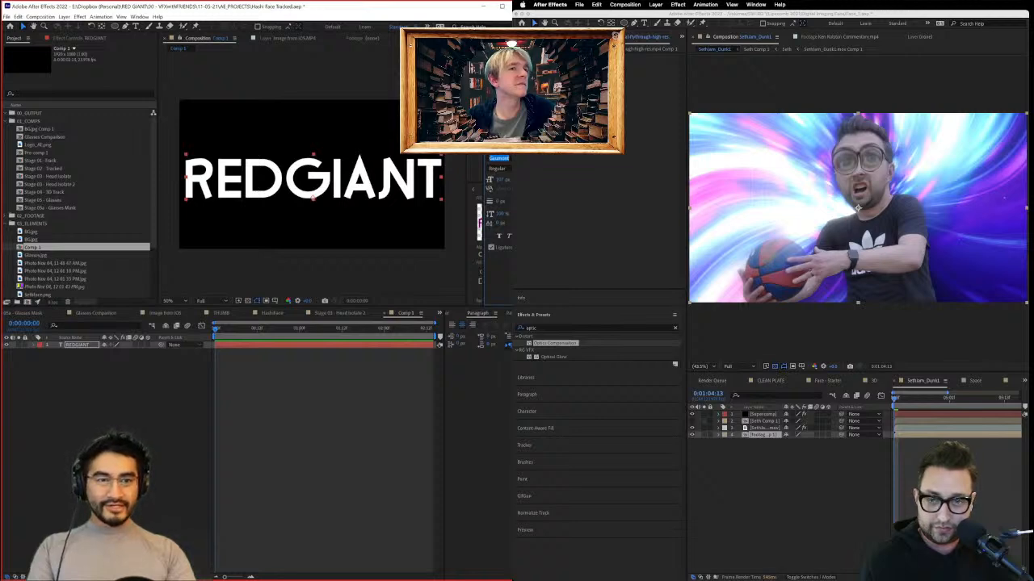
Step: Go to 0:01:04:18 in the dunk composition and show a longer span of its timeline
{"action": "left_click", "coordinate": [916, 398]}
{"action": "key", "text": "minus"}
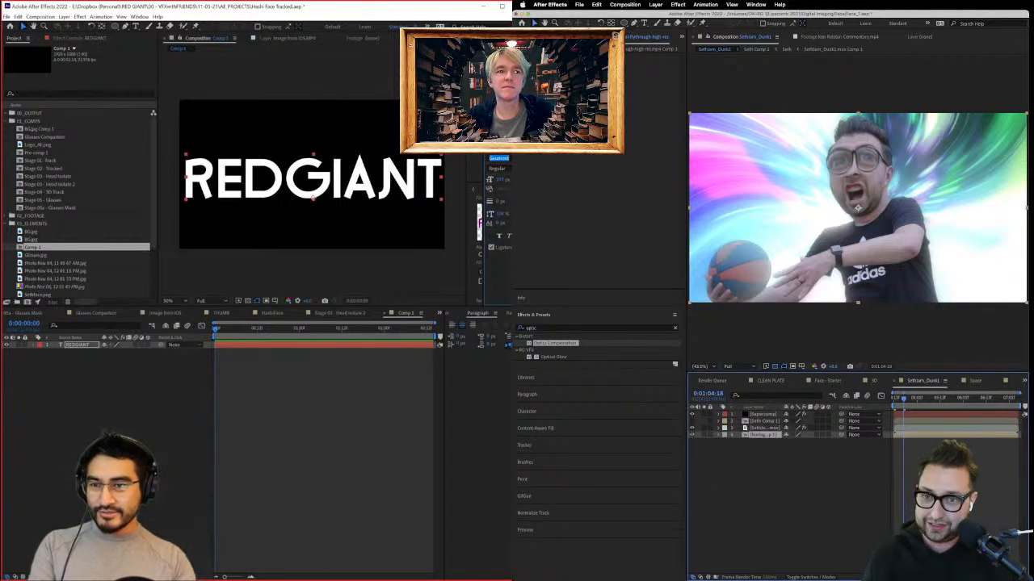
{"action": "type", "text": "j"}
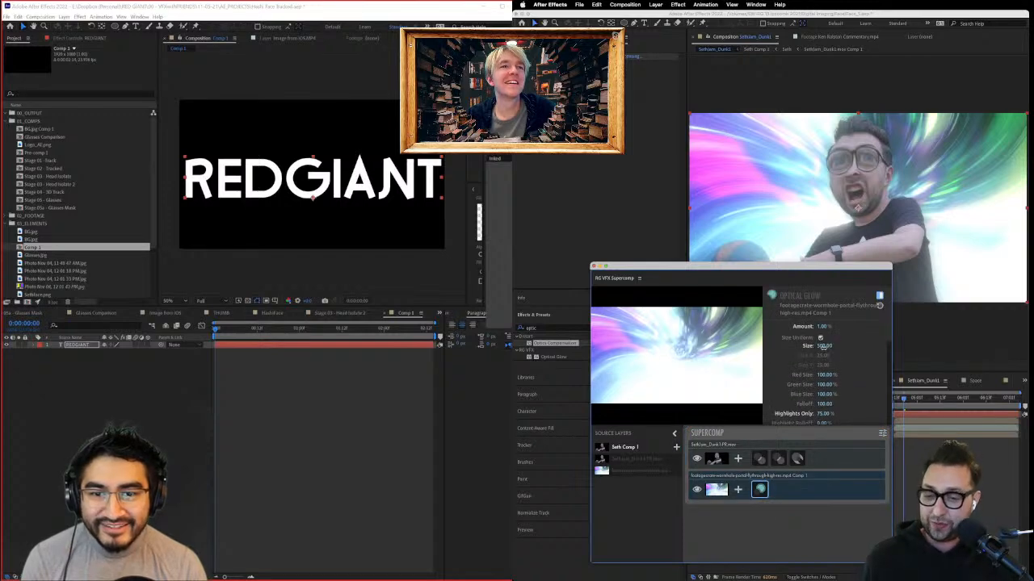
Step: Set Highlights Only to 90% for the wormhole layer's Optical Glow in Supercomp, and close the Supercomp window
{"action": "scroll", "coordinate": [855, 402], "scroll_direction": "down", "scroll_amount": 3}
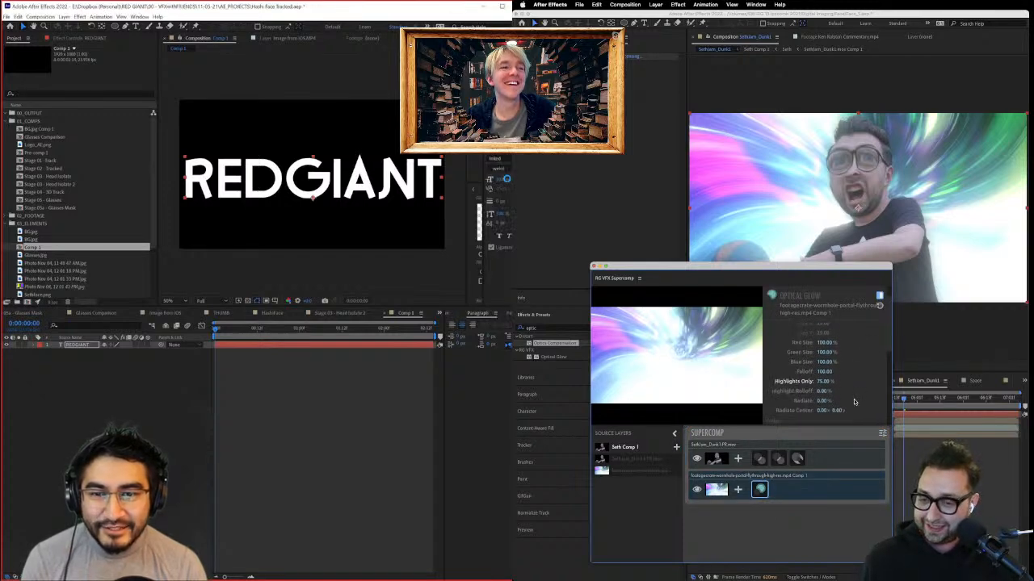
{"action": "type", "text": "5"}
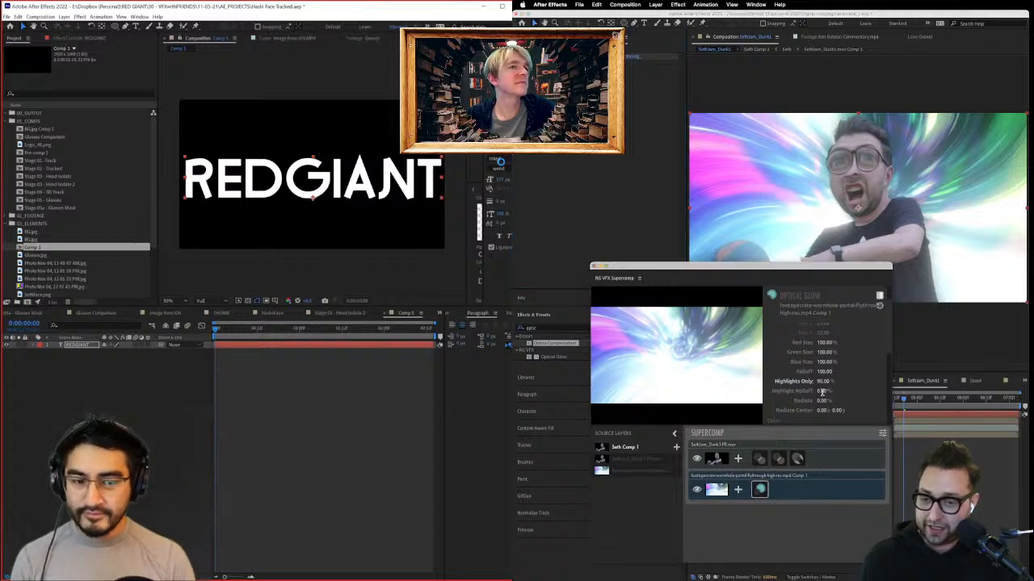
{"action": "left_click_drag", "start_coordinate": [707, 266], "coordinate": [696, 255]}
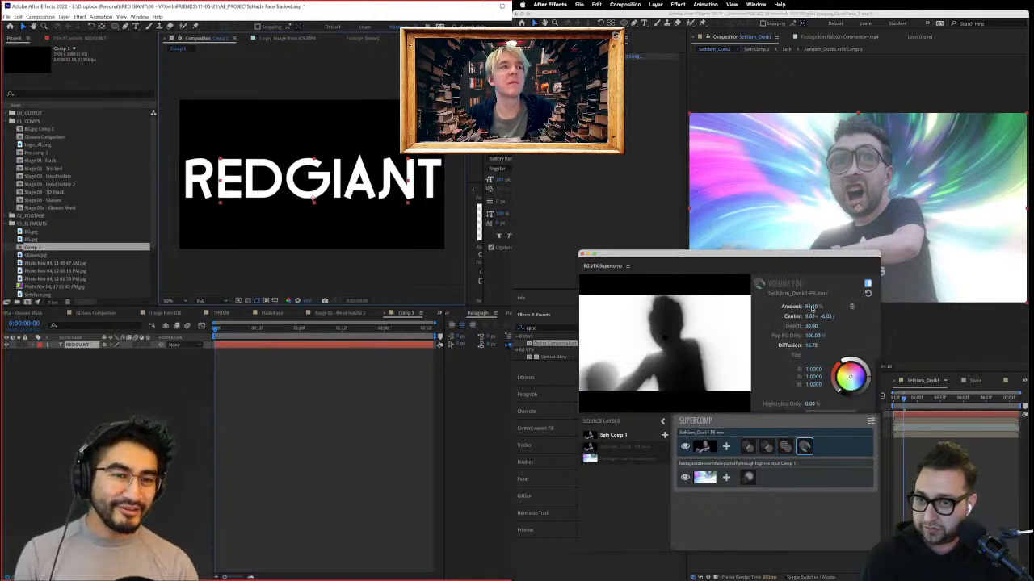
{"action": "left_click", "coordinate": [581, 254]}
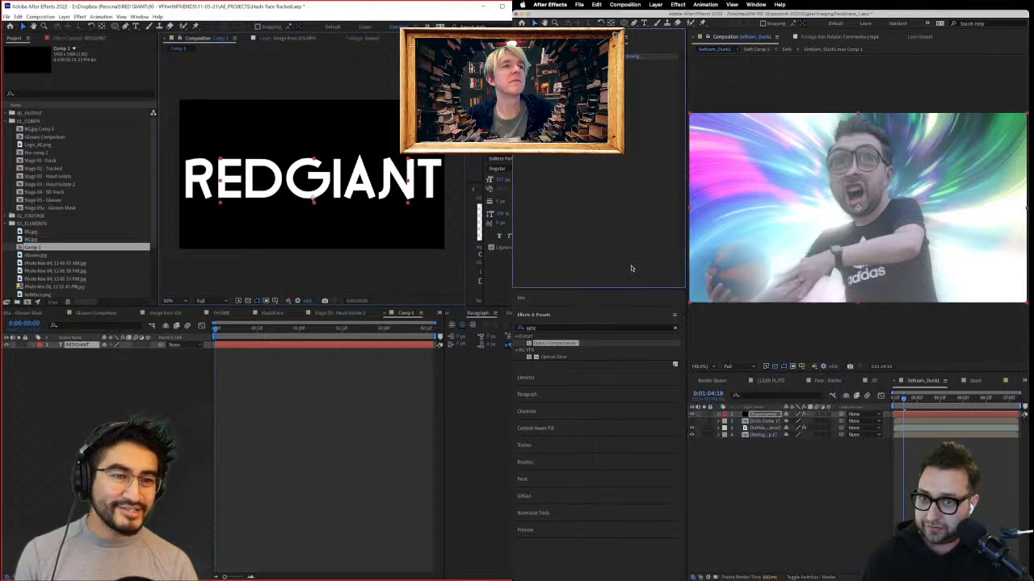
{"action": "left_click", "coordinate": [499, 158]}
{"action": "left_click", "coordinate": [886, 409]}
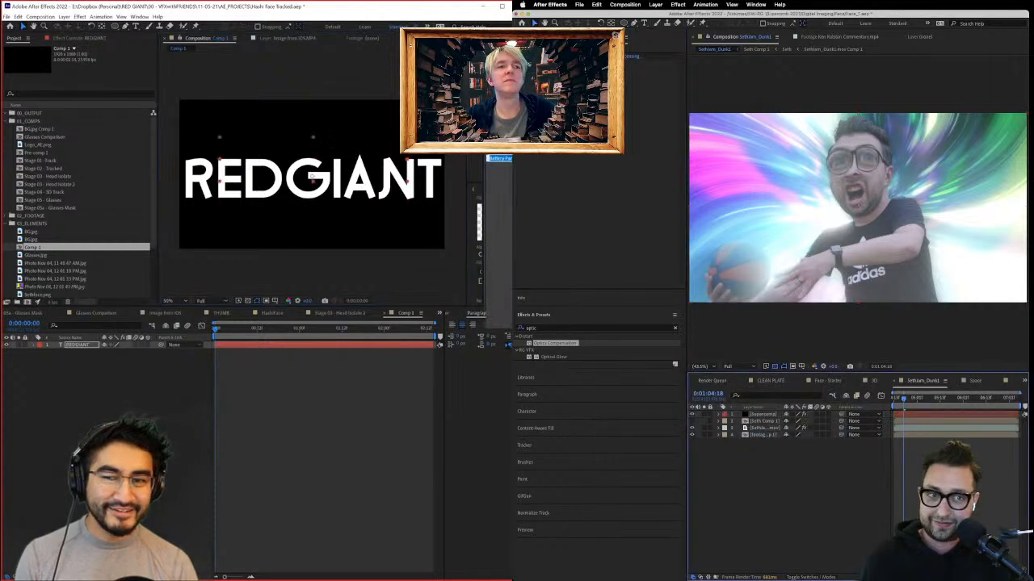
Step: Apply the distressed Battery Park stencil font to the REDGIANT text, and open the dunk composition's Supercomp window
{"action": "key", "text": "period"}
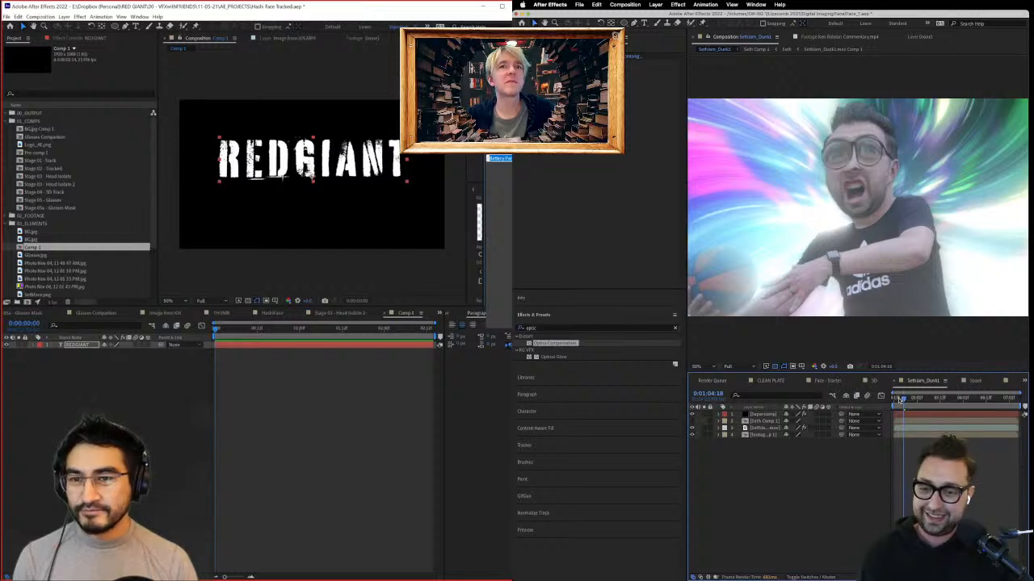
{"action": "key", "text": "Return"}
{"action": "left_click", "coordinate": [763, 414]}
{"action": "left_click_drag", "start_coordinate": [500, 179], "coordinate": [505, 179]}
Step: Replace the REDGIANT text with "PLUG IT IN.", and review the Volume Fog result at several frames of the dunk composition
{"action": "double_click", "coordinate": [311, 161]}
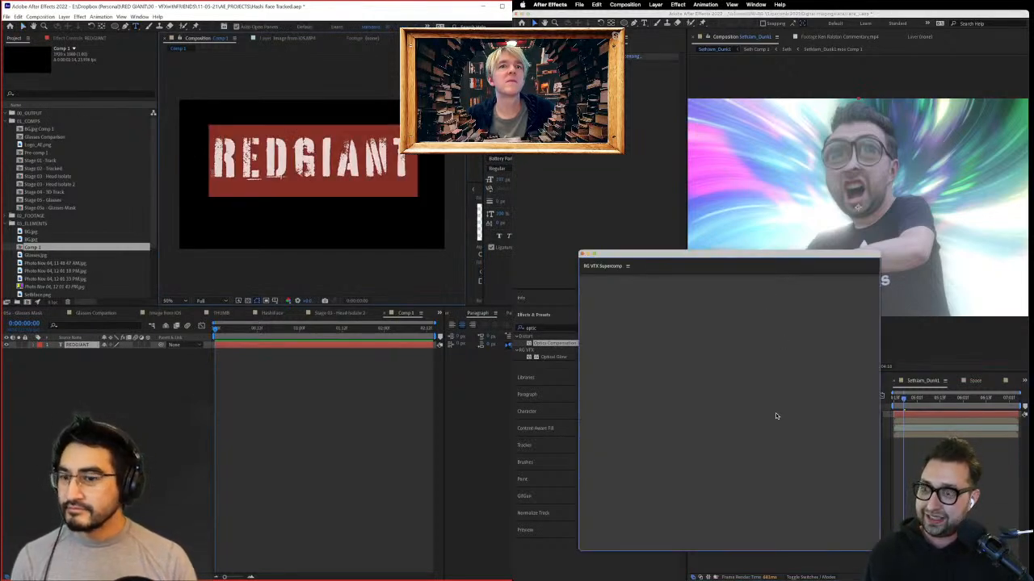
{"action": "left_click", "coordinate": [804, 447]}
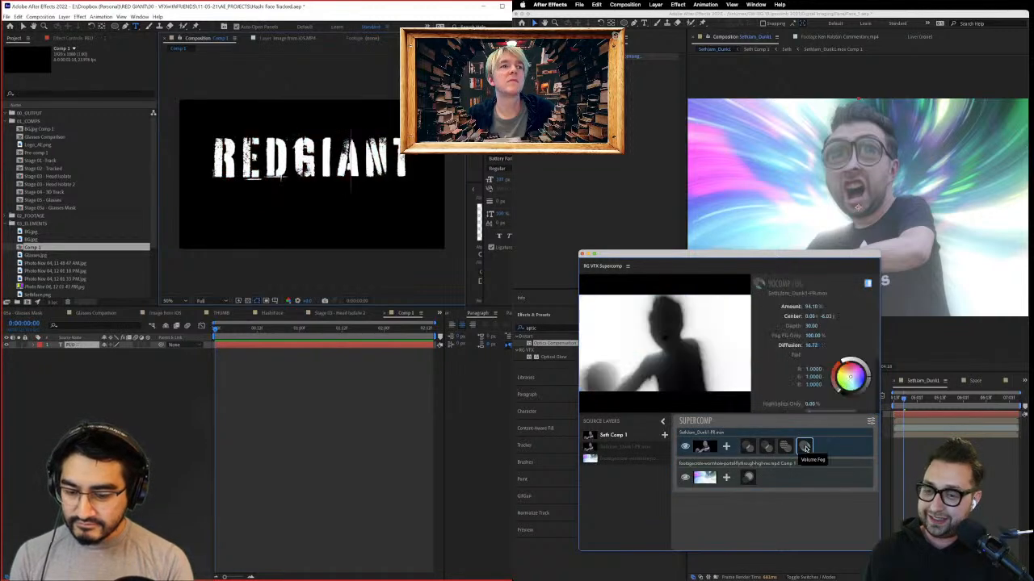
{"action": "type", "text": "PLUG"}
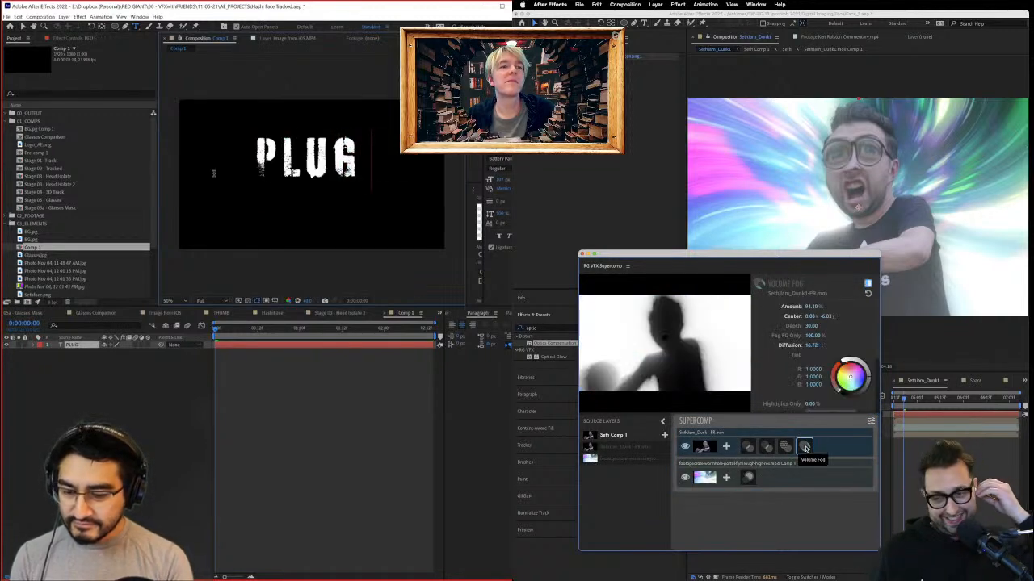
{"action": "type", "text": " I"}
{"action": "left_click", "coordinate": [989, 402]}
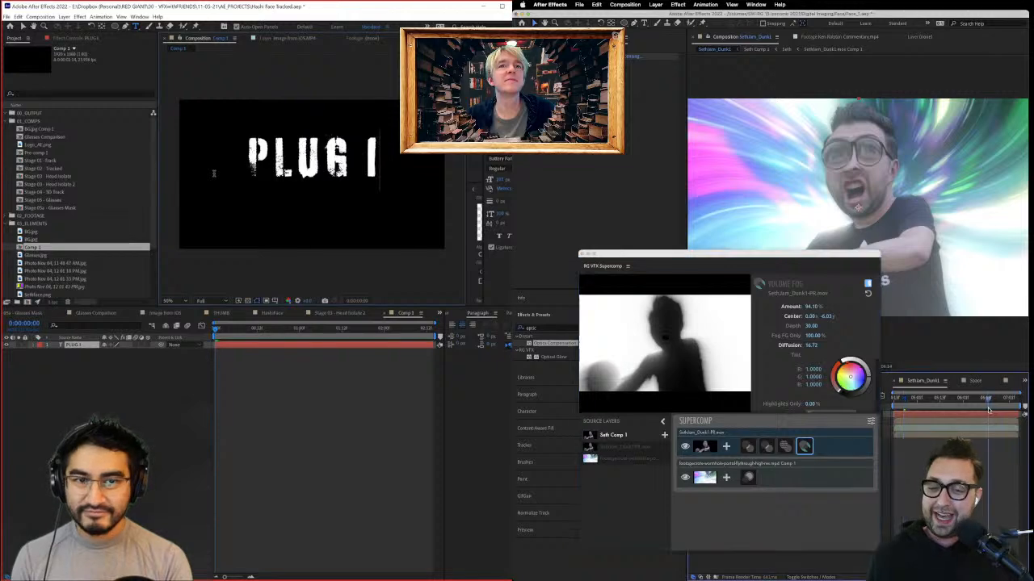
{"action": "type", "text": "T IN."}
{"action": "left_click", "coordinate": [946, 399]}
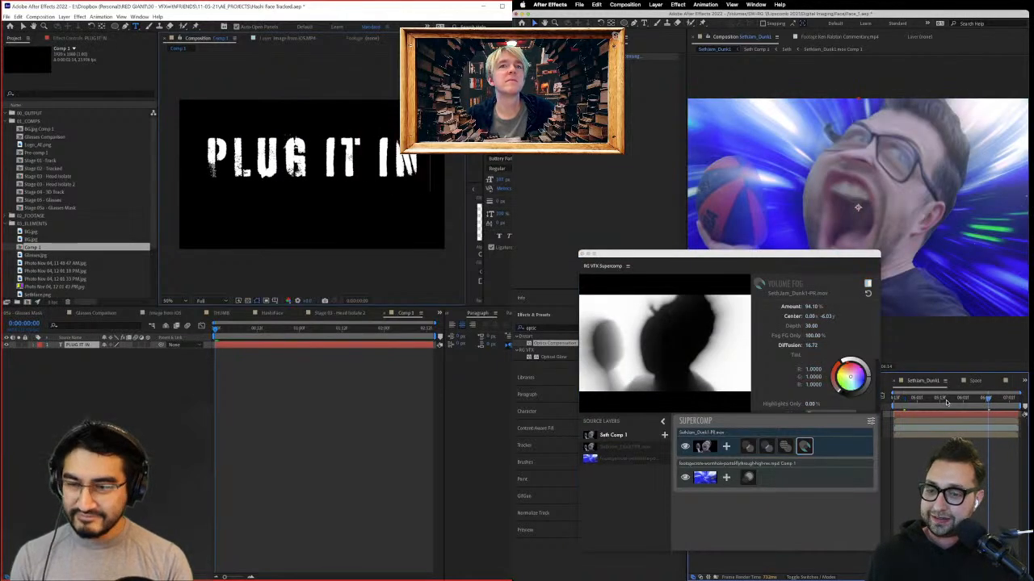
{"action": "key", "text": "Home"}
{"action": "left_click", "coordinate": [23, 26]}
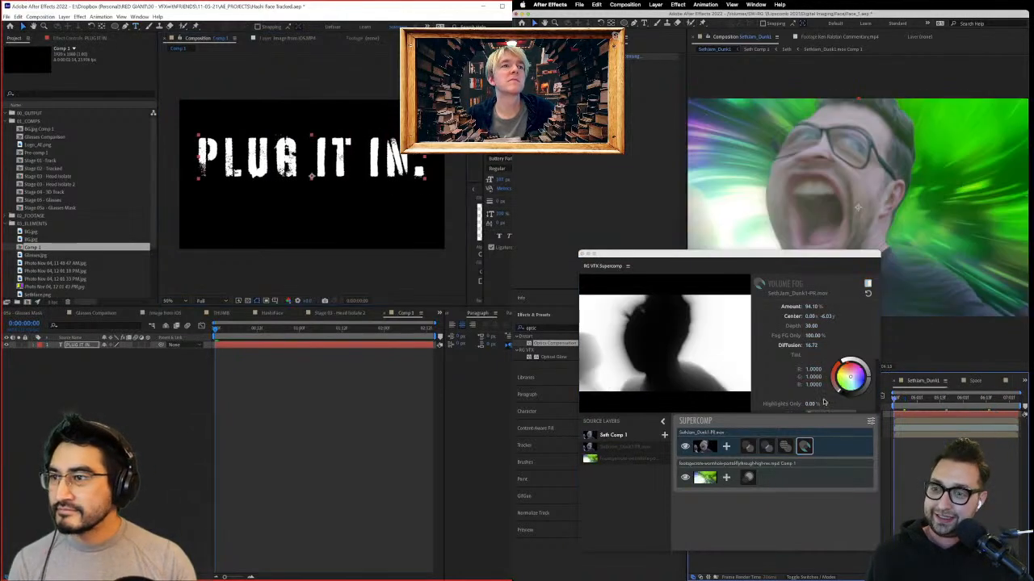
Step: Move the PLUG IT IN. line to the lower part of the frame, duplicate it and place the copy directly above; close Supercomp
{"action": "left_click_drag", "start_coordinate": [320, 207], "coordinate": [321, 246]}
{"action": "left_click", "coordinate": [582, 254]}
{"action": "key", "text": "ctrl+d"}
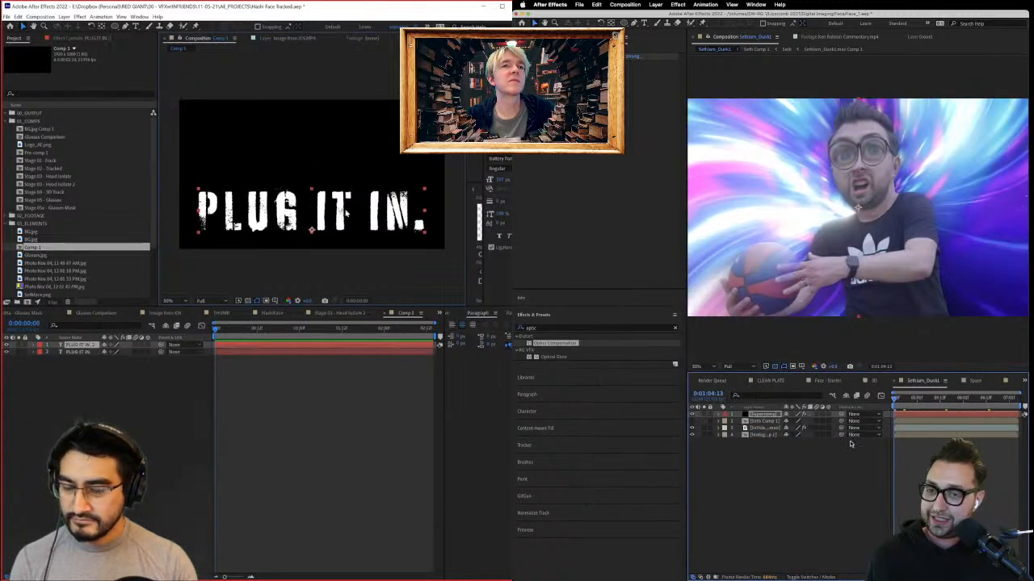
{"action": "left_click_drag", "start_coordinate": [348, 150], "coordinate": [348, 149]}
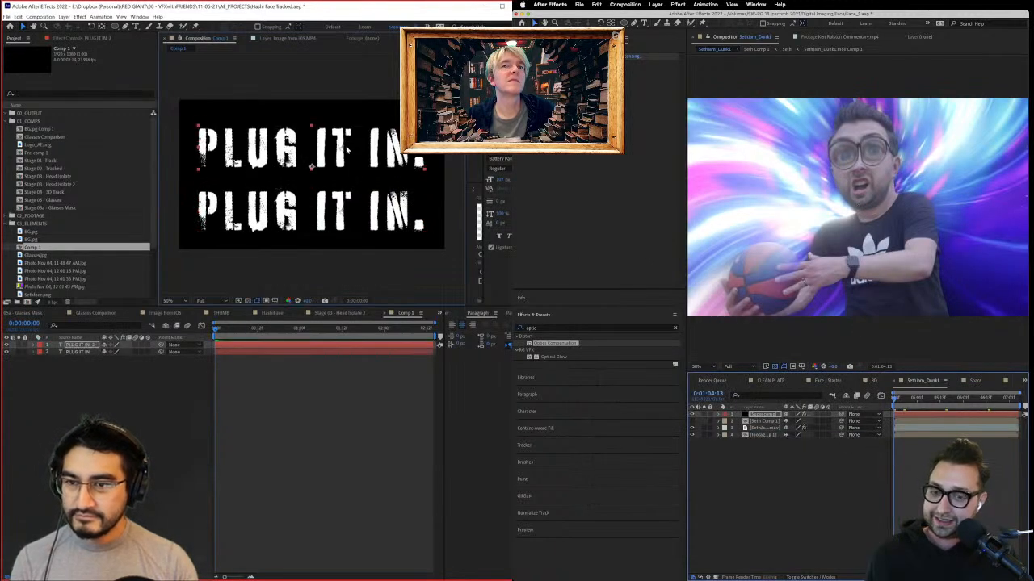
Step: Change the upper line's text to "REDGIANT", and preview the dunk composition from its start
{"action": "key", "text": "space"}
{"action": "double_click", "coordinate": [332, 154]}
{"action": "type", "text": "R"}
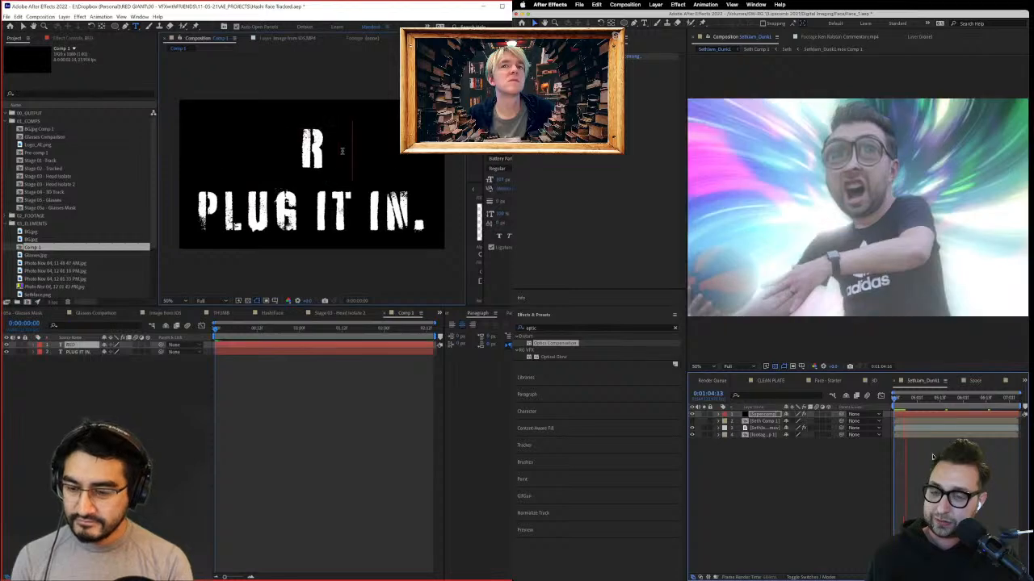
{"action": "type", "text": "EDGIANT E"}
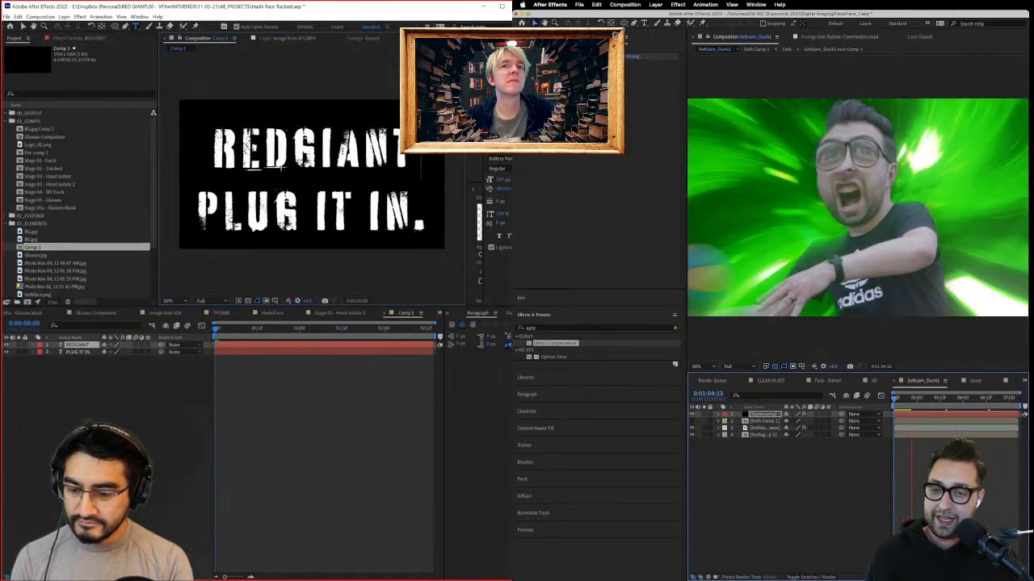
{"action": "key", "text": "BackSpace"}
{"action": "key", "text": "BackSpace"}
{"action": "key", "text": "BackSpace"}
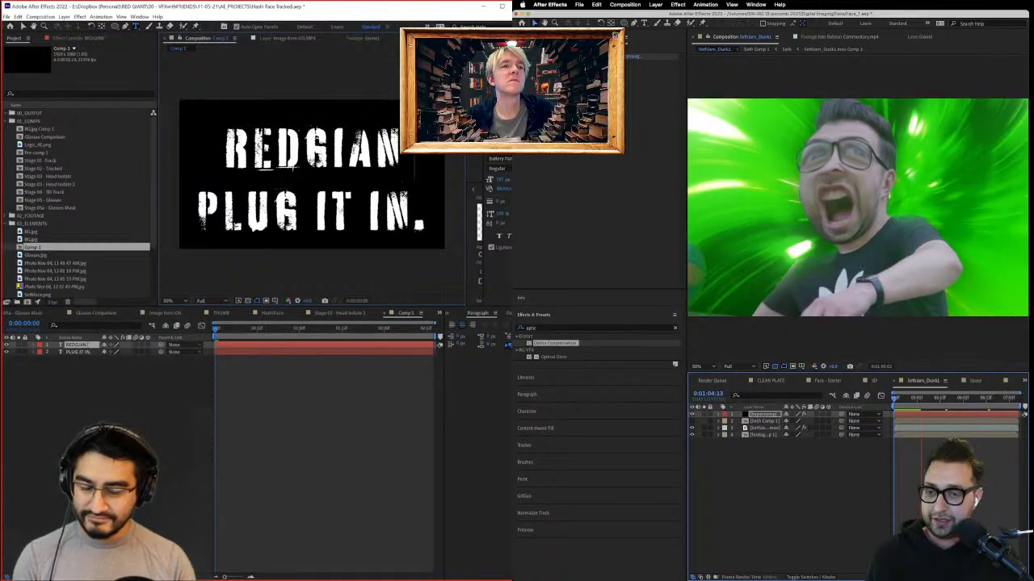
{"action": "type", "text": "T"}
{"action": "left_click", "coordinate": [24, 27]}
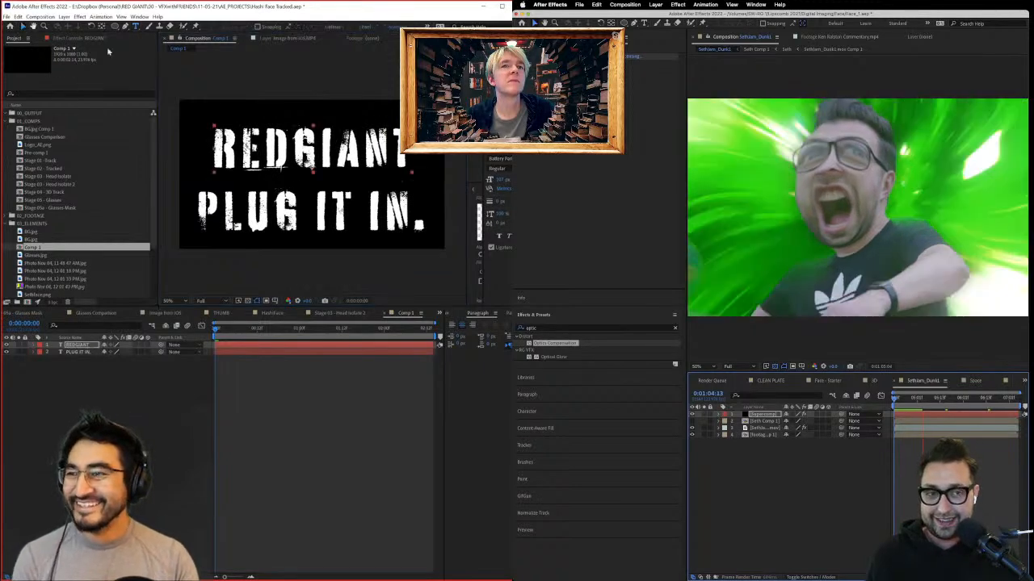
Step: Try a bold slanted comic-style font on the REDGIANT line and stop the dunk composition's preview
{"action": "left_click", "coordinate": [499, 159]}
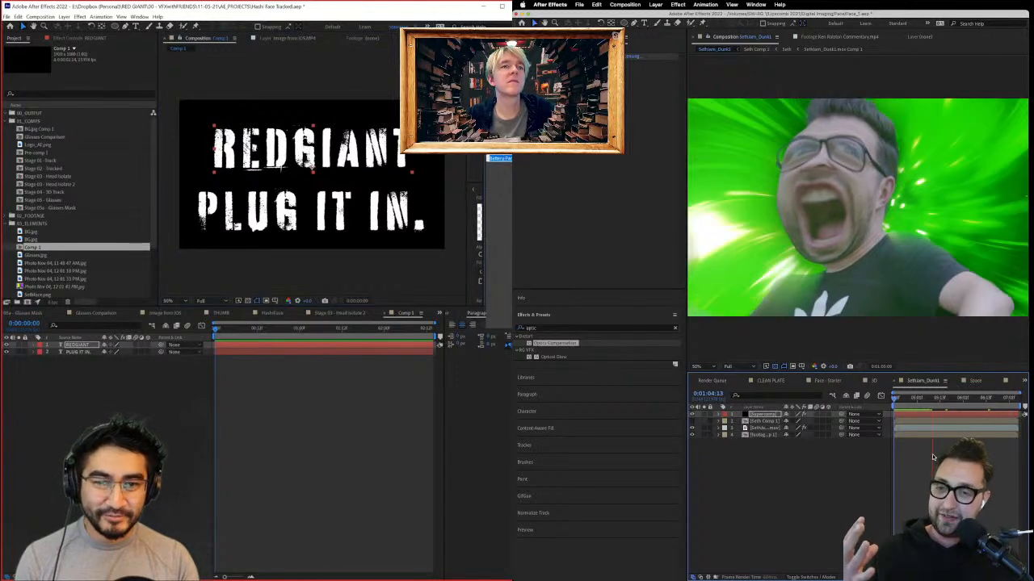
{"action": "key", "text": "Escape"}
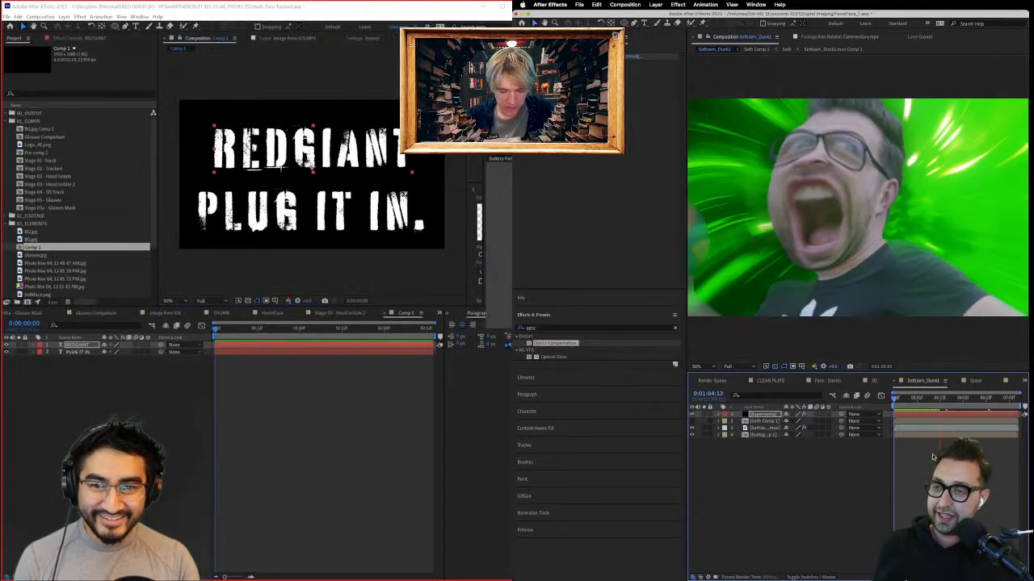
{"action": "key", "text": "Escape"}
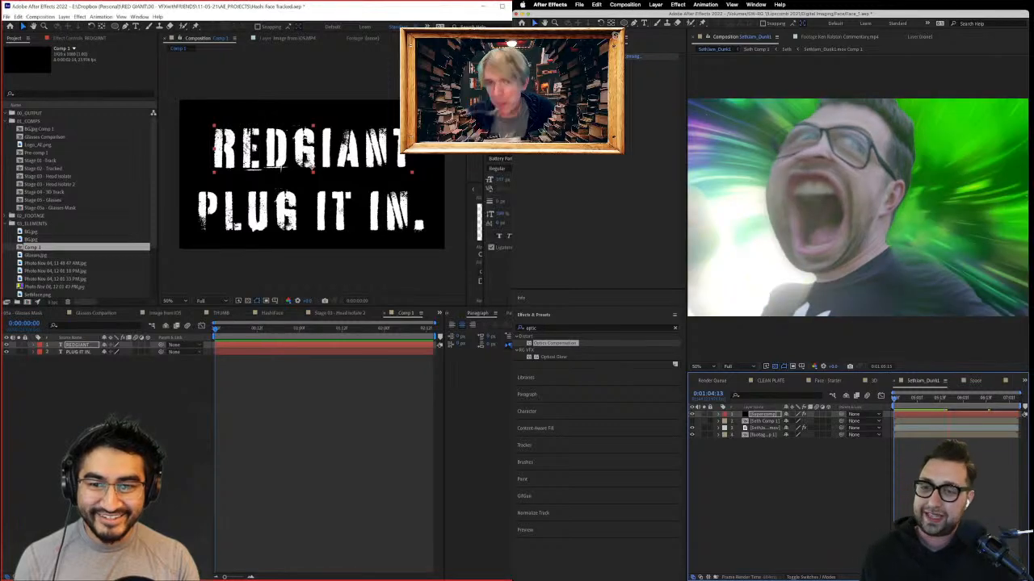
{"action": "mouse_move", "coordinate": [395, 164]}
{"action": "left_mouse_down"}
{"action": "mouse_move", "coordinate": [384, 177]}
{"action": "mouse_move", "coordinate": [391, 160]}
{"action": "left_mouse_up"}
{"action": "key", "text": "space"}
{"action": "left_click", "coordinate": [499, 158]}
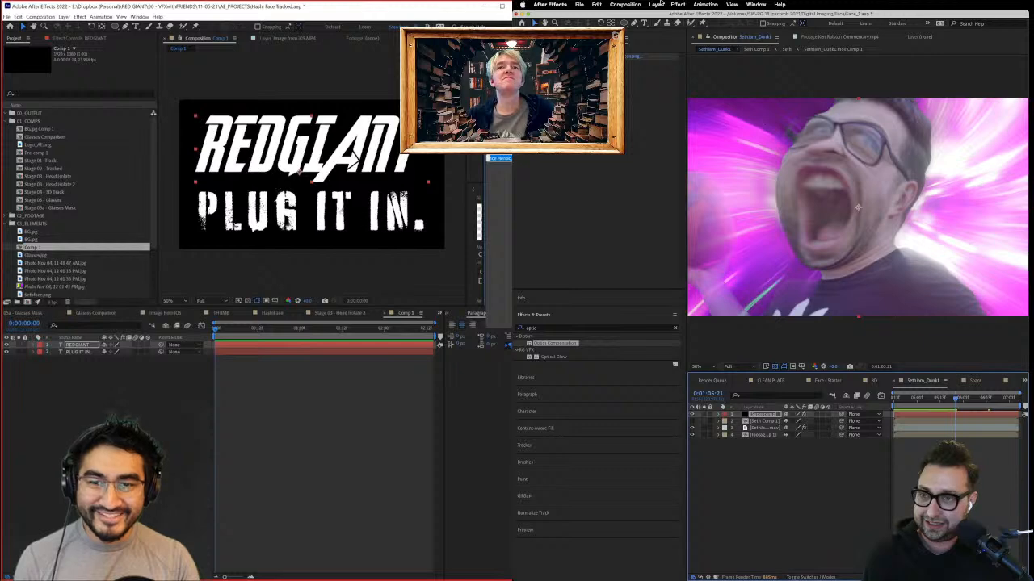
Step: Add an adjustment layer above the Supercomp layer in the dunk composition, apply the Looks effect and open its editor
{"action": "left_click", "coordinate": [660, 4]}
{"action": "mouse_move", "coordinate": [686, 40]}
{"action": "left_click", "coordinate": [787, 67]}
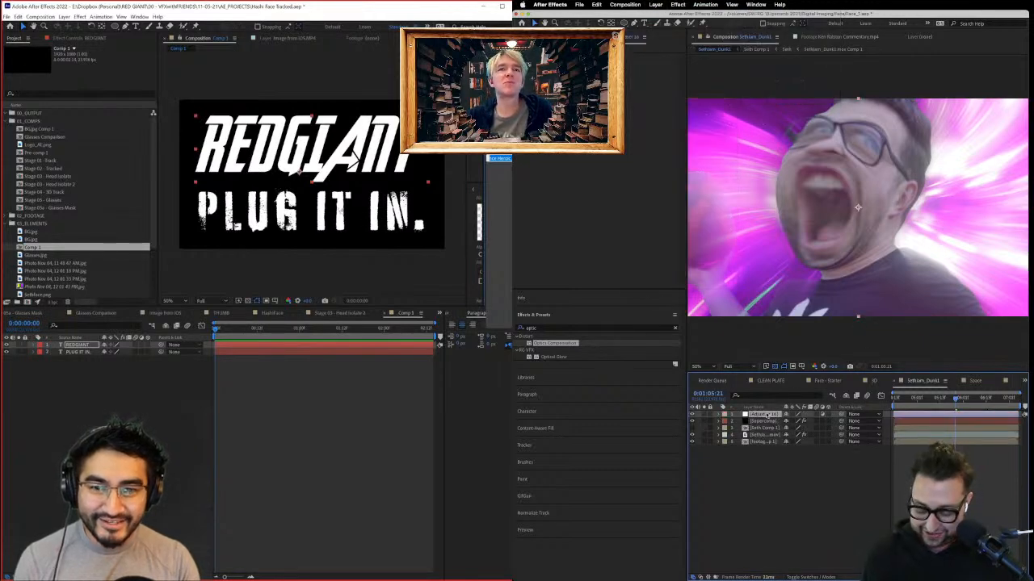
{"action": "key", "text": "ctrl+space"}
{"action": "type", "text": "looks"}
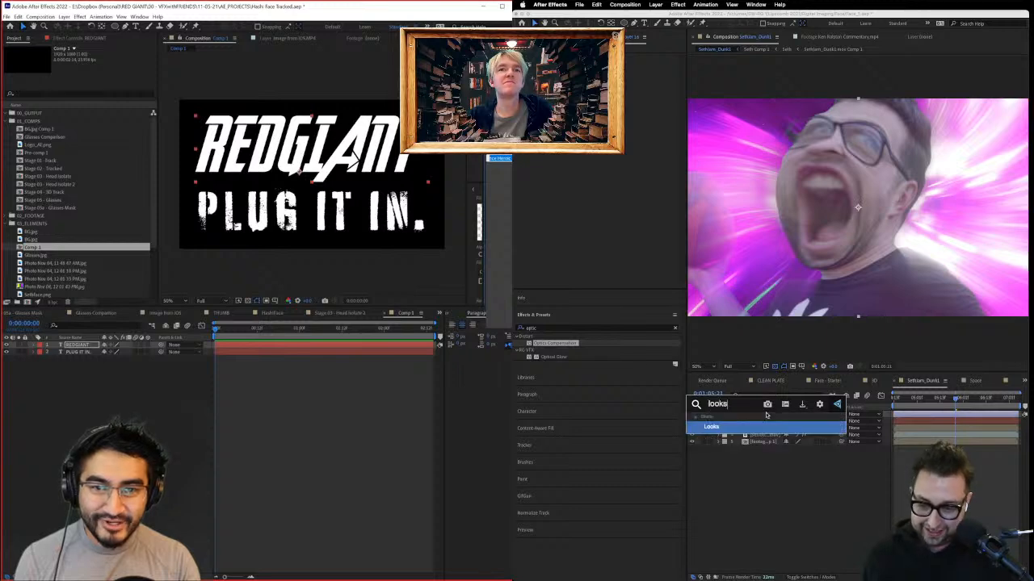
{"action": "key", "text": "Return"}
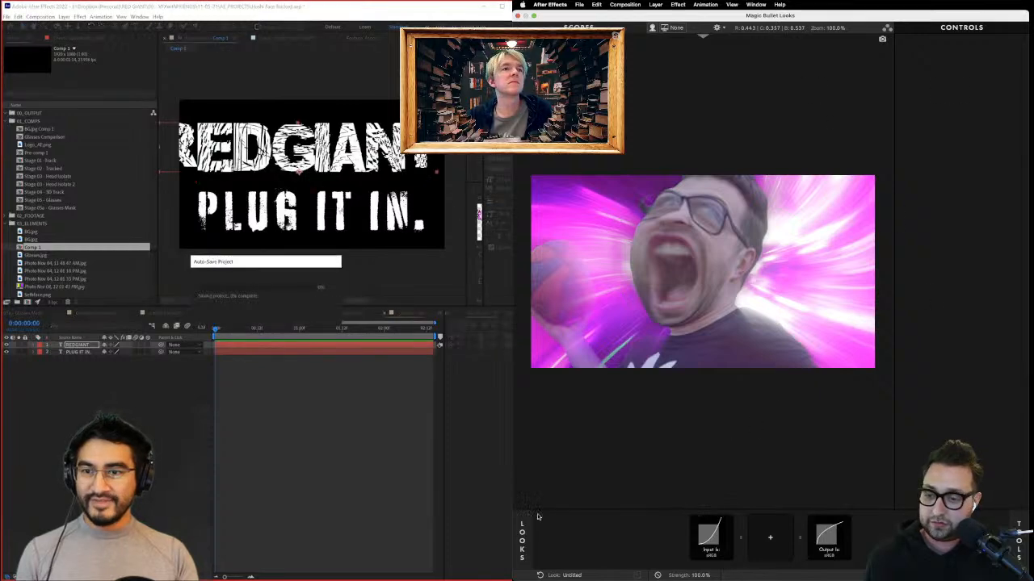
Step: Add a Channel Mixer with red +1.018/+0.754/-0.156, green -0.683/+0.850/+0.419 and blue -0.707/-0.204/+1.737
{"action": "left_click", "coordinate": [1020, 546]}
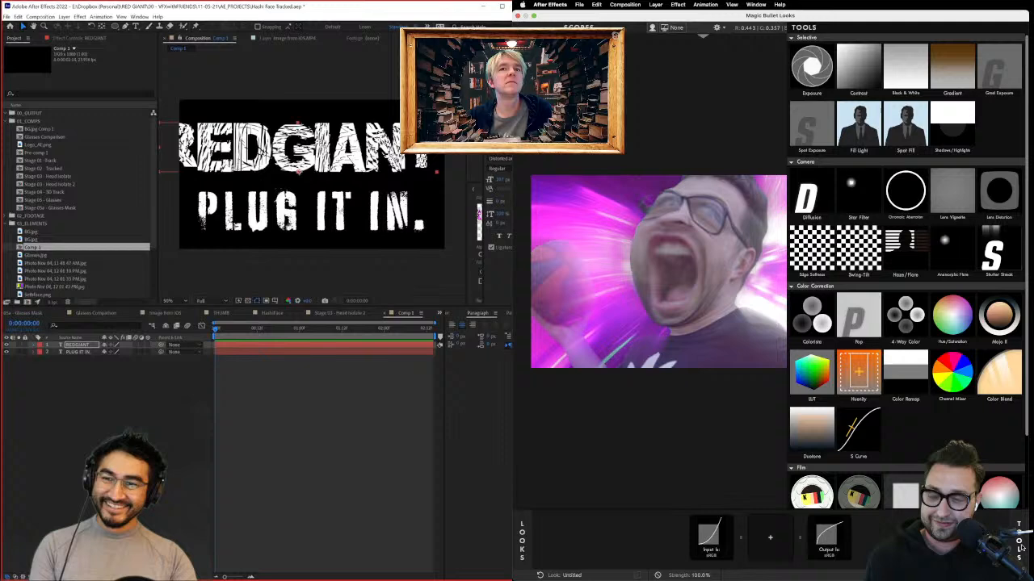
{"action": "double_click", "coordinate": [954, 377]}
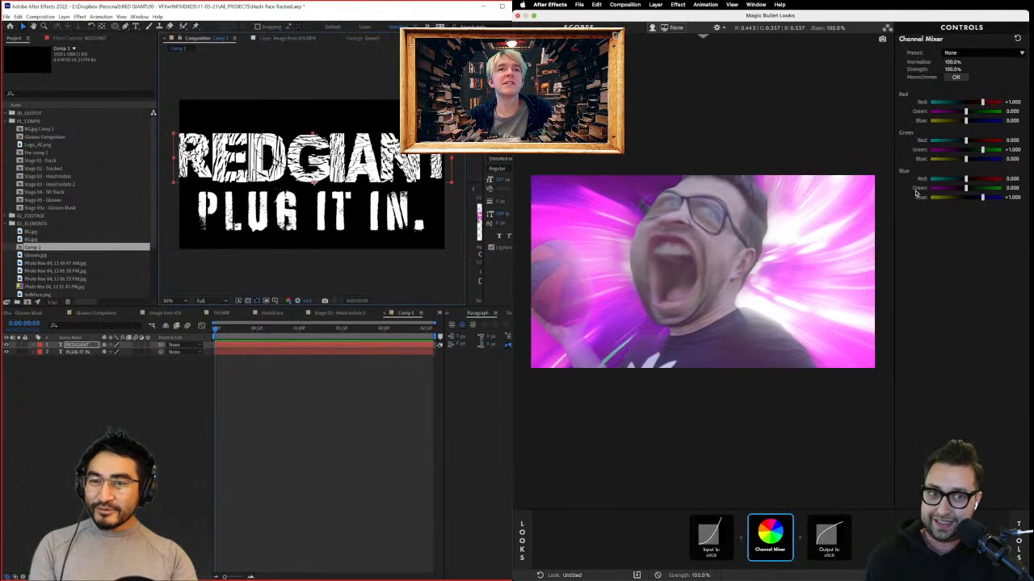
{"action": "left_click_drag", "start_coordinate": [981, 103], "coordinate": [994, 197]}
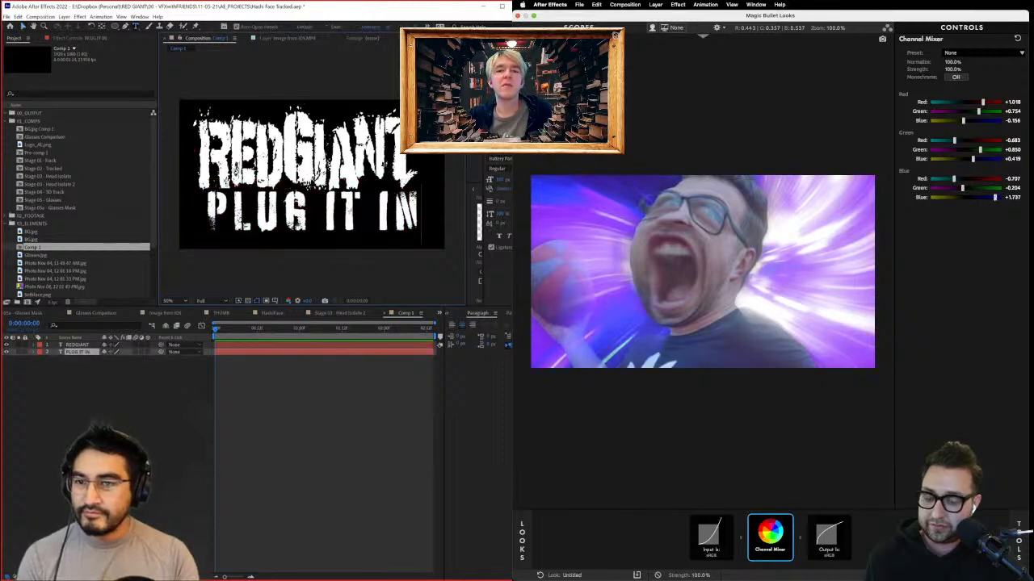
Step: Add a 4-Way Color tool to the look, and save the head project containing the text composition
{"action": "left_click", "coordinate": [1018, 540]}
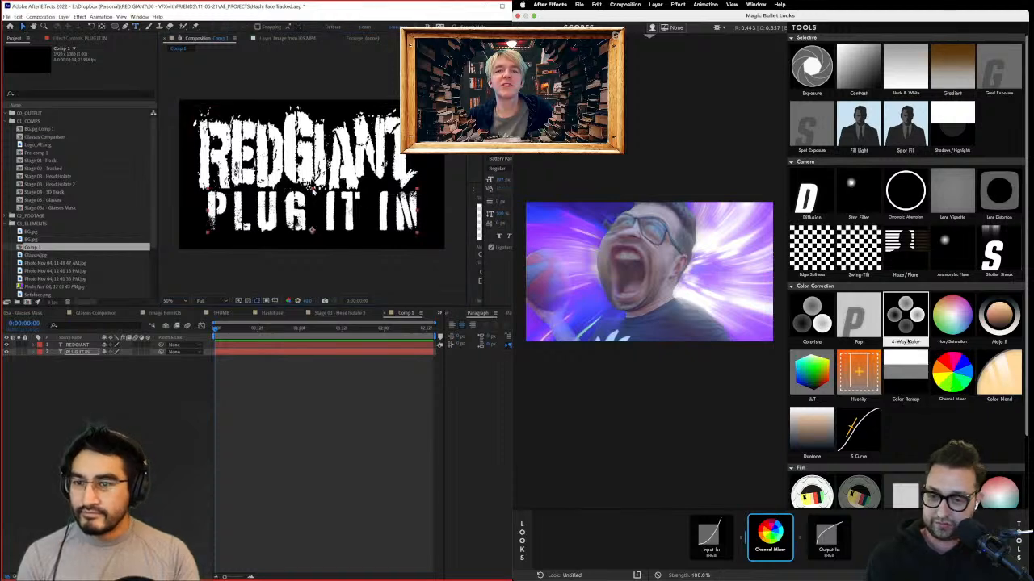
{"action": "double_click", "coordinate": [909, 342]}
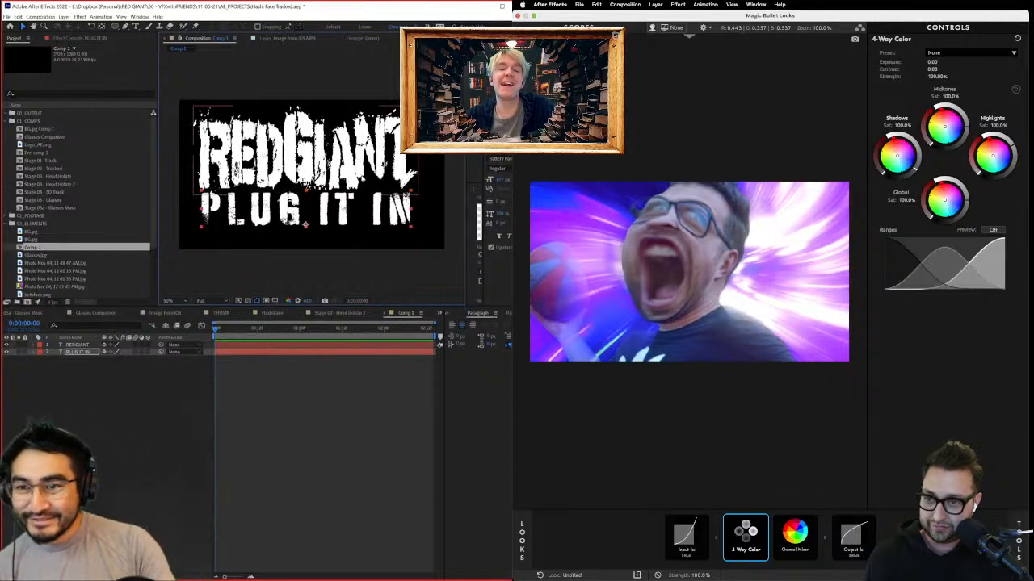
{"action": "left_click", "coordinate": [423, 280]}
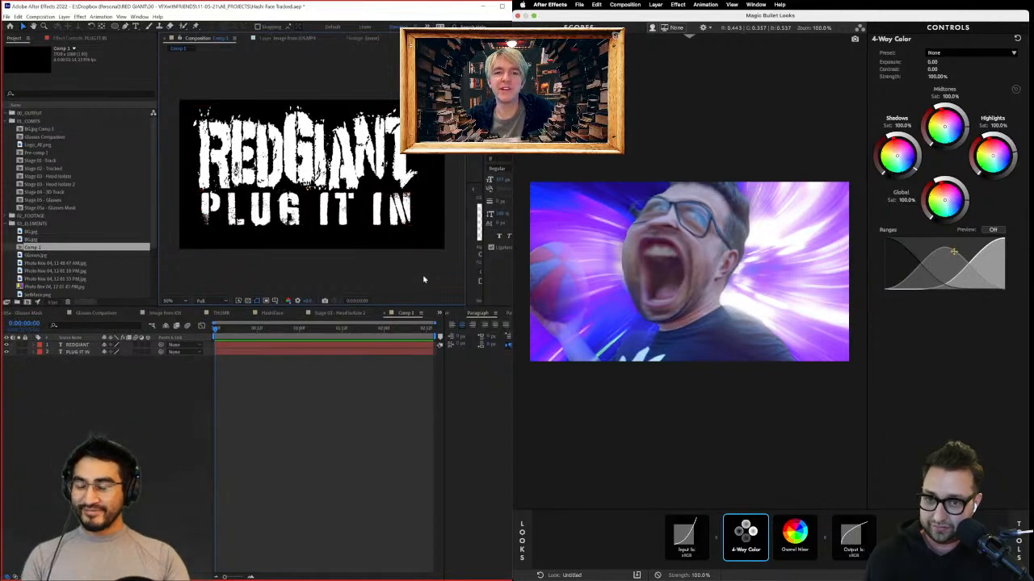
{"action": "key", "text": "ctrl+s"}
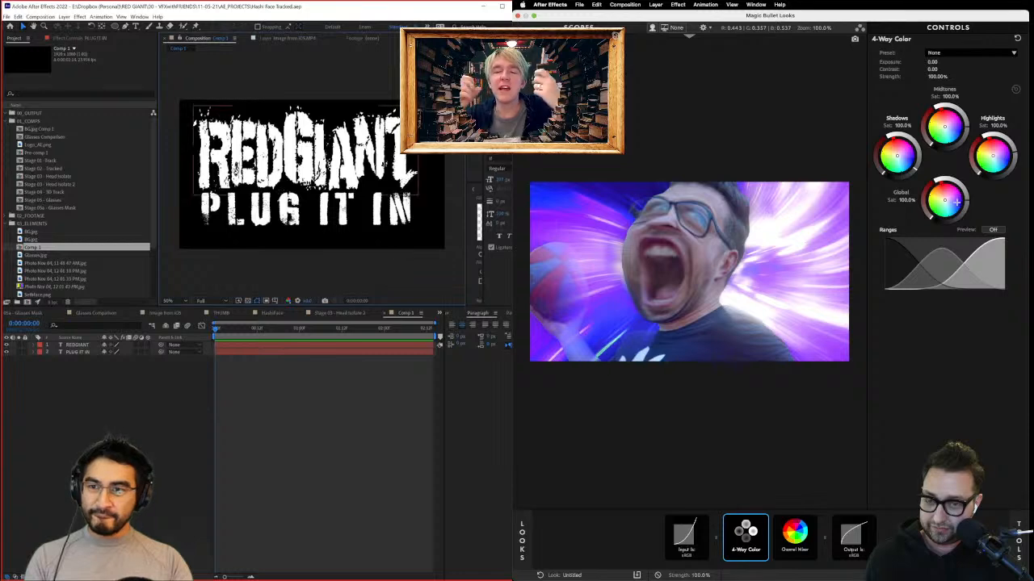
Step: Move the REDGIANT and PLUG IT IN lines together slightly lower, and add a LUT tool to the look
{"action": "left_click", "coordinate": [378, 184]}
{"action": "left_click", "coordinate": [379, 202], "text": "shift"}
{"action": "left_click", "coordinate": [1018, 539]}
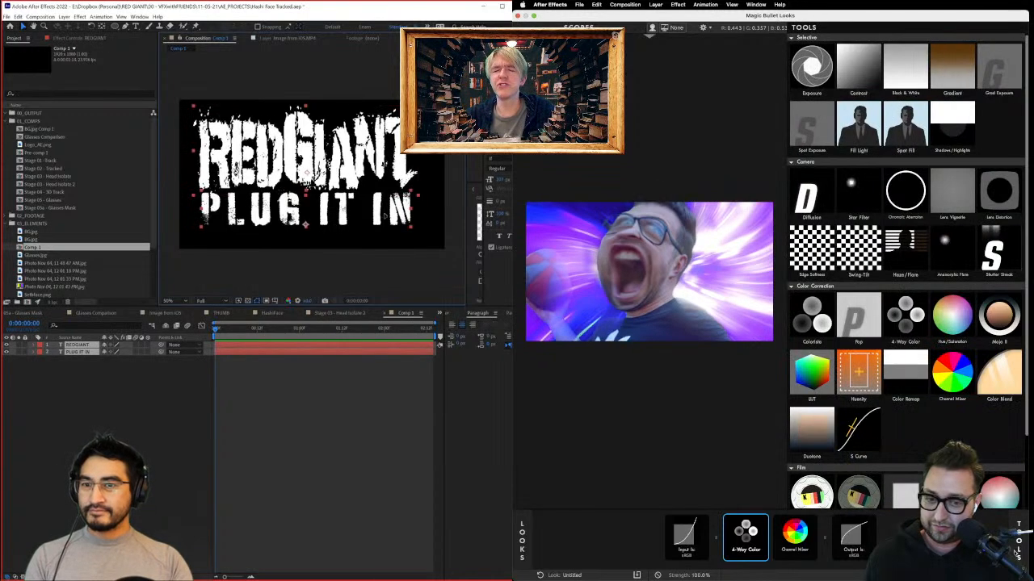
{"action": "left_click_drag", "start_coordinate": [379, 202], "coordinate": [377, 220]}
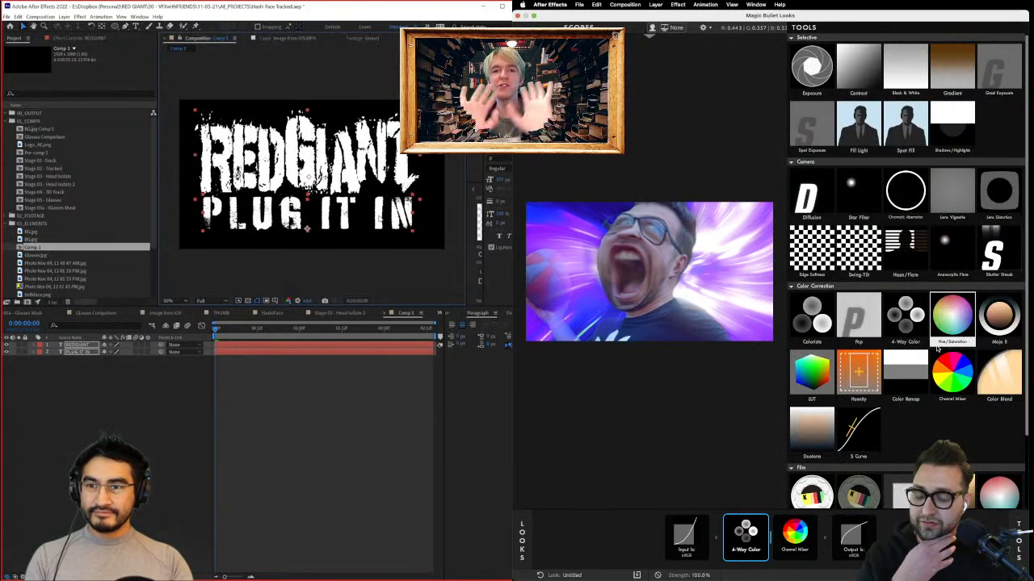
{"action": "double_click", "coordinate": [812, 372]}
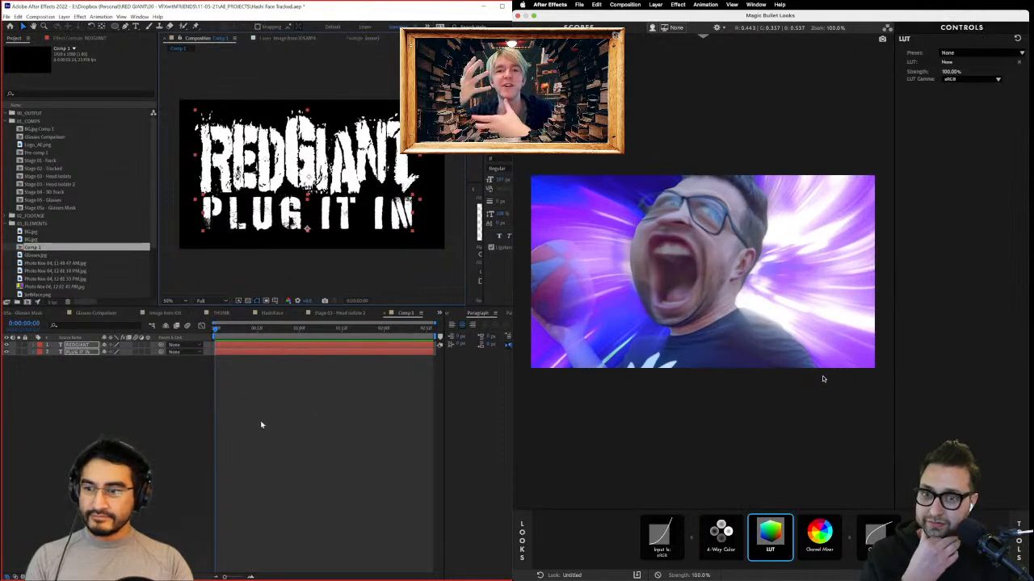
Step: Add an adjustment layer above both text lines and apply the effect found by searching for "lust", while browsing the LUTs in Looks
{"action": "left_click", "coordinate": [64, 16]}
{"action": "mouse_move", "coordinate": [74, 25]}
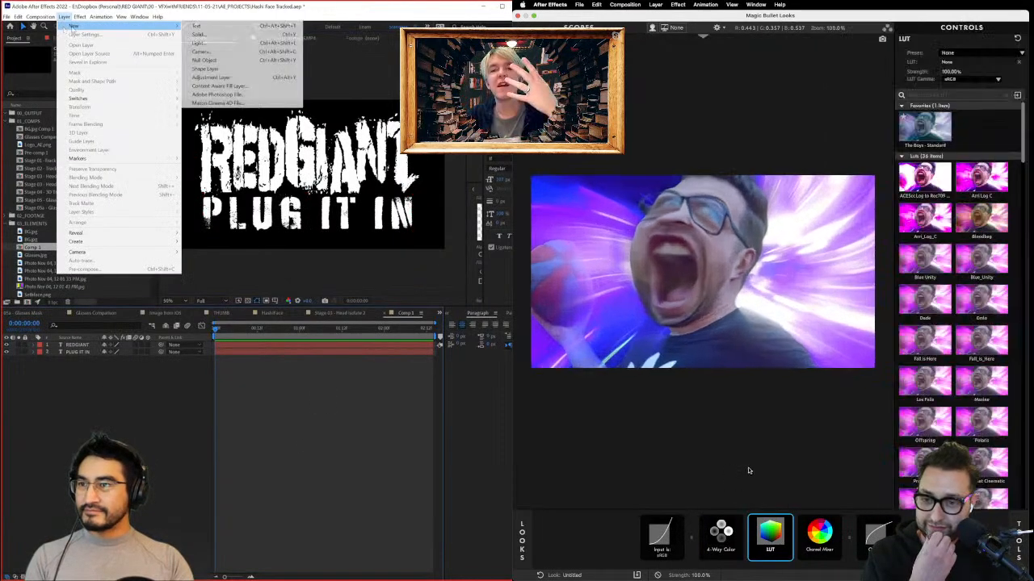
{"action": "left_click", "coordinate": [211, 77]}
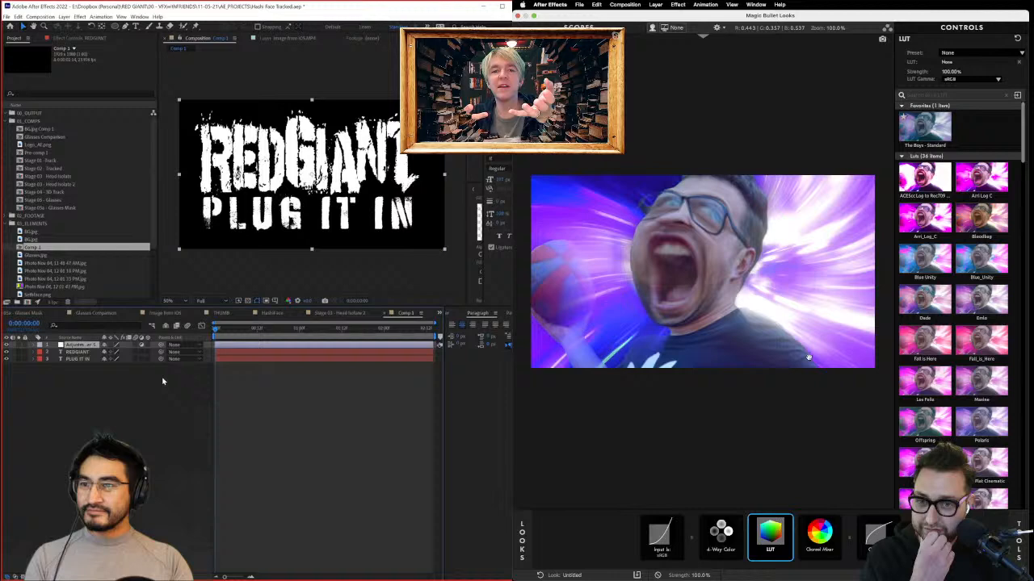
{"action": "left_click", "coordinate": [900, 157]}
{"action": "type", "text": "lust"}
{"action": "left_click", "coordinate": [910, 176]}
{"action": "scroll", "coordinate": [910, 175], "scroll_direction": "down", "scroll_amount": 10}
{"action": "key", "text": "Return"}
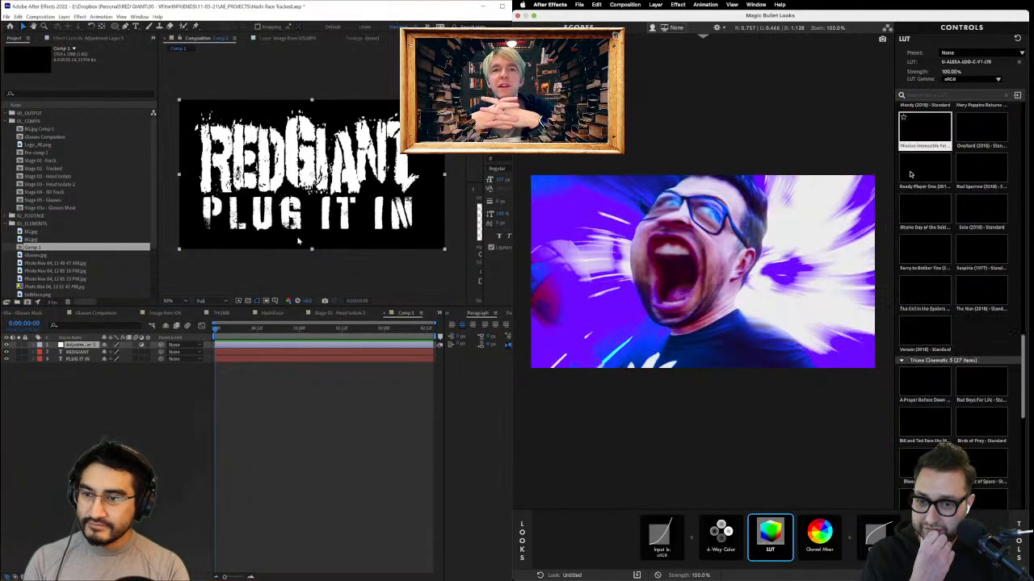
Step: Try the Tenet - Standard LUT on the dunk shot and switch it to No Time To Die - Standard
{"action": "left_click", "coordinate": [981, 232]}
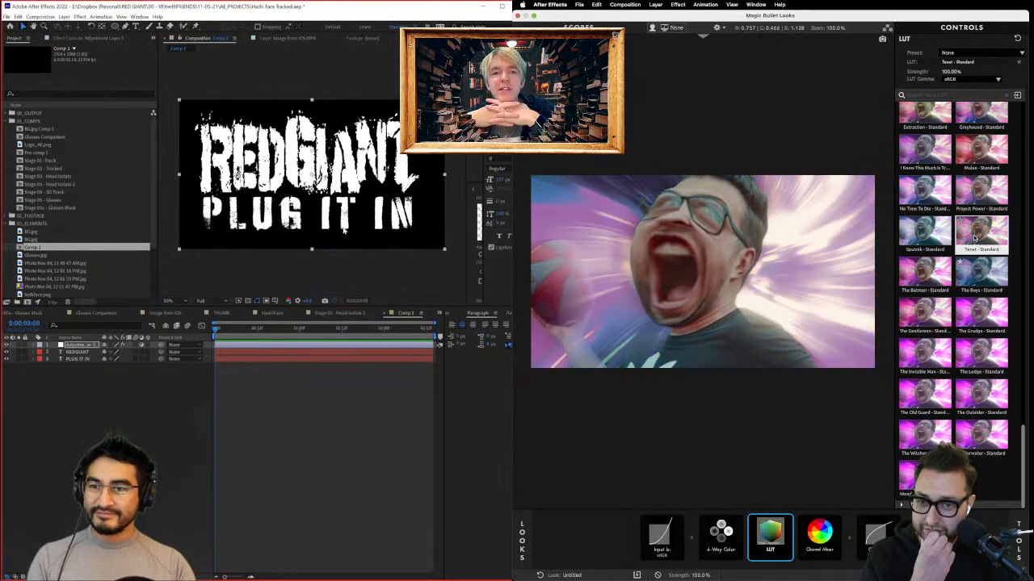
{"action": "left_click", "coordinate": [937, 201]}
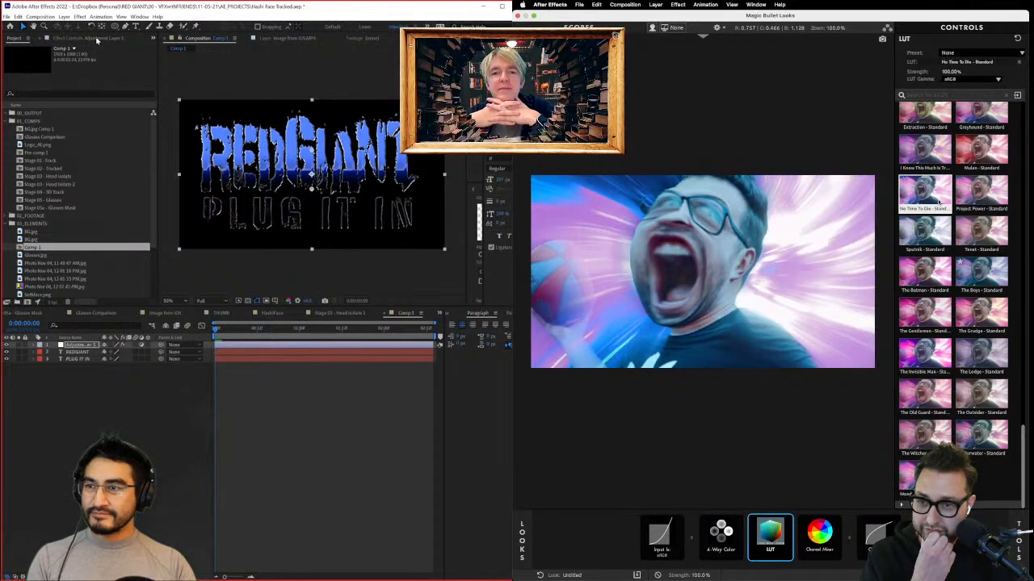
Step: Open the Luster preset browser for the adjustment layer, while trying the Extraction, Color Out of Space, Bloodshot and Bad Boys For Life LUTs in Looks
{"action": "left_click", "coordinate": [95, 38]}
{"action": "scroll", "coordinate": [938, 204], "scroll_direction": "up", "scroll_amount": 2}
{"action": "left_click", "coordinate": [927, 170]}
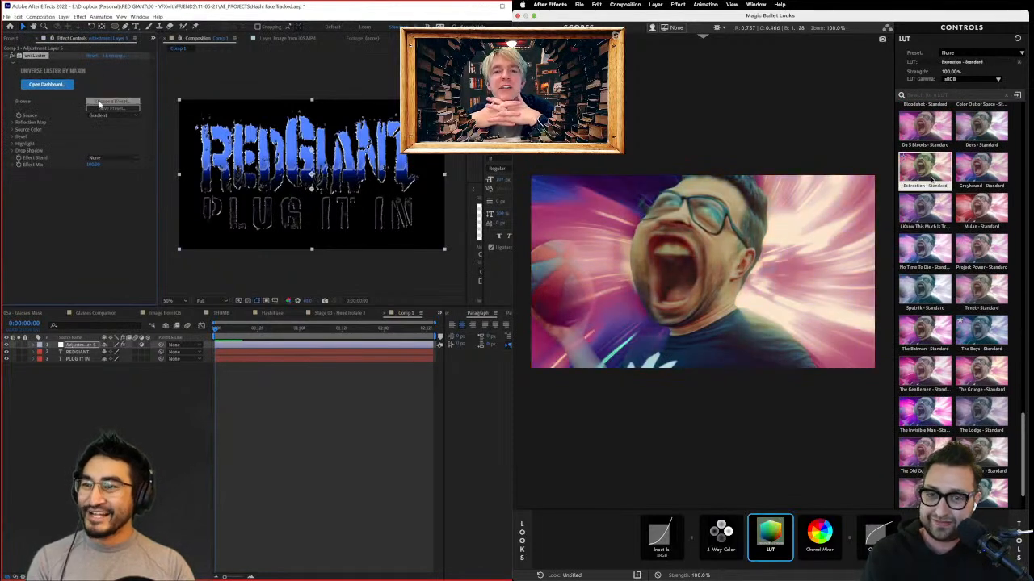
{"action": "left_click", "coordinate": [103, 104]}
{"action": "scroll", "coordinate": [973, 172], "scroll_direction": "up", "scroll_amount": 2}
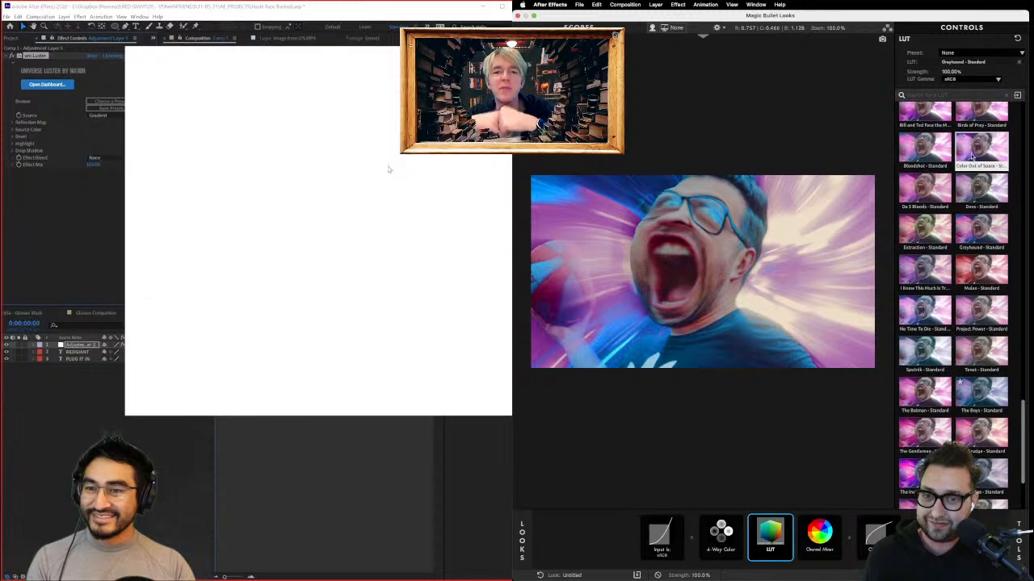
{"action": "left_click", "coordinate": [969, 157]}
{"action": "left_click", "coordinate": [927, 154]}
{"action": "scroll", "coordinate": [929, 162], "scroll_direction": "up", "scroll_amount": 2}
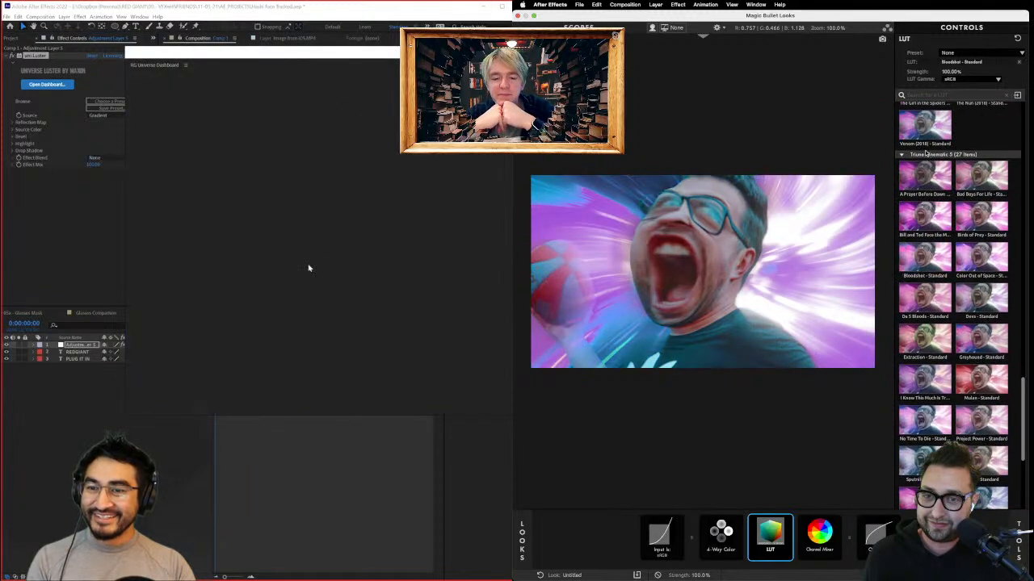
{"action": "left_click", "coordinate": [973, 171]}
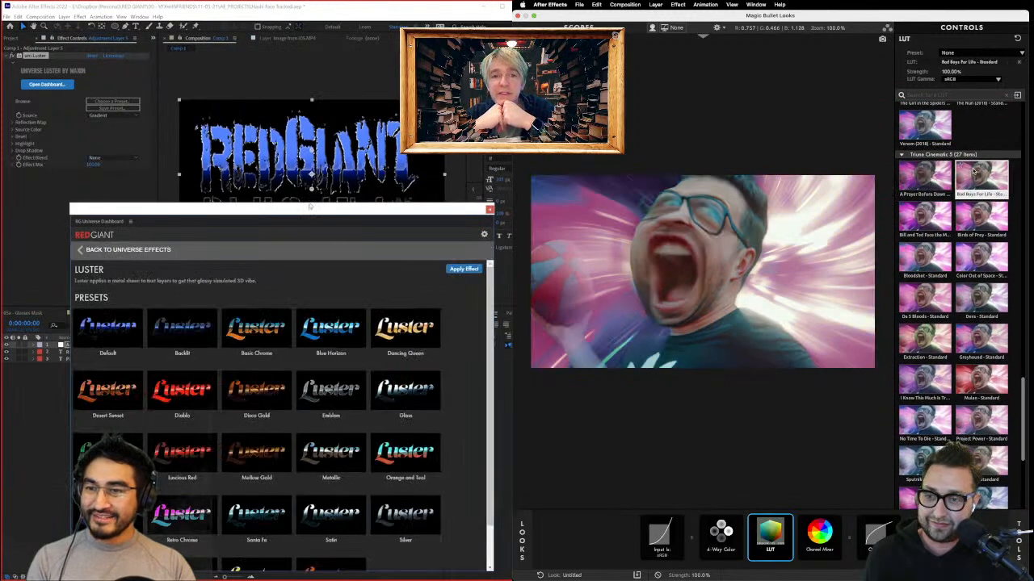
Step: Try the Bill and Ted Face the Music and Birds of Prey LUTs, and apply the Blue Horizon preset to Luster
{"action": "left_click", "coordinate": [931, 173]}
{"action": "left_click", "coordinate": [934, 218]}
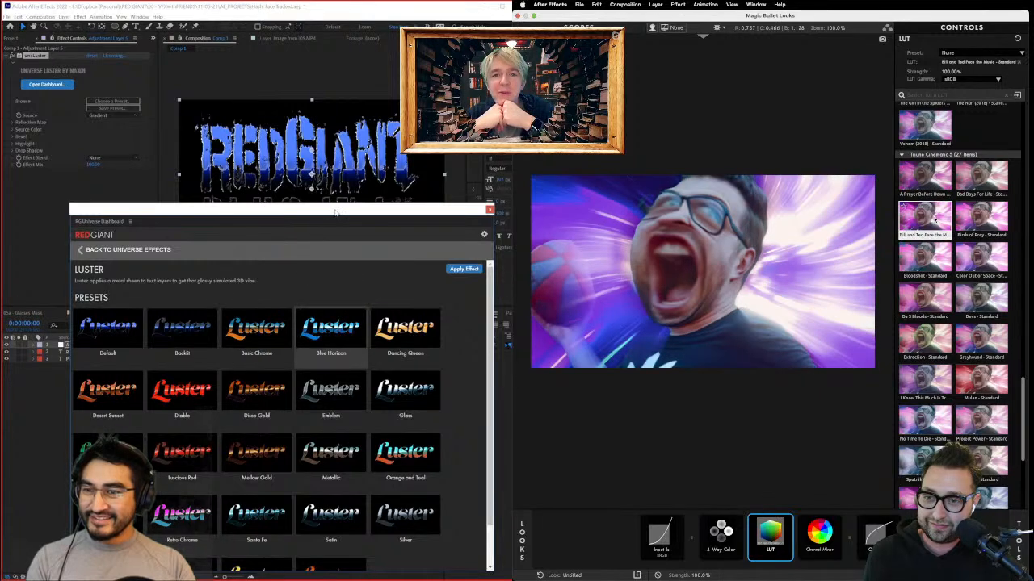
{"action": "left_click", "coordinate": [973, 218]}
{"action": "left_click_drag", "start_coordinate": [335, 203], "coordinate": [335, 350]}
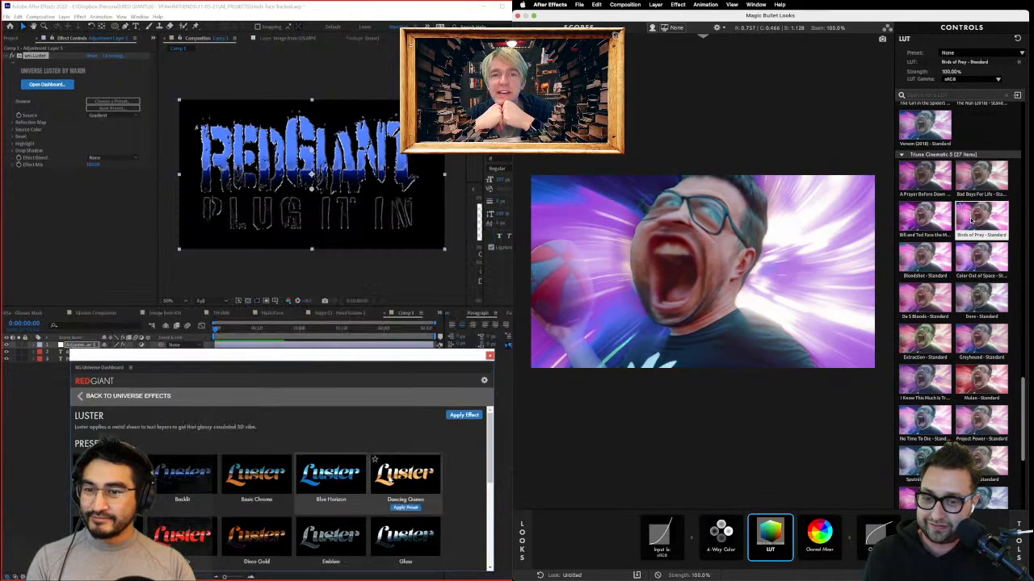
{"action": "scroll", "coordinate": [971, 220], "scroll_direction": "down", "scroll_amount": 5}
{"action": "left_click", "coordinate": [339, 507]}
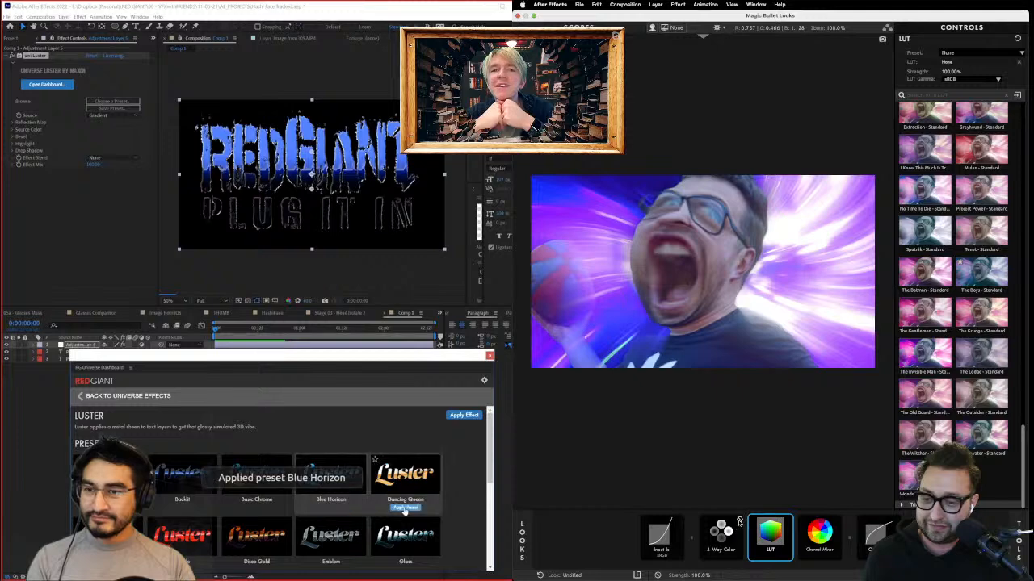
Step: Disable the 4-Way Color tool and move the LUT tool after Channel Mixer, while trying the Dancing Queen preset on Luster
{"action": "left_click", "coordinate": [727, 529]}
{"action": "left_click", "coordinate": [405, 507]}
{"action": "left_click_drag", "start_coordinate": [774, 546], "coordinate": [832, 554]}
Step: Apply the Tangerine preset to Luster, while trying The Old Guard, The Gentlemen and The Batman LUTs on the dunk shot
{"action": "left_click", "coordinate": [925, 397]}
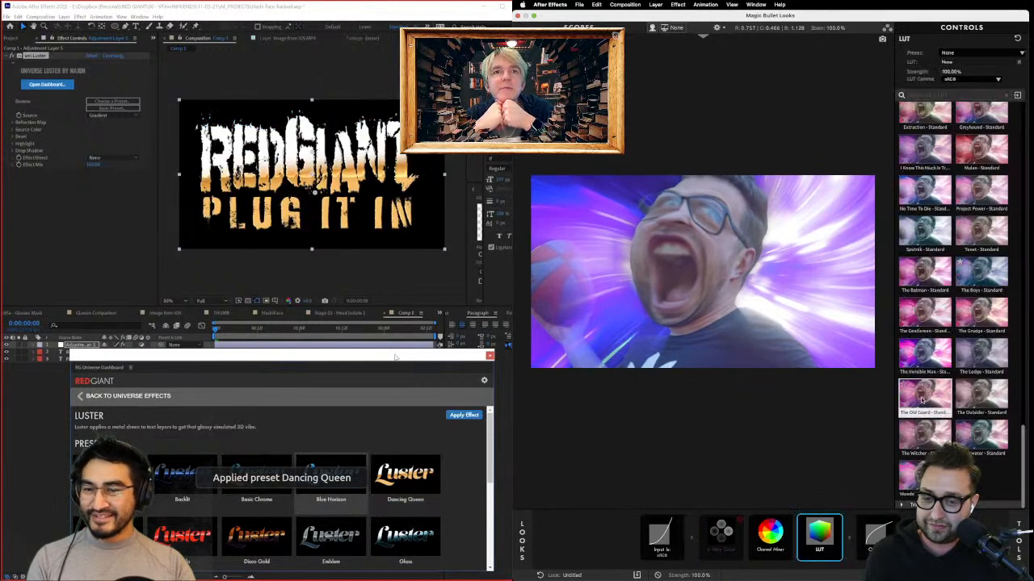
{"action": "left_click_drag", "start_coordinate": [395, 357], "coordinate": [486, 259]}
{"action": "left_click", "coordinate": [932, 328]}
{"action": "scroll", "coordinate": [434, 390], "scroll_direction": "down", "scroll_amount": 5}
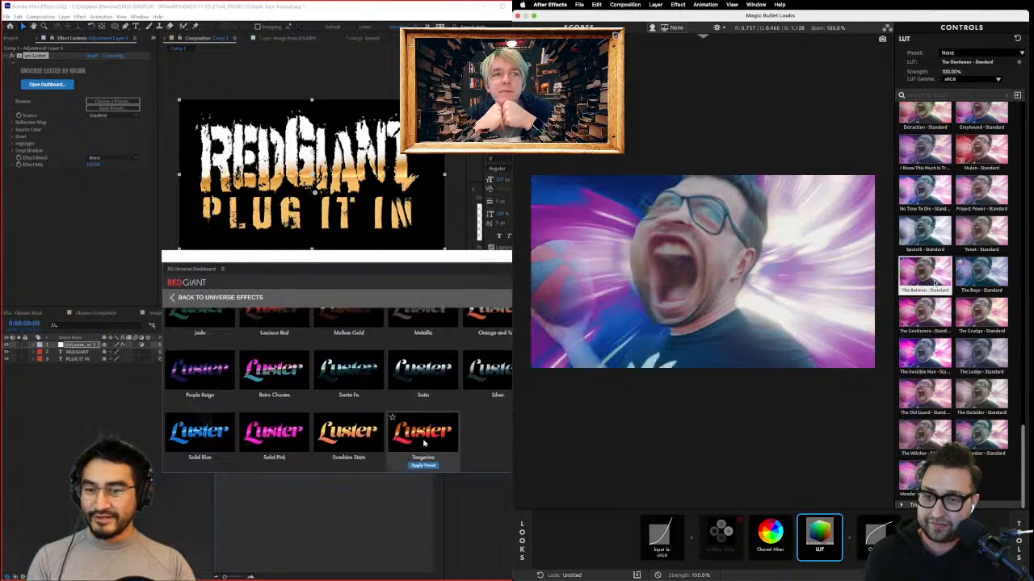
{"action": "left_click", "coordinate": [929, 276]}
{"action": "scroll", "coordinate": [929, 279], "scroll_direction": "up", "scroll_amount": 1}
{"action": "left_click", "coordinate": [423, 466]}
Step: Compare the Greyhound, No Time To Die, Bloodshot and Da 5 Bloods LUTs in Looks, and expand Luster's Bevel settings
{"action": "left_click", "coordinate": [984, 133]}
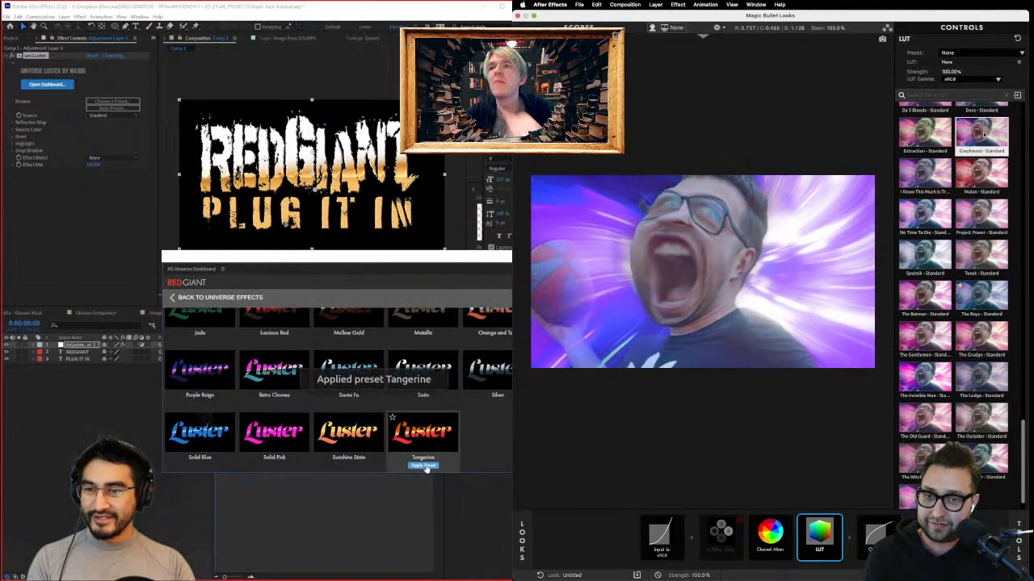
{"action": "left_click", "coordinate": [936, 206]}
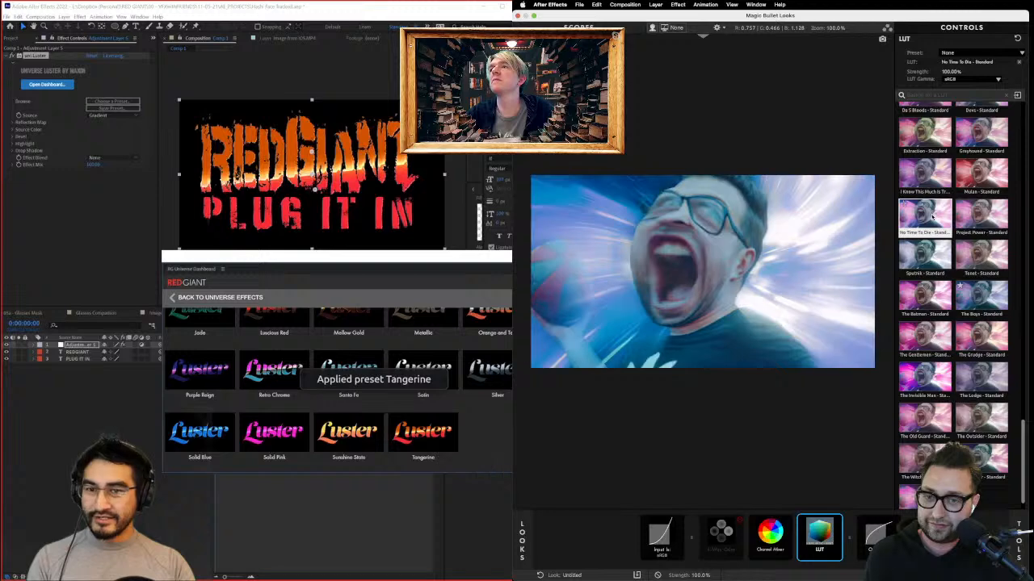
{"action": "scroll", "coordinate": [935, 212], "scroll_direction": "up", "scroll_amount": 3}
{"action": "left_click", "coordinate": [932, 216]}
{"action": "left_click", "coordinate": [932, 159]}
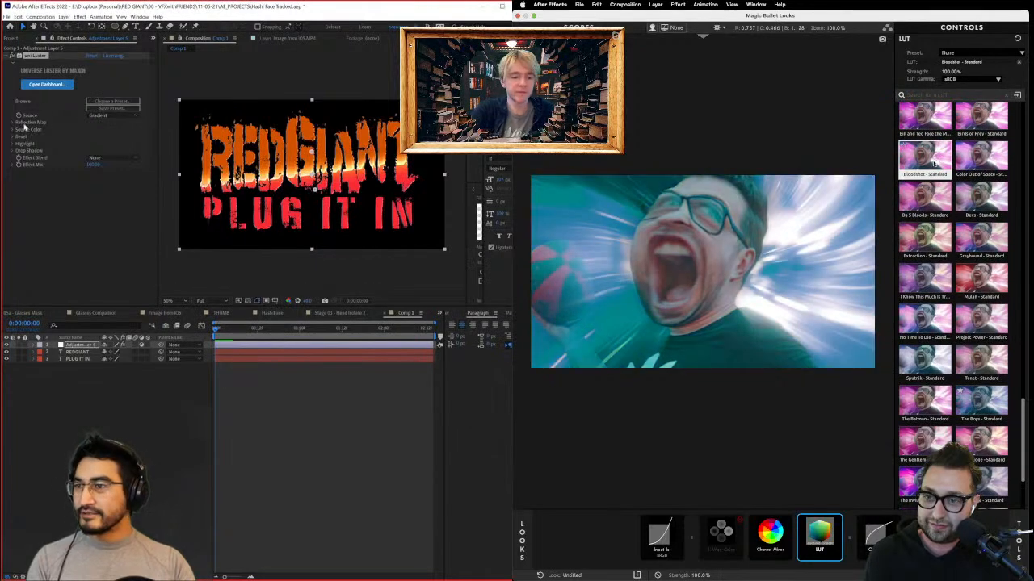
{"action": "left_click", "coordinate": [931, 197]}
{"action": "left_click", "coordinate": [14, 137]}
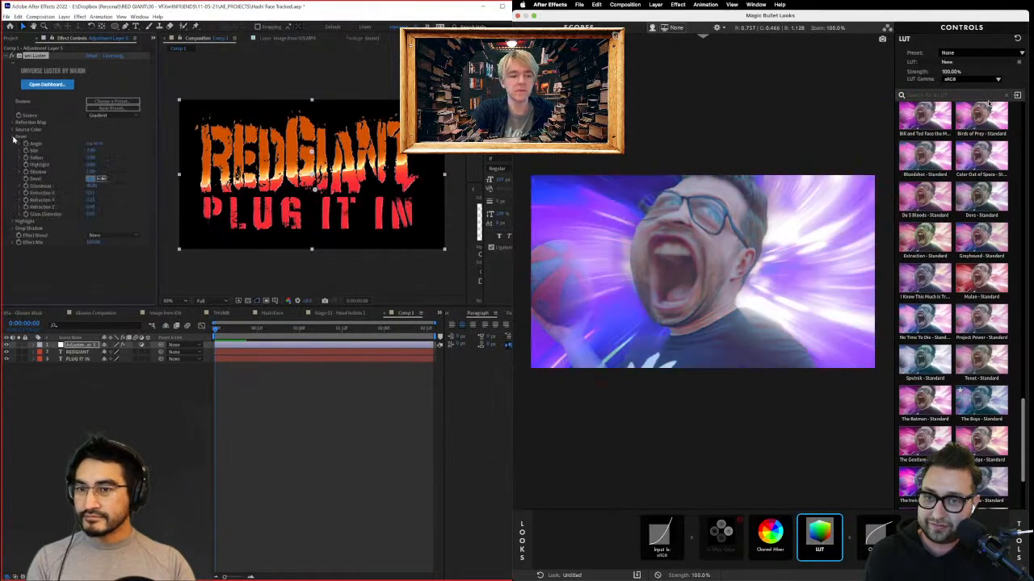
Step: Re-enable the 4-Way Color tool after trying the Birds of Prey and Devs LUTs, and accept the look for the dunk shot
{"action": "left_click", "coordinate": [981, 119]}
{"action": "scroll", "coordinate": [983, 119], "scroll_direction": "up", "scroll_amount": 3}
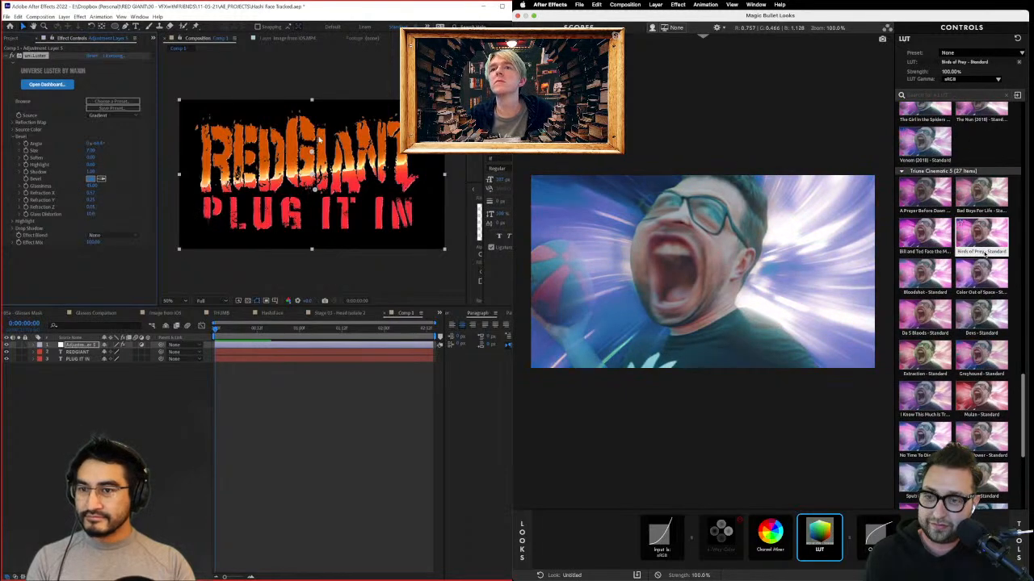
{"action": "left_click", "coordinate": [984, 311]}
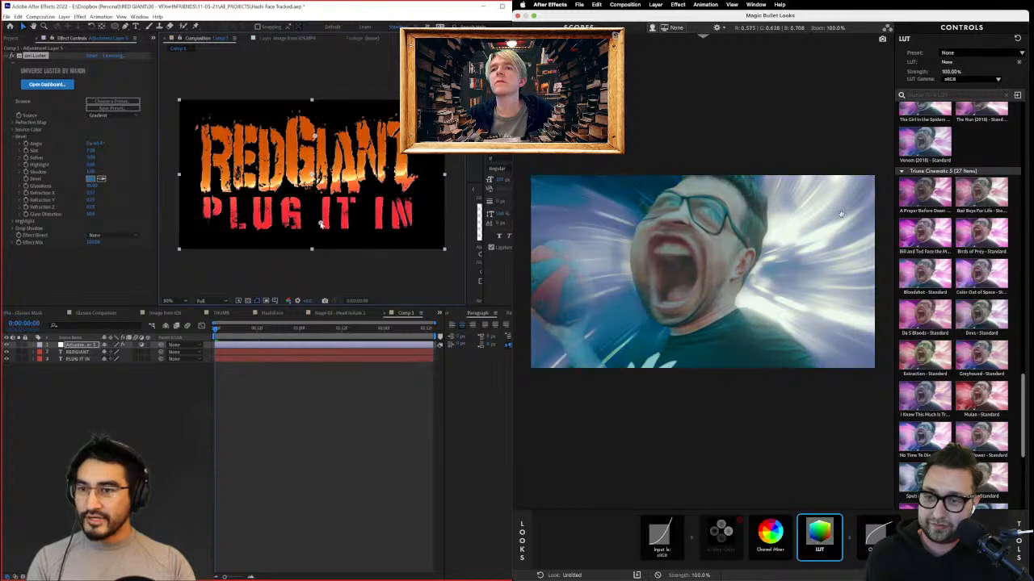
{"action": "left_click", "coordinate": [729, 536]}
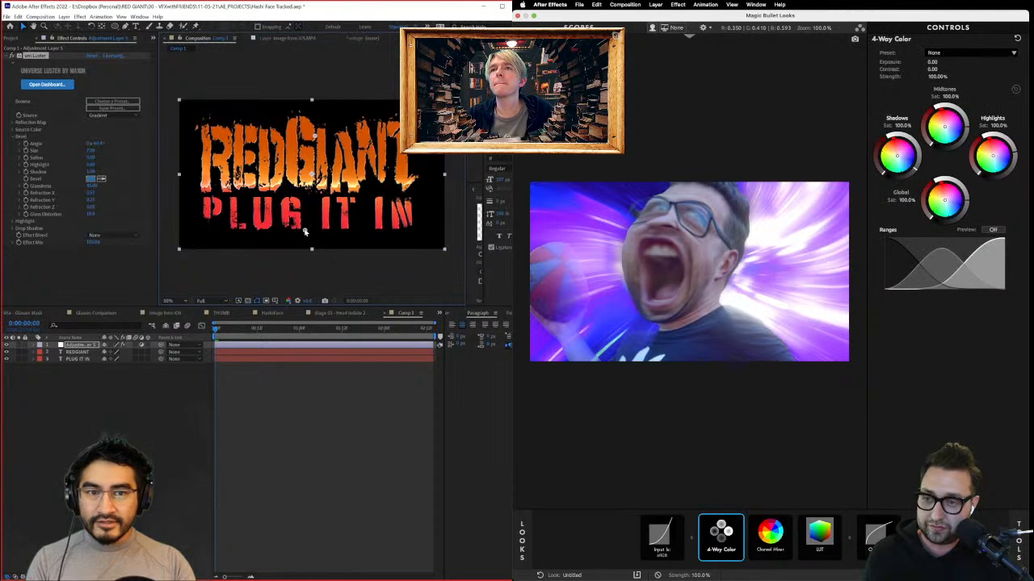
{"action": "key", "text": "Return"}
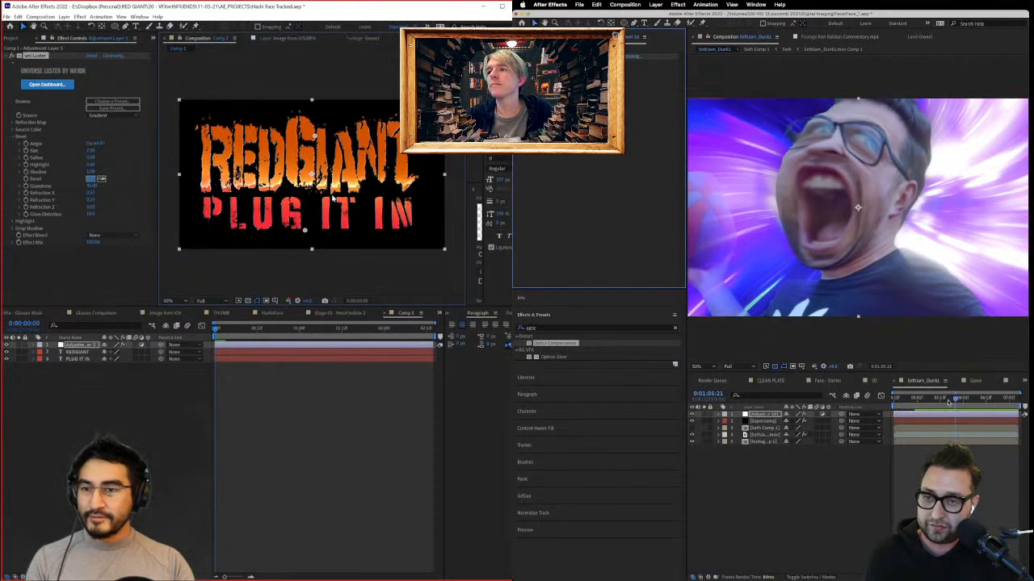
Step: Play back the graded dunk shot from the start of its composition
{"action": "left_click", "coordinate": [919, 406]}
{"action": "left_click_drag", "start_coordinate": [918, 406], "coordinate": [834, 442]}
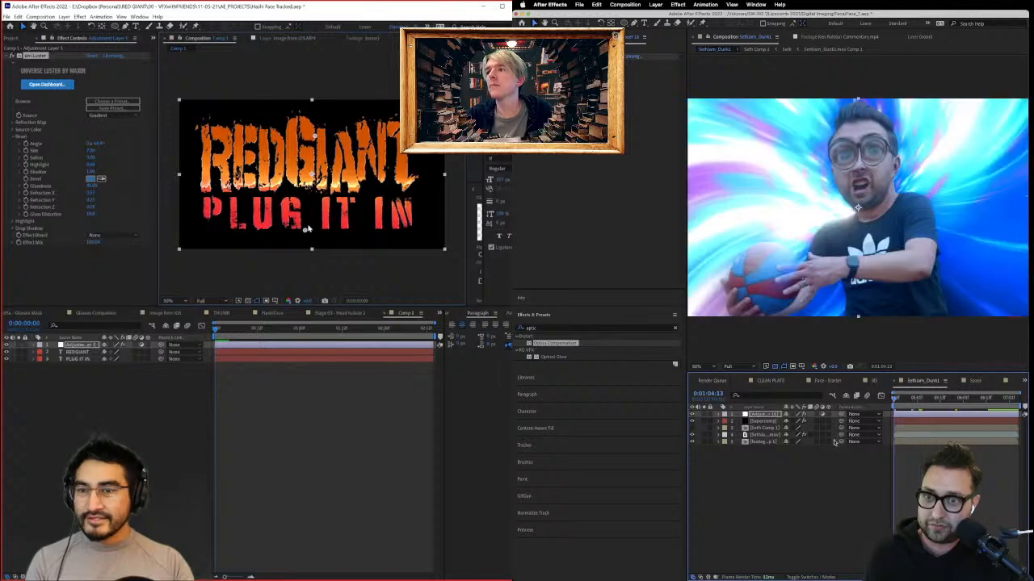
{"action": "key", "text": "space"}
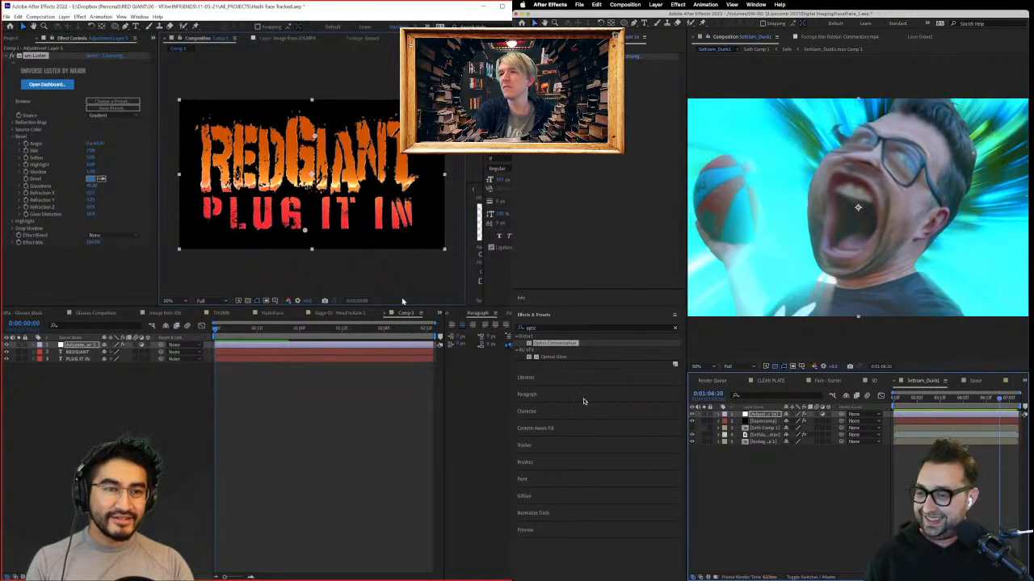
Step: Try the Renoiser effect on the dunk shot's adjustment layer and undo it
{"action": "left_click_drag", "start_coordinate": [540, 328], "coordinate": [759, 414]}
{"action": "type", "text": "renois"}
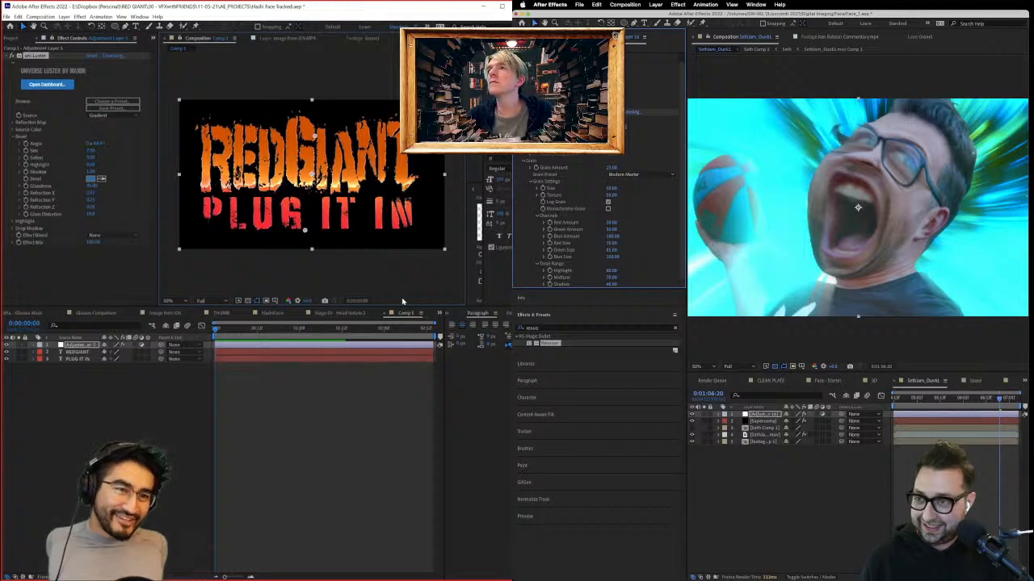
{"action": "key", "text": "super+z"}
Step: Search the effects for "noise" and apply the Noise effect to the dunk shot's adjustment layer
{"action": "left_click_drag", "start_coordinate": [539, 327], "coordinate": [512, 331]}
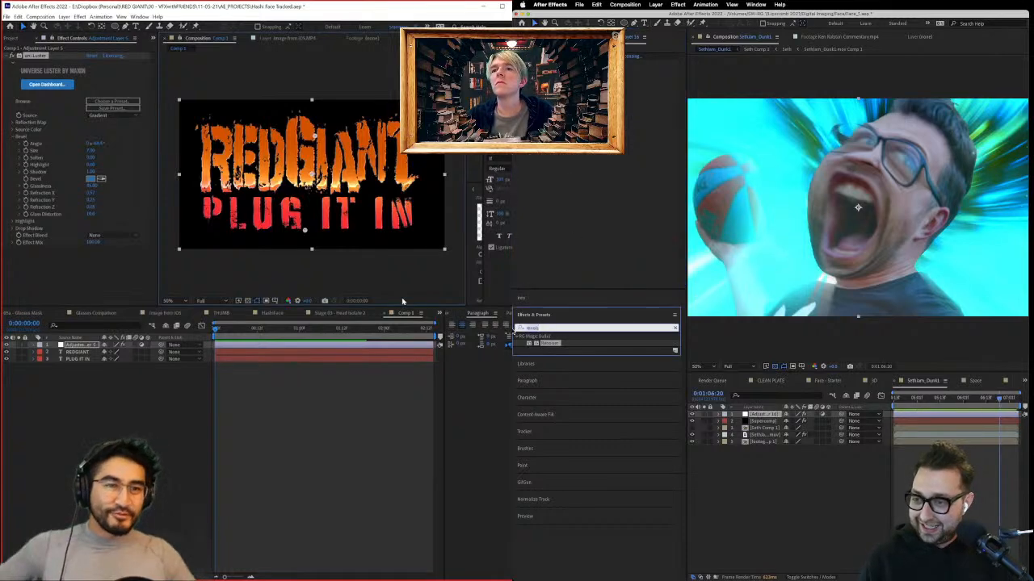
{"action": "type", "text": "noise"}
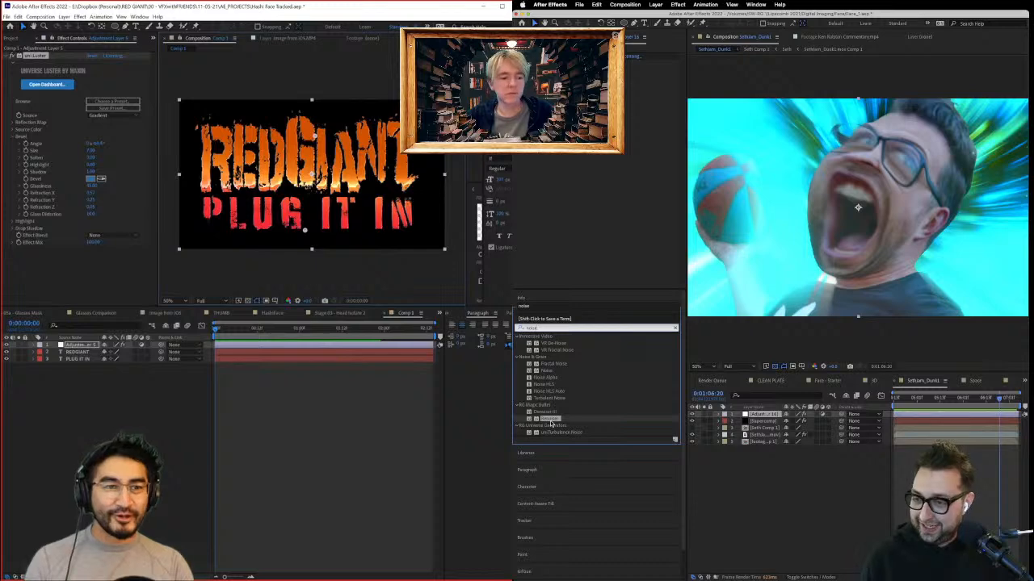
{"action": "left_click", "coordinate": [564, 369]}
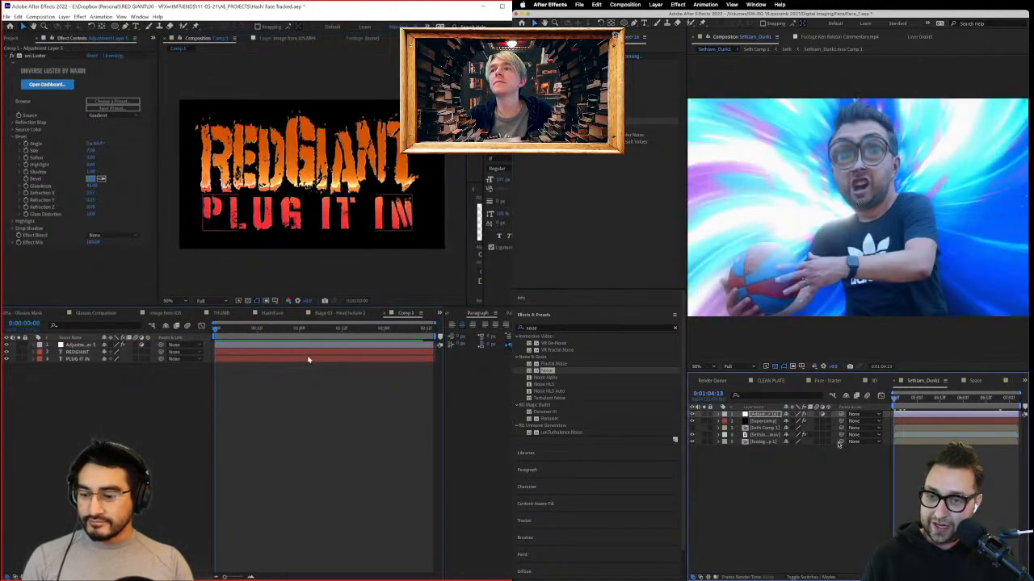
Step: Add the text composition to the render queue, output it as a PNG named Logo in the RENDERS folder, and render it
{"action": "key", "text": "ctrl+m"}
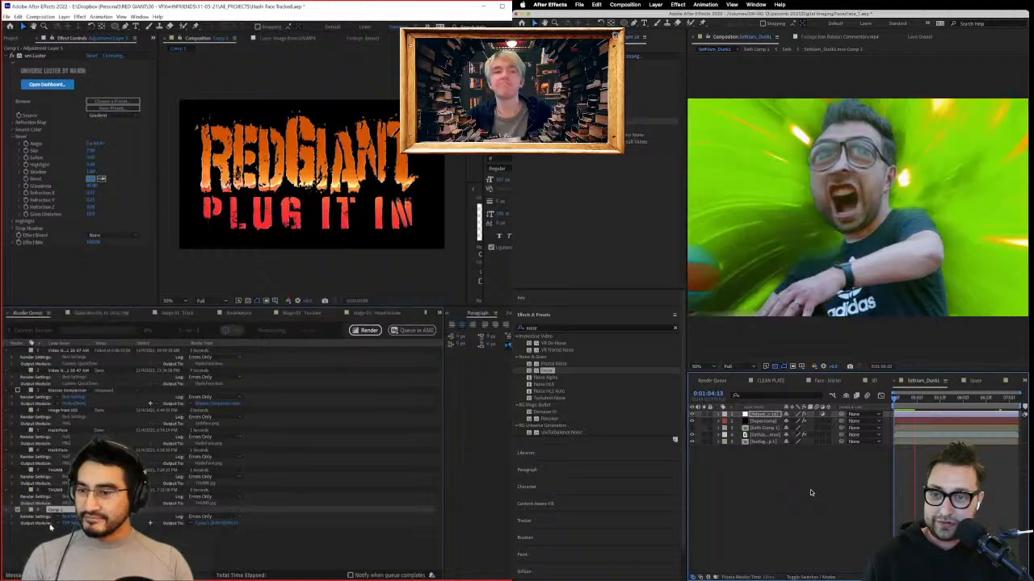
{"action": "left_click", "coordinate": [56, 523]}
{"action": "left_click", "coordinate": [68, 461]}
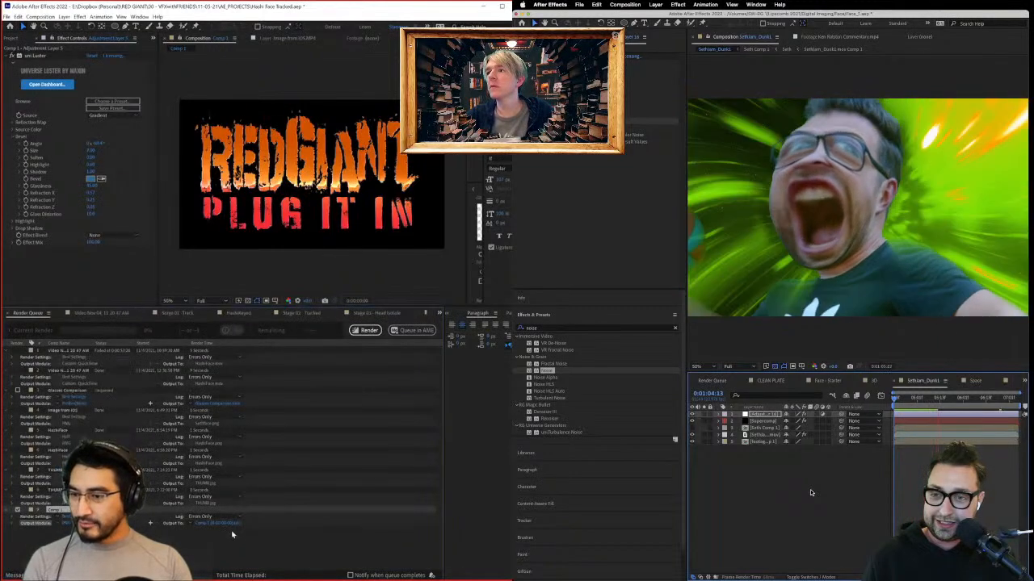
{"action": "left_click", "coordinate": [222, 523]}
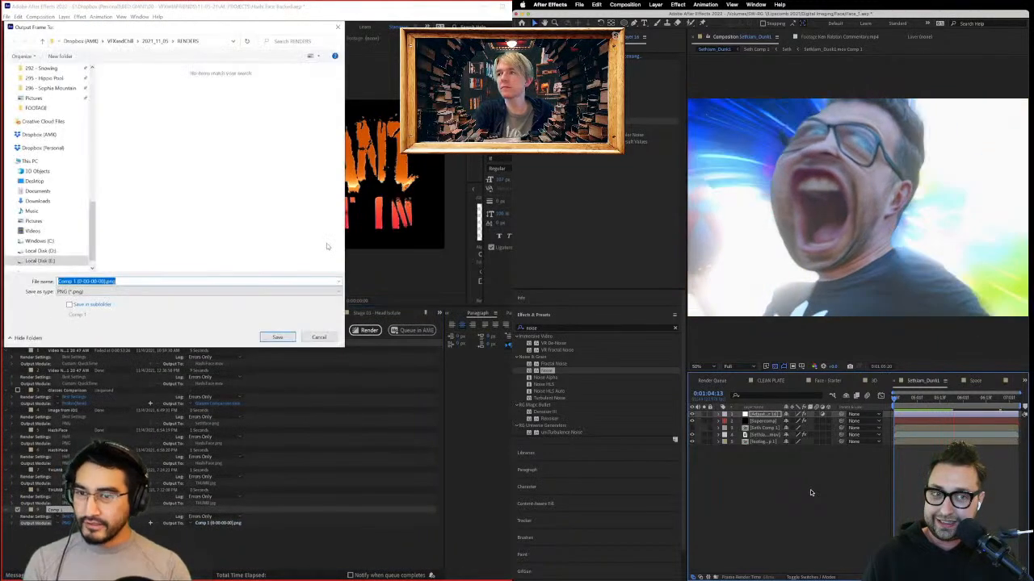
{"action": "type", "text": "Logo"}
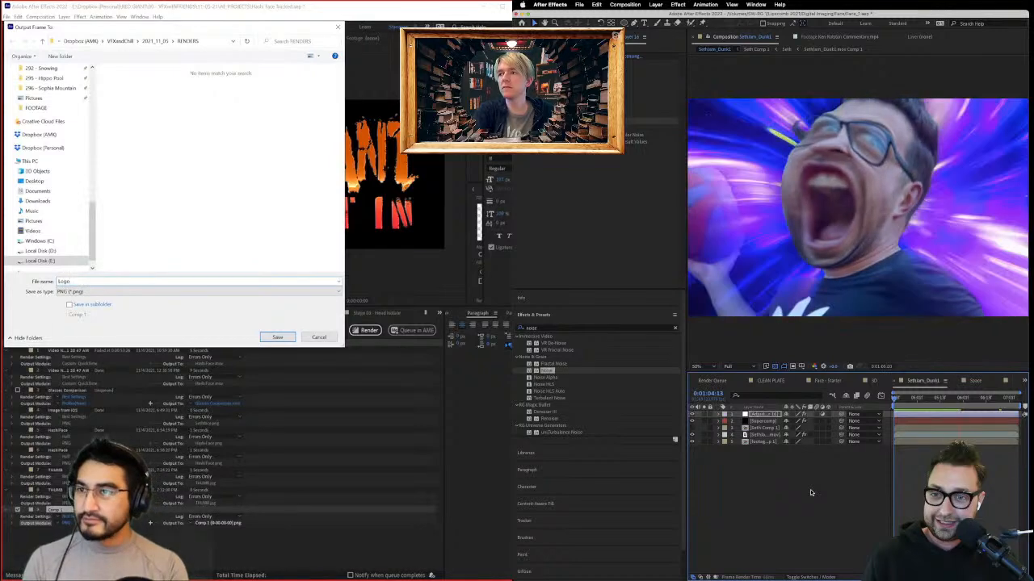
{"action": "key", "text": "Return"}
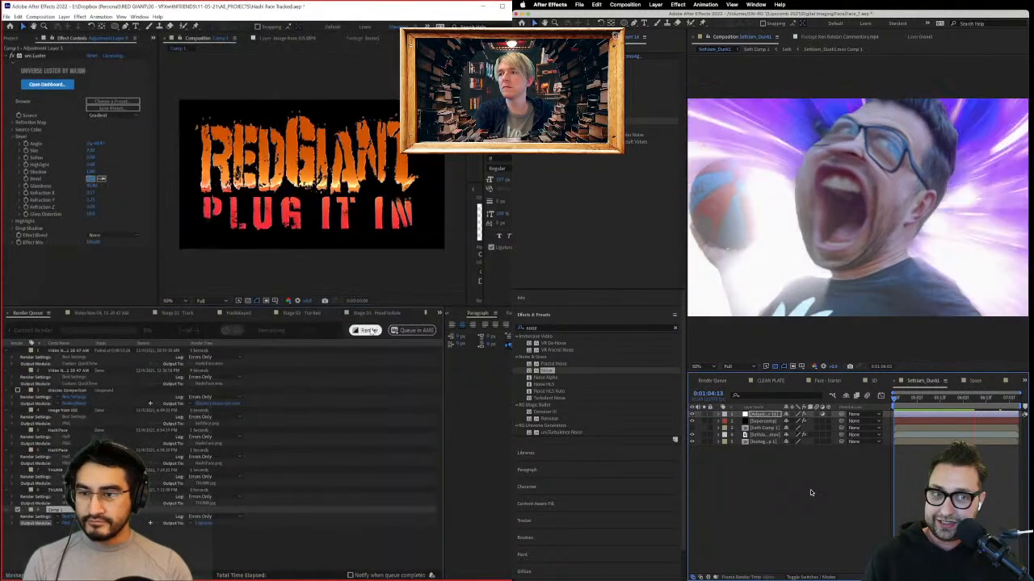
{"action": "left_click", "coordinate": [370, 331]}
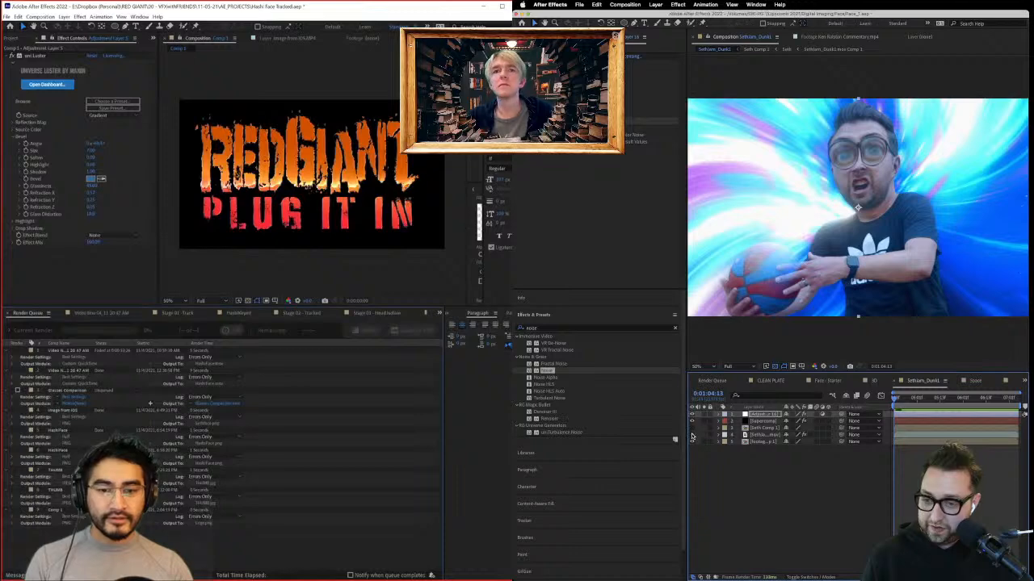
Step: Add the precomposed source layer to the top of the Supercomp stack and copy all effects from the original dunk footage layer
{"action": "left_click", "coordinate": [759, 421]}
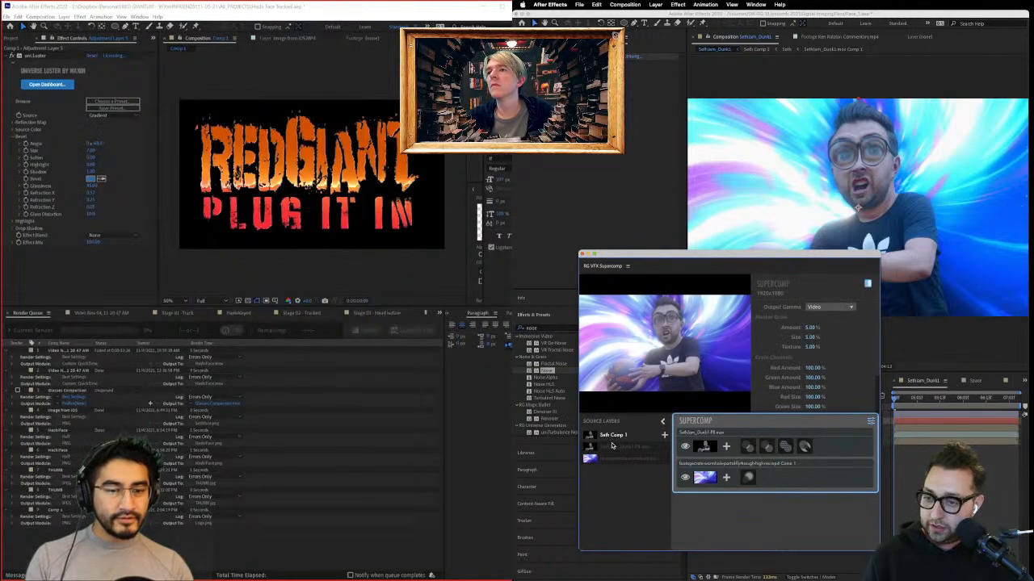
{"action": "left_click_drag", "start_coordinate": [610, 440], "coordinate": [737, 442]}
{"action": "left_click", "coordinate": [758, 471]}
{"action": "right_click", "coordinate": [759, 469]}
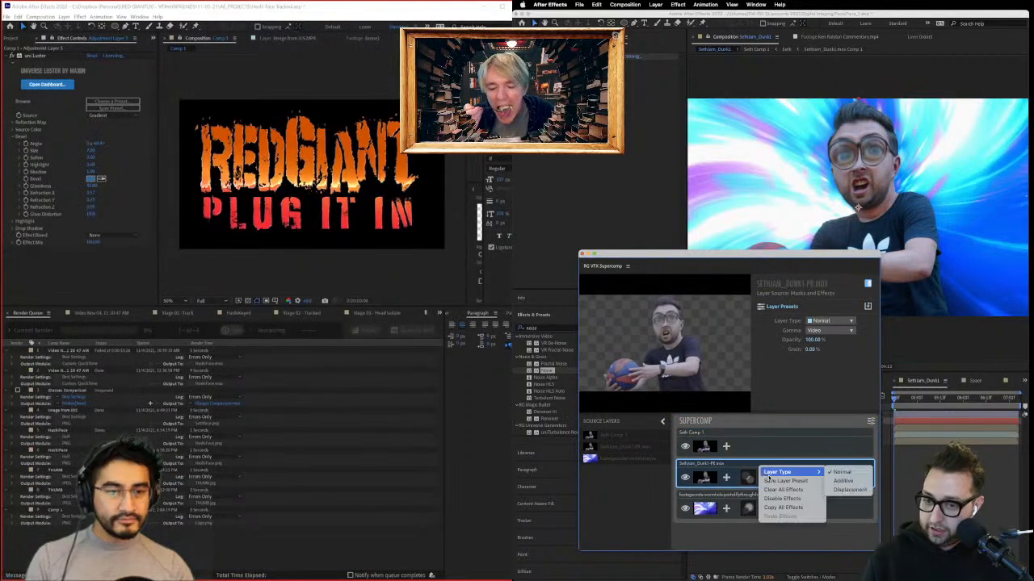
{"action": "left_click", "coordinate": [757, 507]}
Step: Paste the copied effects onto the newly added Supercomp layer, and close Supercomp with the original dunk footage layer hidden
{"action": "left_click", "coordinate": [754, 446]}
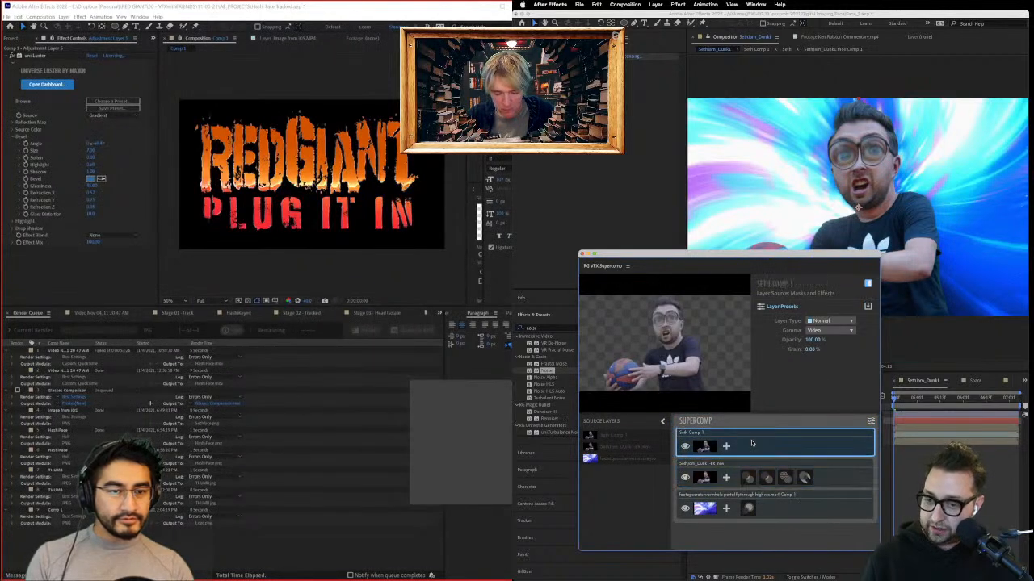
{"action": "right_click", "coordinate": [754, 442]}
{"action": "left_click", "coordinate": [773, 488]}
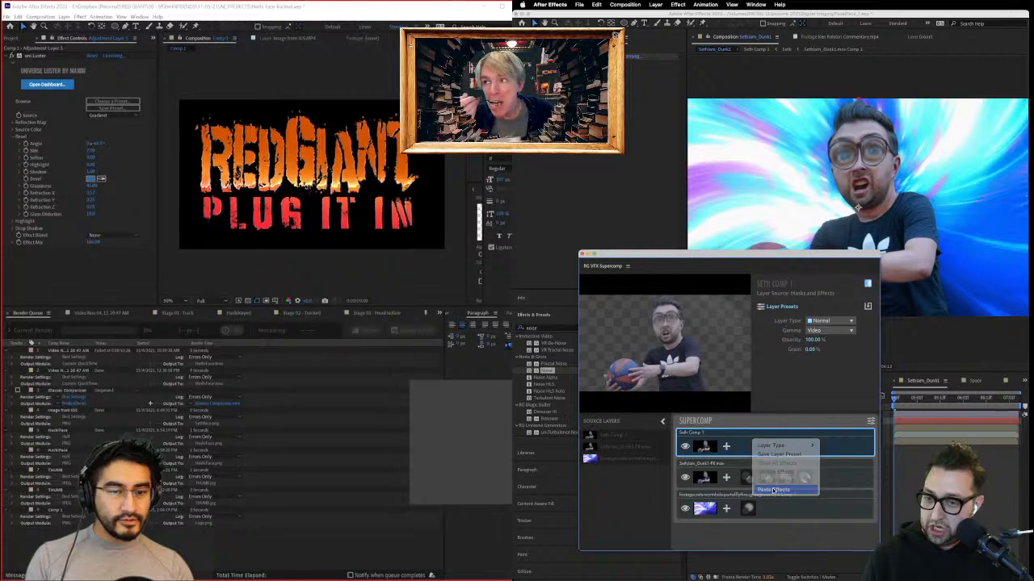
{"action": "left_click", "coordinate": [685, 478]}
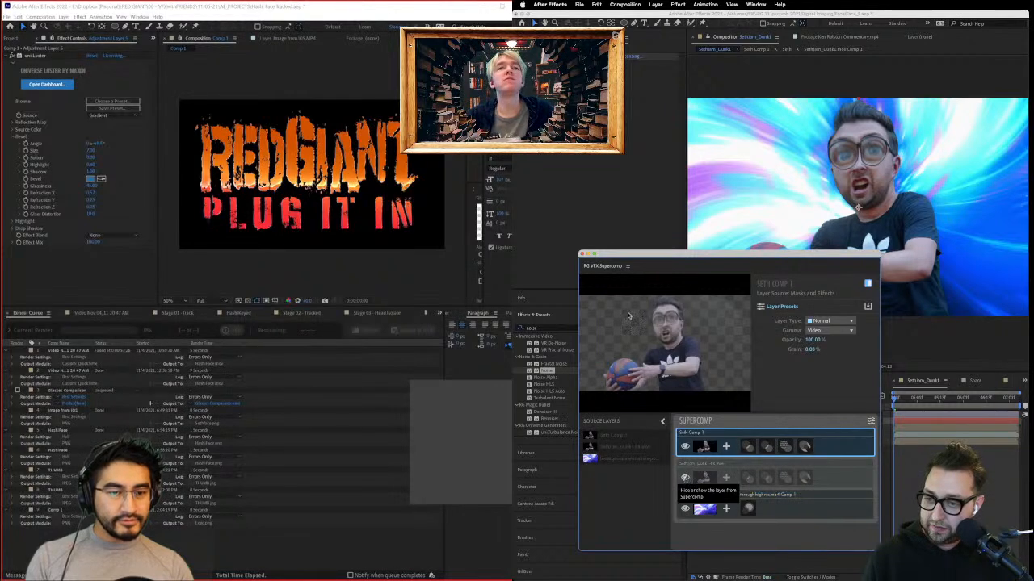
{"action": "left_click", "coordinate": [587, 254]}
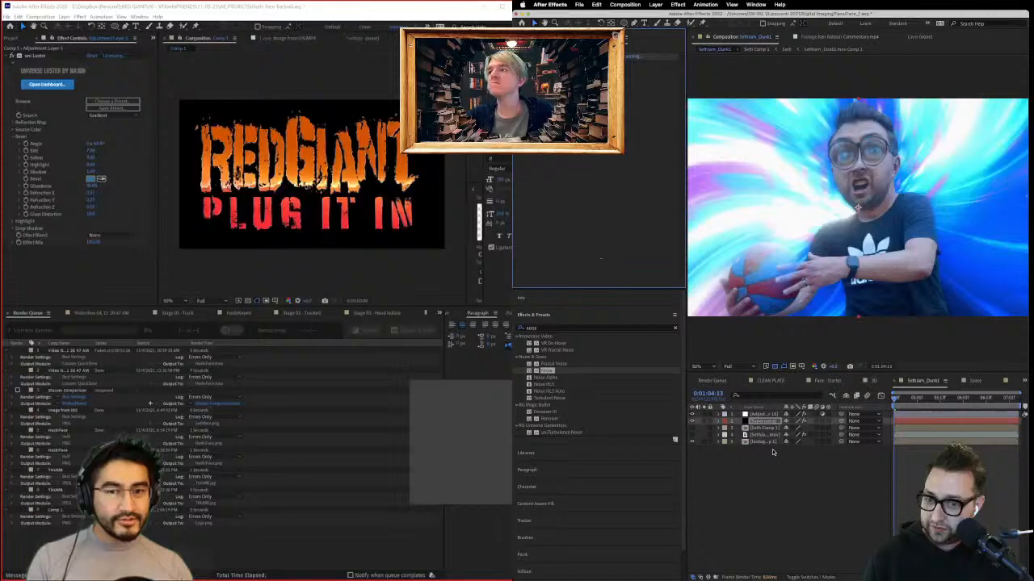
Step: Review the Supercomp layer stack, the original dunk footage layer's effects and the contents of the nested keyed precomps
{"action": "left_click", "coordinate": [961, 566]}
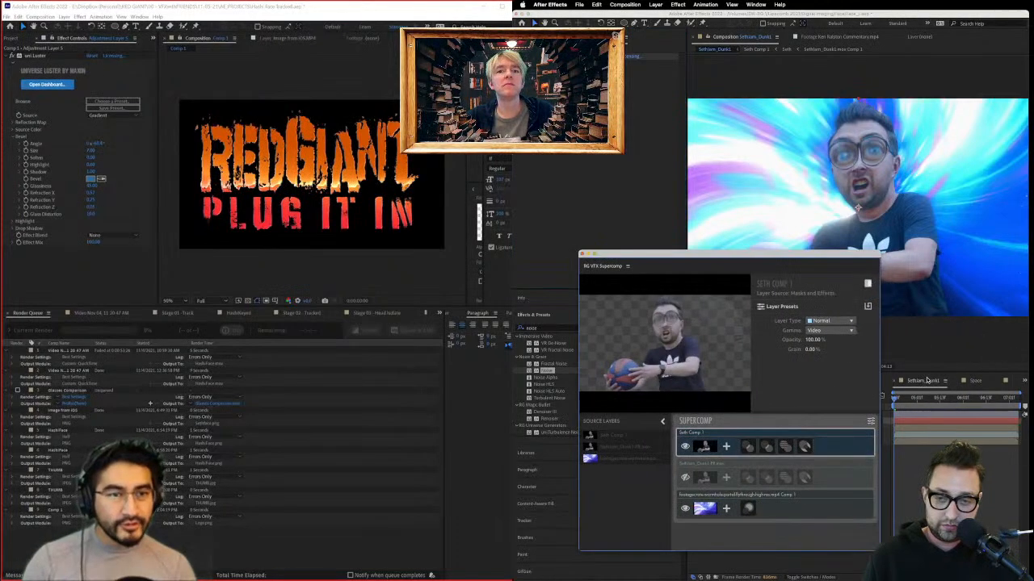
{"action": "left_click", "coordinate": [581, 254]}
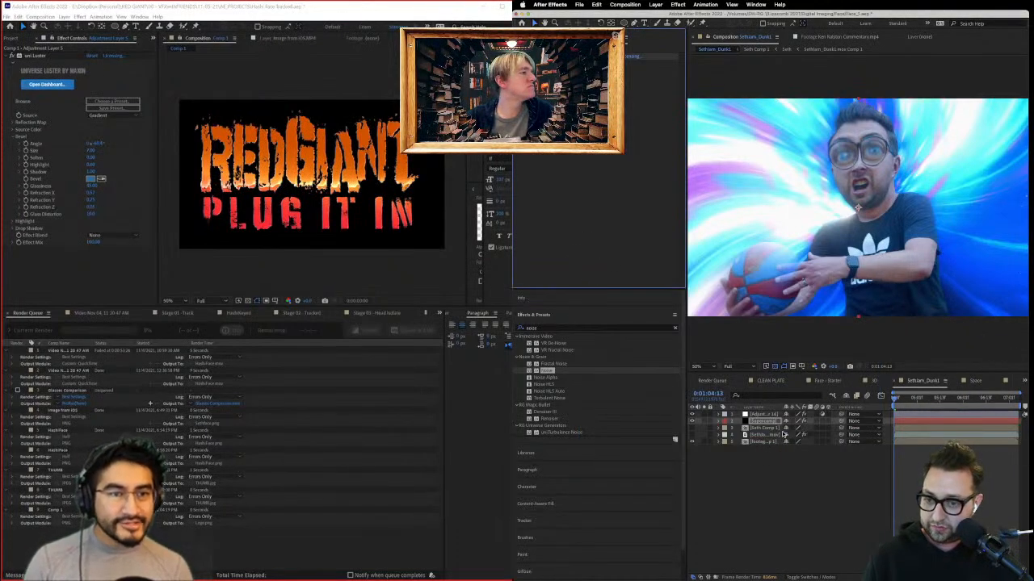
{"action": "left_click", "coordinate": [763, 429]}
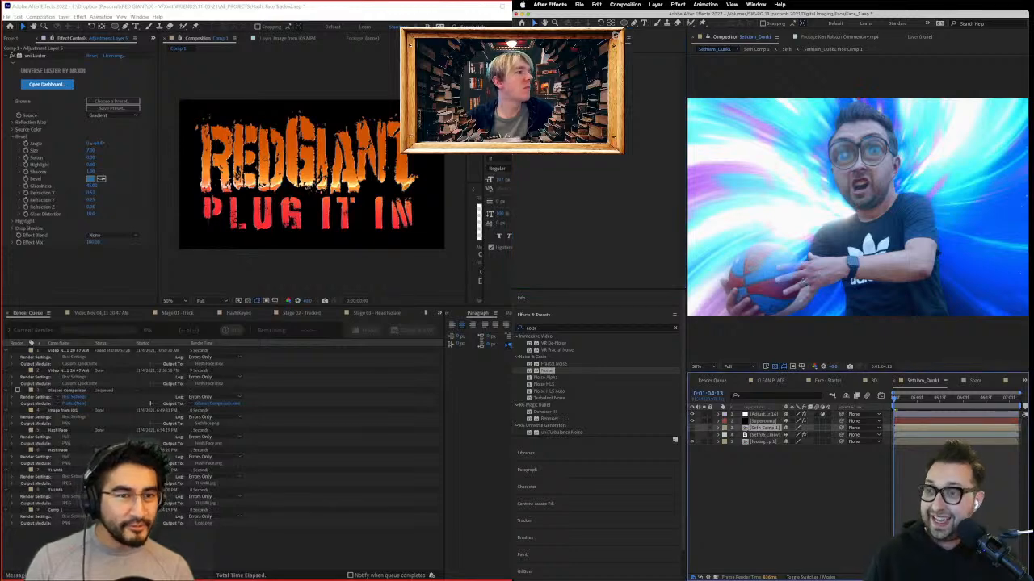
{"action": "left_click", "coordinate": [753, 435]}
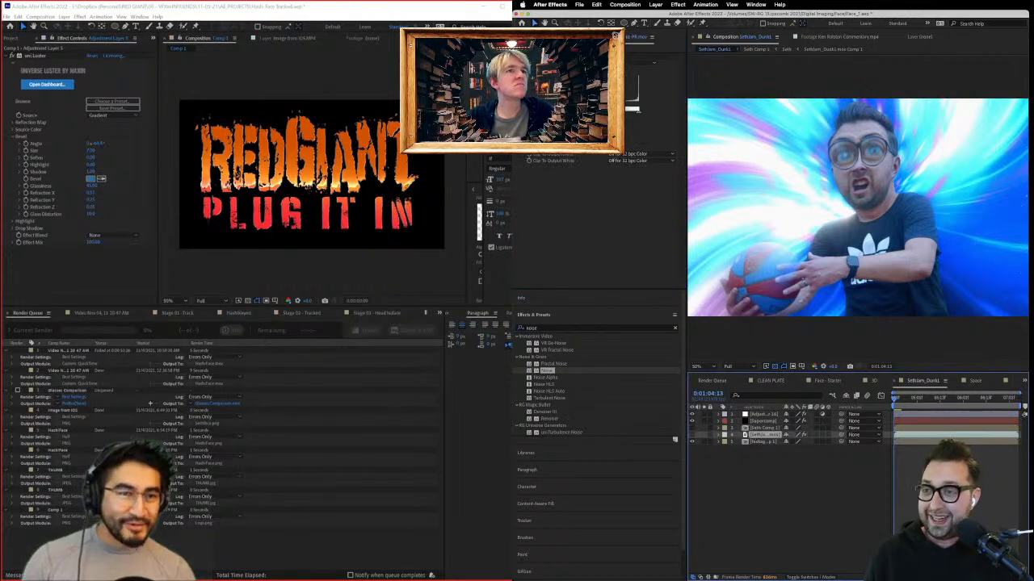
{"action": "key", "text": "F3"}
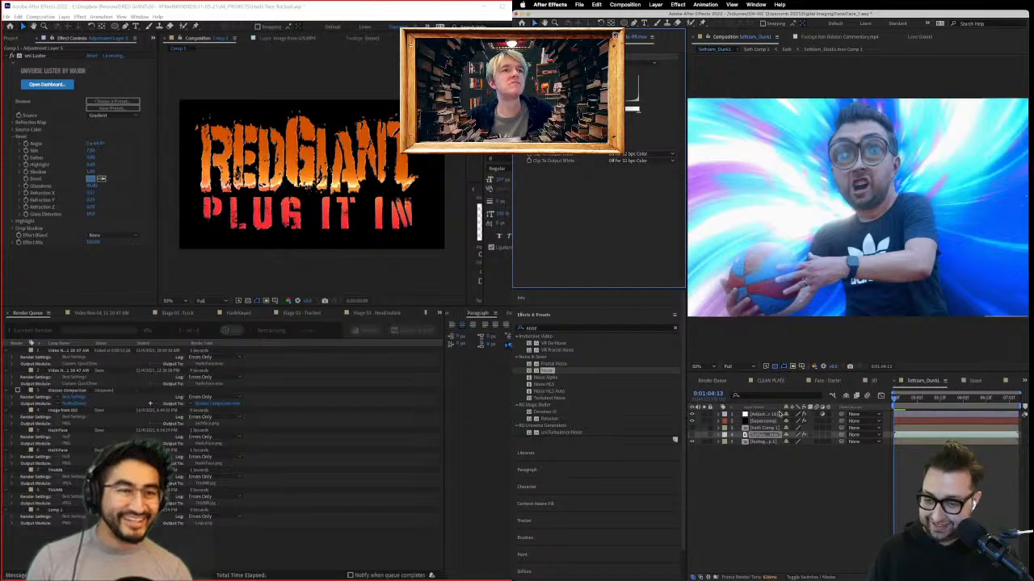
{"action": "left_click", "coordinate": [759, 436]}
{"action": "left_click", "coordinate": [752, 429]}
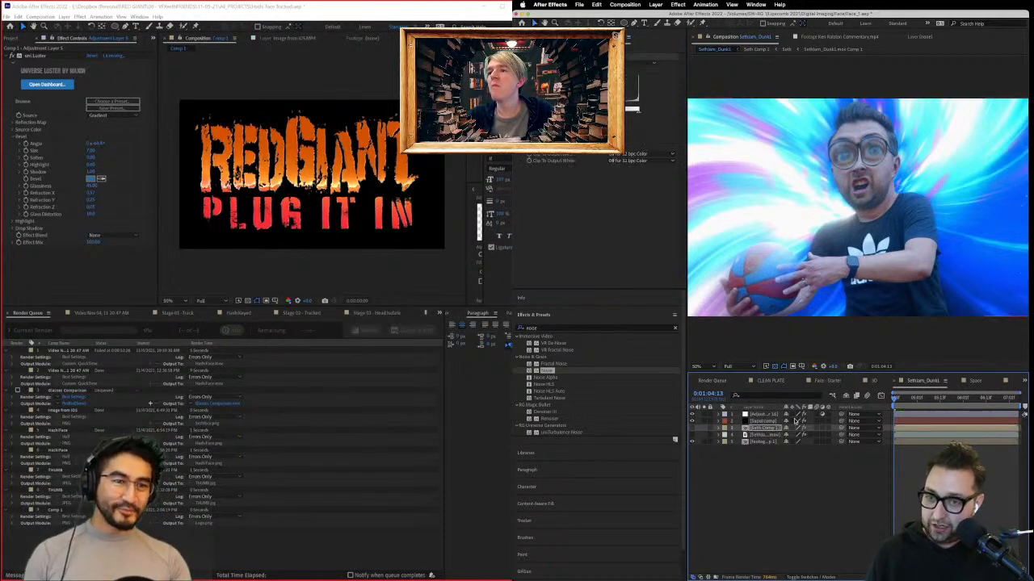
{"action": "double_click", "coordinate": [744, 430]}
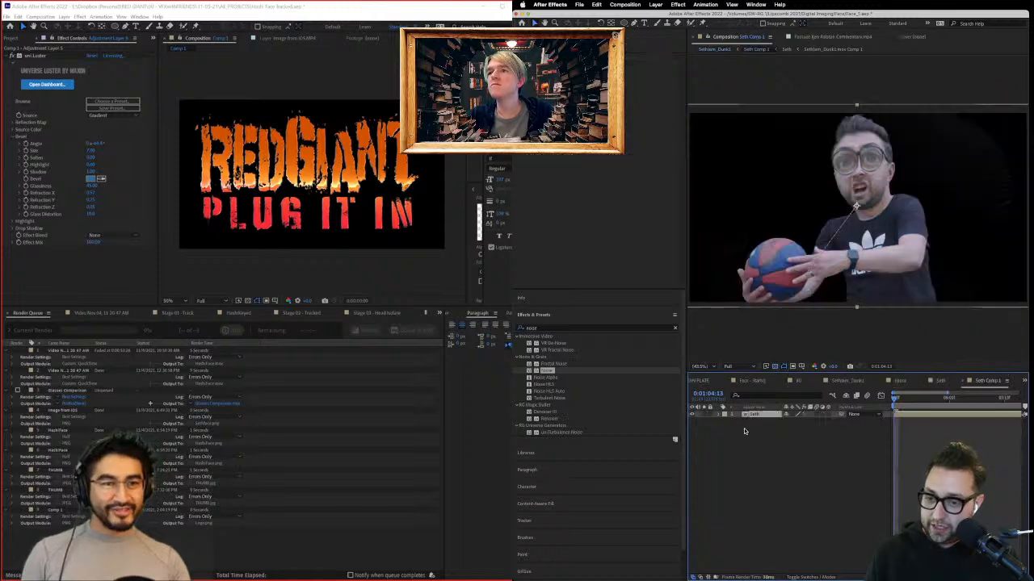
{"action": "left_click", "coordinate": [753, 413]}
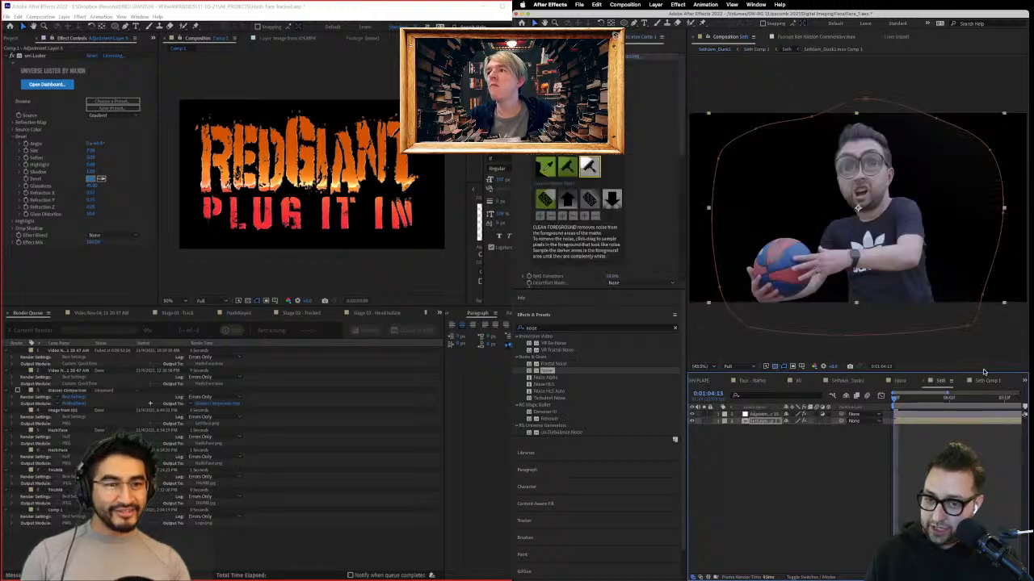
{"action": "left_click", "coordinate": [857, 381]}
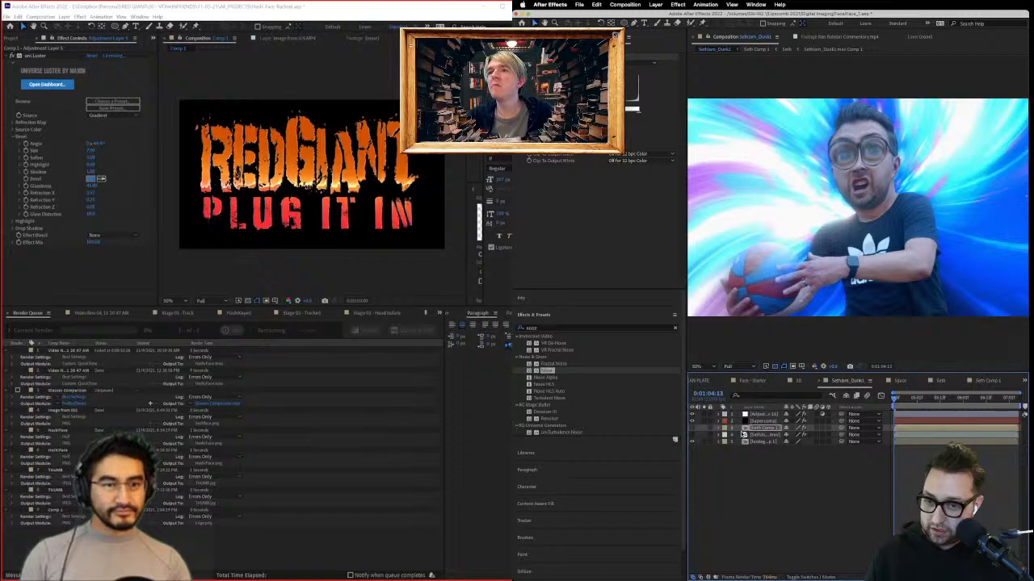
Step: Reveal the position, scale and rotation keyframes inside the precomposed source layer and place the first set just after the shot's start
{"action": "double_click", "coordinate": [764, 428]}
{"action": "key", "text": "p"}
{"action": "key", "text": "shift+s"}
{"action": "key", "text": "shift+r"}
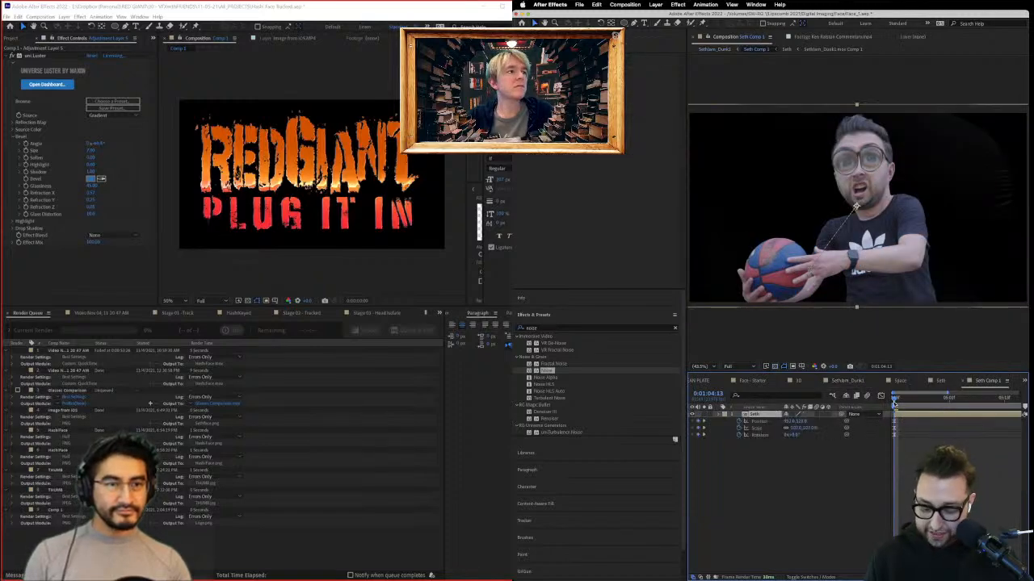
{"action": "key", "text": "minus"}
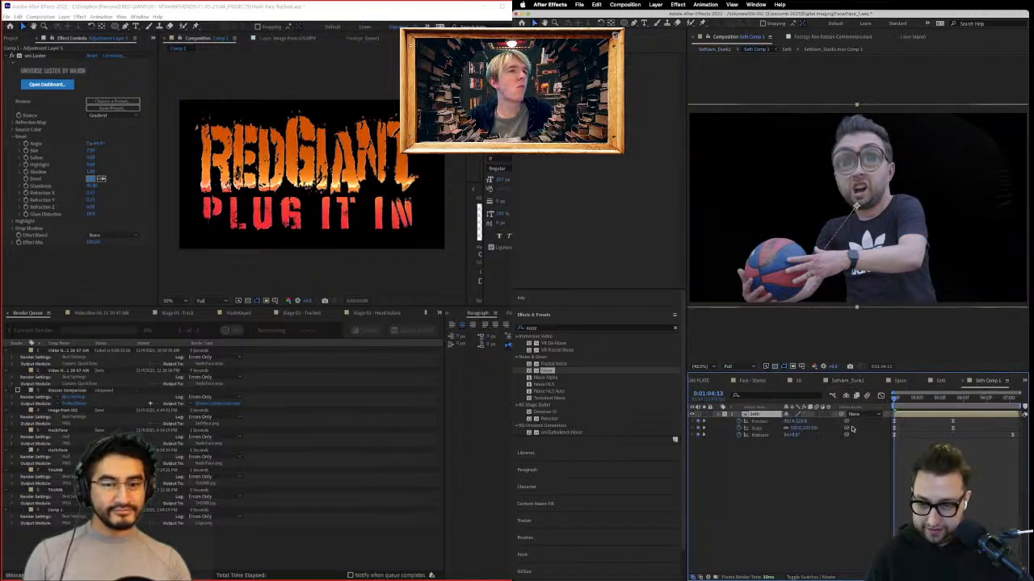
{"action": "left_click_drag", "start_coordinate": [902, 423], "coordinate": [888, 434]}
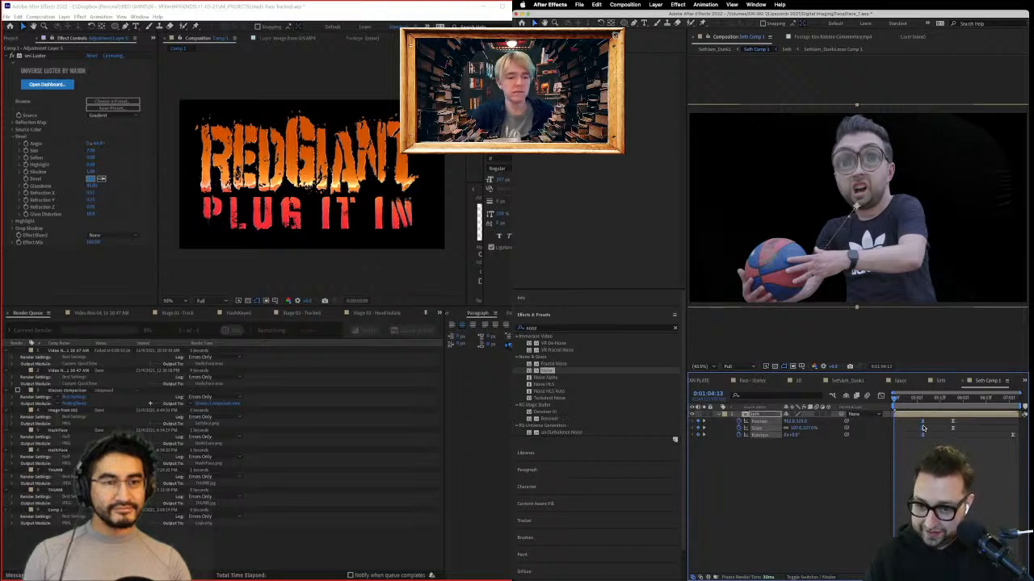
{"action": "left_click", "coordinate": [923, 399]}
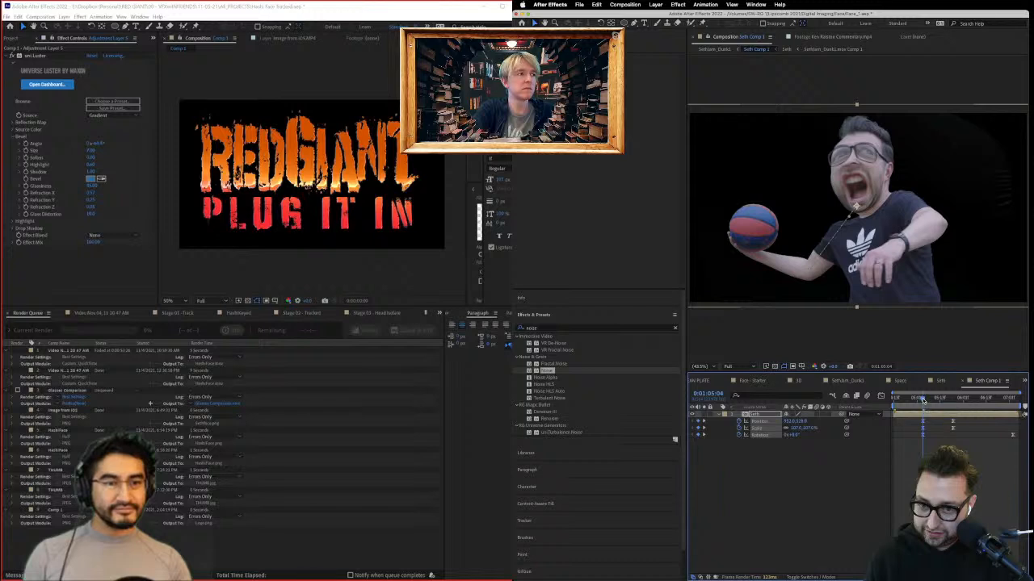
{"action": "left_click_drag", "start_coordinate": [923, 399], "coordinate": [895, 402]}
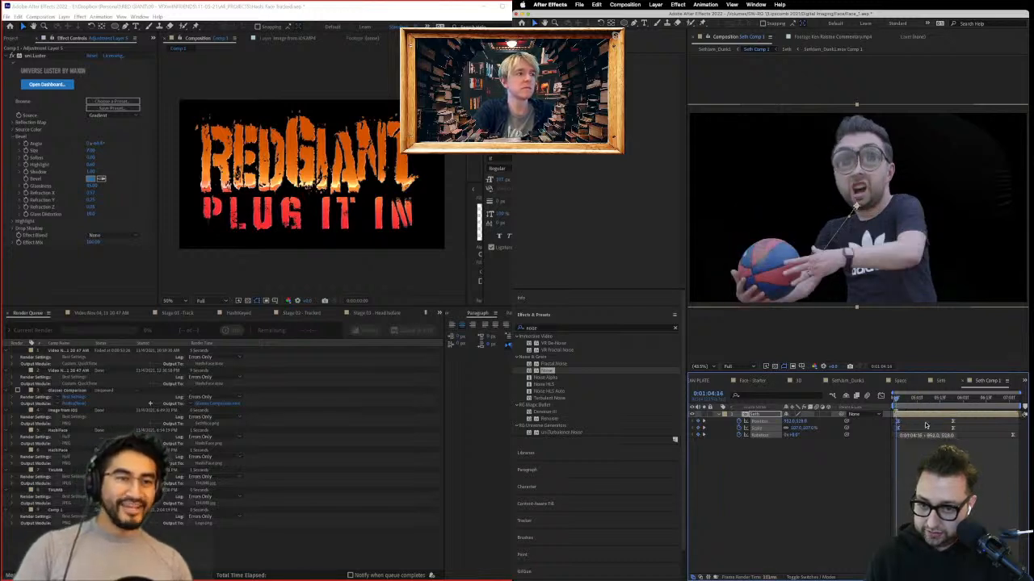
Step: Move the second position and scale keyframes close to the first set for a much faster push-in, previewing the timing
{"action": "left_click_drag", "start_coordinate": [937, 418], "coordinate": [957, 432]}
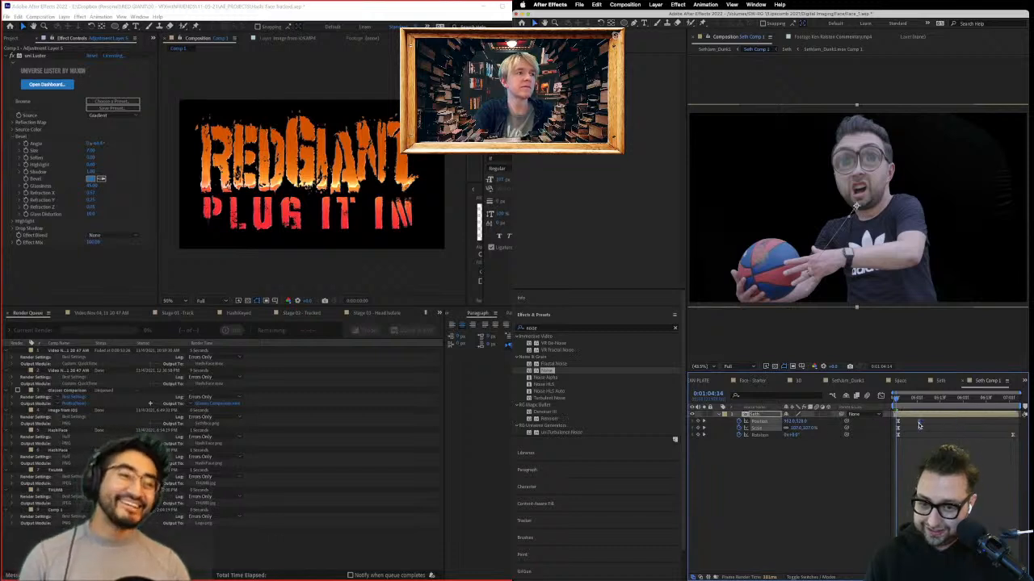
{"action": "key", "text": "space"}
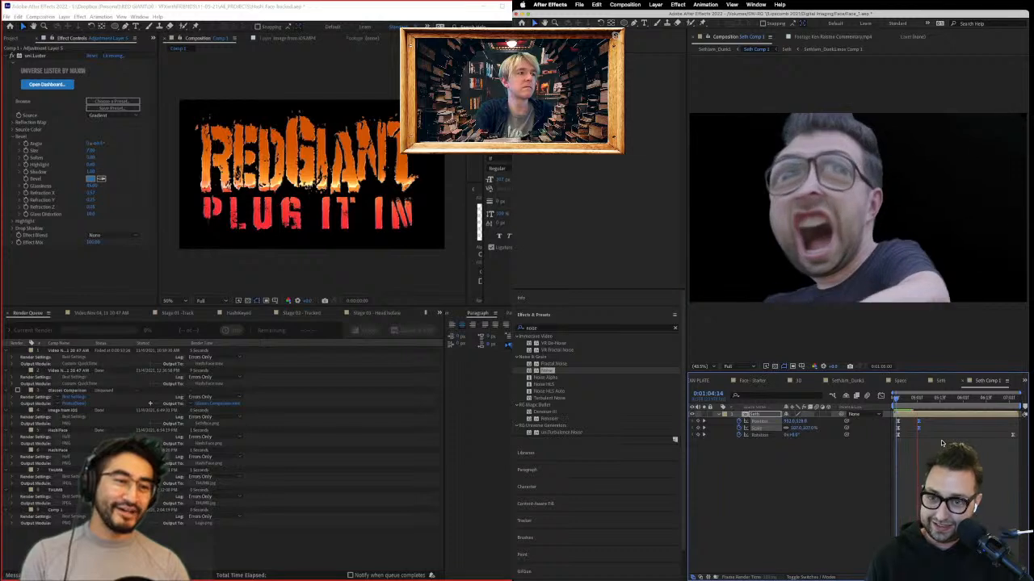
{"action": "left_click", "coordinate": [895, 401]}
{"action": "key", "text": "space"}
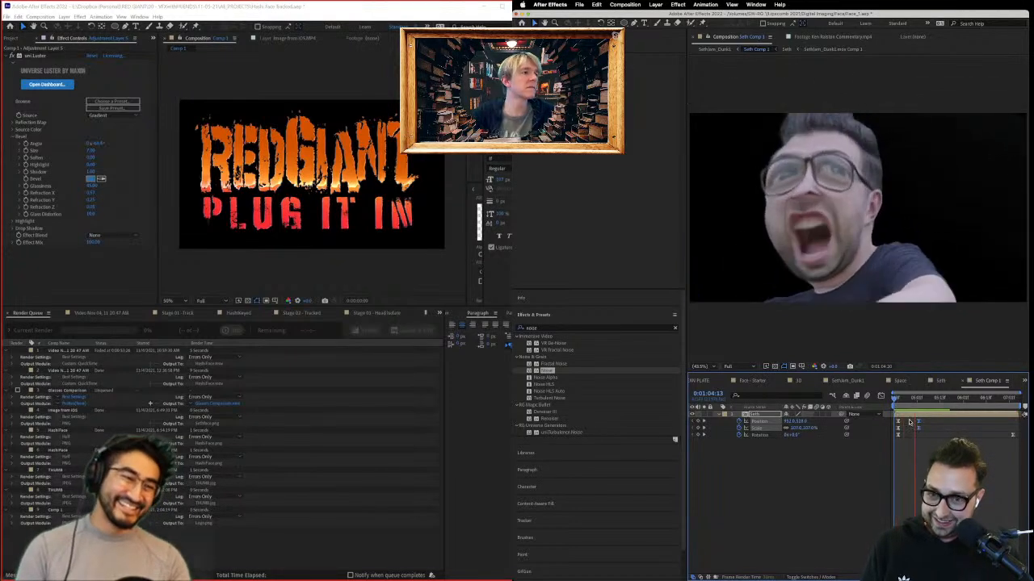
{"action": "key", "text": "space"}
{"action": "left_click_drag", "start_coordinate": [919, 423], "coordinate": [903, 422]}
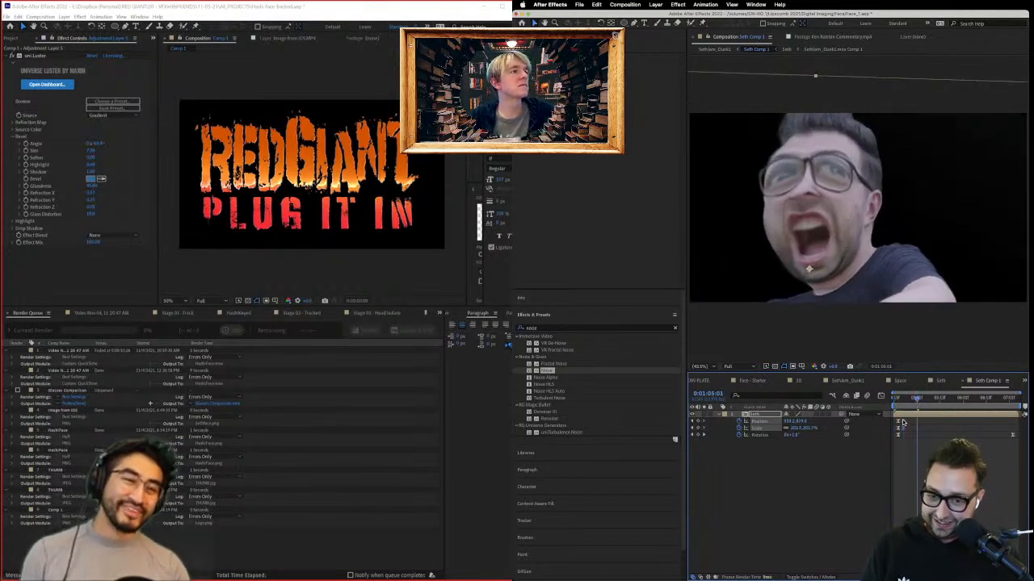
{"action": "left_click", "coordinate": [894, 398]}
{"action": "key", "text": "space"}
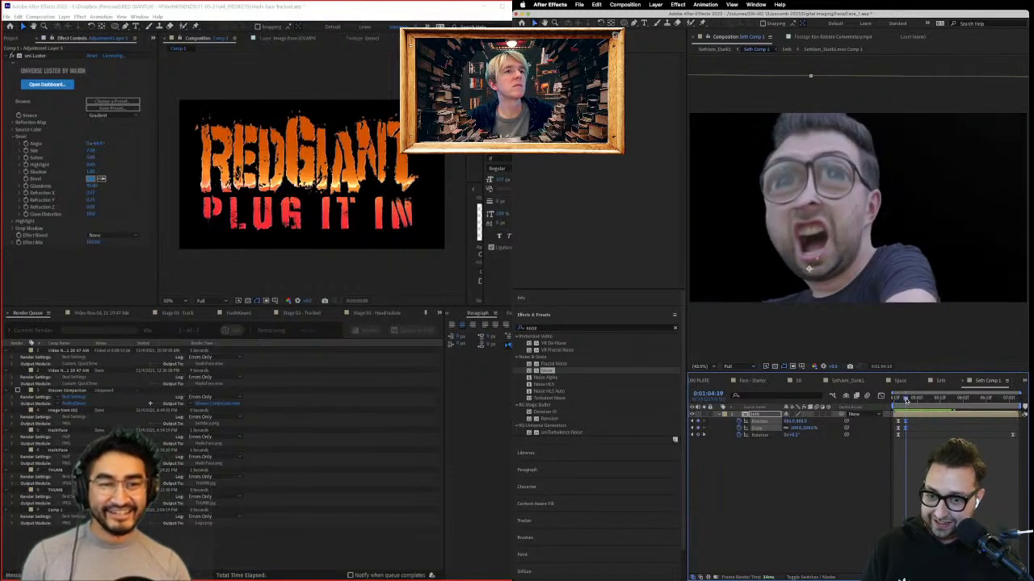
Step: Shift the performer rightward at the second position keyframe, and delay the second position and scale keyframes slightly to slow the push-in
{"action": "left_click", "coordinate": [805, 488]}
{"action": "left_click_drag", "start_coordinate": [806, 421], "coordinate": [894, 401]}
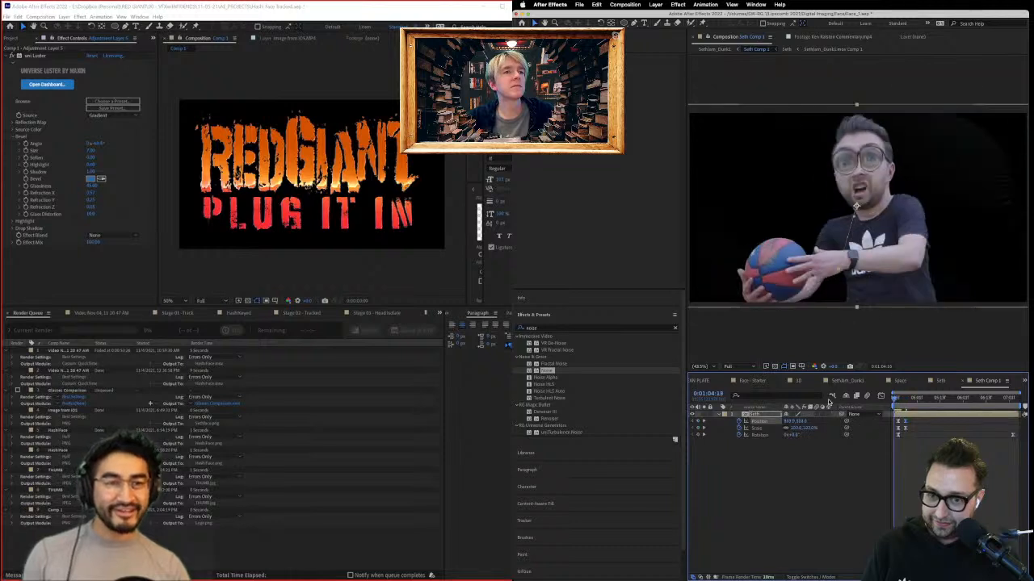
{"action": "key", "text": "space"}
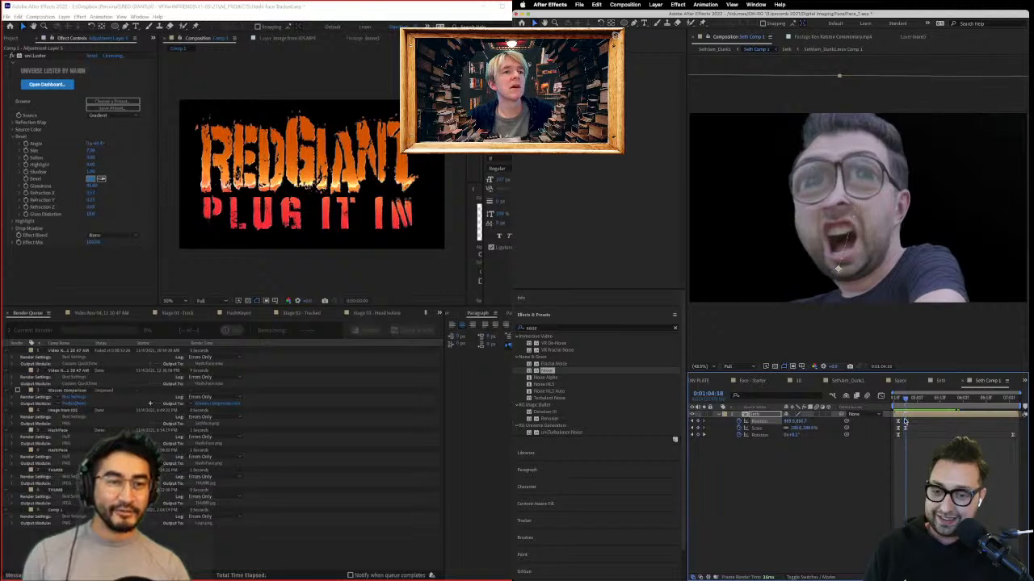
{"action": "left_click_drag", "start_coordinate": [916, 421], "coordinate": [914, 425]}
{"action": "key", "text": "space"}
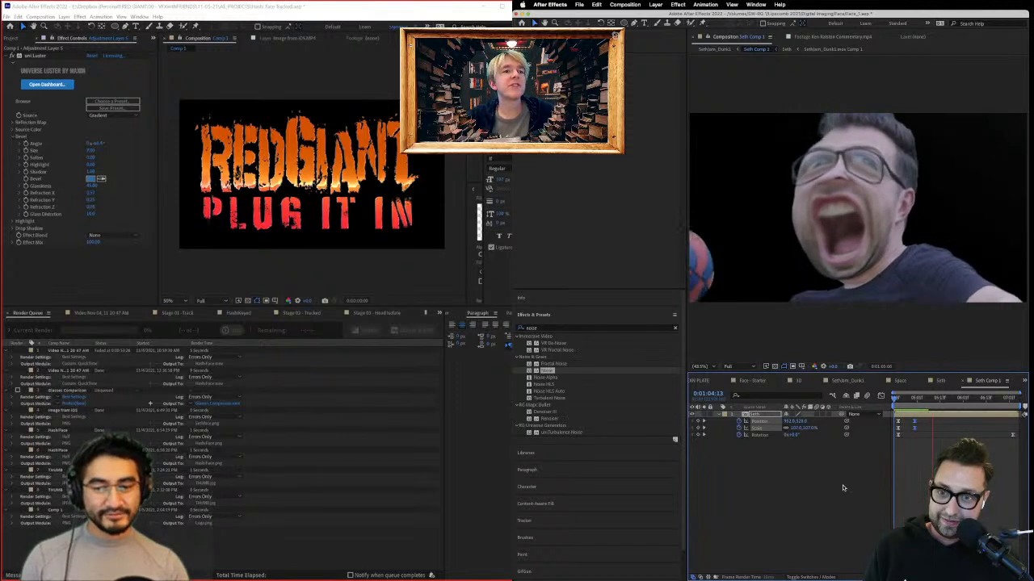
{"action": "key", "text": "space"}
{"action": "left_click_drag", "start_coordinate": [922, 420], "coordinate": [897, 436]}
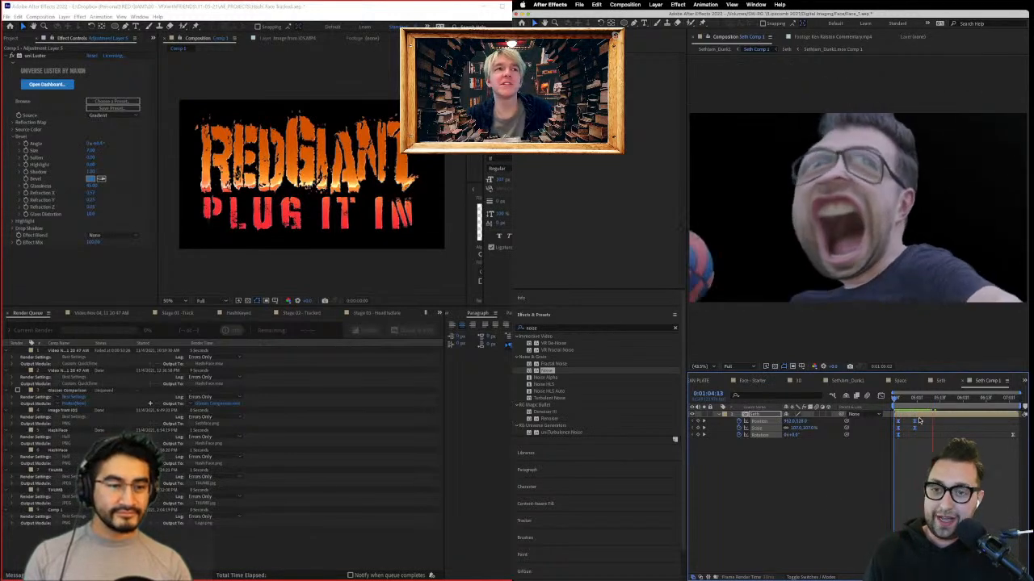
Step: Preview the finished push-in in the main dunk composition, and switch to OBS with the text composition's timeline open
{"action": "left_click", "coordinate": [857, 383]}
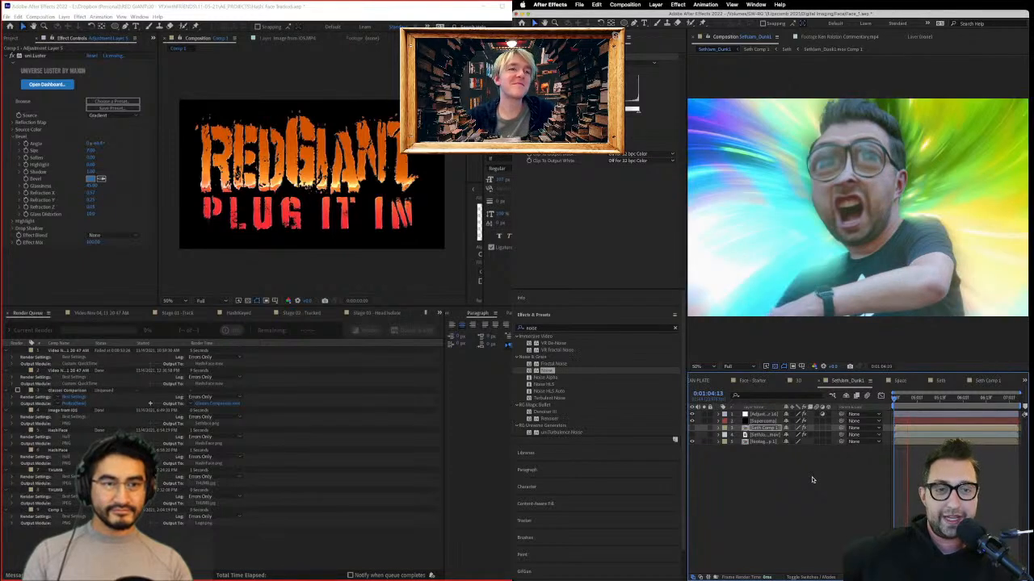
{"action": "left_click", "coordinate": [452, 214]}
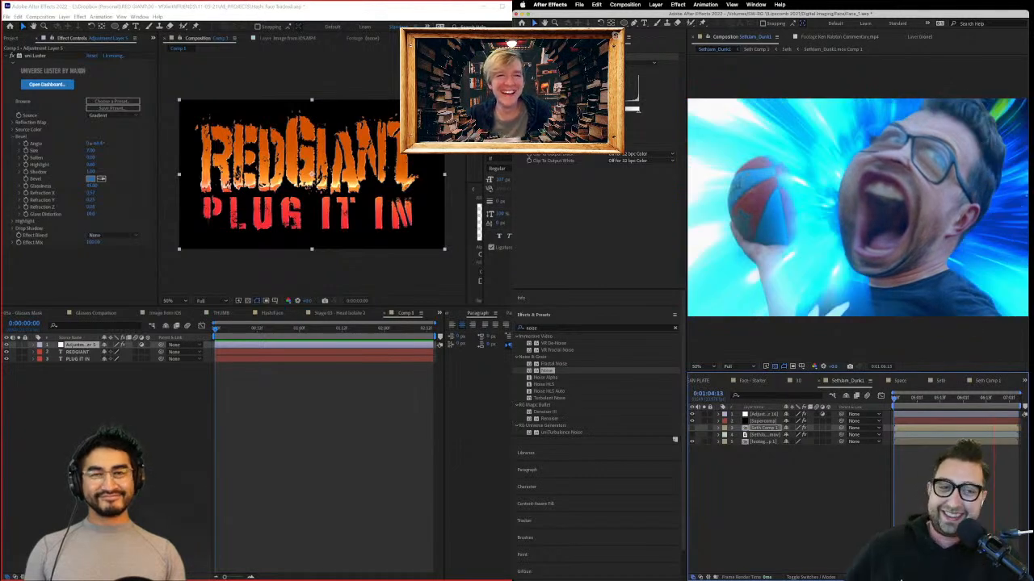
{"action": "key", "text": "super+Tab"}
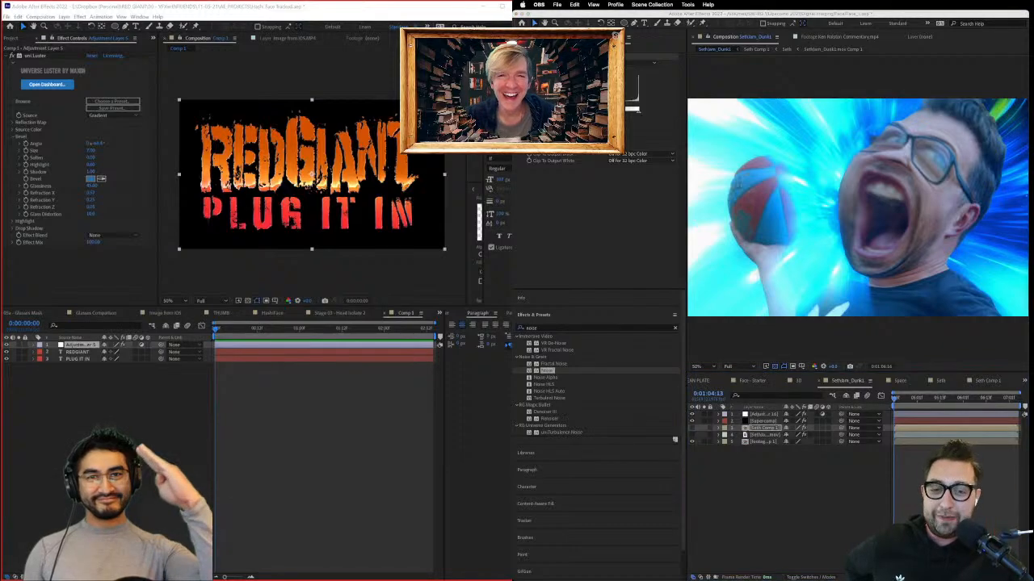